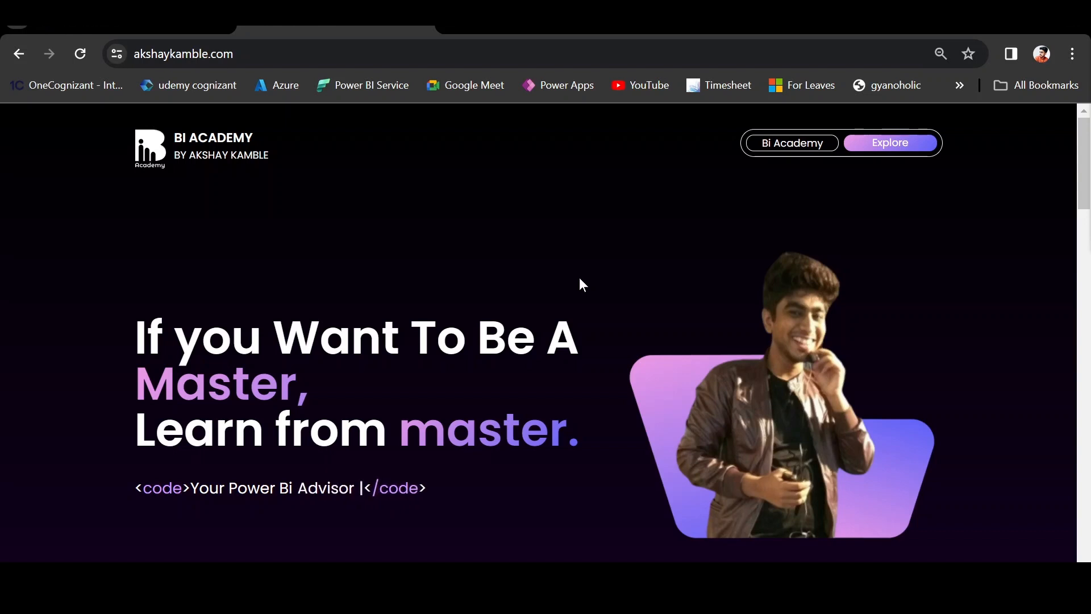
Step: Switch to the LinkedIn feed in the browser and open the account's own profile
left_click(159, 19)
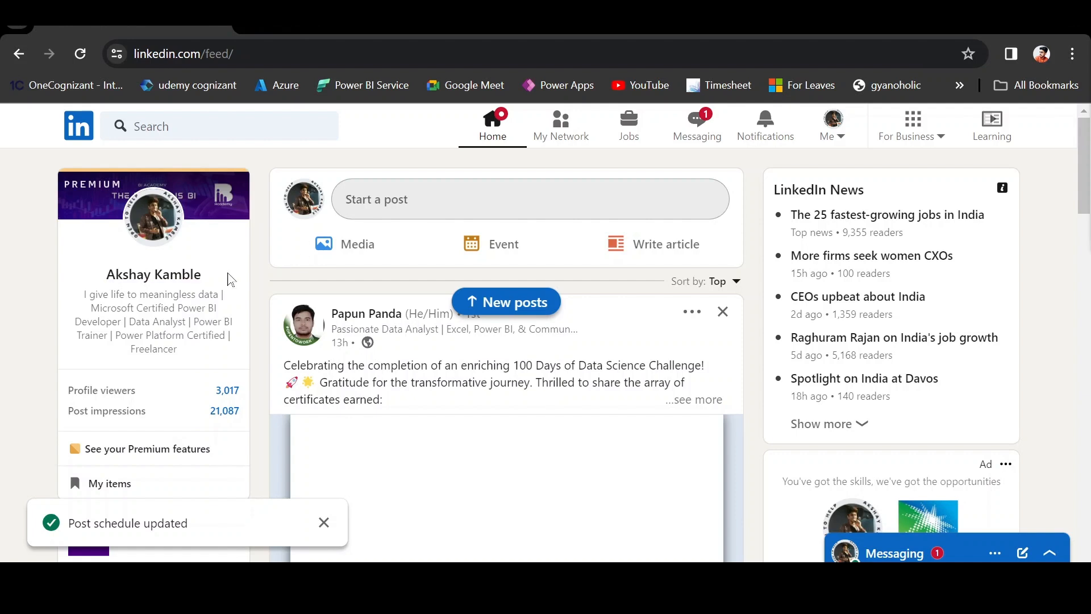
left_click(298, 25)
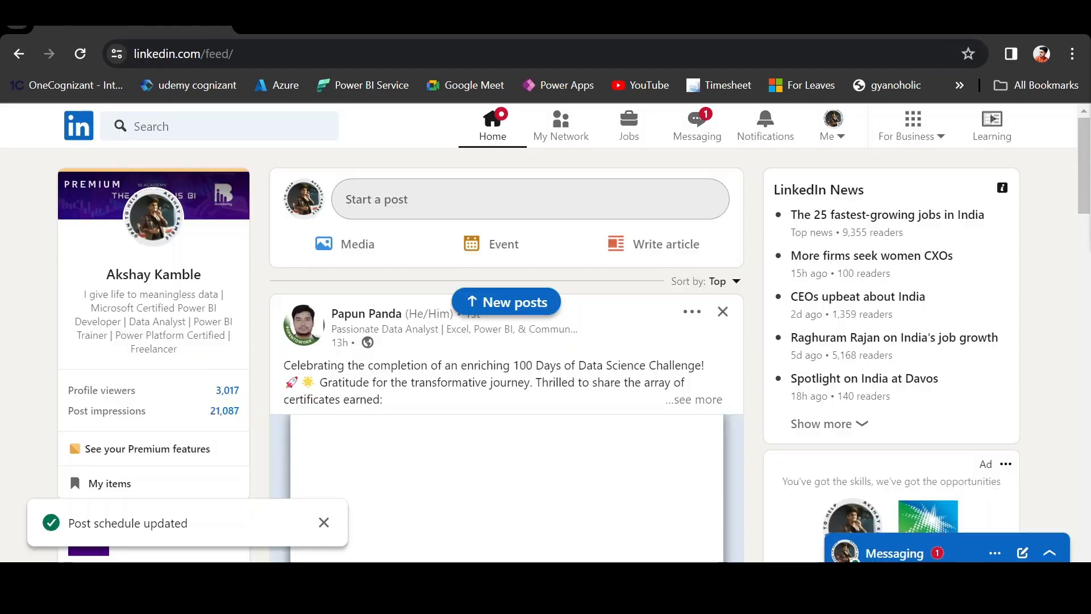
left_click(142, 25)
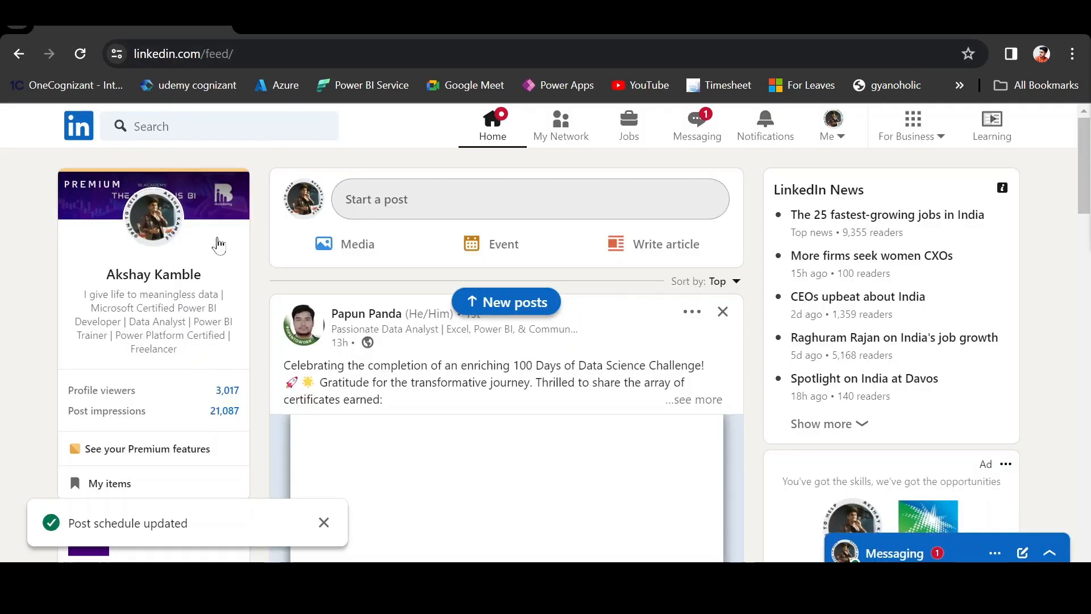
left_click(163, 277)
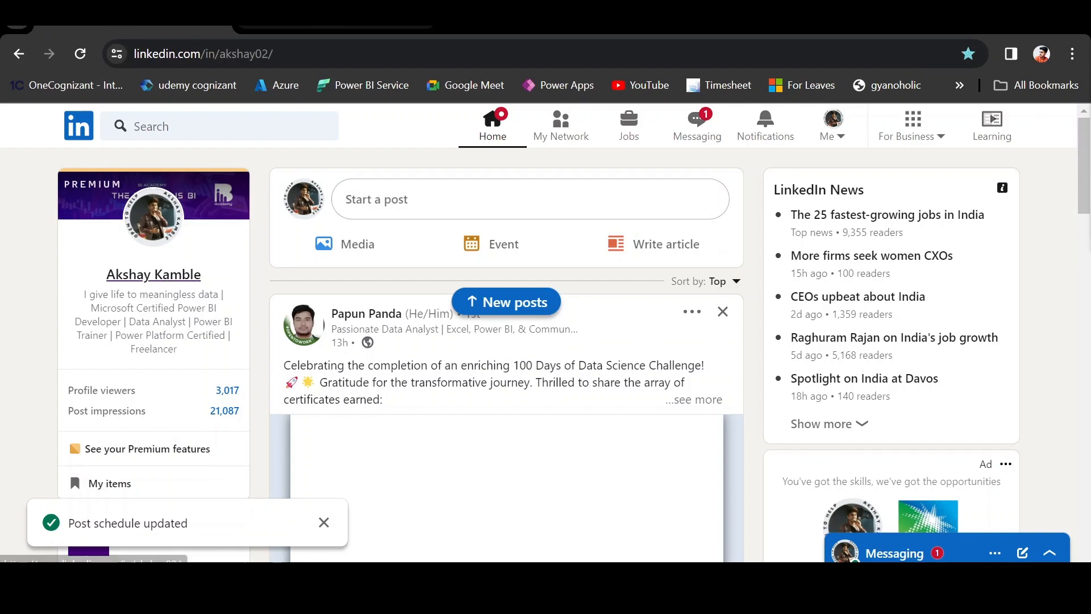
Step: Switch to the BI Academy website and examine the certifications and work history in its Experiences section
left_click(307, 26)
scroll(389, 322, "down", 5)
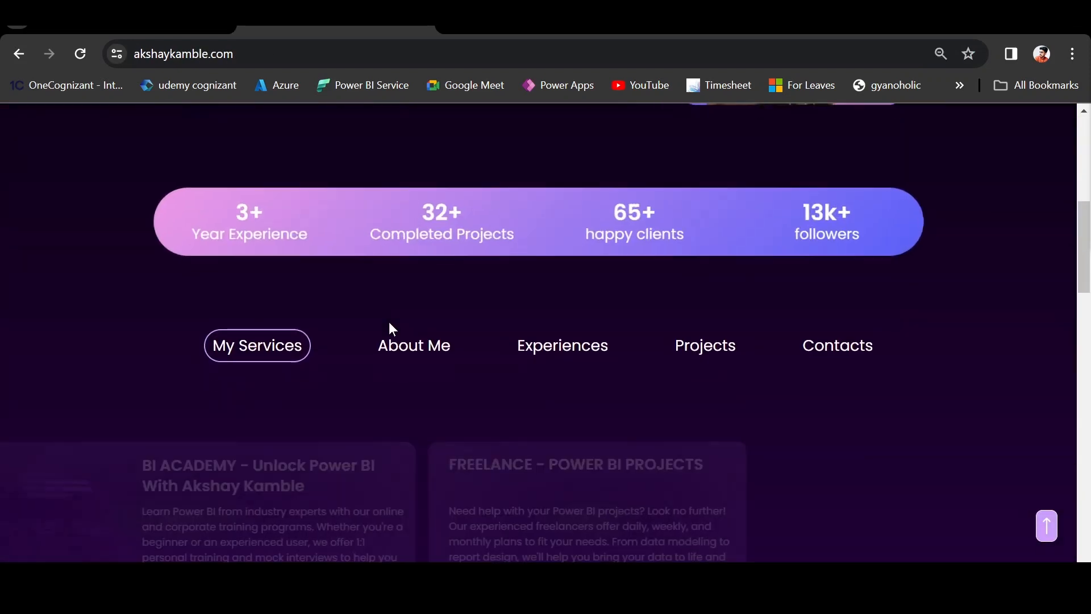
left_click(540, 347)
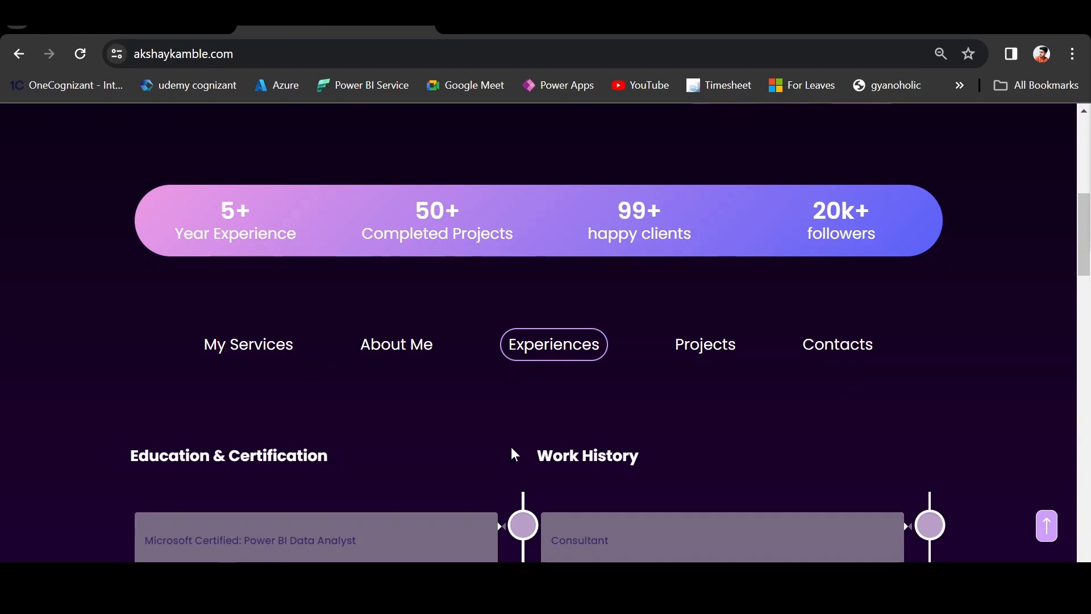
scroll(511, 449, "down", 10)
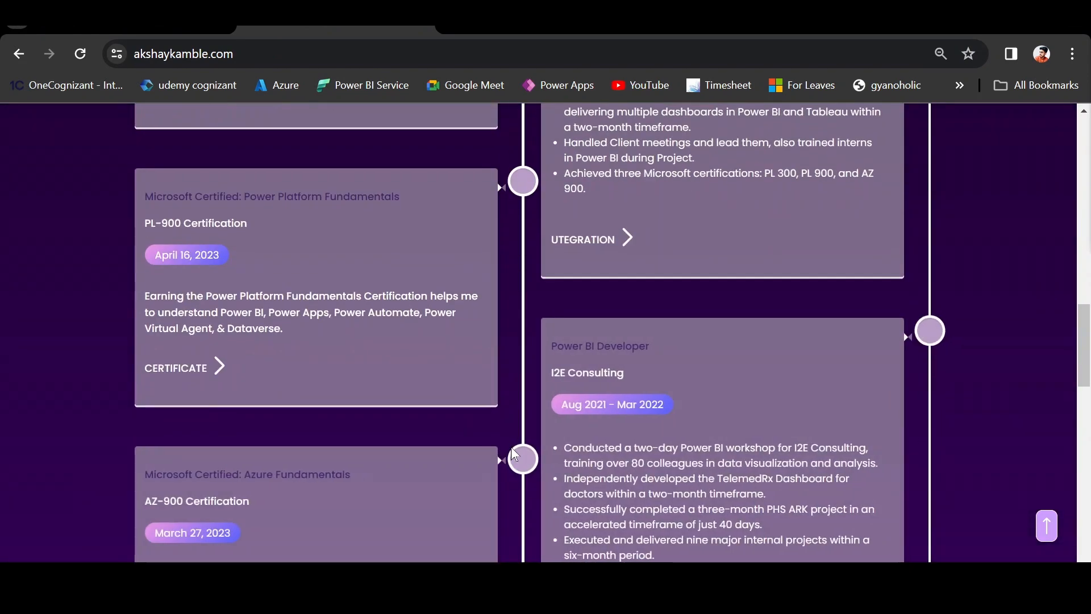
scroll(513, 452, "down", 10)
scroll(514, 453, "up", 10)
scroll(511, 449, "up", 15)
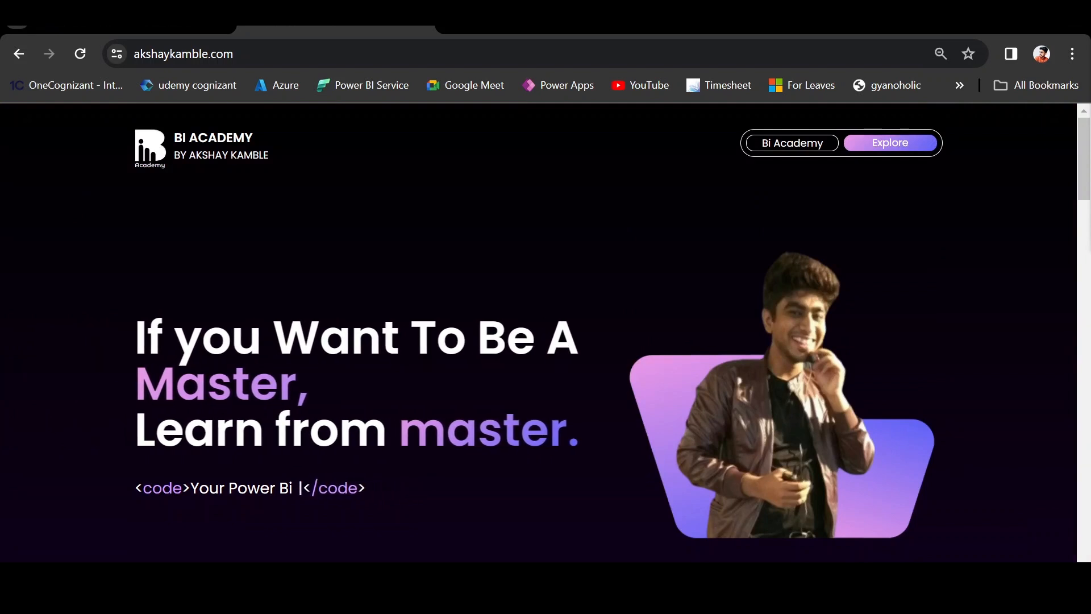
scroll(513, 298, "down", 2)
scroll(528, 273, "up", 2)
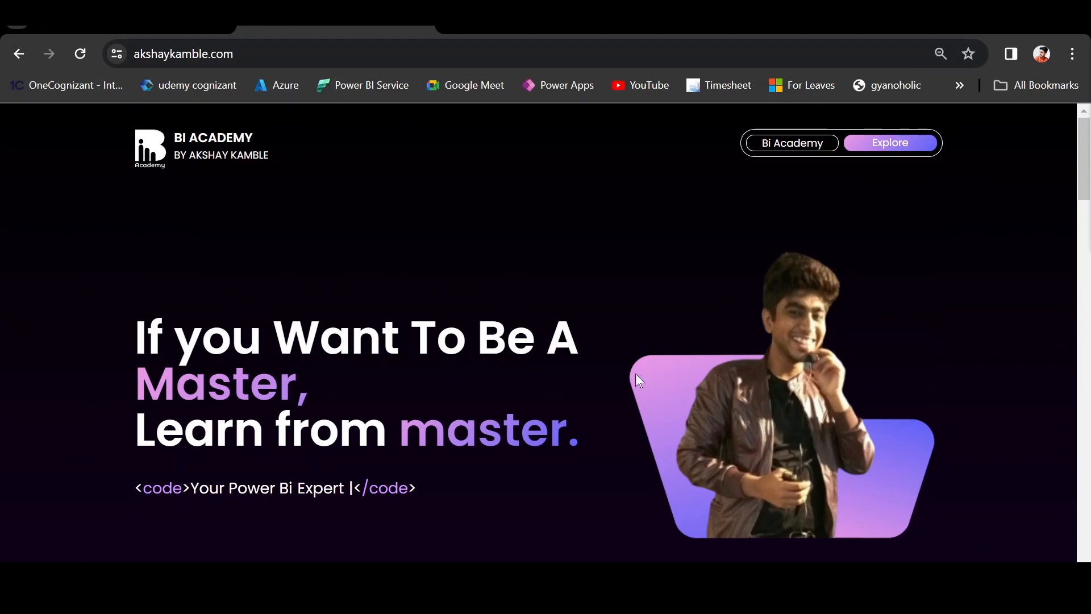
Step: Check the B2B dataset folder in File Explorer, switch to the e-commerce workbook in Excel and enable editing
mouse_move(541, 594)
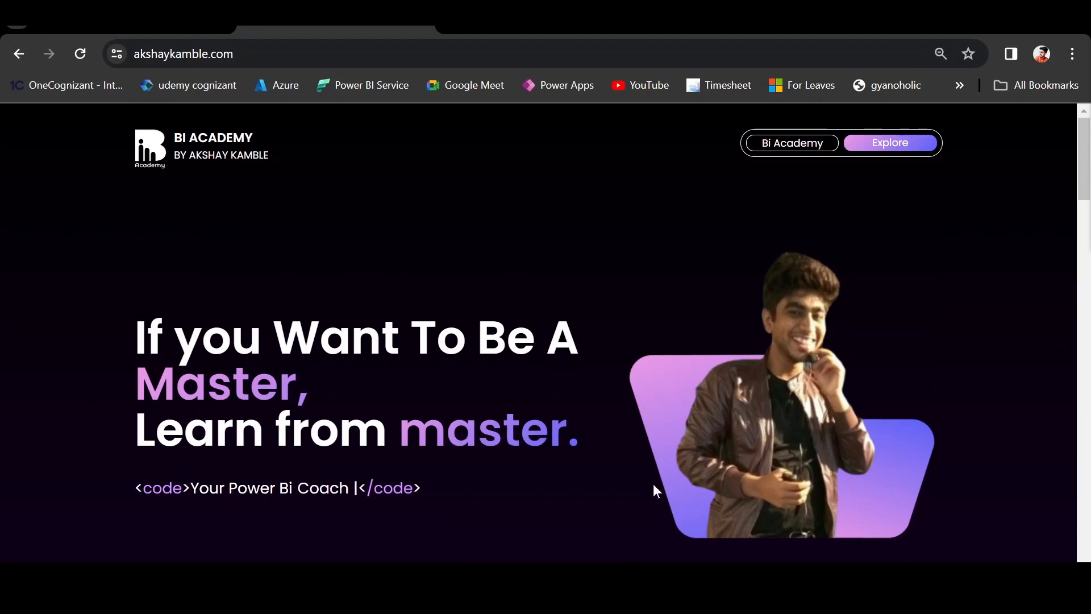
left_click(542, 594)
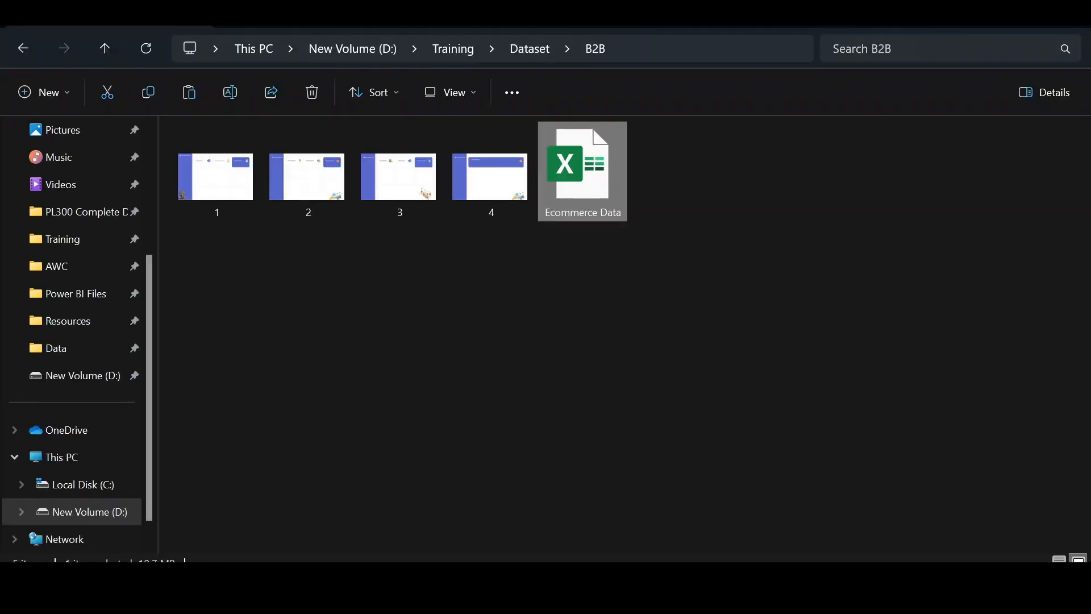
left_click(804, 595)
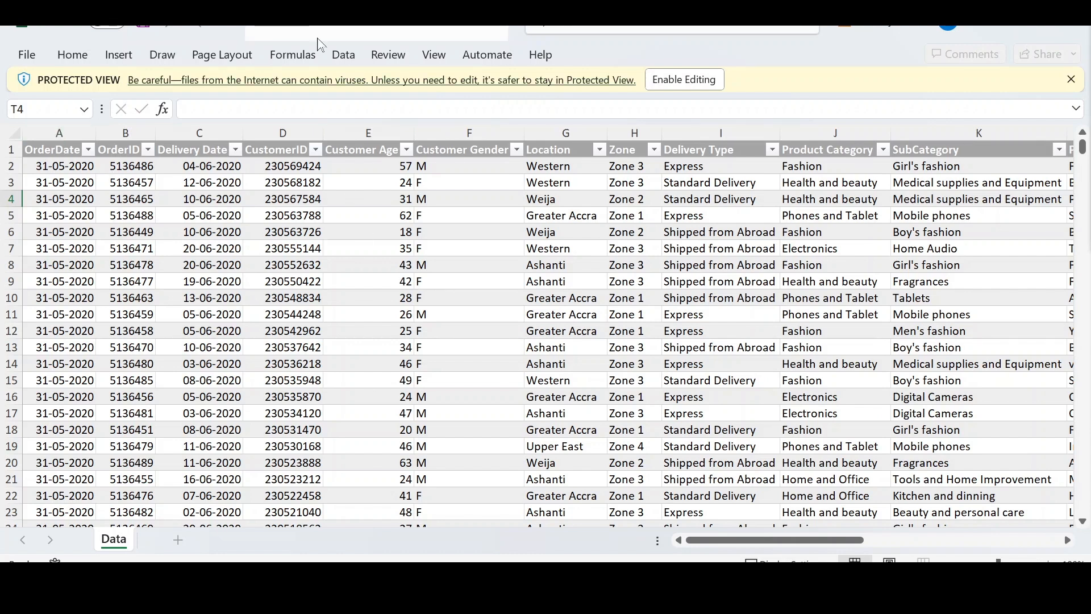
left_click(684, 86)
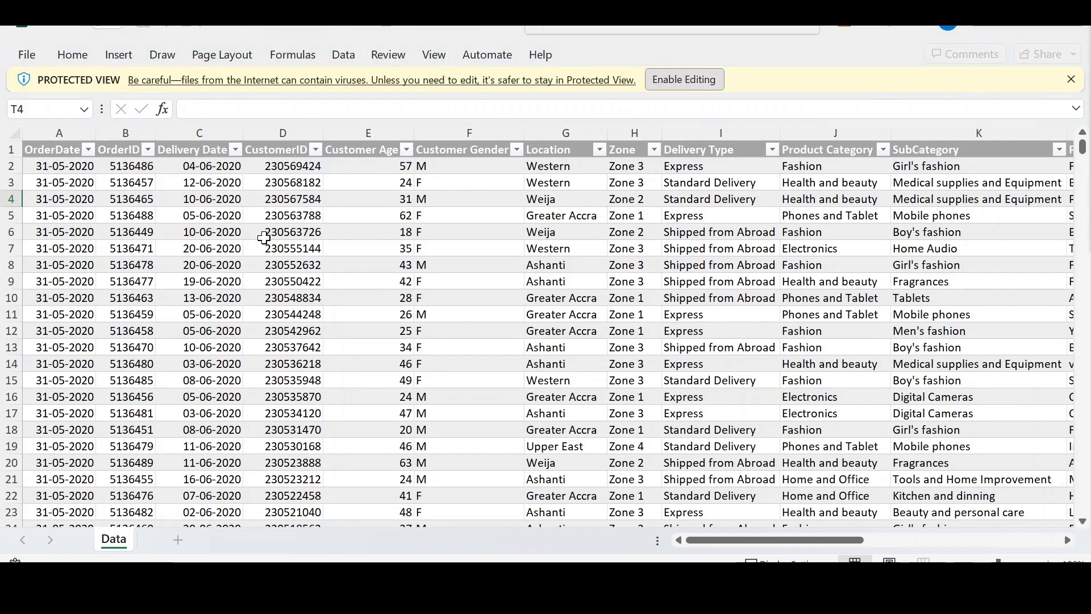
left_click(684, 82)
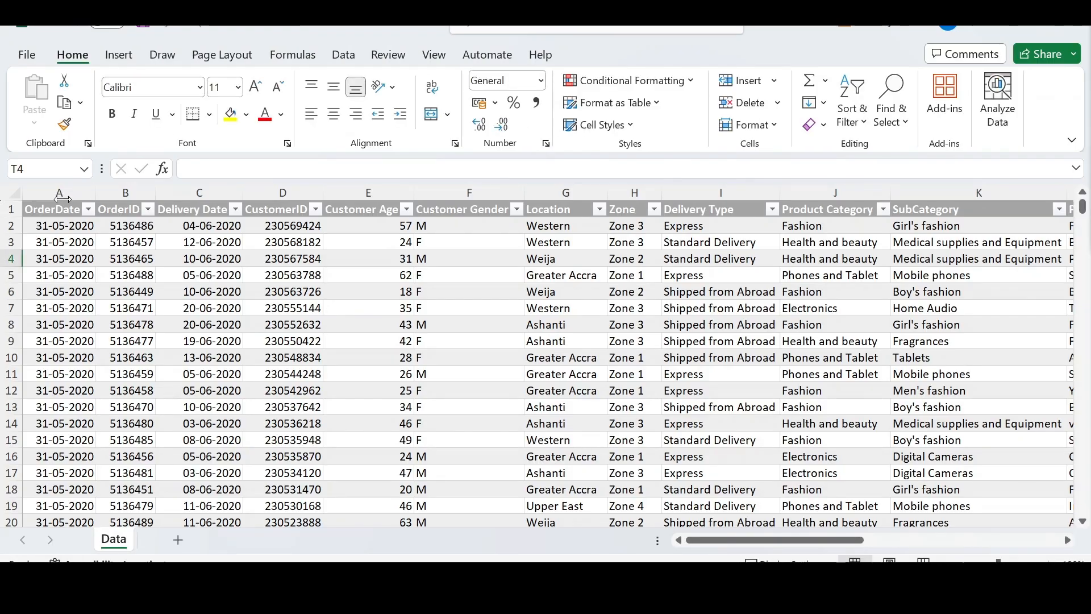
Step: Examine the OrderDate, OrderID and Delivery Date columns, comparing the first order's date with its delivery date
left_click(59, 193)
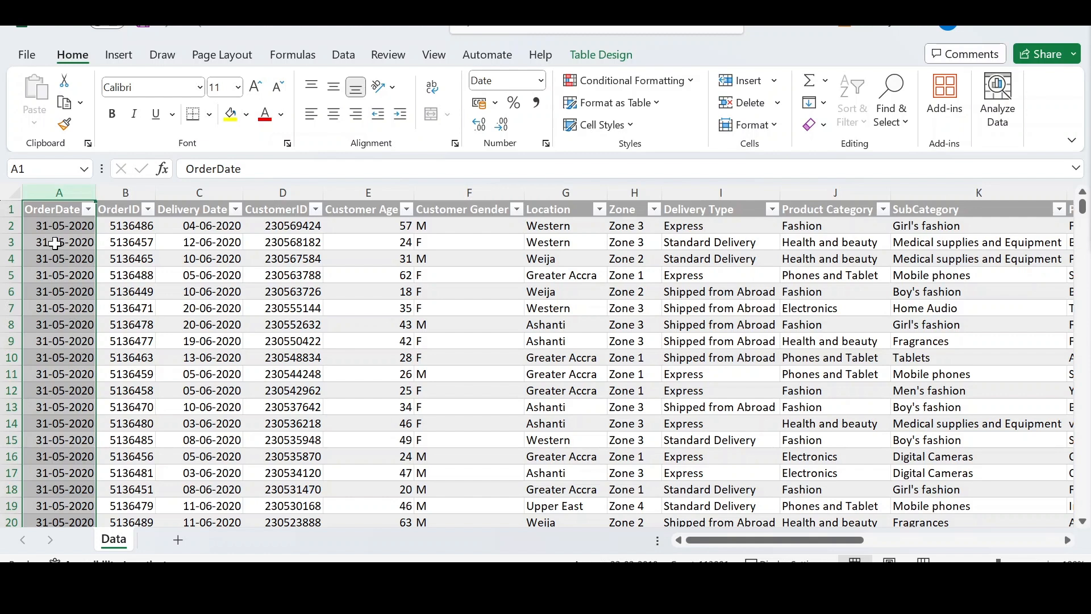
left_click(124, 192)
left_click(200, 193)
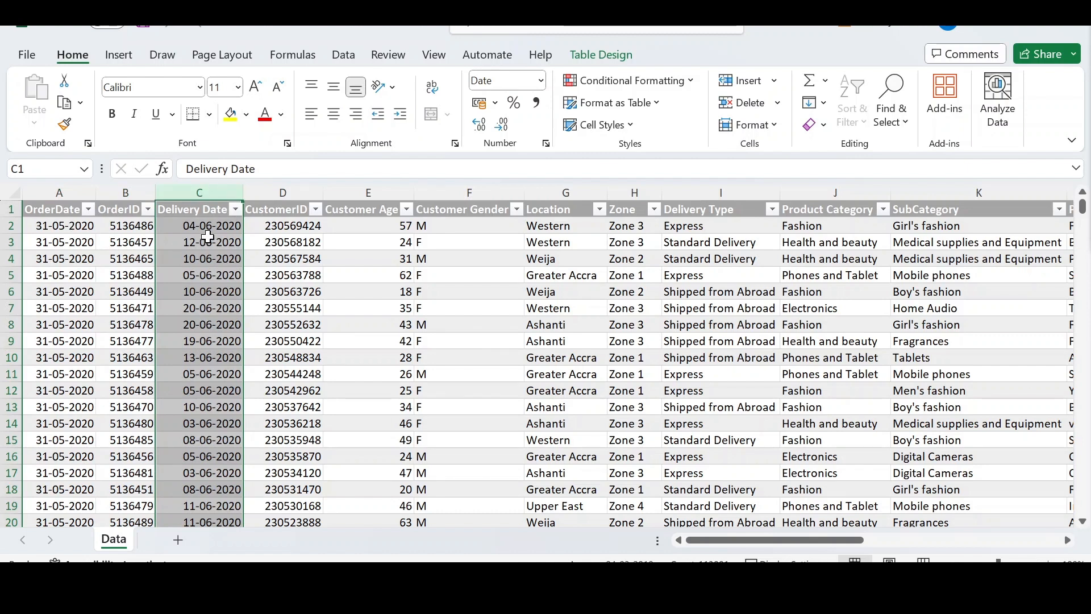
left_click(69, 189)
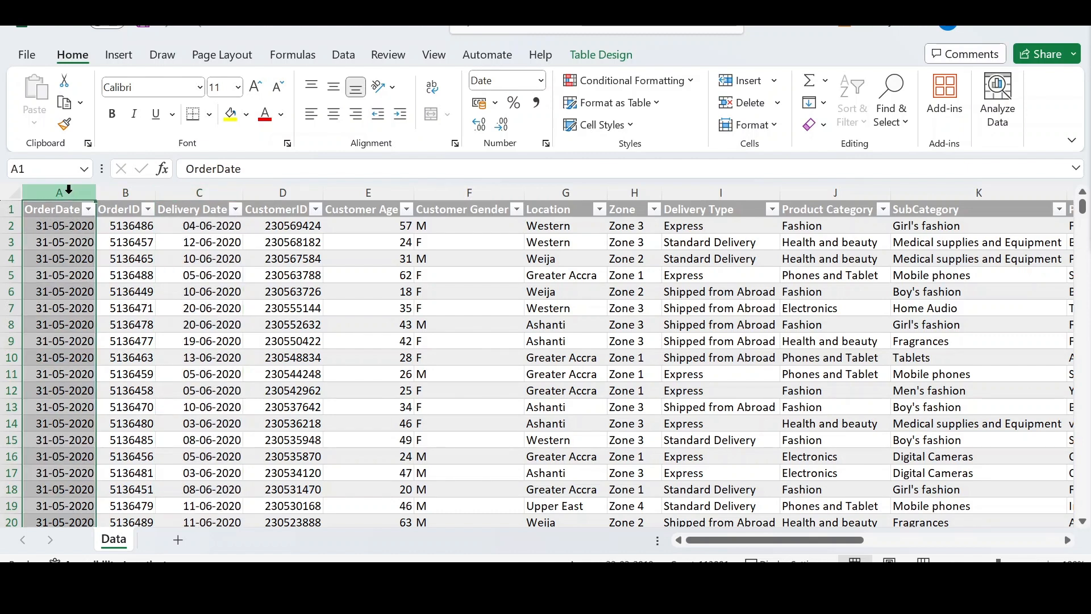
left_click(47, 226)
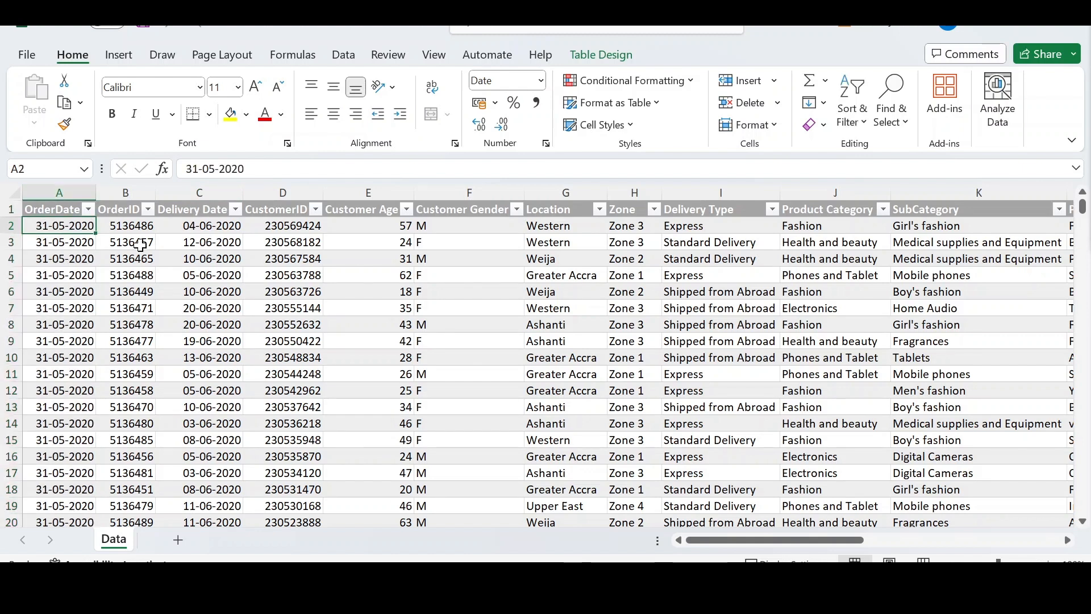
left_click(216, 225)
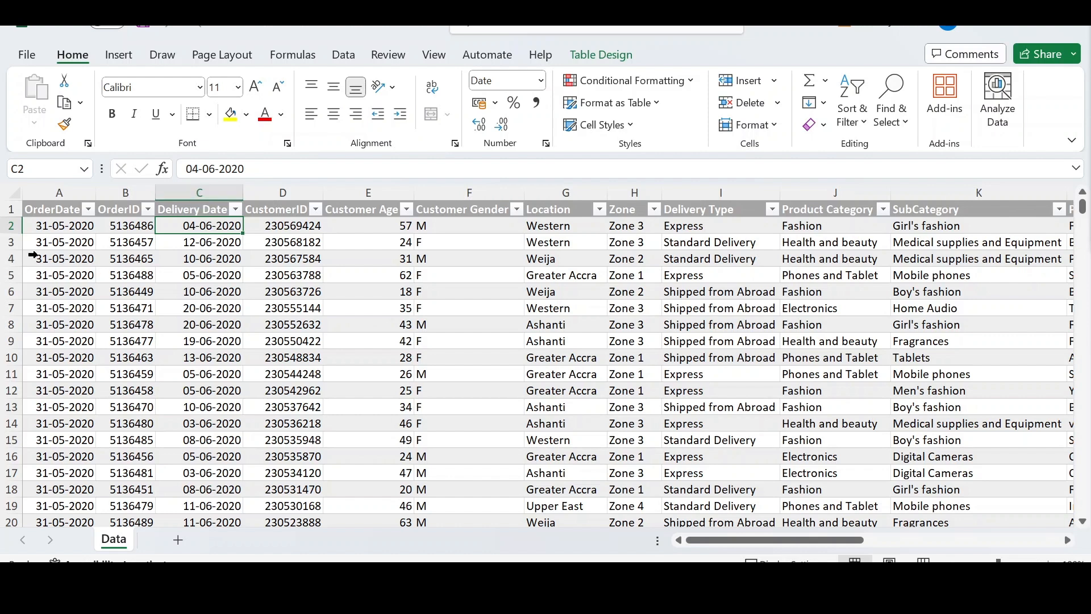
Step: Examine the CustomerID, Customer Age, Customer Gender, Location and Zone columns of the Data sheet
left_click(291, 186)
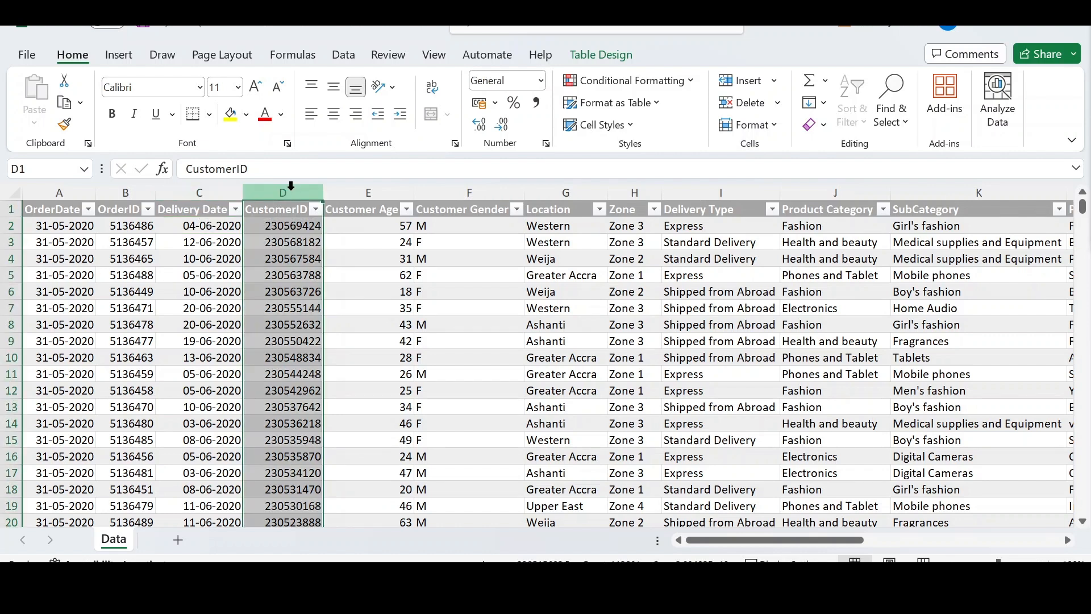
left_click(361, 193)
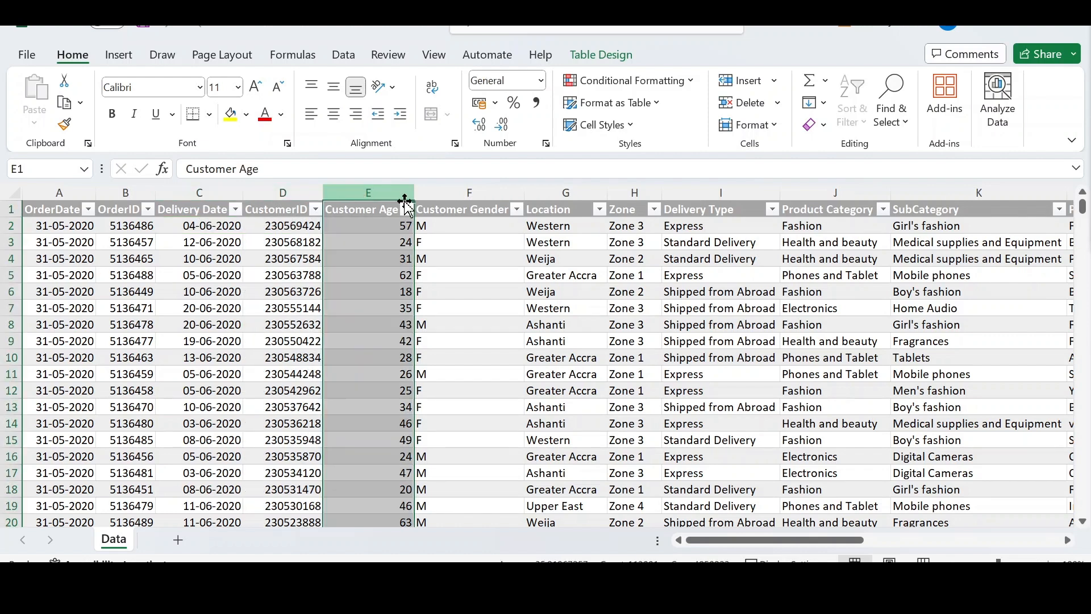
left_click(470, 192)
left_click(559, 191)
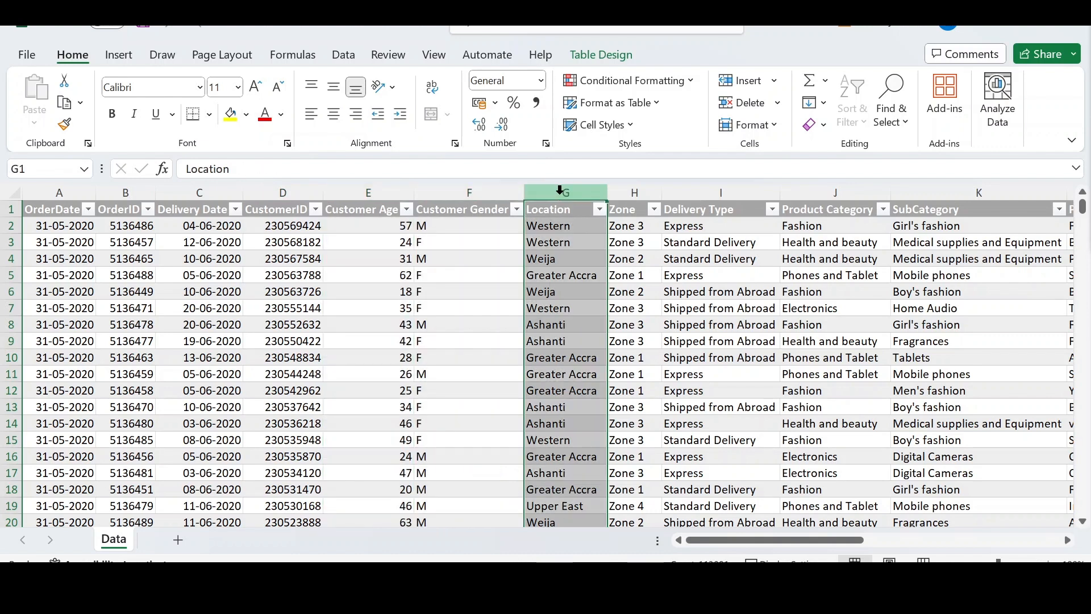
scroll(562, 289, "right", 3)
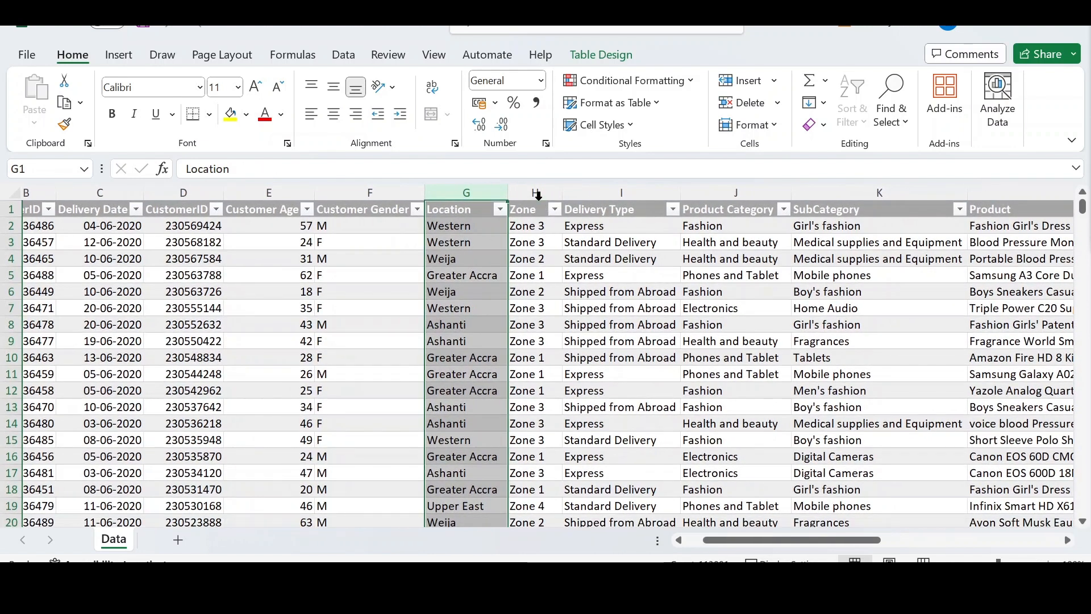
left_click(537, 188)
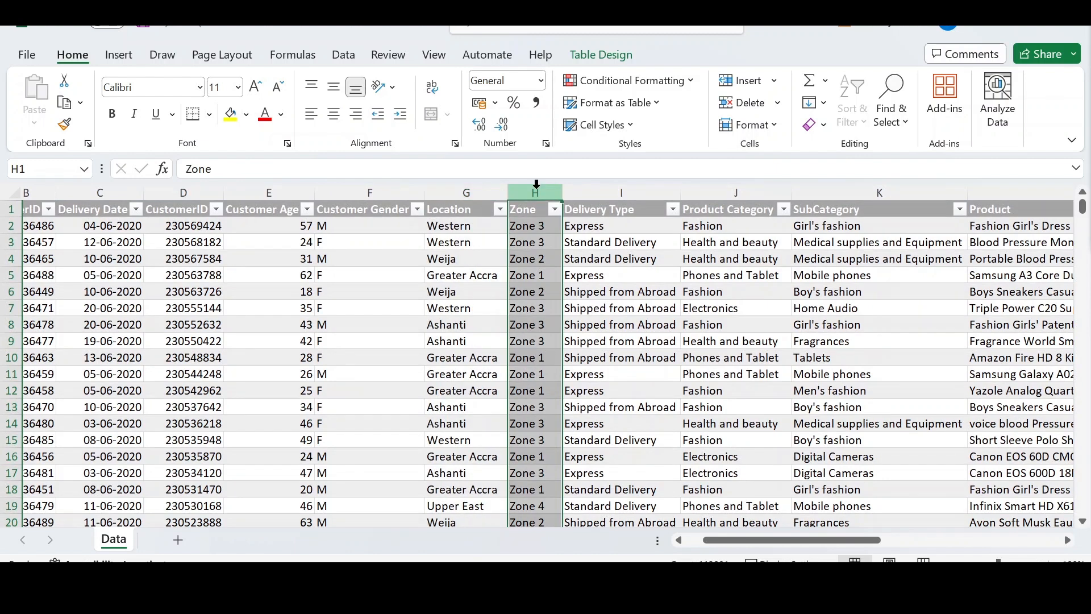
Step: Examine the distinct values in the Delivery Type and Product Category columns through their filter lists
left_click(600, 187)
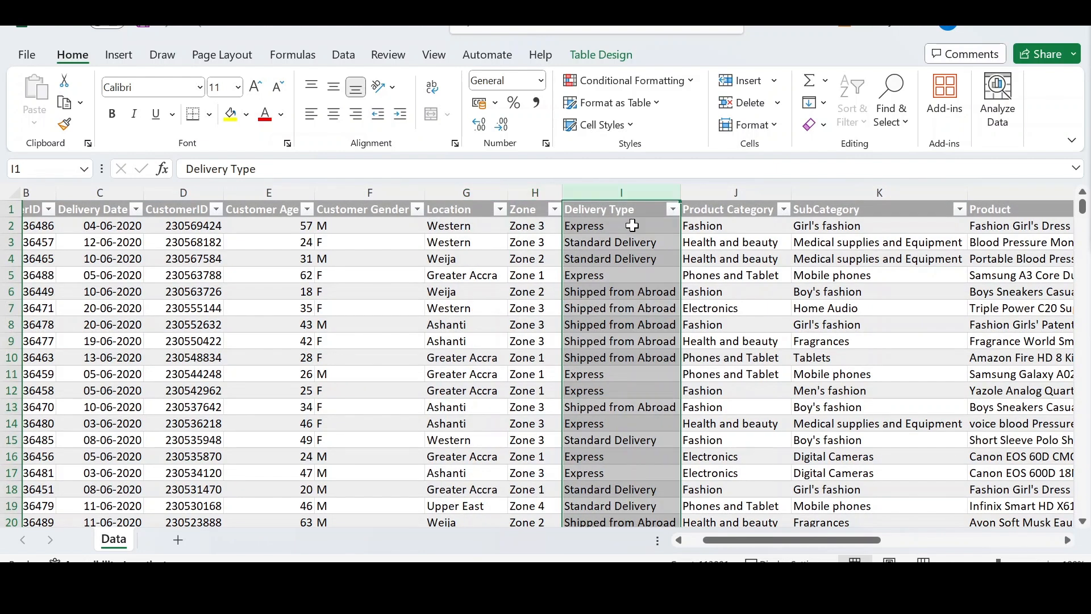
left_click(672, 209)
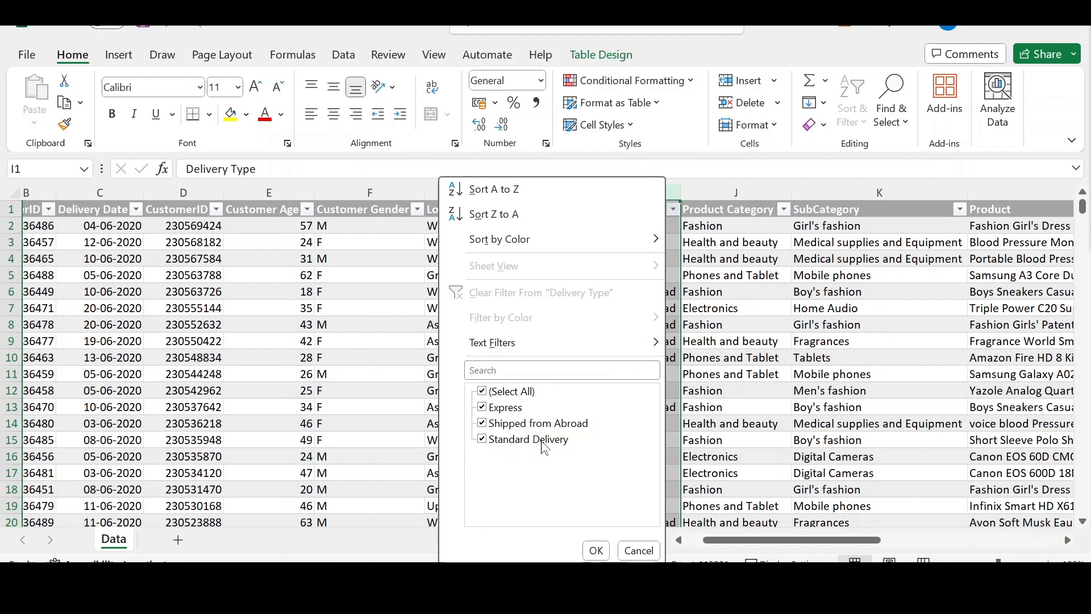
left_click(596, 550)
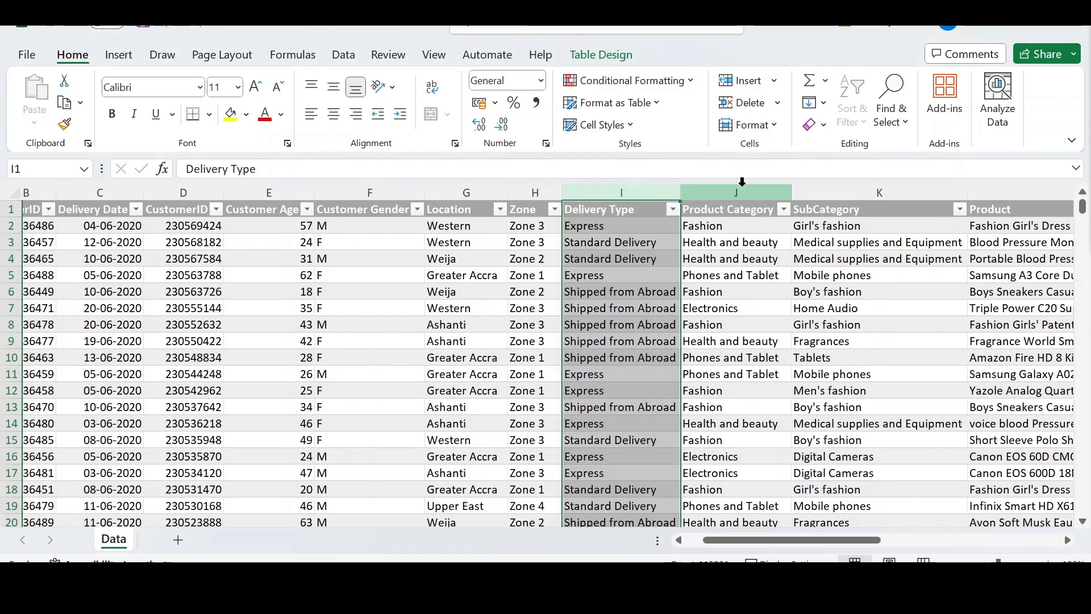
left_click(741, 182)
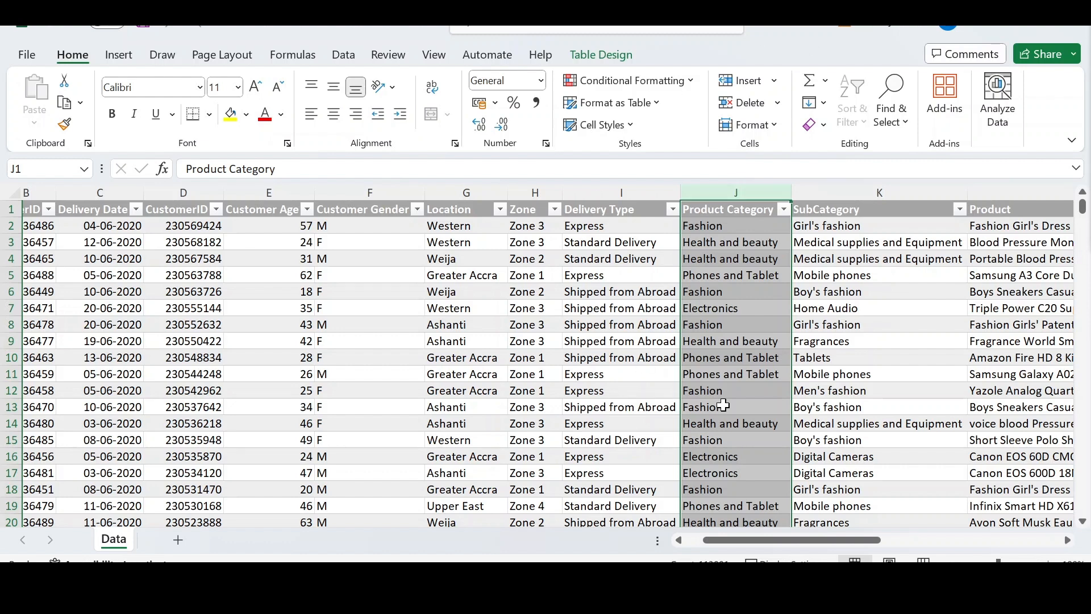
left_click(784, 210)
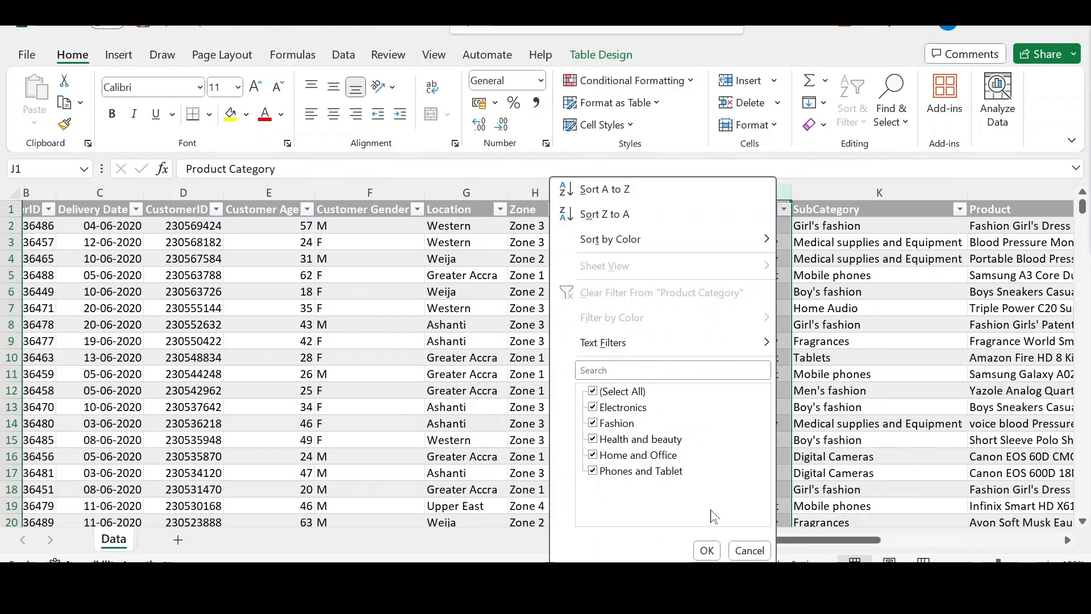
left_click(749, 551)
Step: Examine the SubCategory column and its distinct values in the filter list, leaving the filter unapplied
scroll(798, 310, "right", 2)
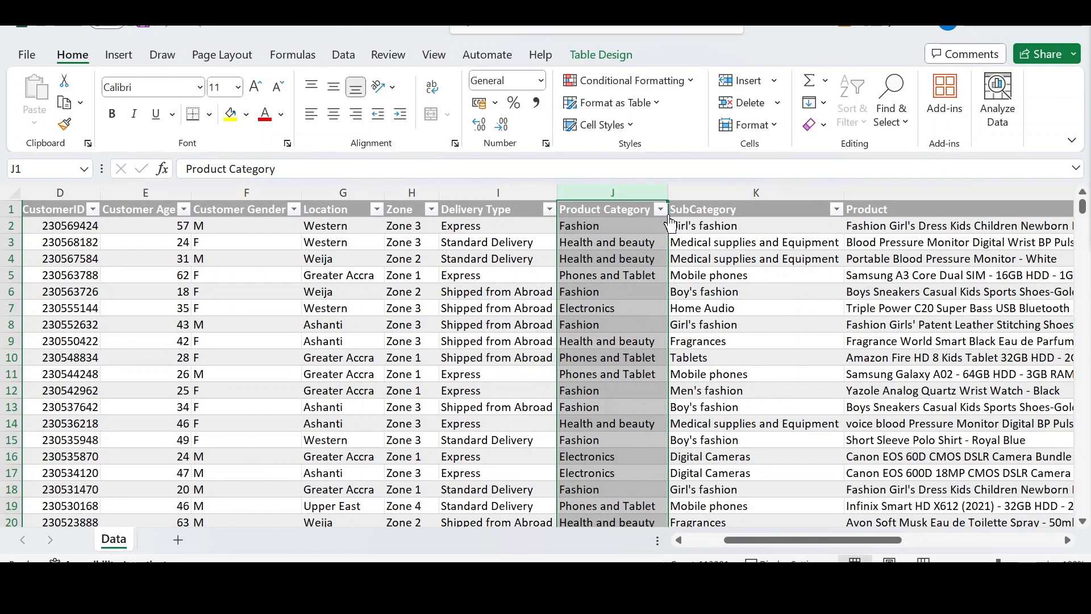
left_click(757, 194)
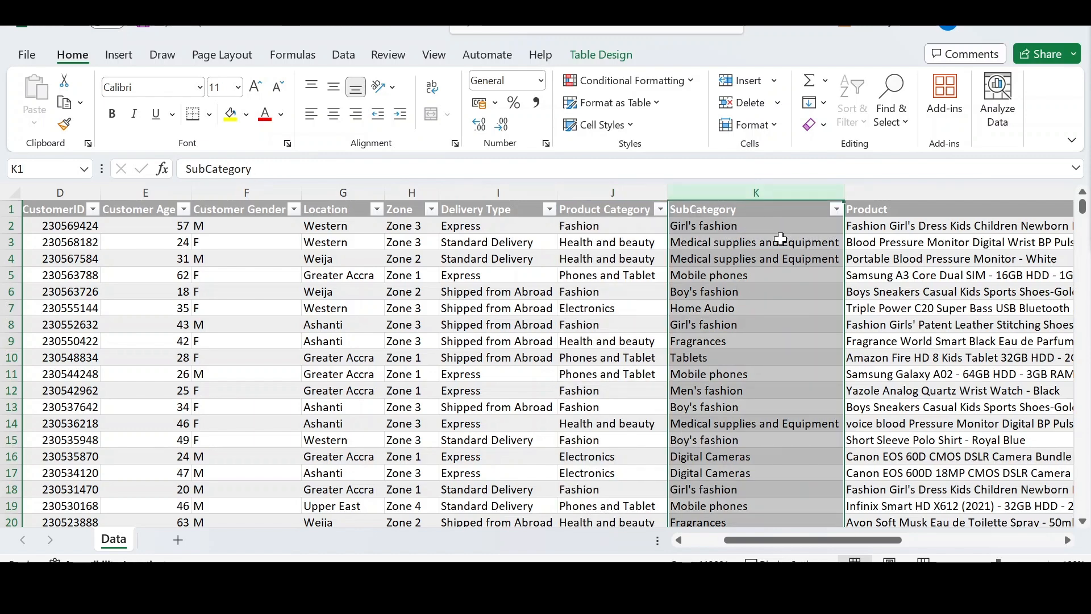
scroll(738, 435, "down", 3)
scroll(739, 435, "up", 3)
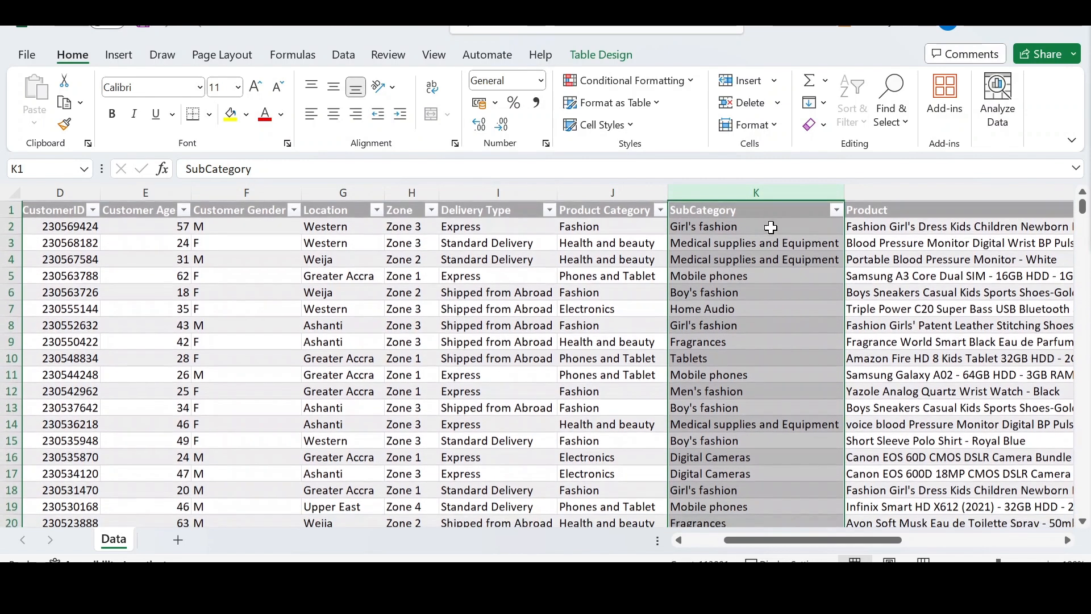
left_click(837, 211)
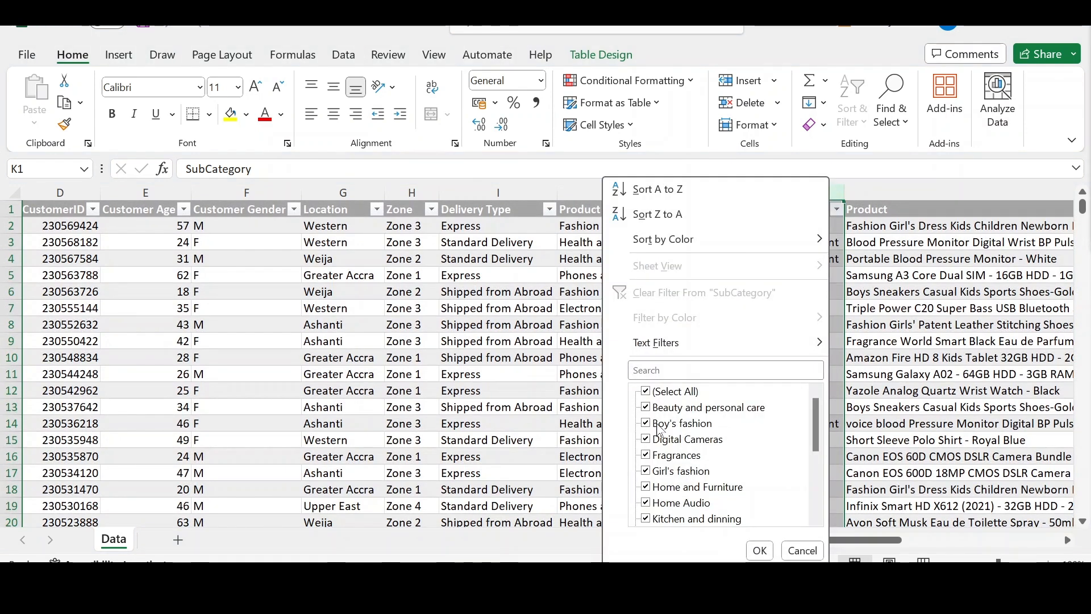
scroll(743, 454, "down", 2)
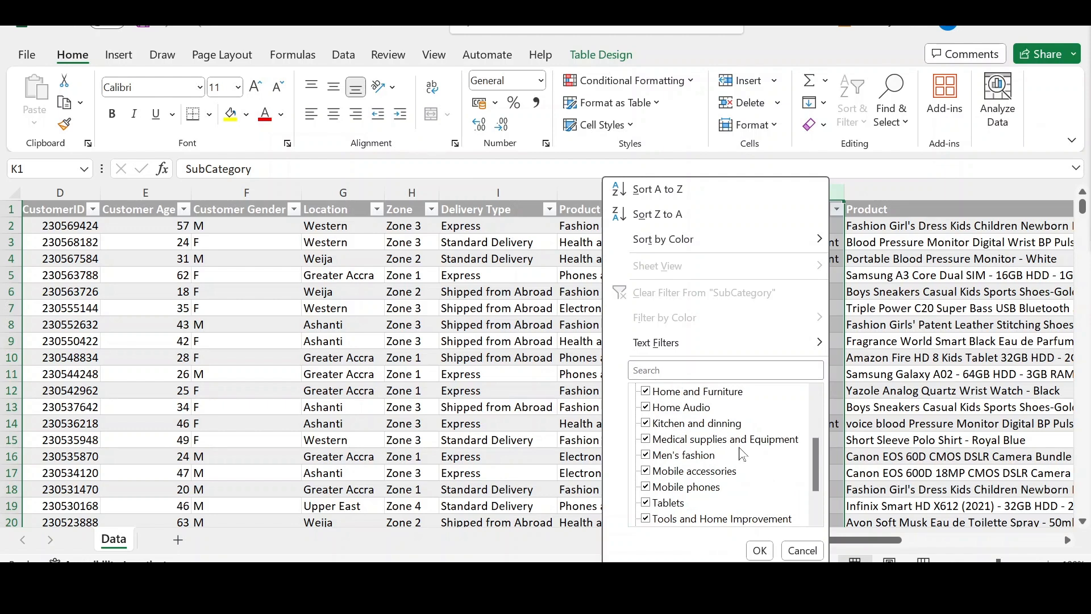
left_click(802, 550)
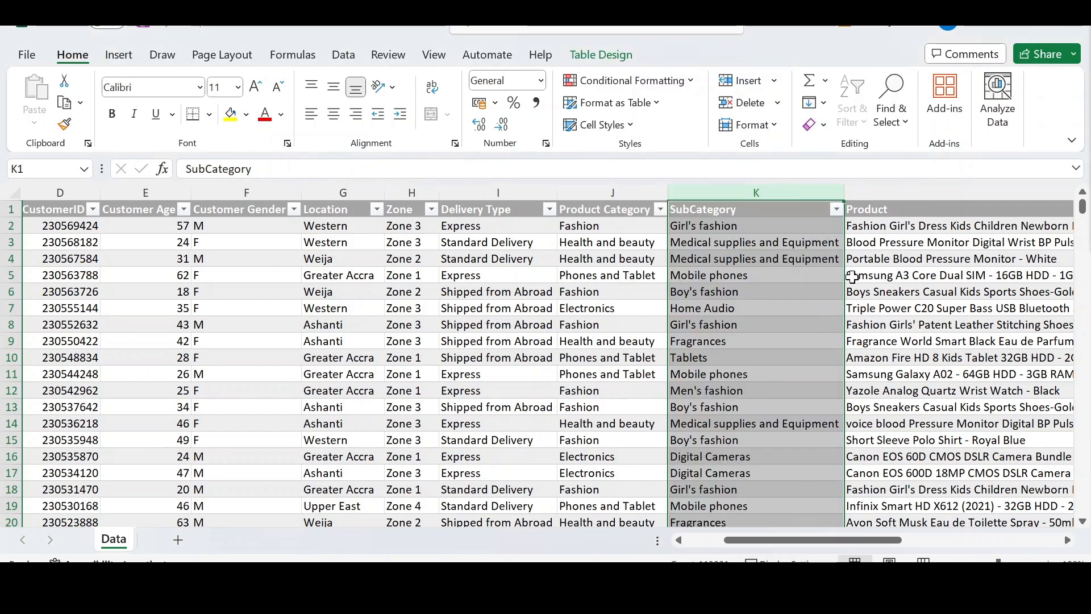
Step: Examine the Product, Unit Price, Shipping Fee and Order Quantity columns of the Data sheet
left_click(916, 195)
scroll(907, 305, "right", 3)
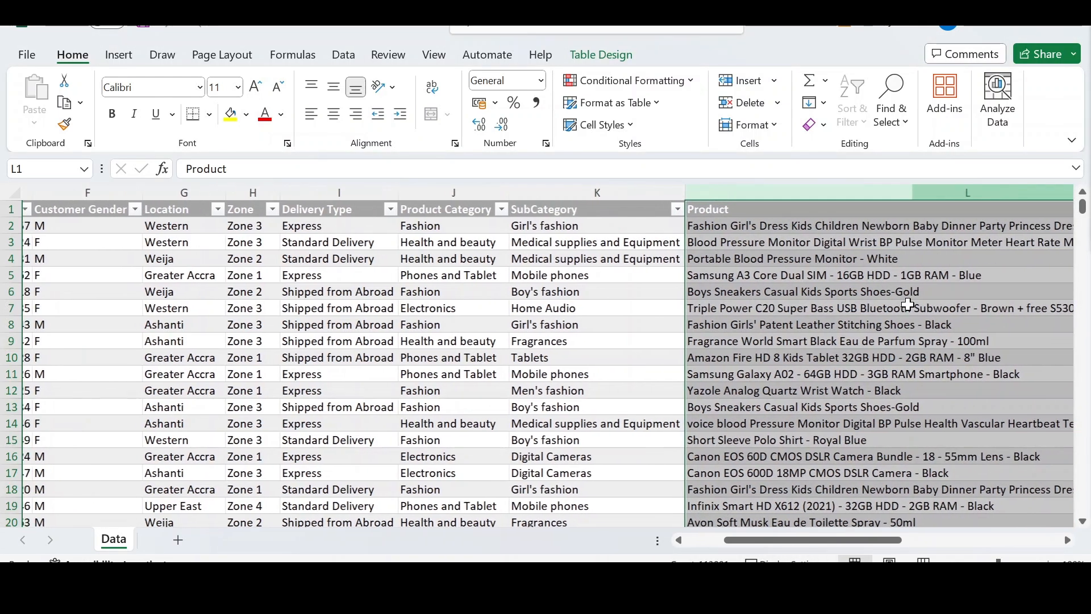
scroll(907, 304, "right", 8)
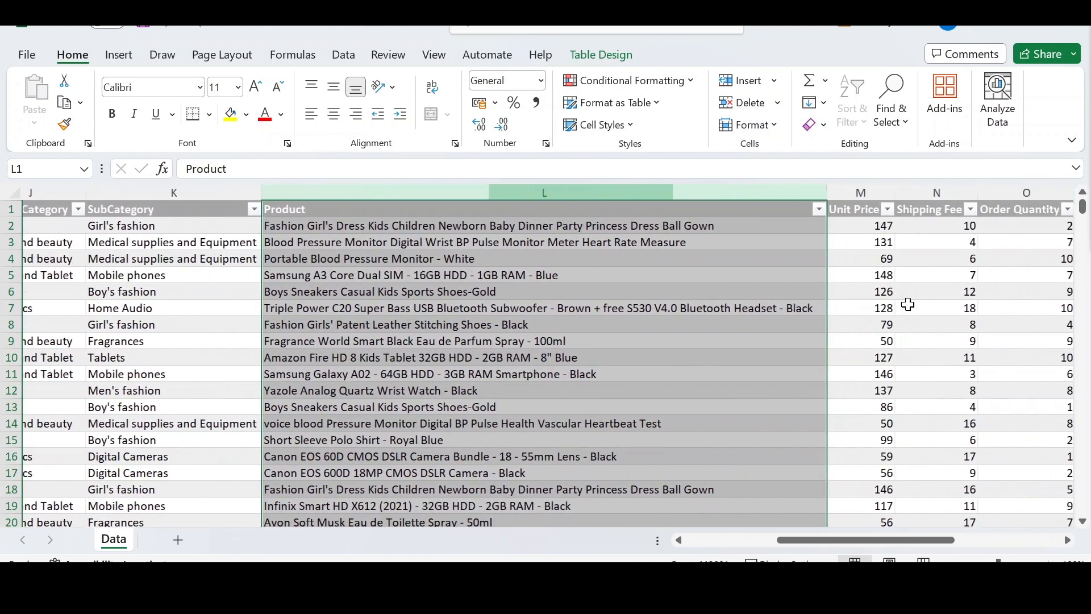
left_click(841, 191)
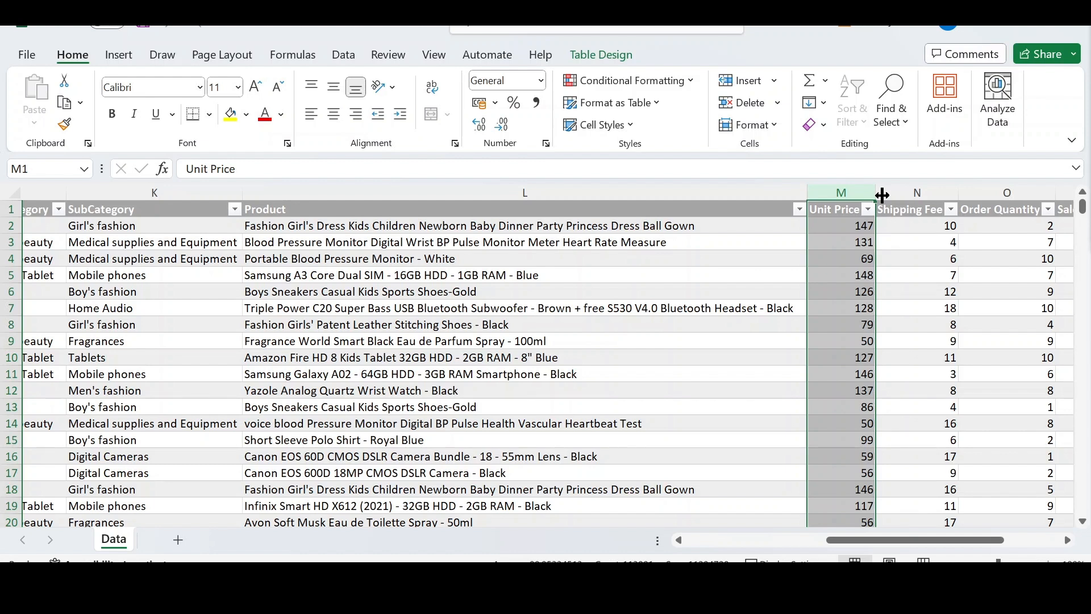
left_click(917, 187)
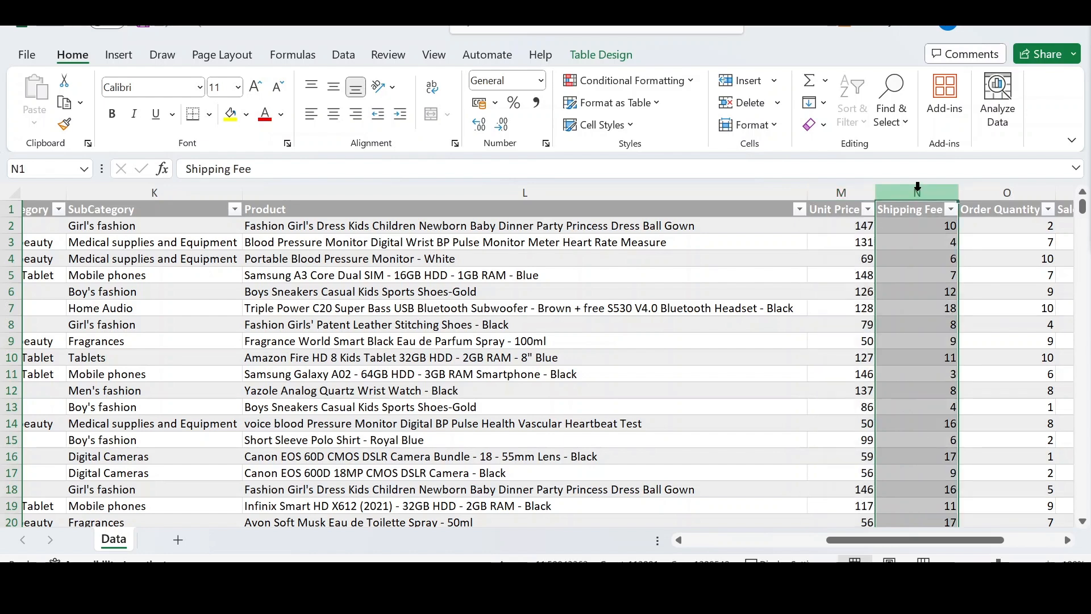
scroll(937, 194, "right", 2)
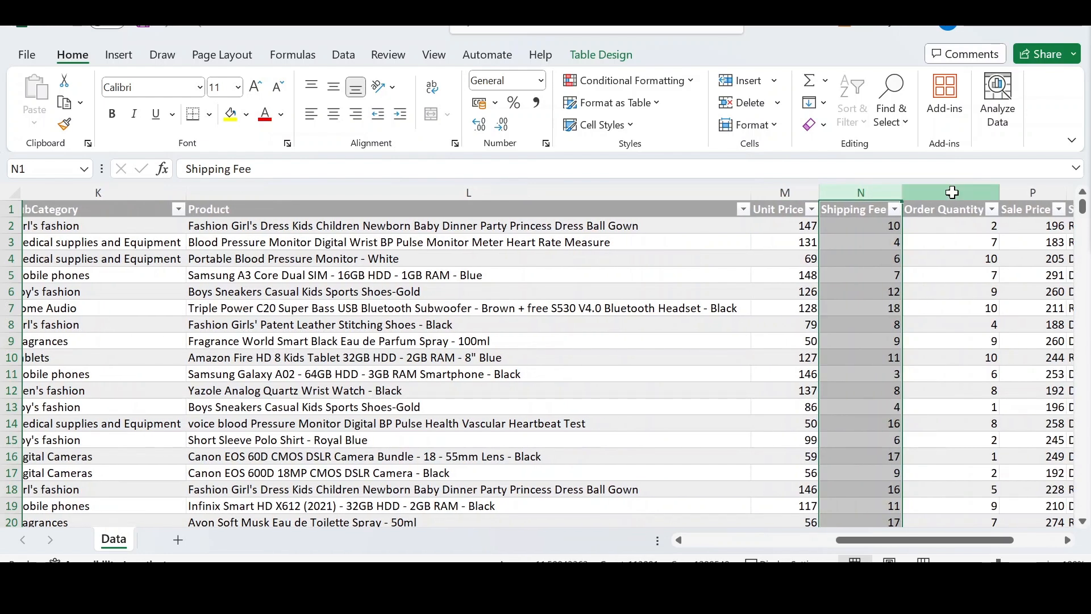
left_click(952, 190)
scroll(949, 297, "right", 3)
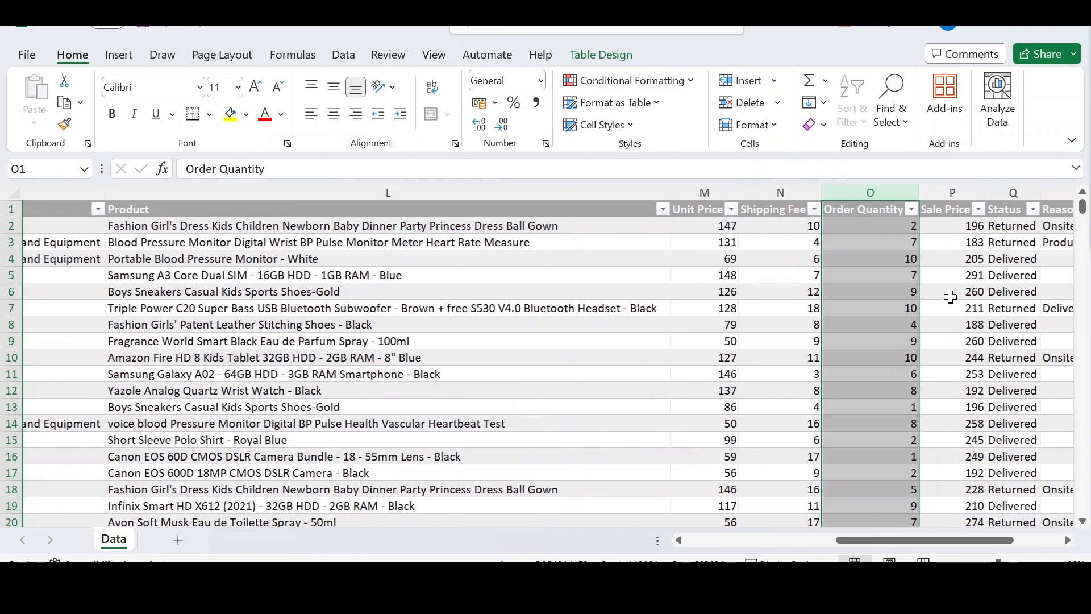
Step: Compare the Sale Price column with the Unit Price column
left_click(945, 185)
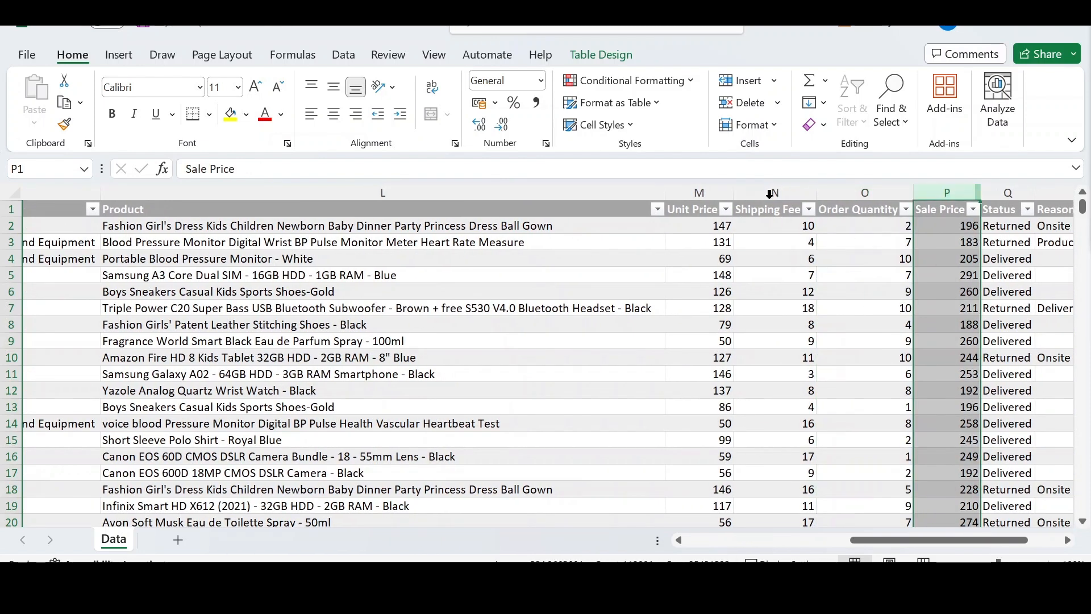
left_click(697, 192)
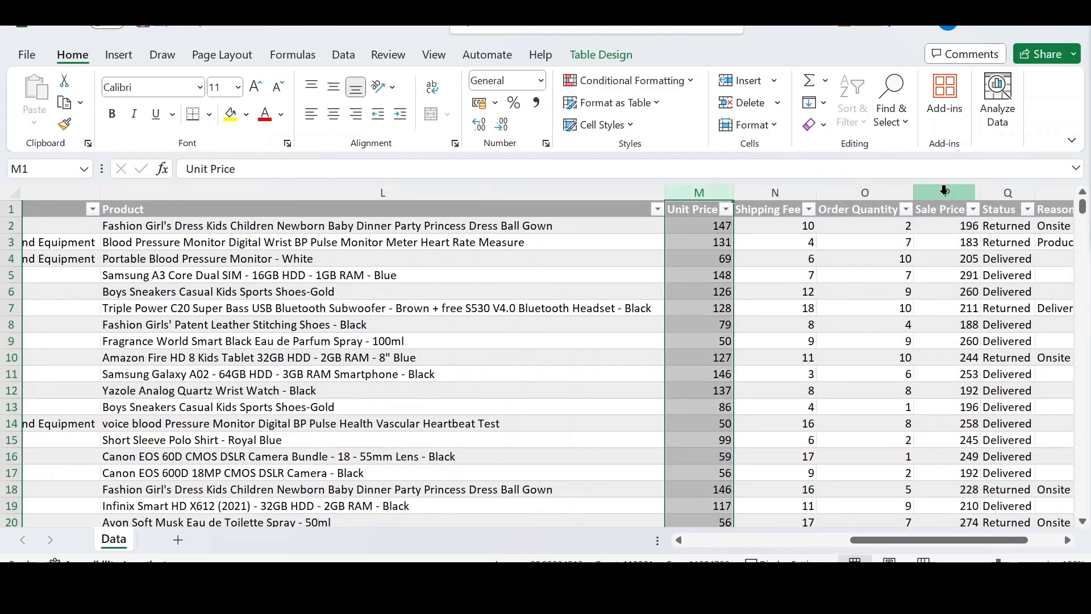
left_click(944, 190)
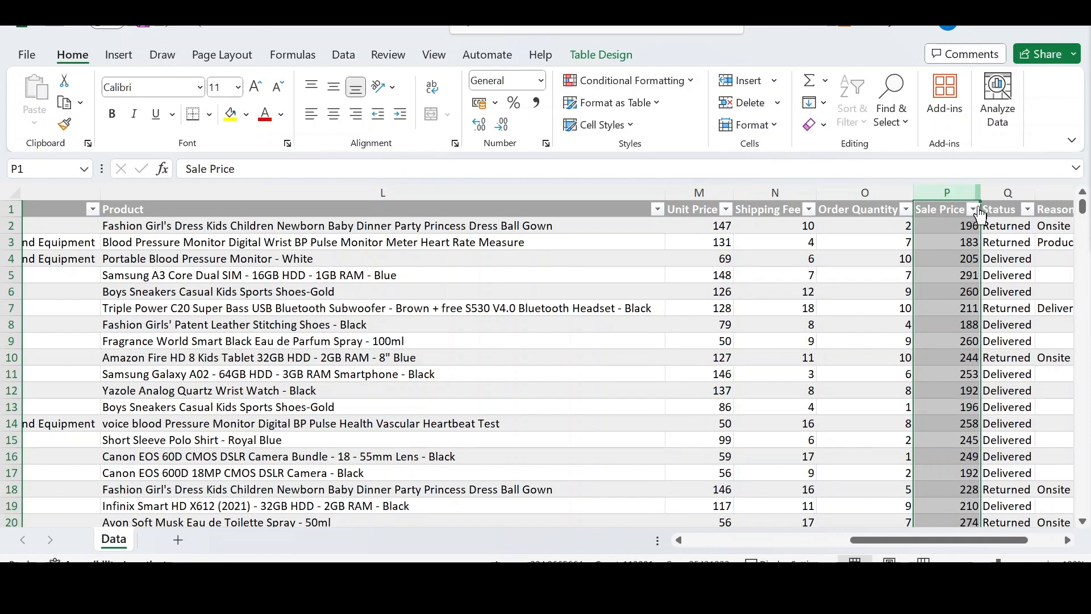
Step: Review the distinct values of the Status column in its filter list without applying a filter
left_click(1003, 191)
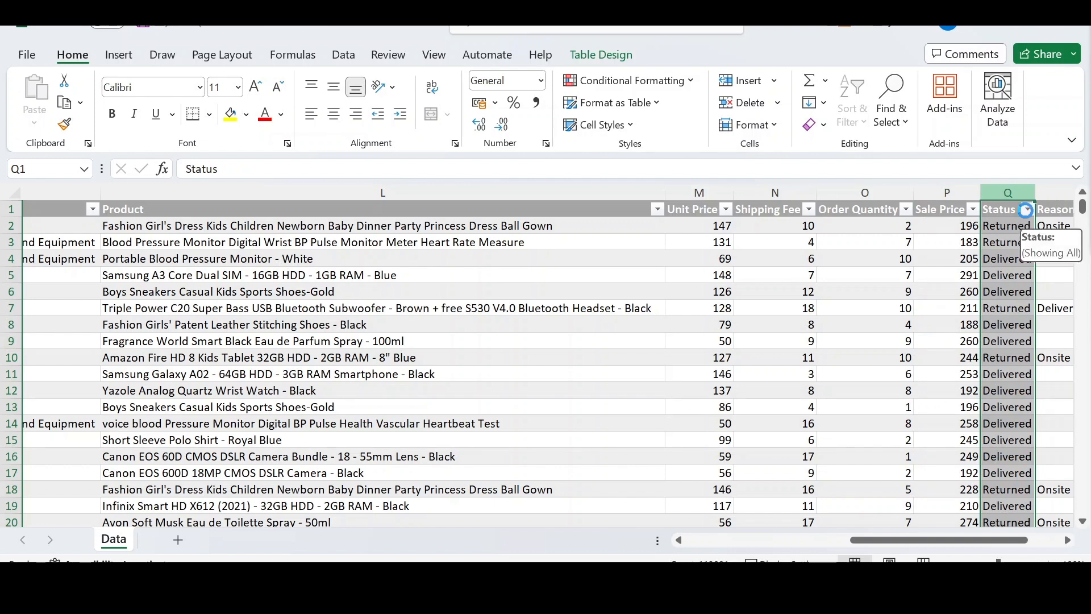
left_click(1027, 210)
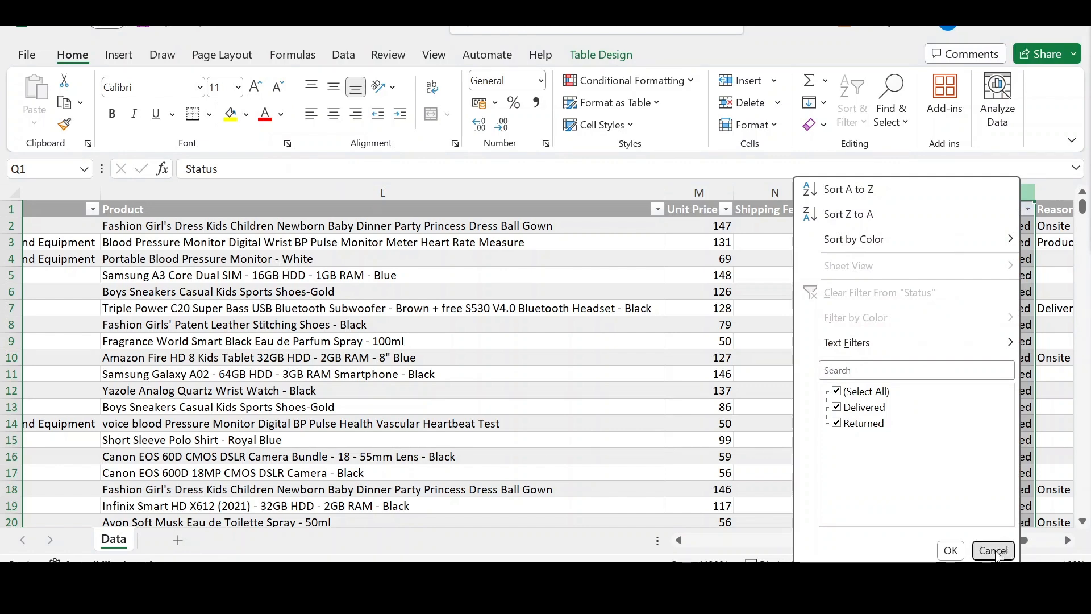
left_click(1030, 390)
Step: Examine the Reason column and the return reasons given in its rows 2, 3 and 7
scroll(1031, 388, "right", 5)
scroll(1030, 388, "right", 4)
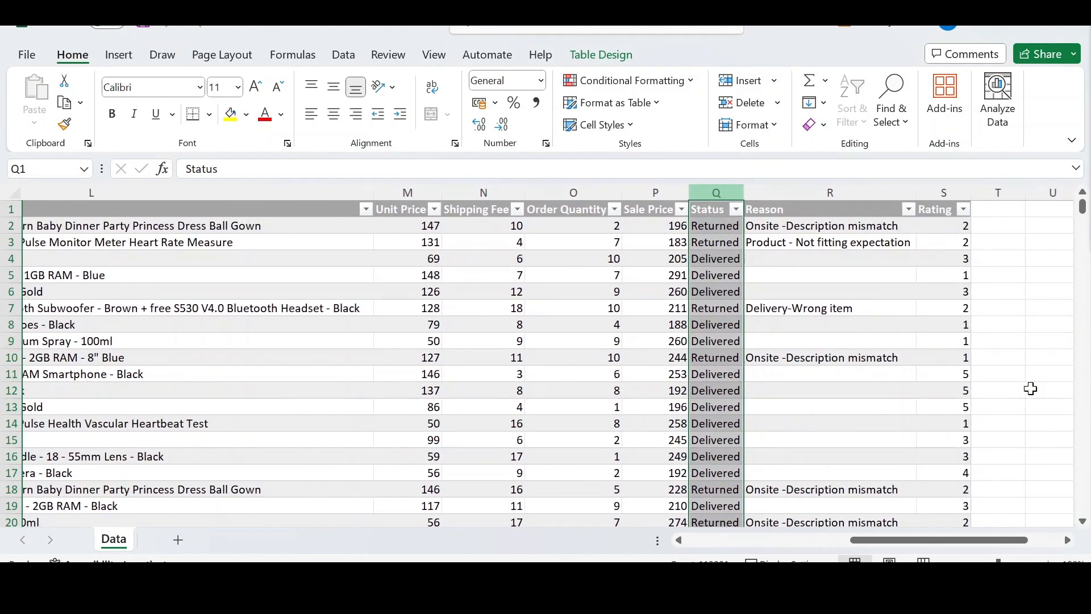
left_click(839, 194)
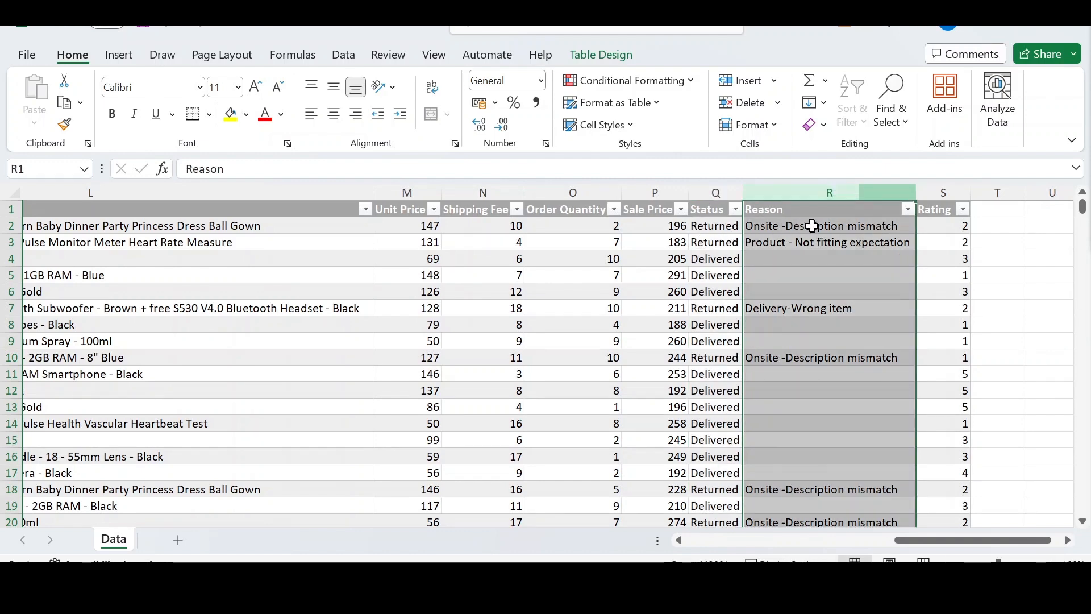
left_click(830, 226)
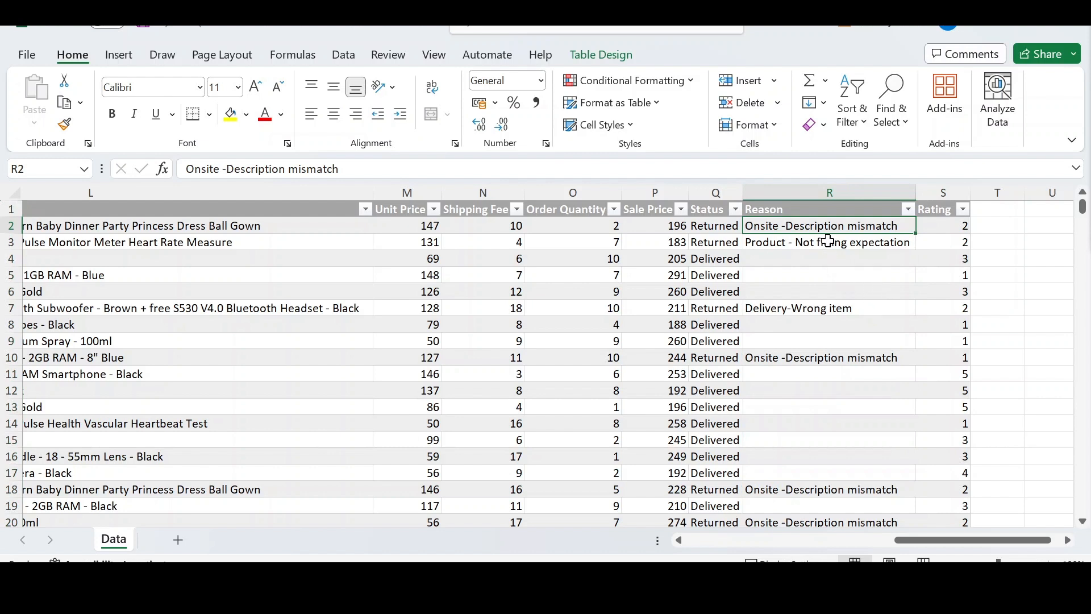
left_click(828, 241)
left_click(801, 308)
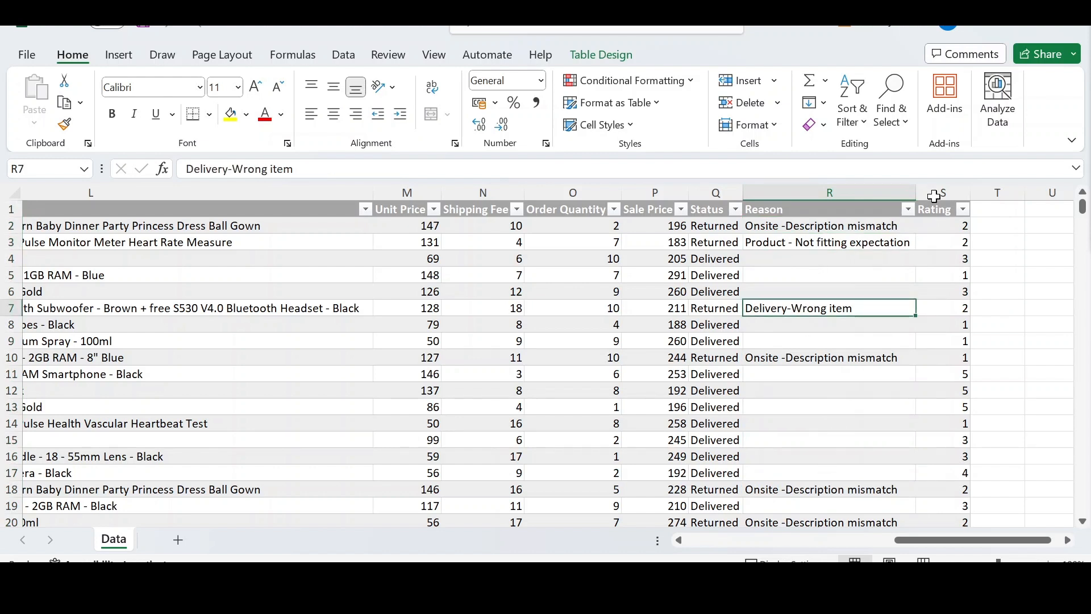
Step: Examine the Rating column, its first entries and its distinct values in the filter list, leaving the filter unapplied
left_click(934, 192)
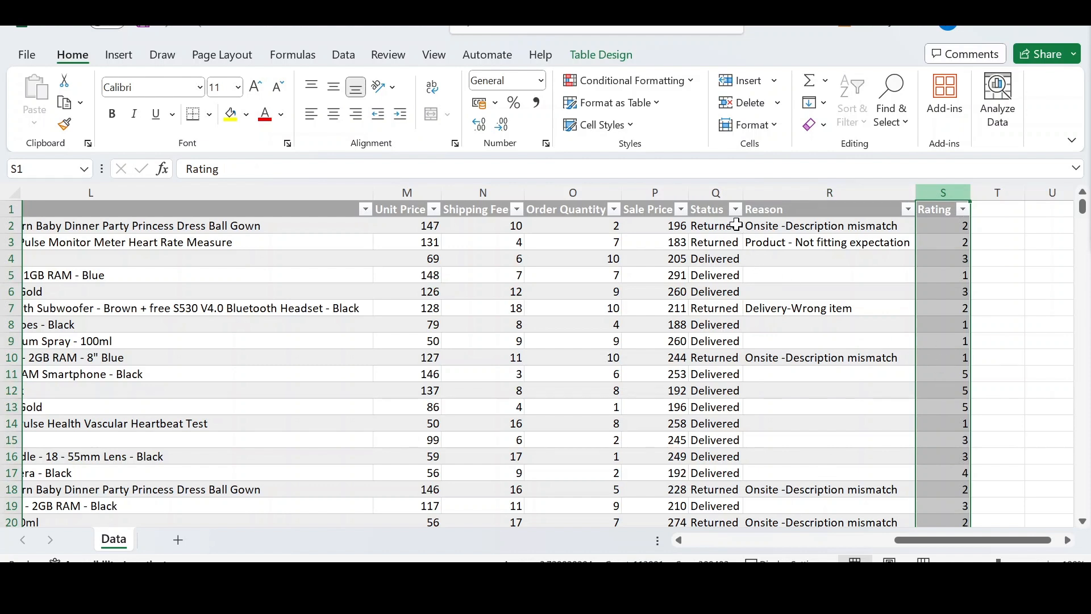
left_click_drag(948, 226, 948, 242)
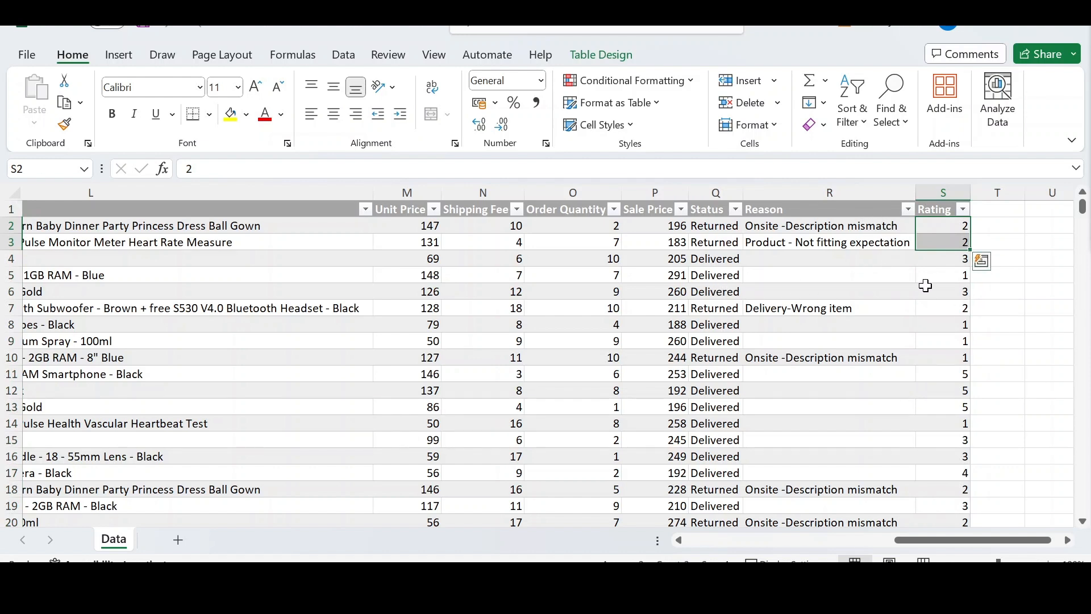
left_click(957, 275)
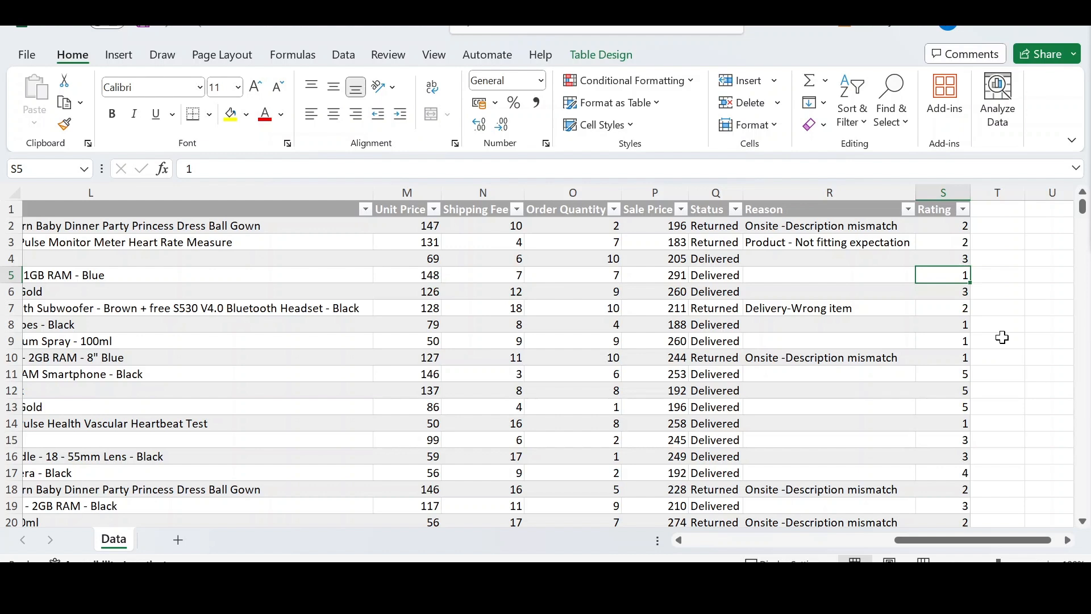
left_click(964, 211)
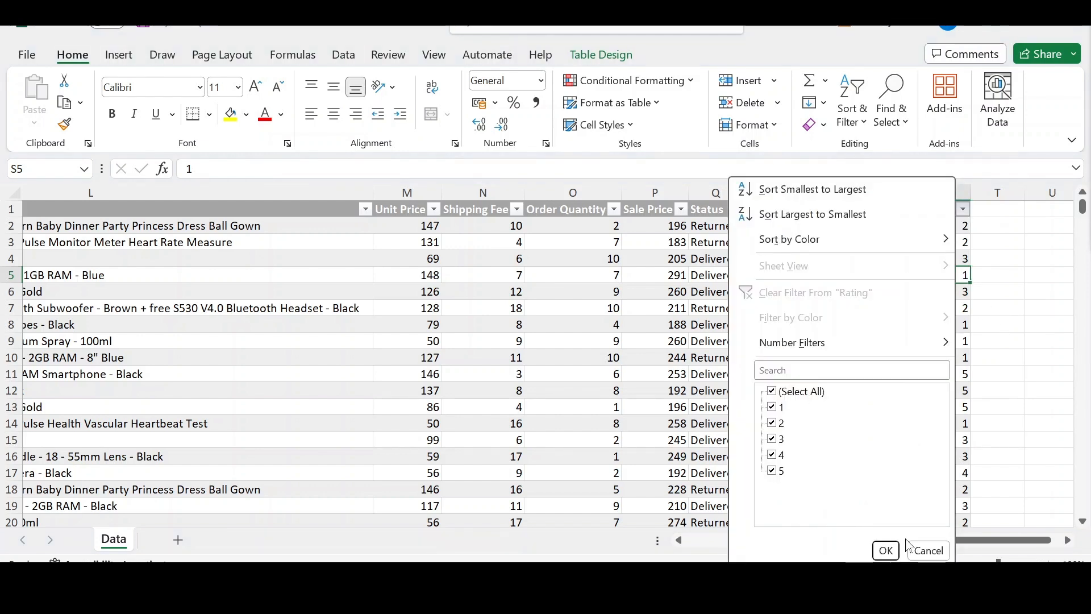
left_click(929, 550)
Step: Leave the workbook and return to the B2B dataset folder in File Explorer
scroll(723, 430, "left", 6)
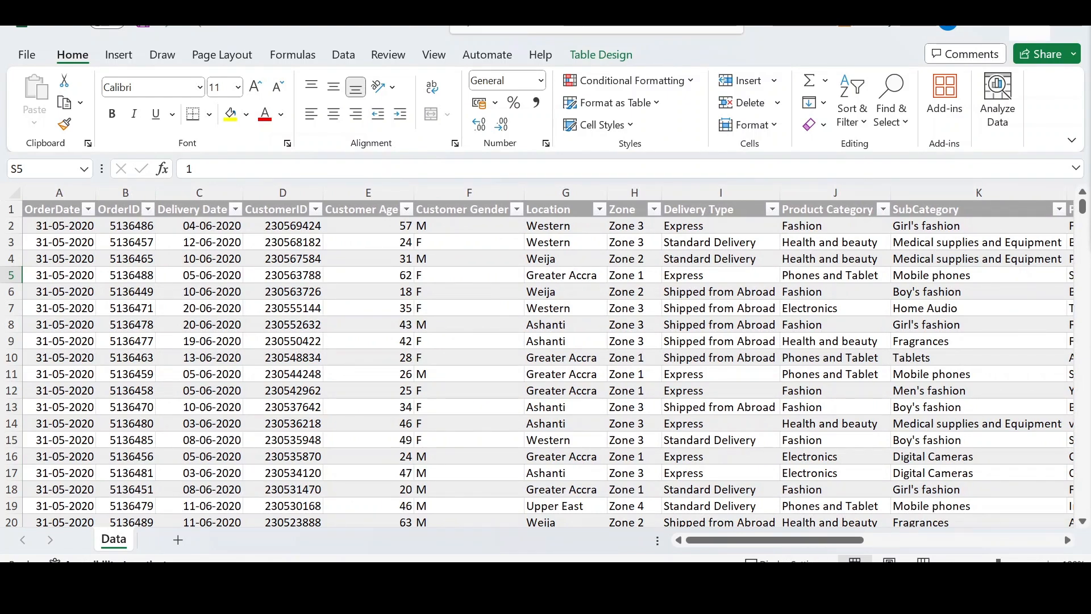
left_click(1066, 27)
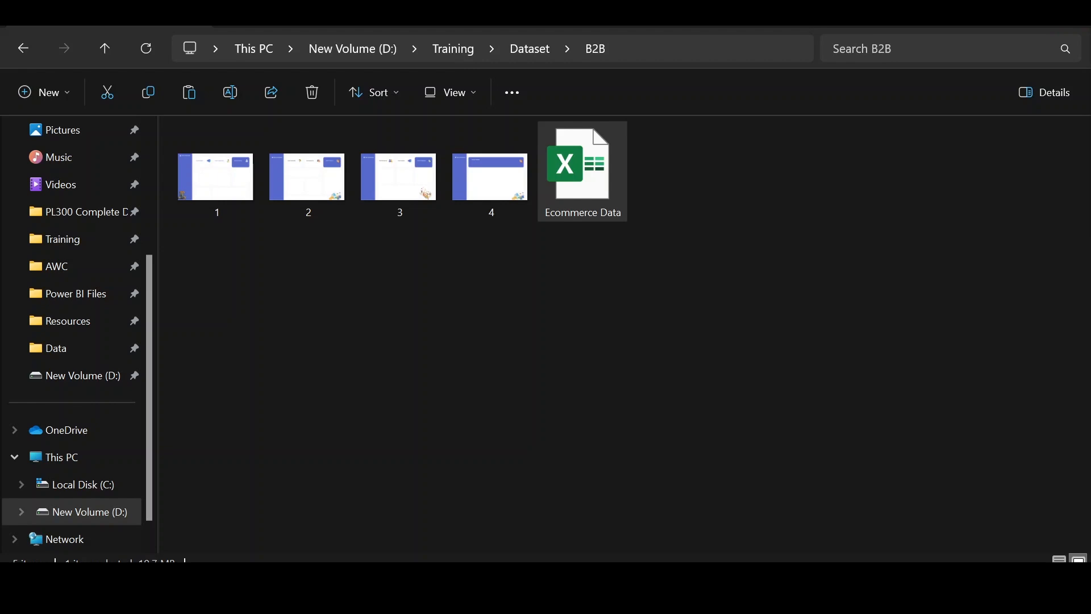
key("XF86MonBrightnessUp")
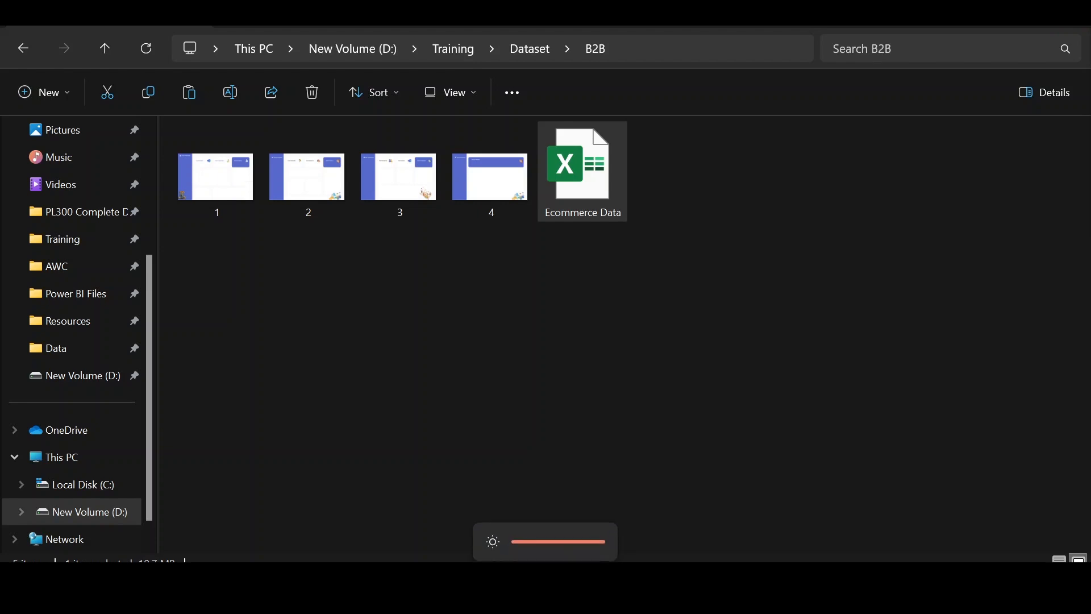
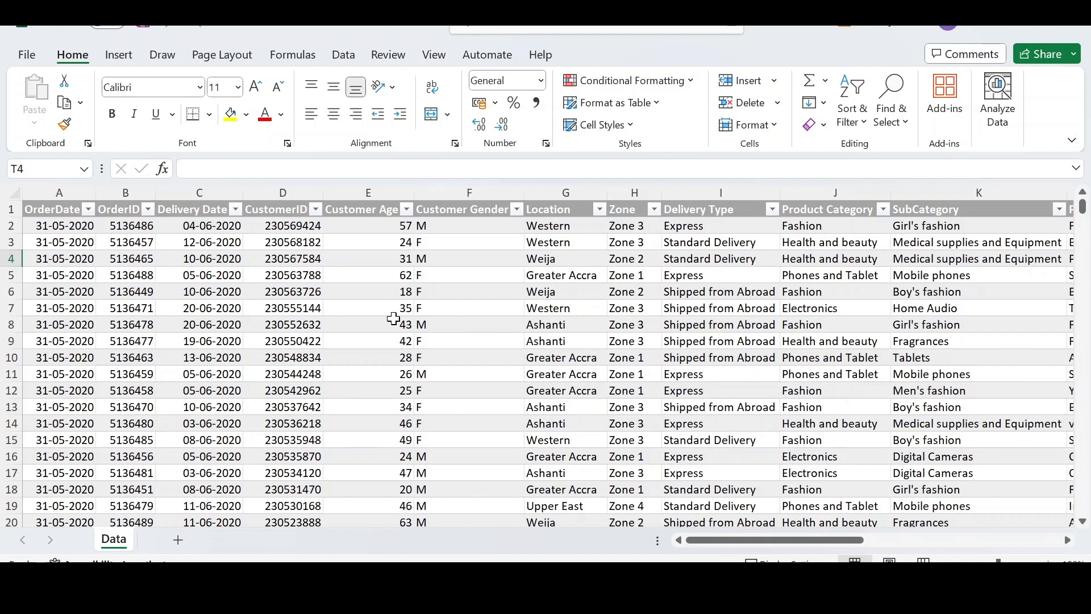
Step: Review the OrderDate, OrderID and Delivery Date columns and skim the remaining columns as far as Product
left_click(59, 189)
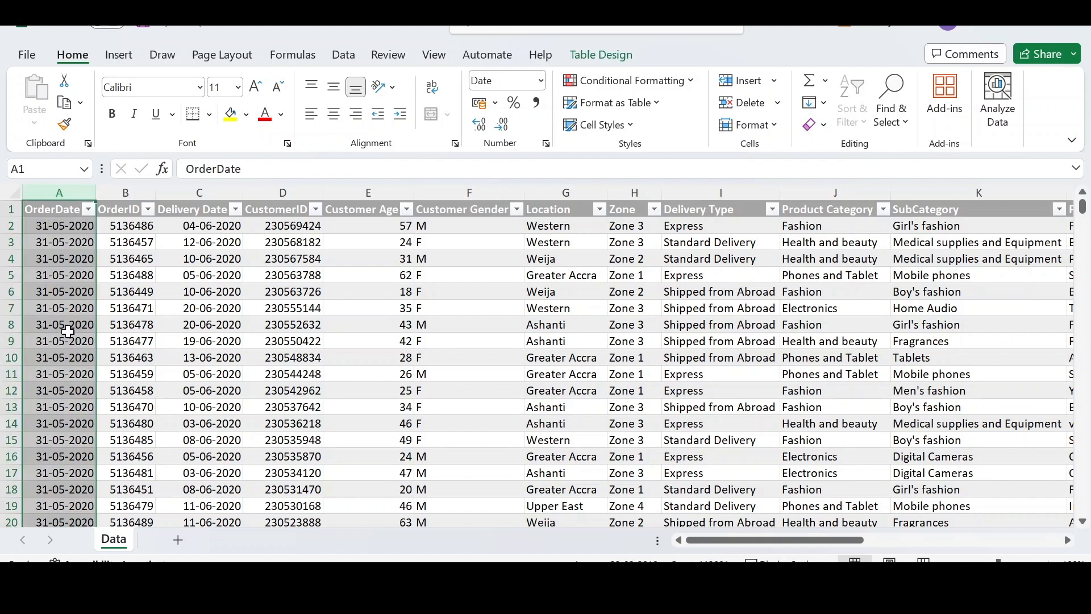
left_click(122, 193)
left_click(194, 202)
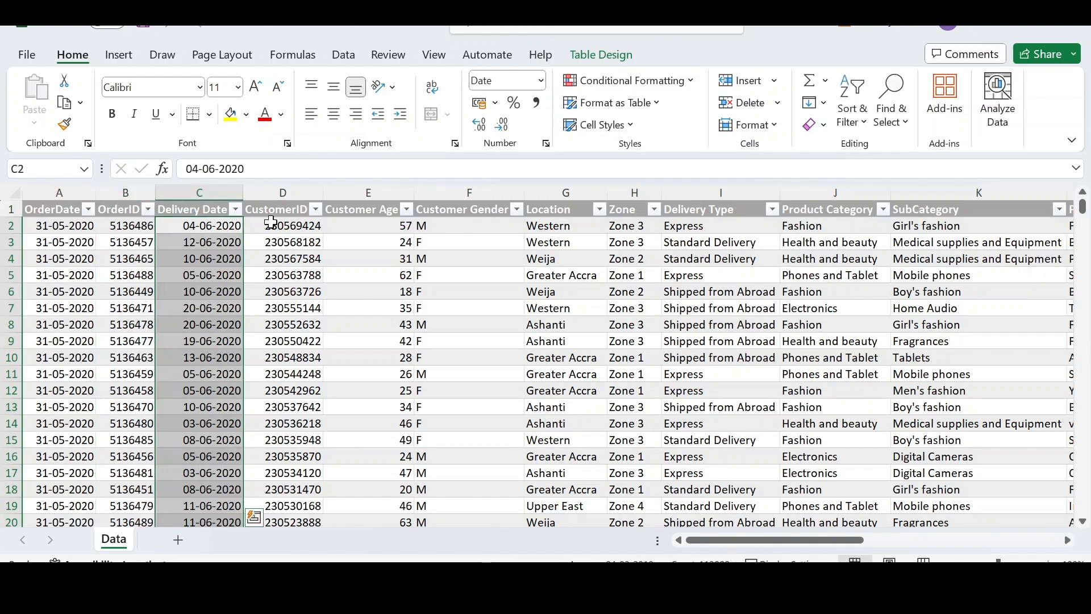
scroll(561, 295, "right", 2)
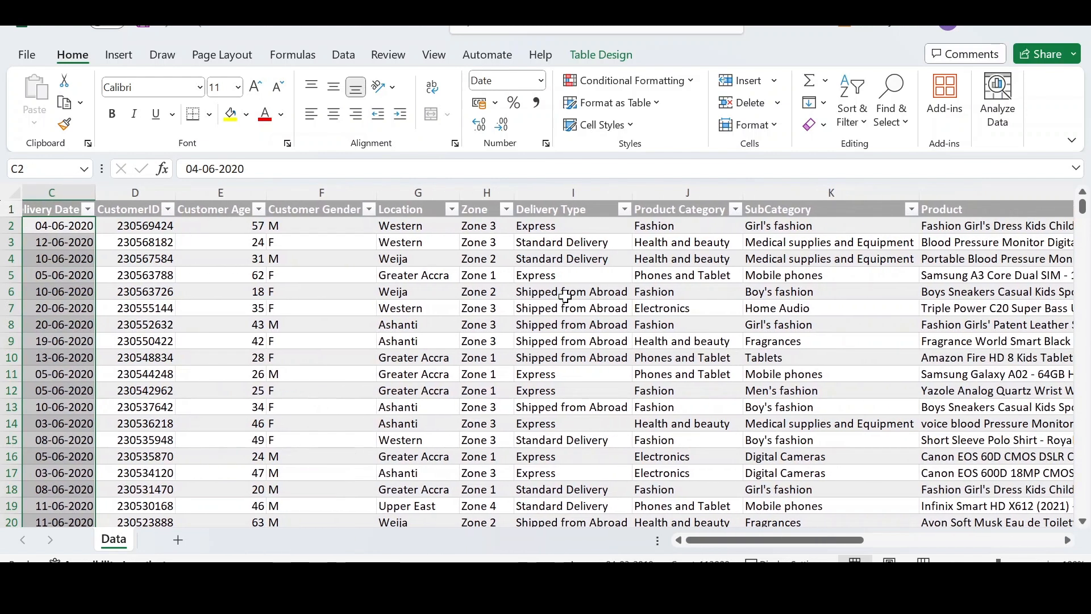
scroll(564, 296, "left", 2)
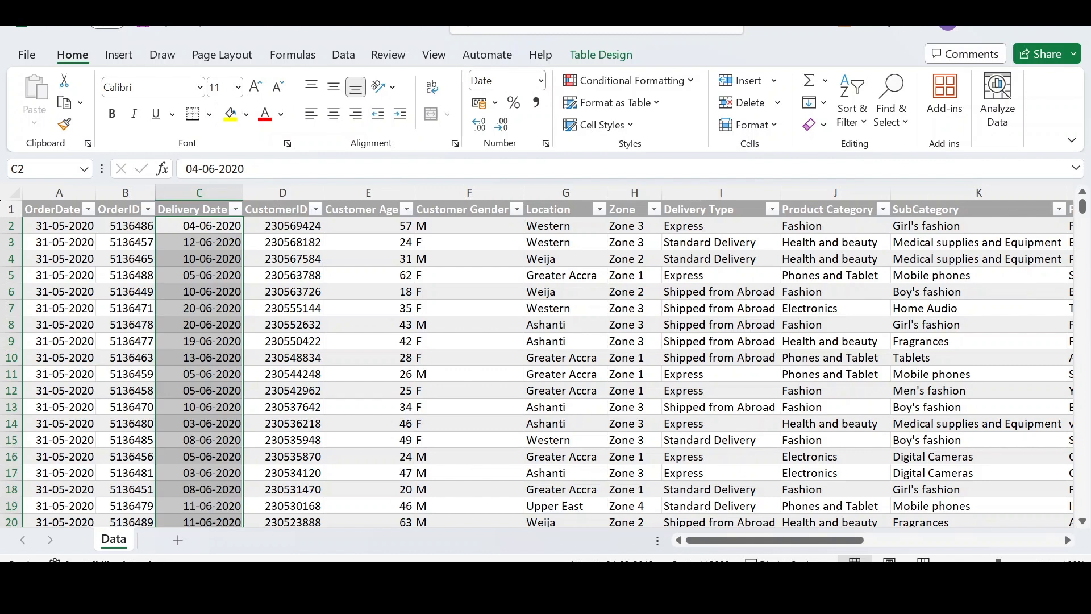
key("alt+Tab")
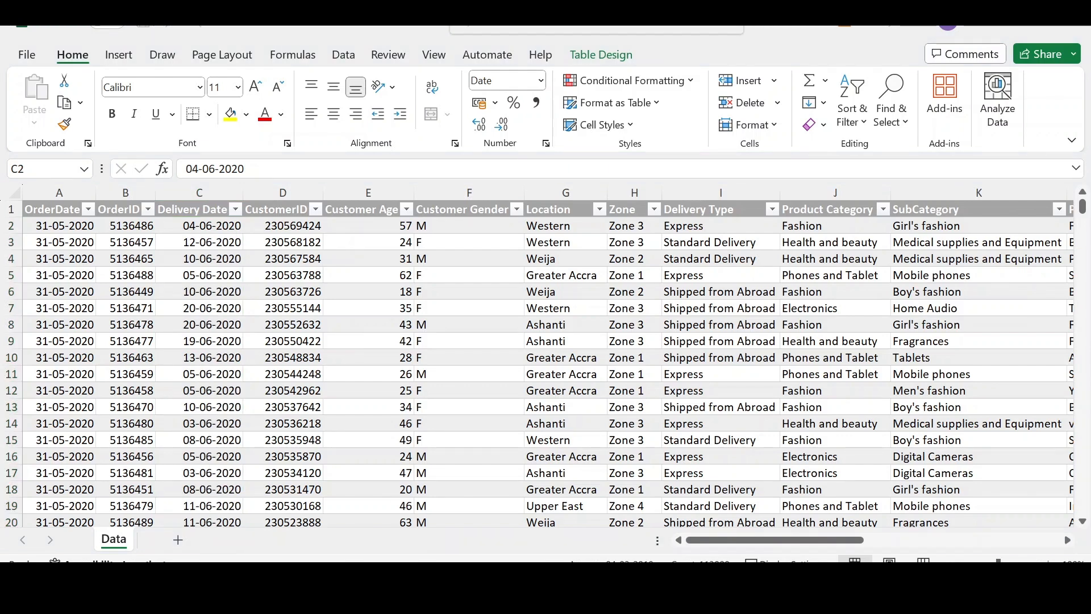
scroll(706, 324, "right", 5)
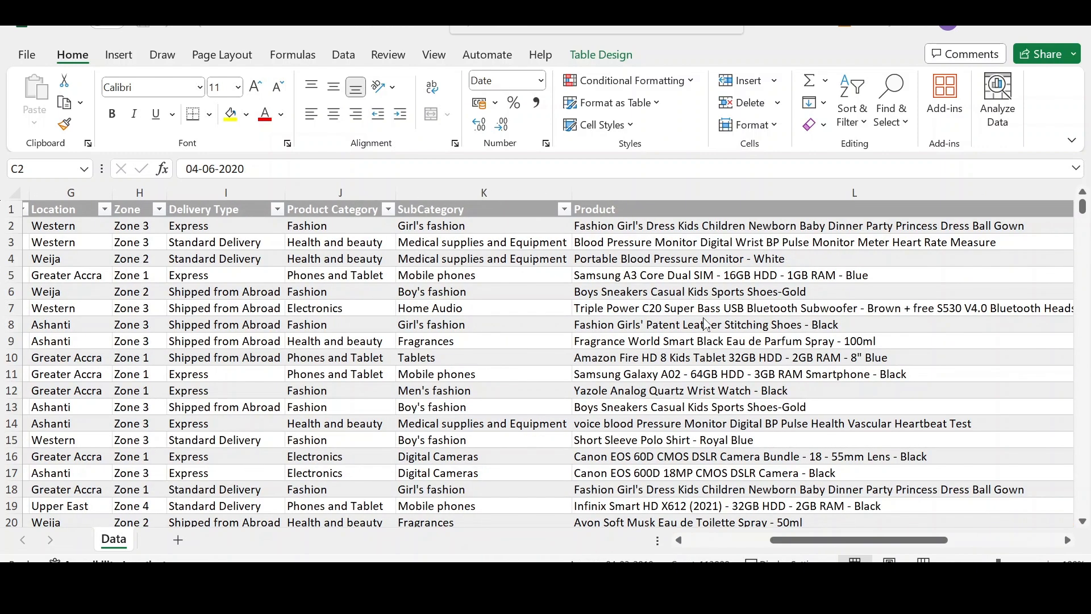
scroll(707, 325, "left", 5)
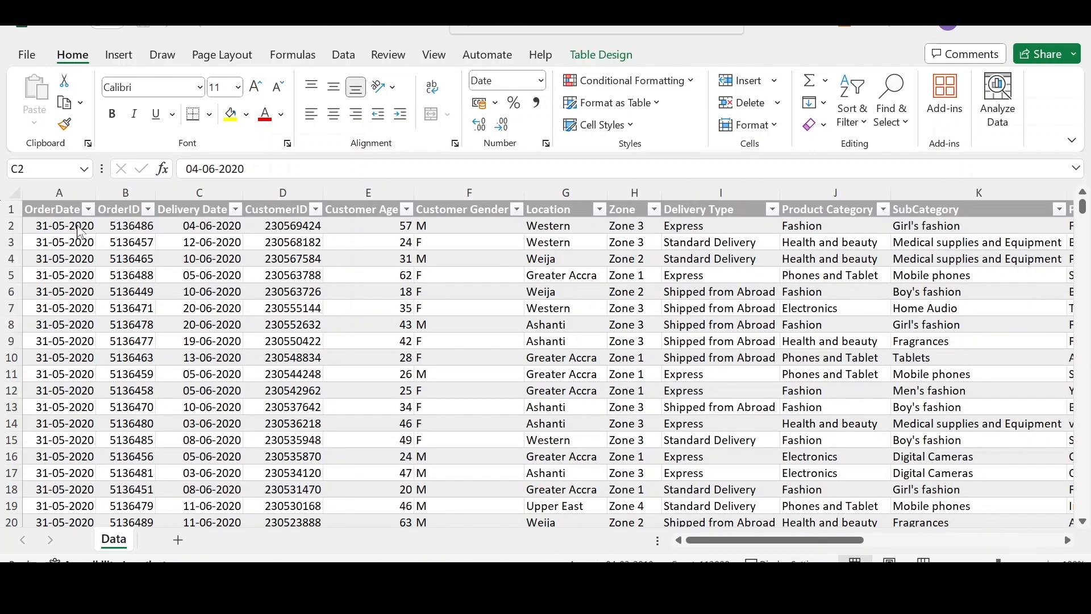
Step: Go over the OrderID, OrderDate, Delivery Date, Customer Age and Customer Gender columns one by one
left_click(125, 193)
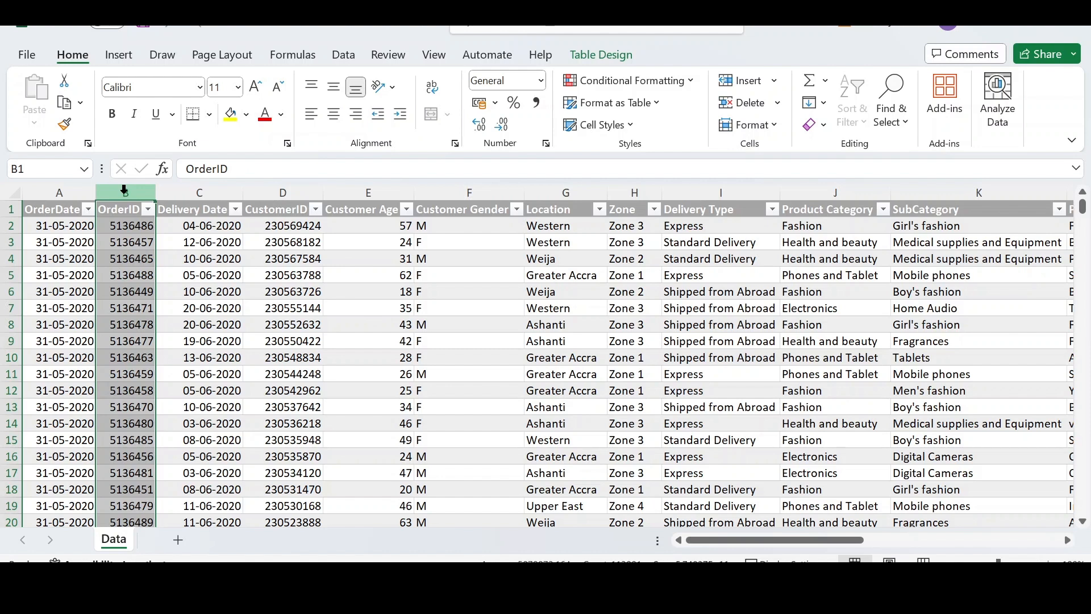
left_click(50, 190)
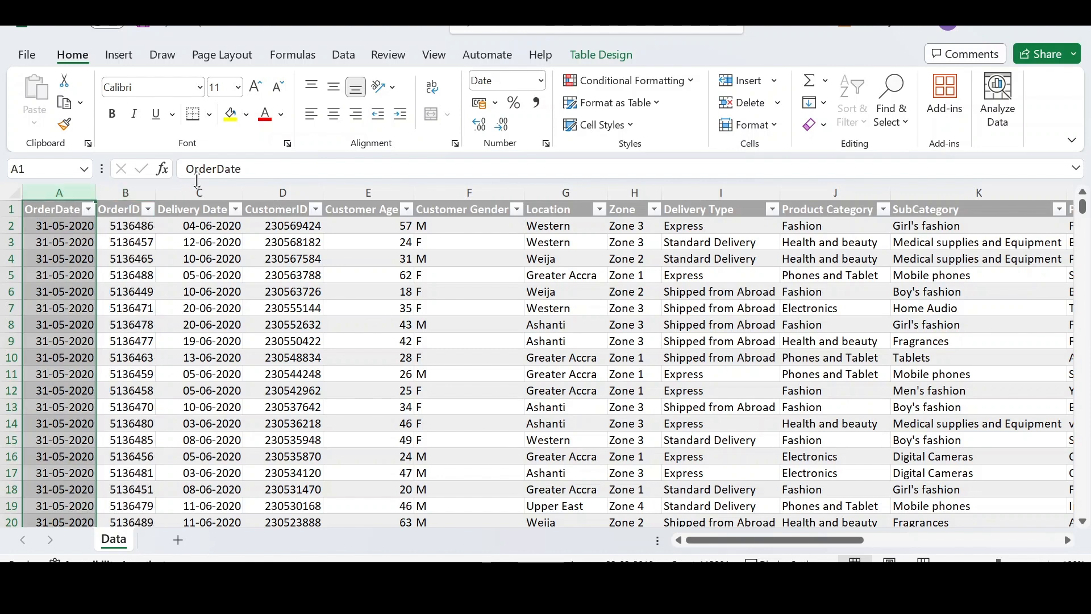
left_click(200, 192)
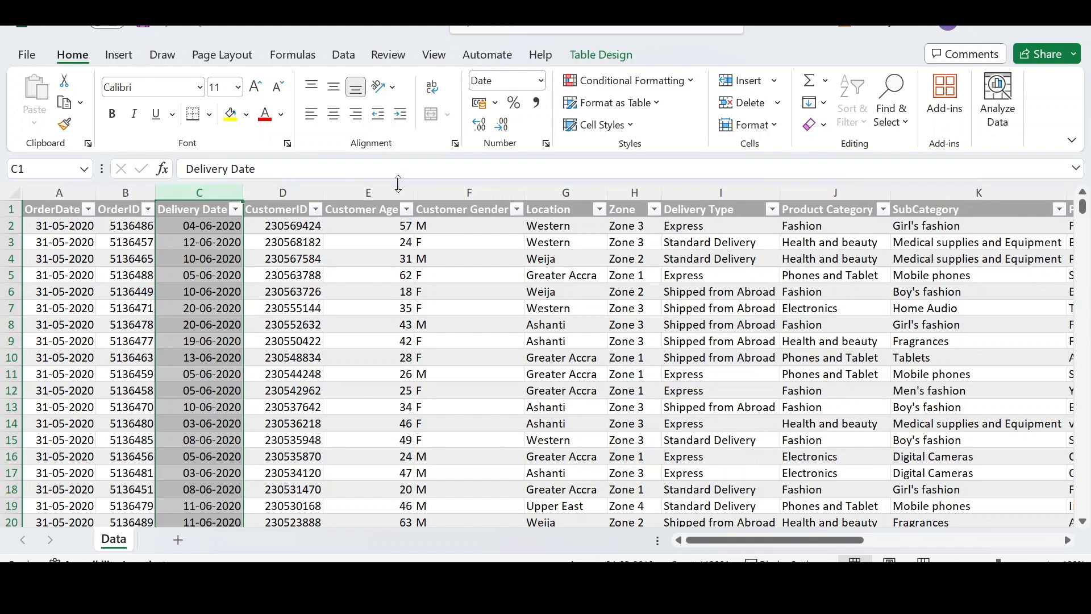
left_click(372, 190)
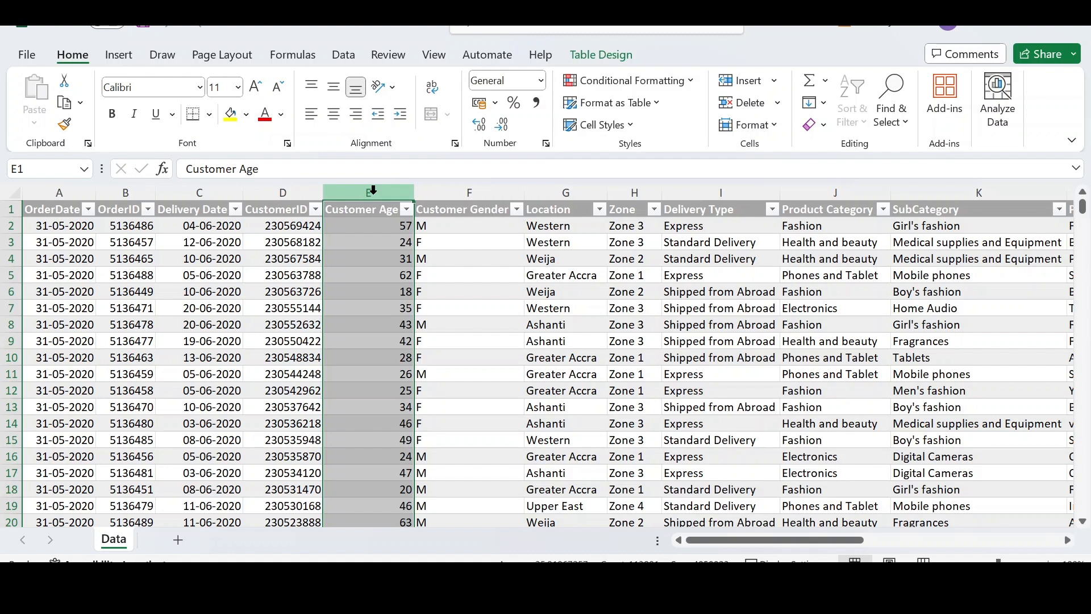
left_click(462, 190)
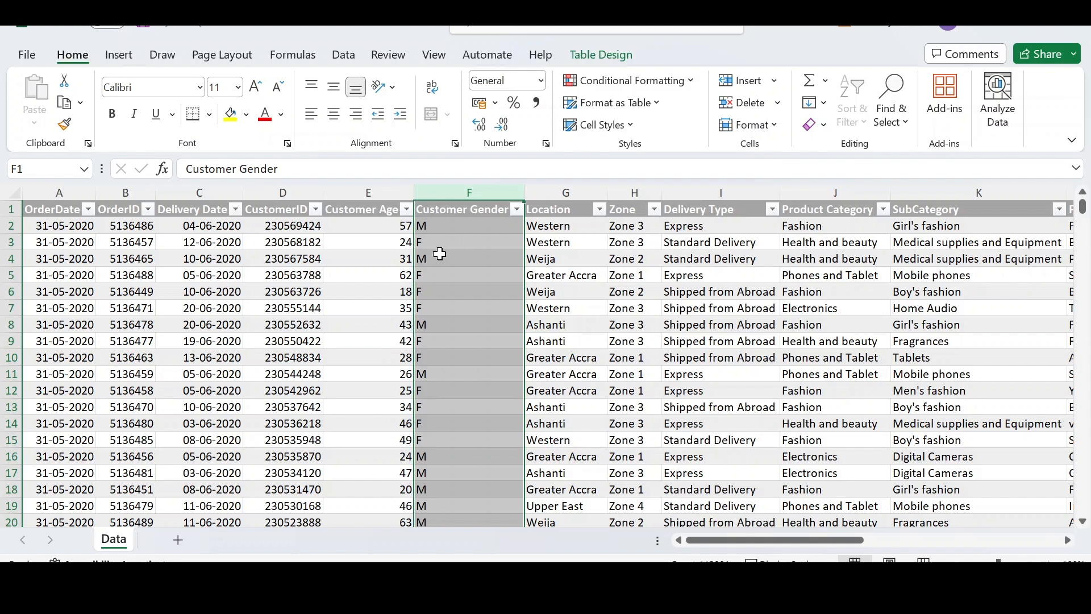
Step: Go over the Location, Zone, Delivery Type, Product Category and SubCategory columns one by one
left_click(554, 194)
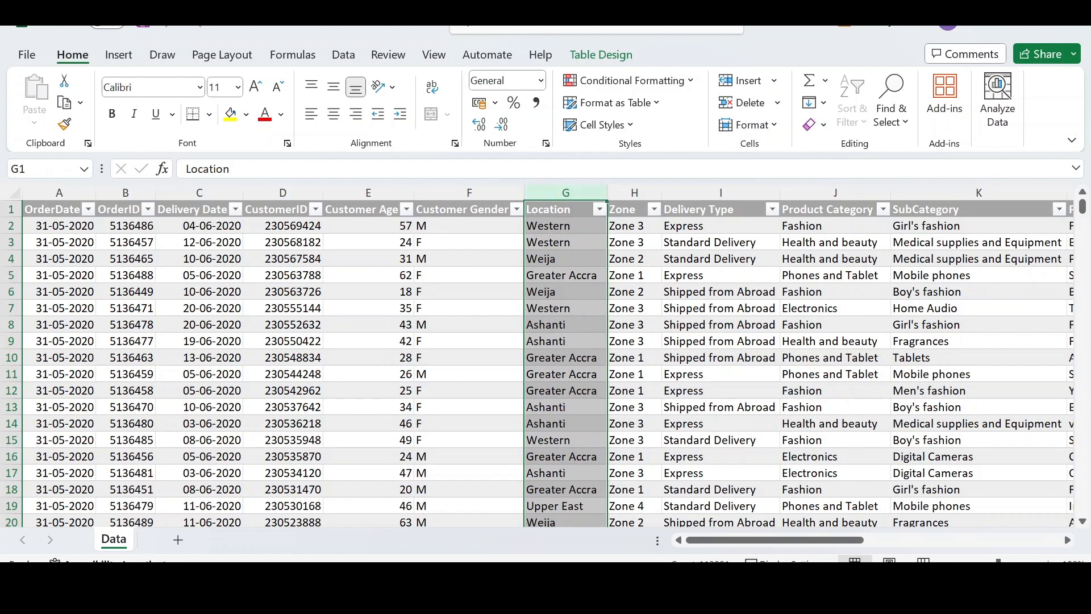
left_click(636, 191)
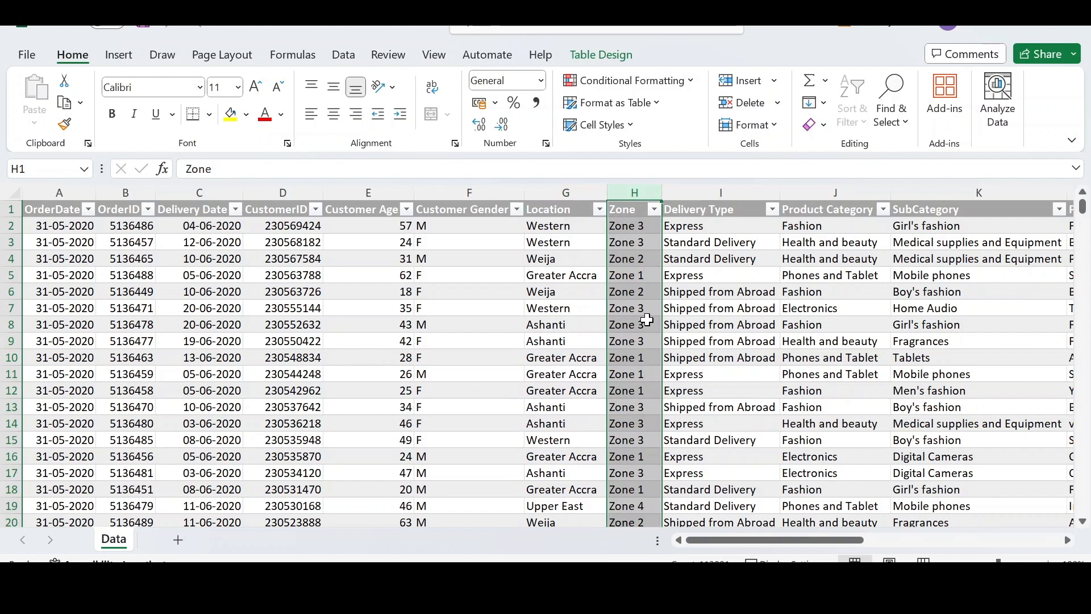
left_click(710, 188)
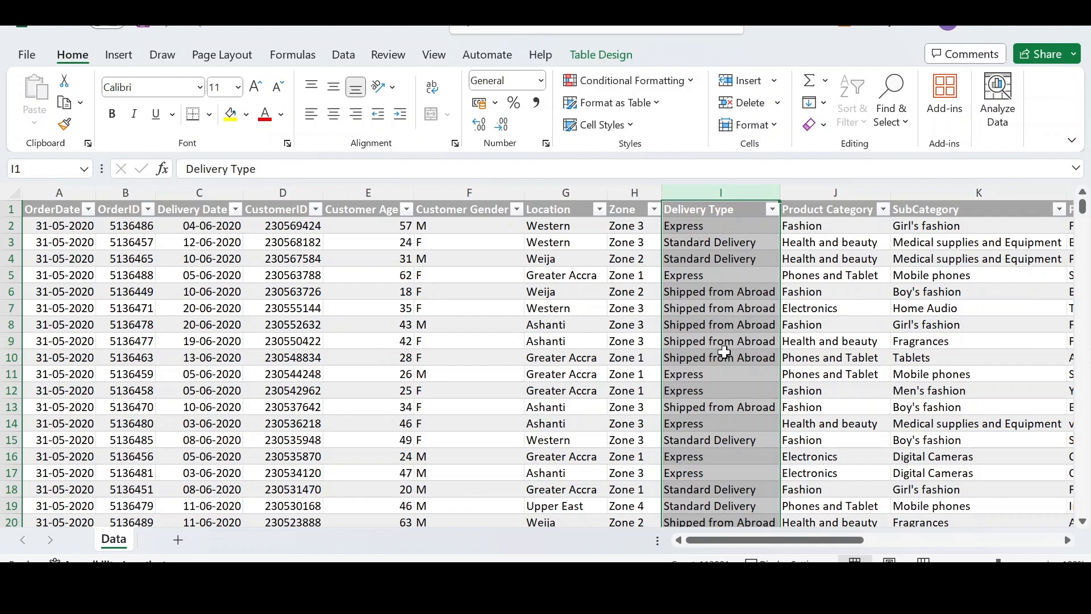
scroll(724, 352, "right", 3)
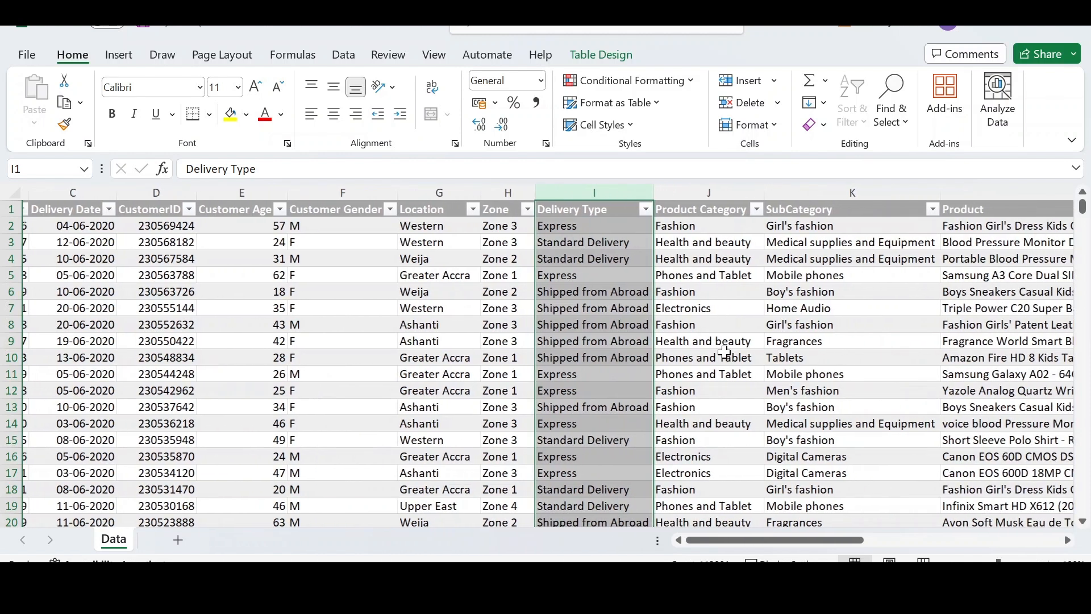
left_click(673, 189)
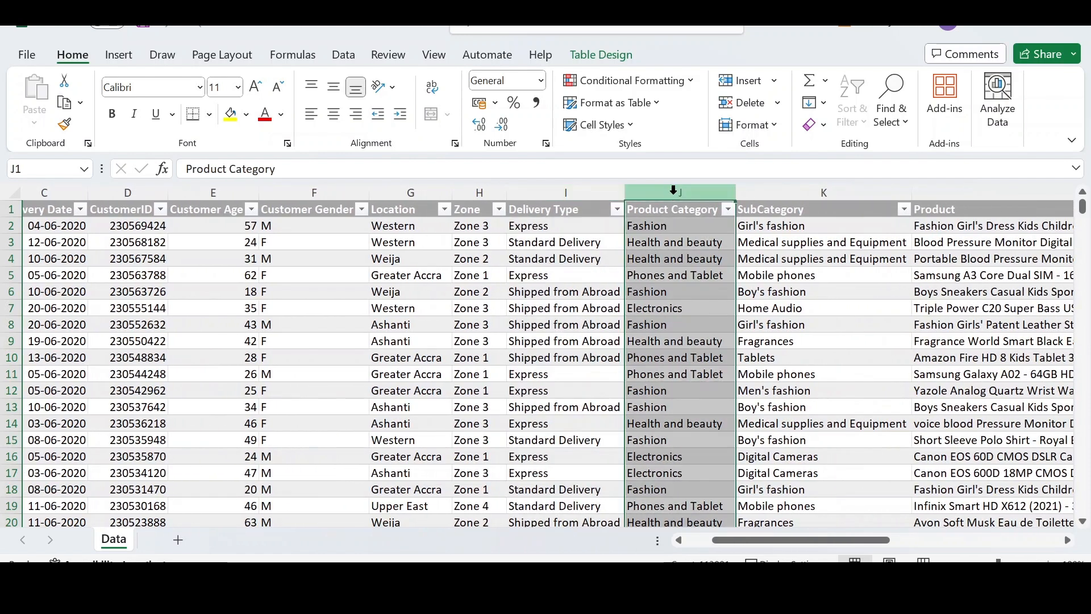
left_click(789, 193)
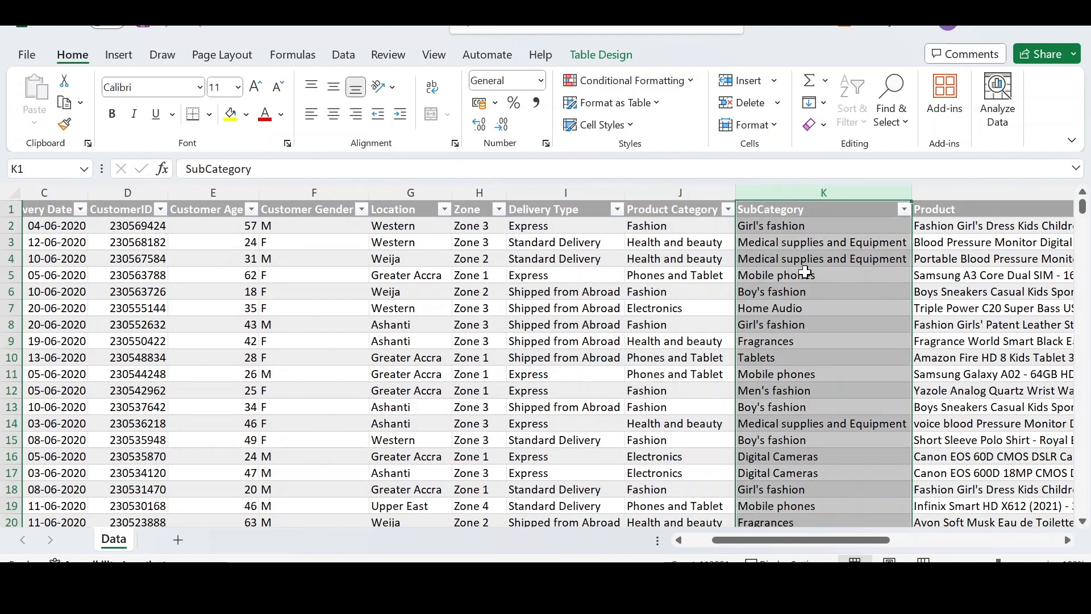
scroll(806, 284, "right", 3)
Step: Review the Product column and the numeric columns from Unit Price through Sale Price
left_click(866, 192)
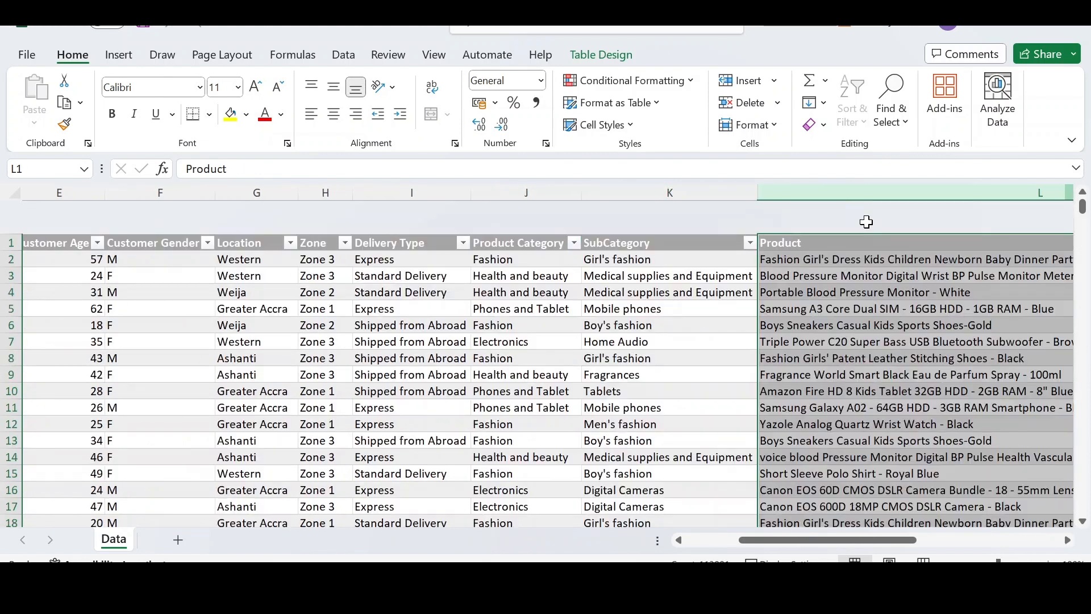
scroll(867, 220, "down", 1)
key("alt+h")
key("o")
key("i")
scroll(816, 362, "right", 10)
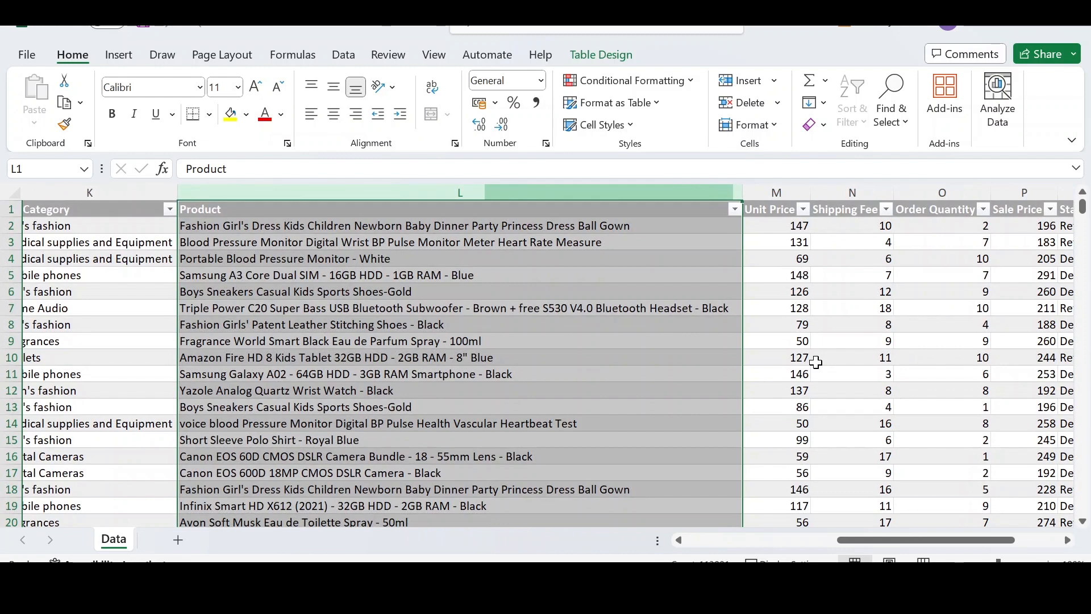
left_click_drag(775, 192, 969, 341)
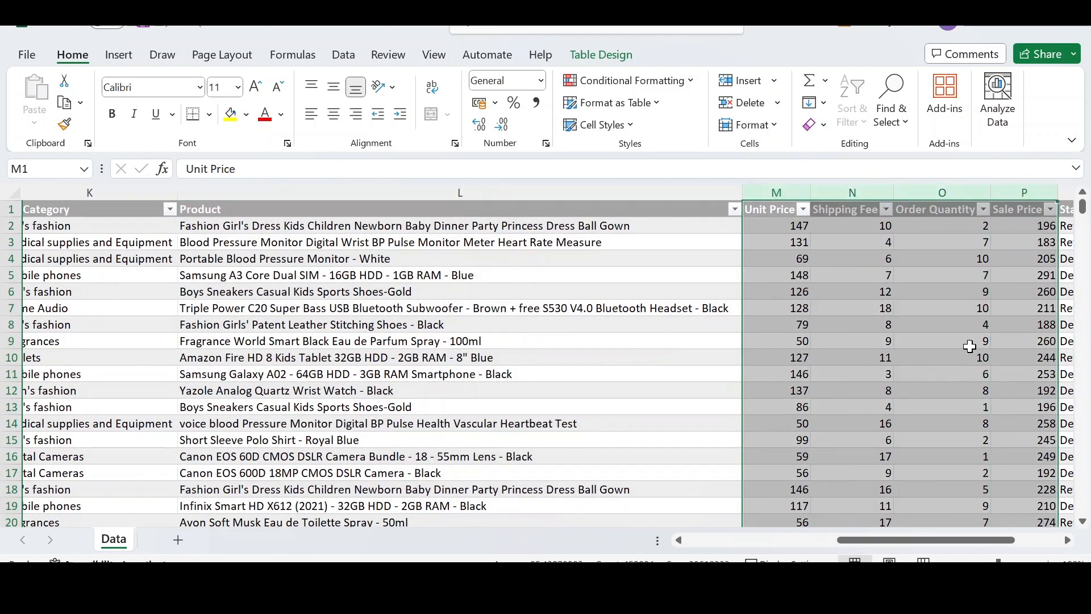
scroll(969, 348, "right", 3)
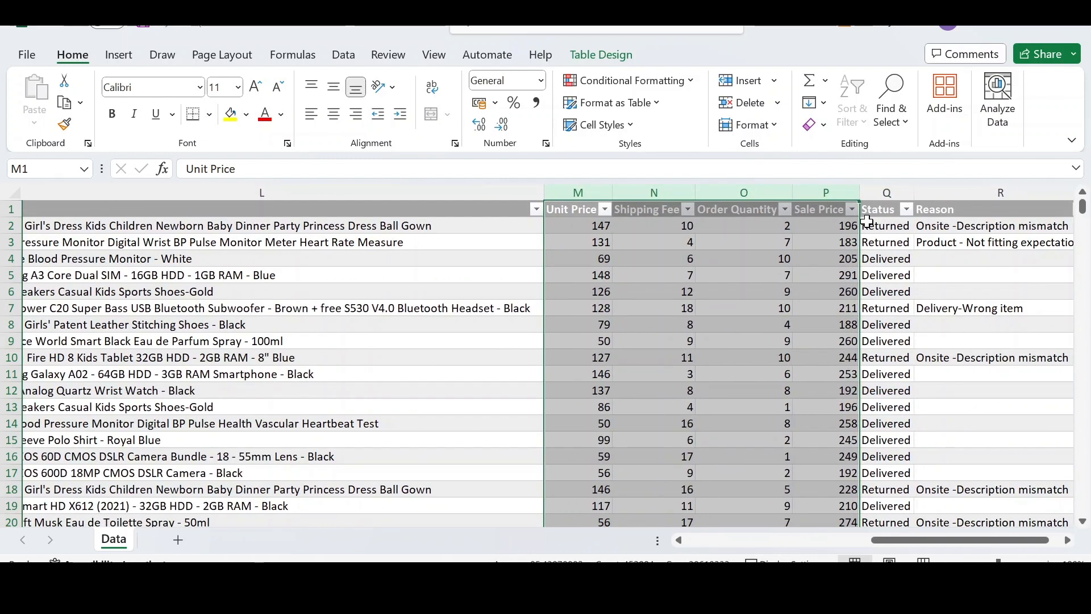
Step: Review the Status, Reason and Rating columns at the end of the table
left_click(889, 191)
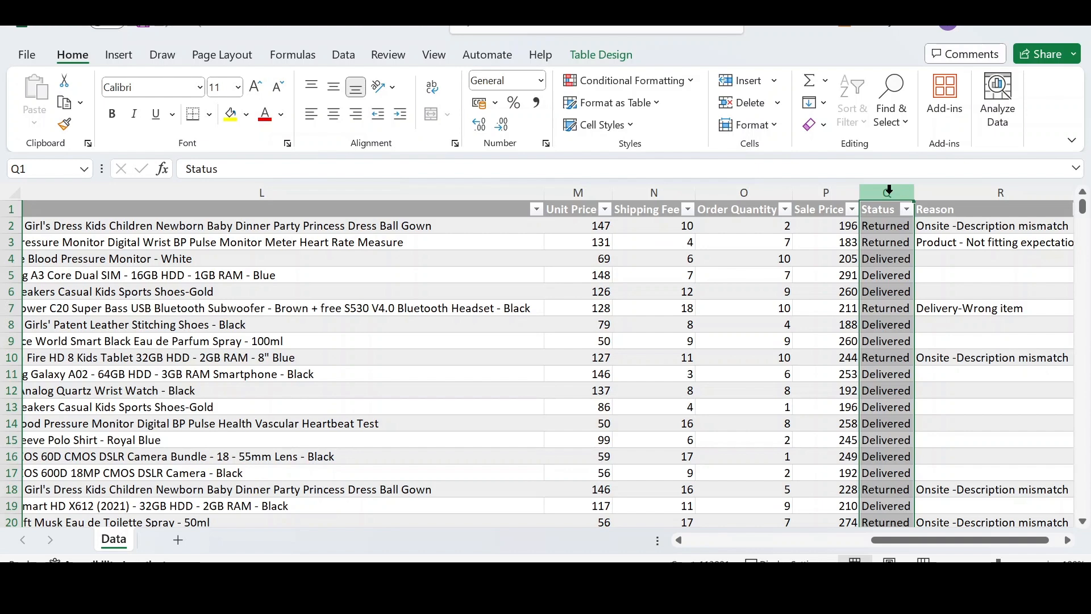
left_click_drag(888, 191, 980, 192)
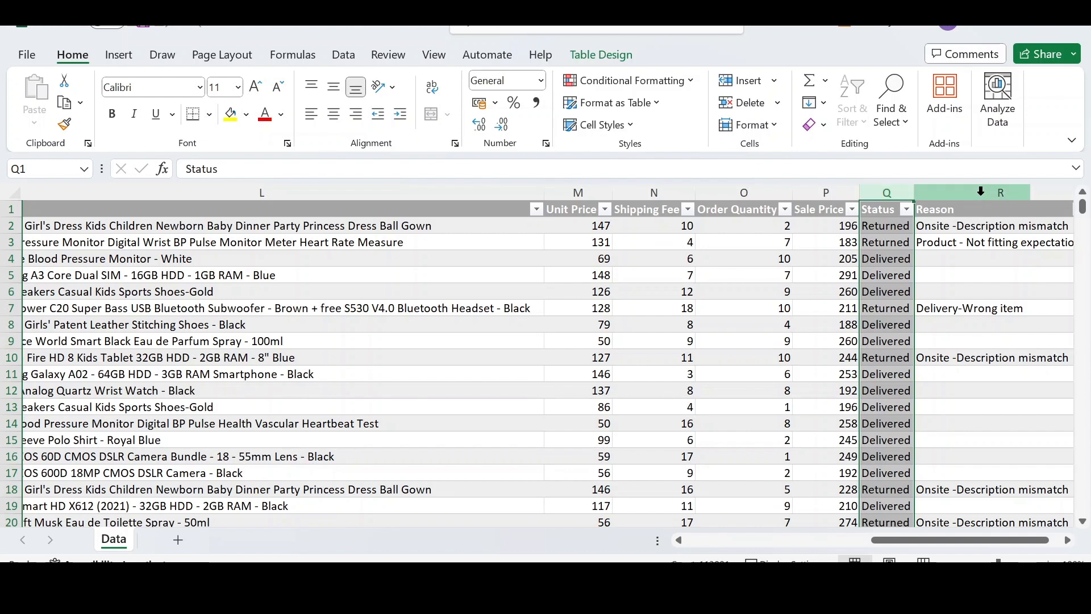
left_click(981, 191)
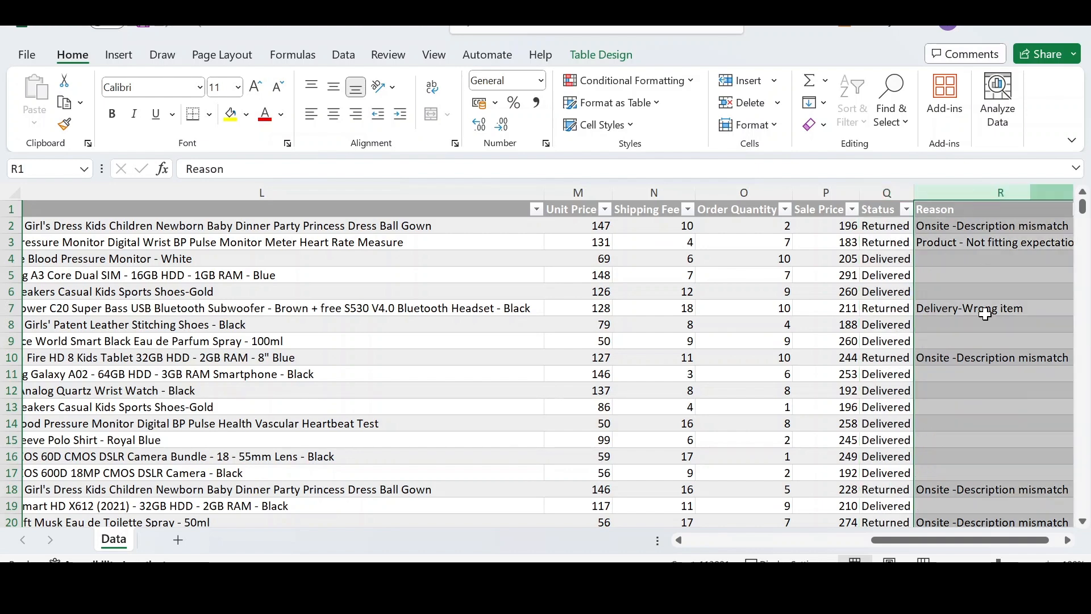
scroll(986, 309, "right", 5)
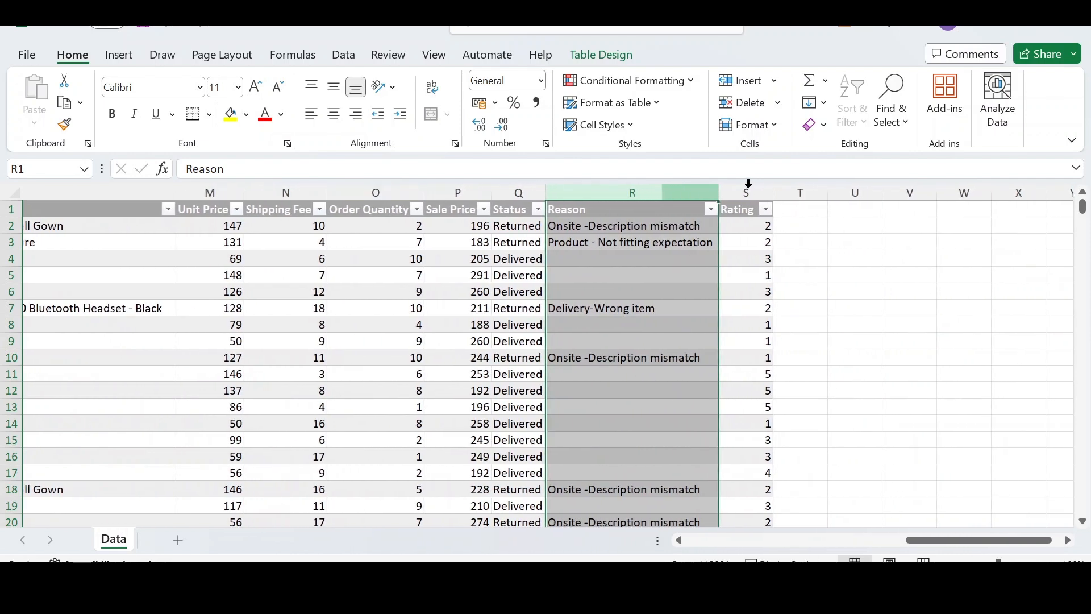
left_click(747, 192)
Step: Skim the table's columns once more from OrderDate, and switch back to the Power BI Flow slide in the PowerPoint presenter view
scroll(627, 357, "left", 10)
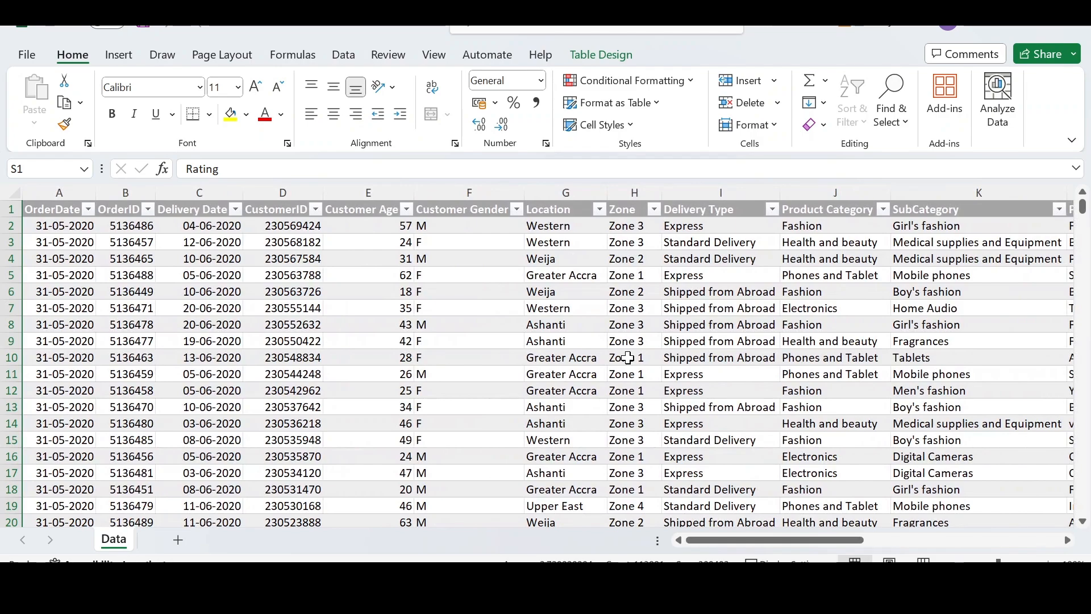
scroll(627, 358, "right", 8)
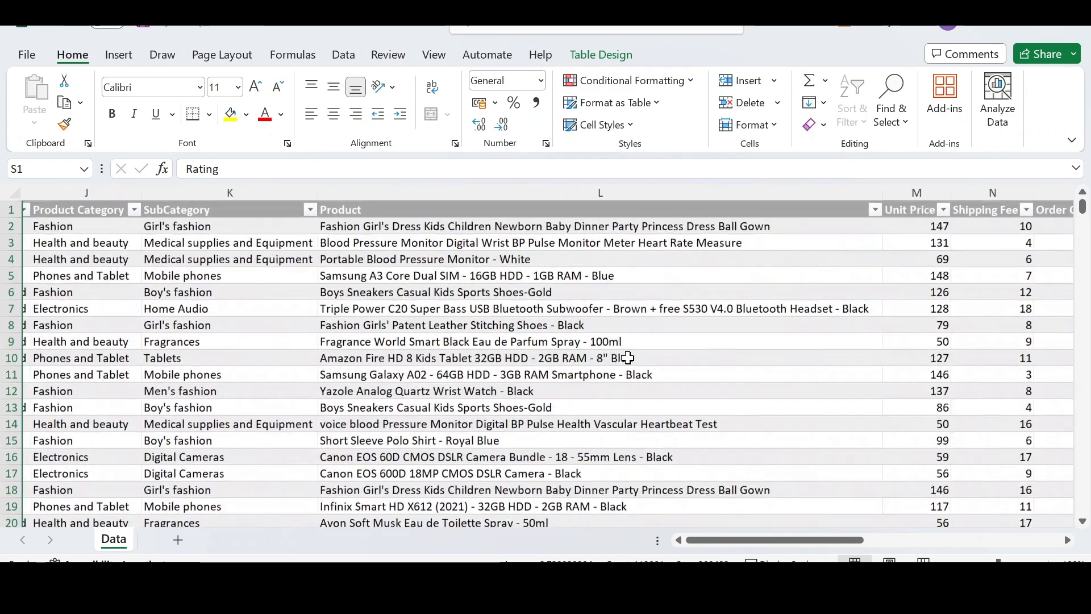
scroll(627, 358, "left", 5)
scroll(628, 357, "left", 3)
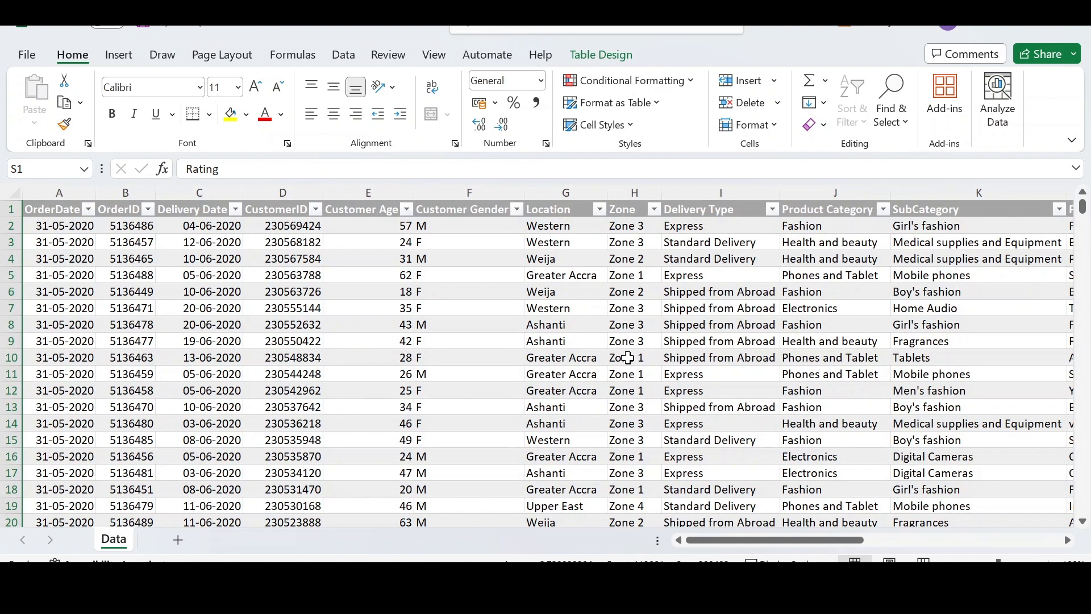
left_click(1064, 30)
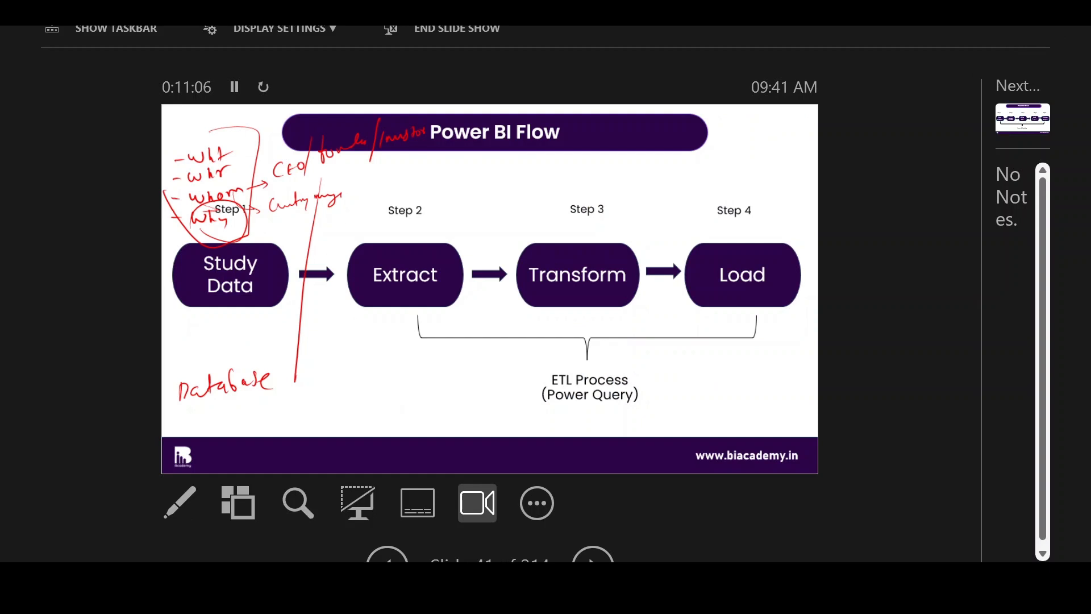
Step: Handwrite "Collecting" in red ink above Step 2, Extract, on the Power BI Flow slide
key("ctrl+p")
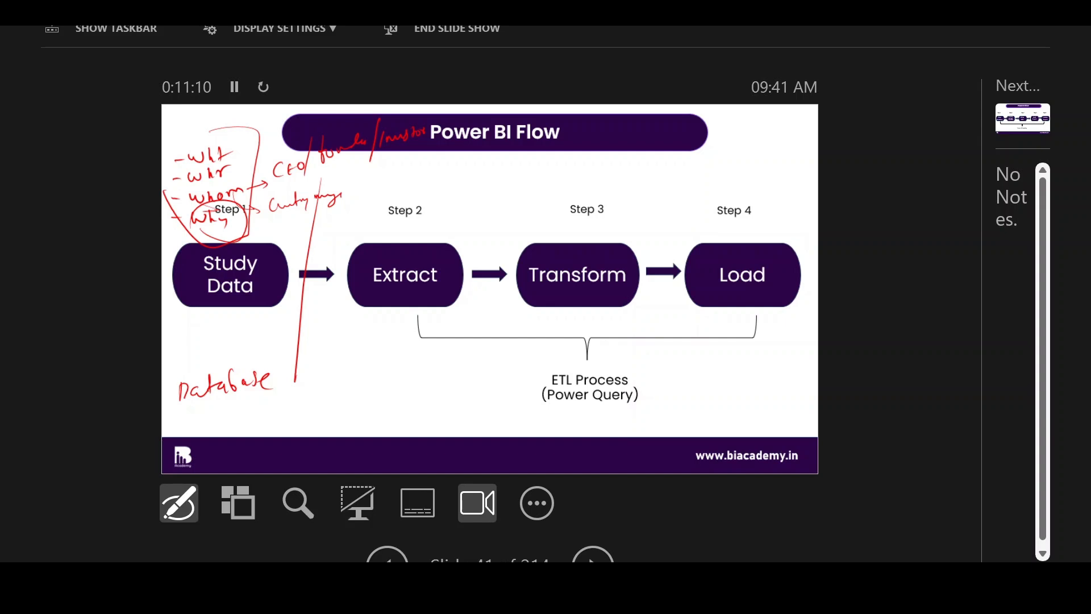
mouse_move(392, 178)
left_mouse_down()
mouse_move(382, 175)
mouse_move(379, 191)
left_mouse_up()
mouse_move(405, 168)
left_mouse_down()
mouse_move(408, 187)
mouse_move(428, 187)
left_mouse_up()
mouse_move(442, 170)
left_mouse_down()
mouse_move(452, 185)
mouse_move(444, 202)
left_mouse_up()
key("Escape")
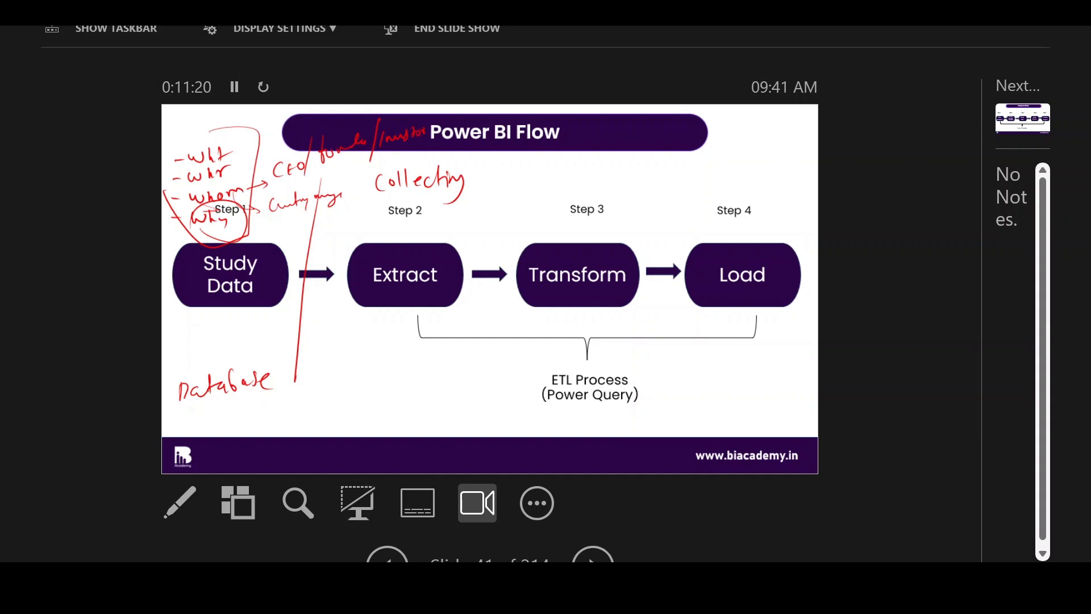
Step: Launch Power BI Desktop and check its open windows while it loads
key("super")
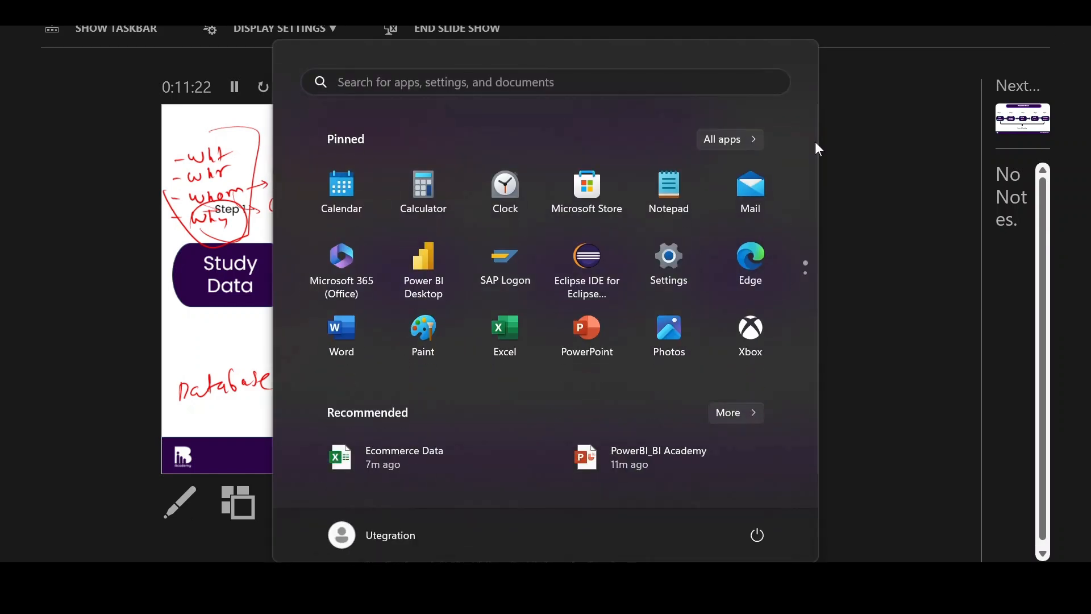
left_click(430, 280)
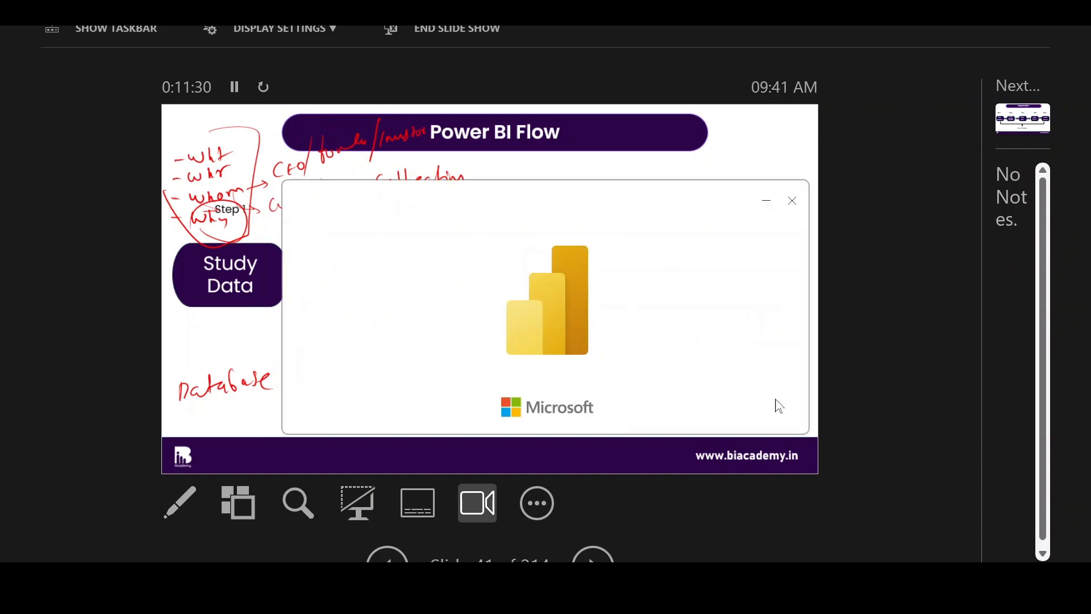
mouse_move(767, 591)
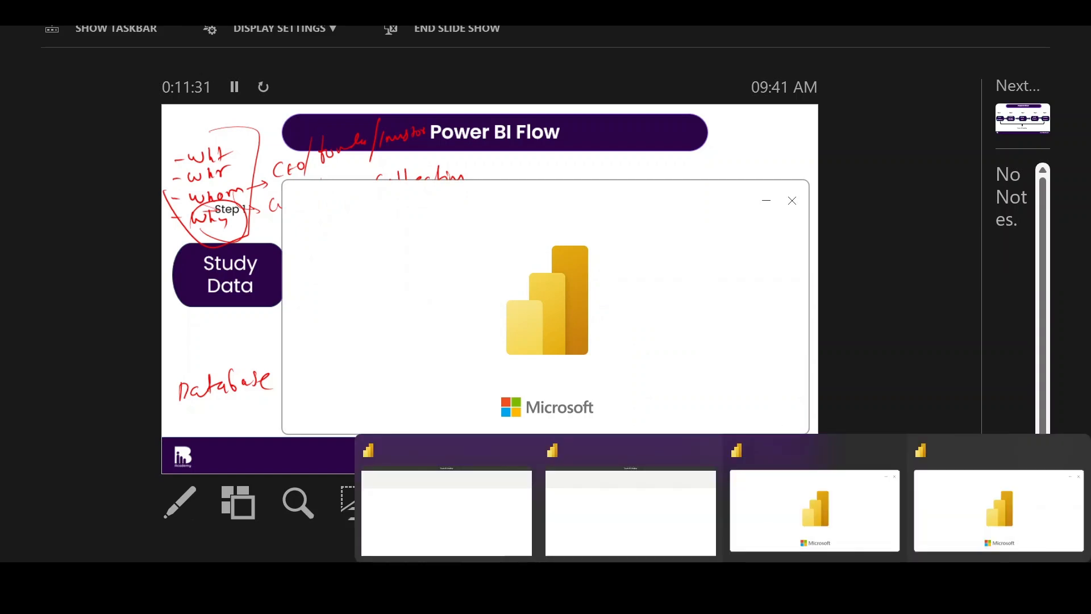
left_click(706, 449)
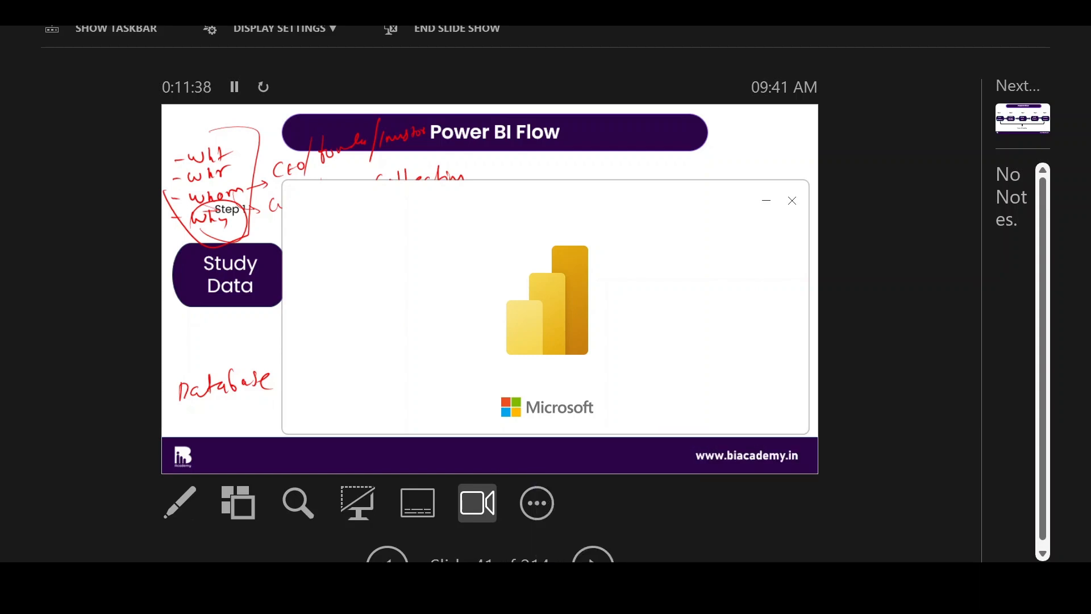
Step: Switch to File Explorer, open the B2B folder inside Training > Dataset and select the Ecommerce Data workbook
key("super+e")
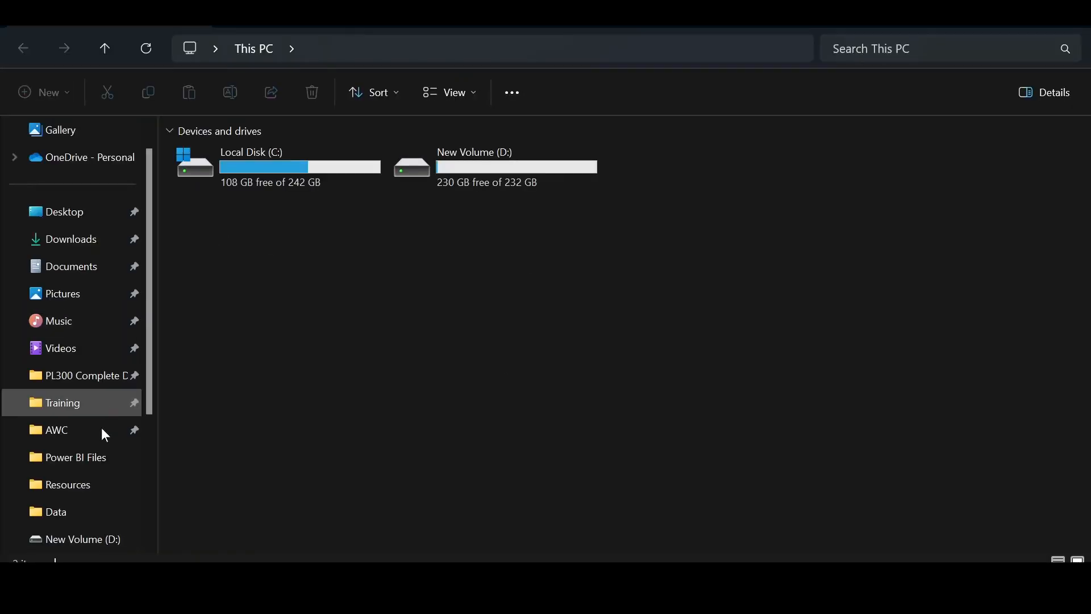
left_click(85, 409)
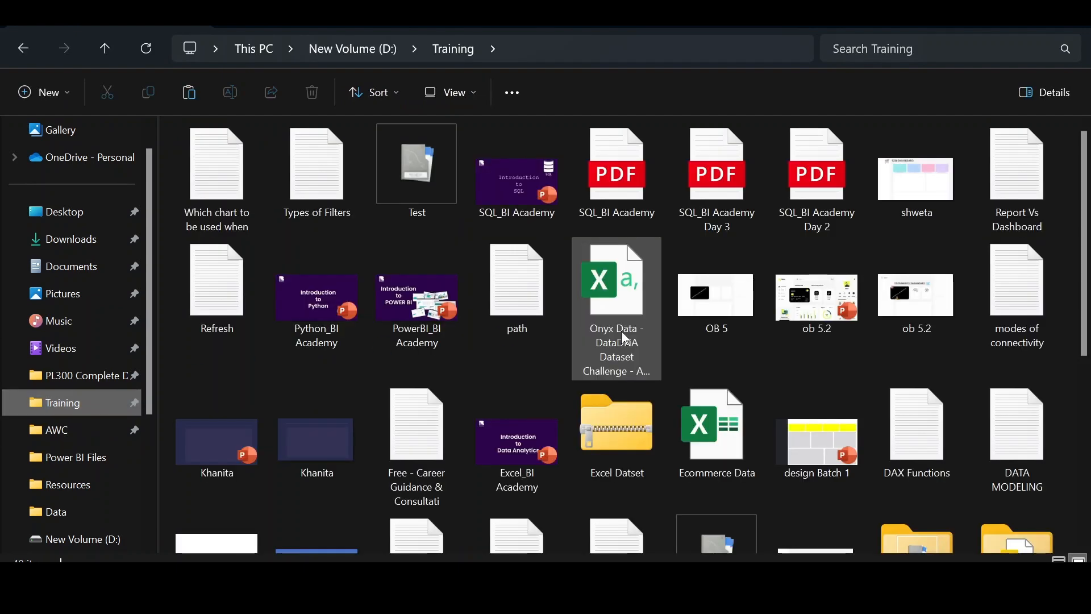
left_click(734, 428)
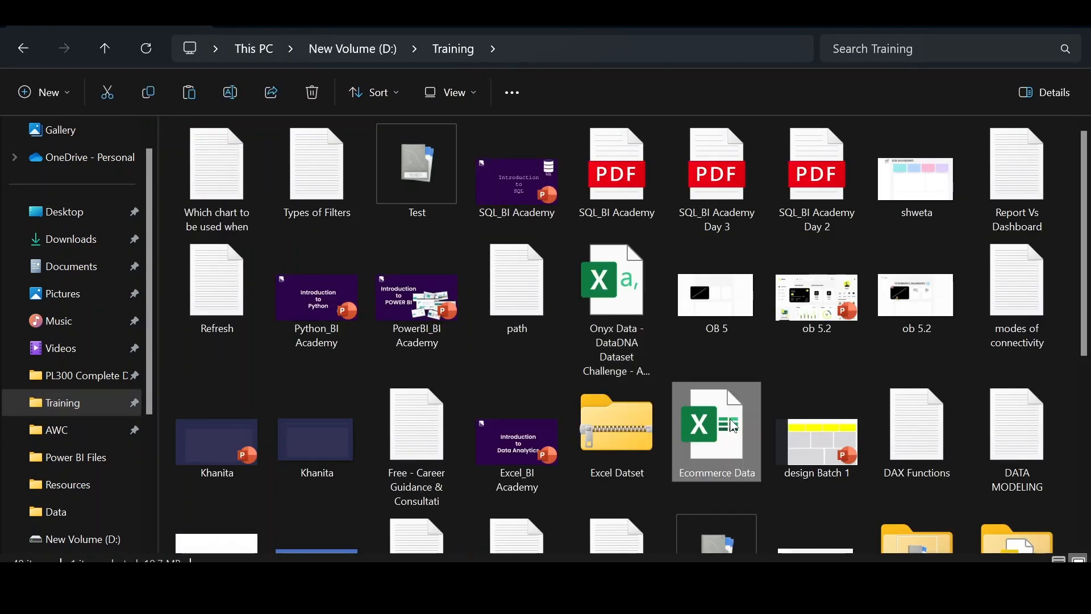
scroll(858, 363, "down", 5)
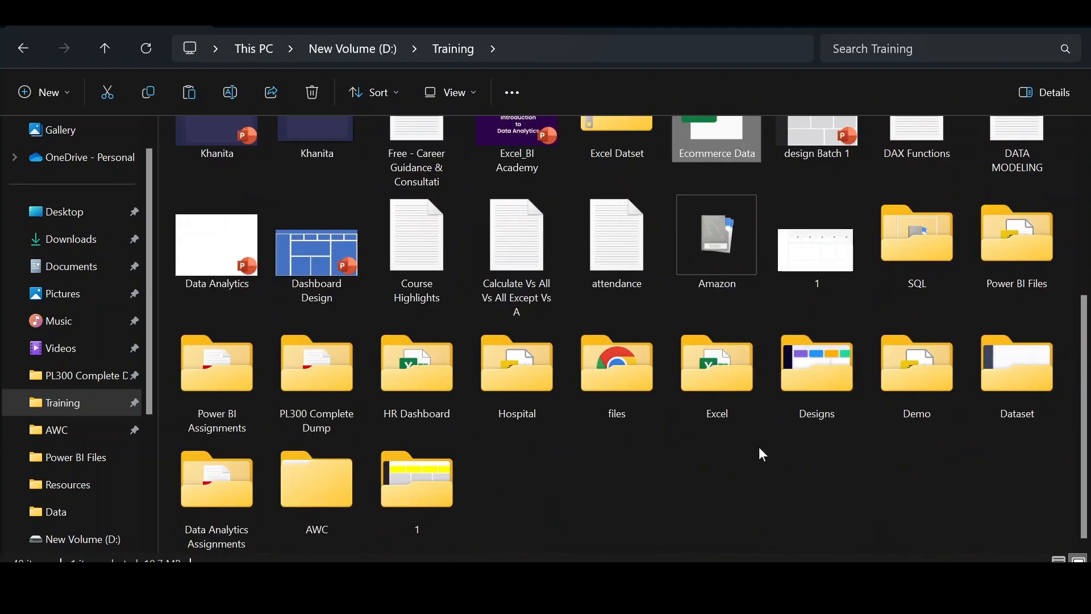
double_click(1017, 372)
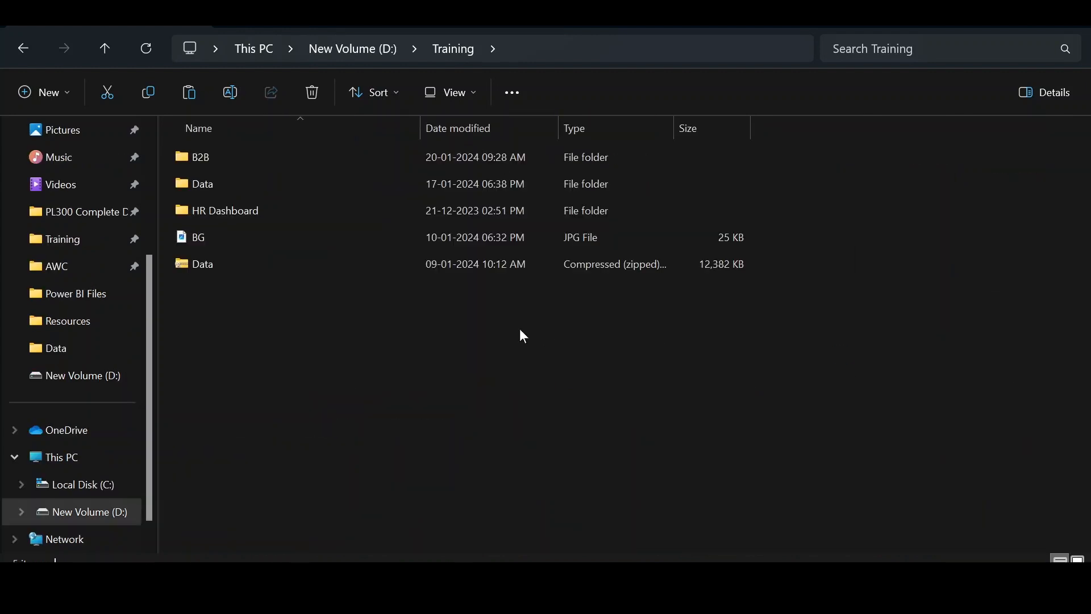
double_click(248, 165)
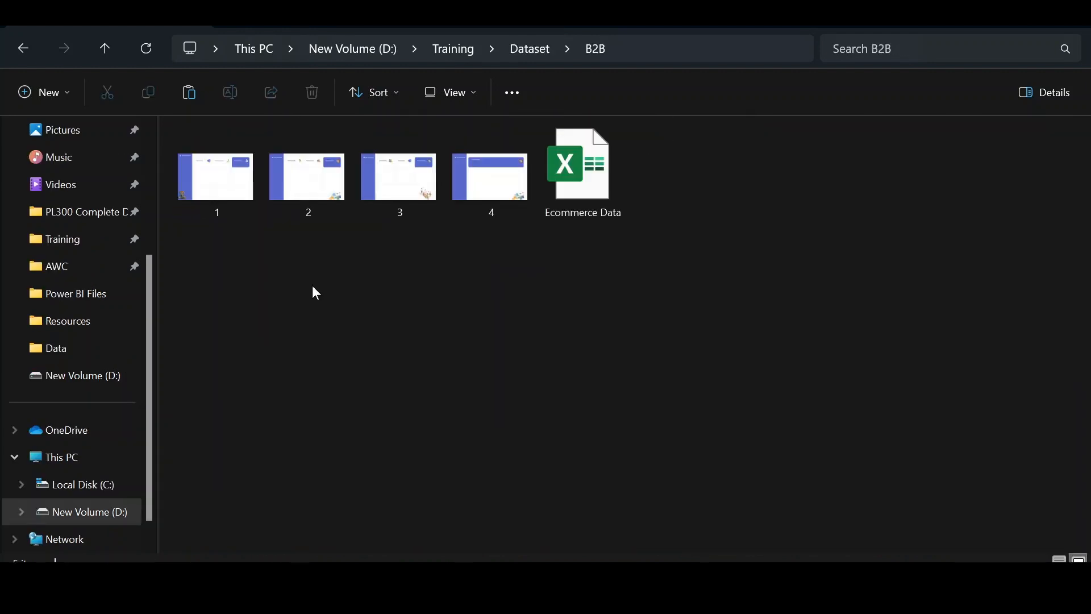
left_click(573, 179)
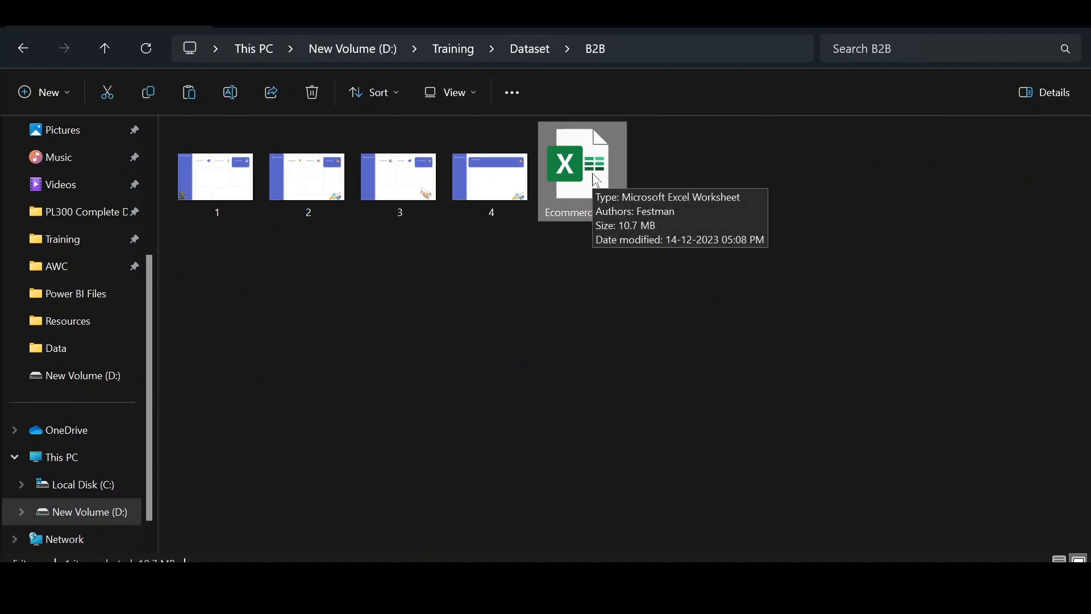
Step: Show the B2B folder's files in Details view and widen the Type column to read the file types
left_click(473, 98)
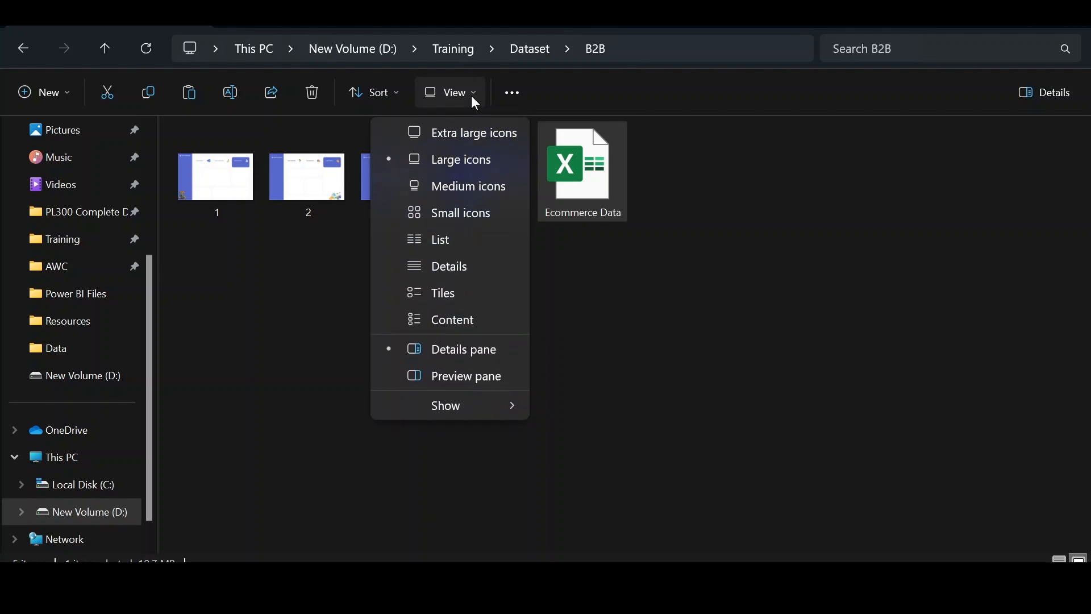
left_click(463, 267)
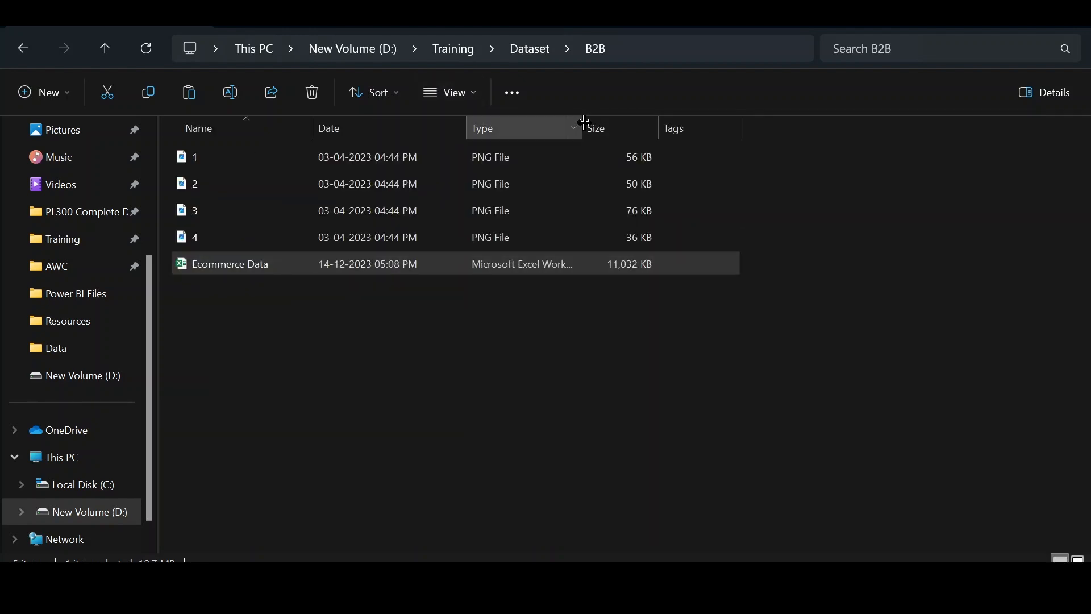
left_click_drag(585, 122, 706, 122)
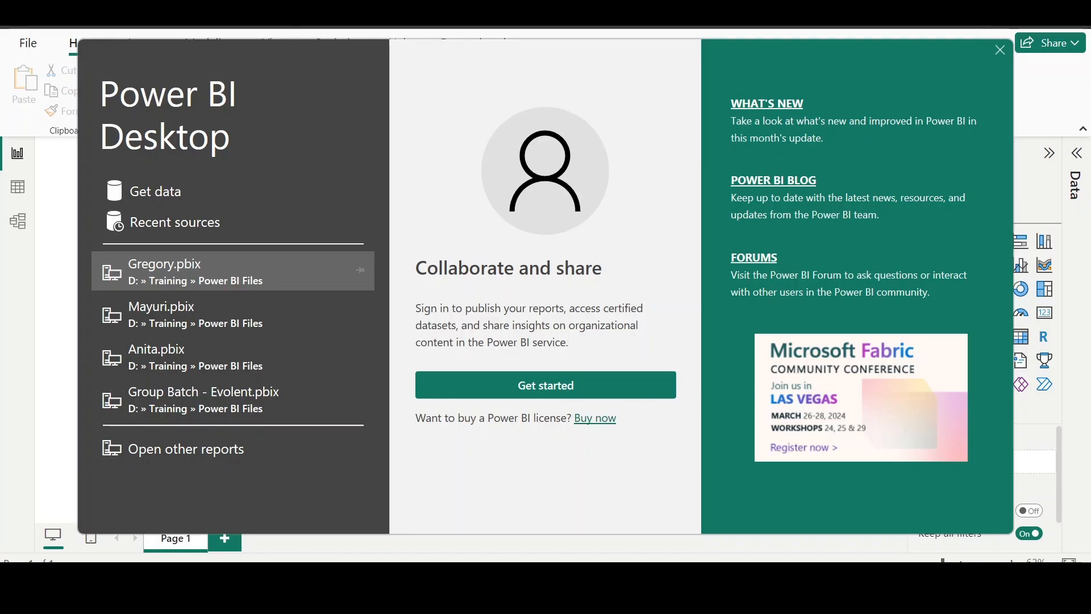
Step: Switch to Power BI Desktop and dismiss its start screen to reach the blank report
left_click(999, 49)
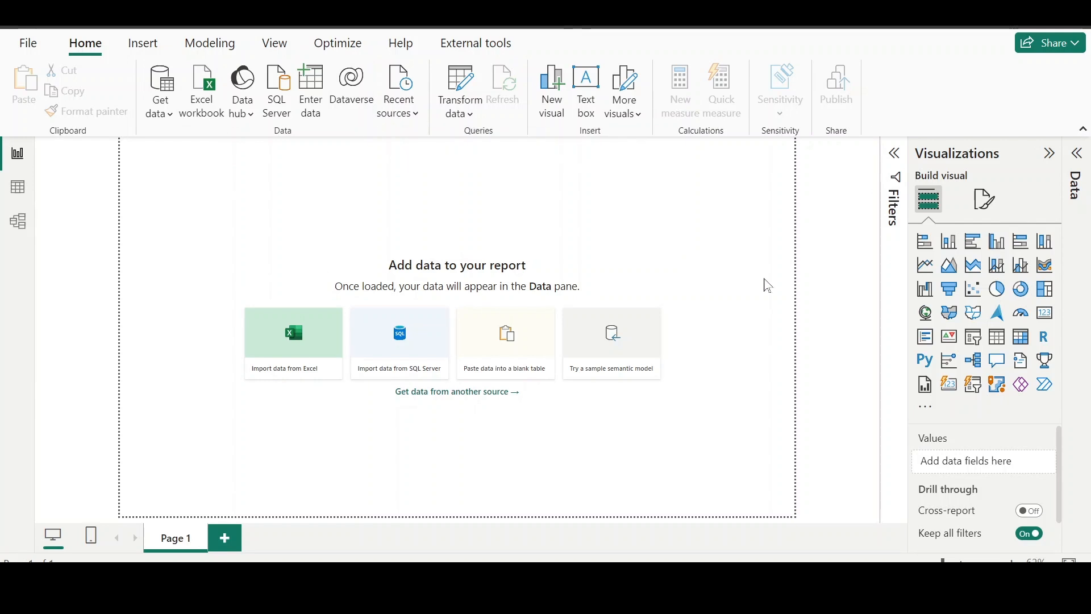
Step: Open the full Get Data connector list and examine the available source types, from files and databases to Azure and online services
left_click(164, 84)
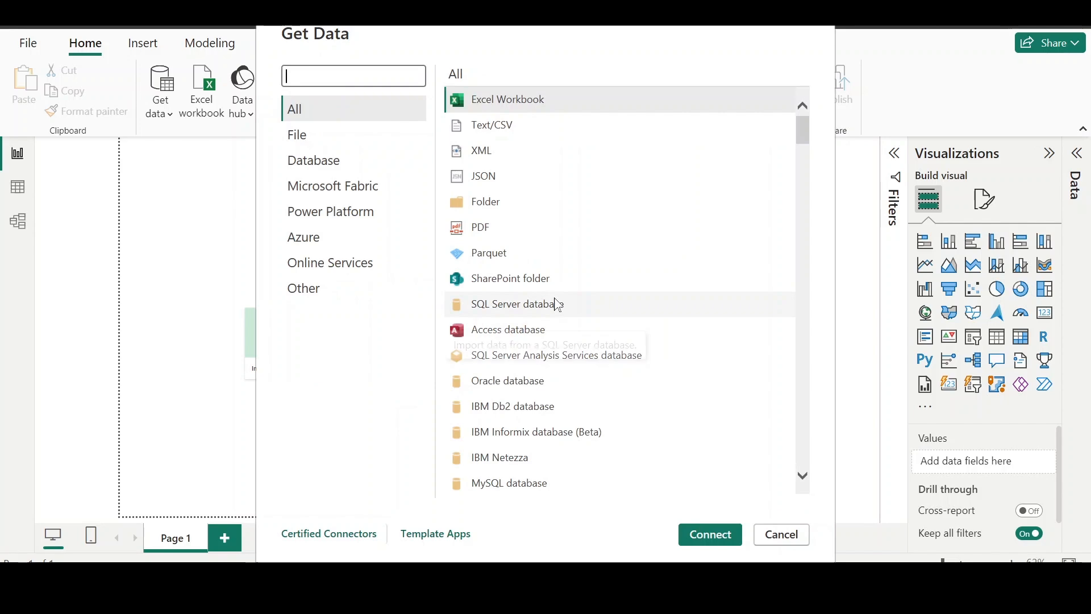
scroll(557, 305, "down", 10)
scroll(557, 305, "down", 15)
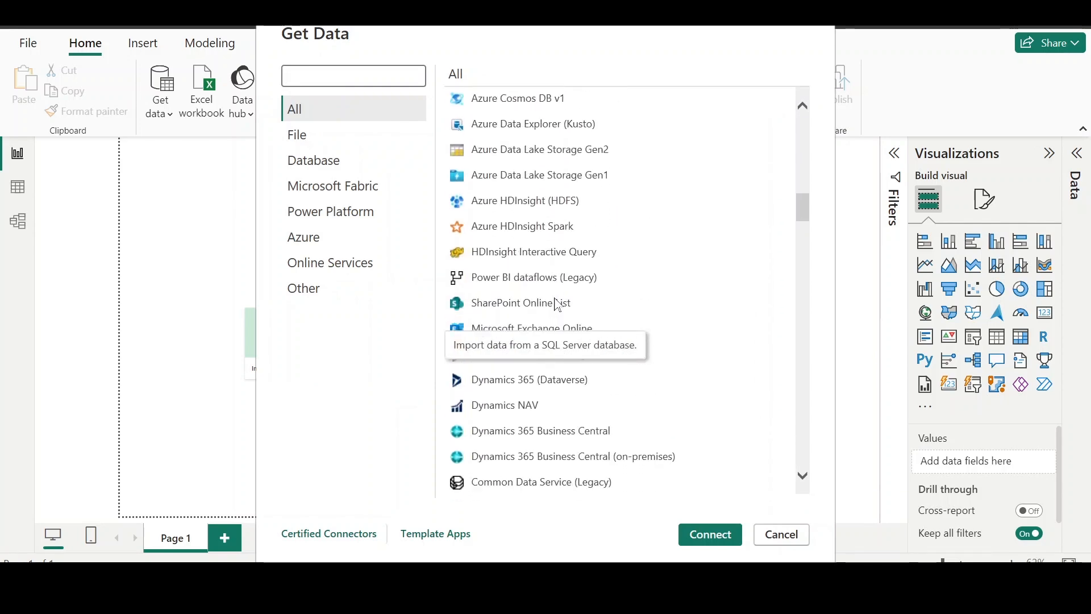
scroll(556, 305, "up", 20)
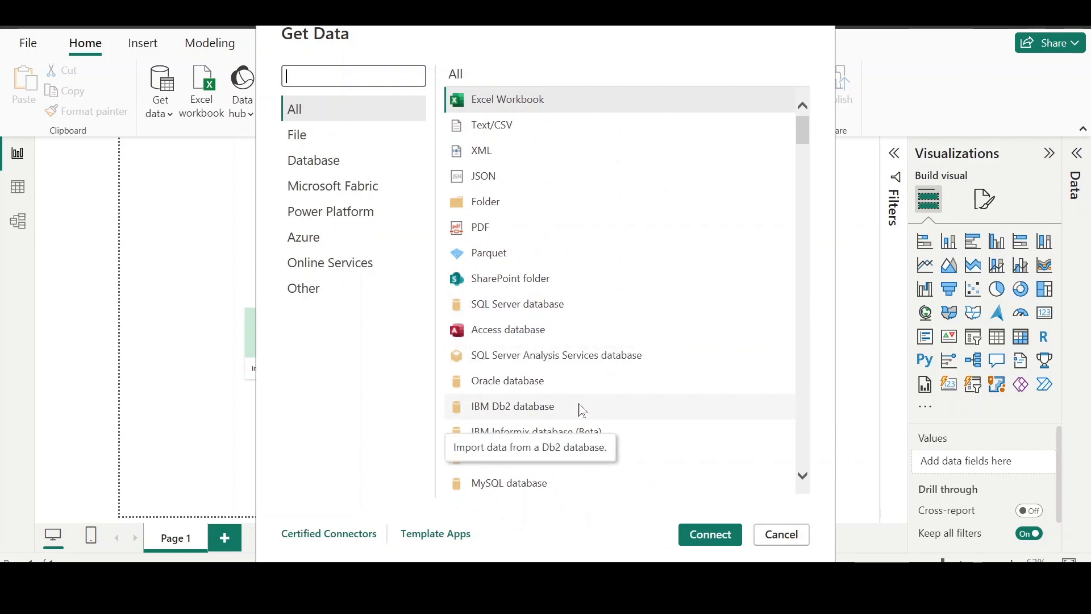
scroll(583, 410, "down", 10)
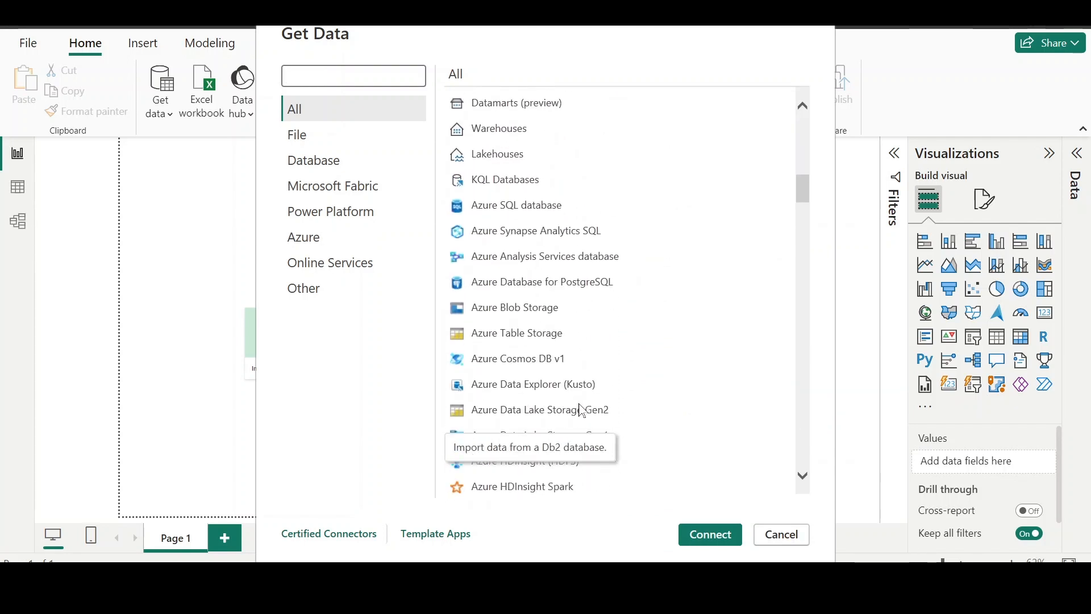
scroll(583, 410, "down", 5)
scroll(582, 410, "up", 20)
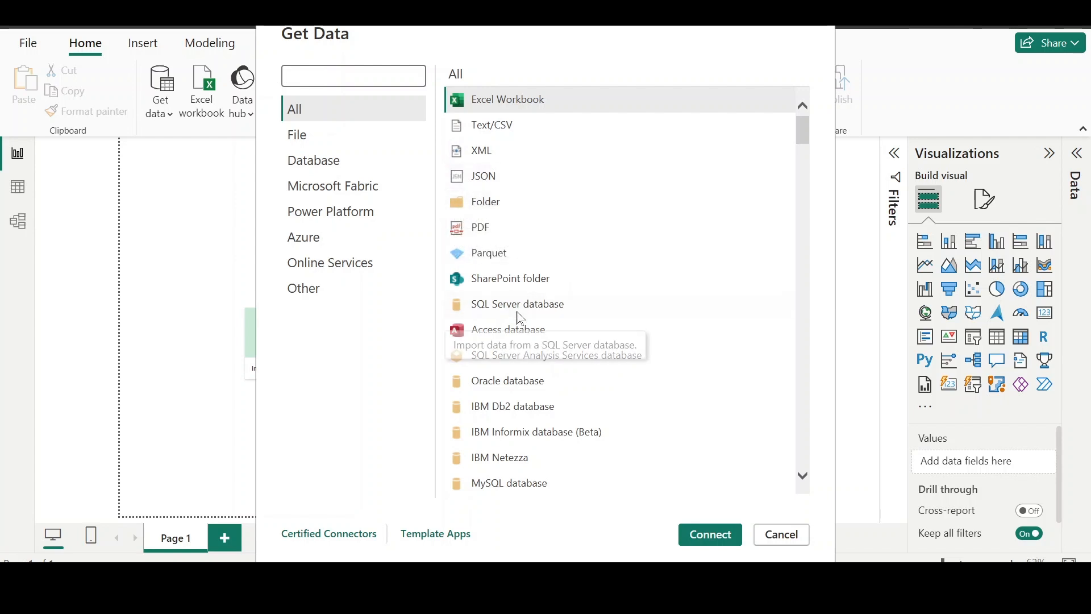
scroll(578, 281, "down", 5)
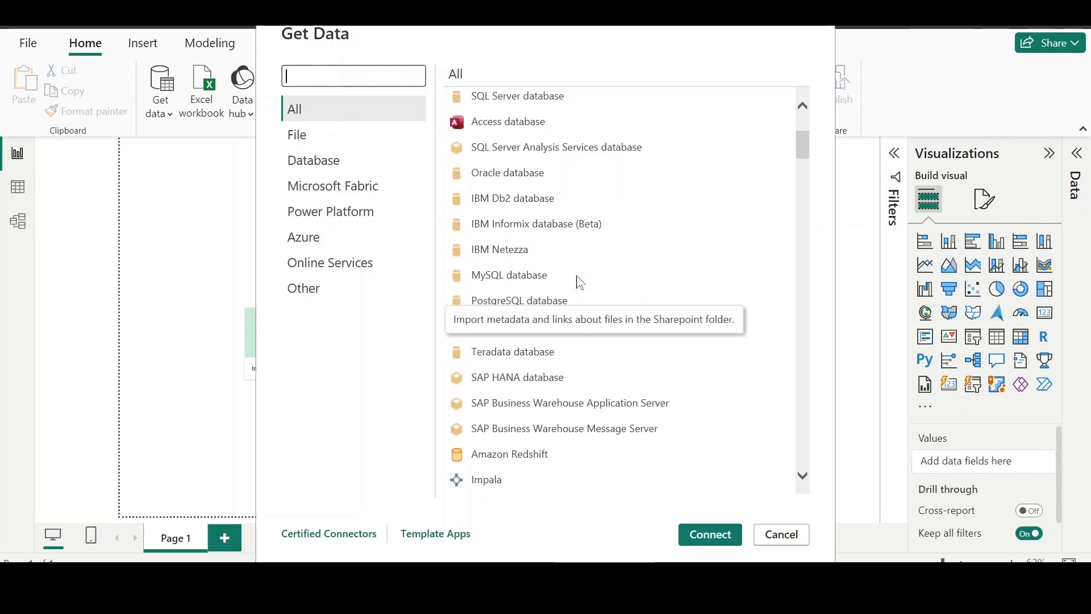
scroll(580, 281, "up", 5)
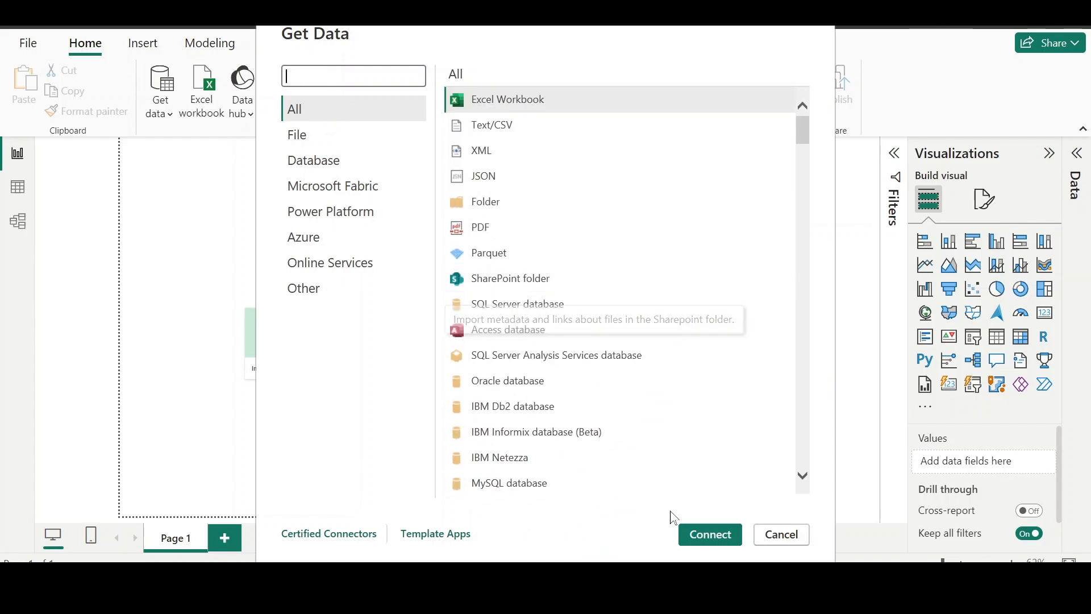
Step: Connect to the Ecommerce Data file in the Dataset > B2B folder as an Excel Workbook source
double_click(530, 106)
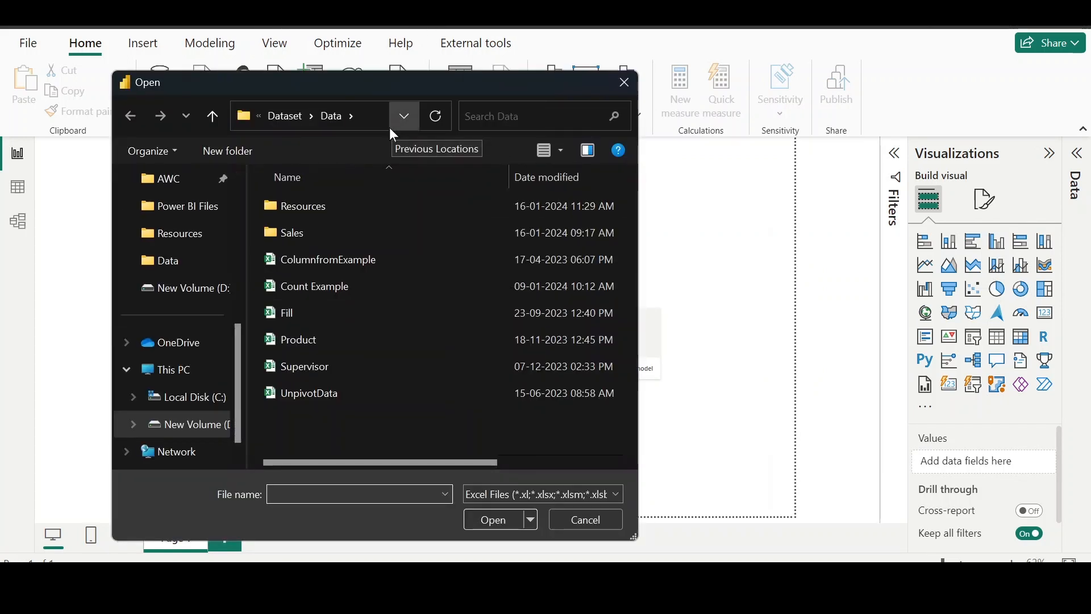
left_click(288, 116)
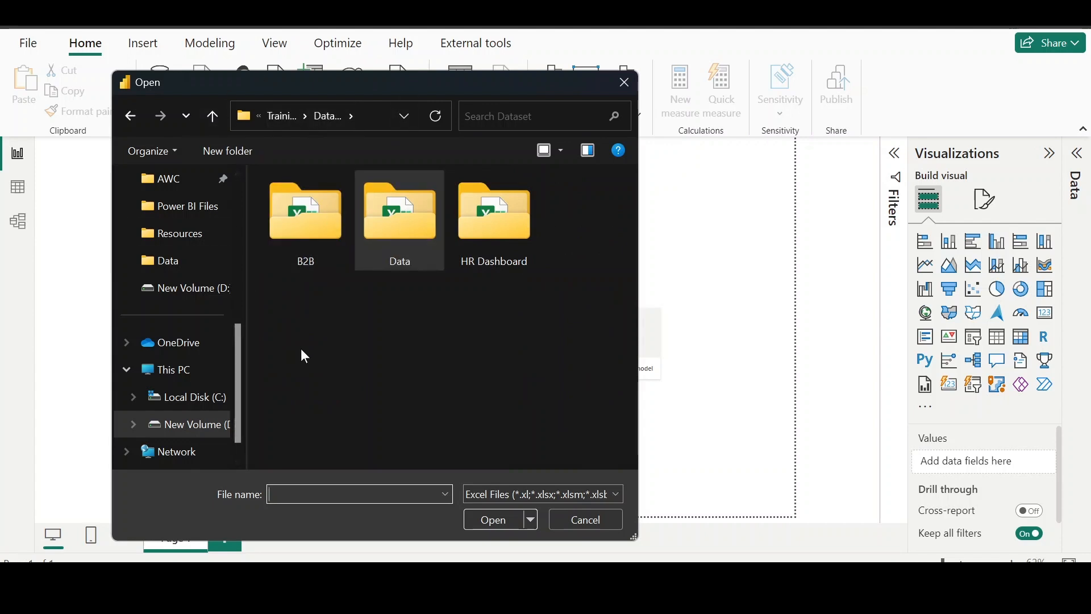
double_click(298, 221)
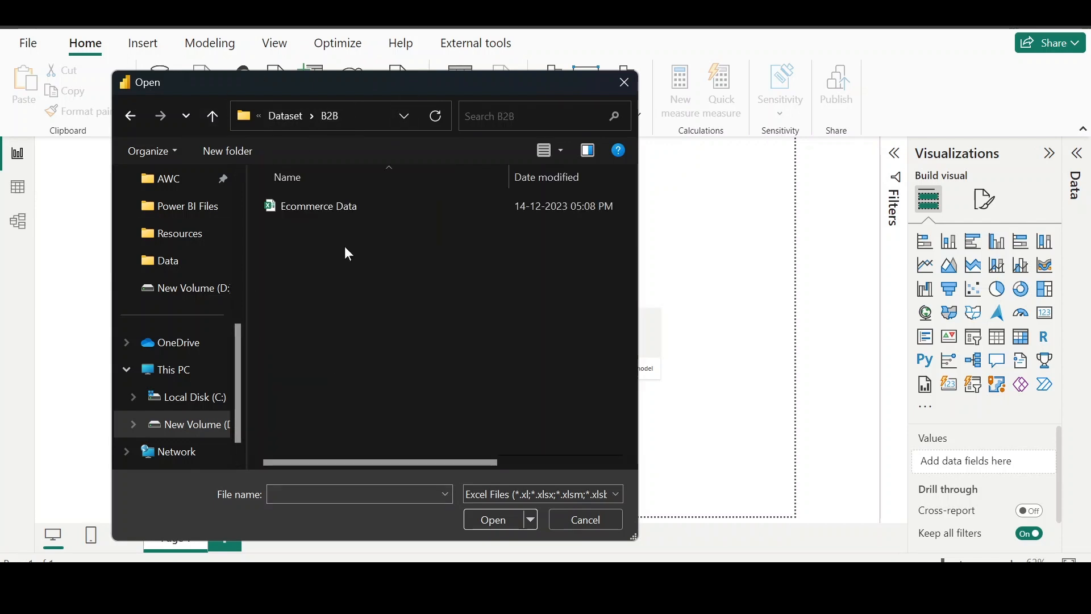
left_click(352, 205)
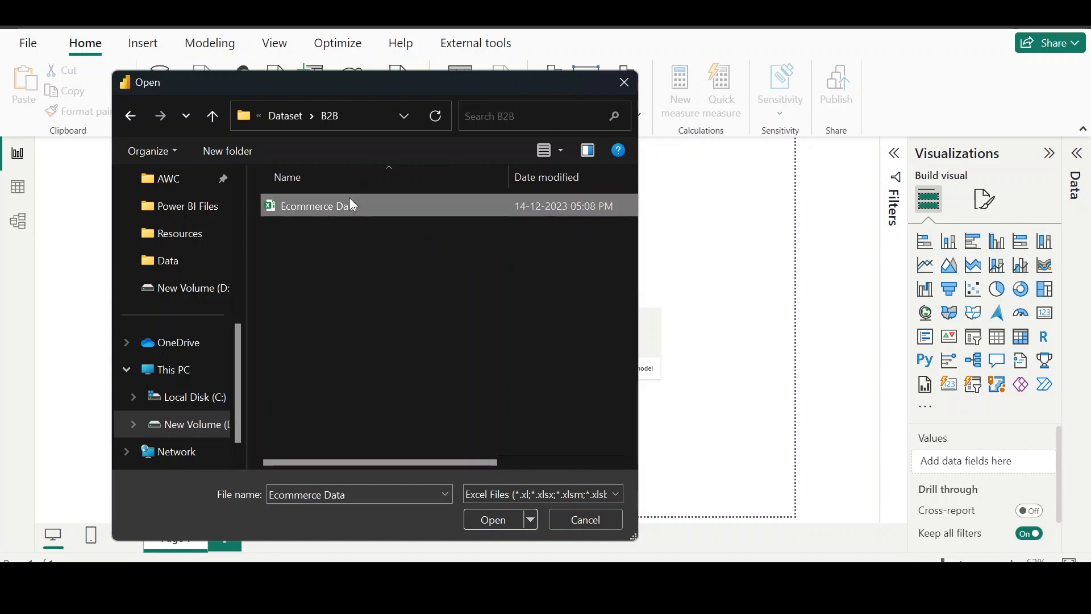
double_click(352, 204)
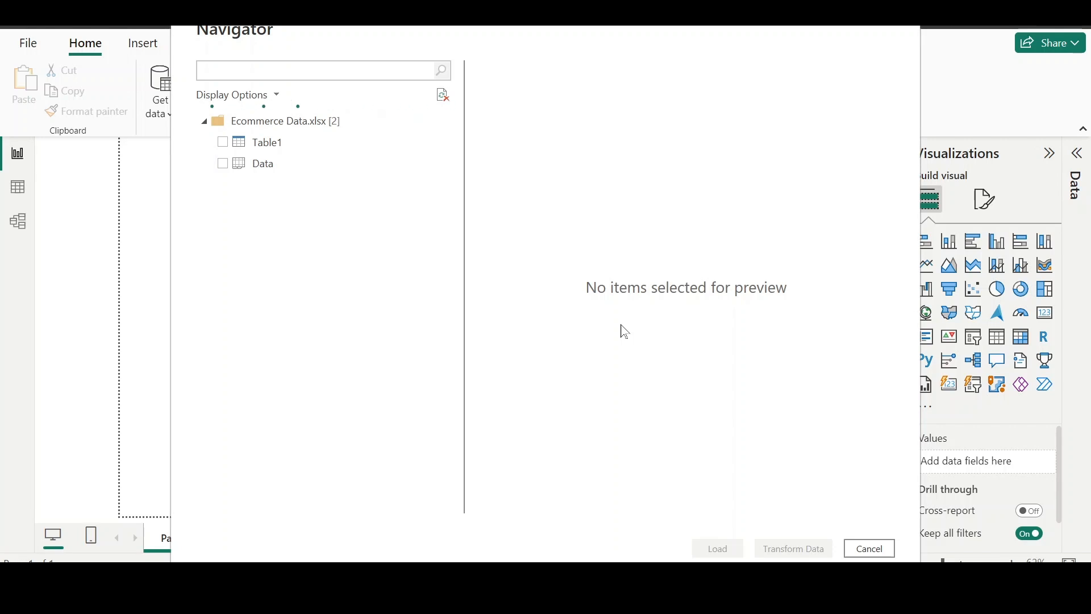
Step: Preview Table1 and the Data sheet in the Navigator and compare their columns
left_click(268, 149)
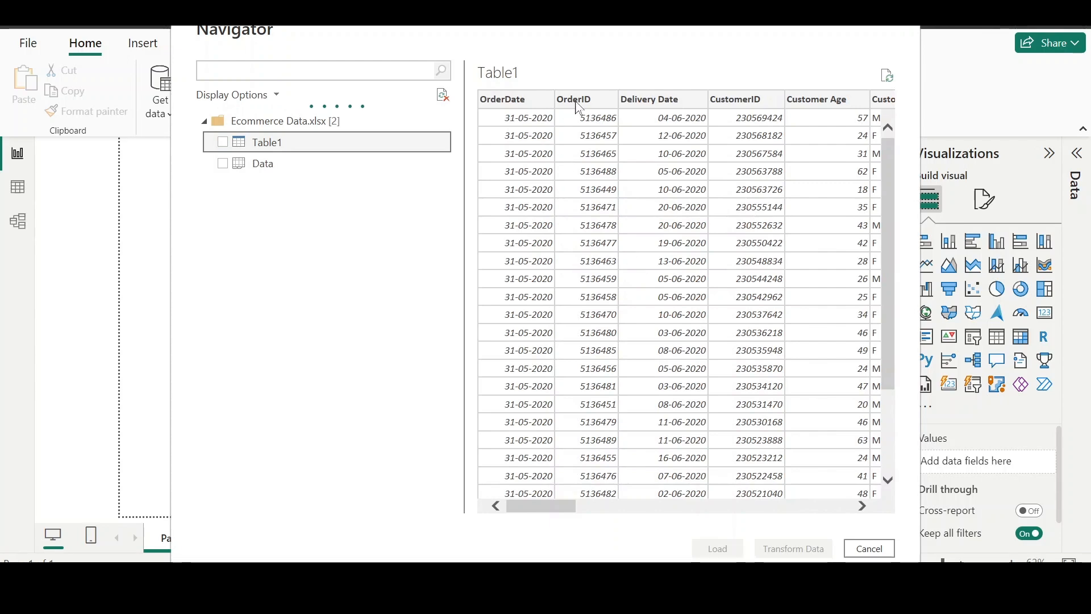
scroll(755, 147, "right", 6)
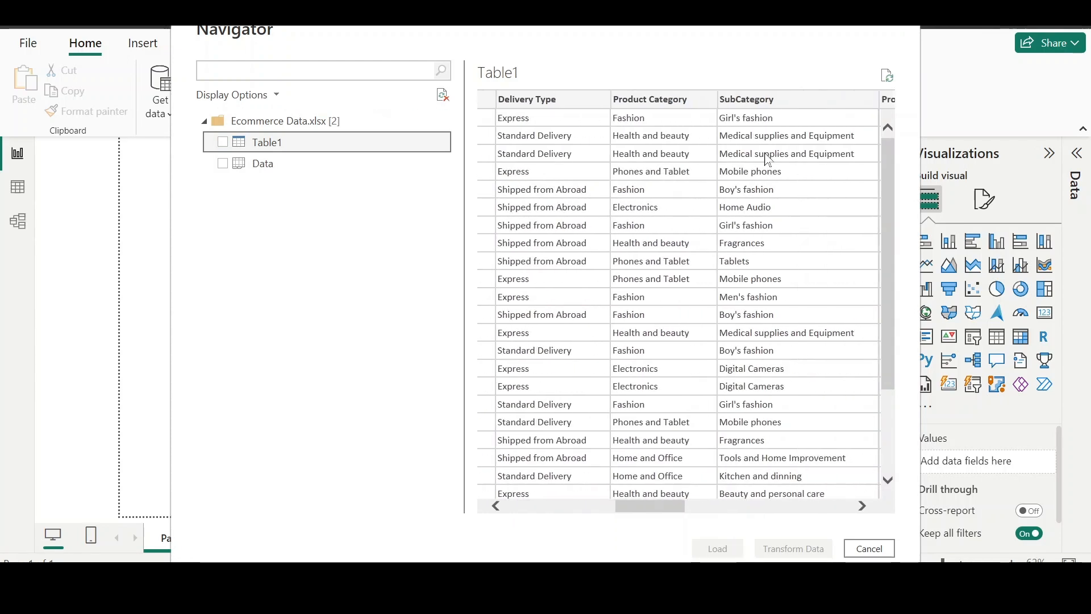
scroll(691, 222, "left", 6)
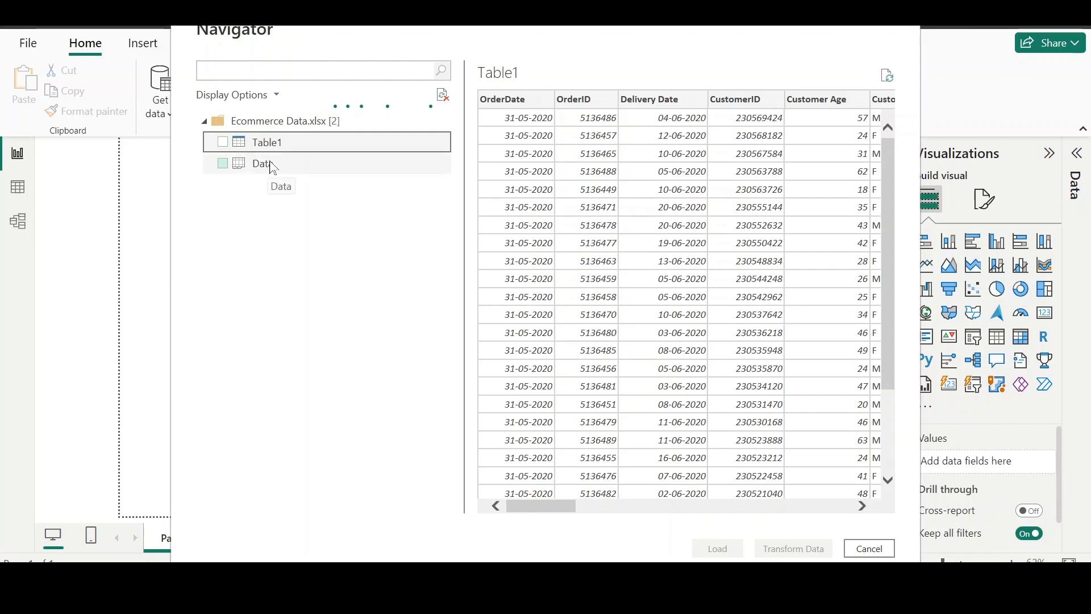
left_click(262, 166)
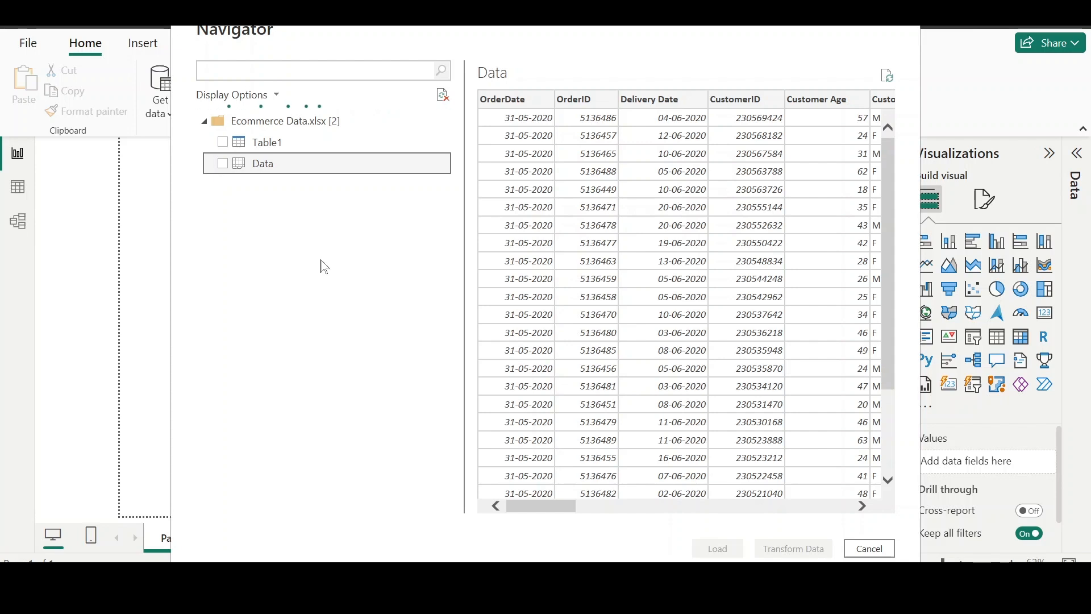
left_click(274, 151)
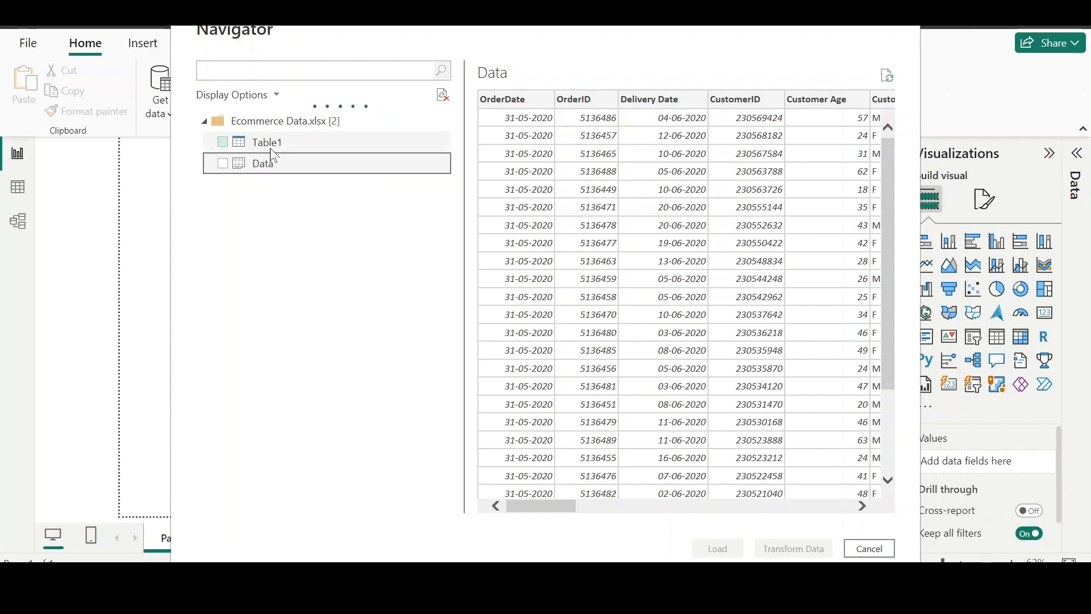
left_click(275, 166)
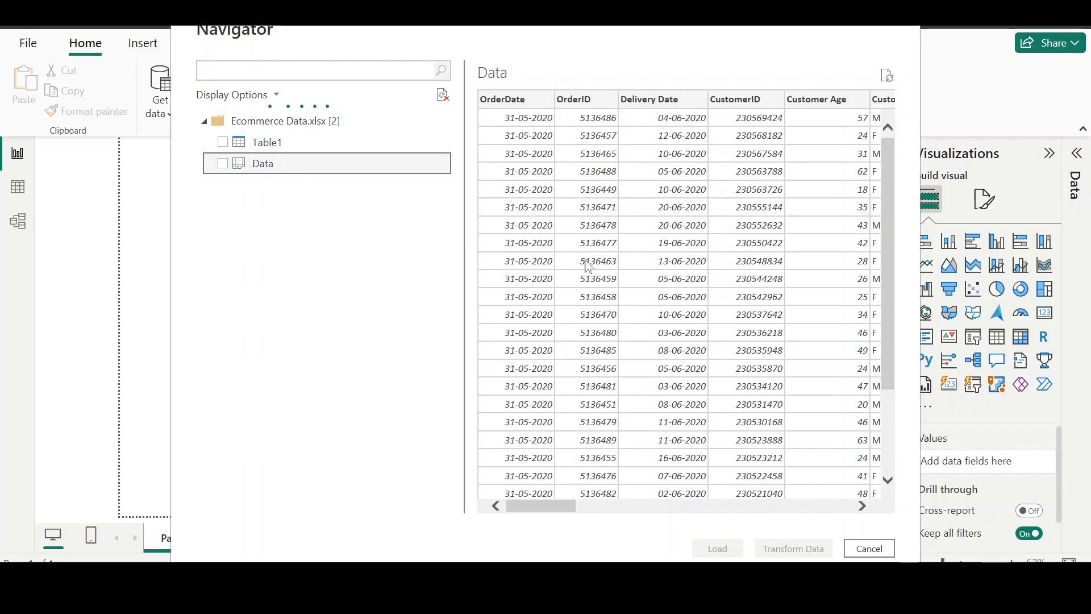
scroll(691, 246, "right", 2)
scroll(691, 246, "right", 5)
scroll(691, 246, "left", 8)
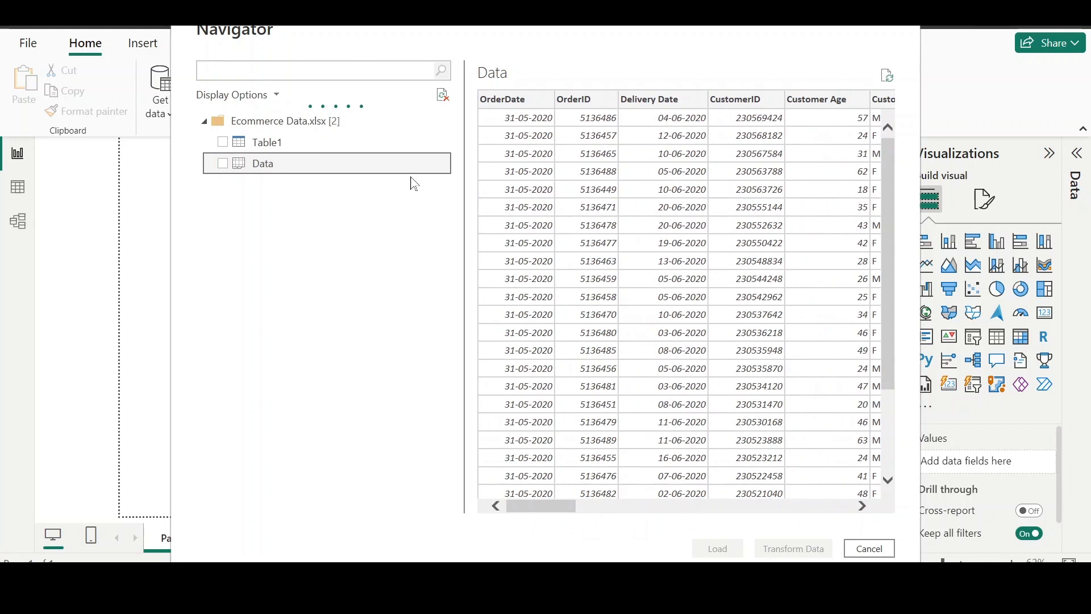
Step: Preview Table1 again and mark it as the only item to import from Ecommerce Data.xlsx
left_click(337, 149)
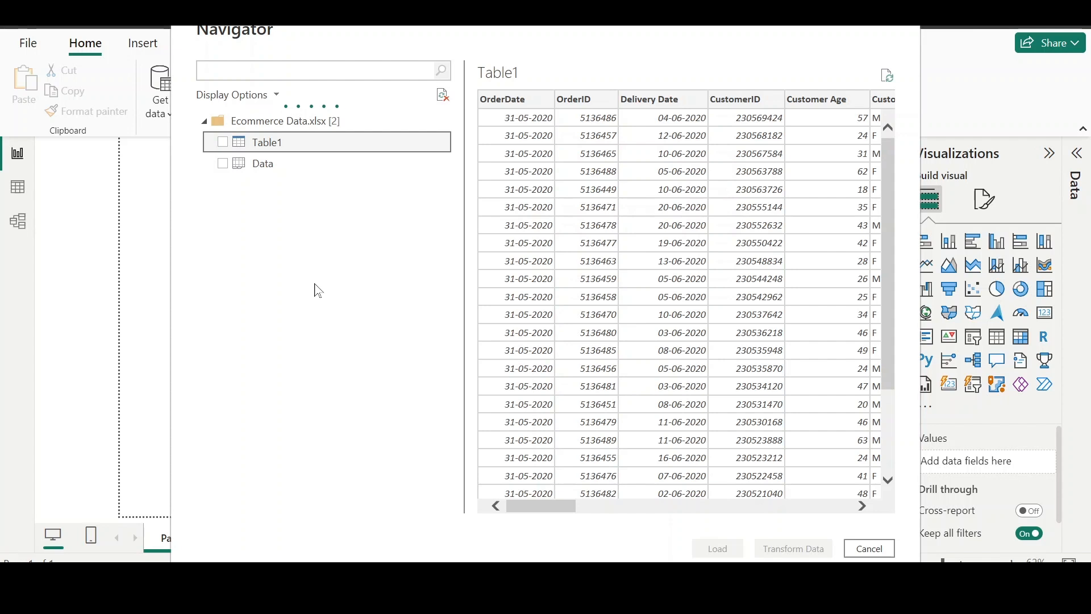
left_click(223, 142)
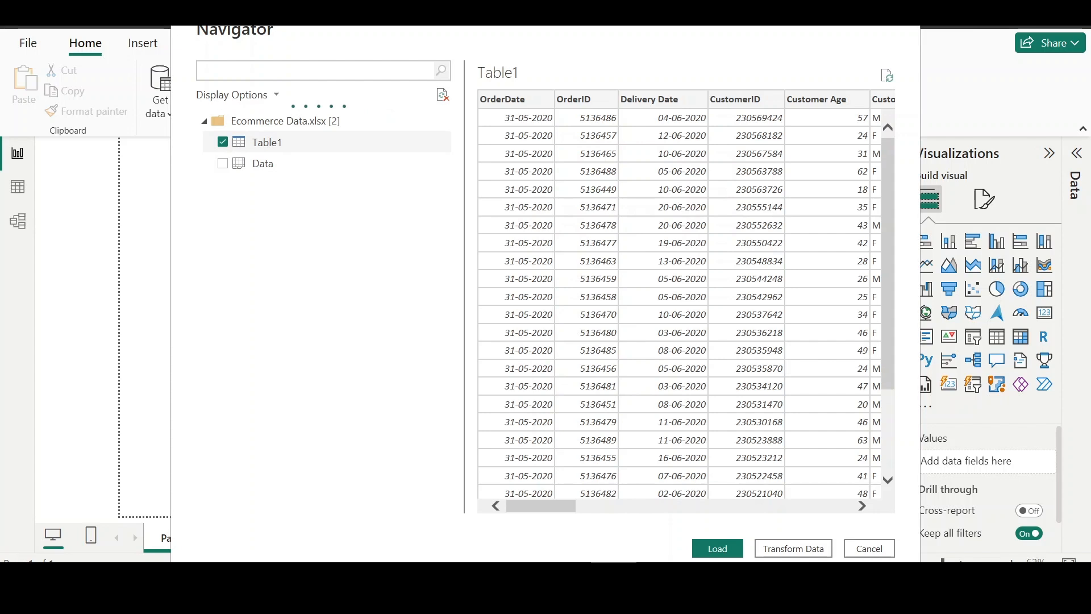
Step: Switch to the PowerPoint slide show and handwrite "Cleaning" above the Transform step of the Power BI Flow slide
mouse_move(738, 585)
left_click(862, 514)
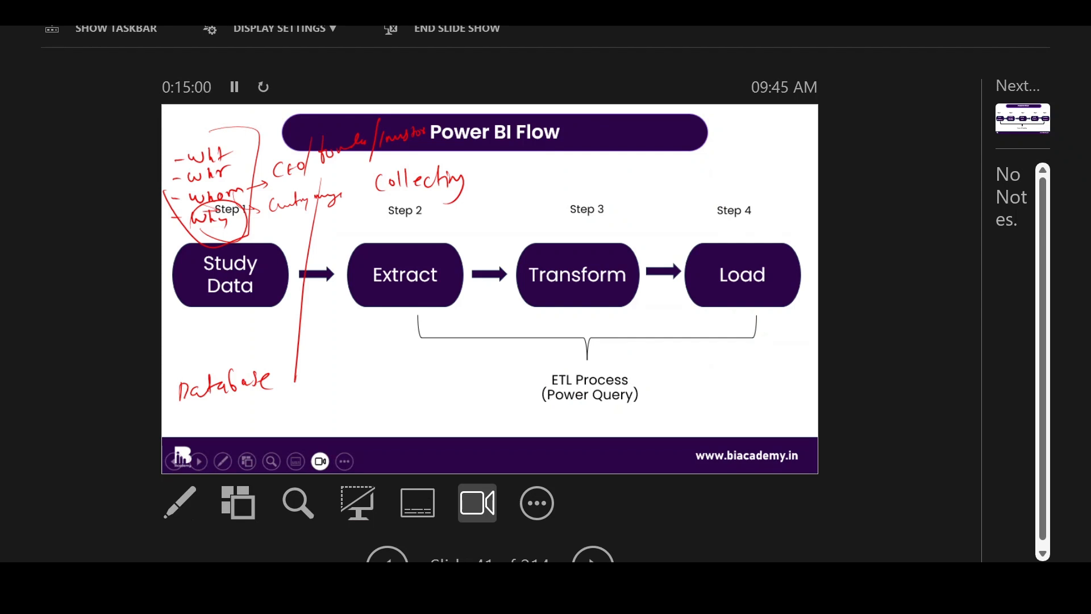
mouse_move(546, 185)
left_mouse_down()
mouse_move(539, 209)
mouse_move(548, 201)
left_mouse_up()
left_click_drag(557, 192, 586, 190)
mouse_move(588, 182)
left_mouse_down()
mouse_move(616, 179)
mouse_move(604, 212)
left_mouse_up()
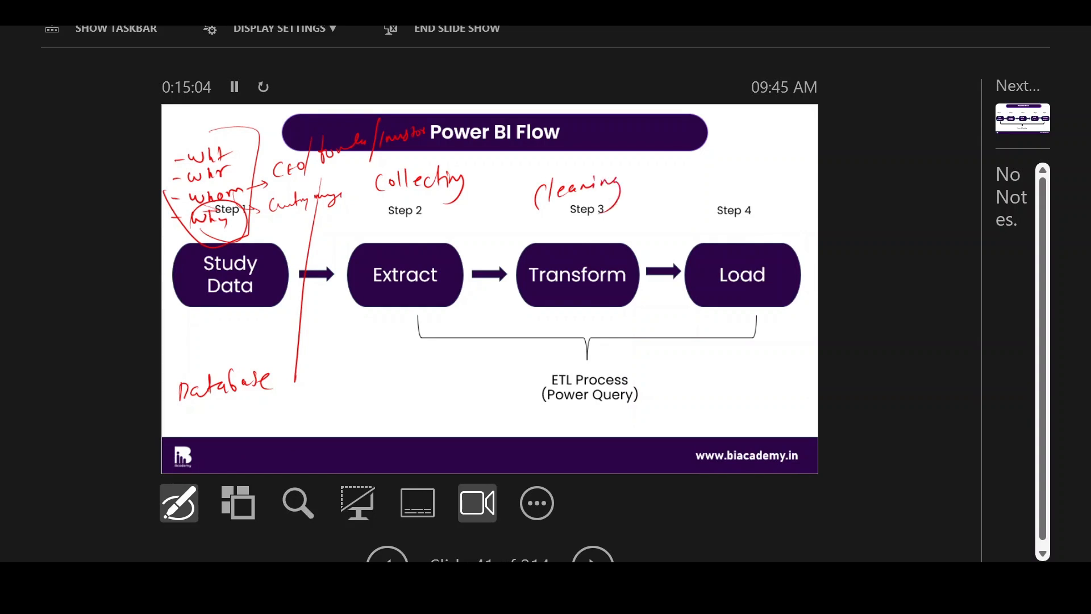
key("Escape")
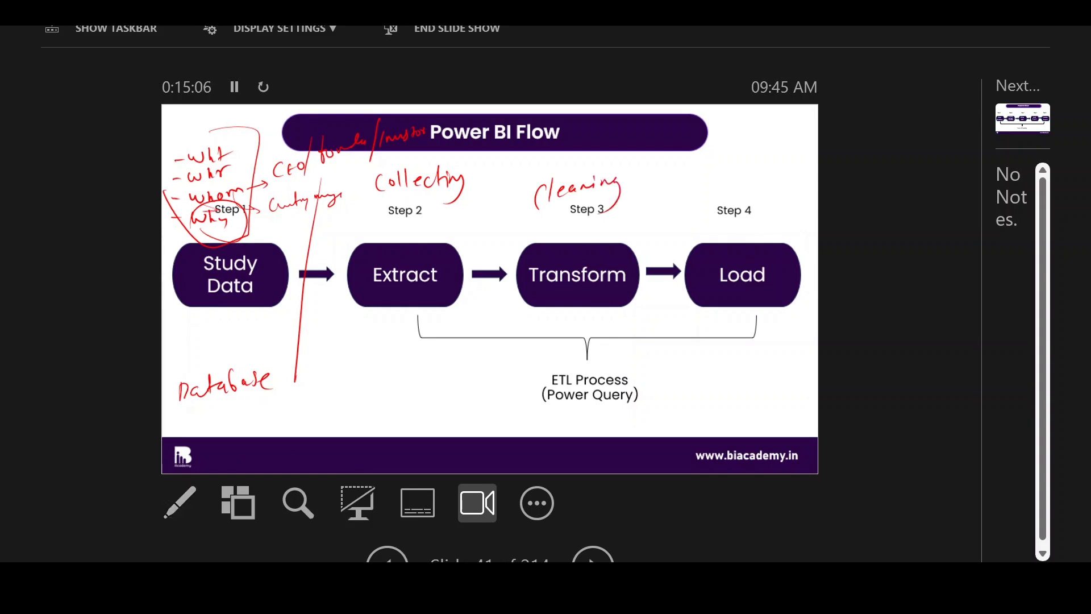
Step: Handwrite a boxed "Raw Data" note below Extract with an arrow from that step, and draw another arrow from the box to "Cleaning"
key("ctrl+p")
left_click_drag(369, 316, 388, 290)
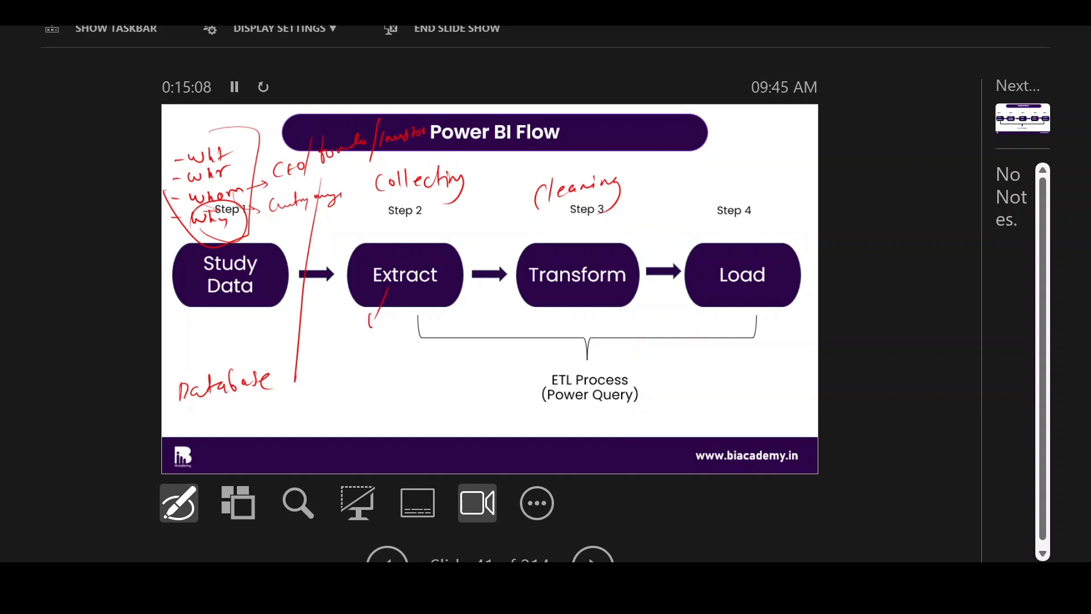
mouse_move(348, 354)
left_mouse_down()
mouse_move(347, 379)
mouse_move(358, 373)
left_mouse_up()
left_click_drag(365, 359, 423, 365)
left_click_drag(429, 358, 446, 358)
left_click_drag(445, 349, 476, 351)
mouse_move(325, 311)
left_mouse_down()
mouse_move(494, 307)
mouse_move(357, 293)
left_mouse_up()
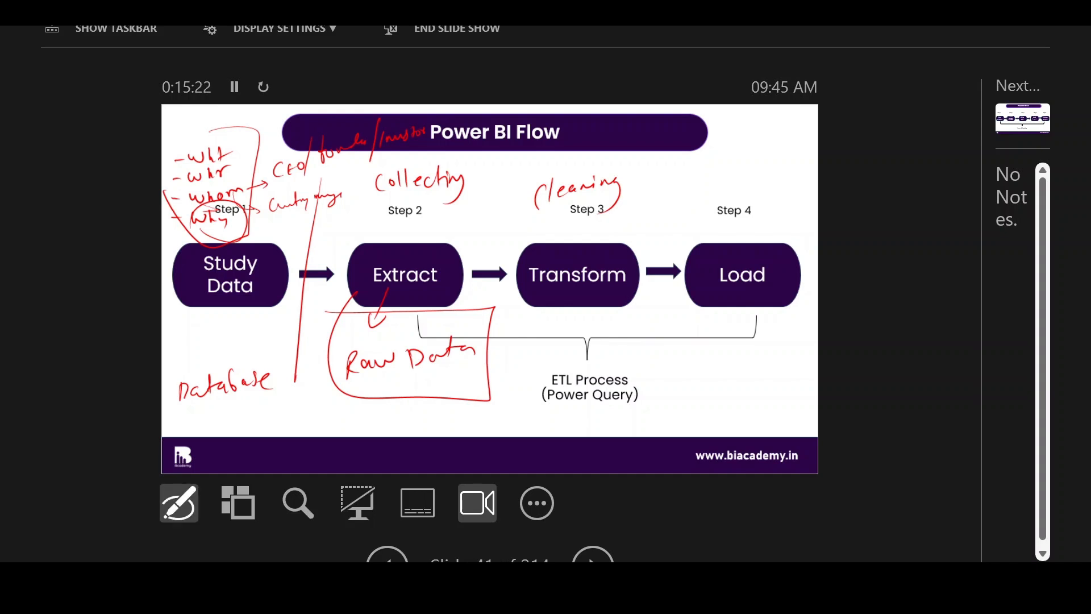
mouse_move(486, 348)
left_mouse_down()
mouse_move(553, 217)
mouse_move(542, 241)
left_mouse_up()
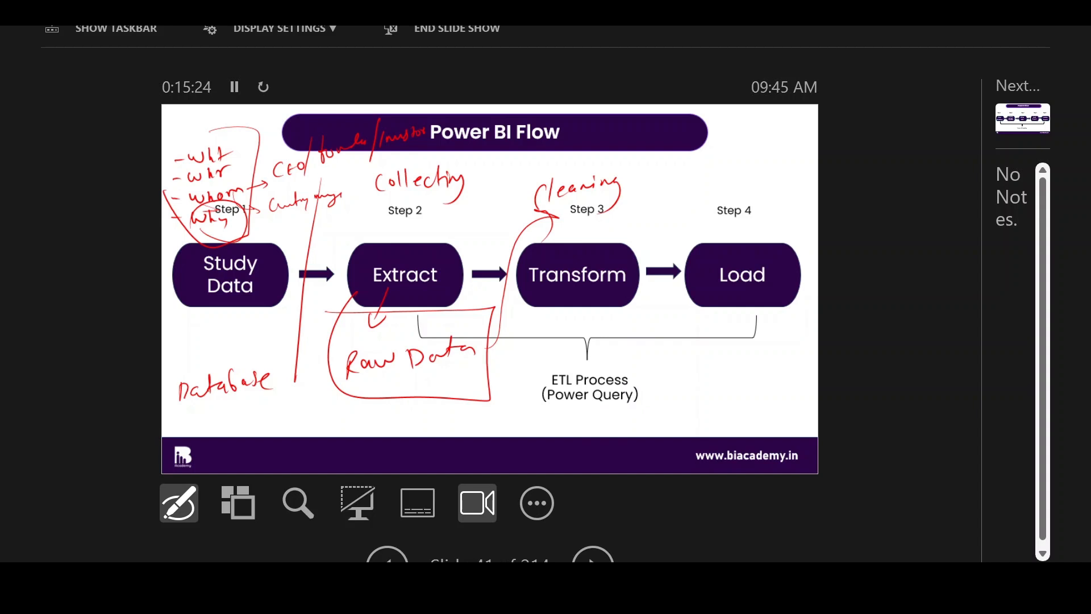
key("Escape")
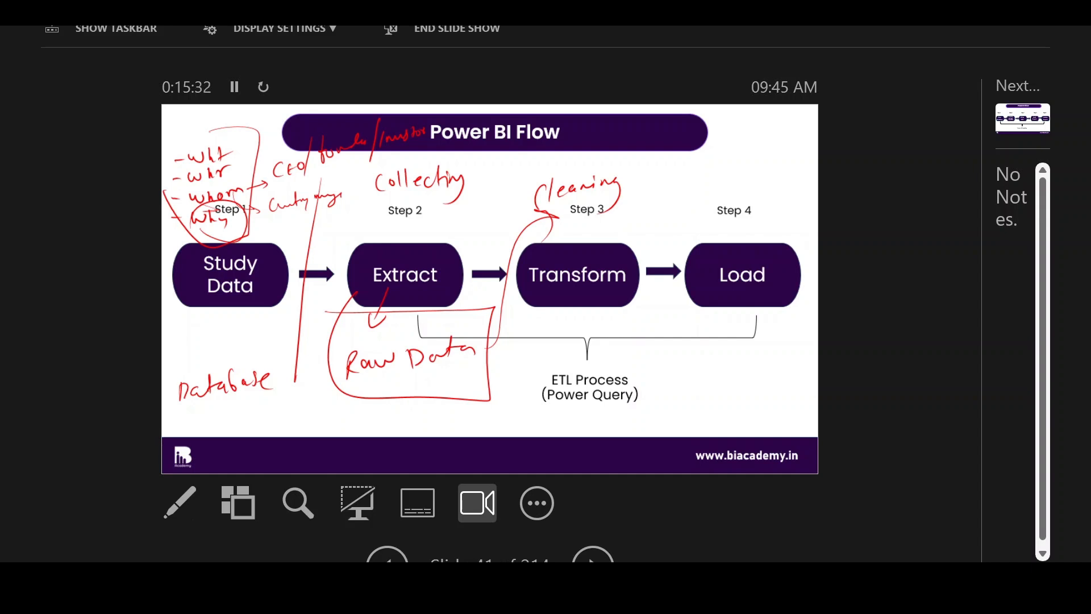
Step: Circle the "ETL Process (Power Query)" label in ink, underline Power Query and mark the Transform step
key("ctrl+p")
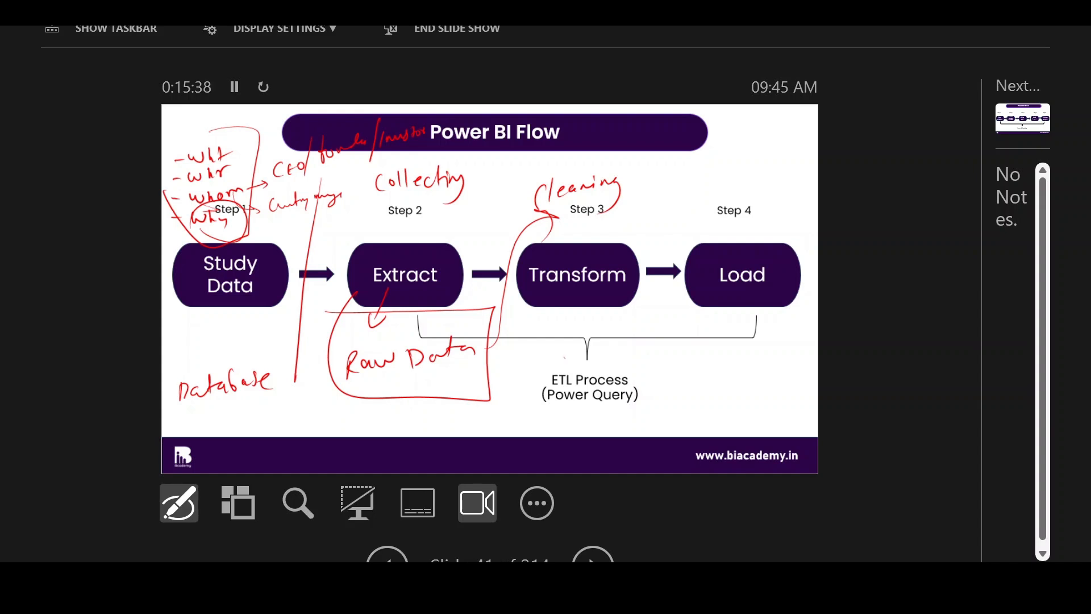
mouse_move(564, 357)
left_mouse_down()
mouse_move(602, 451)
mouse_move(659, 347)
mouse_move(539, 328)
left_mouse_up()
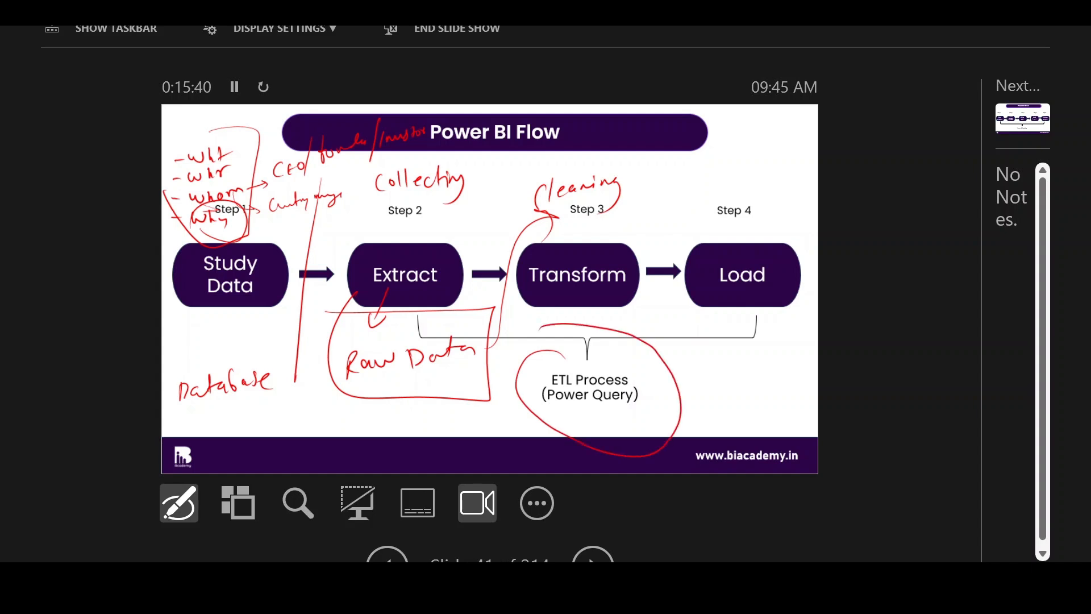
left_click_drag(547, 288, 590, 293)
left_click_drag(547, 410, 627, 420)
key("Escape")
Step: Switch back to Power BI Desktop's Navigator and open the chosen Table1 in Power Query Editor with Transform Data
key("super")
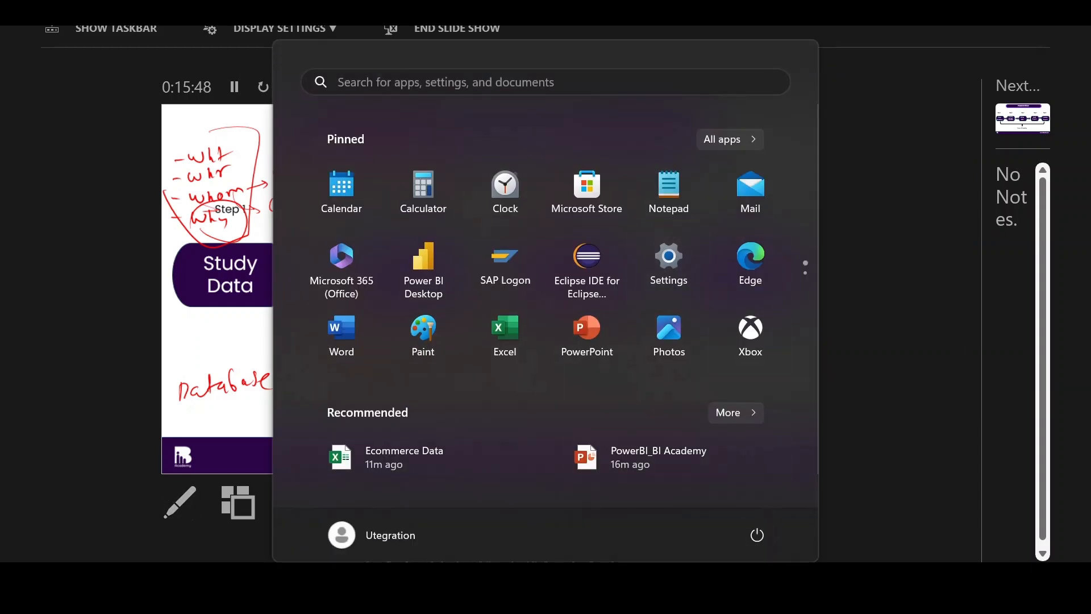
mouse_move(776, 591)
left_click(799, 533)
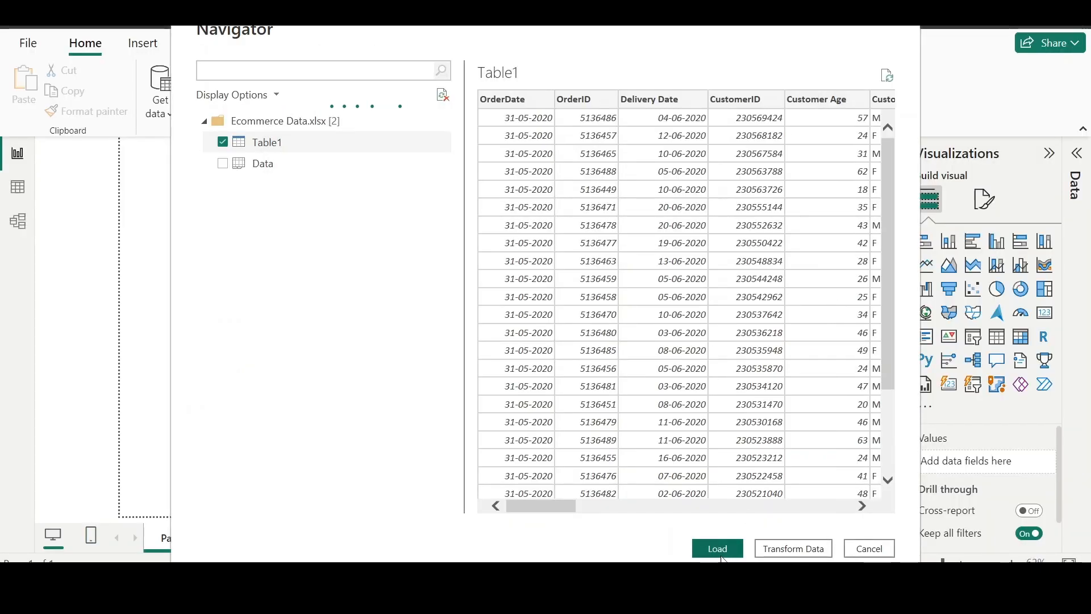
left_click(785, 551)
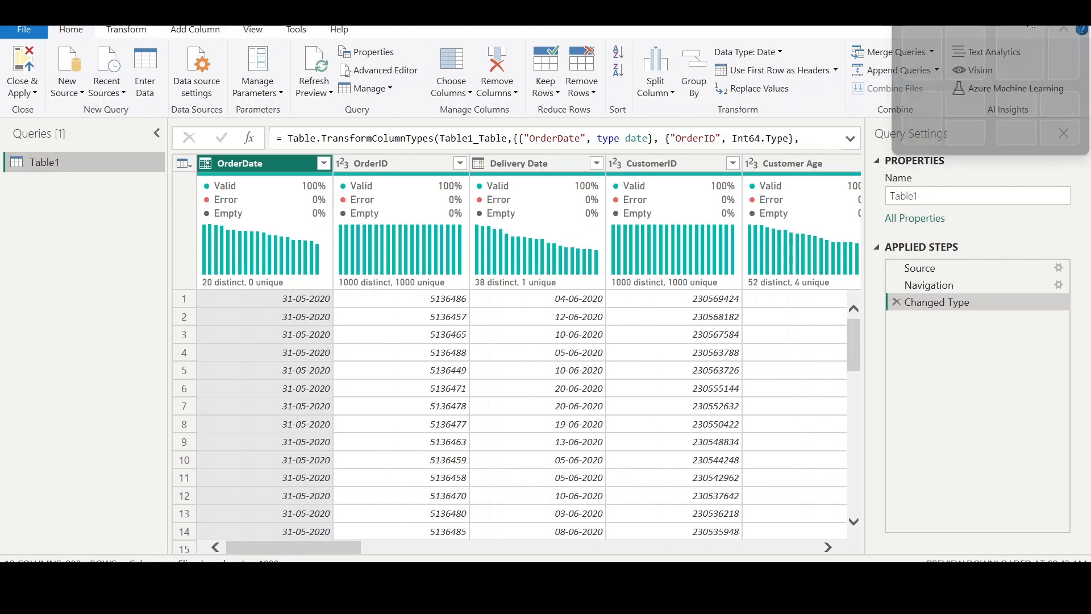
Step: Restore the Power Query Editor to a smaller window over the report, and maximize it again
left_click(1028, 14)
left_click_drag(661, 80, 570, 76)
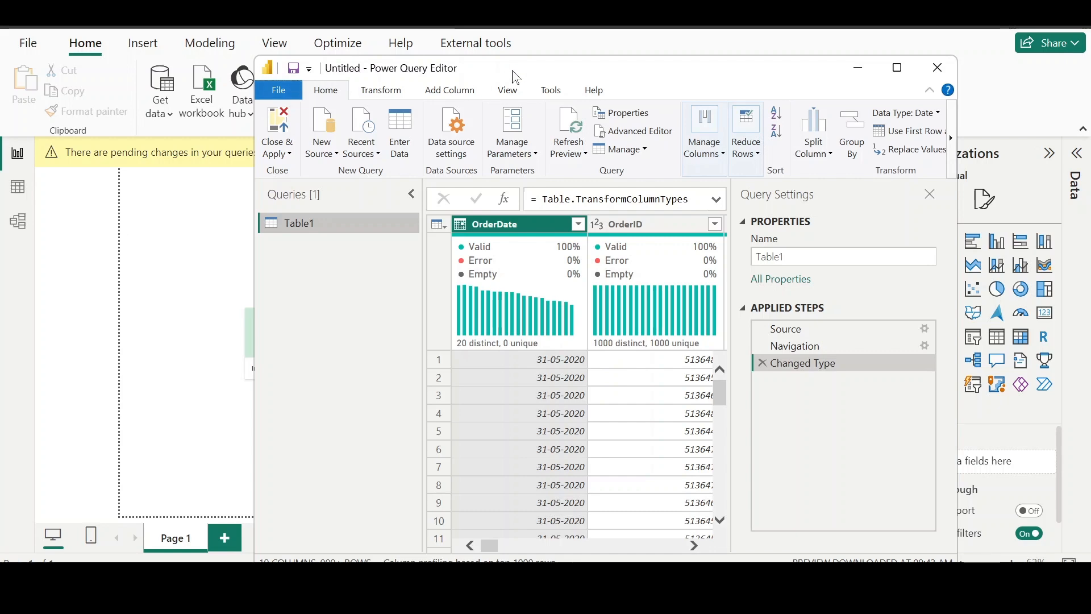
double_click(513, 71)
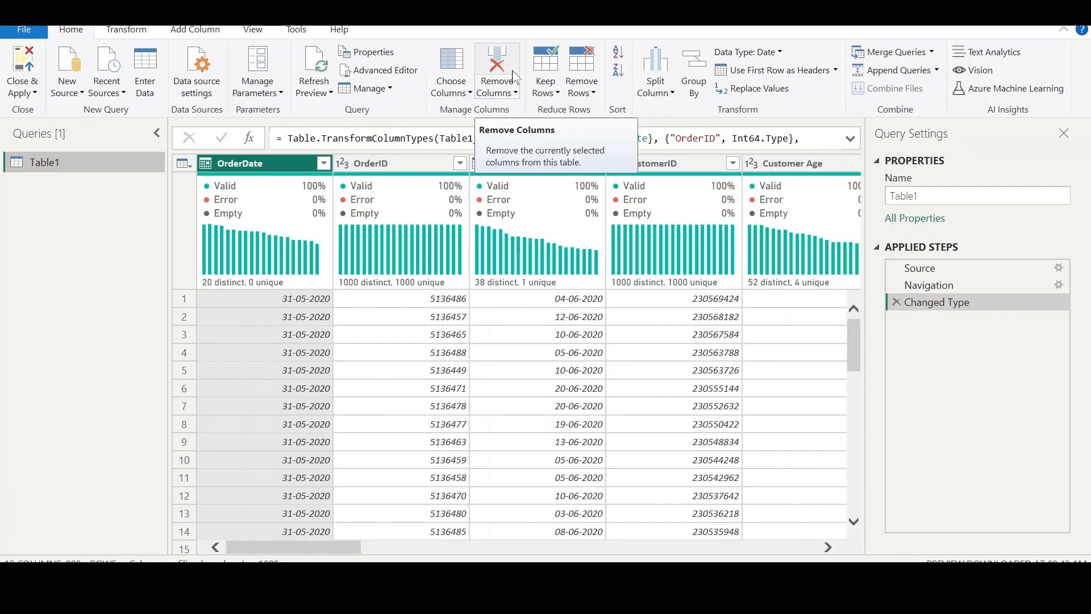
Step: Turn off the column distribution and column quality previews and turn both on again
left_click(252, 32)
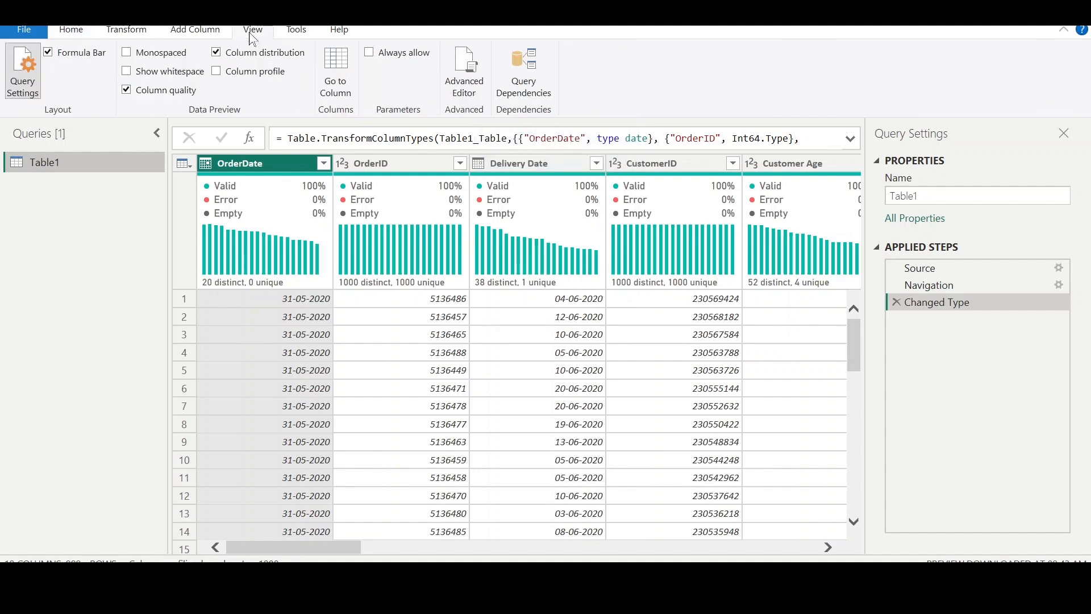
left_click(226, 54)
left_click(151, 92)
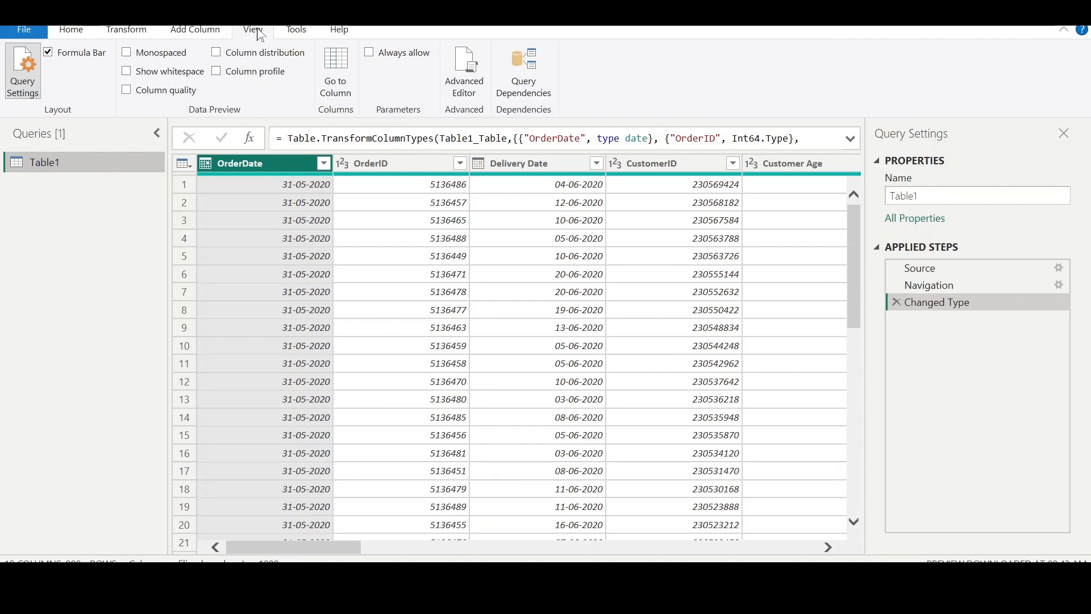
left_click(129, 91)
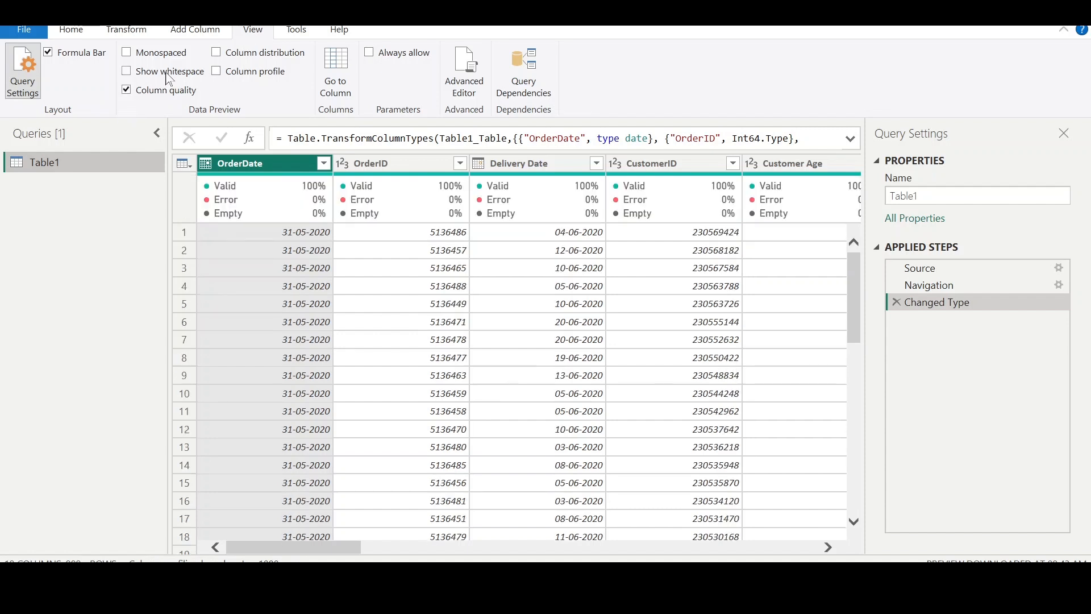
left_click(217, 53)
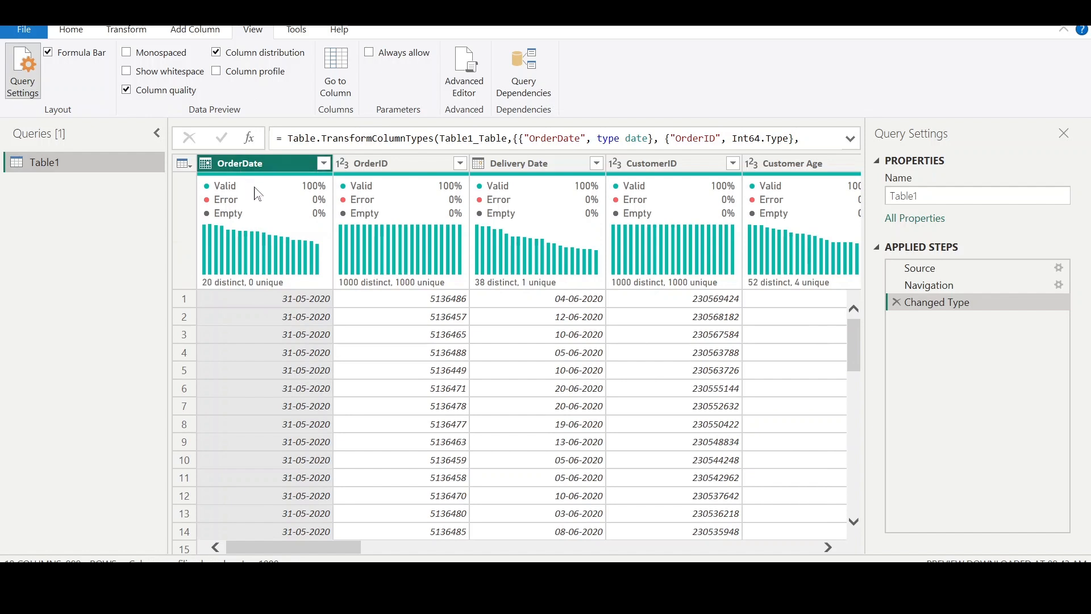
Step: Inspect the column quality and the distinct and unique value details of the OrderDate, Delivery Date and CustomerID columns
mouse_move(258, 194)
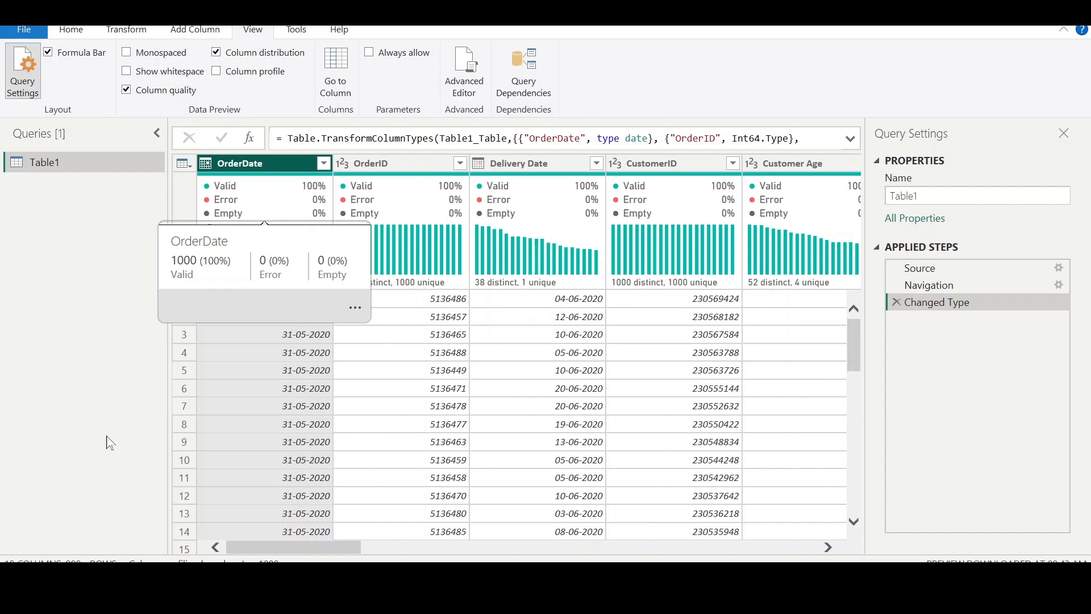
mouse_move(245, 245)
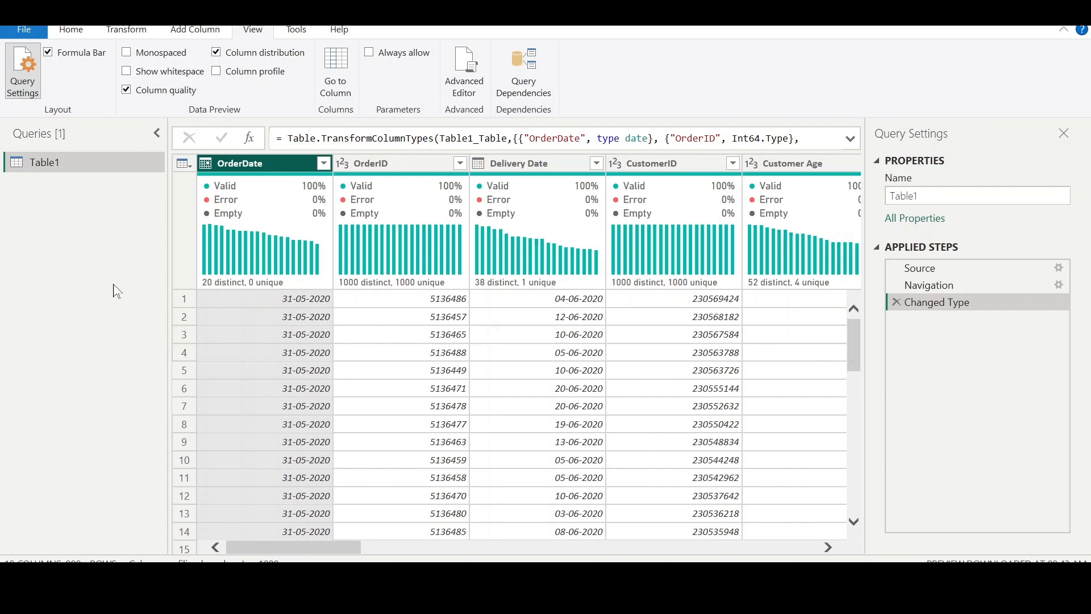
mouse_move(312, 220)
mouse_move(540, 288)
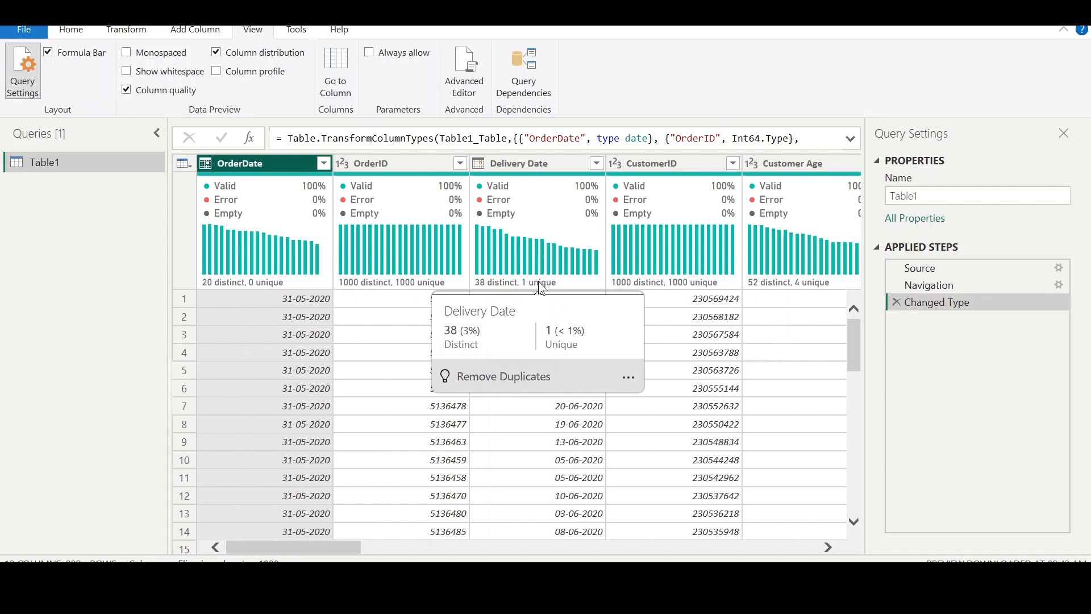
mouse_move(714, 287)
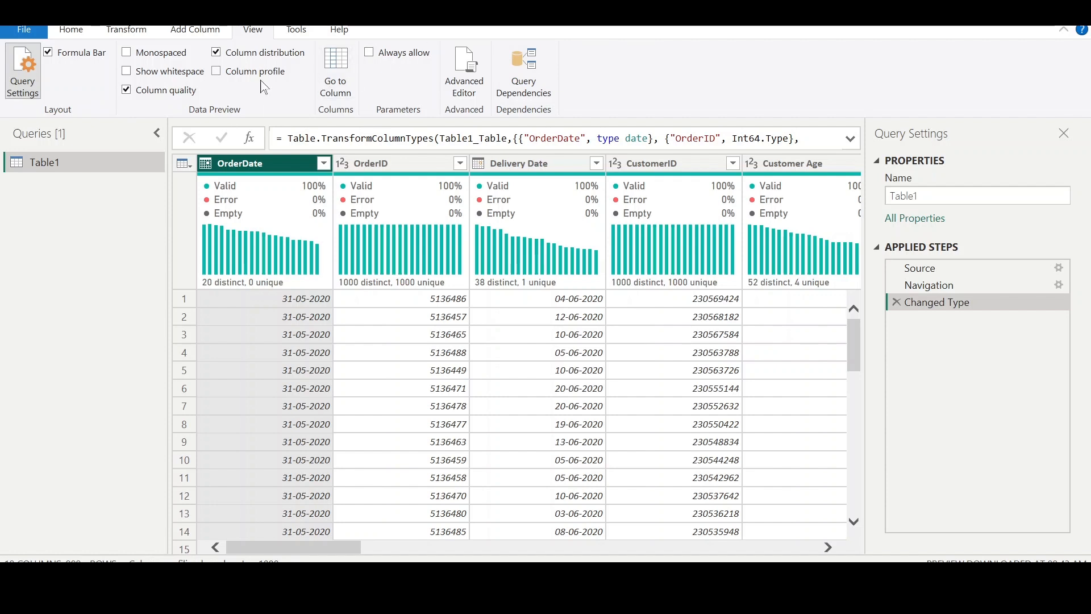
Step: Rename the Table1 query to Ecommerce
left_click(83, 36)
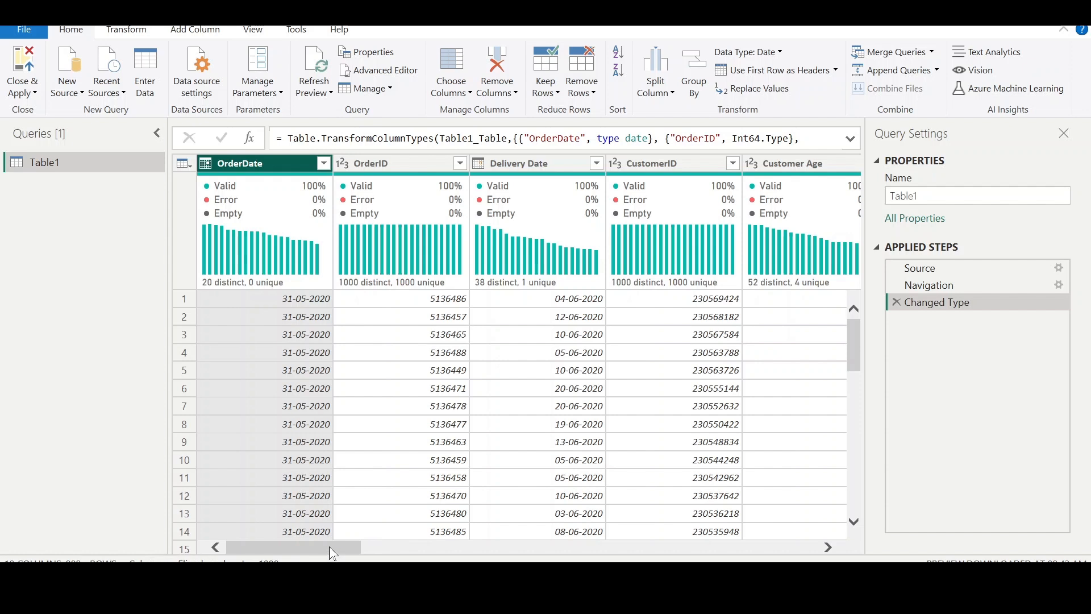
left_click_drag(924, 197, 773, 200)
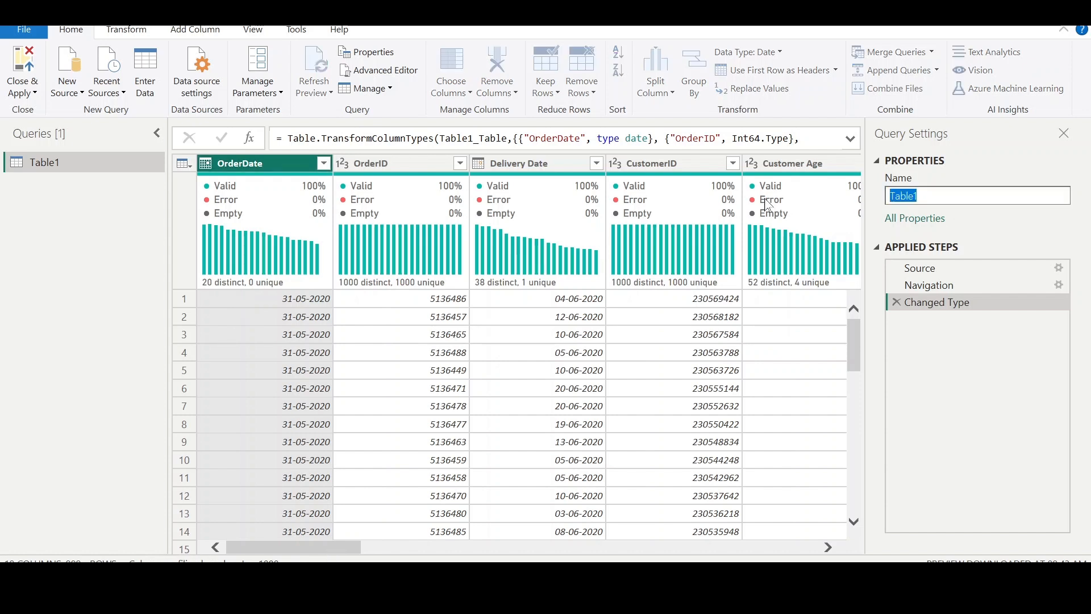
type("Ecomme")
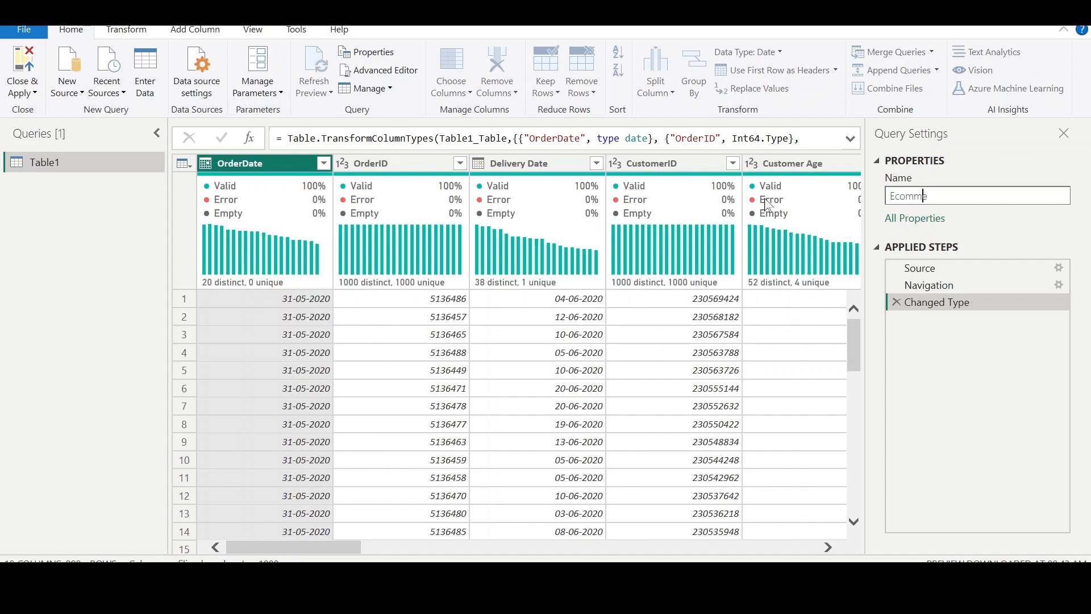
type("rce")
key("Return")
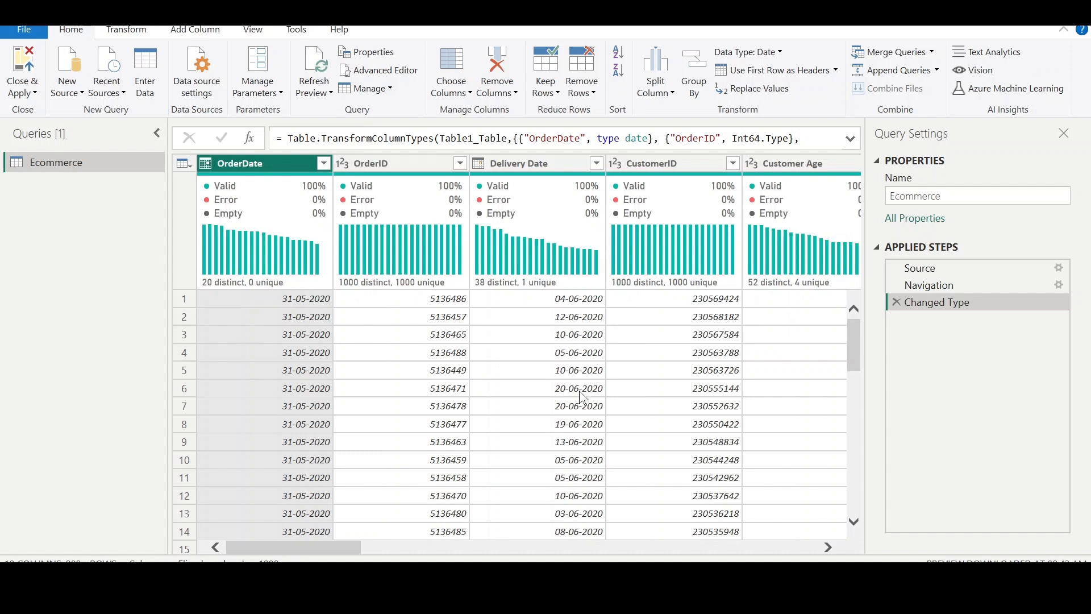
Step: Look through all columns of the Ecommerce query up to Rating and return to OrderDate
scroll(527, 389, "right", 3)
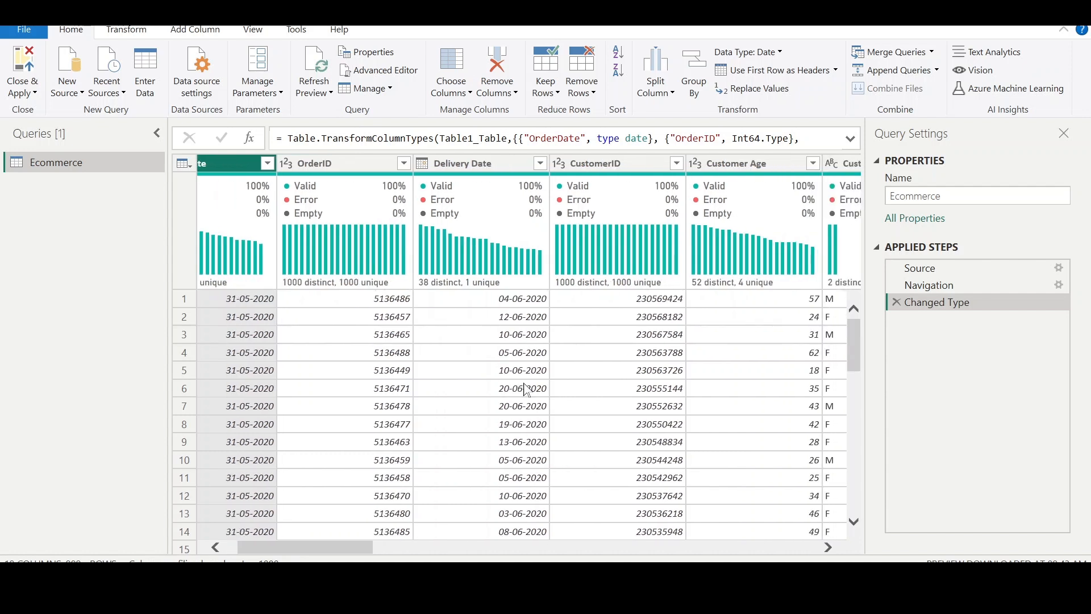
scroll(526, 389, "right", 2)
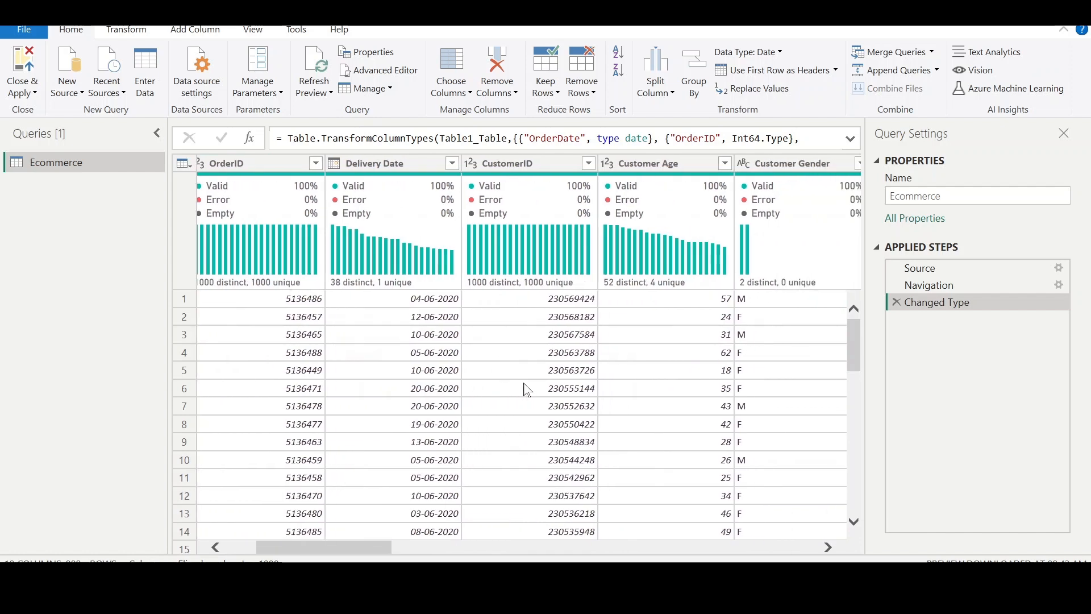
scroll(527, 389, "right", 3)
scroll(526, 389, "right", 10)
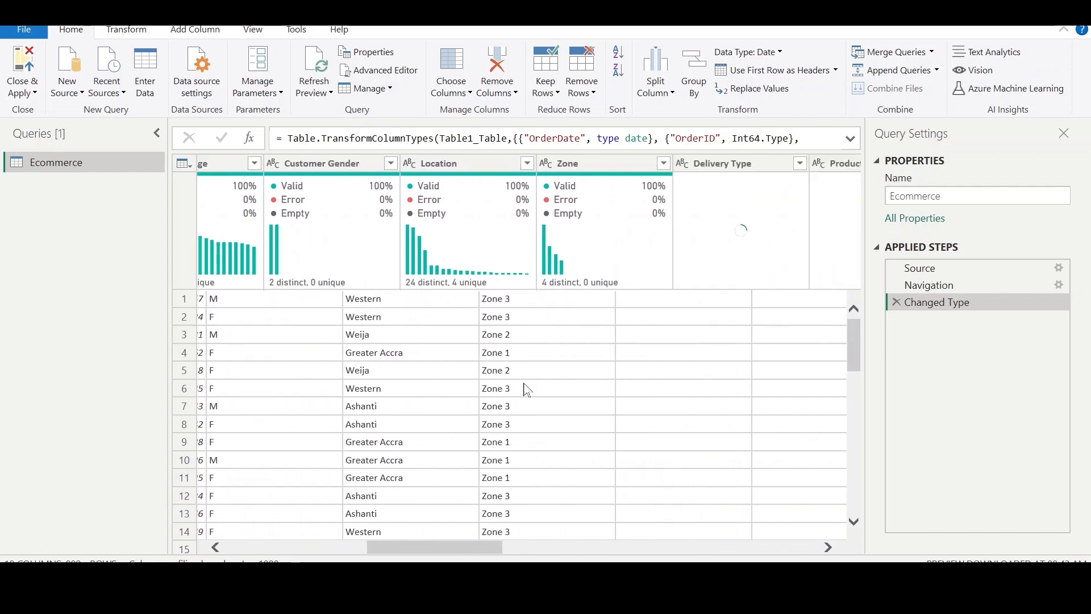
scroll(526, 390, "right", 12)
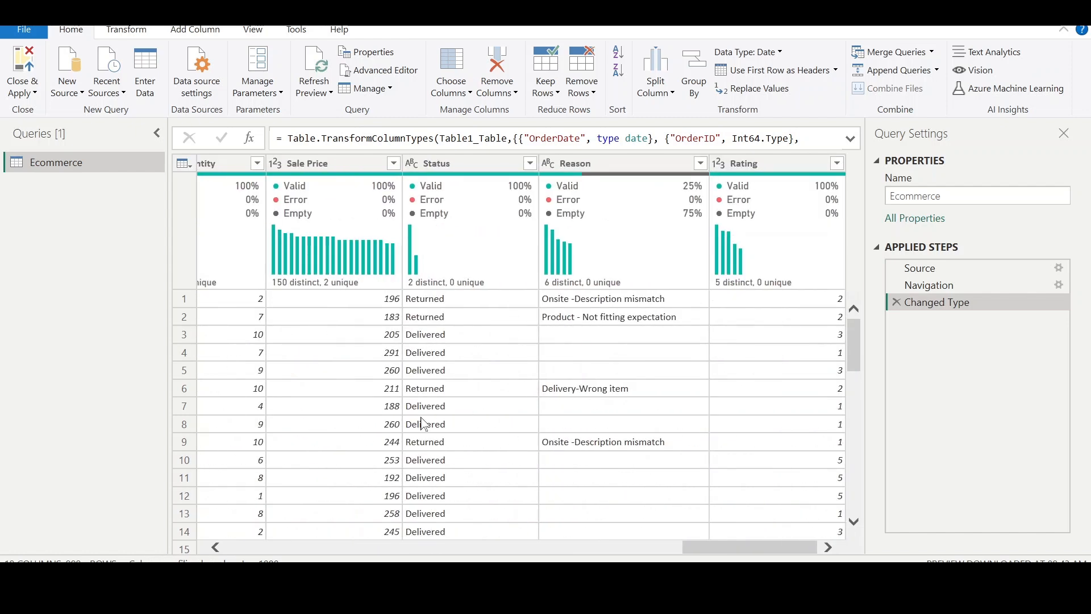
scroll(423, 424, "left", 20)
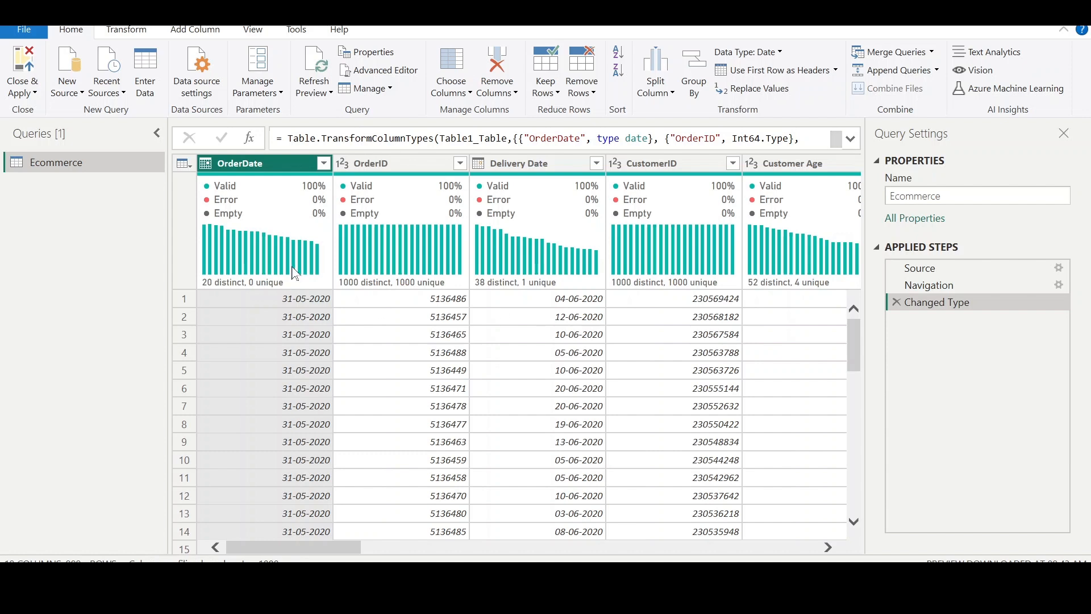
mouse_move(365, 281)
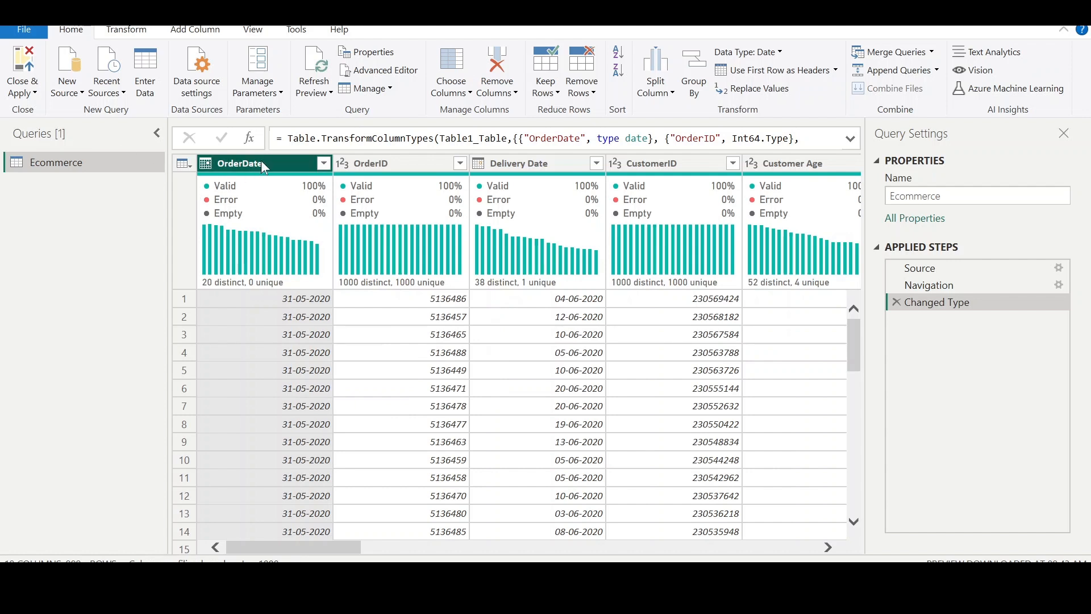
Step: View the data type choices for OrderDate and compare the column types in the Navigation and Changed Type steps
left_click(205, 164)
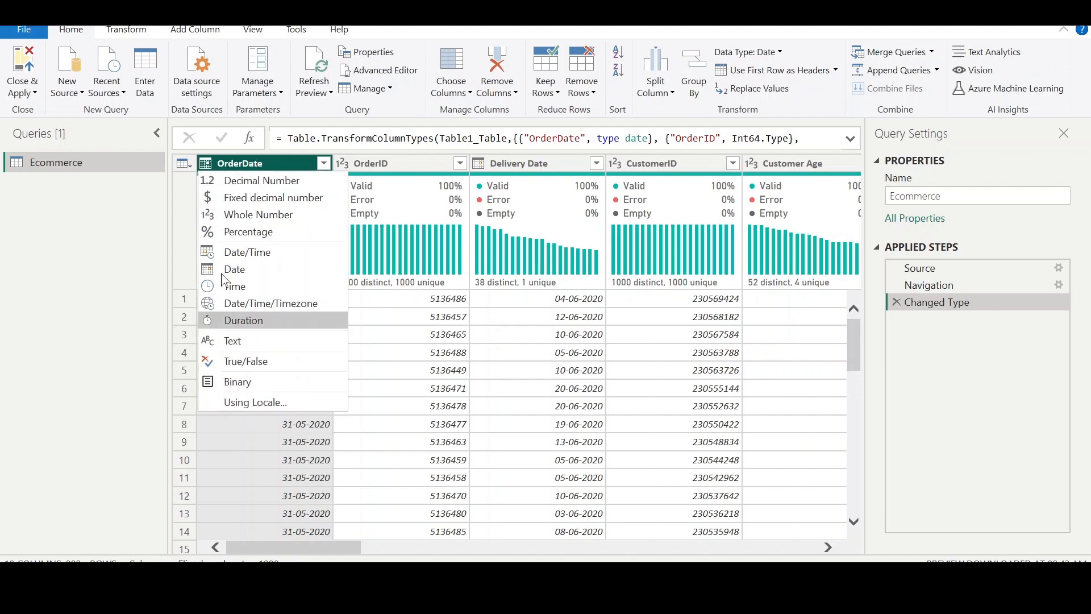
left_click(256, 165)
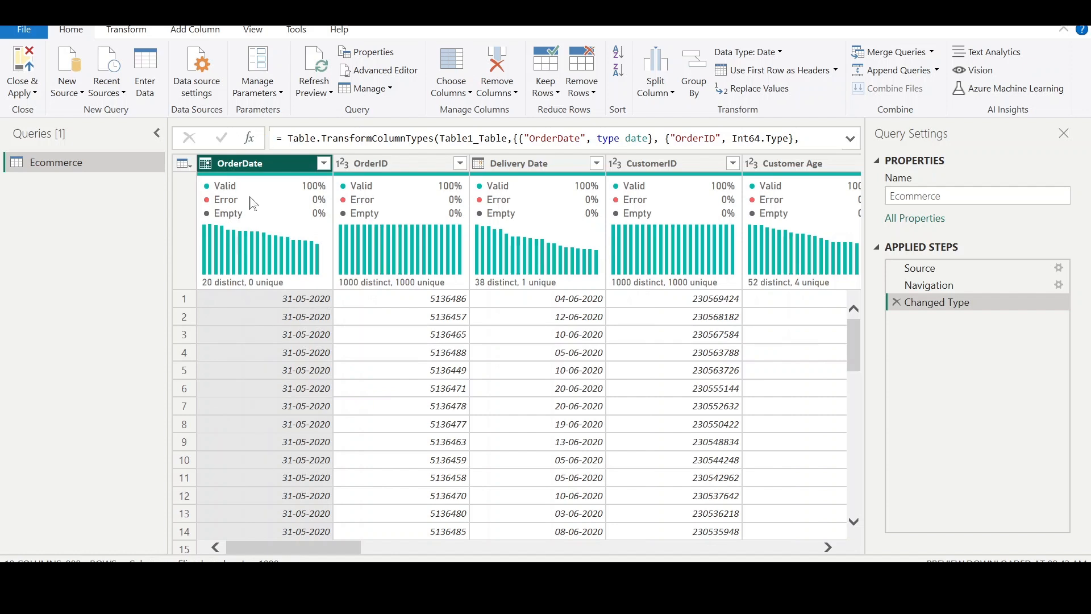
left_click(207, 165)
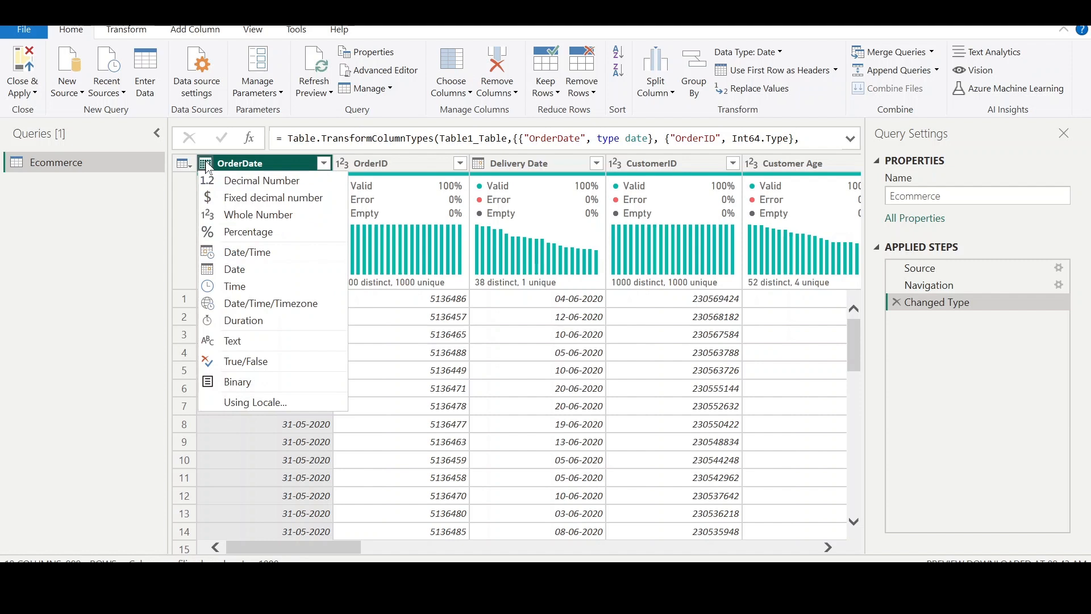
left_click(238, 160)
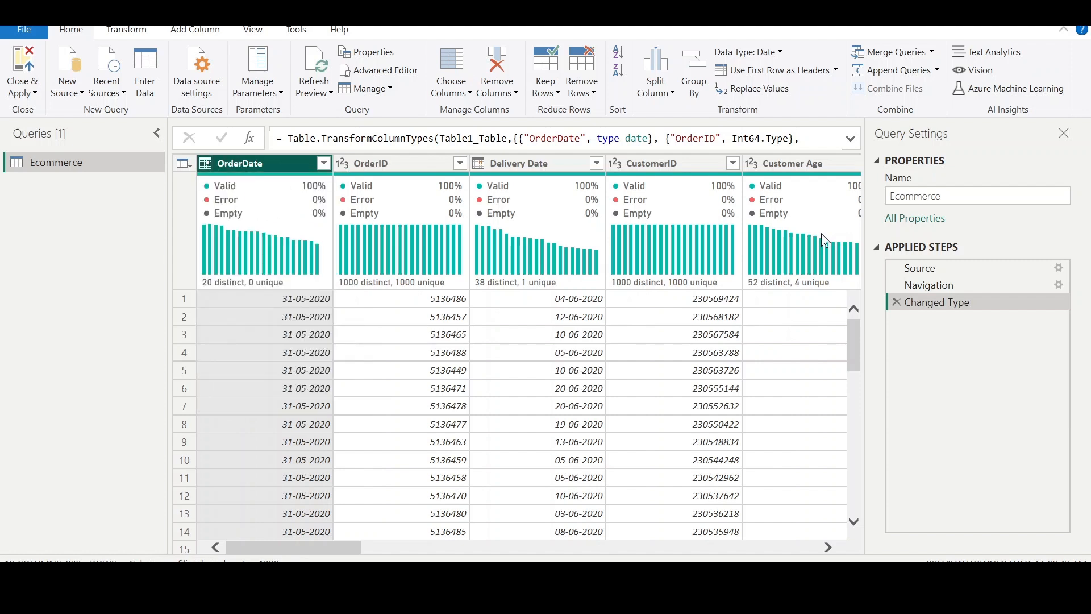
left_click(936, 283)
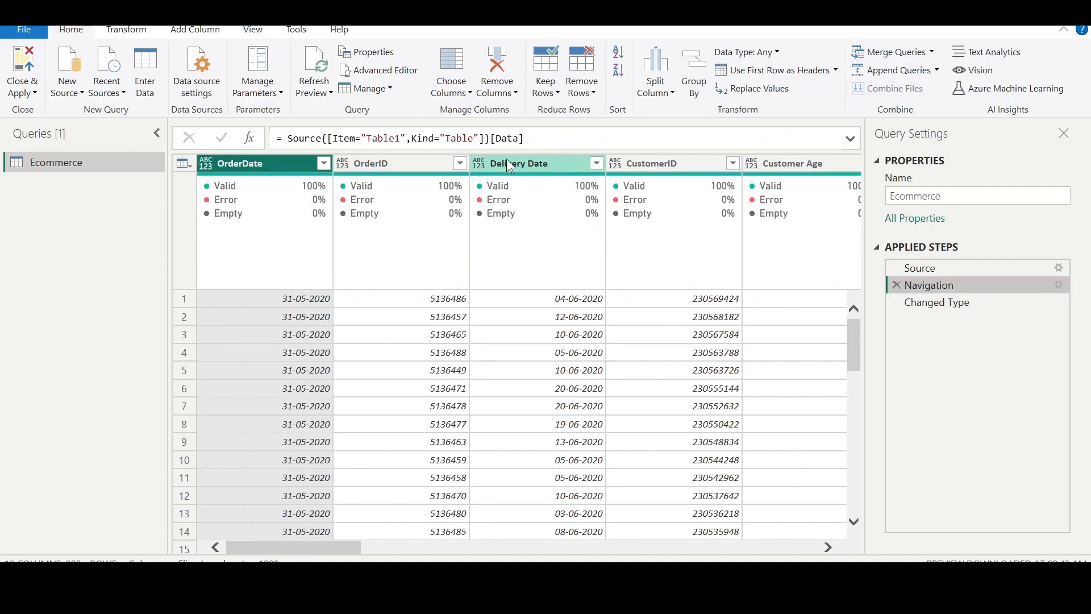
left_click(937, 304)
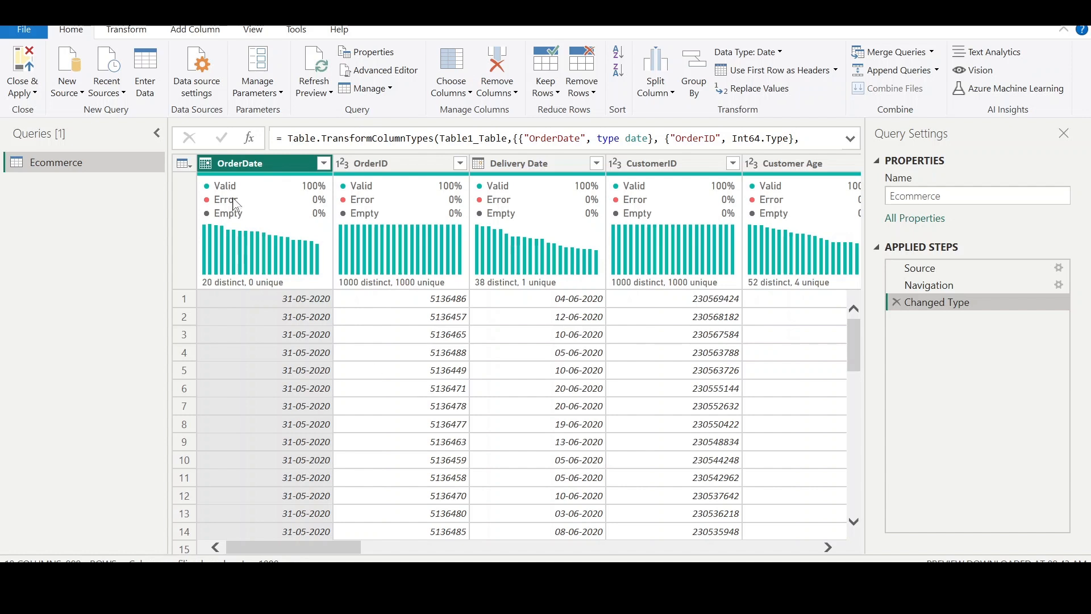
Step: Check the data type and quality of each column from OrderDate through Rating in the Changed Type step
mouse_move(233, 190)
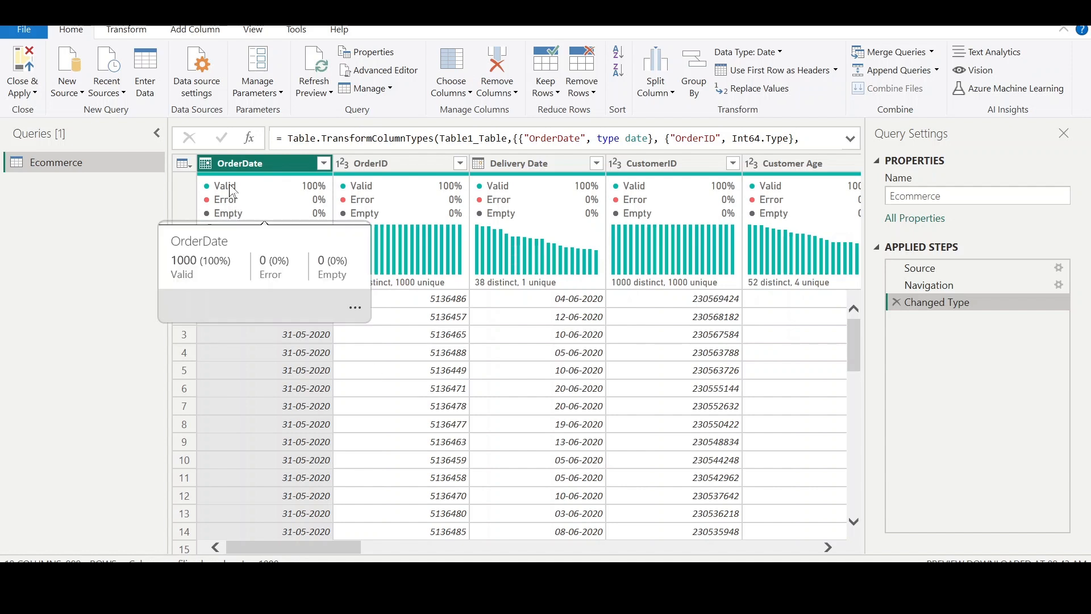
left_click(378, 162)
left_click(534, 165)
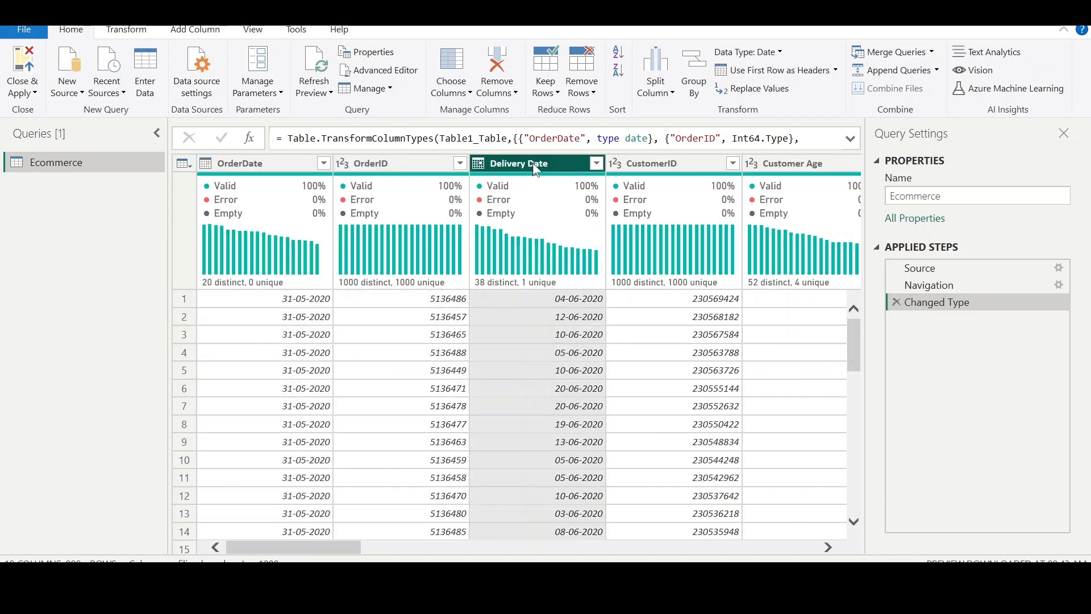
left_click(662, 162)
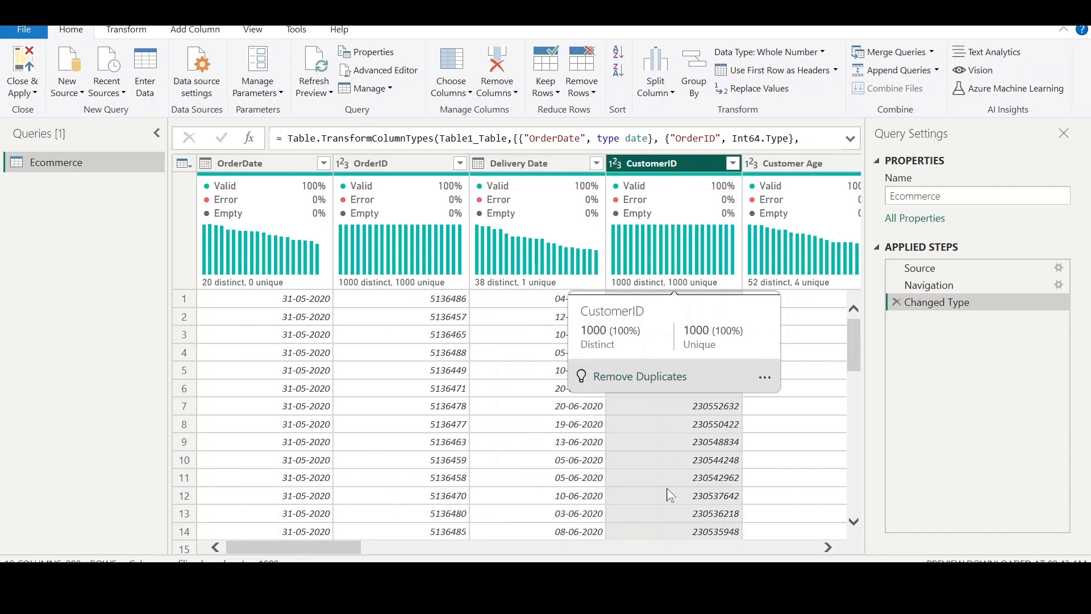
scroll(665, 490, "right", 4)
left_click(533, 162)
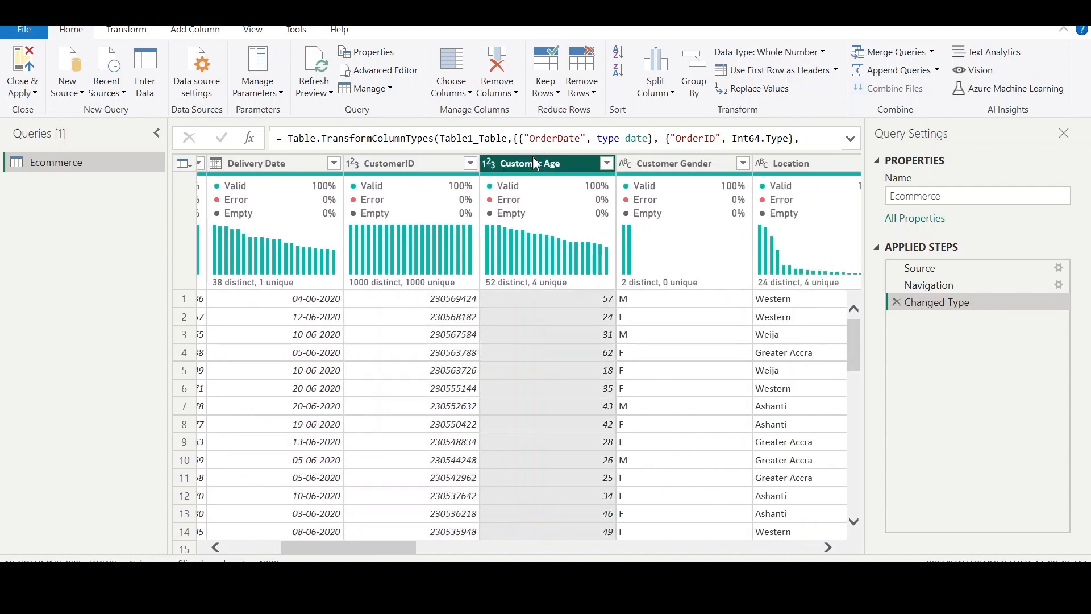
left_click(663, 163)
scroll(675, 203, "right", 5)
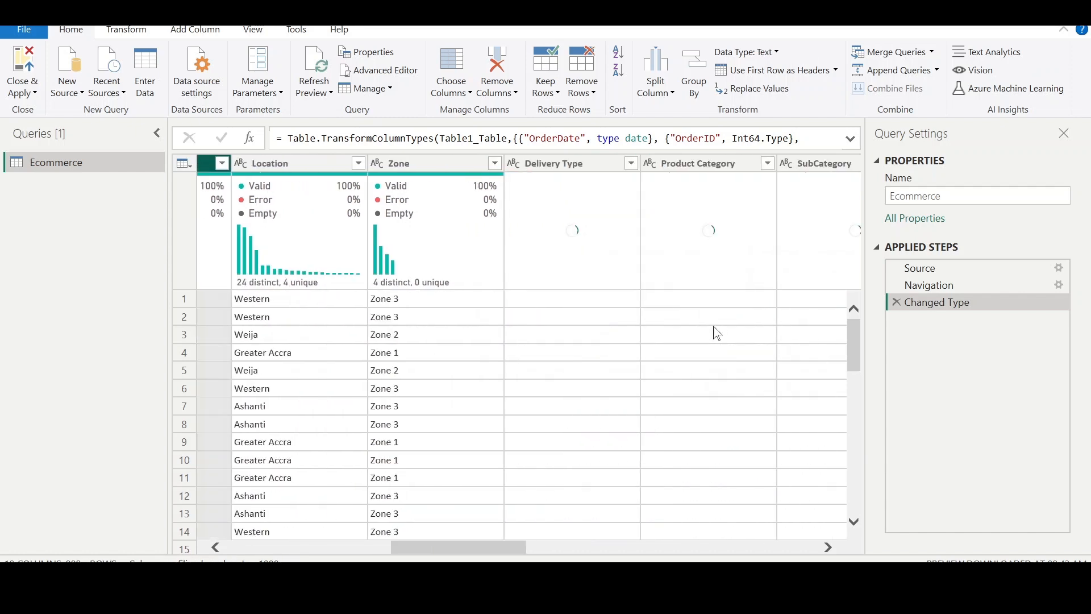
scroll(760, 317, "right", 3)
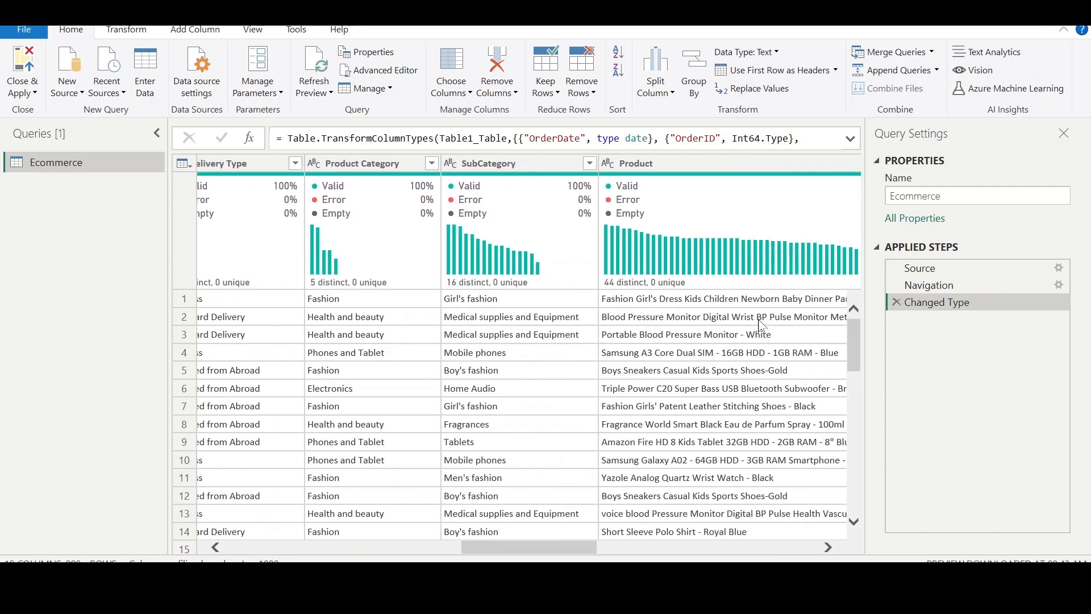
scroll(701, 312, "right", 4)
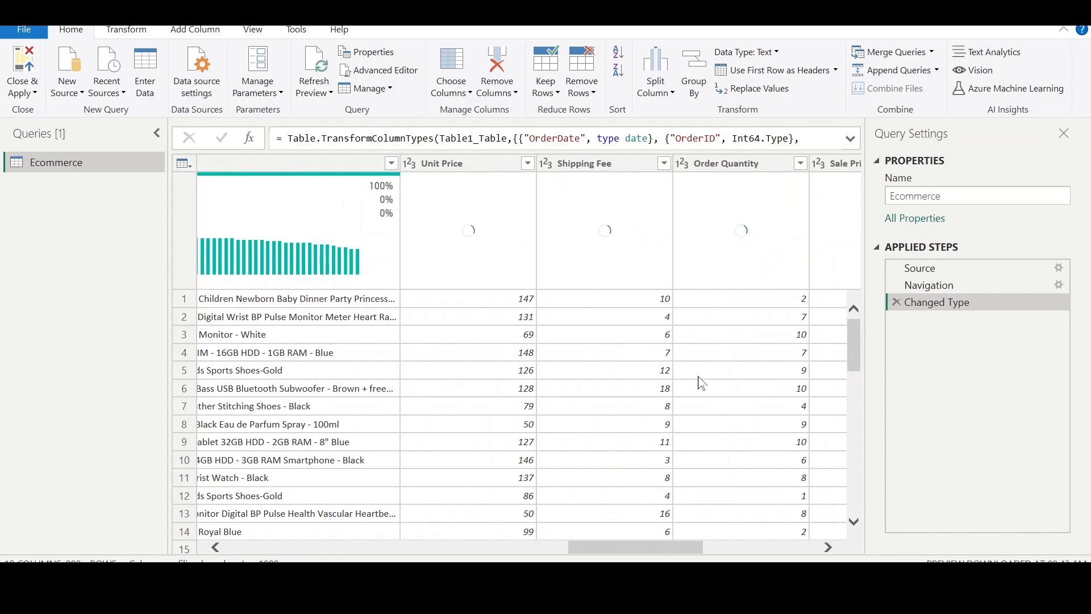
left_click(461, 161)
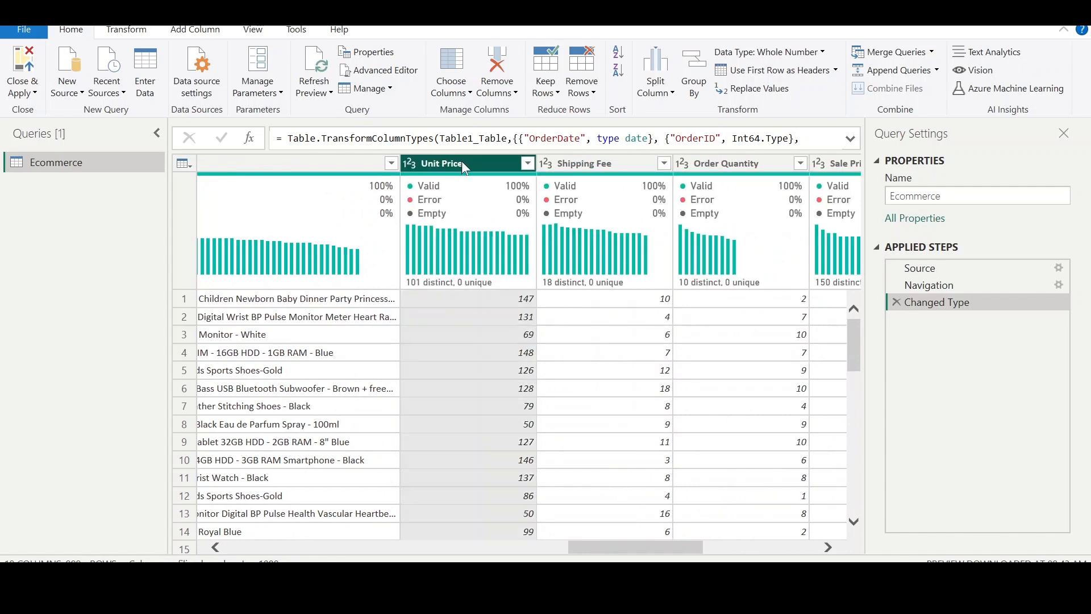
left_click(599, 160)
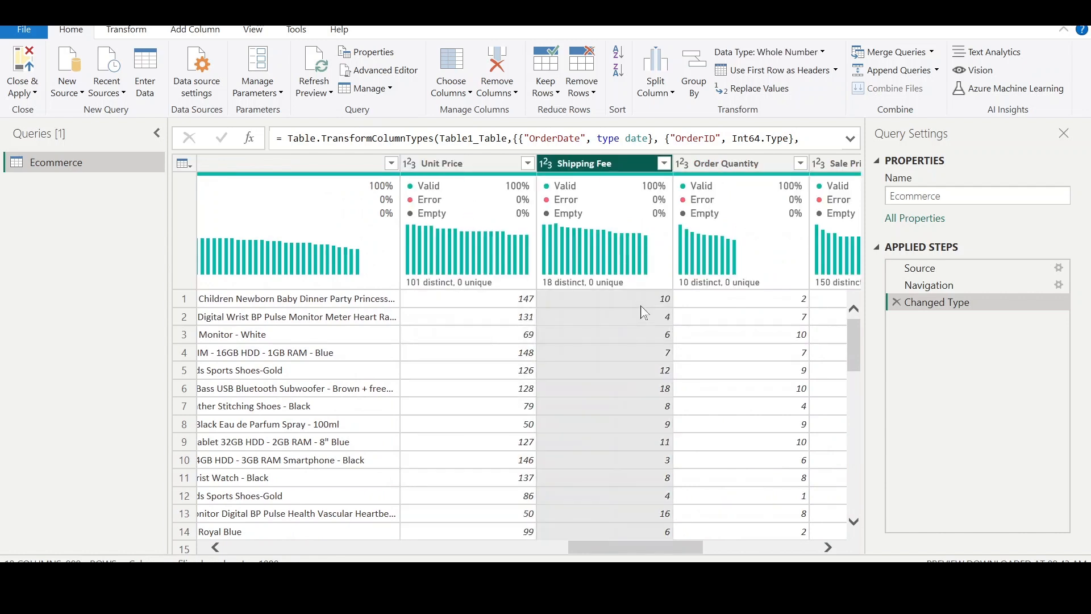
scroll(645, 312, "right", 3)
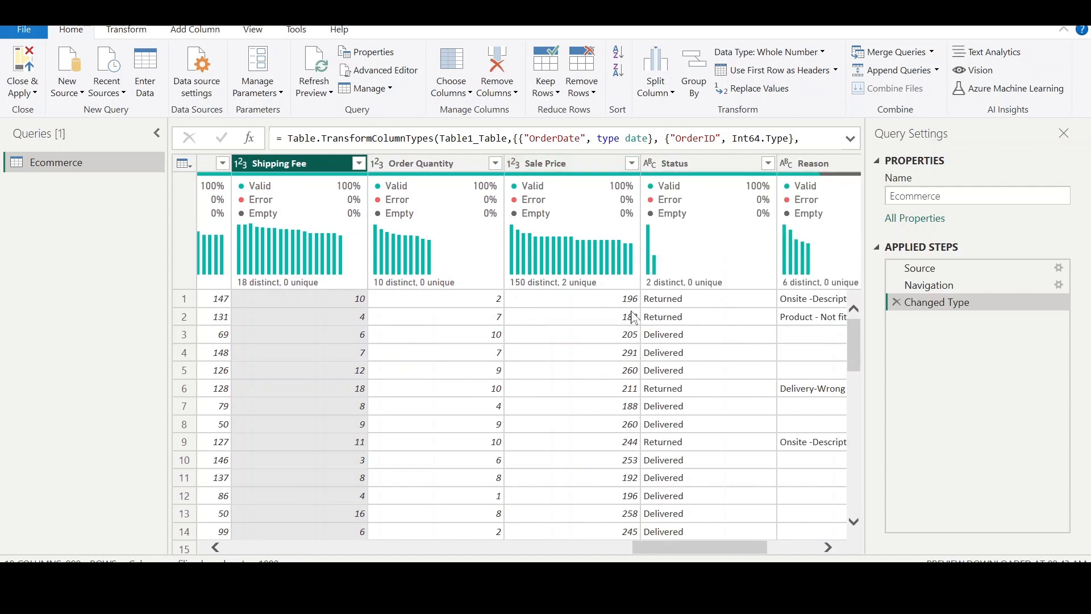
scroll(645, 341, "right", 3)
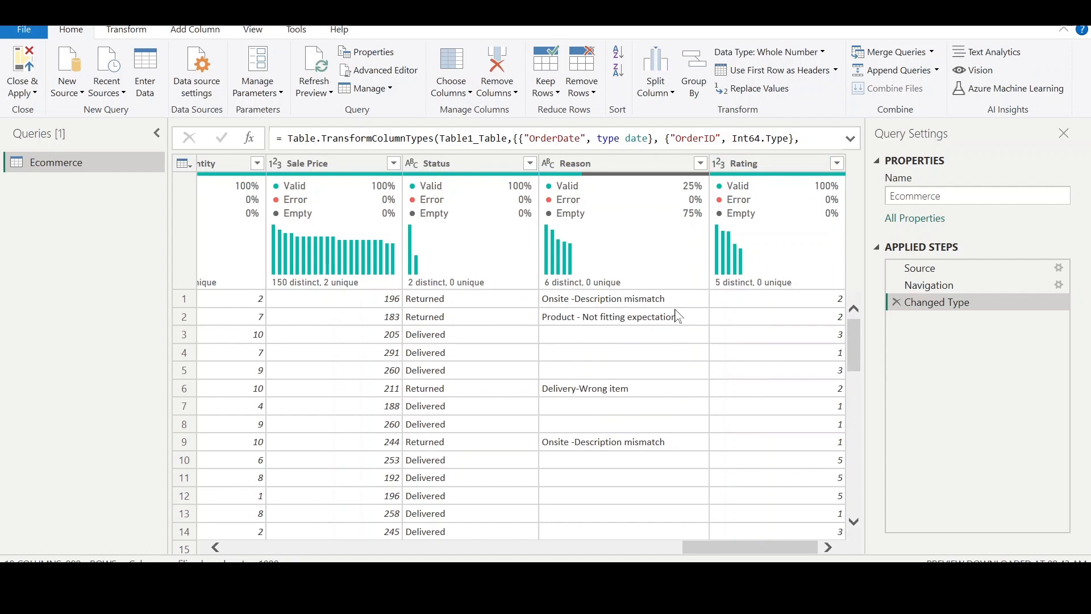
Step: Highlight OrderDate through Delivery Date, and CustomerID through Location, to review the order and customer column groups of the Ecommerce query
scroll(677, 316, "left", 8)
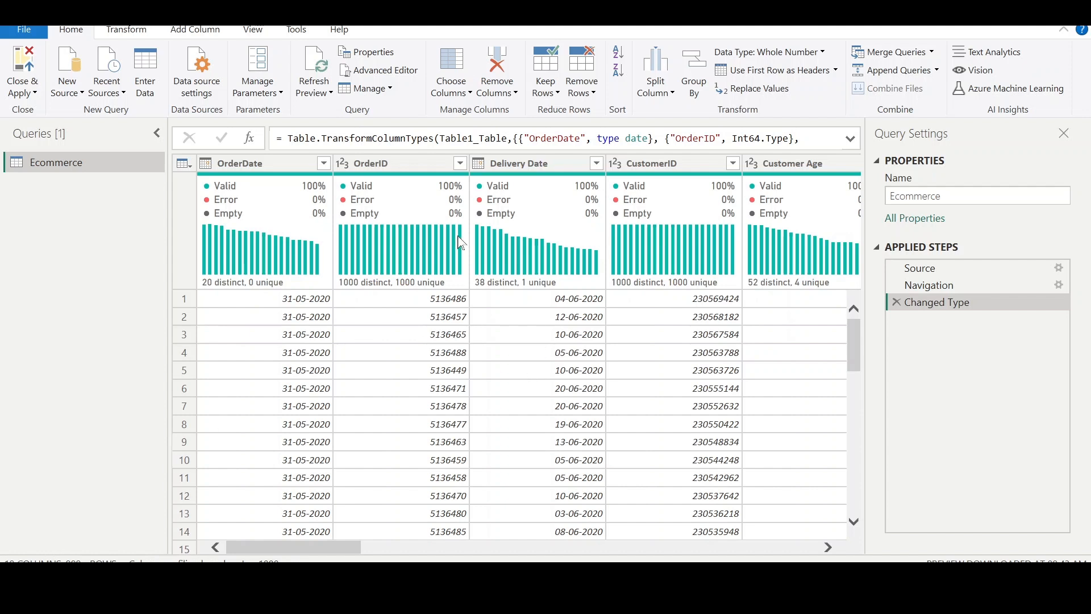
left_click(264, 165)
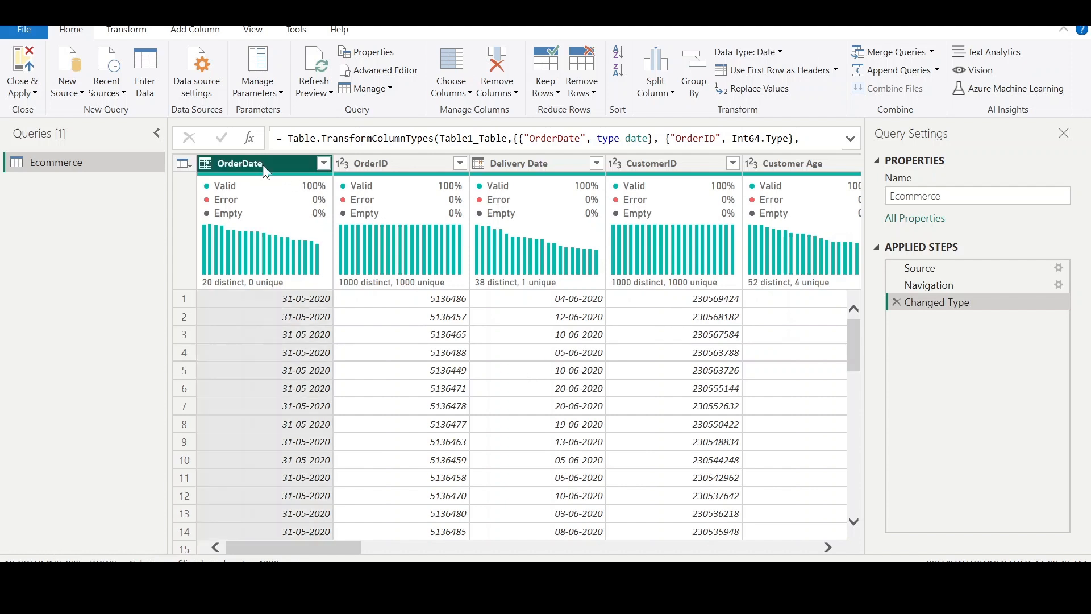
left_click(514, 159, "shift")
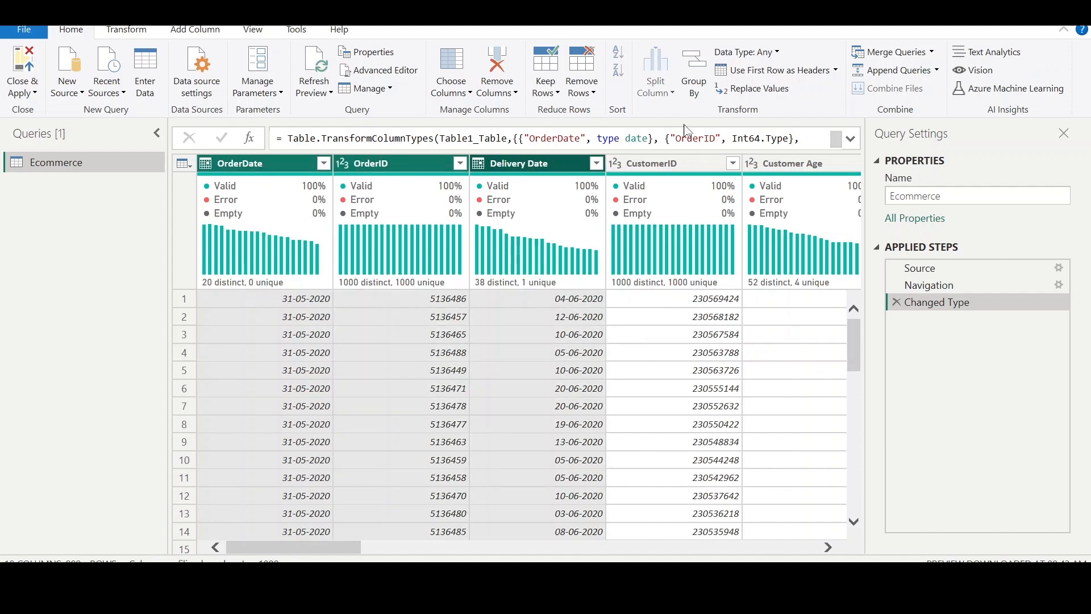
left_click(680, 172)
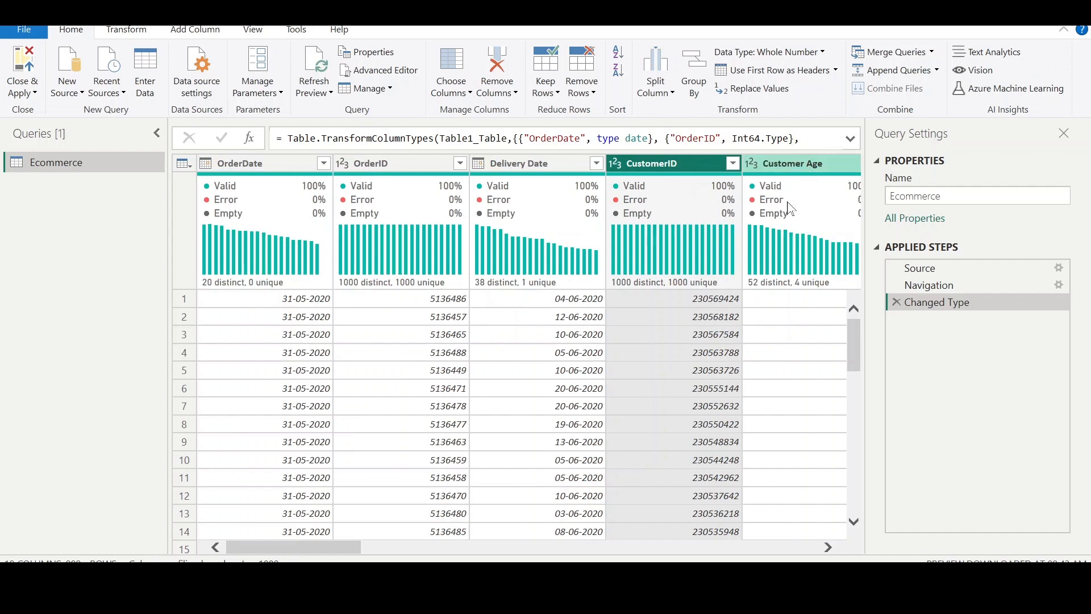
scroll(737, 307, "right", 3)
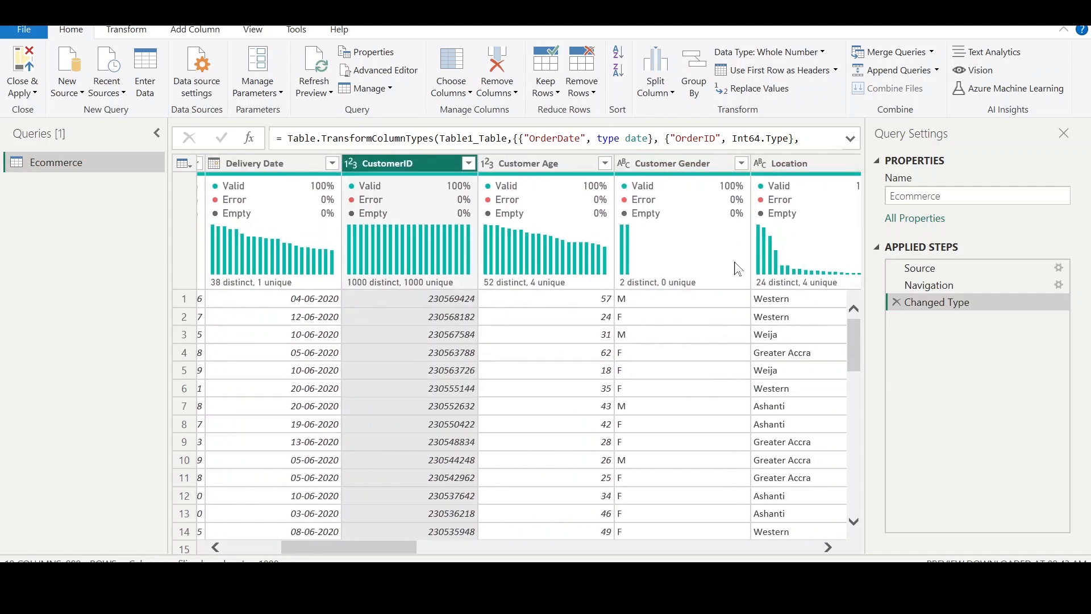
left_click(792, 163)
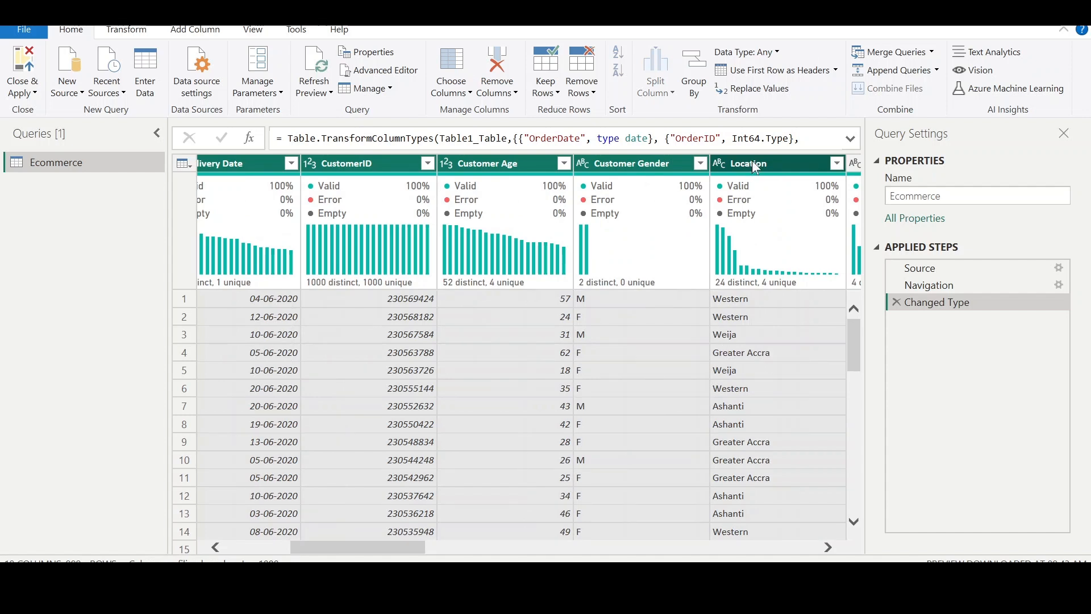
Step: Highlight Product Category, and Product through Order Quantity, to review the product and pricing column groups
scroll(733, 318, "right", 4)
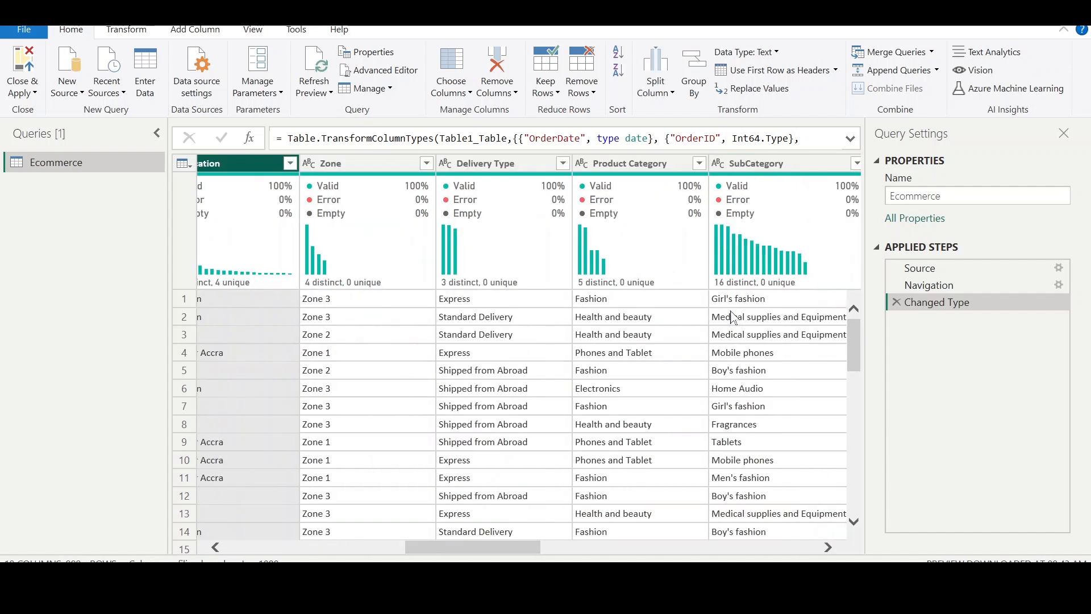
left_click(628, 163)
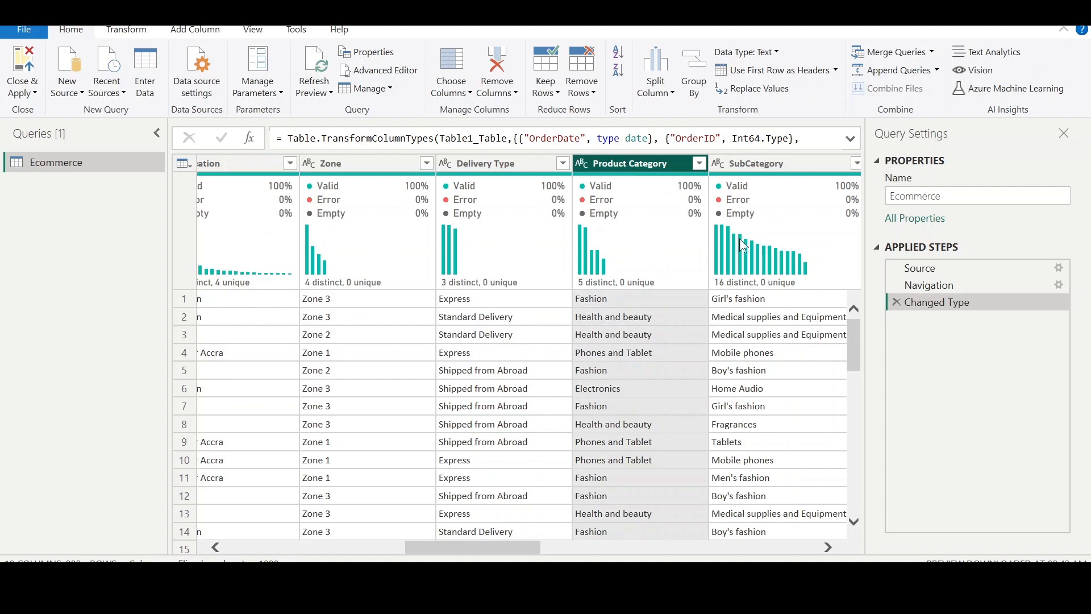
scroll(696, 399, "right", 3)
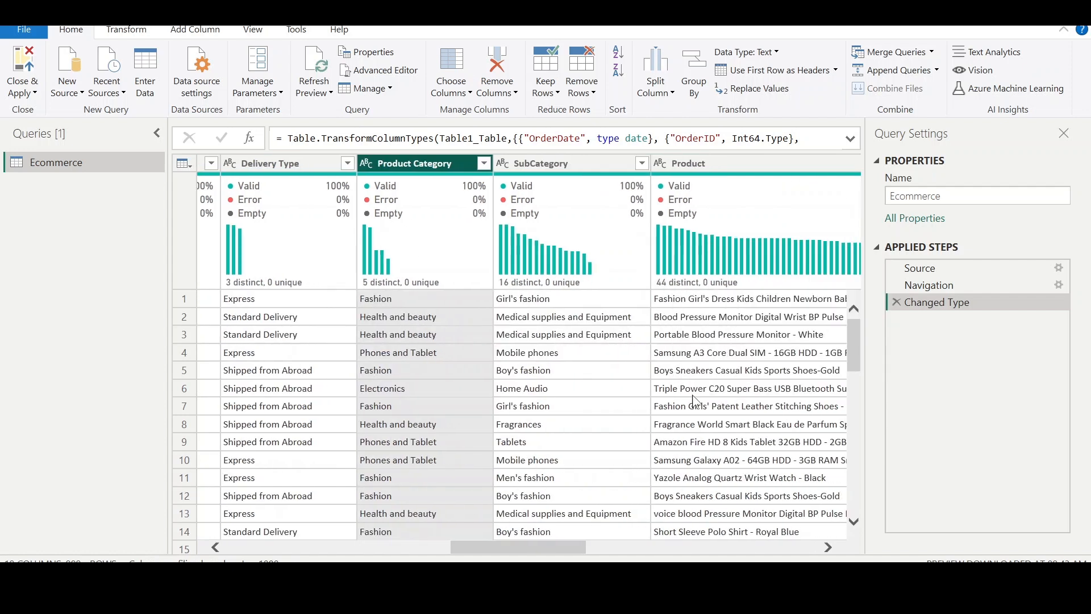
scroll(696, 400, "right", 3)
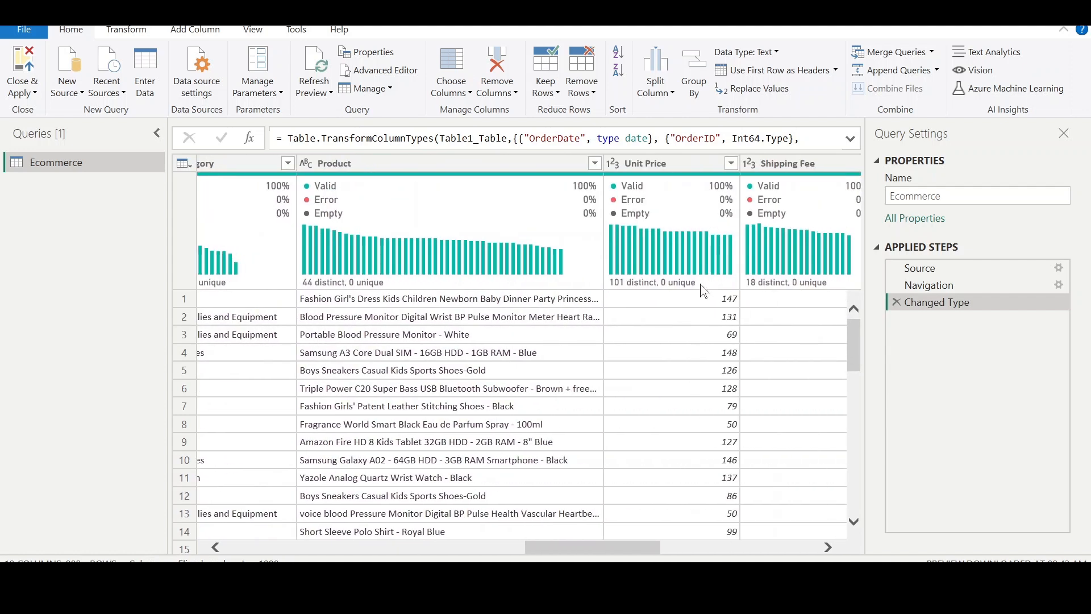
scroll(735, 355, "right", 2)
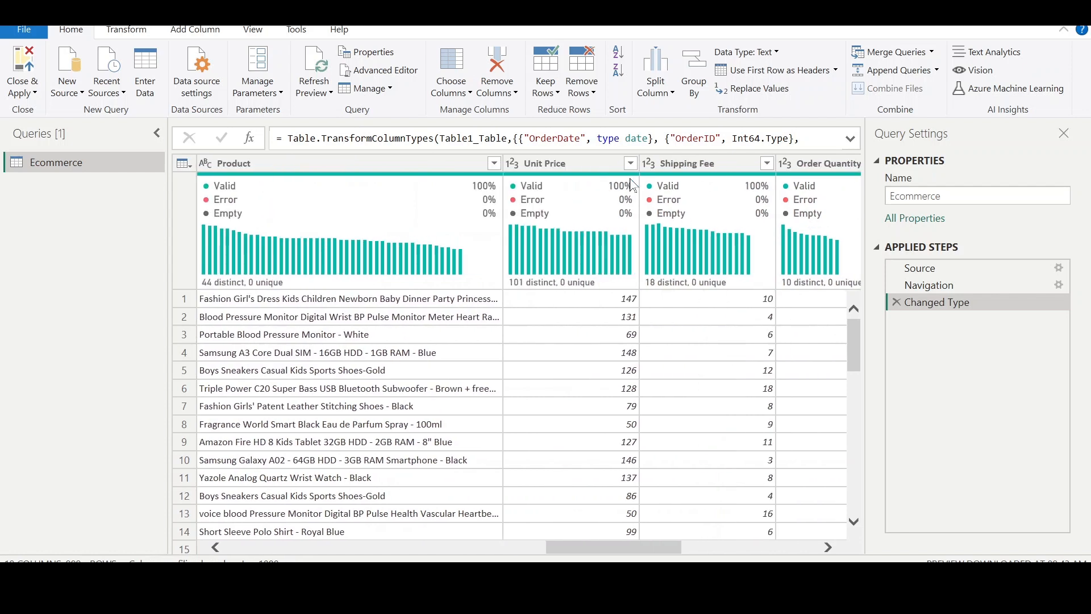
left_click(585, 164)
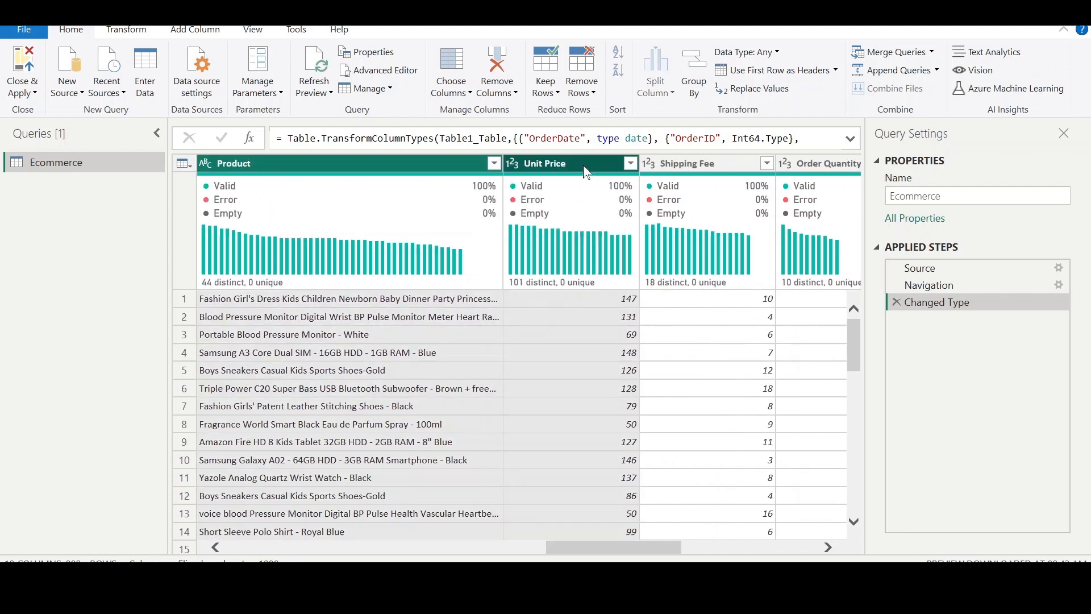
left_click(824, 163, "shift")
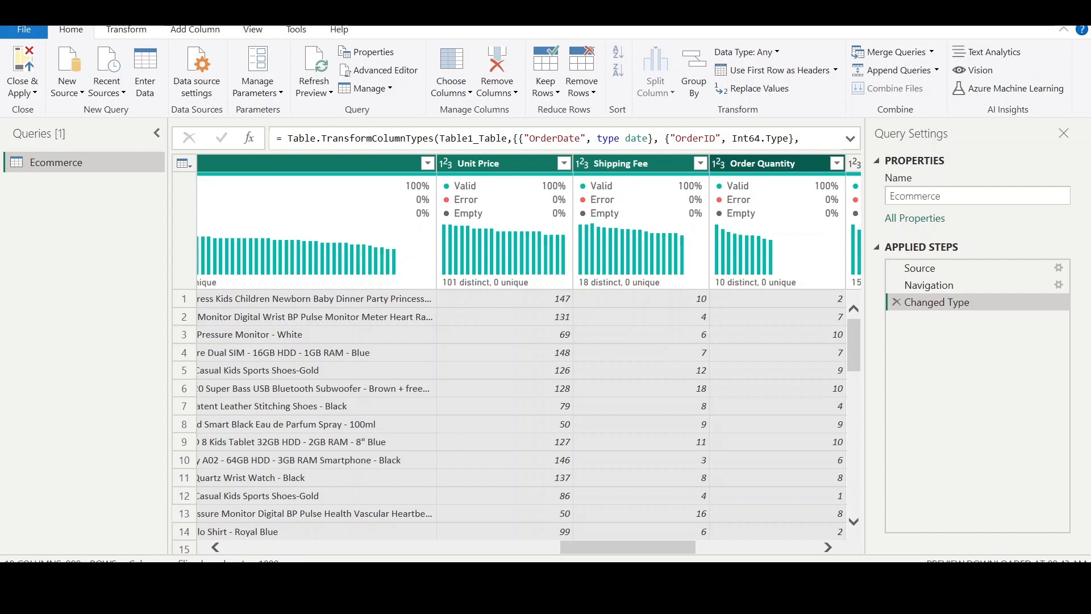
Step: Look over the column profiles from OrderDate to Rating once more and return to OrderDate
scroll(441, 419, "left", 10)
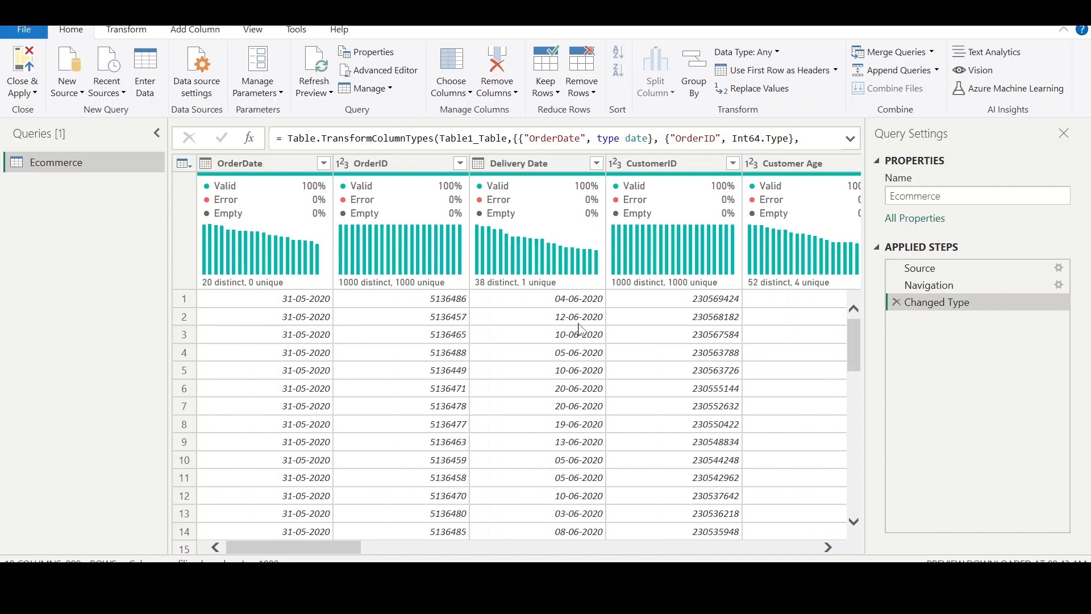
scroll(578, 327, "right", 15)
scroll(578, 327, "right", 3)
mouse_move(611, 205)
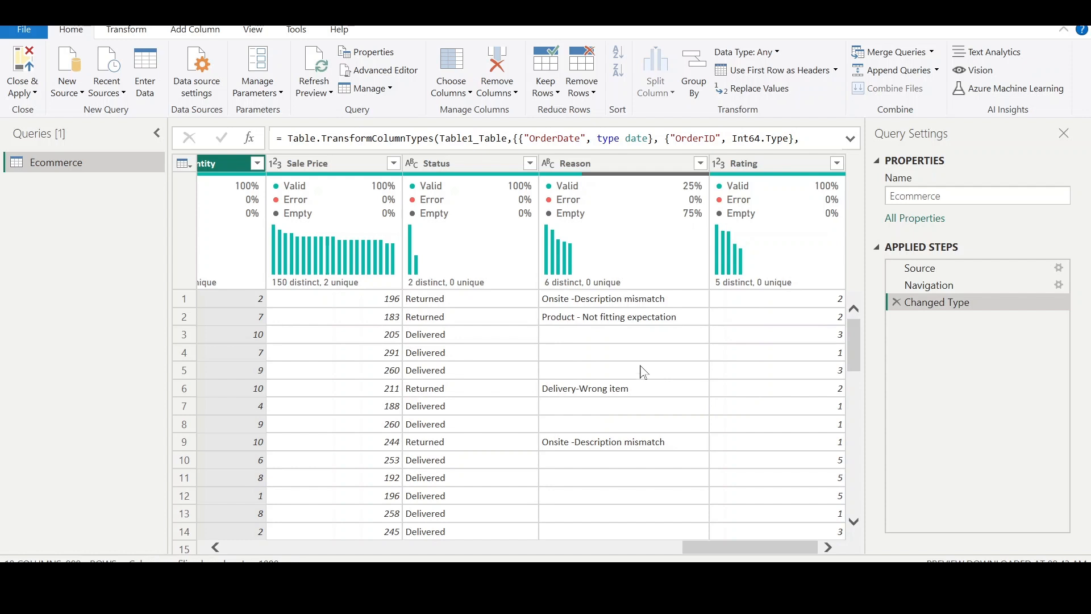
scroll(483, 419, "left", 10)
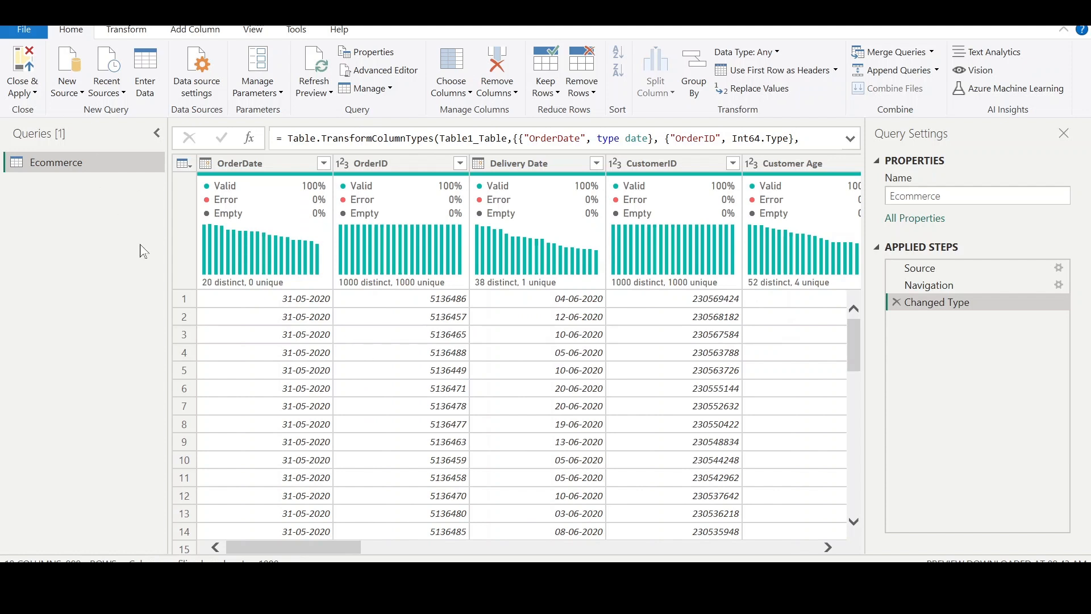
Step: Close Power Query Editor and apply its changes to load the Ecommerce table, ending in Report view
left_click(22, 59)
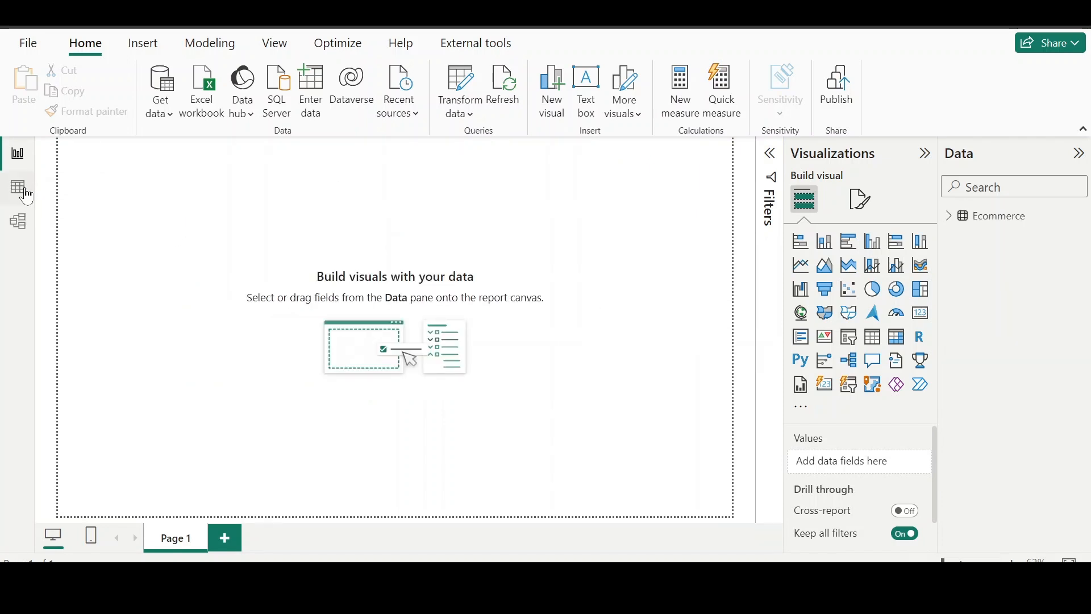
left_click(25, 193)
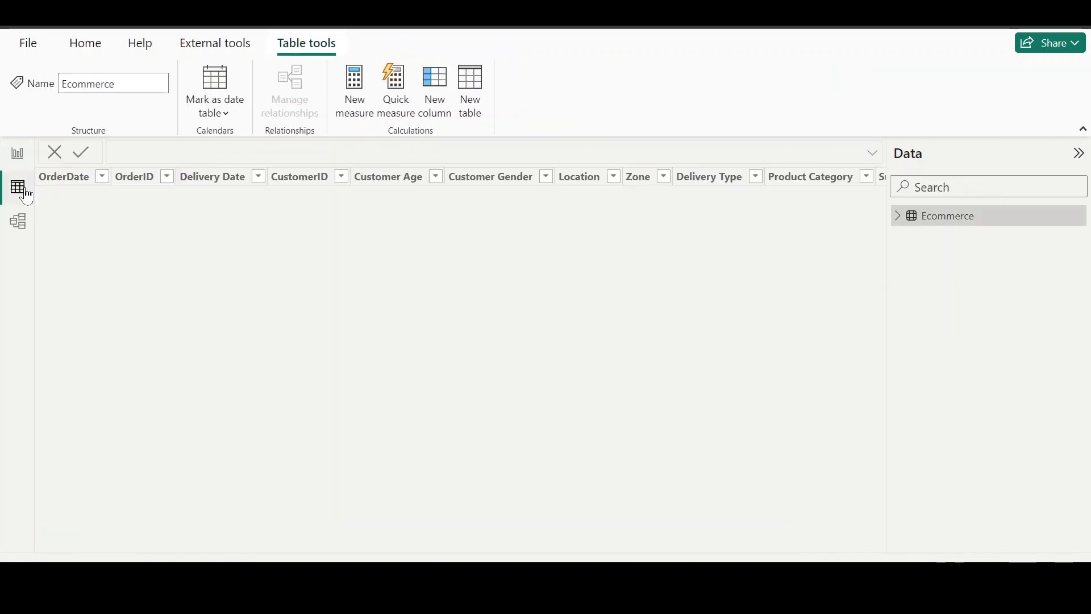
left_click(17, 153)
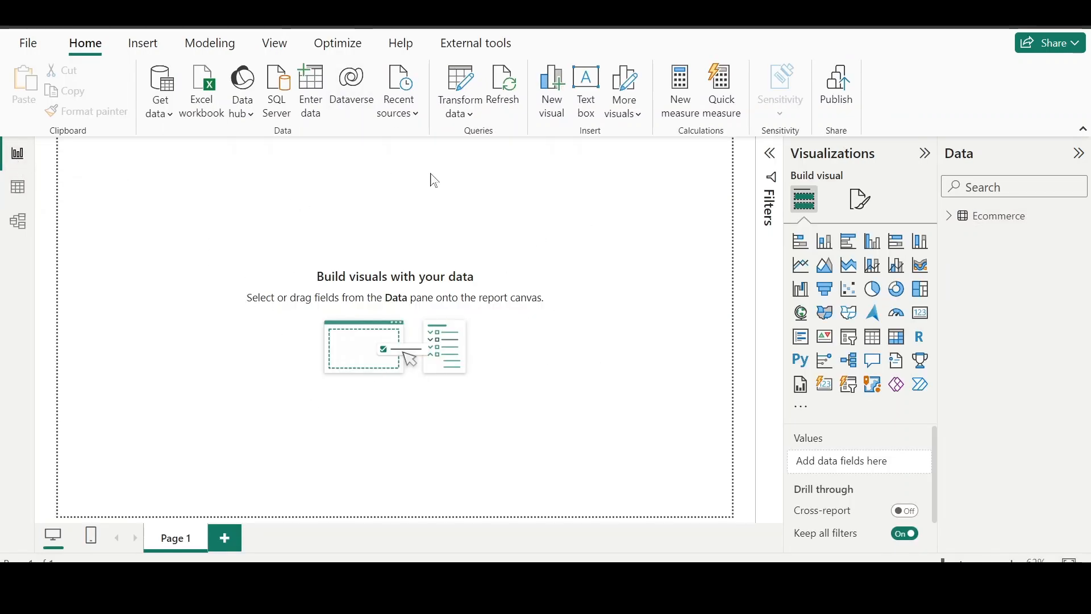
Step: Inspect the loaded Ecommerce rows in Table view and its table card in Model view, and return to Report view
left_click(18, 190)
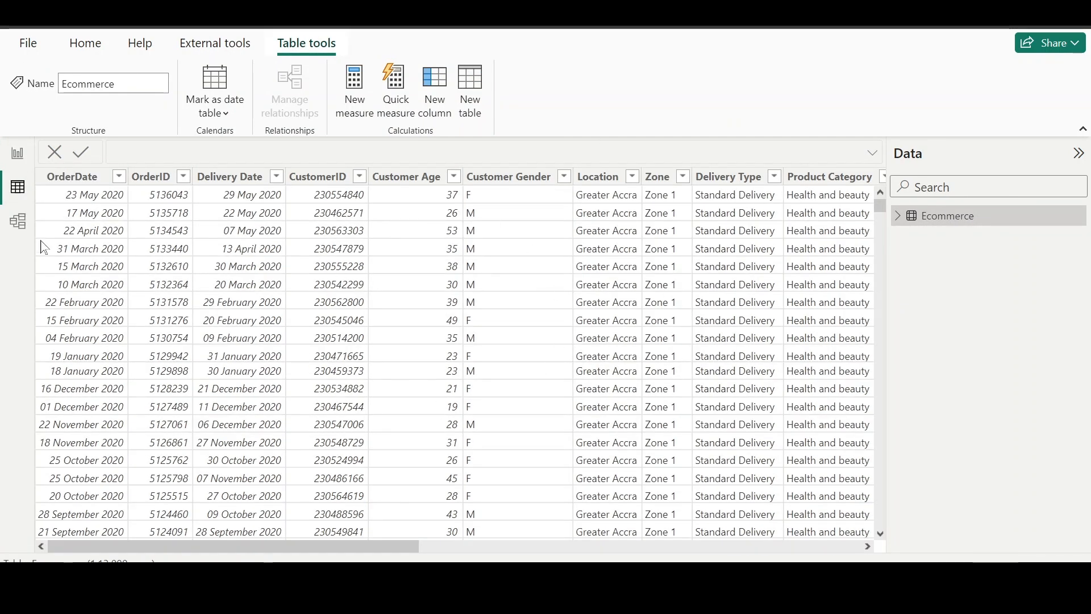
left_click(18, 223)
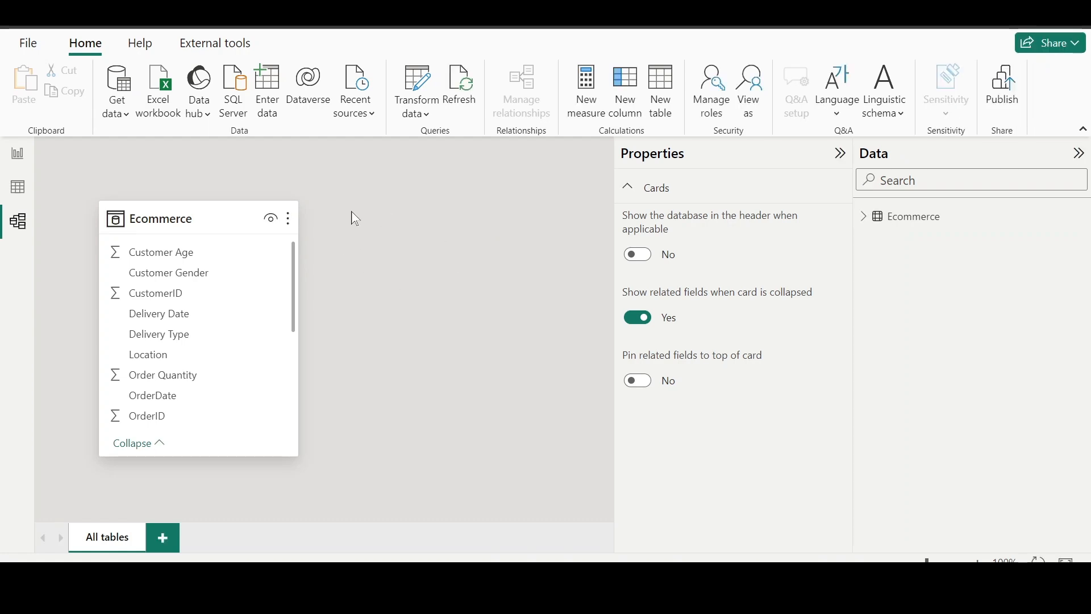
left_click(17, 190)
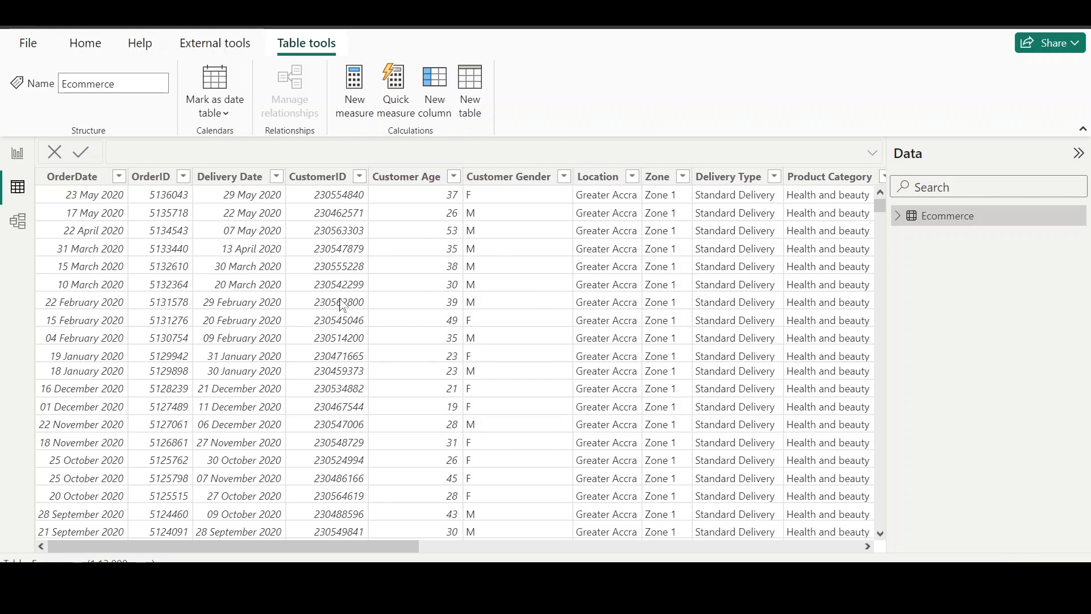
scroll(625, 335, "right", 10)
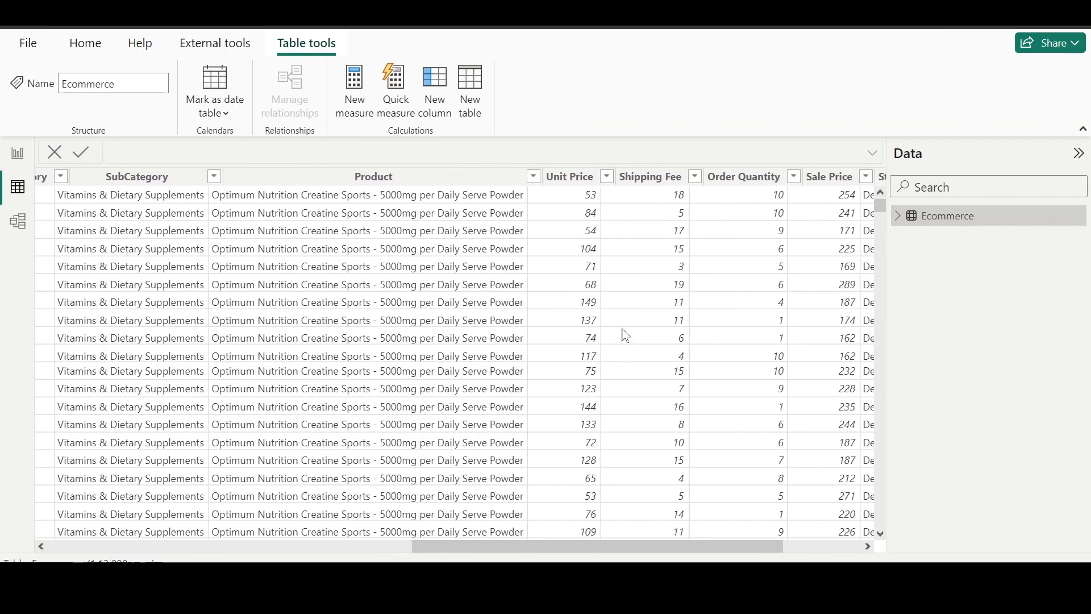
scroll(625, 335, "right", 2)
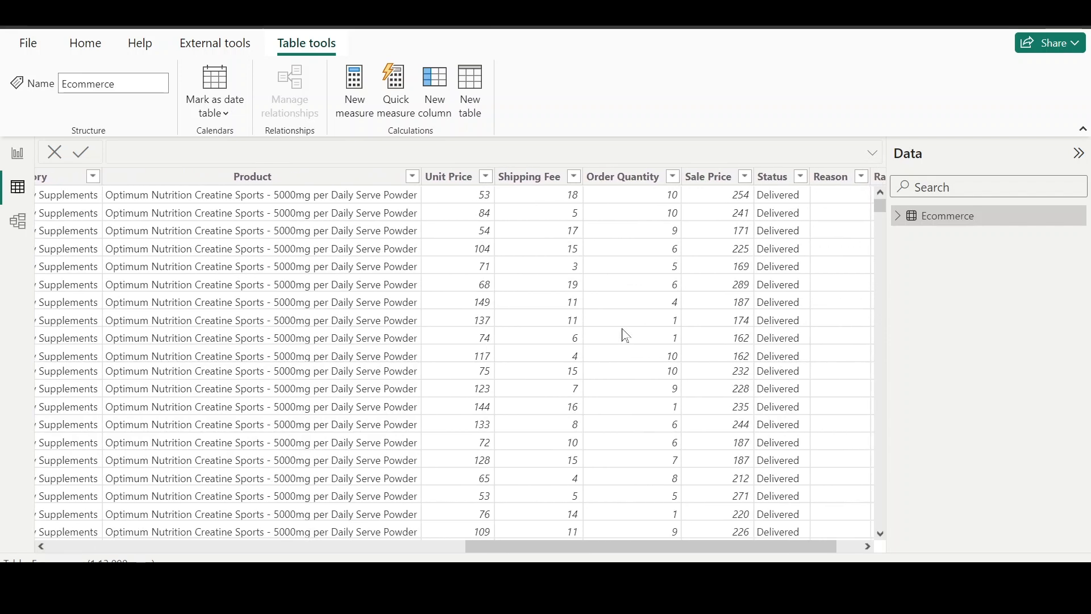
left_click(17, 155)
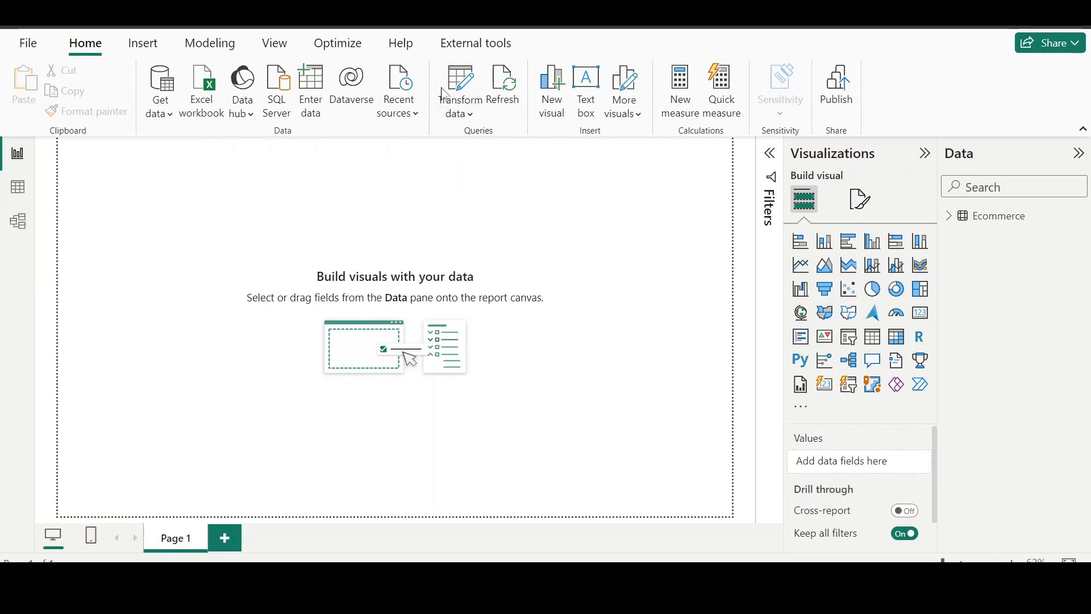
left_click(472, 100)
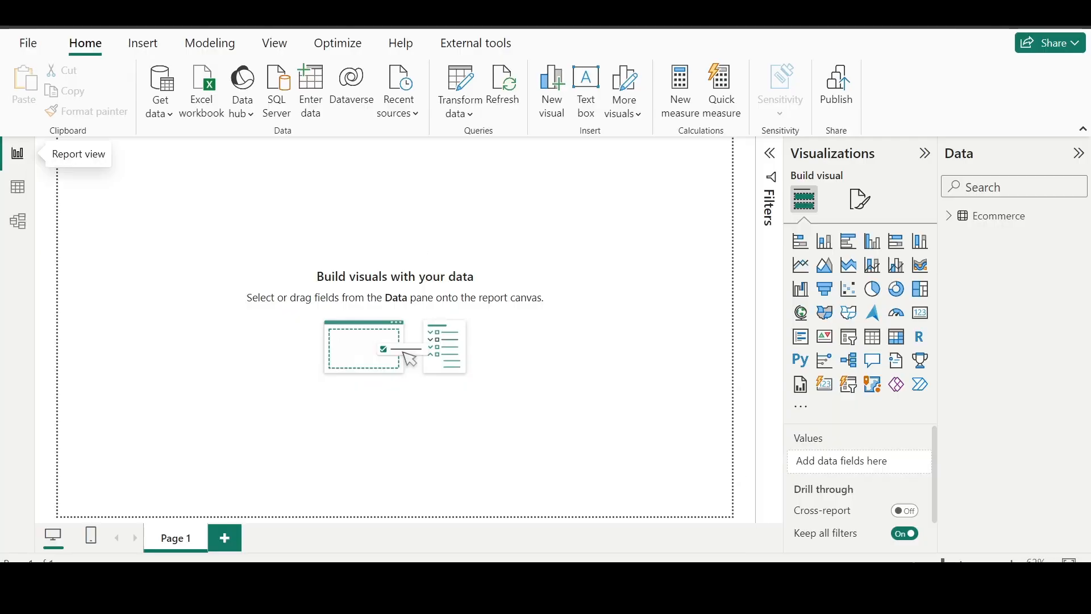
left_click(846, 527)
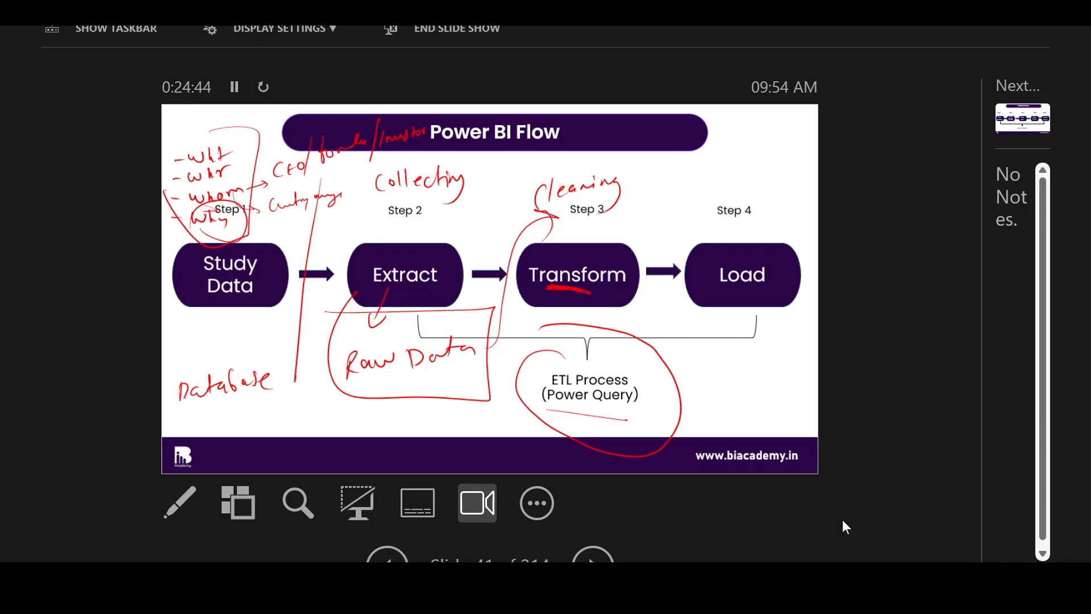
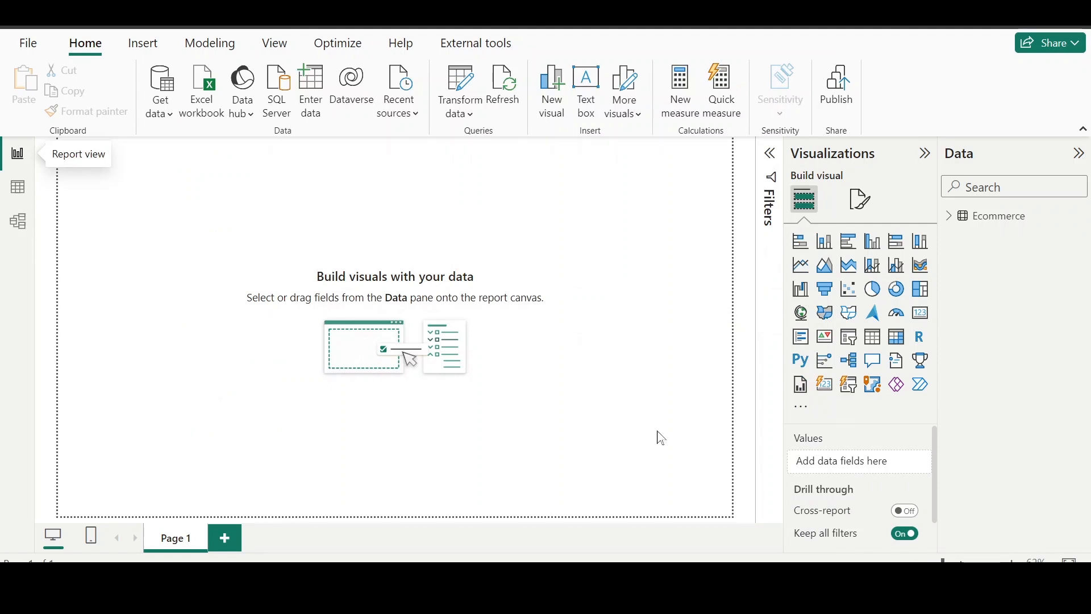
Step: Check the data type and format of the OrderDate and Delivery Date columns in the Ecommerce table
left_click(17, 187)
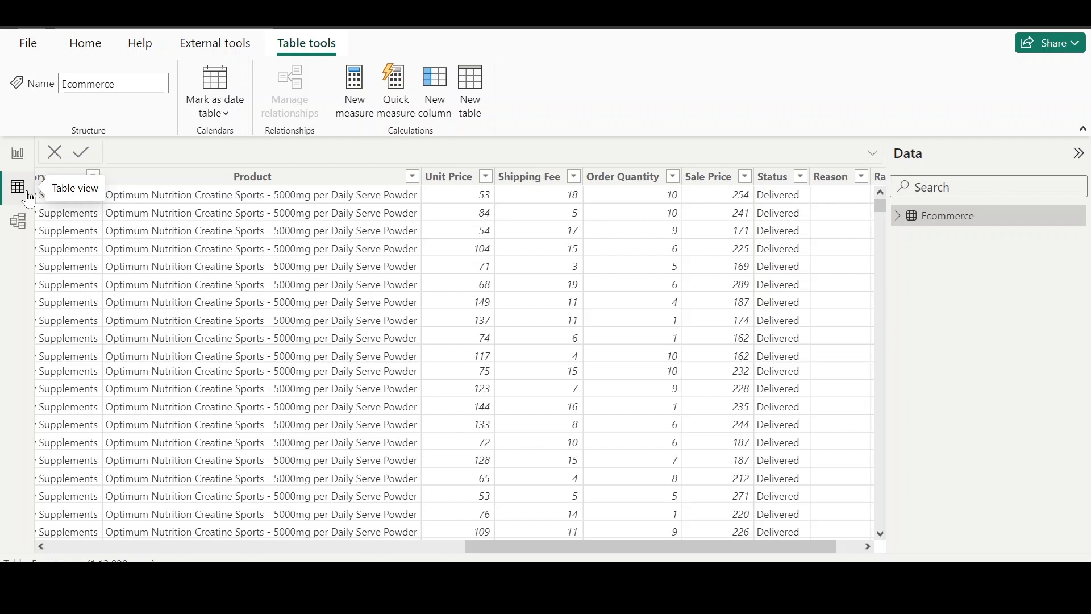
scroll(165, 279, "left", 10)
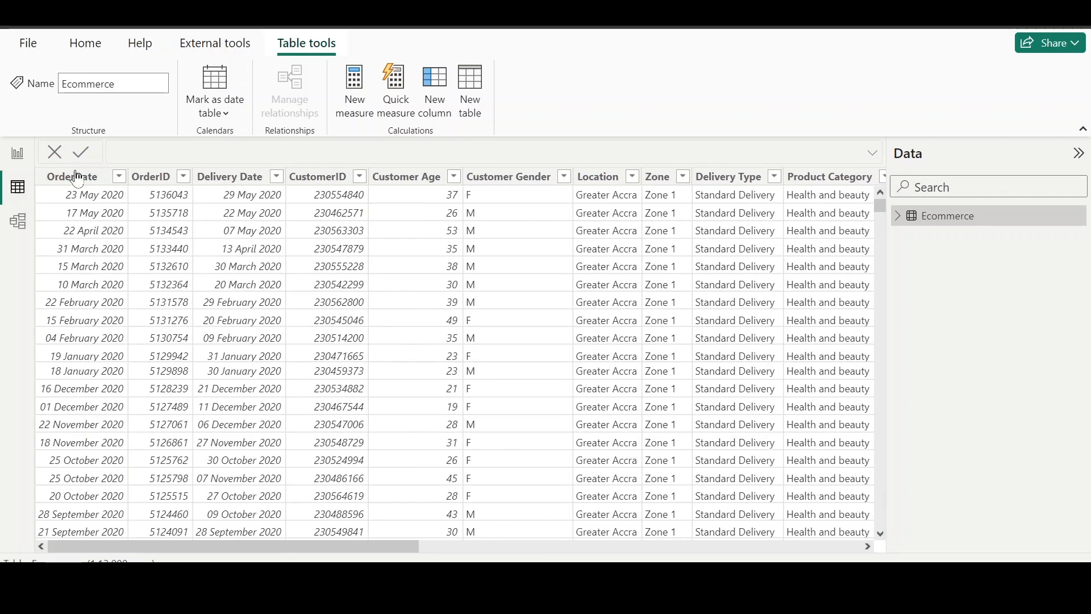
left_click(78, 178)
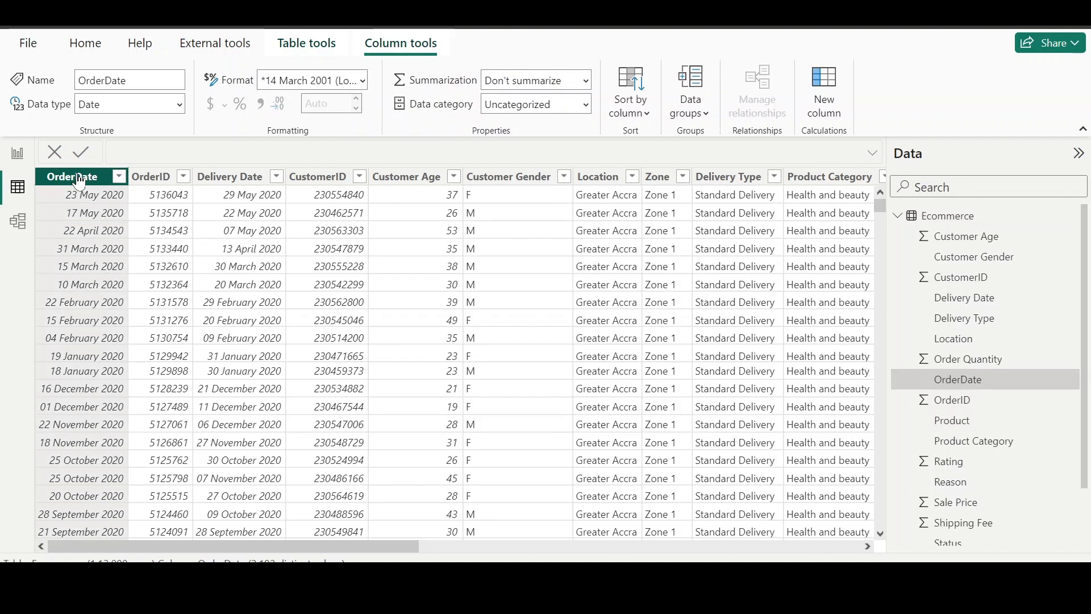
left_click(229, 178)
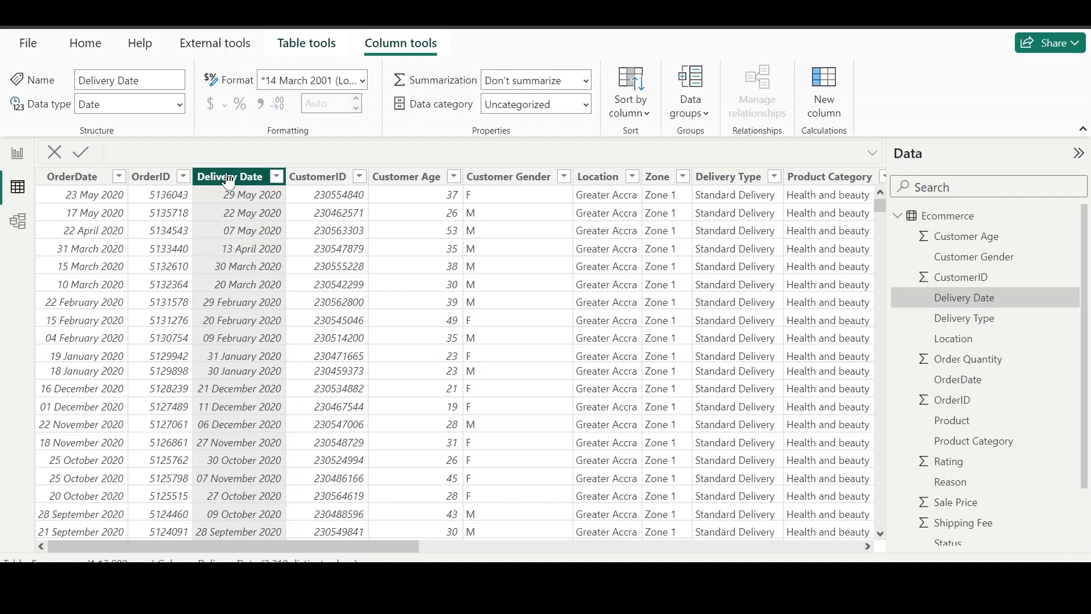
Step: Create a calculated table with the formula Calendar = CALENDARAUTO()
left_click(898, 215)
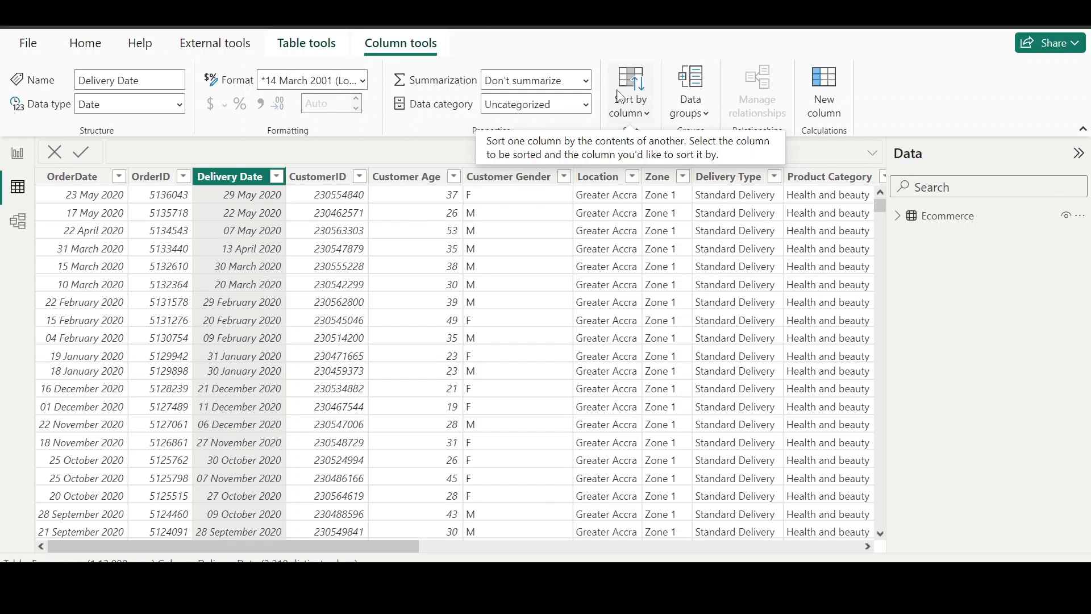
left_click(289, 44)
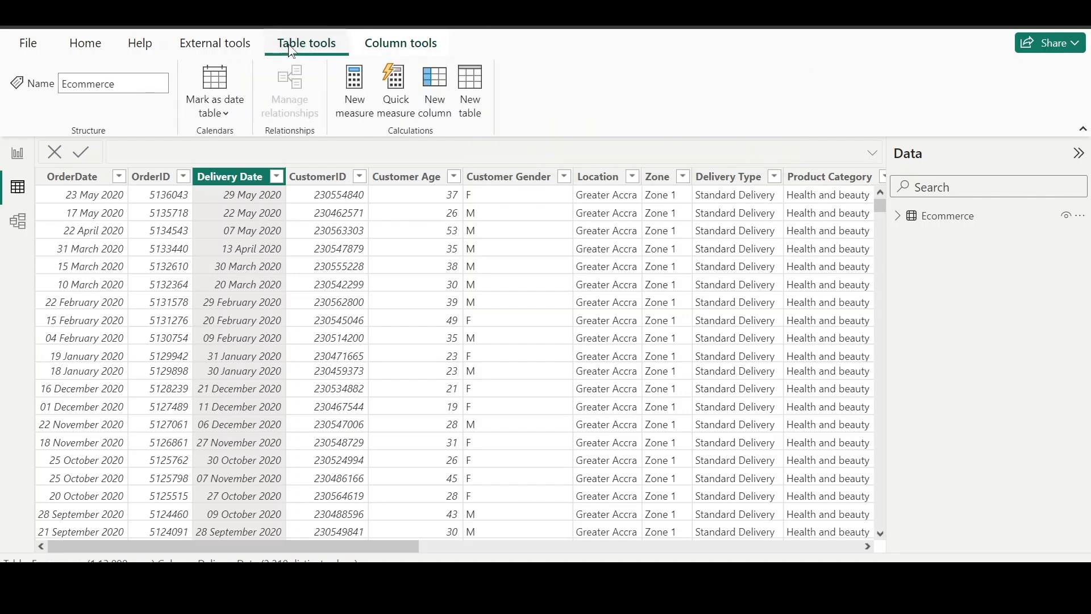
left_click(476, 86)
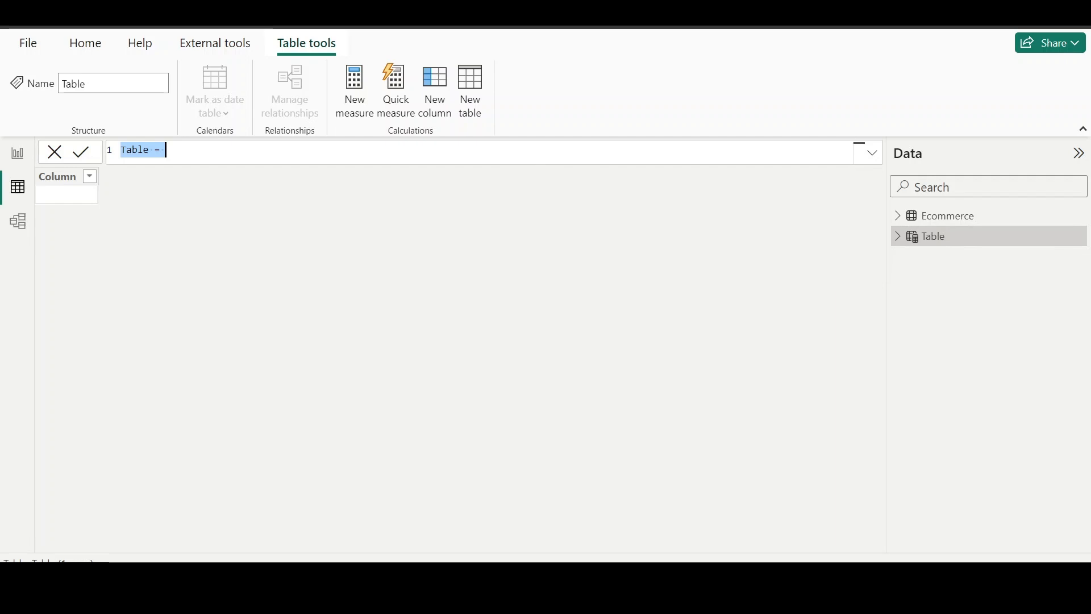
scroll(345, 152, "up", 8)
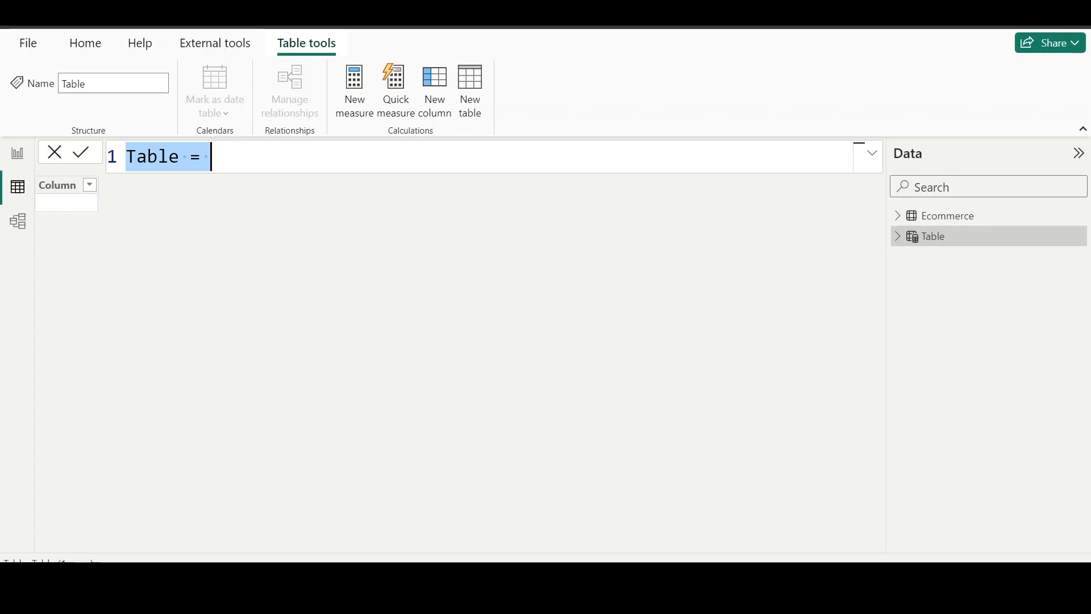
key("BackSpace")
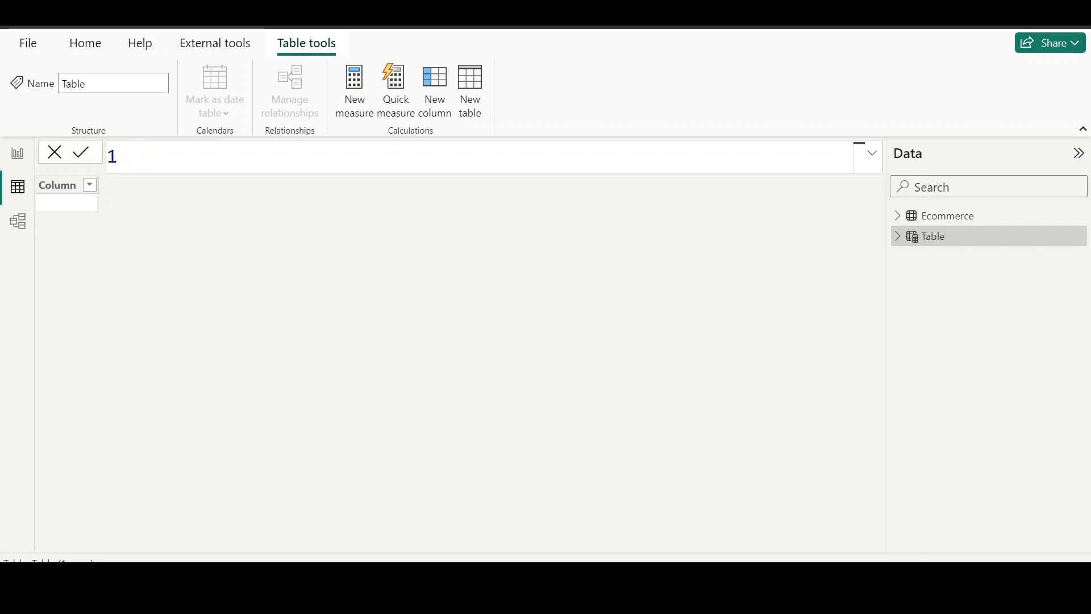
type("Calendar =")
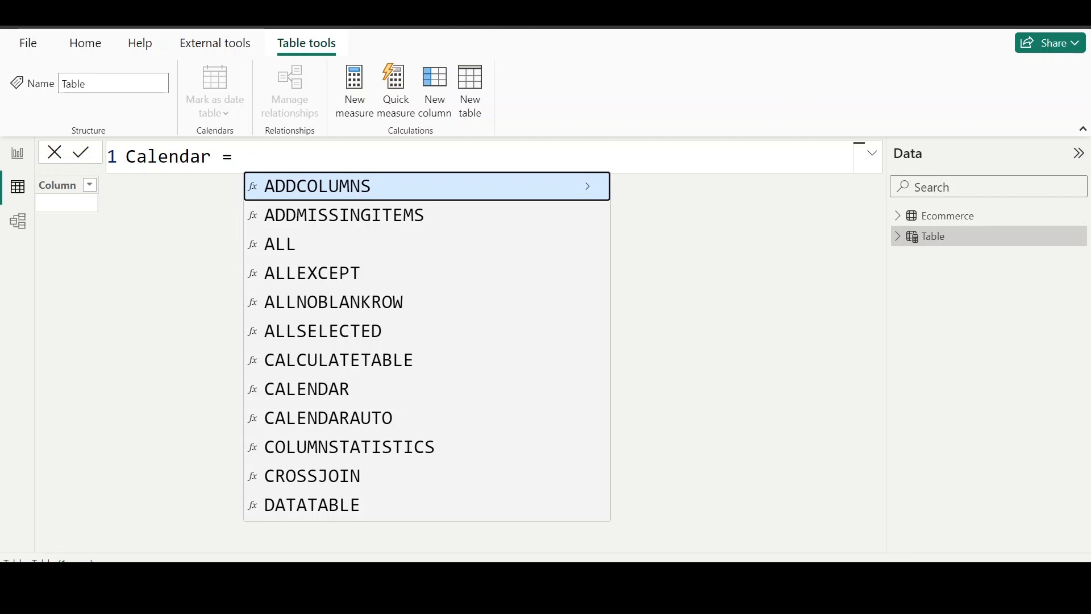
type("calen")
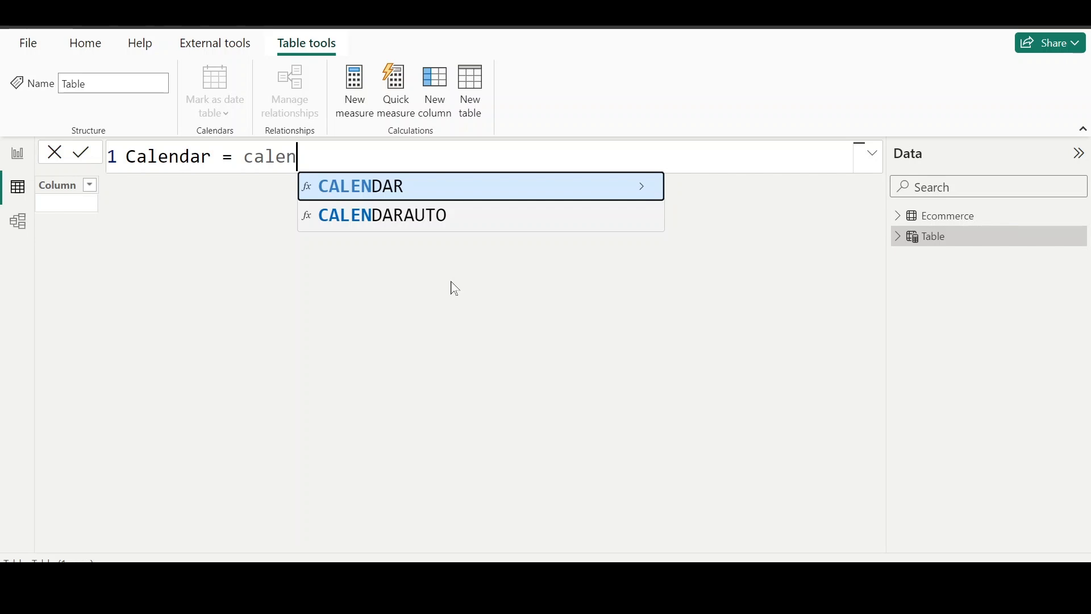
key("Down")
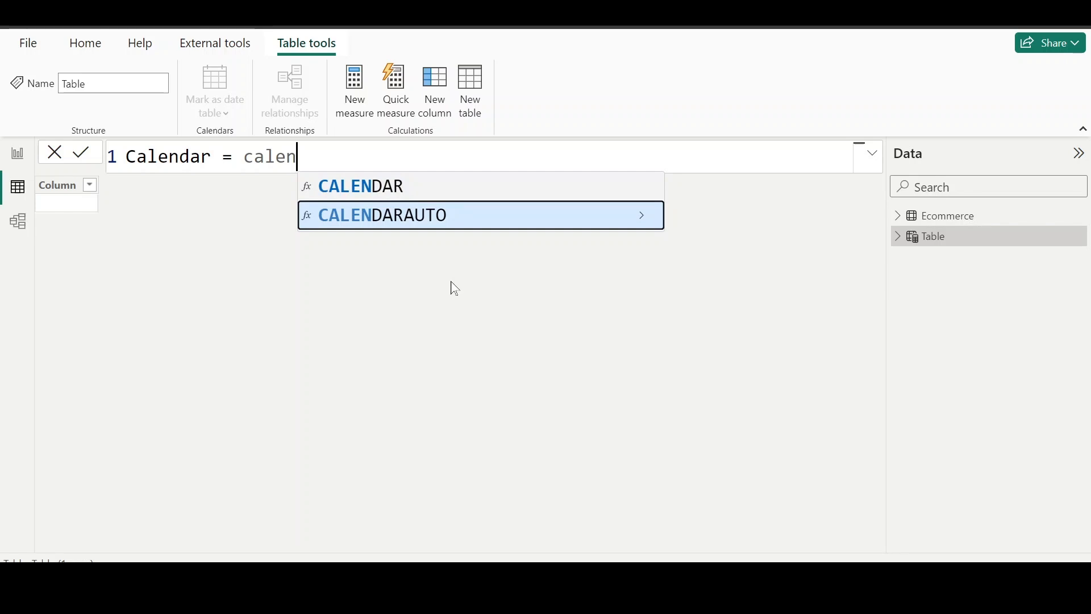
left_click(429, 226)
type(")")
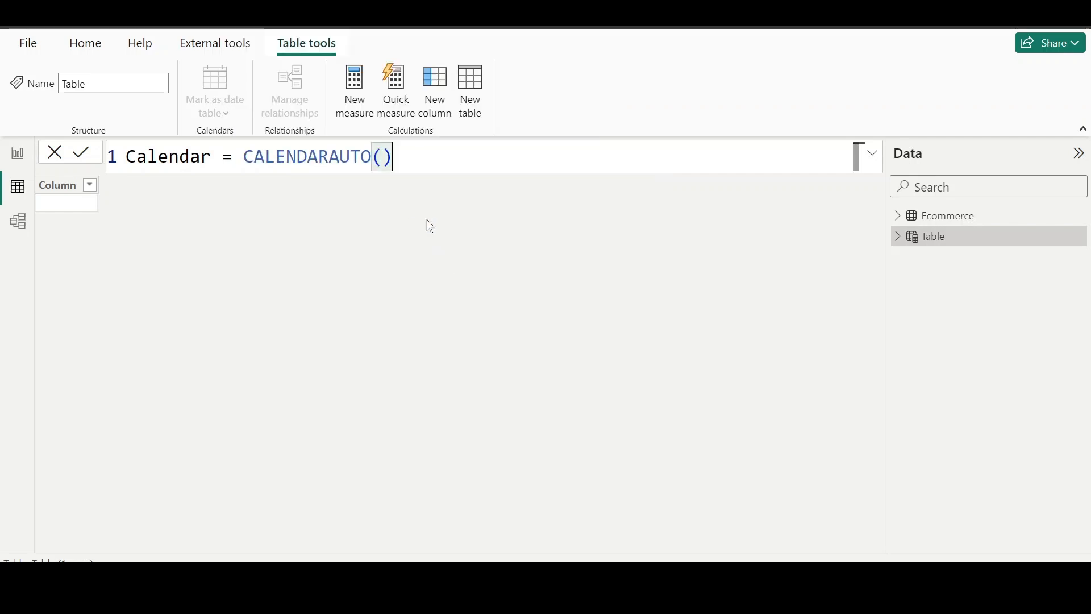
key("Return")
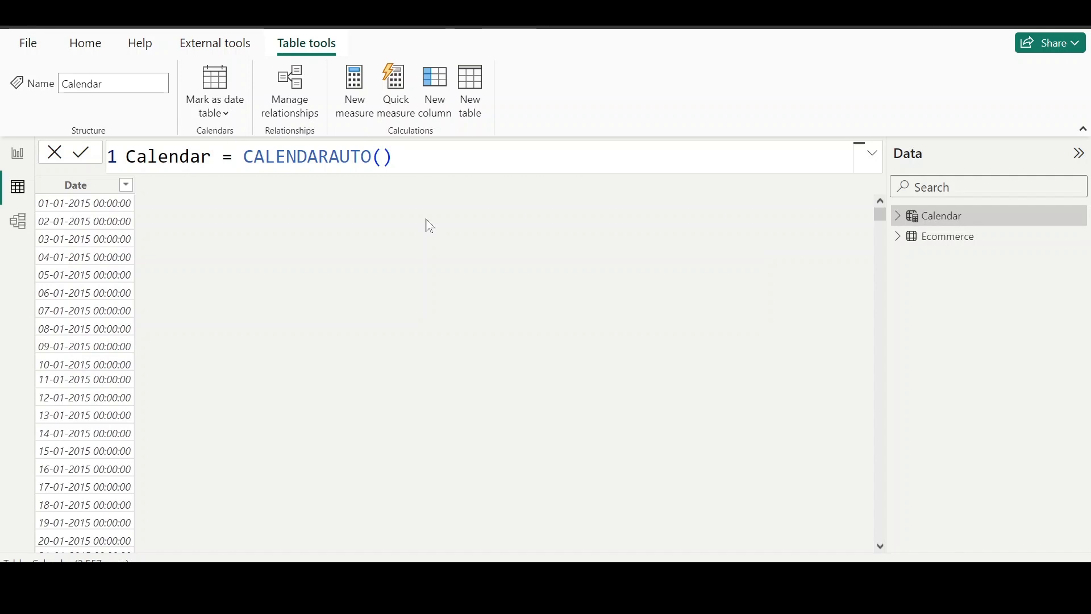
Step: Set the data type of the Calendar table's Date column to Date and check the available date formats
left_click(70, 185)
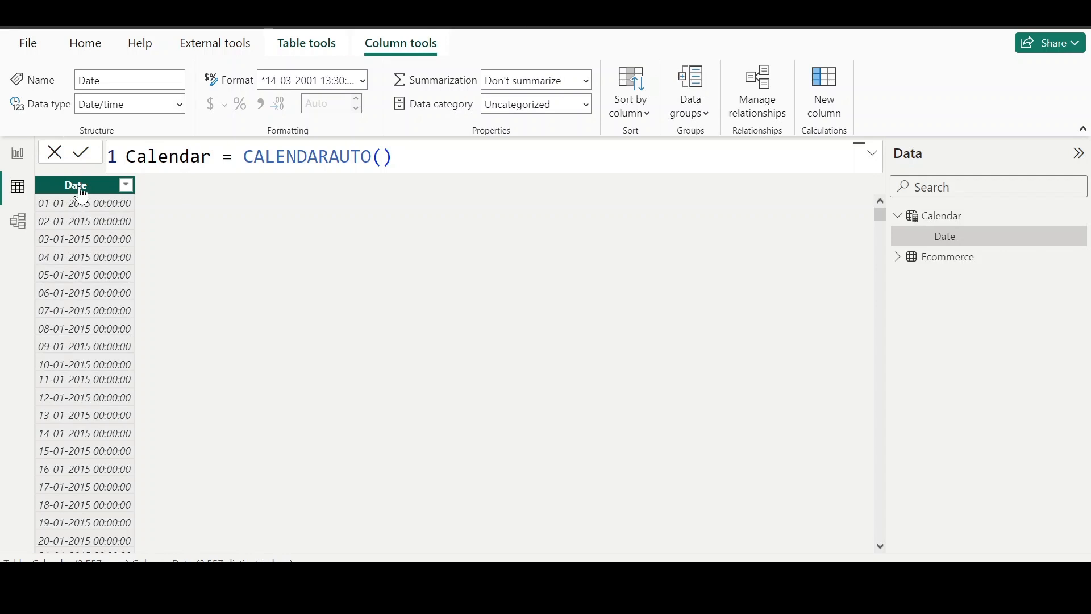
left_click(181, 111)
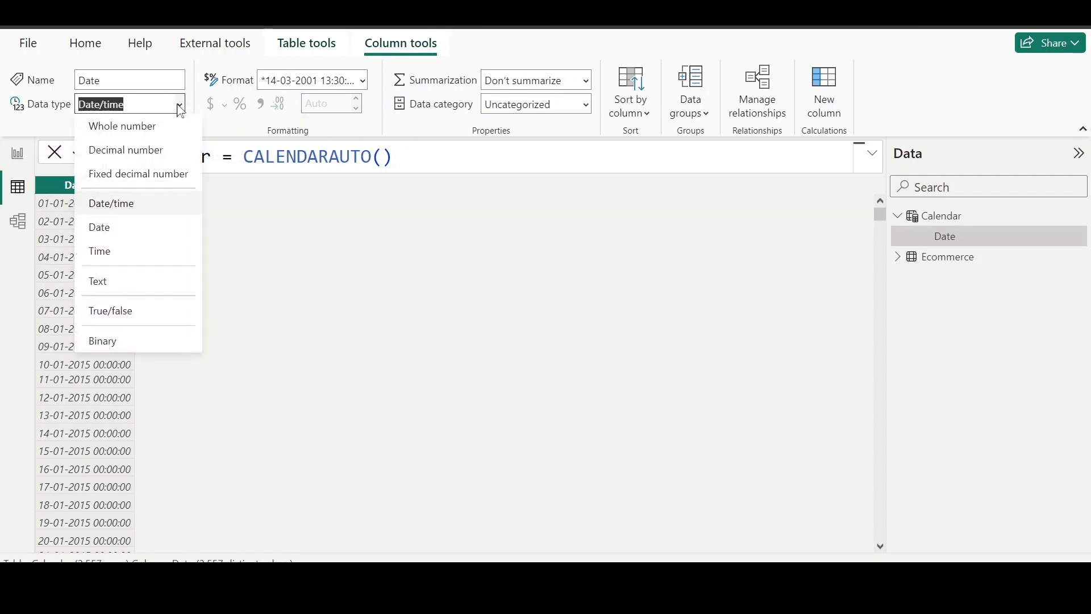
left_click(114, 228)
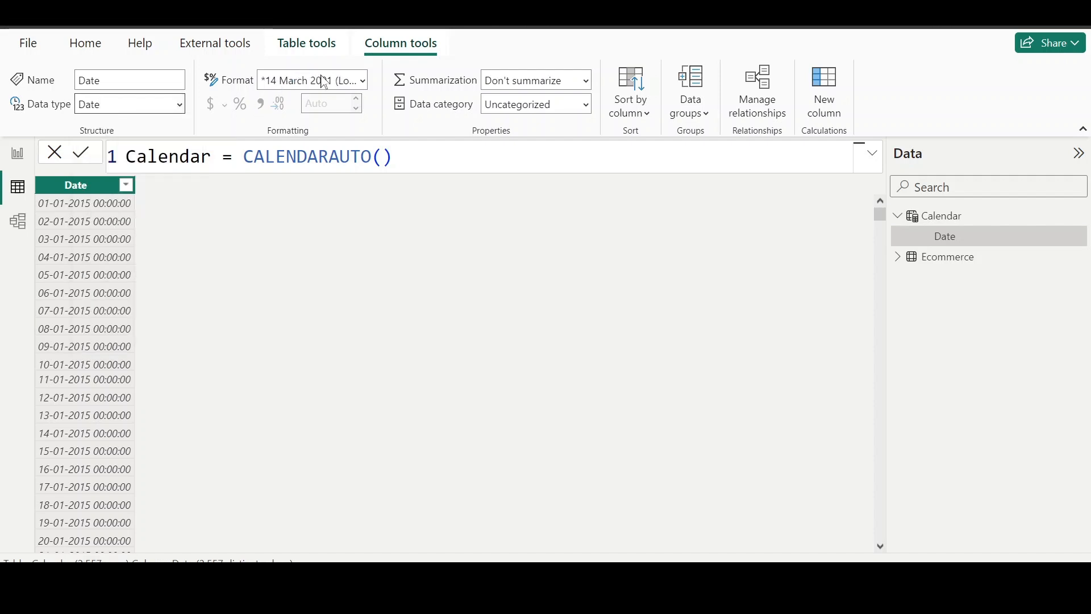
left_click(362, 81)
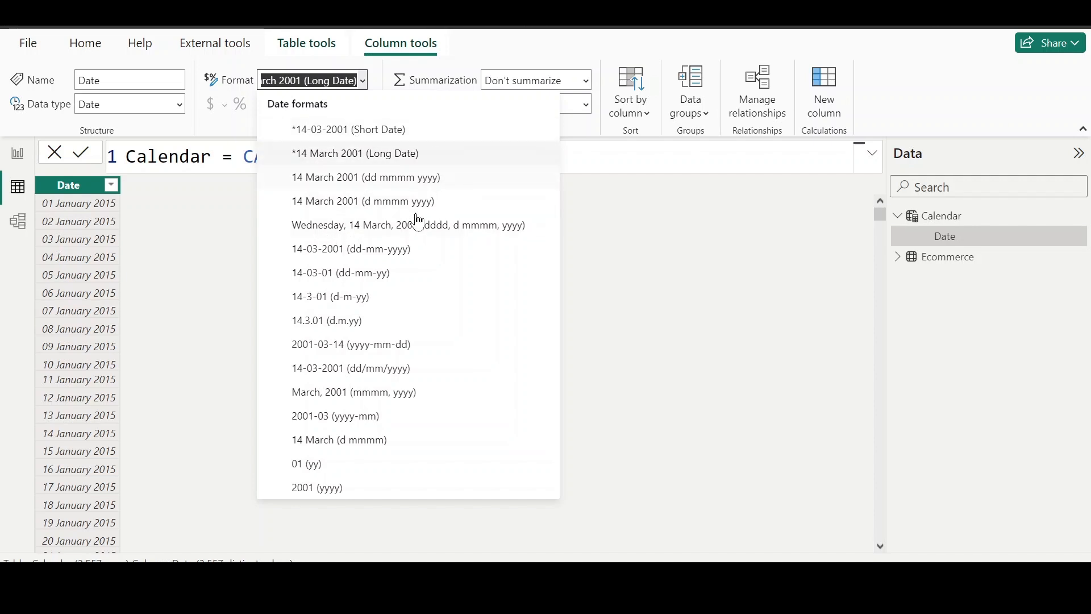
left_click(165, 292)
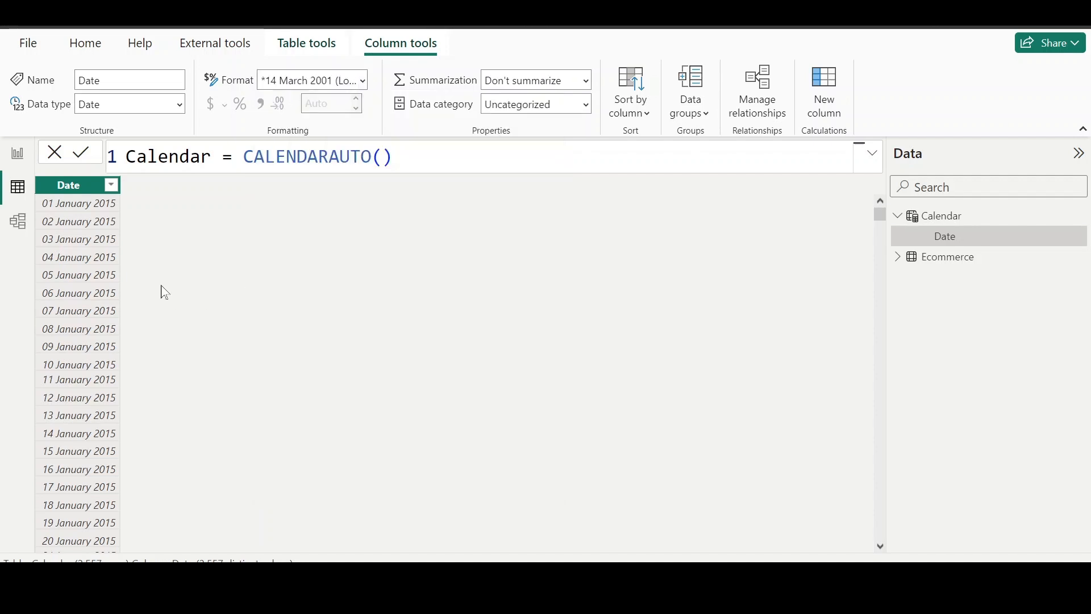
Step: Check the latest Calendar dates by sorting the Date column descending and widening it, and clear the sort
left_click(112, 187)
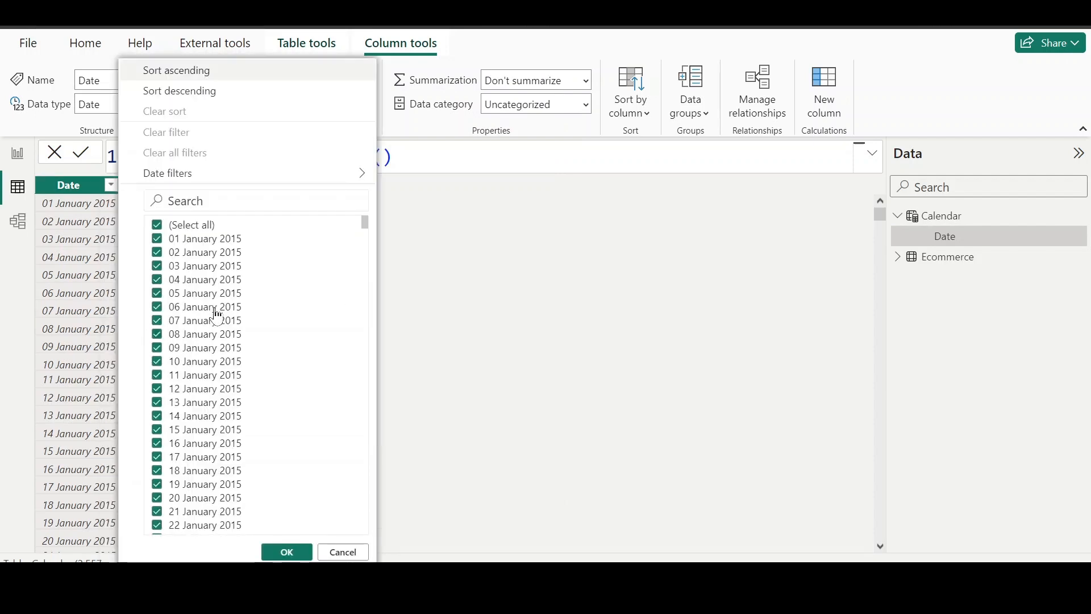
left_click(190, 92)
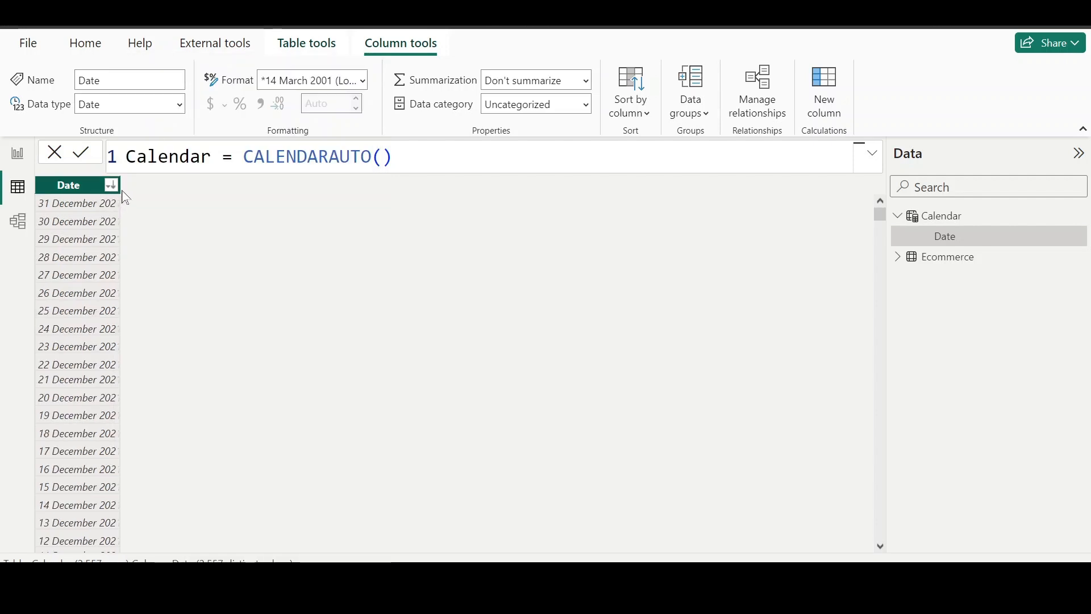
left_click_drag(119, 183, 156, 188)
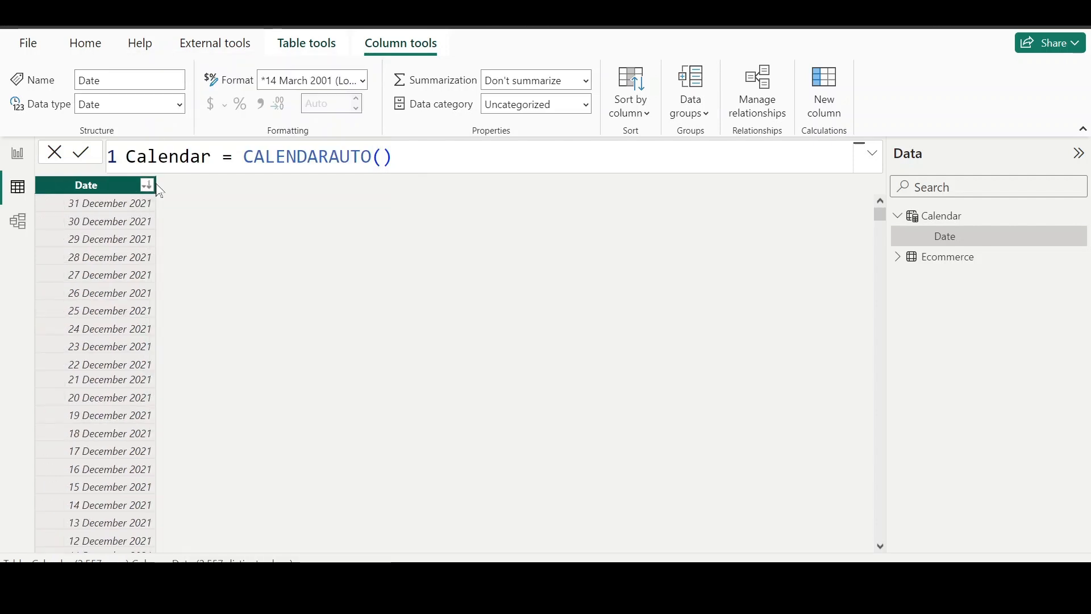
left_click(146, 184)
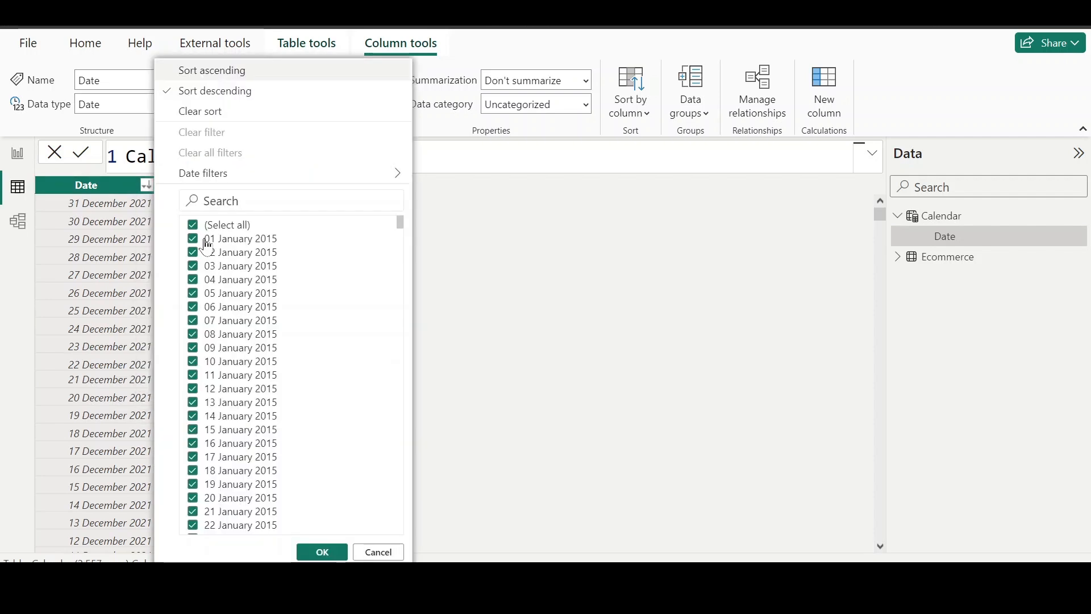
left_click(213, 111)
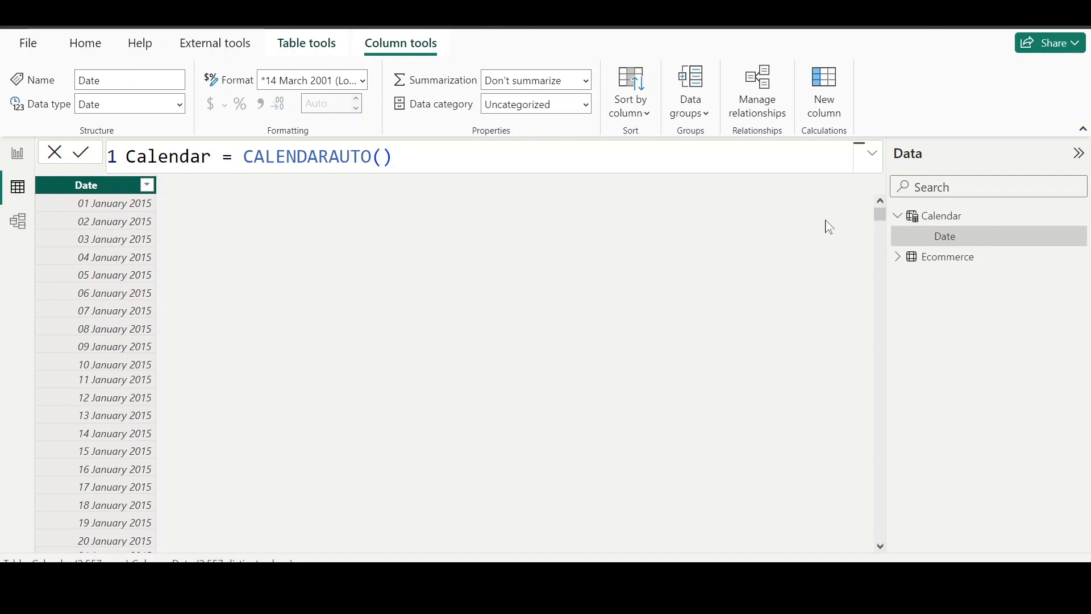
Step: Check the earliest OrderDate values in the Ecommerce table's filter list for comparison with the Calendar dates
left_click(931, 262)
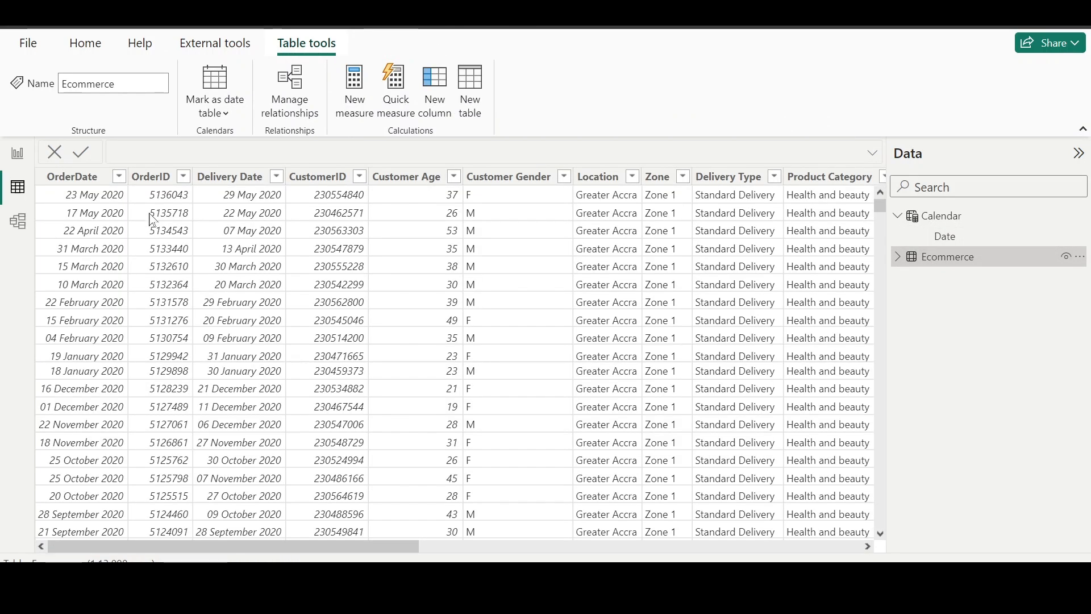
left_click(121, 183)
left_click(119, 177)
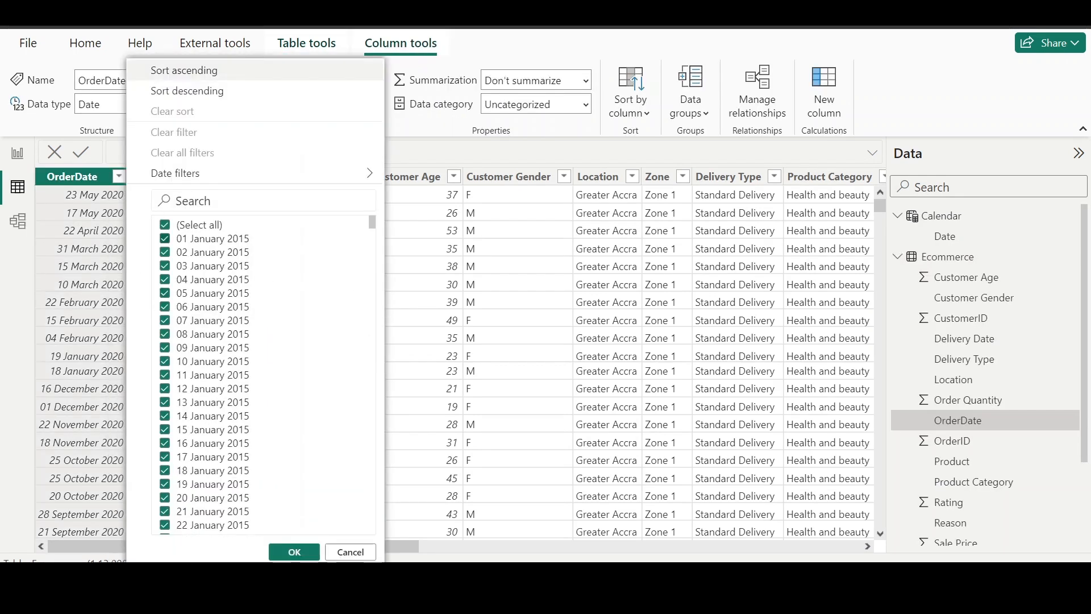
left_click(111, 197)
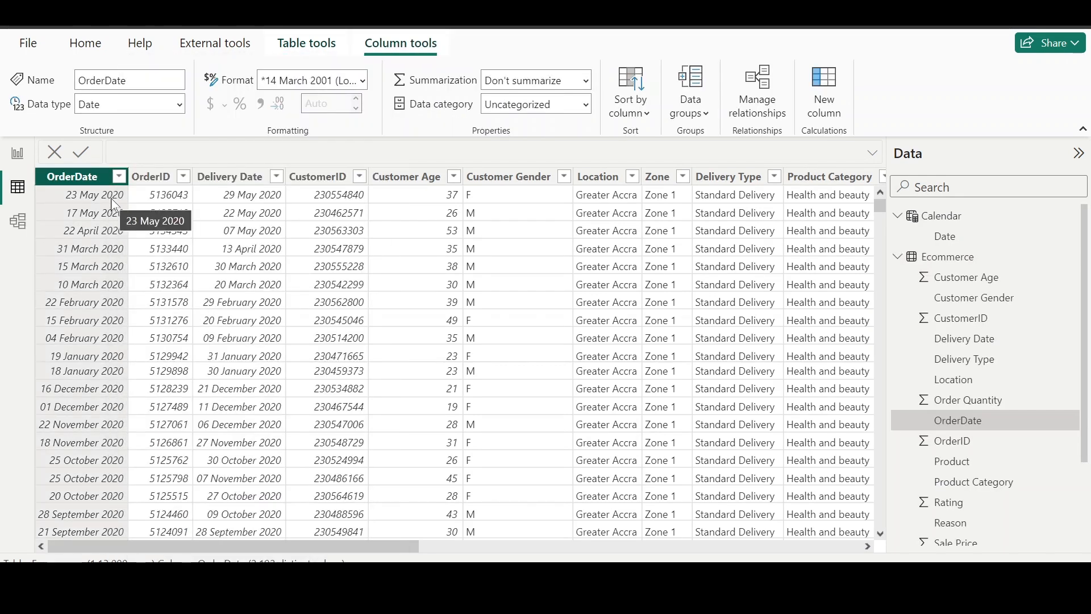
left_click(898, 256)
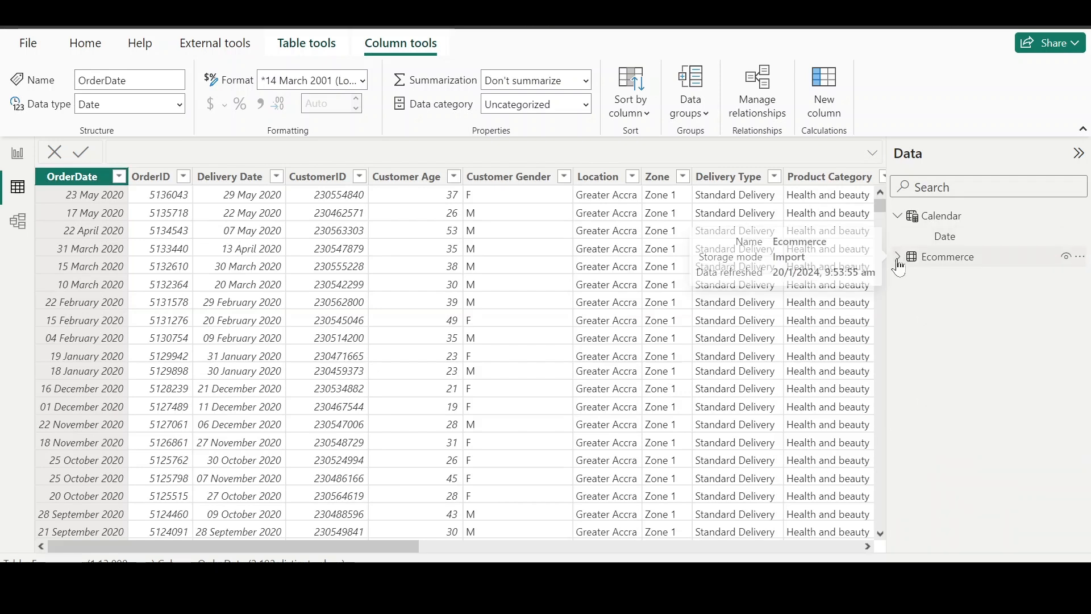
Step: Add a calculated column to the Calendar table with the formula Year = YEAR( 'Calendar'[Date] )
left_click(929, 220)
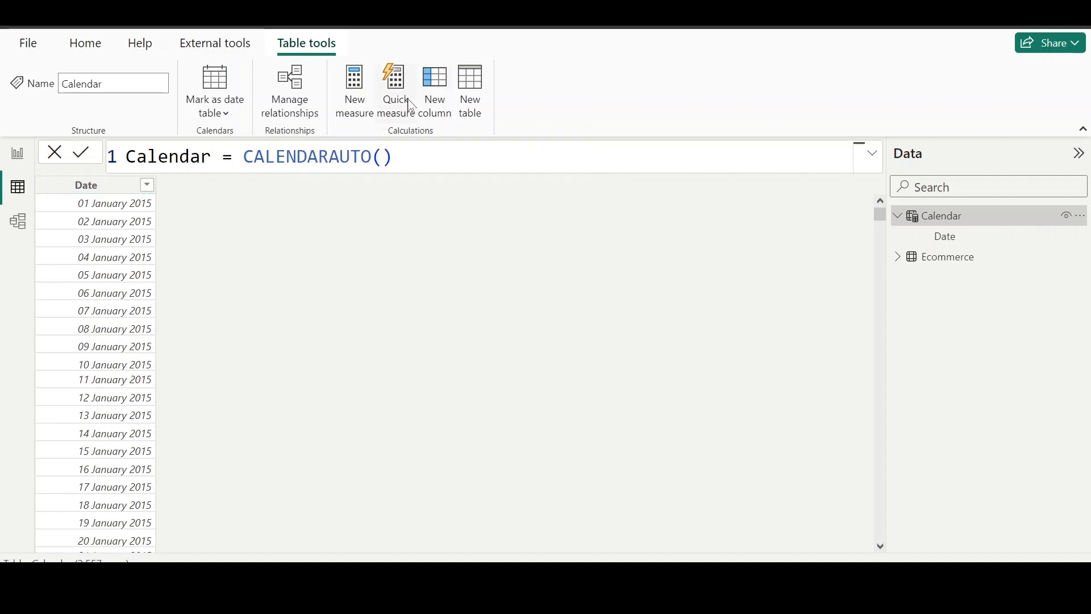
left_click(437, 78)
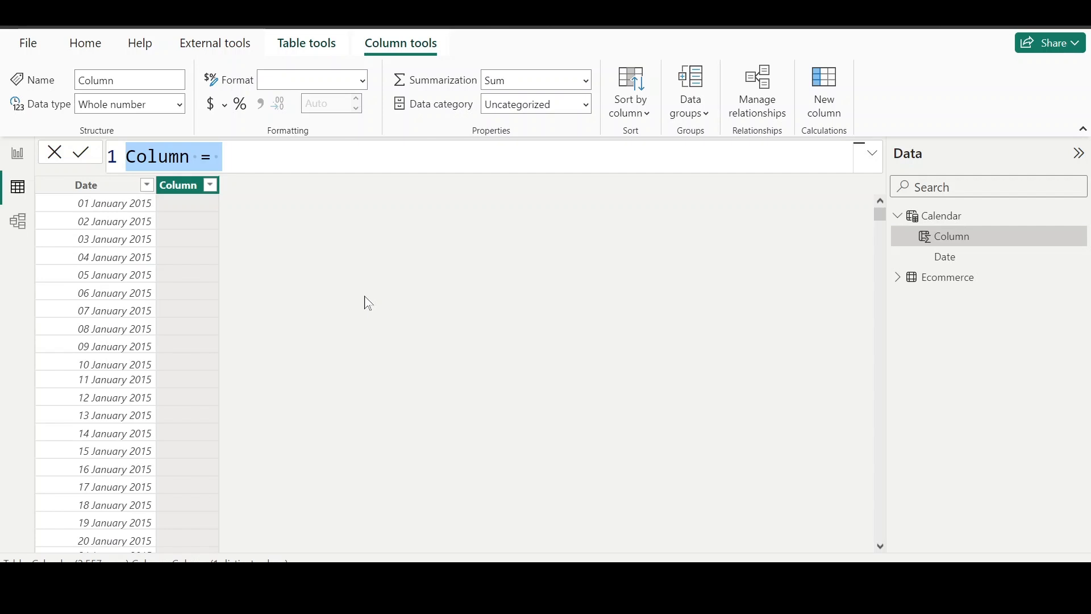
type("Year = year")
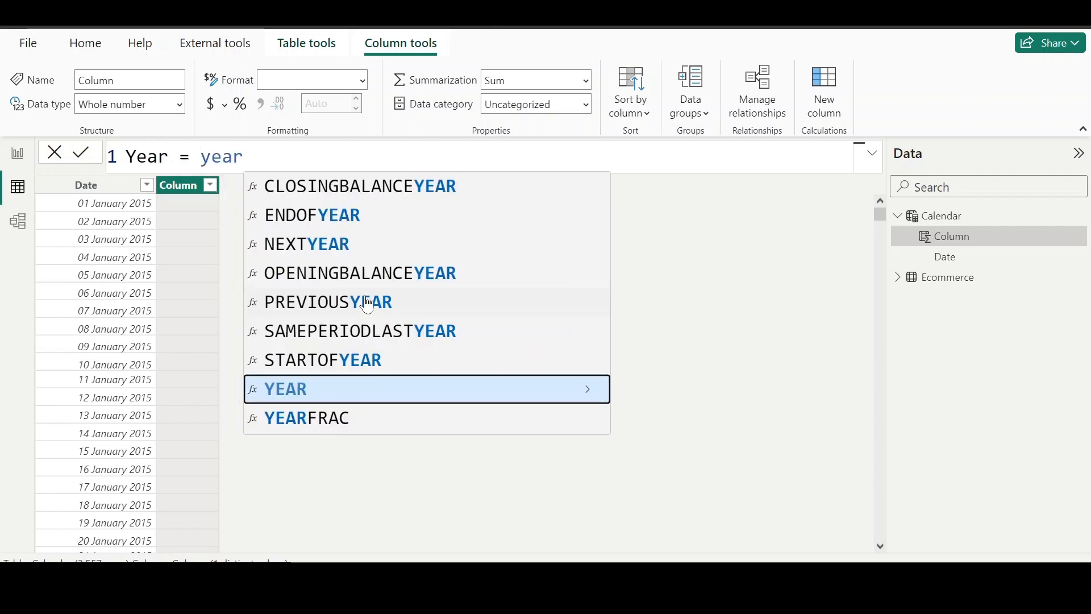
key("Tab")
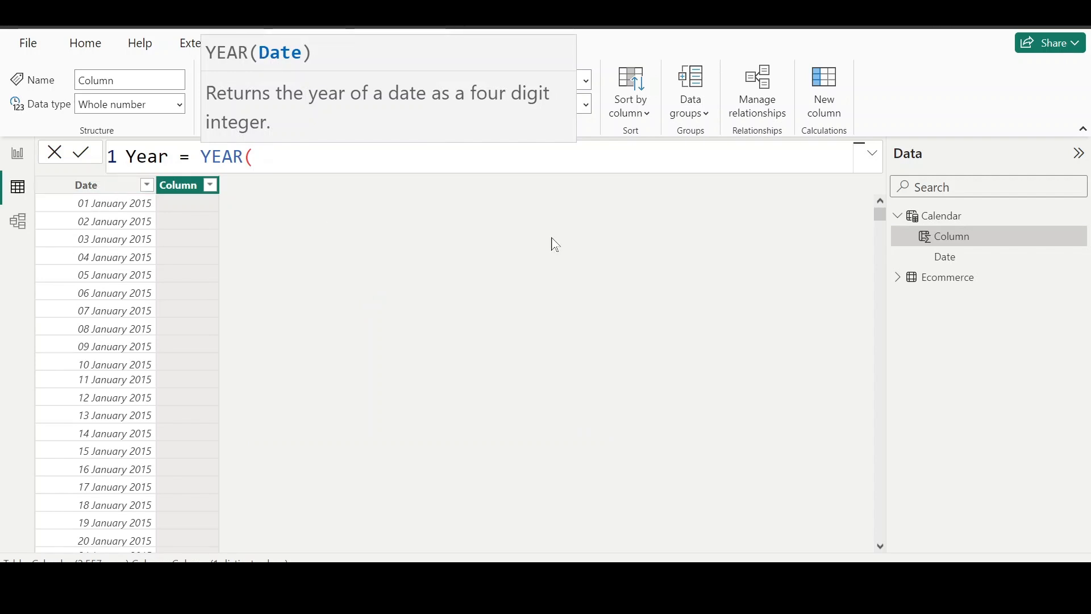
type("date")
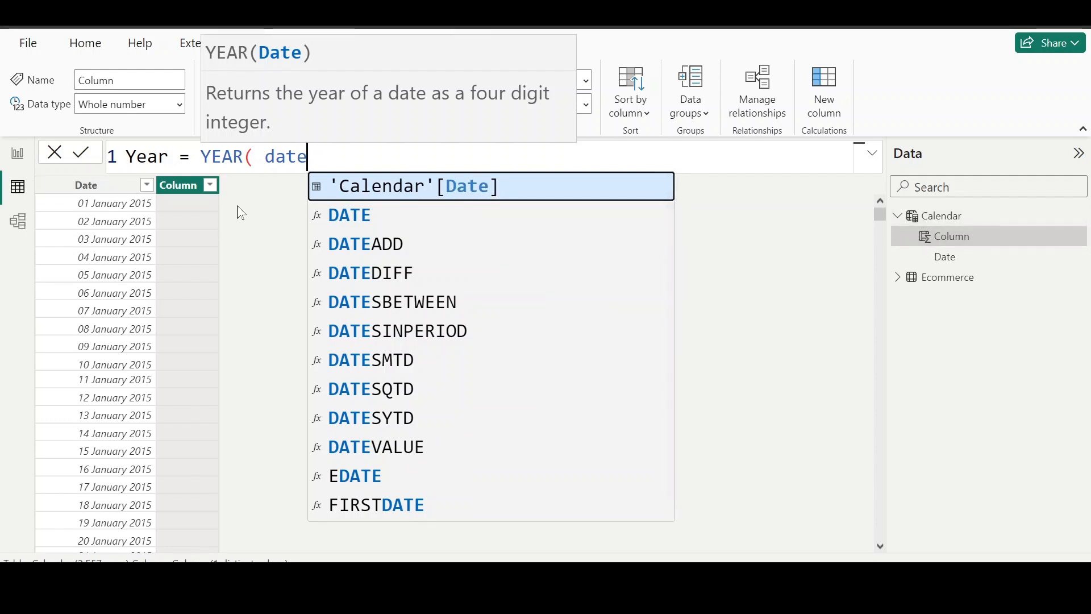
left_click(351, 191)
type(")")
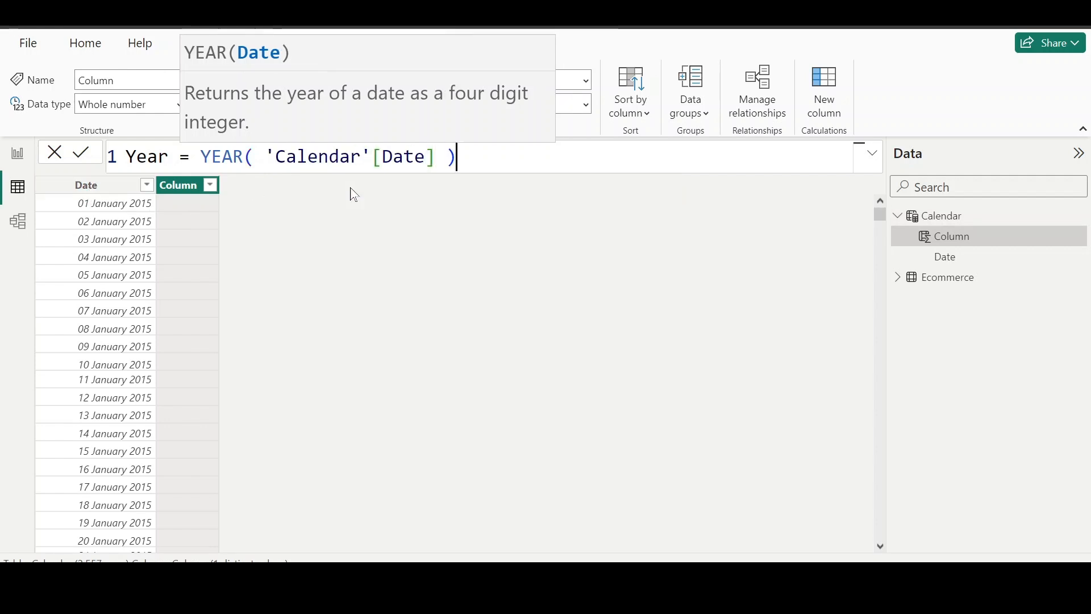
key("Return")
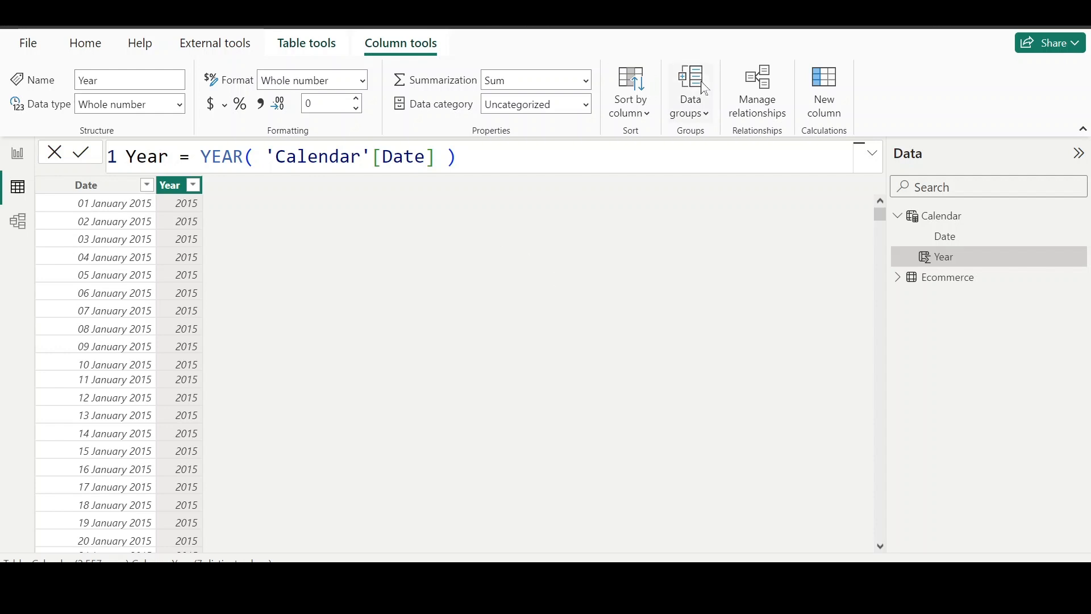
Step: Add a calculated column to the Calendar table with the formula Month No = MONTH( 'Calendar'[Date] ) and check its values across months
left_click(832, 74)
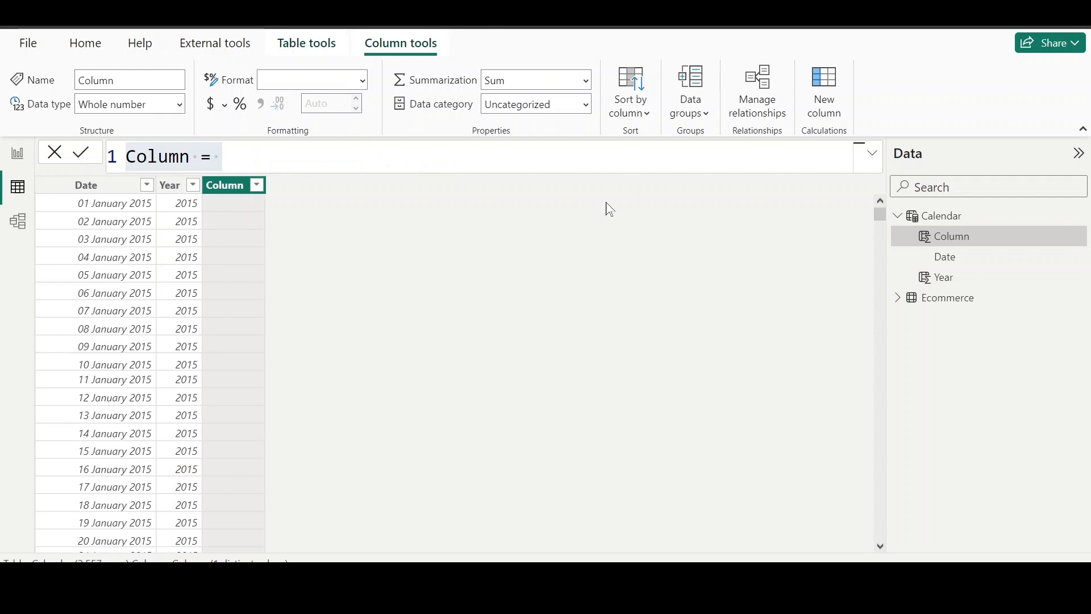
key("ctrl+a")
type("Month ")
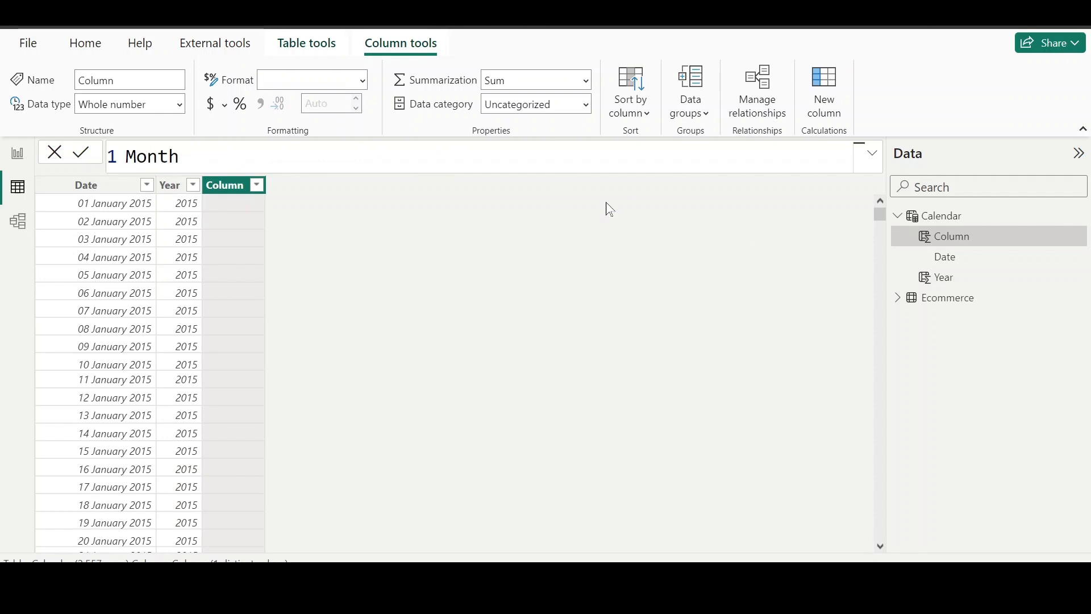
type("= Mon")
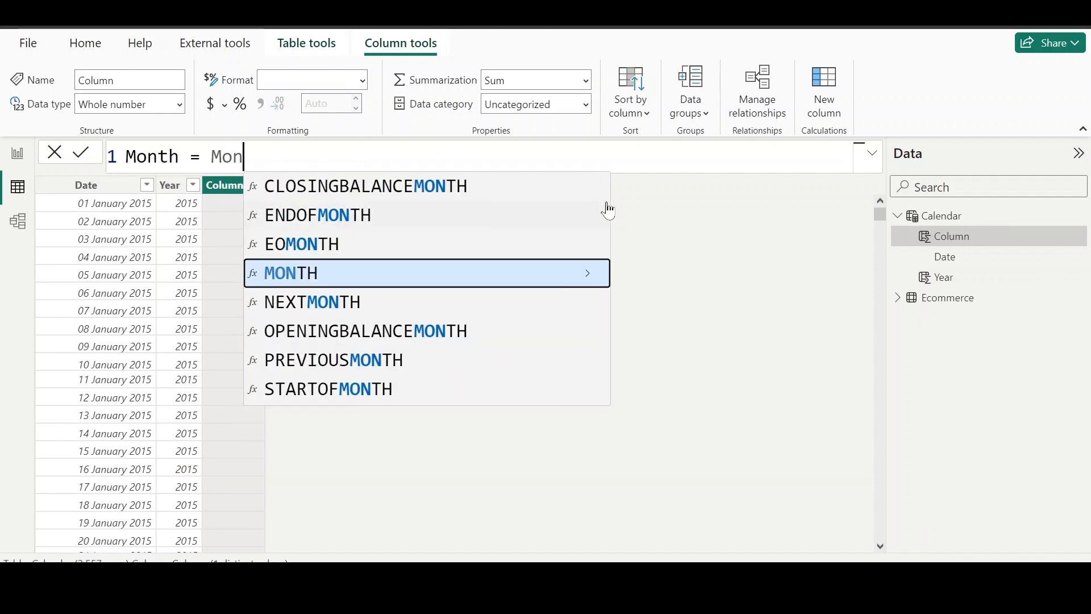
type("th")
key("Tab")
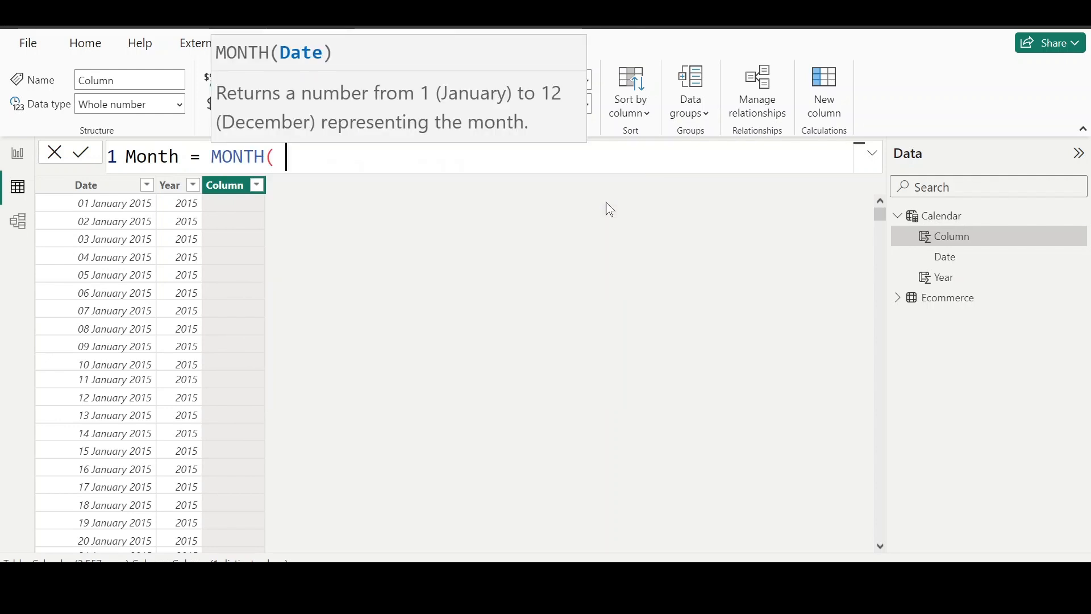
type("date")
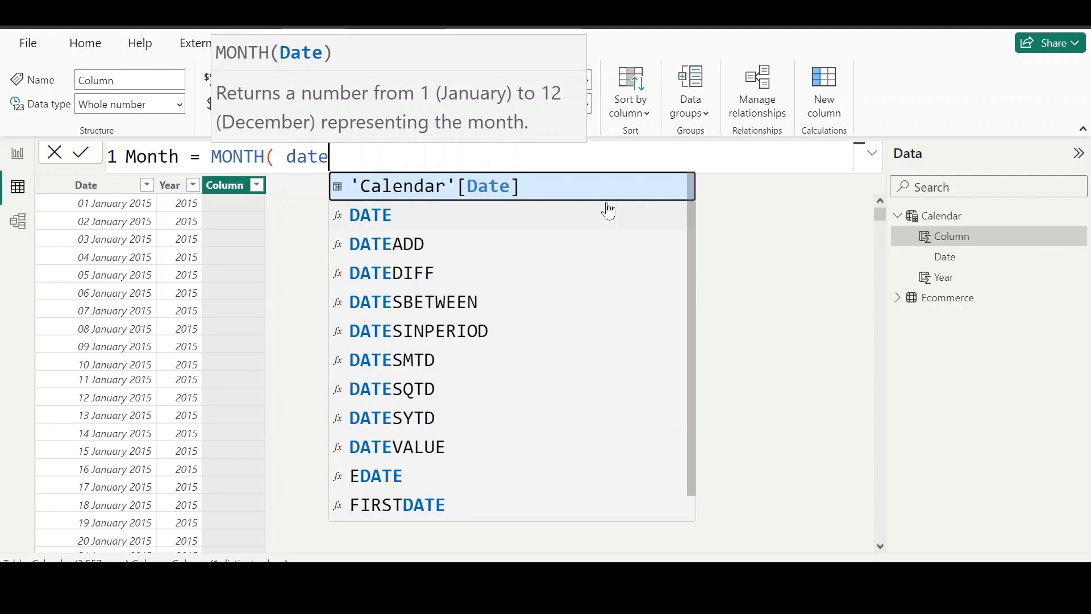
key("Tab")
type(")")
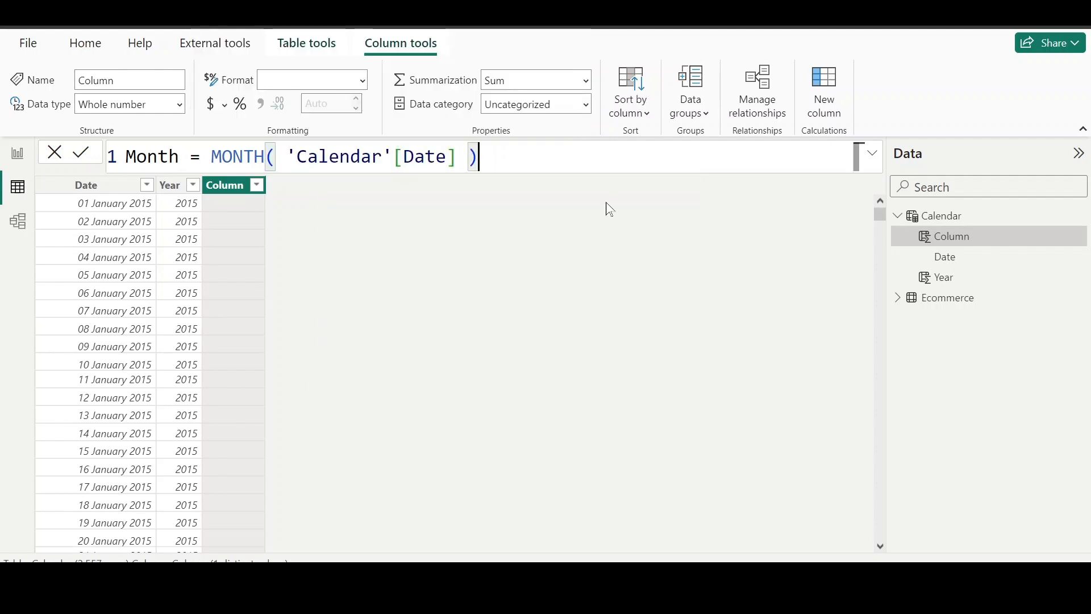
left_click(179, 156)
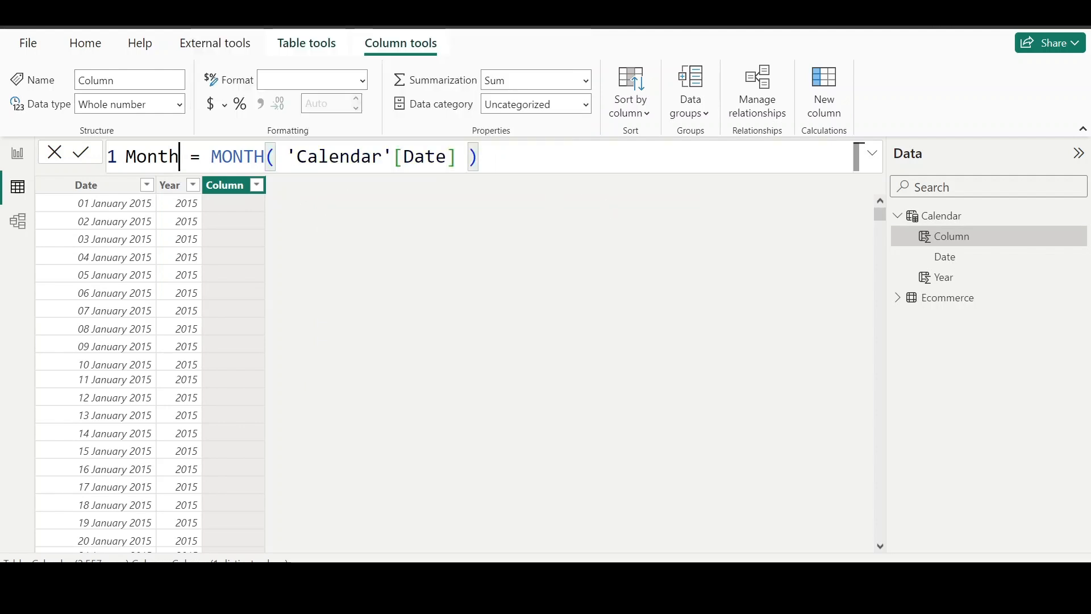
type("No")
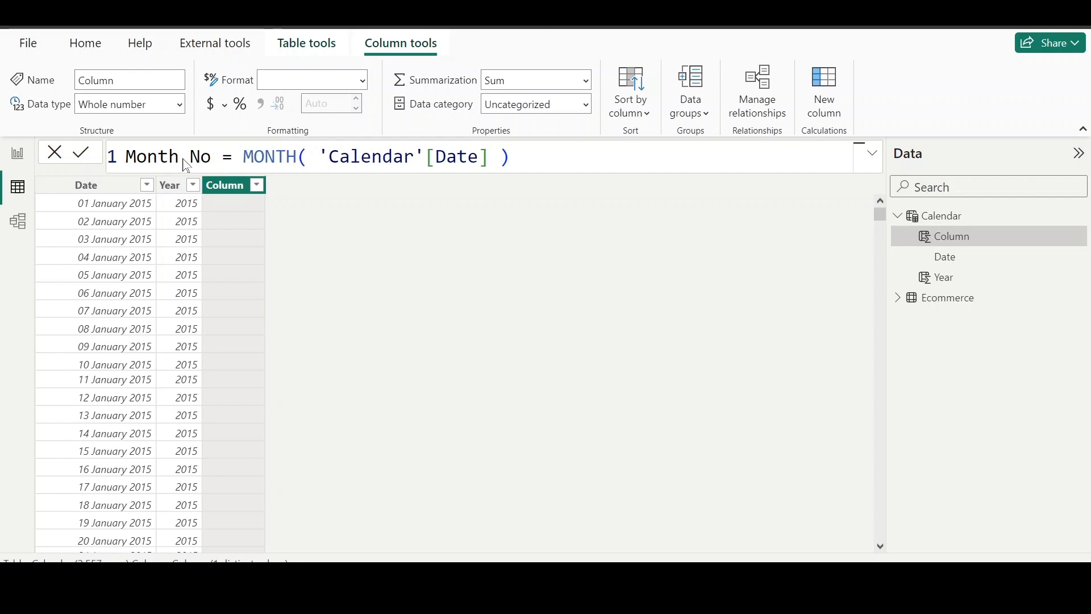
key("Return")
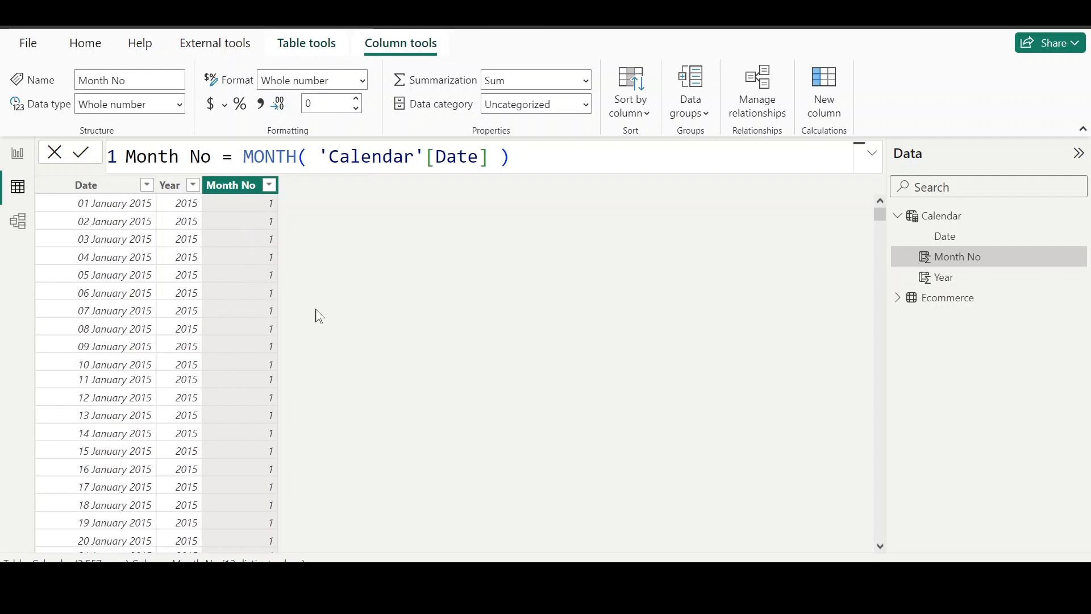
scroll(318, 316, "down", 2)
scroll(316, 315, "down", 8)
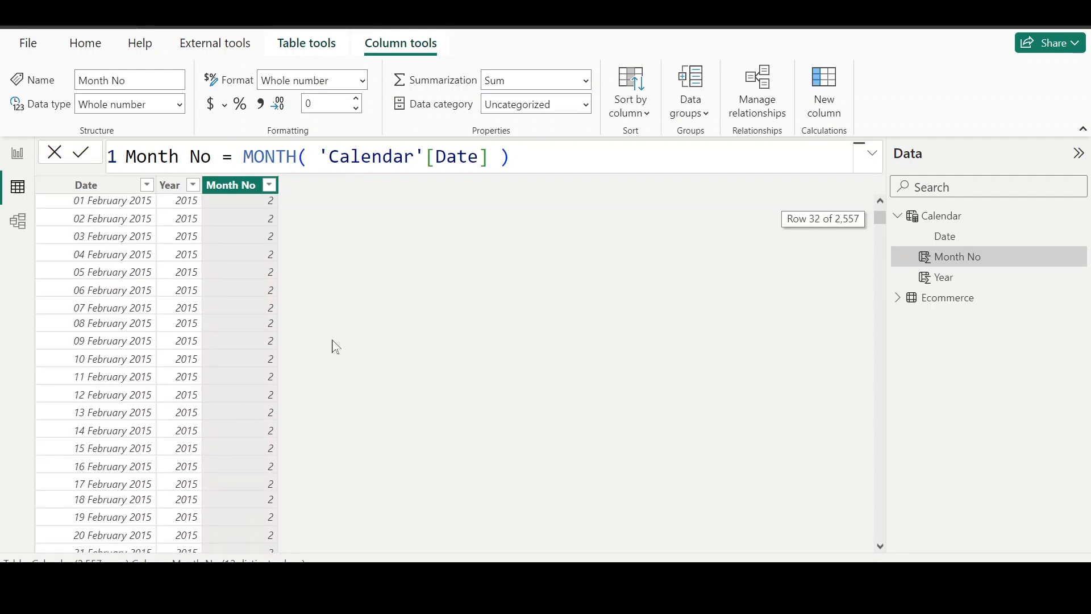
scroll(254, 353, "up", 10)
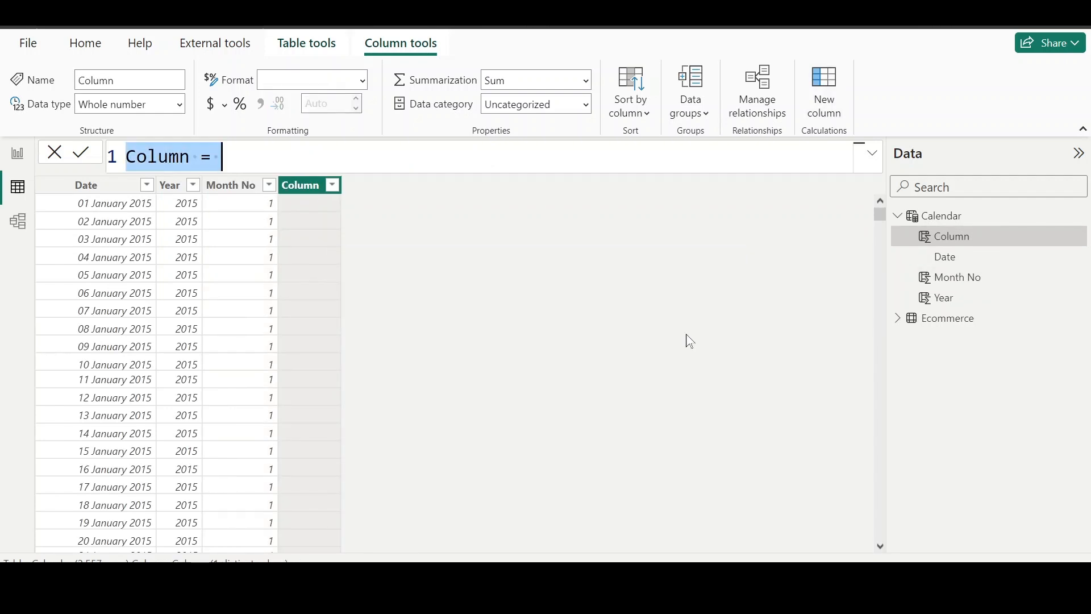
Step: Add a calculated column to the Calendar table with the formula Month = FORMAT( 'Calendar'[Date], "MMMM" )
type("Month -=")
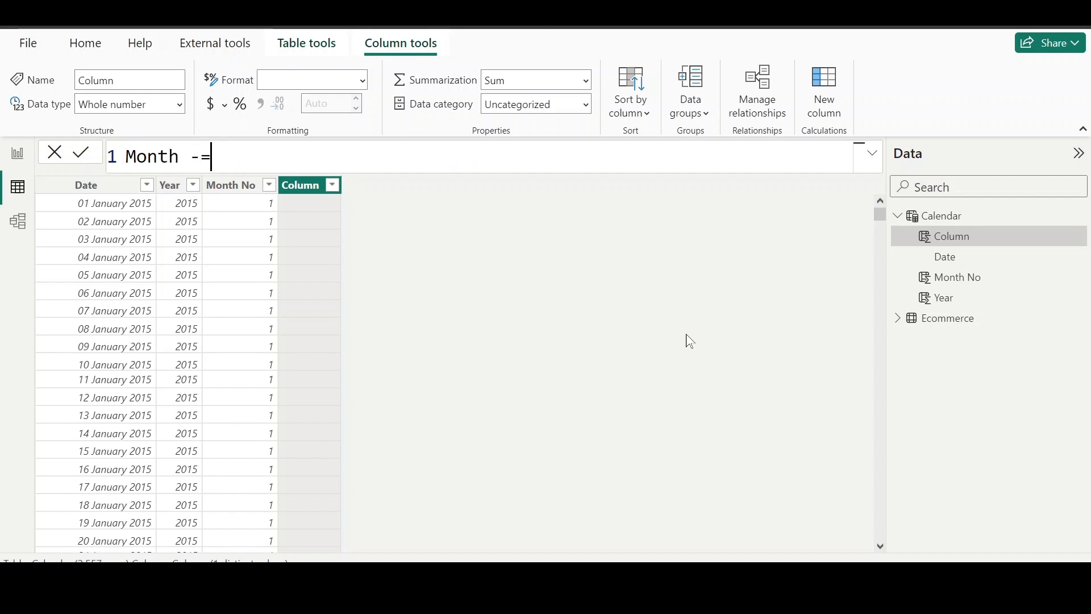
key("BackSpace")
key("BackSpace")
type("= fo")
key("Tab")
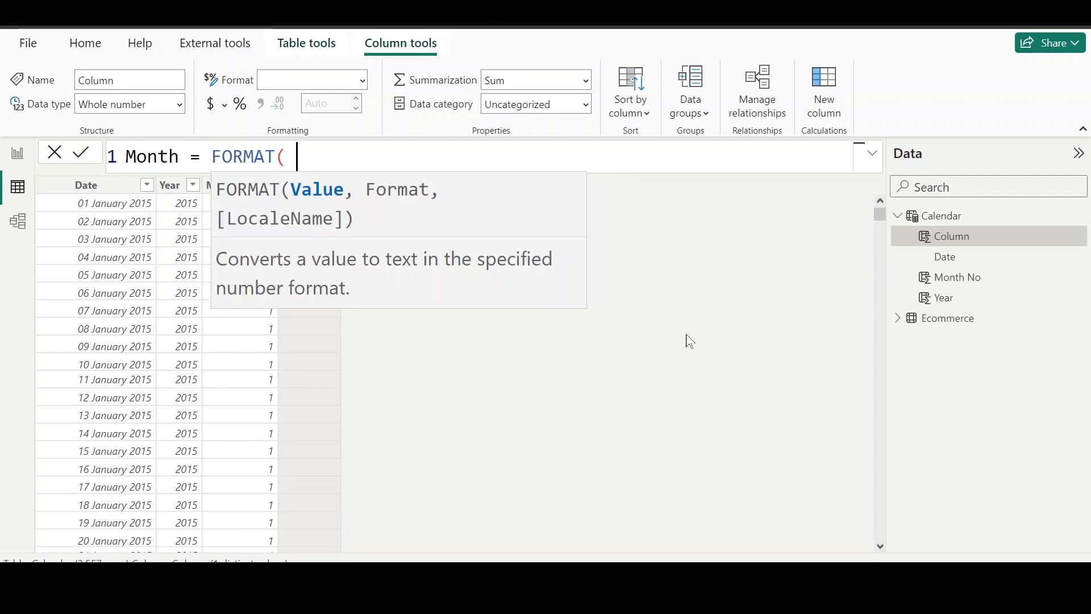
type("da")
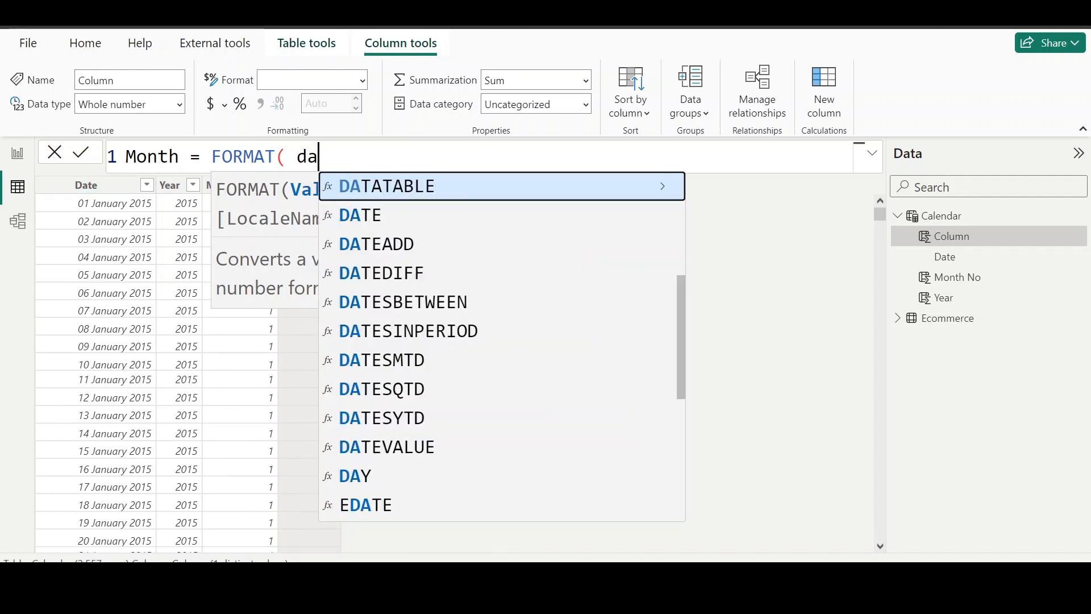
type("te")
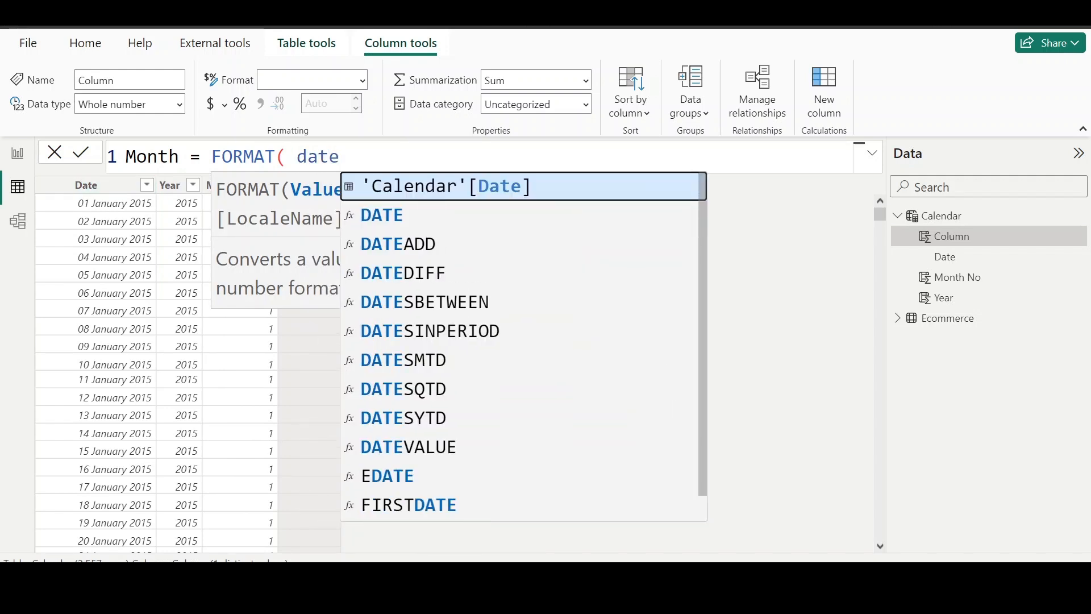
key("Tab")
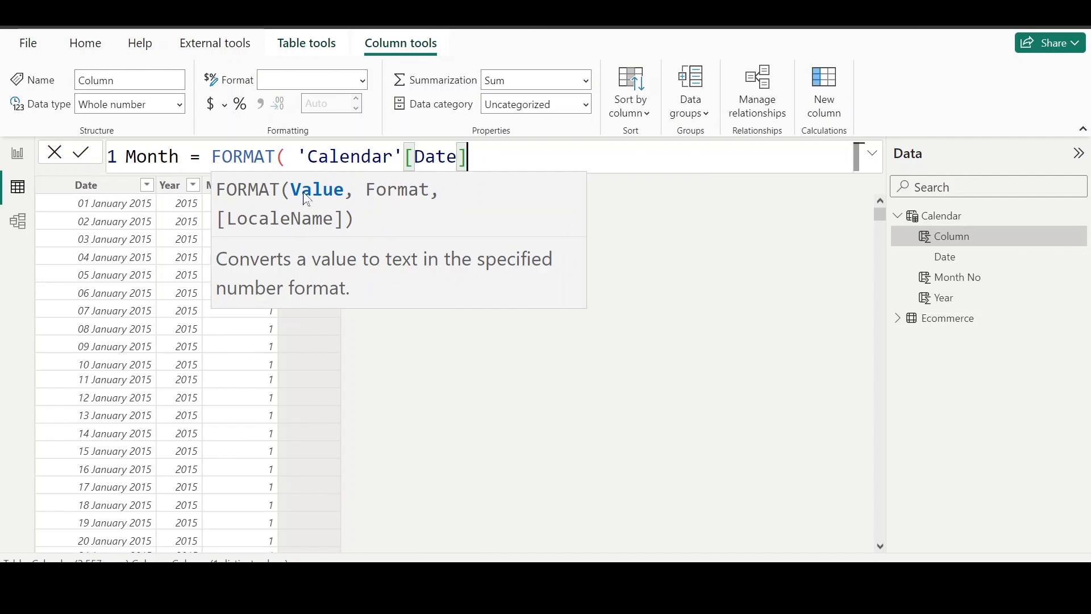
type(", ")
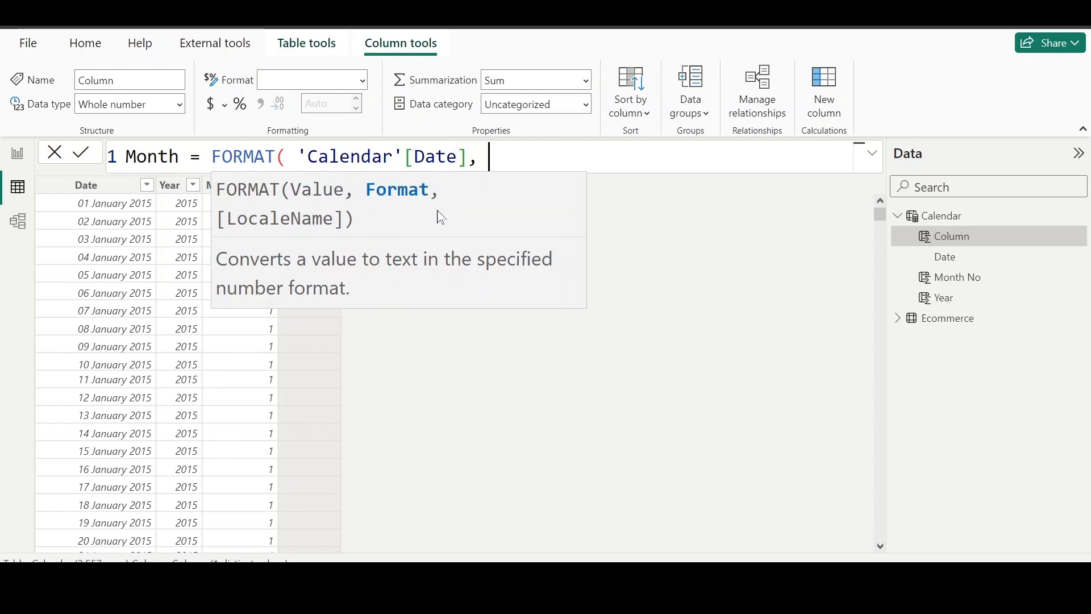
type("\"MMMMM")
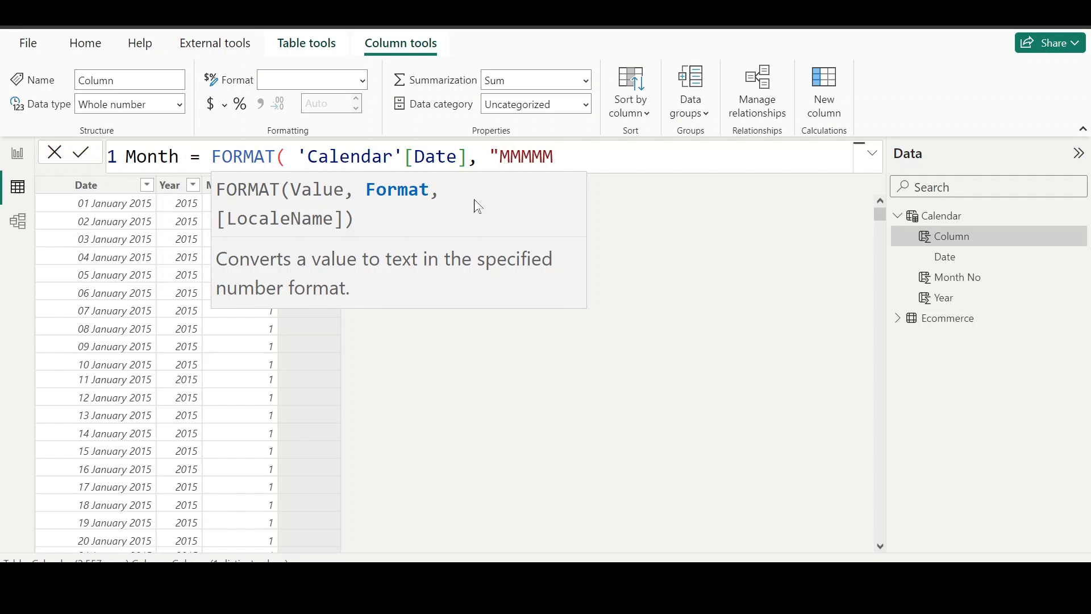
key("BackSpace")
type("\" )")
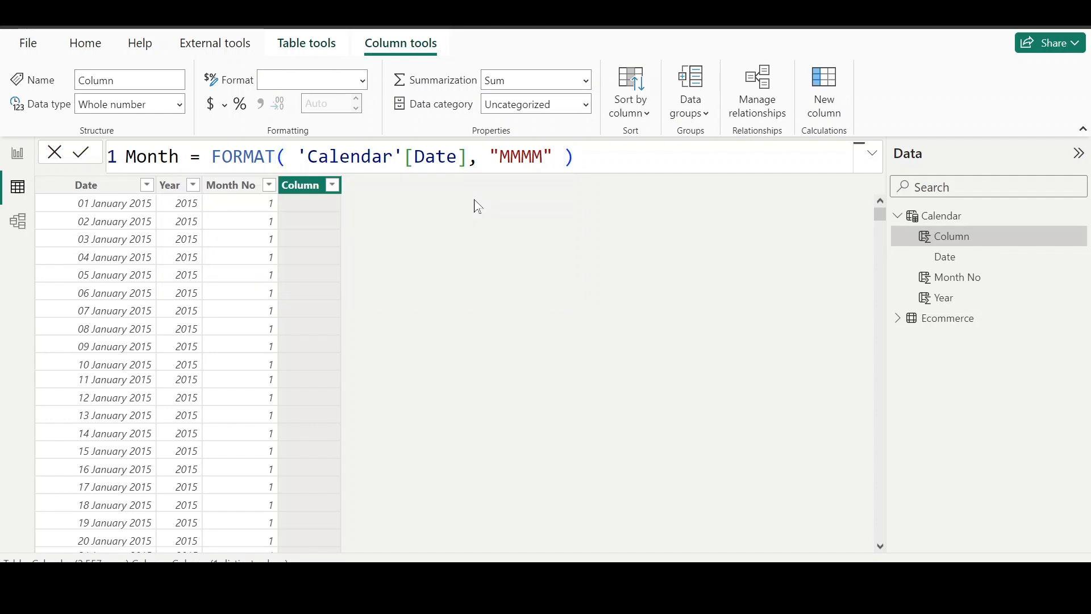
key("Return")
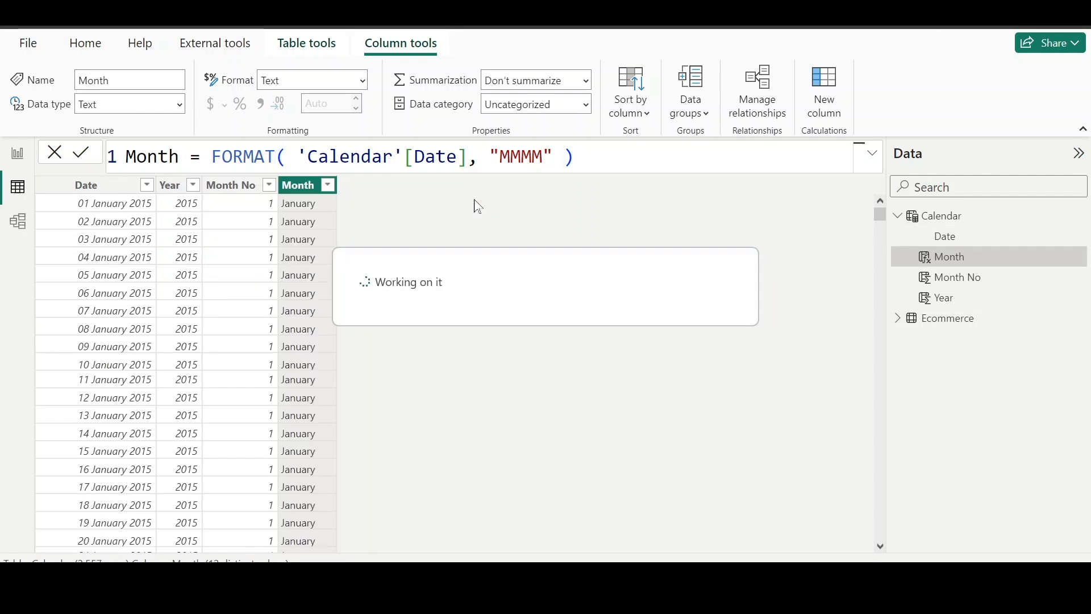
Step: Change the format string in the Month column's formula to "MMM" and check the abbreviated month names
left_click(575, 156)
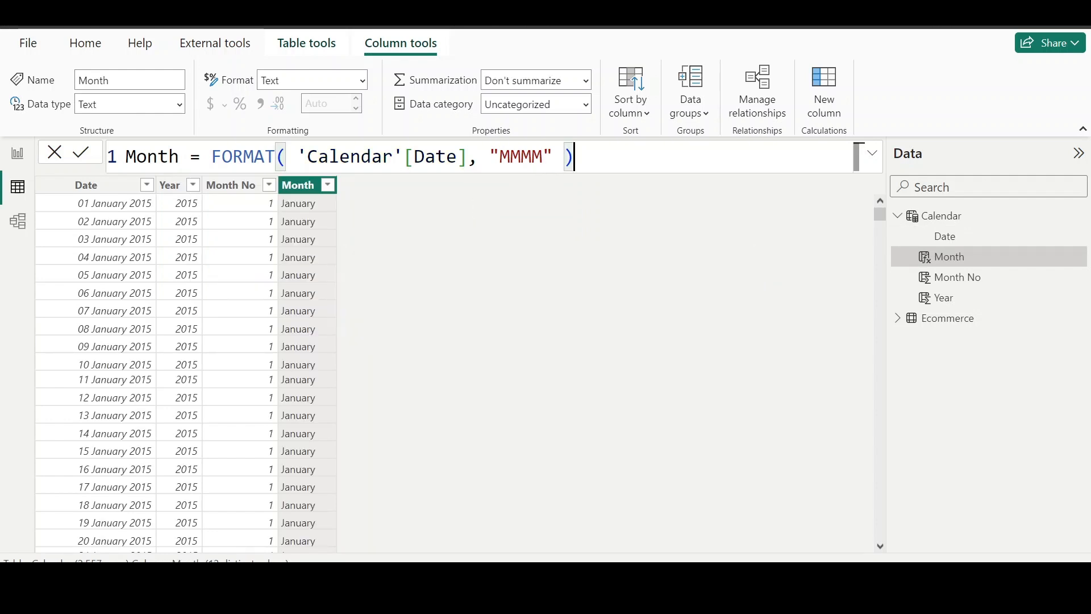
key("BackSpace")
key("BackSpace")
key("BackSpace")
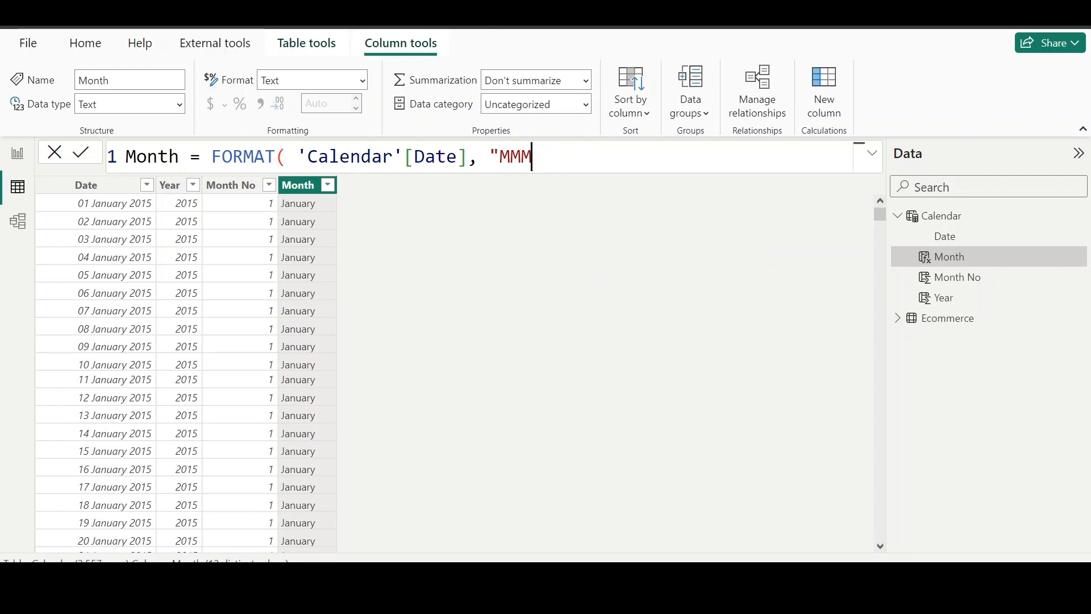
type("\" )")
key("Return")
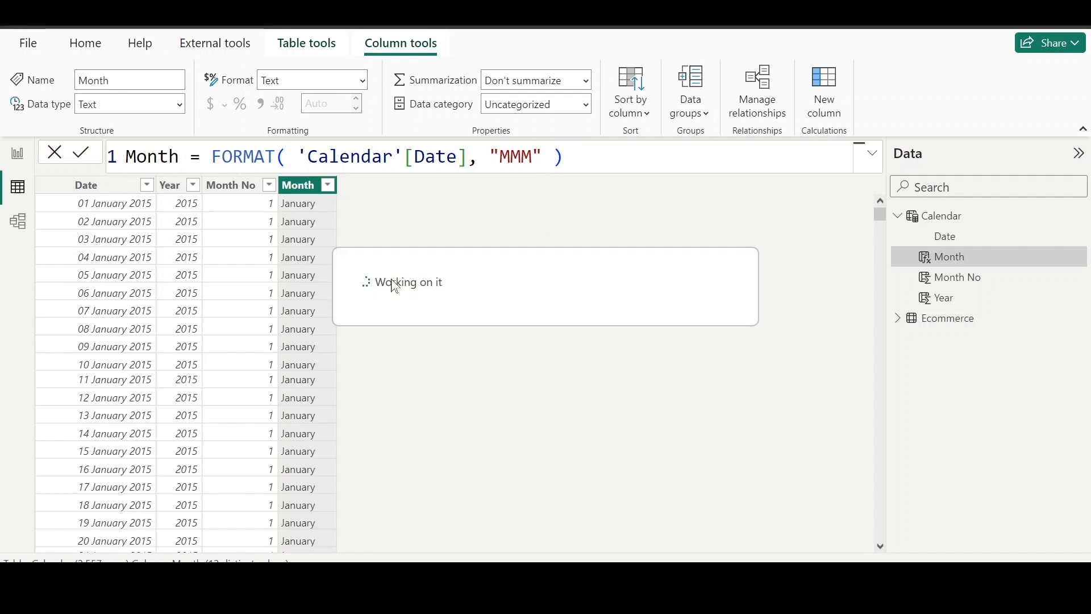
scroll(301, 282, "down", 16)
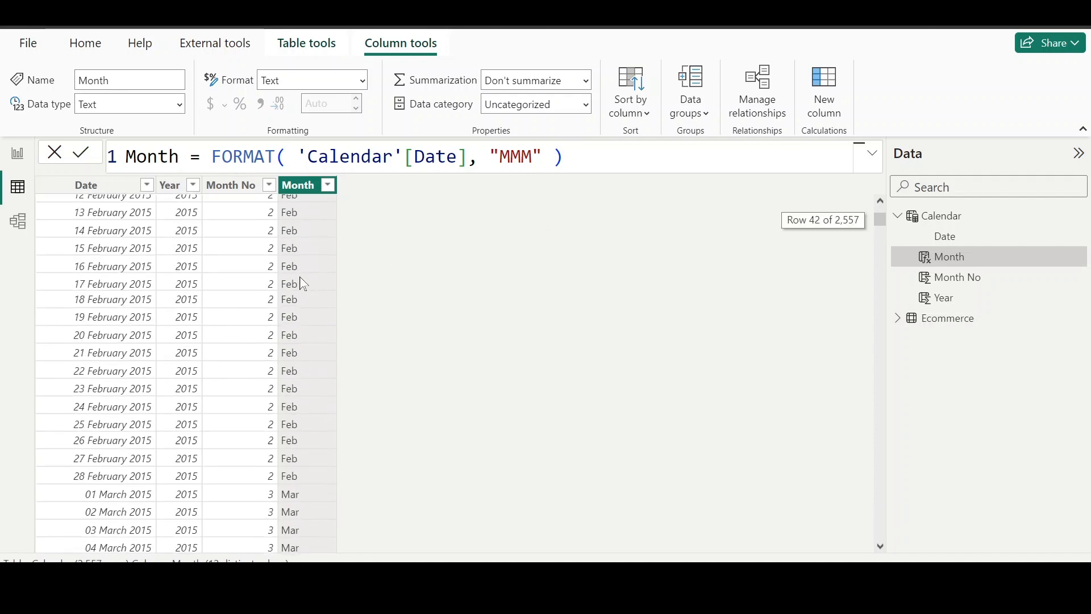
scroll(303, 283, "up", 16)
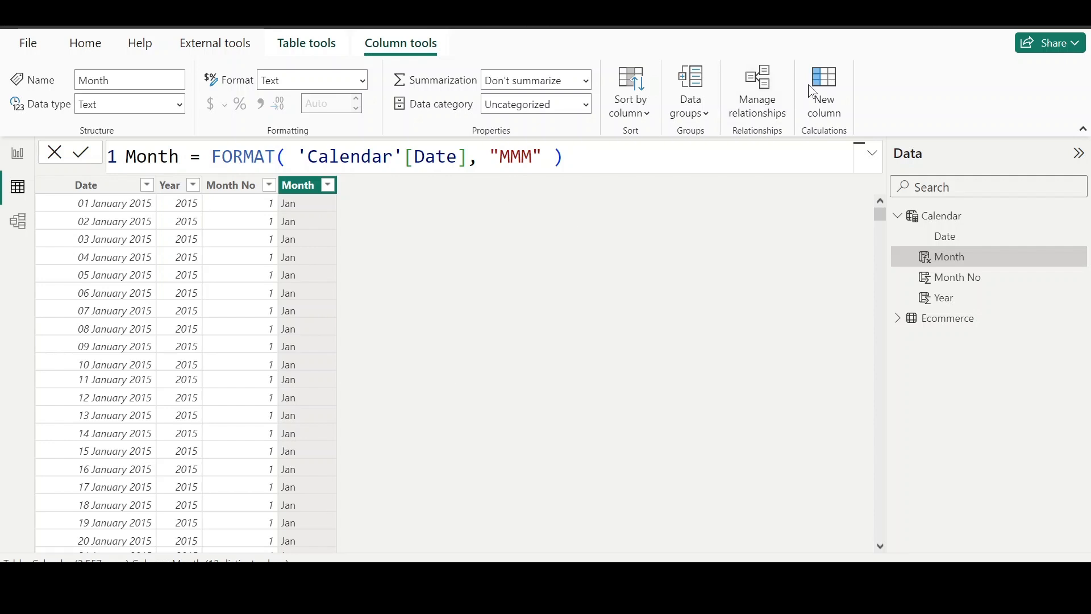
Step: Add a calculated column to the Calendar table with the formula Quarter = QUARTER( 'Calendar'[Date] ) and check its distinct values
left_click(827, 81)
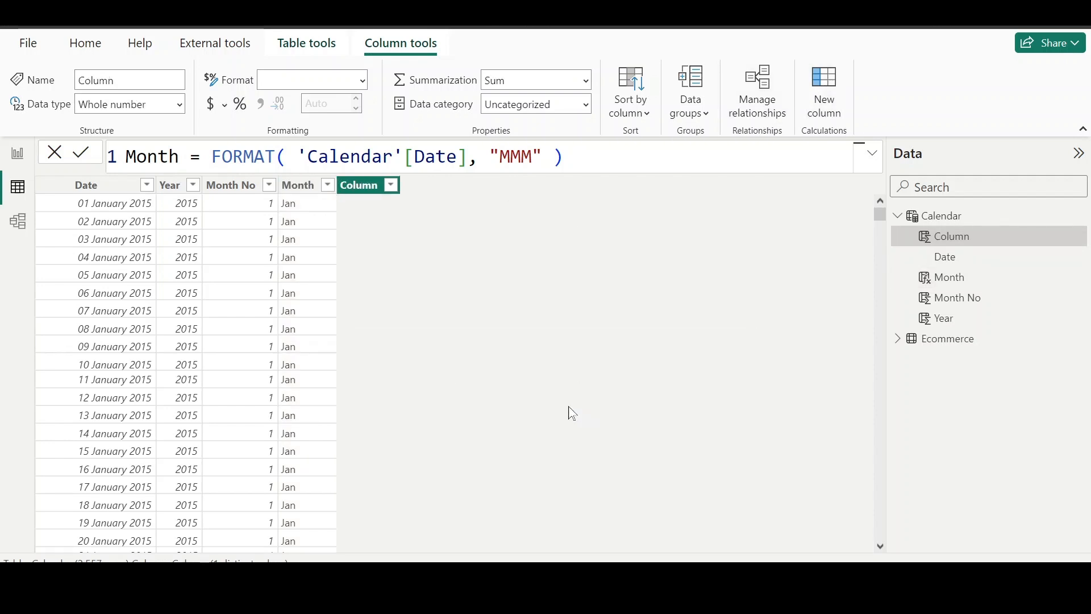
type("Q")
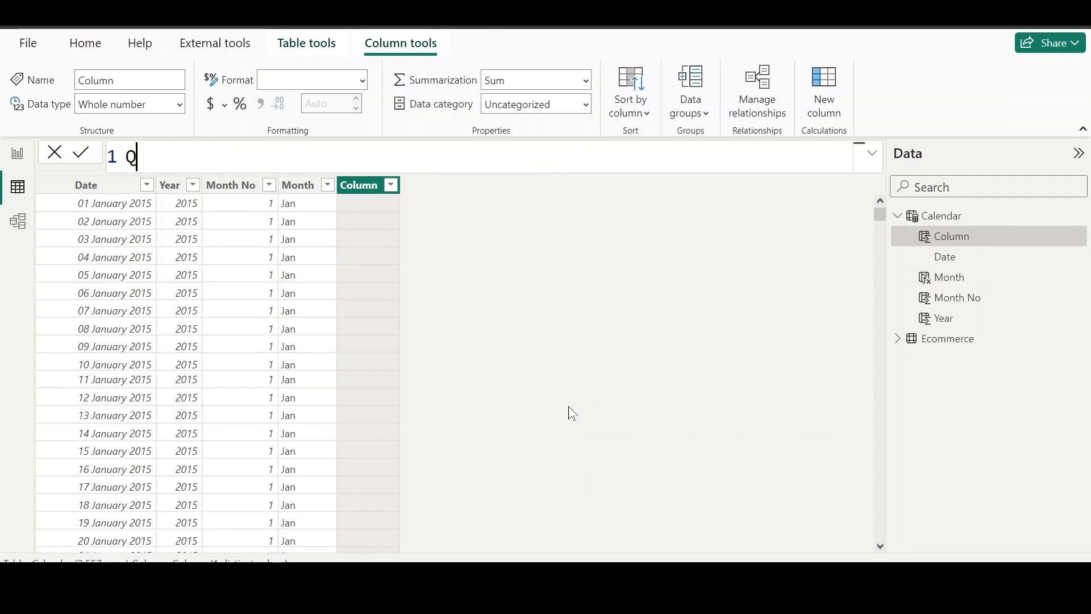
type("uarter = QUARTER(")
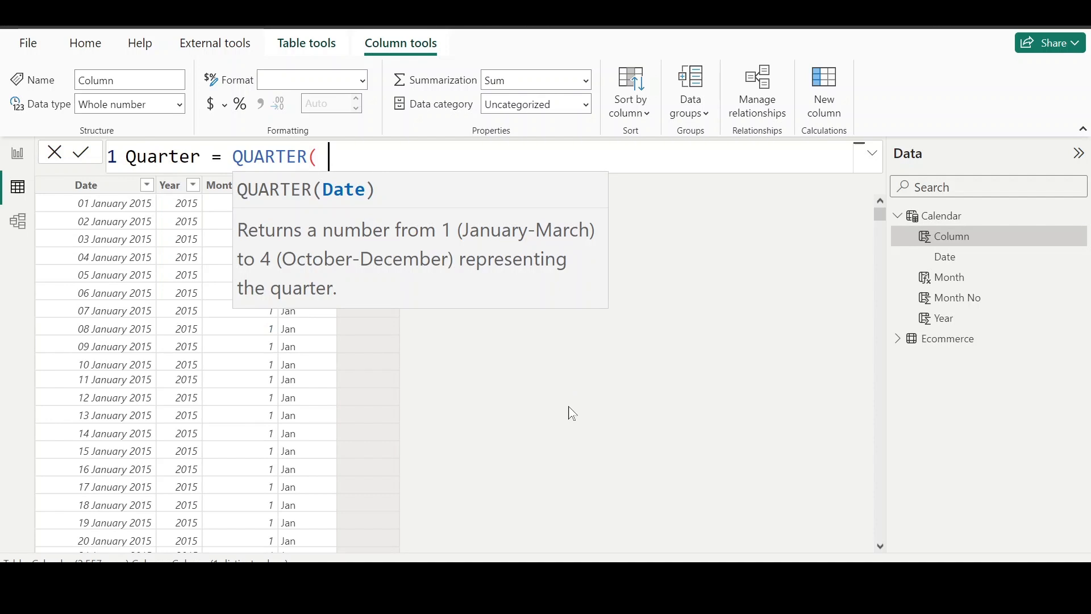
type(" date")
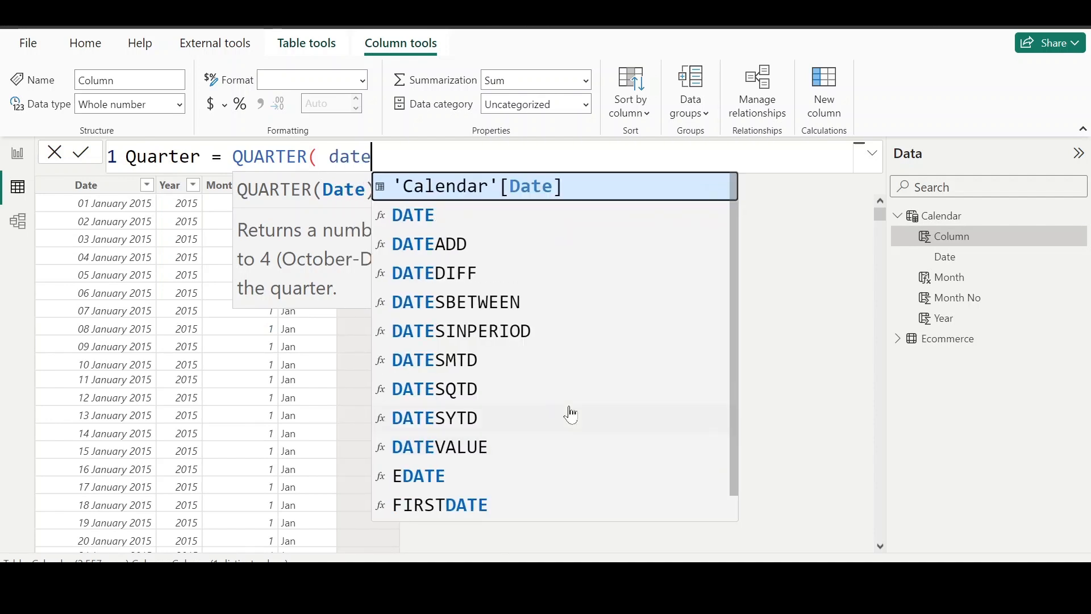
key("Tab")
type(")")
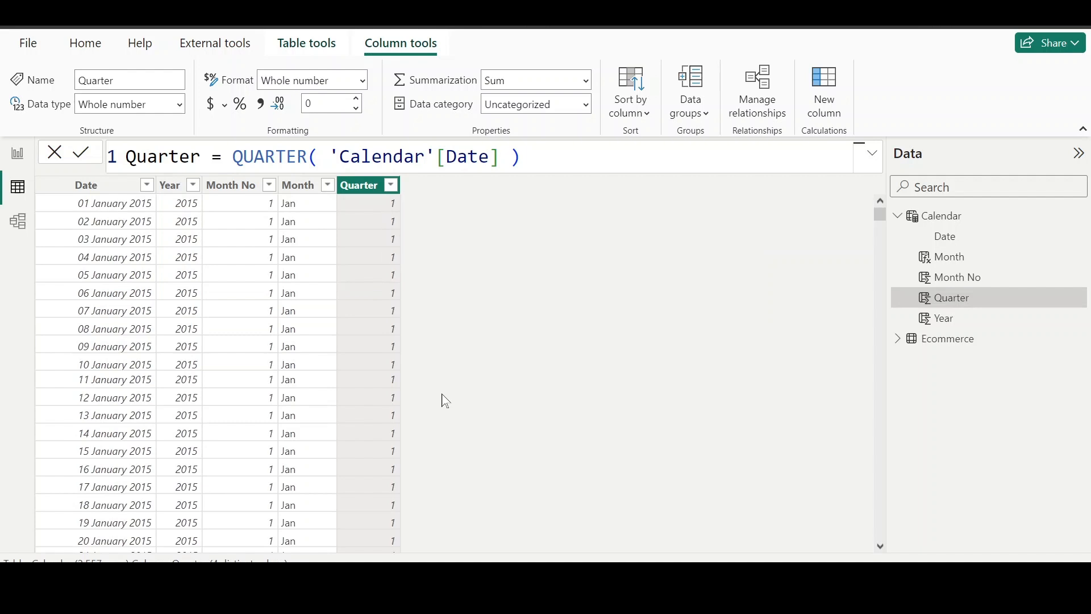
left_click(392, 186)
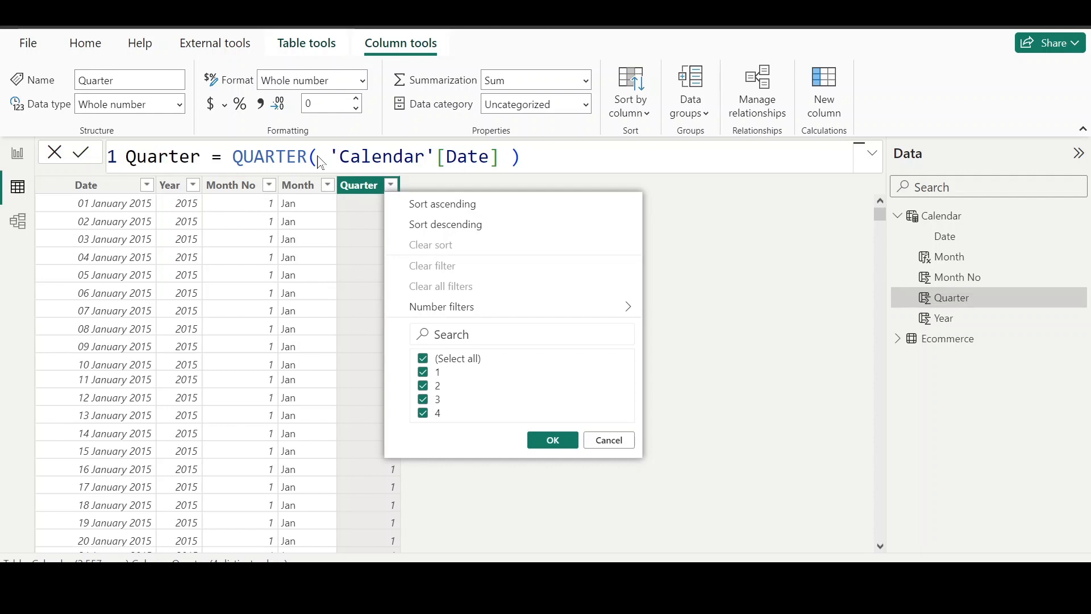
Step: Change the Quarter column's formula to Quarter = "Q" & QUARTER( 'Calendar'[Date] )
left_click(232, 158)
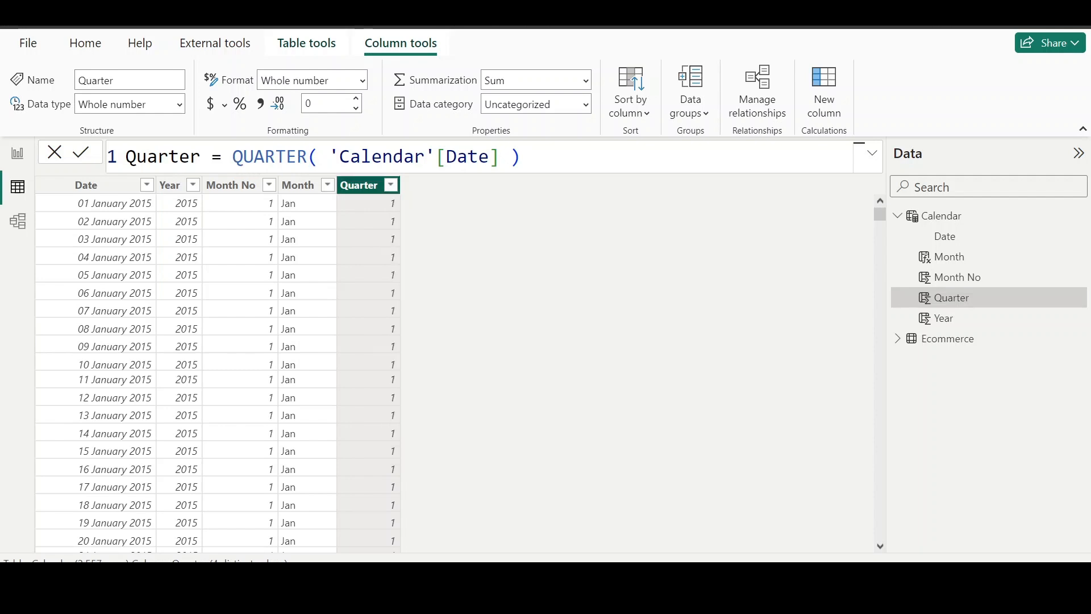
type("Q")
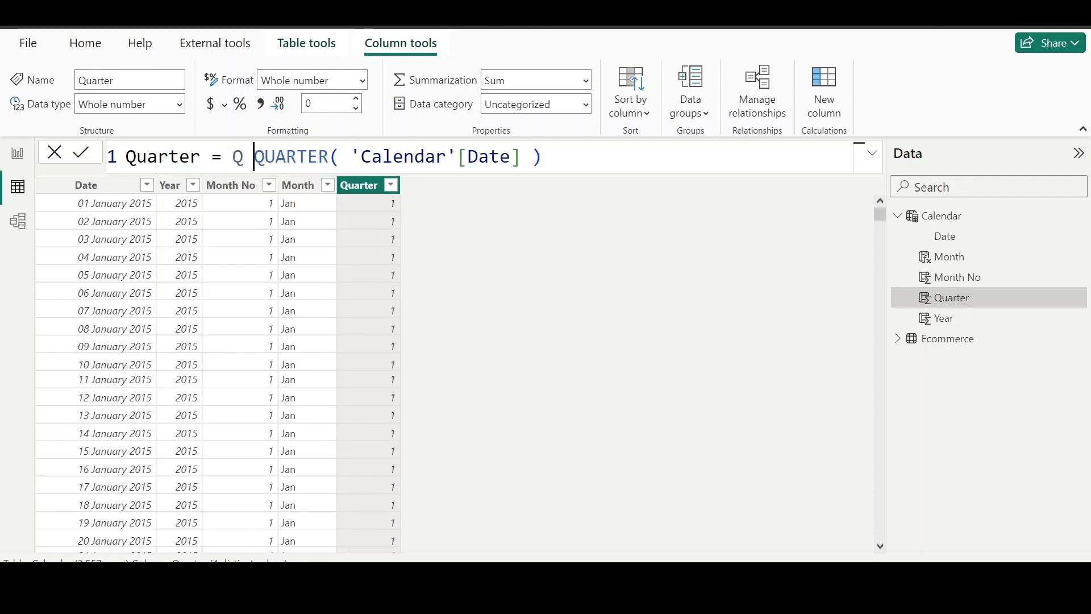
key("Return")
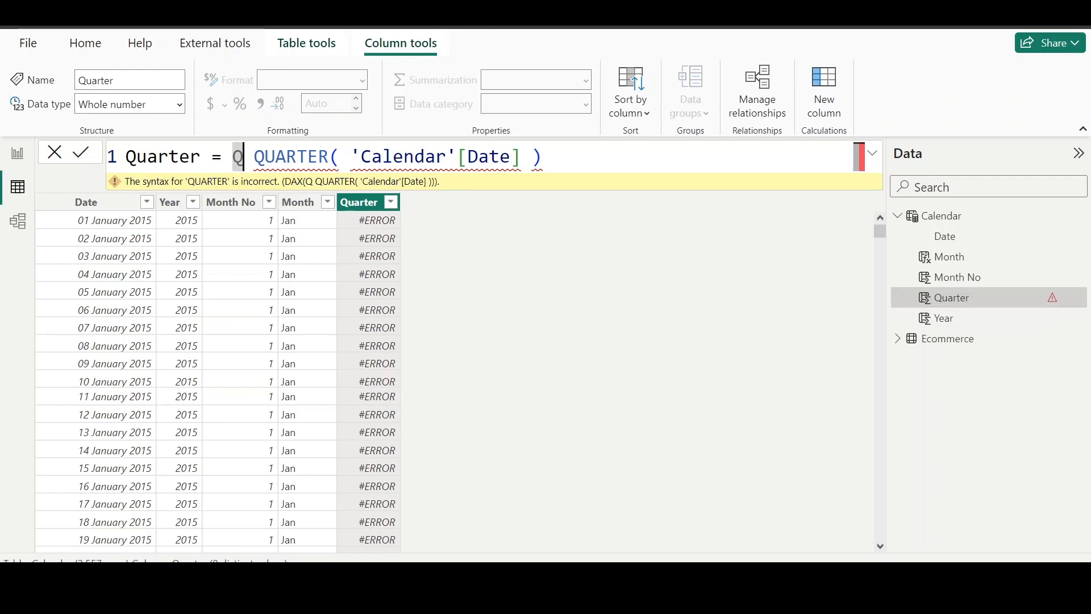
type("\"")
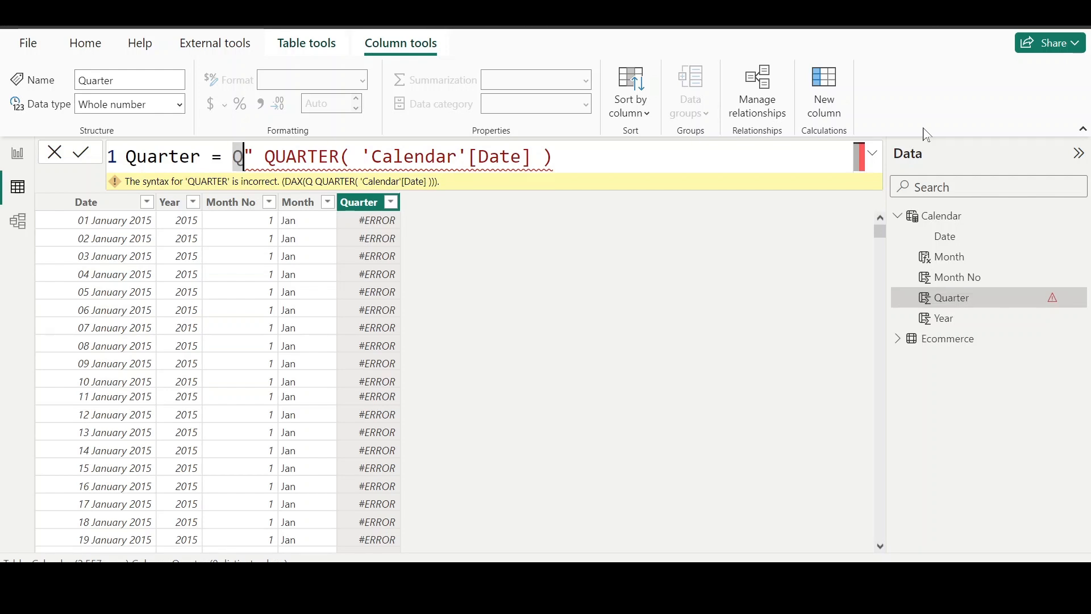
key("Left")
type("\"")
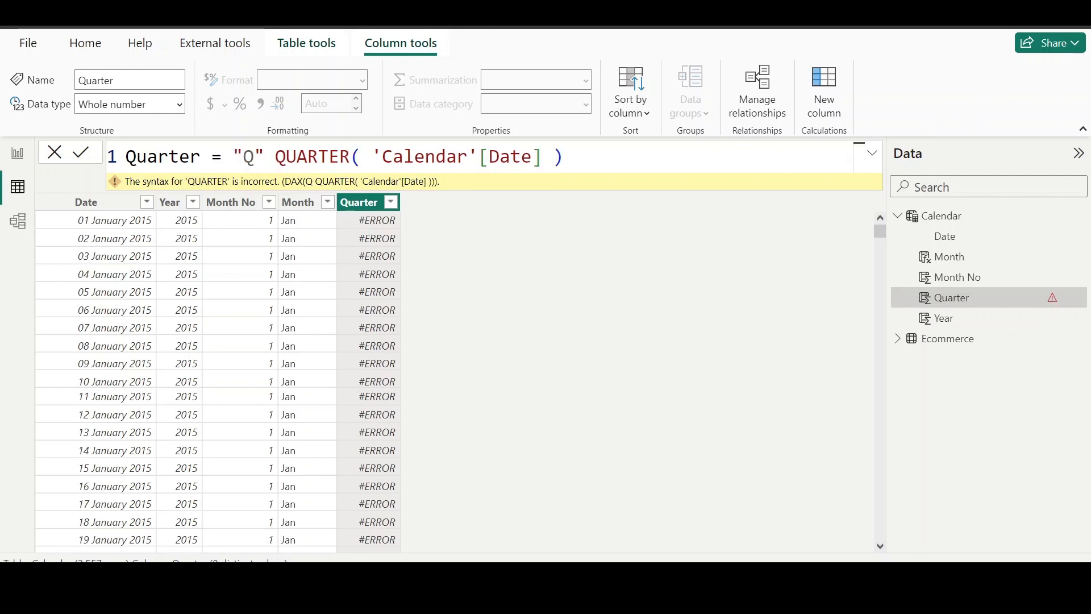
left_click(275, 157)
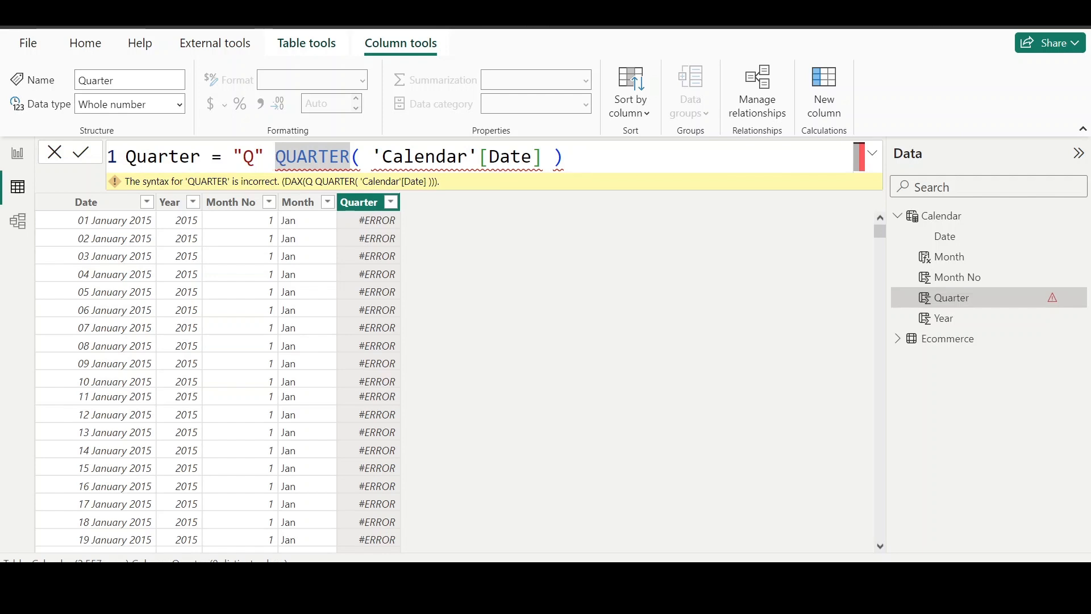
type("&")
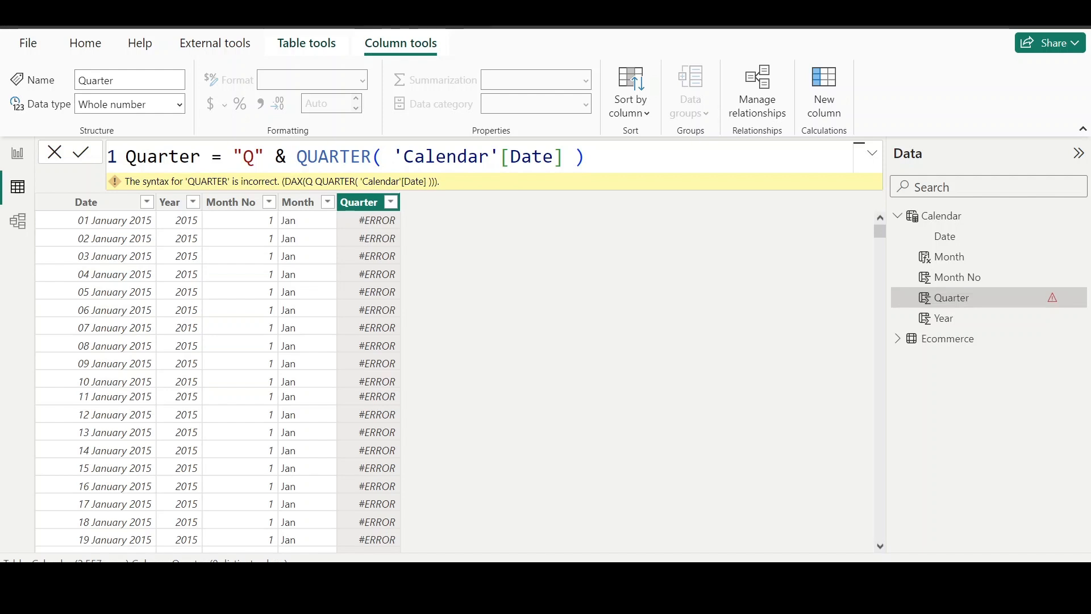
key("Return")
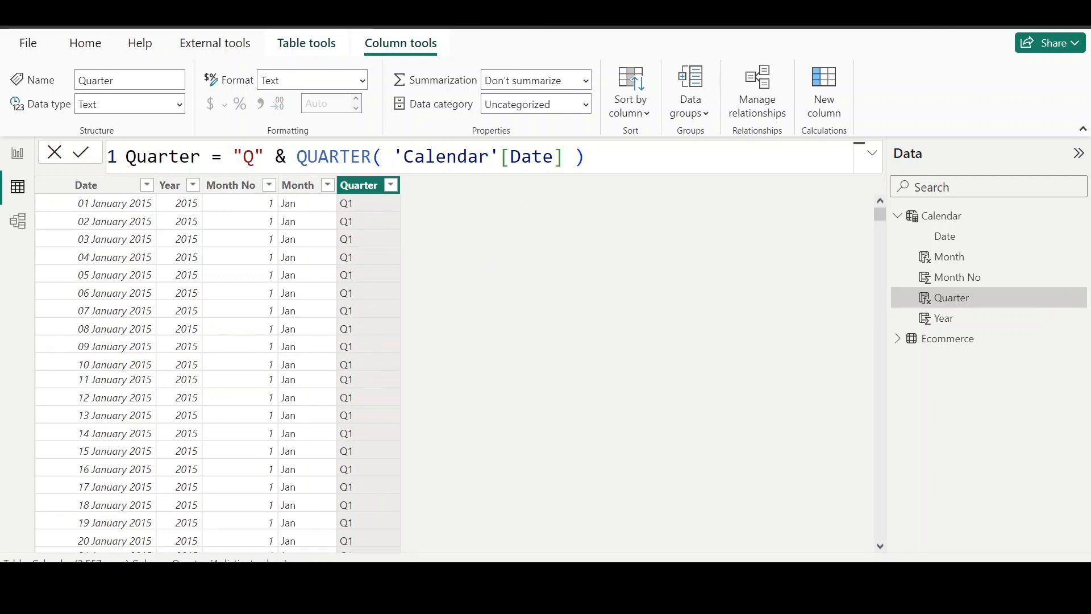
Step: Add a calculated column to the Calendar table with the formula Day = FORMAT( 'Calendar'[Date], "DDD" )
key("shift+Left")
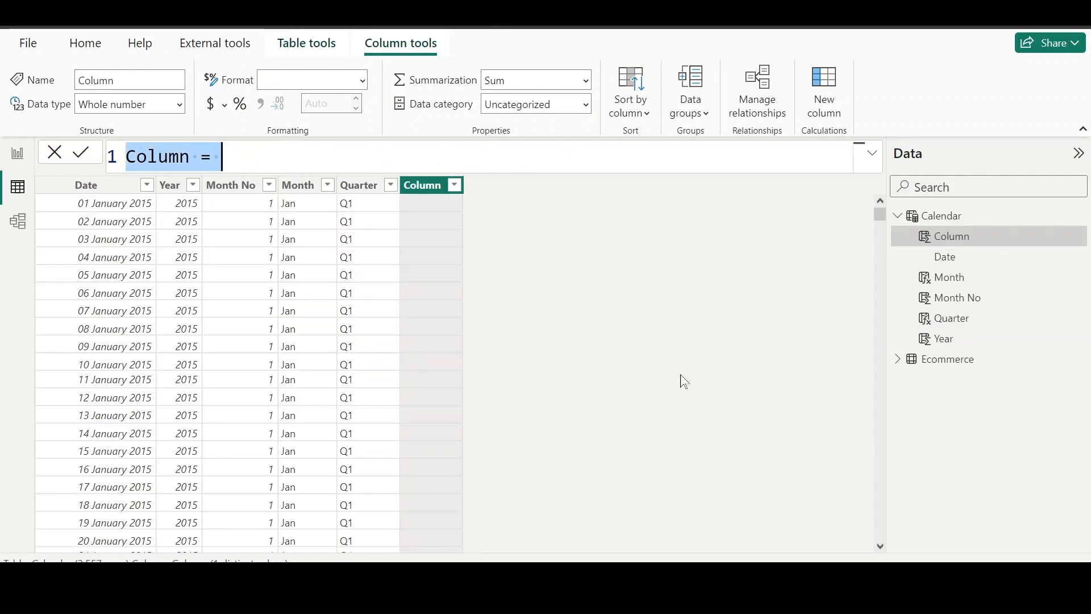
type("Day")
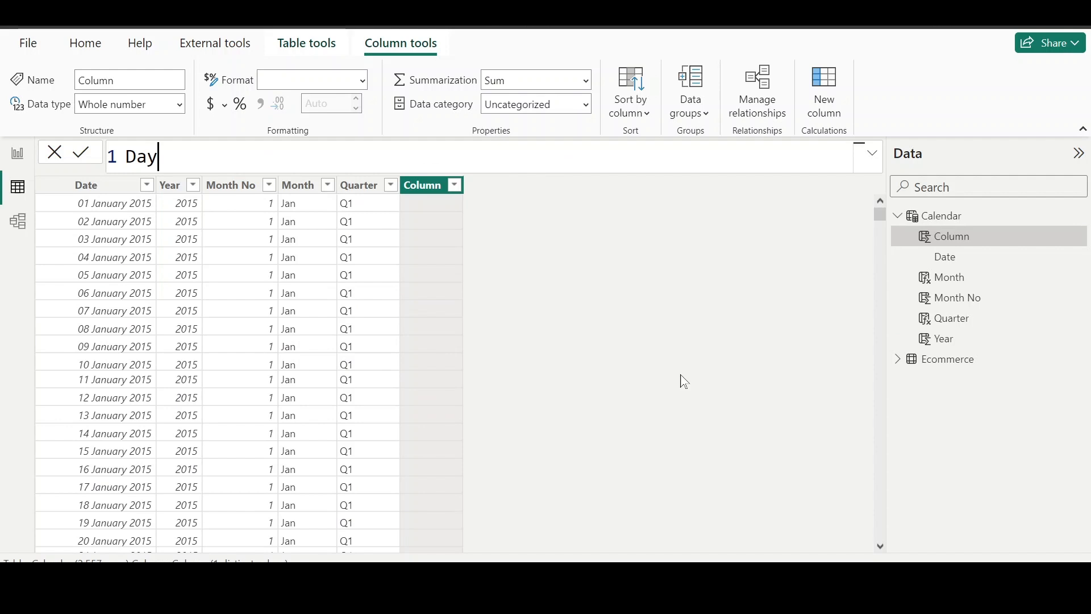
type(" = firma")
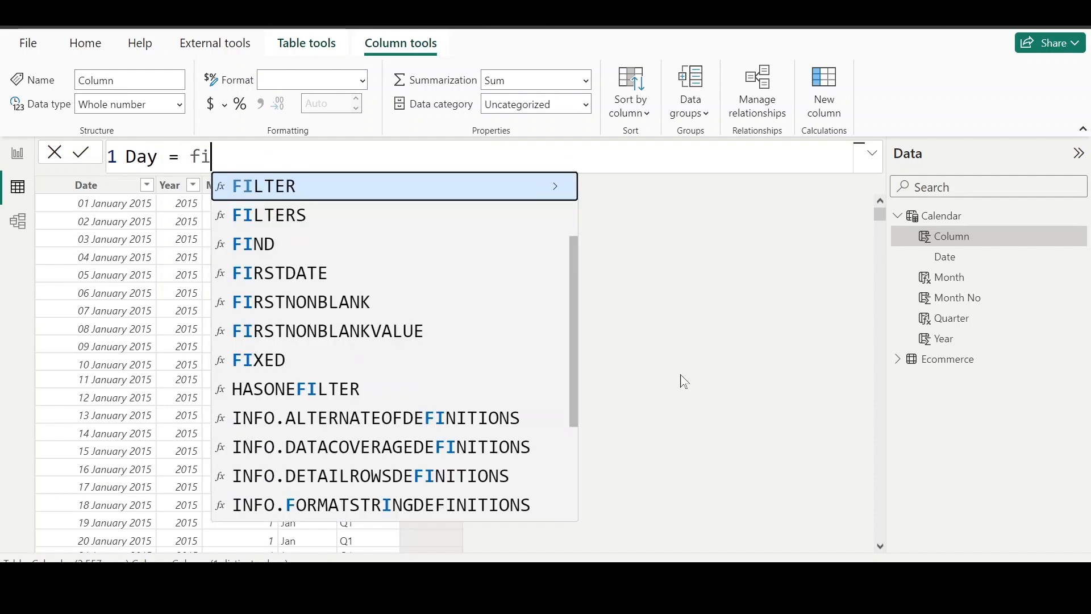
key("BackSpace")
key("BackSpace")
key("BackSpace")
key("BackSpace")
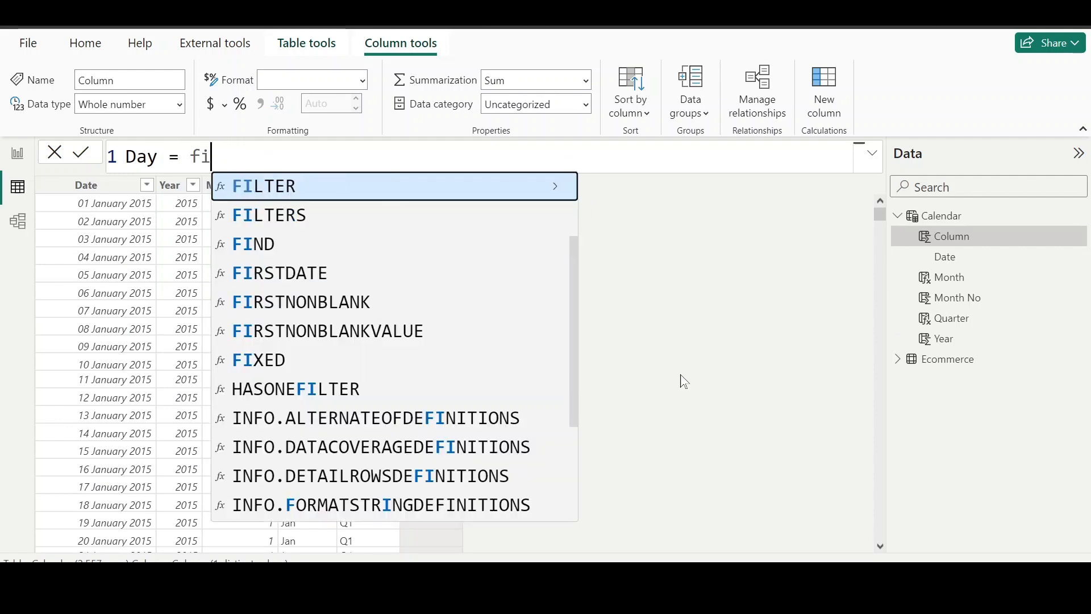
type("o")
key("Tab")
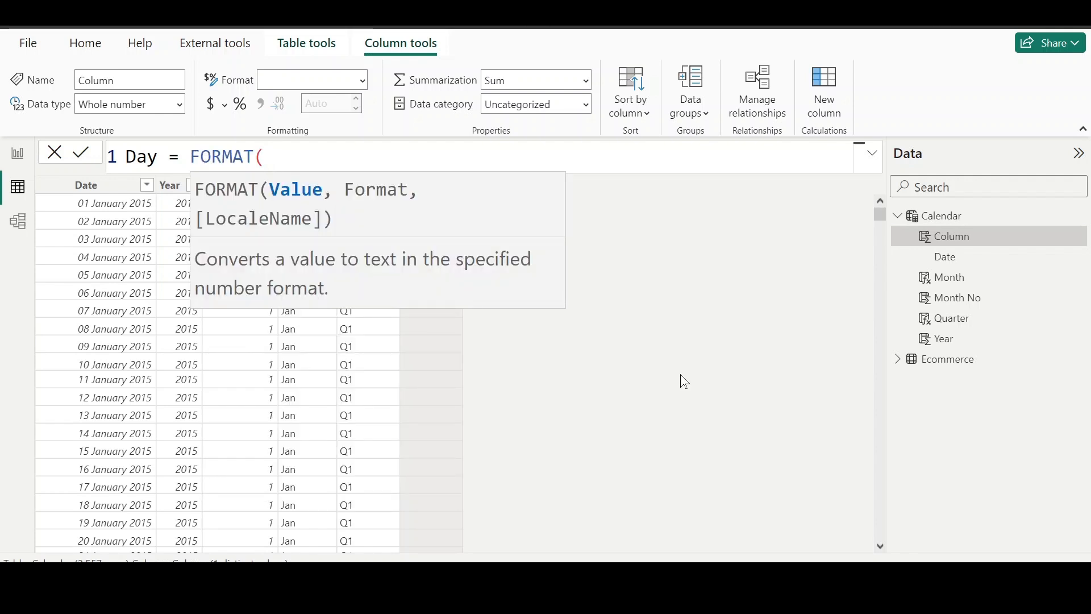
type("date")
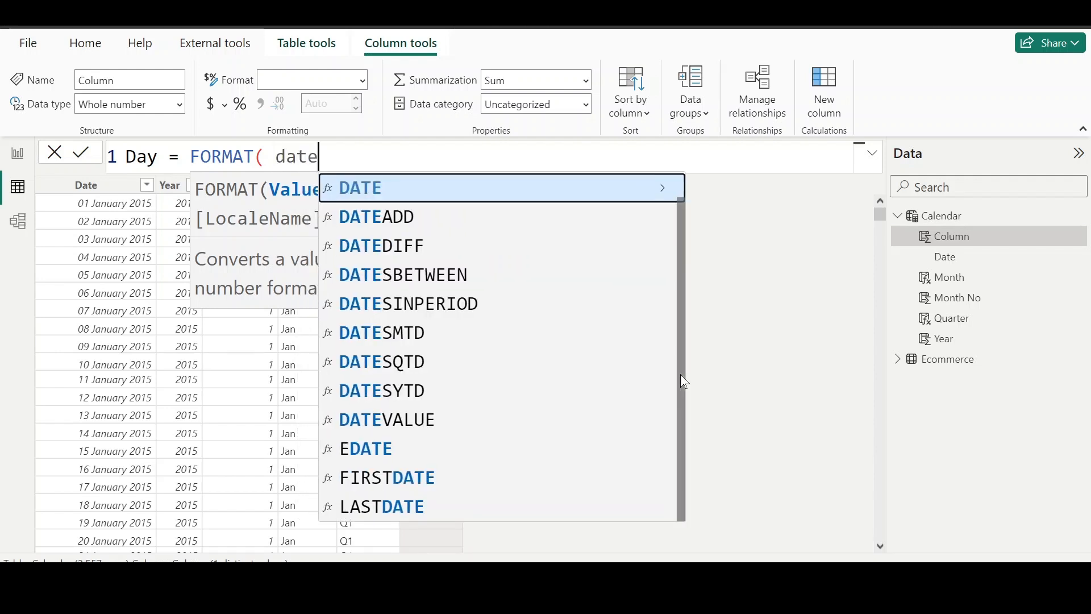
key("Tab")
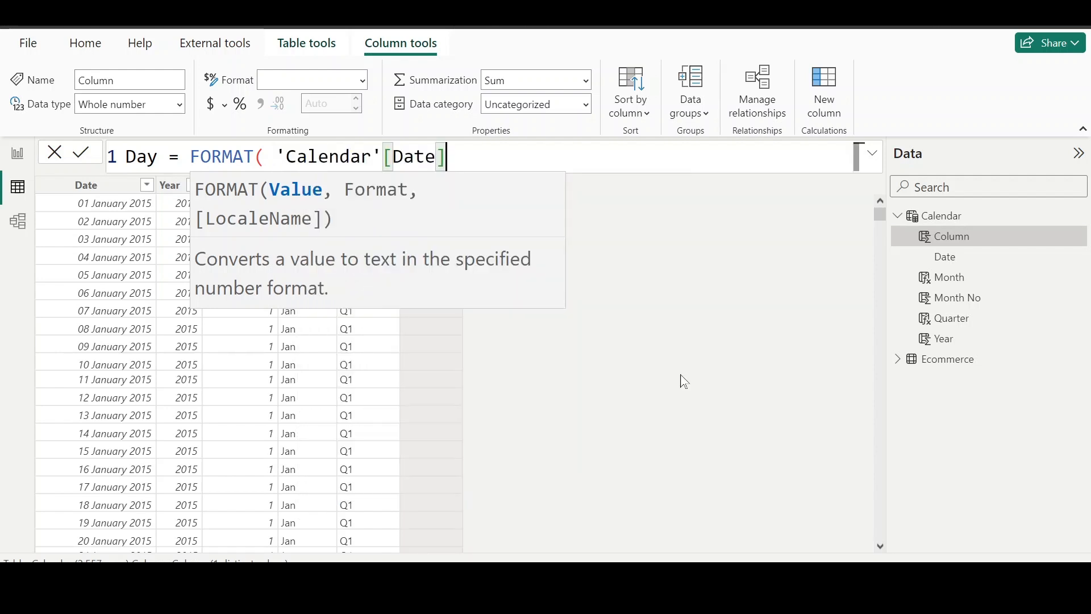
type(",")
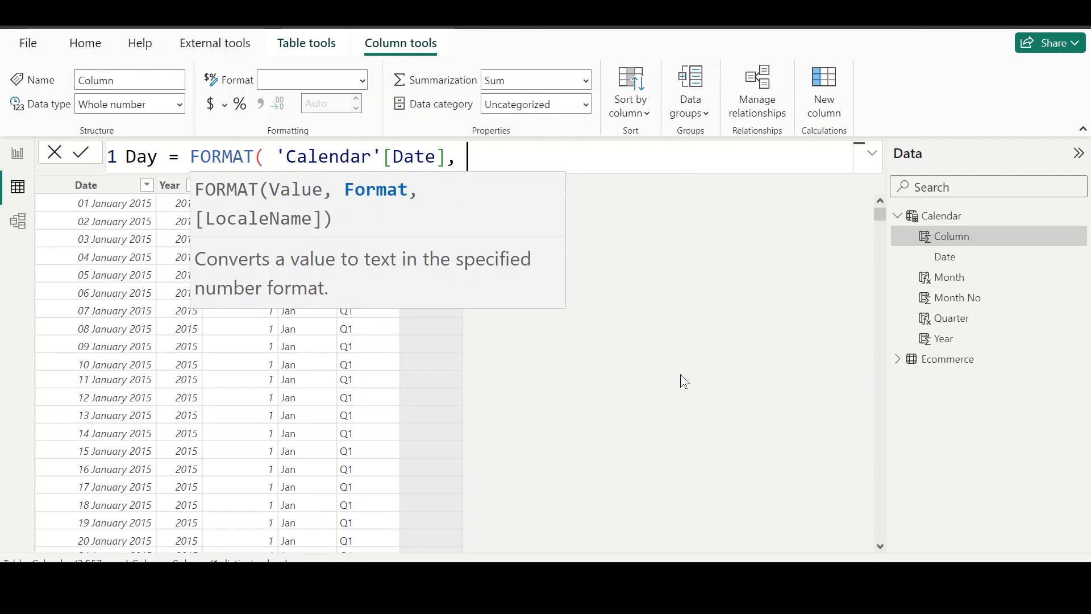
type(" \"DDD\" )")
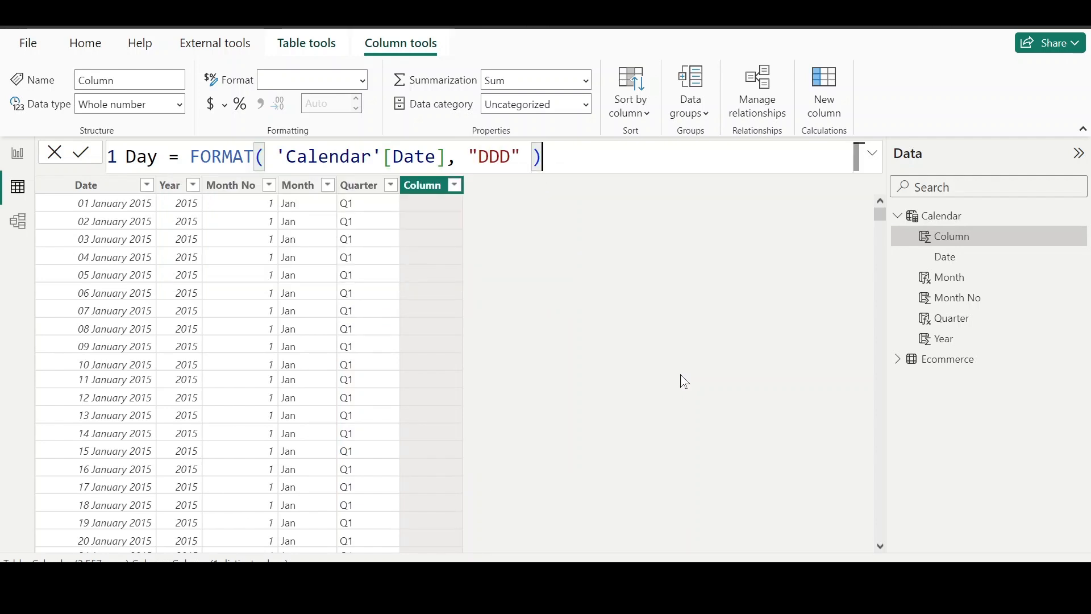
key("Return")
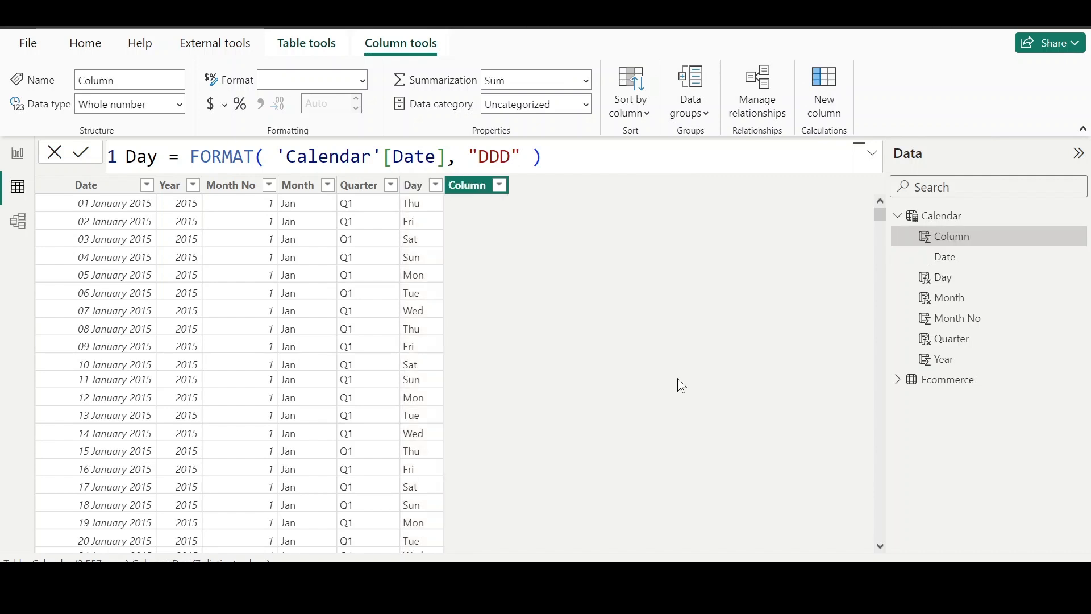
Step: Add a Weektype calculated column to the Calendar table, starting its IF formula with the condition 'Calendar'[Day] = "Sun" || 'Calendar'[Day] = "Sat"
type("Wee")
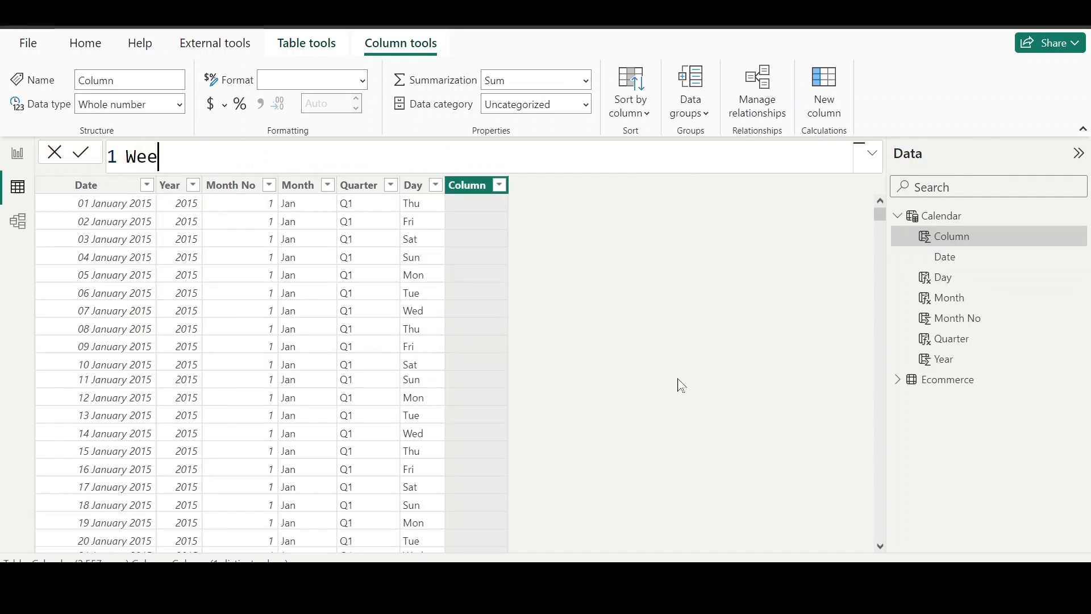
type("ktype =")
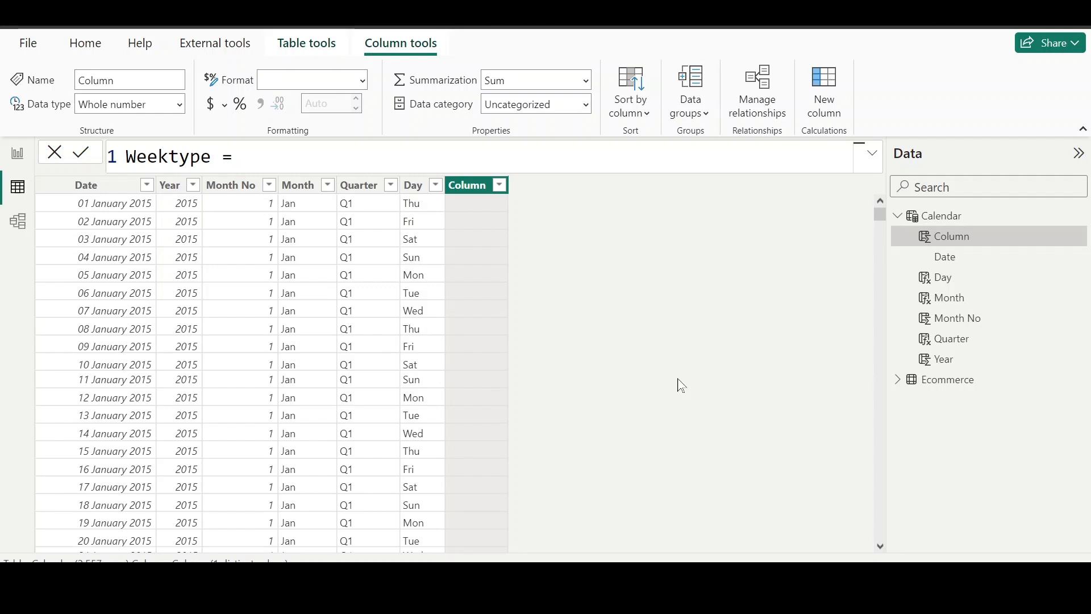
type("IF(")
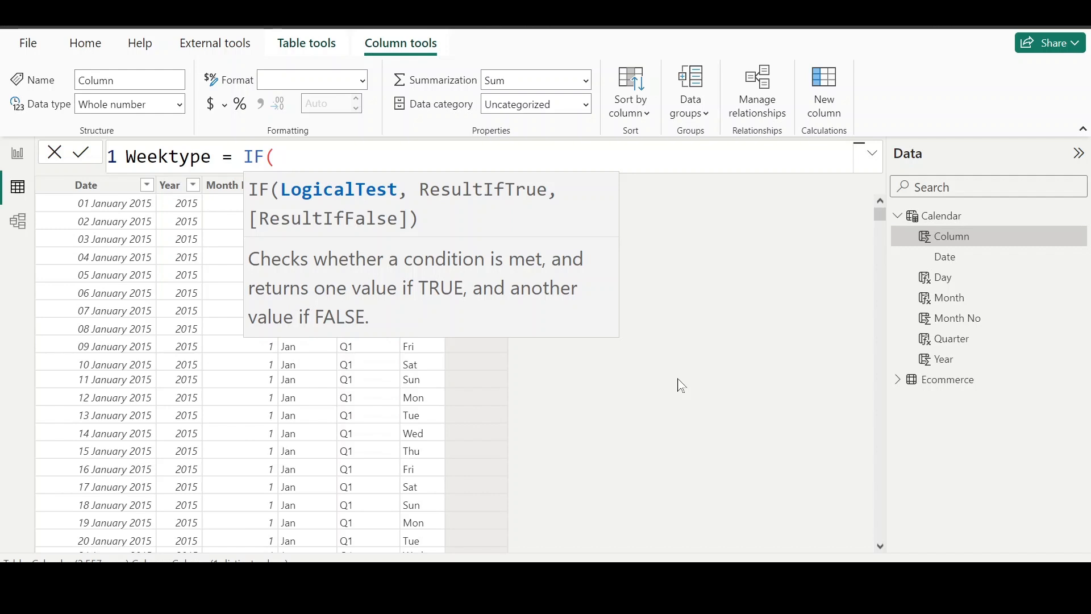
type(" day")
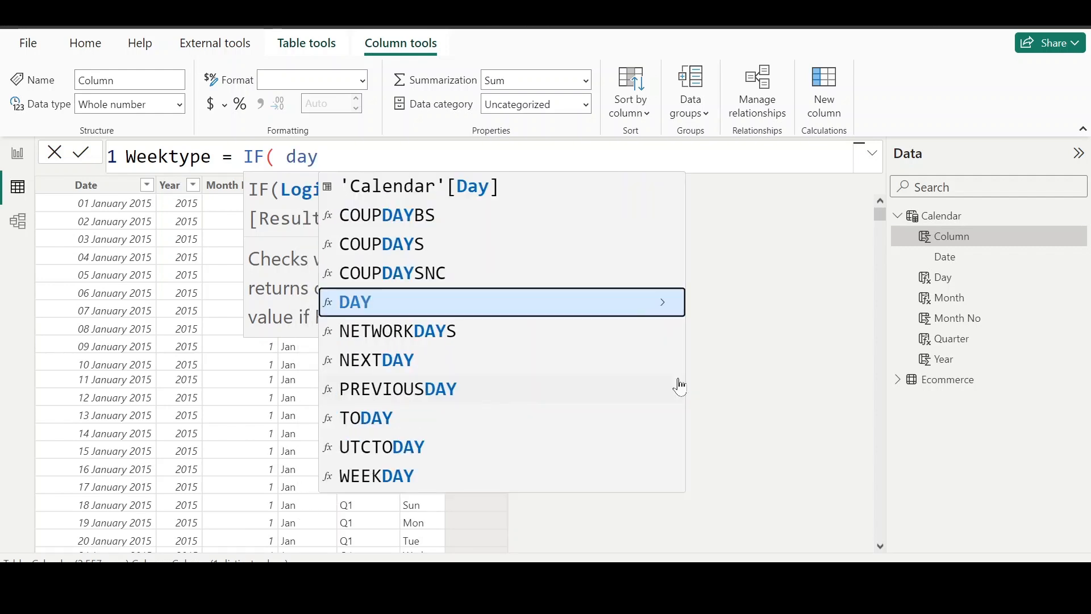
left_click(435, 188)
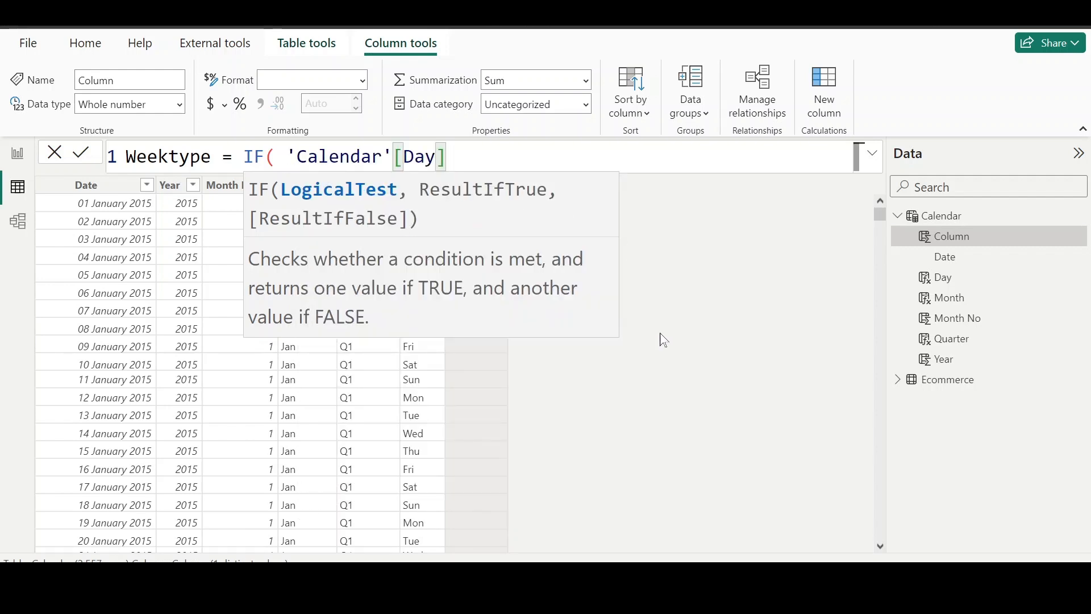
type("= ")
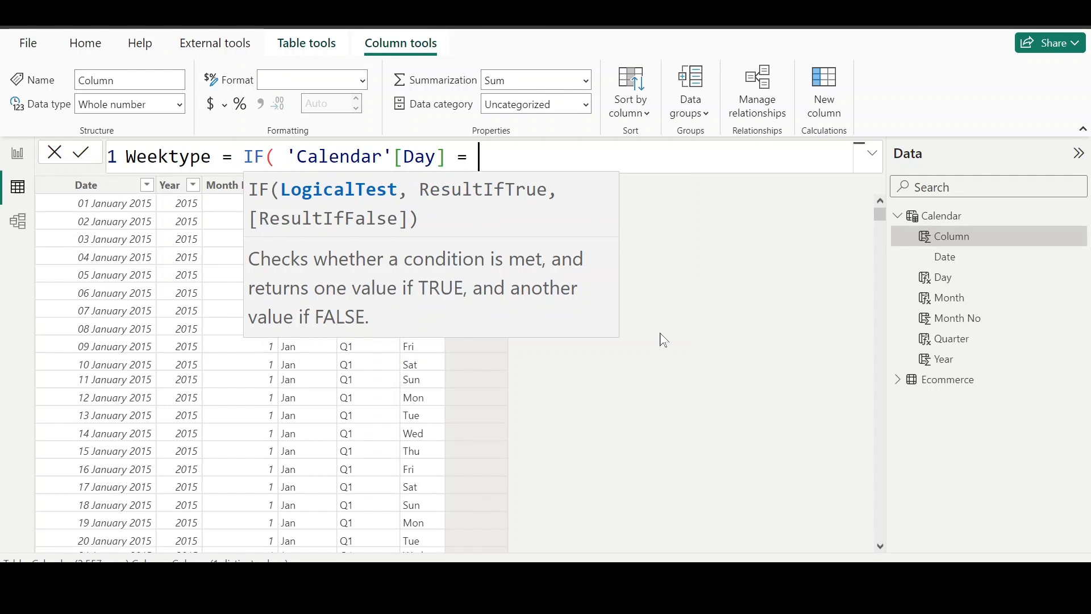
type("\"Sun\"")
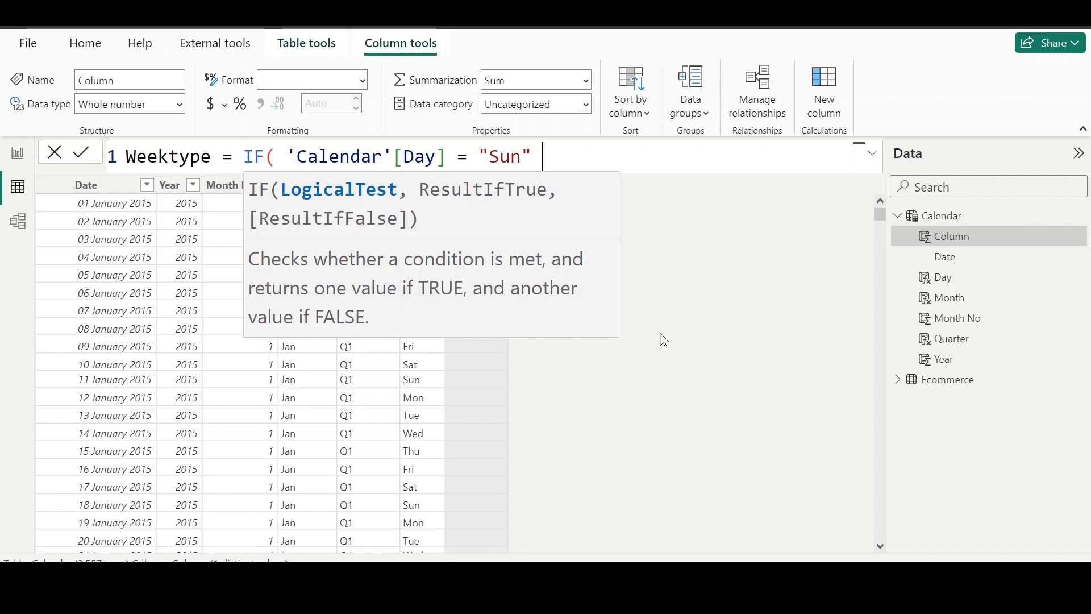
type(" ||")
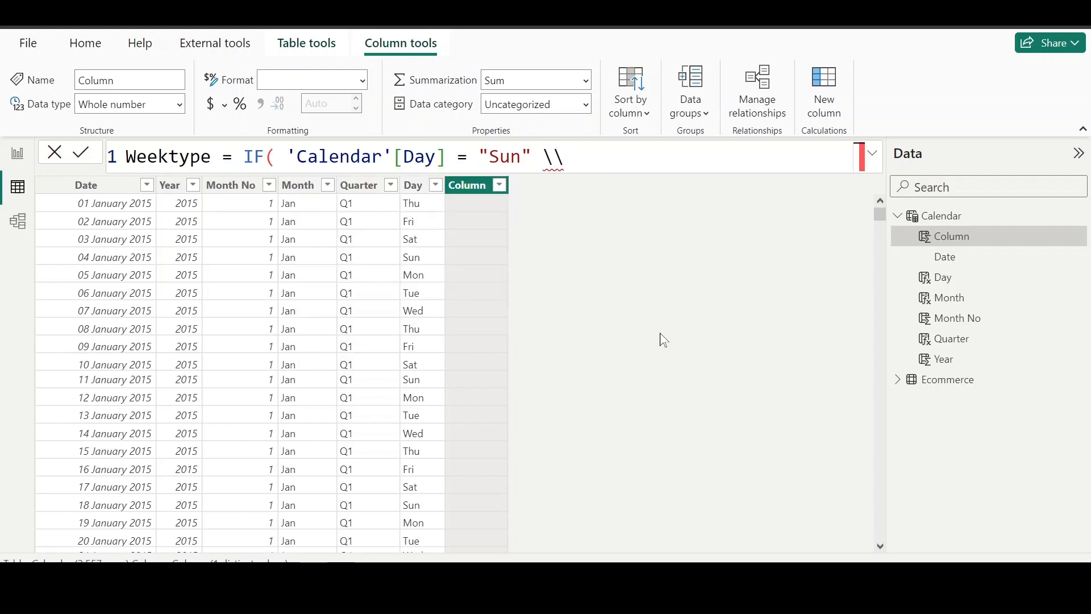
key("BackSpace")
key("BackSpace")
type("|| calen")
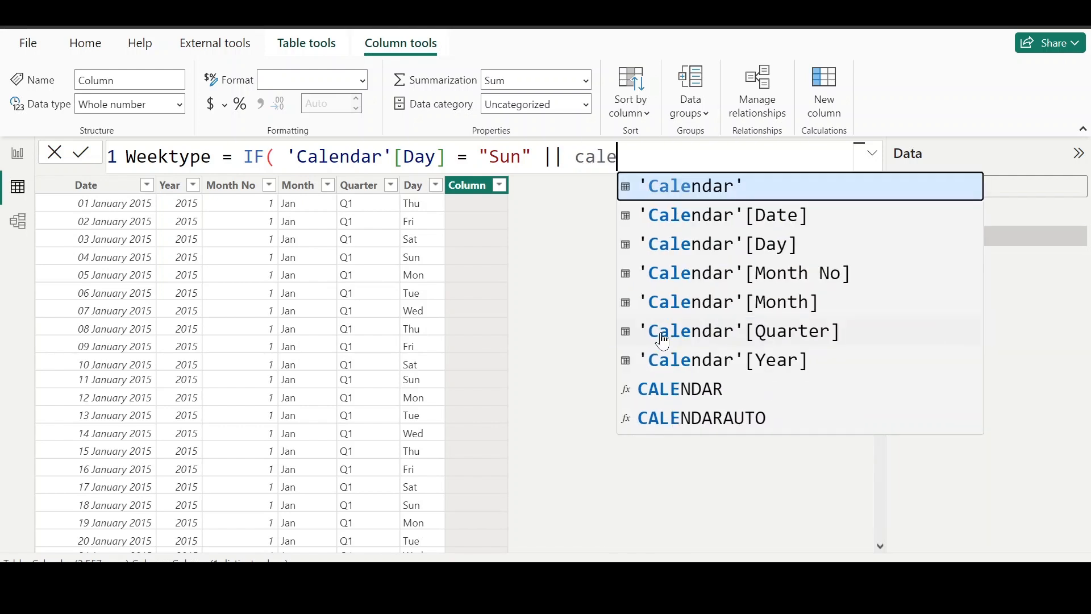
key("Down")
key("Down")
key("Tab")
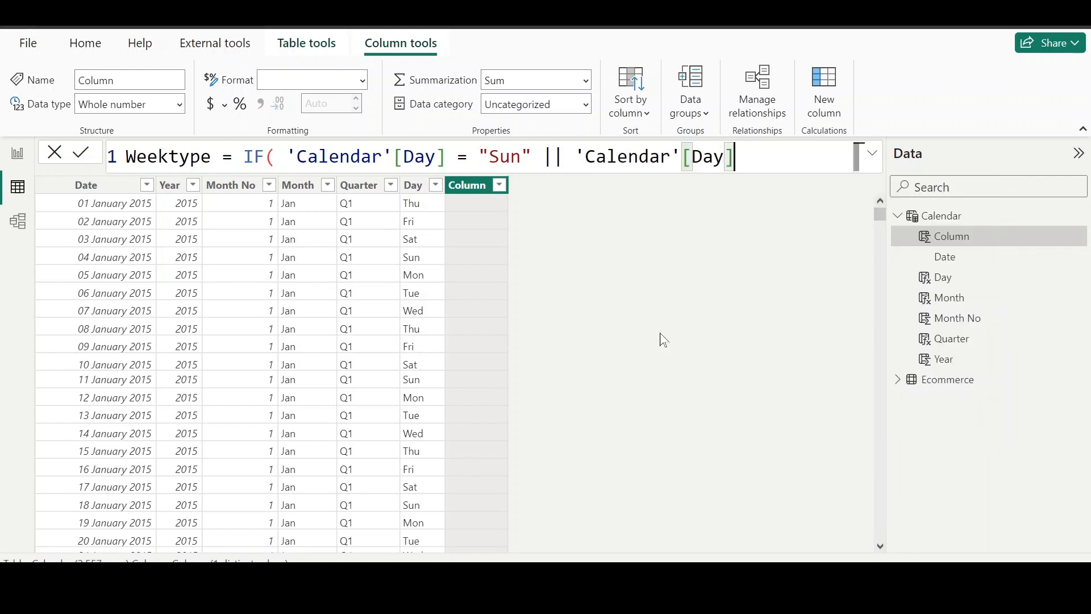
type("= \"Sat")
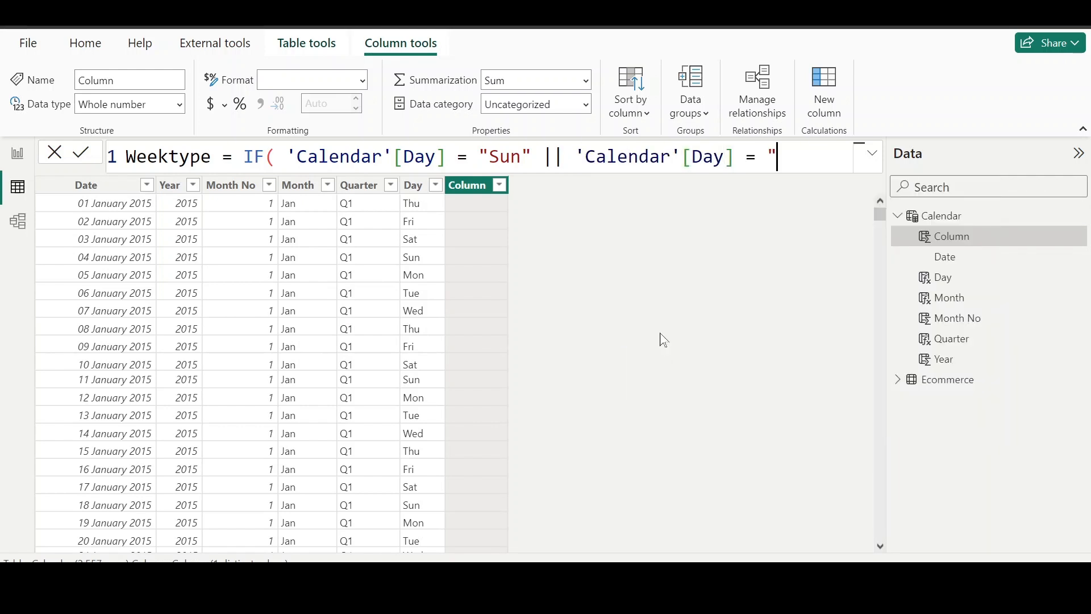
type("\", ")
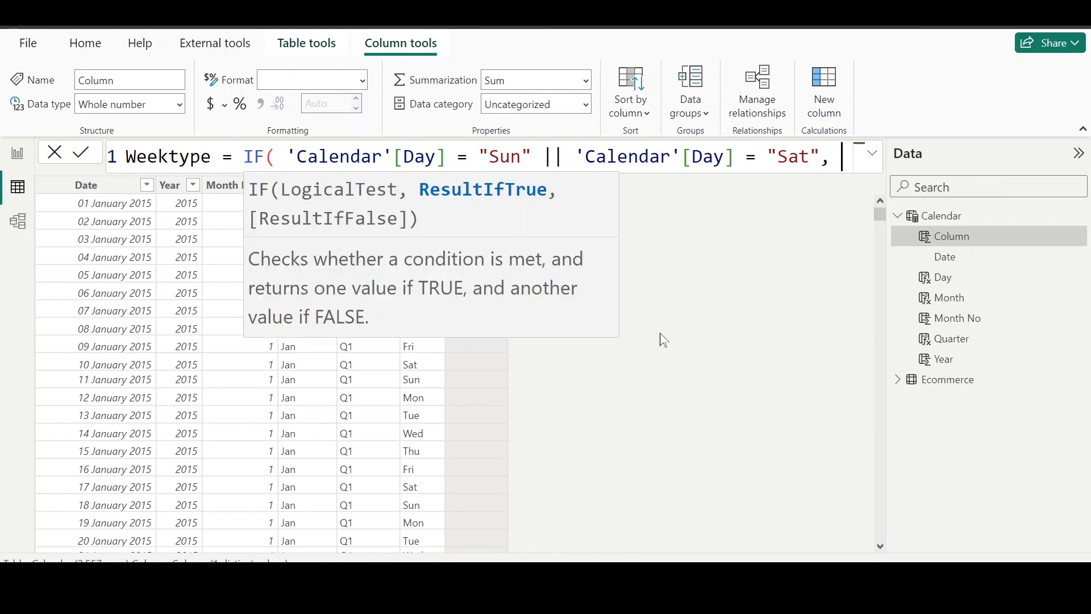
Step: Complete the Weektype formula so it returns "Weekend" when the condition is true and "Weekday" otherwise, and commit the column
type("\"Weeke")
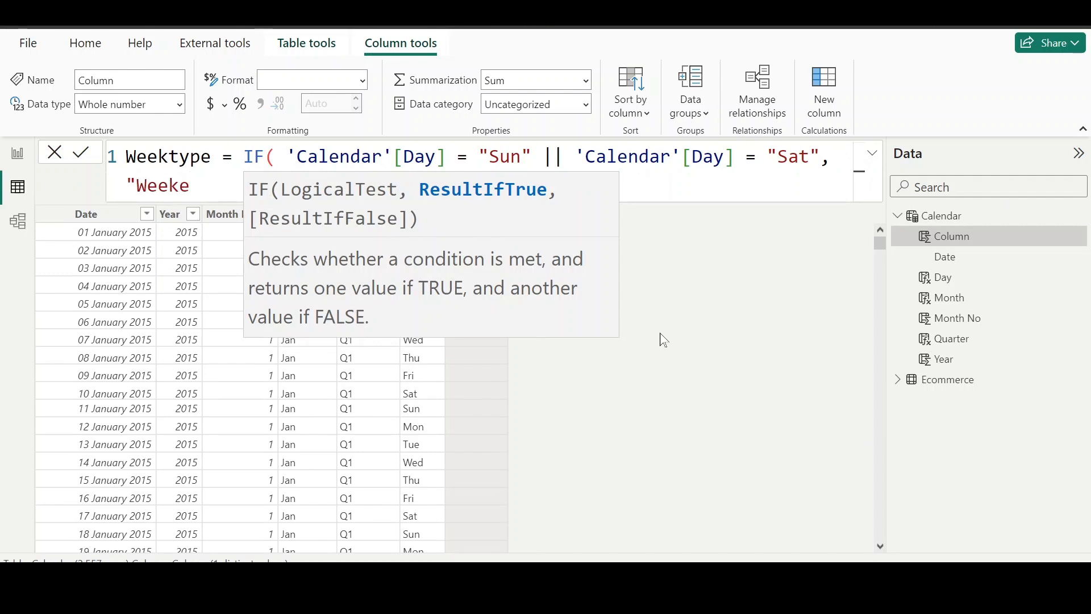
type("nd\",")
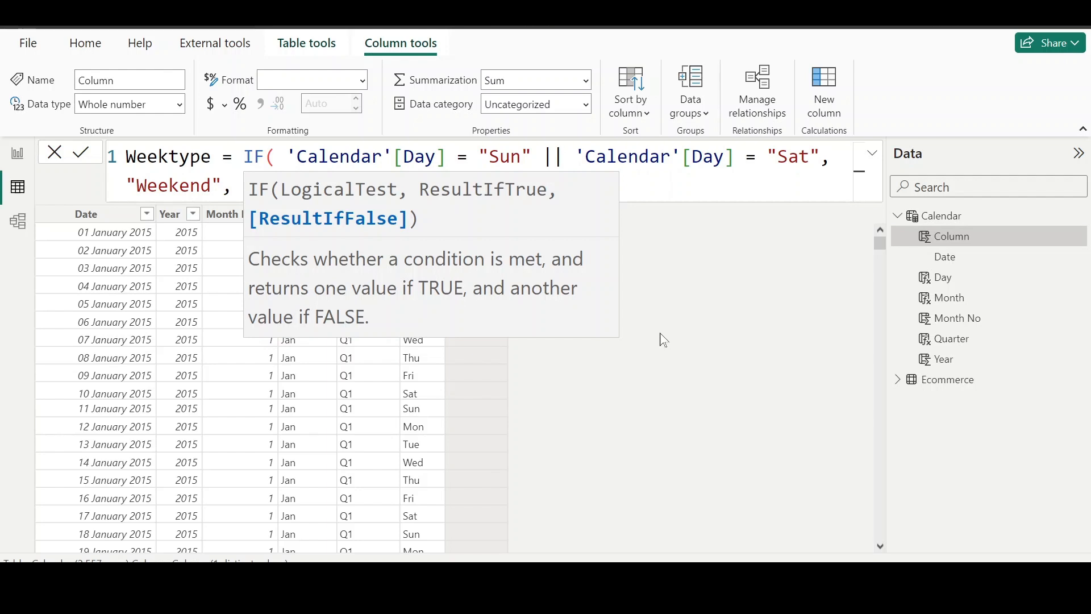
left_click(710, 157)
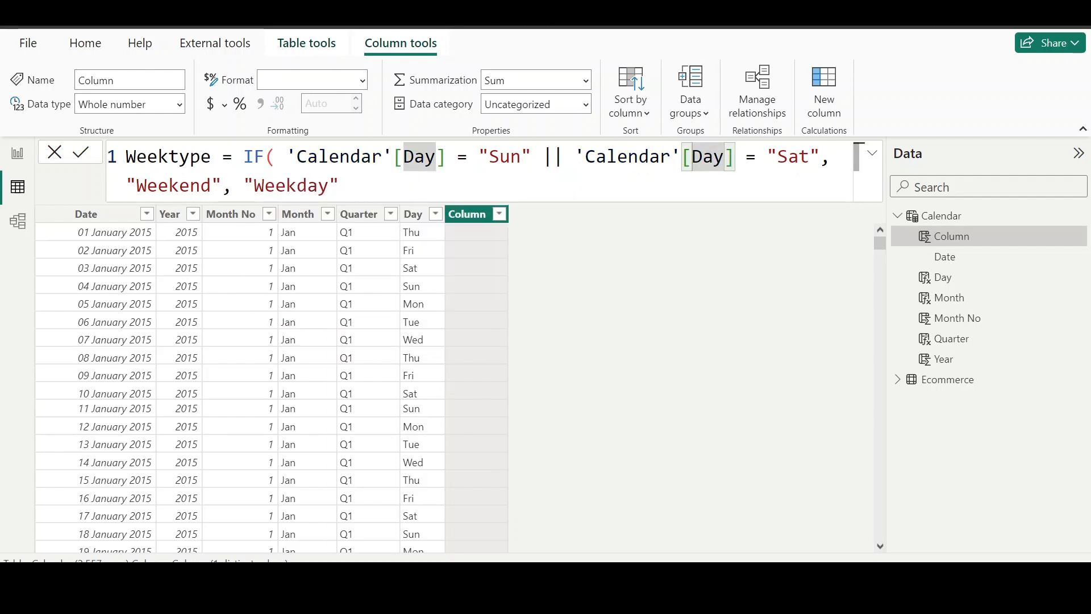
left_click(341, 186)
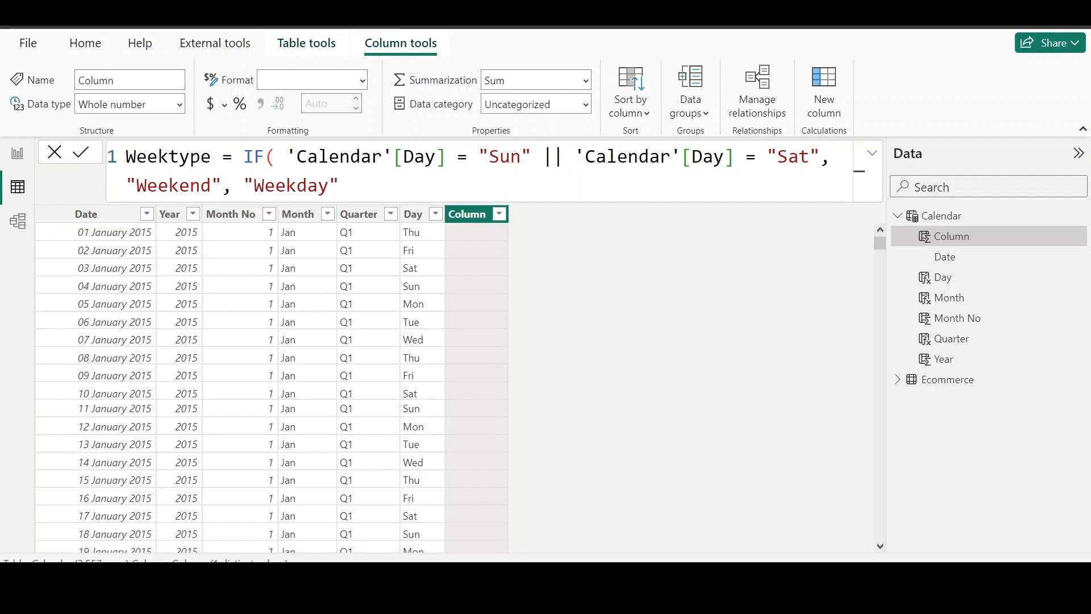
type(")")
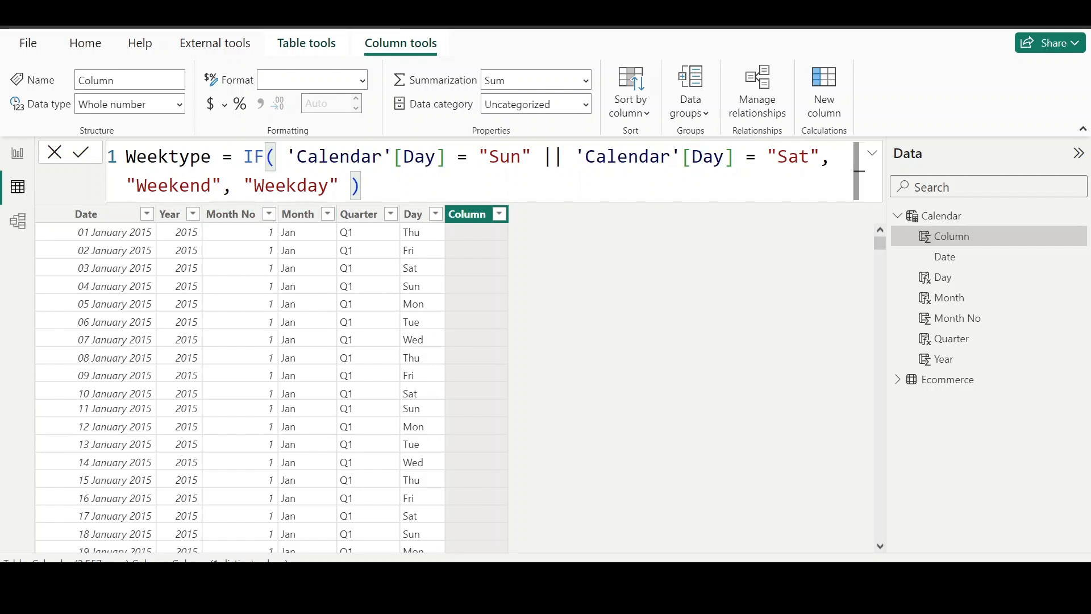
key("Return")
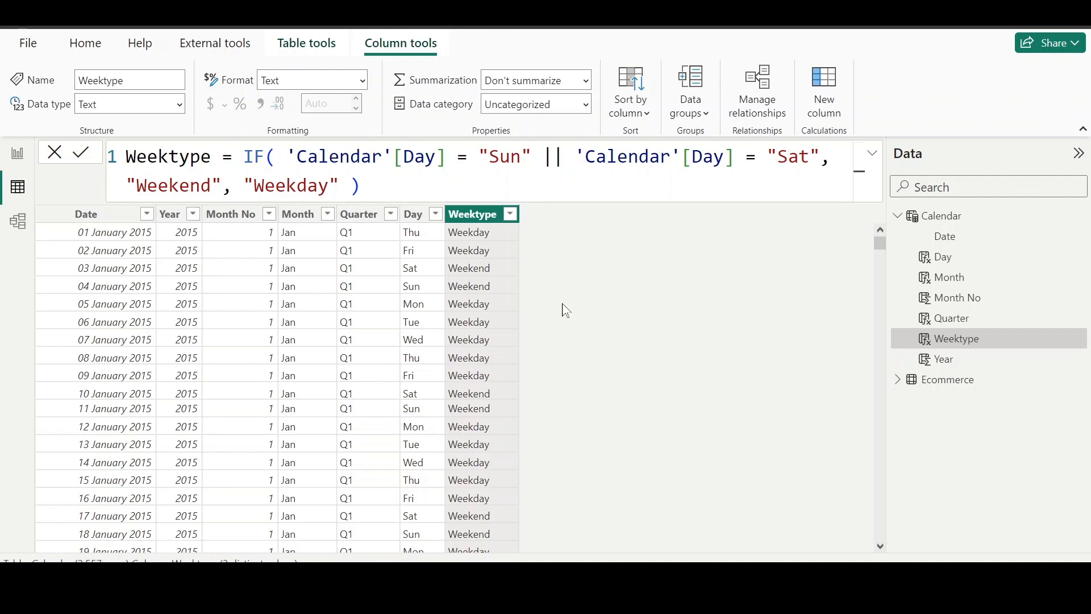
Step: In the model diagram, align the Calendar table beside the Ecommerce table and enlarge it to show all its fields
left_click(18, 228)
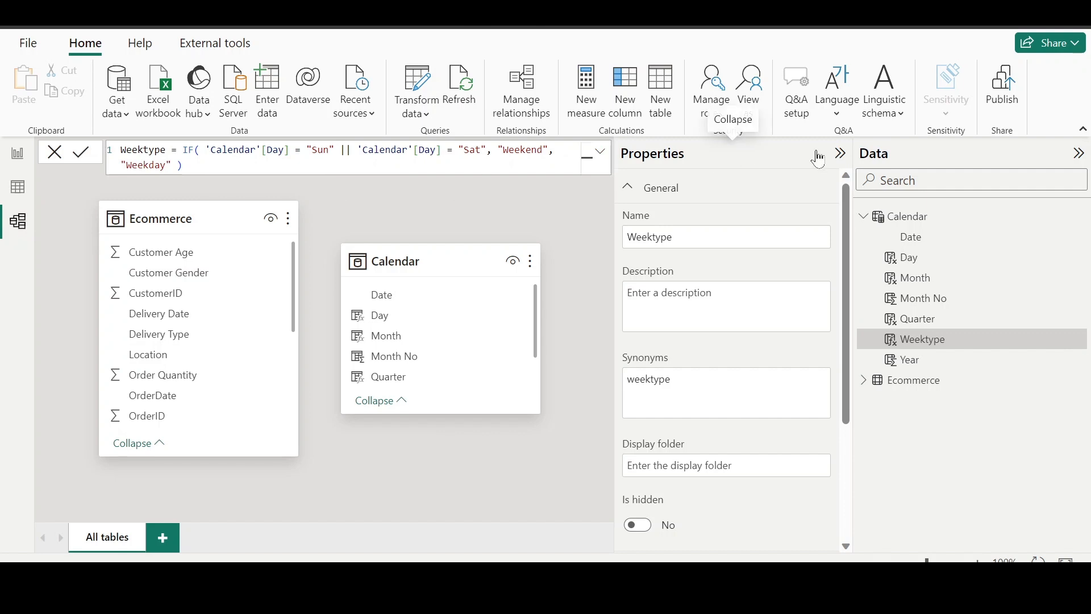
left_click(841, 154)
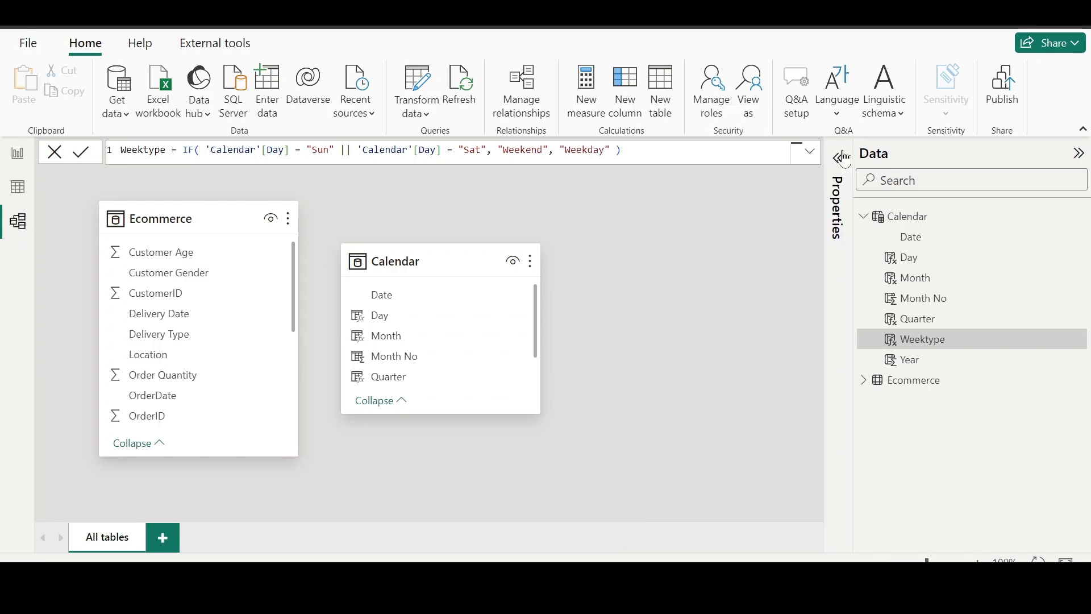
left_click_drag(421, 262, 497, 220)
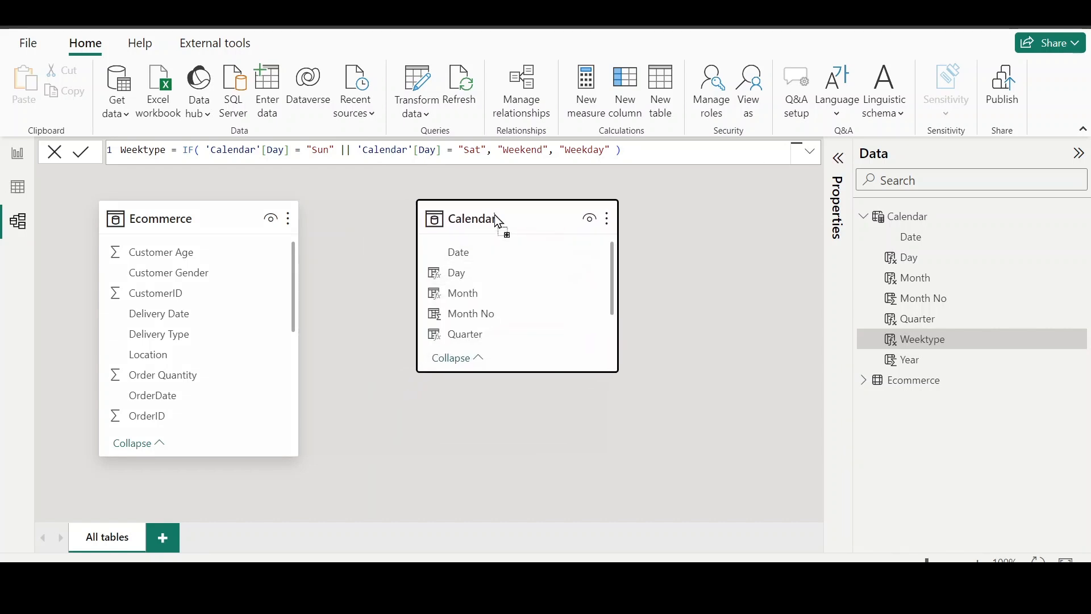
left_click(206, 223)
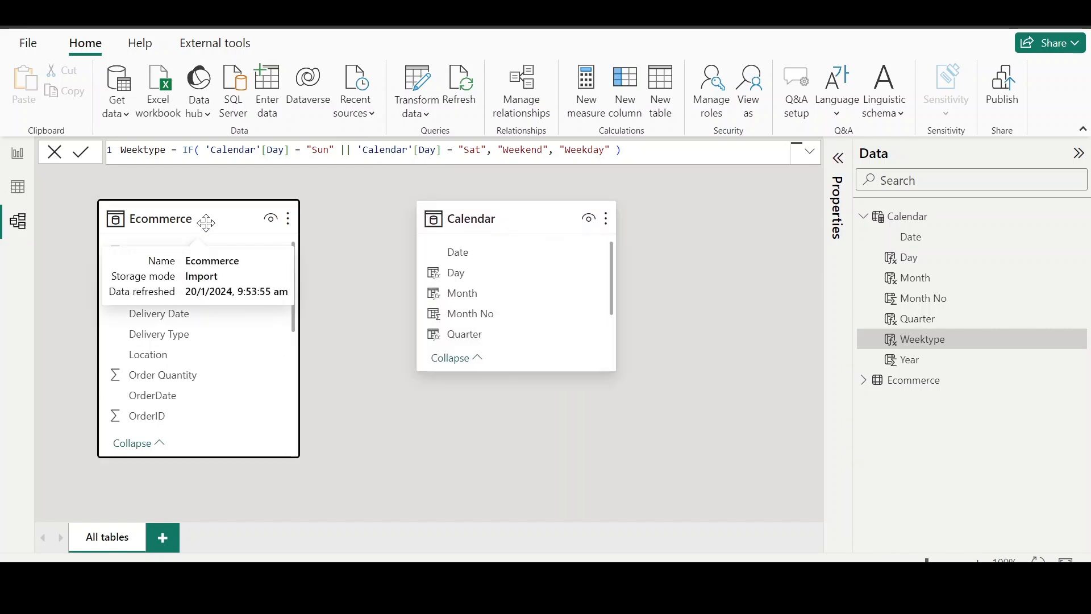
left_click_drag(206, 222, 208, 207)
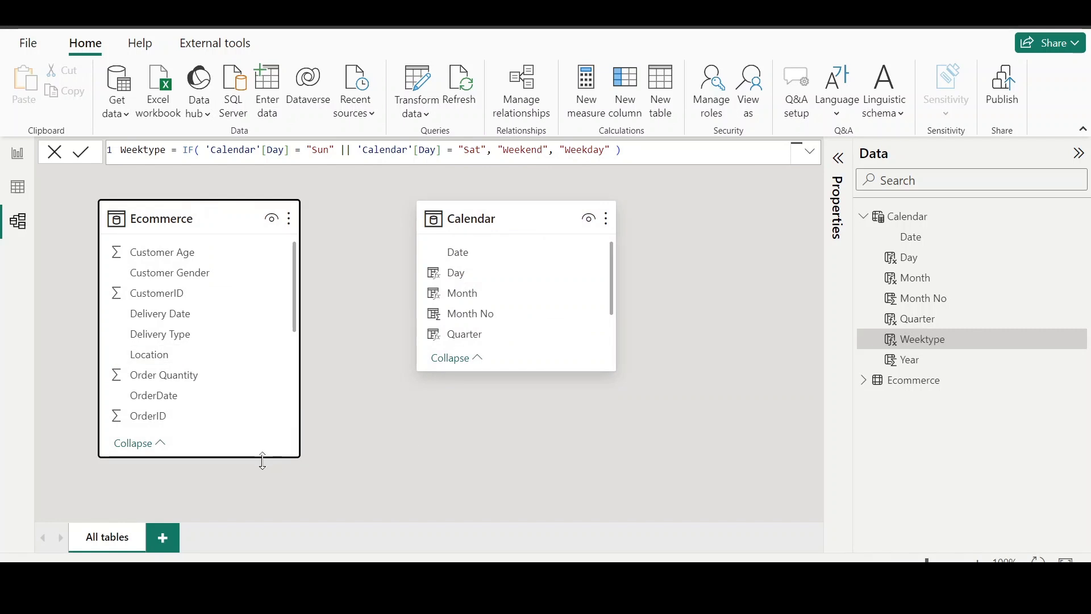
left_click_drag(517, 369, 523, 430)
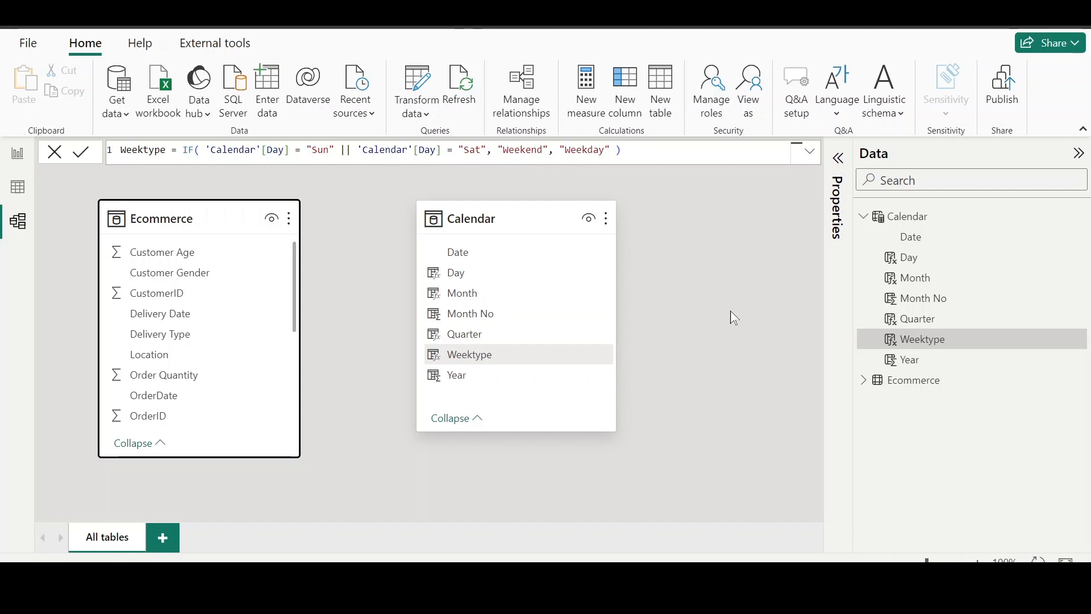
left_click(502, 220)
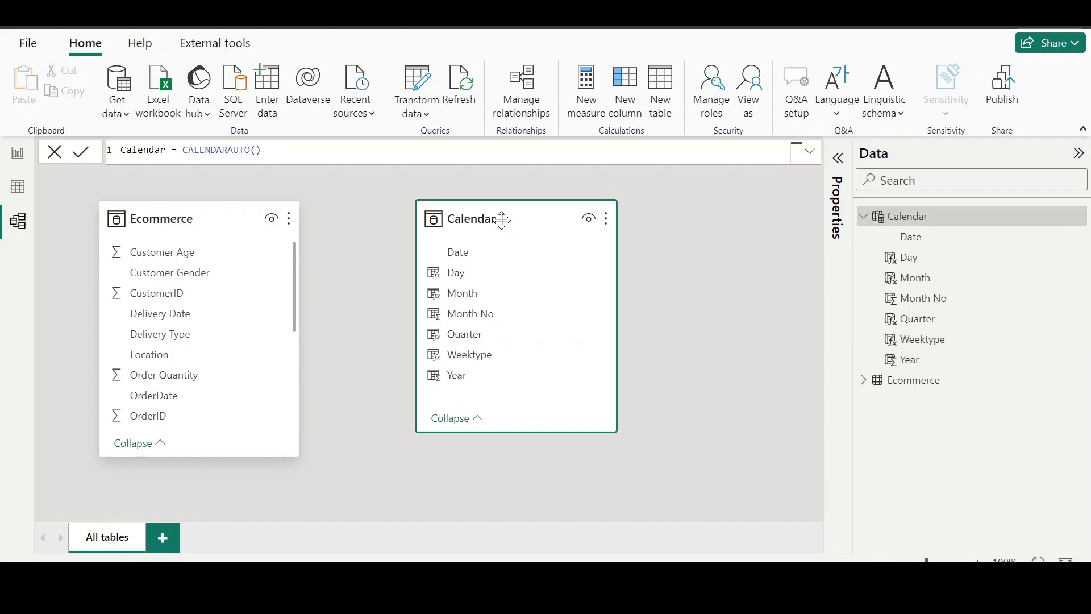
left_click(199, 224)
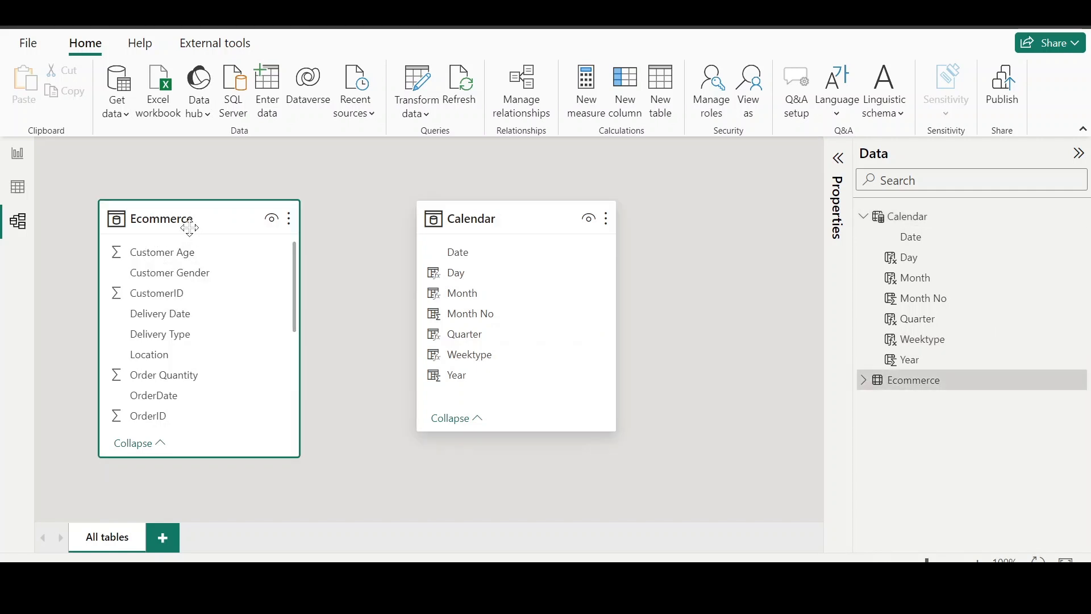
Step: Examine the Ecommerce table's data, including its Unit Price, Sale Price, OrderDate and Delivery Date columns
left_click(18, 187)
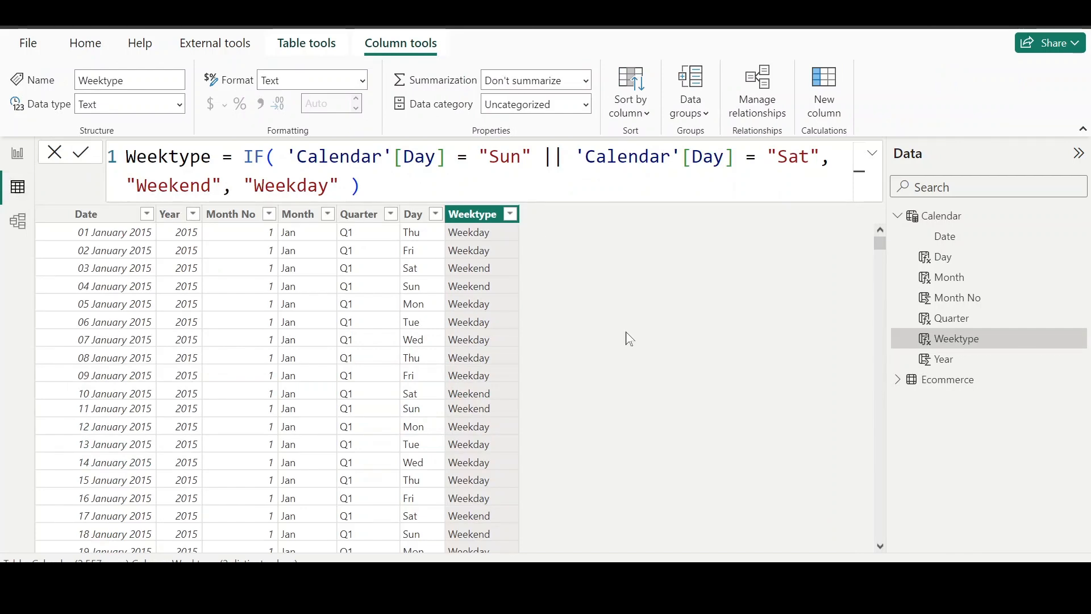
left_click(943, 381)
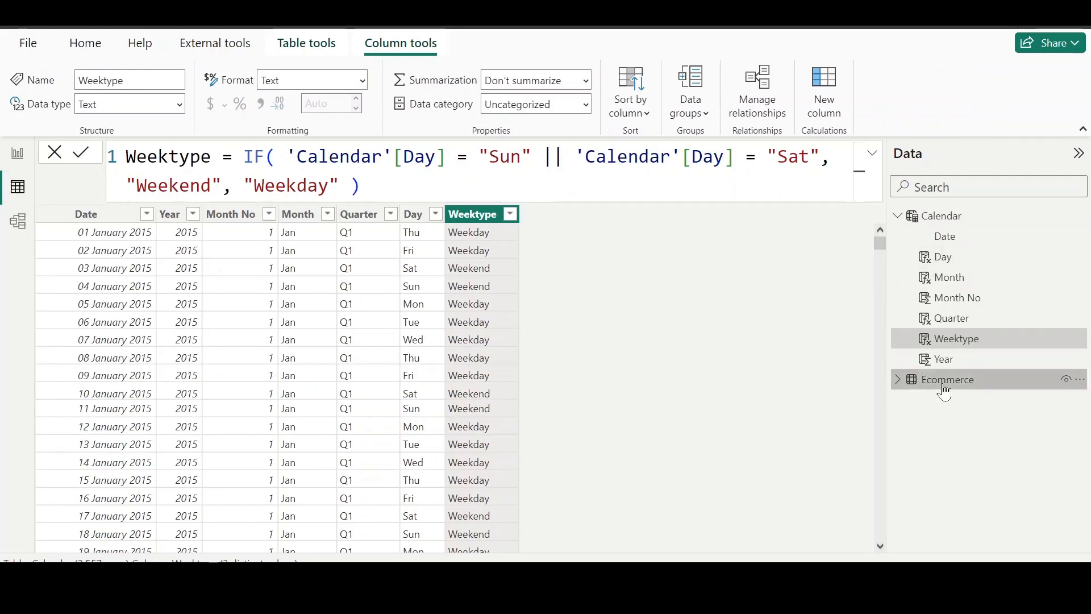
scroll(621, 389, "right", 6)
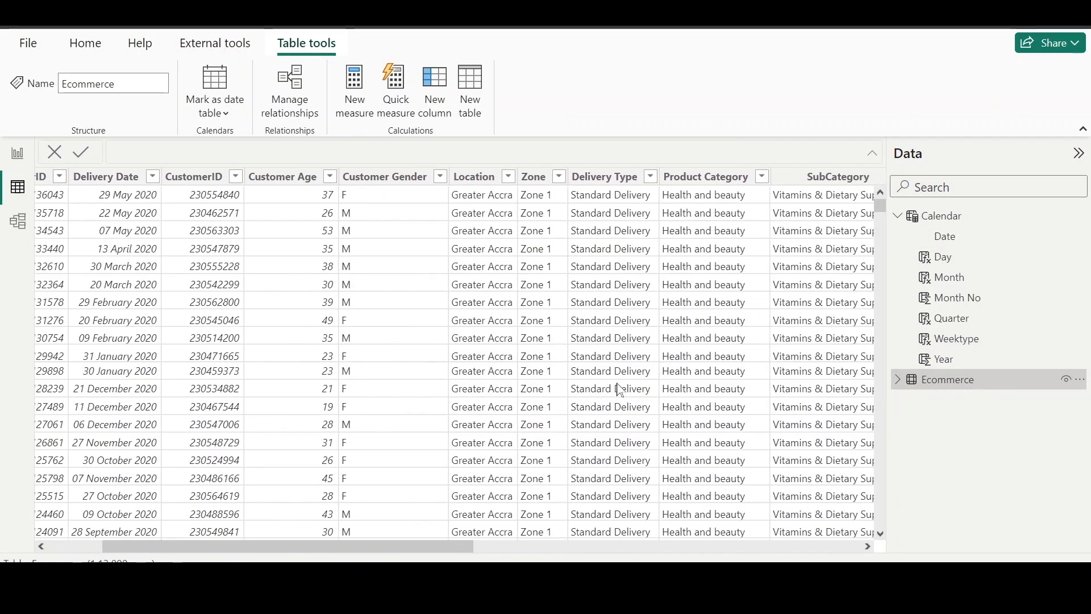
scroll(621, 388, "right", 8)
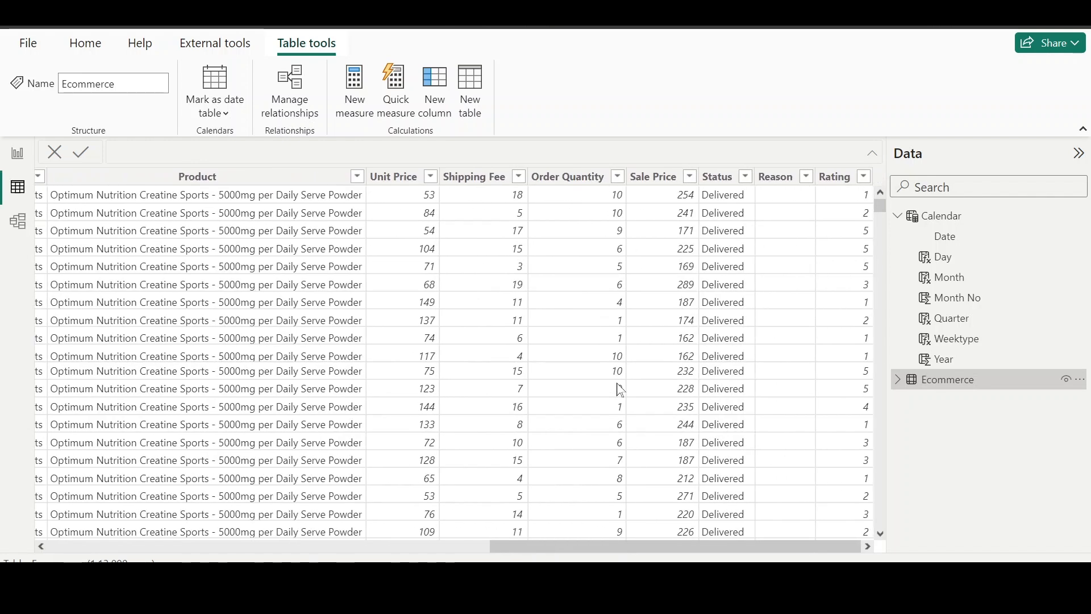
left_click(401, 179)
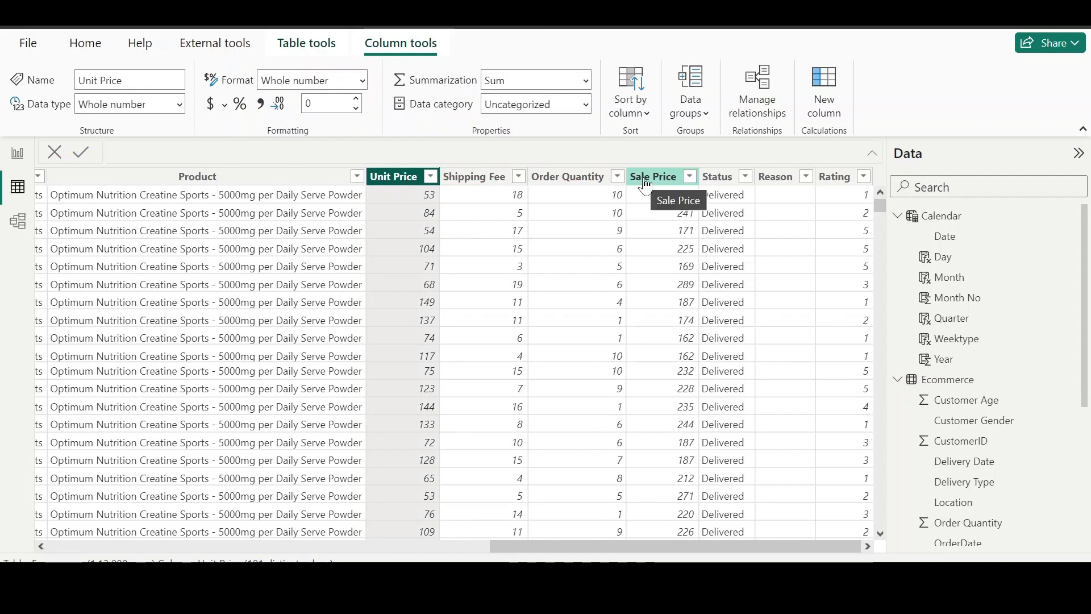
left_click(671, 181)
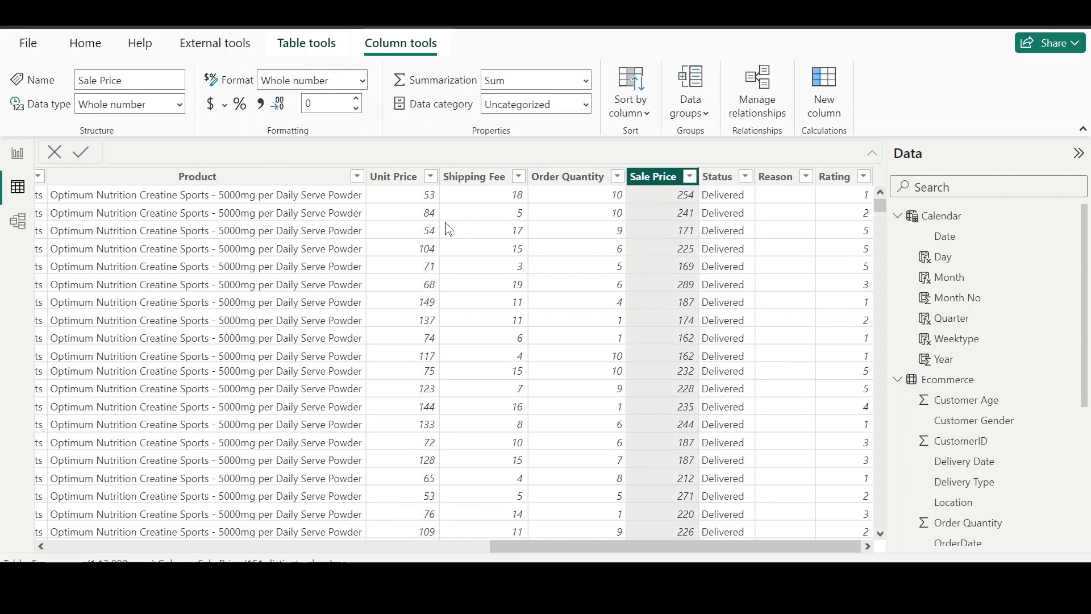
scroll(498, 300, "left", 3)
scroll(498, 299, "left", 10)
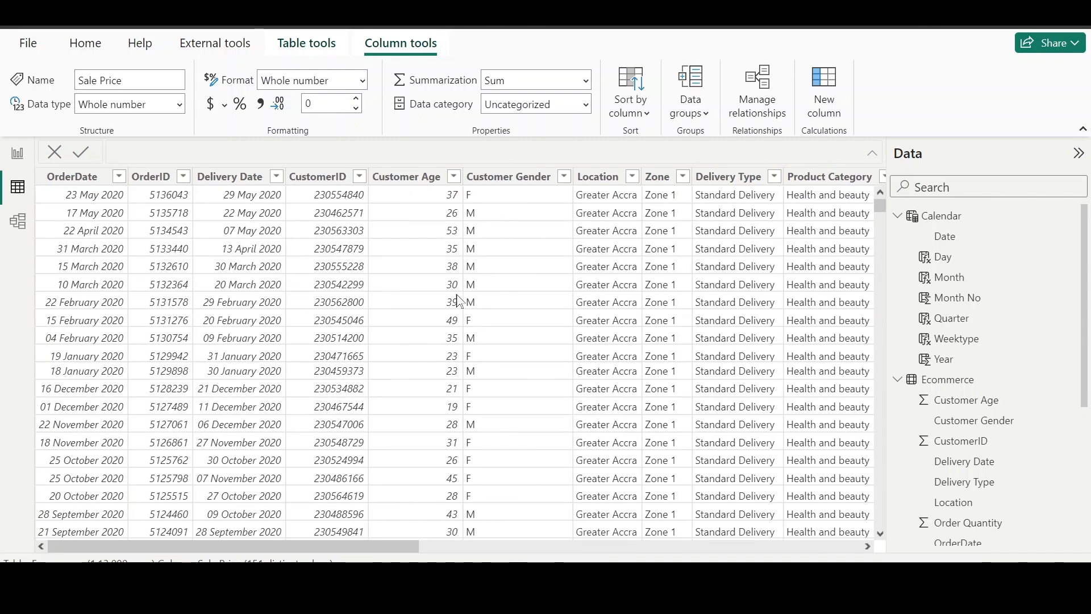
left_click(96, 177)
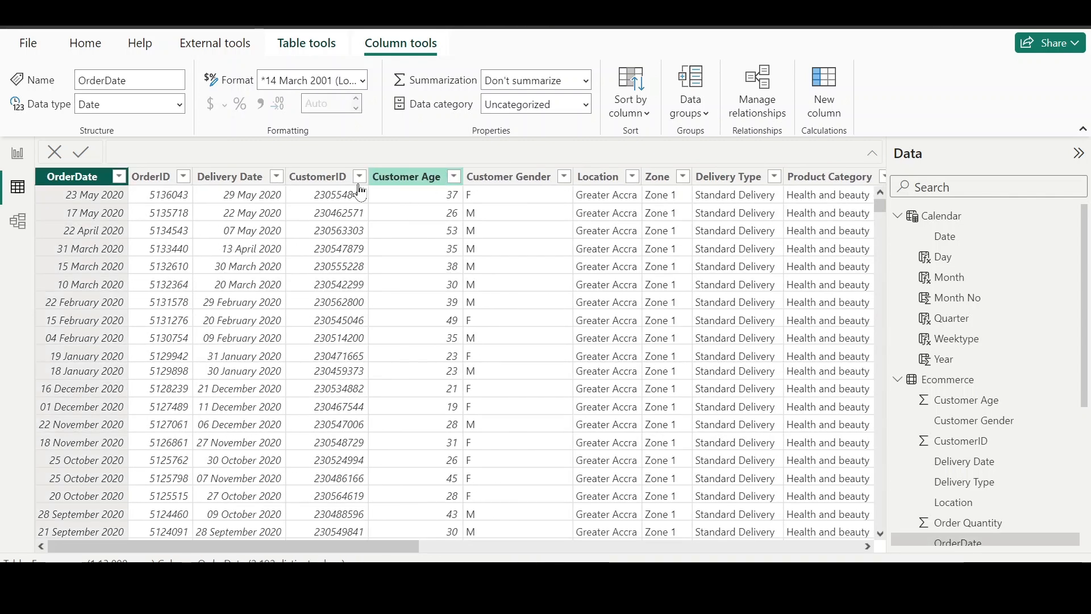
left_click(250, 181)
scroll(555, 275, "right", 12)
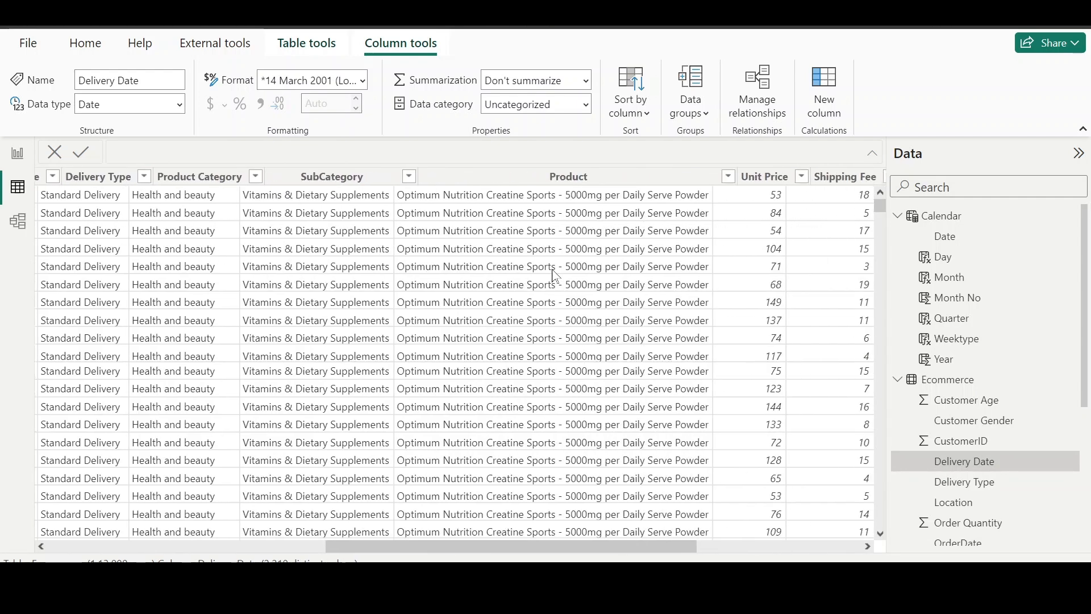
scroll(555, 275, "left", 10)
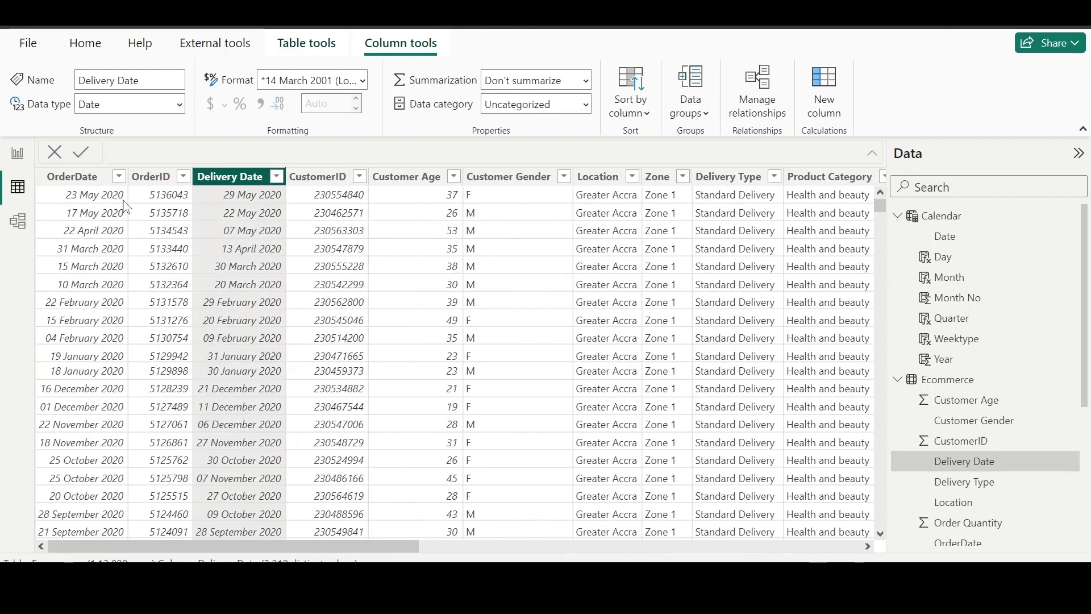
Step: Create a relationship between Ecommerce OrderDate and Calendar Date in the model diagram, and move the Calendar table farther from Ecommerce
left_click(17, 222)
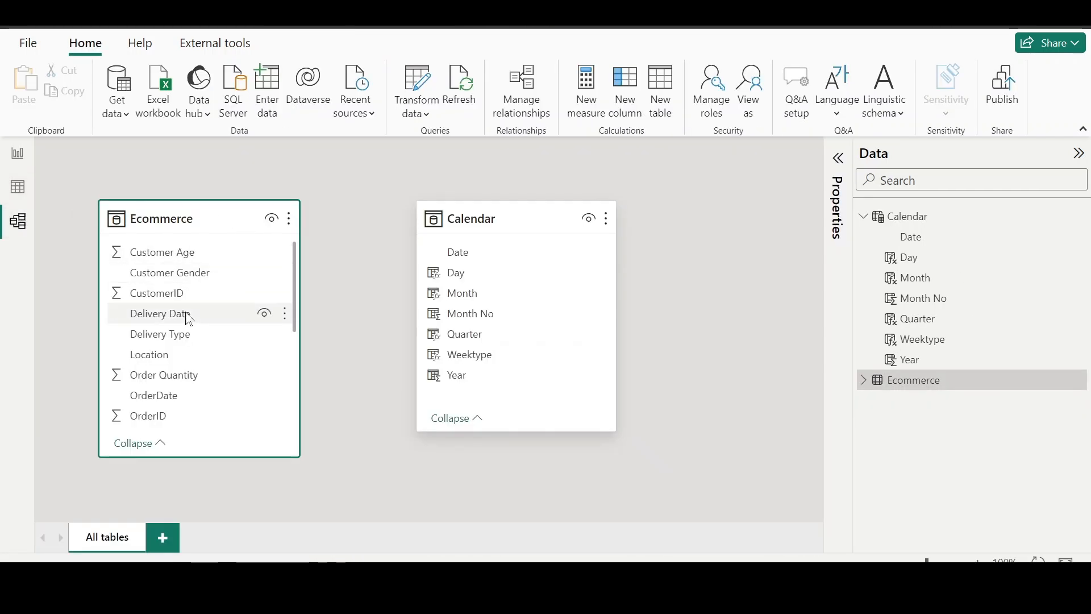
scroll(191, 364, "down", 1)
left_click(190, 368)
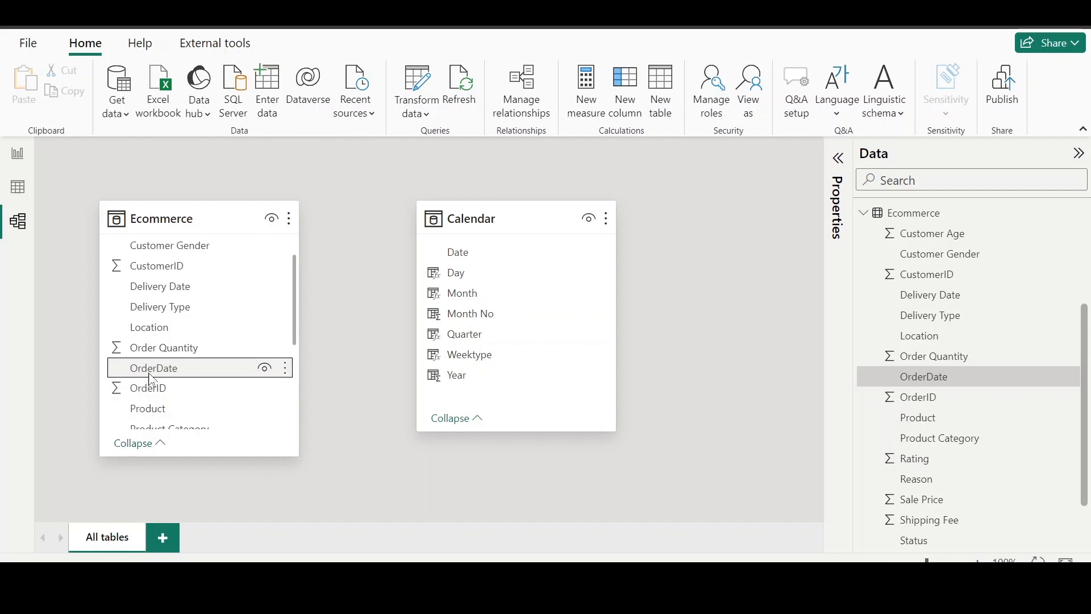
left_click_drag(151, 380, 446, 260)
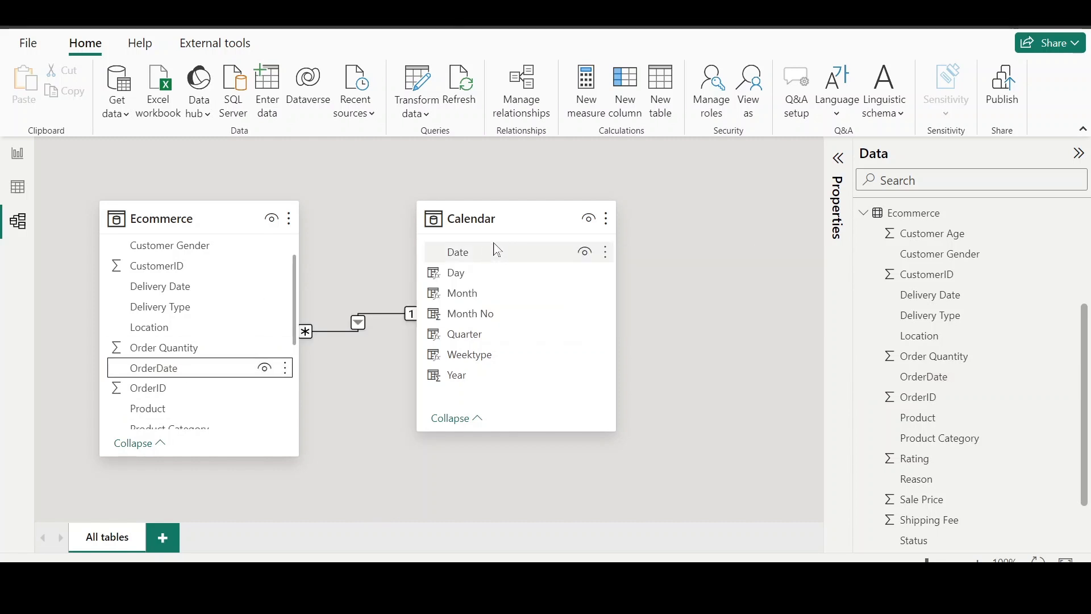
left_click_drag(511, 221, 553, 221)
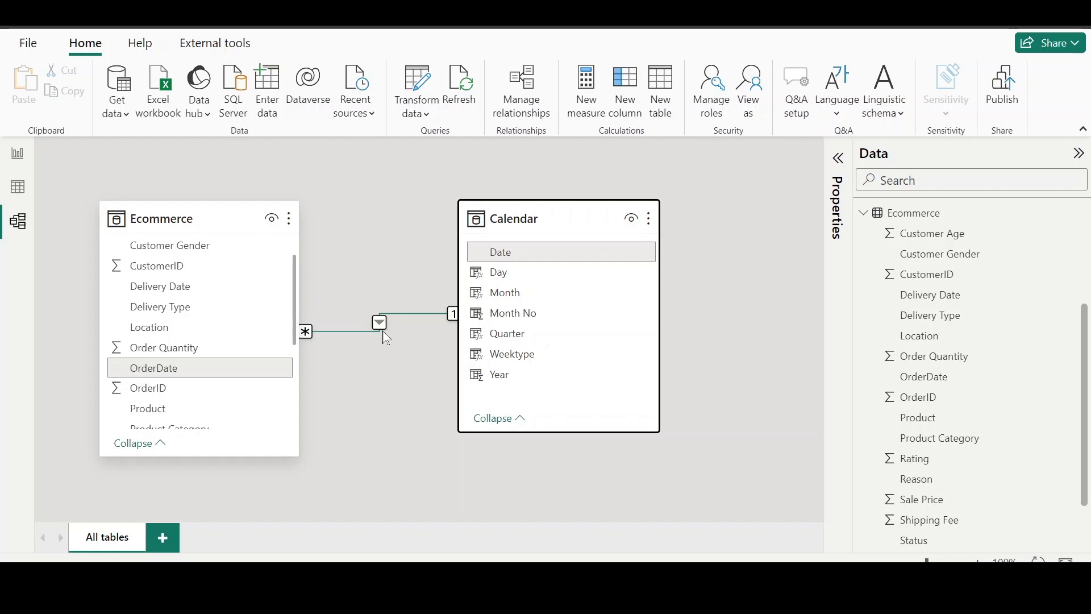
Step: Create a second relationship between Ecommerce Delivery Date and Calendar Date, and compare the solid and dotted relationship lines
left_click(170, 294)
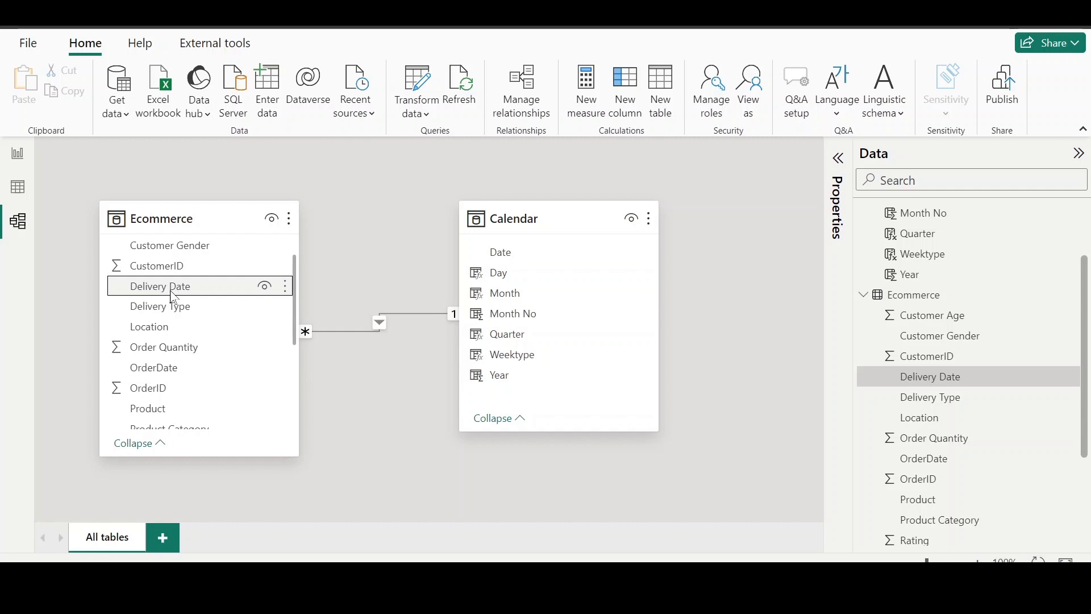
left_click_drag(174, 296, 549, 257)
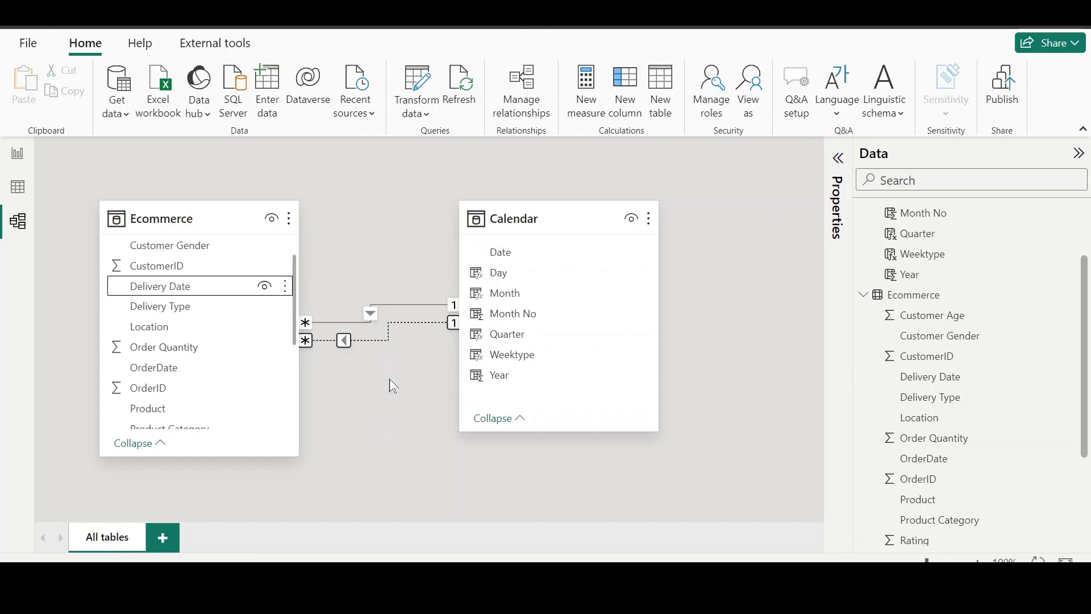
scroll(390, 379, "up", 10)
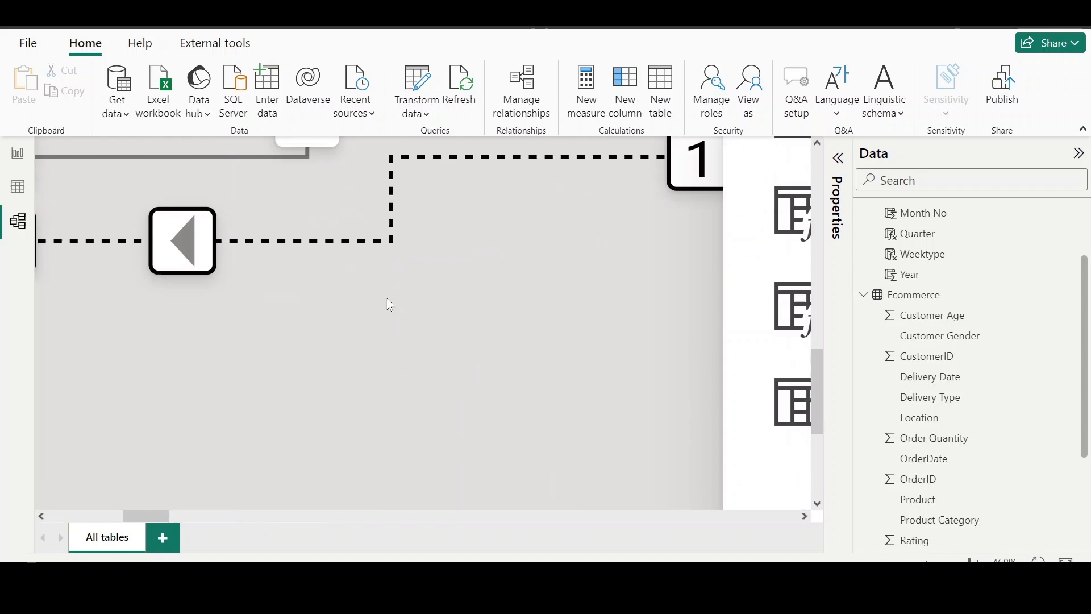
scroll(386, 298, "up", 1)
left_click(385, 293)
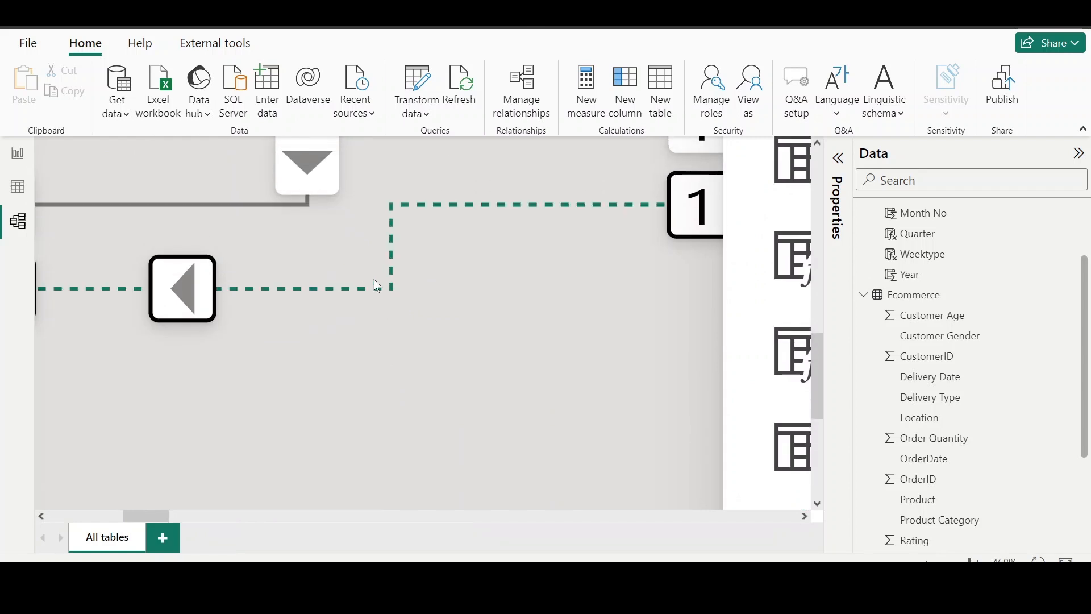
scroll(425, 311, "up", 2)
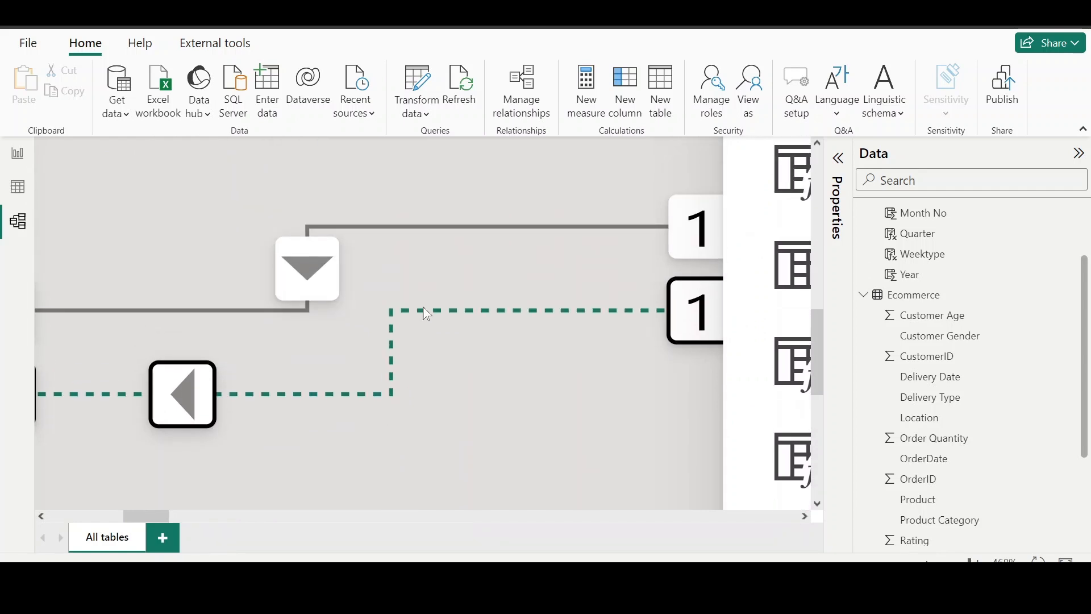
left_click(430, 230)
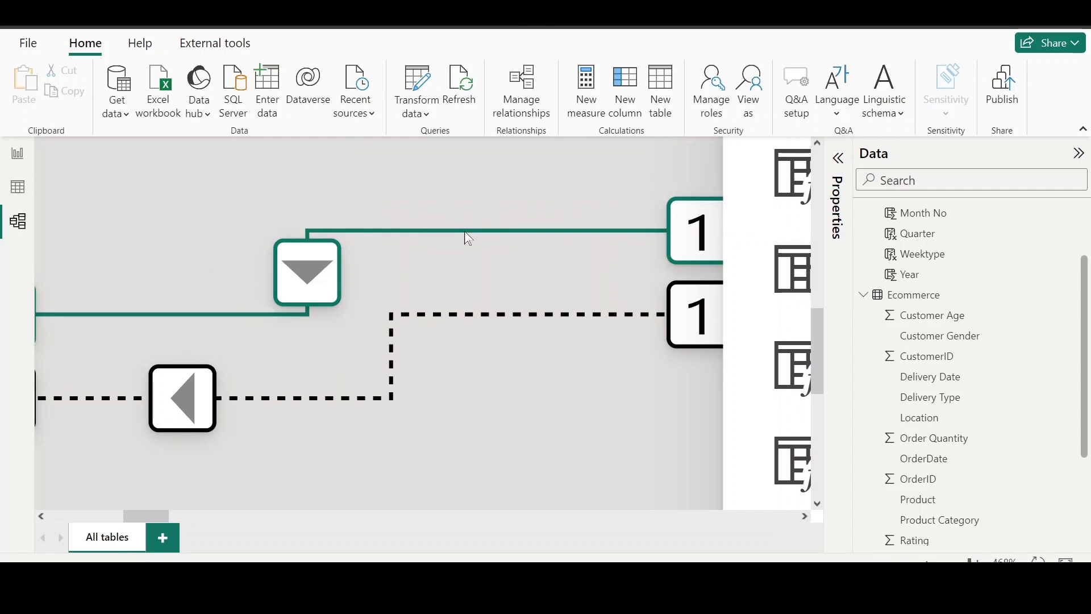
scroll(429, 297, "down", 5)
scroll(431, 296, "down", 2)
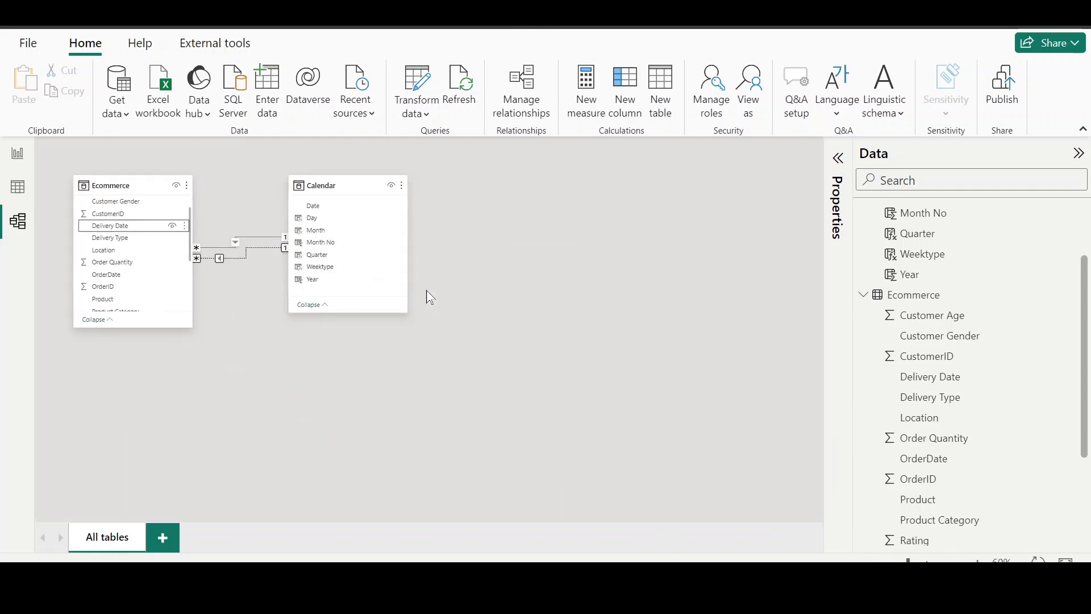
Step: Fit the model diagram to the page, open the blank report page, and review the Power BI Flow slide in PowerPoint
left_click(1048, 558)
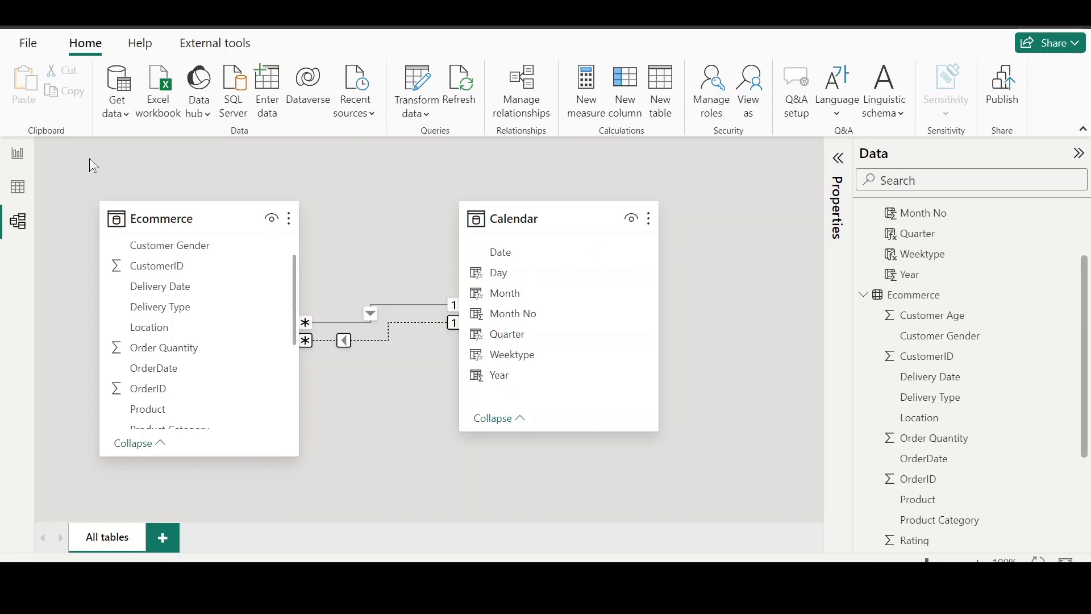
left_click(17, 154)
mouse_move(738, 568)
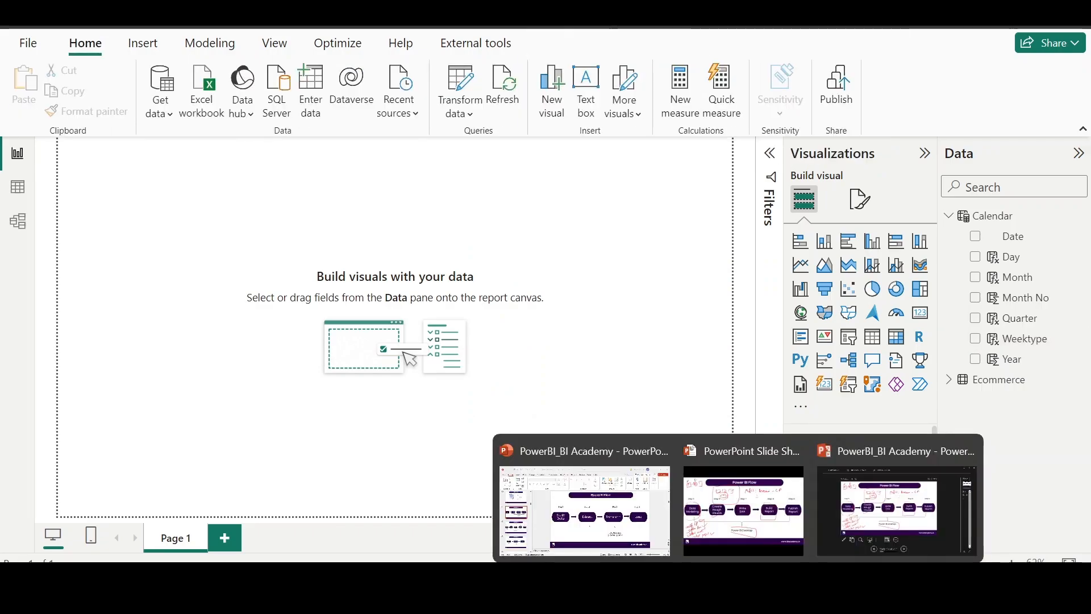
left_click(874, 501)
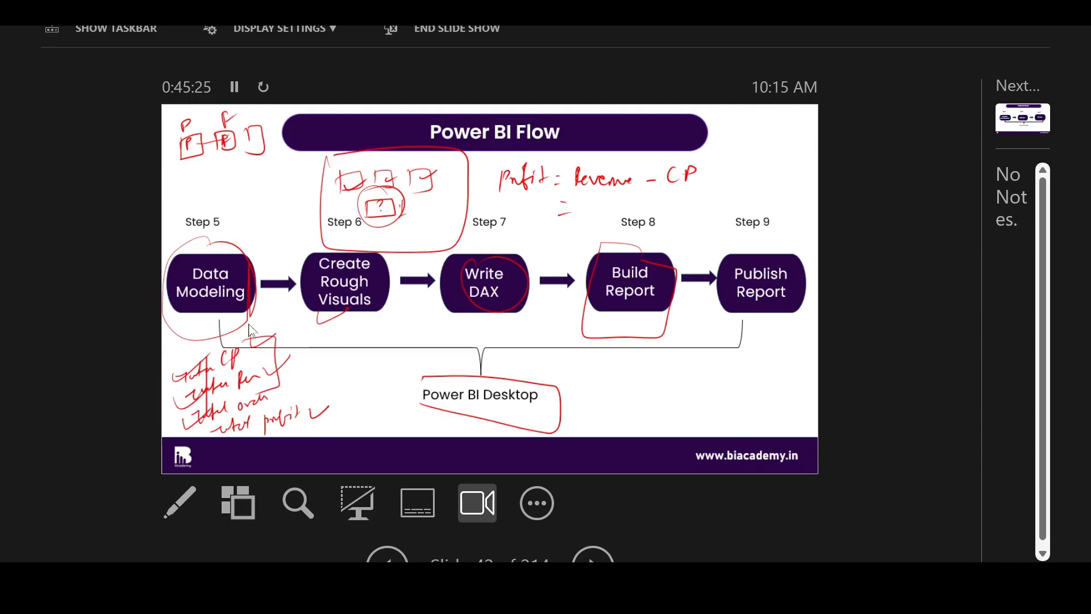
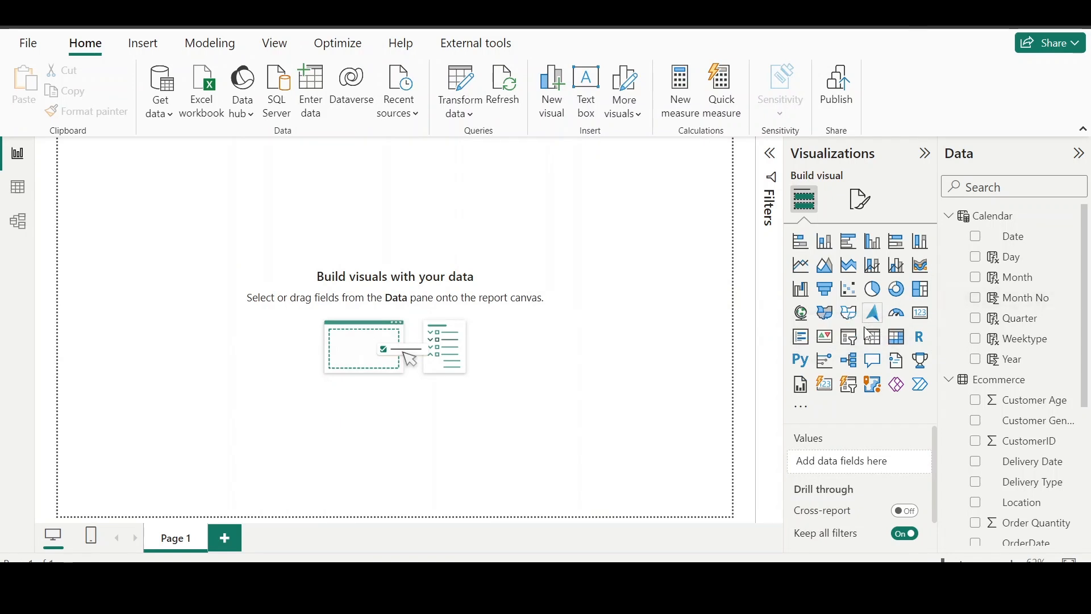
Step: Add a compact slicer for the Calendar Year field in the upper-left corner of the Power BI report page
left_click_drag(291, 272, 122, 230)
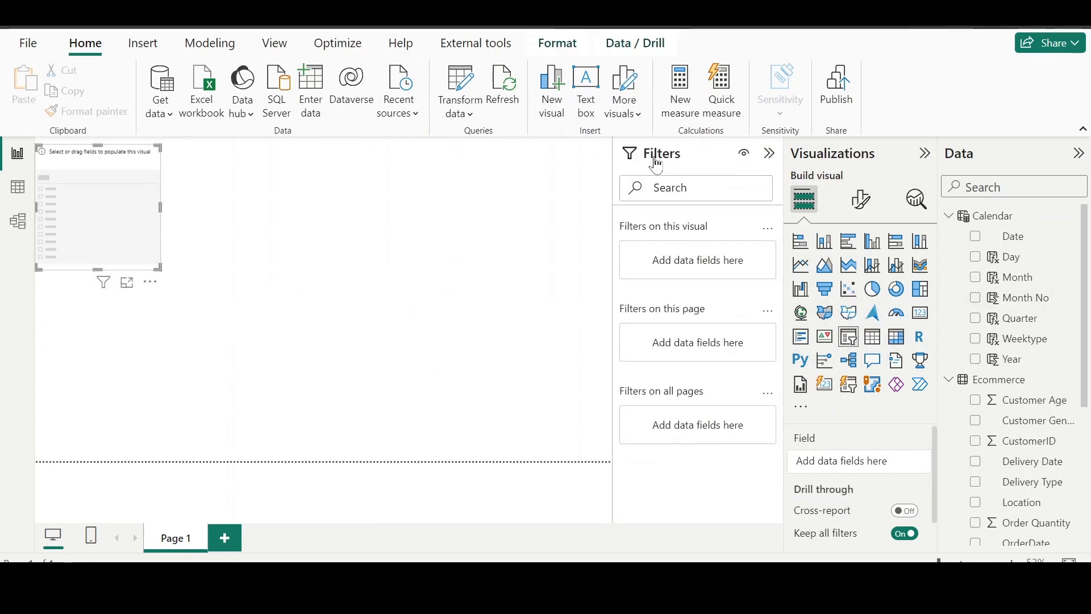
left_click(770, 153)
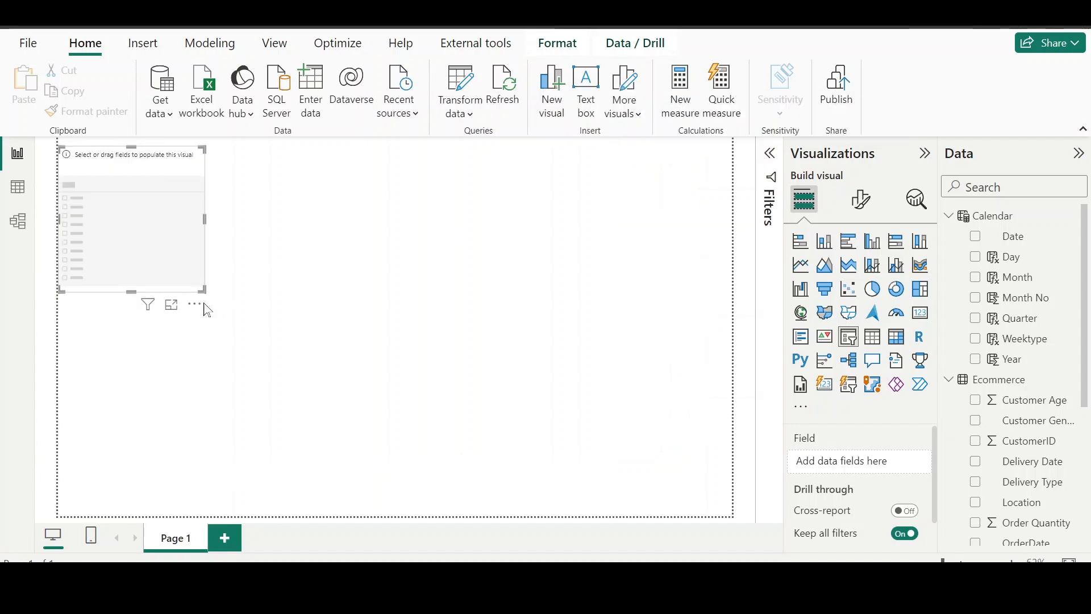
left_click_drag(197, 291, 168, 189)
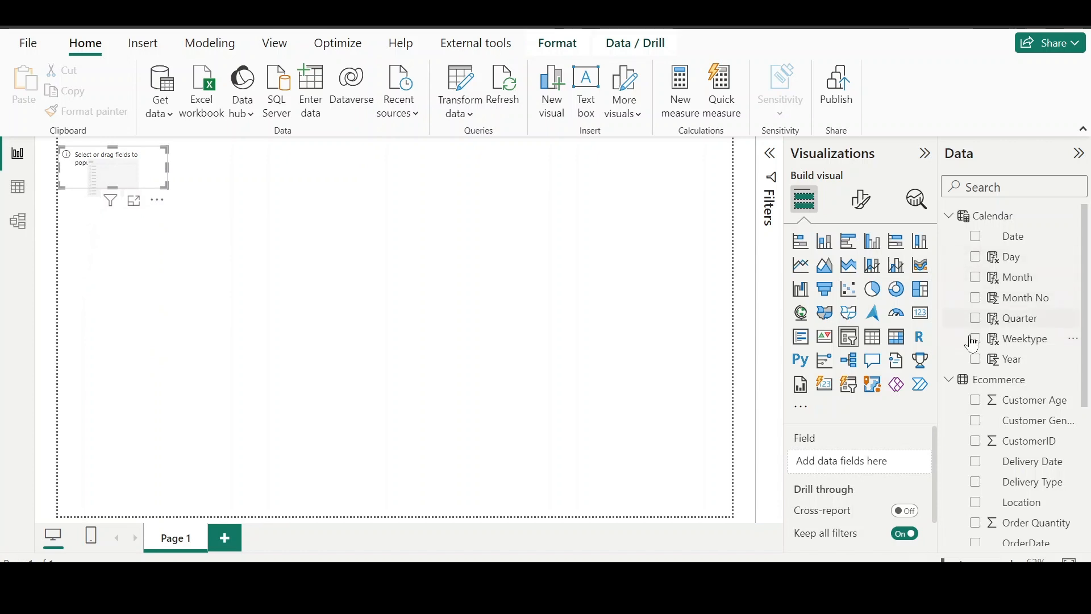
left_click(976, 362)
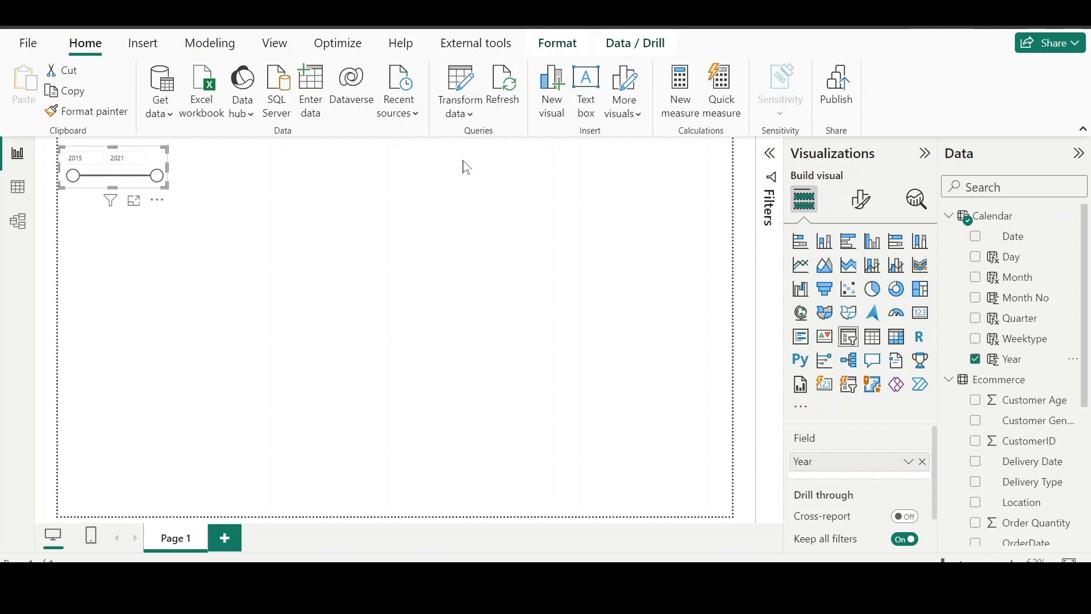
Step: Set the Year slicer's style to Dropdown and shift the slicer slightly in from the page's left edge
left_click(861, 205)
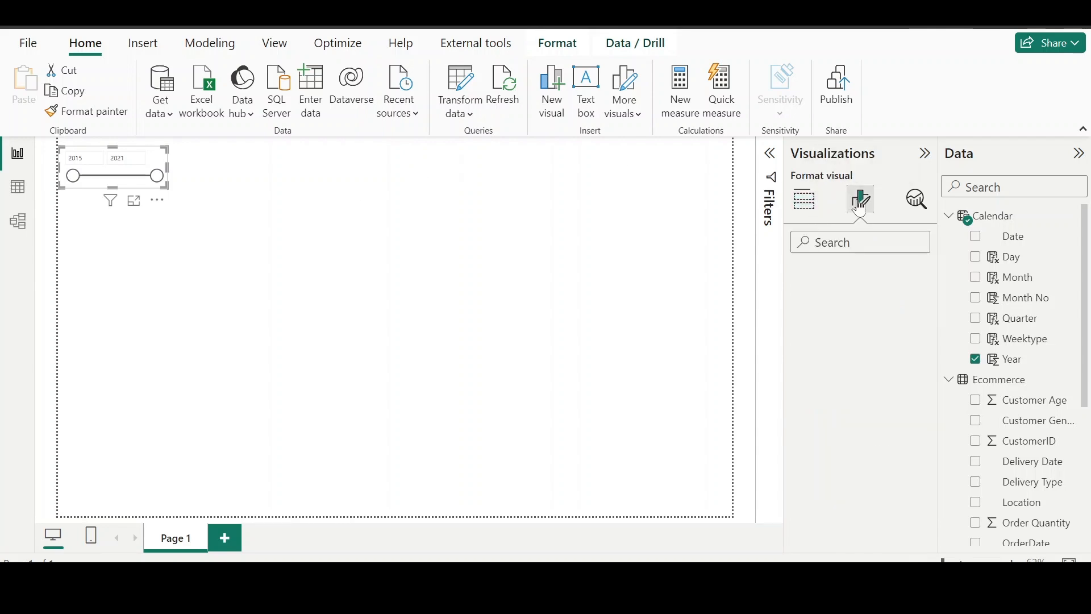
left_click(859, 334)
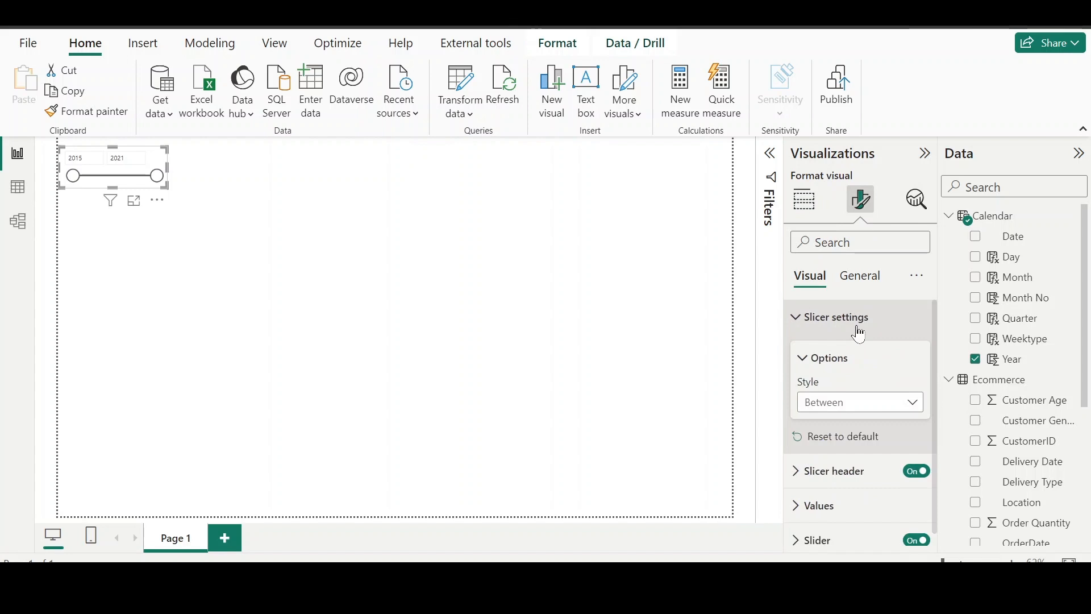
left_click(912, 405)
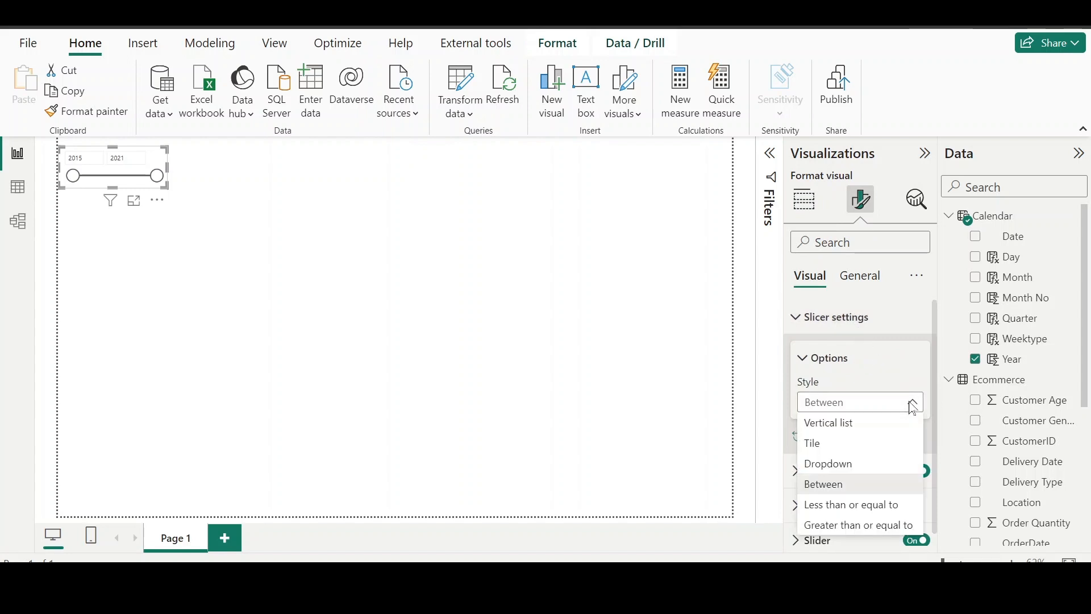
left_click(831, 465)
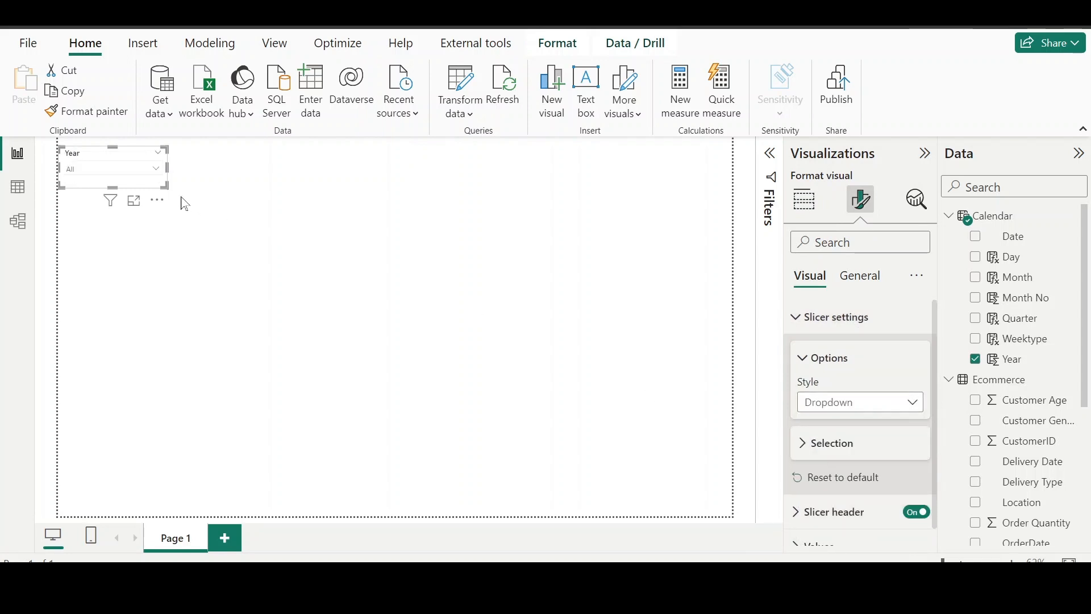
left_click_drag(150, 188, 158, 189)
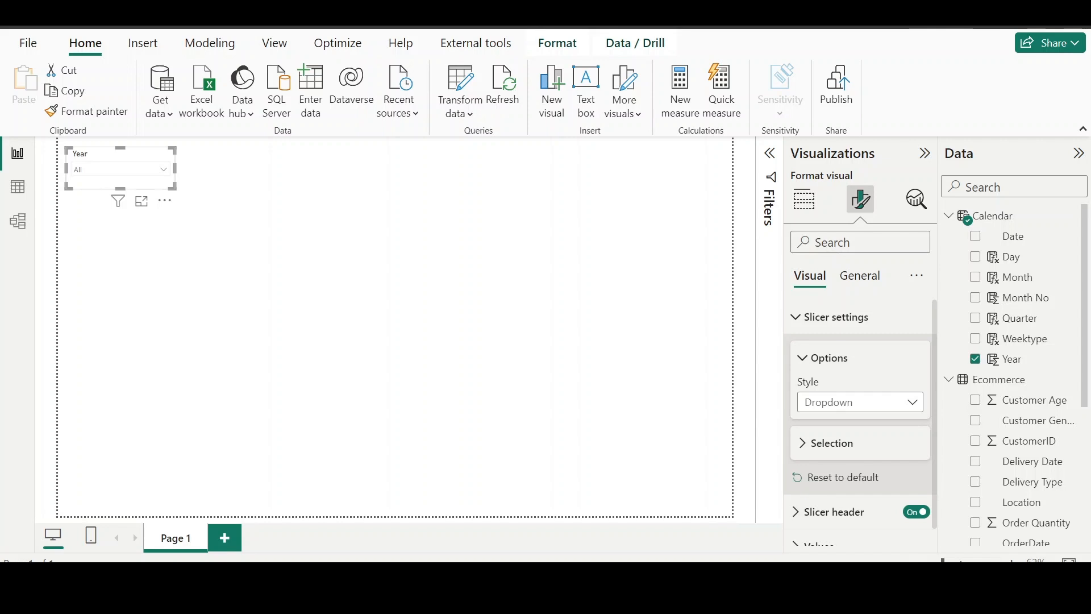
Step: Add a Calendar Month slicer below the Year slicer and enlarge it in focus mode to inspect the month order
left_click(804, 200)
left_click(520, 409)
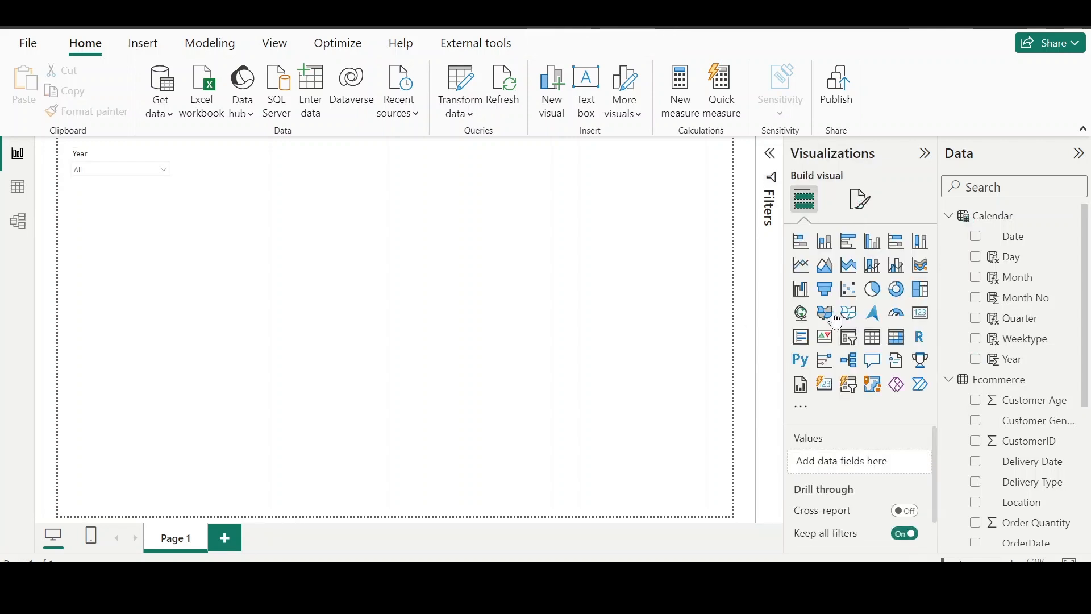
left_click_drag(1028, 286, 149, 216)
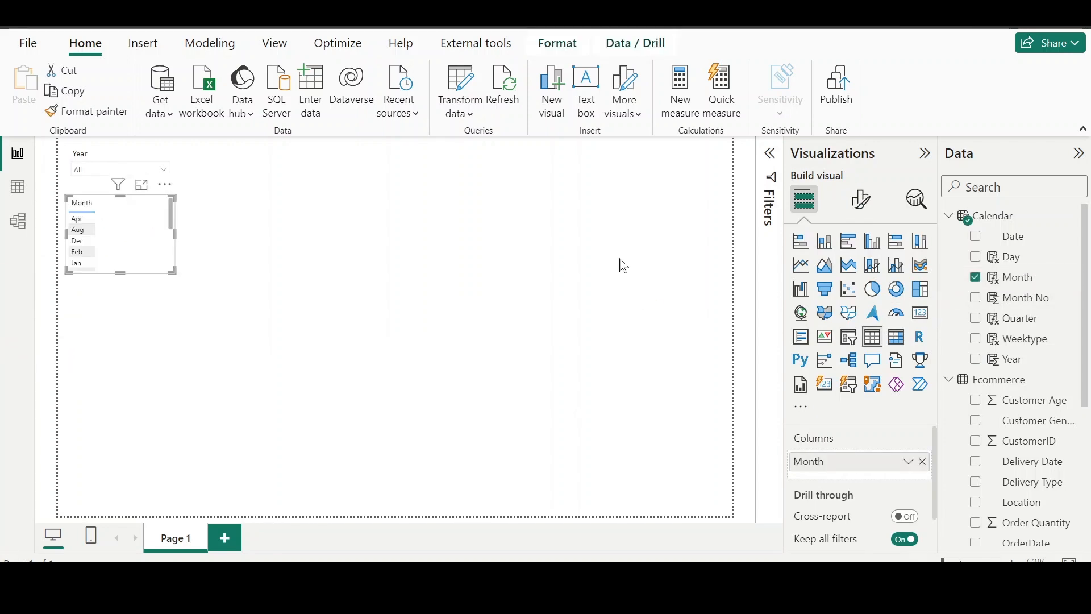
left_click(849, 336)
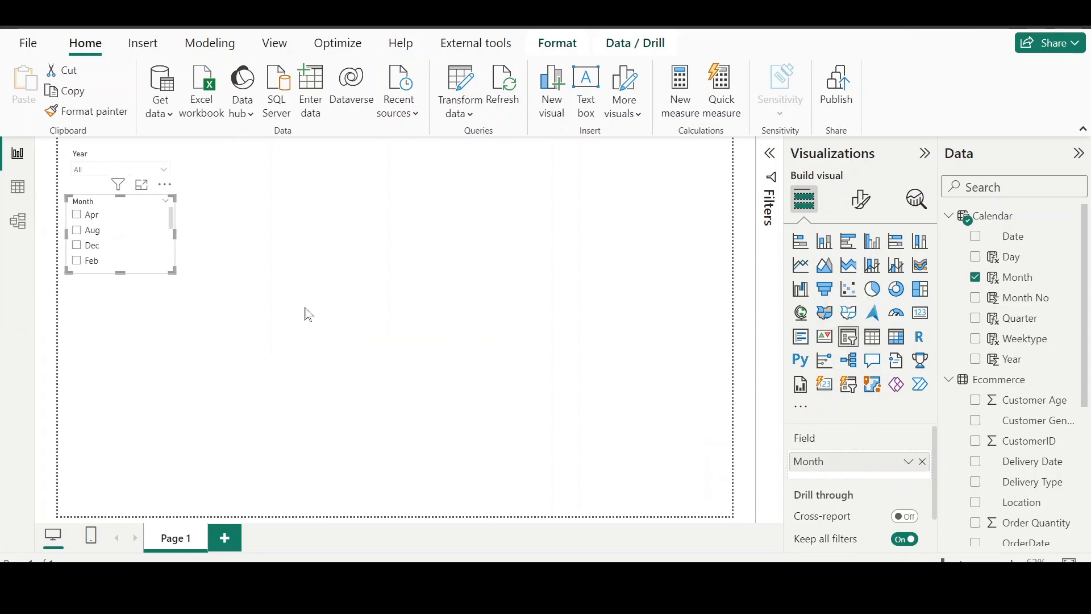
left_click_drag(172, 269, 310, 400)
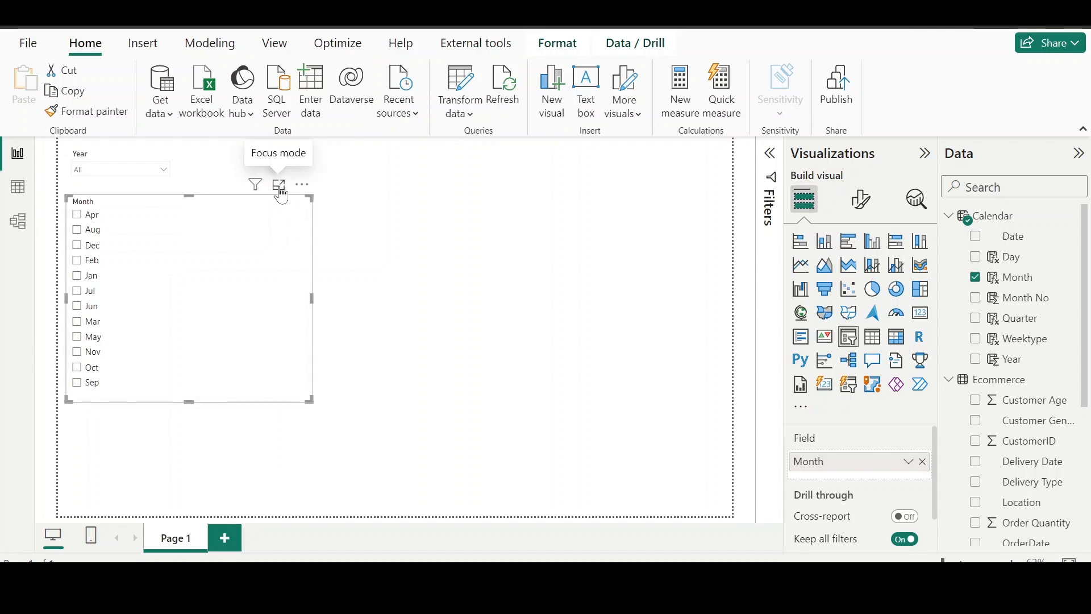
left_click(278, 185)
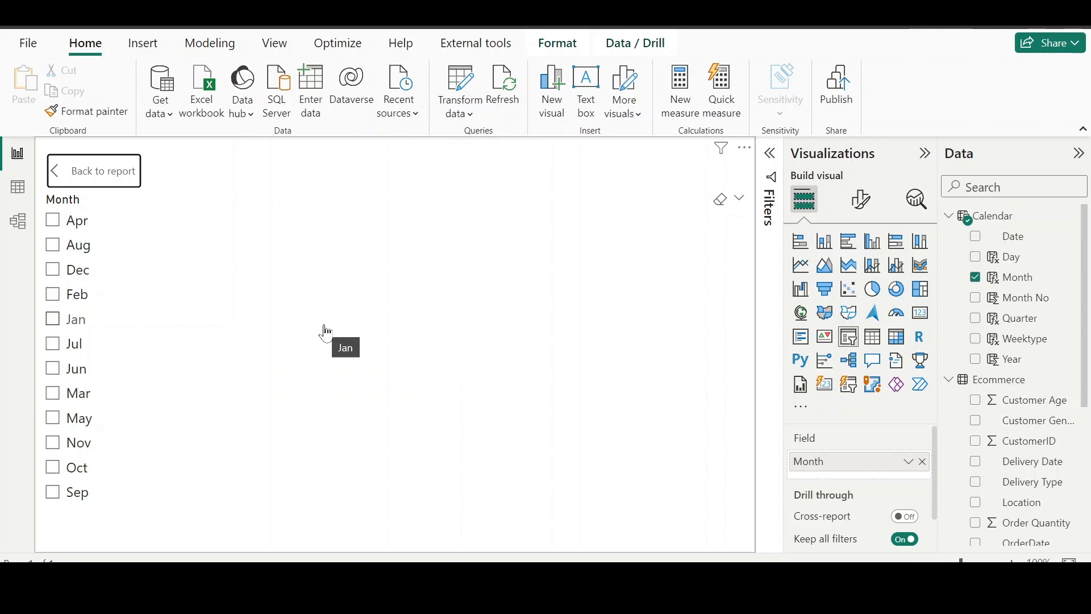
Step: Review the Calendar table's Month and Month No columns, and sort the Month column by Month No
left_click(16, 193)
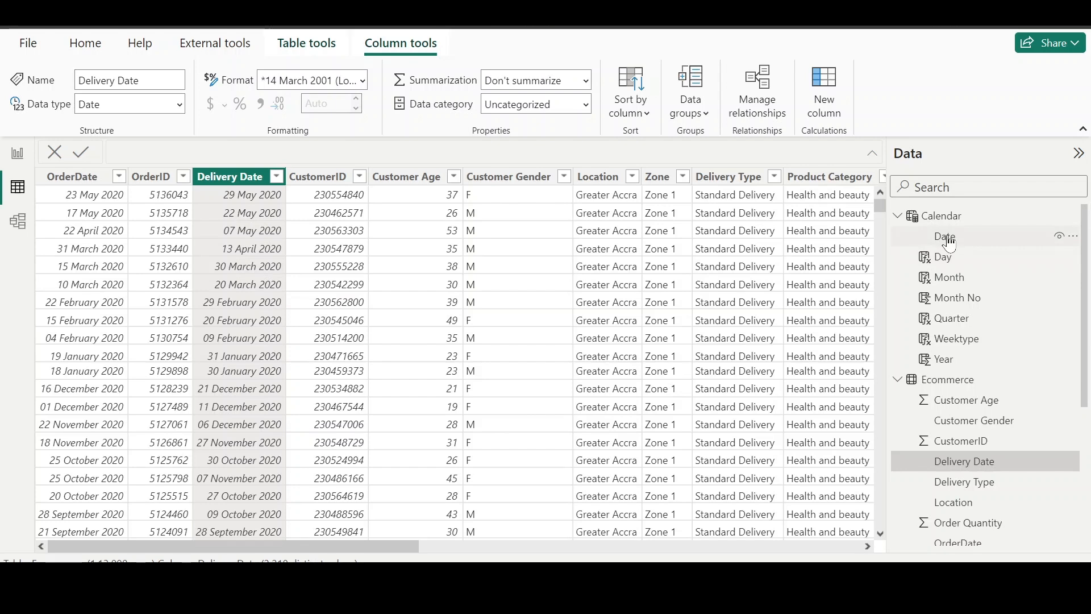
left_click(940, 217)
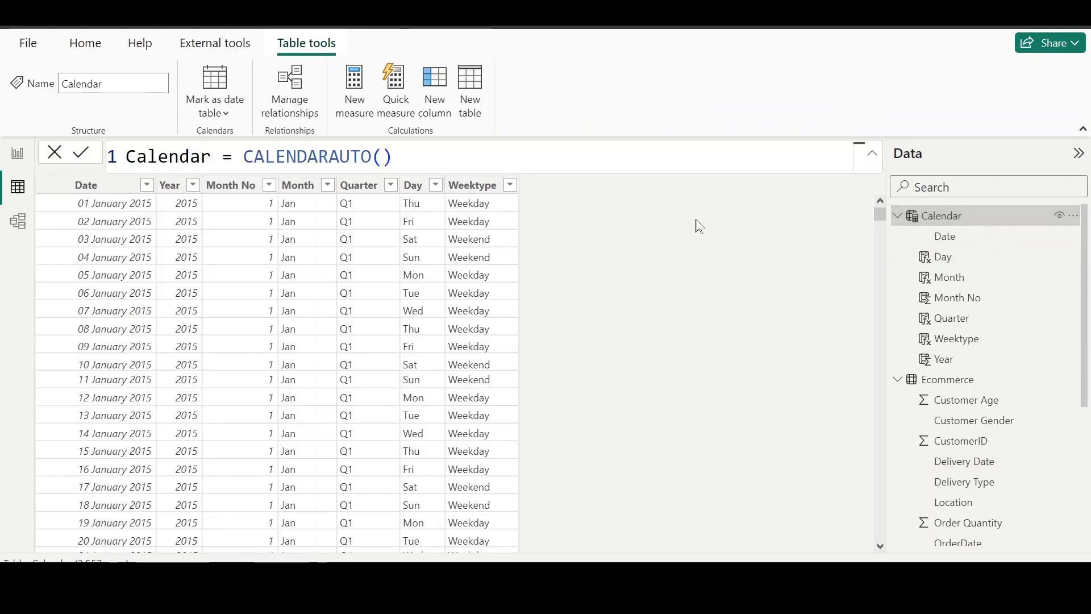
left_click(310, 195)
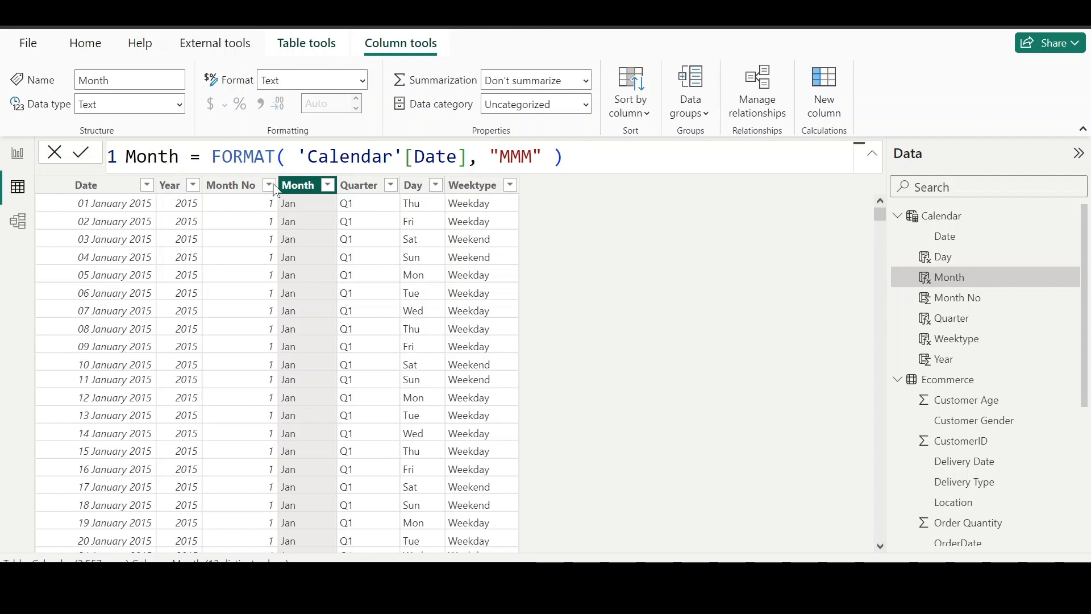
left_click(239, 191)
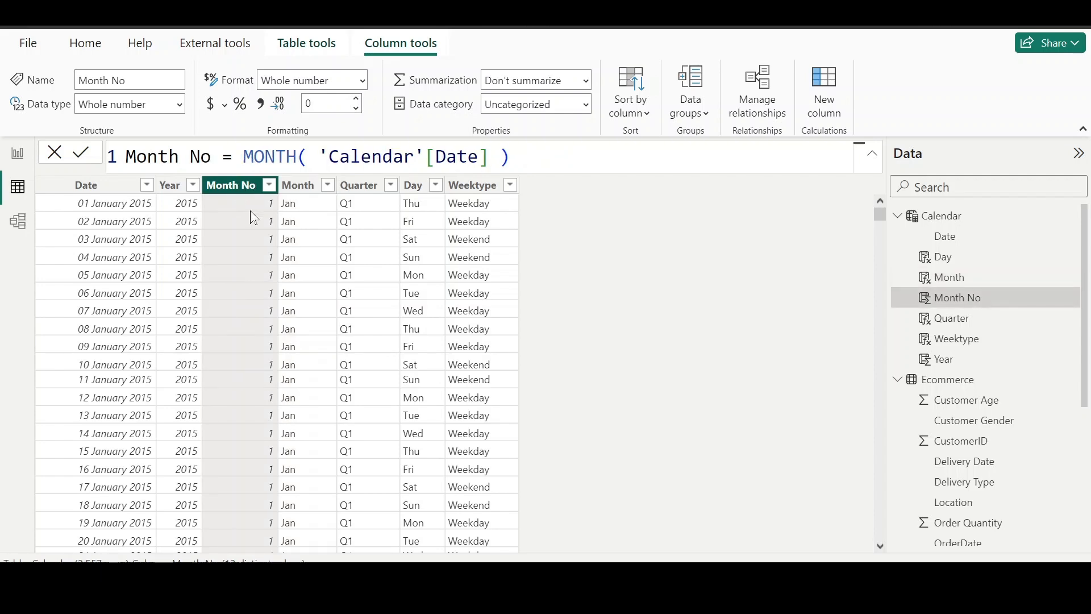
scroll(267, 322, "down", 5)
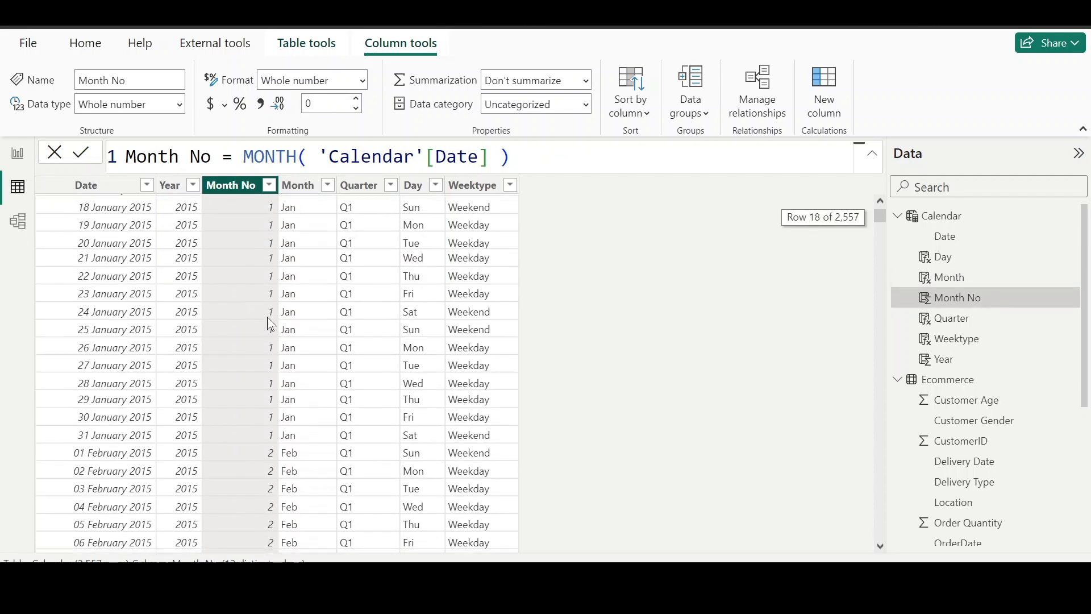
scroll(267, 322, "down", 10)
scroll(267, 322, "up", 5)
scroll(271, 324, "up", 10)
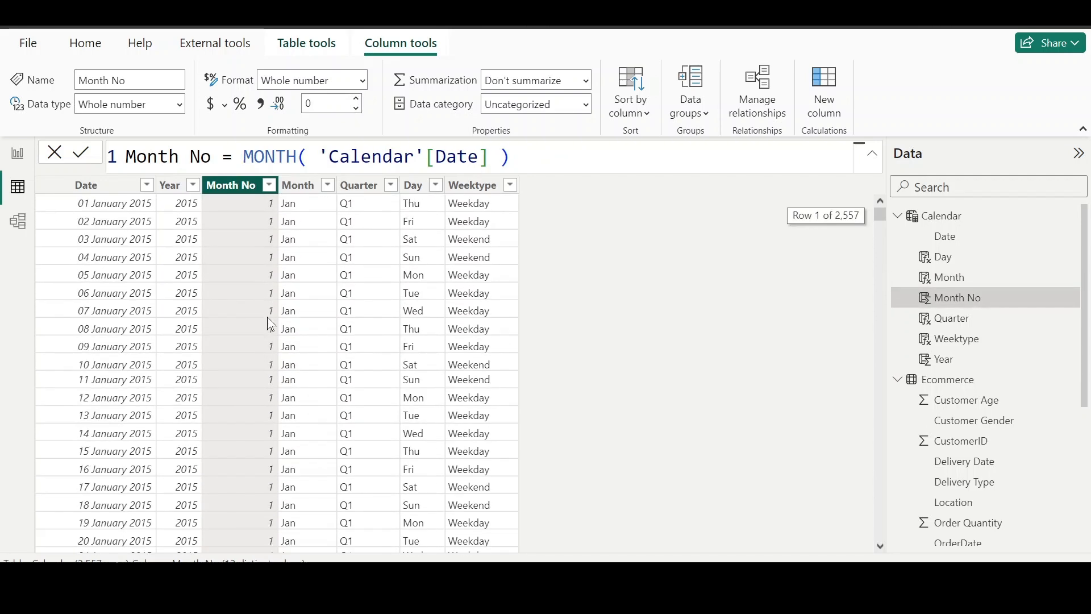
left_click(300, 186)
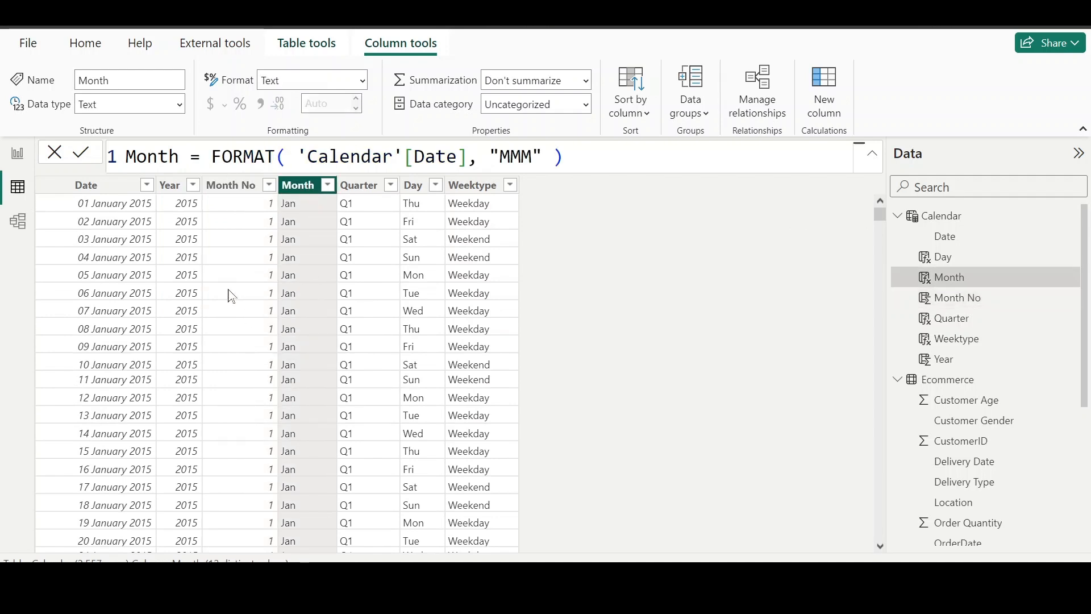
left_click(653, 115)
left_click(658, 233)
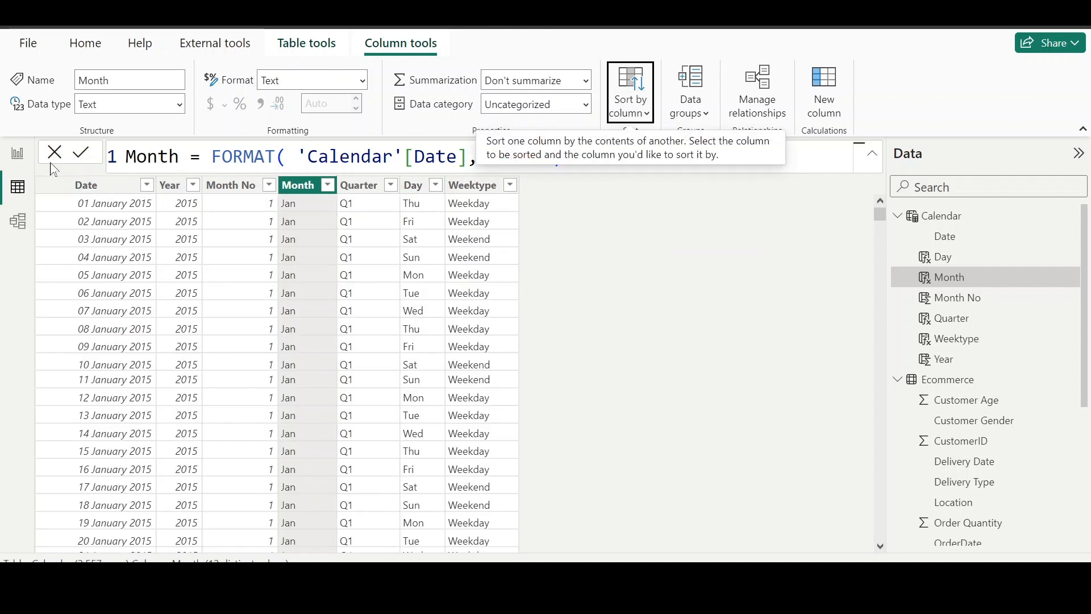
Step: Check the Month slicer's order in the report, leave focus mode, and shrink the slicer to the Year slicer's width
left_click(18, 153)
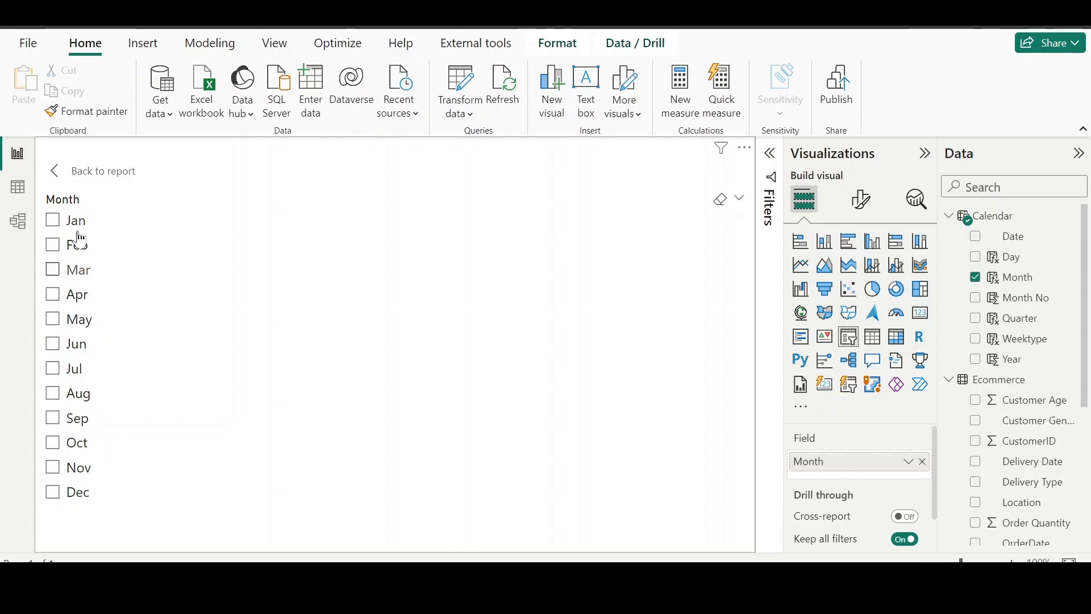
left_click(76, 171)
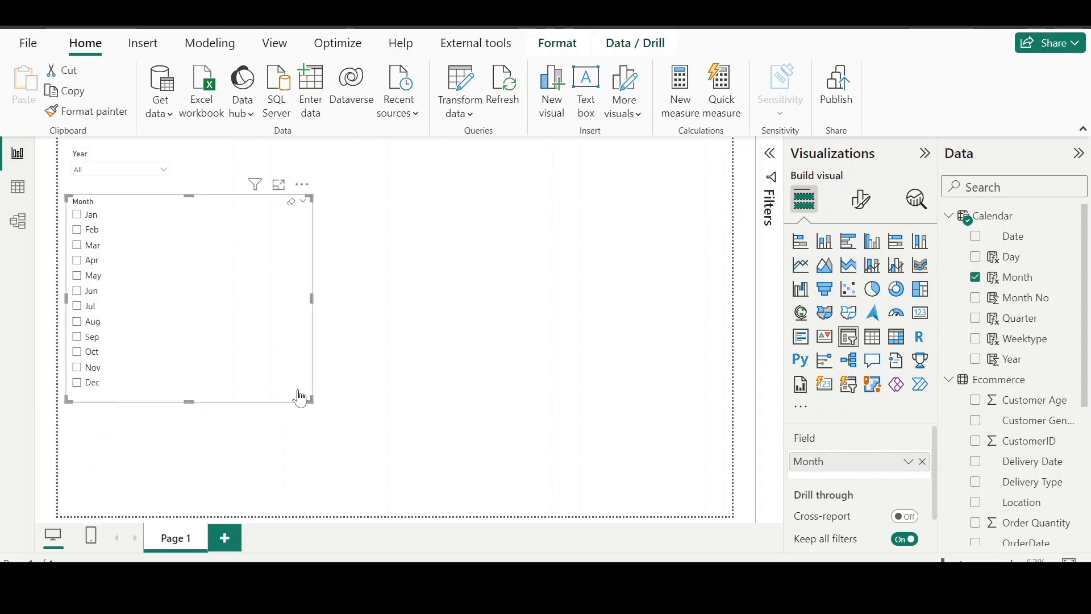
left_click_drag(309, 399, 172, 276)
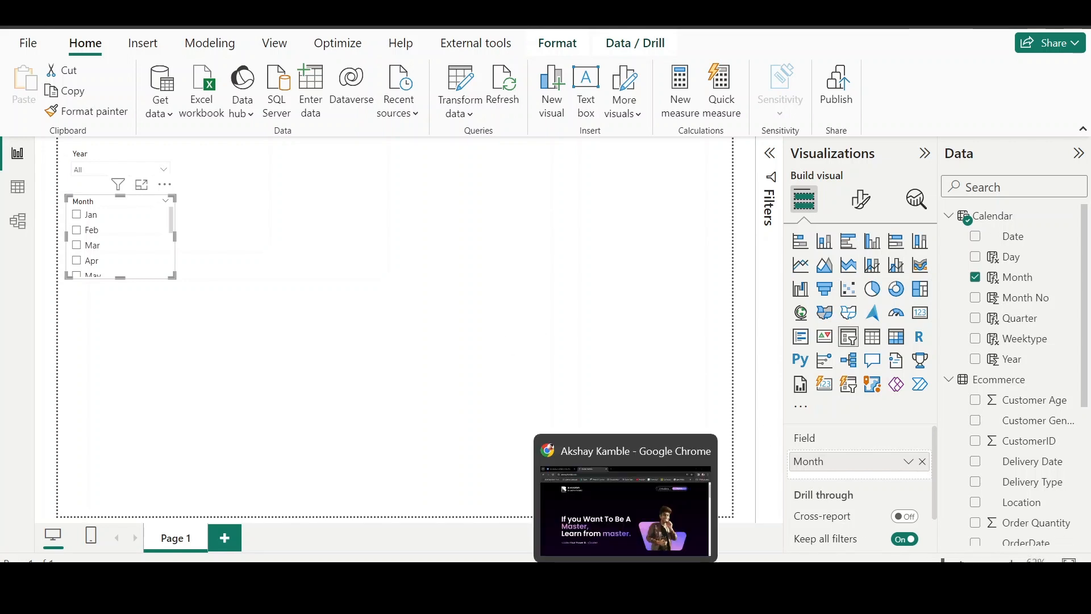
Step: Switch to Chrome, open the Amazon shopping site in a new tab, and browse the homepage's promotional banners
left_click(625, 578)
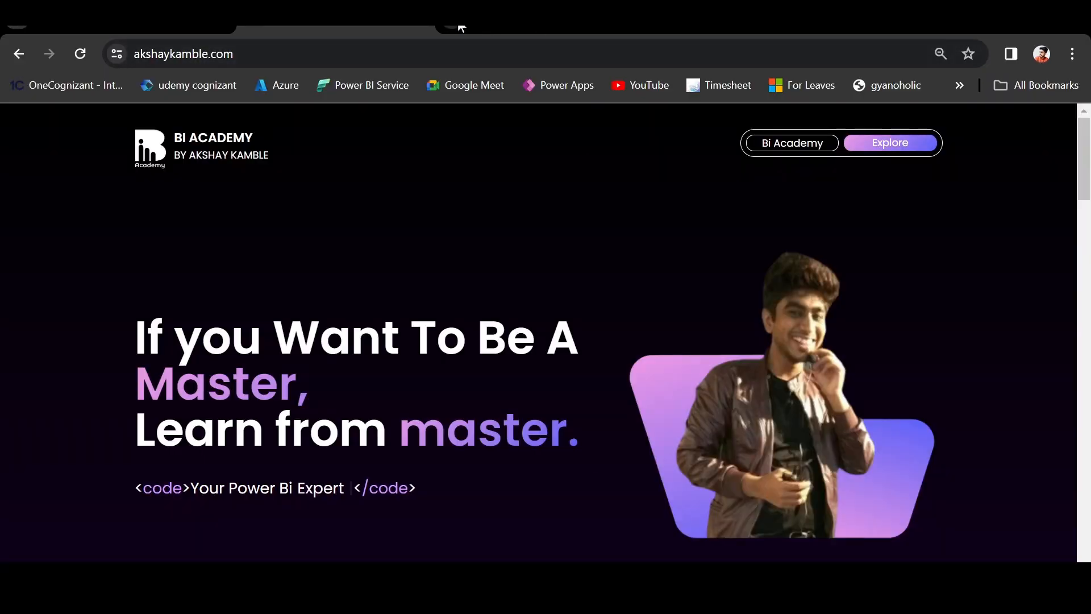
left_click(460, 27)
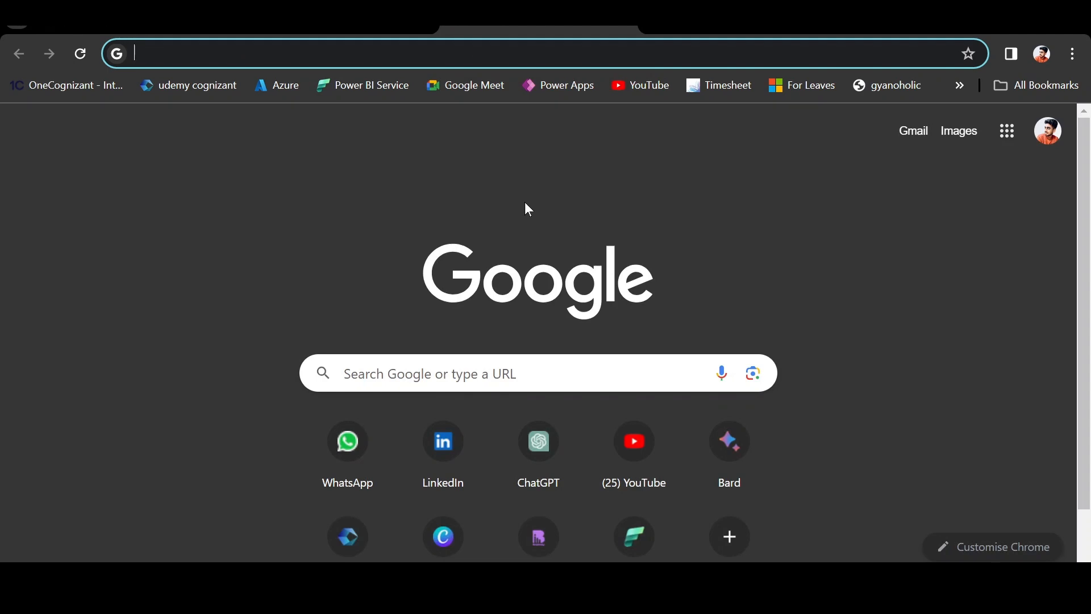
type("amz")
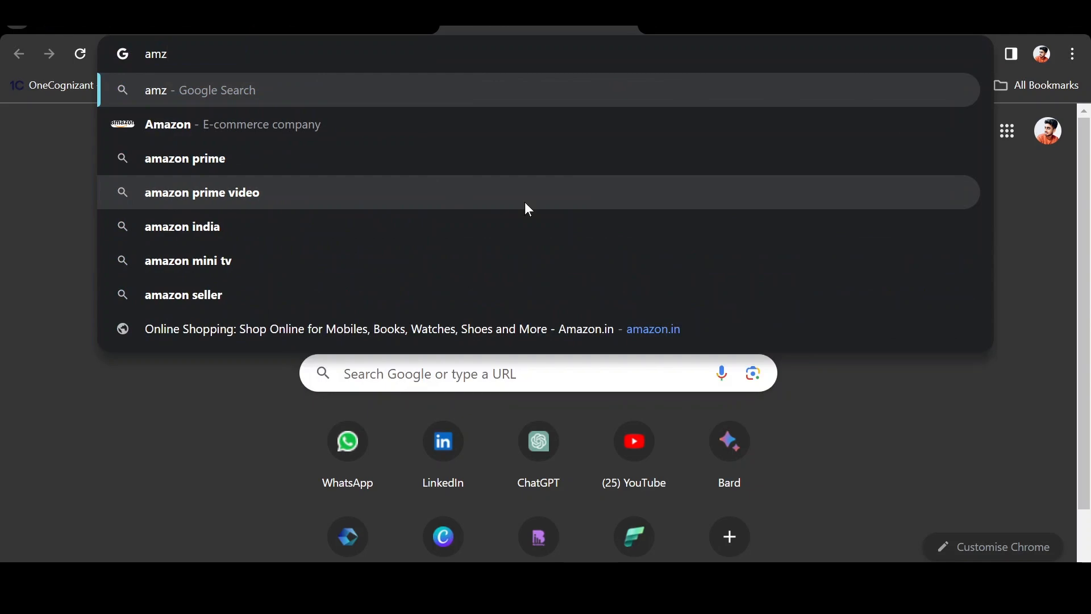
key("Down")
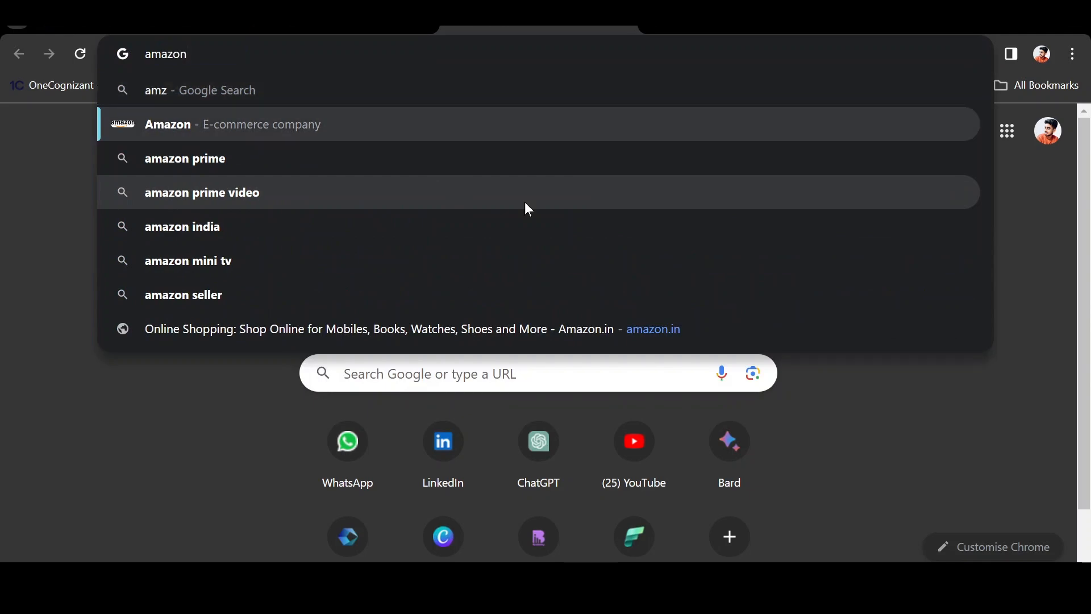
key("Return")
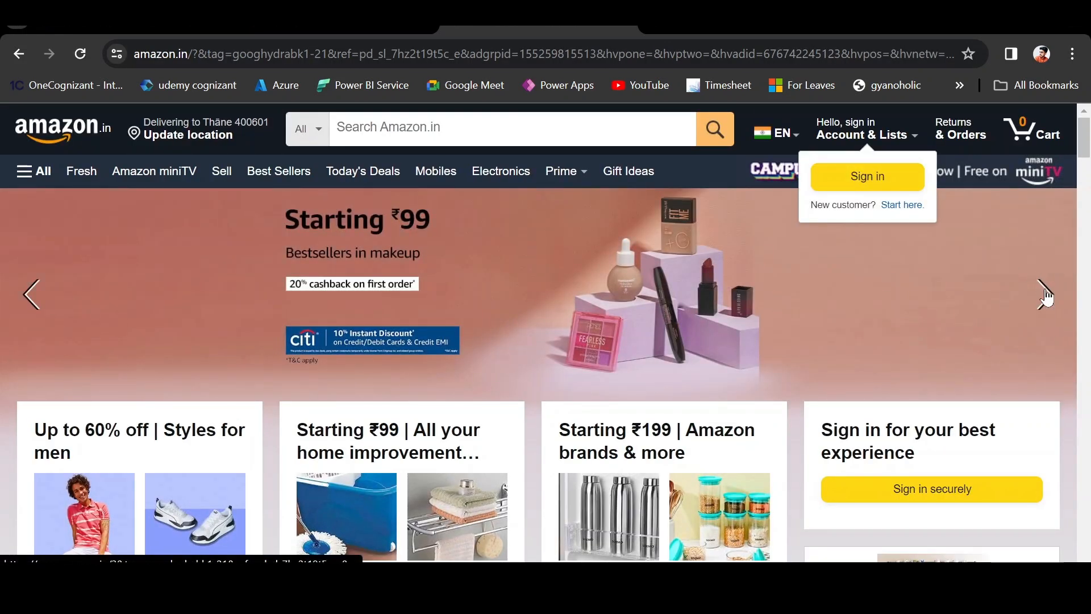
left_click(1045, 294)
left_click(1045, 295)
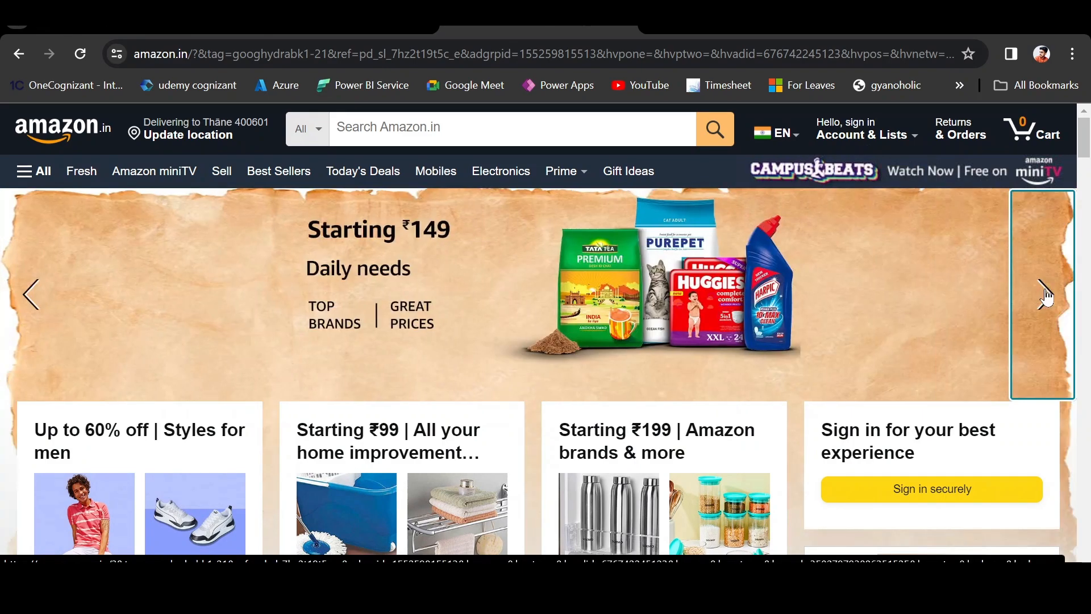
Step: Look through the Amazon homepage's next banner, Today's Deals and category sections, and reload the homepage to examine its header layout
left_click(1046, 294)
scroll(811, 381, "down", 10)
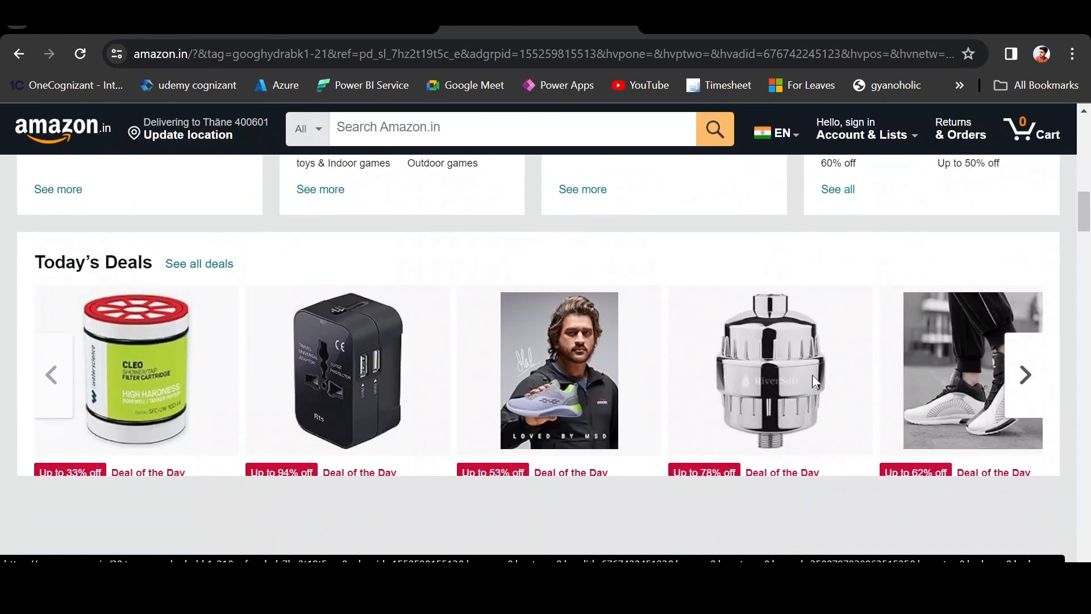
scroll(816, 381, "down", 15)
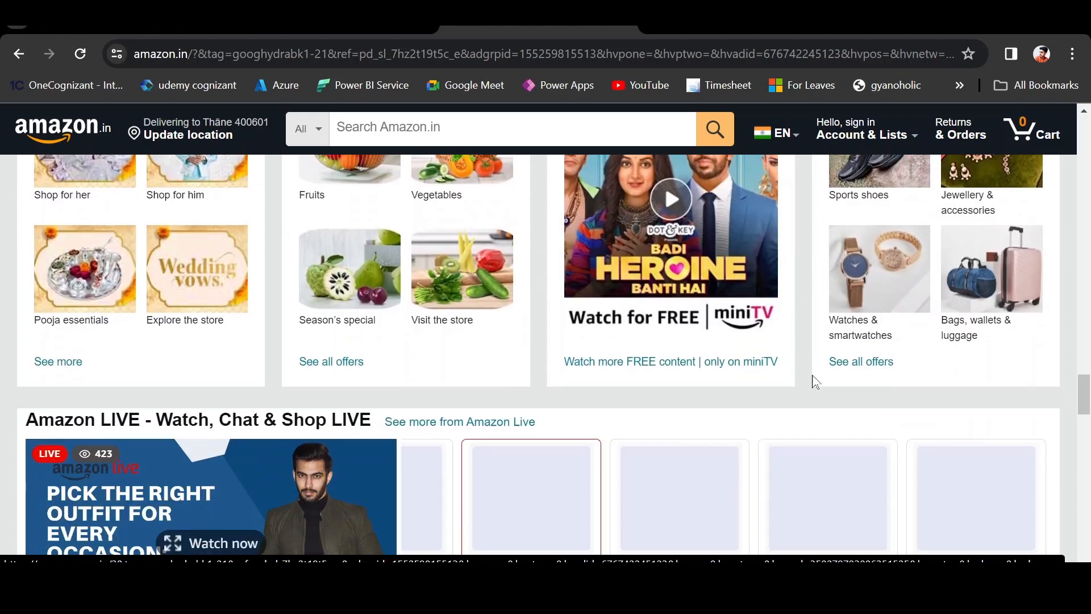
scroll(815, 381, "up", 20)
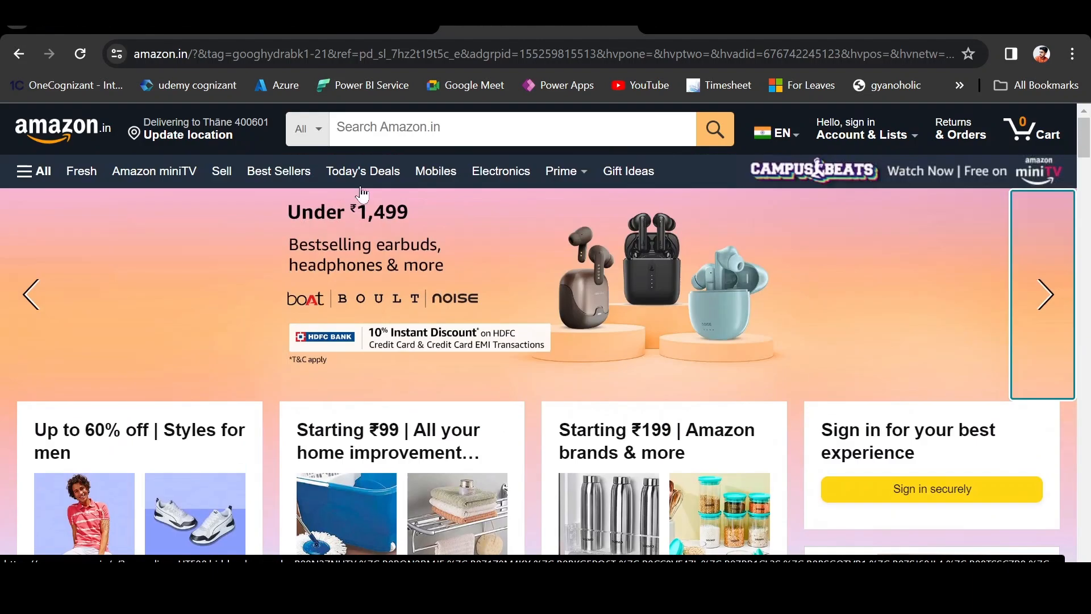
left_click(95, 136)
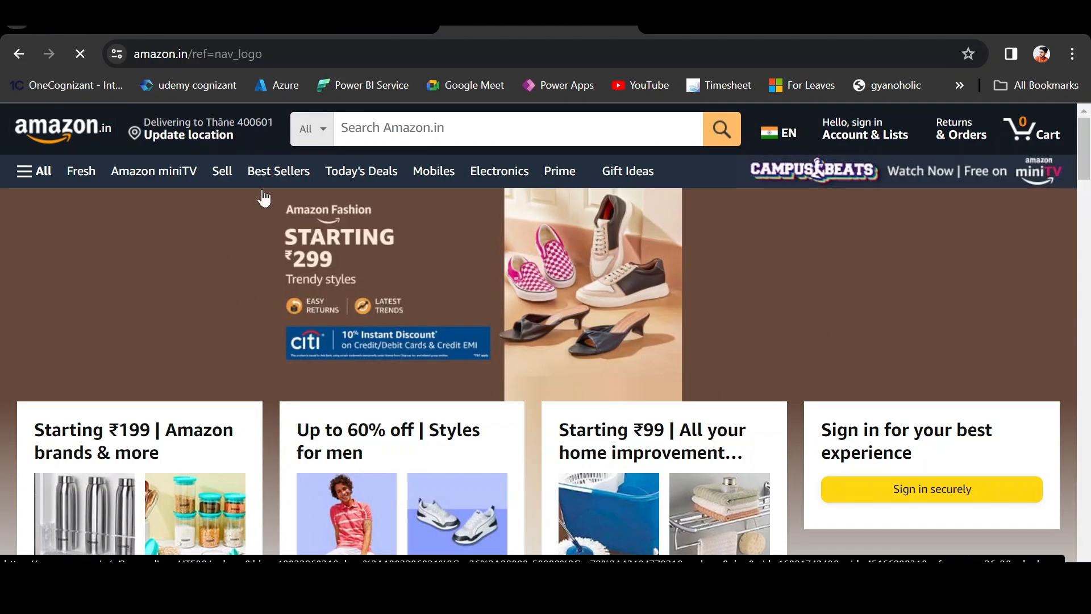
mouse_move(829, 138)
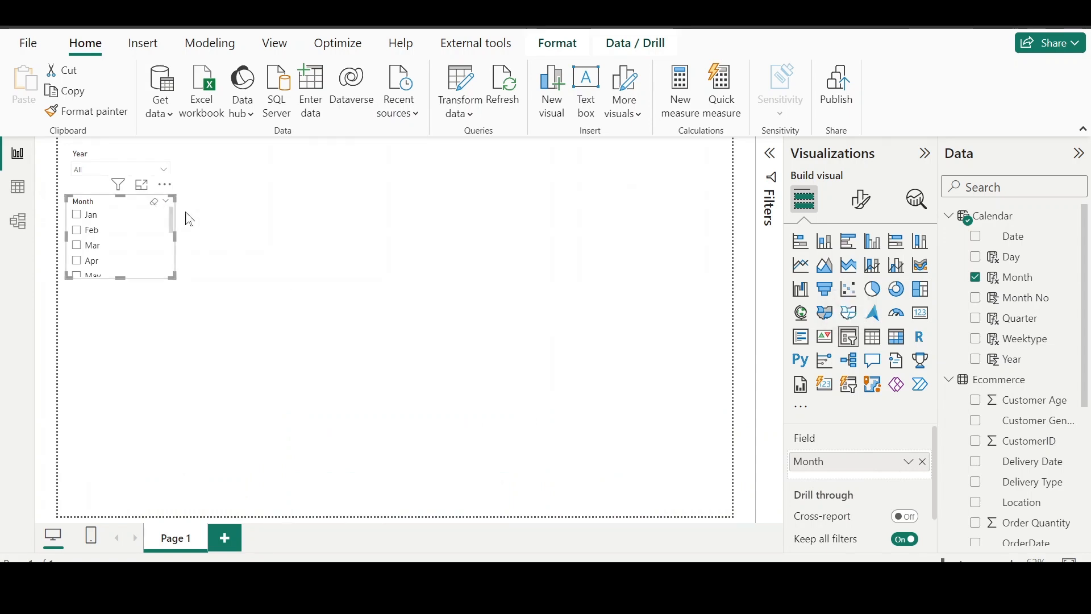
Step: Switch back to Power BI, delete the Month slicer, and move the Year slicer slightly down the report page
left_click(860, 199)
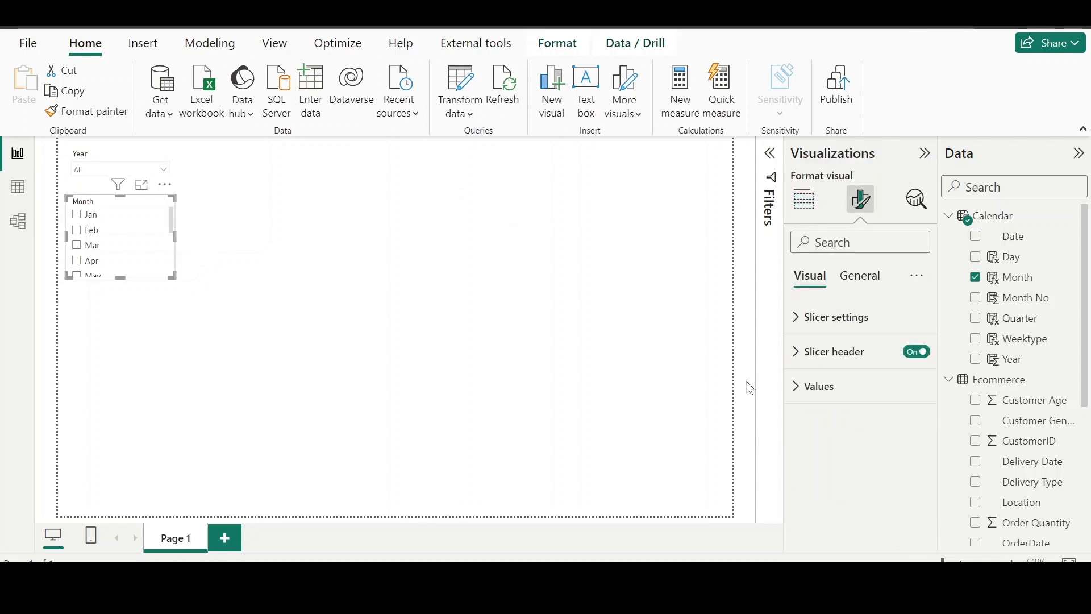
key("Delete")
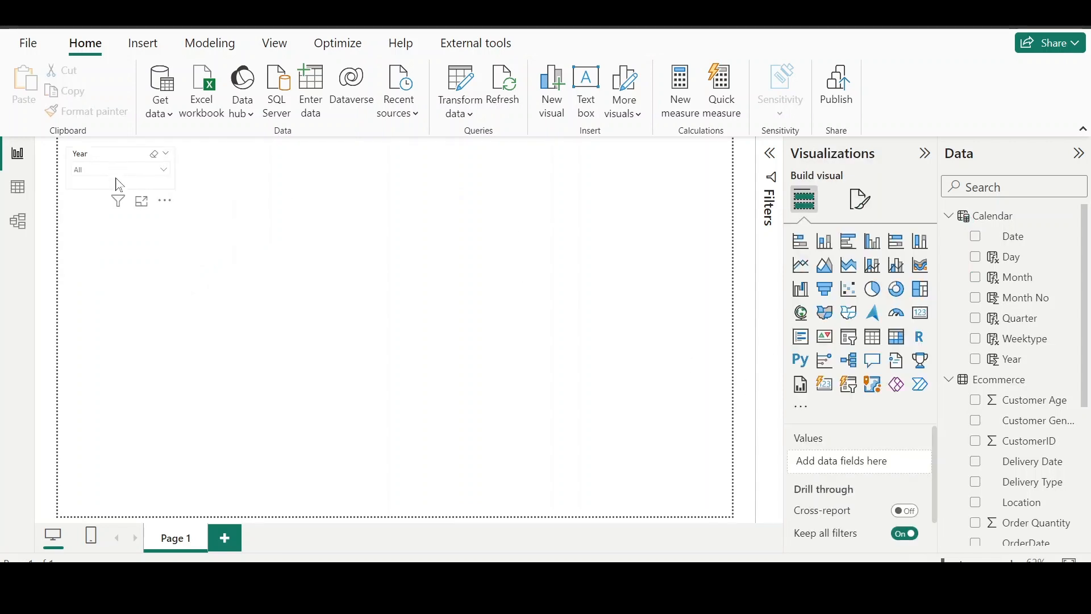
left_click_drag(119, 184, 119, 187)
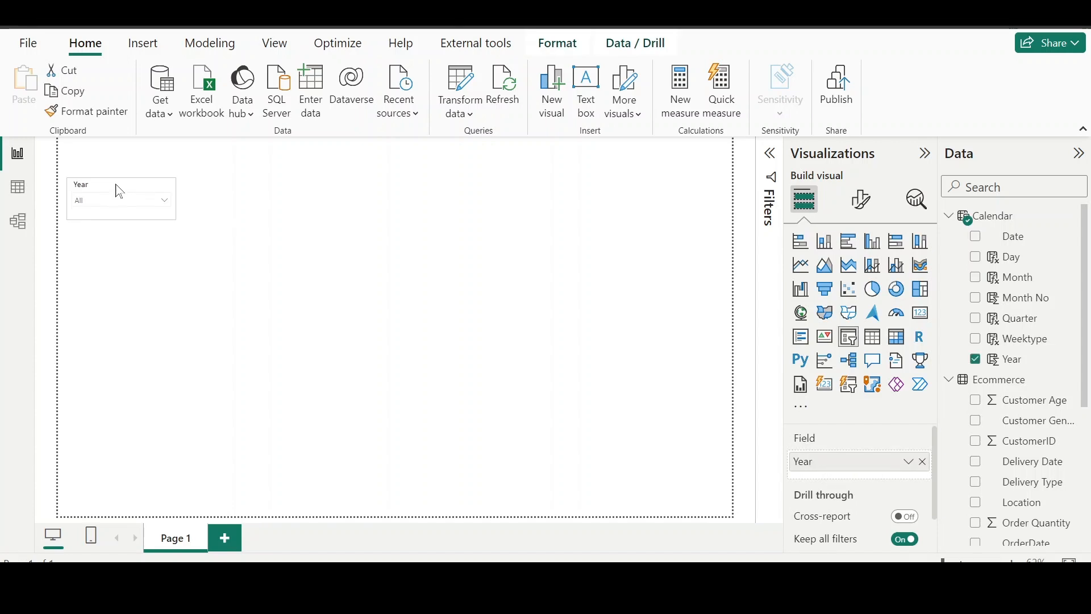
Step: Check the Year slicer's slicer settings and open its general Effects formatting with the background options
left_click(864, 200)
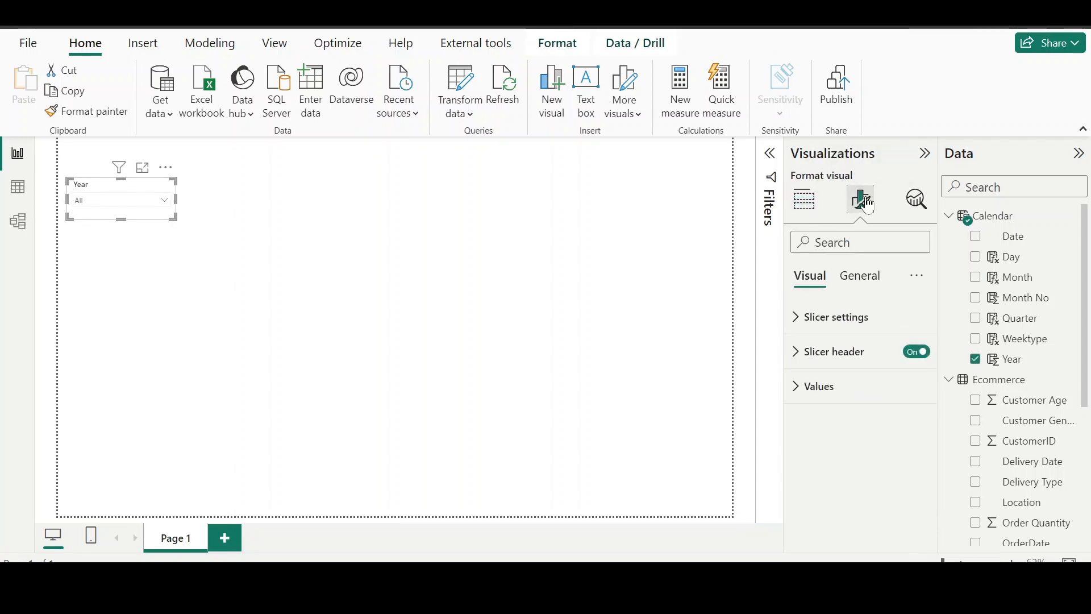
left_click(836, 328)
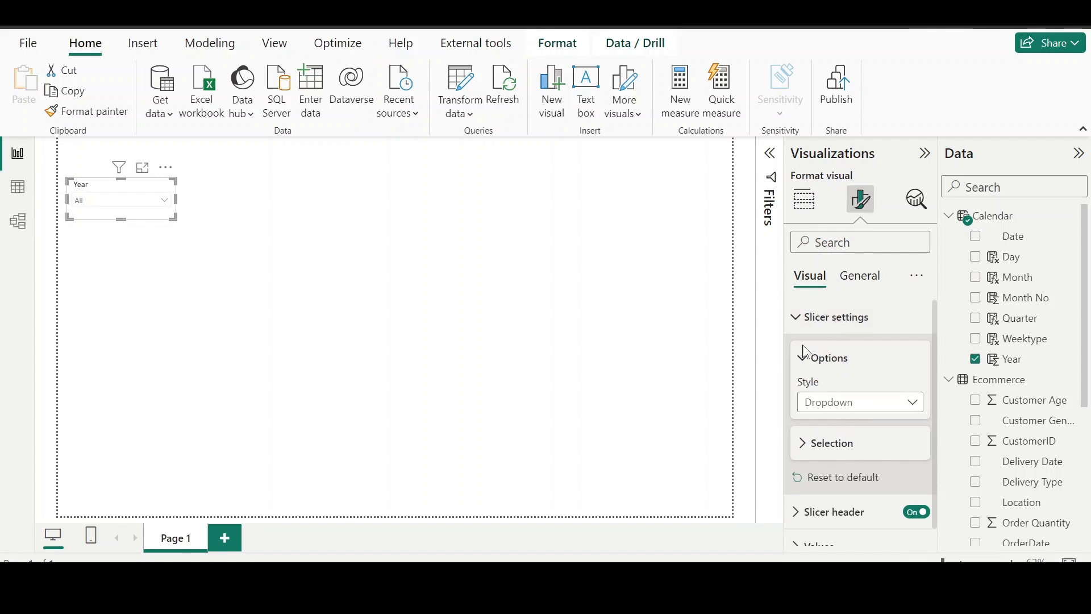
left_click(804, 324)
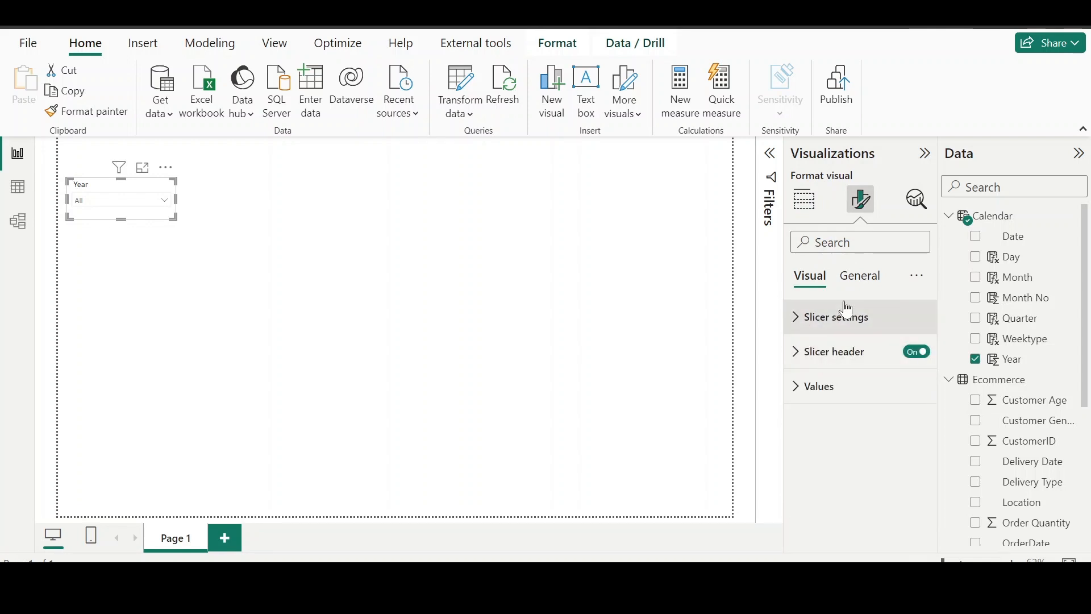
left_click(860, 278)
left_click(835, 393)
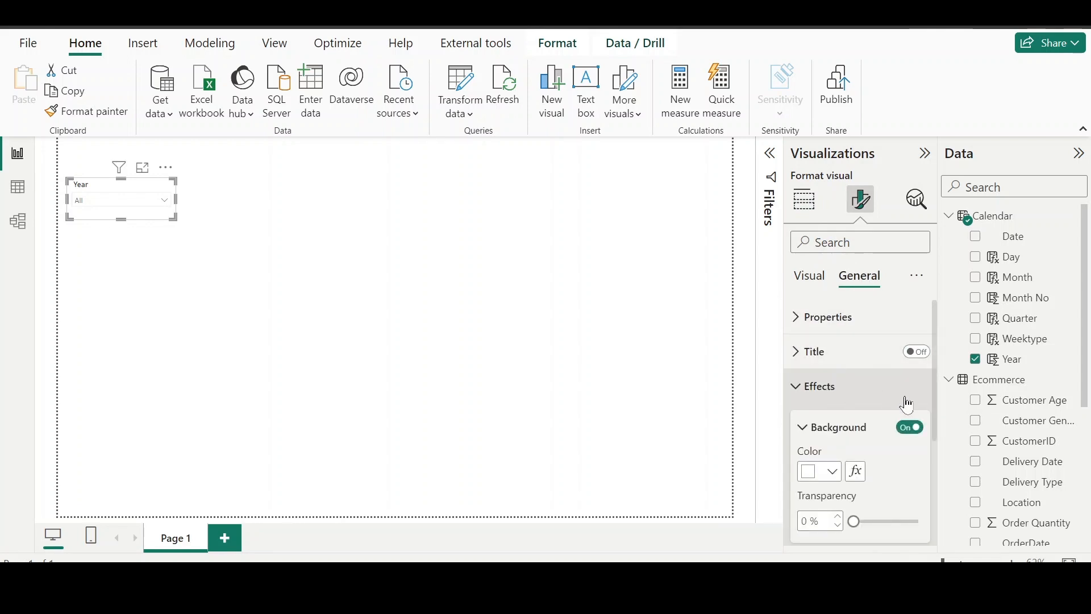
Step: Turn on the Year slicer's visual border and set its rounded corners to 10 px
scroll(914, 412, "down", 3)
left_click(909, 397)
double_click(804, 490)
type("10")
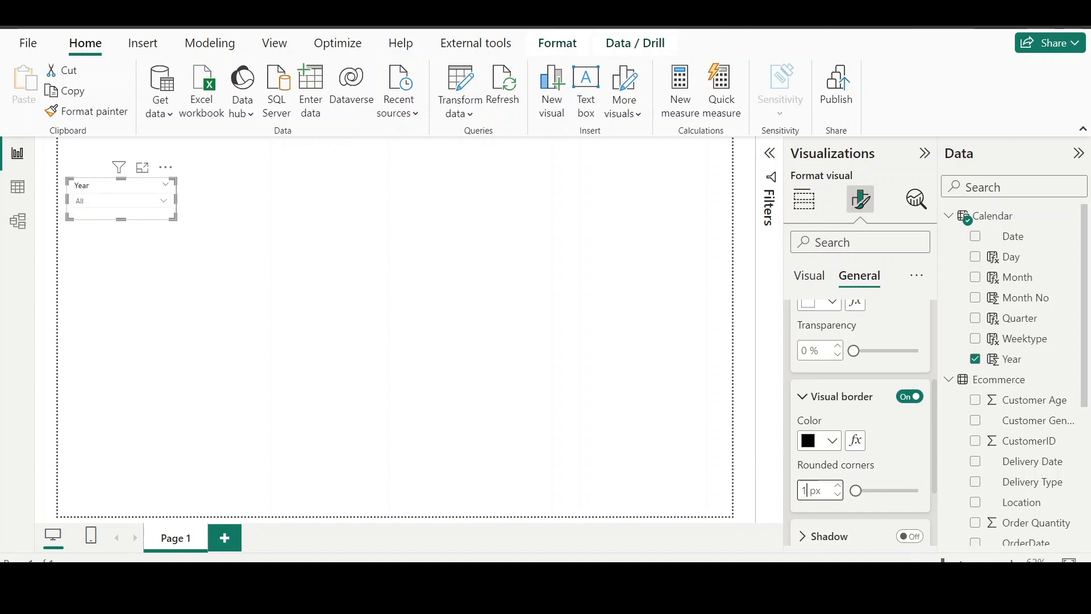
left_click(423, 289)
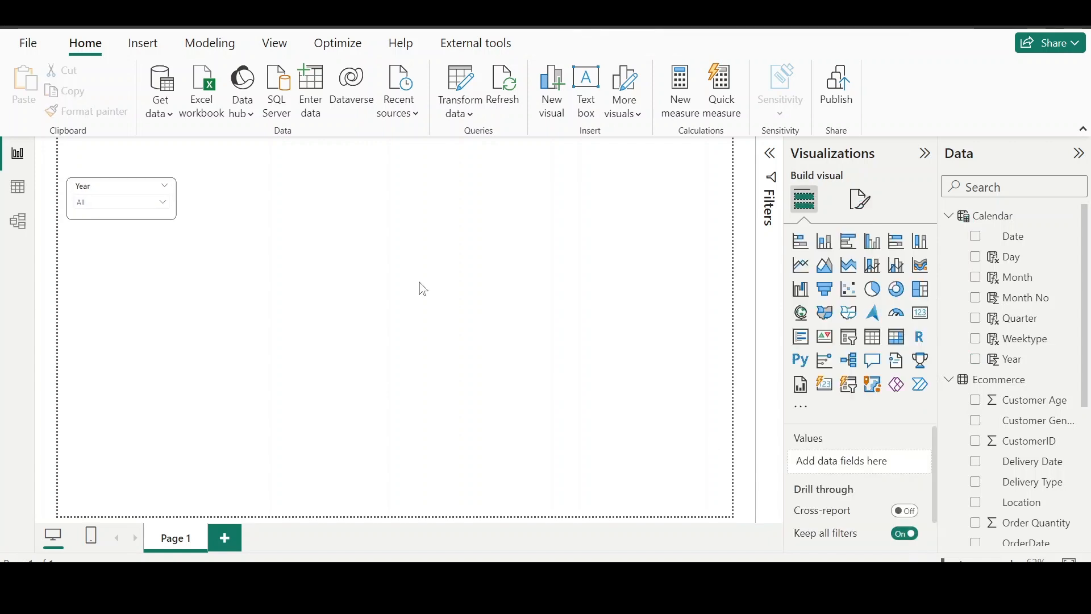
left_click(172, 222)
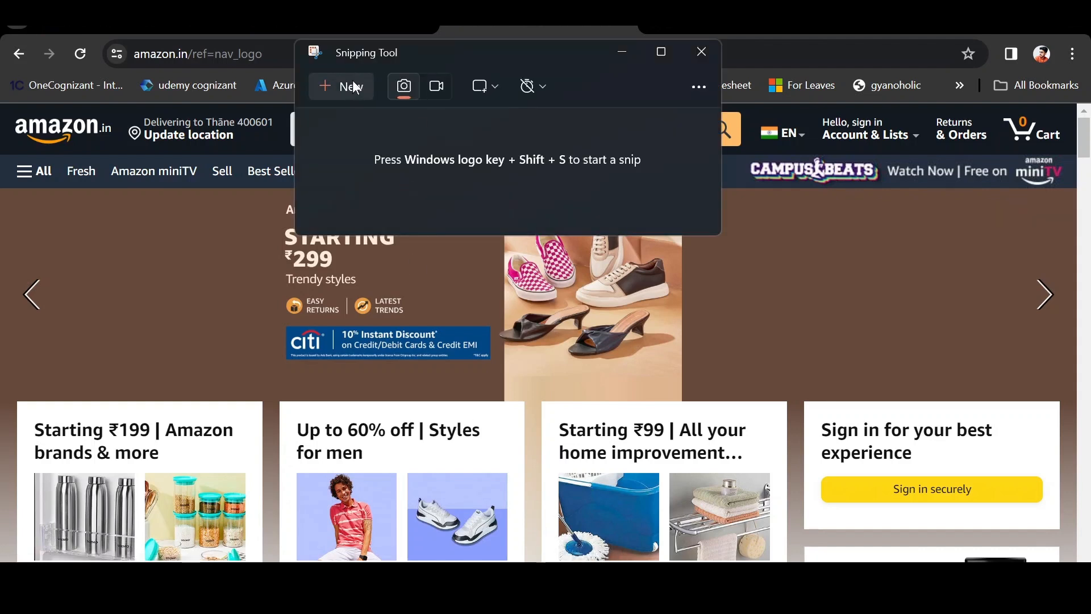
Step: Capture a rectangular screenshot of the amazon.in logo in the website header
left_click(356, 88)
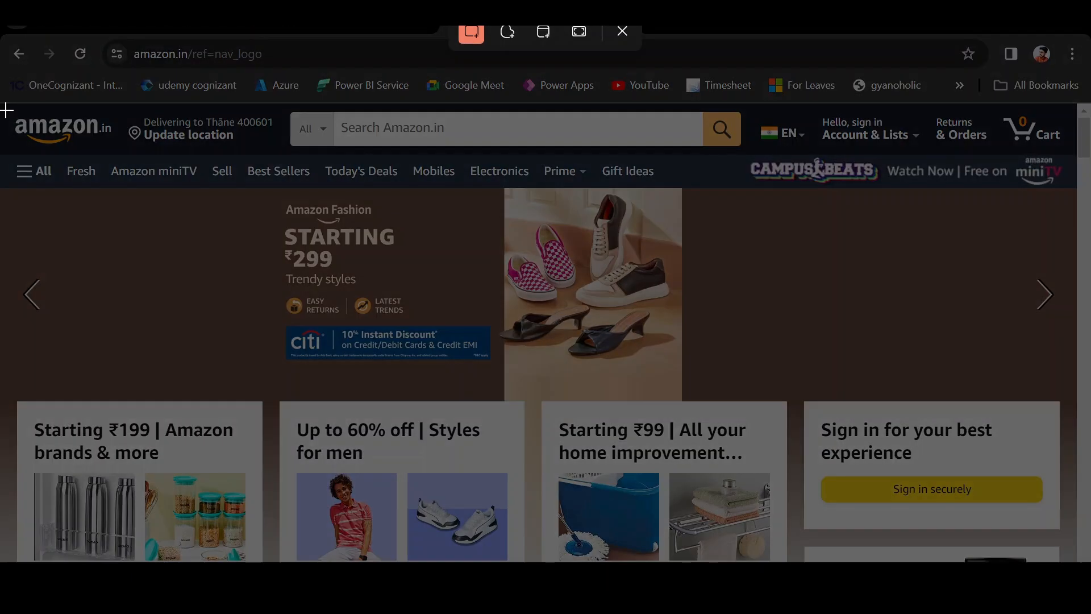
left_click_drag(7, 110, 117, 156)
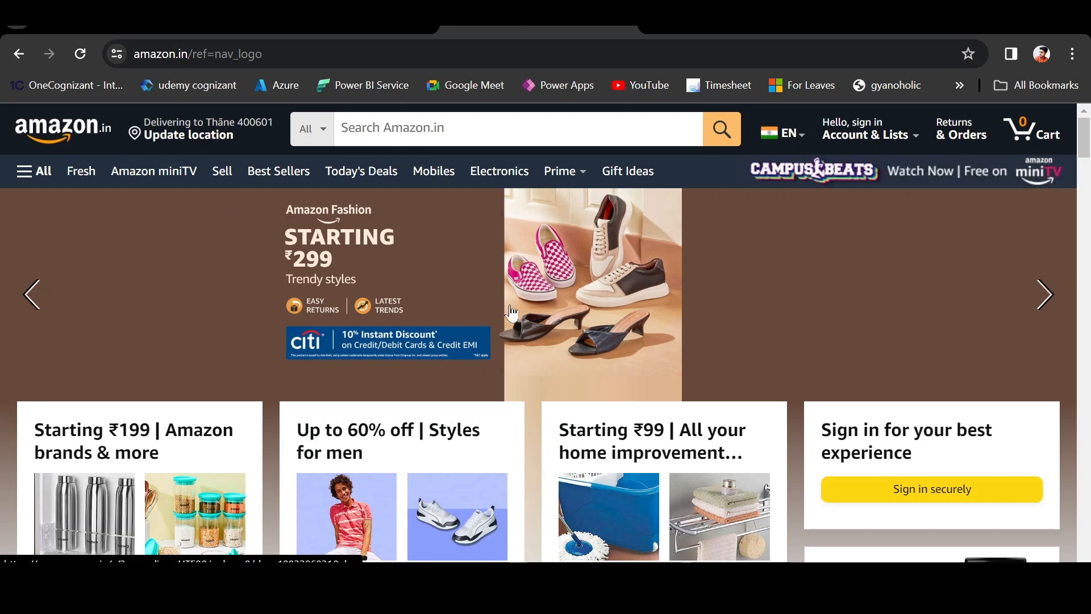
Step: Switch to PowerPoint and create a blank presentation
key("super")
type("pp")
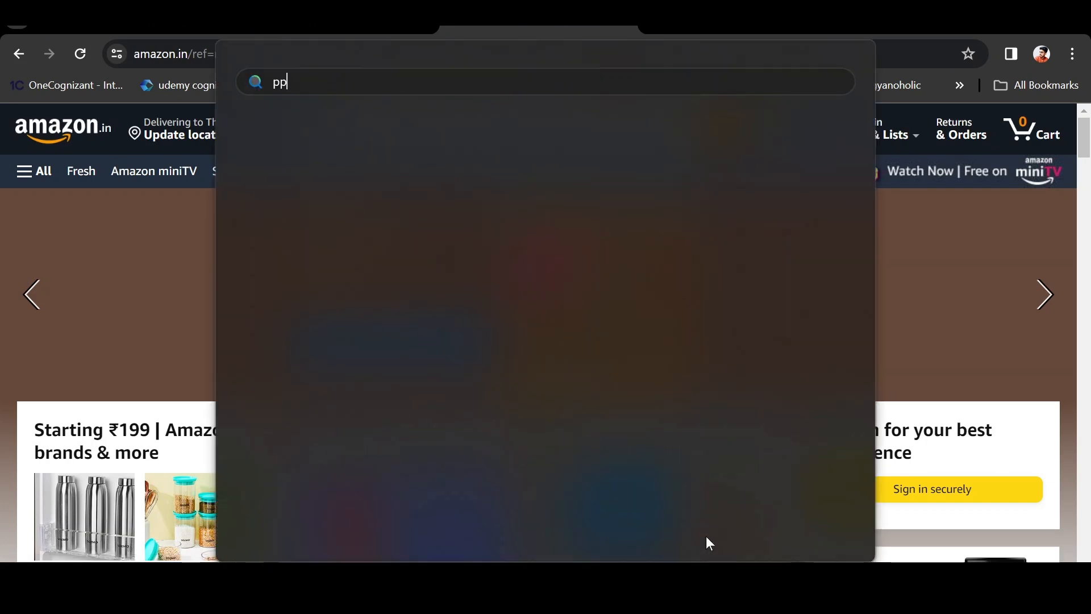
key("Return")
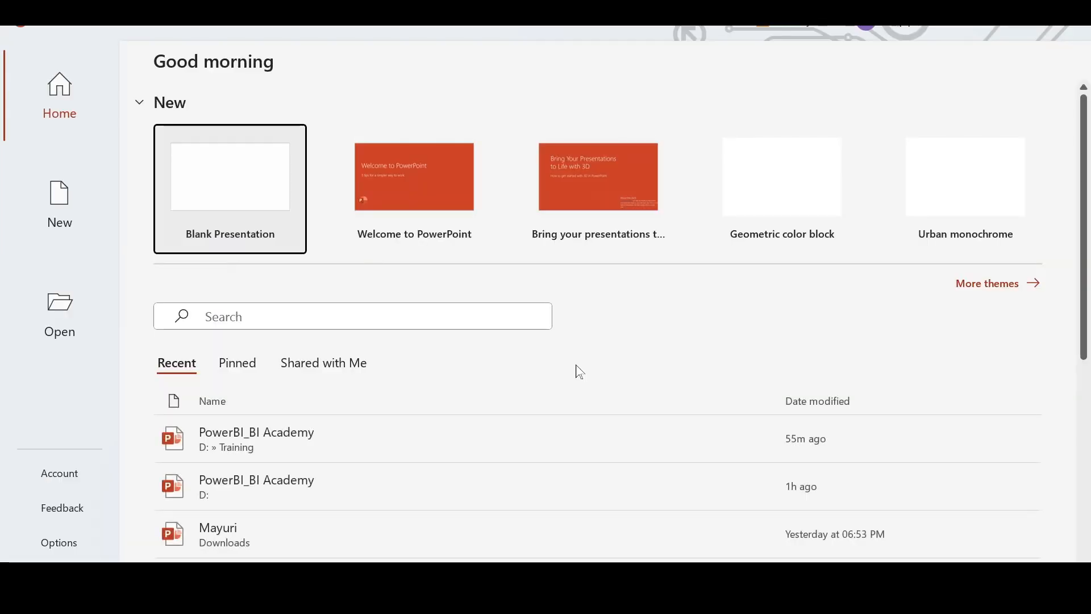
left_click(227, 208)
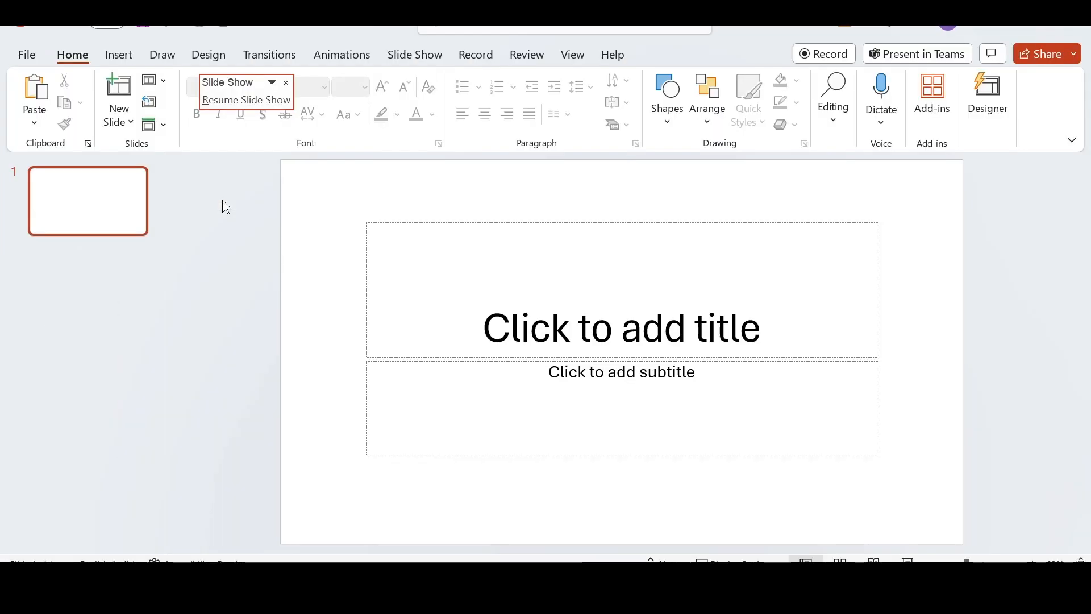
Step: Paste the captured logo onto the slide, enlarge it to about 18.29 × 7.65 cm and move it over the title placeholder
key("ctrl+v")
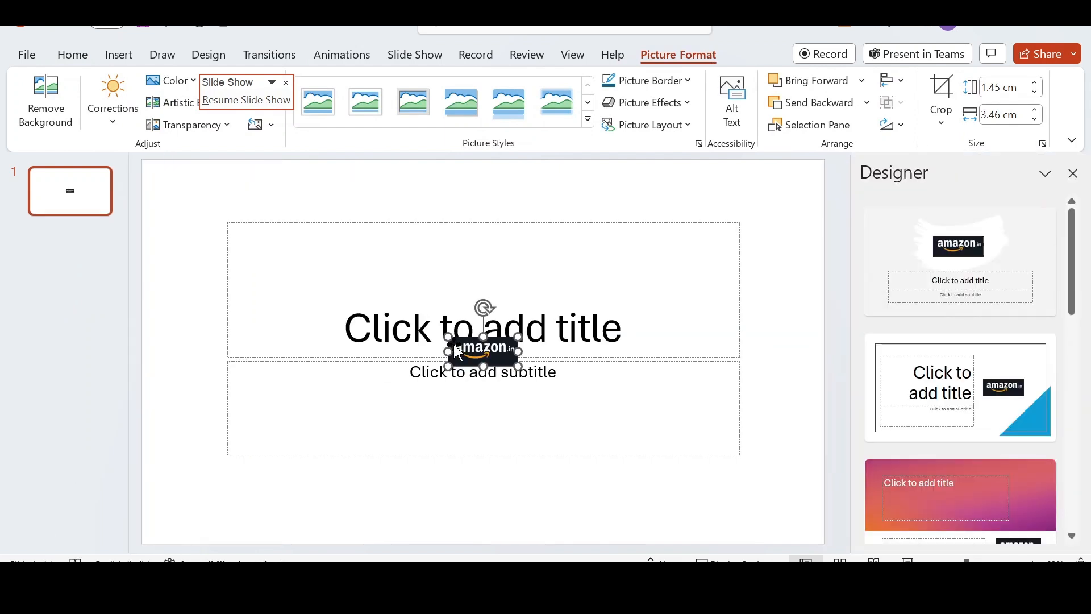
left_click_drag(448, 336, 261, 212)
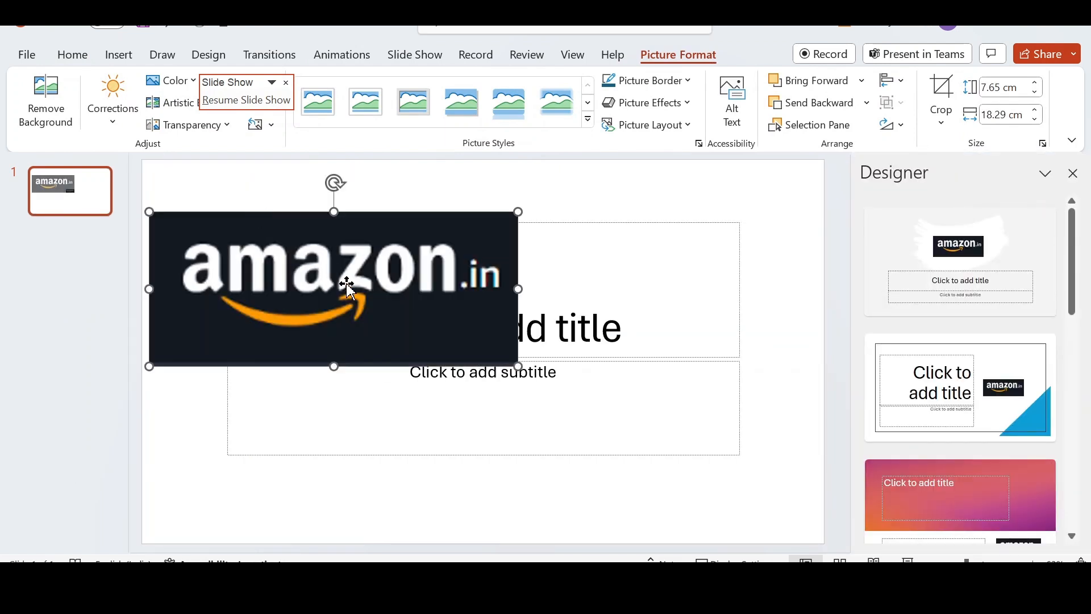
left_click_drag(364, 296, 429, 283)
left_click(678, 192)
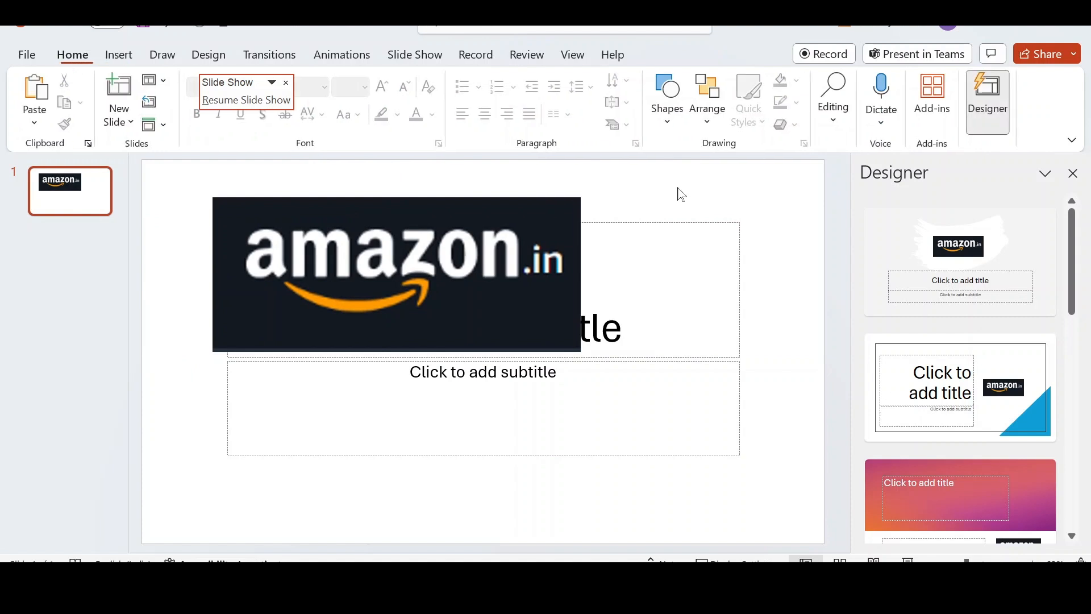
Step: Draw a rounded rectangle about 4.74 cm wide and 2.2 cm high to the lower right of the logo
left_click(668, 98)
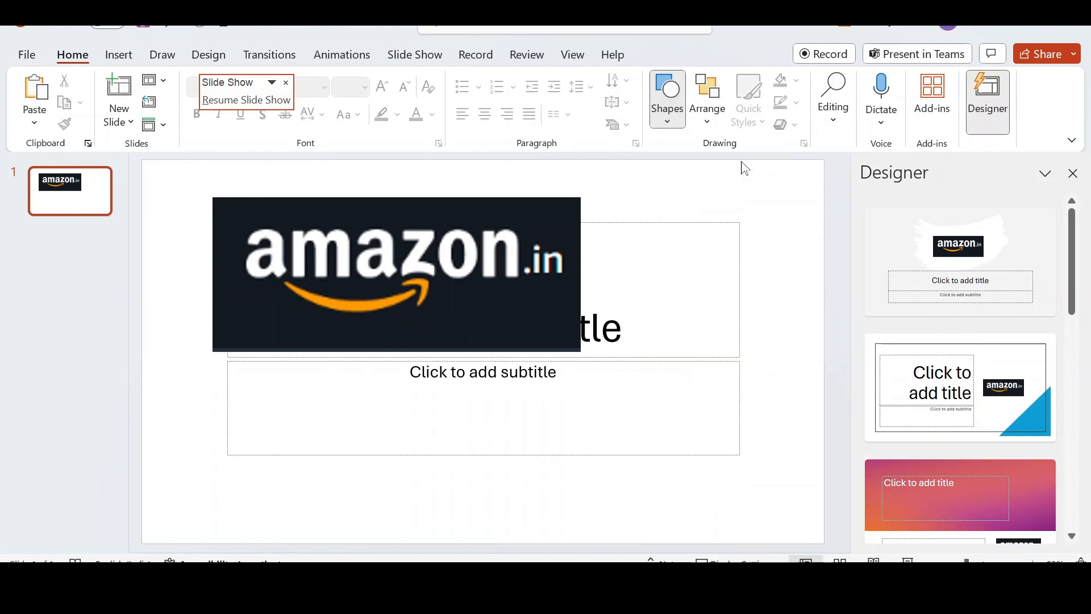
left_click(743, 164)
left_click_drag(649, 374, 745, 418)
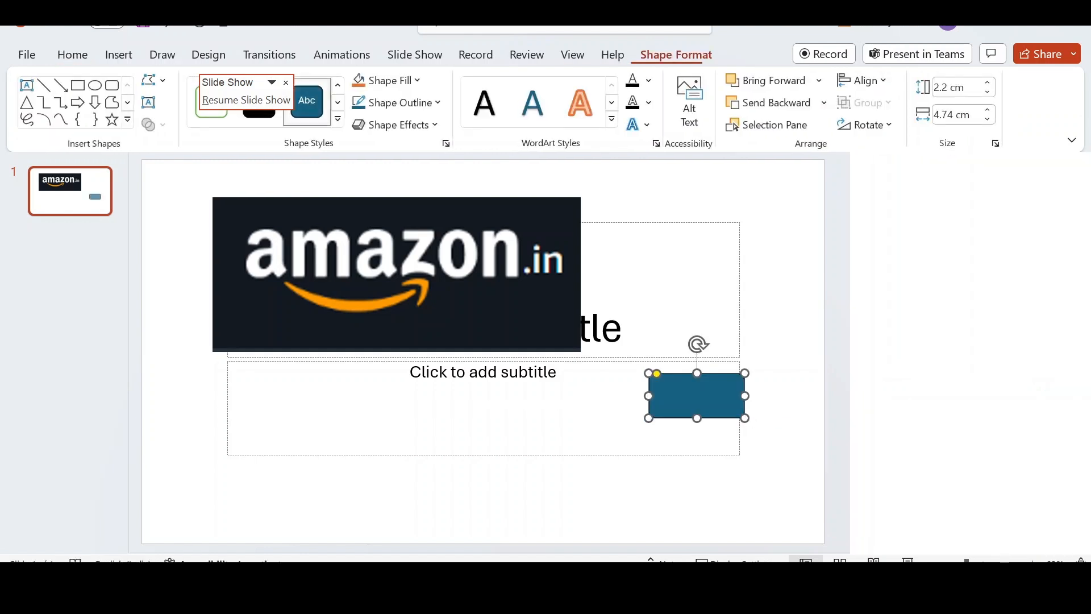
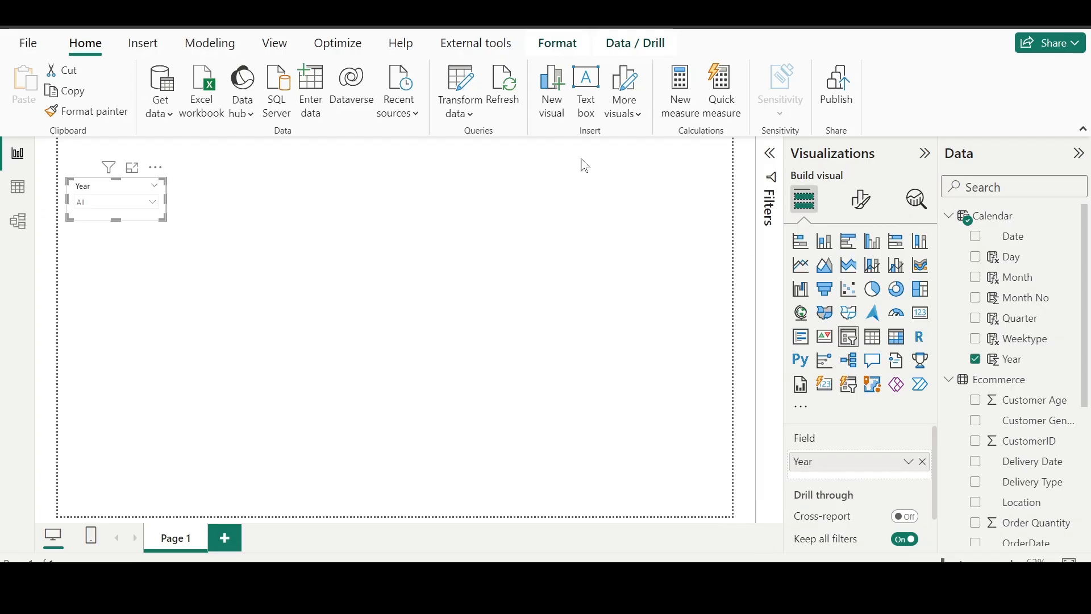
Step: Set the report page's canvas background to color #131921 with 0% transparency
left_click(555, 277)
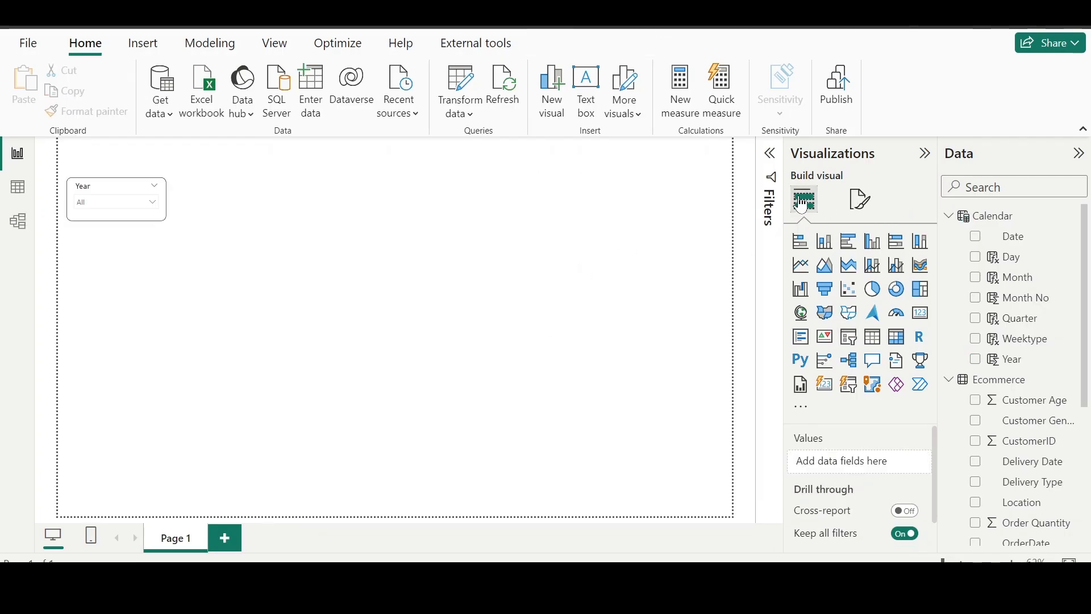
left_click(862, 200)
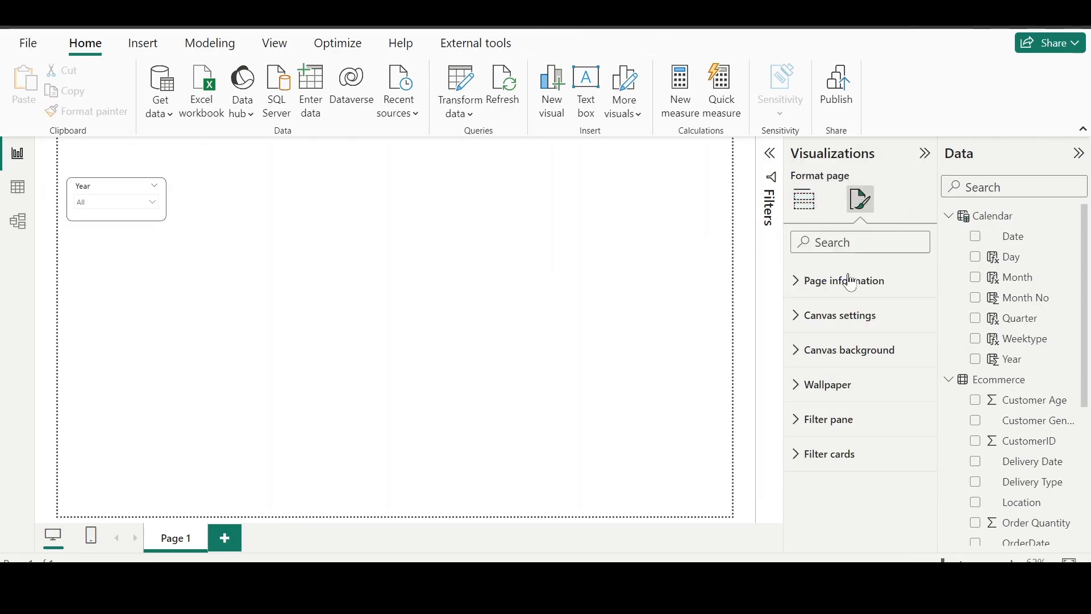
left_click(815, 349)
scroll(816, 349, "down", 2)
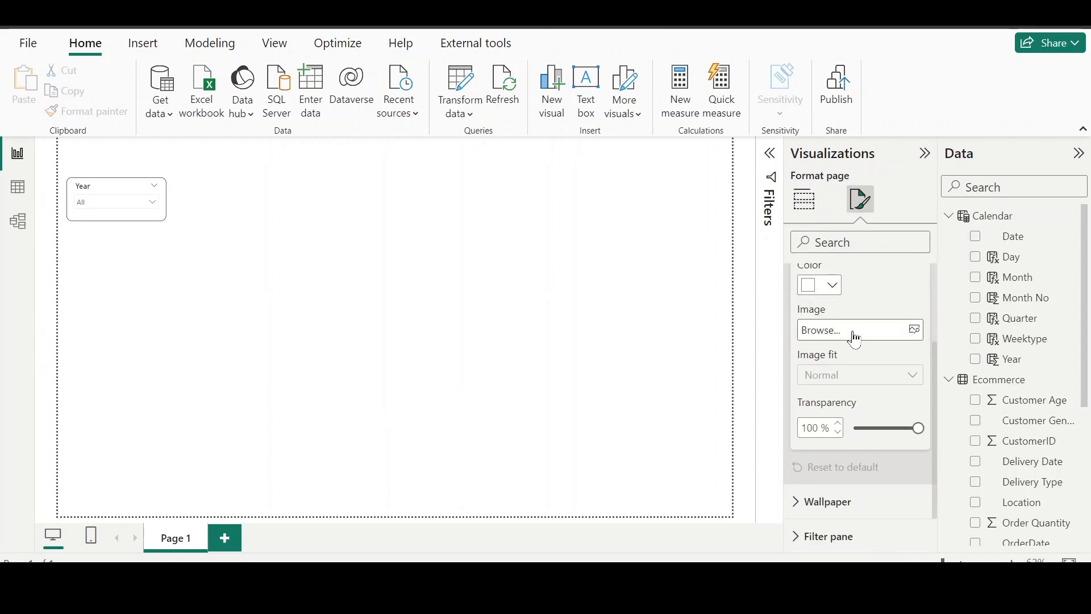
scroll(846, 342, "up", 1)
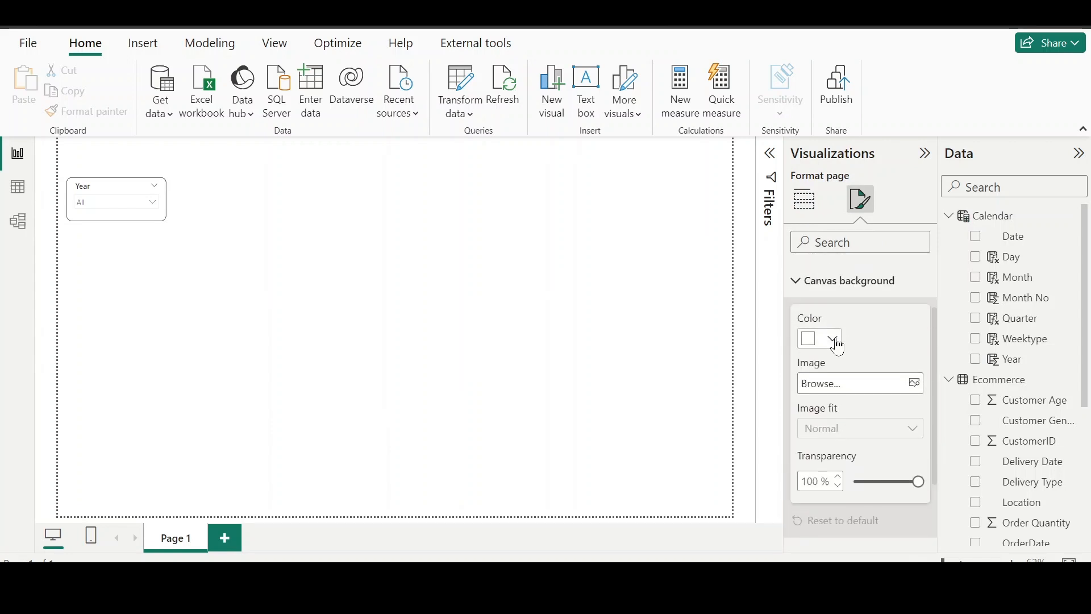
left_click(834, 339)
left_click(852, 299)
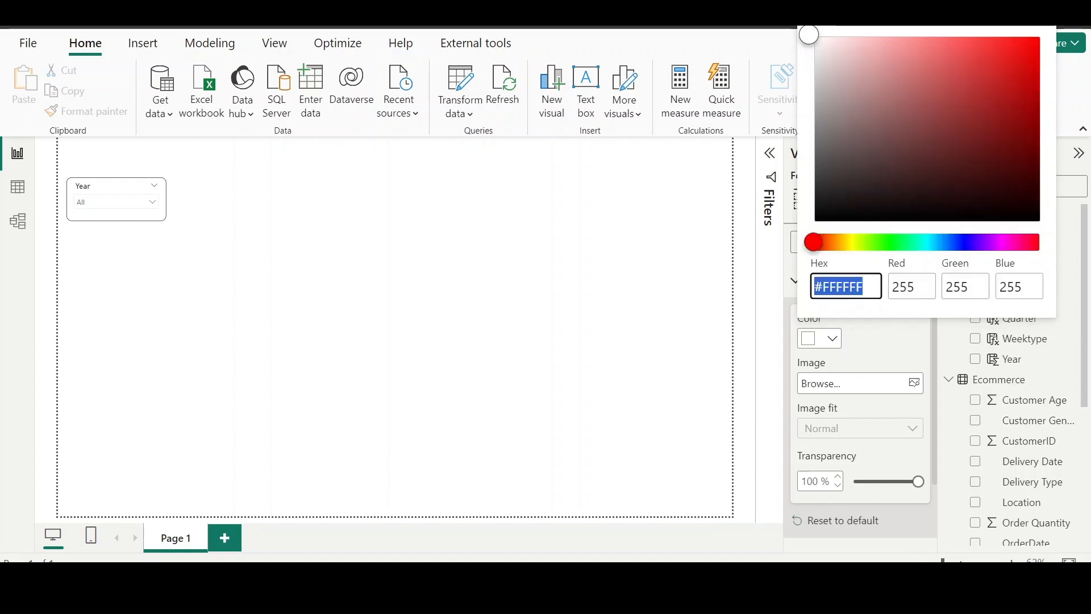
type("#131921")
left_click(896, 365)
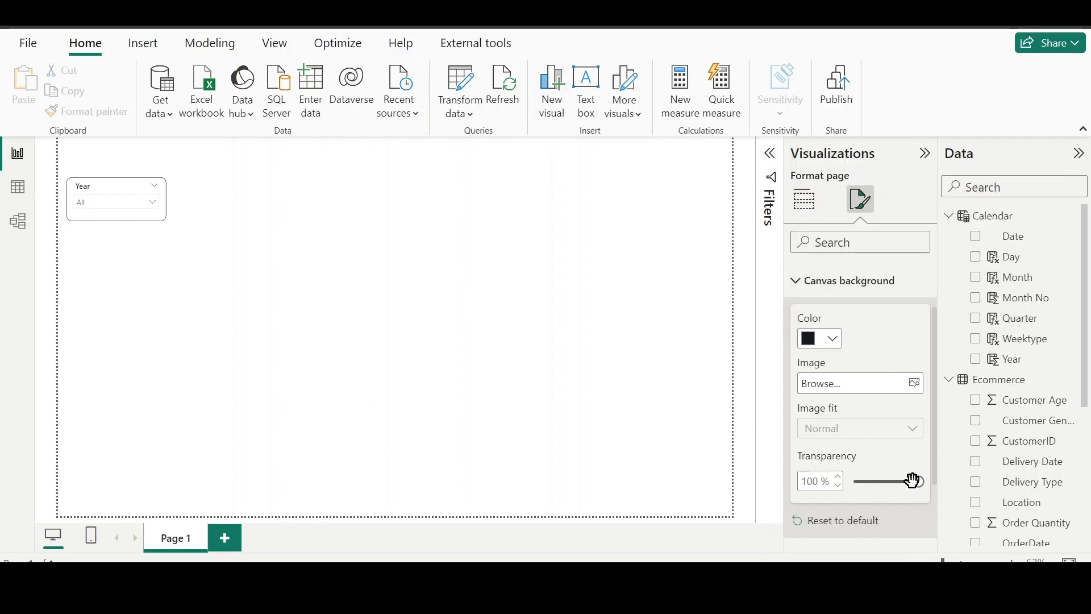
left_click_drag(912, 481, 853, 481)
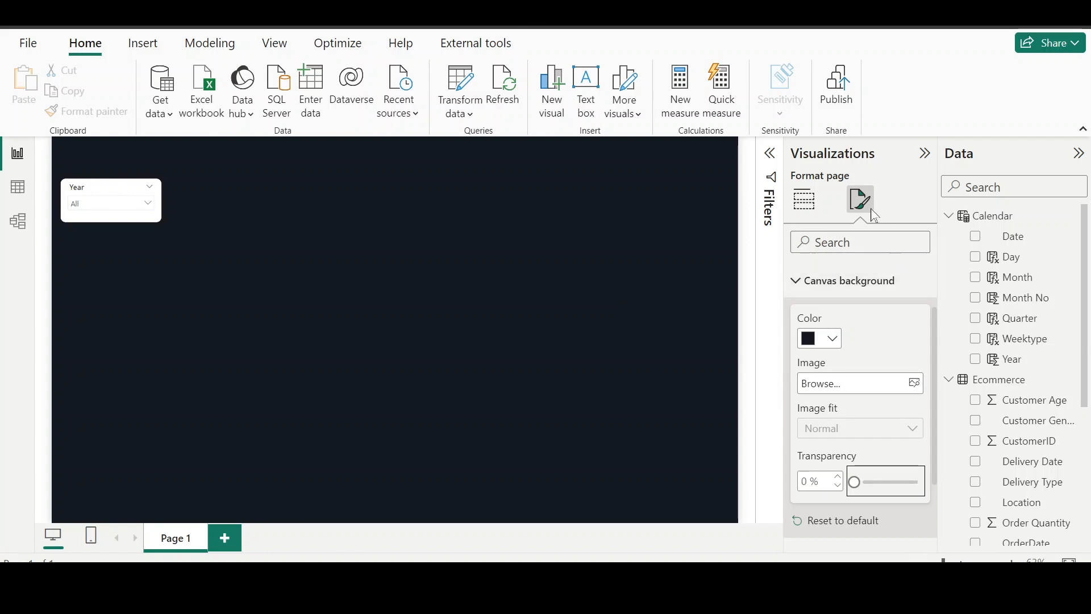
left_click(454, 304)
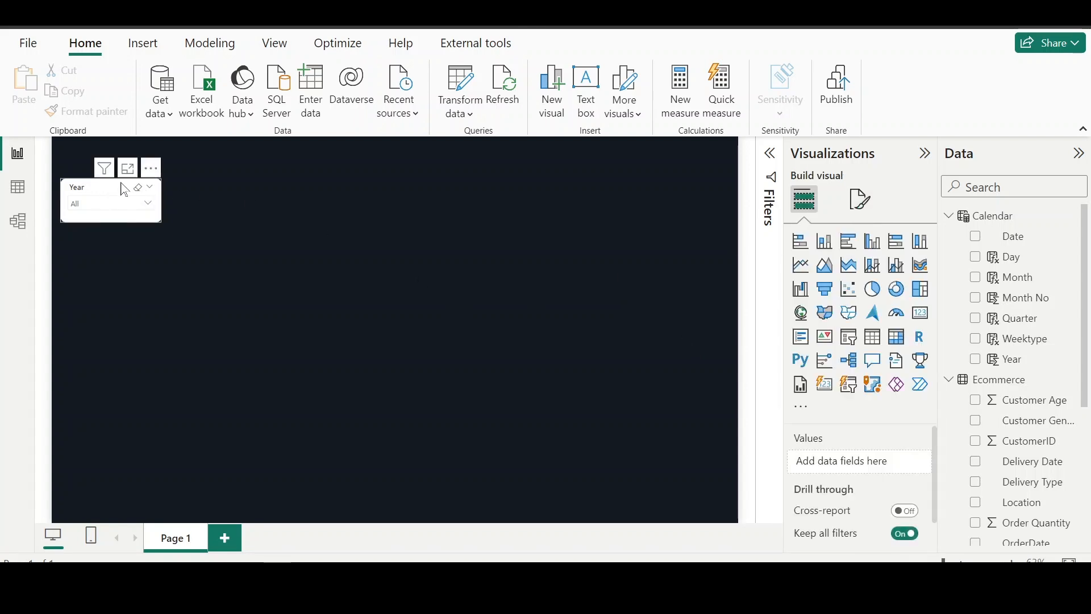
Step: Shift the Year slicer slightly to the right and turn off its background effect
left_click_drag(124, 189, 137, 186)
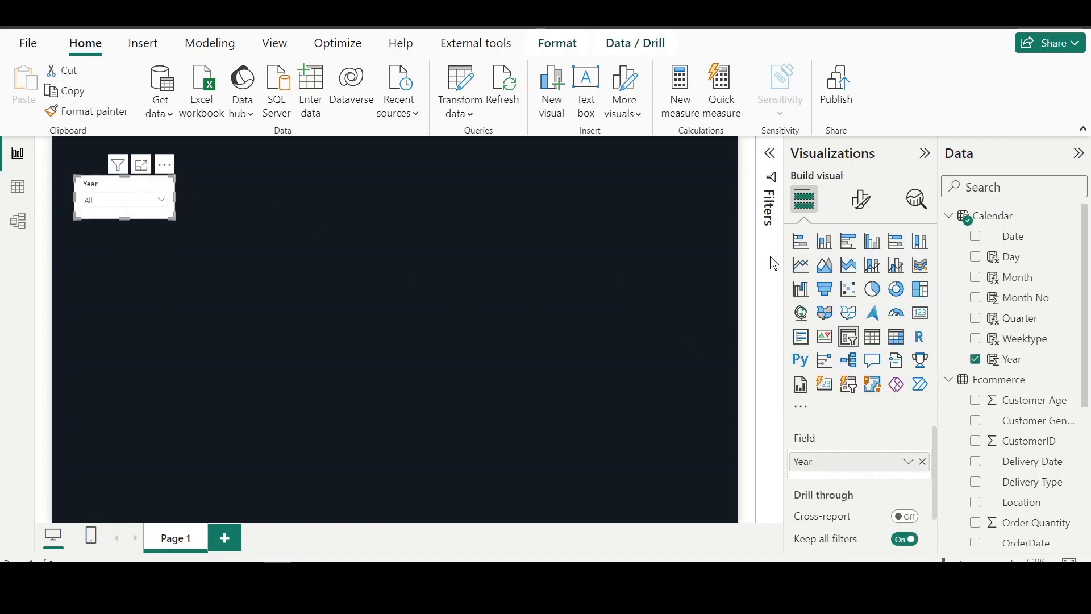
left_click(861, 200)
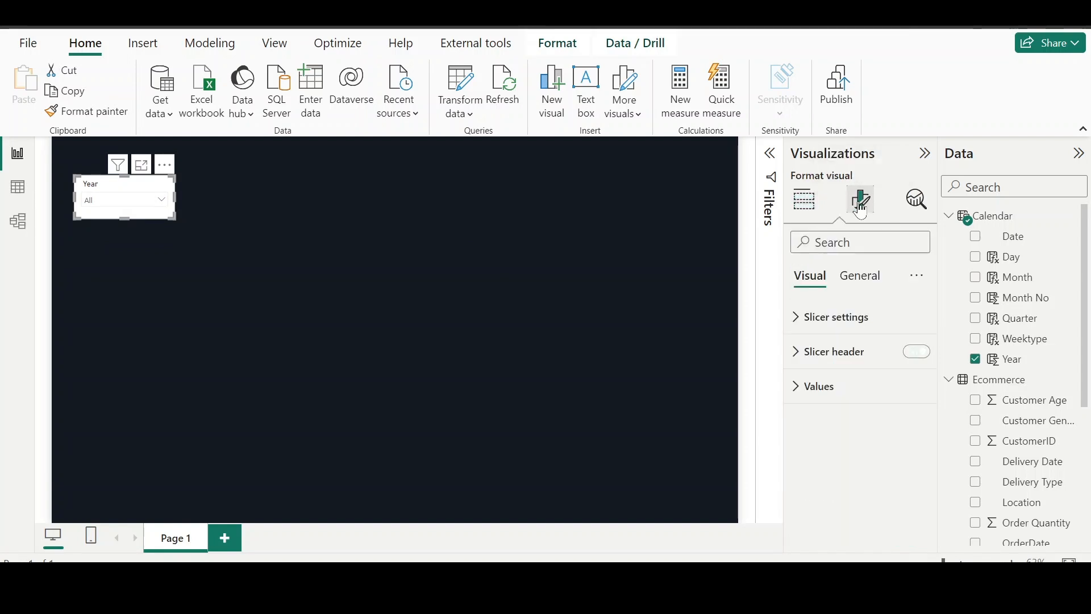
left_click(831, 323)
left_click(838, 316)
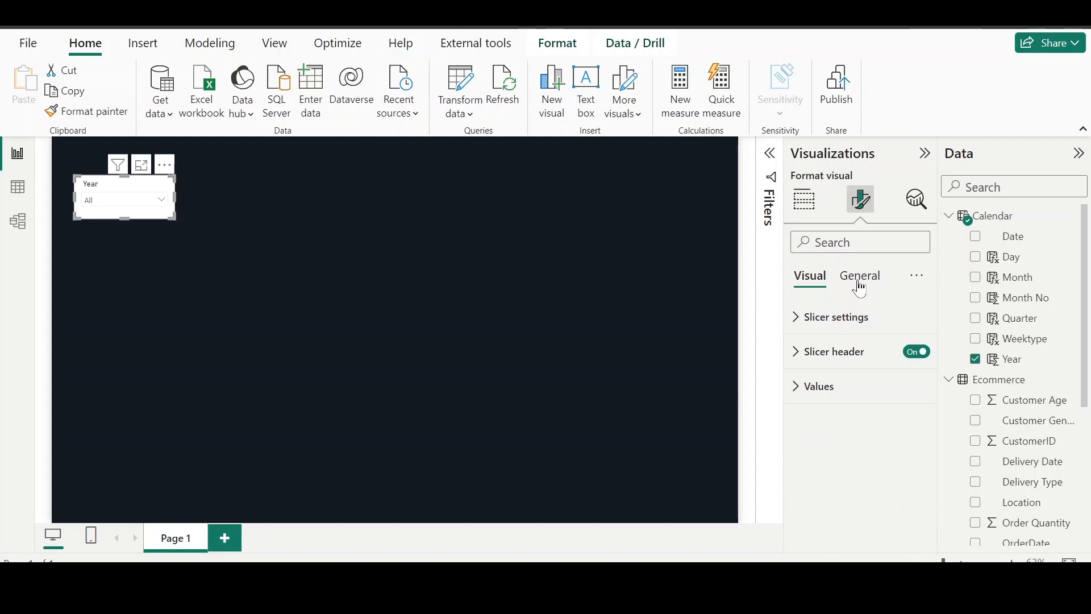
left_click(859, 276)
left_click(822, 387)
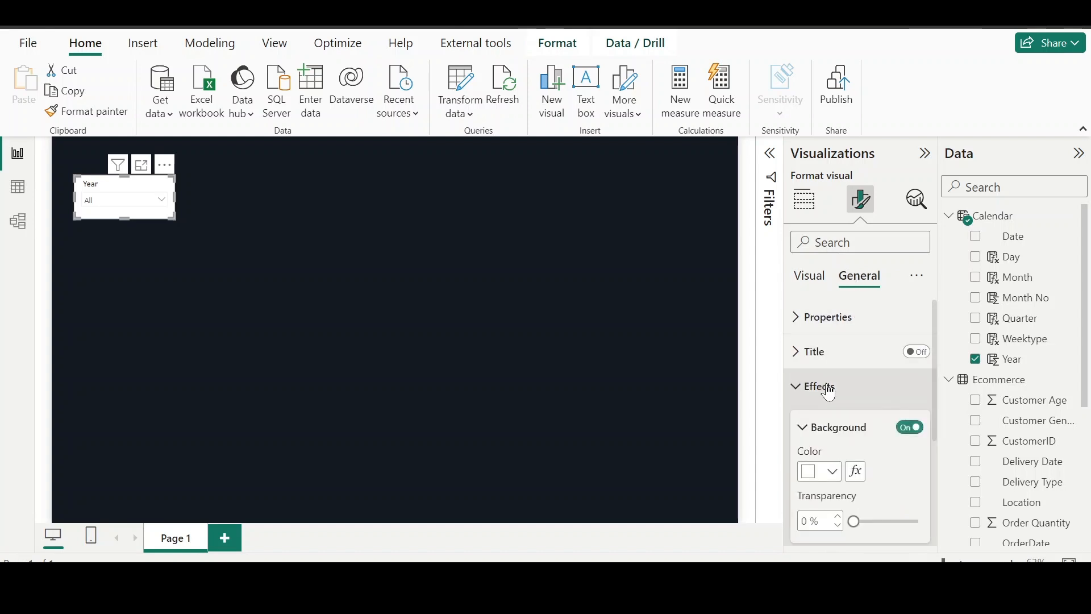
left_click(903, 432)
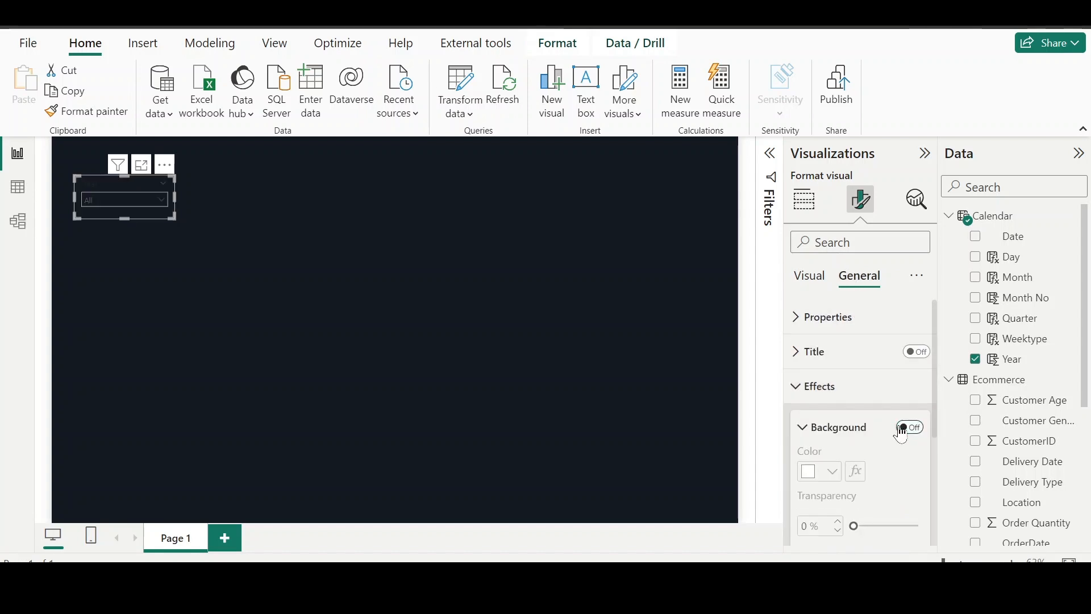
left_click(823, 392)
Step: Format the Year slicer's header text with a white font color and size 14
left_click(811, 280)
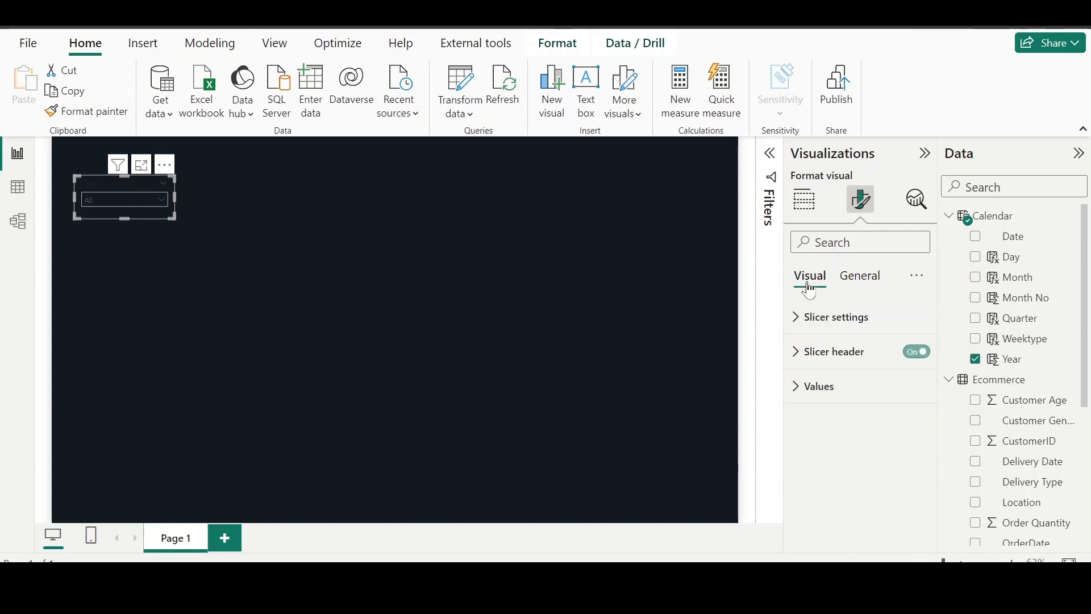
left_click(828, 354)
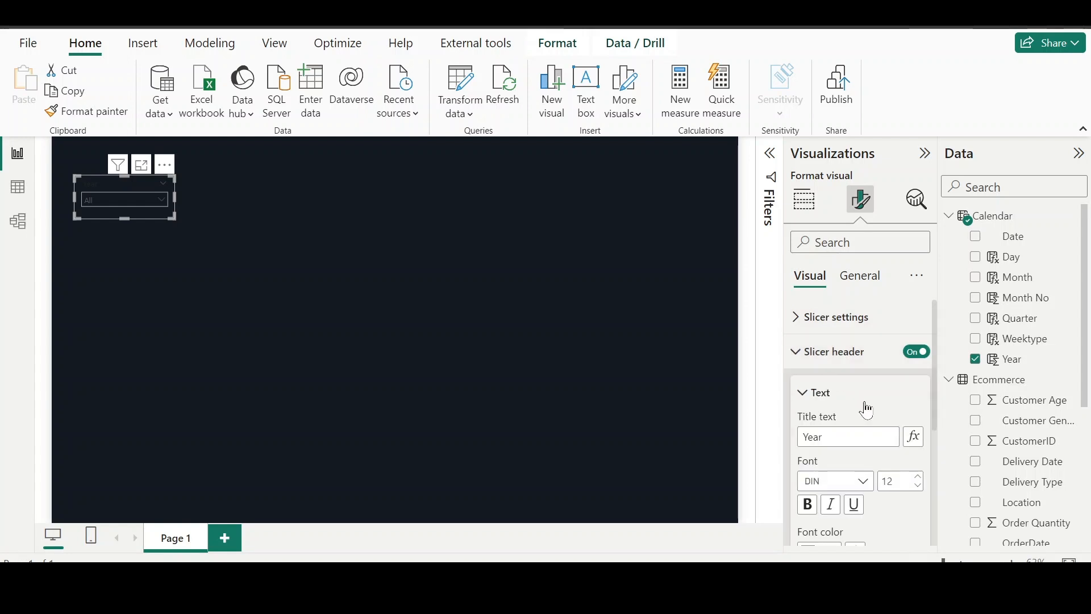
scroll(830, 489, "down", 3)
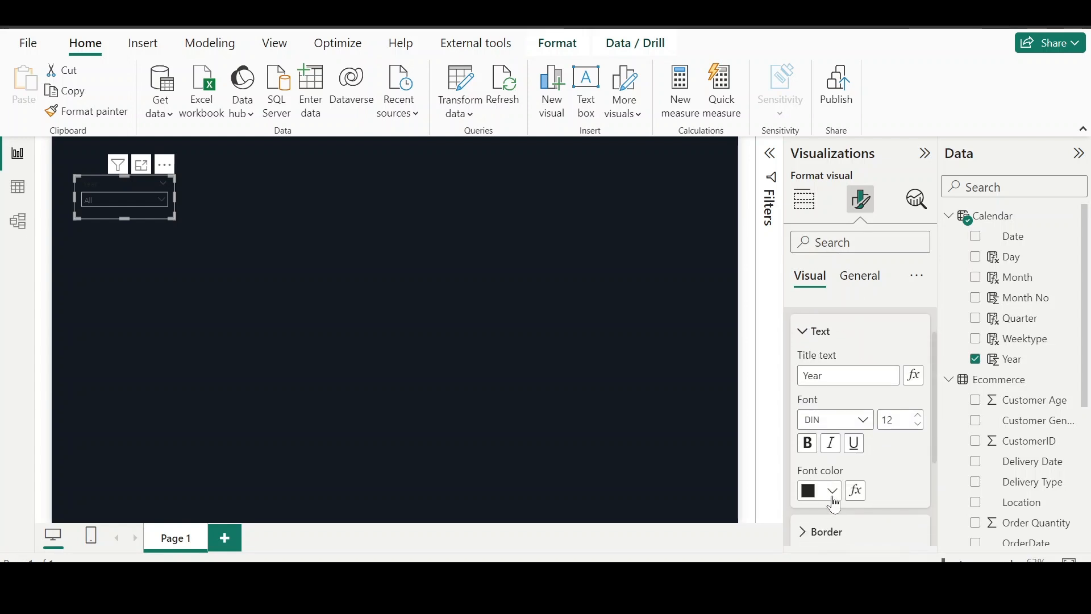
left_click(831, 491)
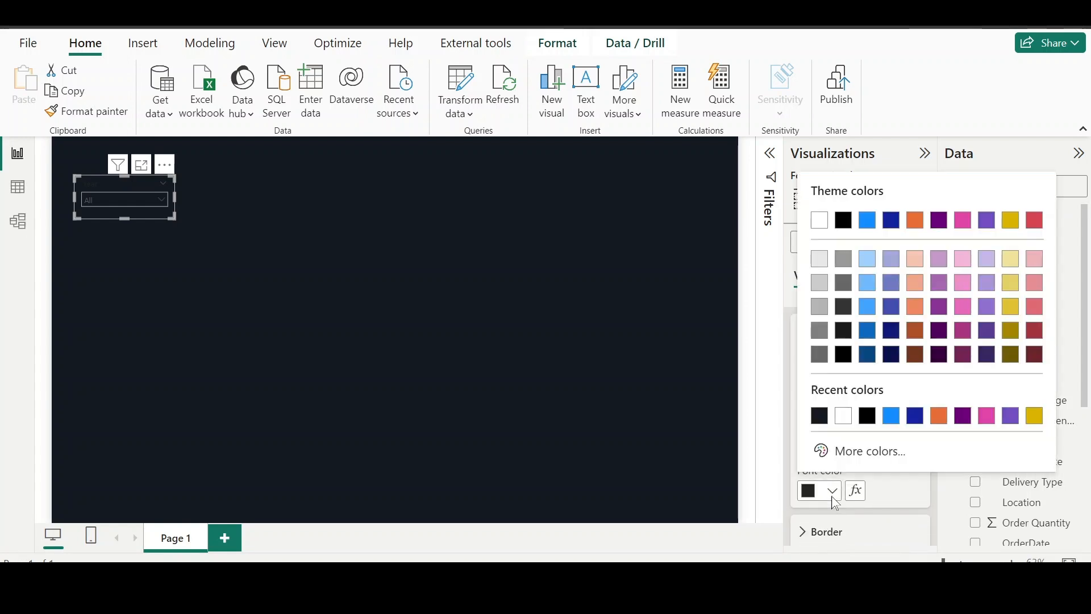
left_click(846, 421)
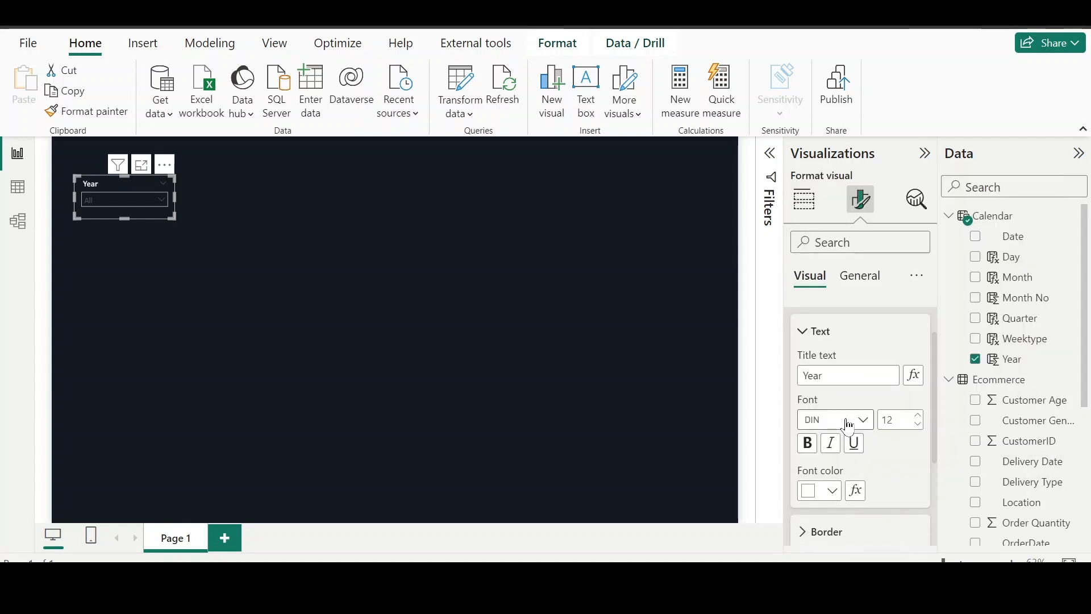
left_click(921, 422)
left_click(922, 422)
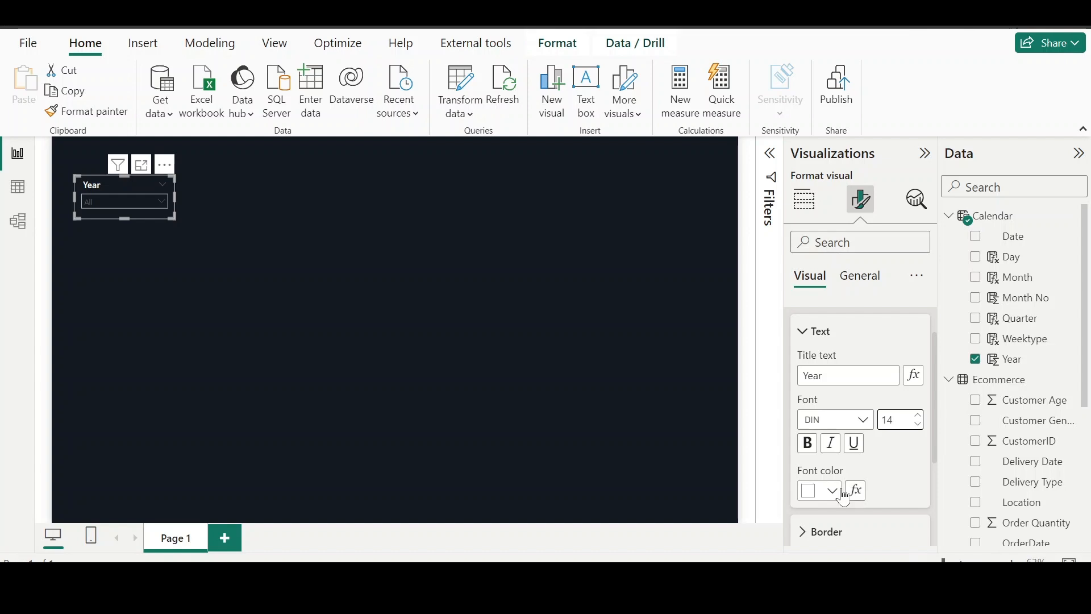
left_click(803, 376)
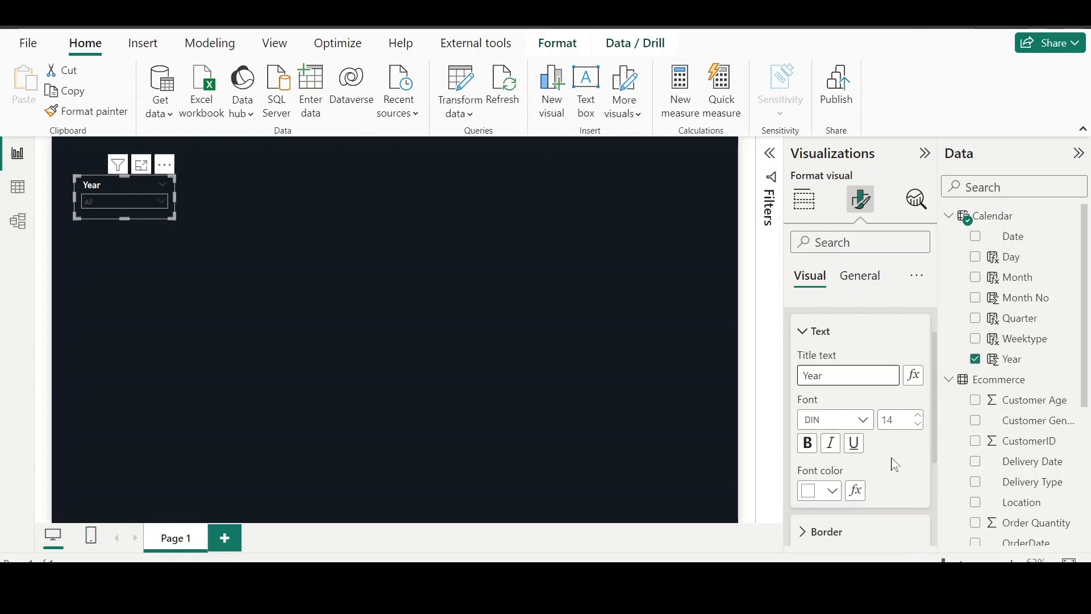
scroll(893, 463, "down", 2)
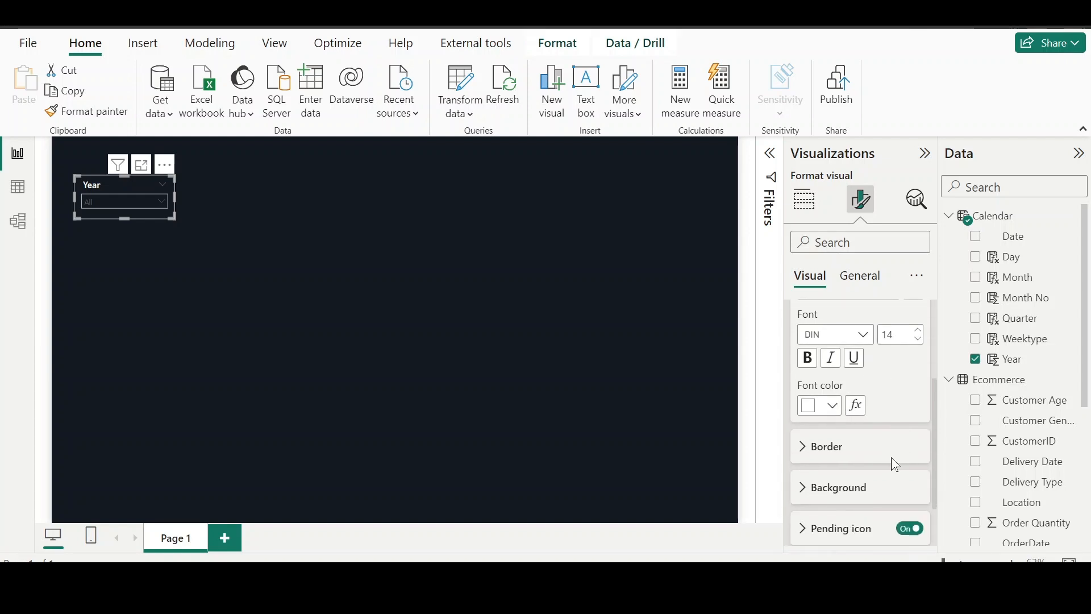
Step: Format the Year slicer's values with a white font color, size 14 and the DIN font
left_click(843, 454)
left_click(843, 448)
scroll(849, 411, "up", 3)
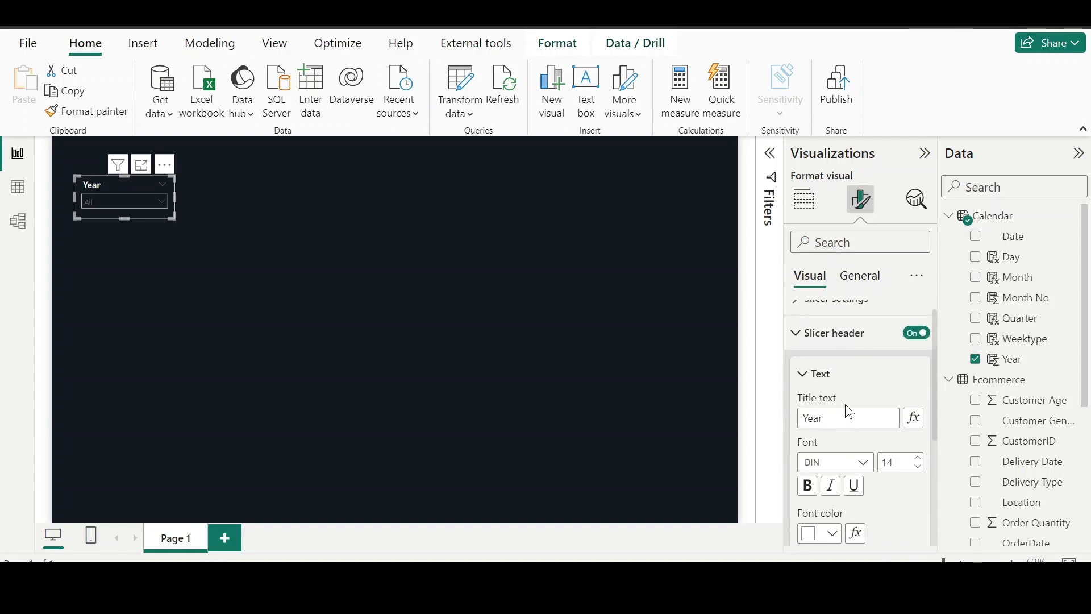
left_click(825, 351)
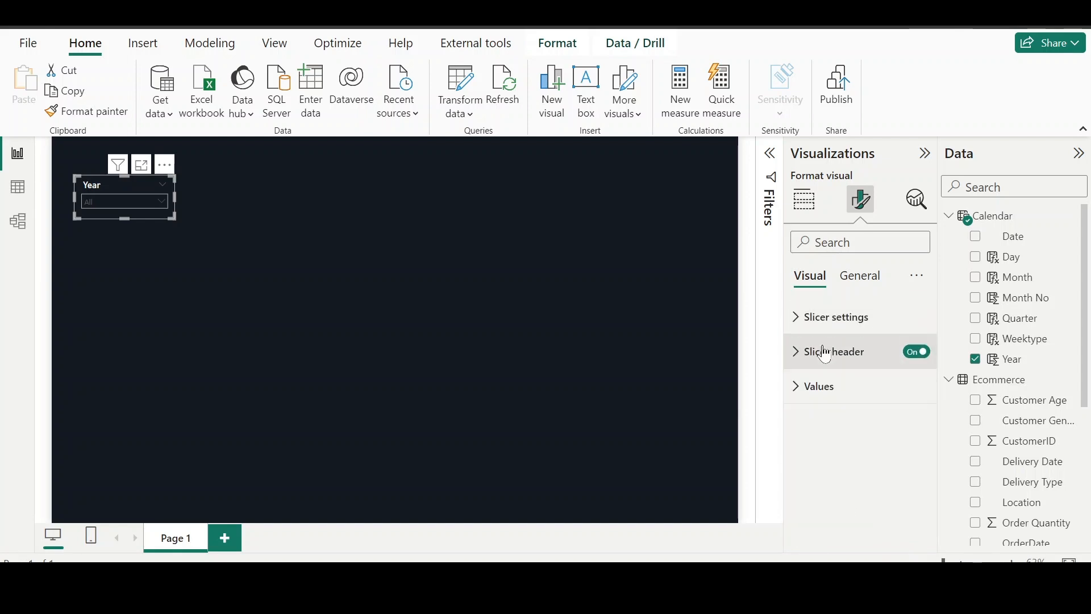
left_click(839, 400)
scroll(852, 449, "down", 2)
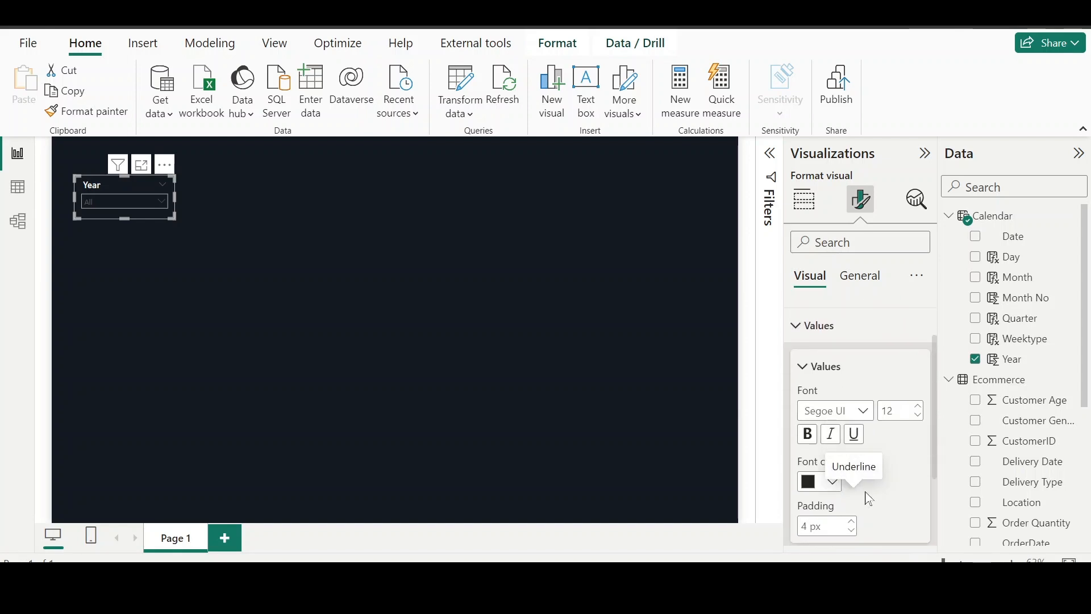
left_click(835, 483)
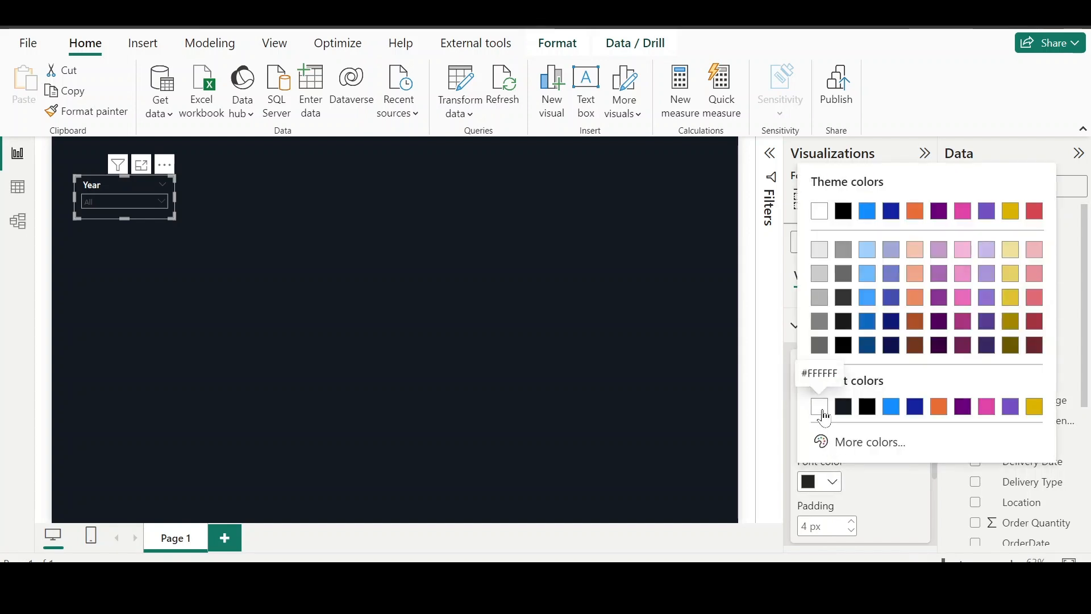
left_click(820, 407)
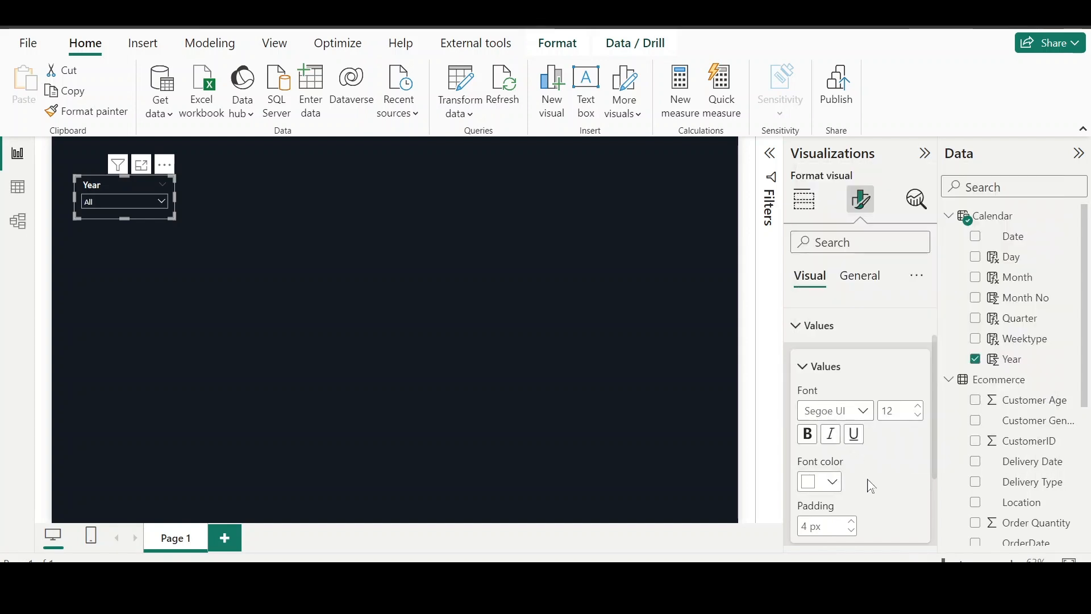
left_click(919, 407)
left_click(919, 407)
left_click(857, 411)
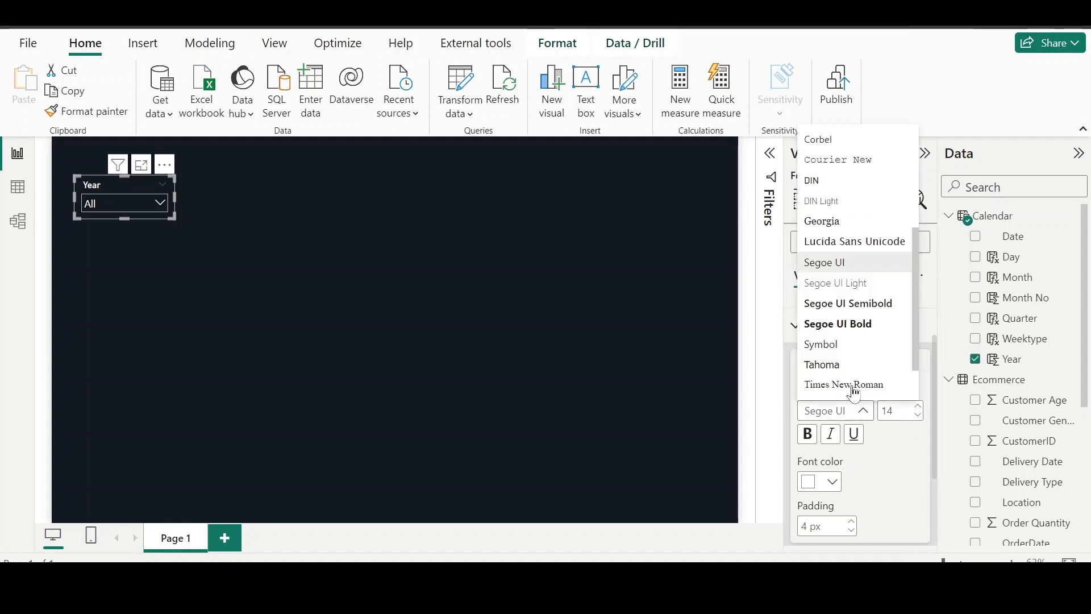
left_click(821, 180)
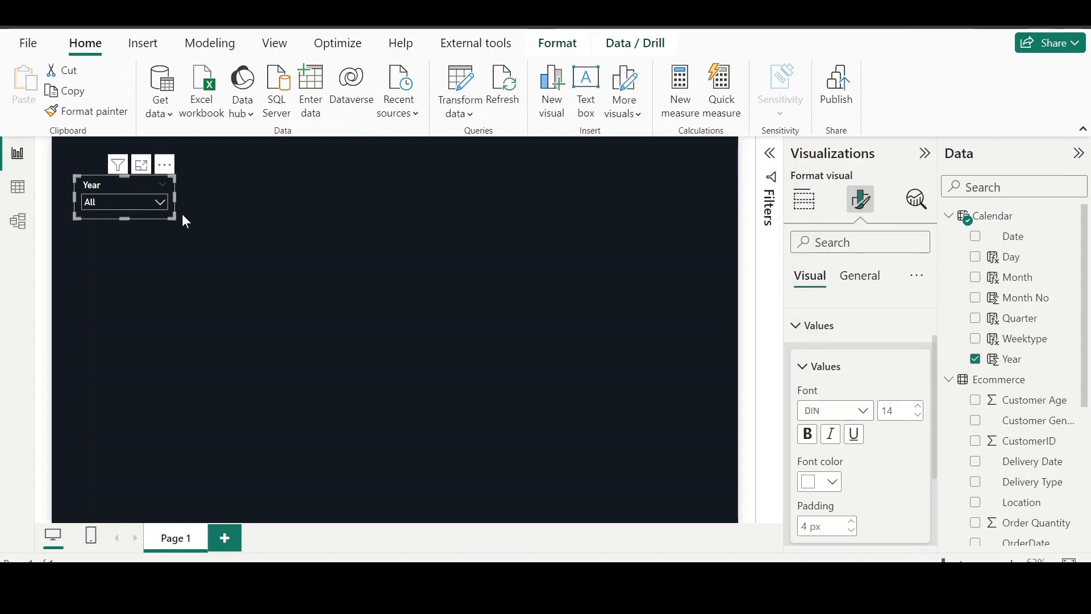
Step: Set the Year slicer's values background to the dark canvas color #131921 and check its list of years
left_click(161, 205)
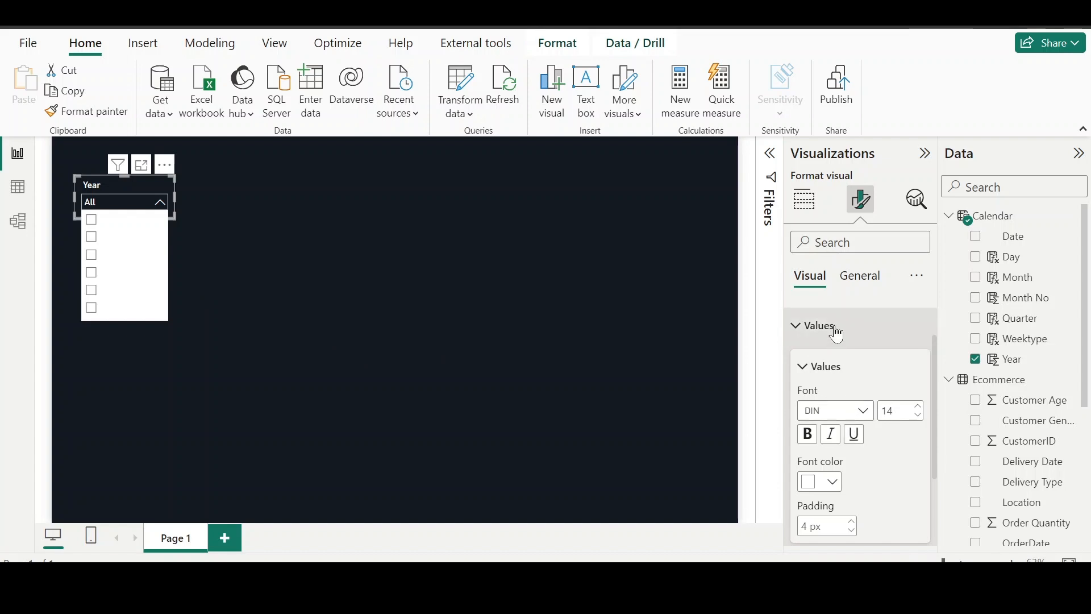
scroll(855, 387, "down", 3)
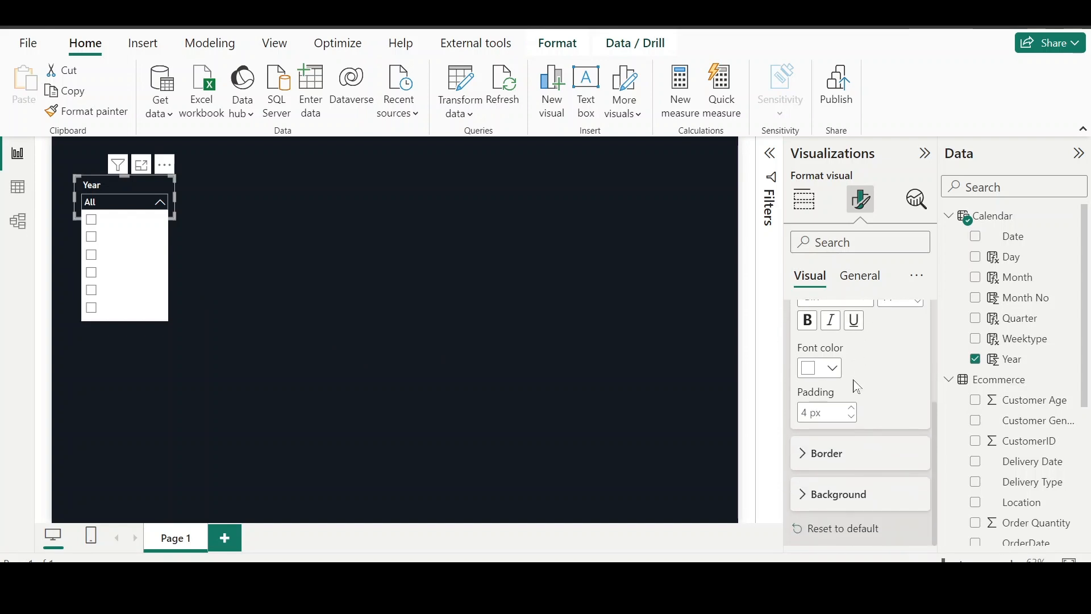
left_click(835, 498)
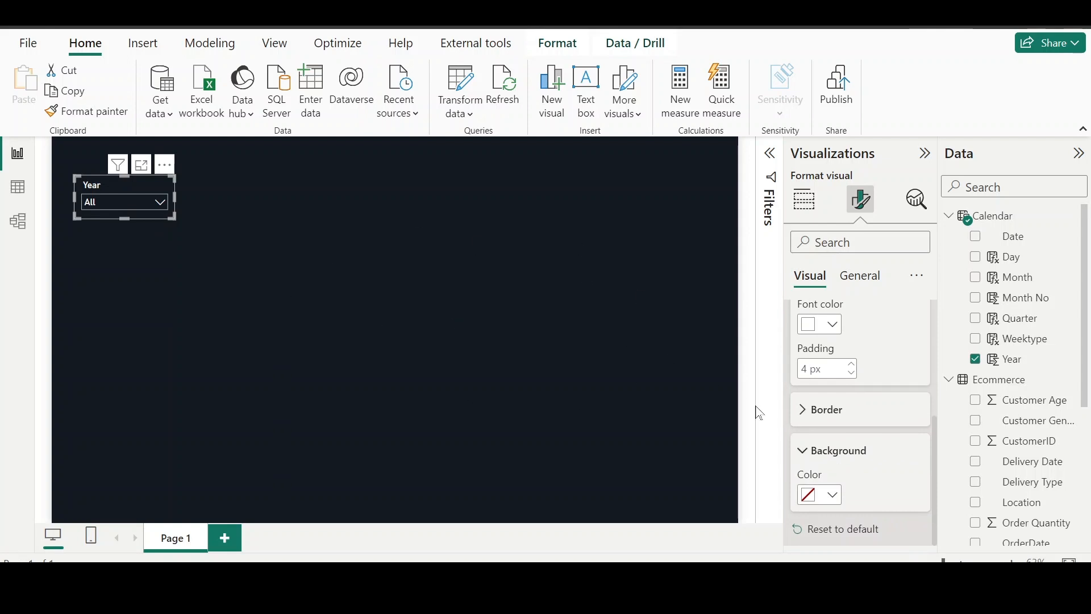
left_click(833, 494)
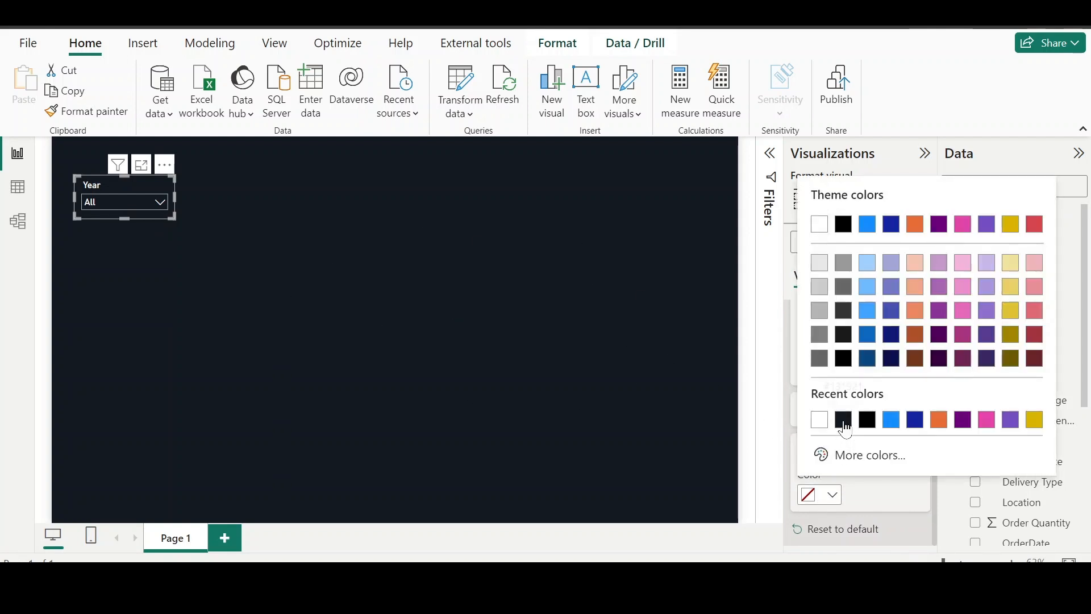
left_click(843, 421)
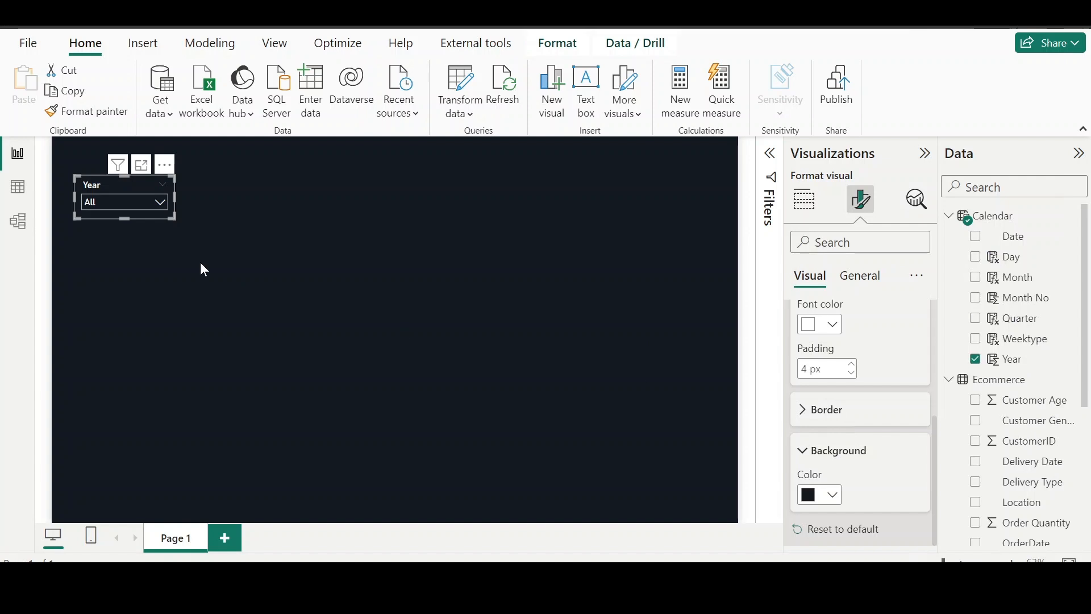
left_click(161, 203)
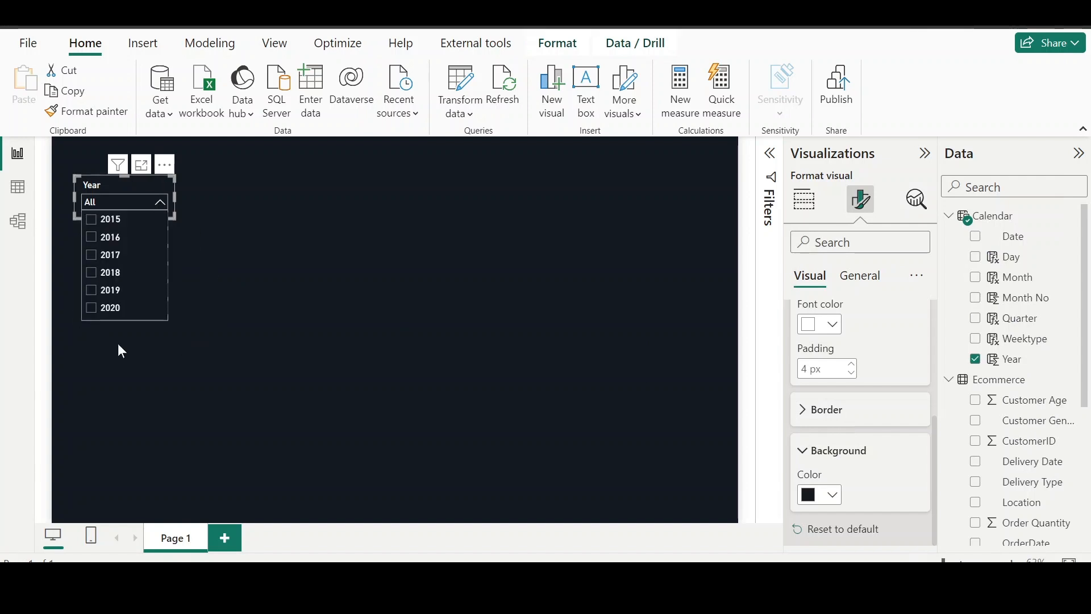
left_click(333, 274)
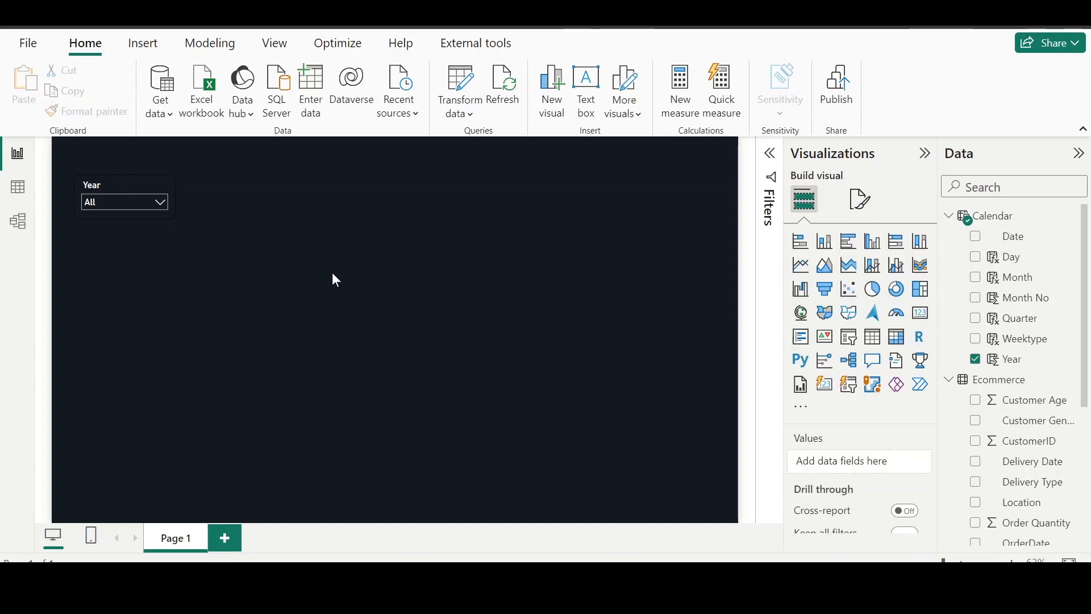
Step: Open the custom color picker for the Year slicer's visual border
left_click(132, 189)
left_click(861, 199)
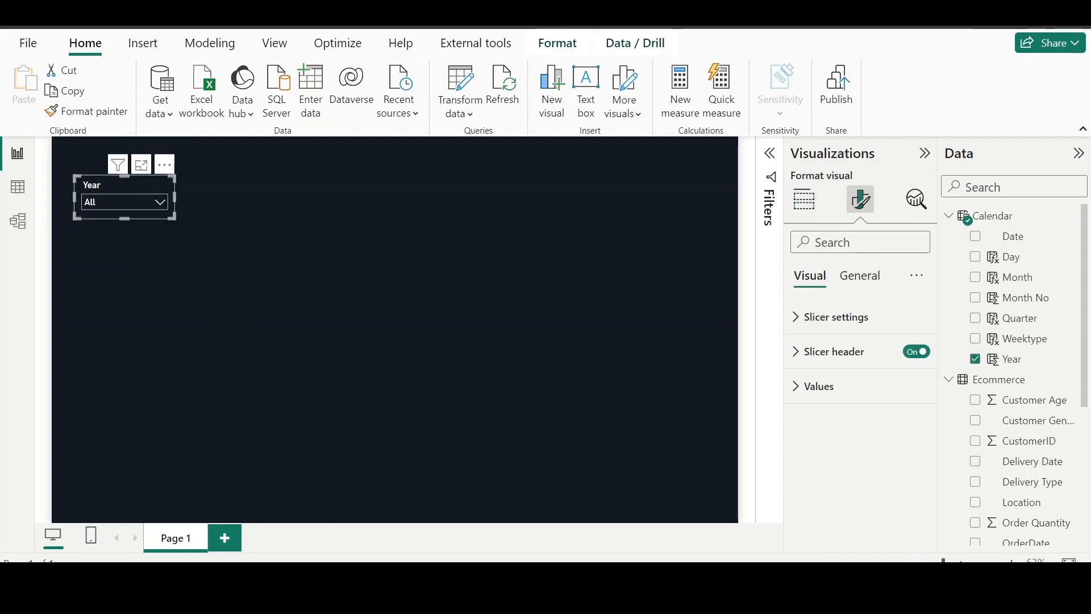
left_click(863, 278)
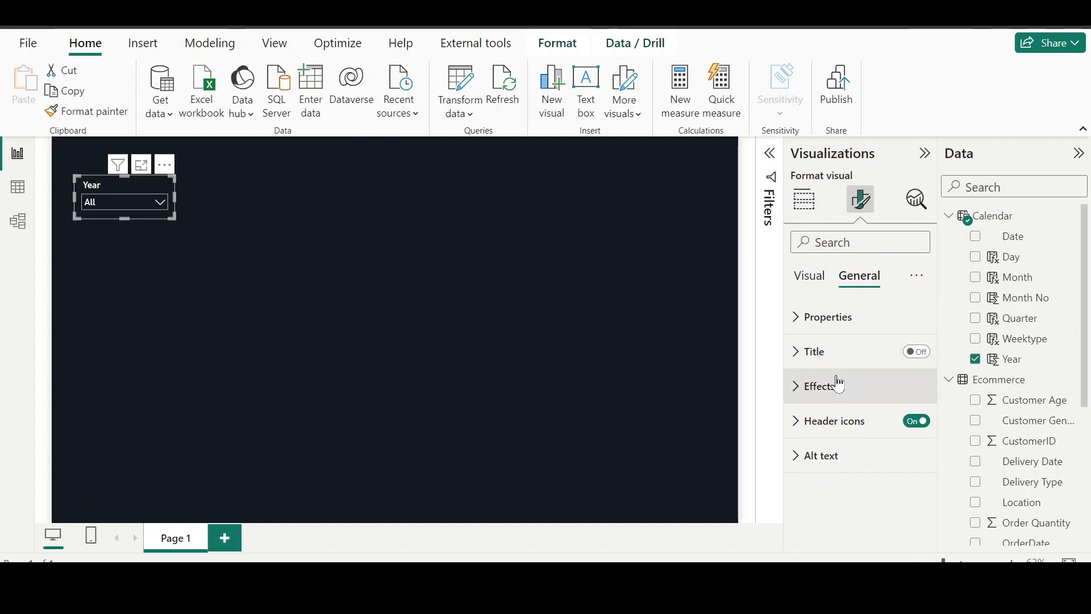
left_click(832, 382)
scroll(840, 382, "down", 3)
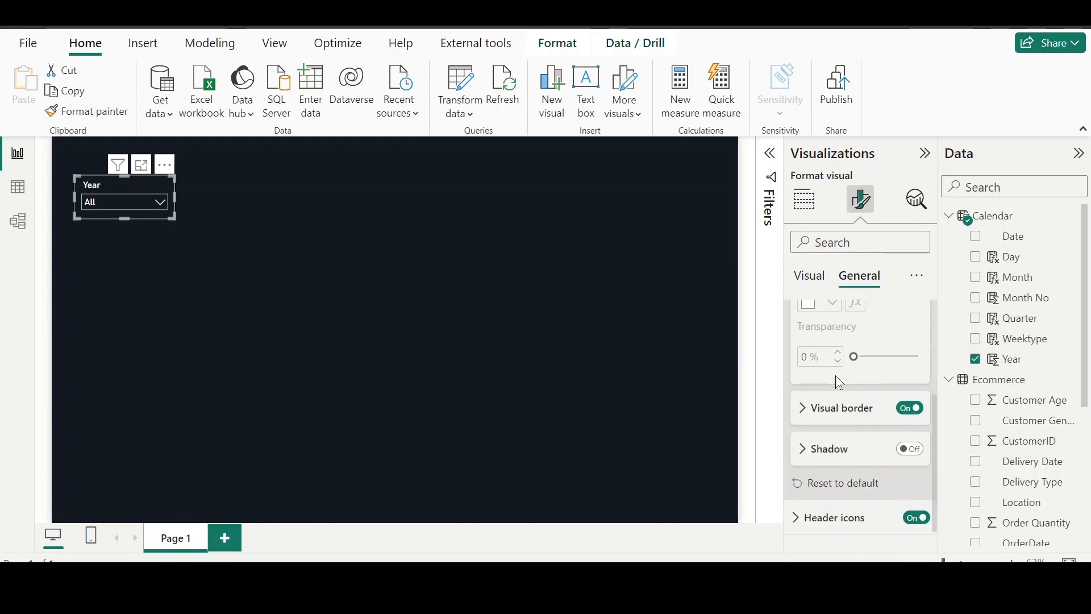
left_click(842, 407)
left_click(832, 451)
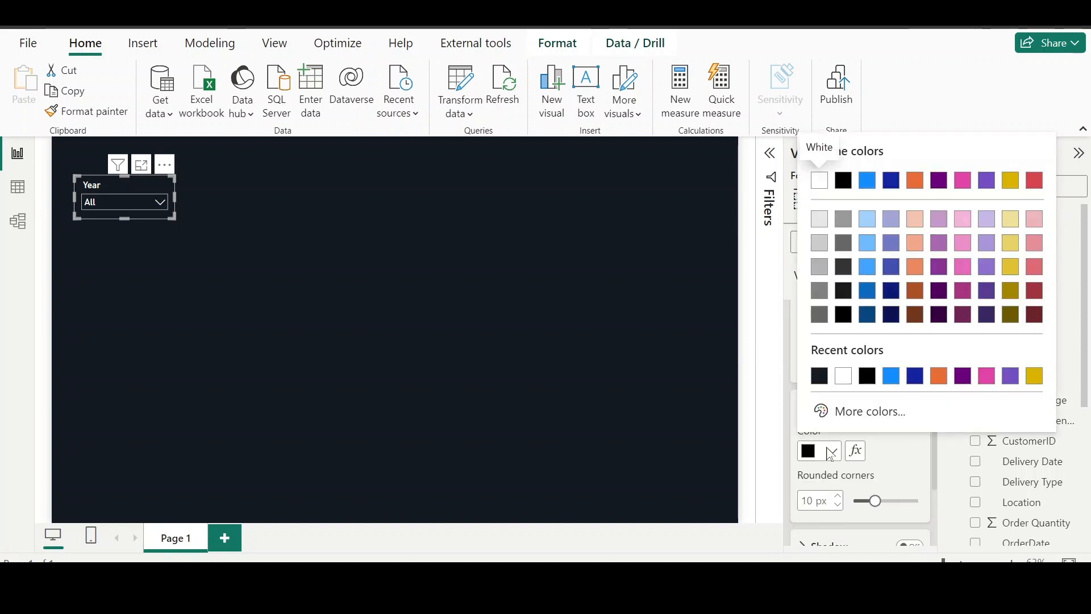
left_click(882, 421)
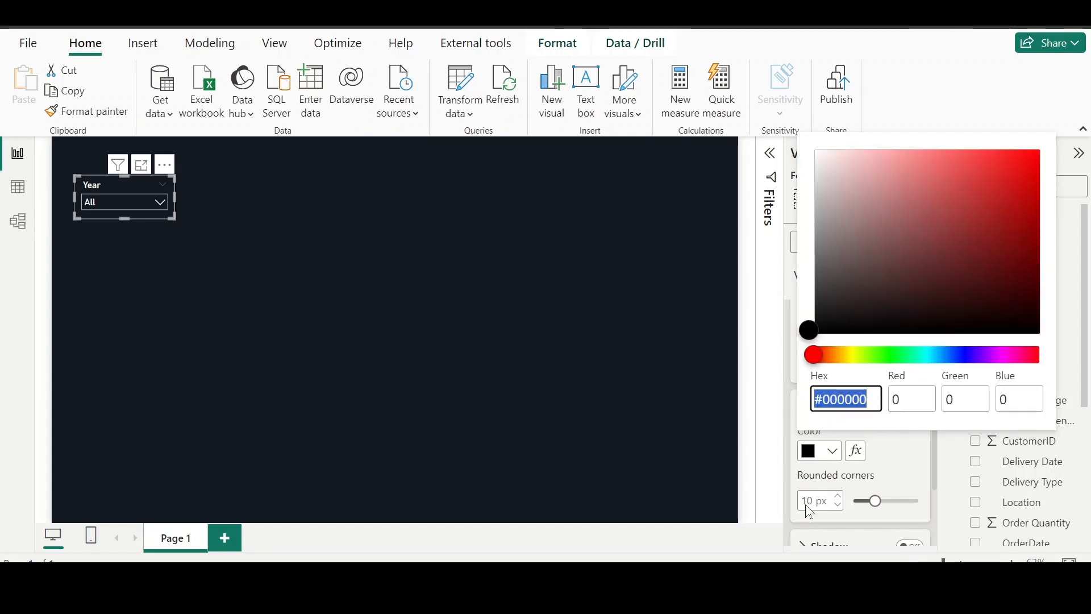
Step: Switch to Presentation1 in PowerPoint and copy the orange rounded rectangle's fill hex code, #FF9A00
mouse_move(738, 596)
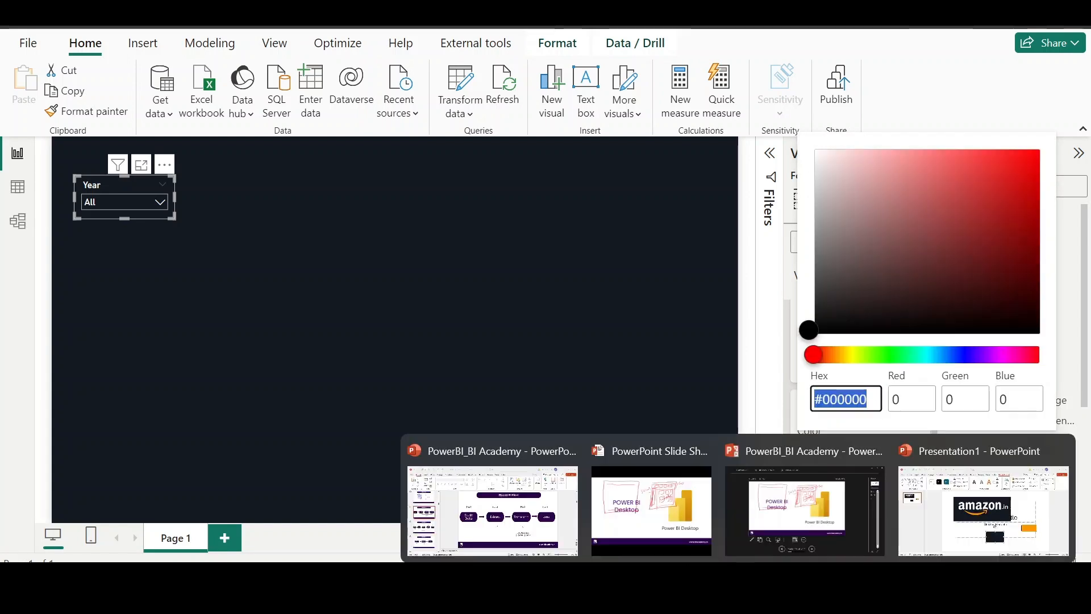
left_click(960, 511)
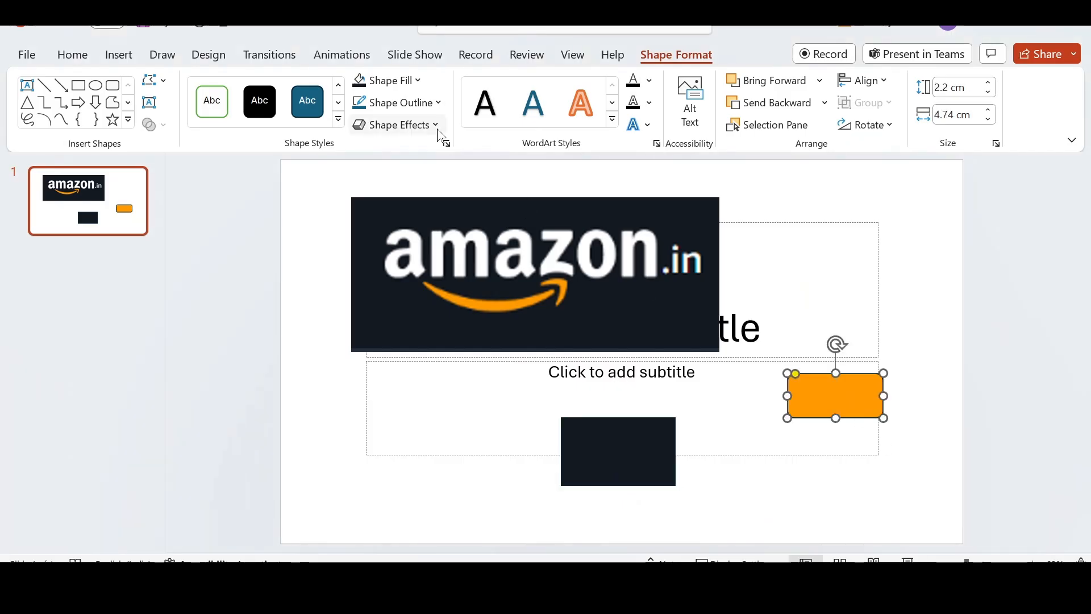
left_click(386, 80)
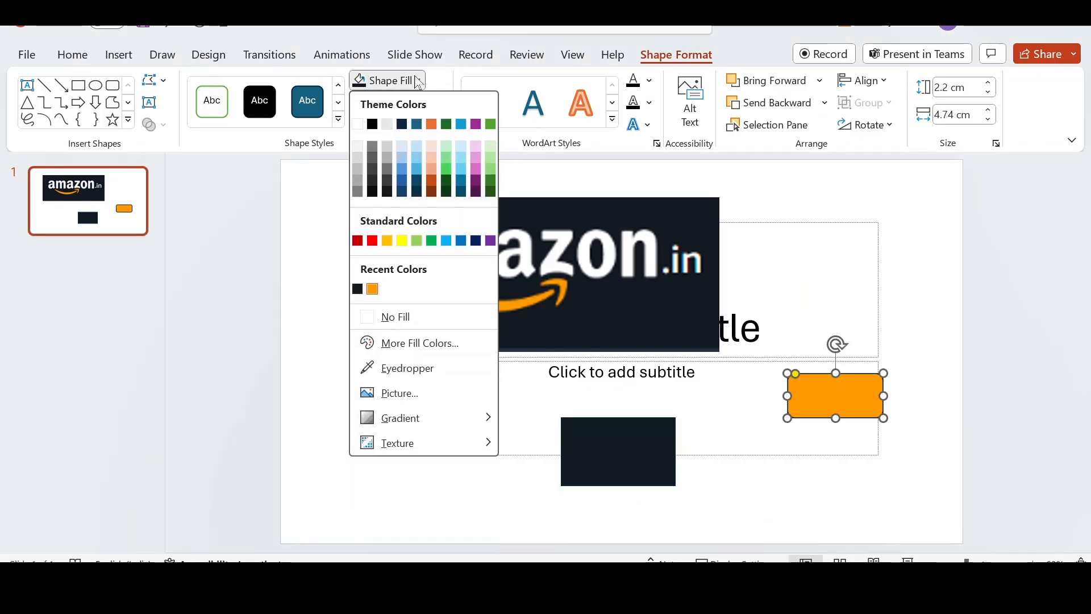
left_click(373, 290)
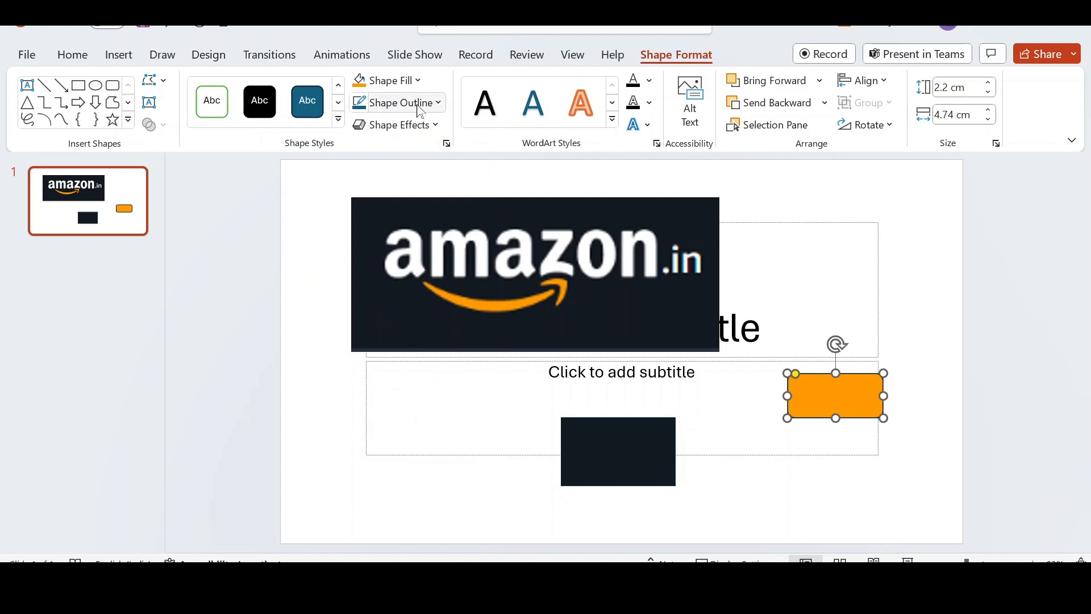
left_click(417, 82)
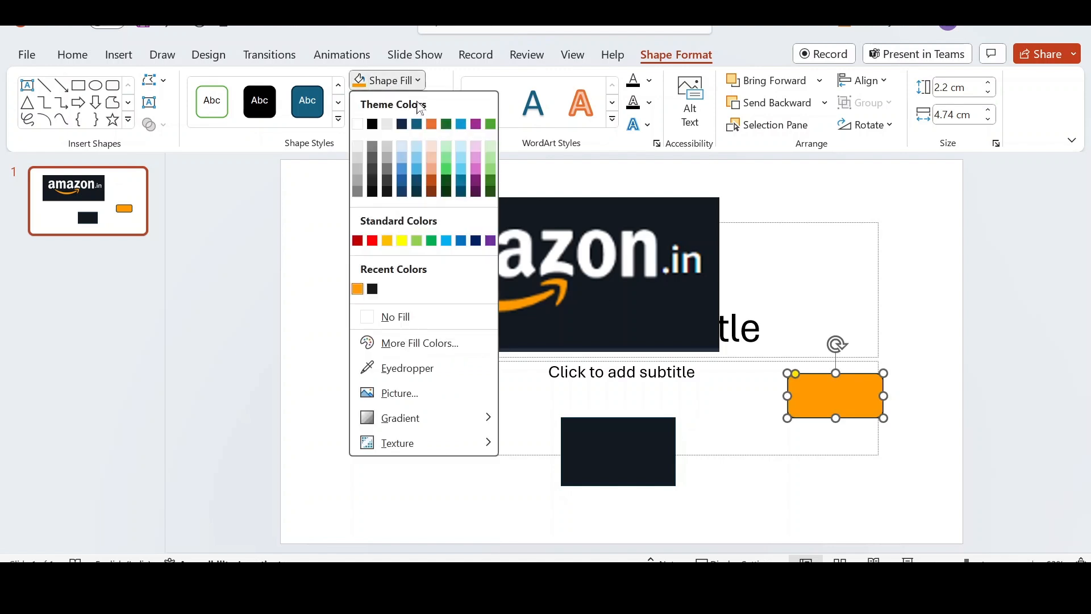
left_click(409, 344)
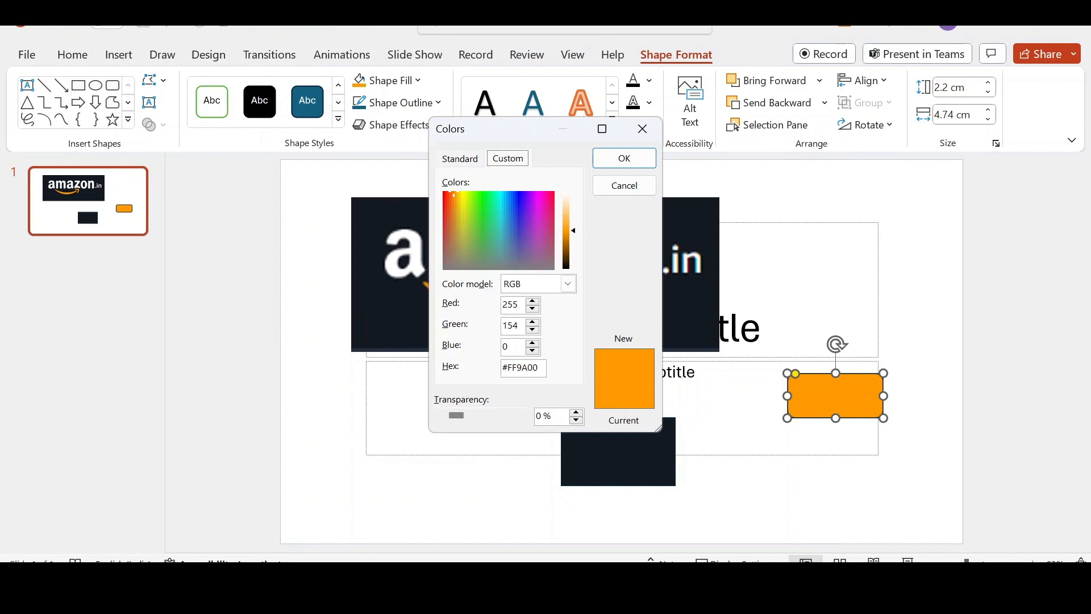
double_click(528, 367)
key("ctrl+c")
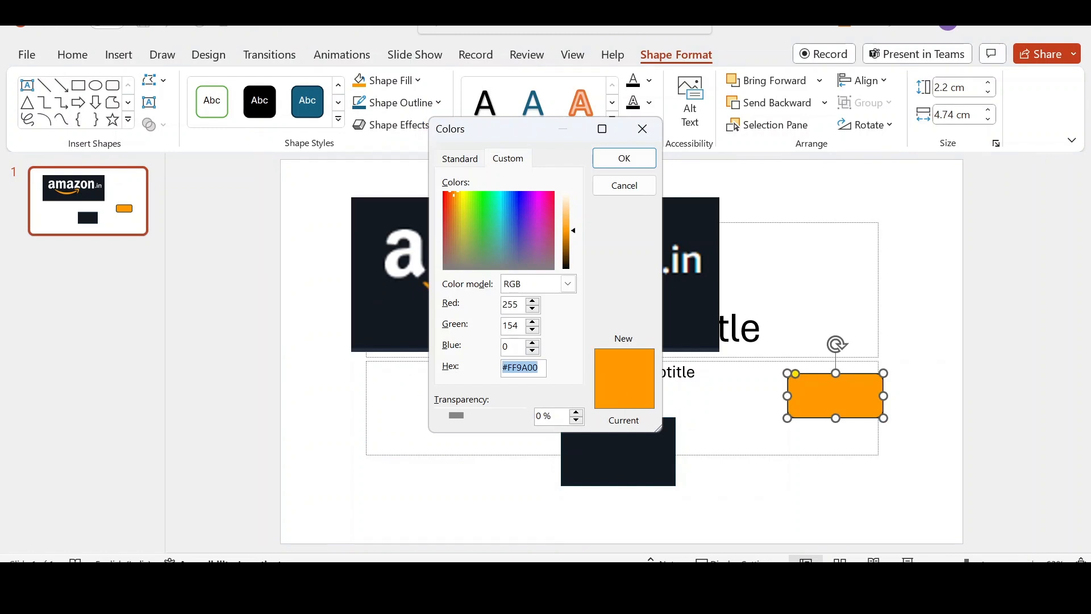
left_click(642, 129)
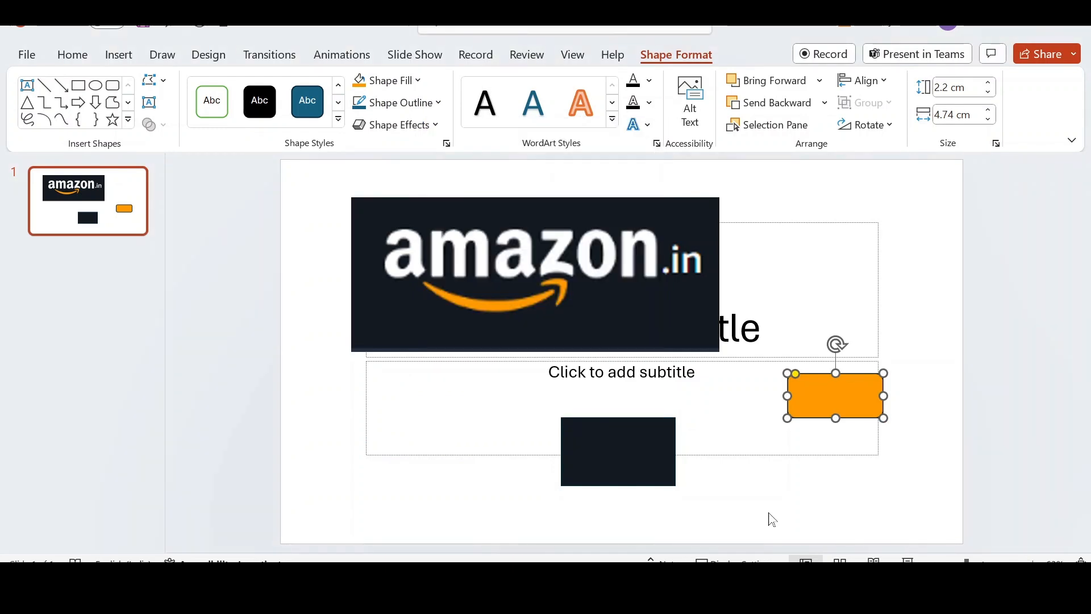
Step: Return to Power BI and set the Year slicer's border color to #FF9A00
mouse_move(775, 591)
left_click(833, 536)
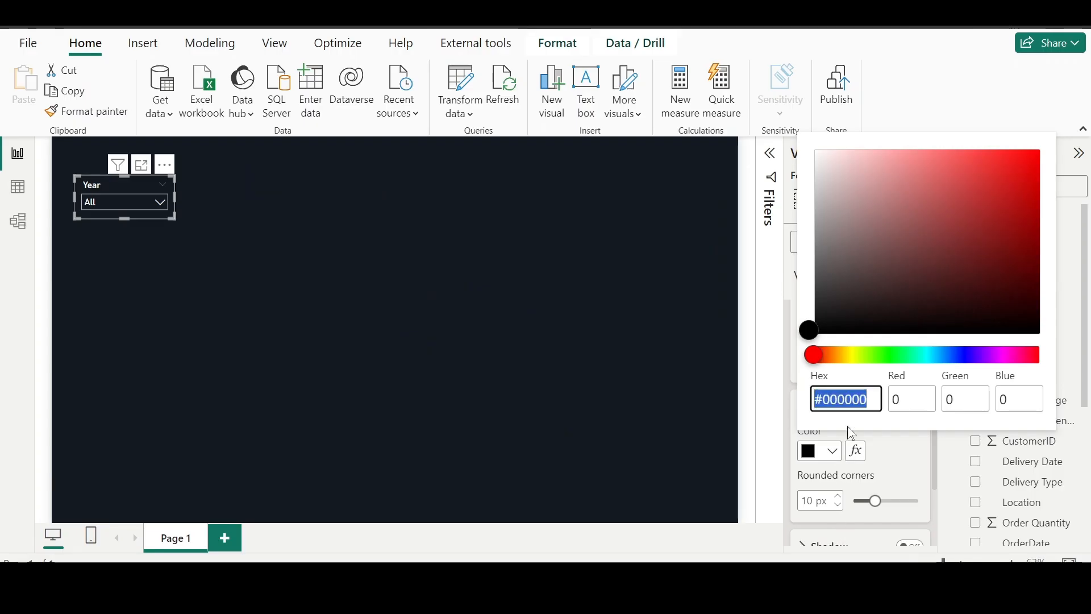
key("ctrl+v")
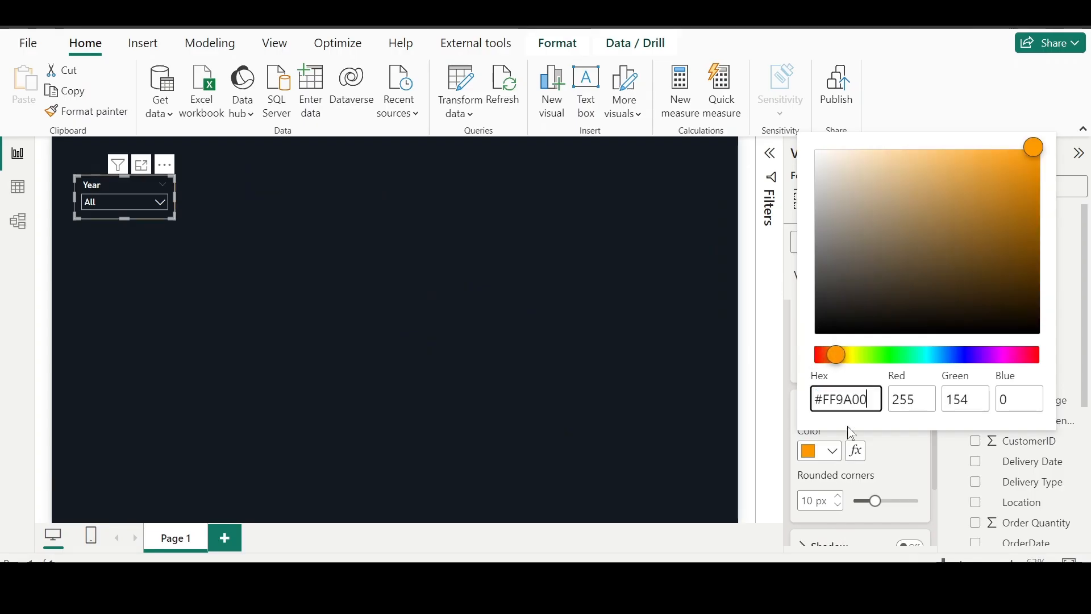
left_click(904, 429)
left_click(894, 467)
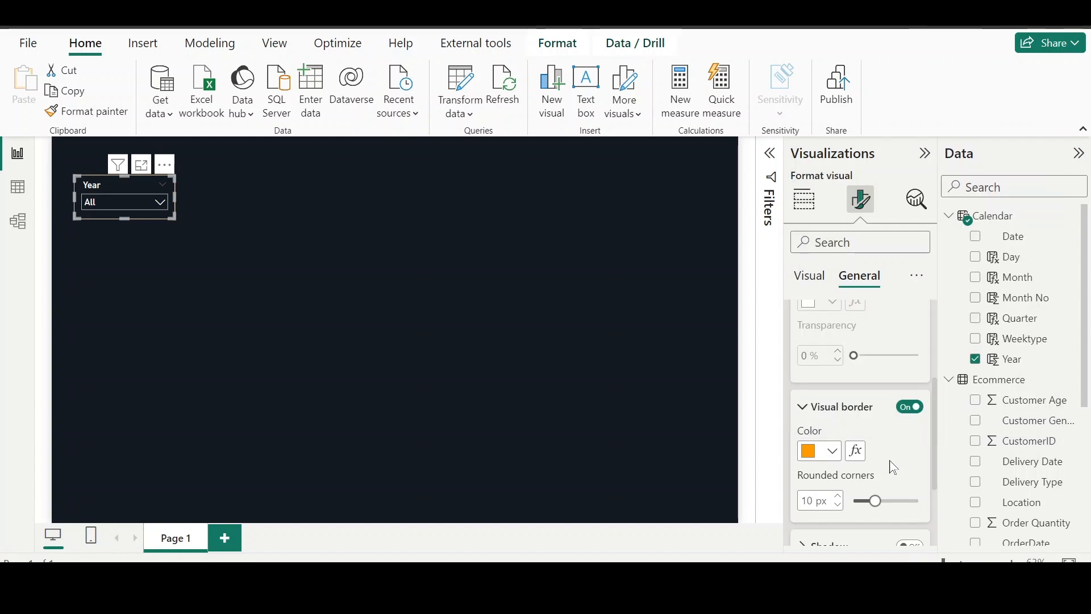
Step: Turn on the shadow effect for the Year slicer and check its look on the canvas
scroll(892, 465, "down", 2)
scroll(892, 467, "up", 3)
scroll(892, 466, "down", 3)
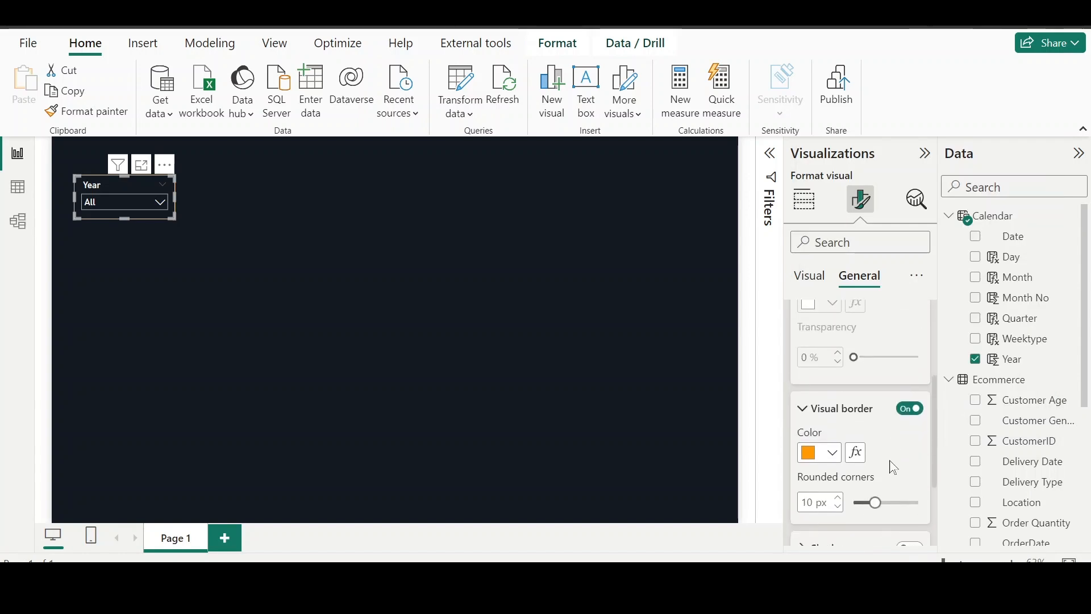
left_click(911, 521)
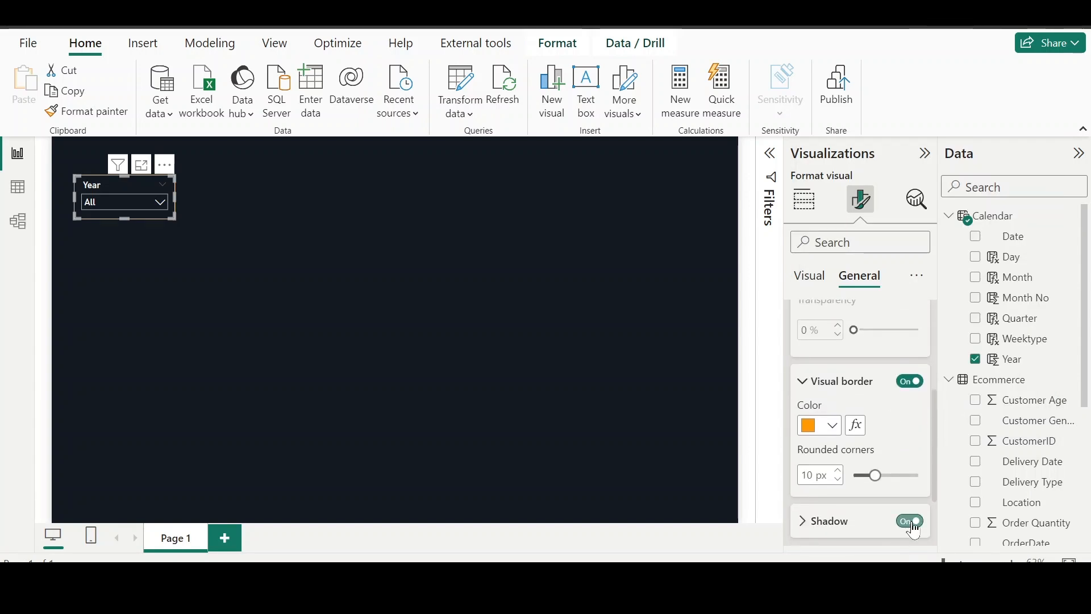
left_click(419, 387)
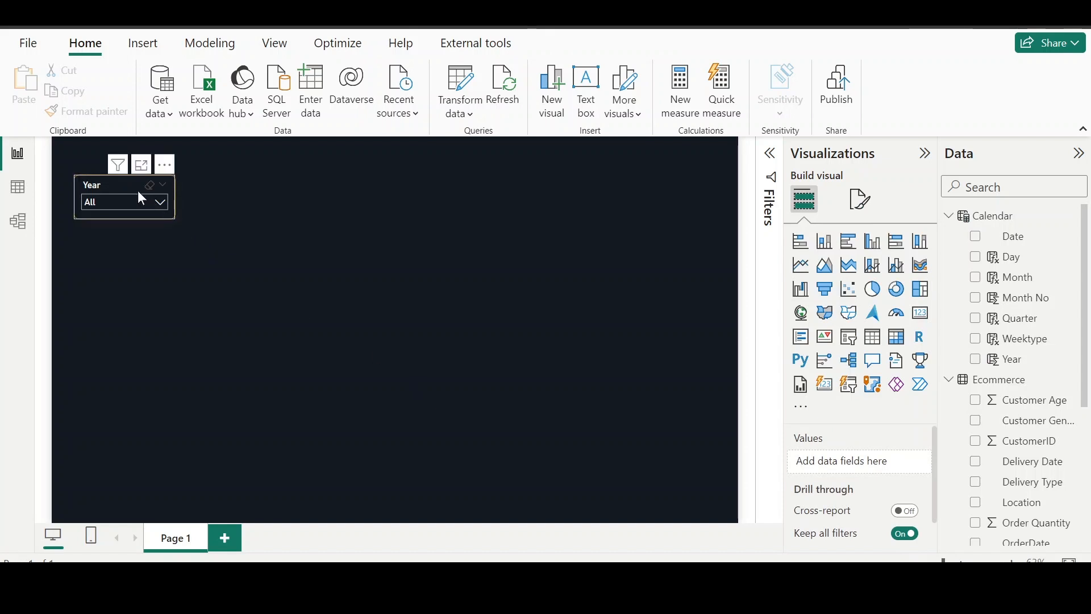
left_click(174, 200)
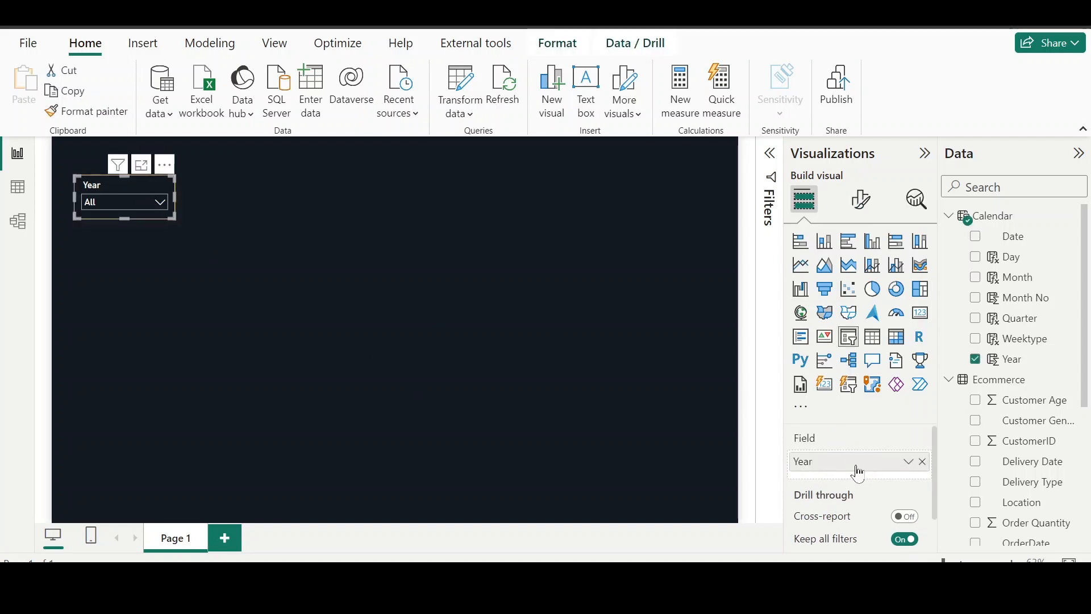
left_click(510, 346)
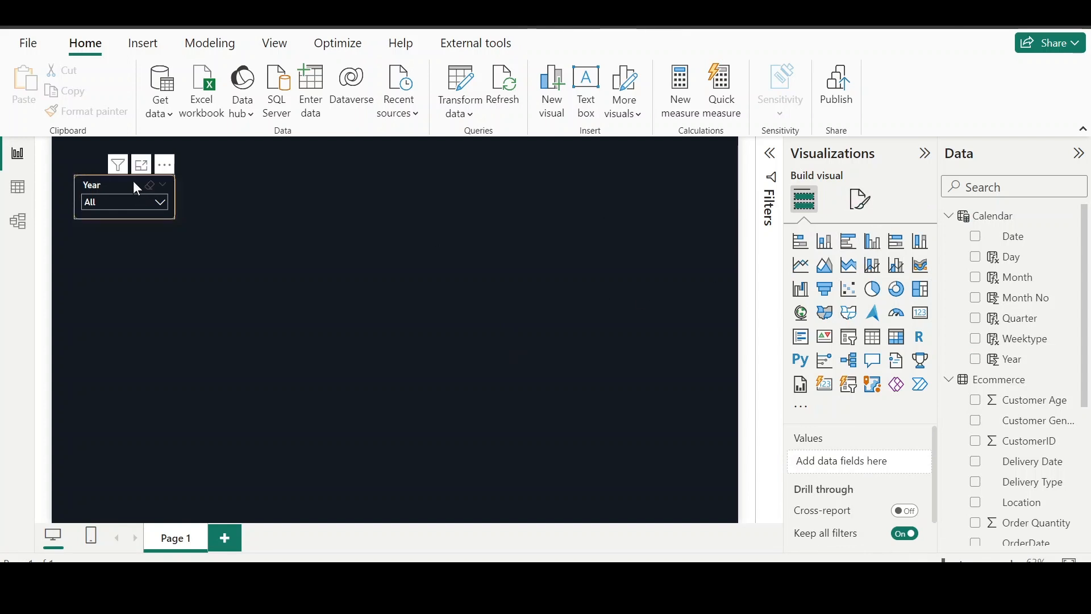
Step: Set the Year slicer's shadow color to the recently used orange #FF9A00 and check it on the canvas
left_click(149, 180)
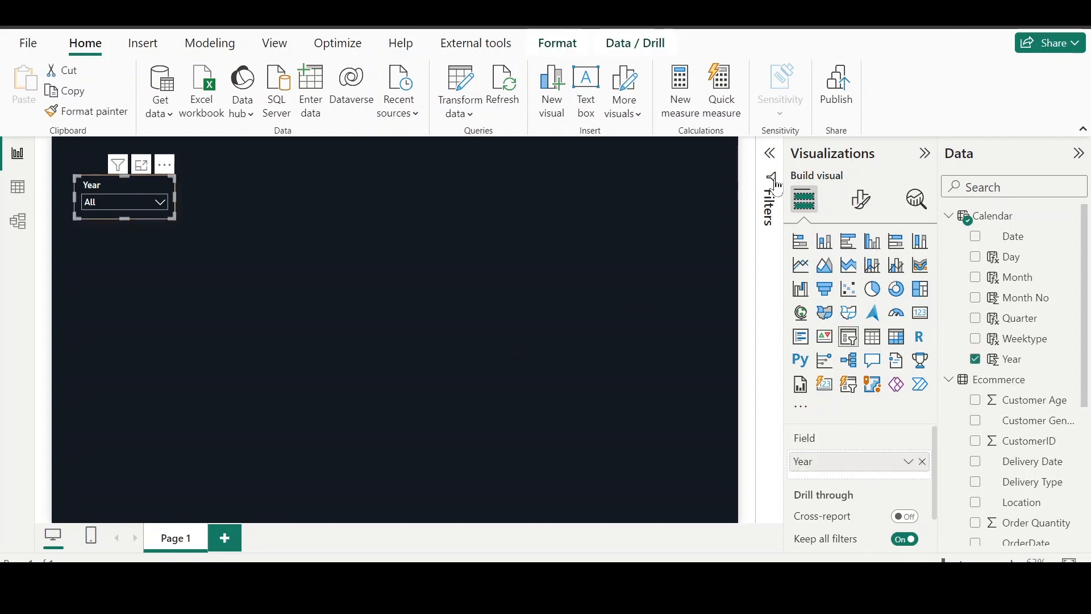
left_click(862, 200)
left_click(859, 276)
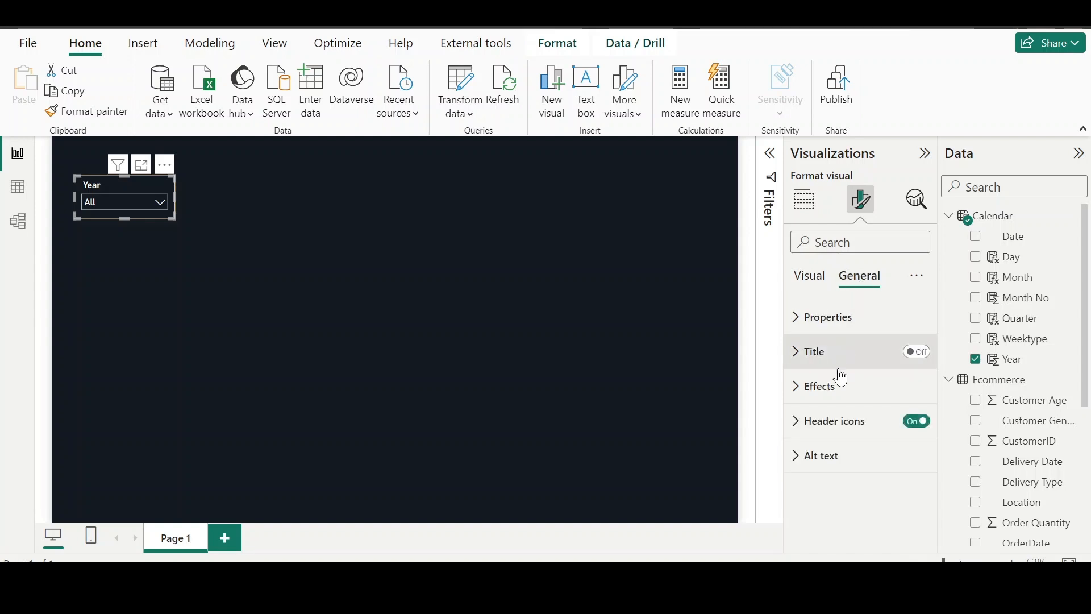
left_click(830, 386)
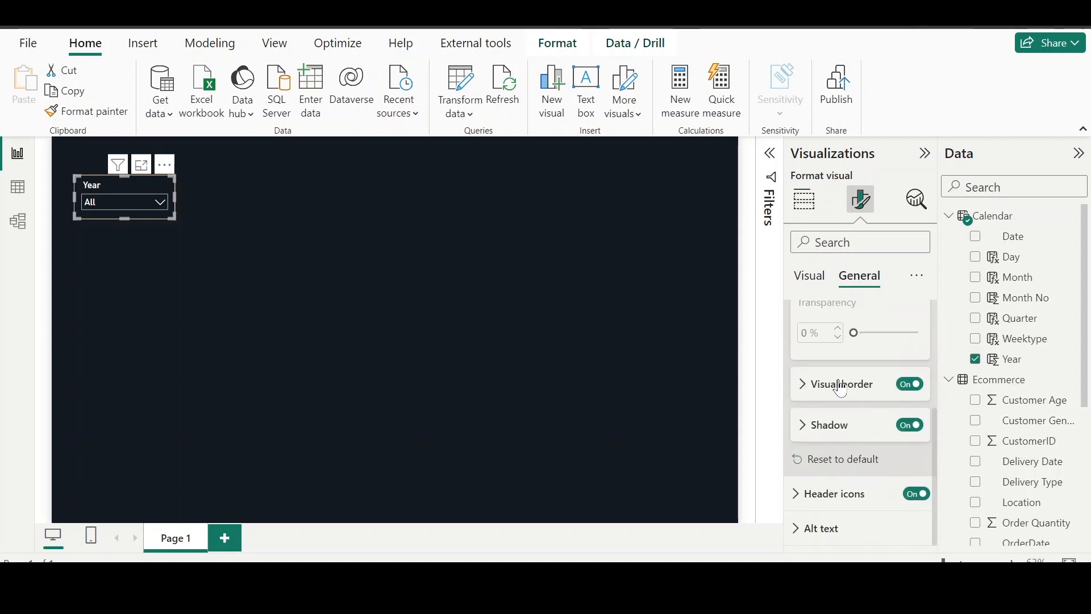
left_click(851, 428)
left_click(831, 354)
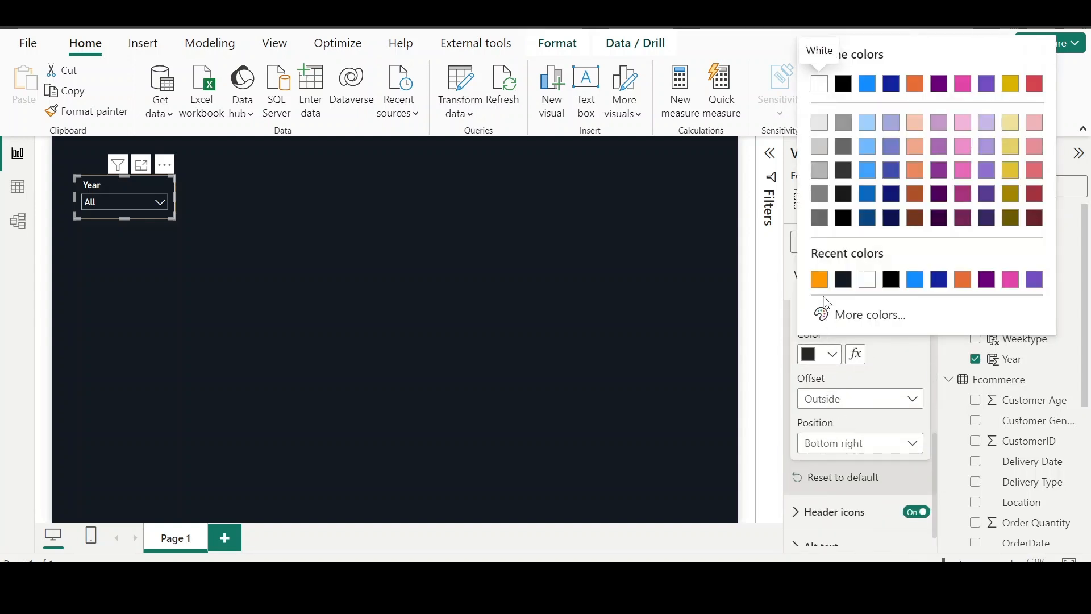
left_click(819, 279)
left_click(537, 375)
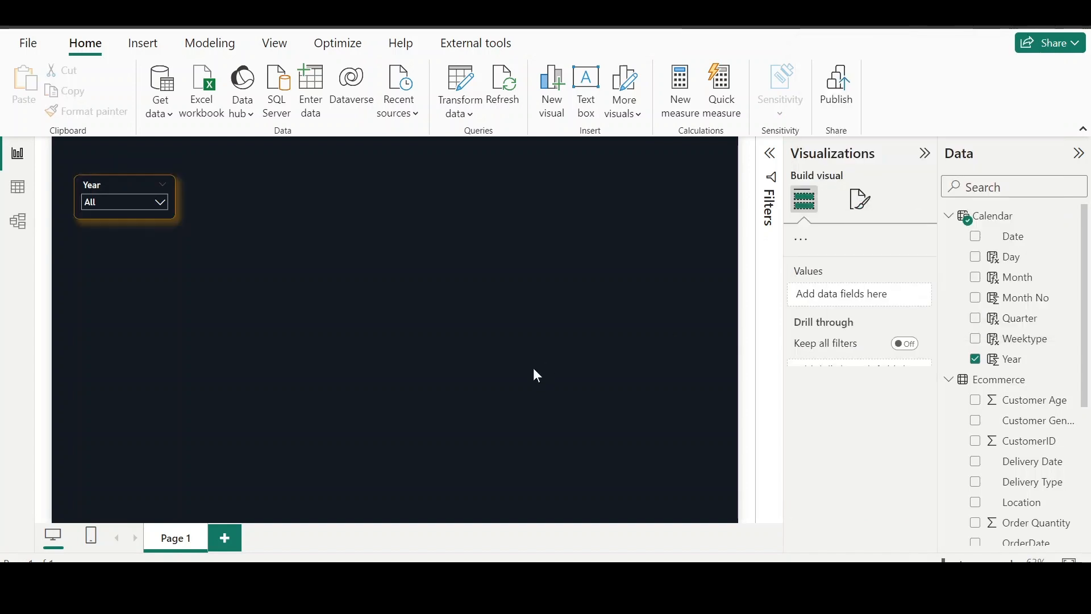
Step: Turn off the Year slicer's shadow effect and review its visual border settings
left_click(171, 215)
left_click(860, 200)
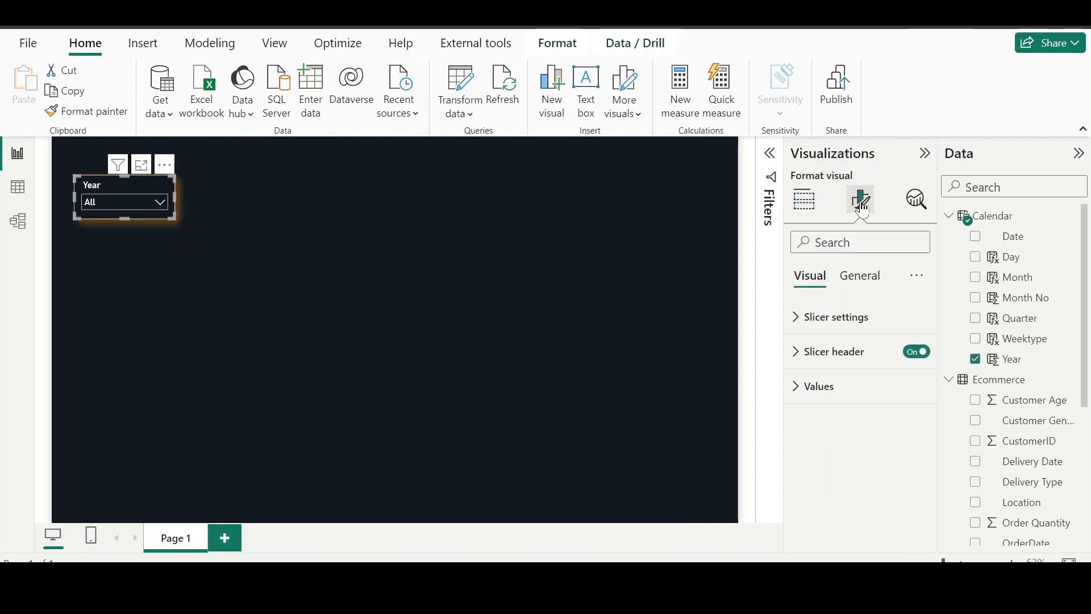
left_click(862, 287)
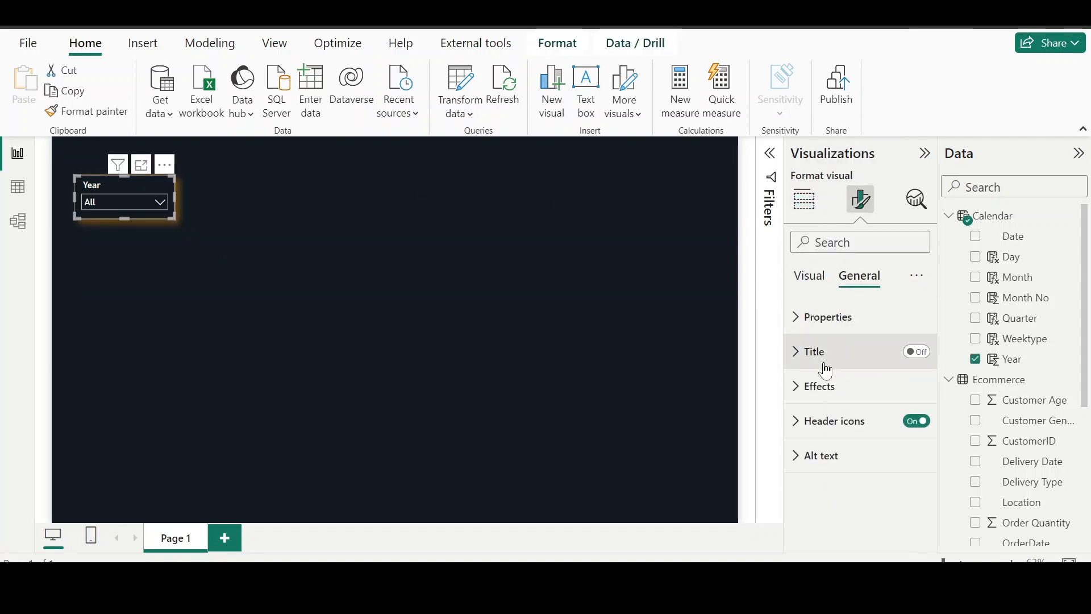
left_click(823, 388)
scroll(827, 399, "down", 3)
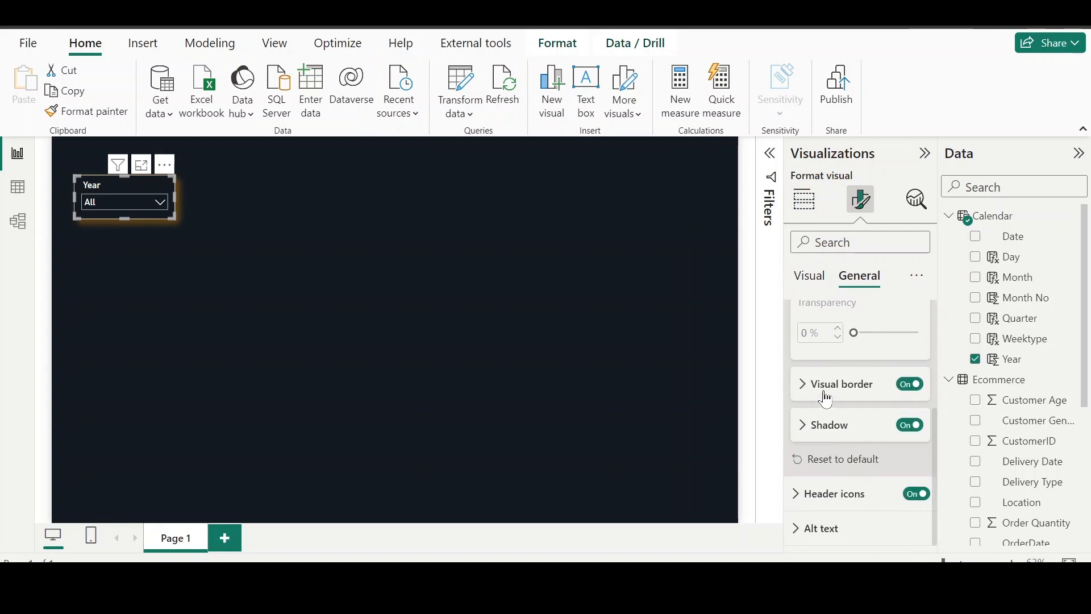
left_click(911, 426)
left_click(802, 384)
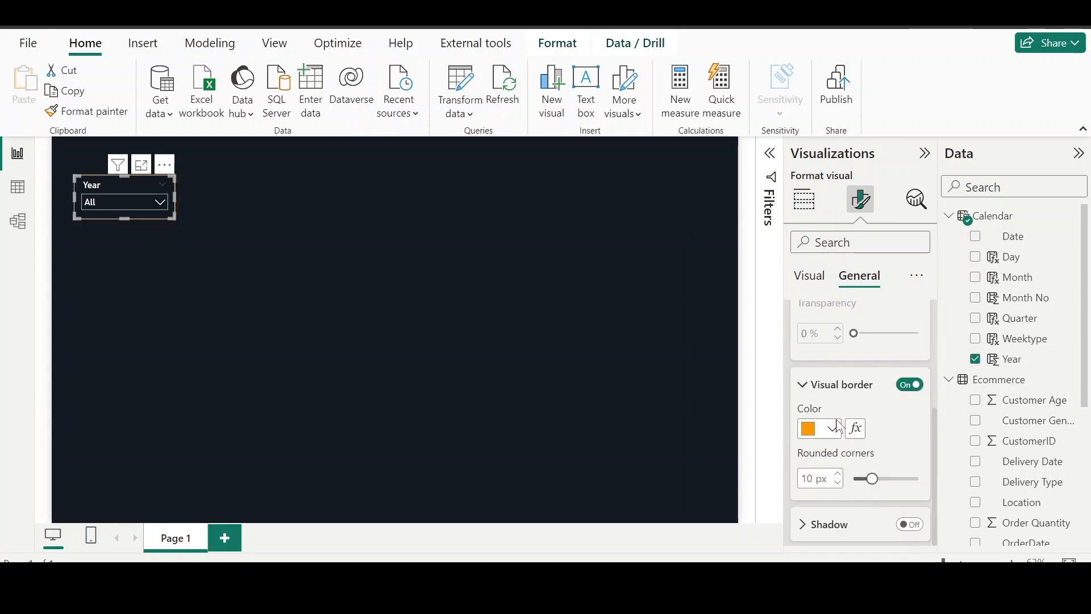
scroll(867, 467, "down", 1)
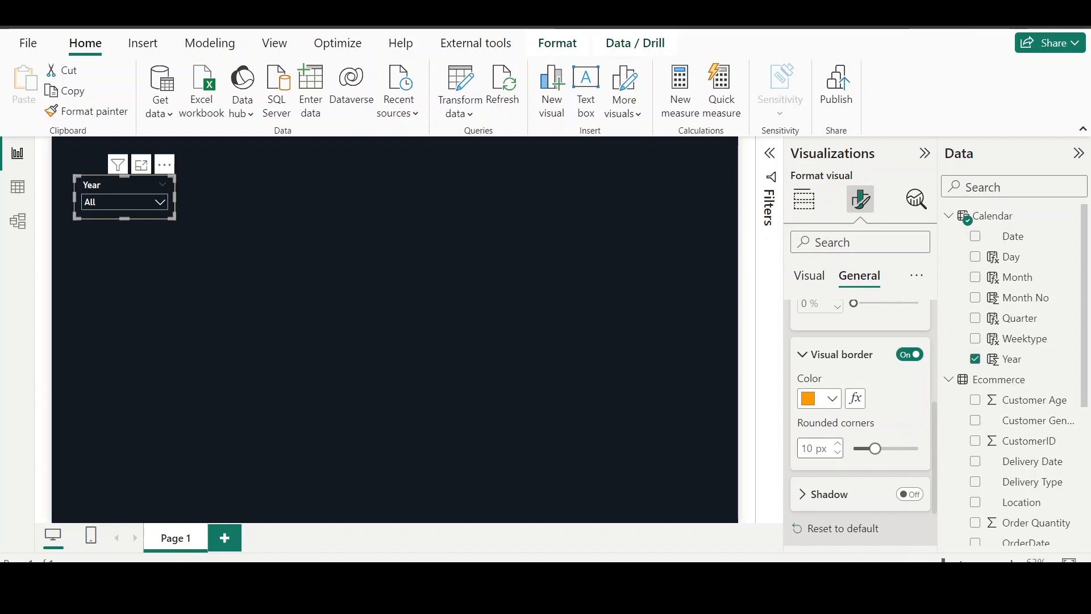
scroll(852, 401, "up", 5)
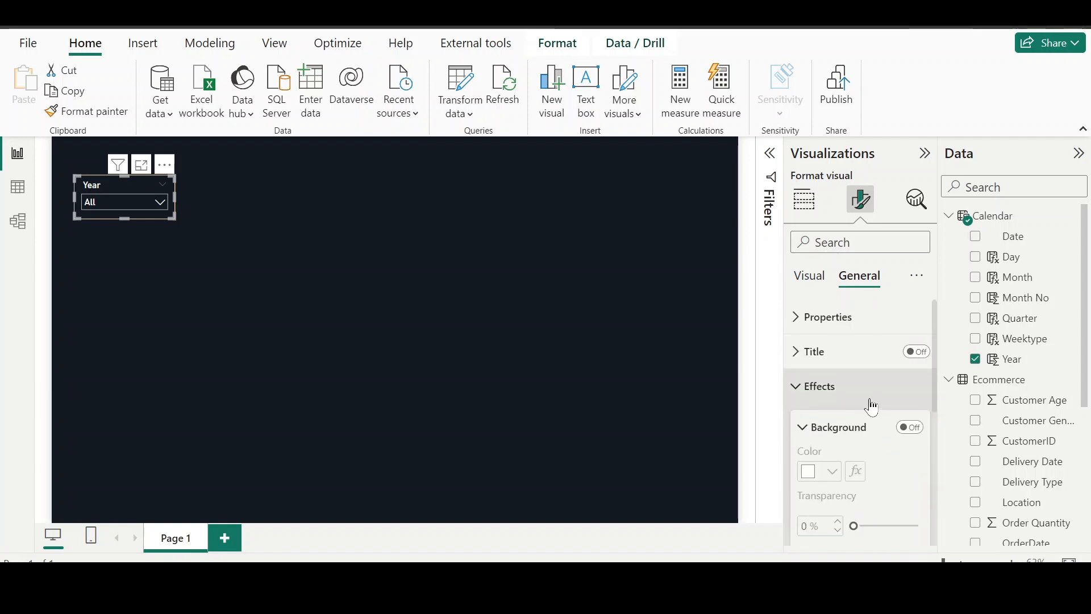
Step: Set the border color of the Year slicer's values to the recent orange #FF9A00 and check the slicer on the canvas
left_click(807, 278)
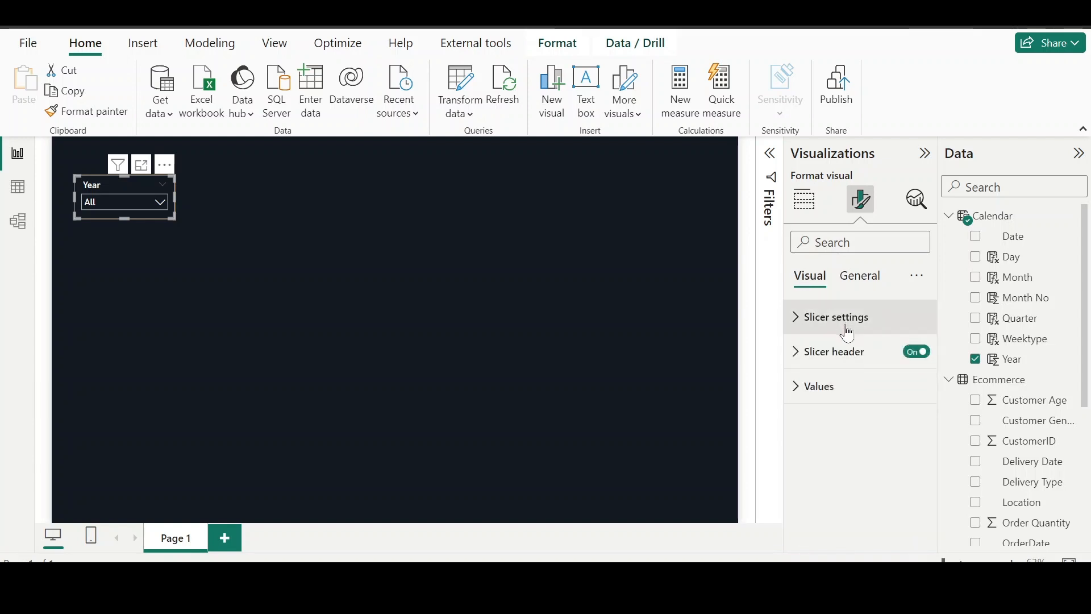
left_click(829, 388)
scroll(830, 392, "down", 2)
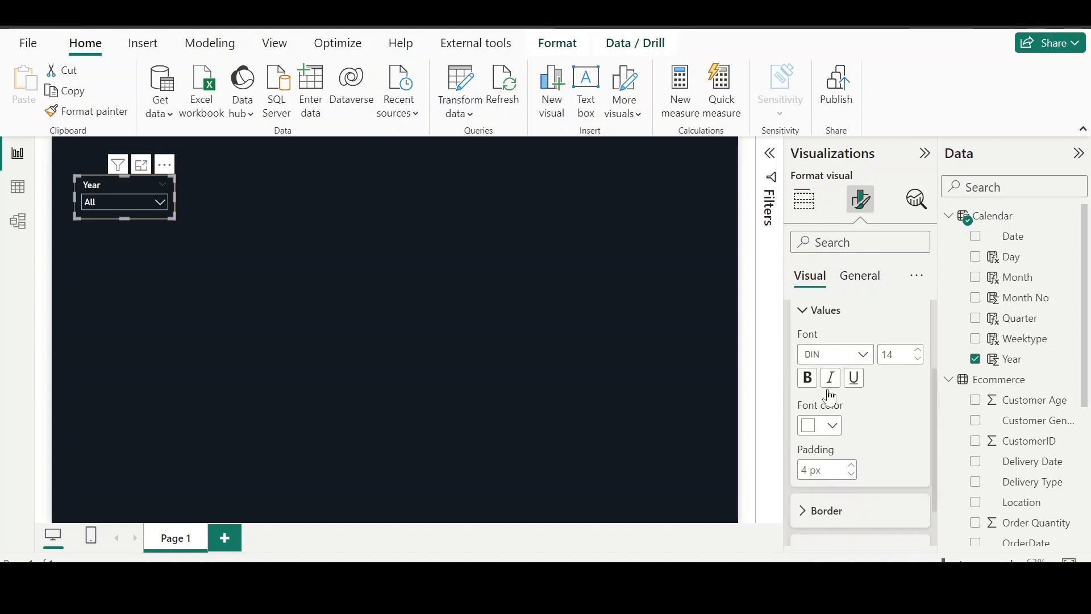
scroll(831, 396, "down", 2)
left_click(833, 458)
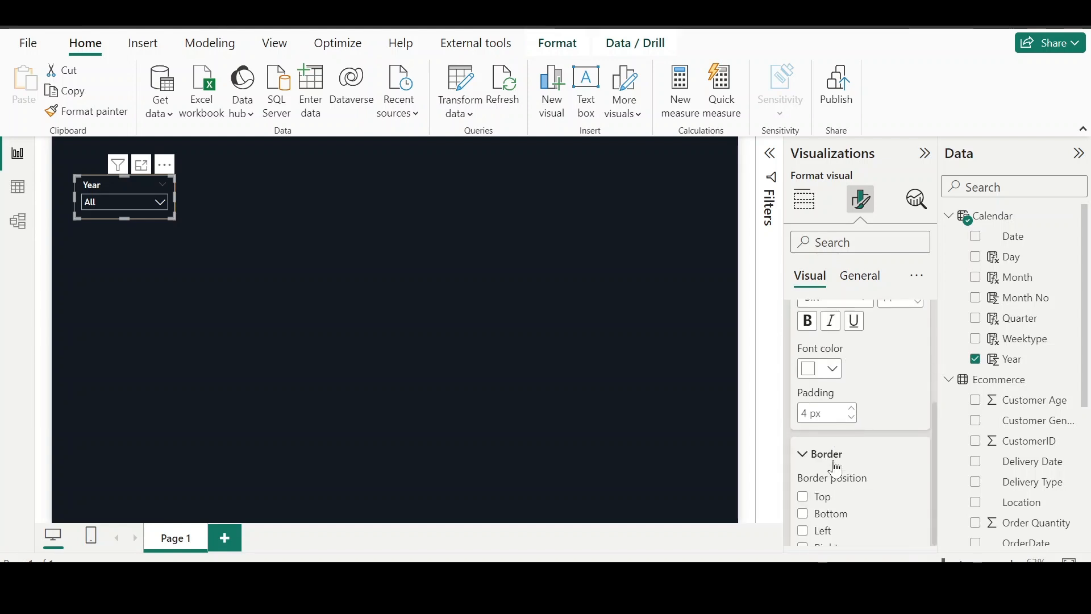
scroll(883, 466, "down", 2)
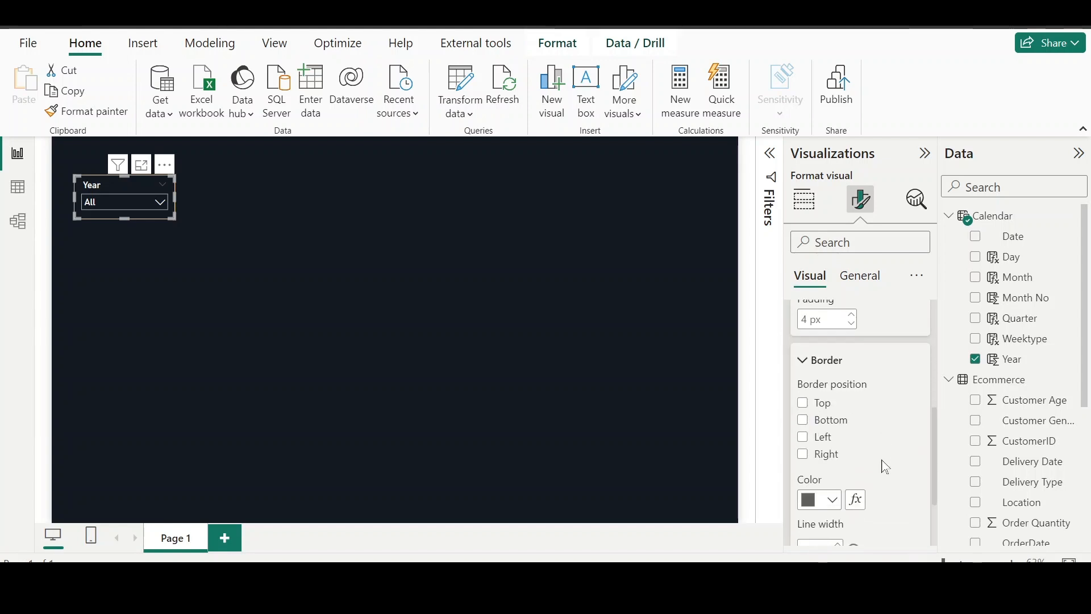
left_click(834, 501)
left_click(818, 423)
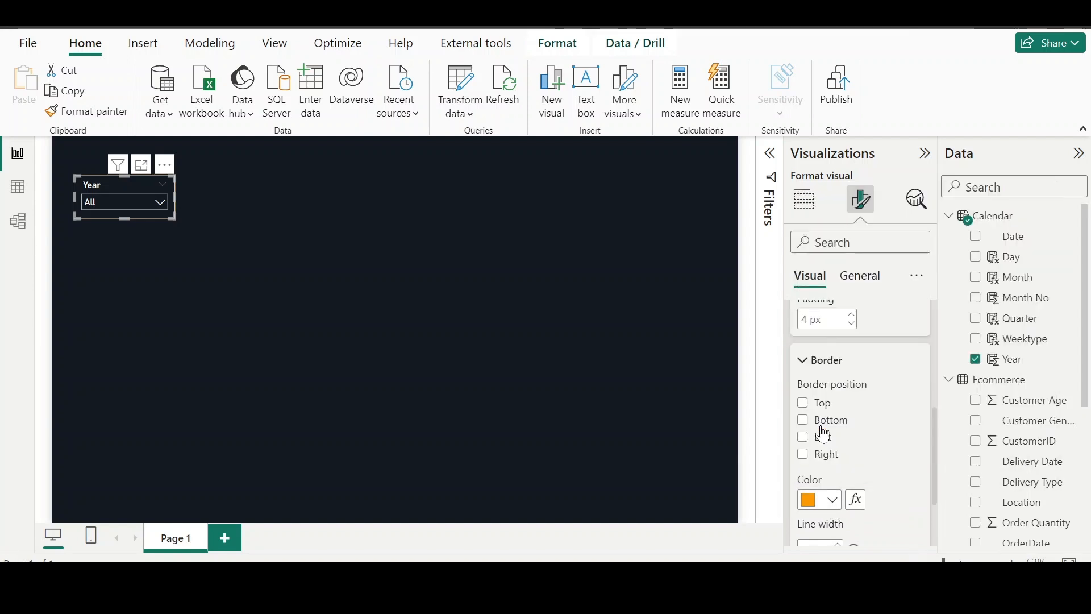
left_click(446, 358)
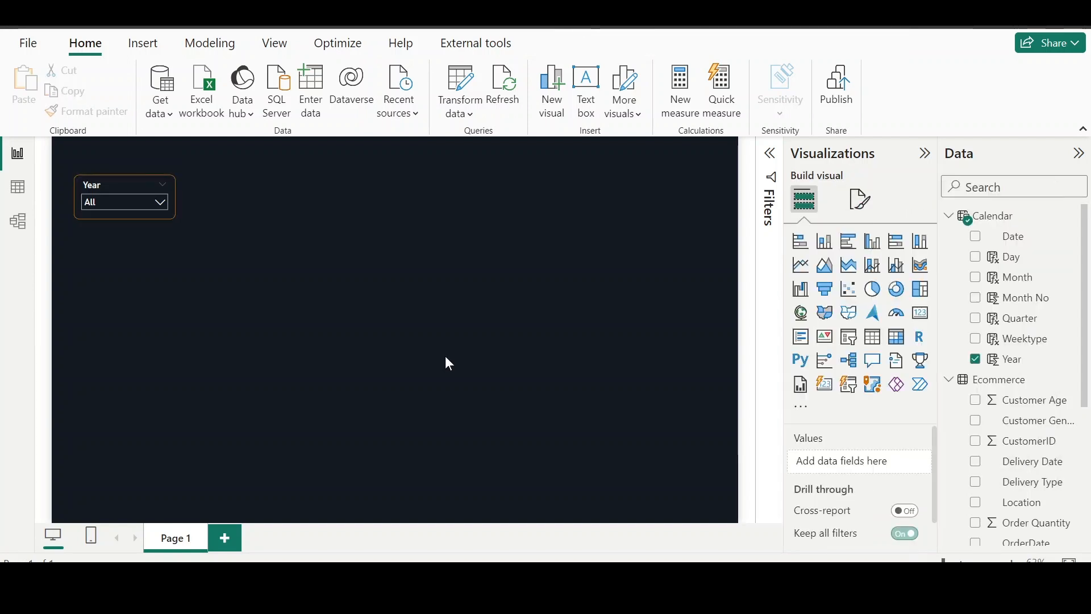
left_click(161, 199)
left_click(319, 233)
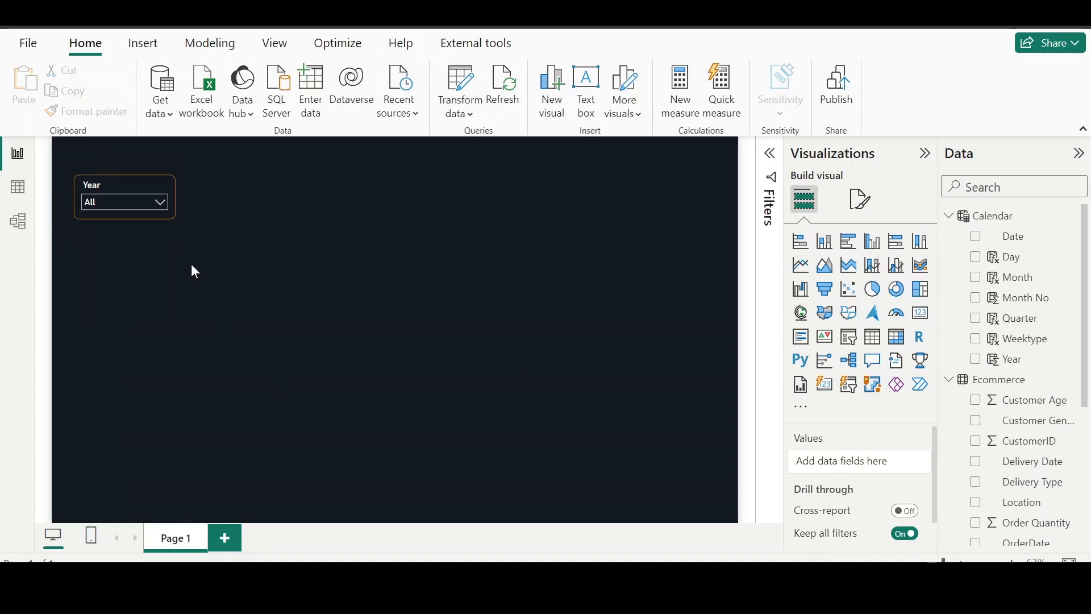
Step: Duplicate the Year slicer, place the copy directly below it, and replace its field with Month from Calendar
left_click(171, 217)
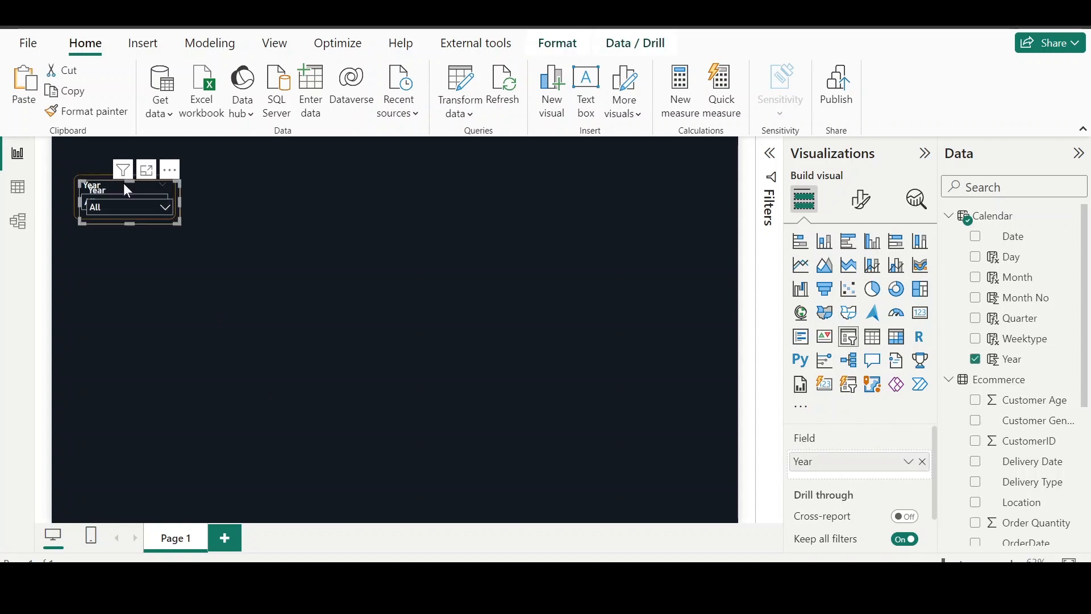
left_click_drag(123, 183, 120, 234)
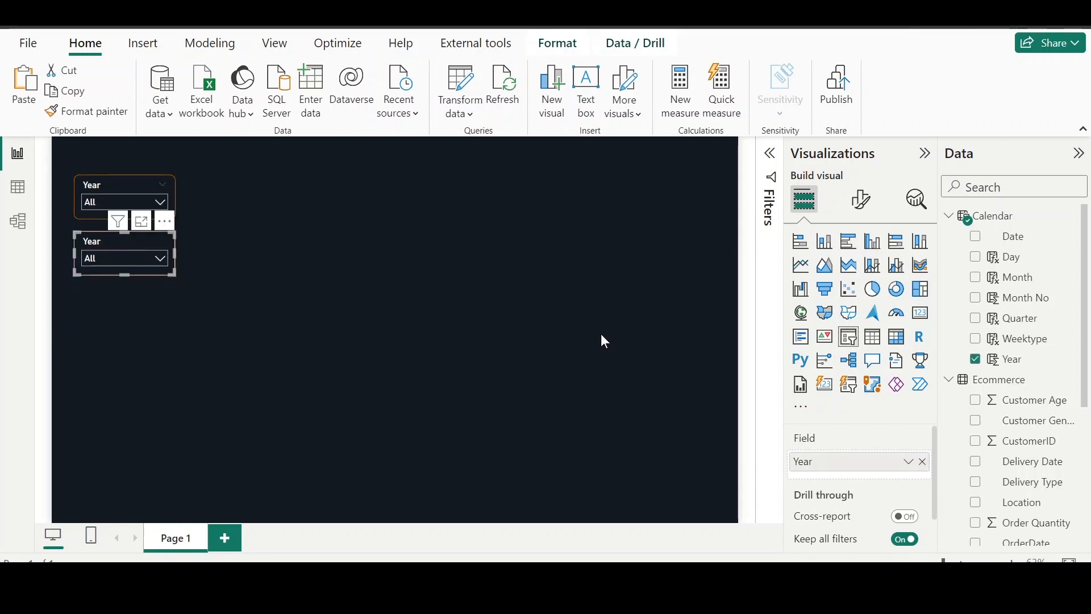
left_click(924, 462)
left_click(976, 279)
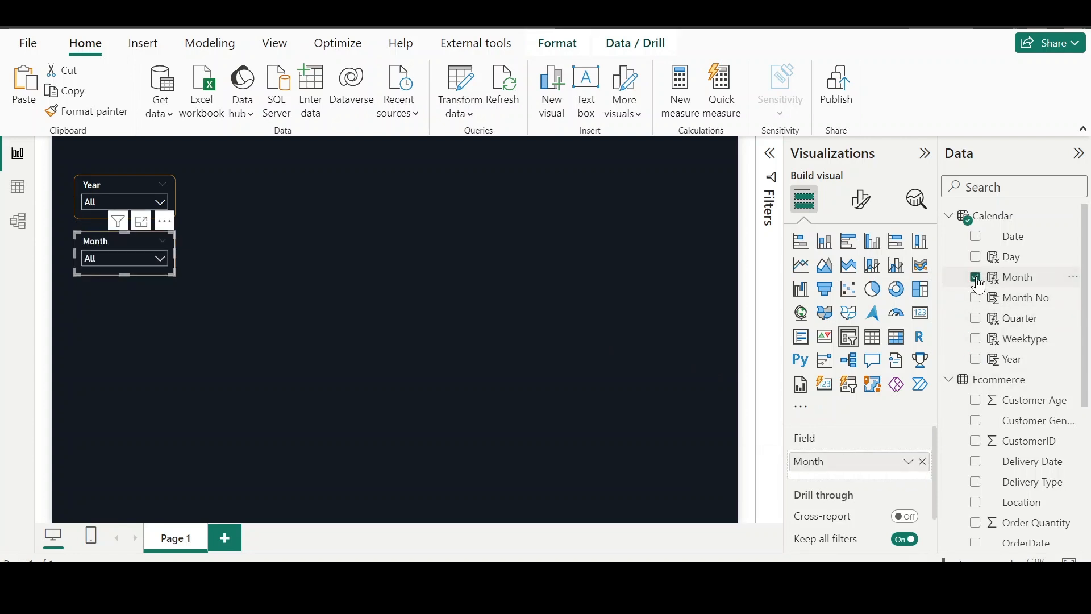
Step: Duplicate the Month slicer, place the copy directly below it, and change its field to Weektype
left_click(158, 256)
key("ctrl+c")
key("ctrl+v")
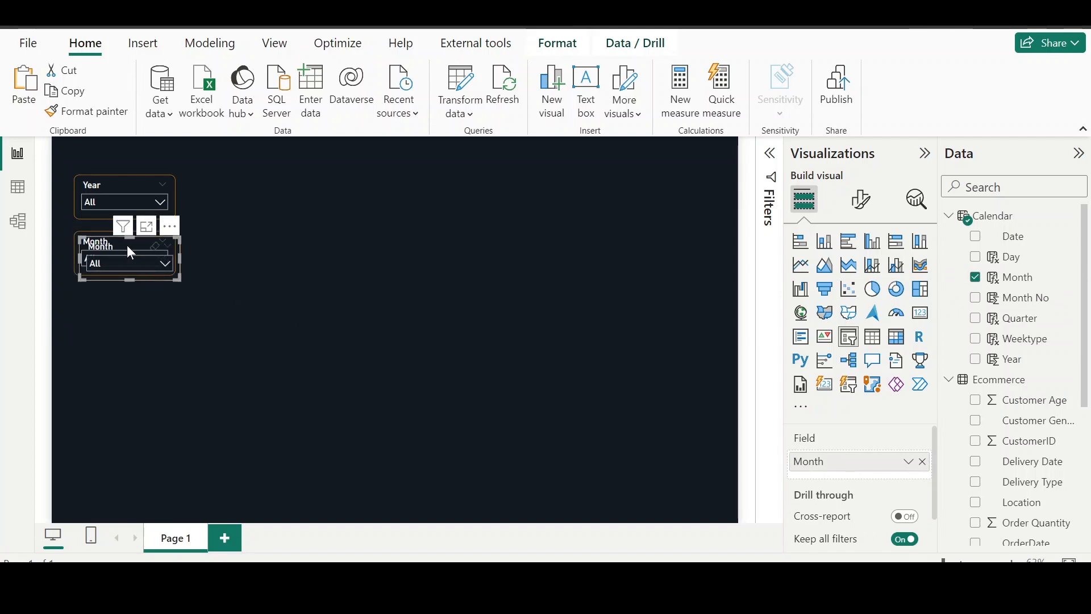
left_click_drag(128, 249, 118, 297)
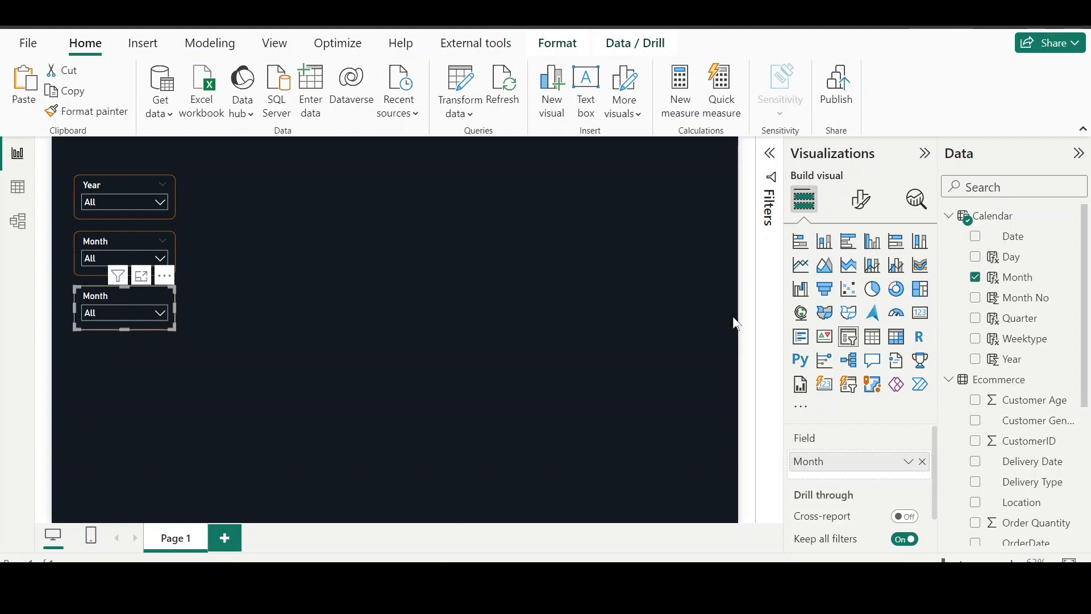
left_click(977, 340)
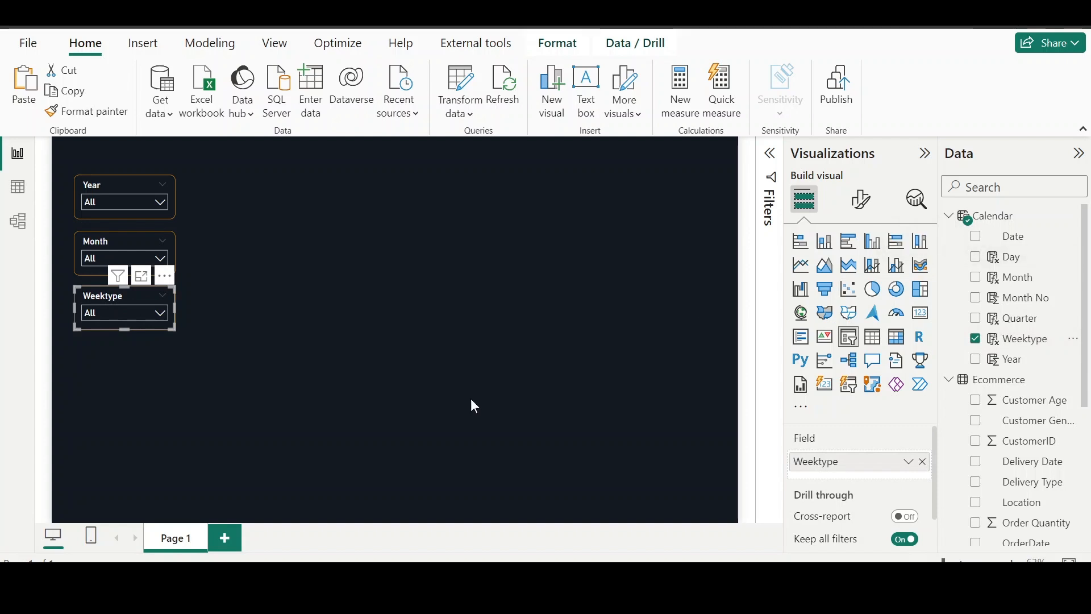
Step: Paste another slicer copy below the Weektype slicer and replace its field with Rating from the Ecommerce table
key("ctrl+v")
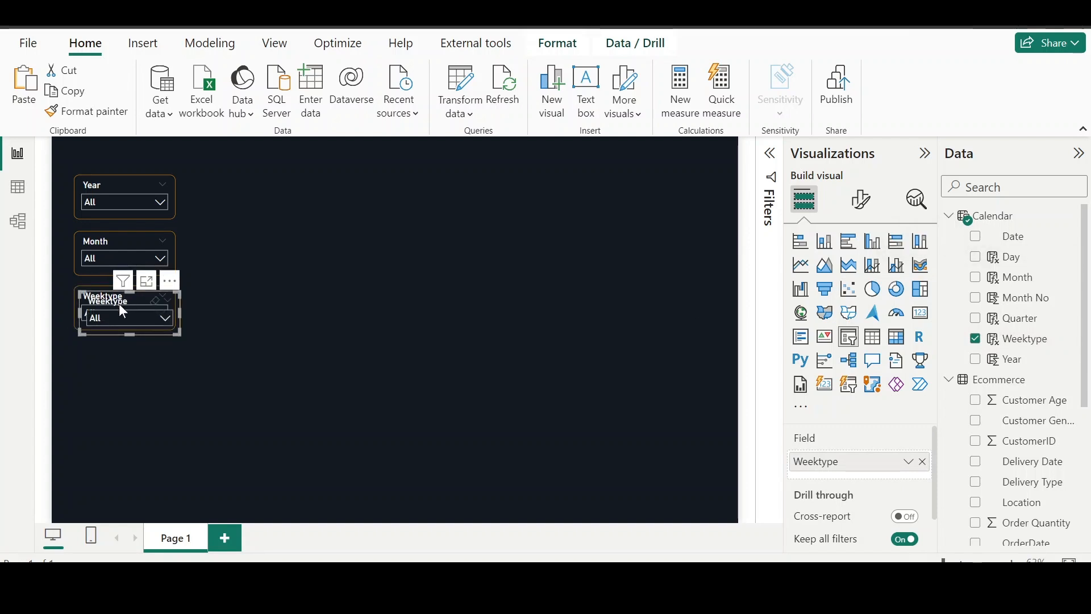
left_click_drag(123, 311, 121, 362)
left_click(948, 216)
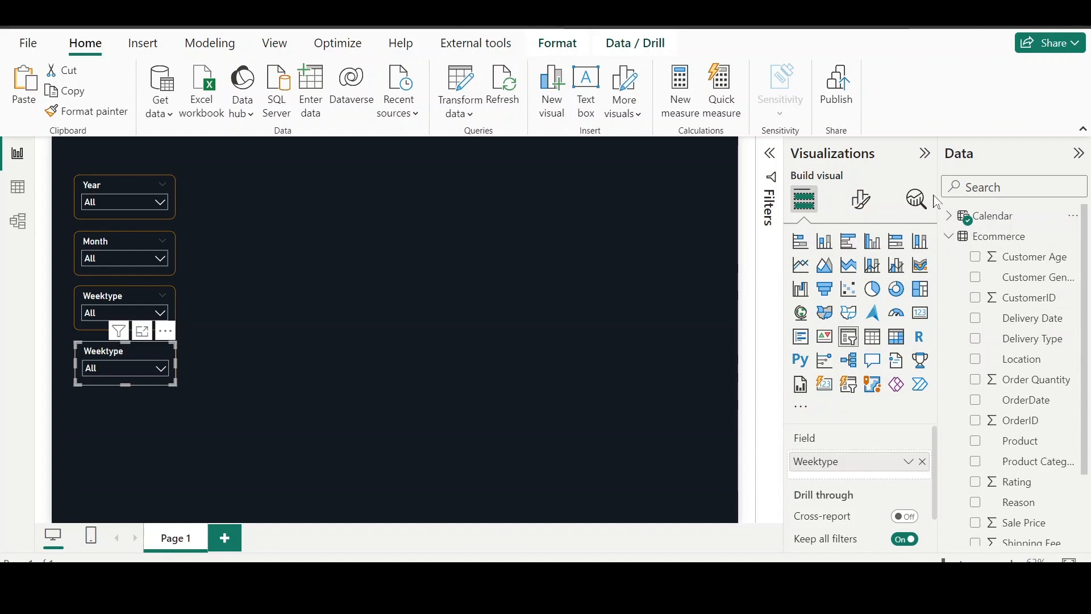
left_click_drag(937, 202, 872, 196)
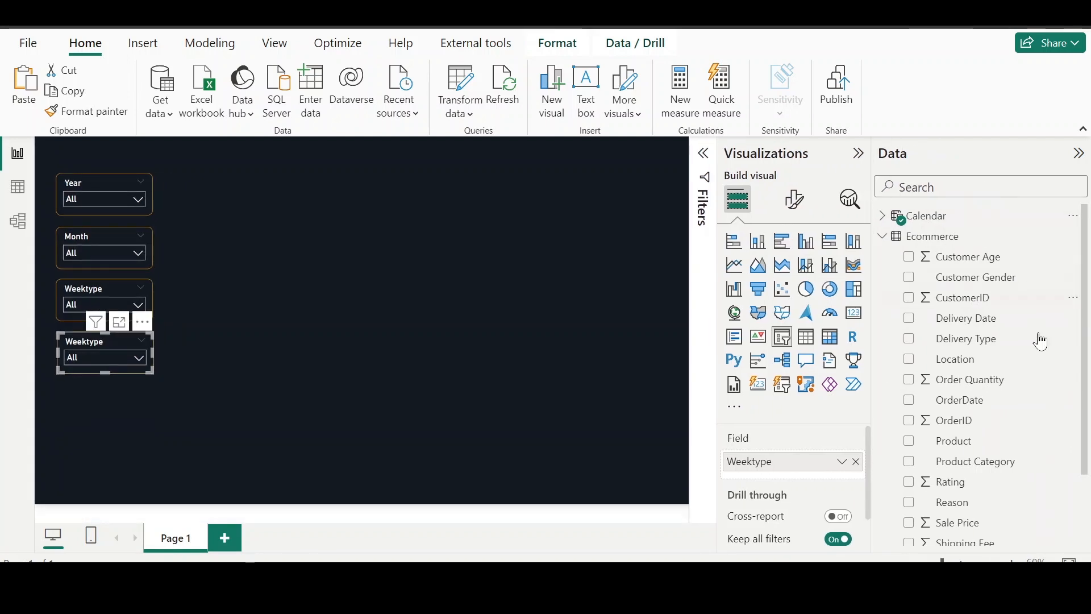
scroll(1042, 383, "down", 3)
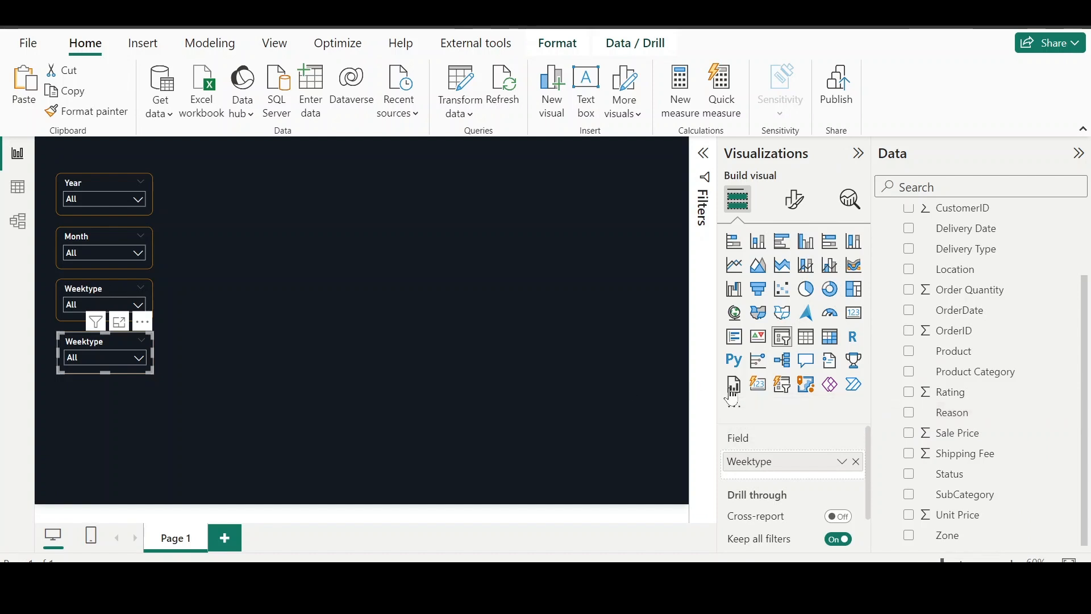
left_click(856, 462)
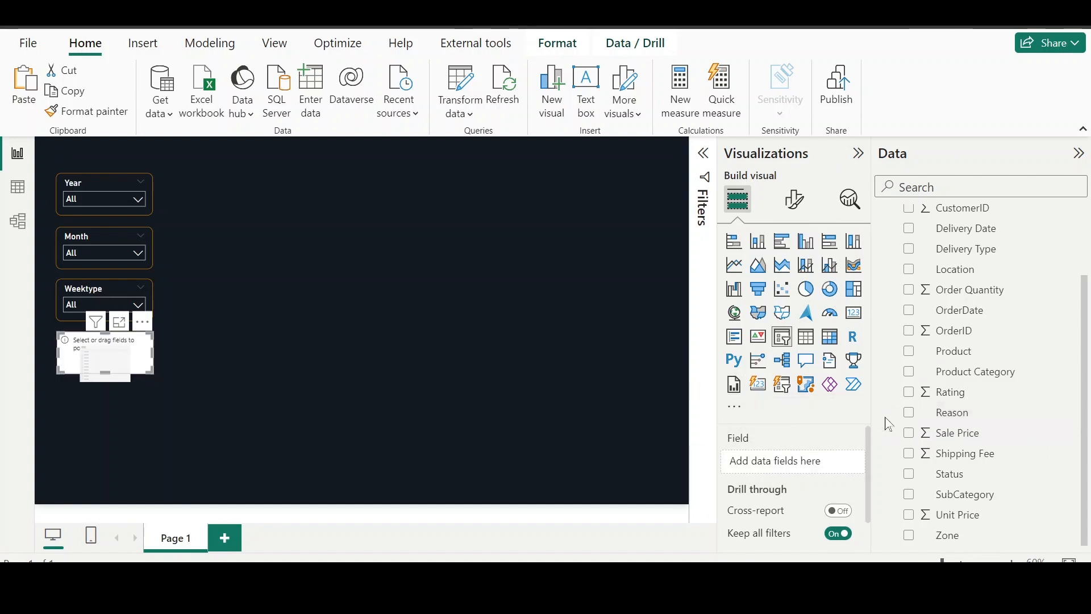
left_click(909, 392)
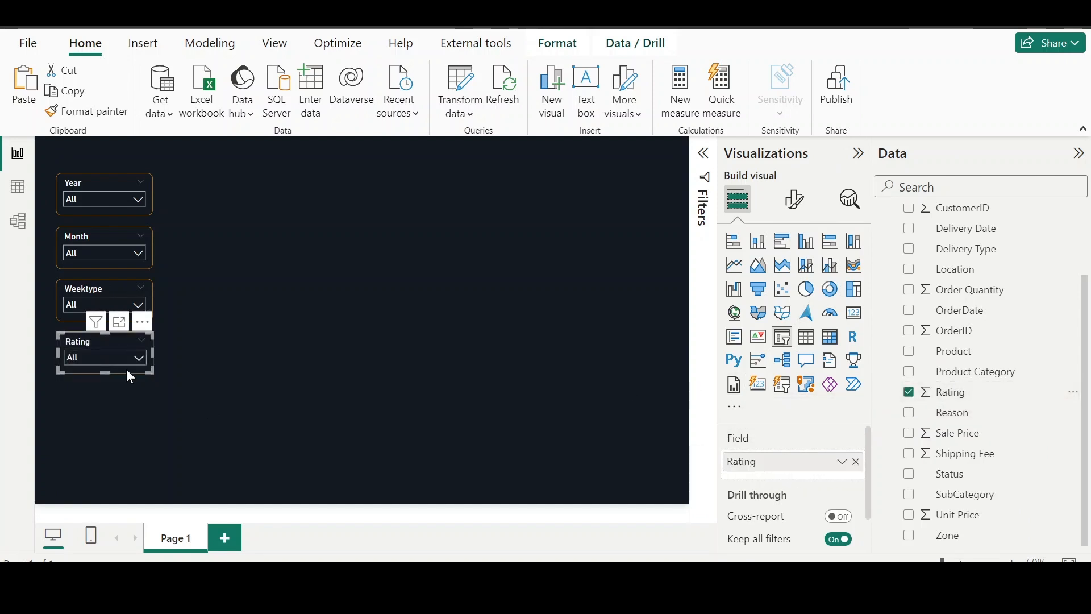
Step: Move the Rating slicer to the bottom of the slicer column and stack two pasted copies in the gap above it
left_click_drag(106, 342, 109, 460)
key("ctrl+v")
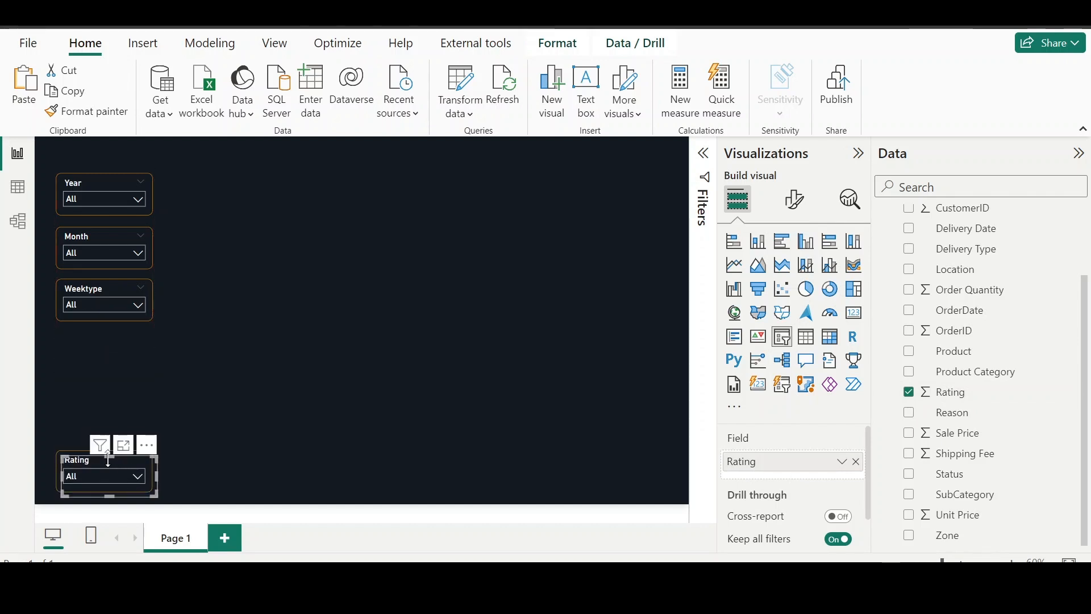
left_click_drag(105, 469, 98, 397)
key("ctrl+v")
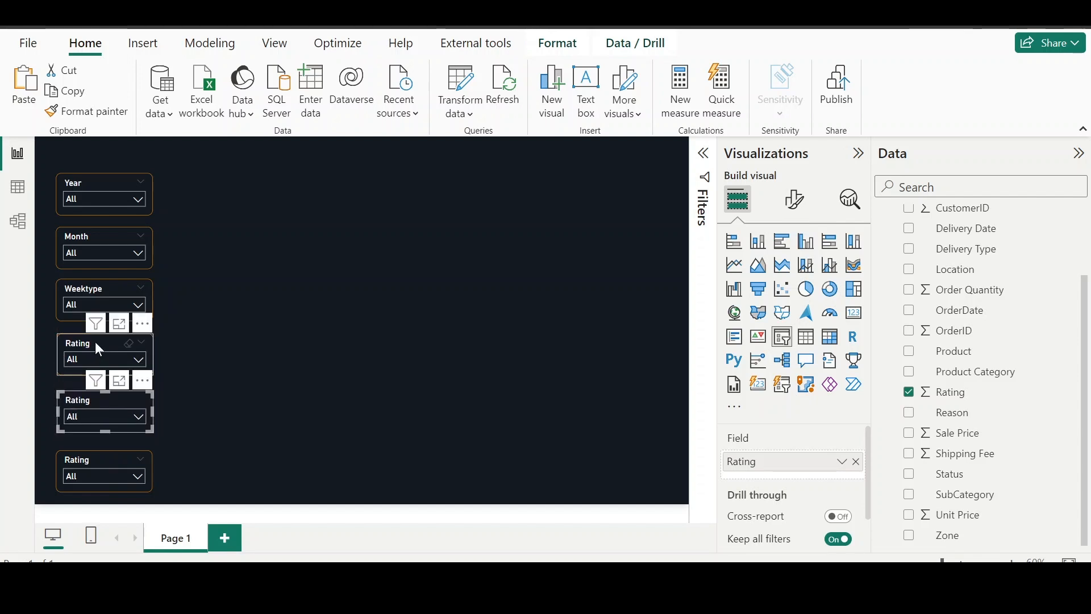
Step: Replace the field of the Rating slicer copy just below Weektype with Product Category
left_click(96, 344)
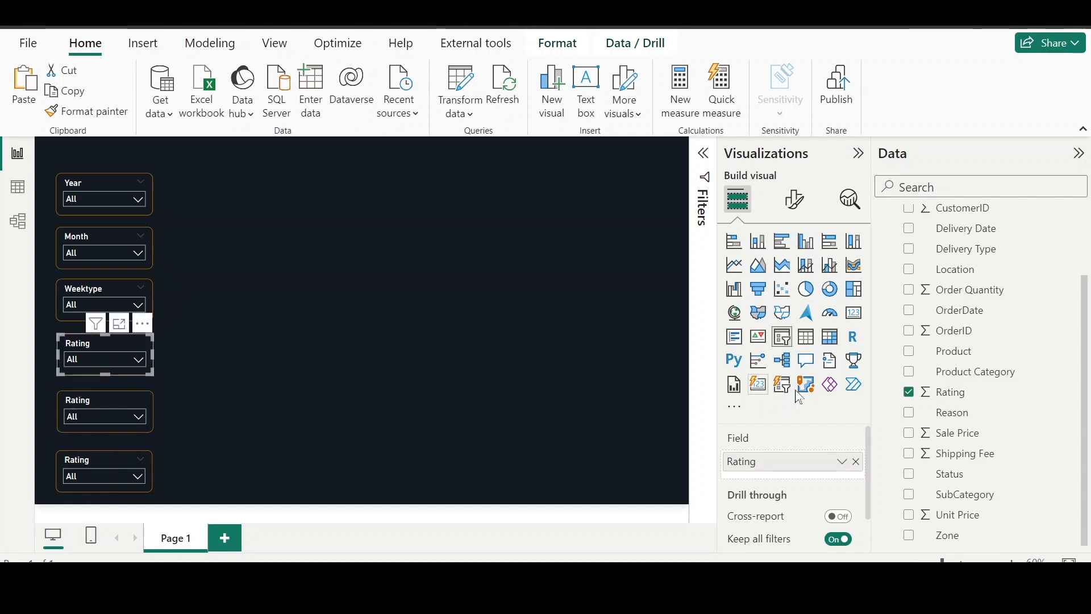
left_click(856, 462)
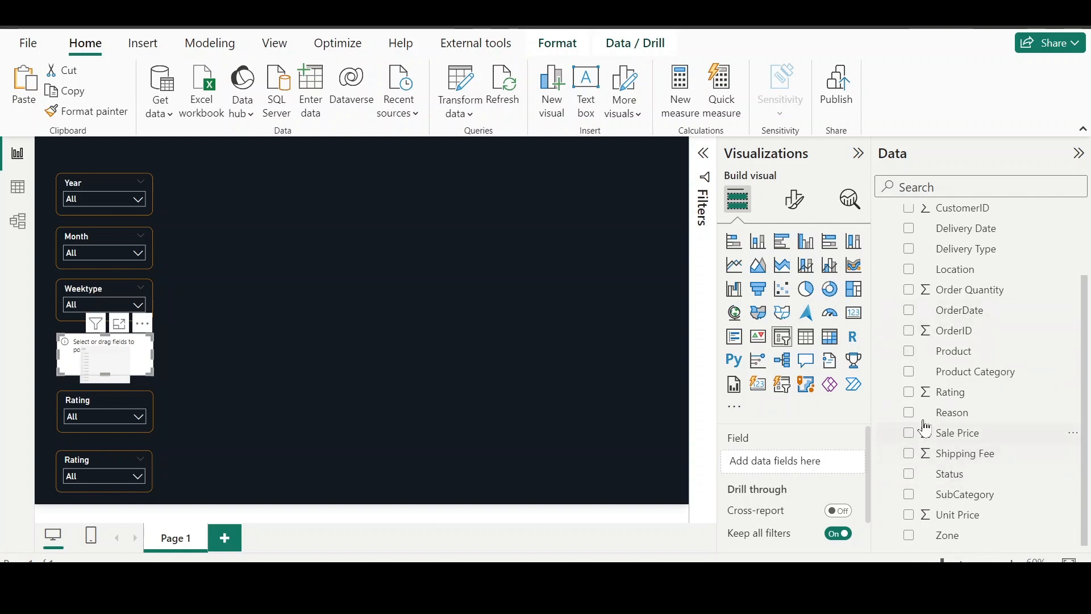
left_click(909, 373)
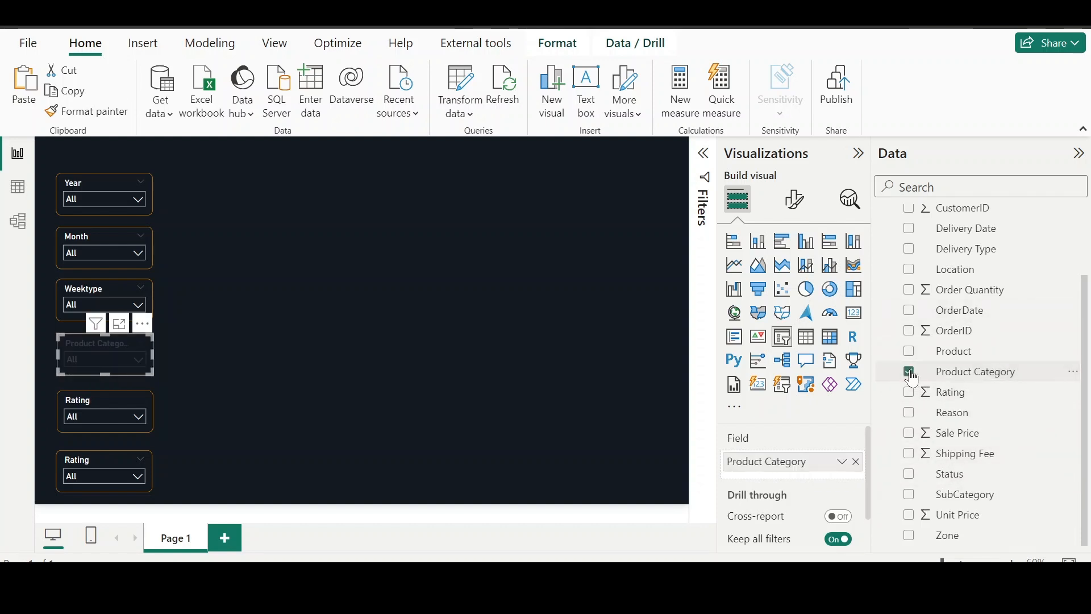
Step: Replace the field of the Rating slicer copy just below Product Category with Location
left_click(89, 398)
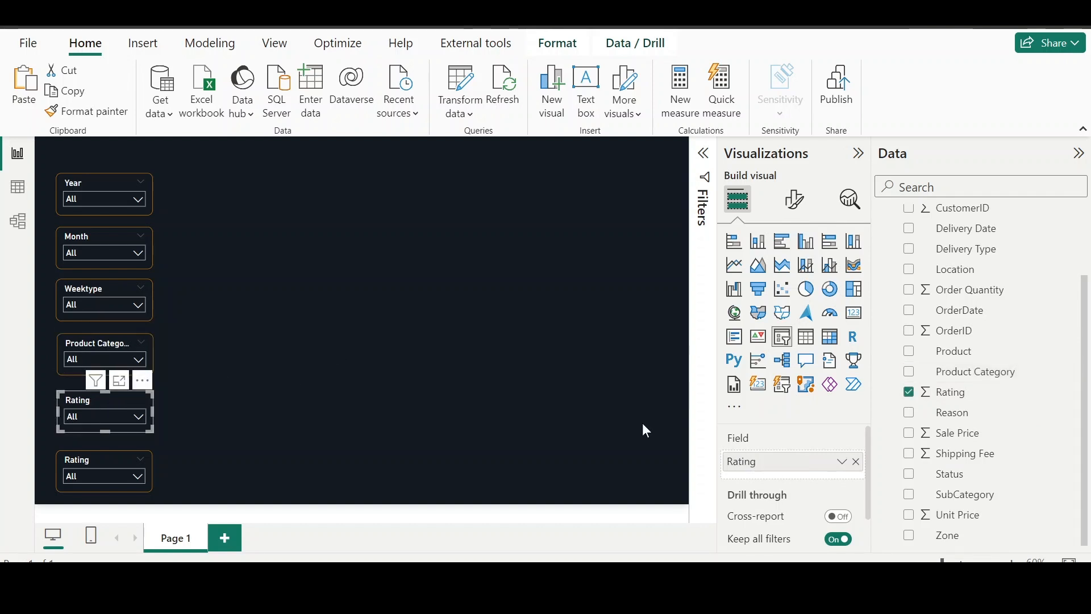
left_click(857, 462)
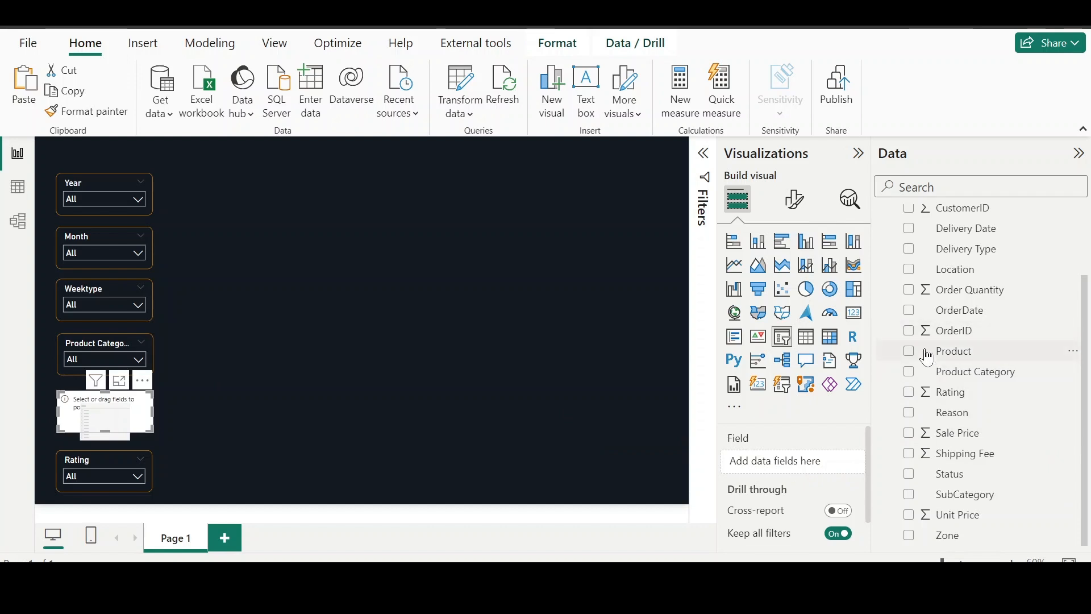
scroll(932, 332, "up", 1)
left_click(910, 302)
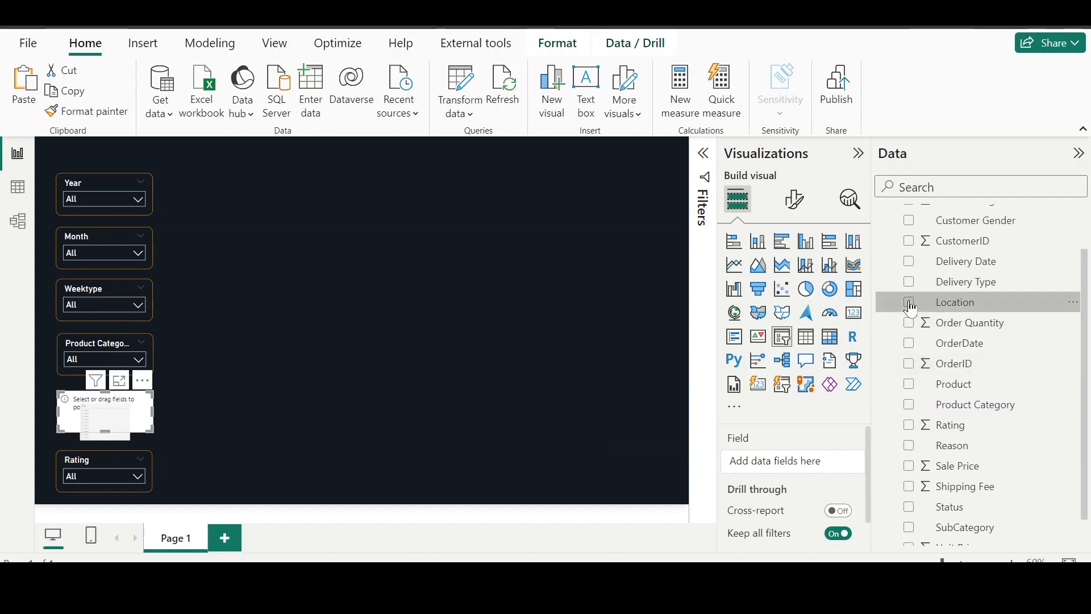
scroll(983, 439, "down", 1)
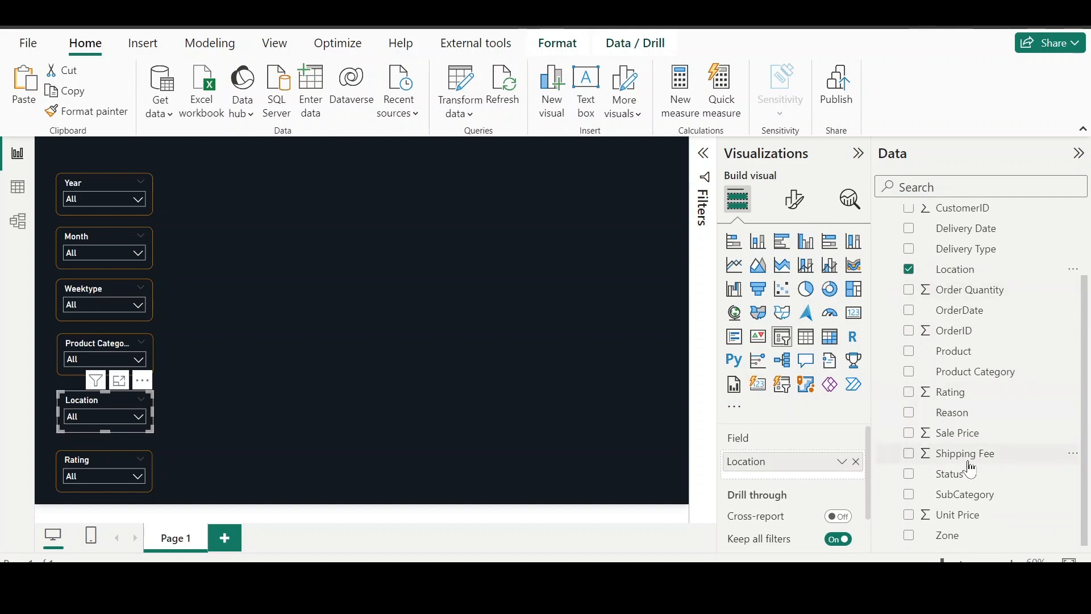
scroll(969, 462, "up", 1)
scroll(968, 470, "down", 1)
left_click(478, 369)
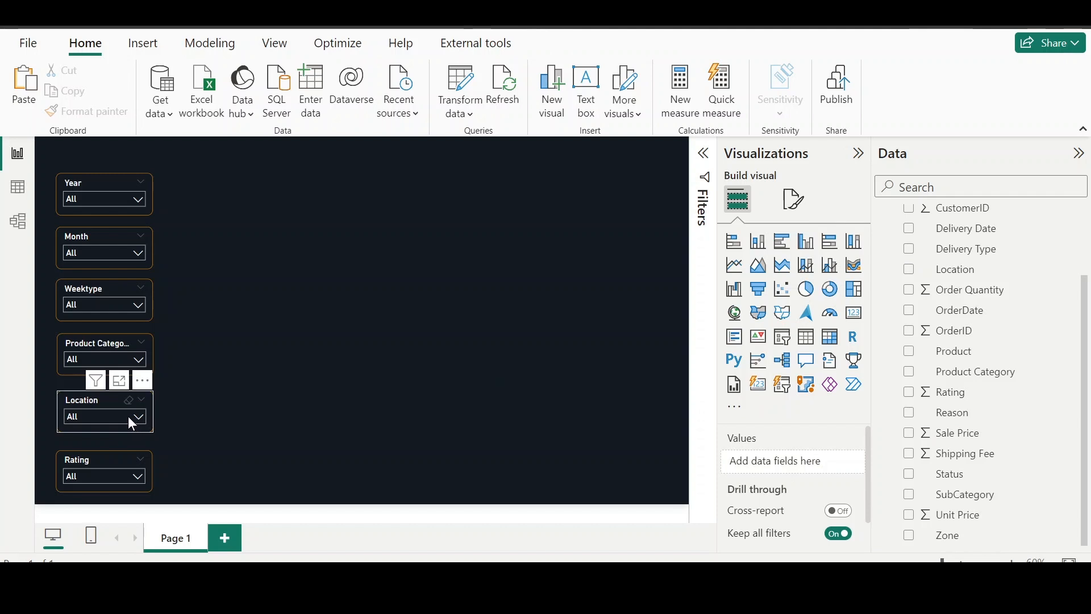
left_click(128, 416)
left_click(309, 377)
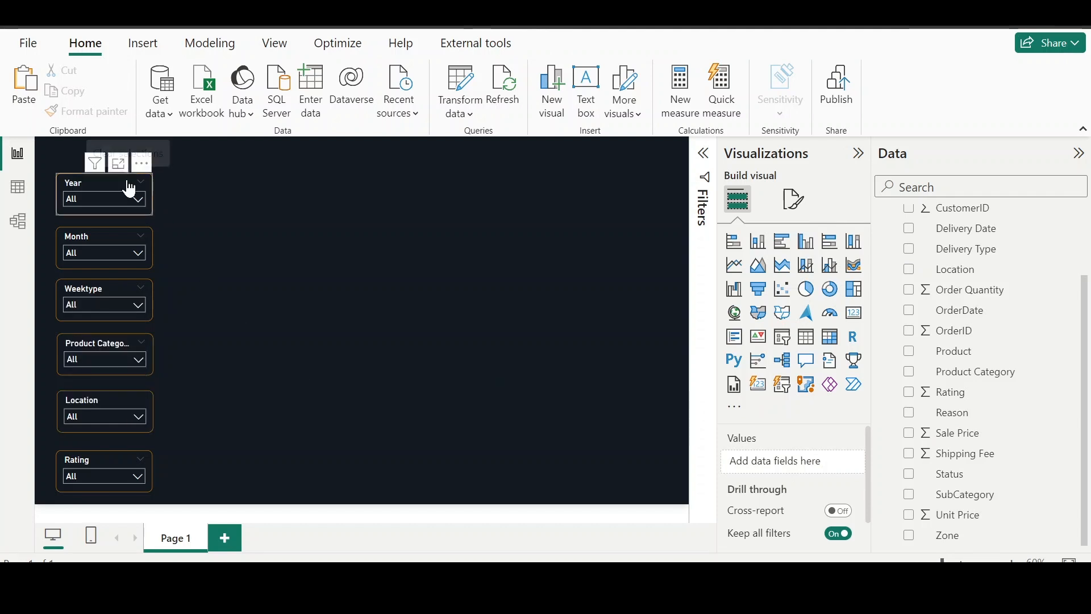
Step: Select all six slicers in the column and distribute them vertically
left_click_drag(175, 158, 17, 537)
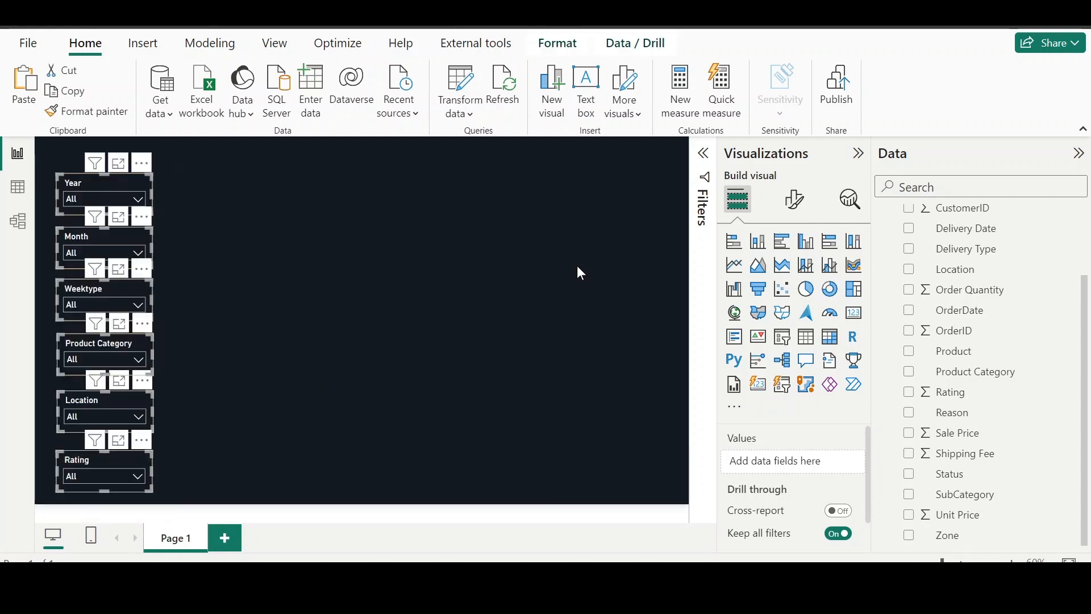
left_click(557, 42)
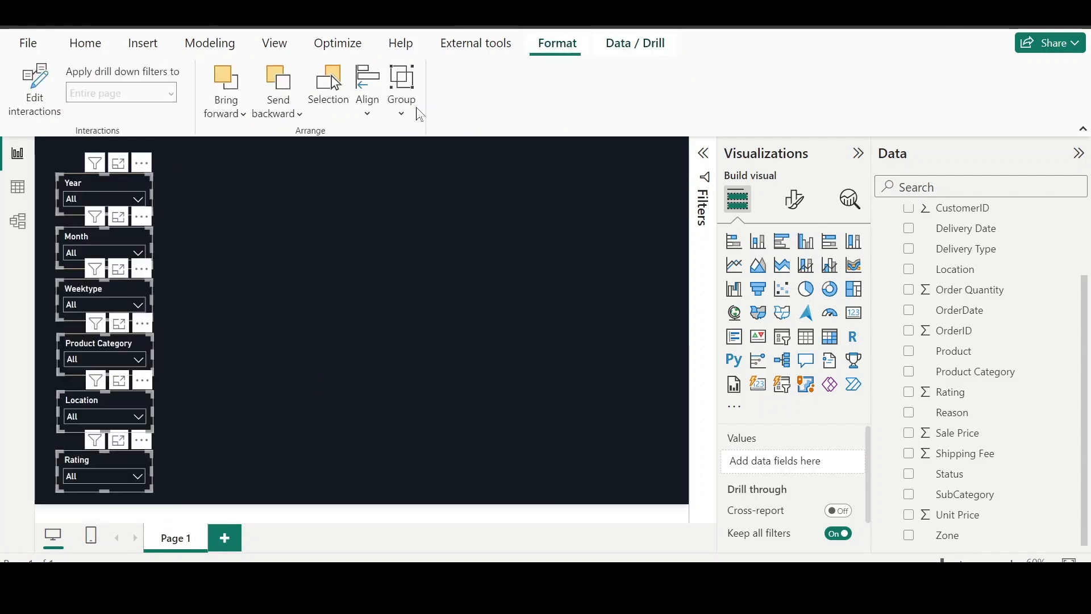
left_click(368, 94)
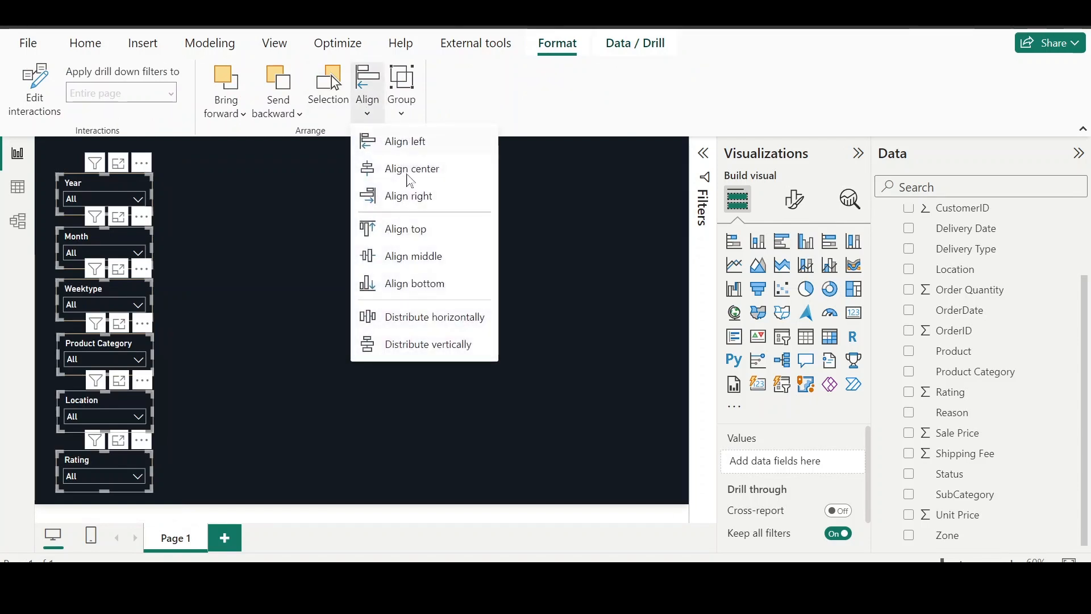
left_click(400, 343)
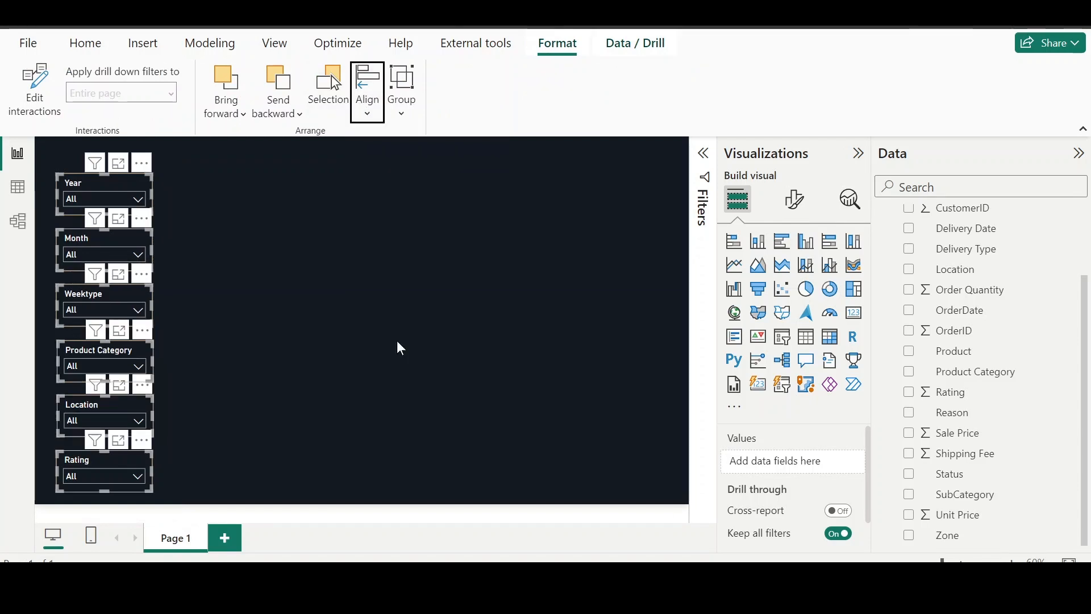
left_click(357, 264)
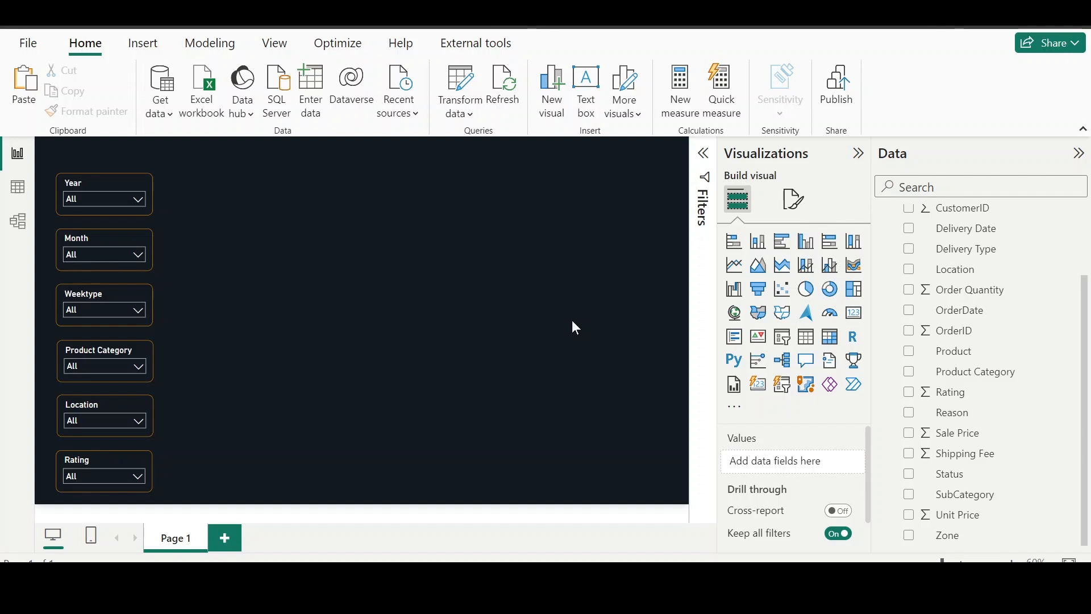
Step: Add an empty Card visual and place it beside the Year slicer, matching the slicer's size
left_click(857, 320)
left_click_drag(228, 202, 270, 211)
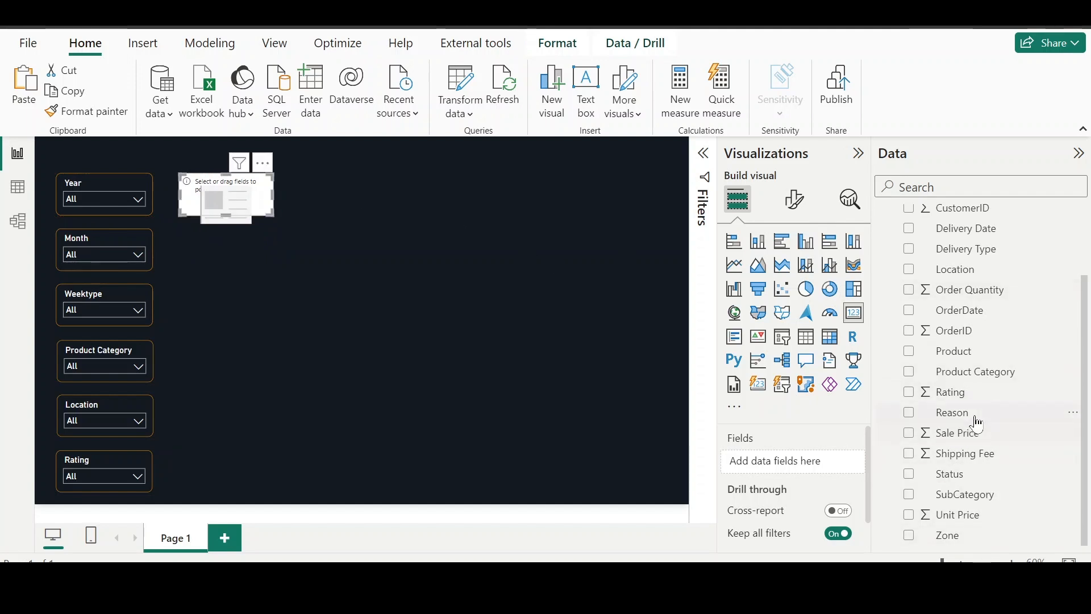
scroll(976, 423, "up", 3)
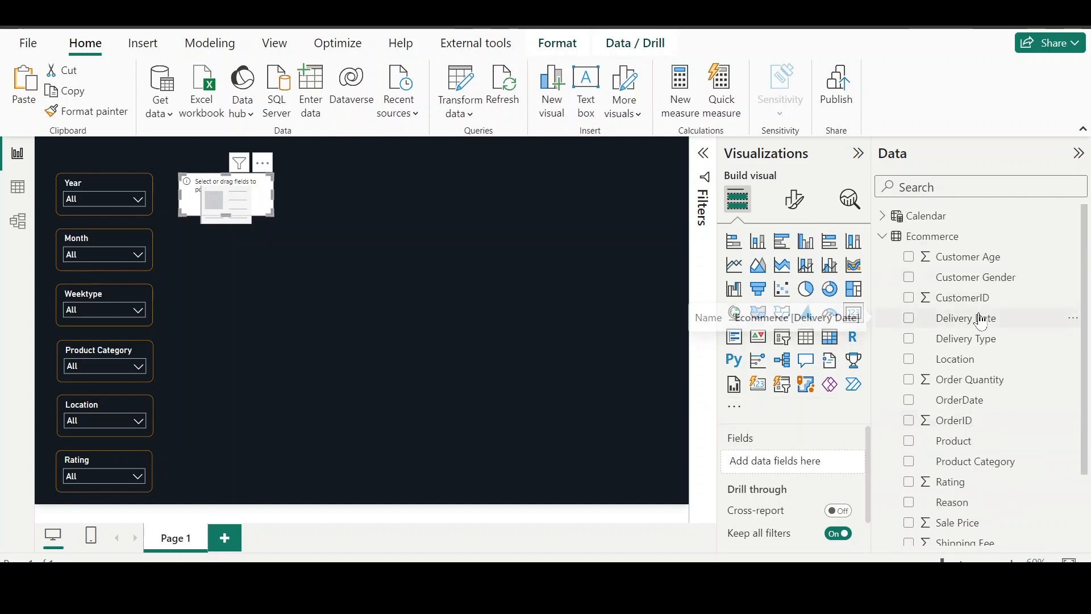
scroll(981, 321, "down", 2)
scroll(981, 322, "up", 2)
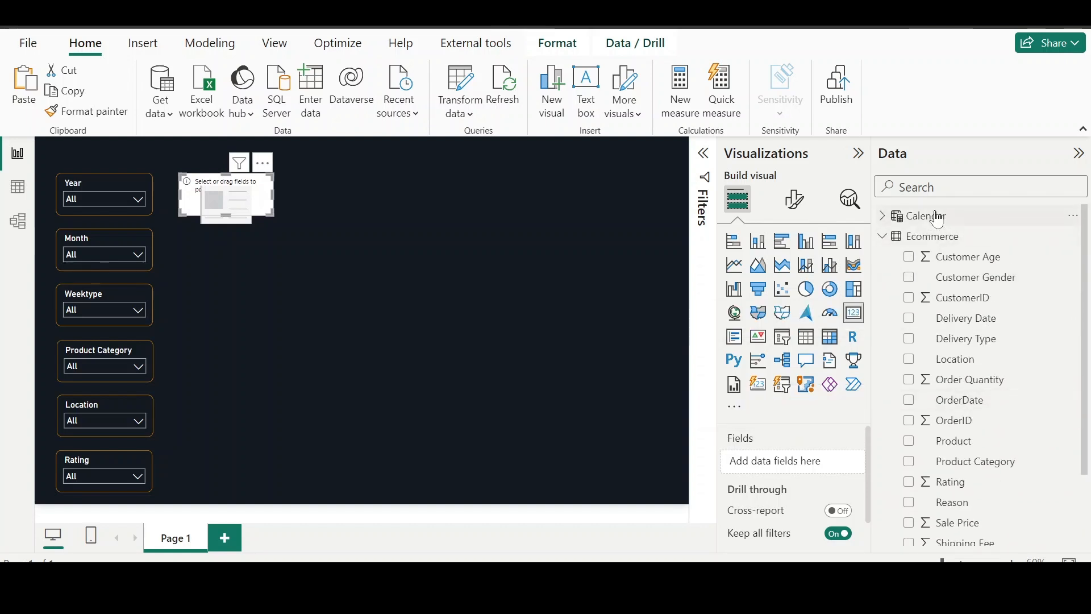
left_click(435, 271)
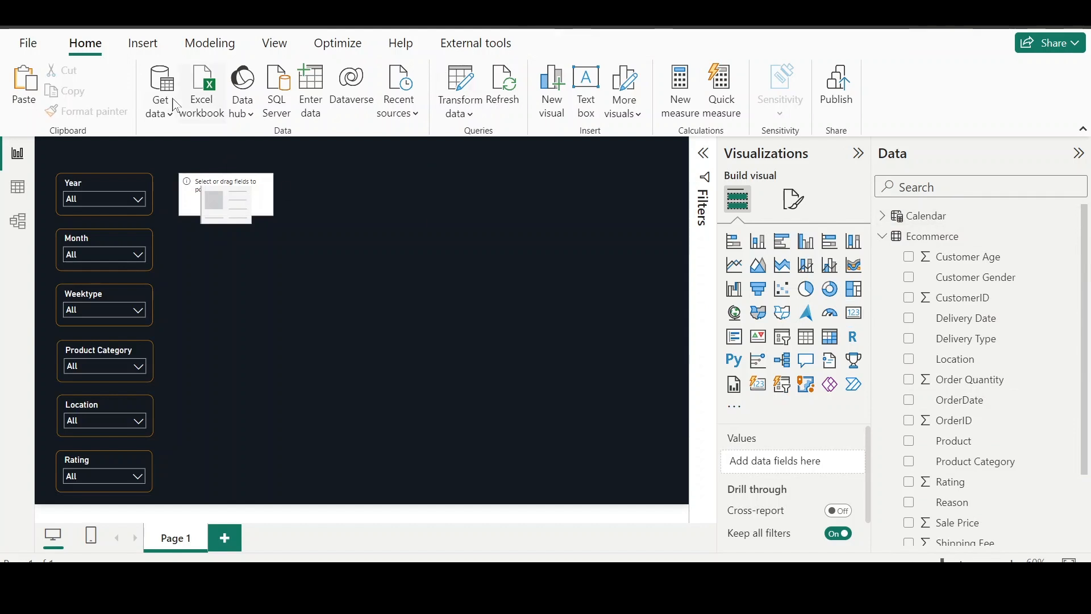
Step: Create an empty table named All Measures and load it into the model
left_click(312, 86)
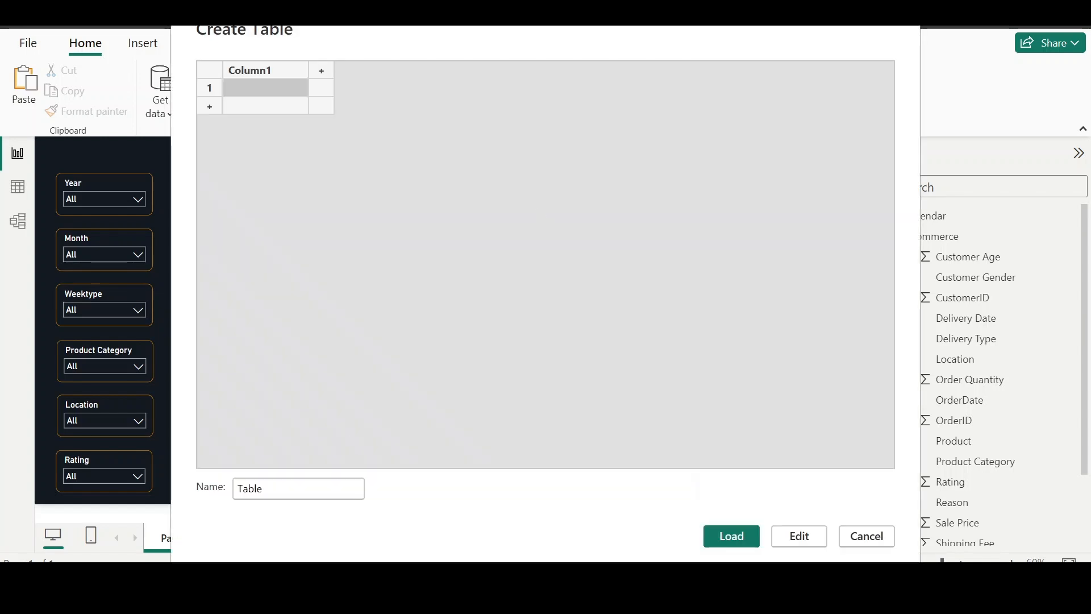
double_click(250, 489)
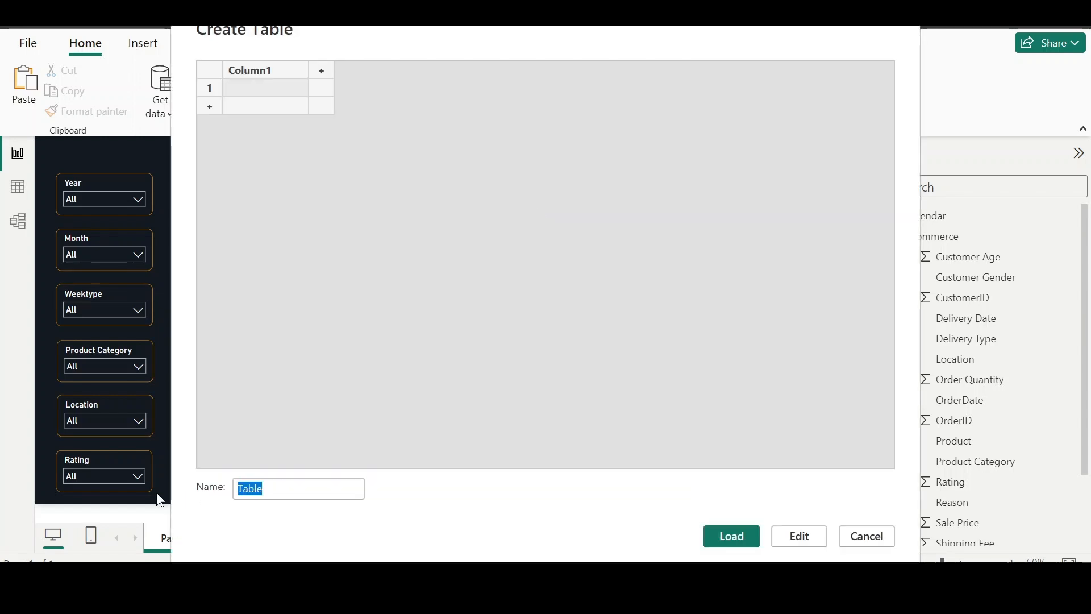
type("All Measures")
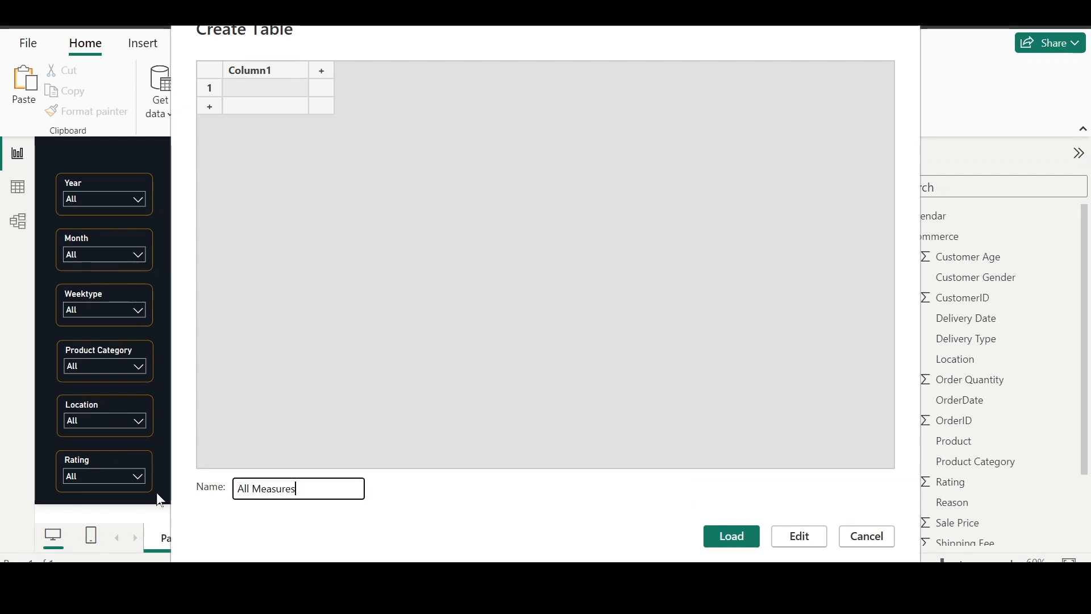
key("Return")
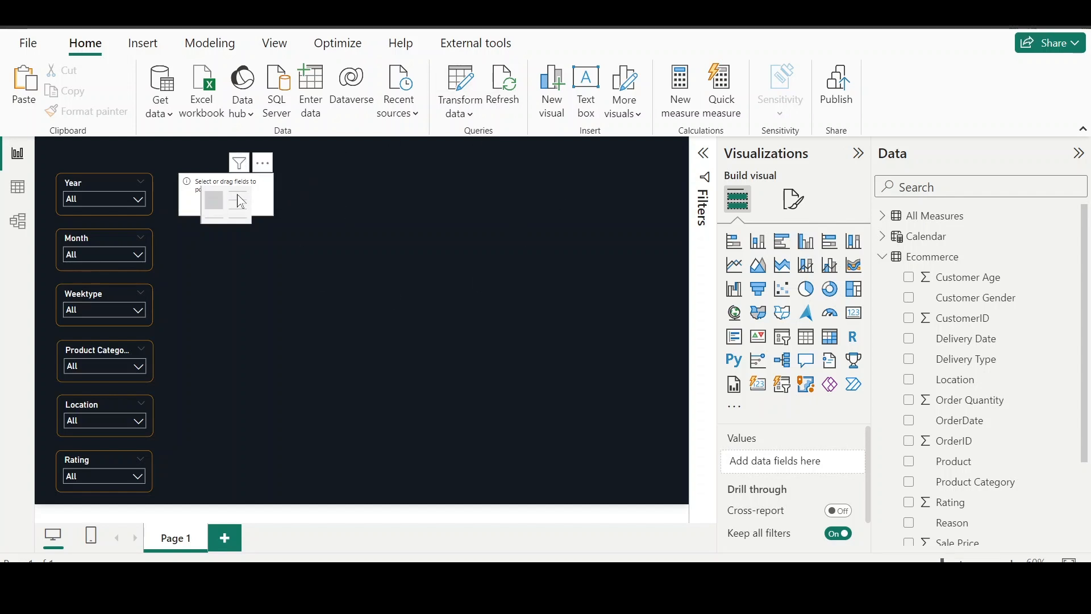
Step: Reselect the whole slicer column and apply the vertical distribution once more
left_click_drag(144, 473, 3, 522)
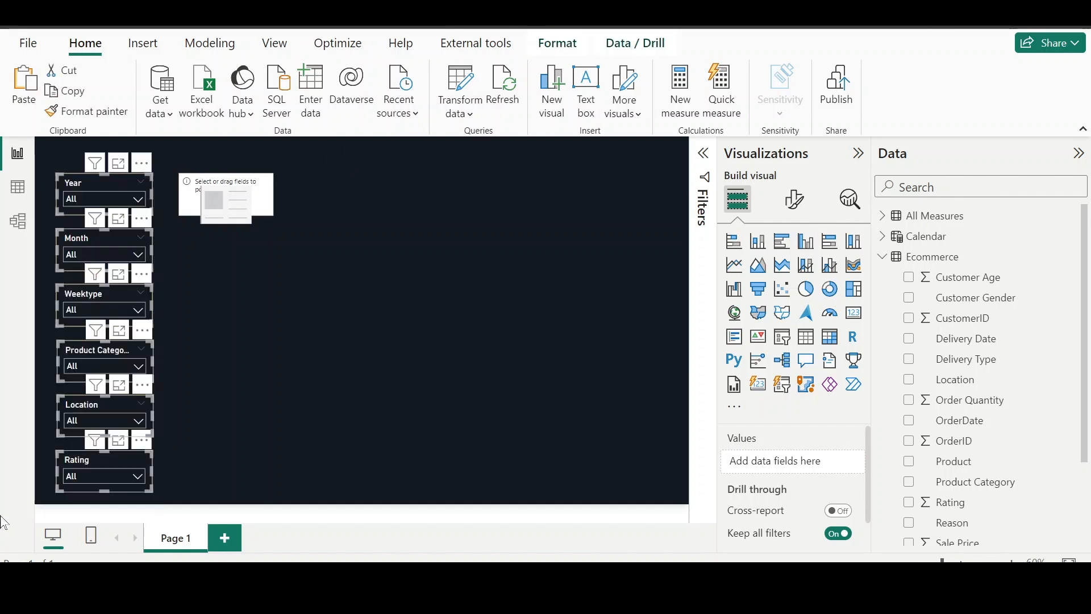
left_click(557, 43)
left_click(375, 112)
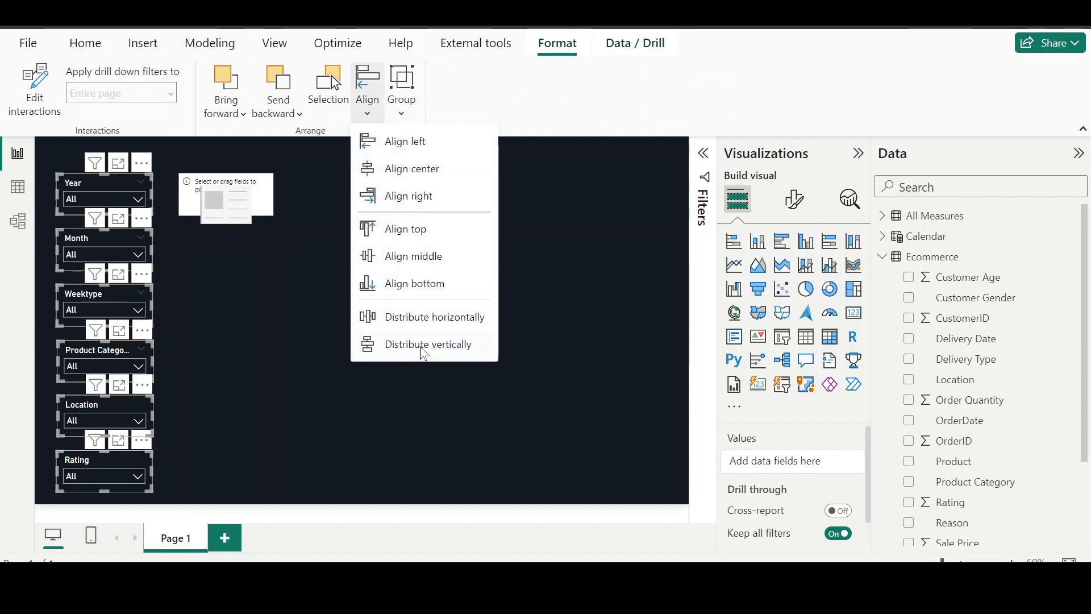
left_click(423, 351)
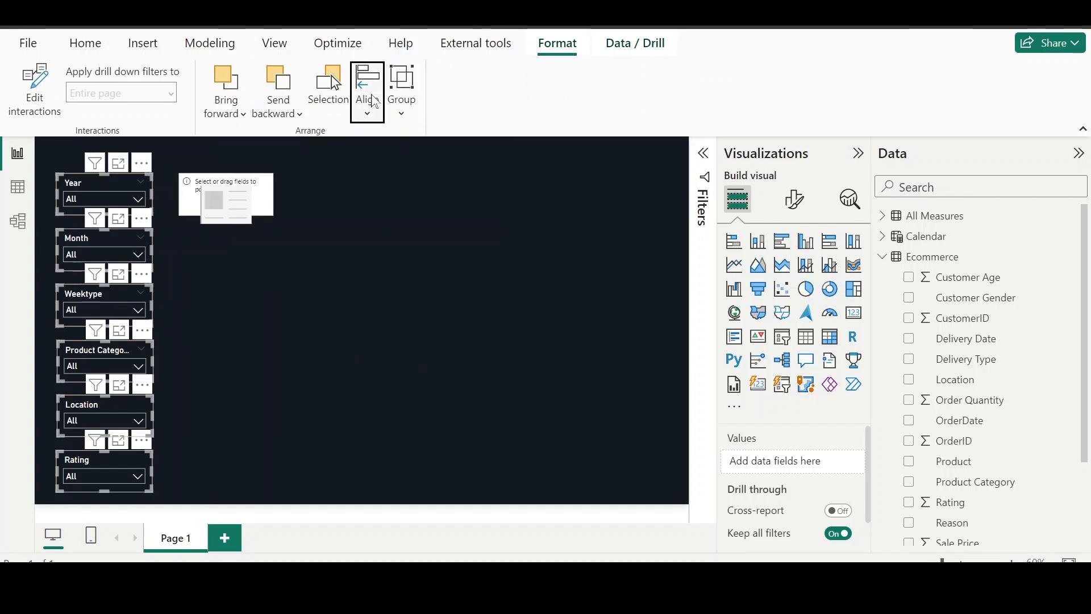
left_click(369, 220)
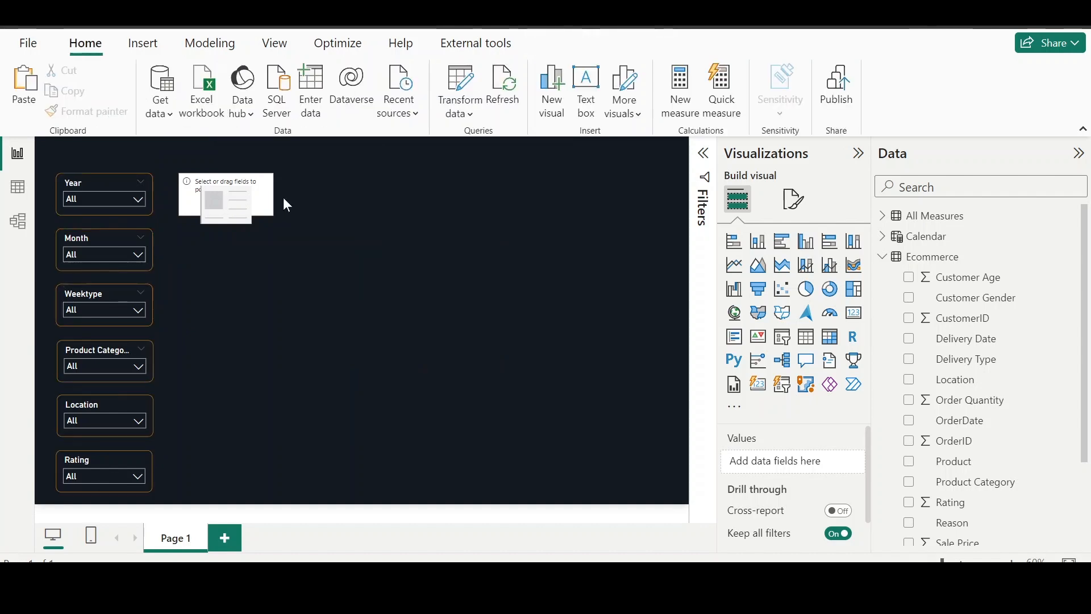
Step: Start a new measure named Total Cost in the All Measures table
left_click(918, 217)
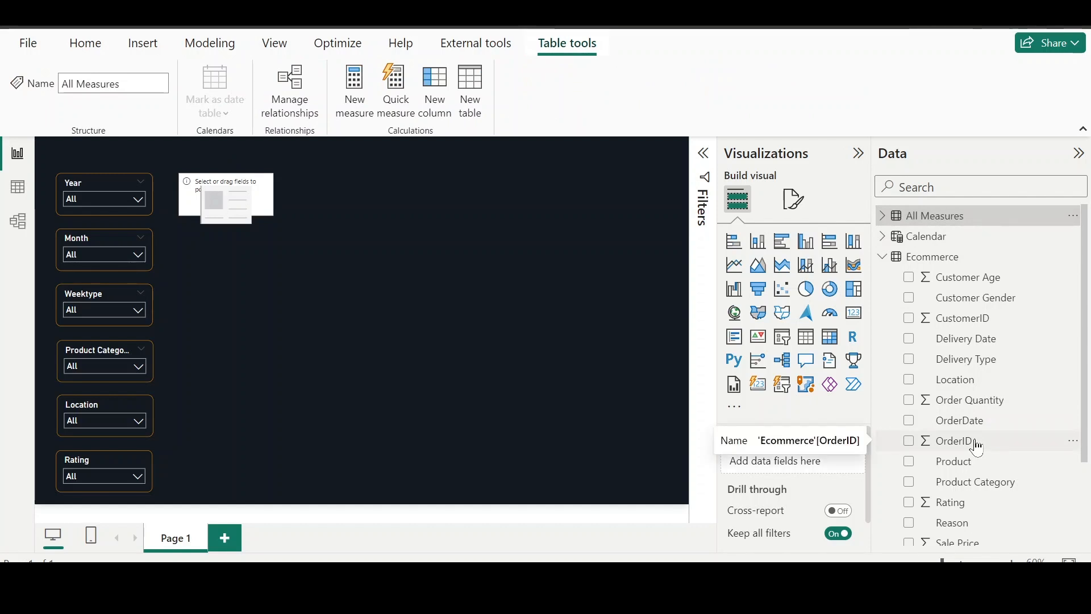
left_click(358, 86)
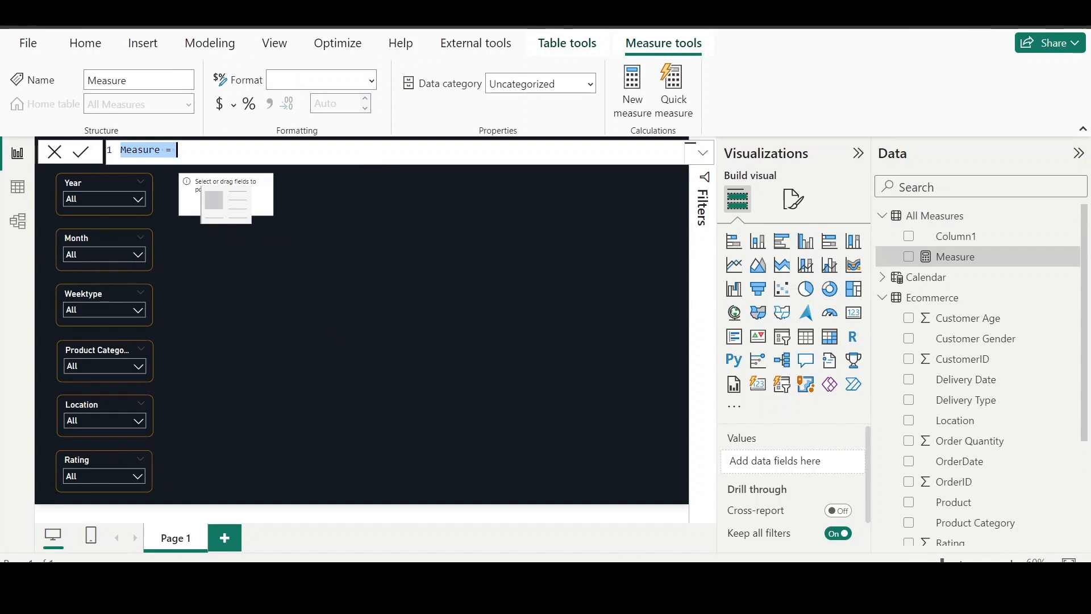
type("To")
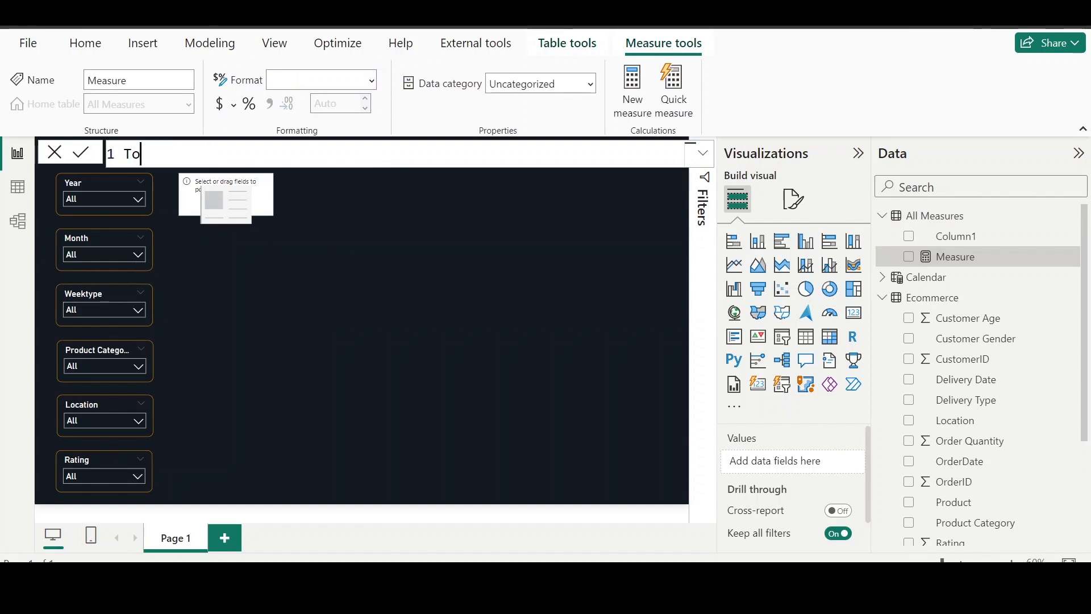
type("tal Cost =")
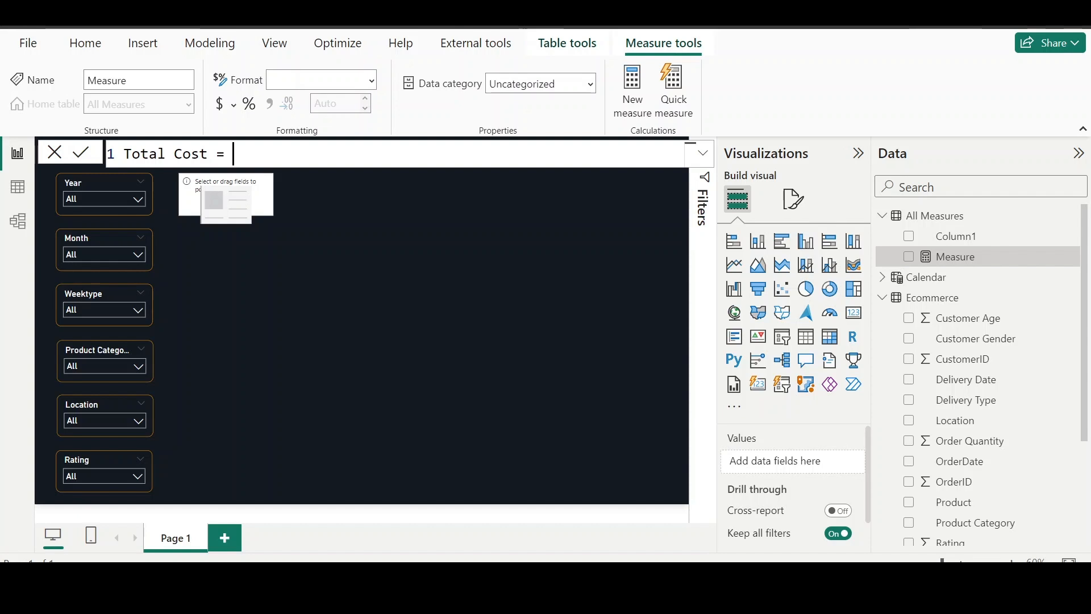
type("quan")
key("BackSpace")
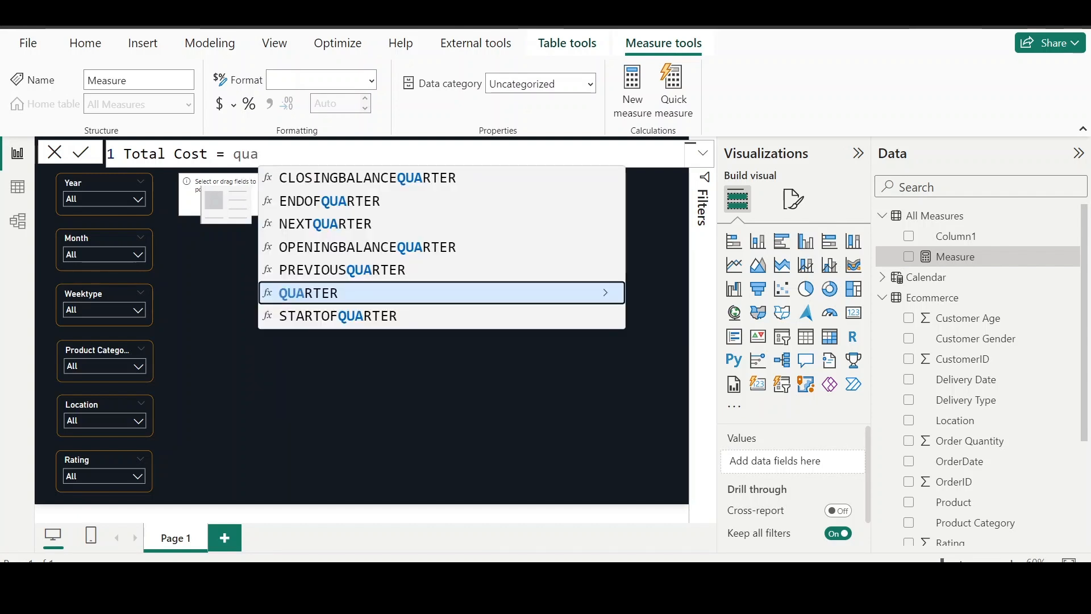
type("nti")
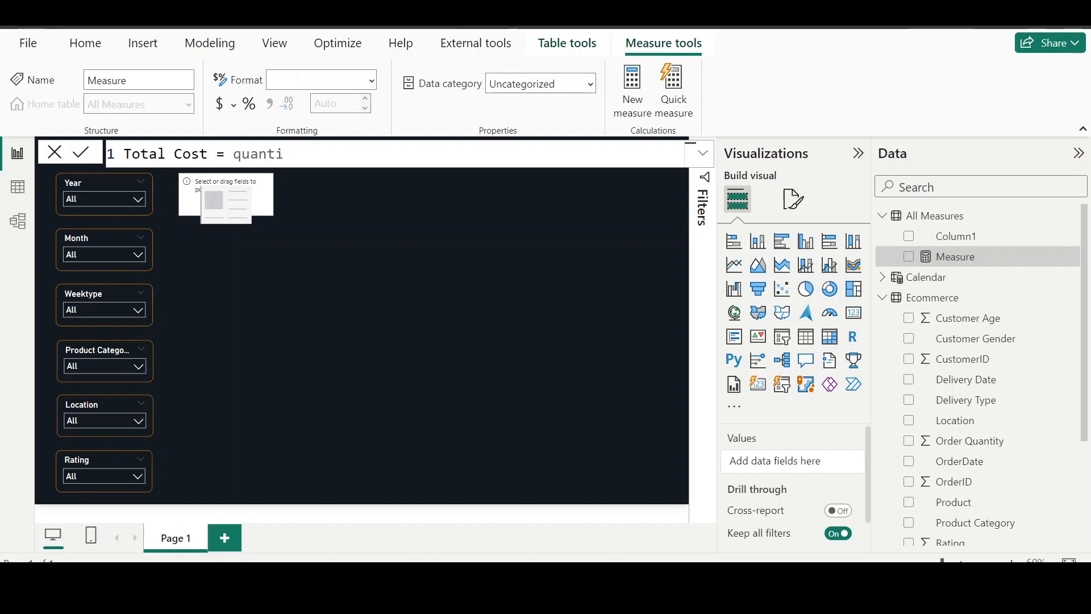
key("BackSpace")
key("BackSpace")
key("BackSpace")
key("BackSpace")
key("BackSpace")
key("BackSpace")
key("BackSpace")
scroll(962, 321, "down", 3)
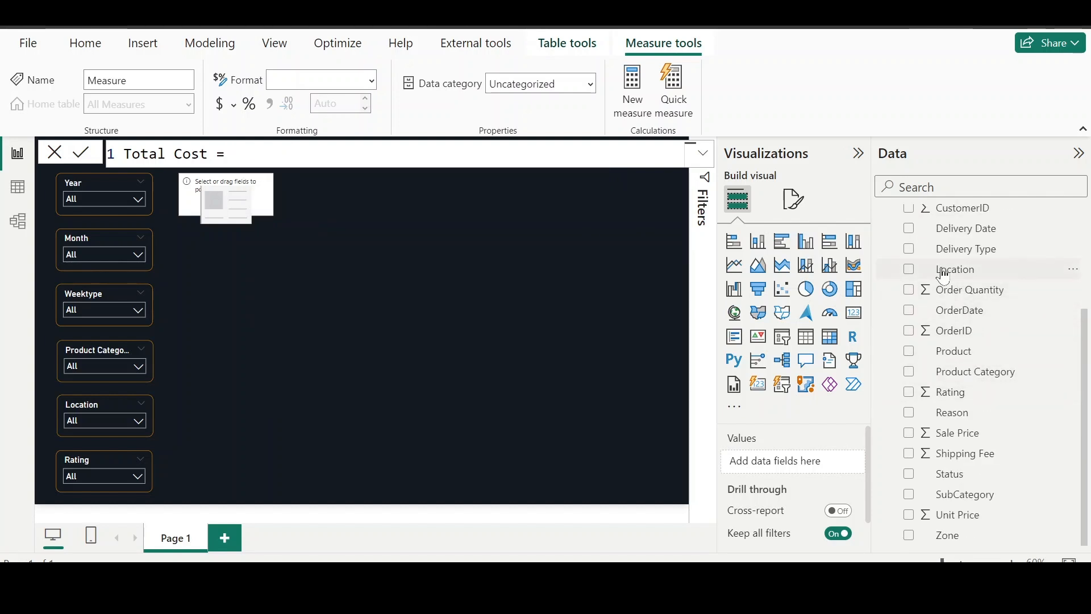
type("order")
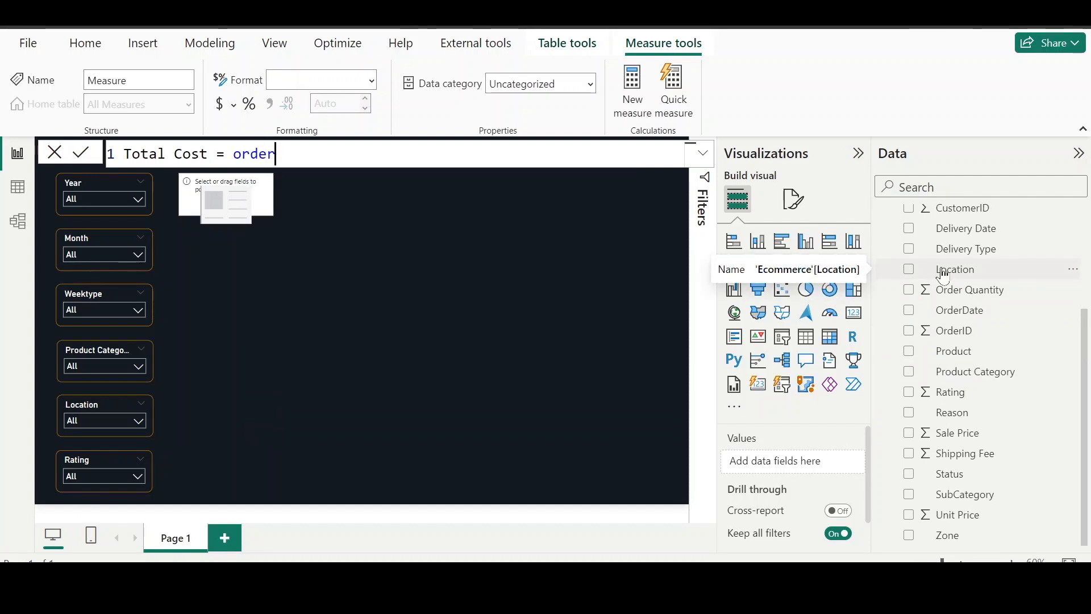
key("BackSpace")
key("BackSpace")
key("BackSpace")
key("BackSpace")
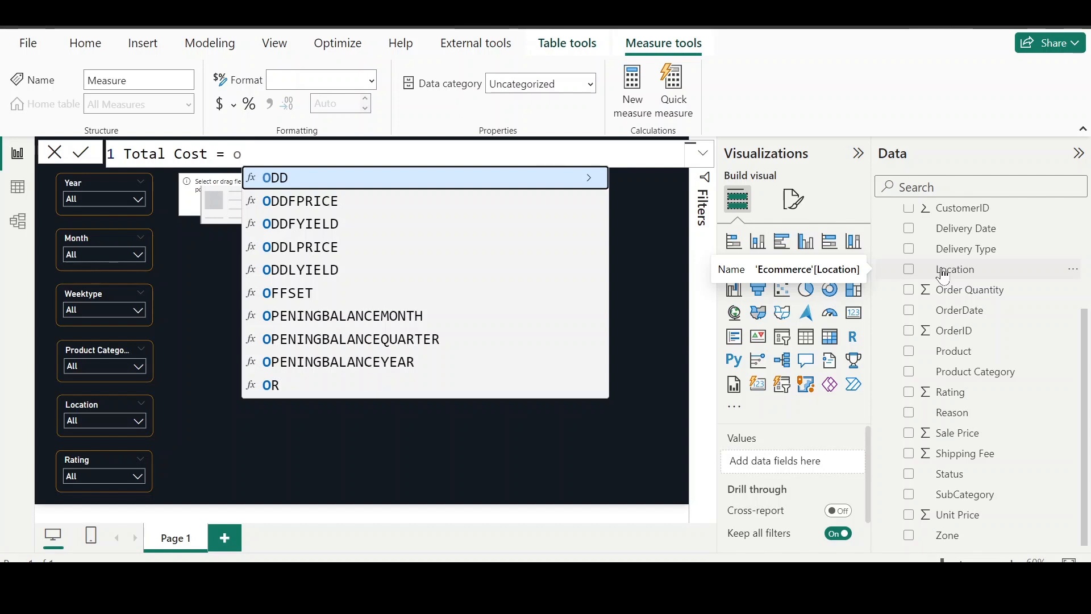
key("BackSpace")
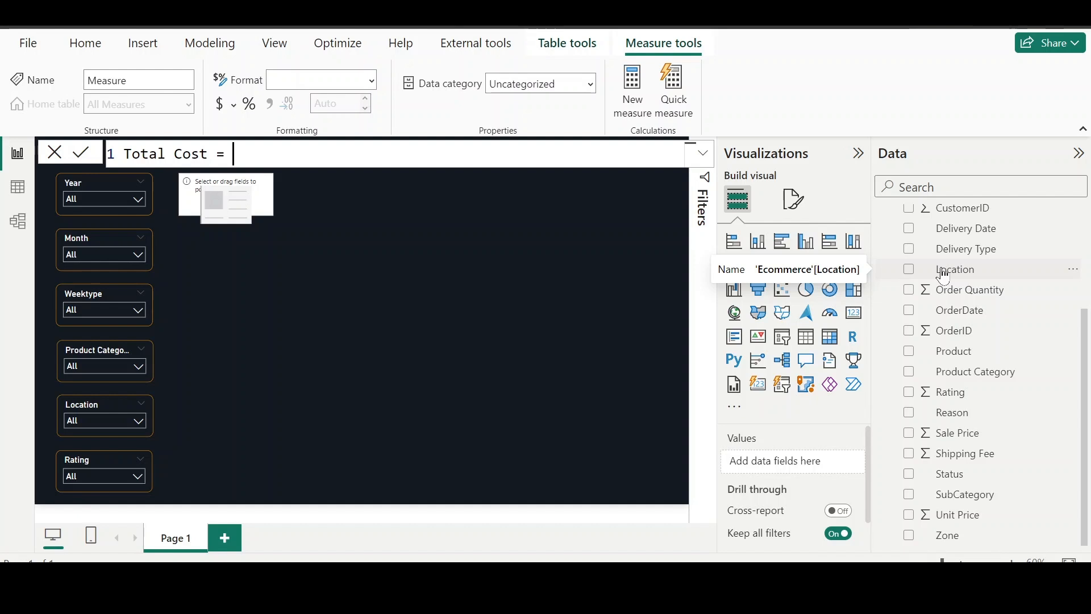
Step: Begin the Total Cost formula with SUMX iterating over the Ecommerce table
type("sumx")
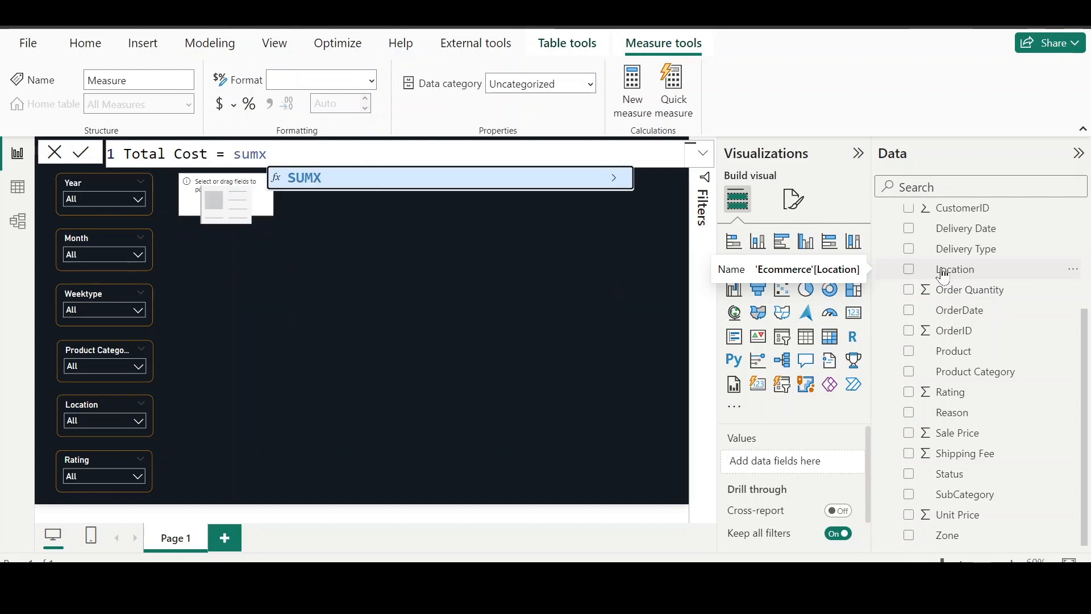
key("Tab")
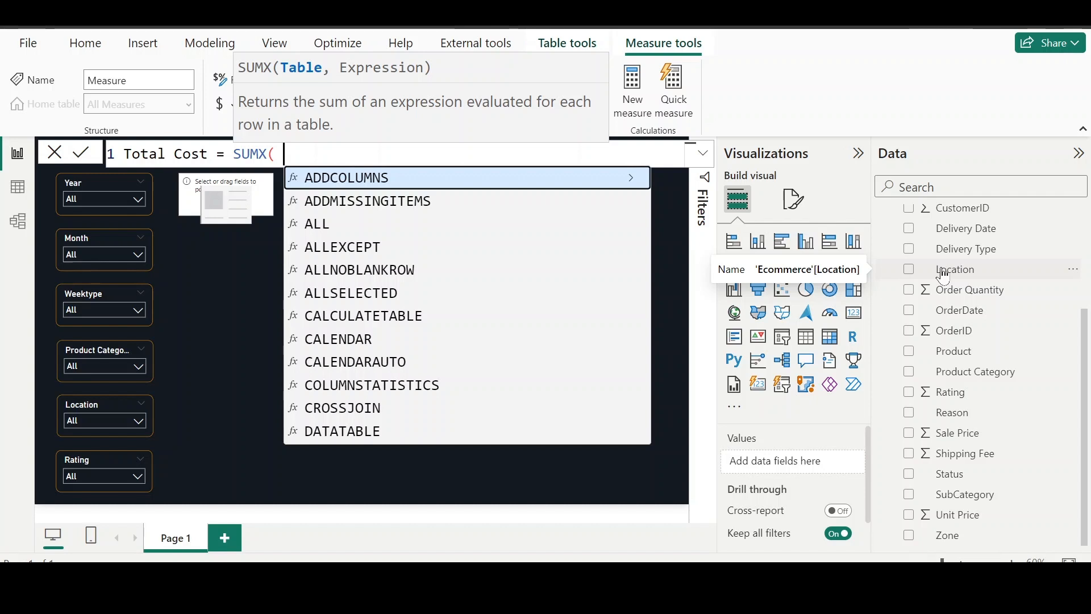
scroll(960, 330, "up", 3)
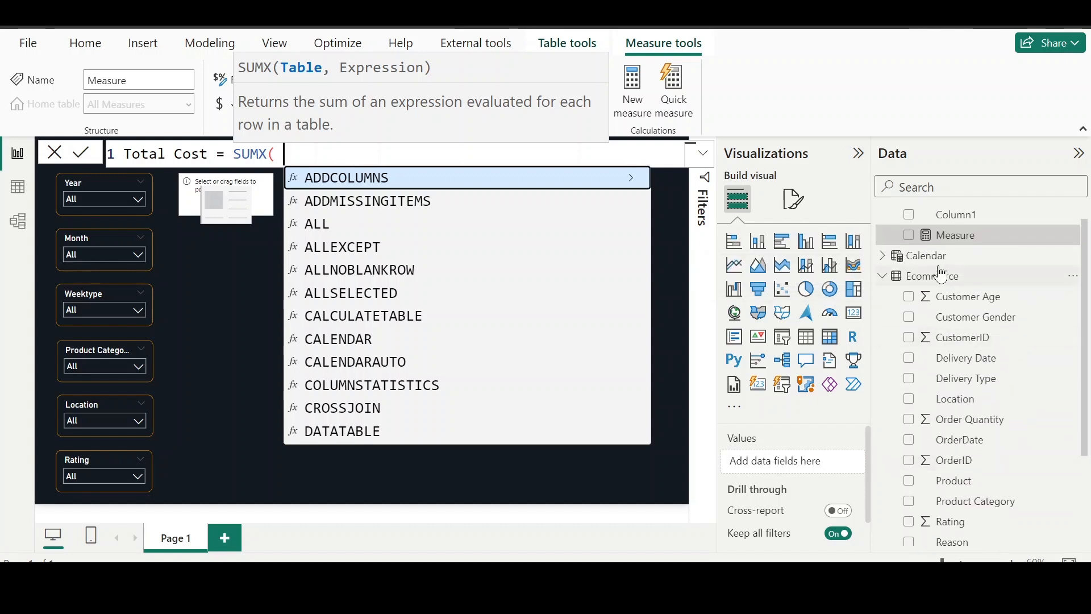
type("ec")
key("Tab")
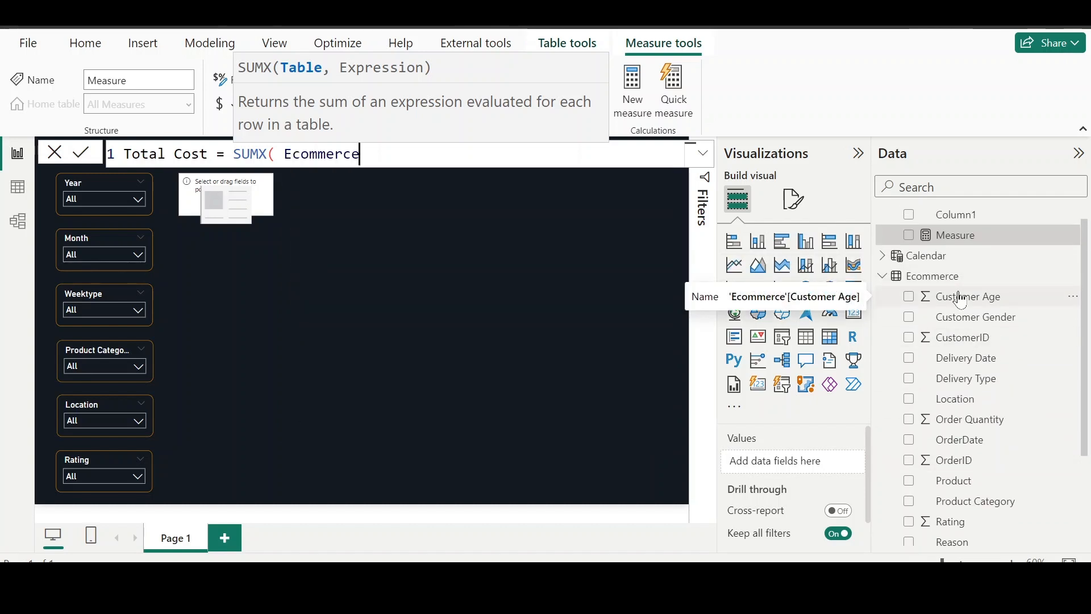
type(", ")
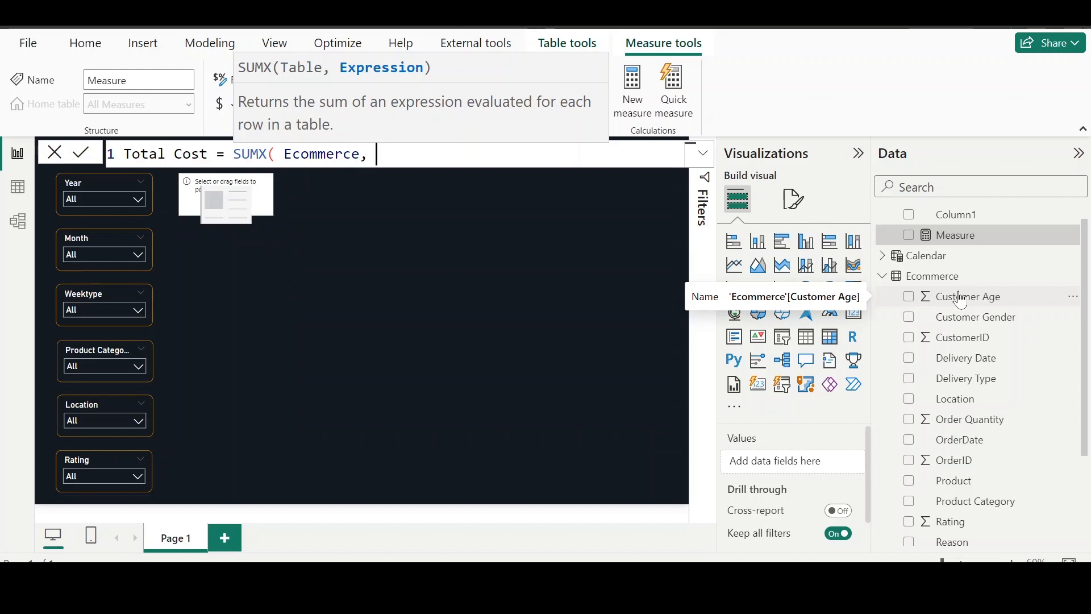
Step: Complete the Total Cost expression as Ecommerce[Order Quantity] * Ecommerce[Unit Price] and commit the measure
type("qua")
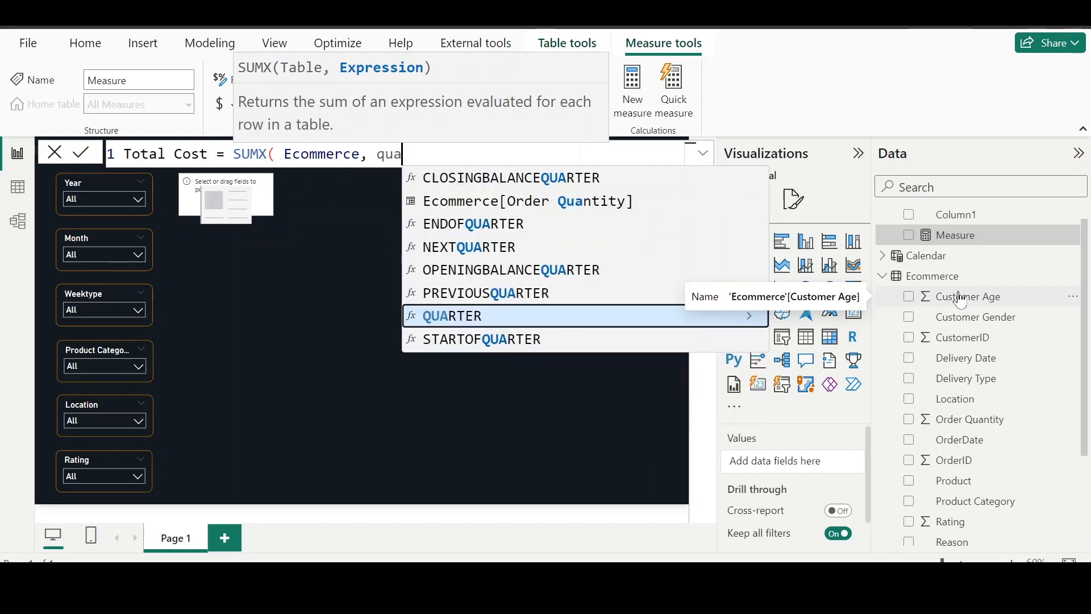
type("n")
key("Tab")
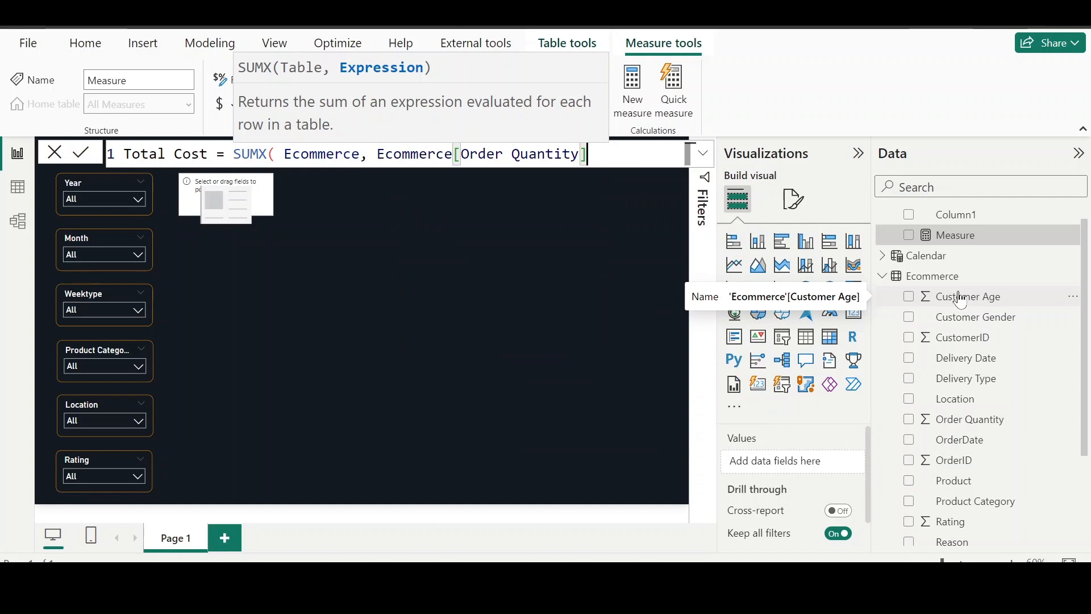
type("* uni")
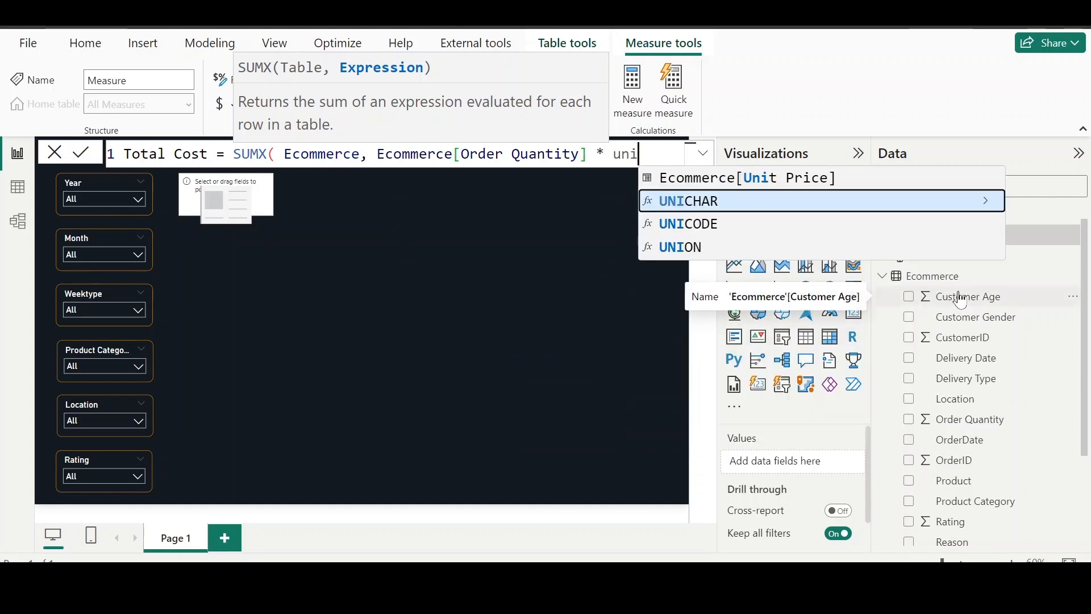
key("Up")
key("Tab")
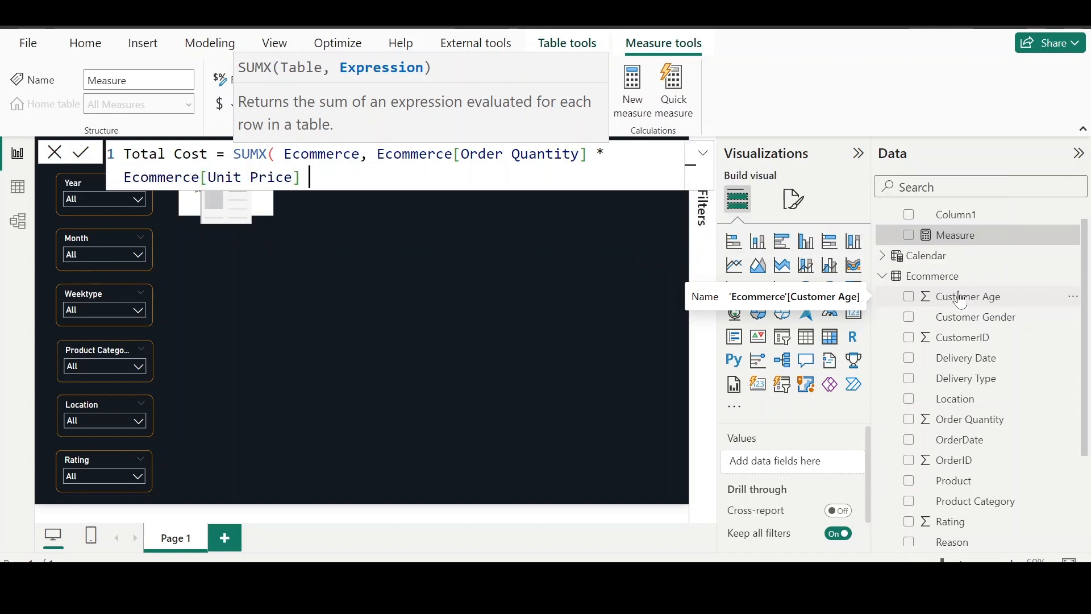
type(")")
key("Return")
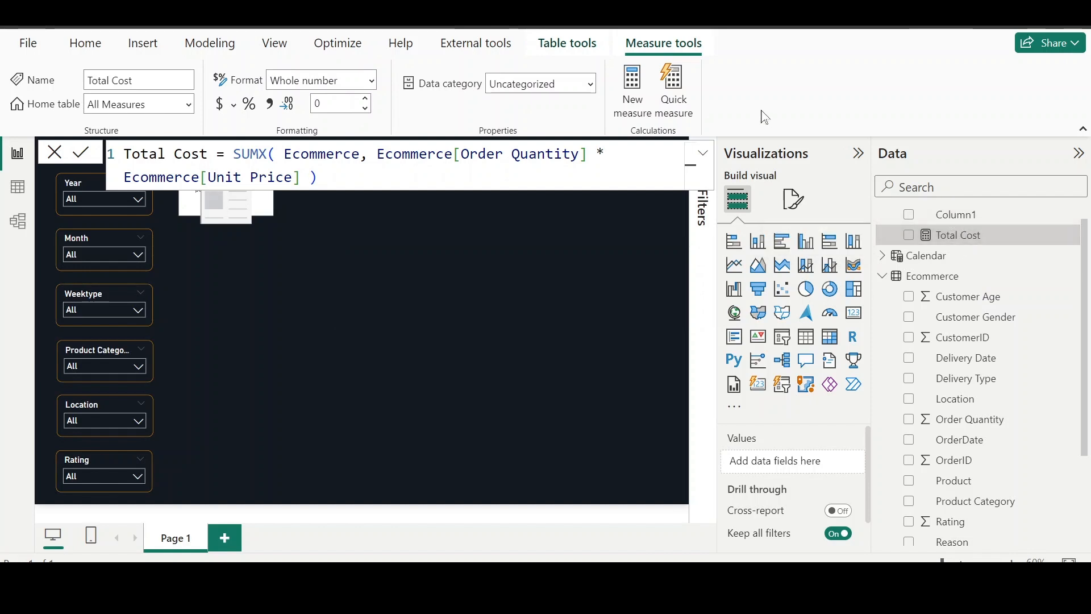
Step: Create another measure named Total Revenue and begin its formula with SUMX over the Ecommerce table
left_click(631, 88)
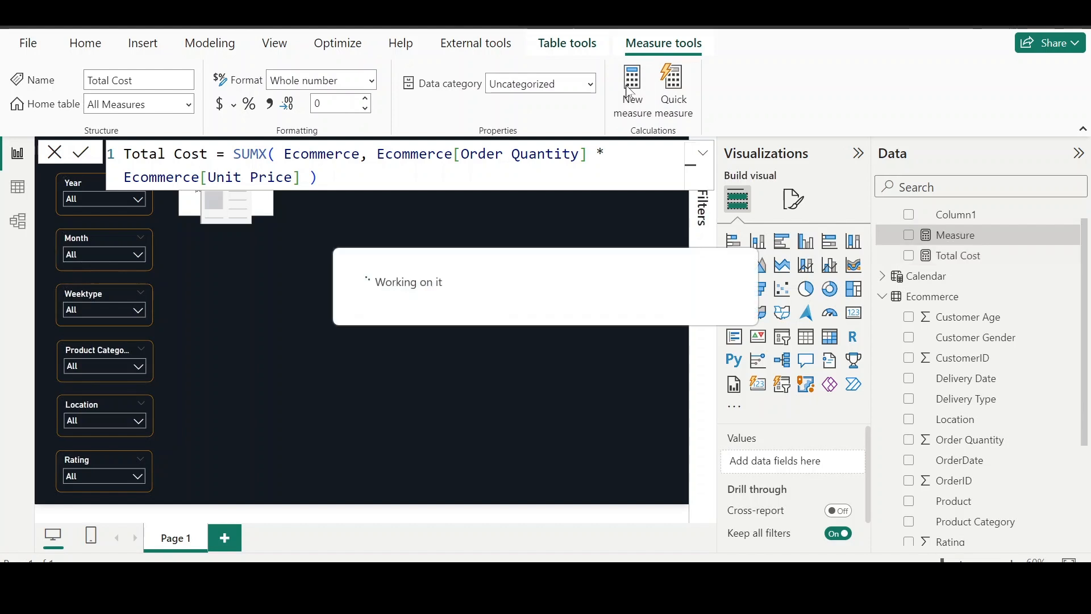
key("ctrl+a")
type("T")
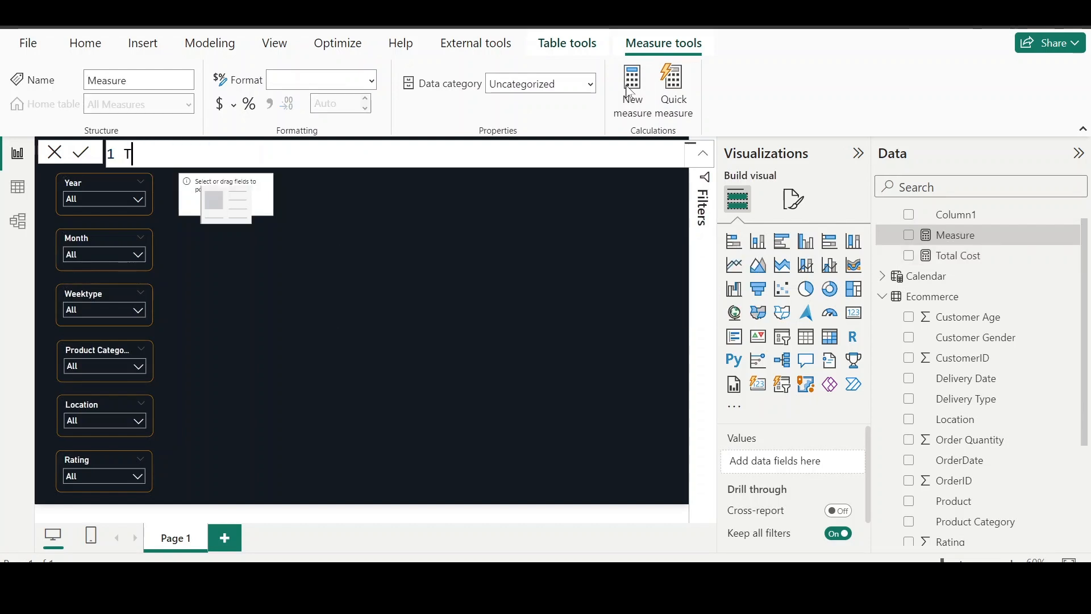
type("otal Revenue =")
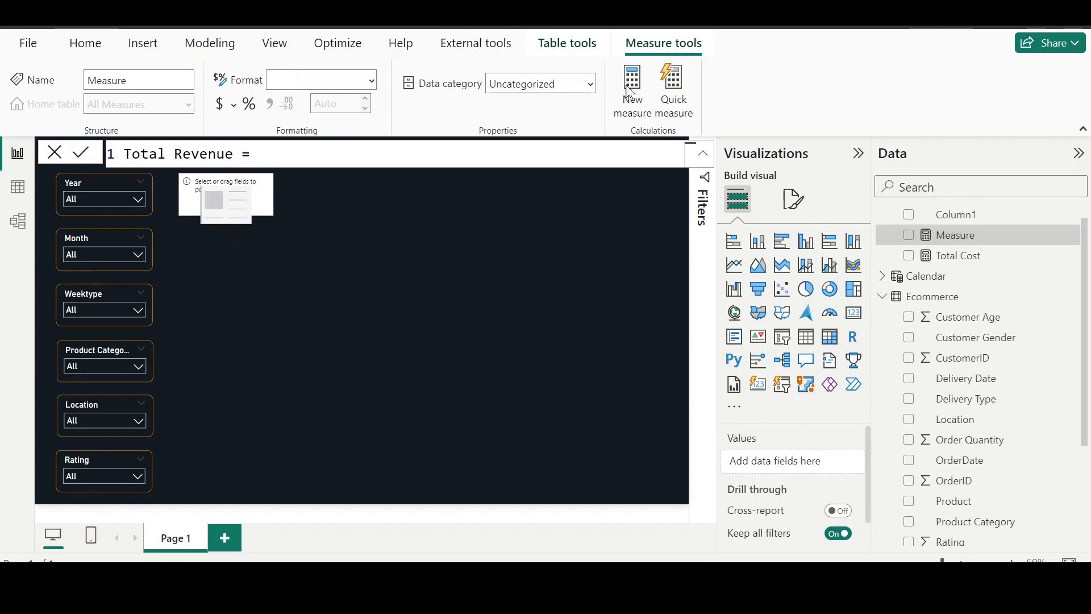
type("sumx")
key("Tab")
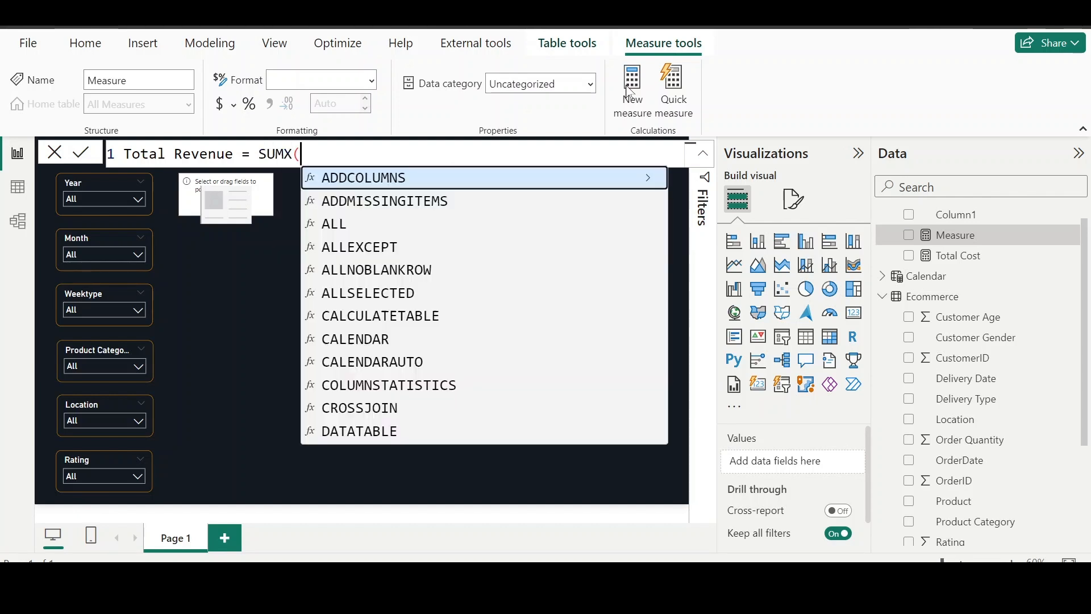
type("ec")
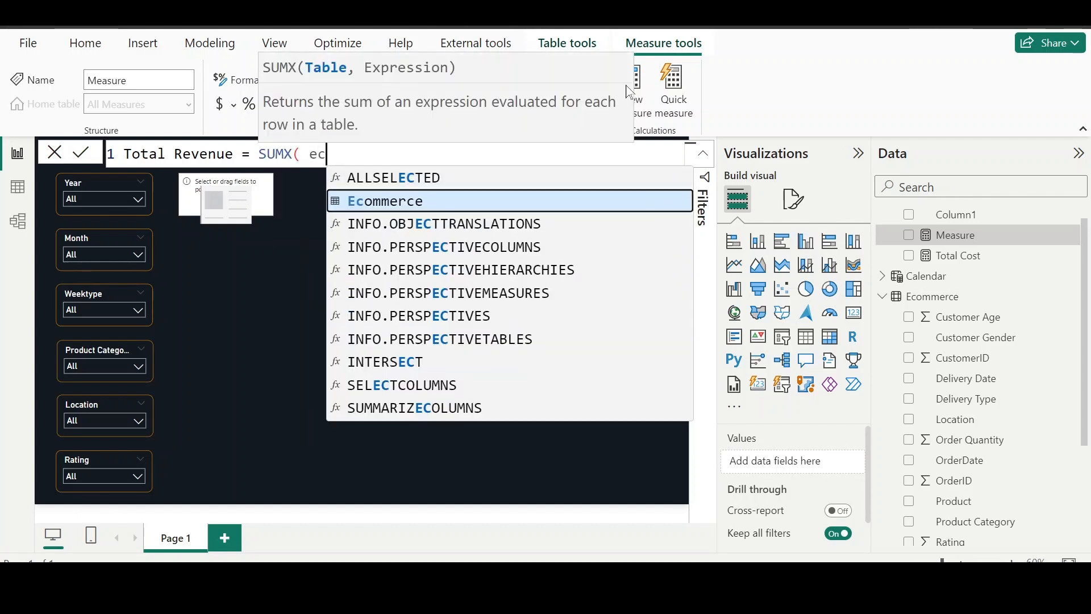
key("Tab")
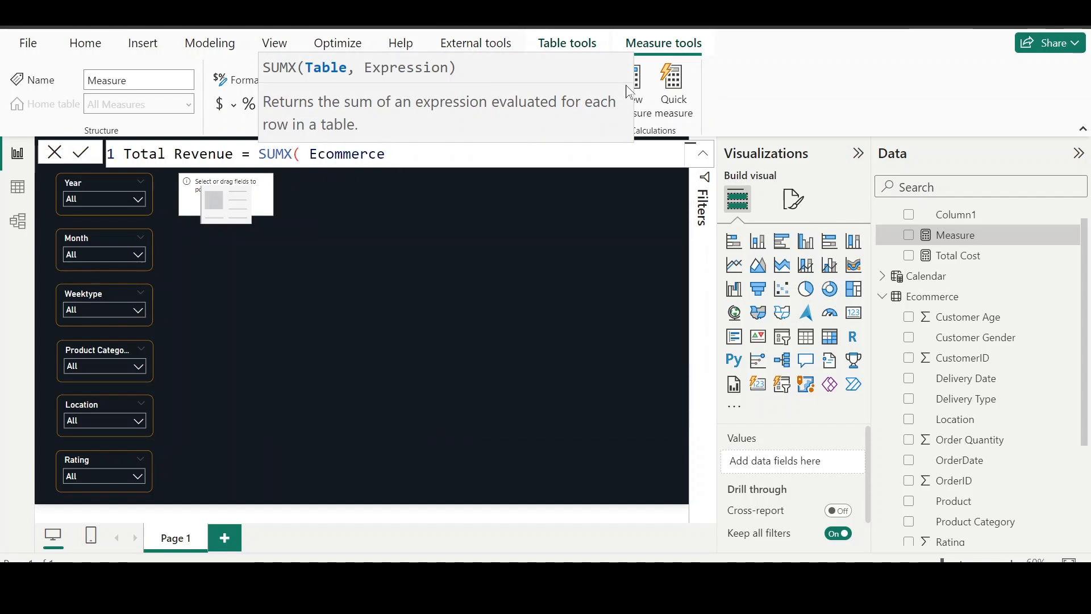
type(",")
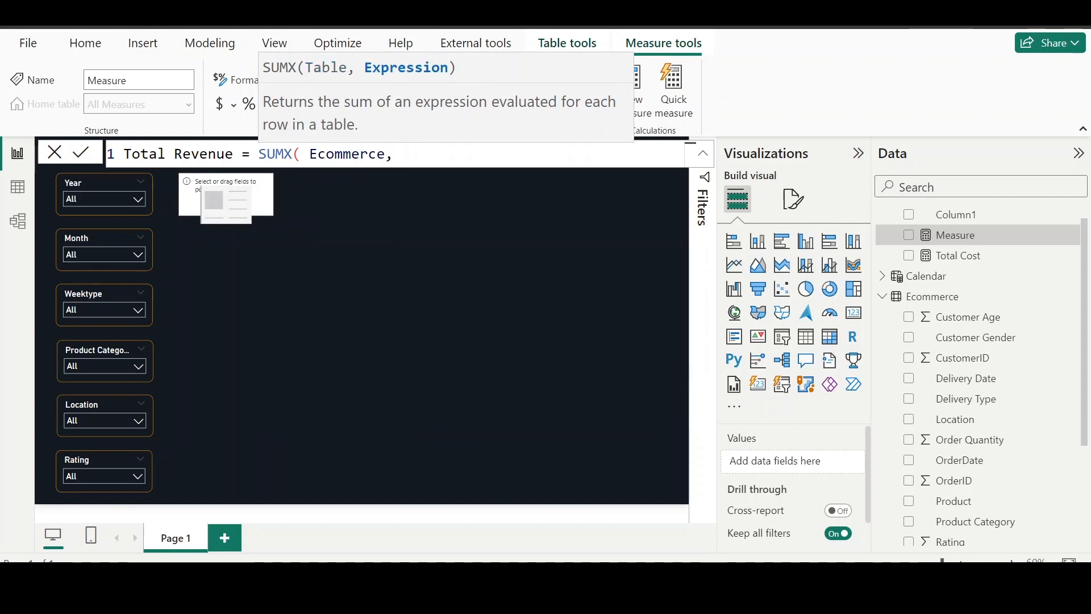
Step: Rename the measure being written to Total Selling and enter Ecommerce[Order Quantity] as the first factor of its SUMX expression
double_click(206, 154)
type("Selling")
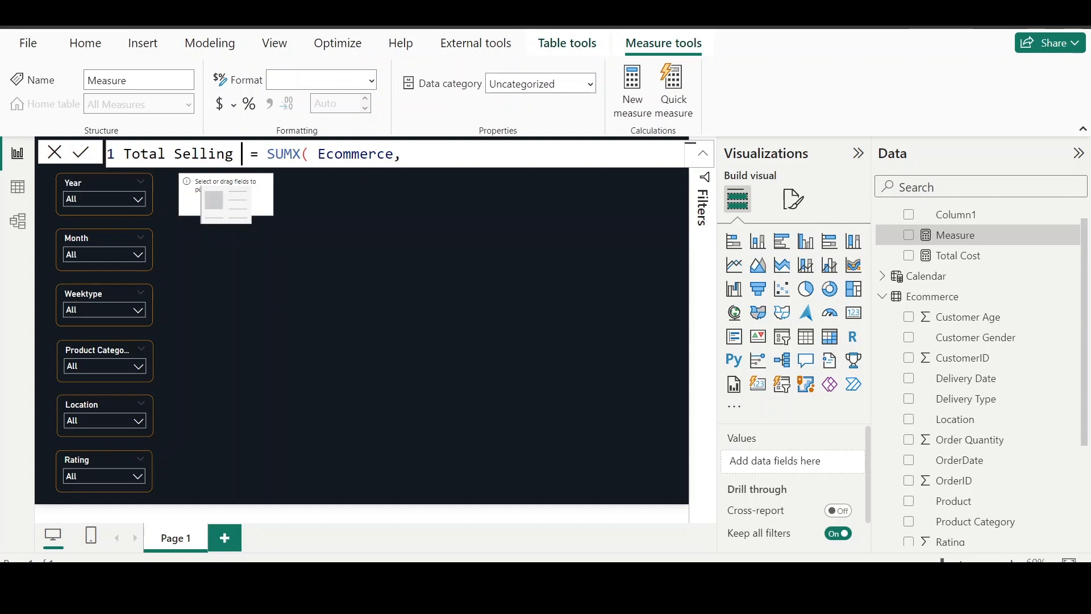
left_click(411, 153)
type("qua")
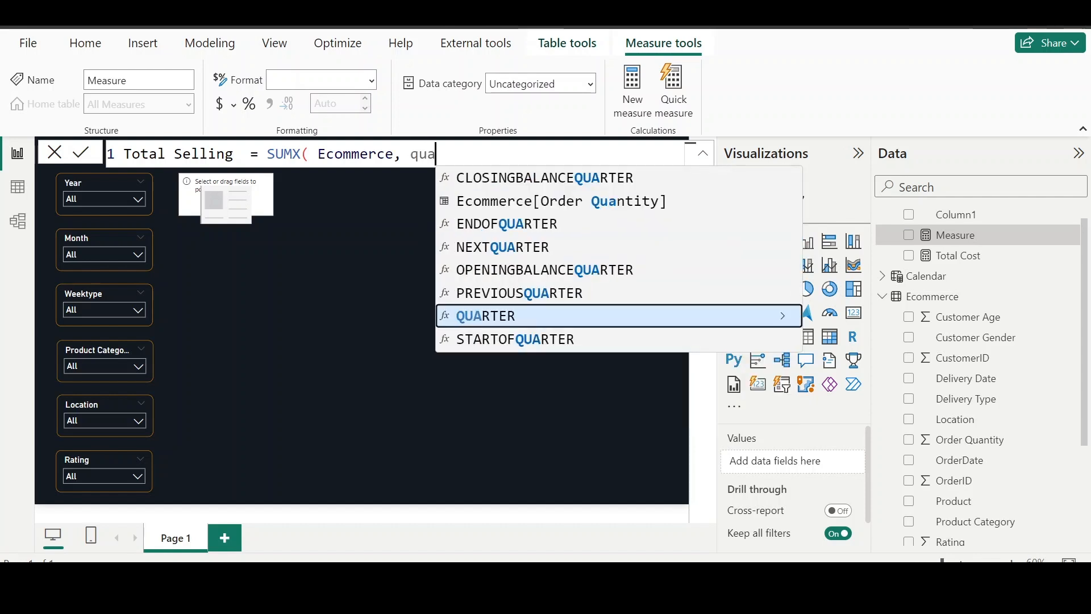
left_click(485, 196)
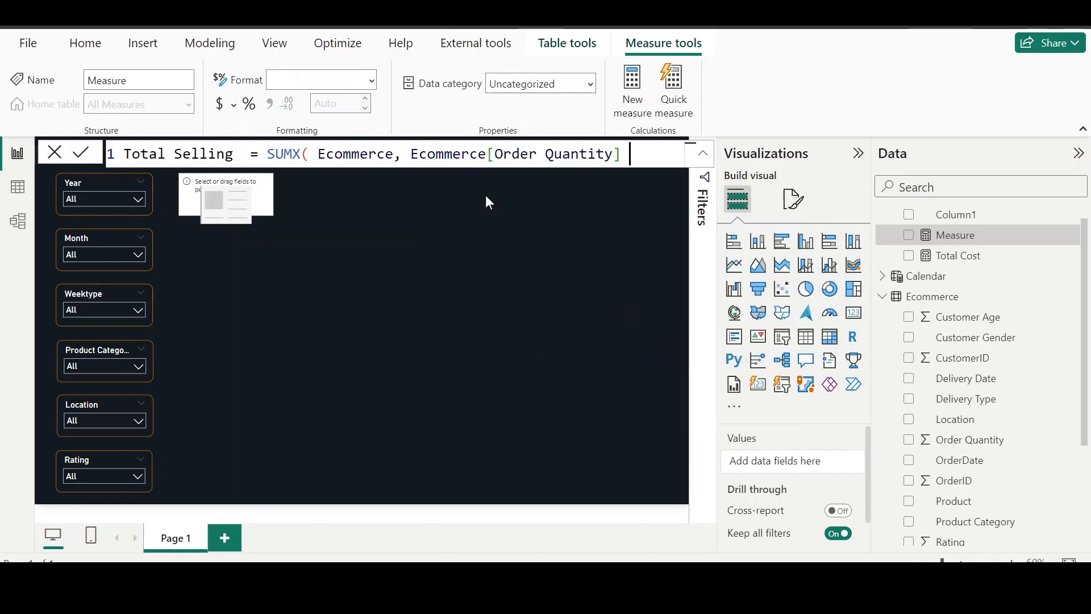
type("*")
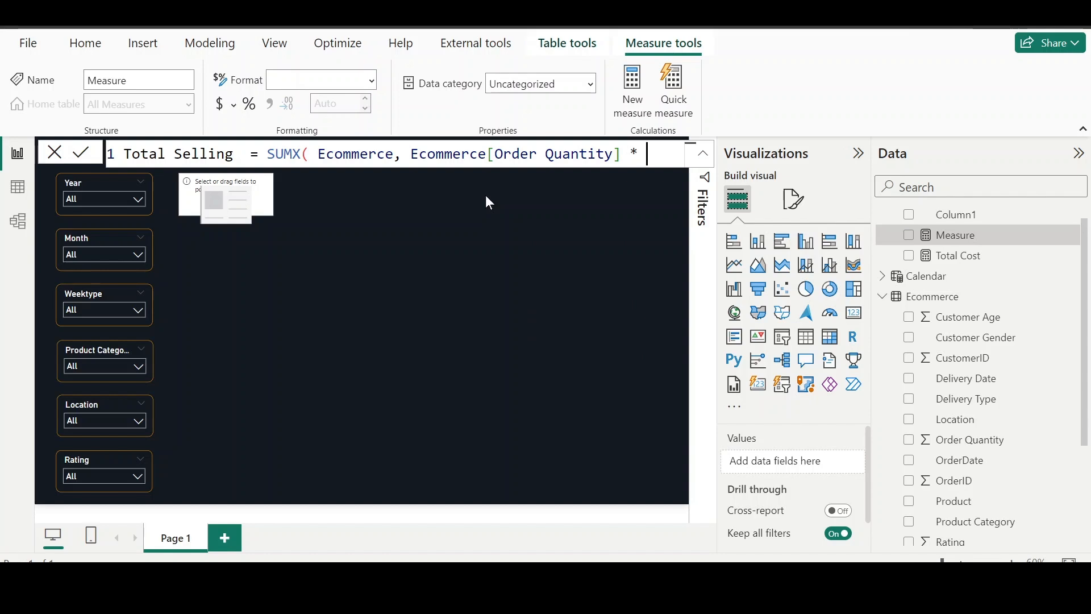
Step: Multiply the order quantity by Ecommerce[Sale Price], close the SUMX formula and commit the Total Selling measure
type(" uni")
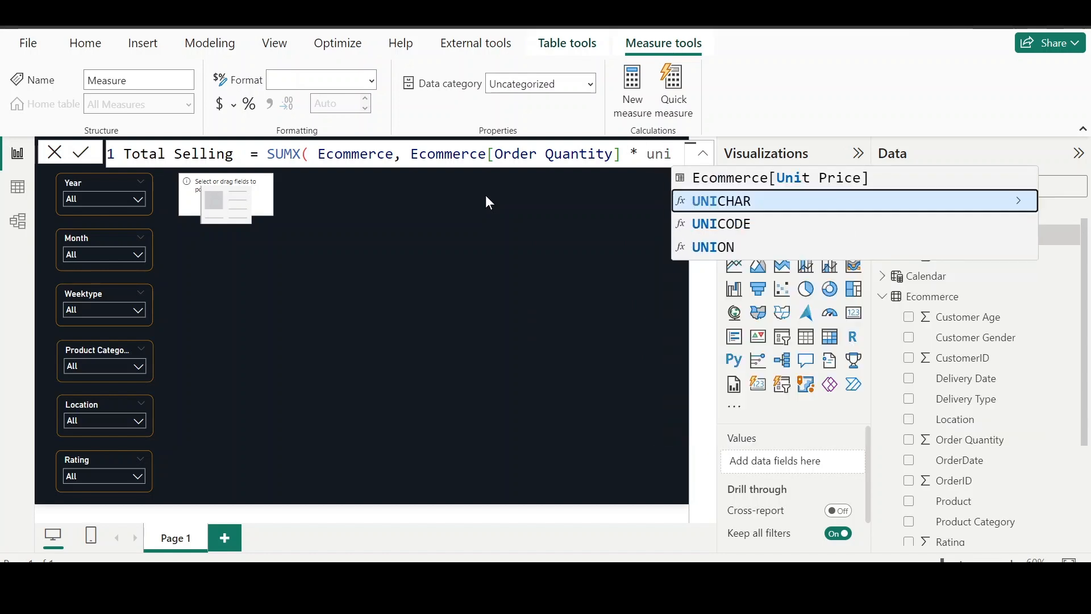
key("BackSpace")
key("BackSpace")
key("BackSpace")
type("se")
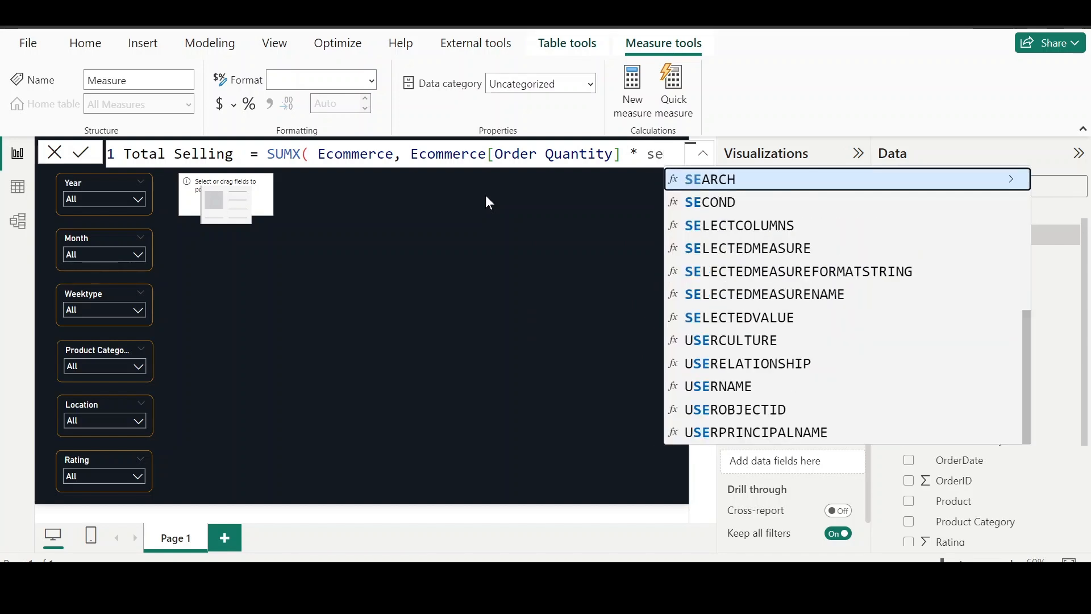
key("BackSpace")
type("al")
key("Tab")
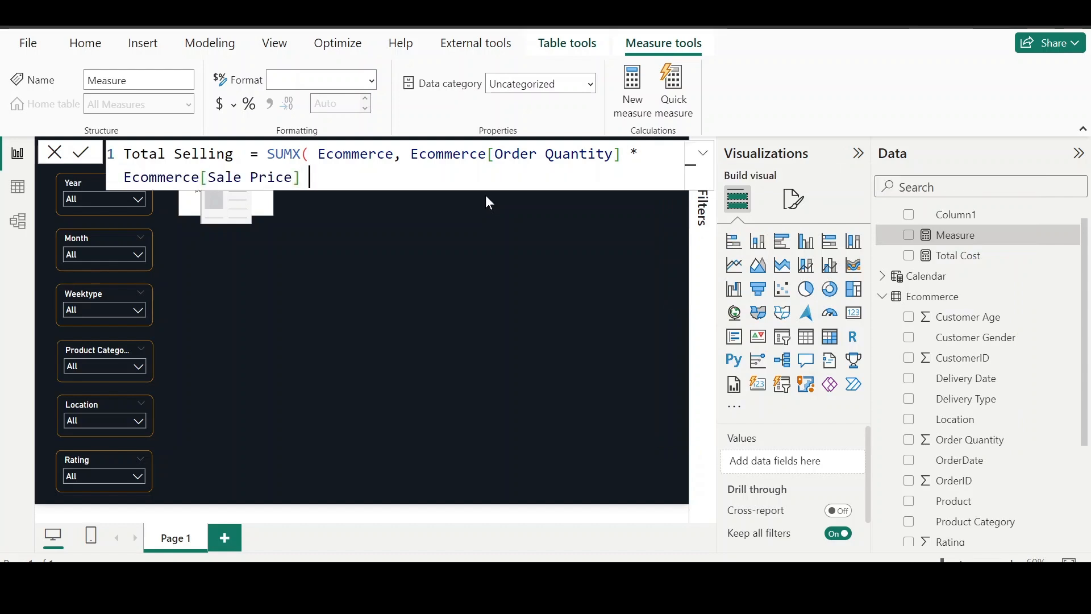
type(")")
key("Return")
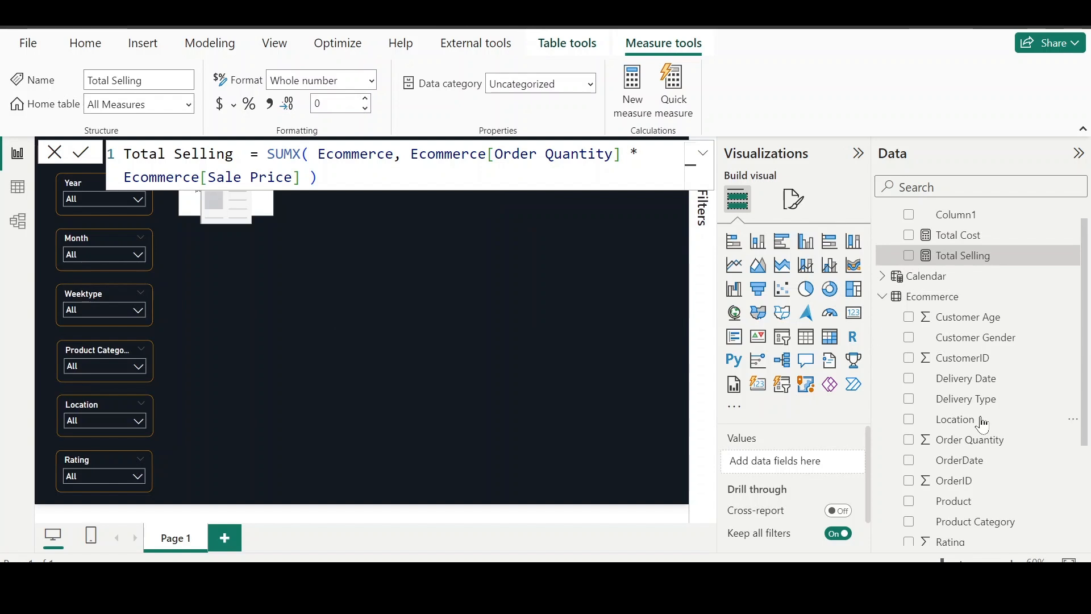
Step: Examine the Shipping Fee column beside the price and quantity columns in the Ecommerce table's data, then return to the report
scroll(982, 425, "down", 3)
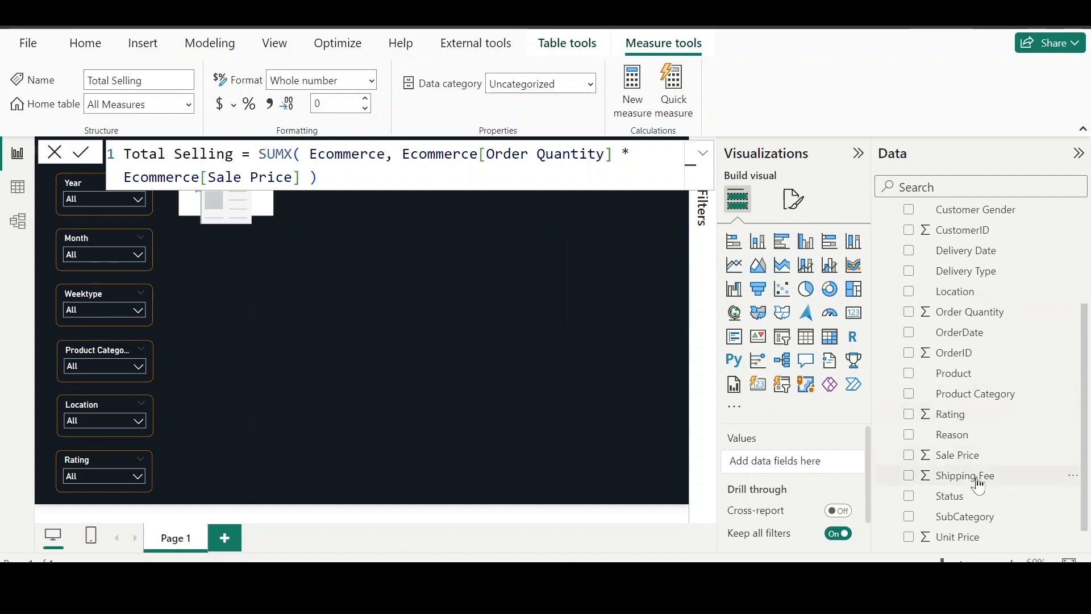
left_click(18, 188)
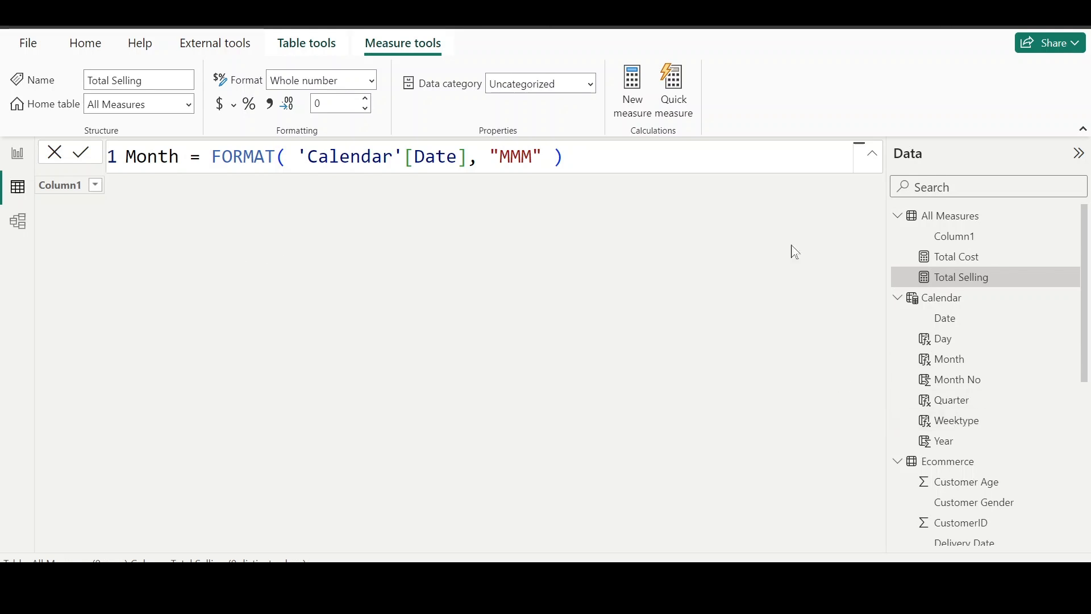
left_click(923, 463)
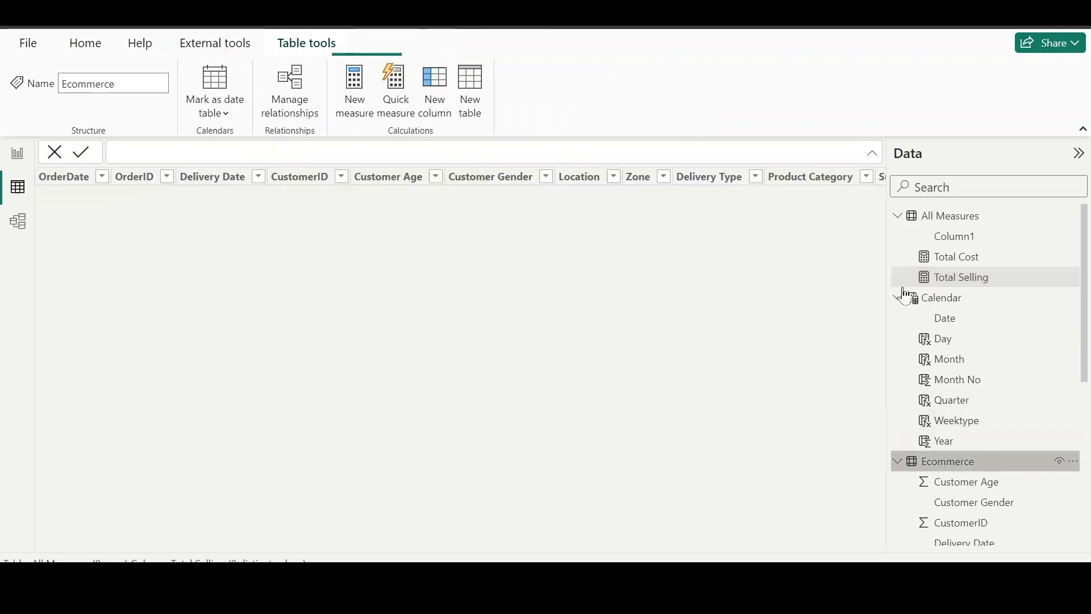
scroll(769, 260, "right", 10)
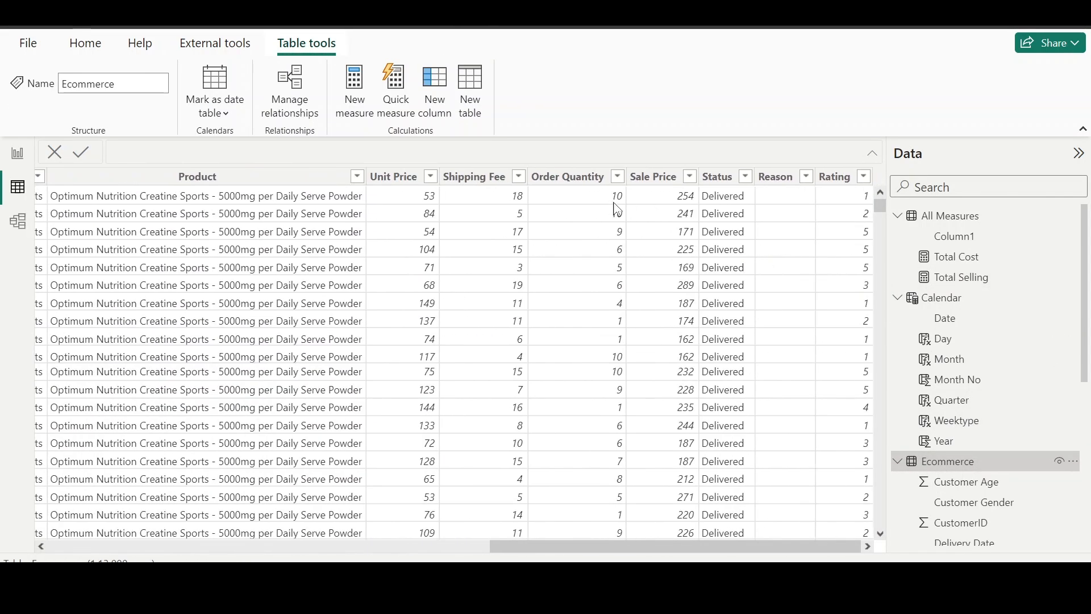
left_click(487, 179)
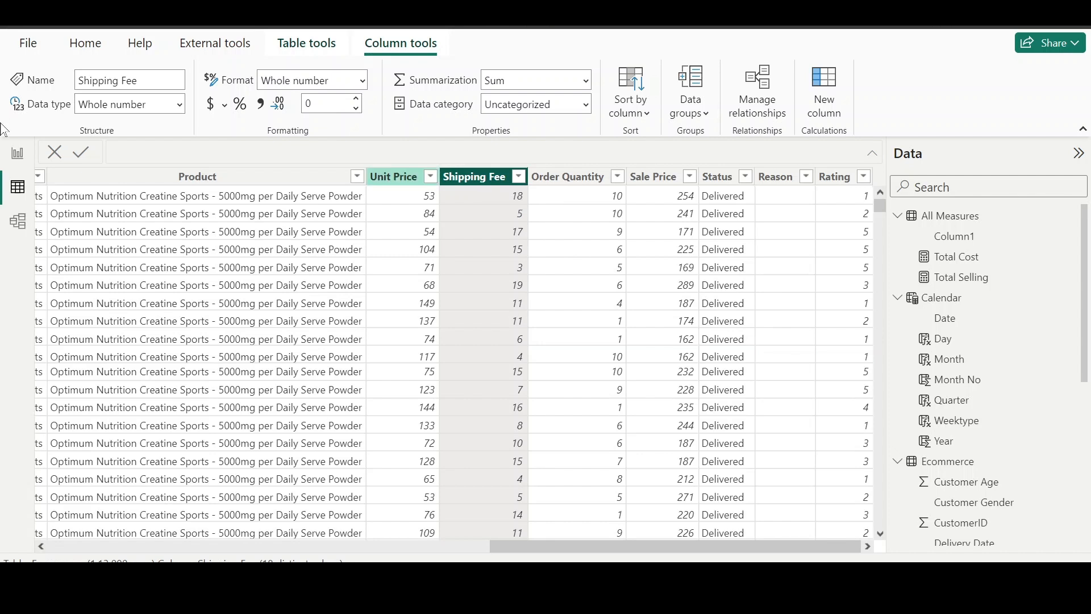
left_click(18, 153)
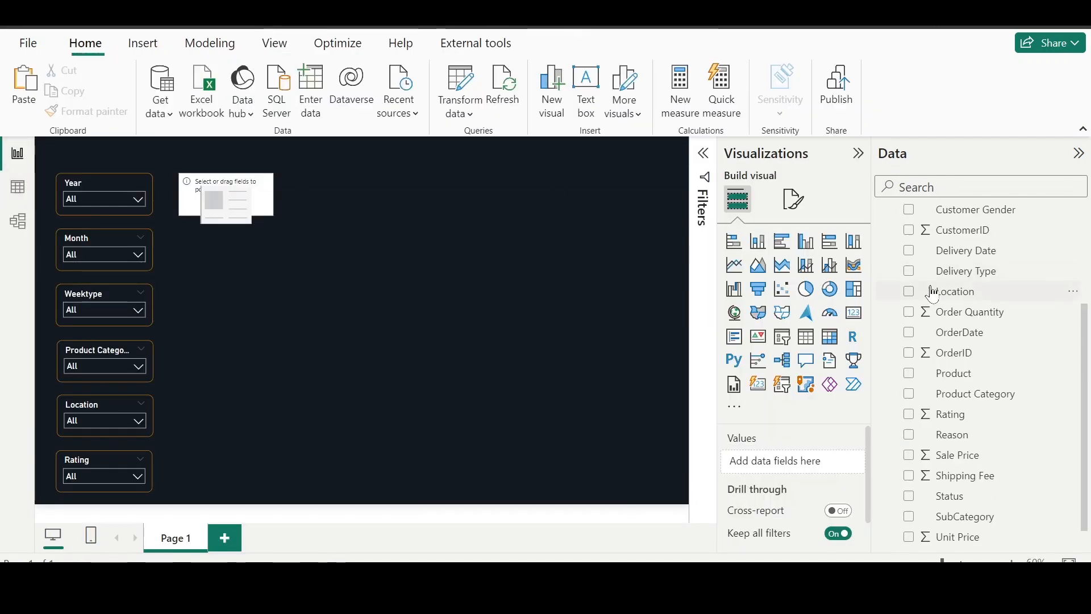
Step: Create a new measure named Total Revenue in the All Measures table, ready for its formula
scroll(931, 289, "up", 3)
left_click(933, 221)
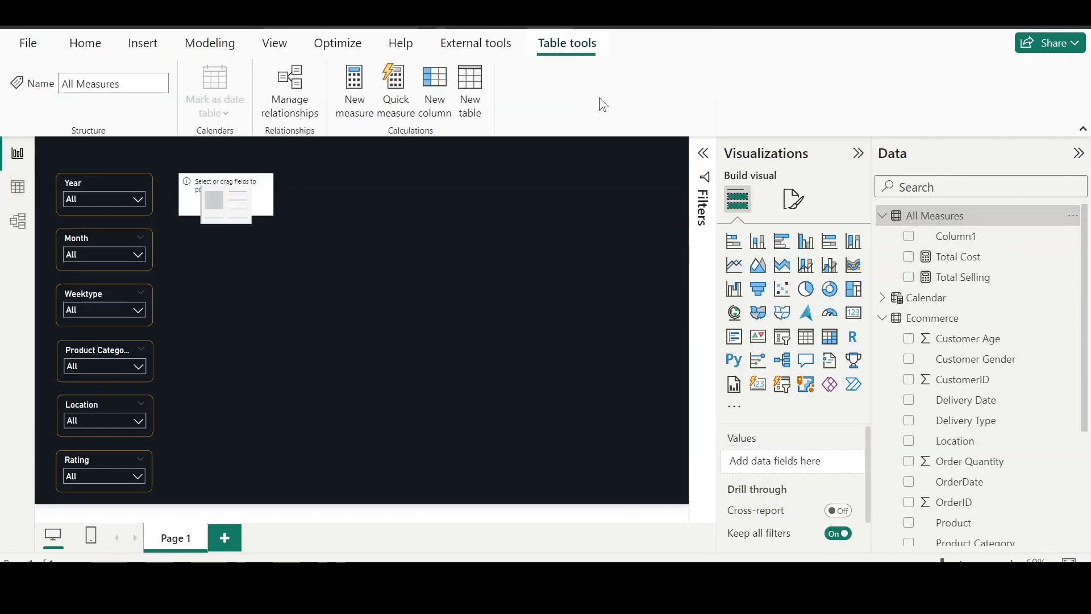
left_click(365, 90)
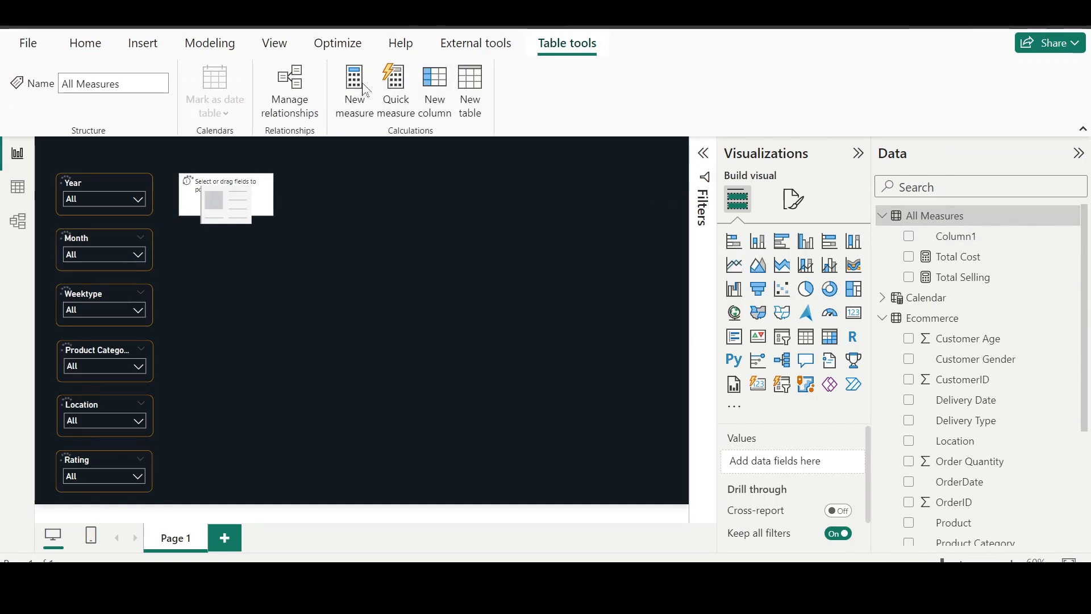
type("Tot")
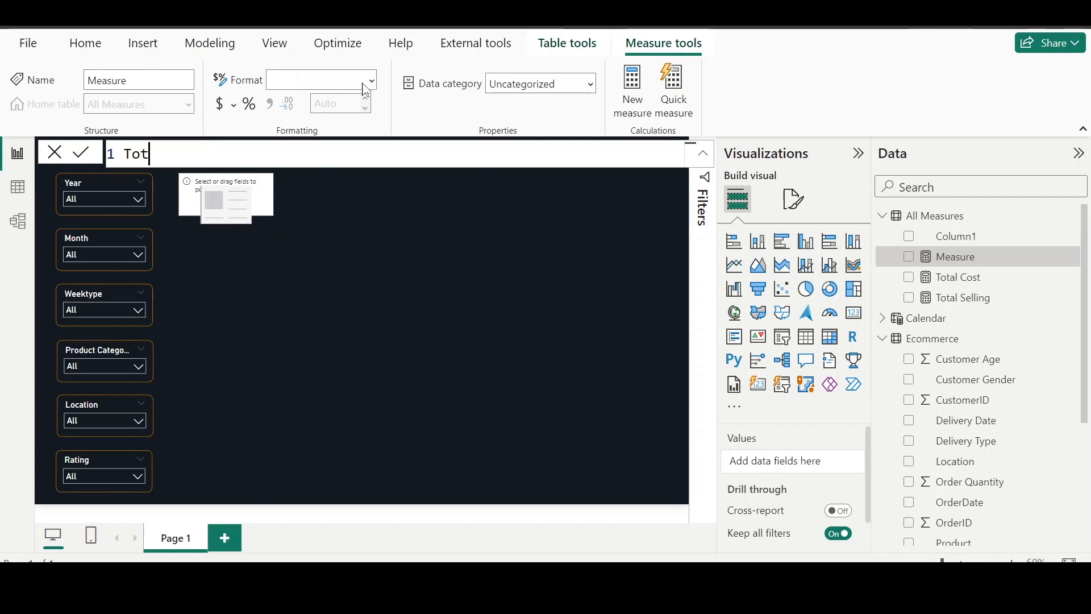
type("al Revenue = ")
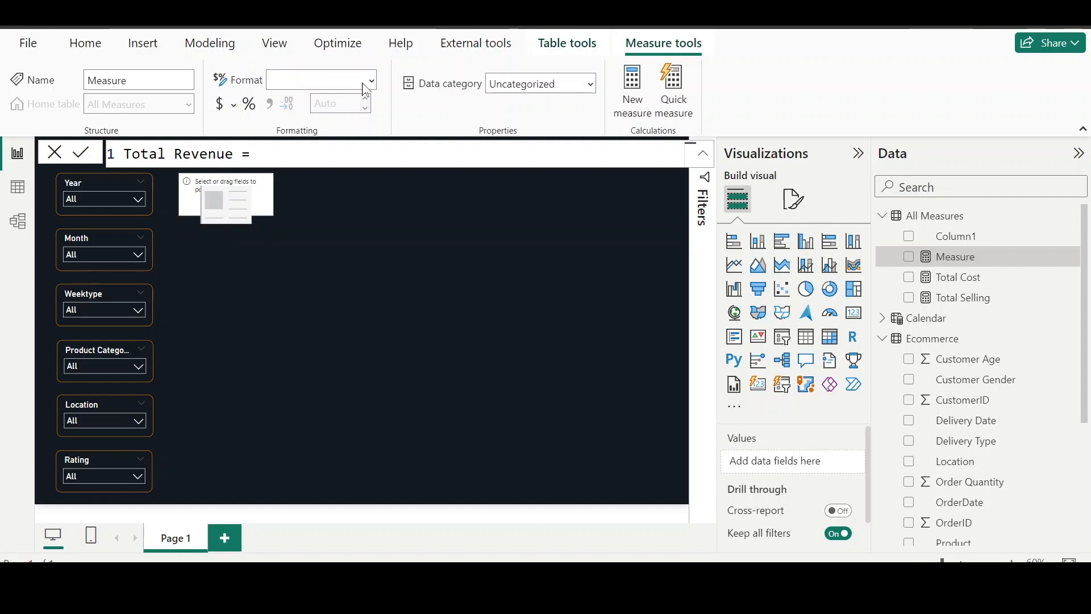
type("tot")
key("Down")
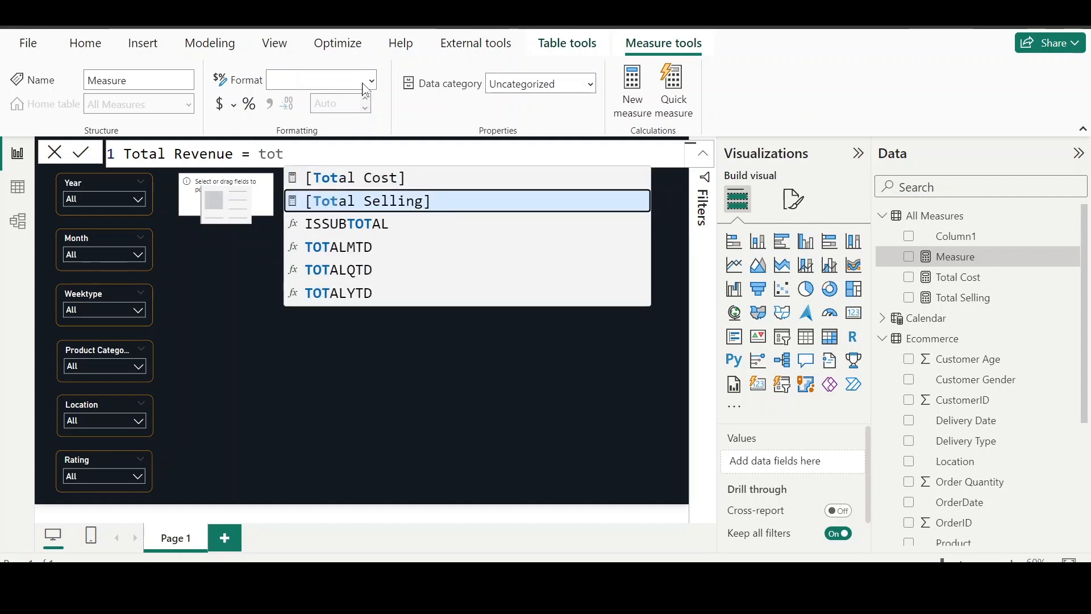
key("Tab")
type("- s")
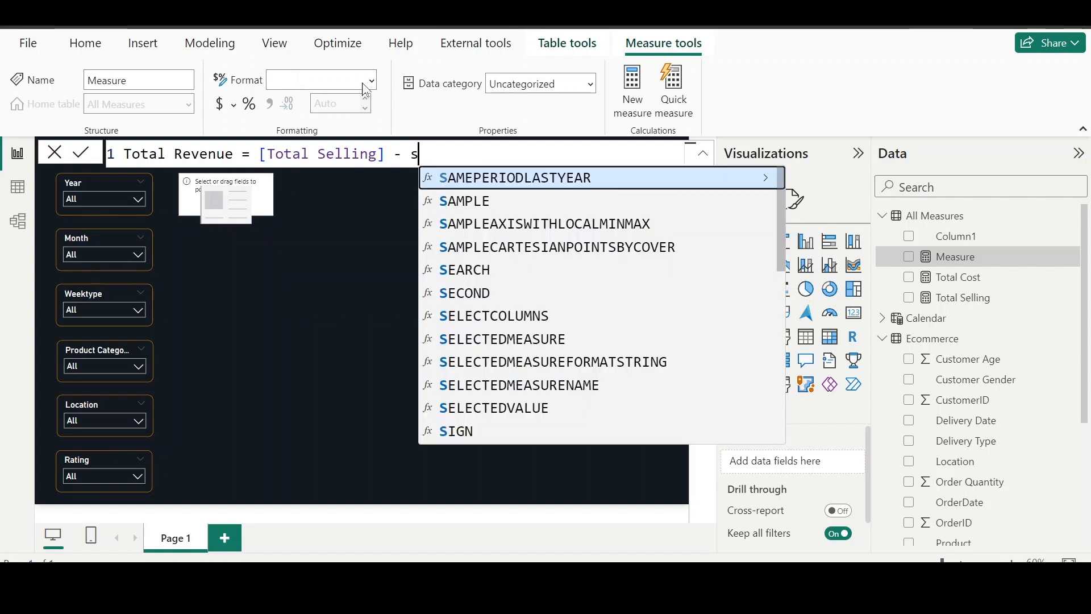
type("hipp")
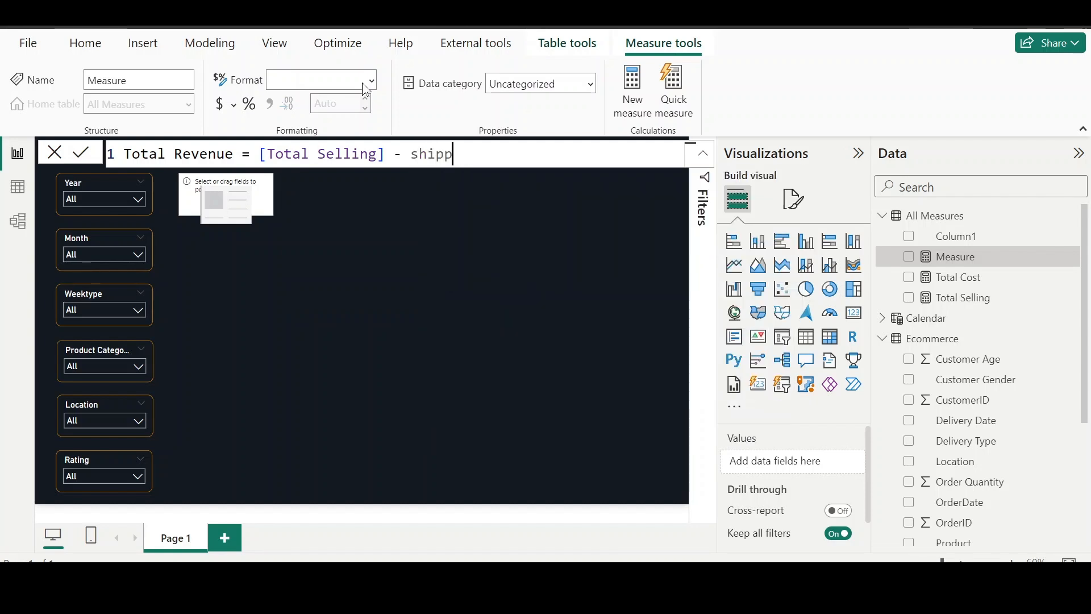
key("BackSpace")
key("BackSpace")
key("BackSpace")
key("BackSpace")
key("BackSpace")
key("BackSpace")
key("BackSpace")
key("BackSpace")
key("BackSpace")
key("BackSpace")
key("BackSpace")
key("BackSpace")
key("BackSpace")
key("BackSpace")
key("BackSpace")
key("BackSpace")
key("BackSpace")
key("BackSpace")
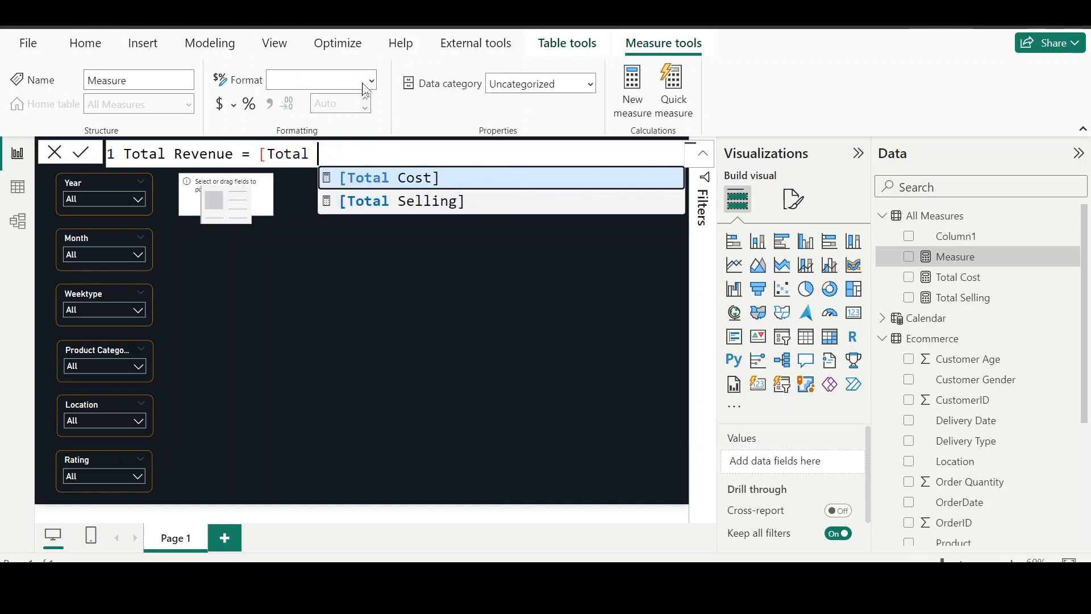
key("BackSpace")
key("BackSpace")
key("BackSpace")
key("BackSpace")
key("BackSpace")
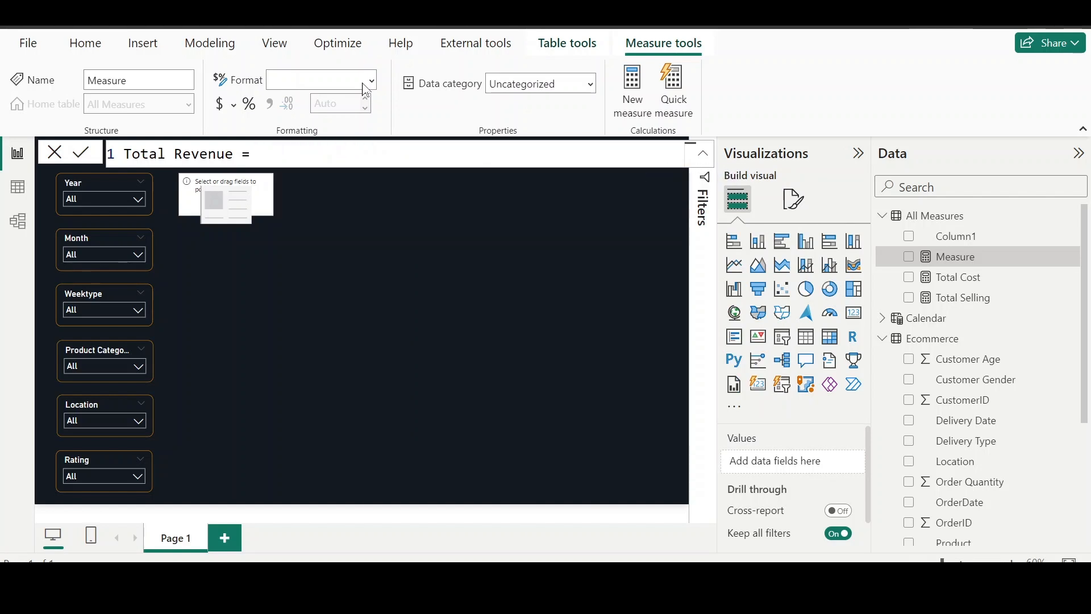
Step: Begin the Total Revenue formula with SUMX and set Ecommerce as its table argument
type("sumx")
key("Tab")
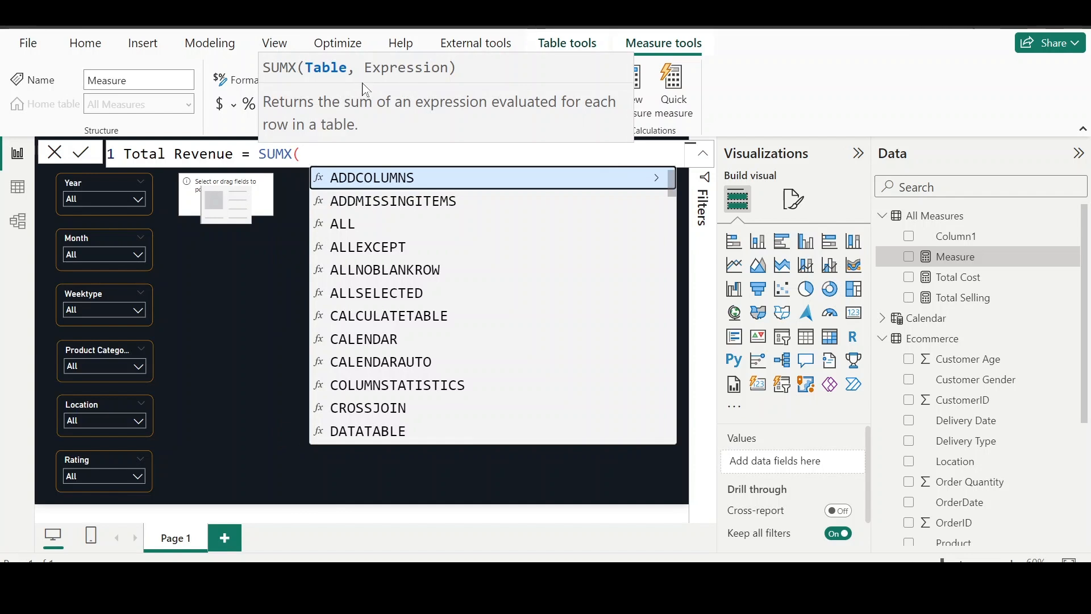
type("ec")
key("Tab")
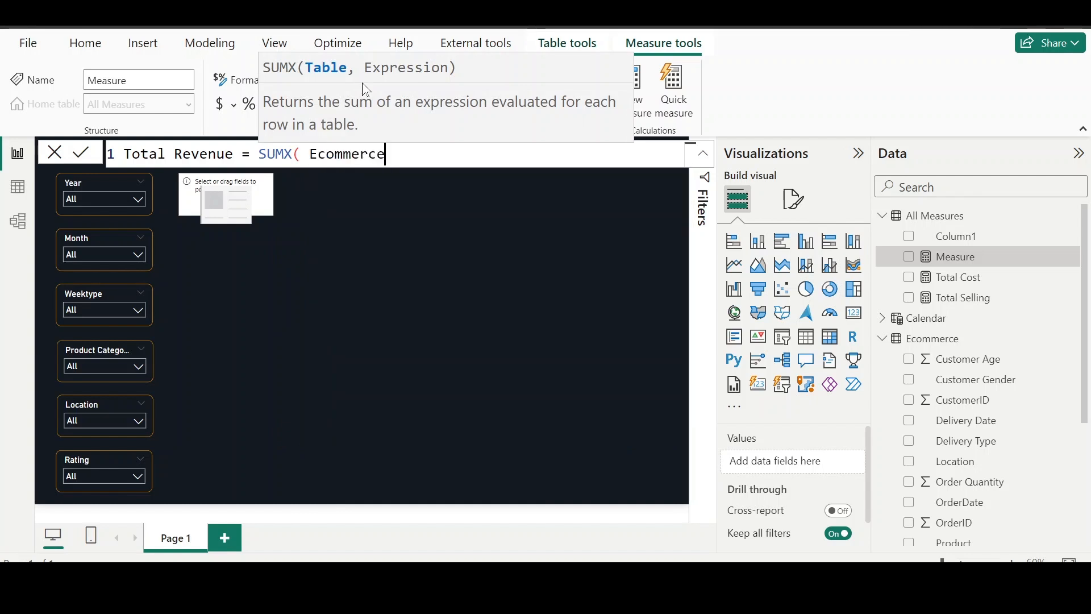
type(",")
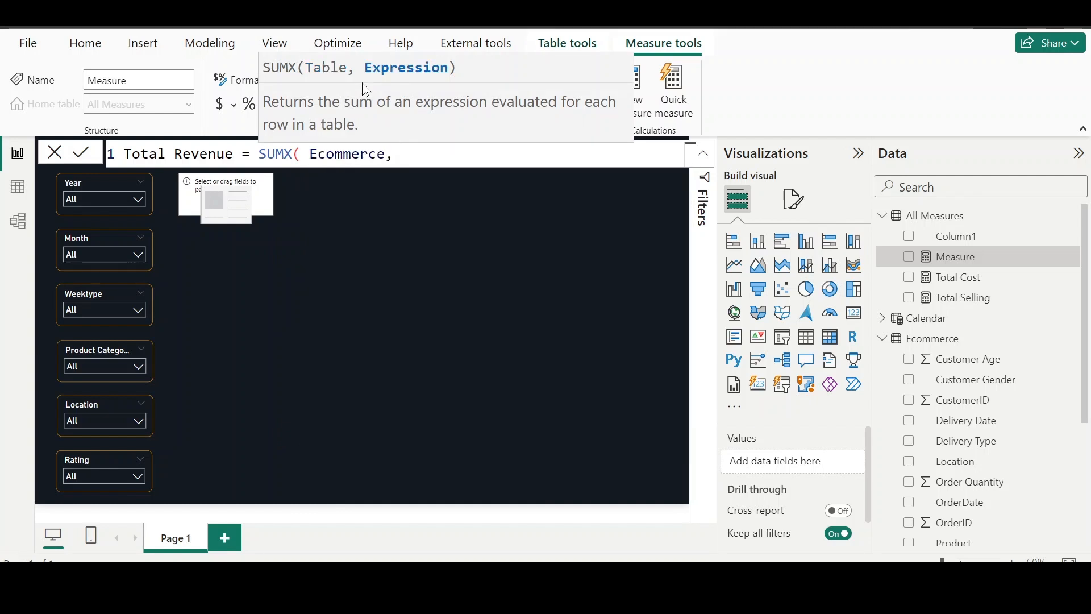
key("BackSpace")
key("Escape")
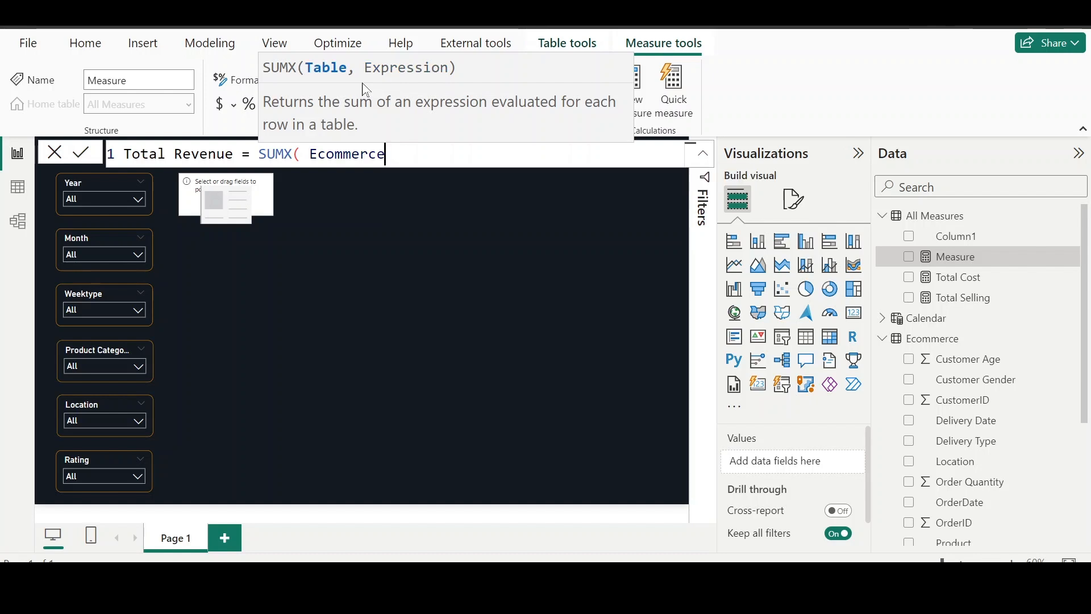
type(", ")
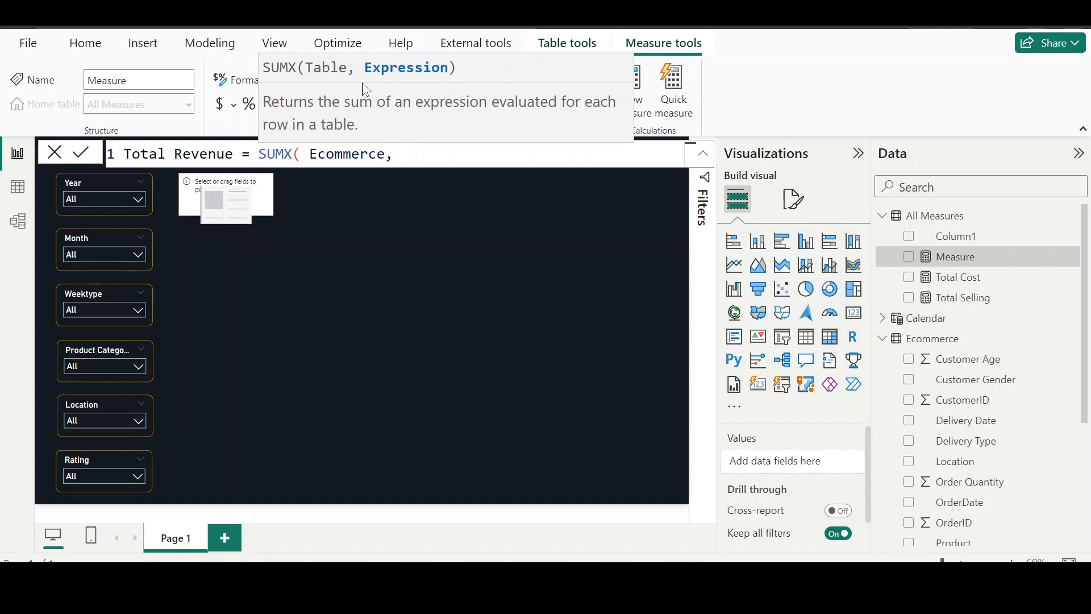
Step: Enter [Total Selling] - Ecommerce[Shipping Fee] as the SUMX expression, close the formula and commit the Total Revenue measure
type("sell")
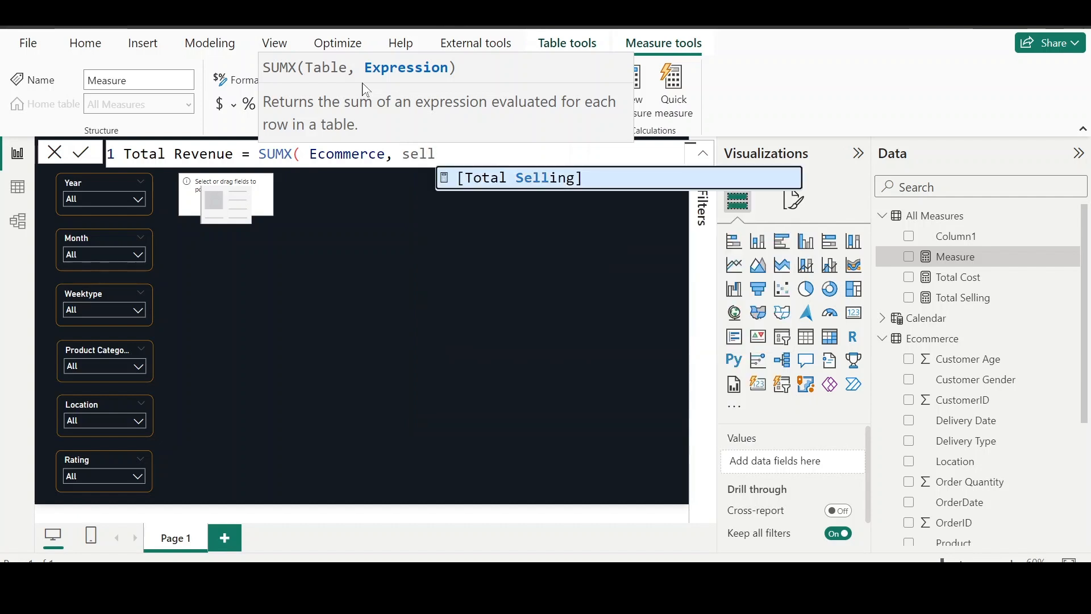
key("Tab")
type("- shipp")
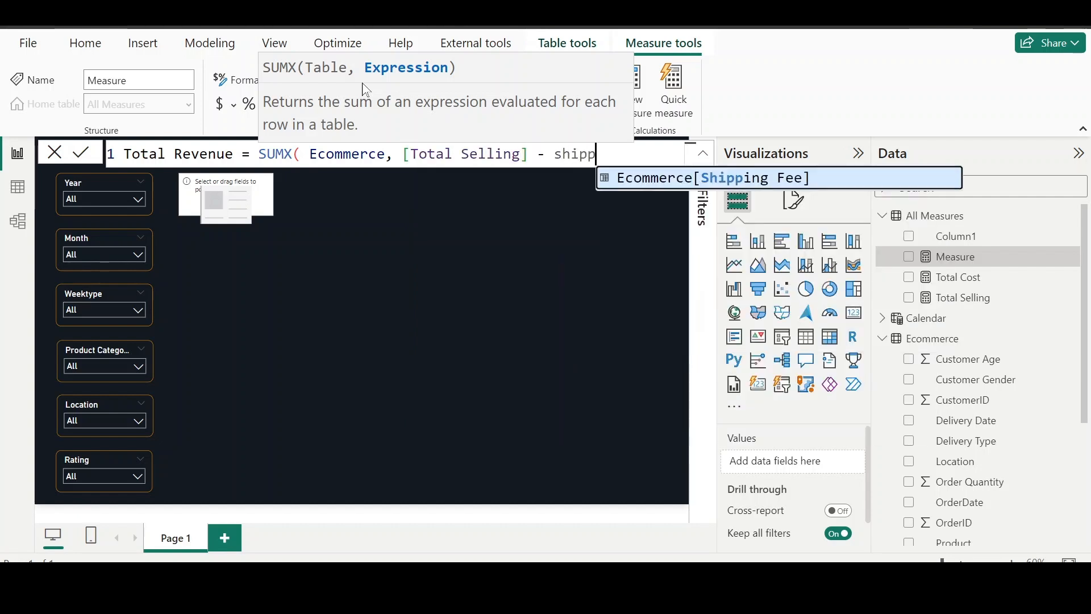
key("Tab")
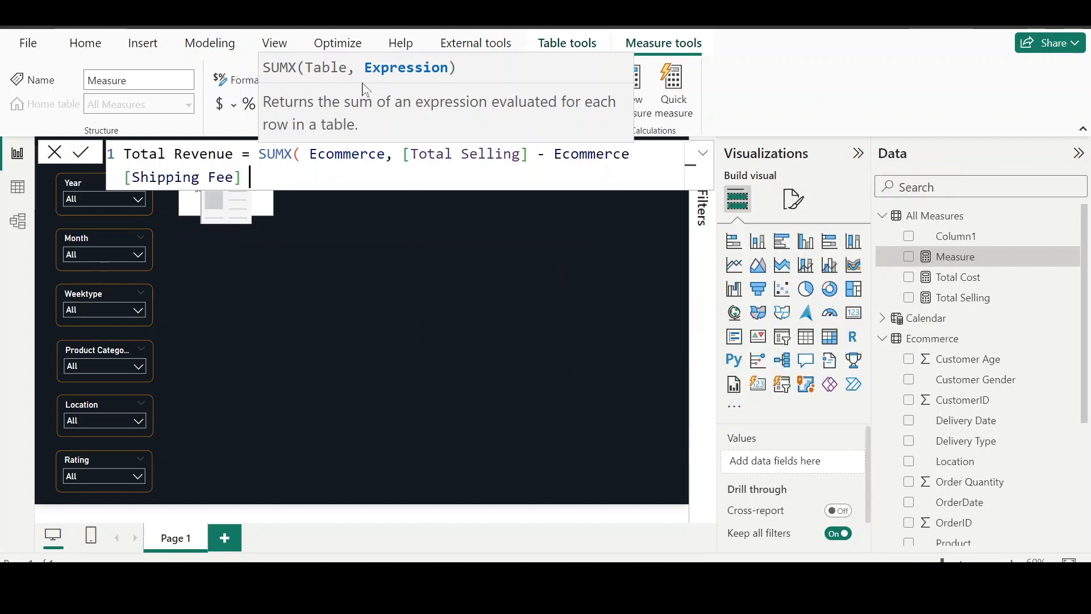
type(")")
key("Return")
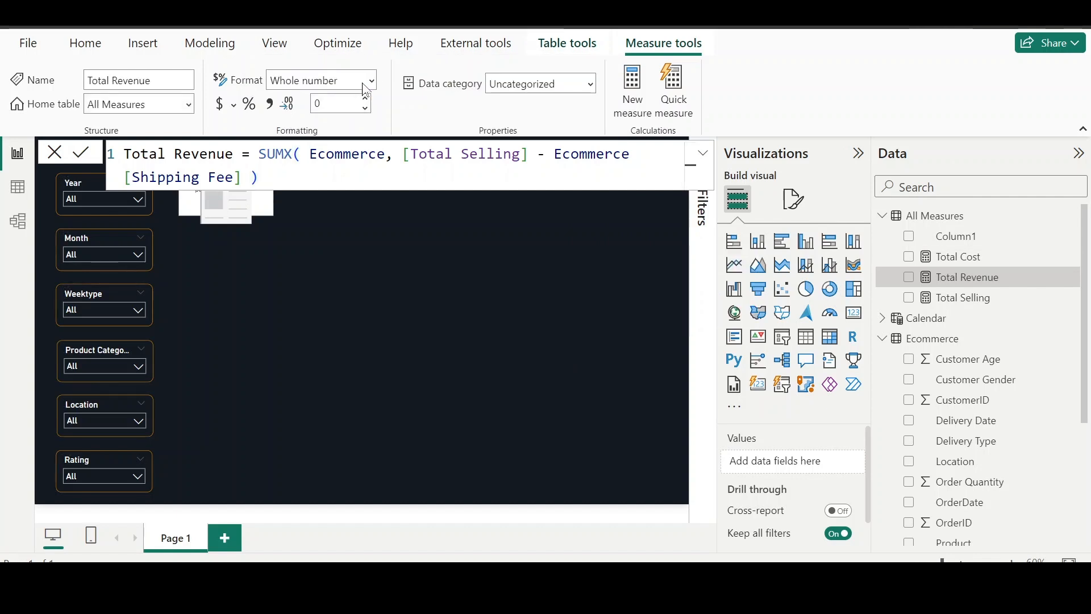
Step: Assign the Total Revenue measure to the empty card beside the slicers and turn off the card's background
left_click(222, 208)
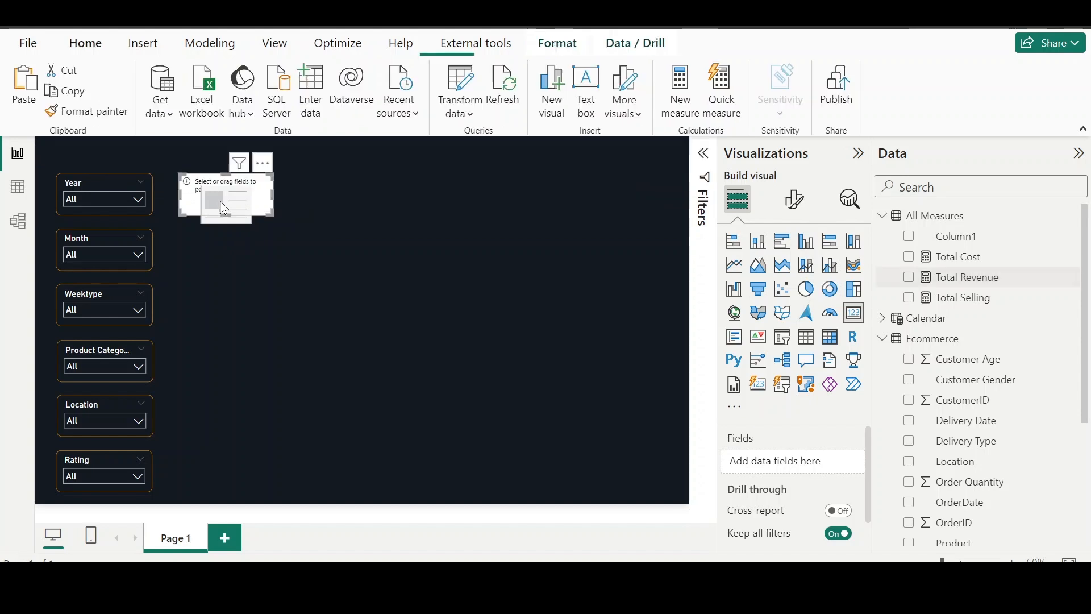
left_click(909, 277)
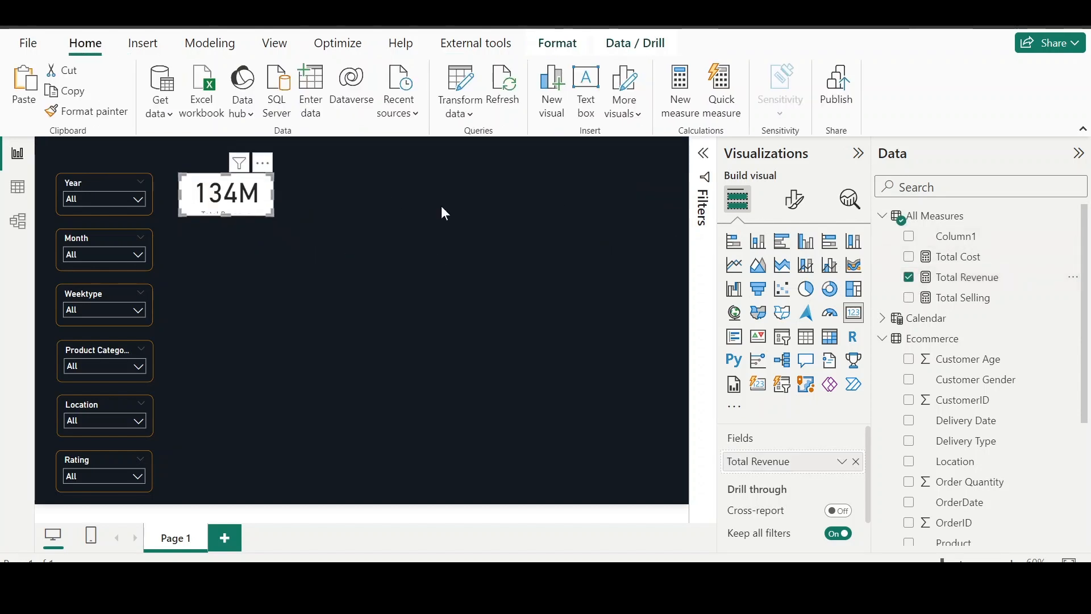
left_click(795, 202)
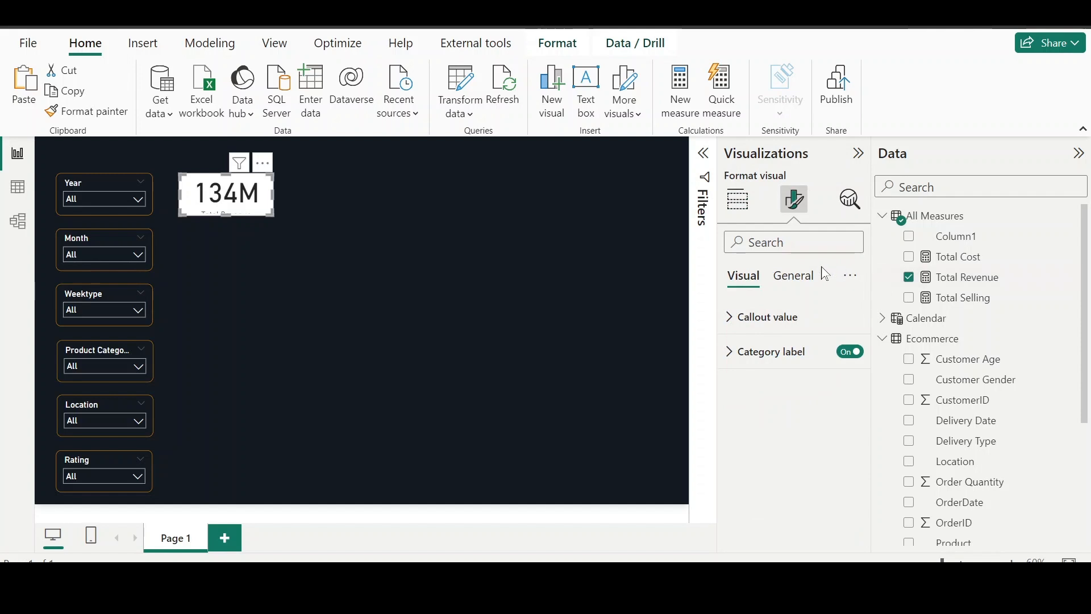
left_click(789, 276)
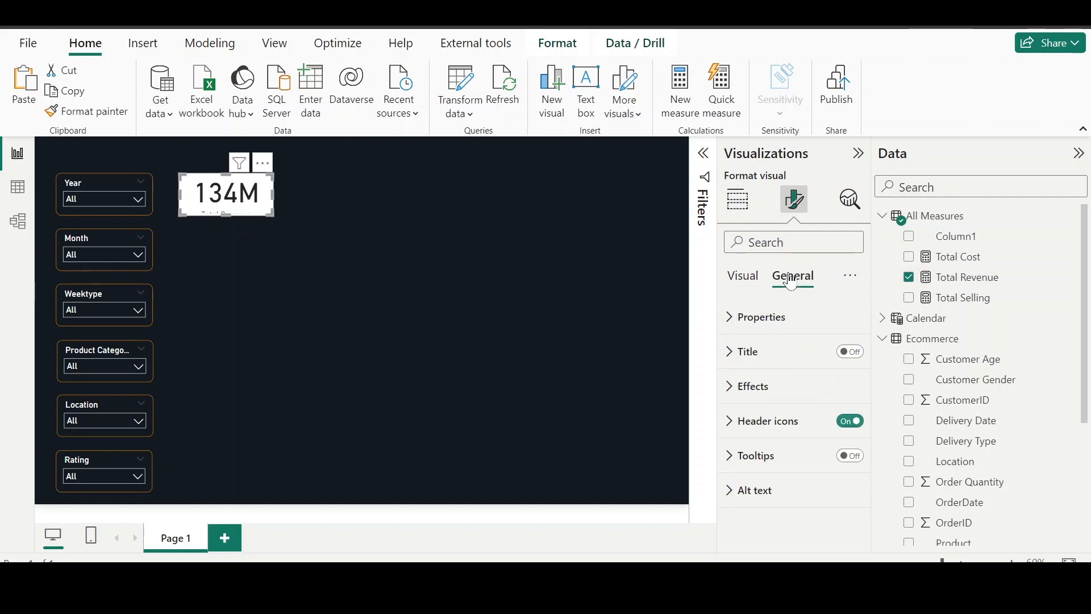
left_click(798, 384)
scroll(818, 384, "down", 1)
left_click(841, 384)
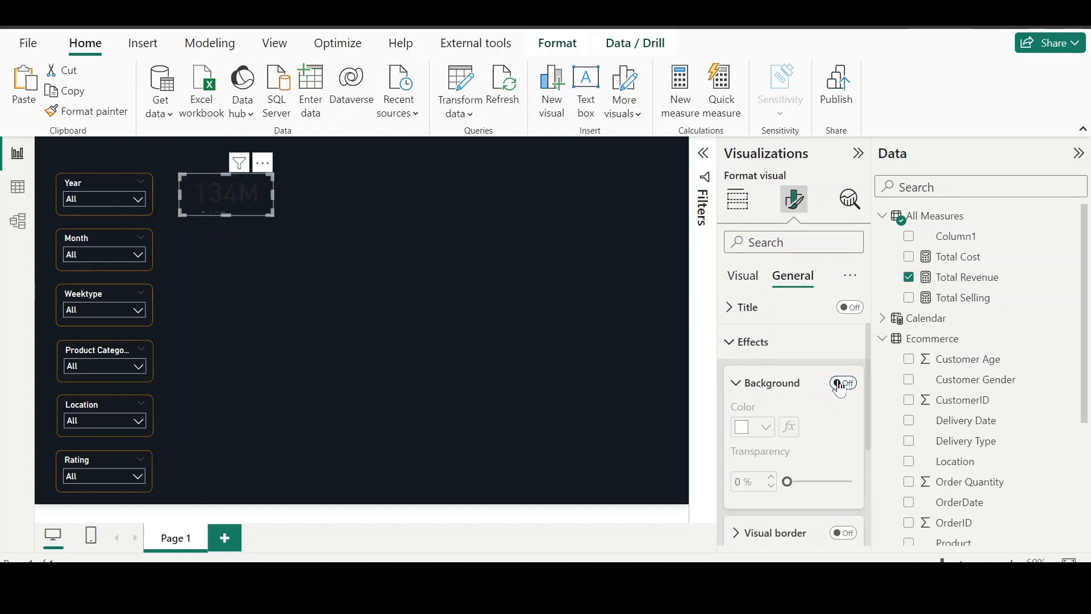
Step: Turn on the visual border of the Total Revenue card and color it with the recently used orange
scroll(818, 417, "down", 2)
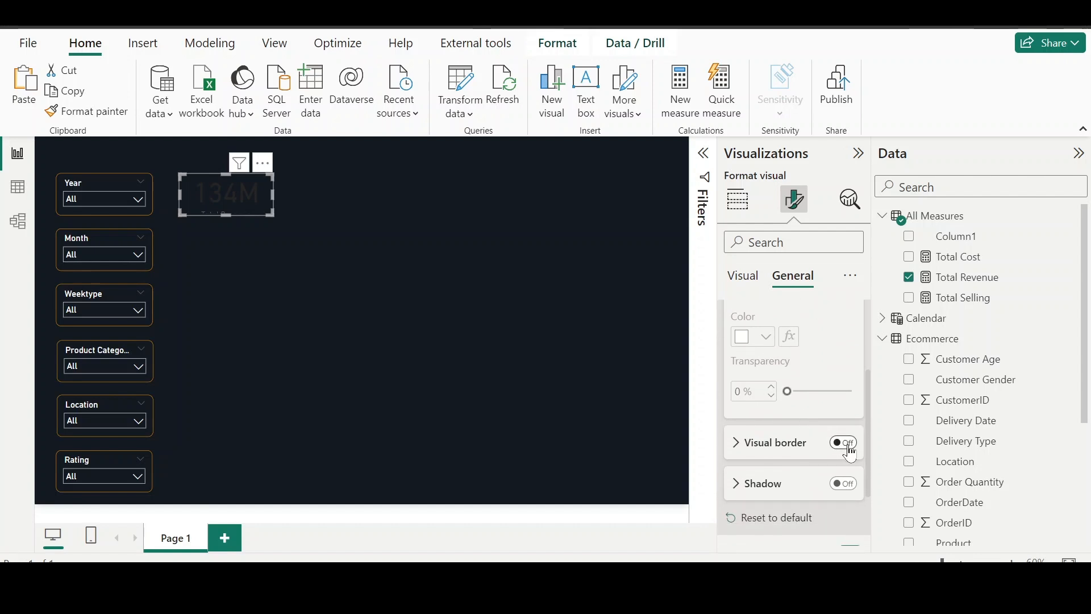
left_click(844, 442)
scroll(779, 452, "down", 1)
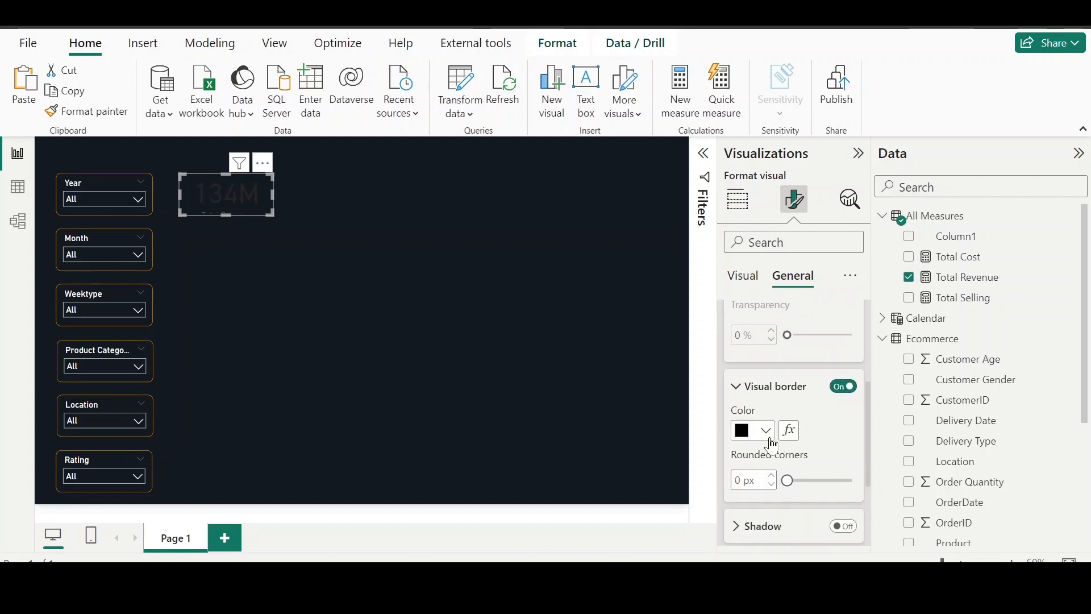
left_click(765, 431)
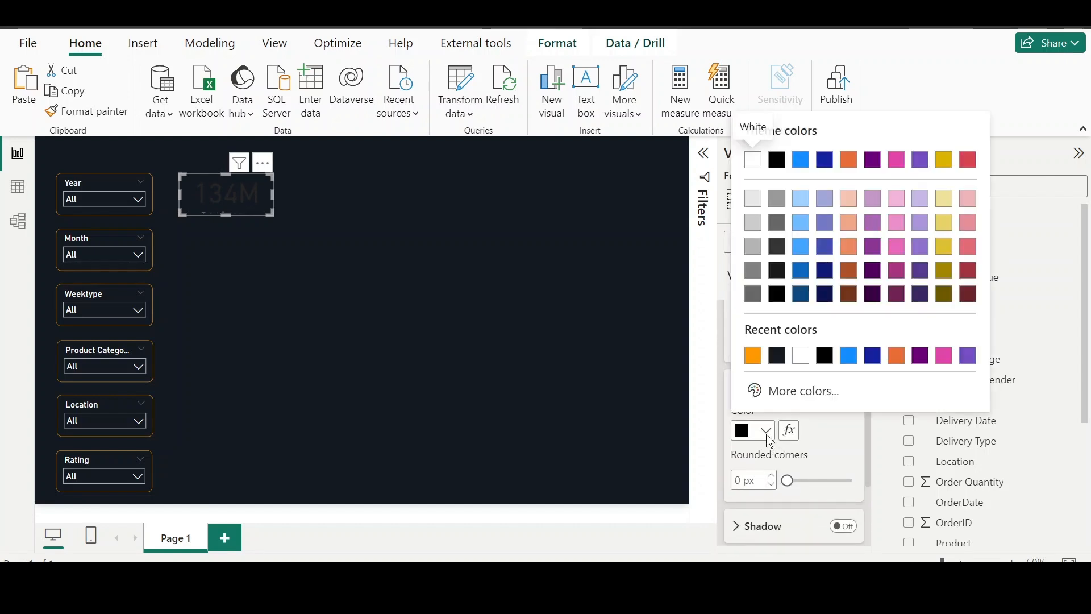
left_click(754, 359)
scroll(828, 433, "up", 1)
scroll(828, 434, "up", 3)
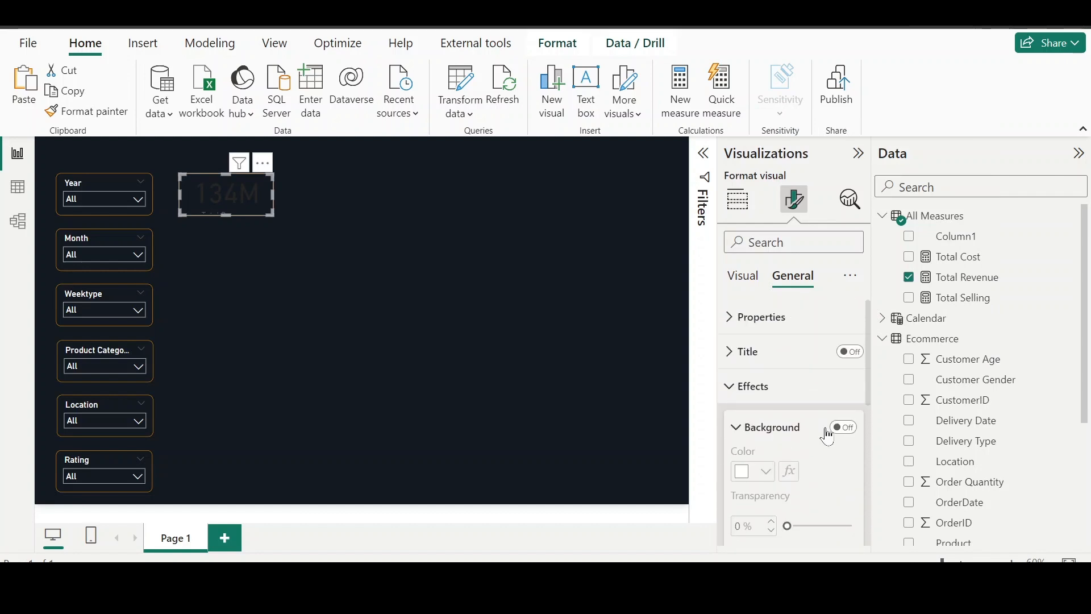
left_click(755, 386)
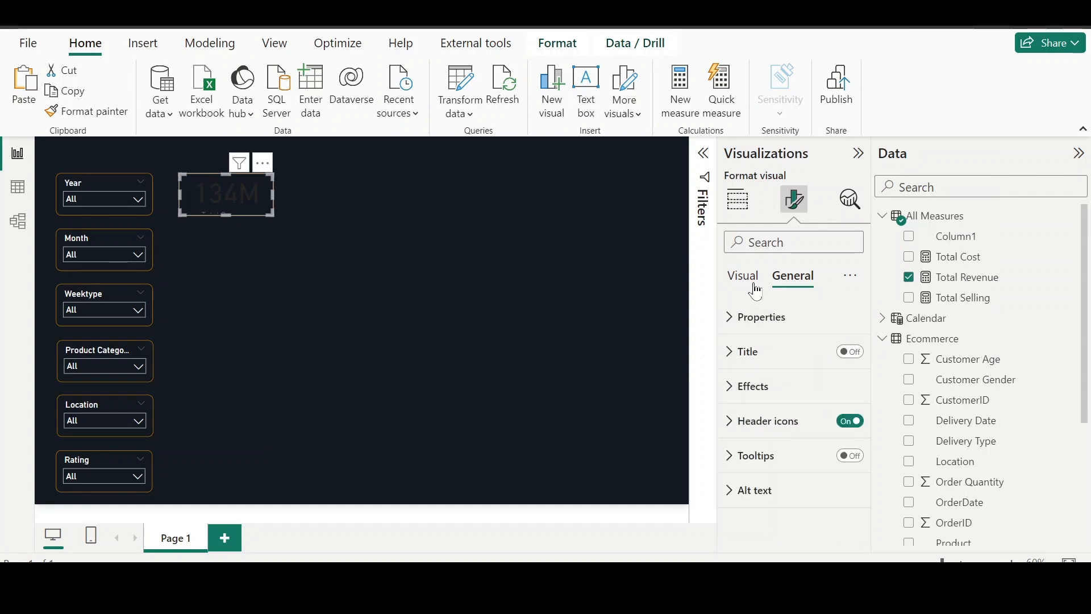
Step: Set the Total Revenue card's callout value to white text with a font size of 30
left_click(755, 285)
left_click(772, 317)
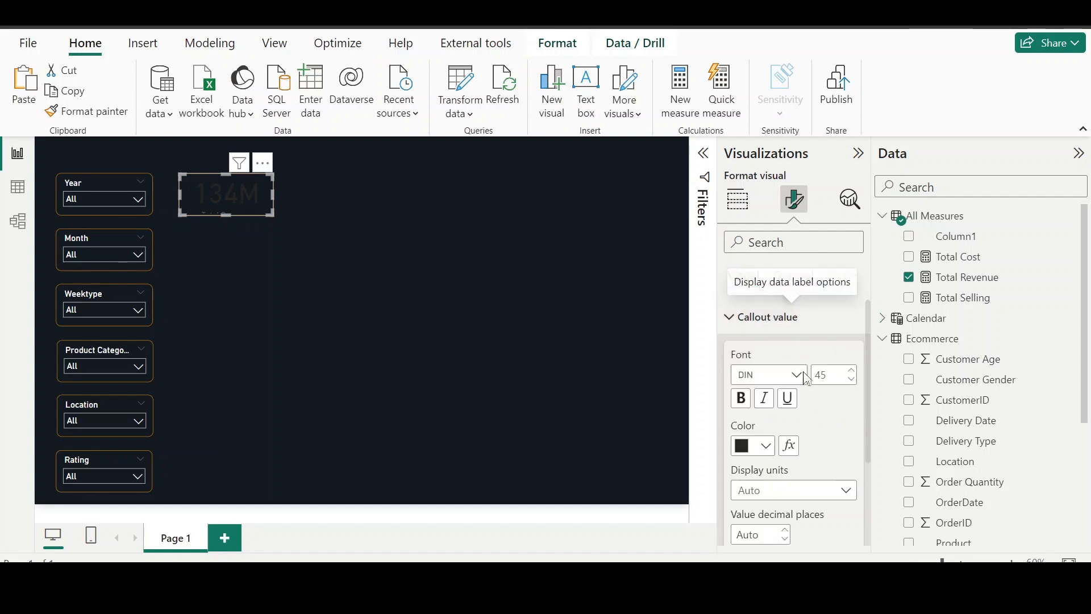
left_click(774, 452)
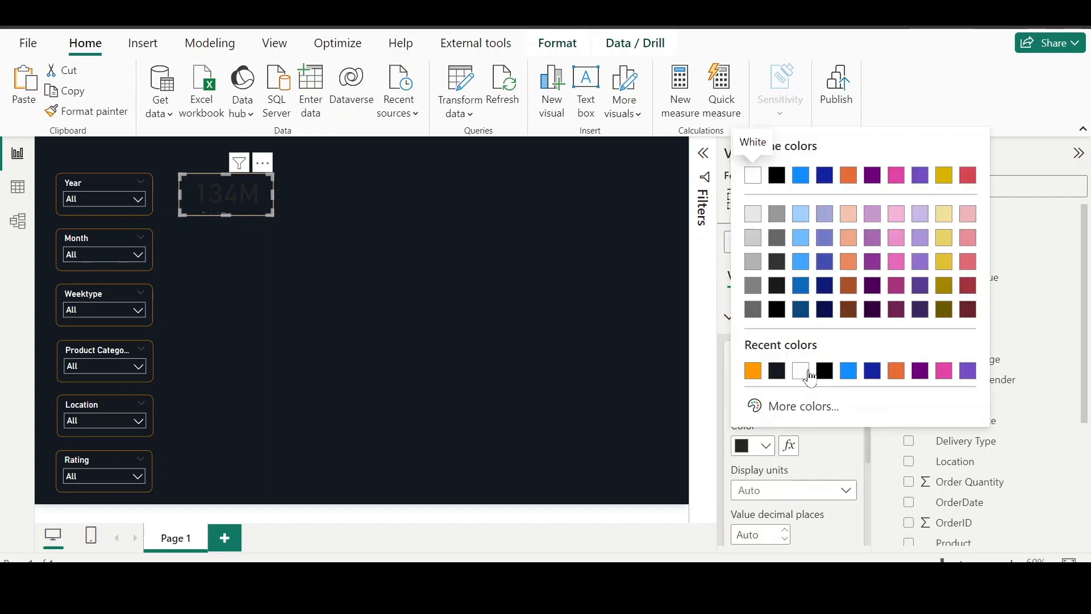
left_click(801, 371)
double_click(820, 375)
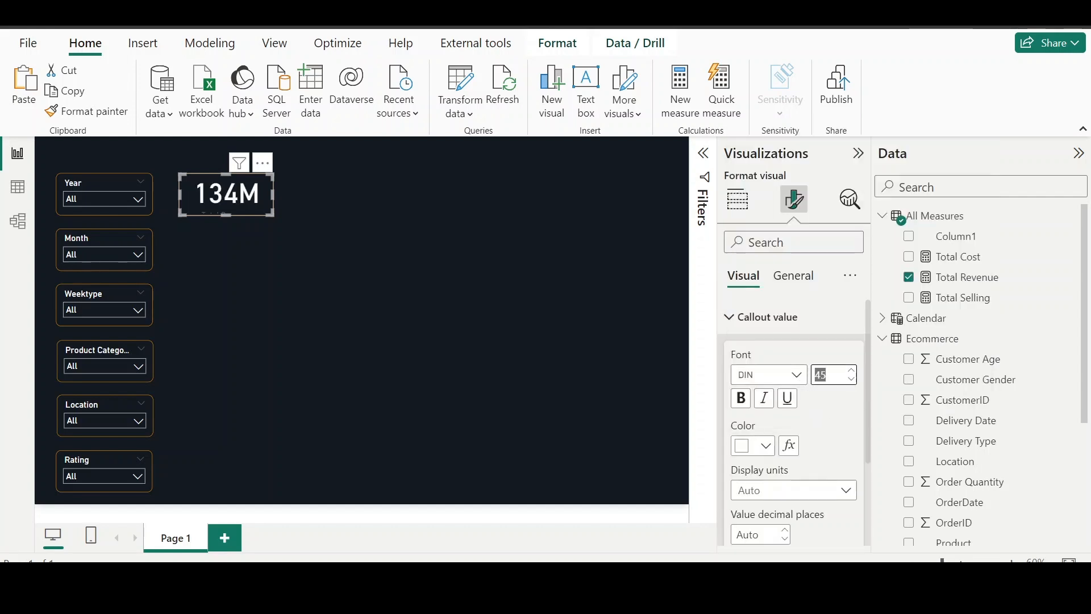
type("30")
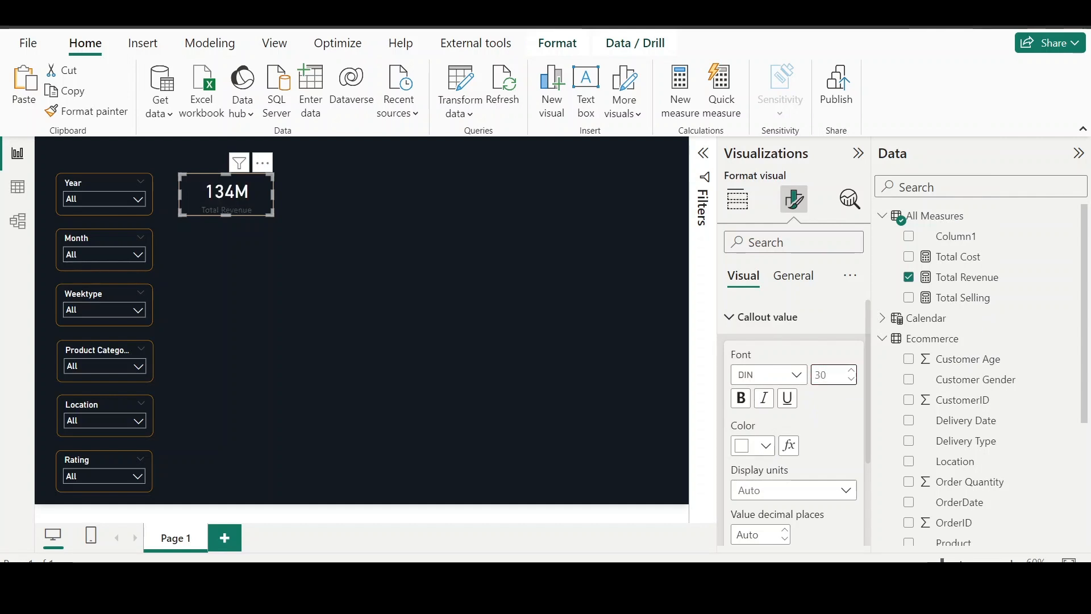
Step: Format the Total Revenue card's category label in the recently used orange with the DIN font at size 14
scroll(813, 449, "down", 2)
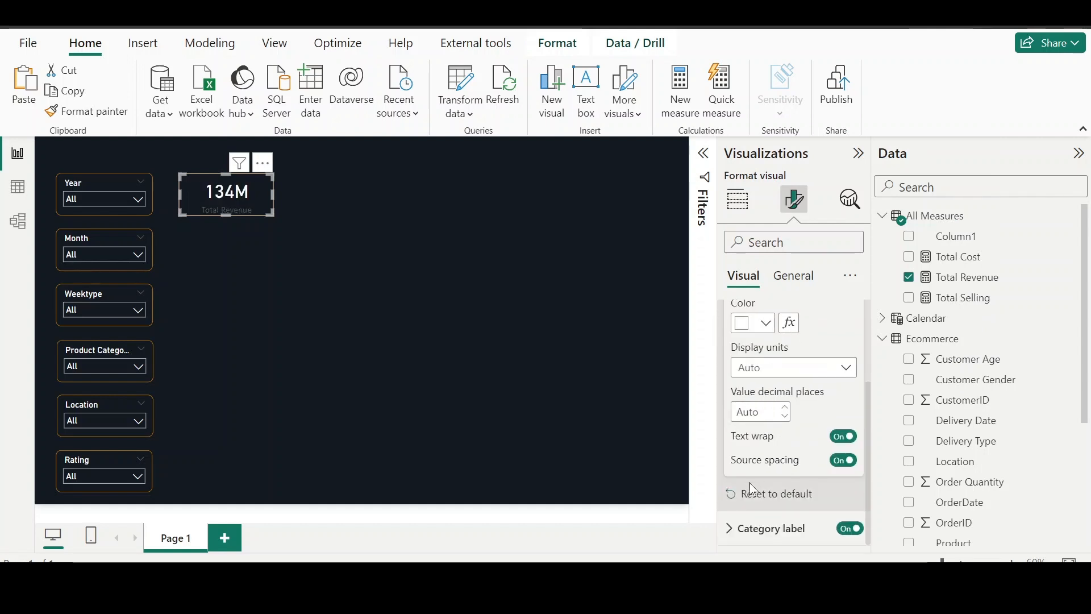
left_click(761, 531)
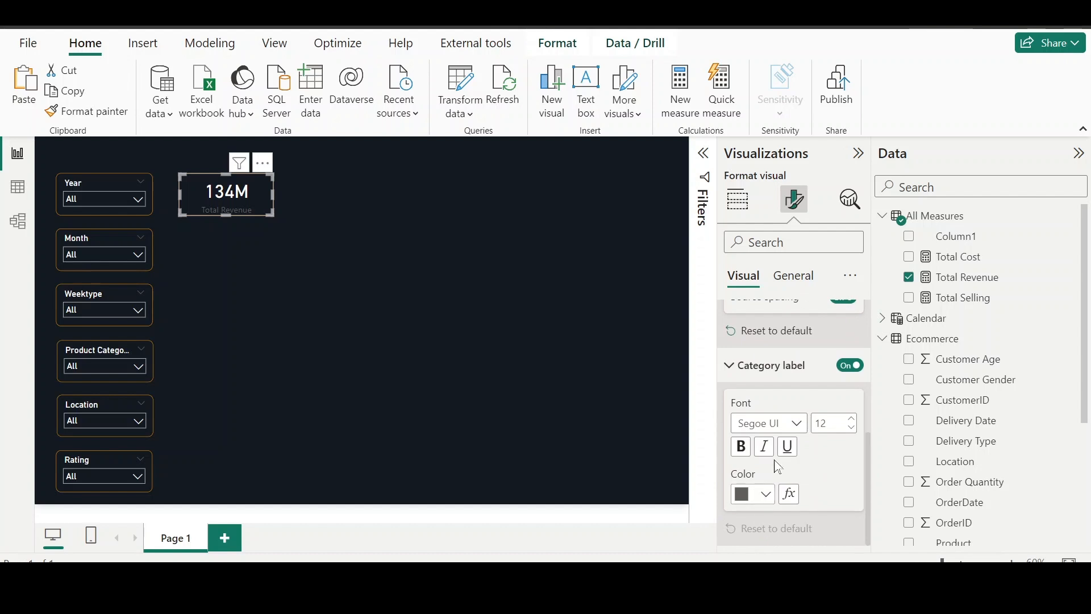
left_click(766, 499)
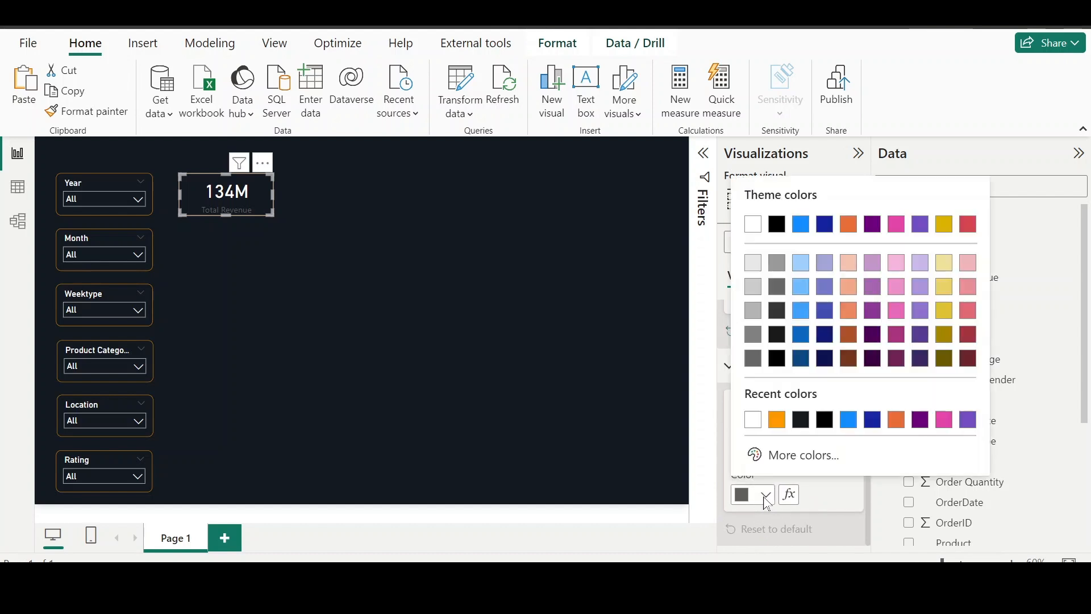
left_click(777, 418)
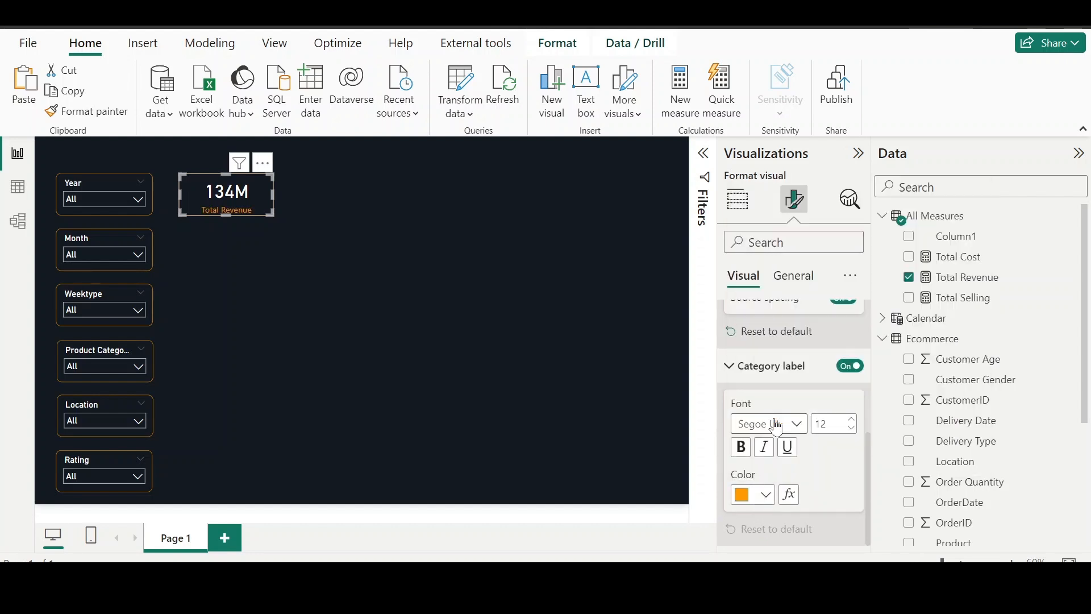
left_click(851, 421)
left_click(852, 420)
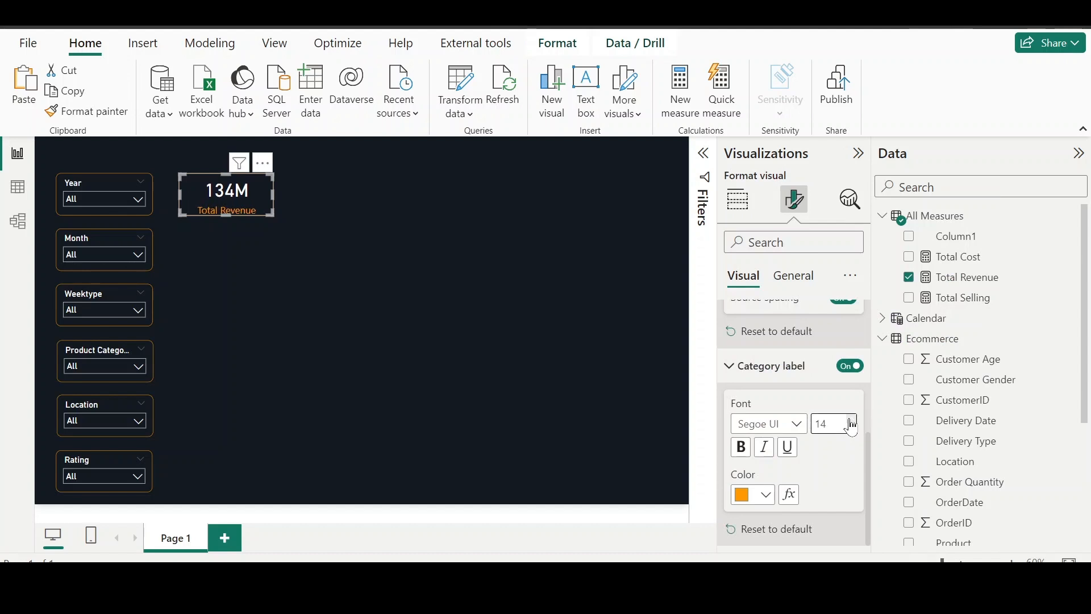
left_click(799, 426)
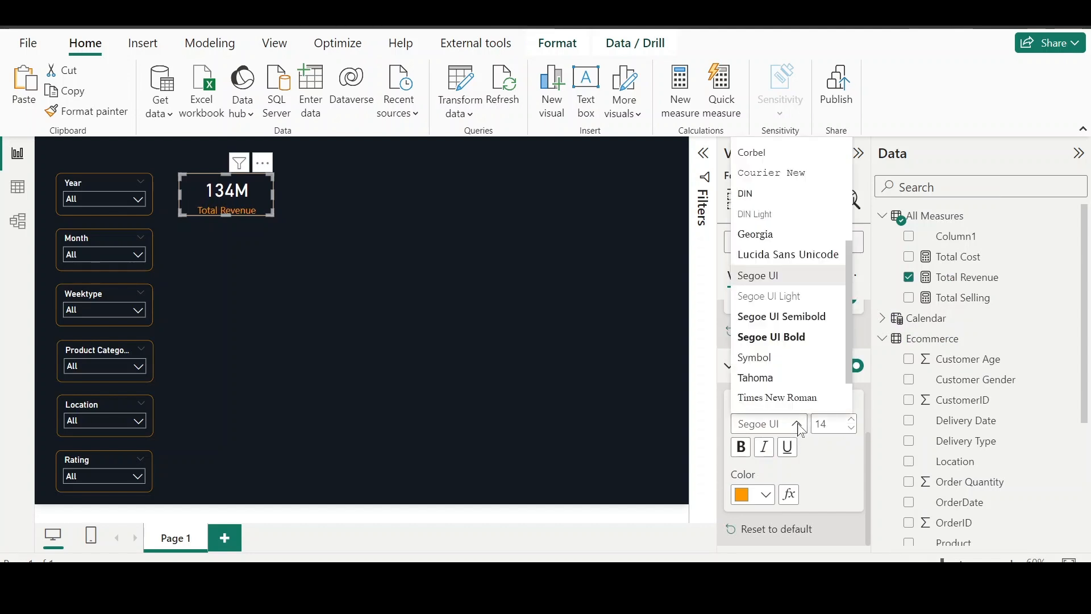
left_click(759, 194)
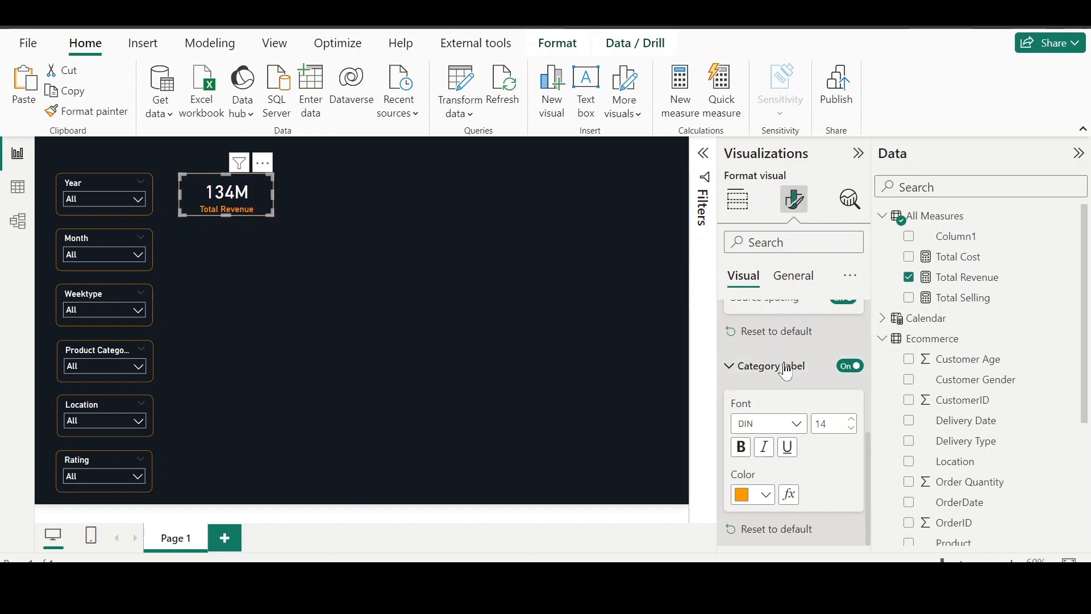
scroll(793, 392, "up", 3)
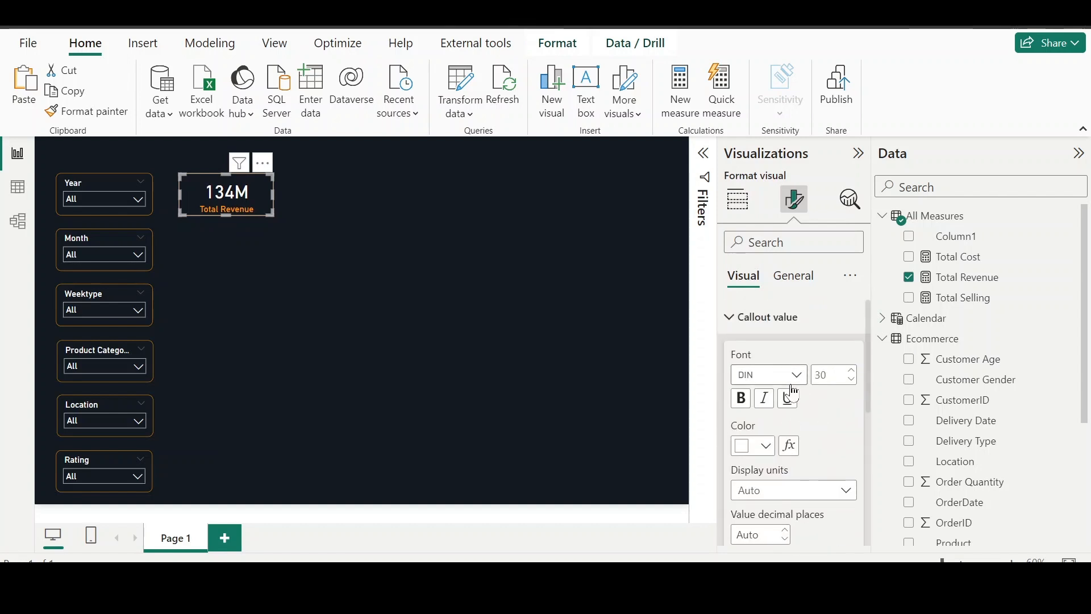
left_click(477, 317)
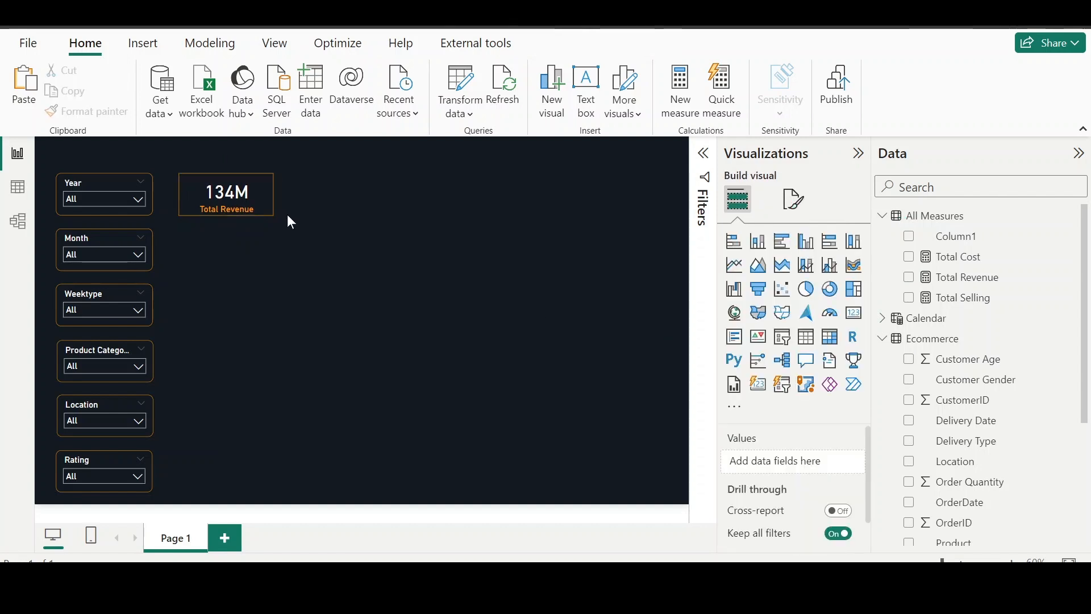
Step: Round the corners of the Total Revenue card's visual border to 10 px
left_click(240, 198)
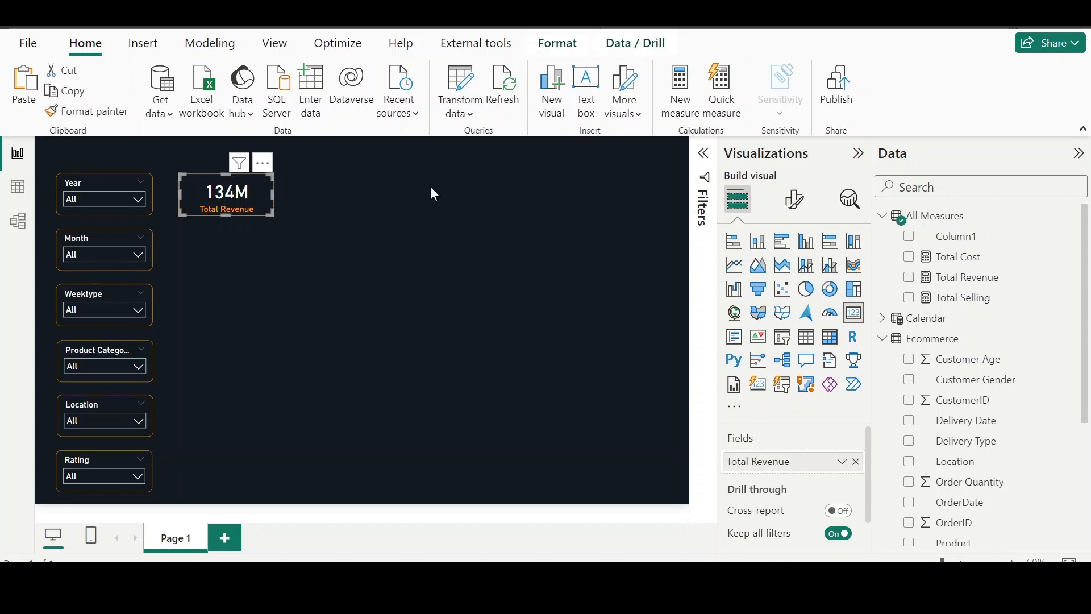
left_click(796, 198)
left_click(790, 279)
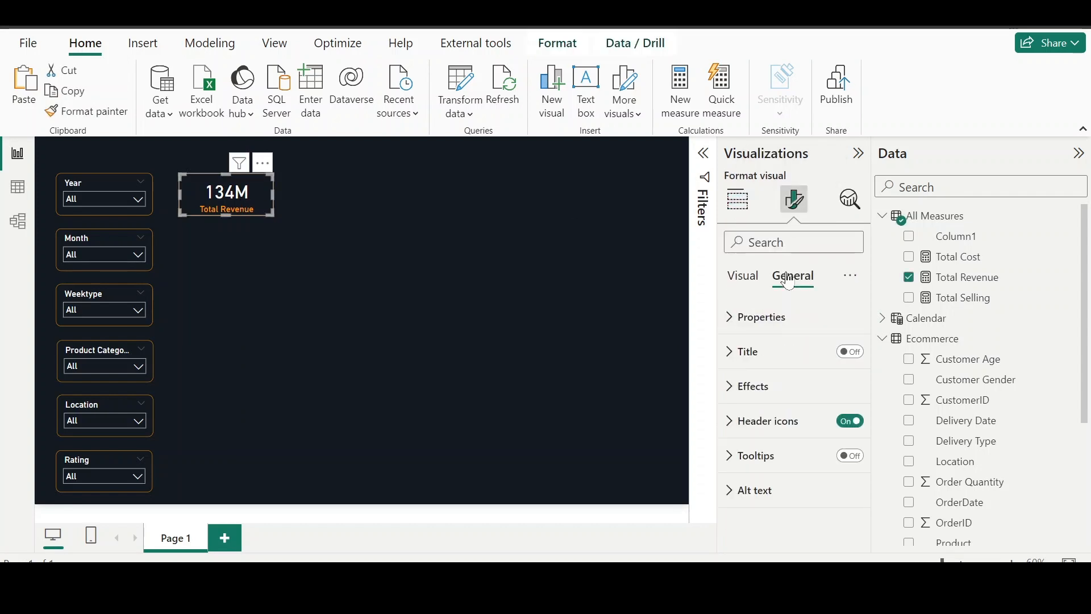
left_click(747, 386)
scroll(738, 385, "down", 4)
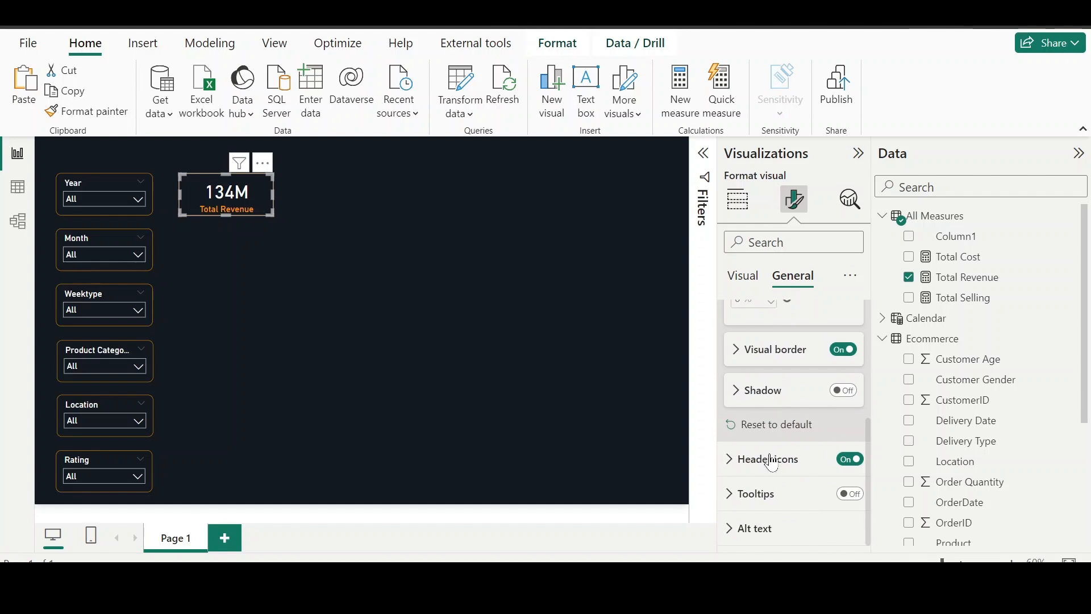
left_click(765, 350)
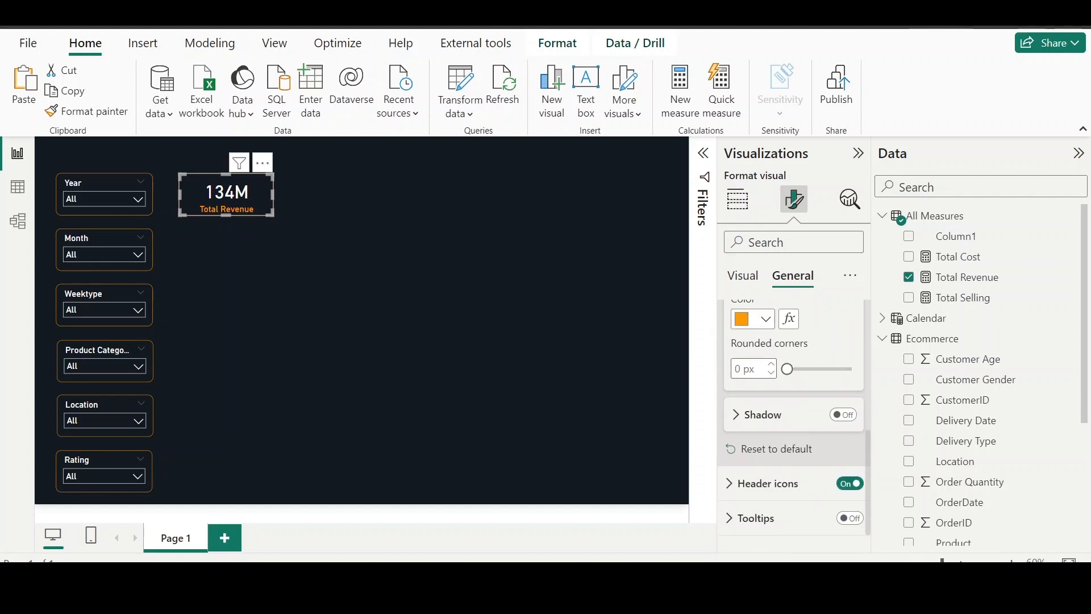
left_click(737, 369)
type("1")
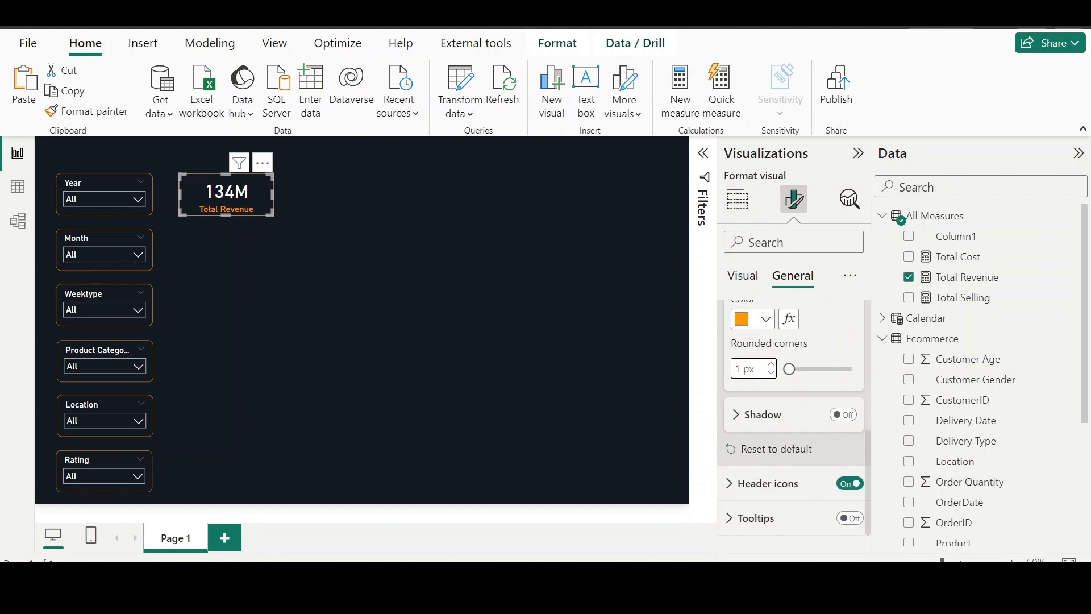
type("0")
left_click(481, 349)
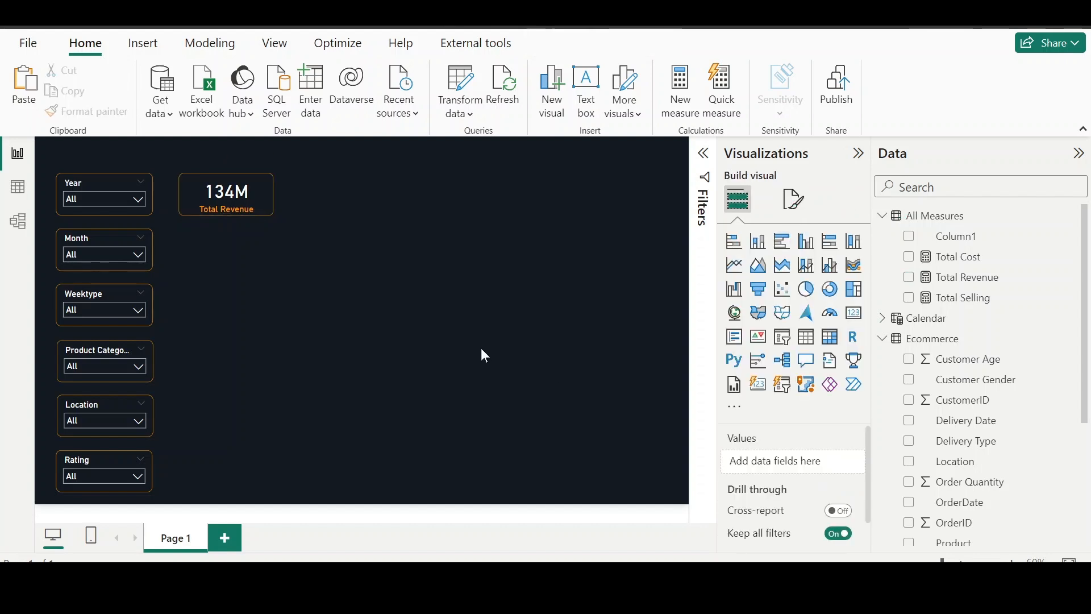
Step: Reduce the font size of the Total Revenue card's callout value to 26
left_click(235, 201)
left_click(796, 201)
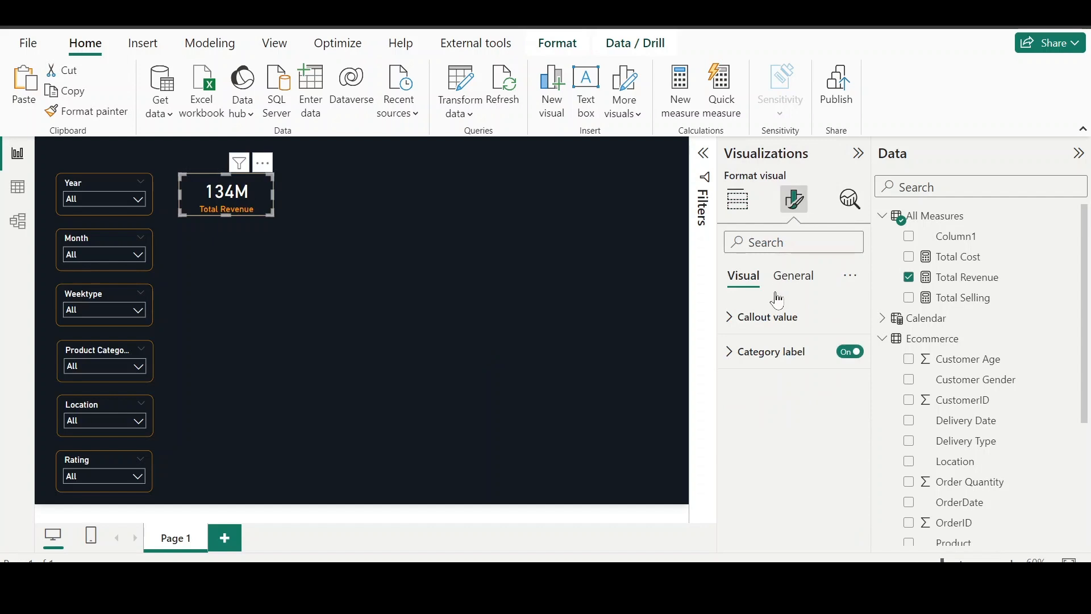
left_click(768, 316)
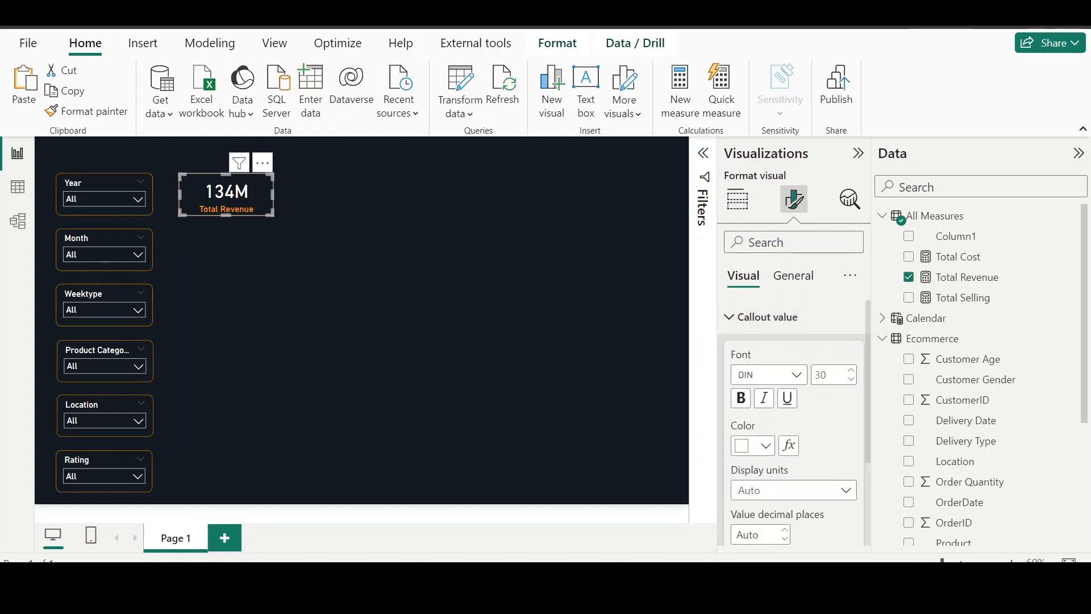
left_click(852, 379)
left_click(852, 379)
left_click(851, 379)
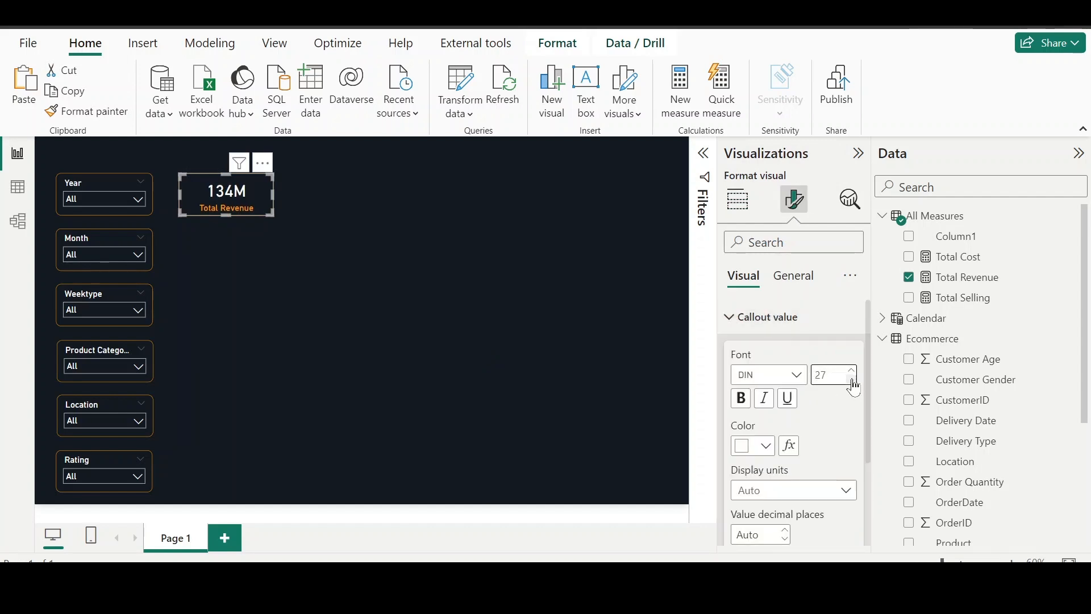
left_click(852, 379)
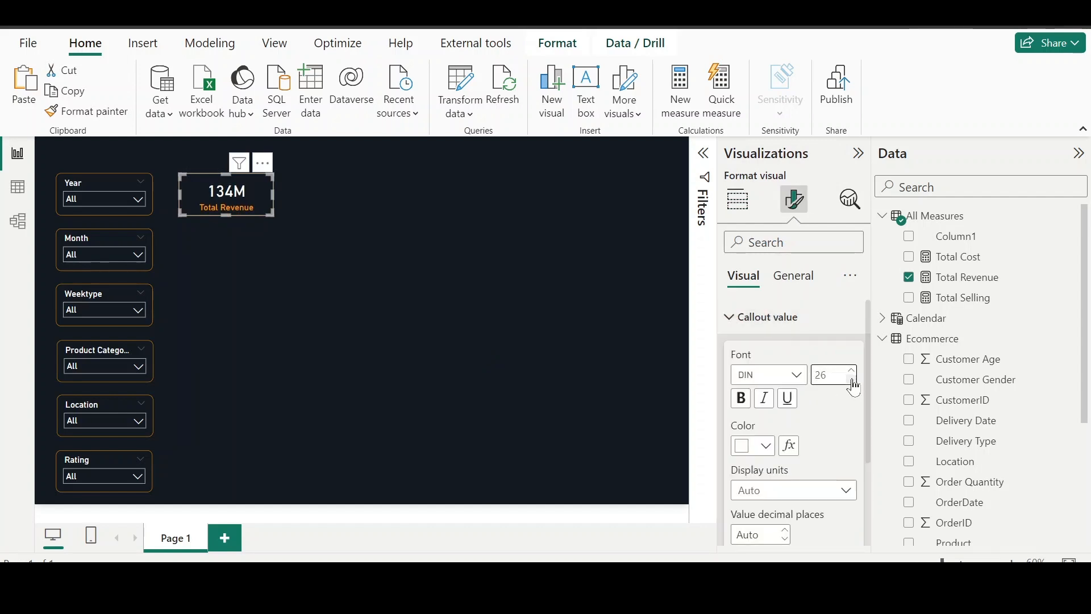
left_click(545, 374)
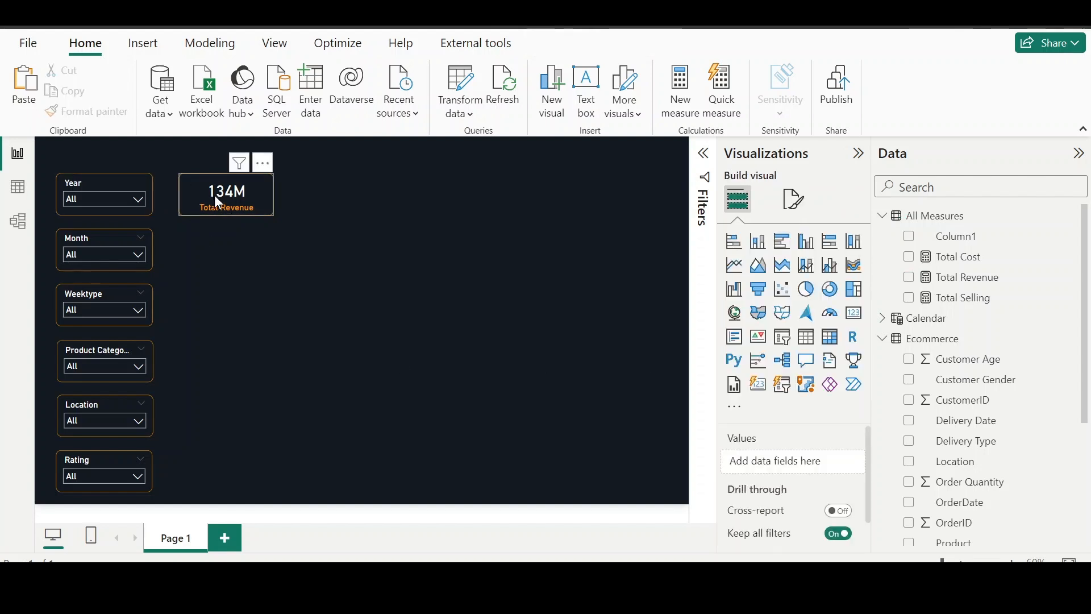
Step: Move the Total Revenue card slightly closer to the Year slicer and place a duplicate of it alongside in the same row
left_click_drag(214, 196, 204, 196)
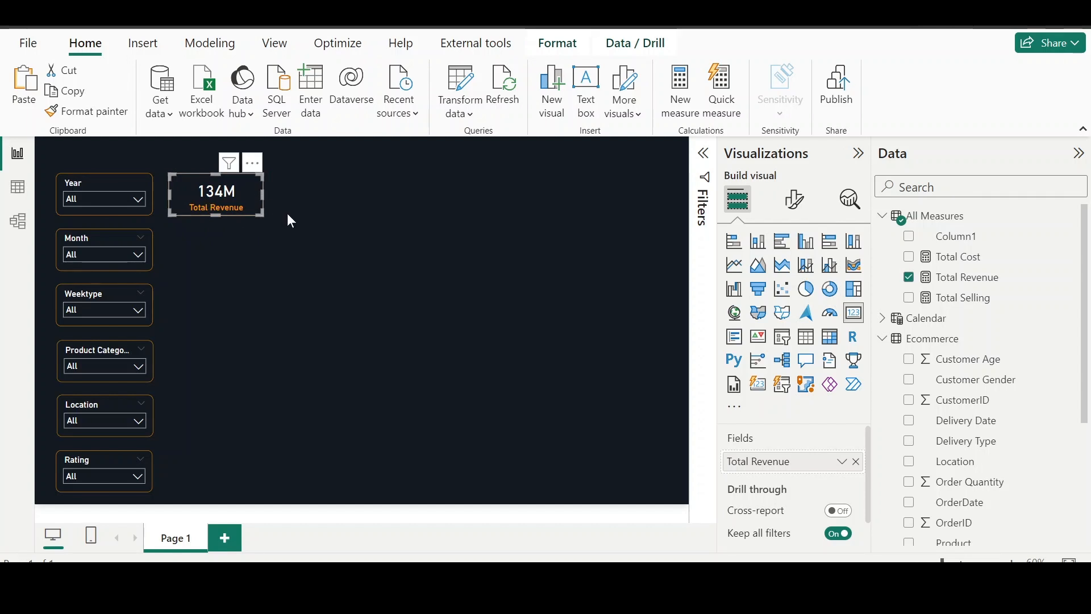
key("ctrl+c")
key("ctrl+v")
left_click_drag(241, 192, 347, 189)
left_click(395, 172)
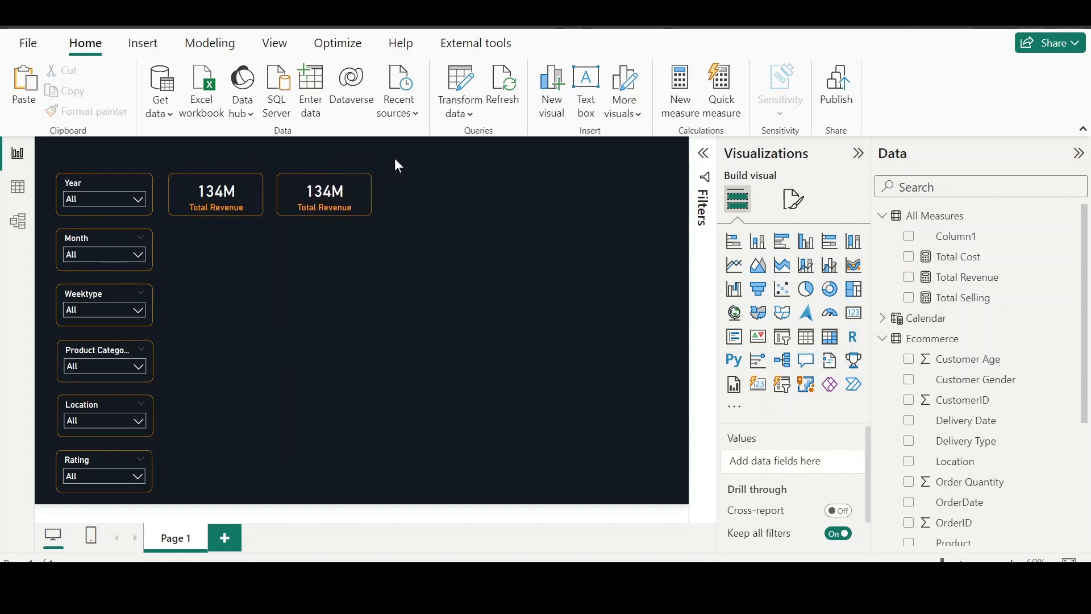
Step: Duplicate both Total Revenue cards together and place the copies further along the same row
left_click_drag(394, 159, 164, 230)
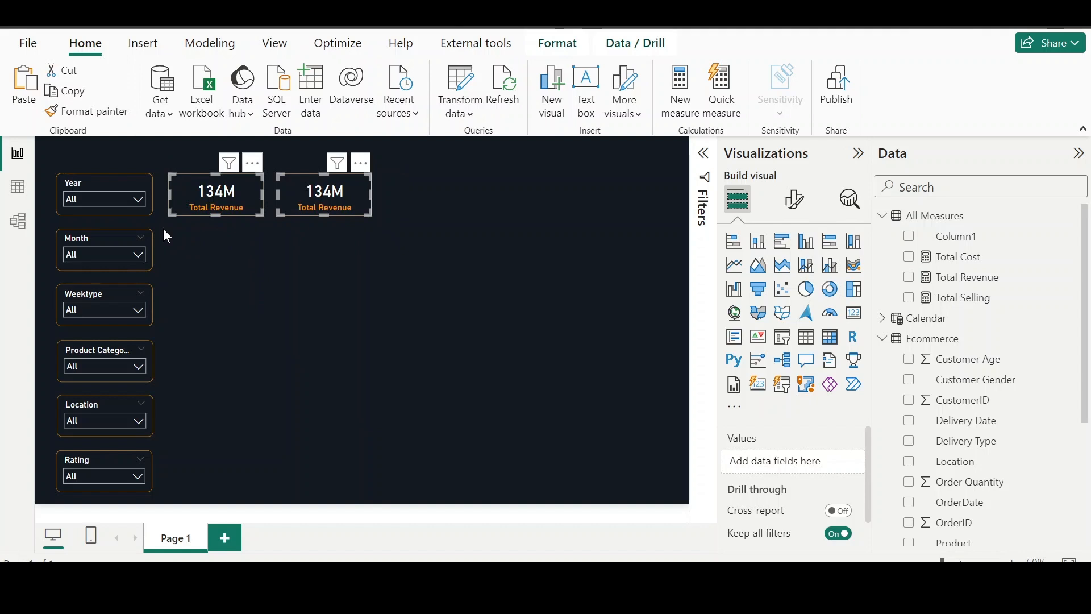
key("ctrl+c")
key("ctrl+v")
left_click_drag(215, 202, 431, 187)
Step: Duplicate the third card, place the copy at the far end of the row, and nudge the first card towards the Year slicer
left_click(429, 195)
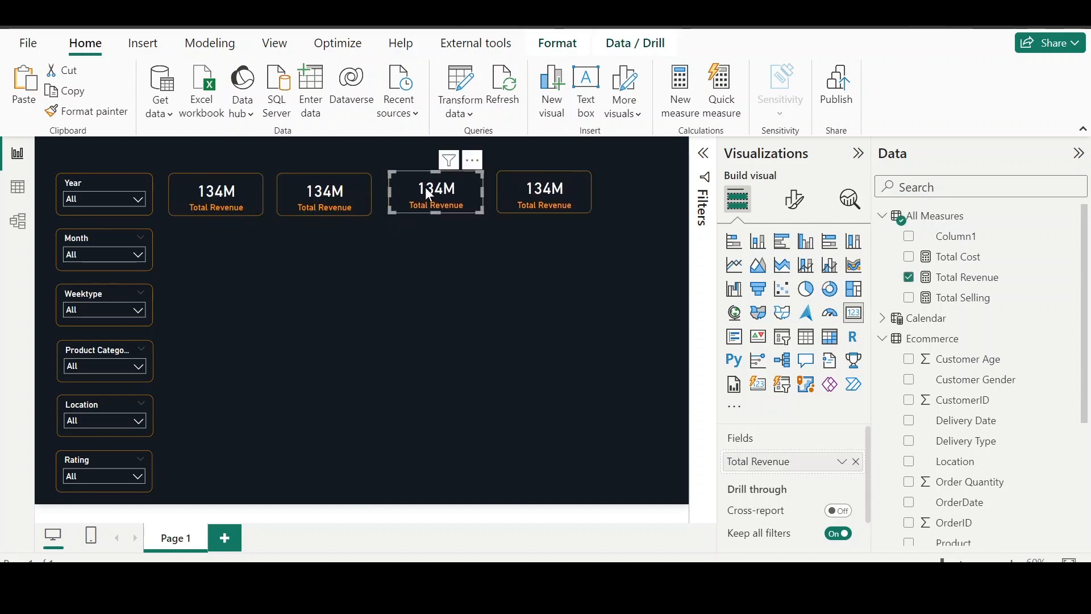
key("ctrl+c")
key("ctrl+v")
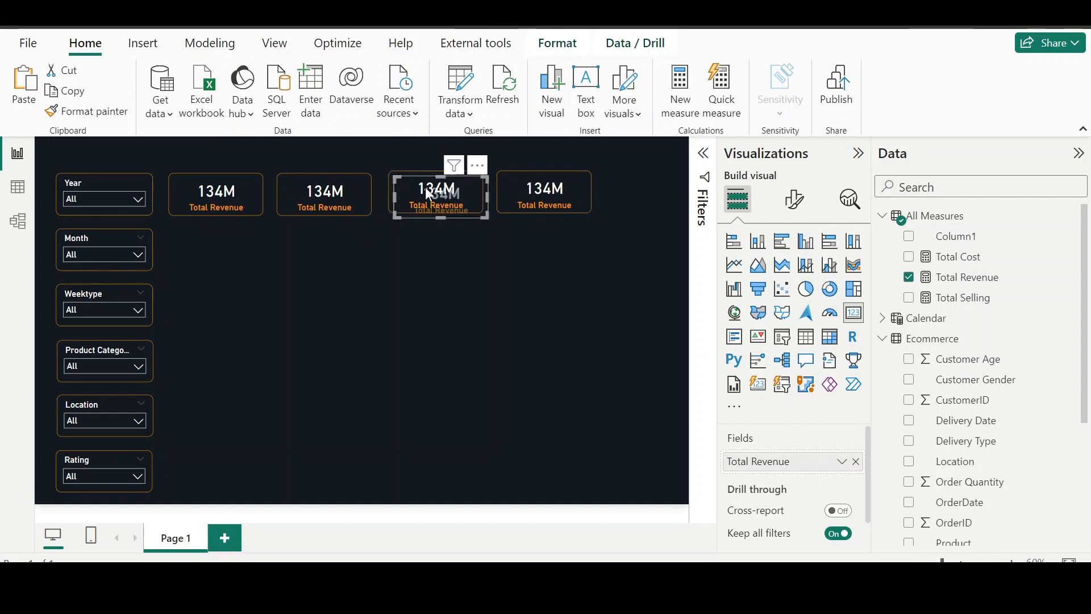
left_click_drag(429, 195, 613, 180)
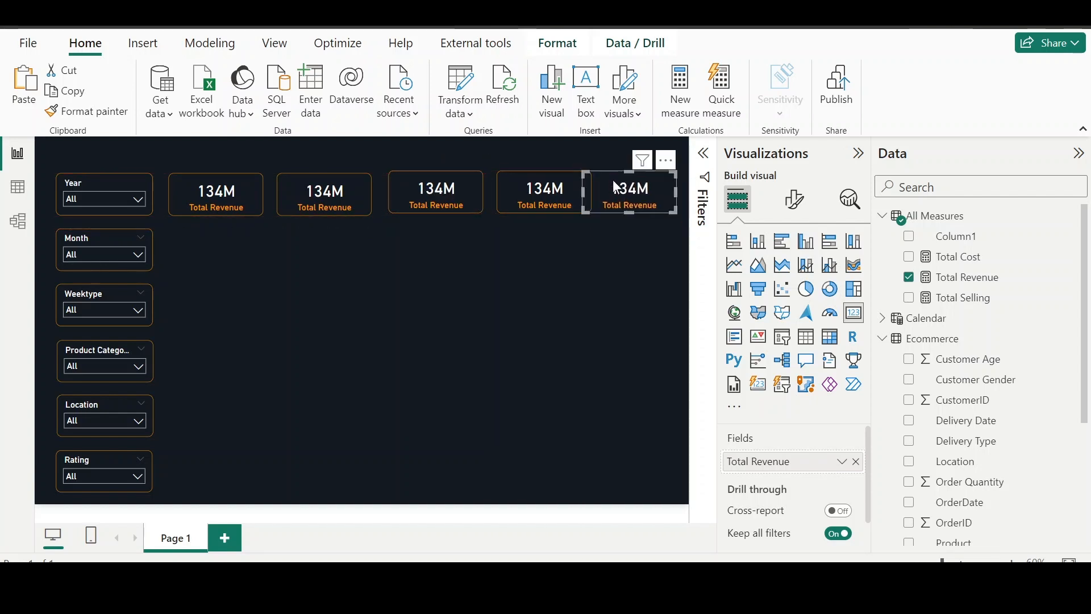
left_click_drag(237, 183, 233, 183)
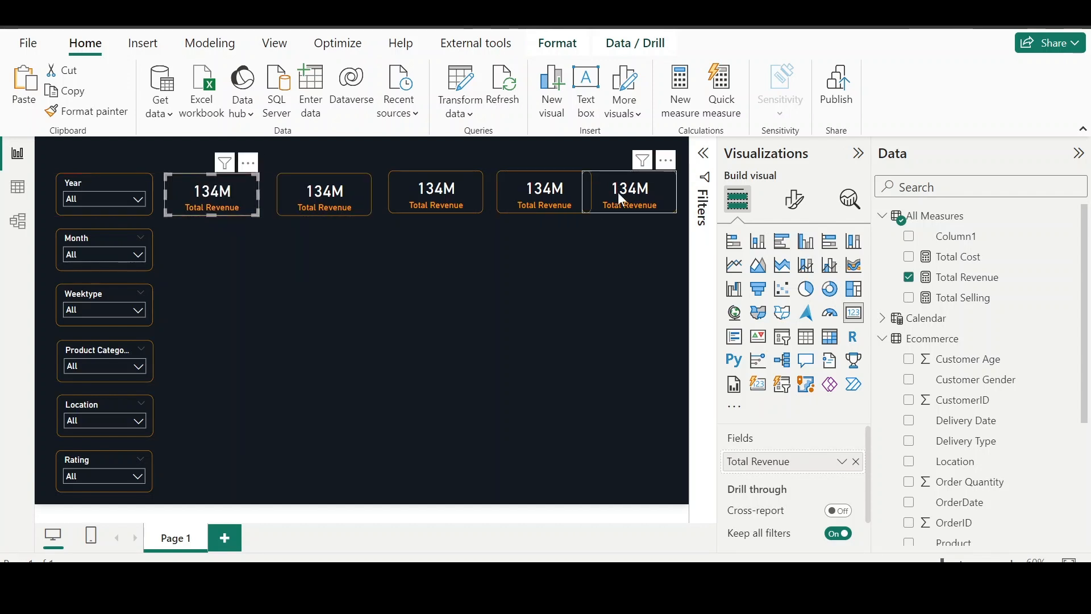
Step: Select all five Total Revenue cards and distribute them horizontally
left_click_drag(681, 155, 151, 254)
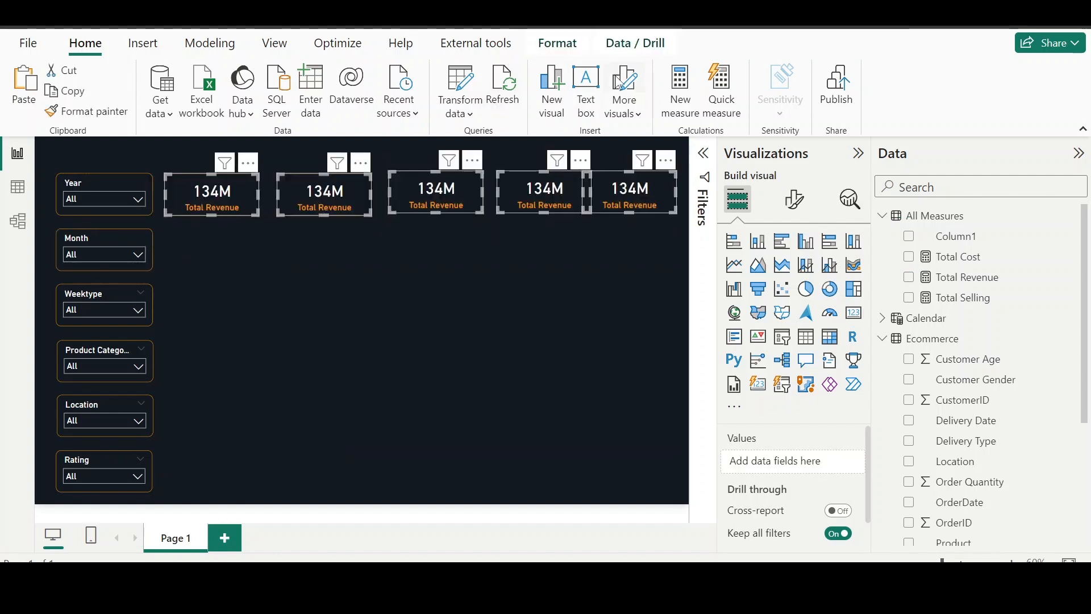
left_click(543, 43)
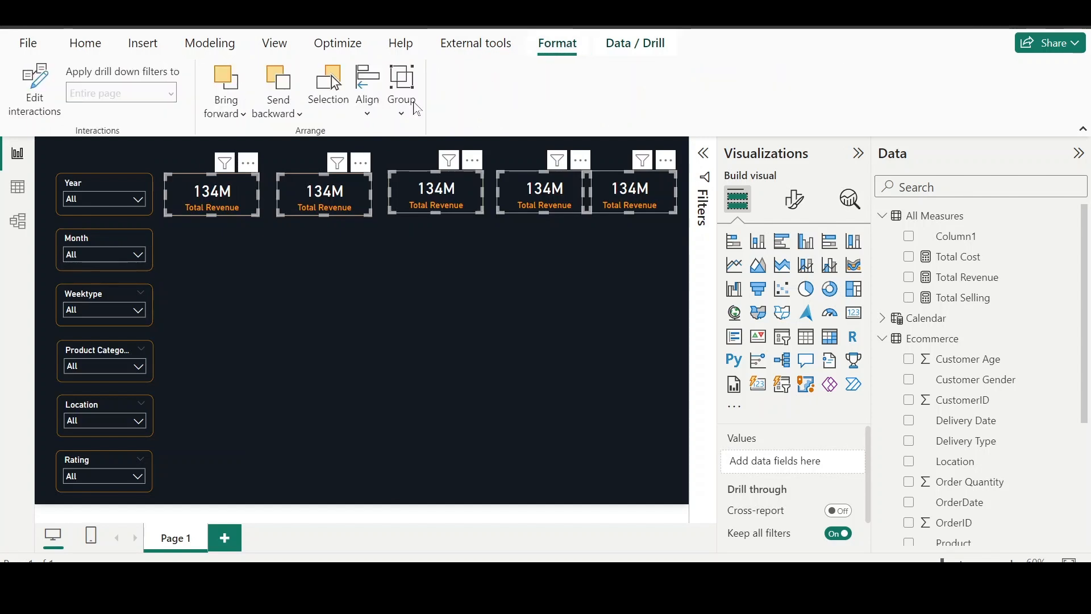
left_click(367, 112)
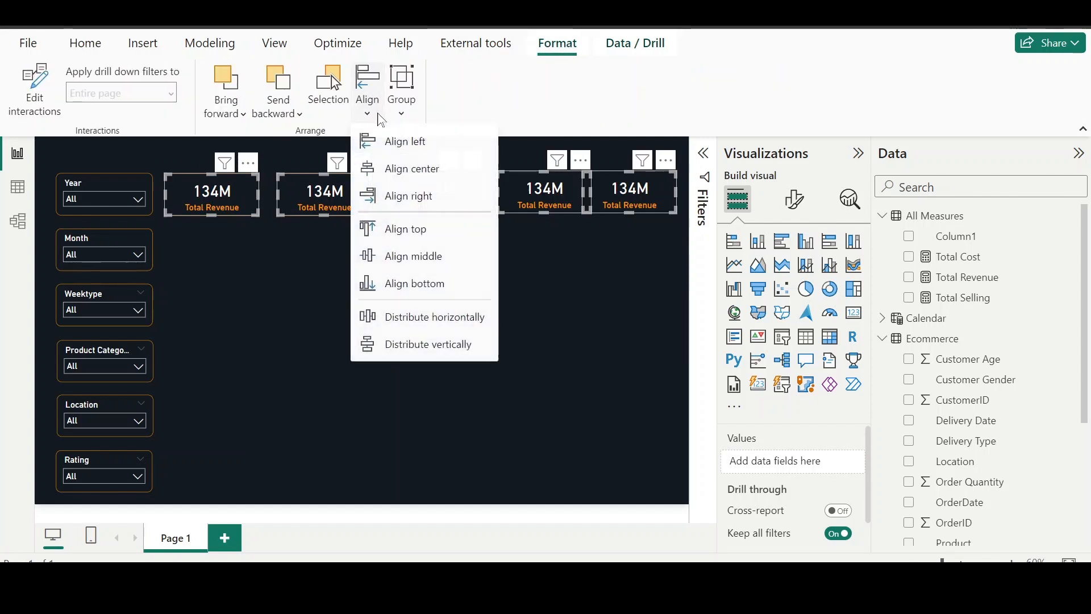
left_click(400, 316)
left_click(350, 316)
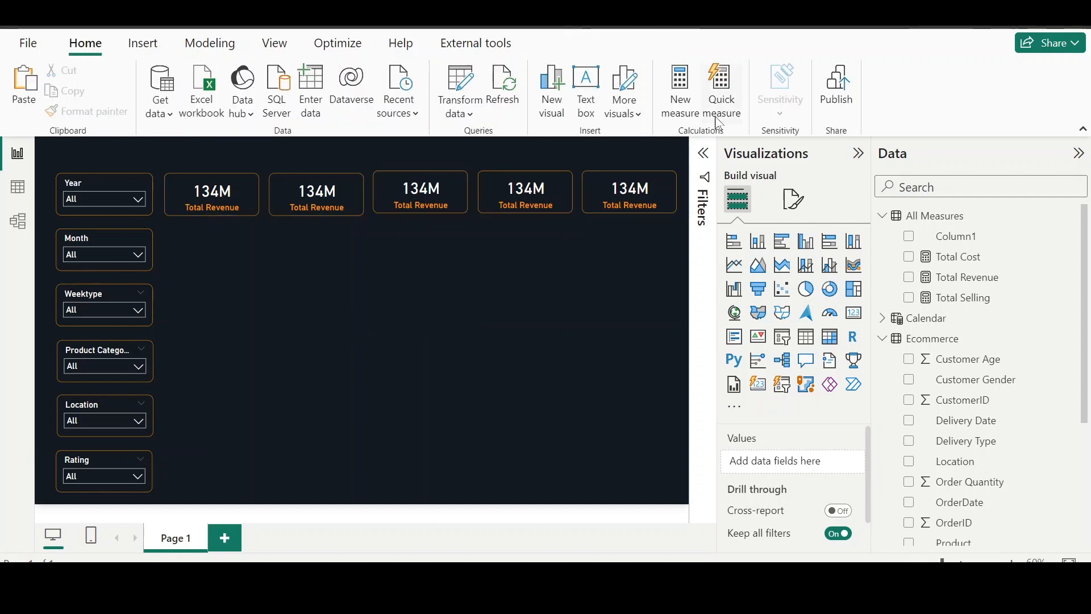
Step: Select the Year slicer together with the five cards and distribute all six visuals horizontally
left_click_drag(686, 158, 41, 221)
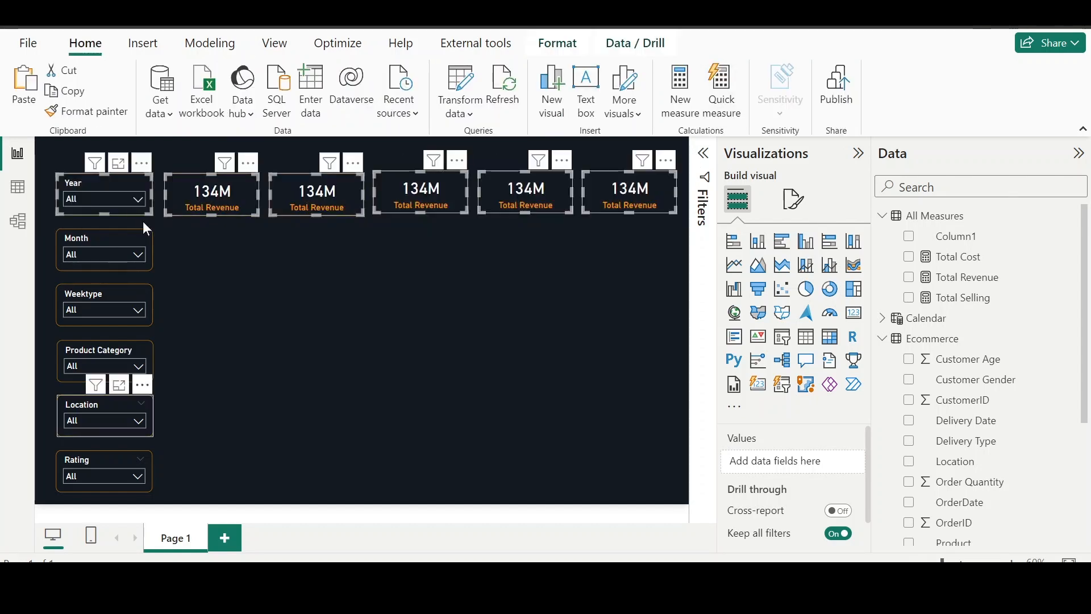
left_click(556, 44)
left_click(373, 112)
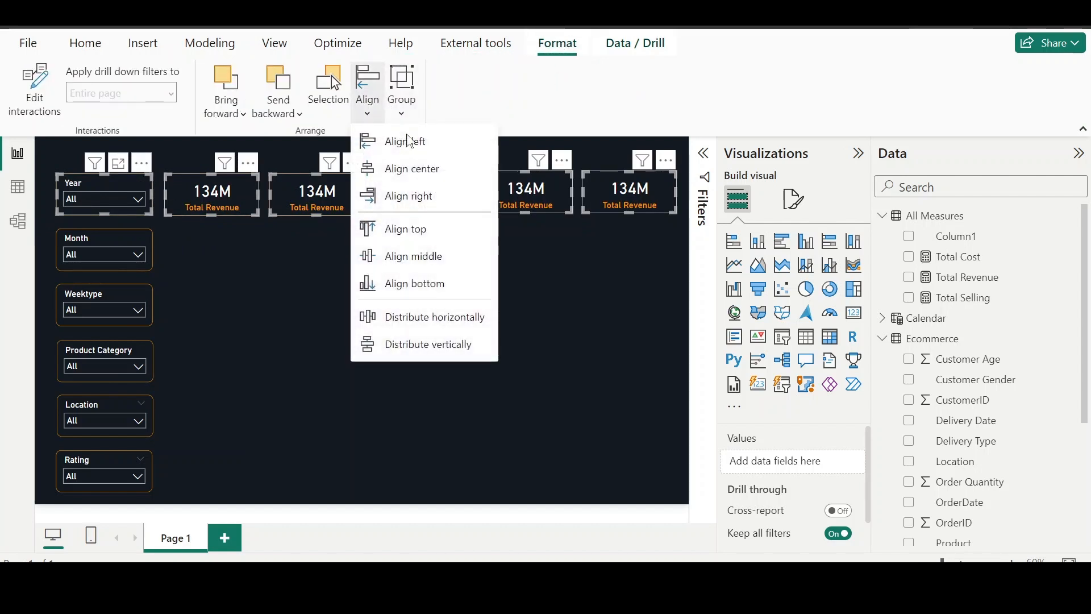
left_click(421, 317)
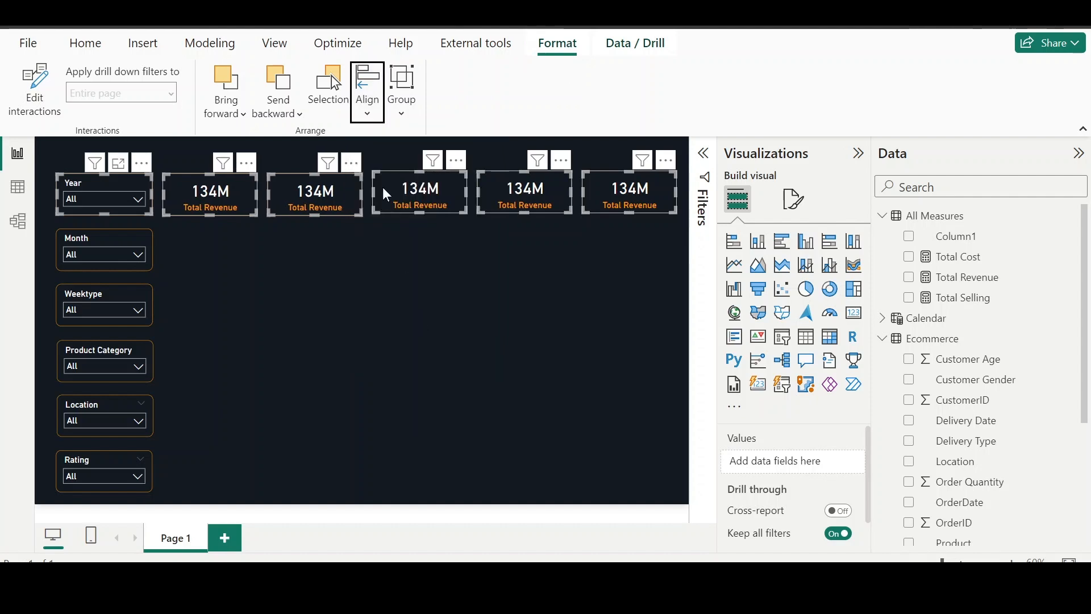
Step: Align the Year slicer and the five cards to their common middle and clear the selection
left_click(370, 118)
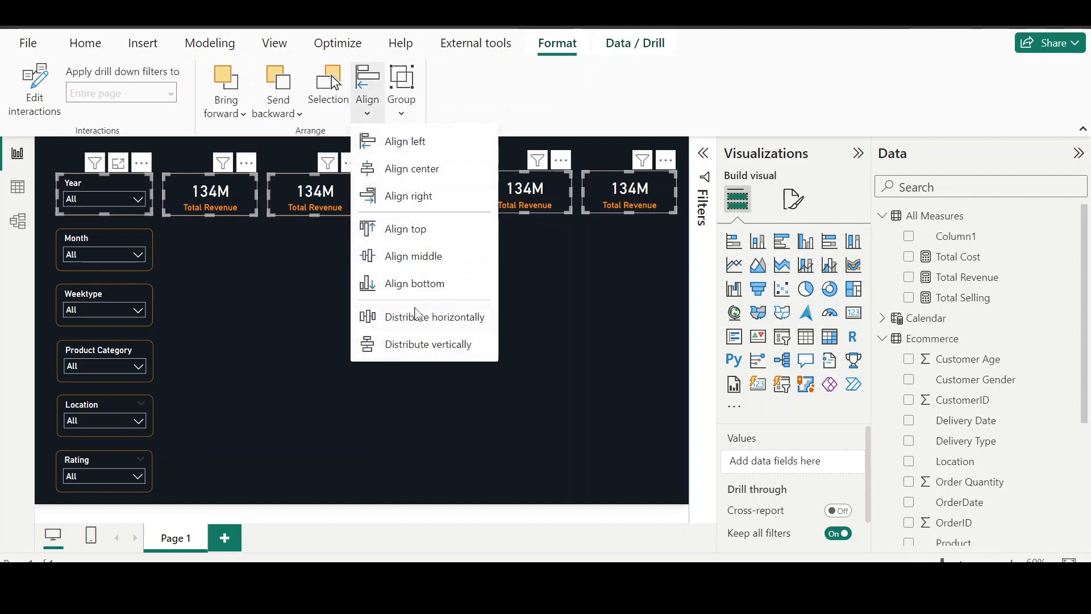
left_click(411, 262)
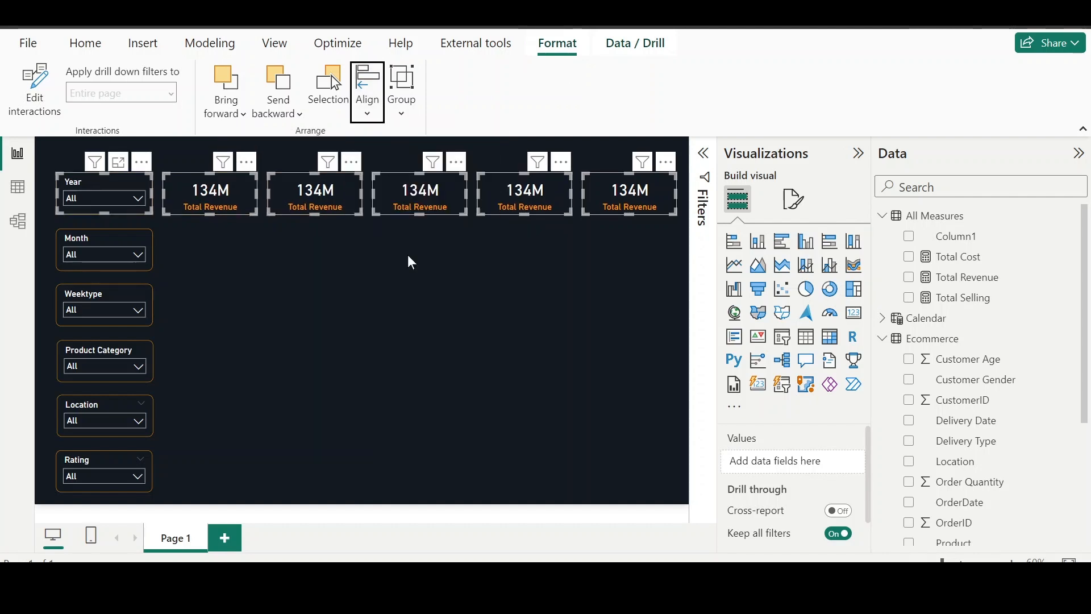
left_click(421, 269)
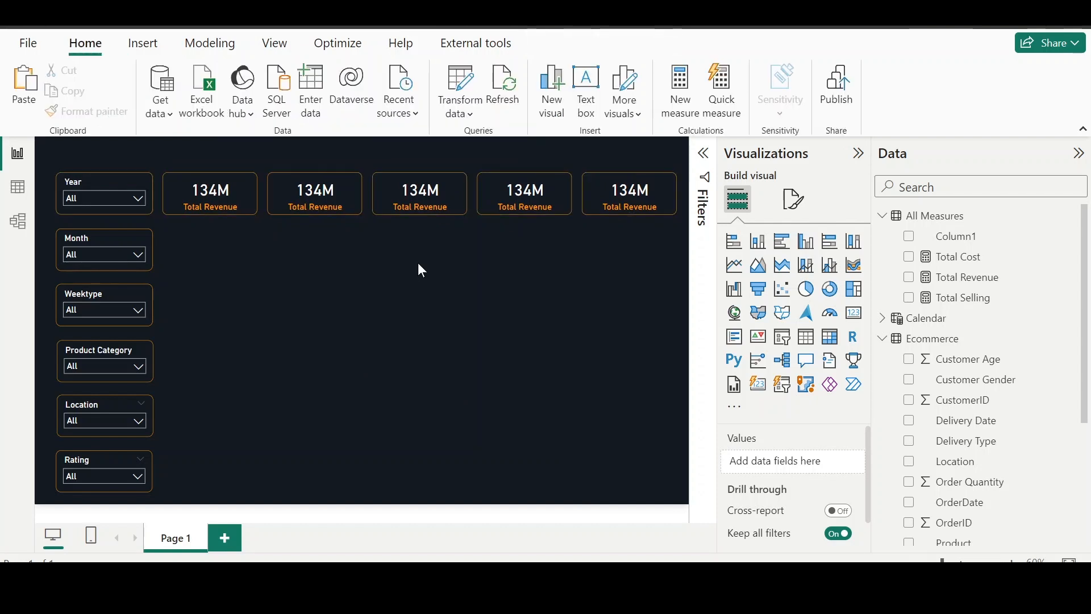
Step: Create the measure Total Profit = [Total Revenue] - [Total Cost] in the All Measures table
left_click(332, 199)
left_click(932, 215)
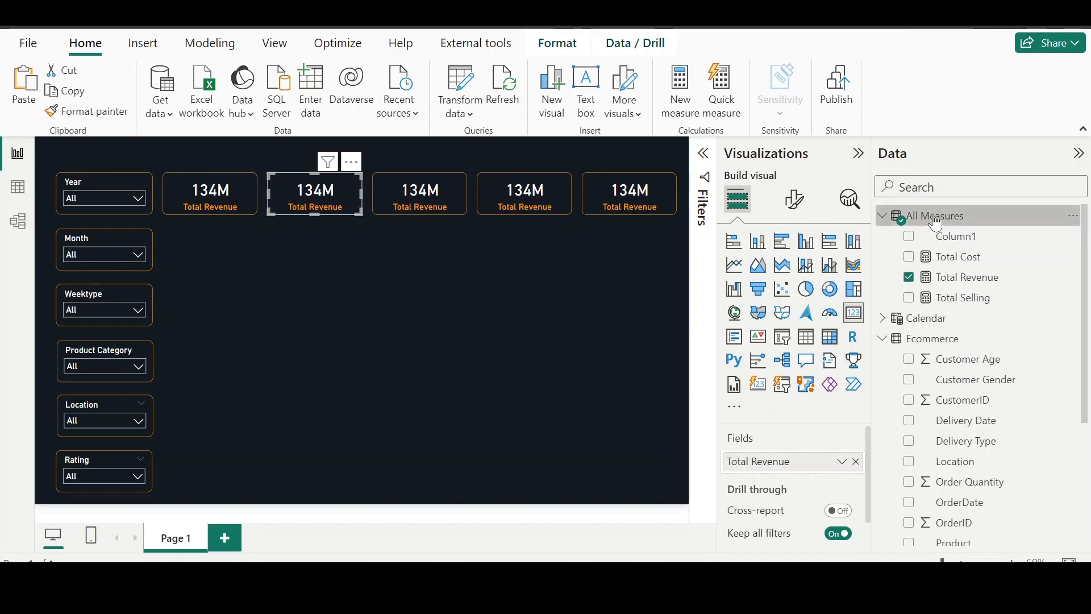
left_click(353, 87)
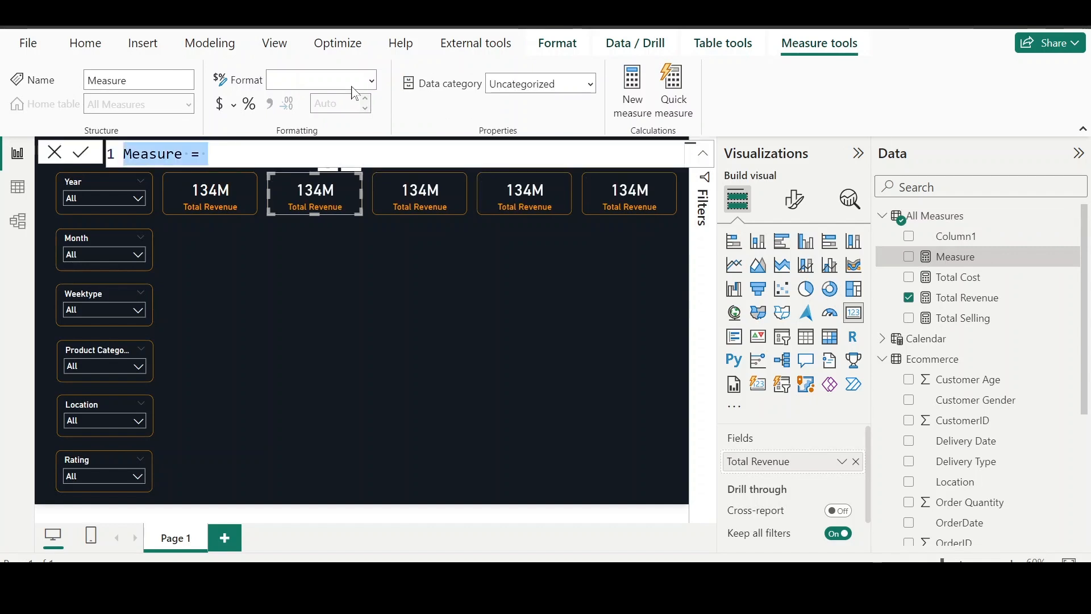
type("Total Profit")
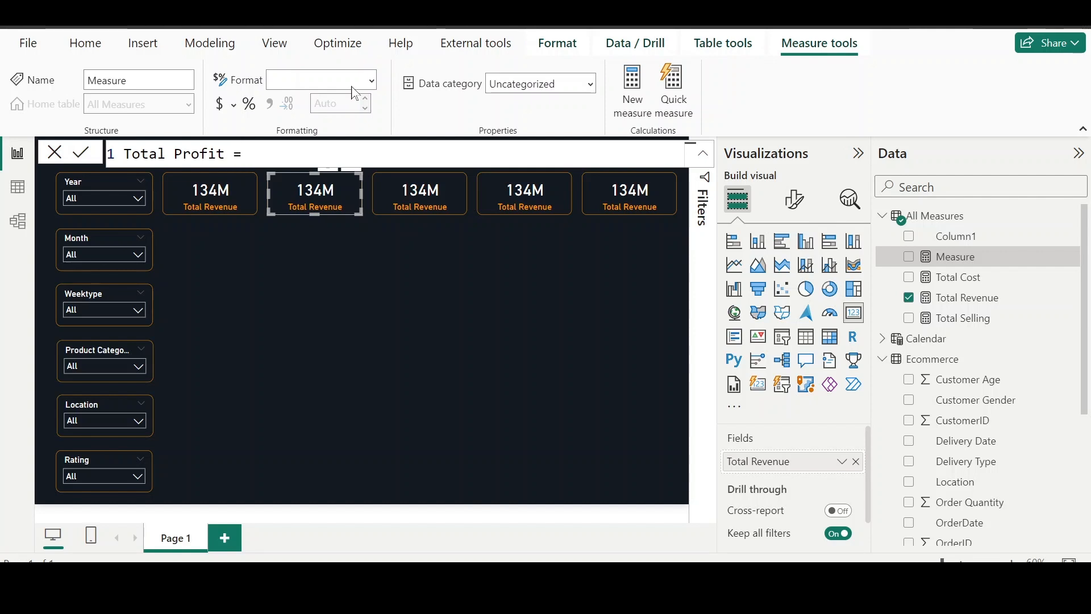
type("= tit")
type("t")
key("BackSpace")
key("BackSpace")
key("BackSpace")
key("BackSpace")
key("BackSpace")
type("rev")
key("Up")
key("Tab")
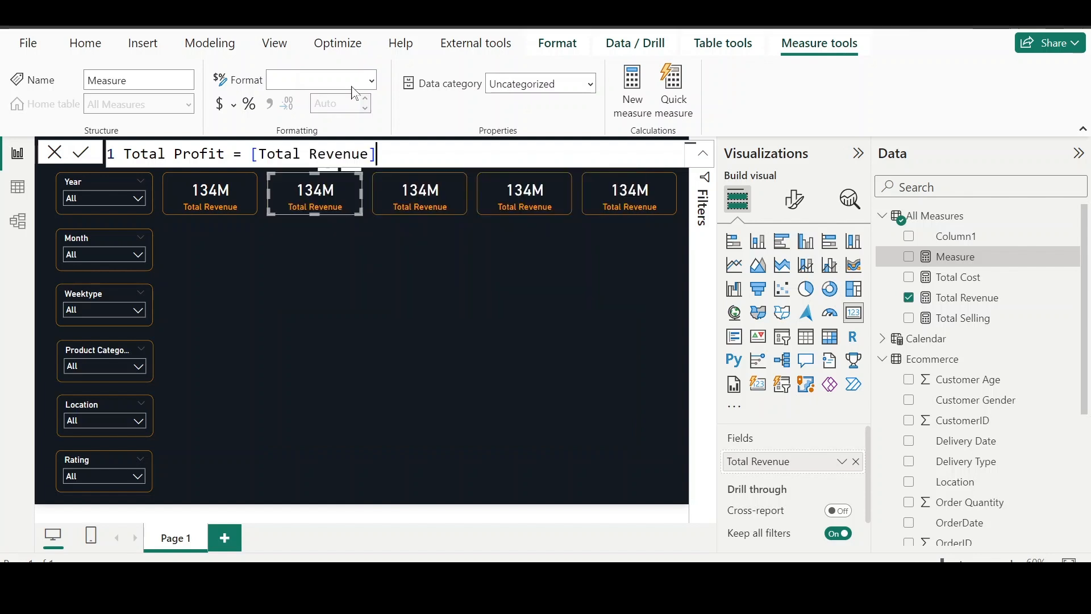
type("- pr")
key("BackSpace")
key("BackSpace")
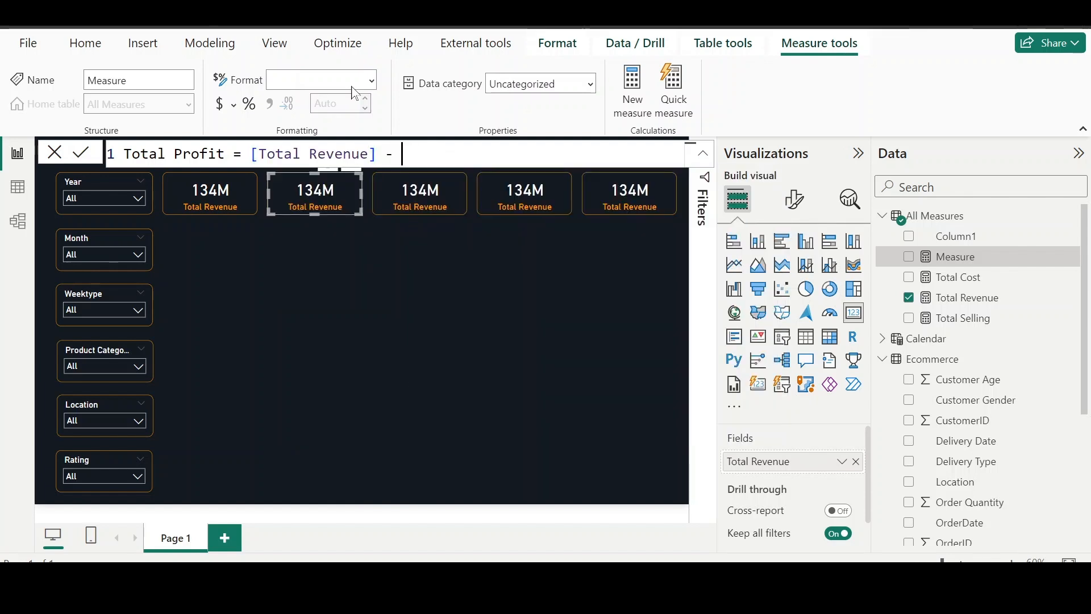
type("cost")
key("Tab")
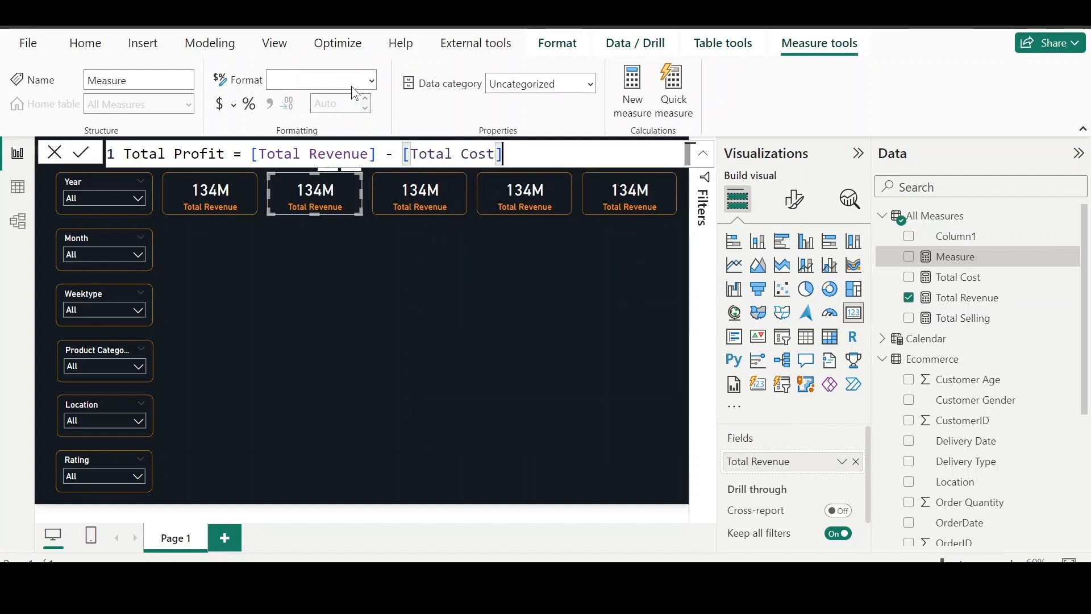
key("Return")
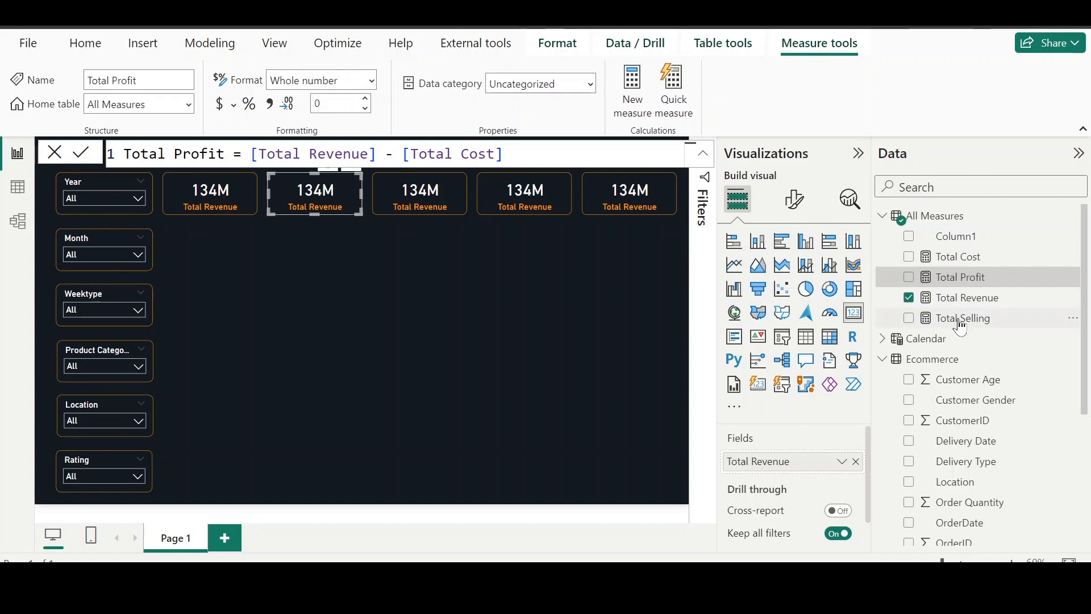
Step: Check the Total Revenue measure's formula and replace the second card's Total Revenue field with Total Profit
left_click(966, 297)
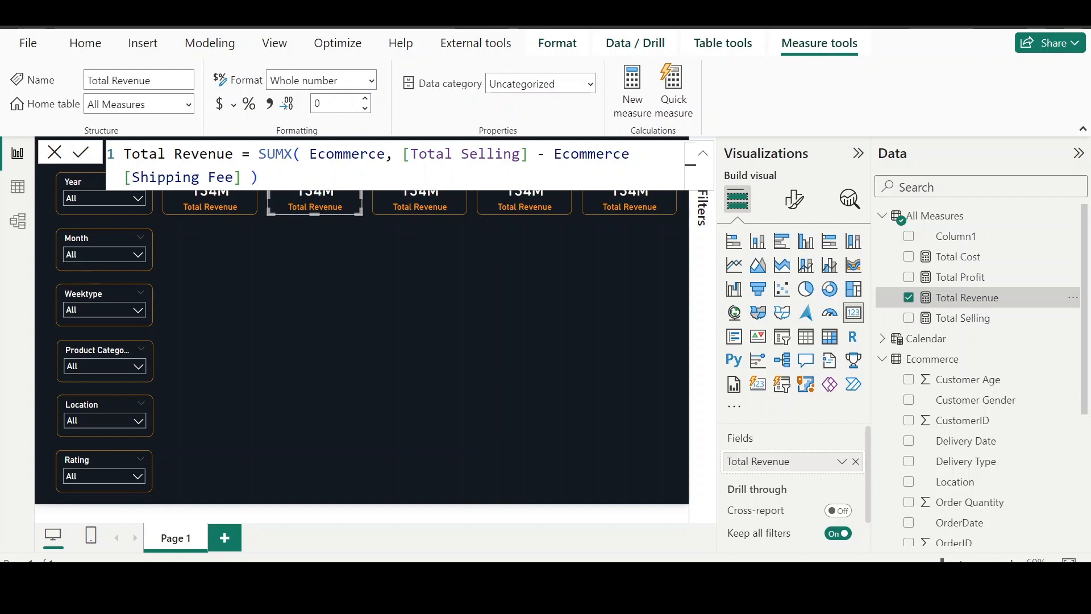
left_click(492, 279)
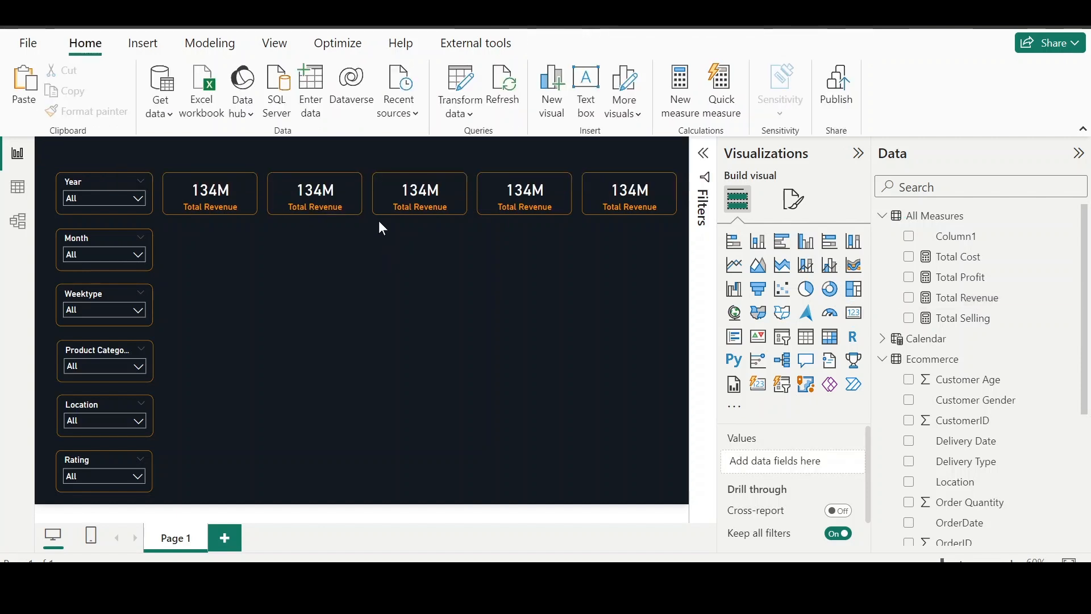
left_click(334, 195)
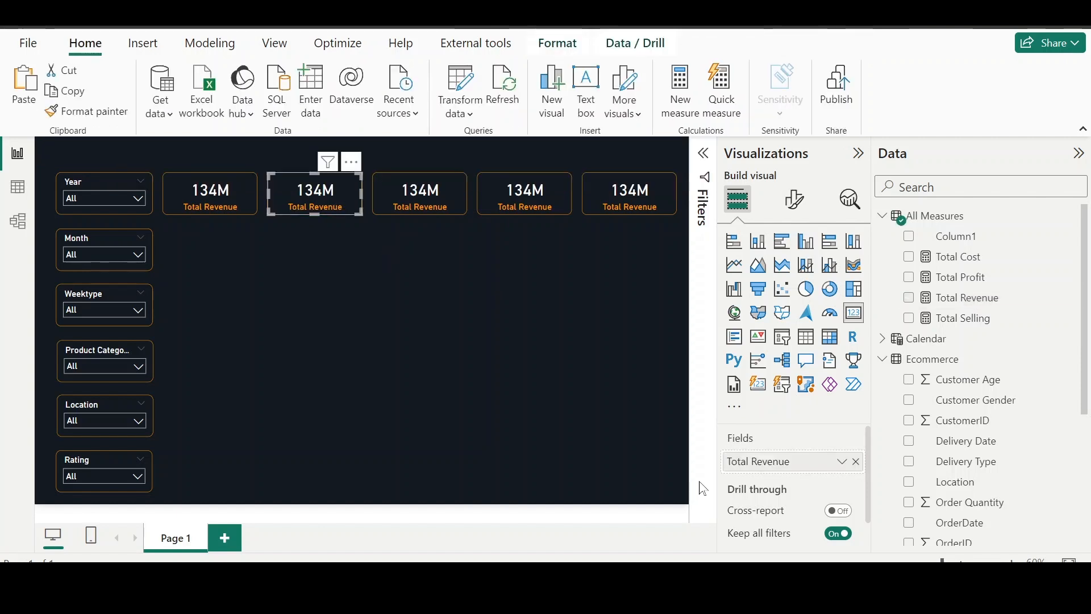
left_click(855, 461)
left_click(908, 278)
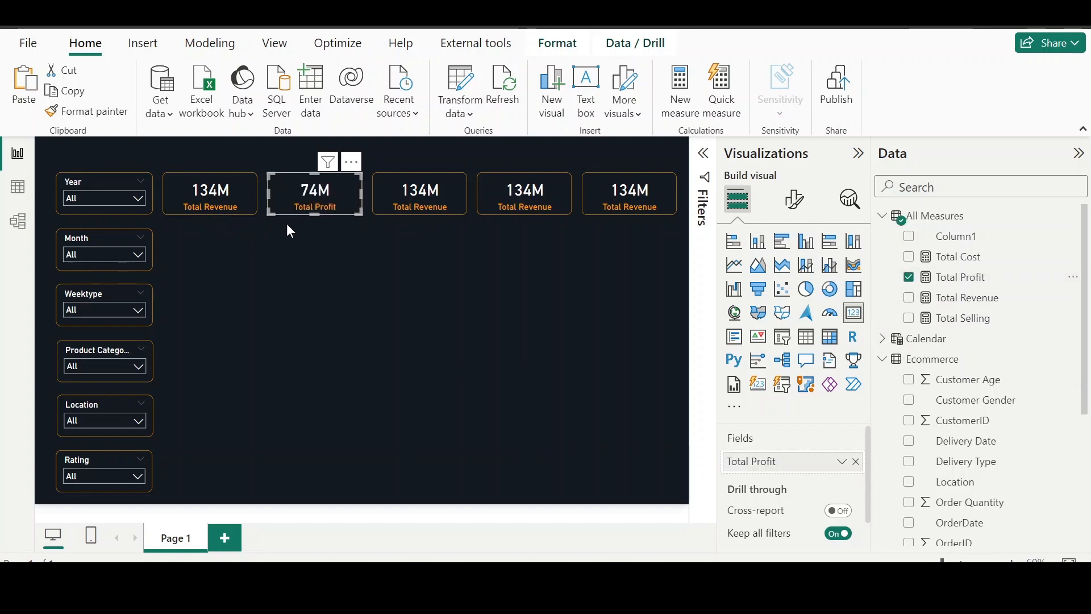
Step: With the third card selected, create the measure Total Orders = DISTINCTCOUNTNOBLANK( Ecommerce[OrderID] ) in the All Measures table
left_click(429, 205)
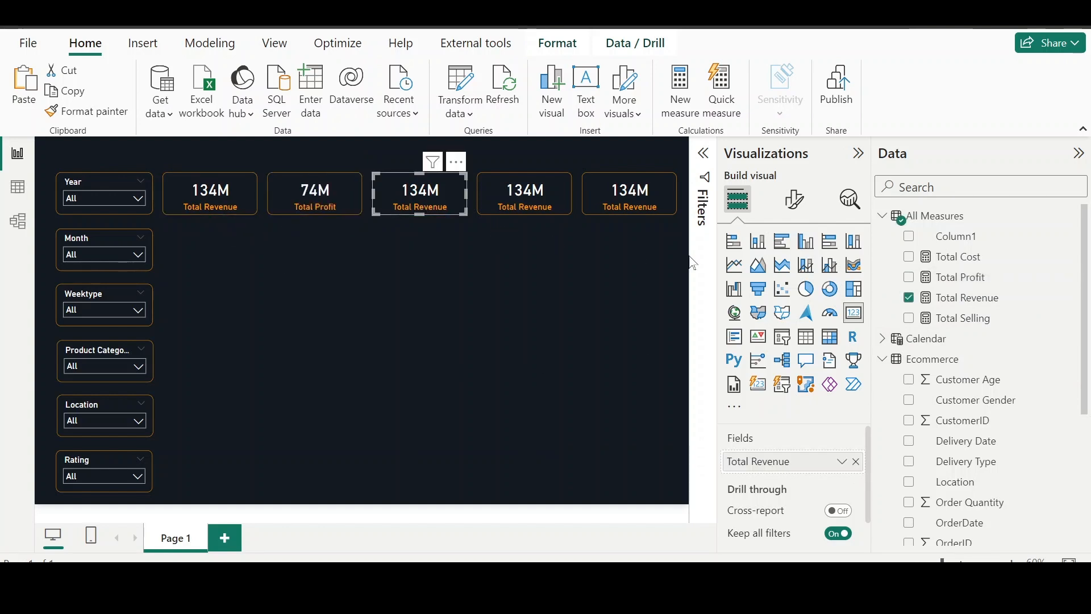
scroll(929, 392, "down", 3)
scroll(929, 391, "up", 3)
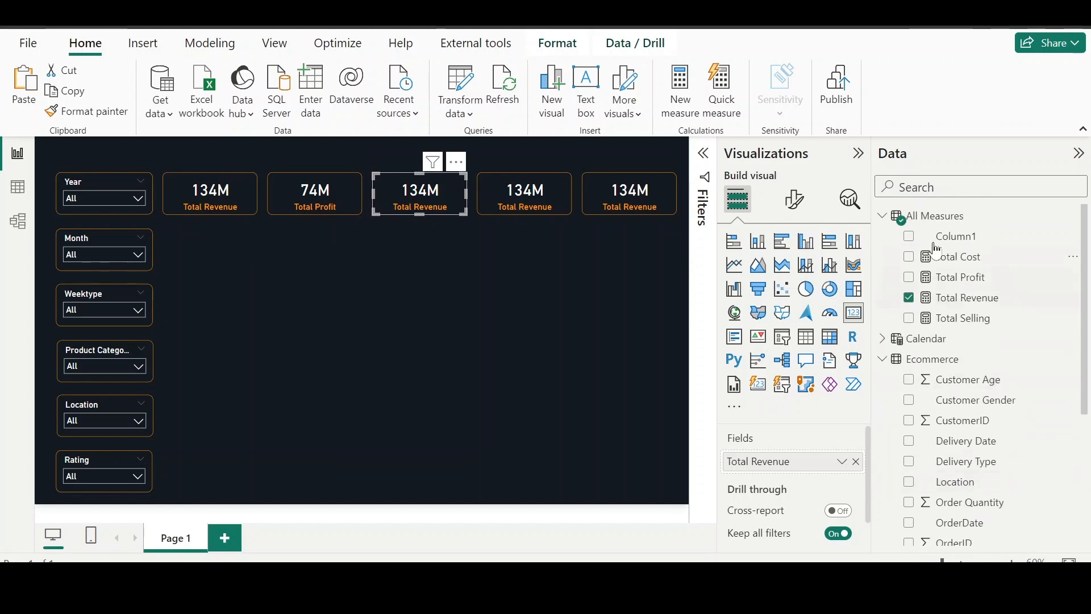
left_click(940, 221)
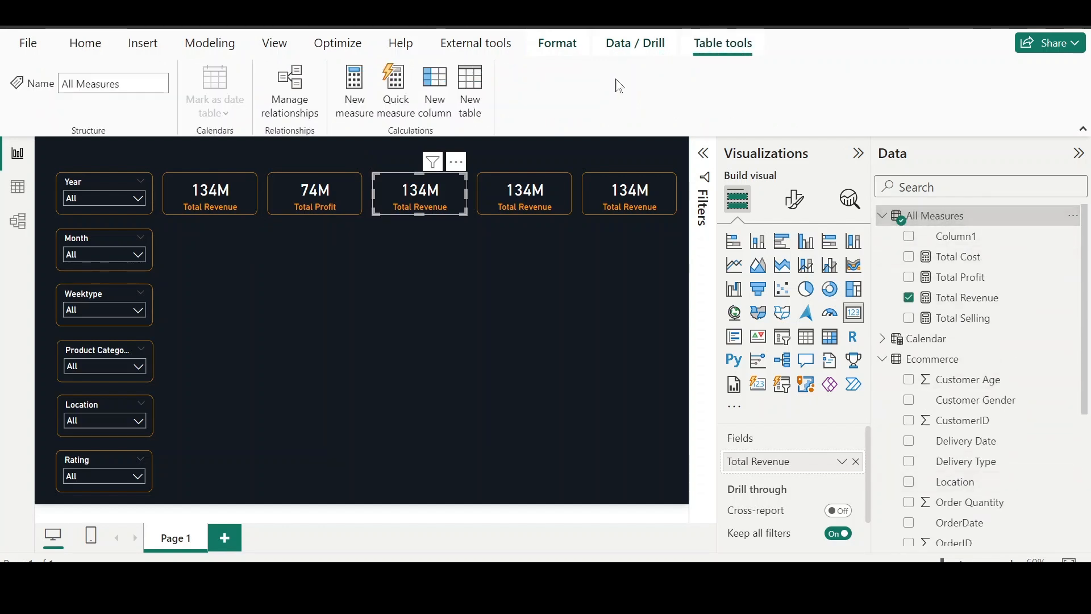
left_click(356, 86)
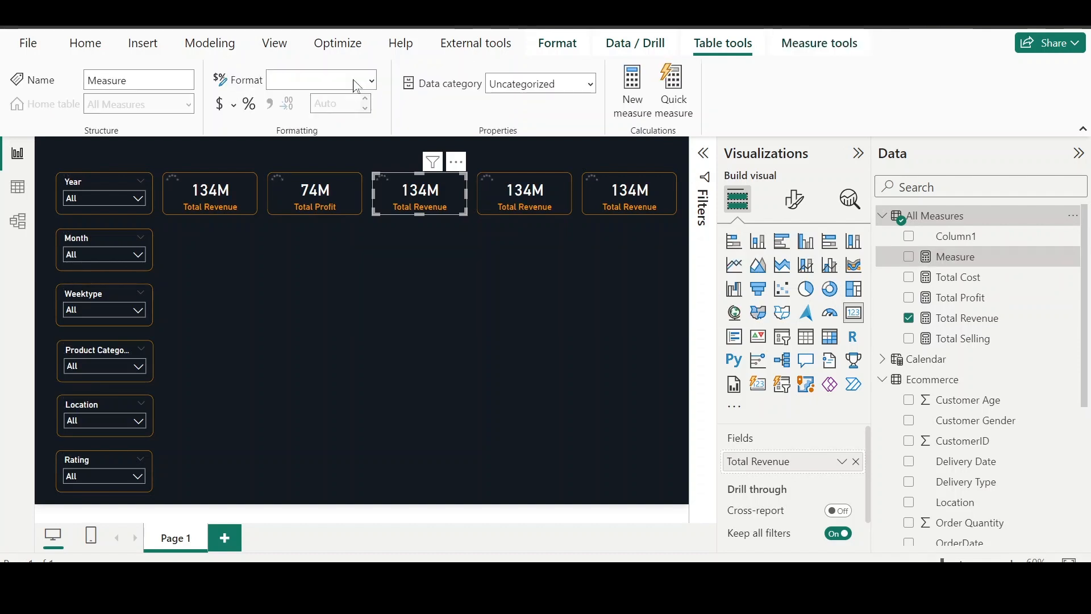
type("Total Orders")
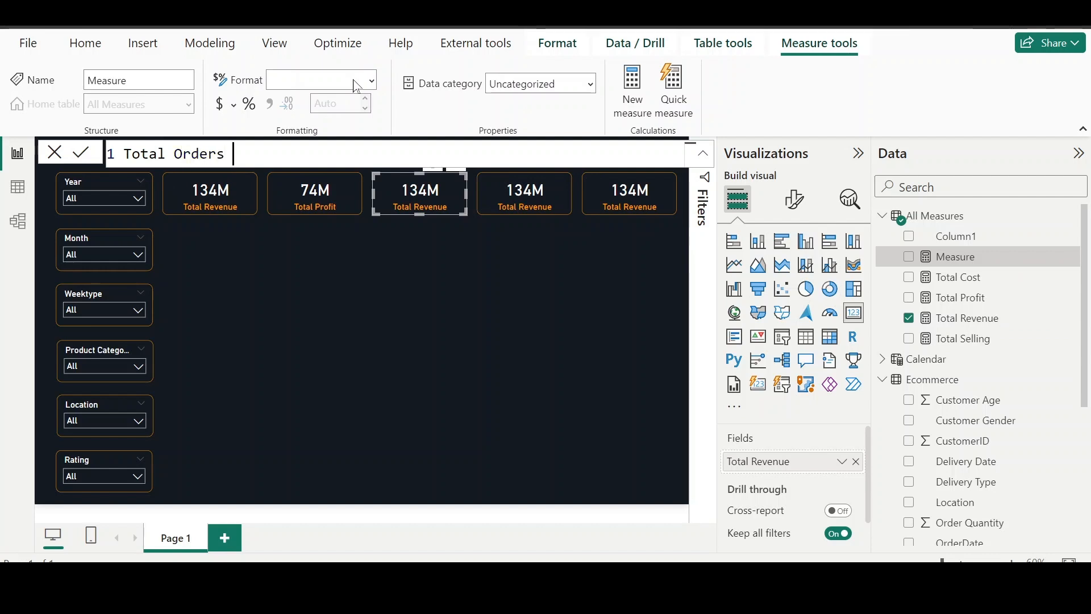
type(" = ")
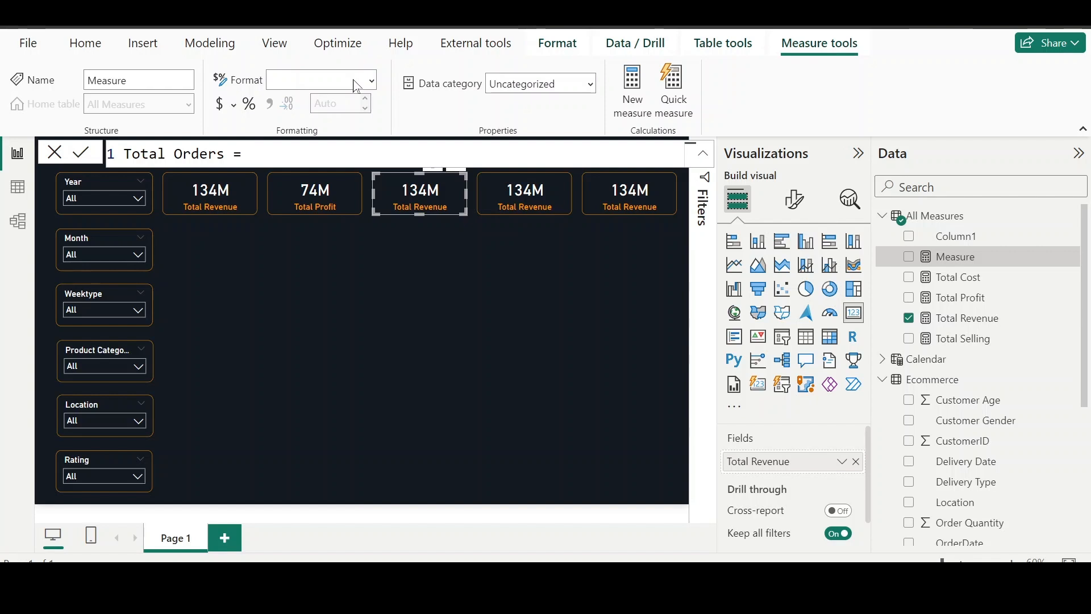
type("dist")
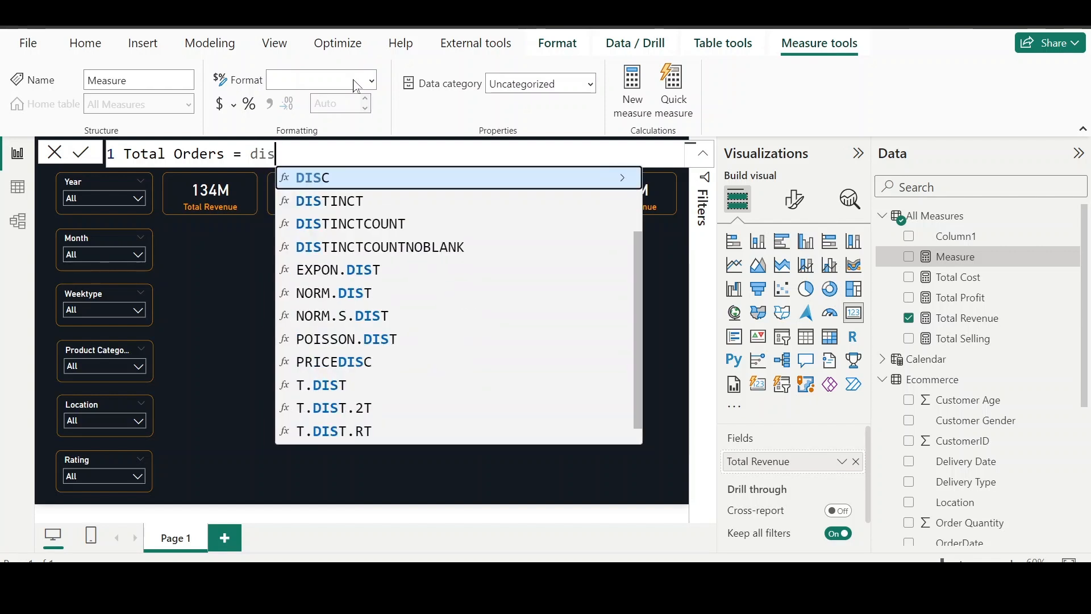
key("Down")
key("Down")
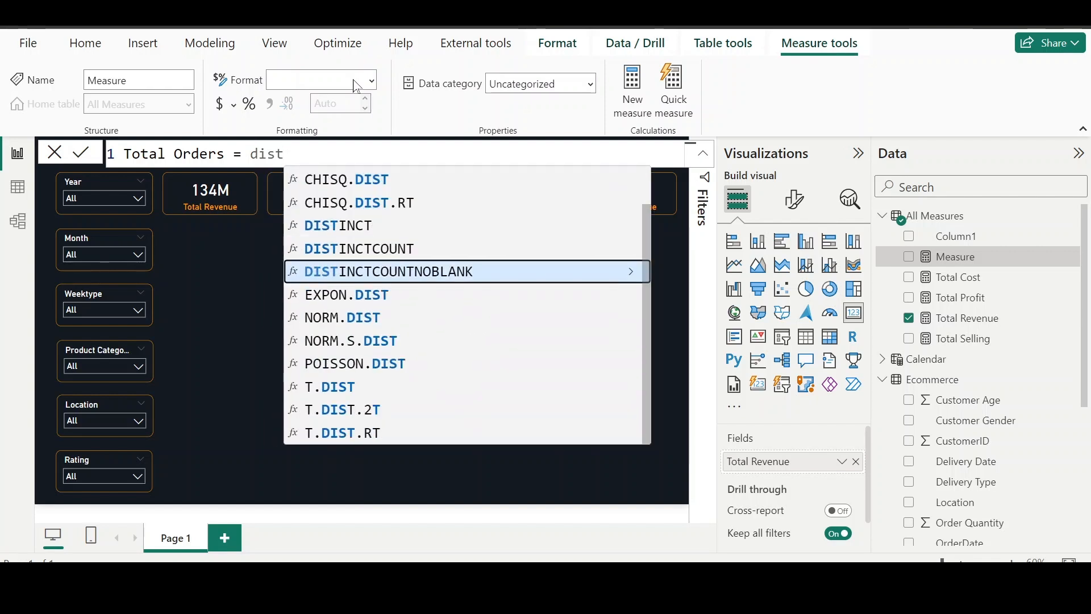
key("Tab")
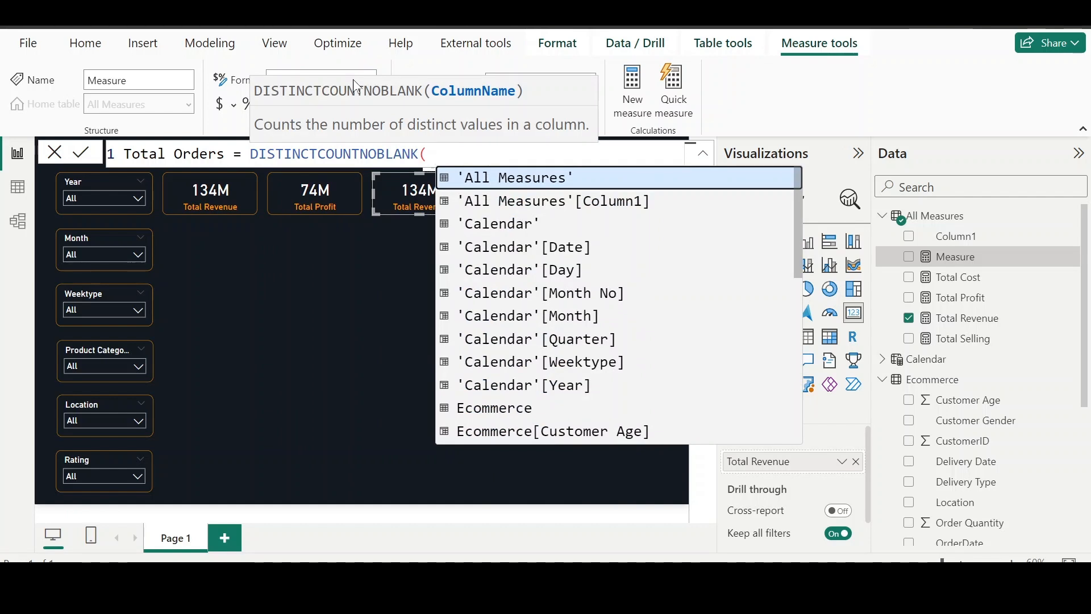
type("orde")
key("Down")
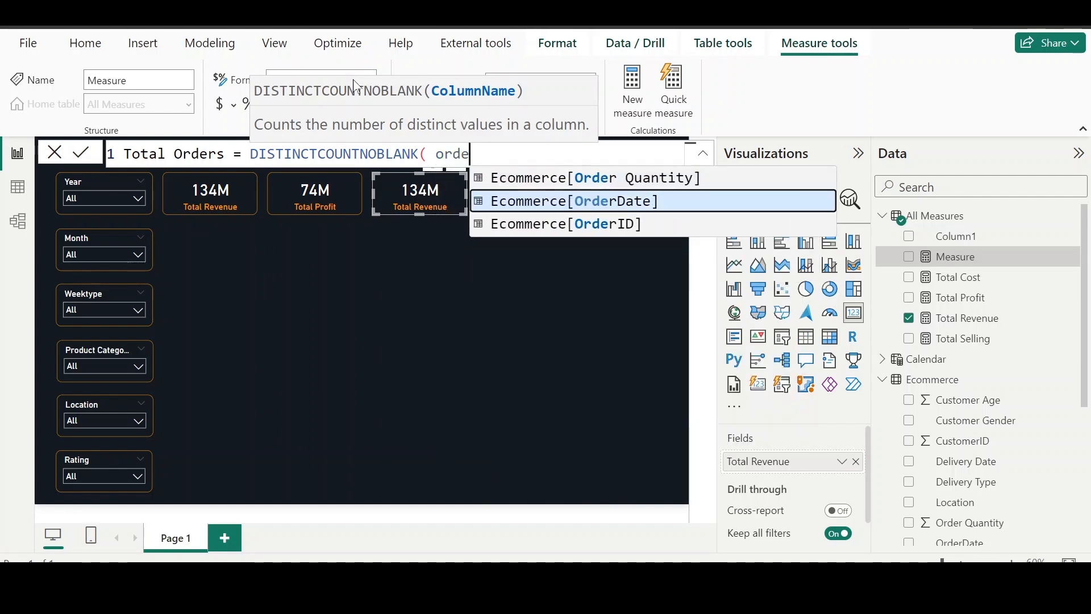
key("Down")
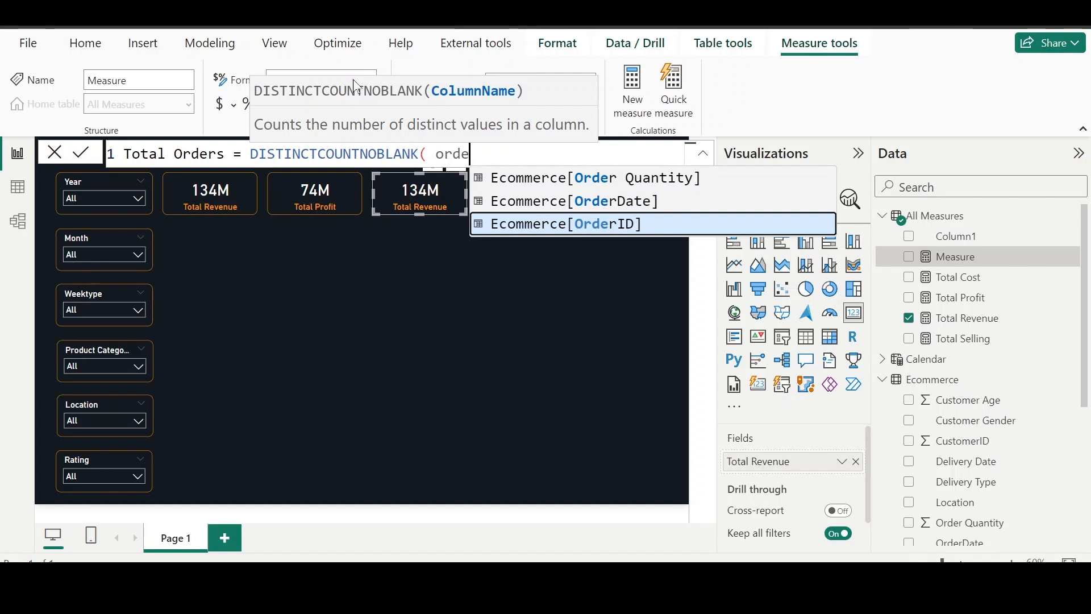
key("Tab")
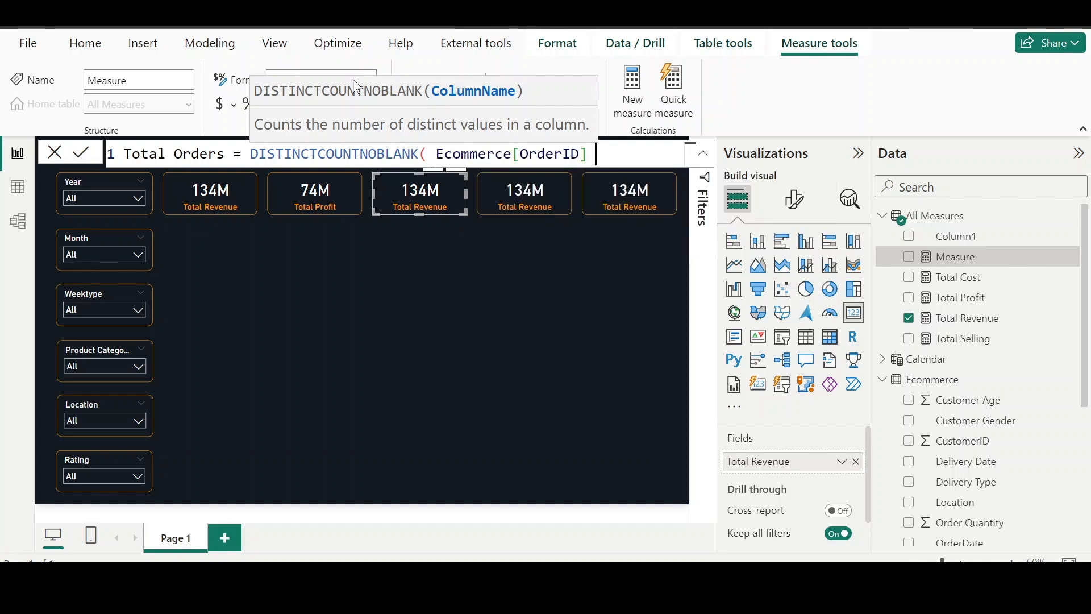
type(")")
key("Return")
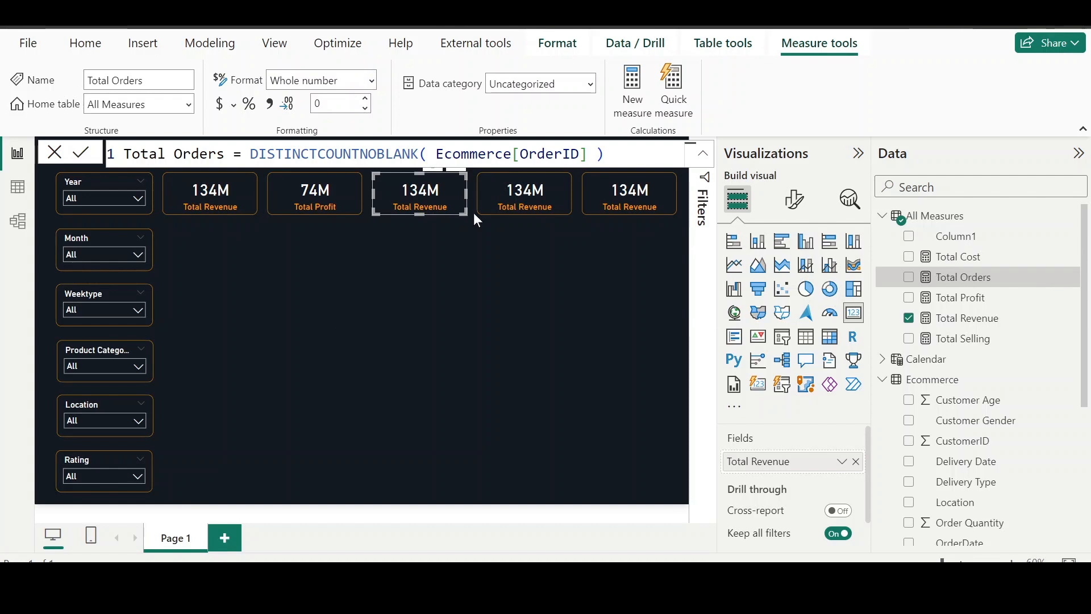
Step: Replace the third card's Total Revenue field with Total Orders, and remove Total Revenue from the fourth card
left_click(856, 463)
left_click(910, 278)
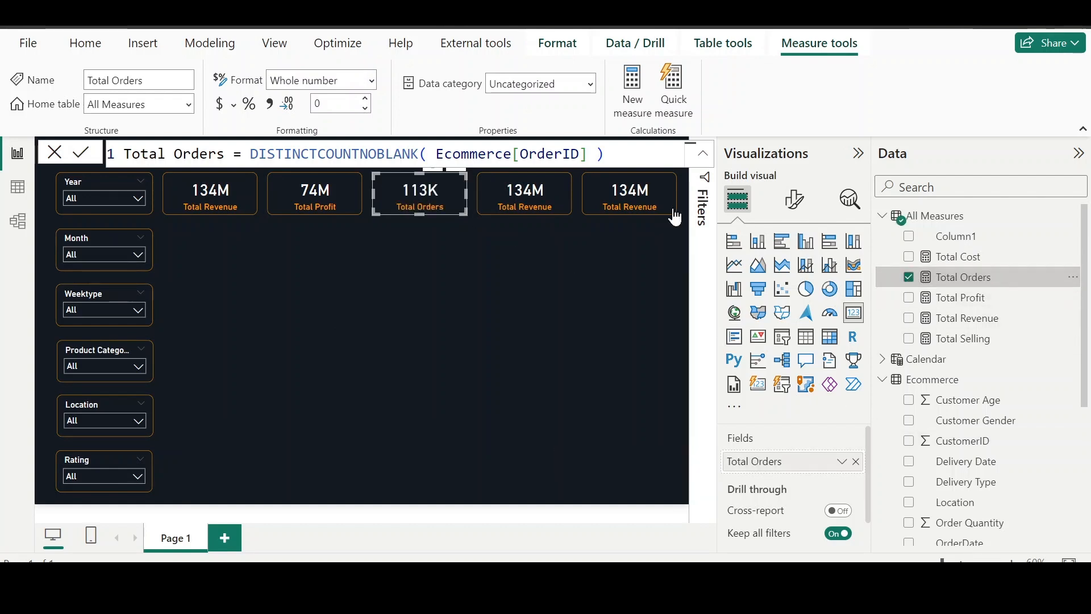
left_click(551, 196)
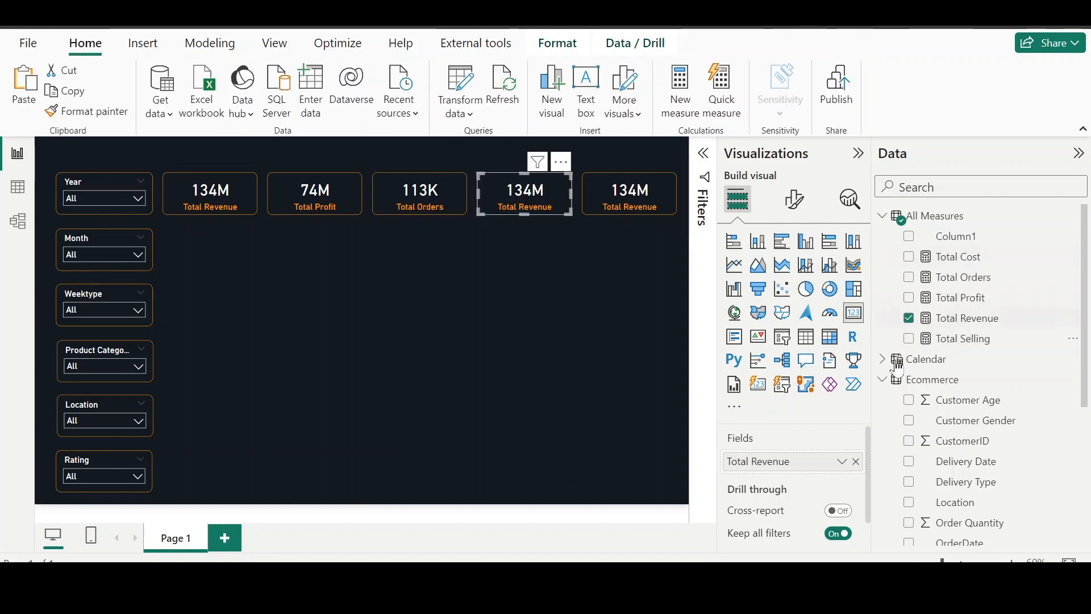
left_click(855, 461)
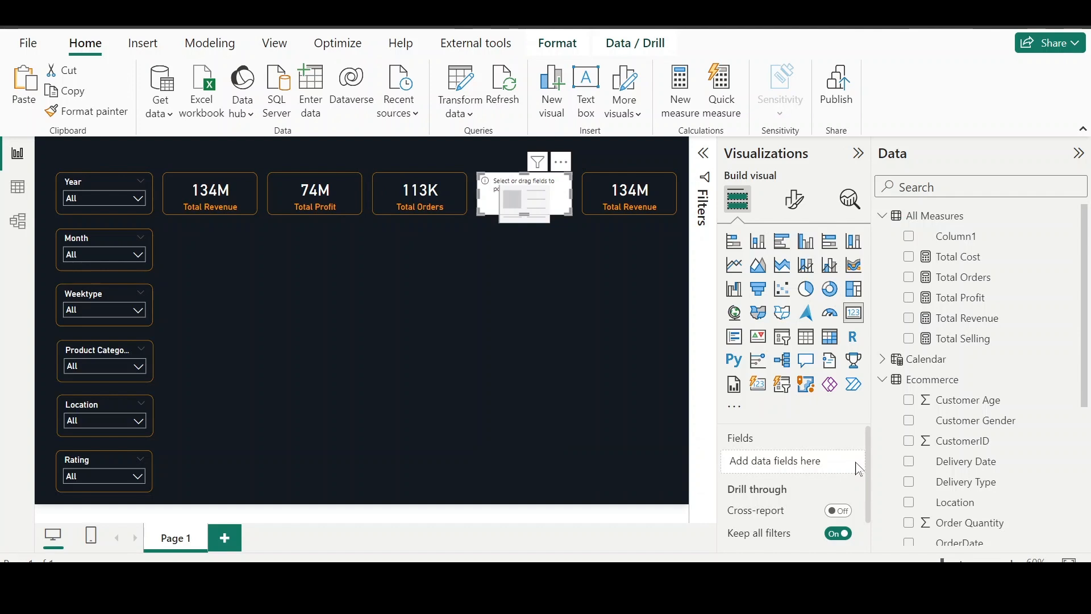
Step: Create the measure Total Customers = DISTINCTCOUNTNOBLANK( Ecommerce[CustomerID] ) in the All Measures table and add it to the empty fourth card
left_click(927, 216)
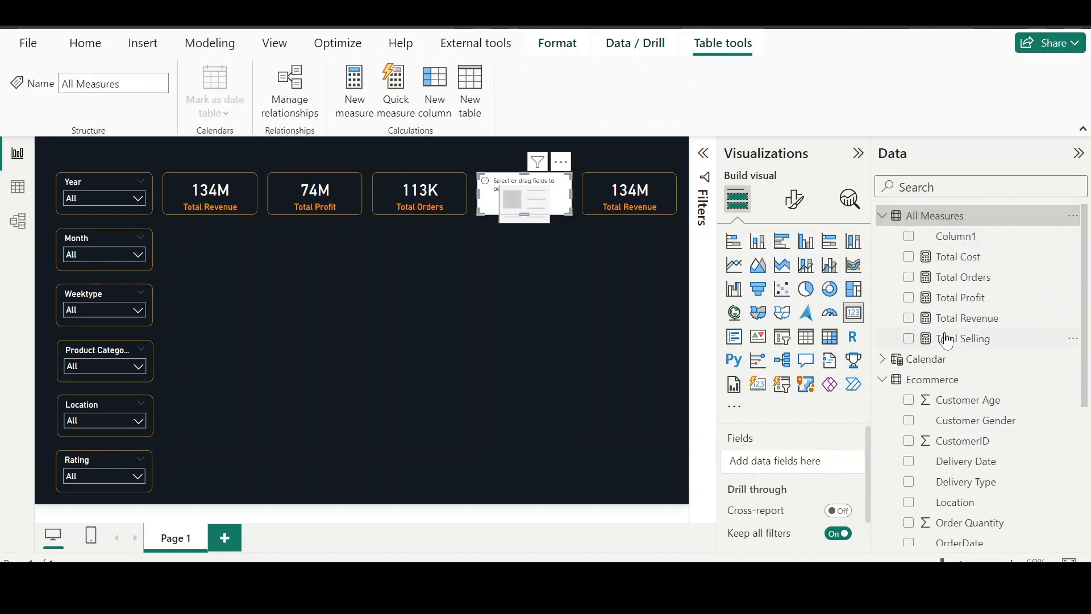
left_click(350, 76)
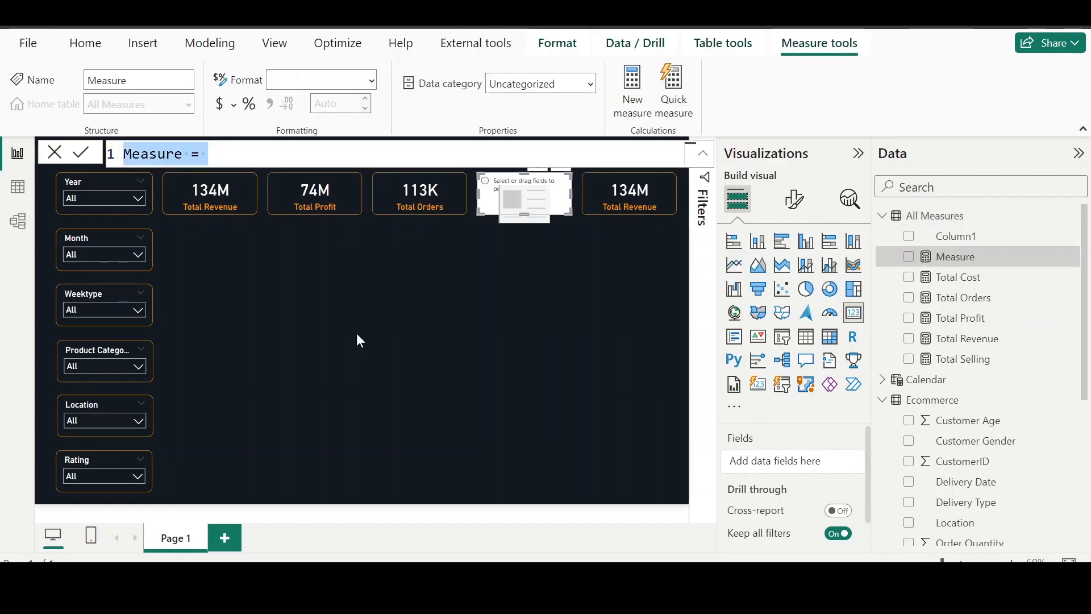
type("Total ")
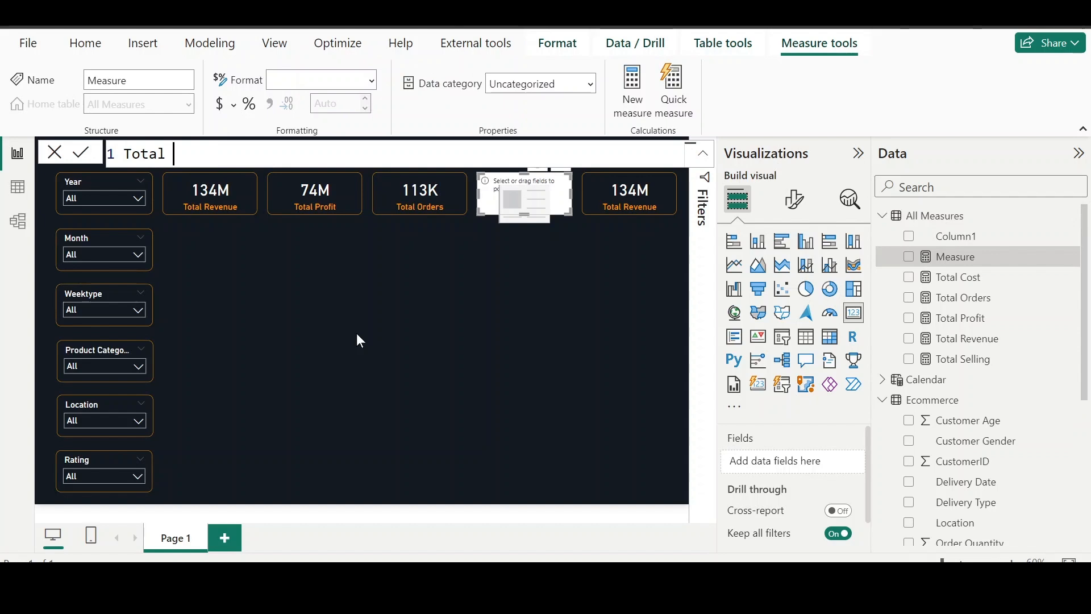
type("Customers =")
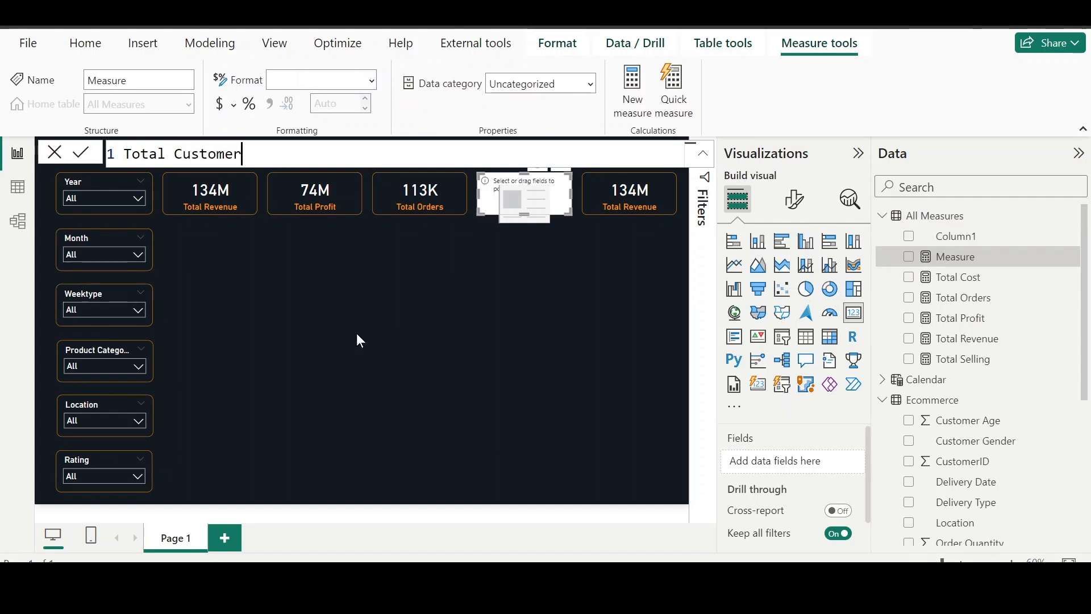
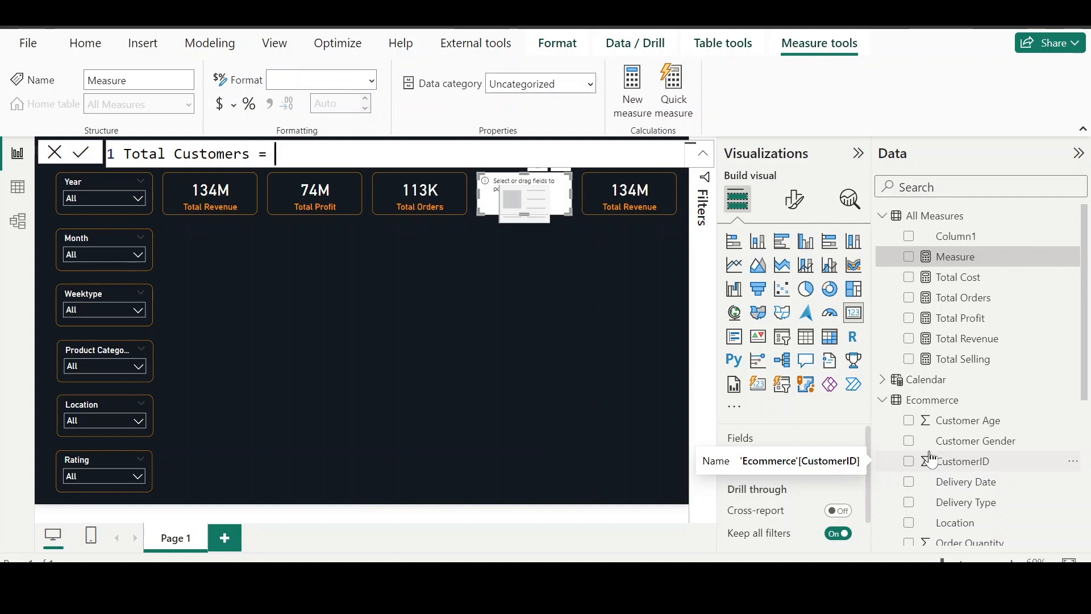
type("dist")
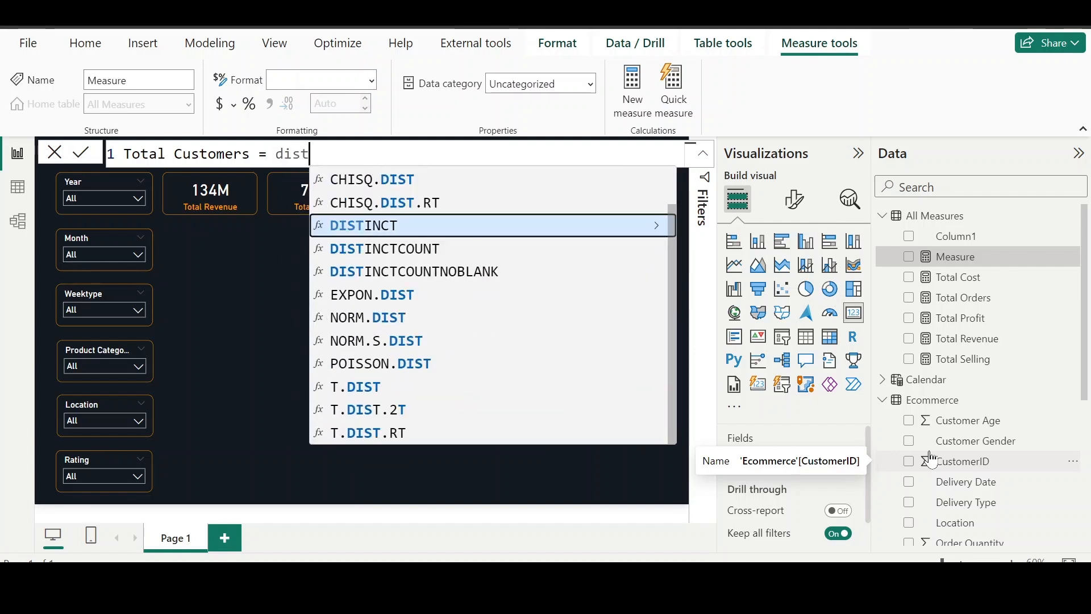
key("Down")
key("Down")
key("Tab")
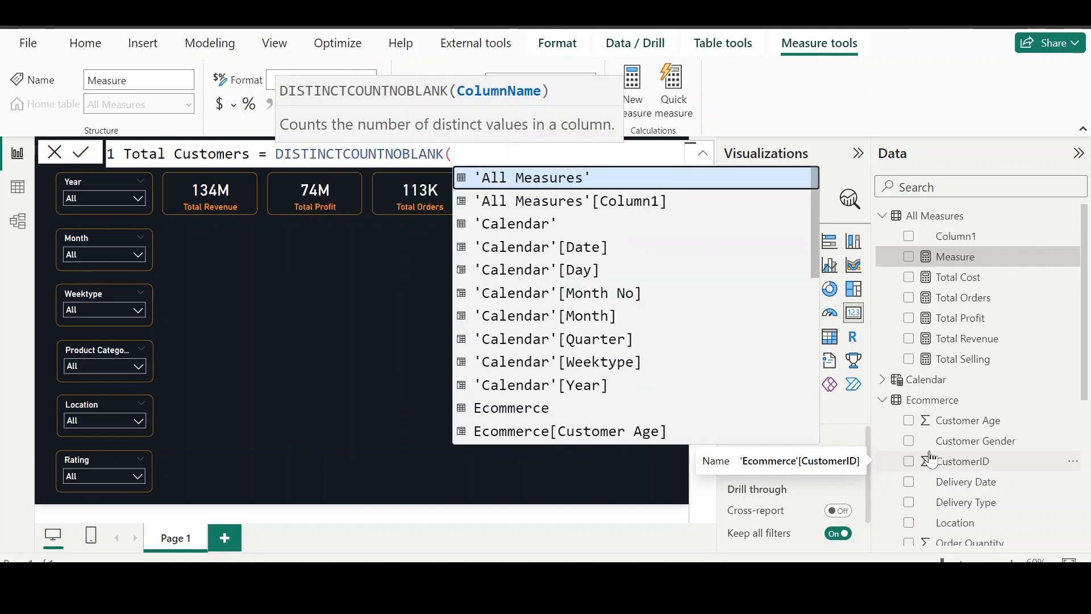
type("cust")
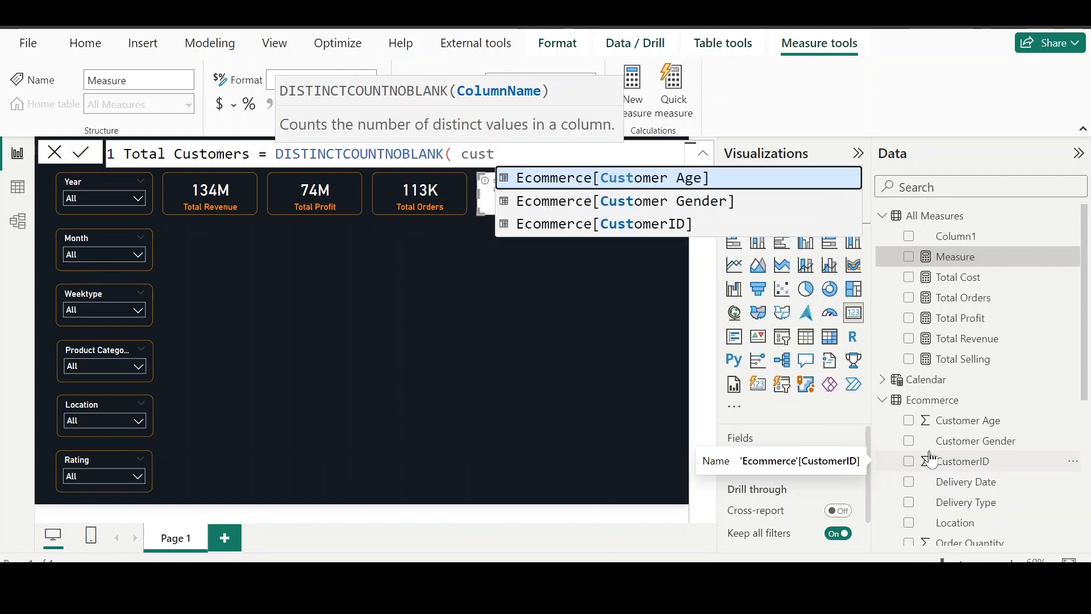
key("Down")
key("Down")
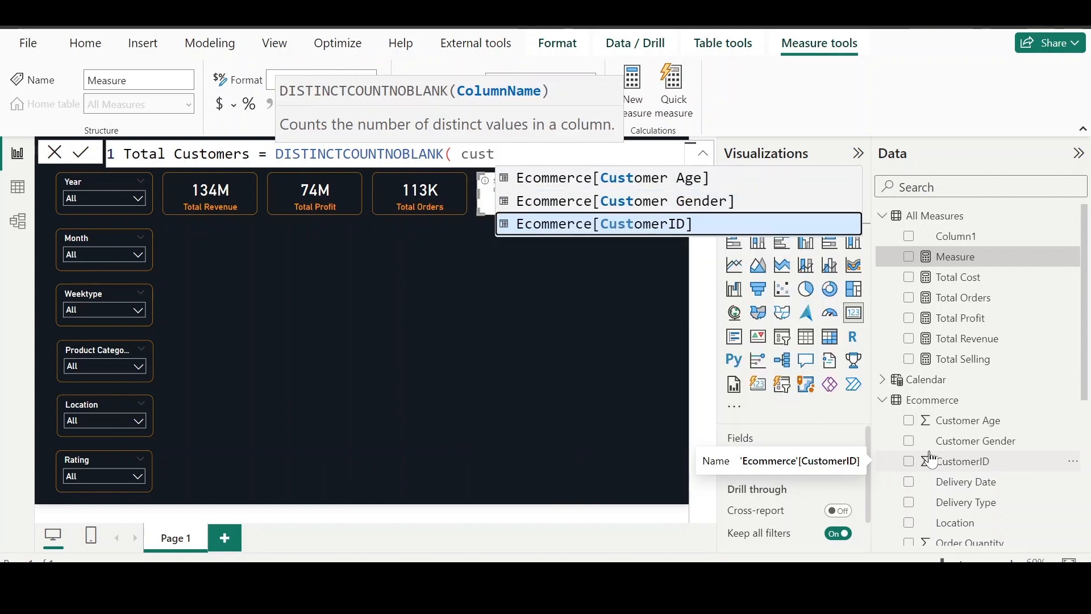
key("Tab")
type(")")
key("Return")
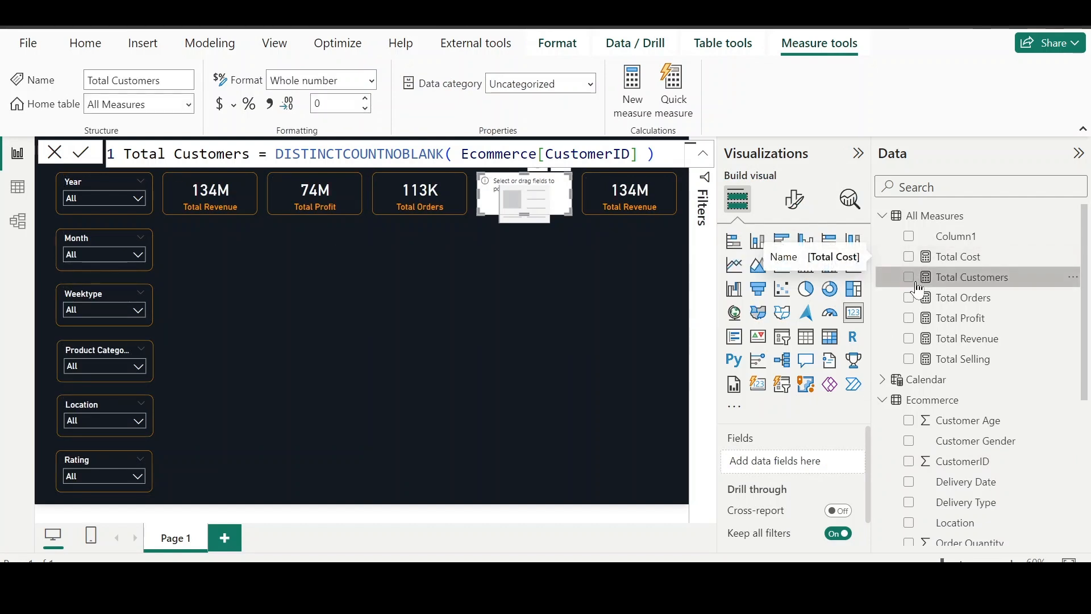
left_click(909, 277)
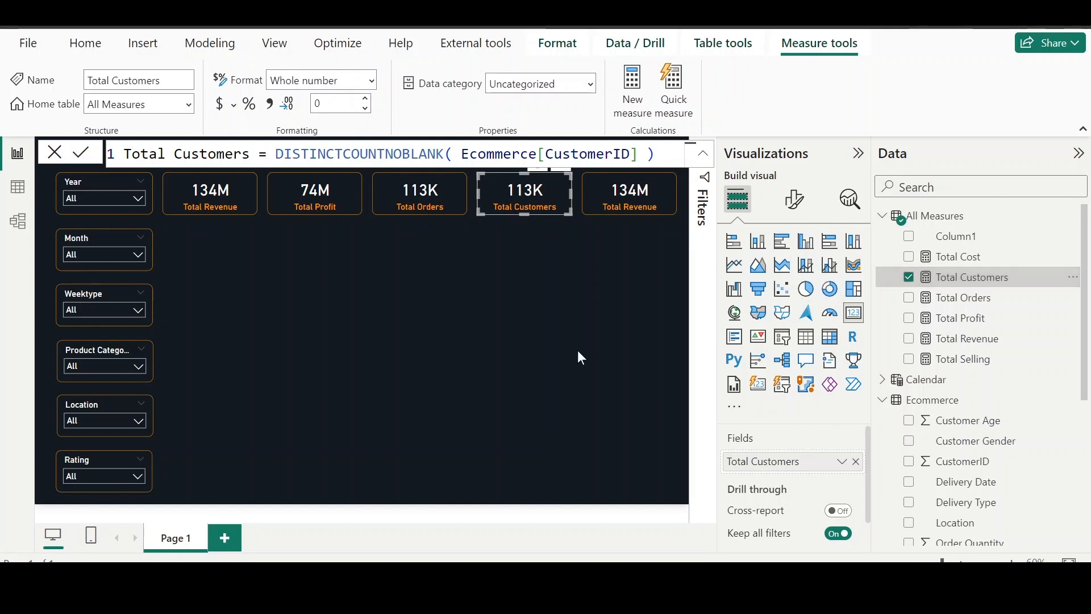
Step: Examine the CustomerID and OrderID columns in the Ecommerce table's data
scroll(980, 446, "down", 1)
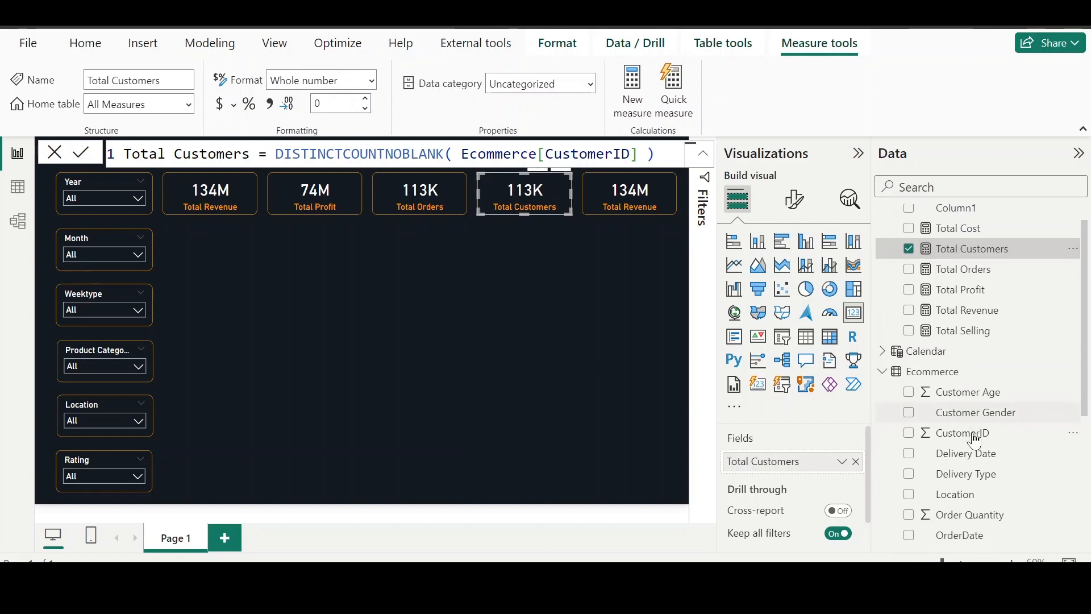
scroll(995, 476, "down", 3)
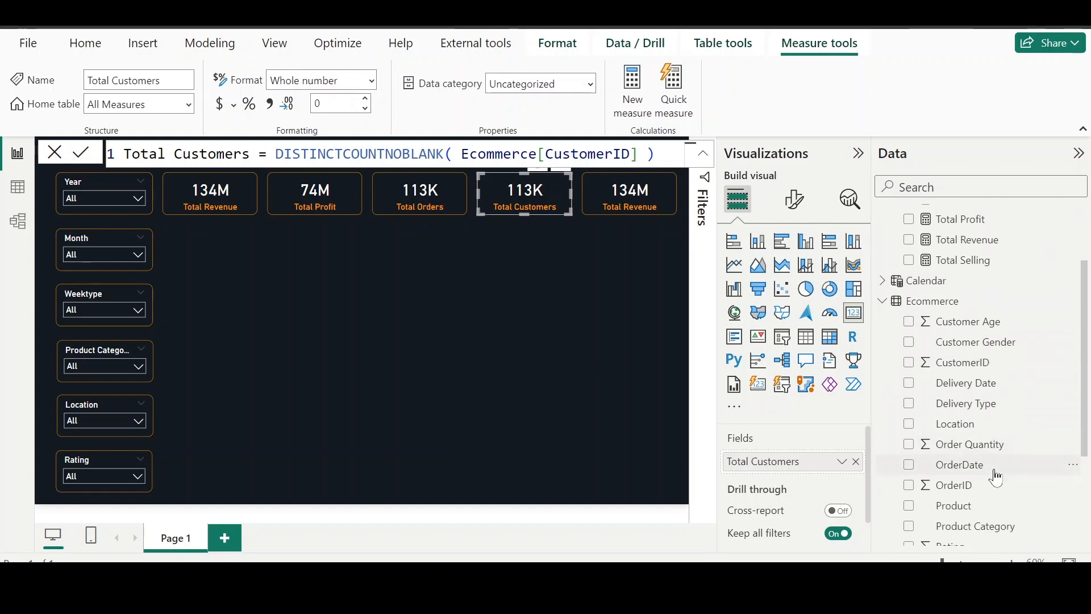
scroll(995, 476, "up", 4)
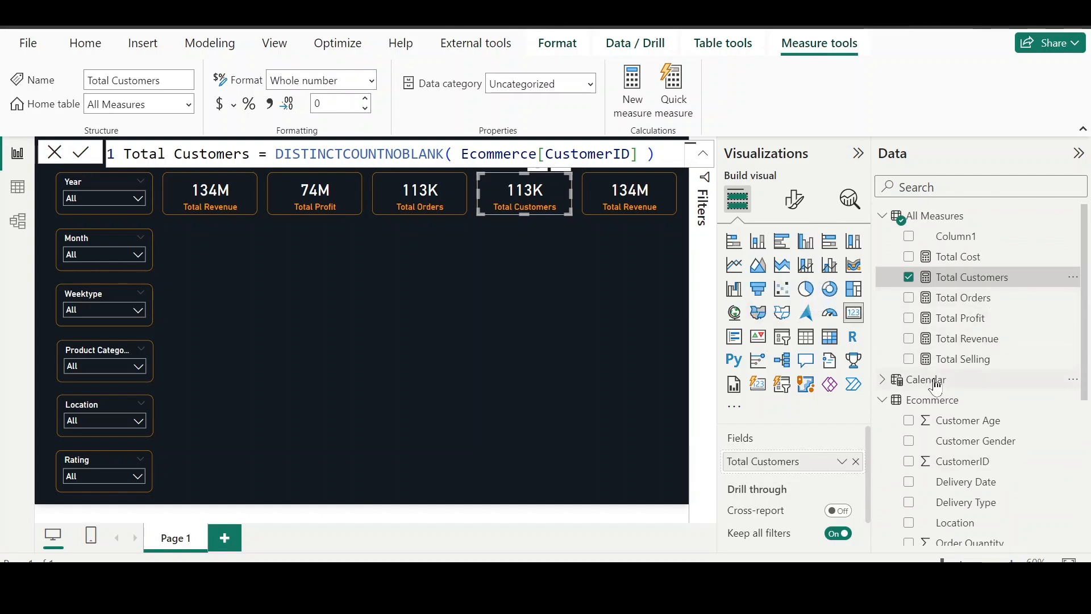
left_click(18, 188)
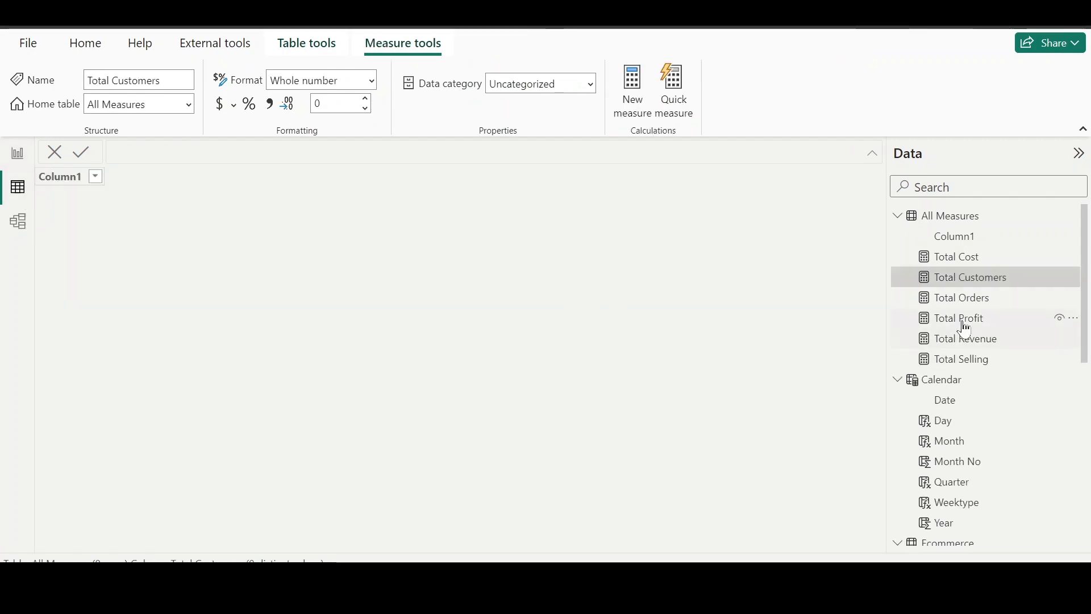
scroll(953, 451, "down", 2)
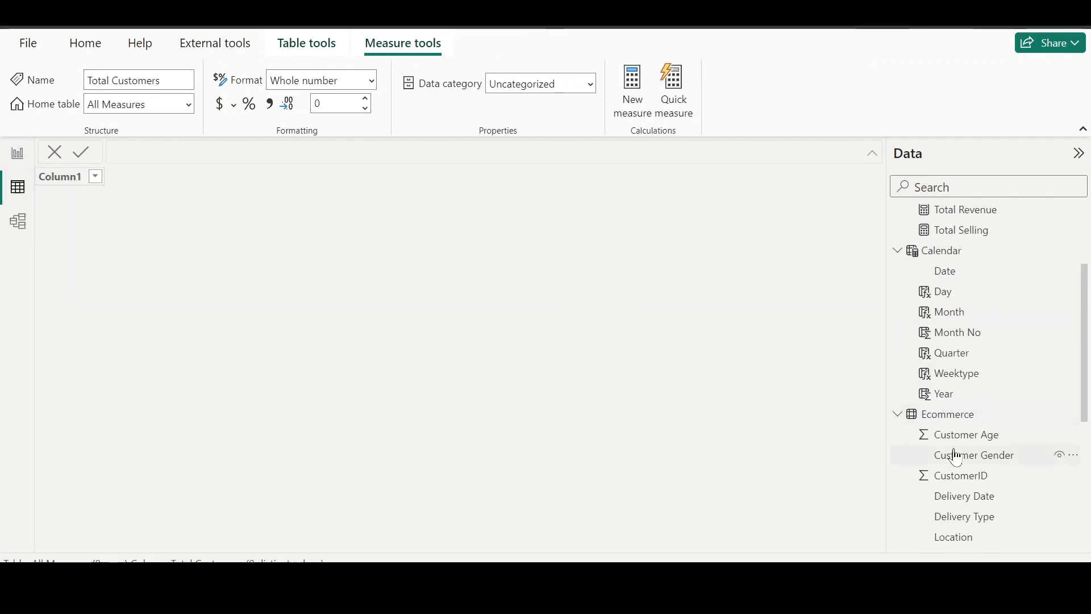
left_click(948, 414)
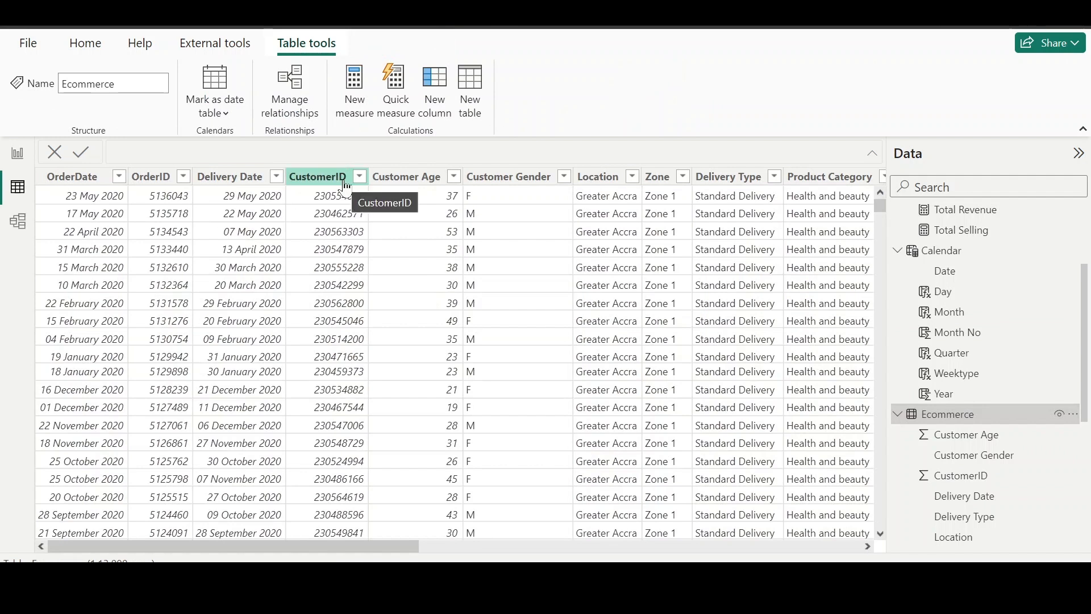
left_click(153, 179)
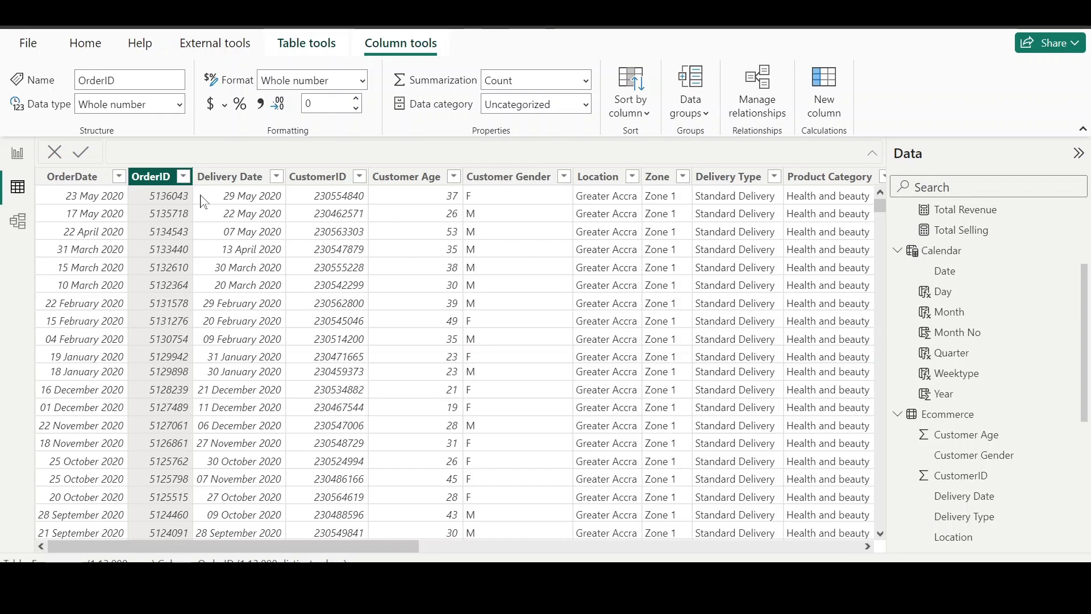
Step: Return to the report page and remove the Total Revenue field from the fifth card
left_click(17, 153)
left_click(631, 202)
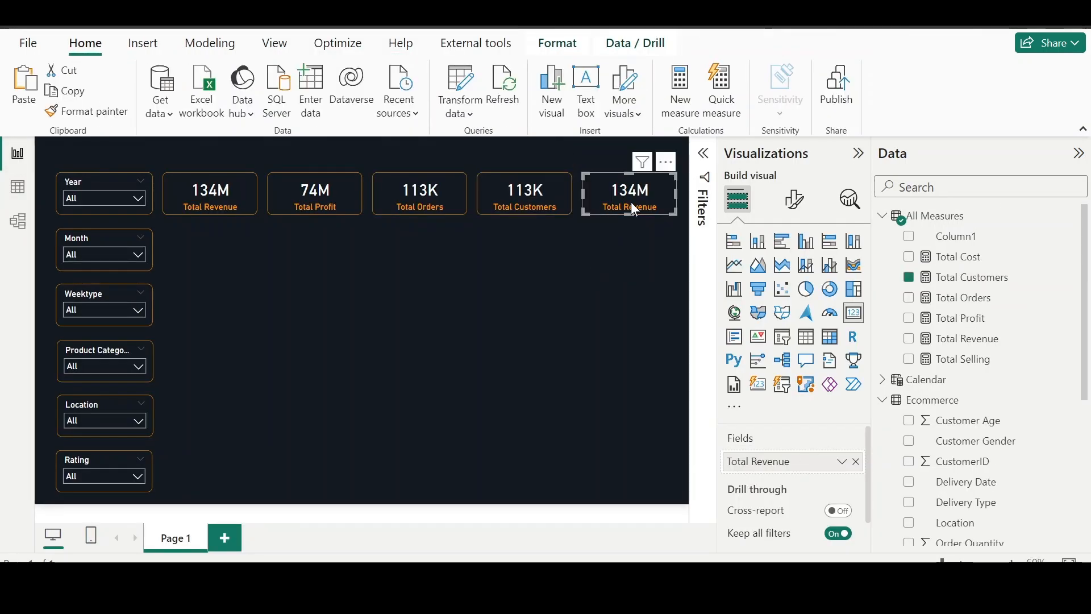
left_click(856, 462)
Step: Create the measure Average ratings = AVERAGE( Ecommerce[Rating] ) in the All Measures table and add it to the empty fifth card
scroll(977, 465, "down", 5)
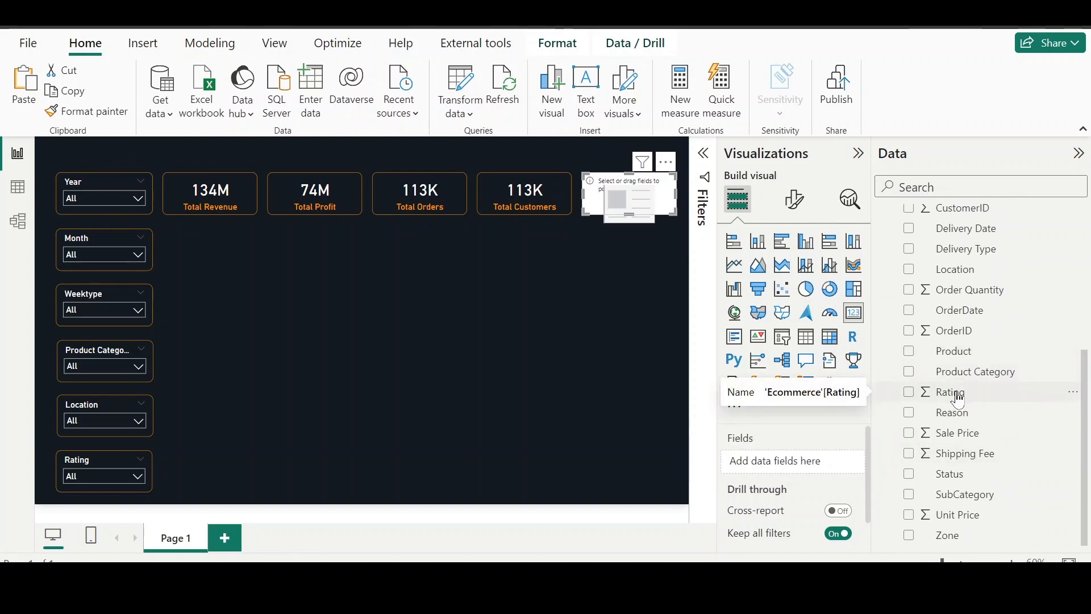
scroll(959, 400, "up", 5)
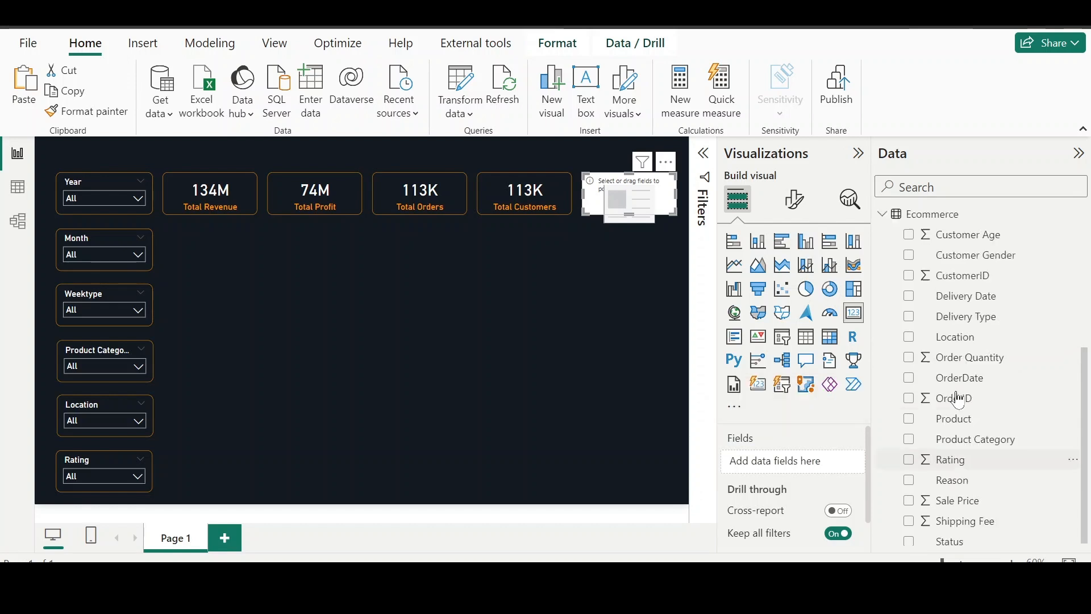
left_click(937, 218)
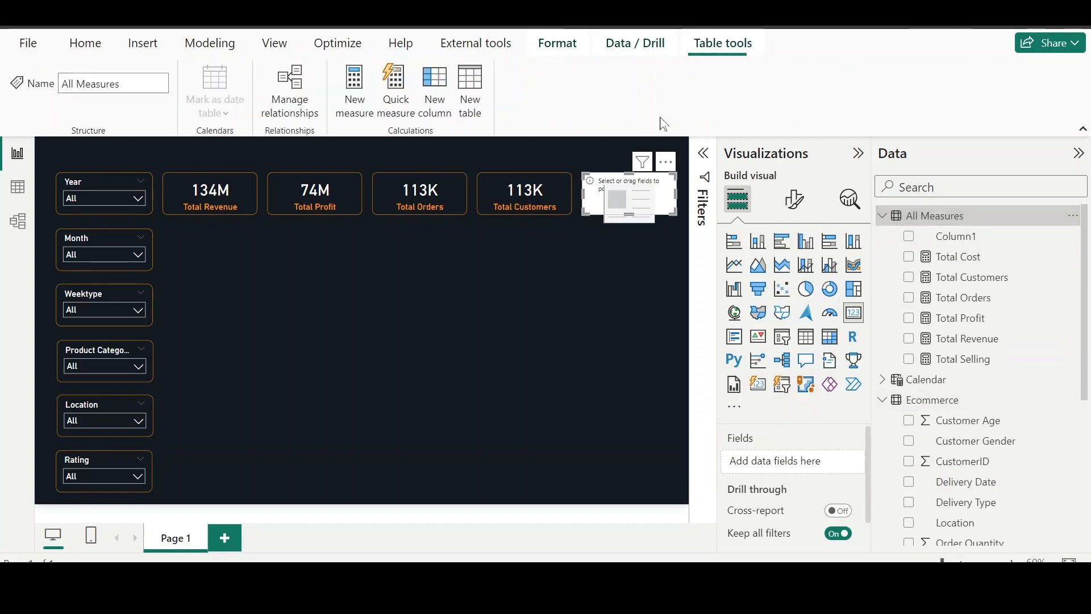
left_click(356, 85)
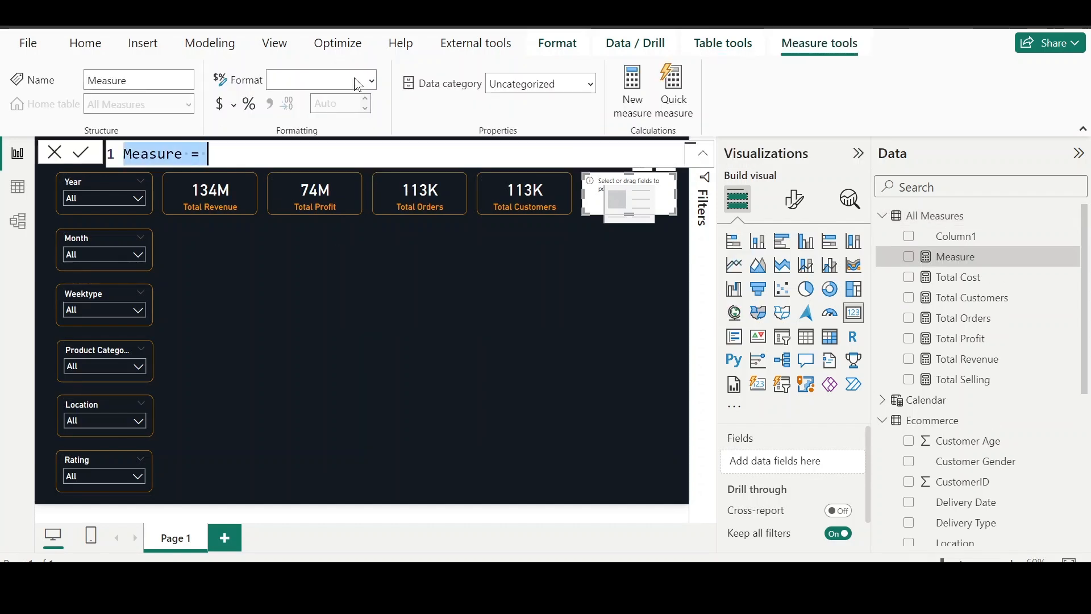
type("Average ")
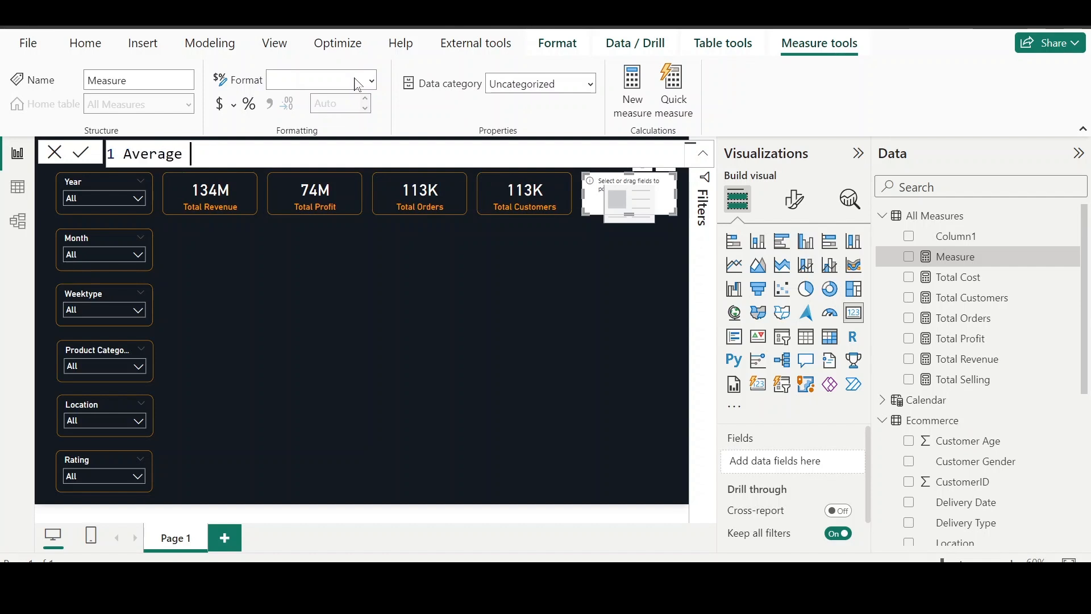
type("ratings = aver")
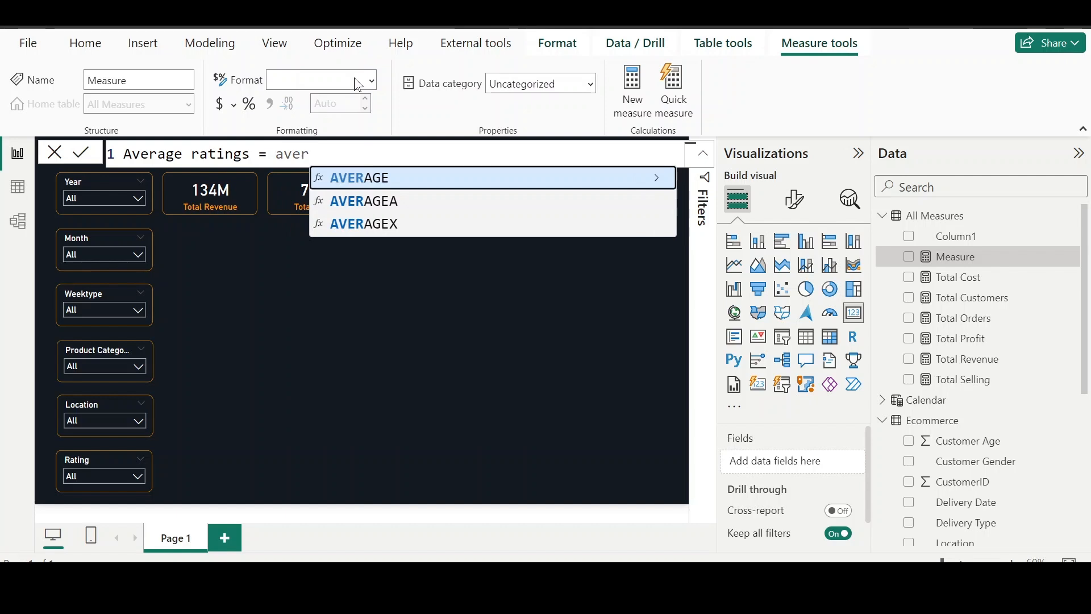
key("Tab")
type("rat")
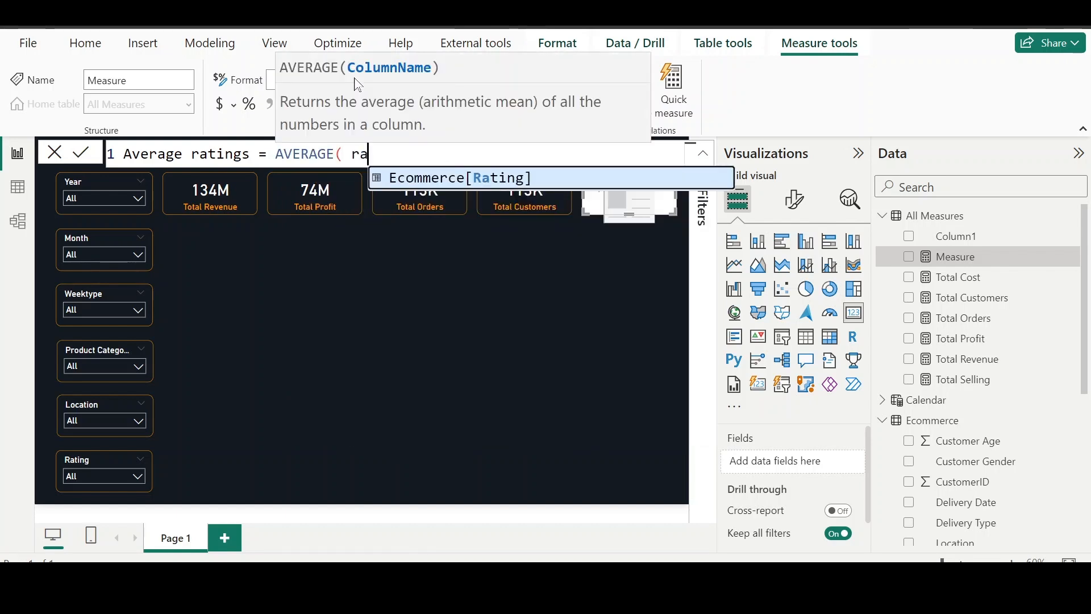
key("Tab")
type(")")
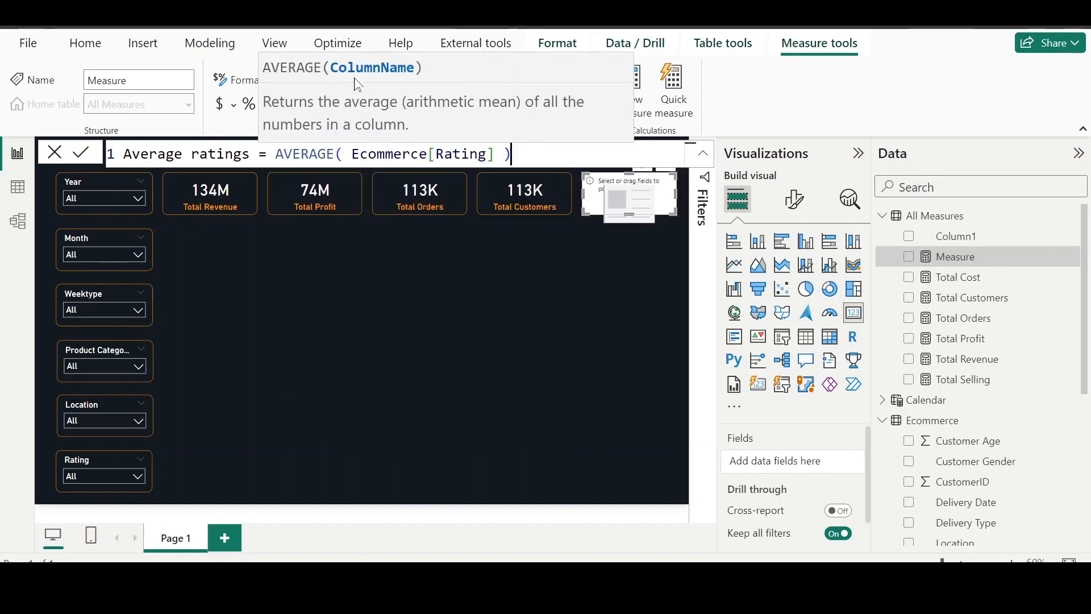
key("Return")
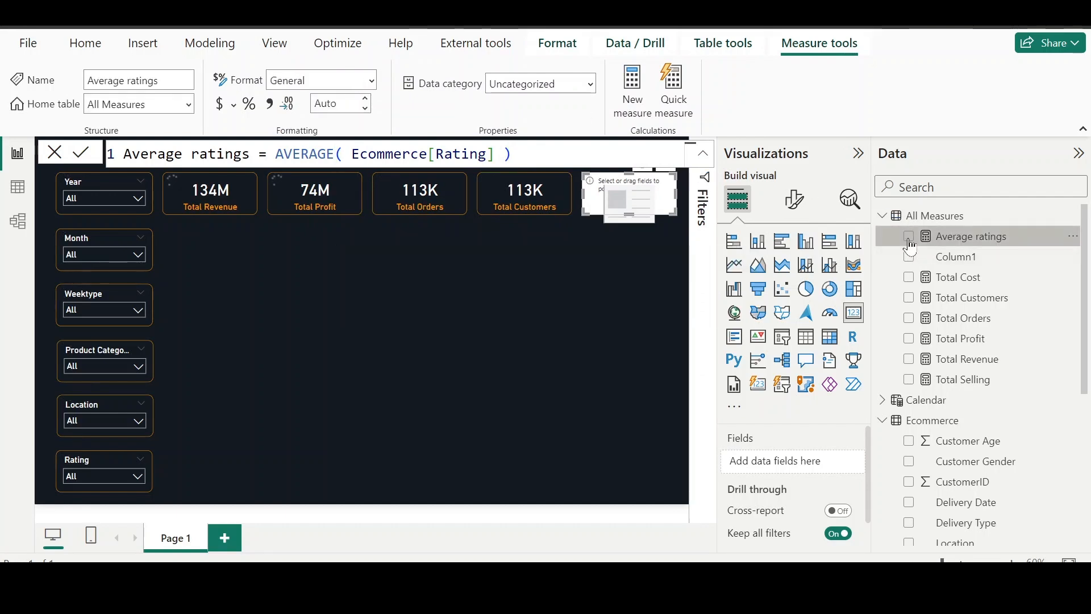
left_click(908, 237)
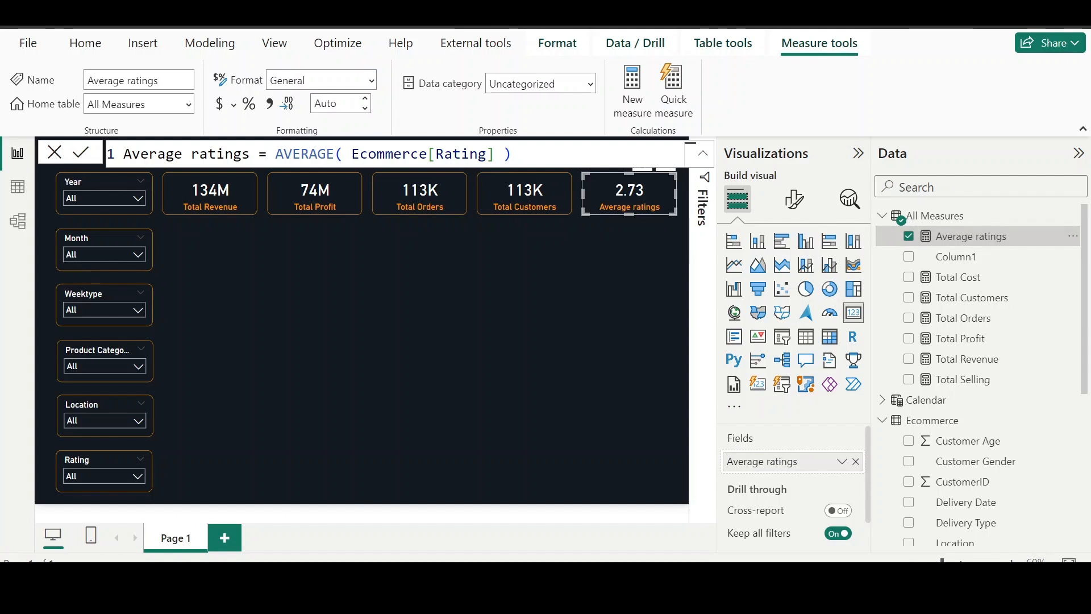
Step: Rename the Average ratings measure to Average Ratings in its formula
left_click(191, 153)
key("Delete")
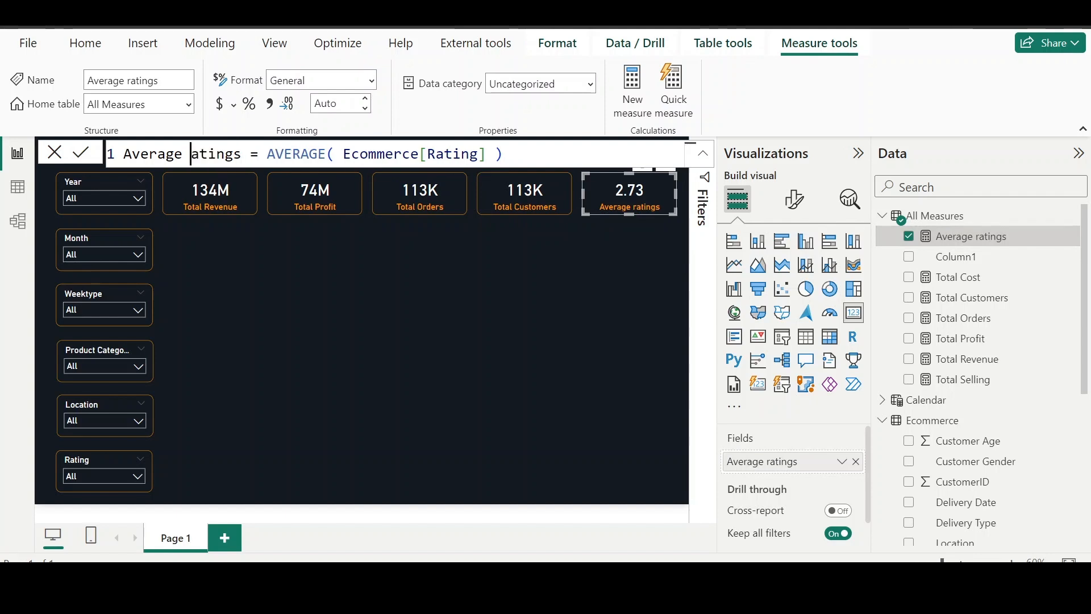
type("R")
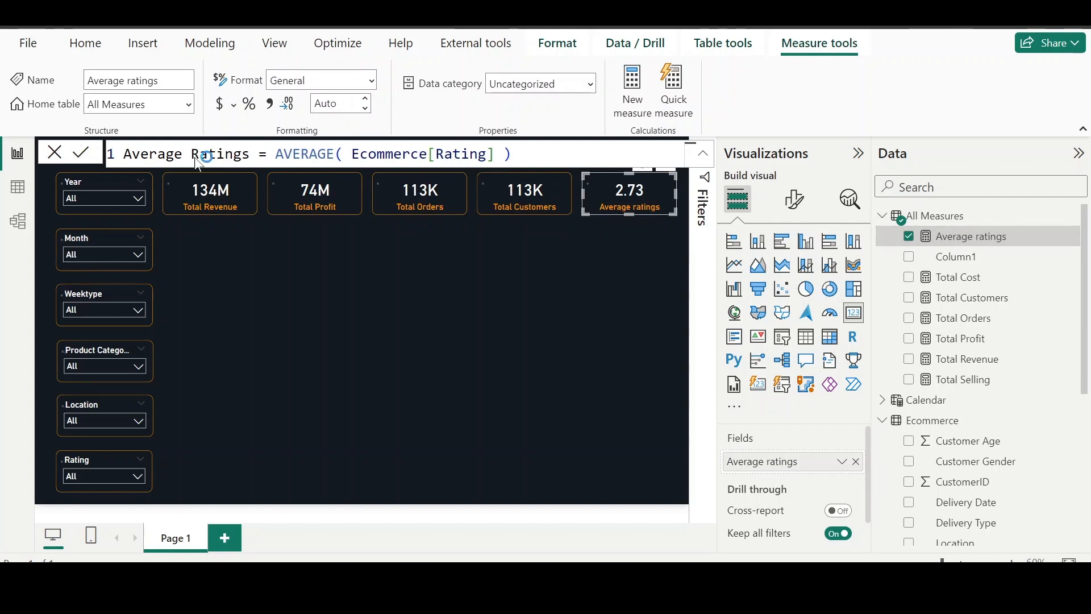
key("Return")
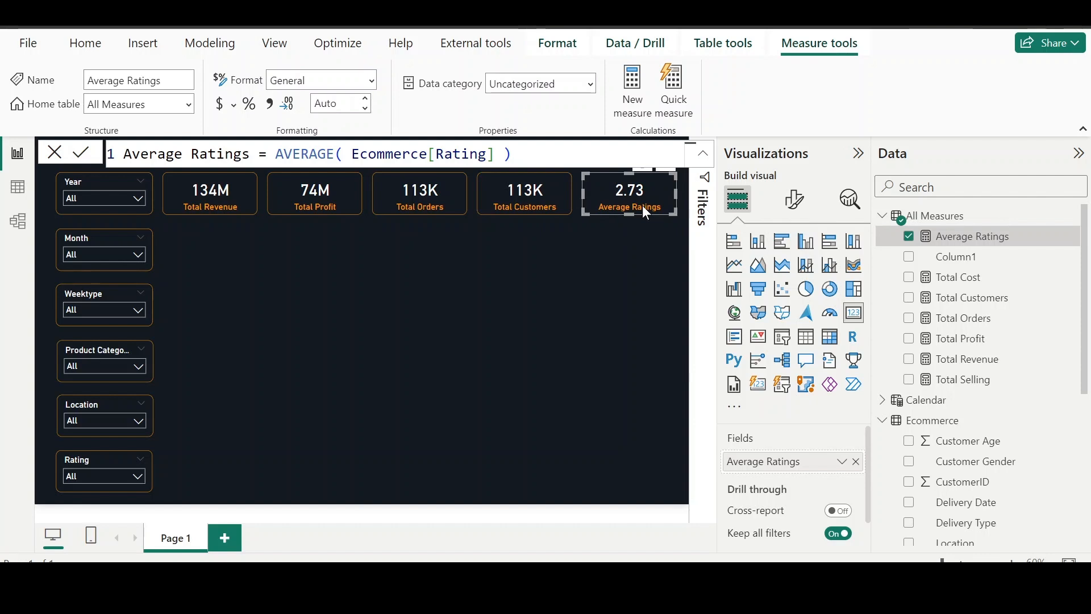
Step: Turn the fourth card's Total Customers measure into Total Products = DISTINCTCOUNTNOBLANK( Ecommerce[Product] )
left_click(527, 200)
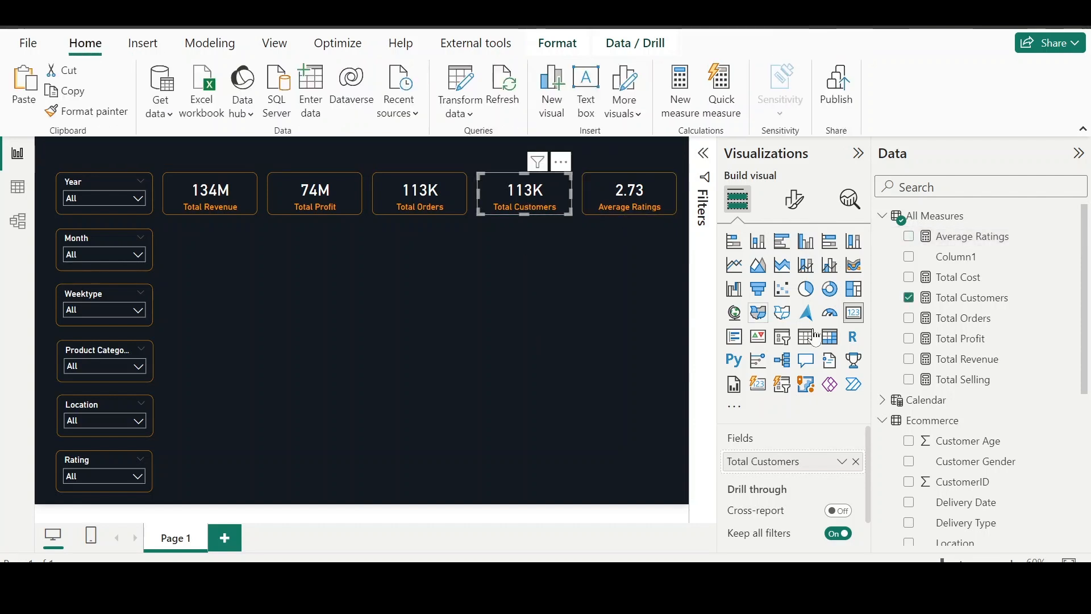
scroll(942, 423, "down", 5)
scroll(944, 370, "up", 5)
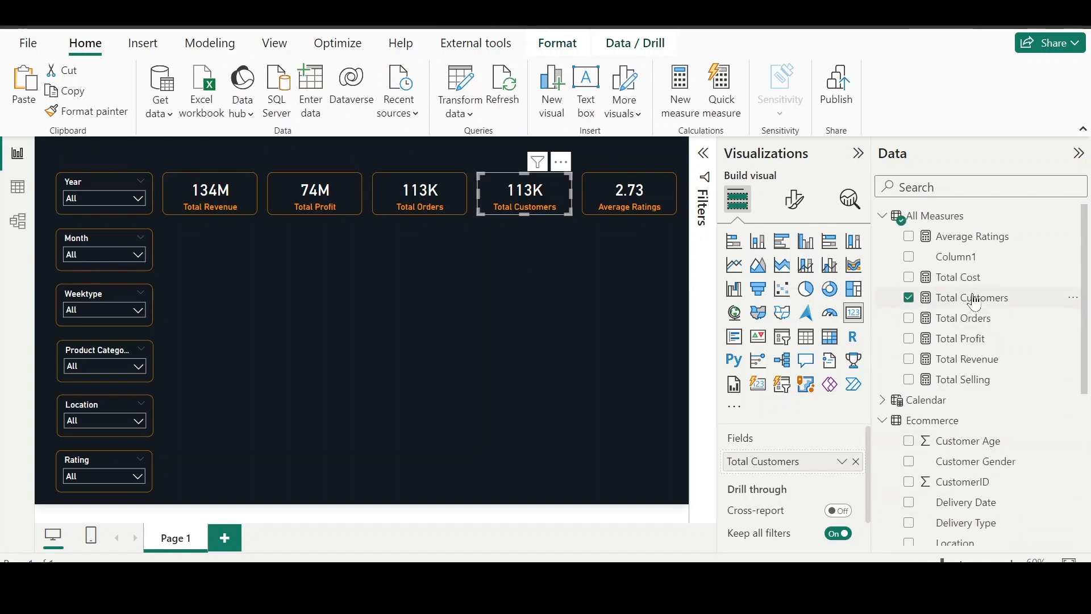
left_click(975, 303)
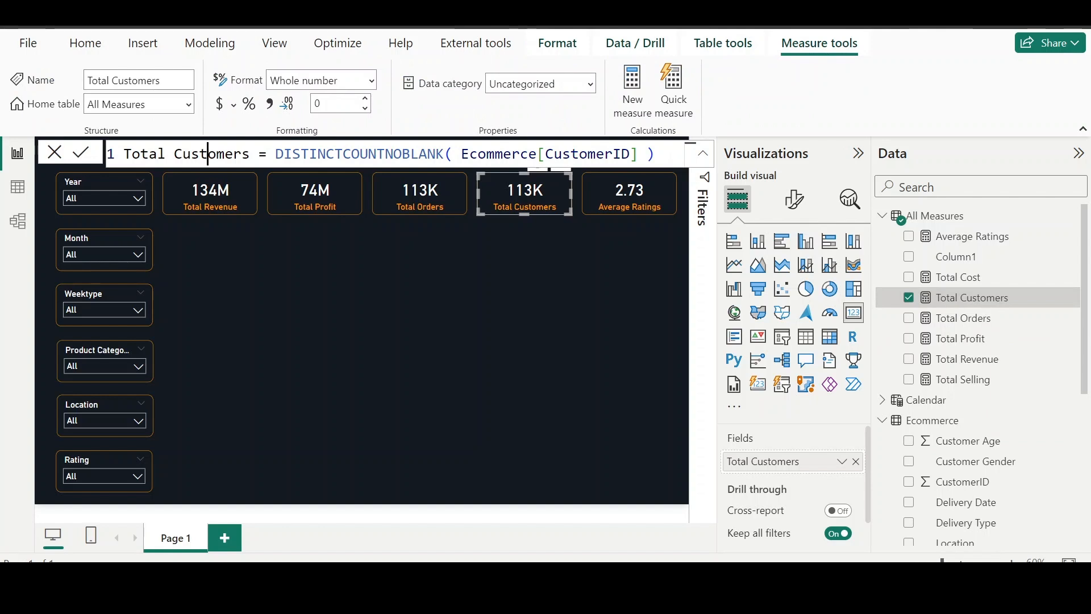
double_click(211, 153)
type("Products")
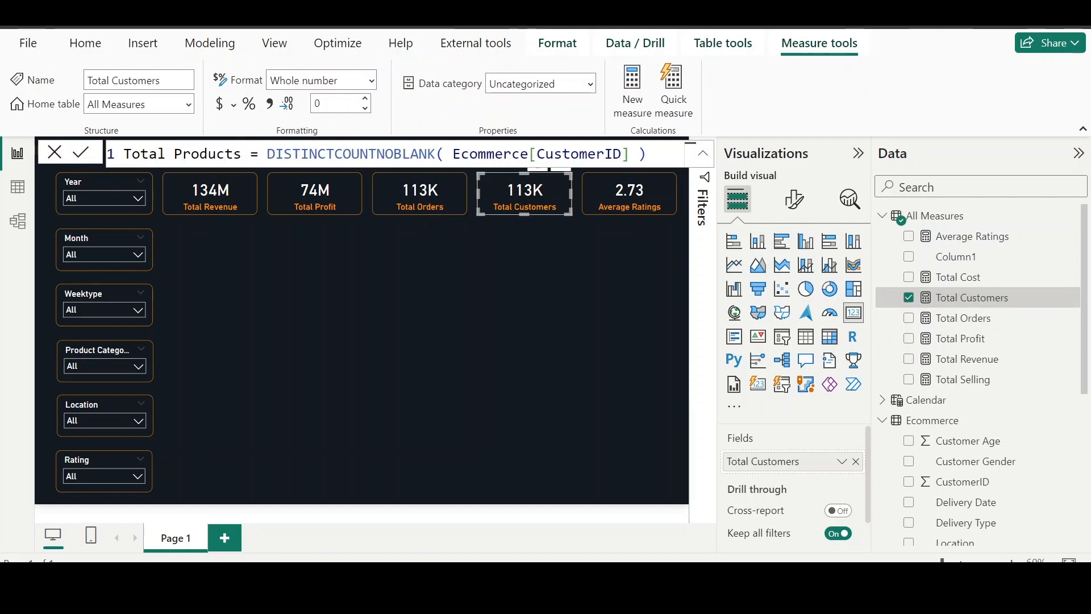
left_click_drag(629, 154, 453, 154)
type("pr")
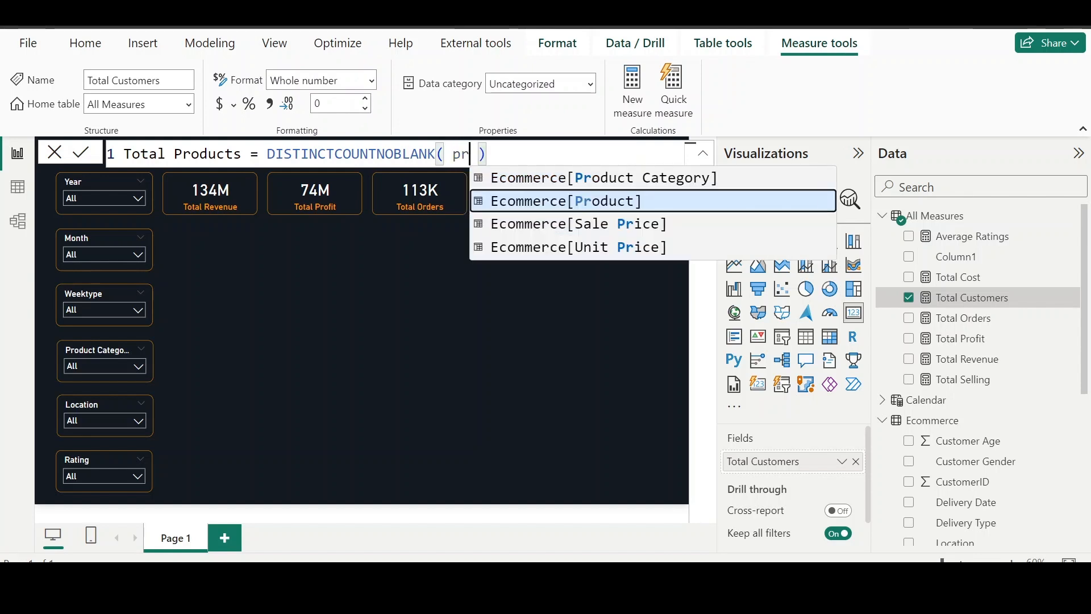
key("Tab")
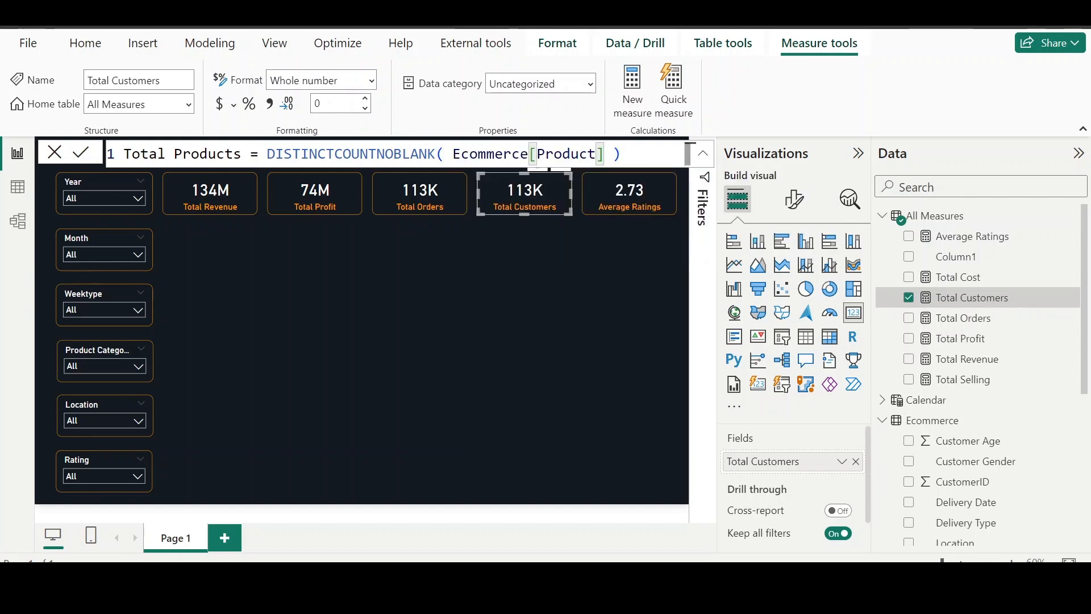
key("Return")
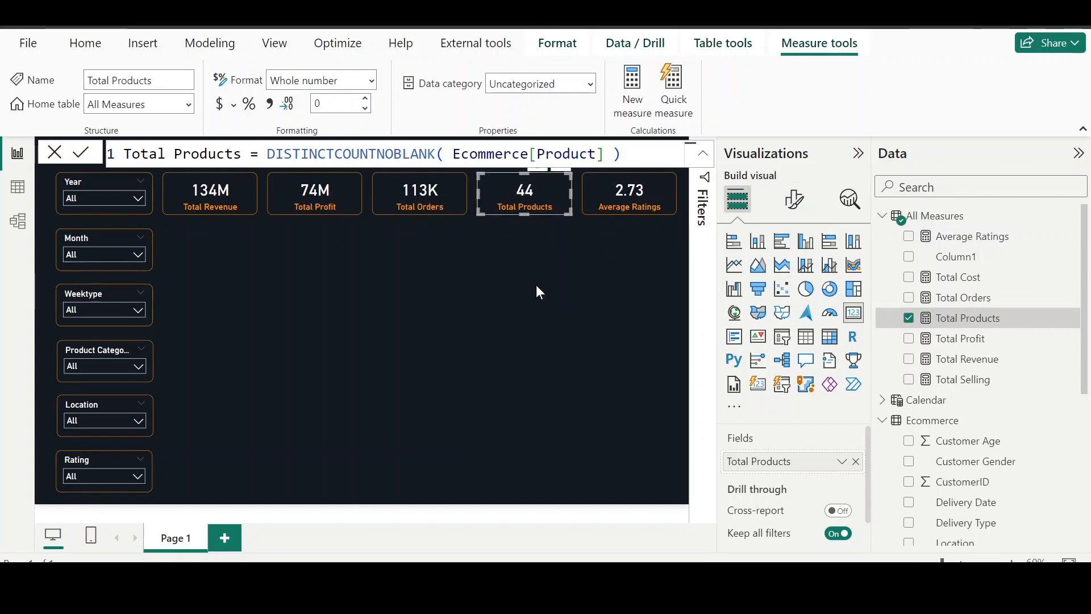
left_click(536, 285)
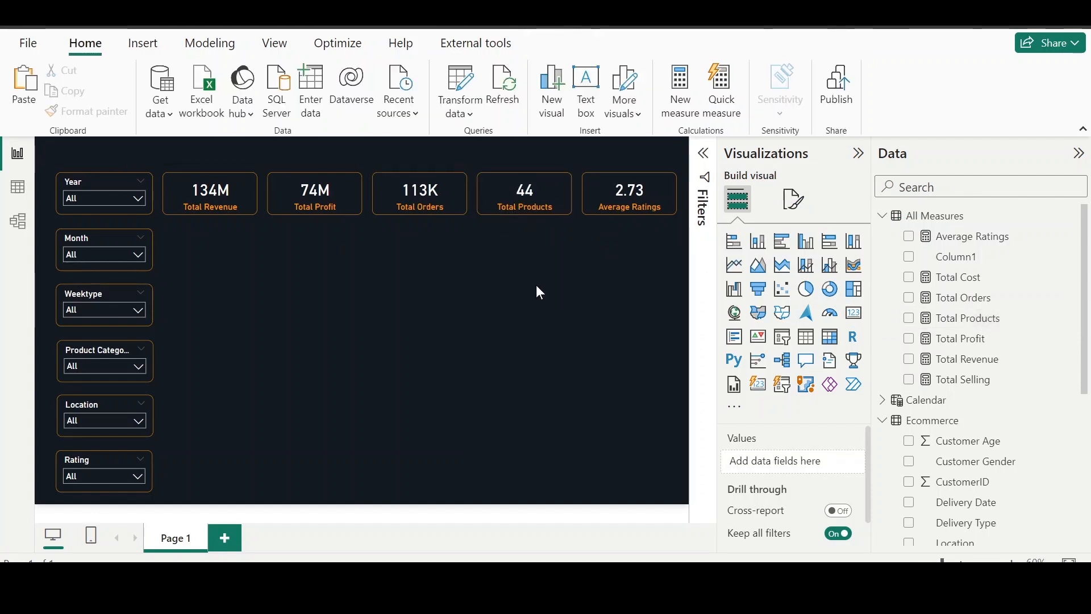
Step: Set the display units of the Total Orders card's callout value to None
left_click(422, 206)
left_click(794, 199)
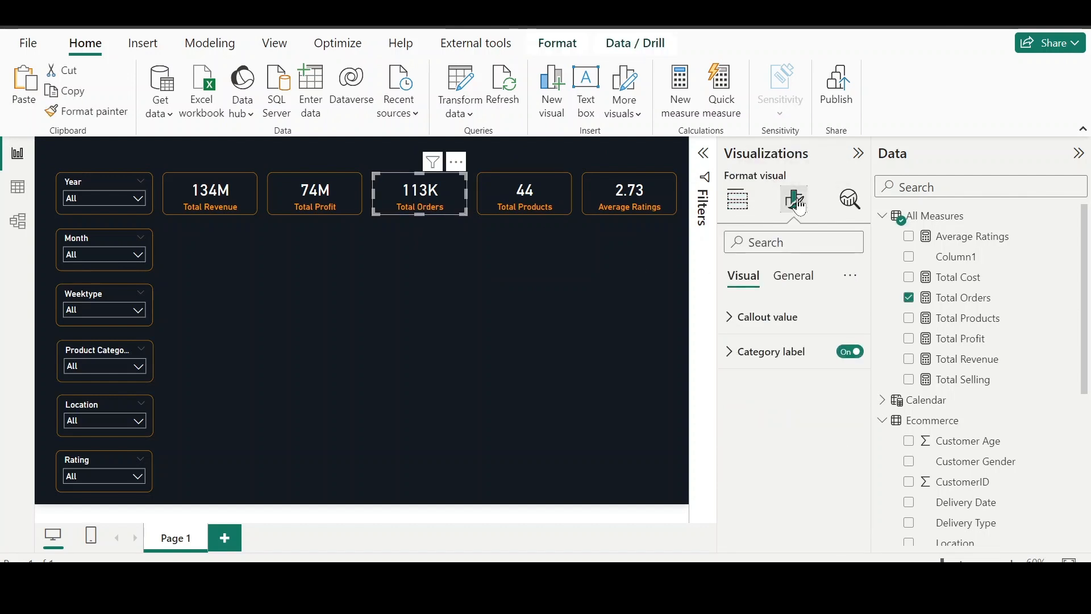
left_click(778, 325)
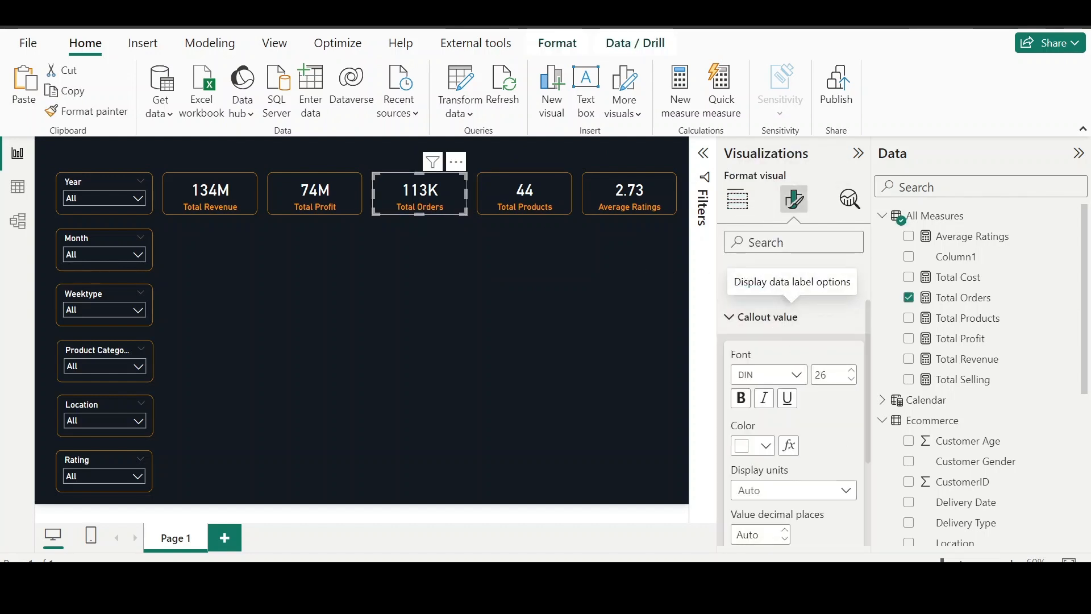
left_click(827, 490)
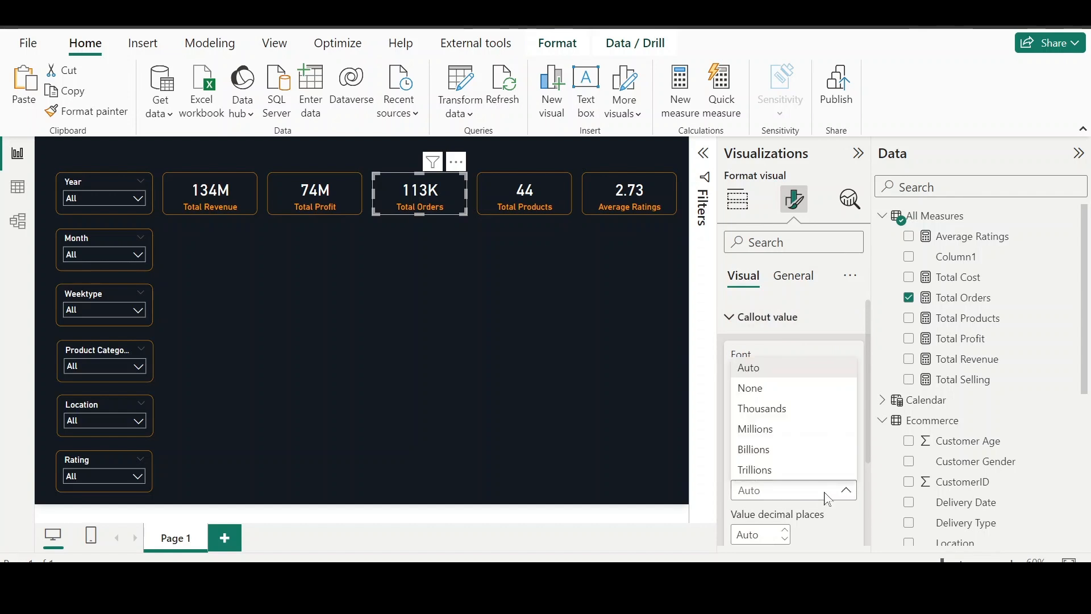
left_click(763, 389)
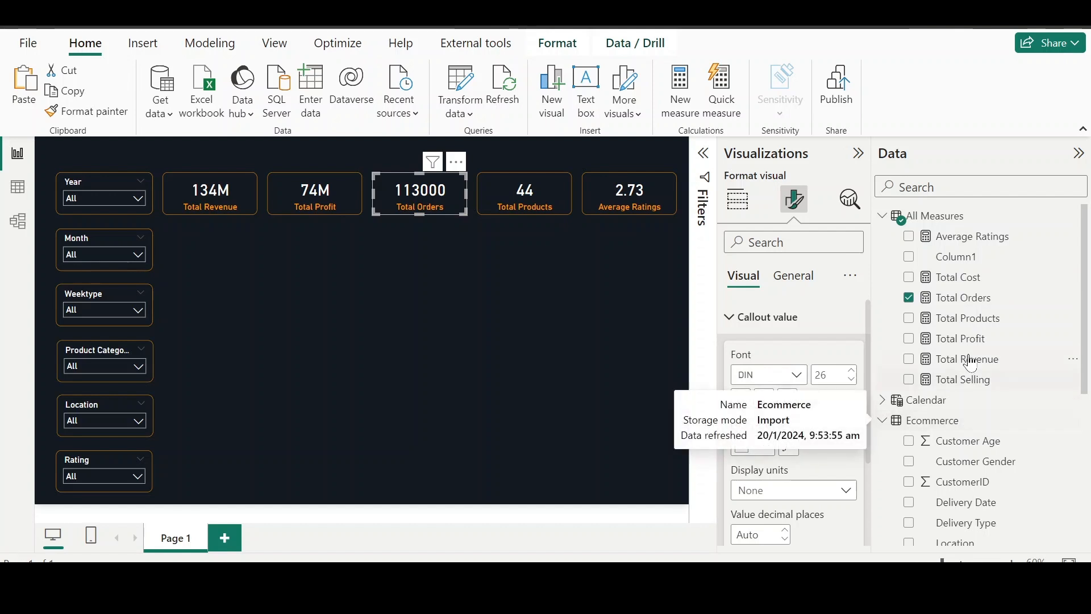
Step: Apply the thousands separator format to the Total Products and Total Orders measures
left_click(743, 213)
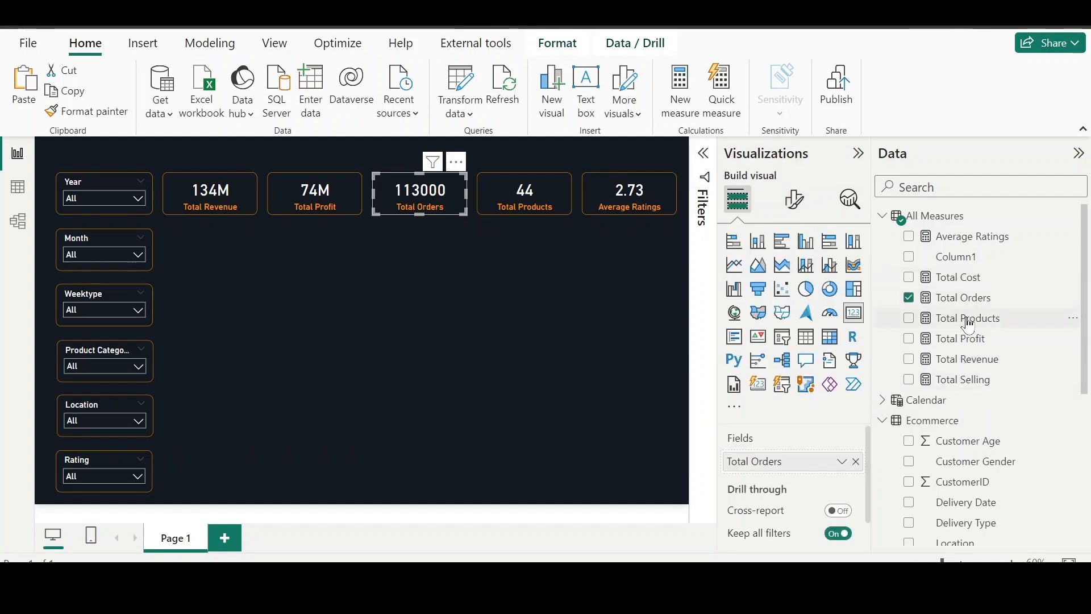
left_click(970, 319)
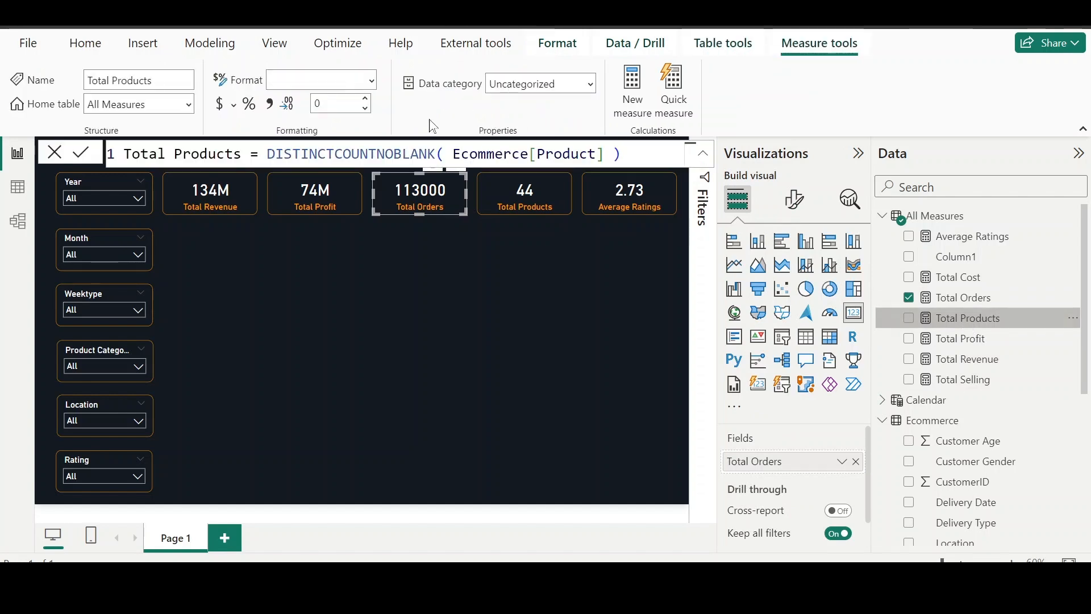
left_click(269, 105)
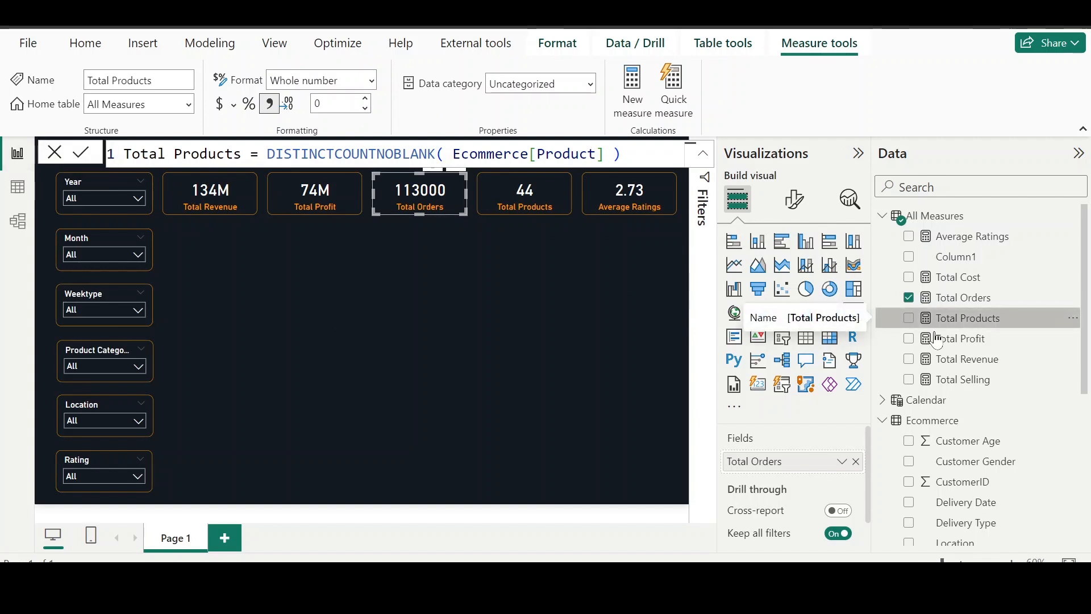
left_click(943, 297)
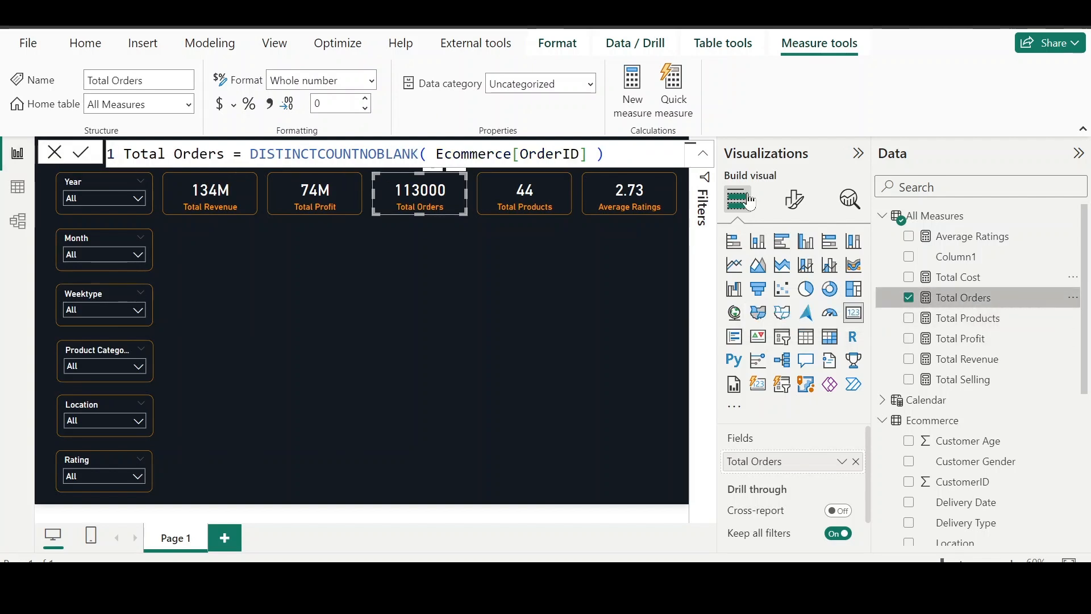
left_click(270, 106)
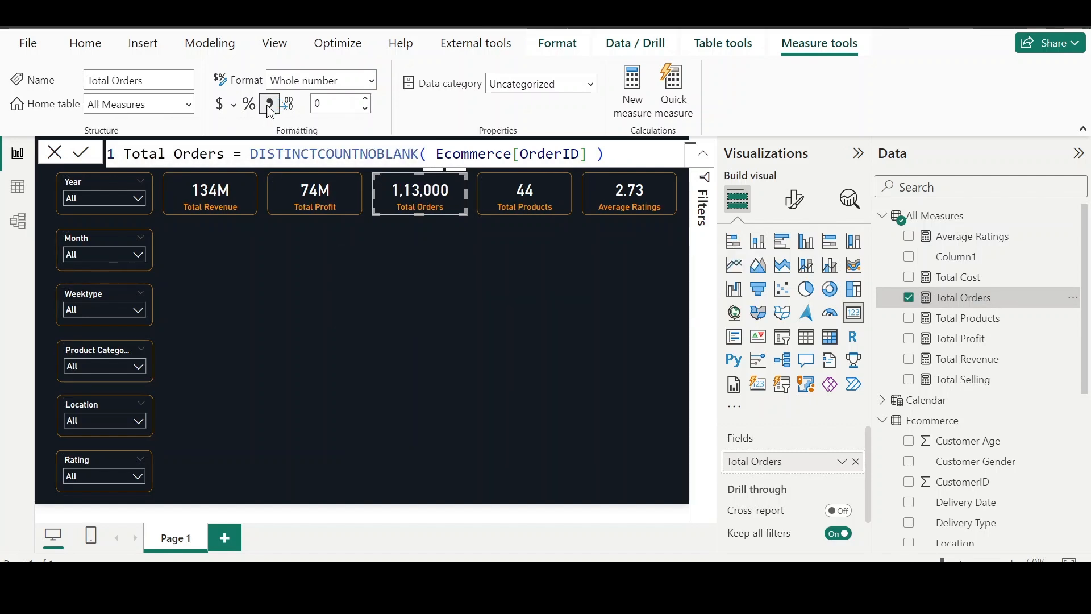
Step: Examine the list of distinct values in the Product column of the Ecommerce table's data
left_click(14, 199)
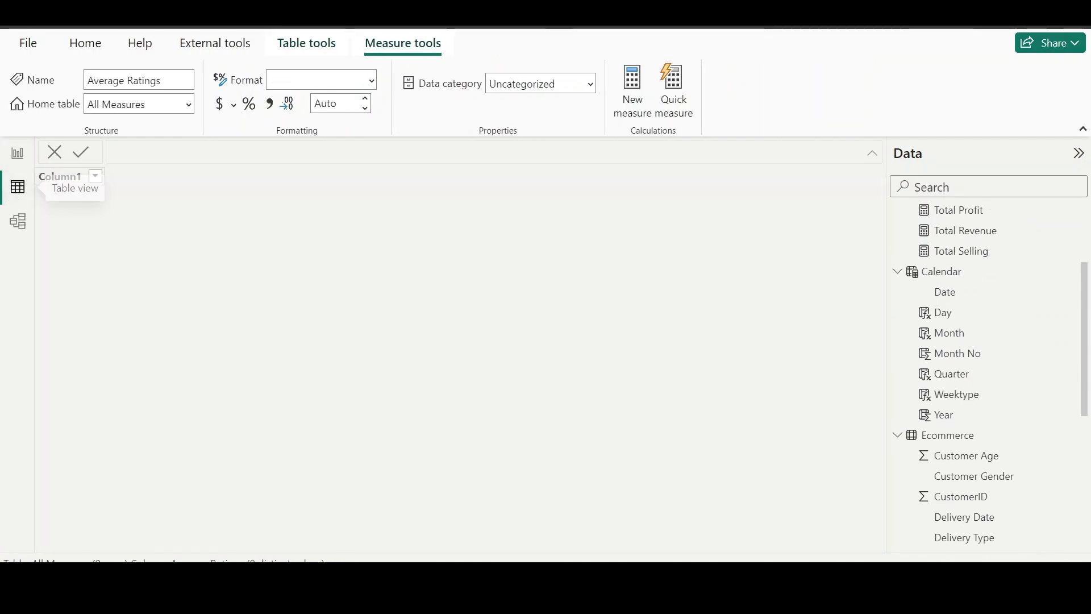
left_click(951, 435)
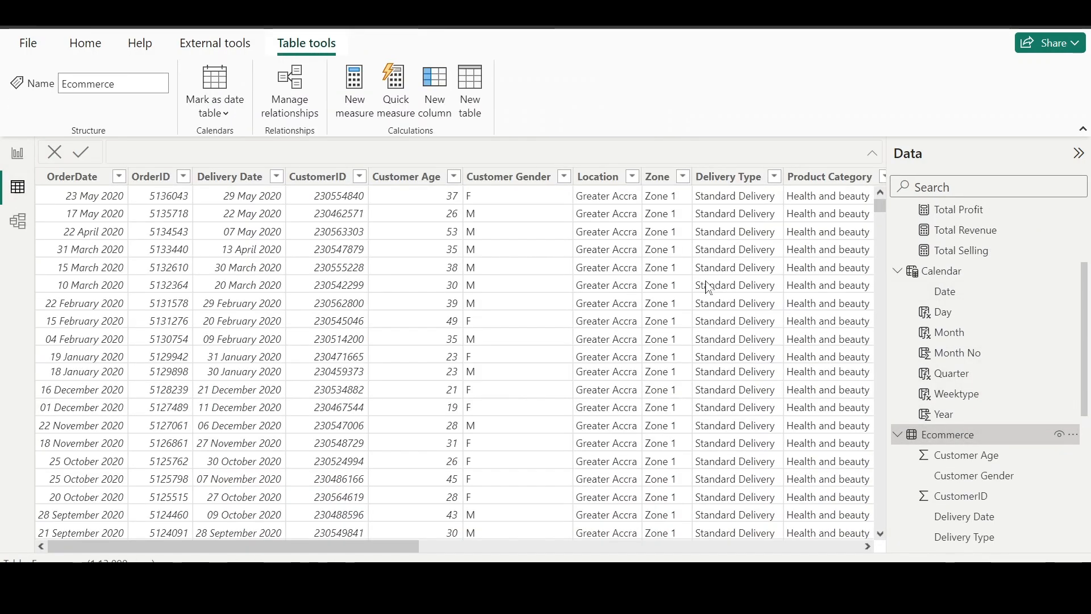
scroll(707, 287, "right", 5)
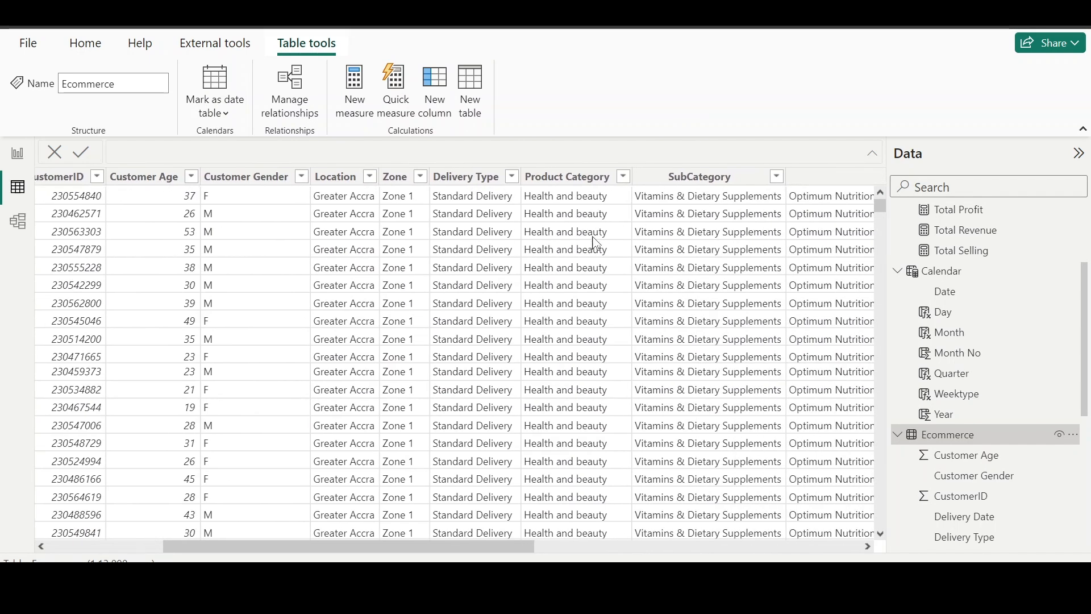
scroll(595, 244, "right", 3)
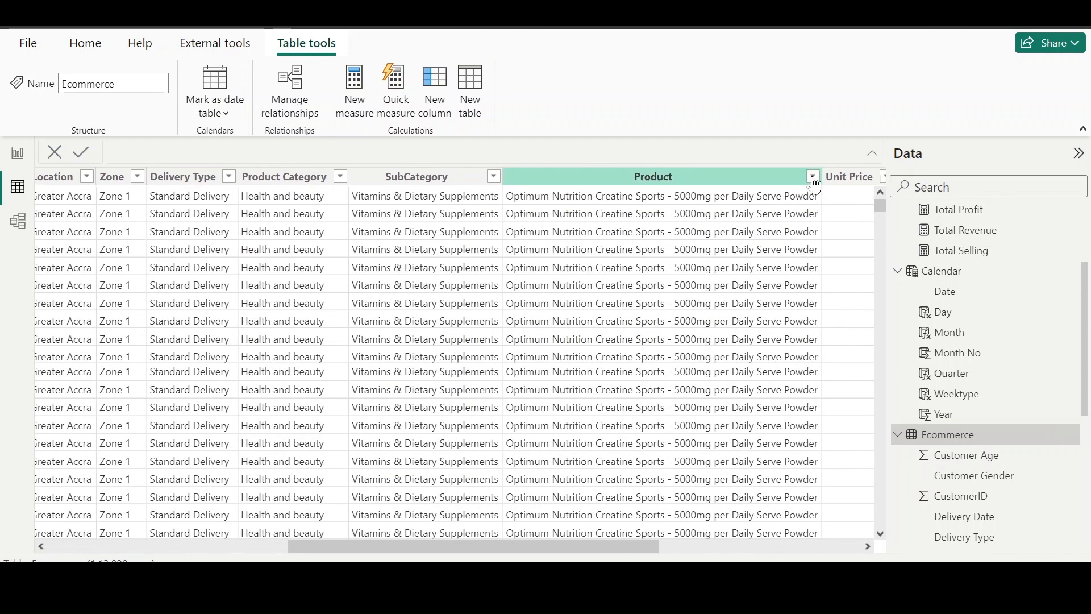
left_click(813, 178)
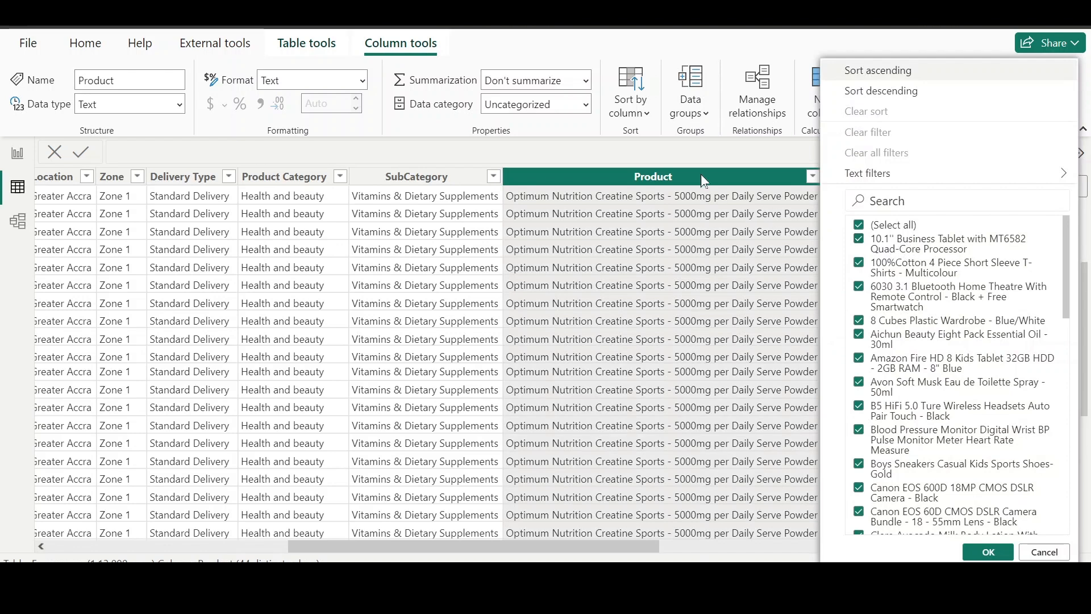
left_click(680, 177)
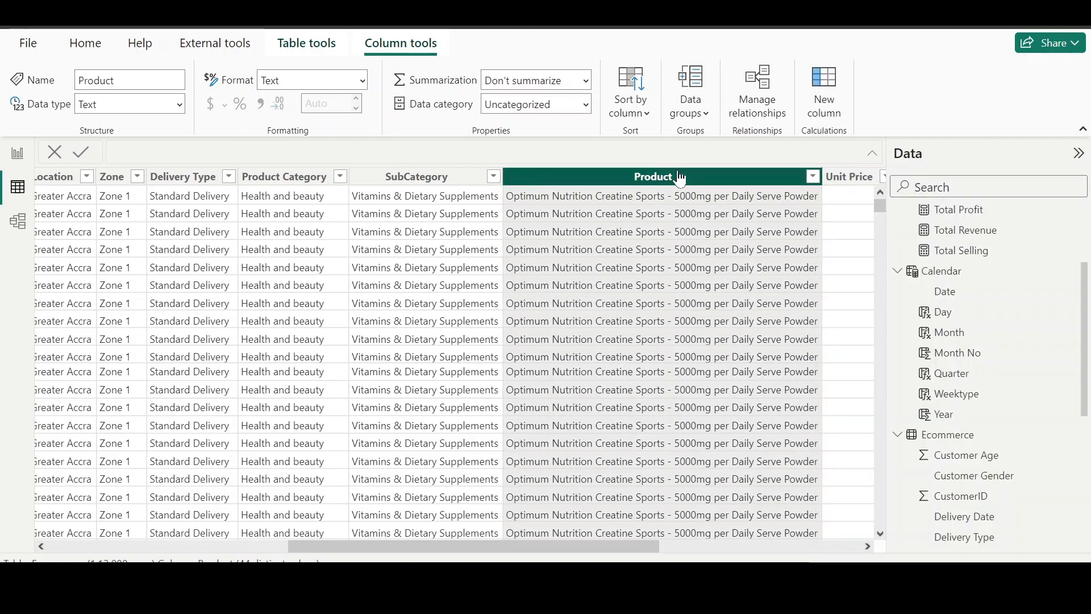
Step: Look through the Ecommerce table's columns from Customer Gender to Sale Price, including Unit Price and Shipping Fee, and return to the report page
scroll(691, 284, "right", 2)
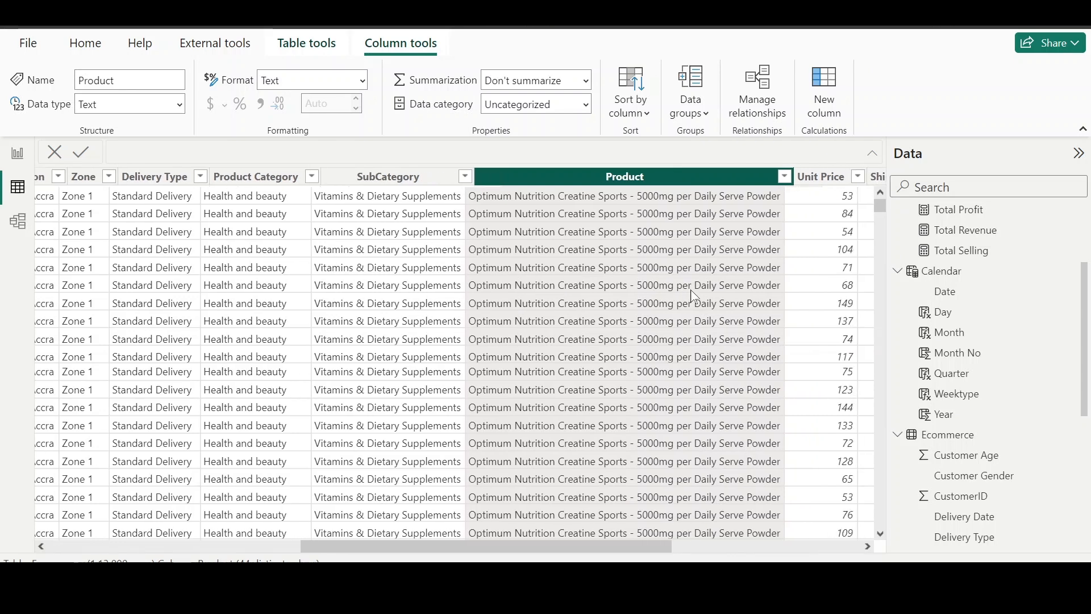
scroll(691, 291, "right", 5)
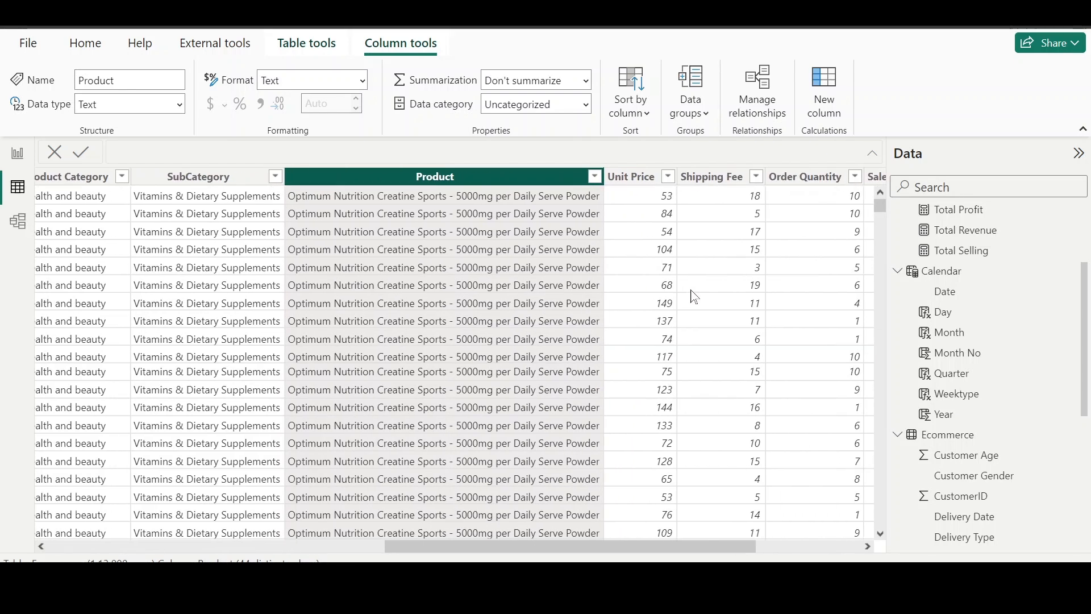
scroll(694, 296, "right", 2)
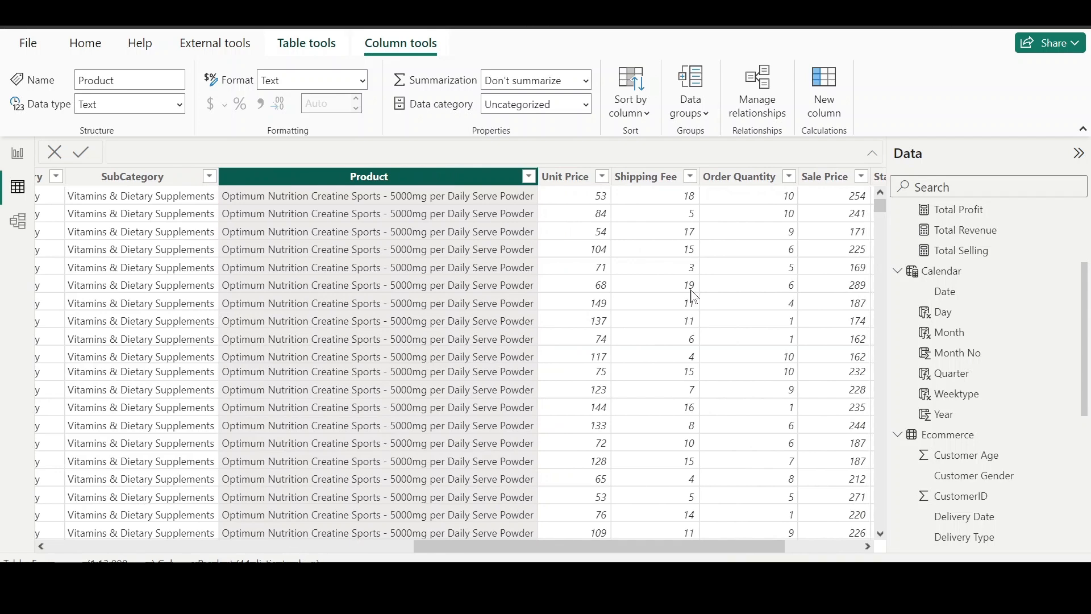
scroll(694, 297, "right", 2)
scroll(693, 297, "left", 4)
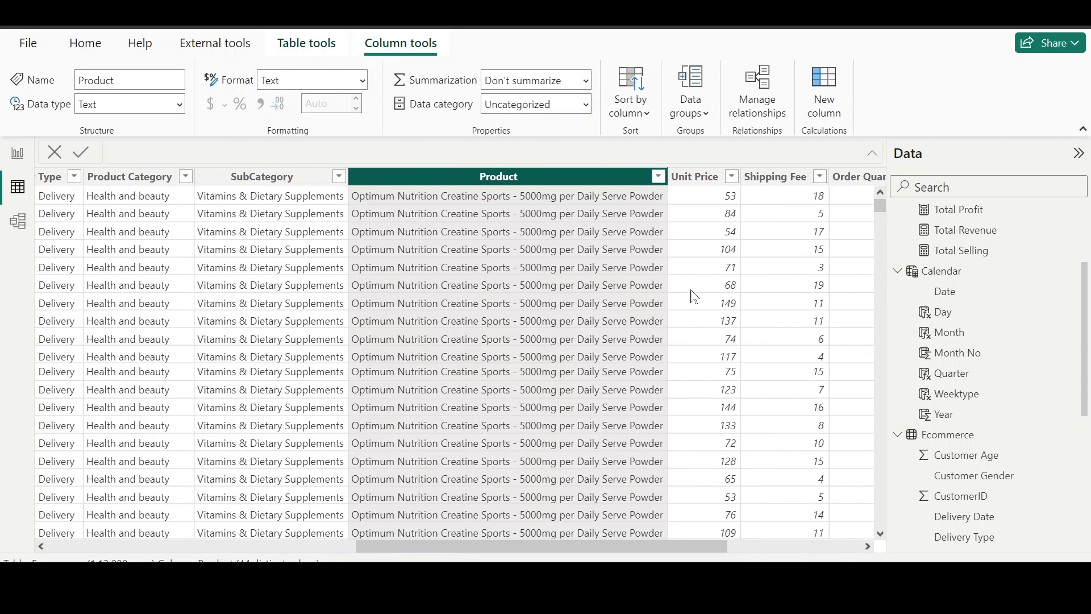
left_click(691, 290)
scroll(690, 290, "left", 5)
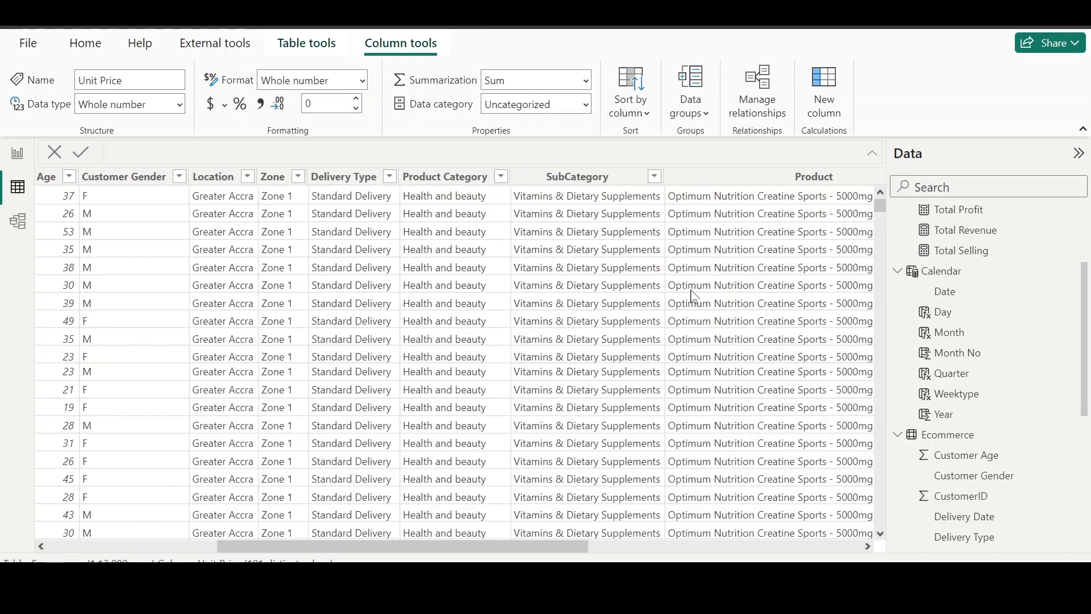
scroll(691, 290, "right", 4)
scroll(691, 291, "right", 1)
scroll(588, 310, "left", 2)
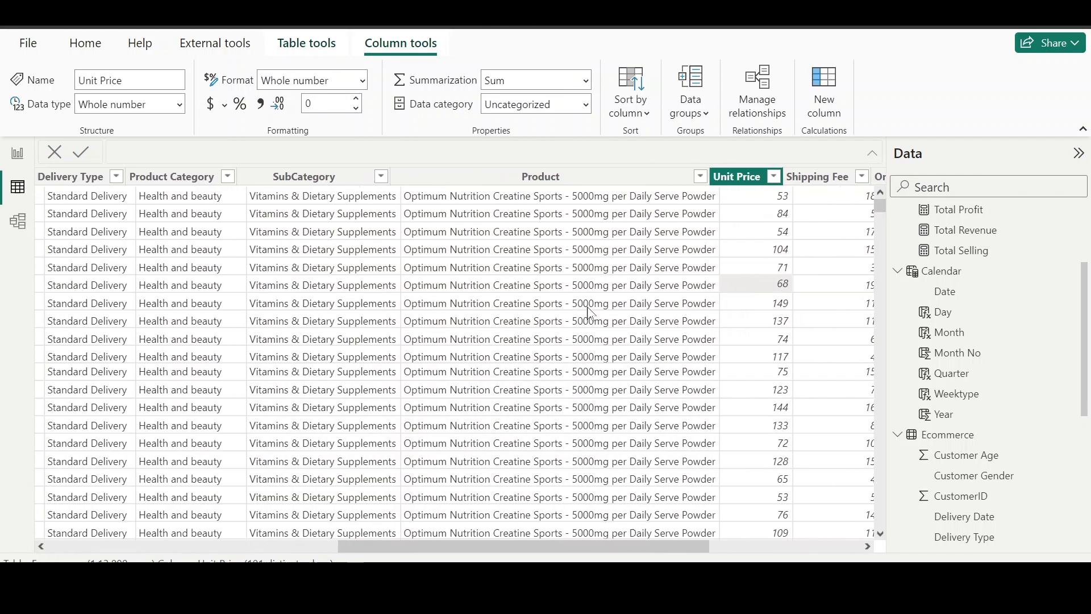
scroll(588, 311, "left", 4)
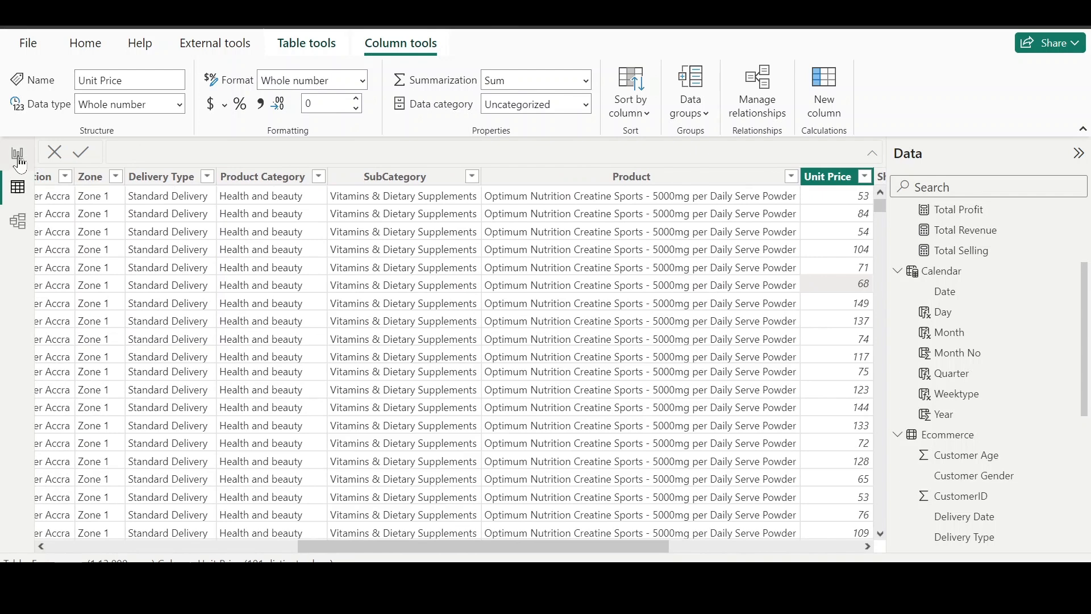
left_click(17, 153)
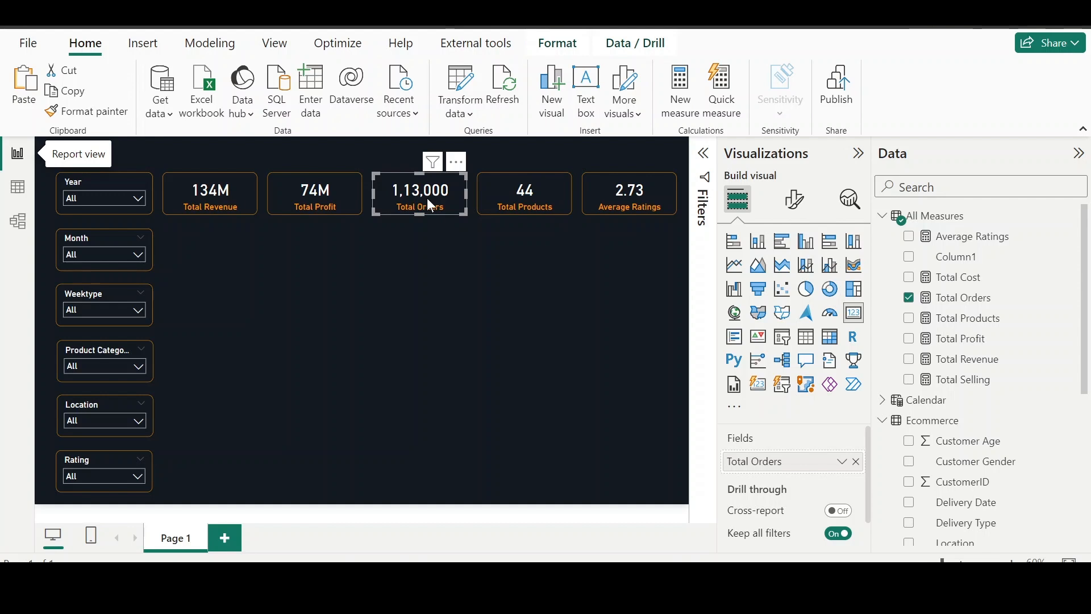
Step: Insert a text box and stretch it into a banner above the KPI cards, from the Total Revenue card's left edge to the page's right edge
left_click(437, 320)
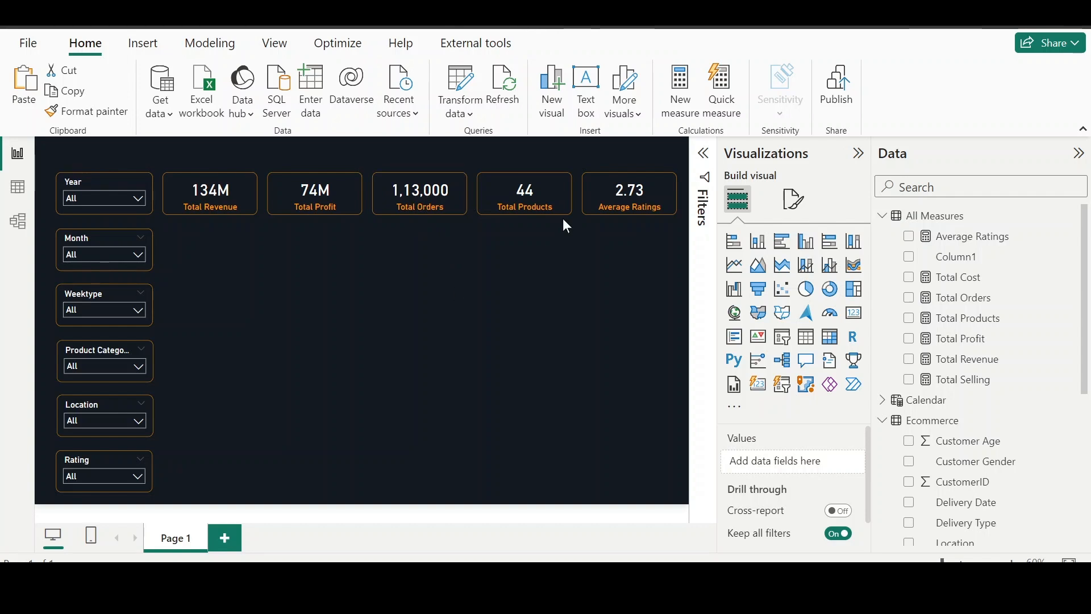
left_click(587, 90)
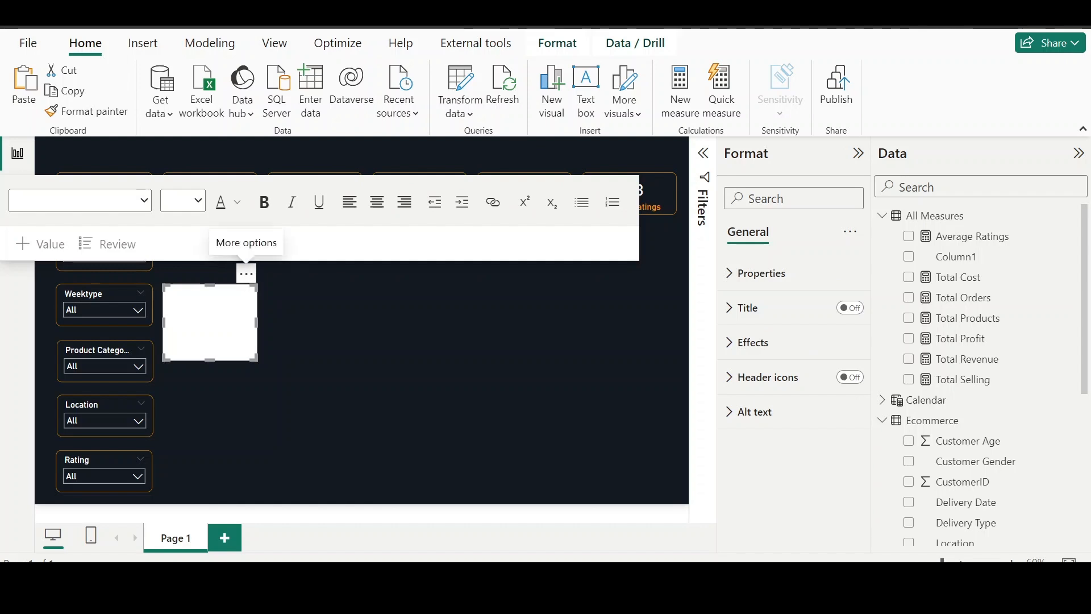
left_click_drag(250, 279, 248, 125)
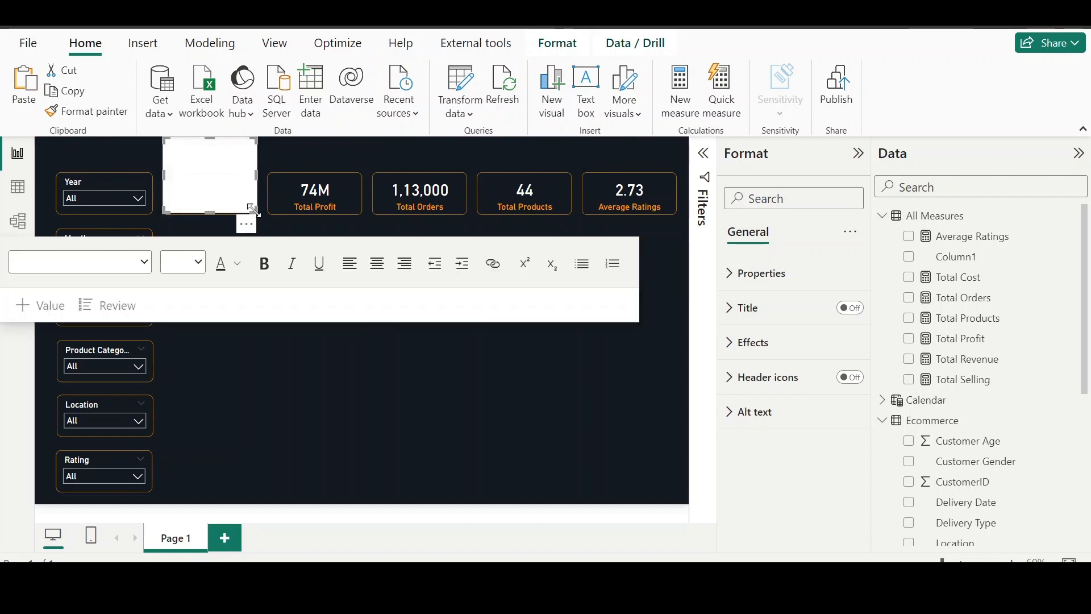
left_click_drag(253, 210, 689, 166)
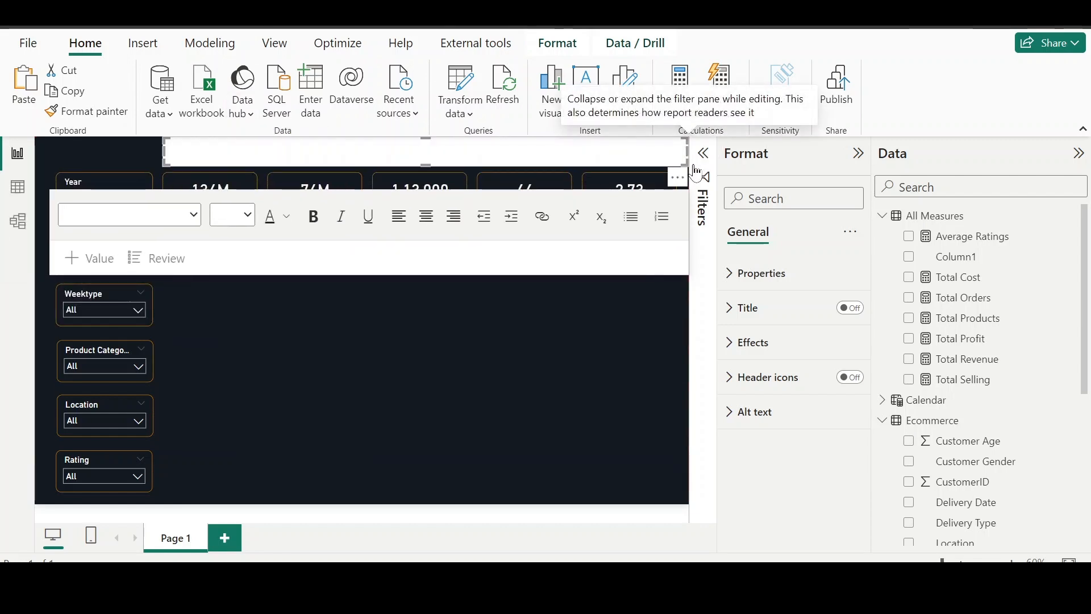
Step: Trim the banner to the Average Ratings card's right edge and enter AMAZON DASHBOARD in DIN font, size 20
left_click_drag(686, 157, 673, 157)
left_click(550, 153)
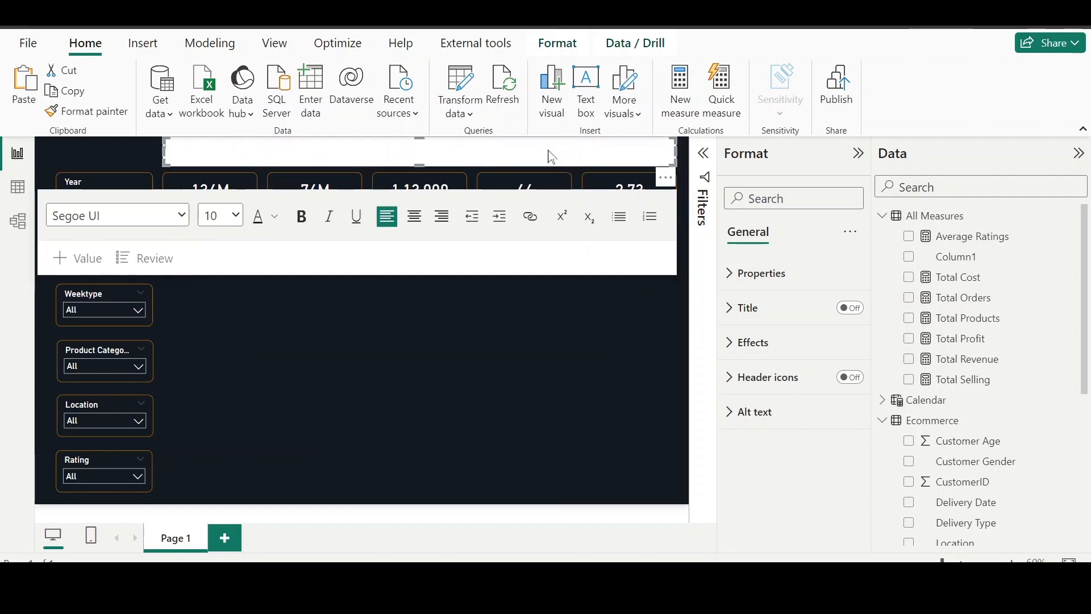
left_click(181, 218)
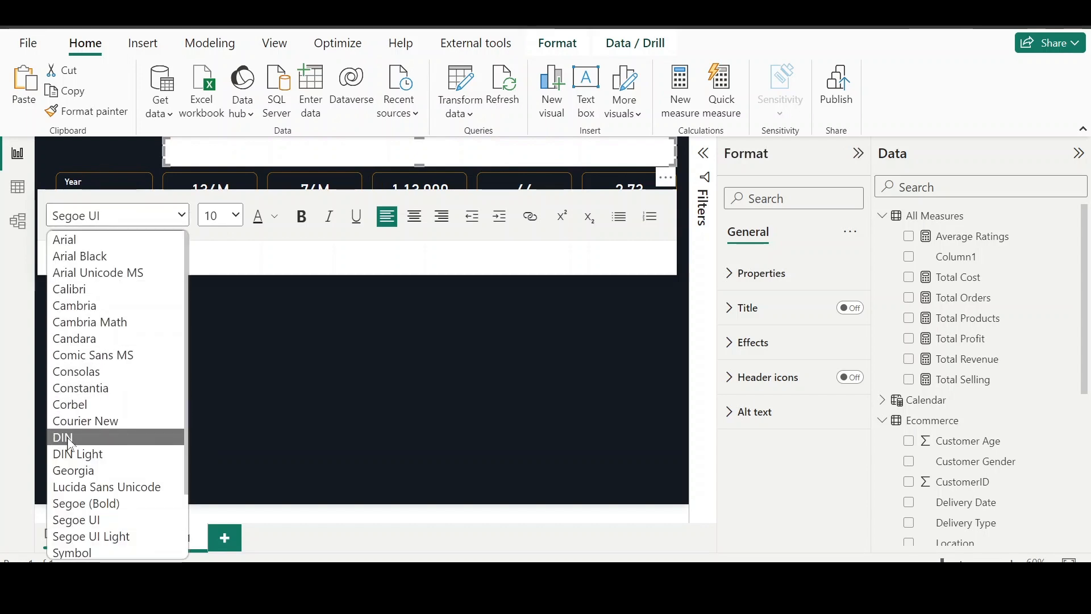
left_click(68, 439)
left_click(235, 215)
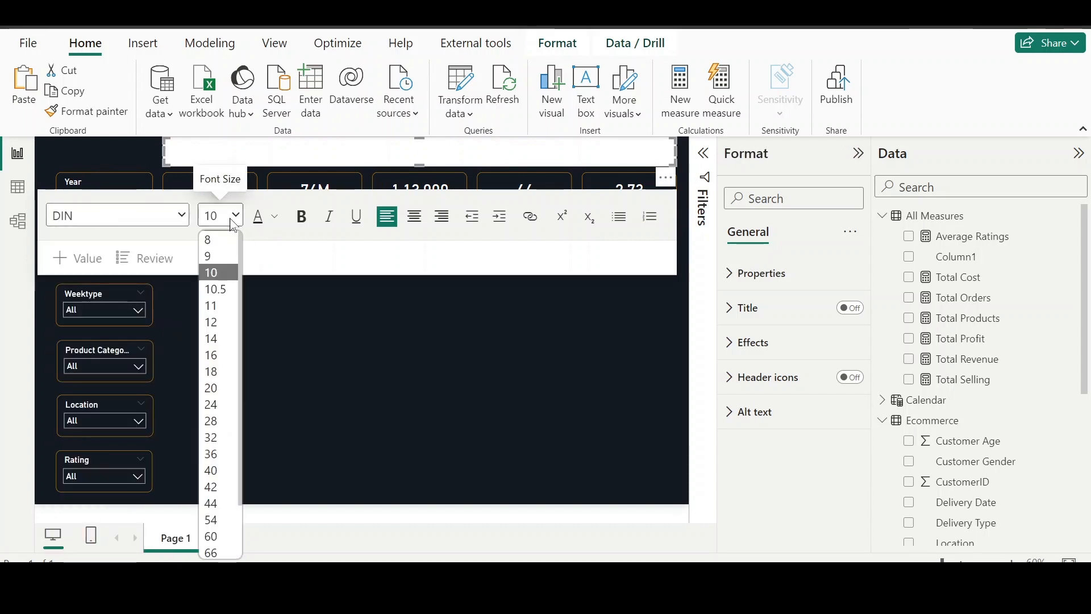
left_click(213, 388)
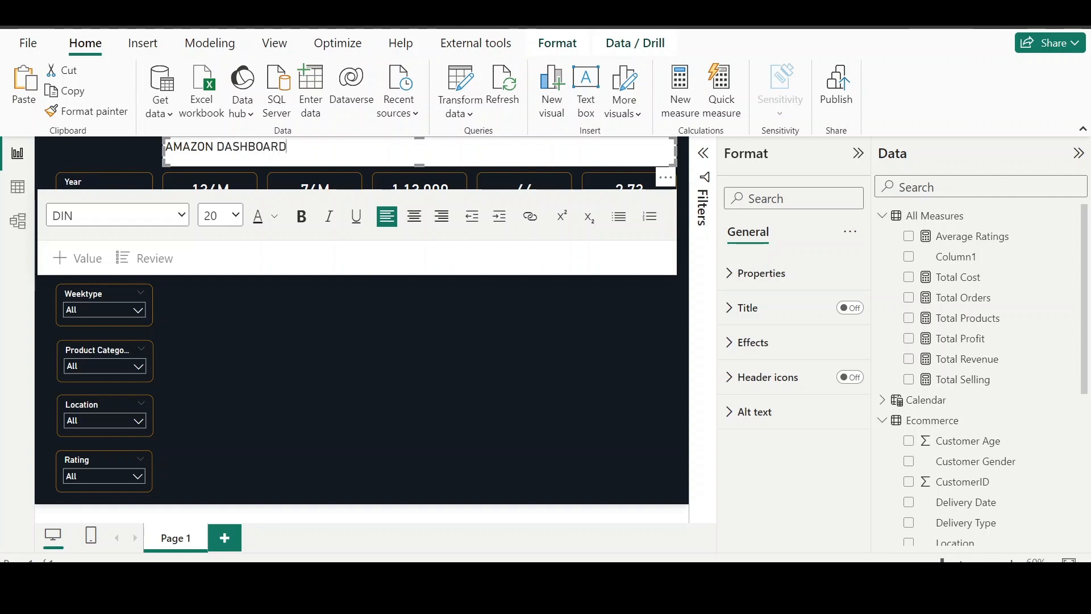
Step: Enlarge the title text to size 32 and narrow its text box to the Total Orders card's right edge
key("ctrl+a")
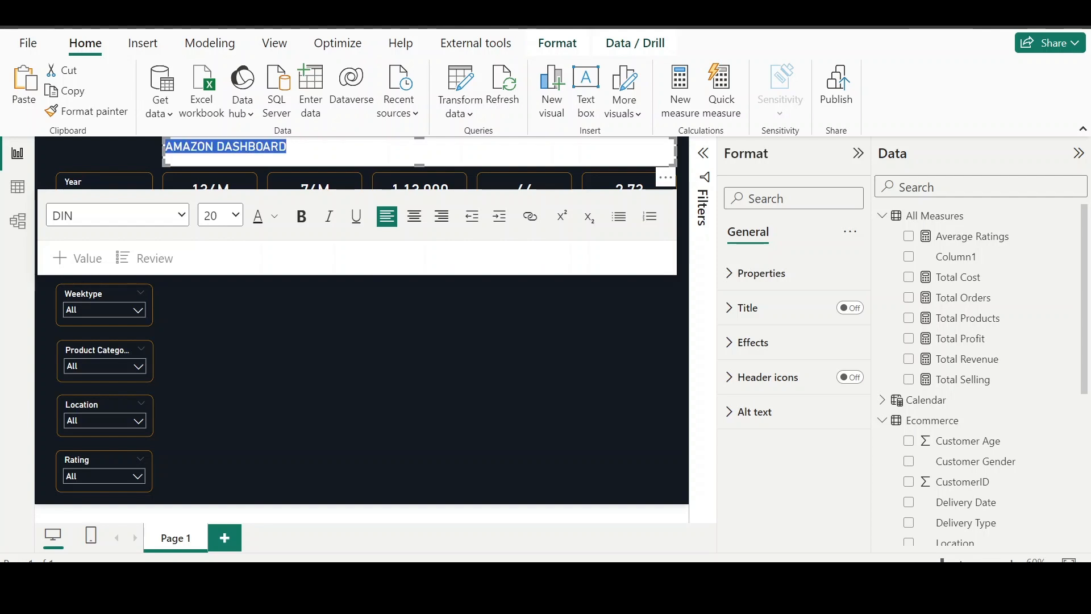
left_click(235, 215)
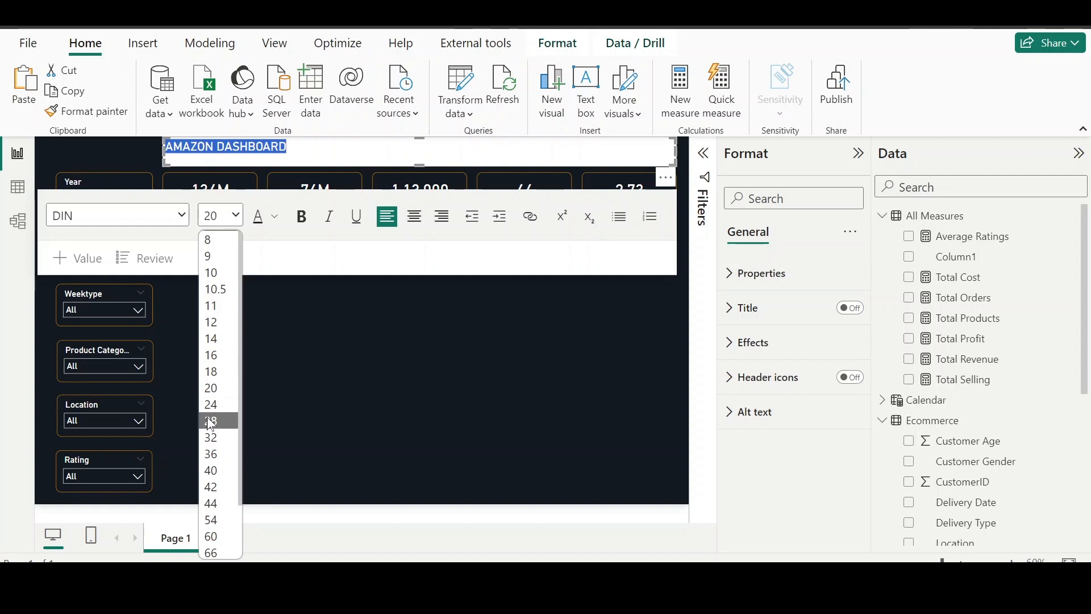
left_click(210, 421)
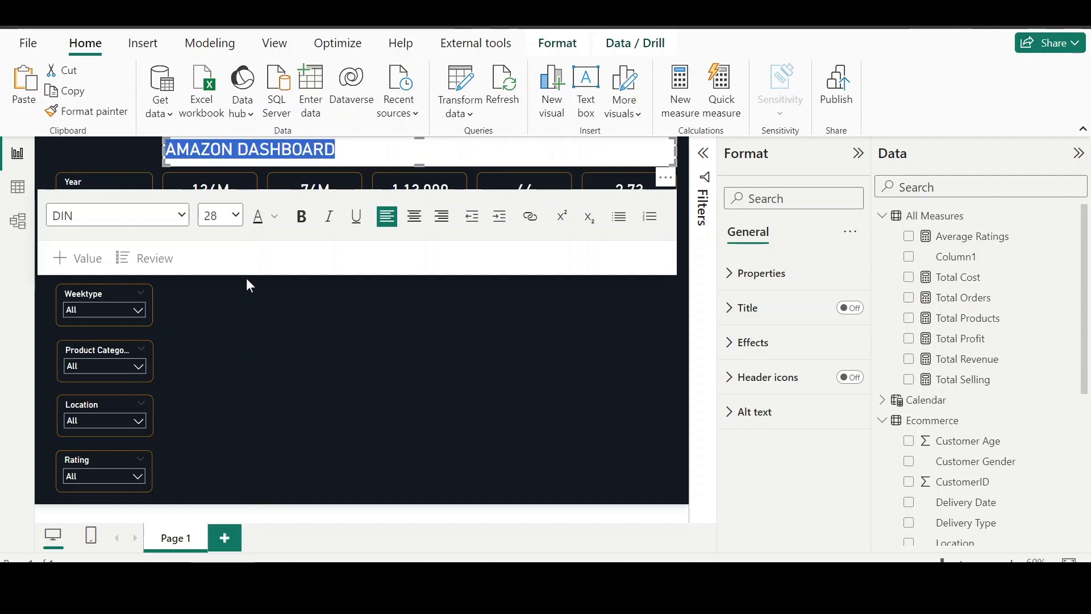
left_click(234, 216)
left_click(218, 438)
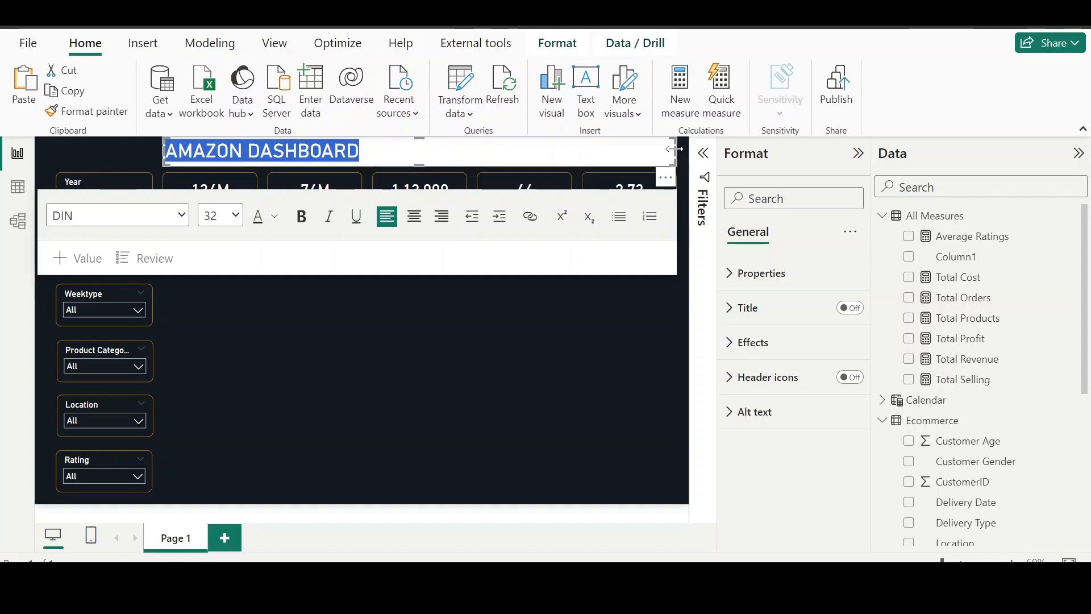
left_click_drag(674, 148, 428, 166)
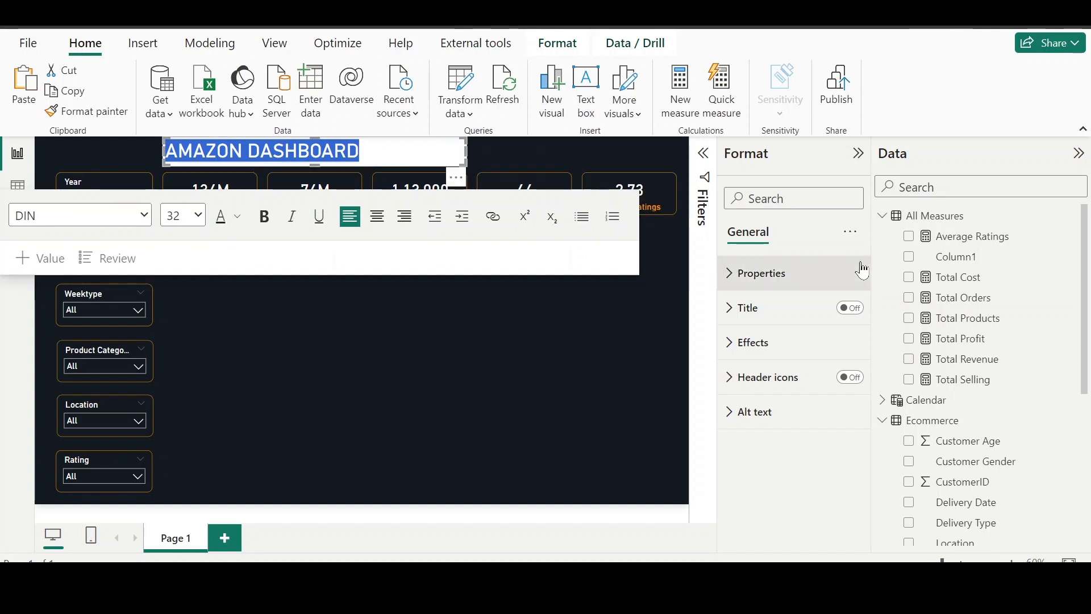
Step: Turn off the title text box's background and color the title text with the recently used orange
left_click(756, 343)
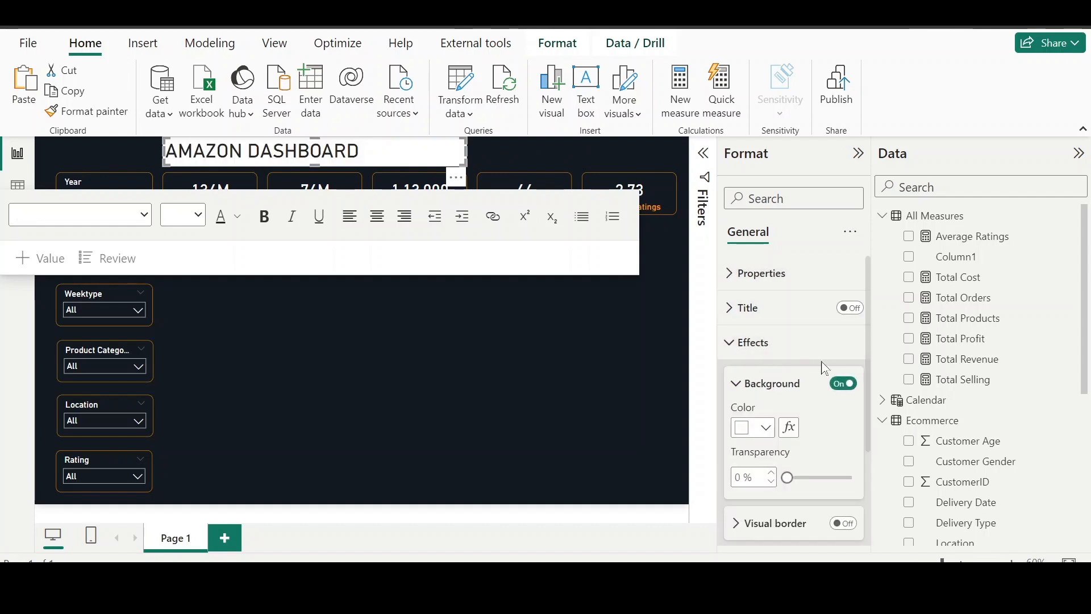
left_click(742, 354)
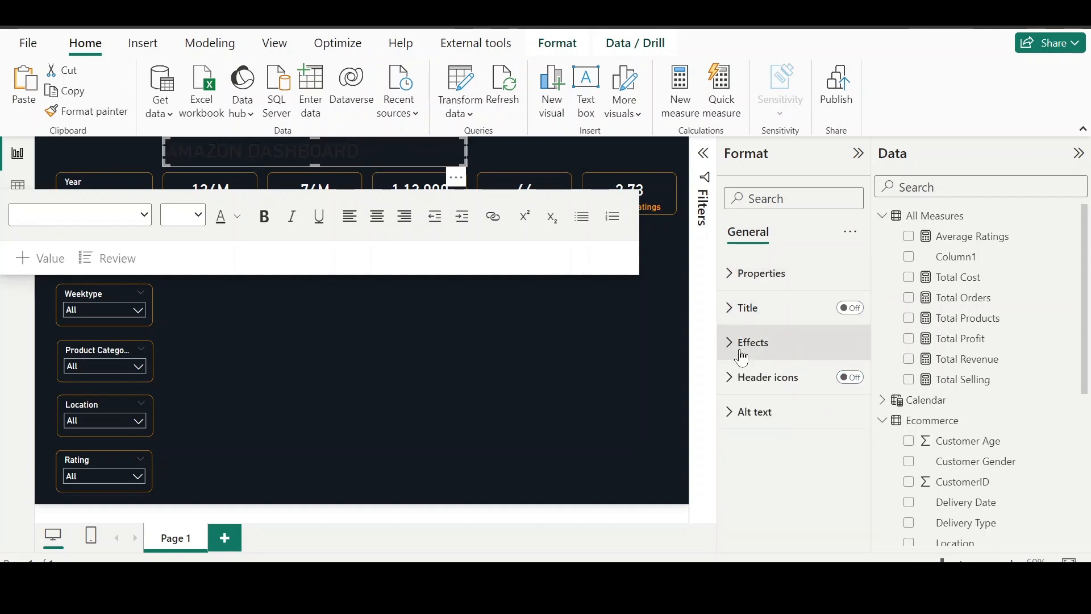
left_click(237, 216)
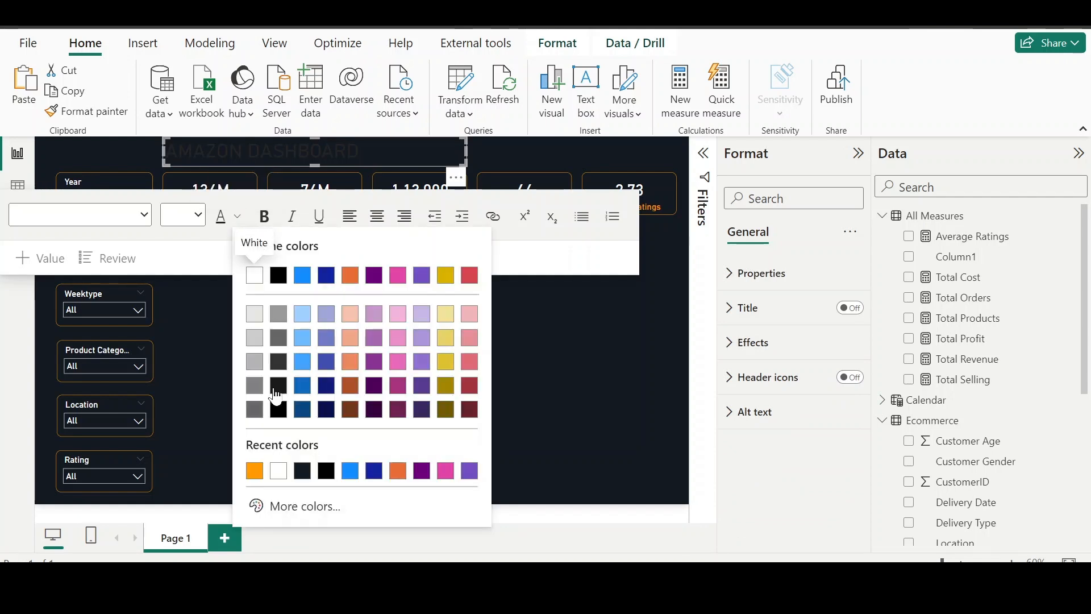
left_click(255, 470)
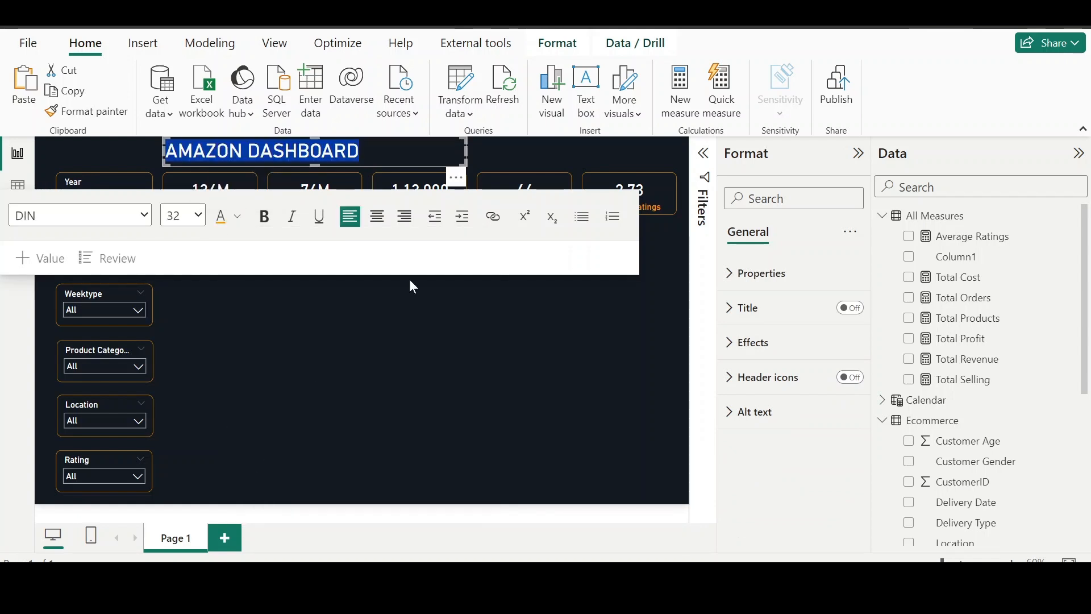
left_click(535, 350)
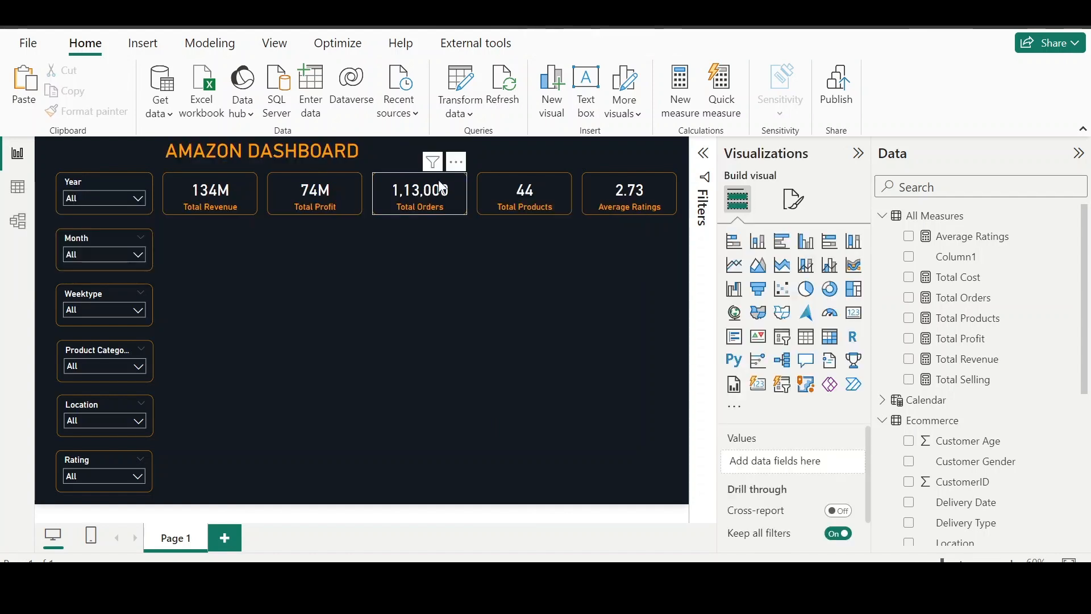
Step: Move the AMAZON DASHBOARD text box slightly down toward the KPI cards
left_click(467, 163)
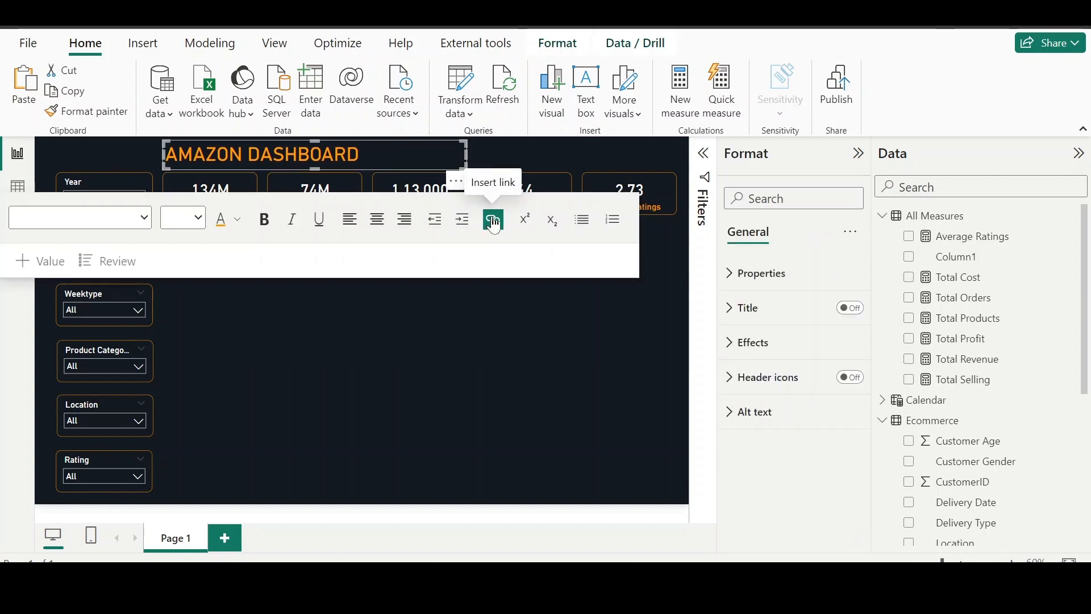
left_click(506, 300)
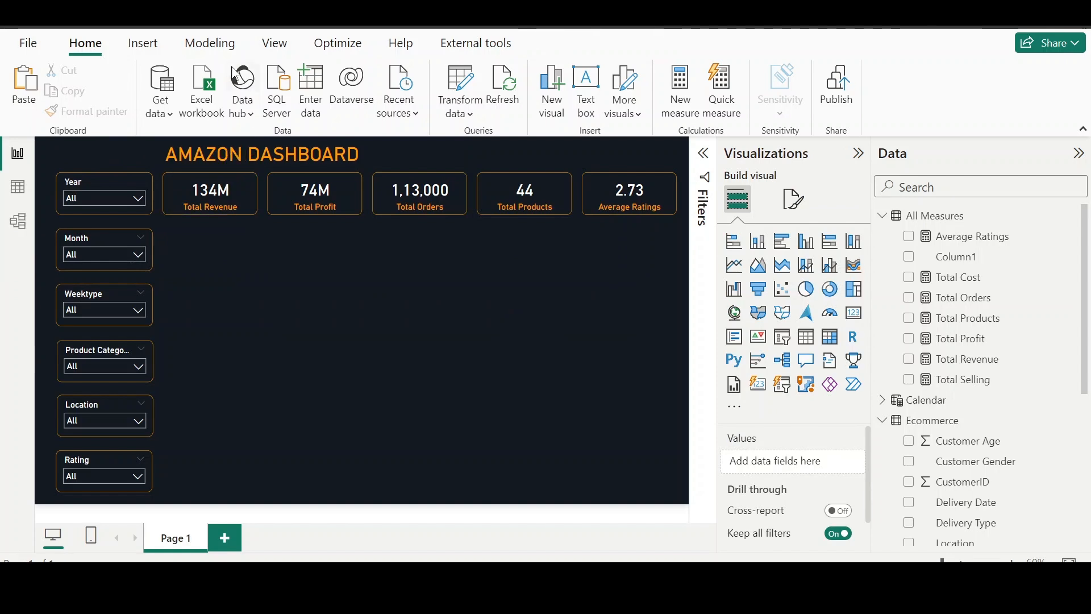
left_click(161, 54)
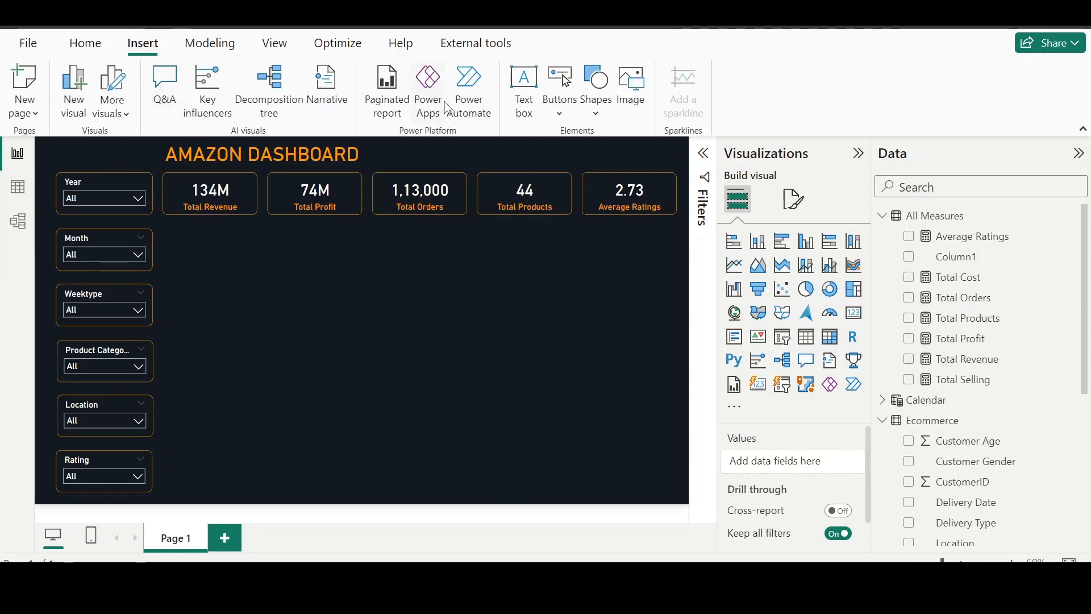
left_click(632, 99)
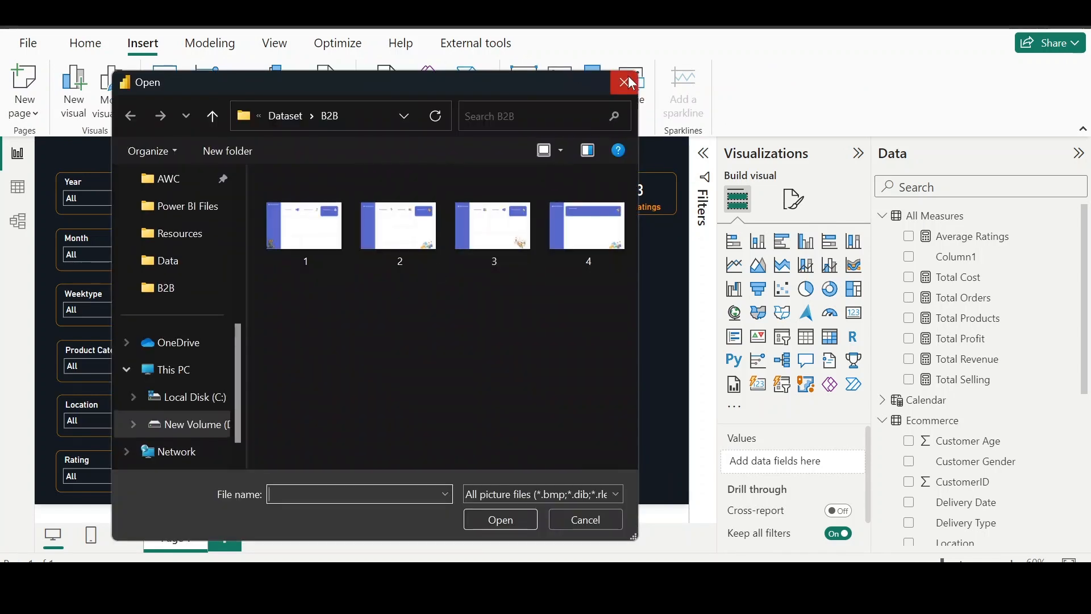
left_click(625, 82)
Step: Switch to Chrome and search Google for "amazon logo png" in a new tab, showing the image results
left_click(625, 590)
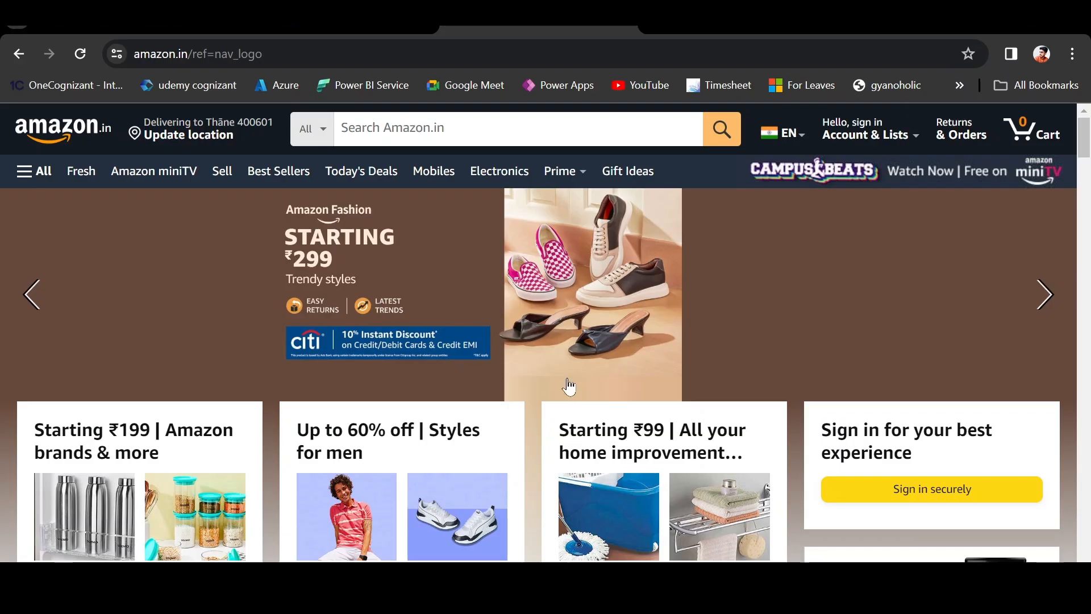
left_click(652, 28)
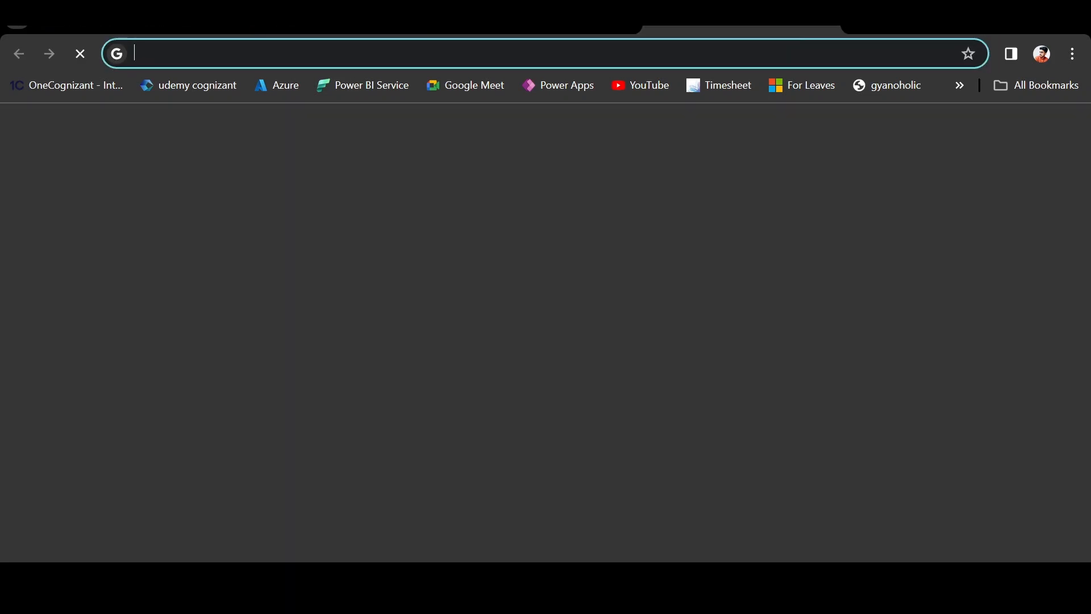
type("AMAZO")
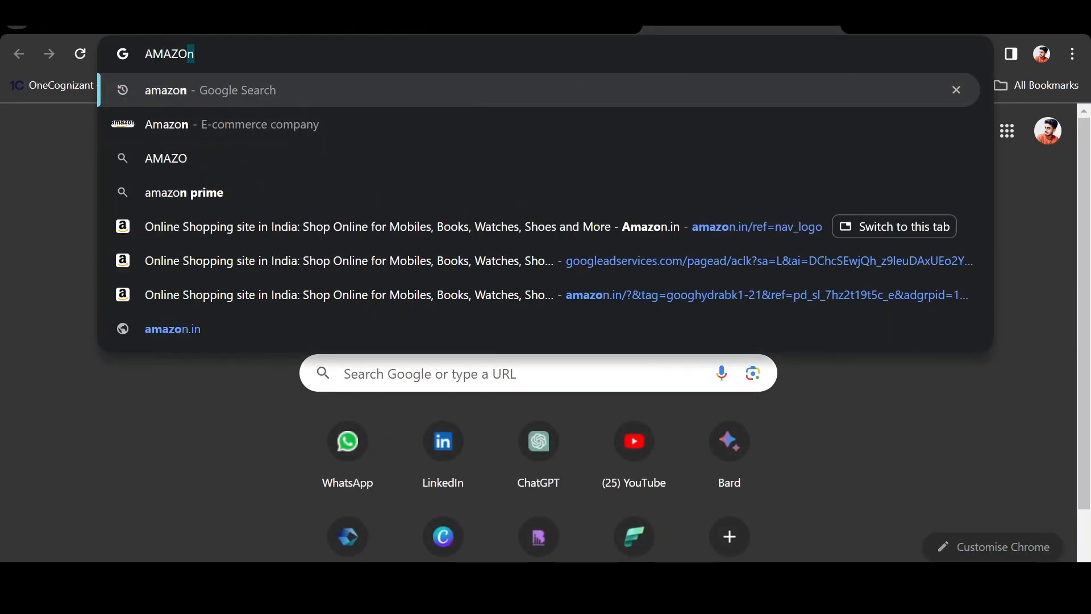
type("N LOGO PNG")
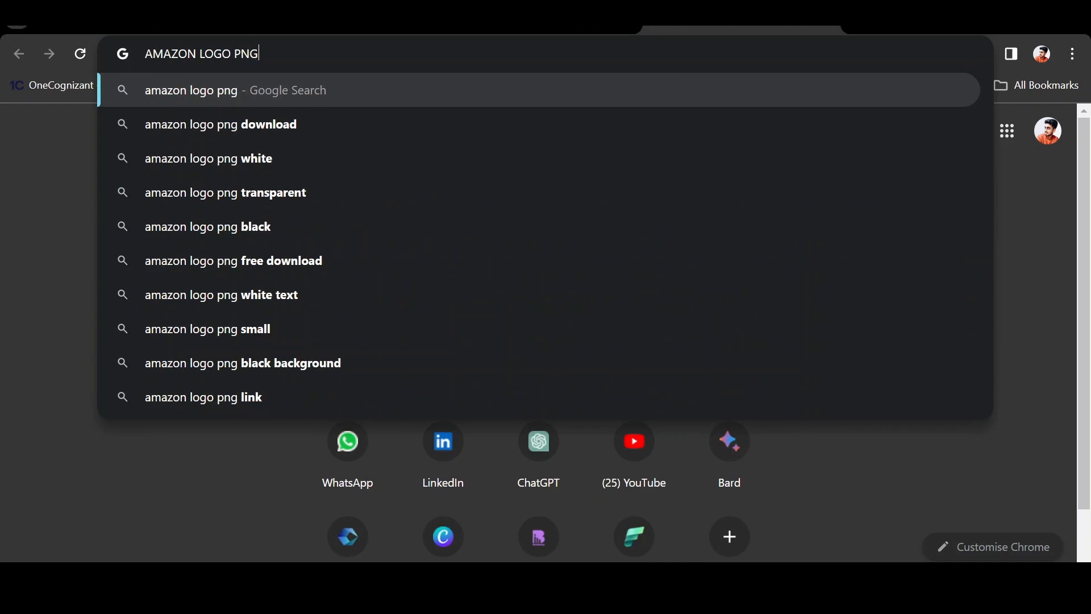
key("Return")
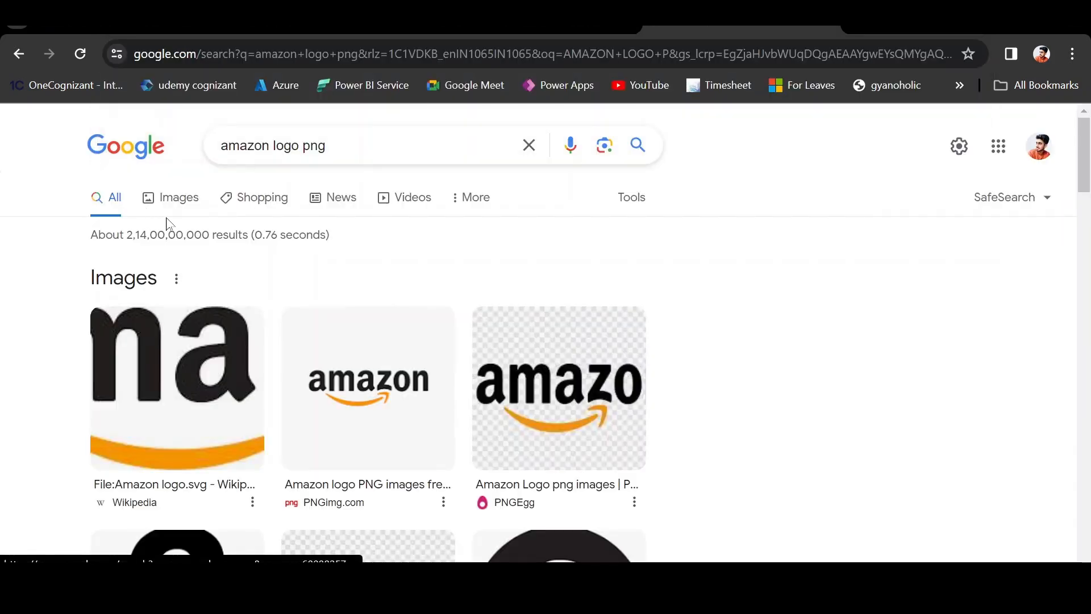
left_click(175, 212)
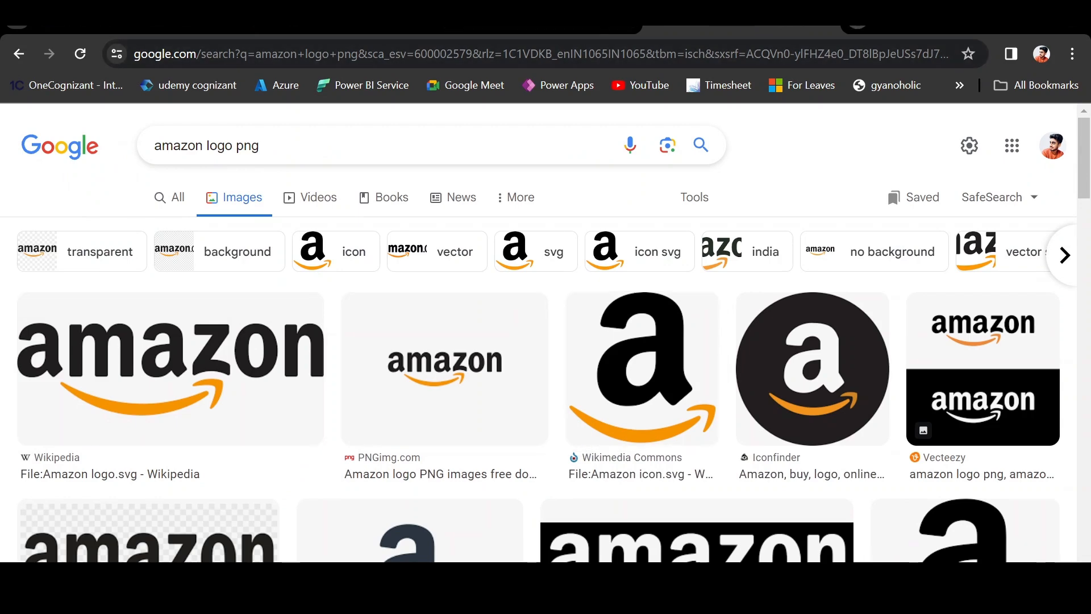
Step: Open the Icons8 site in a new tab, look through its icons for "amazon", and return to the Google image results
key("ctrl+t")
type("ICONS")
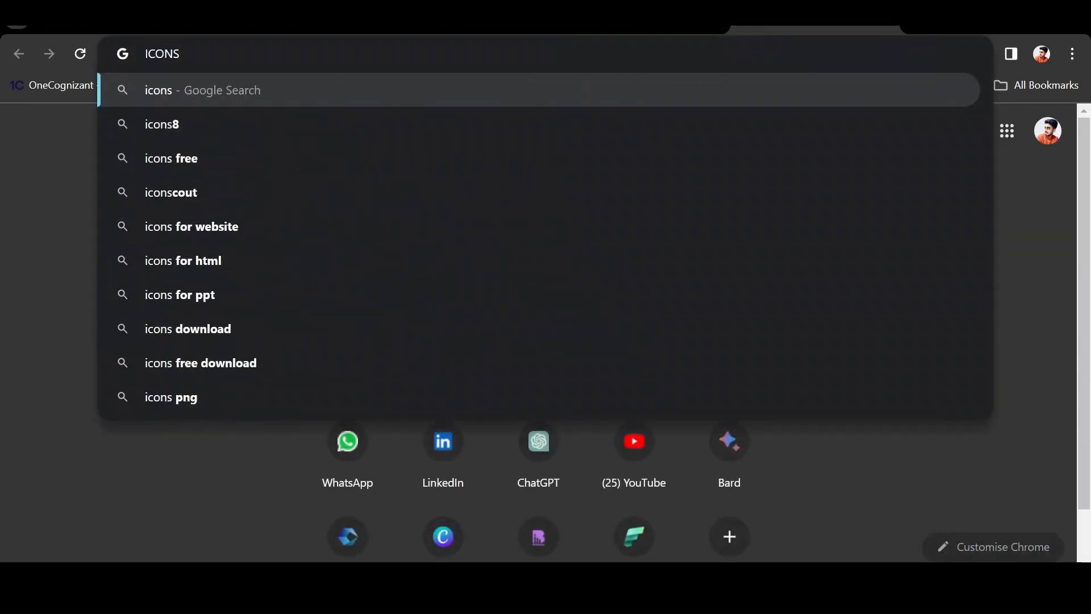
type("8")
key("Return")
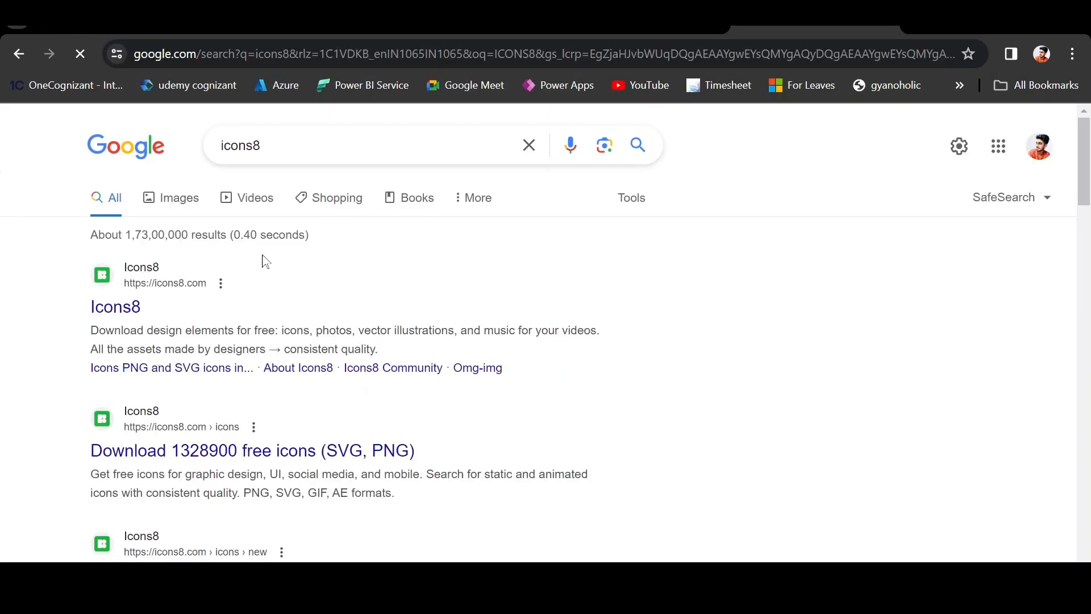
left_click(110, 306)
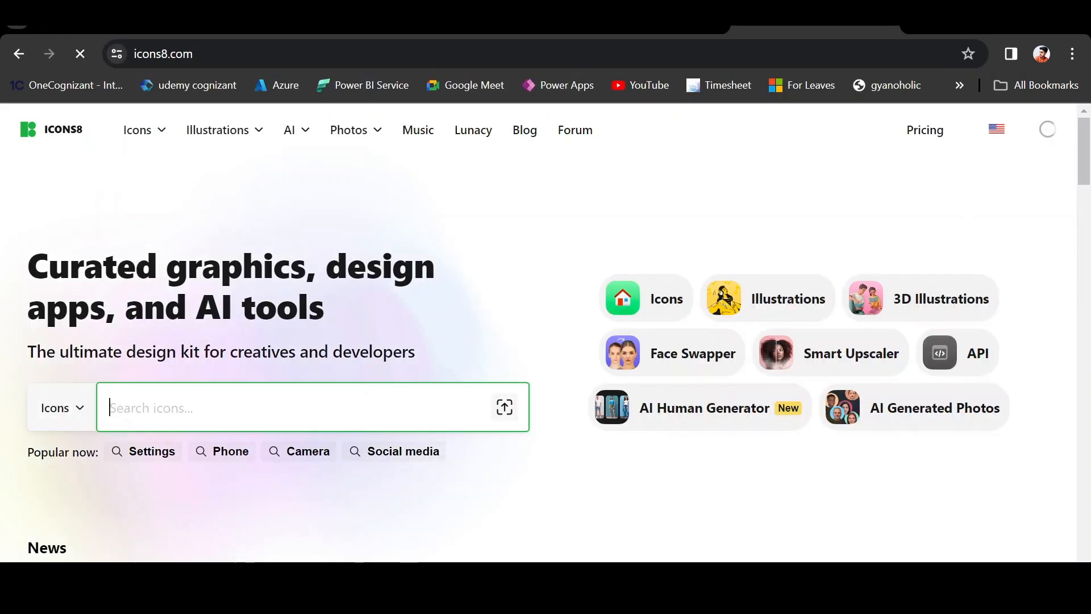
type("AMAZO")
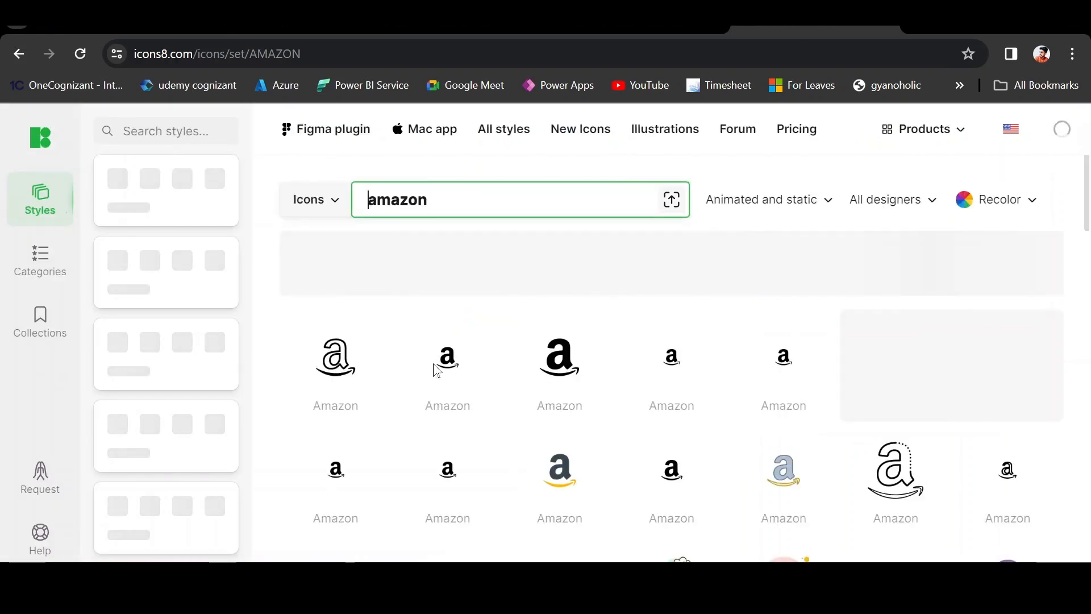
scroll(435, 371, "down", 10)
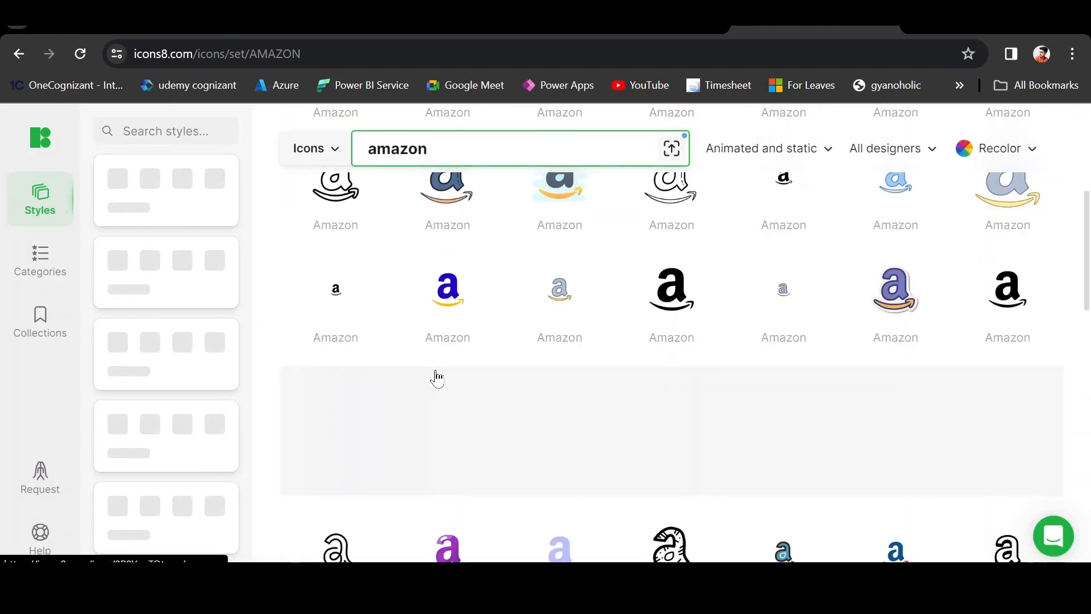
scroll(436, 378, "down", 3)
scroll(437, 378, "up", 8)
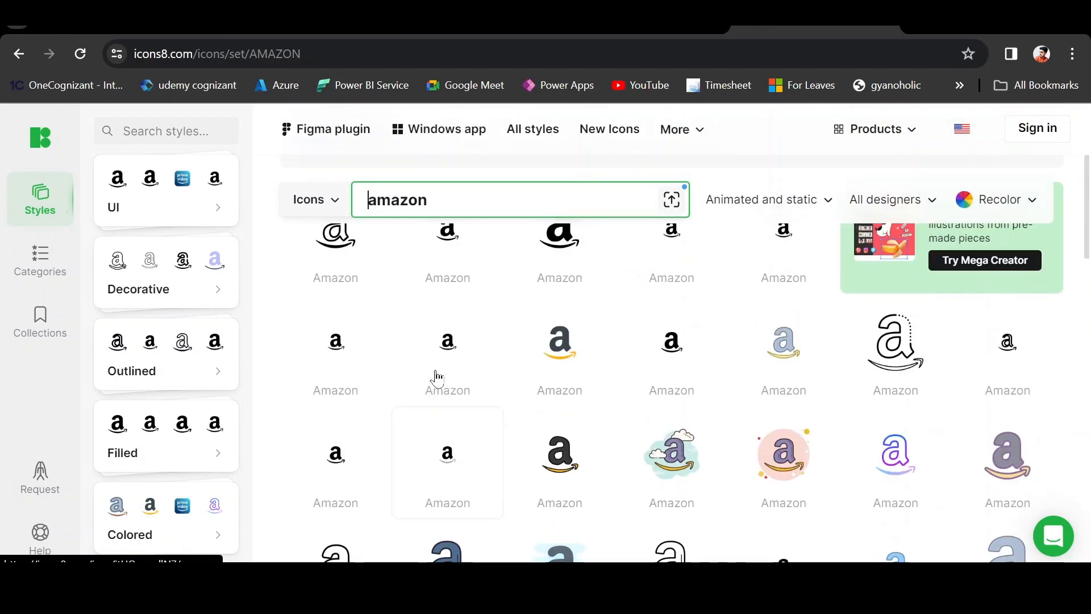
scroll(436, 375, "up", 3)
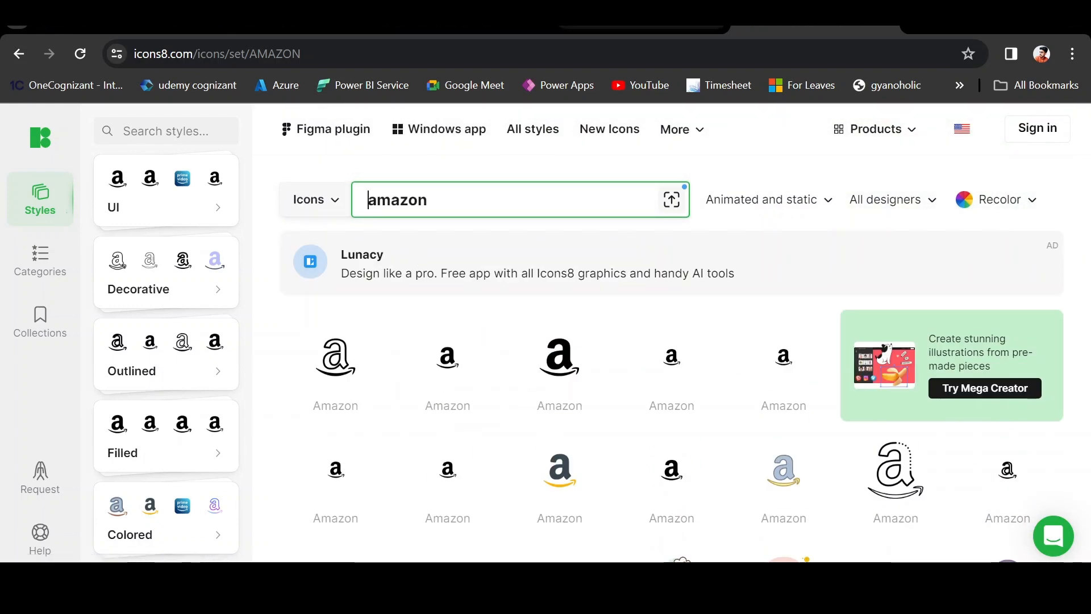
left_click(642, 18)
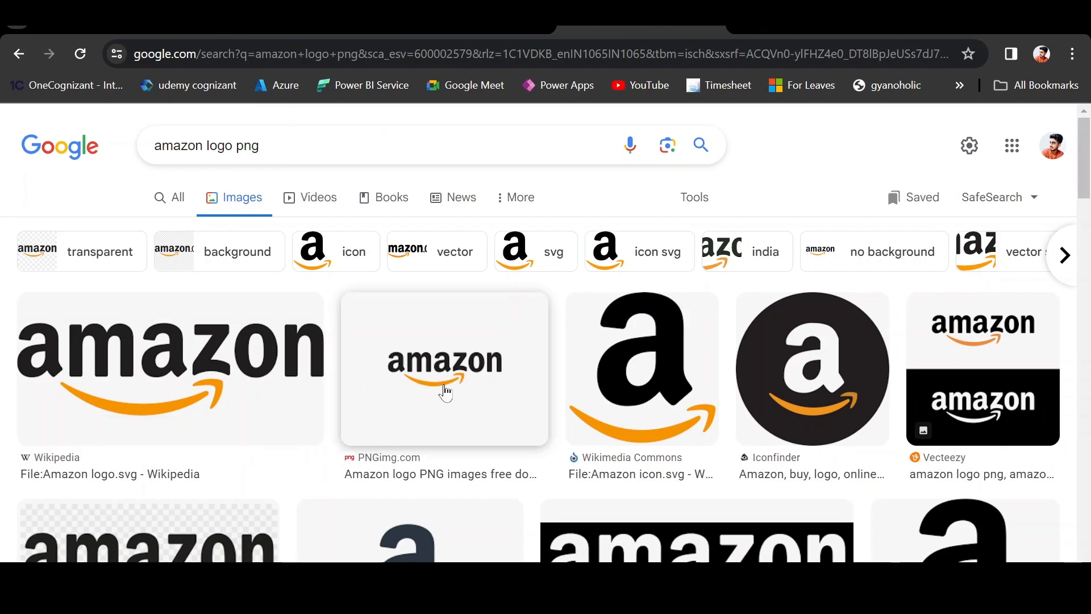
right_click(445, 392)
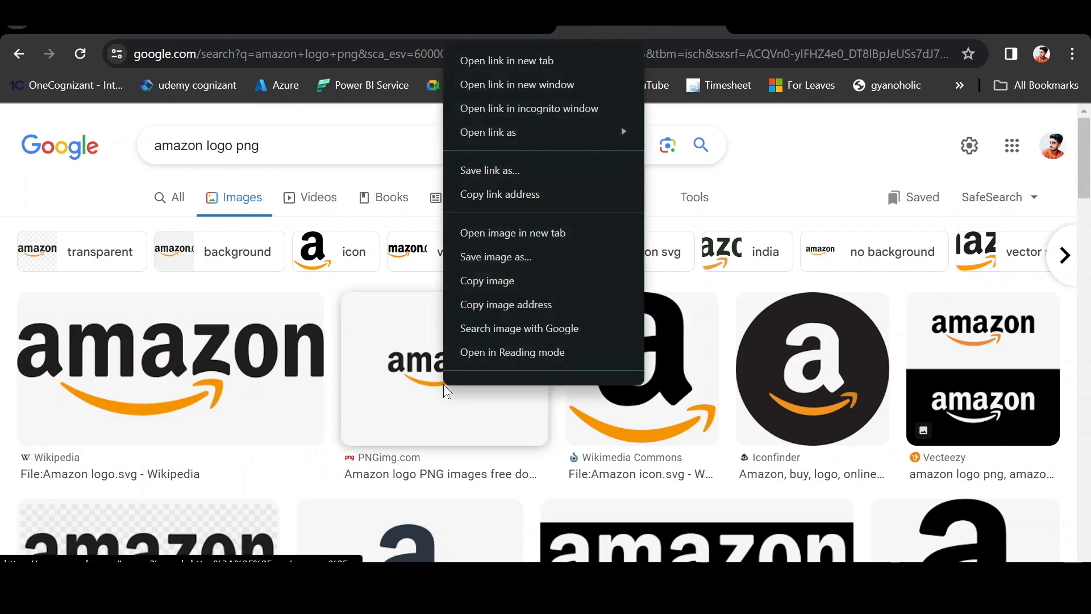
left_click(511, 260)
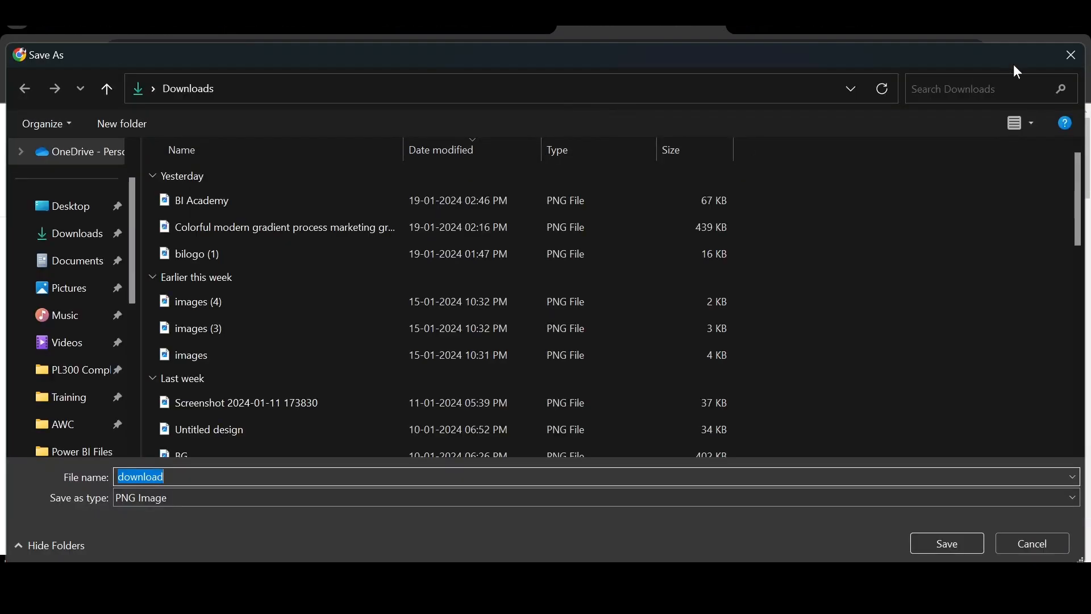
left_click(1073, 56)
Step: Save the CleanPNG Amazon wordmark image from the Google results to the Downloads folder as A
scroll(480, 339, "down", 4)
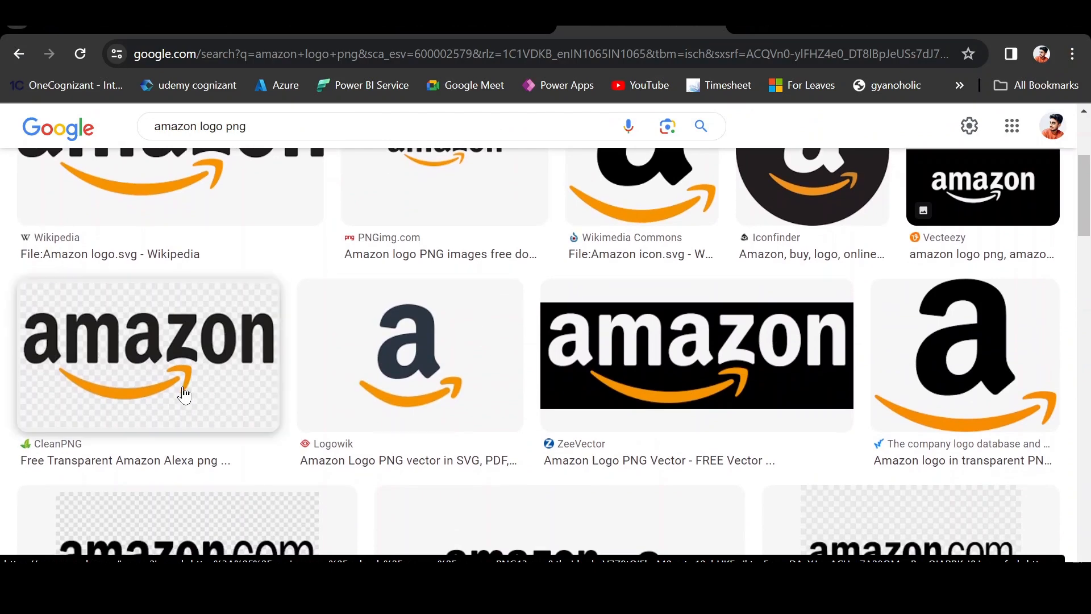
right_click(184, 394)
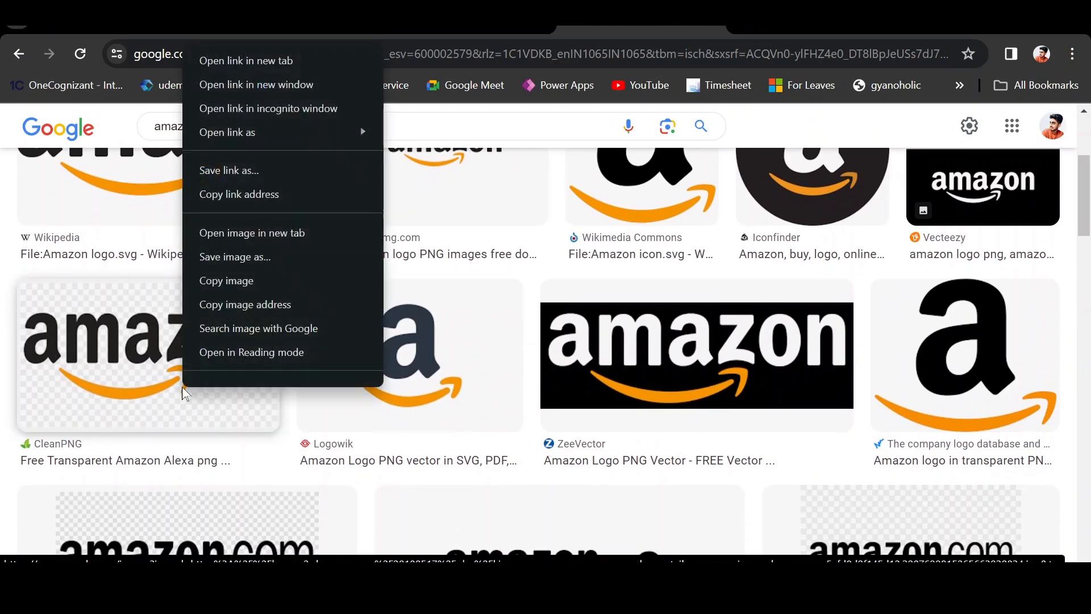
left_click(242, 257)
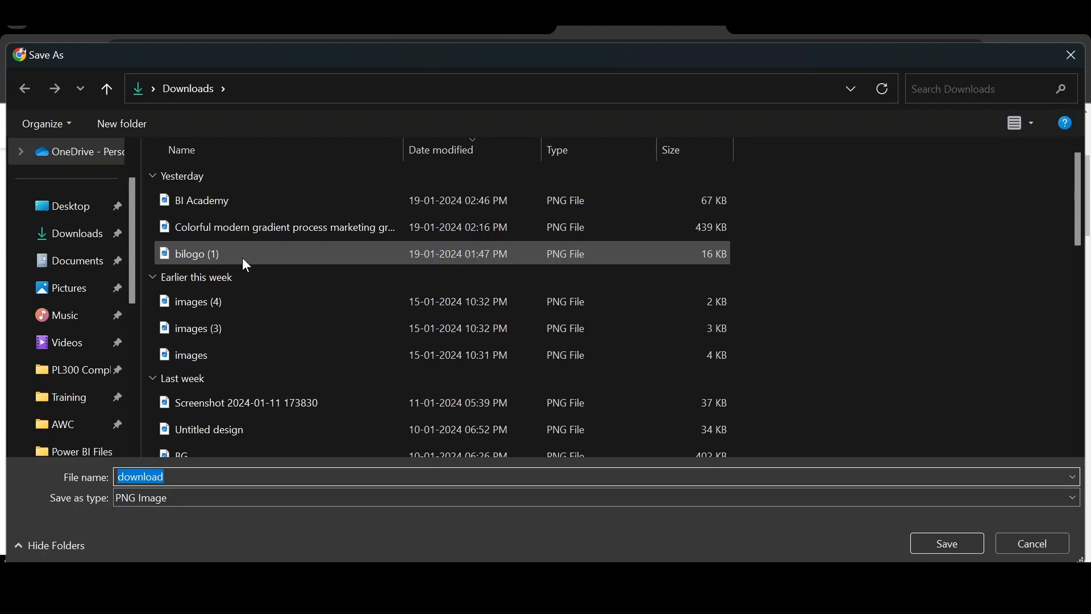
type("A")
key("Return")
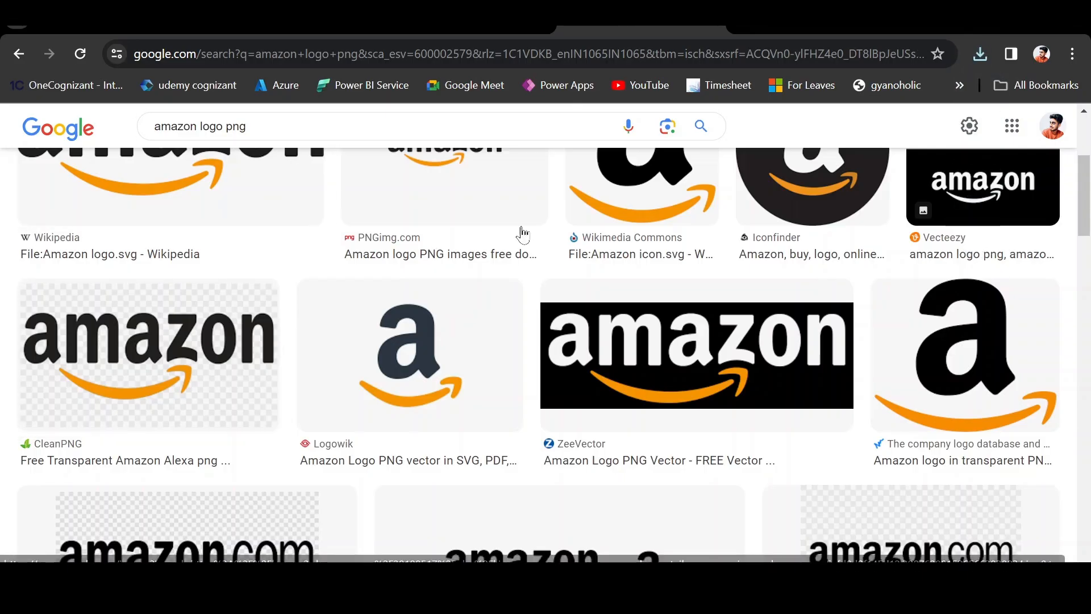
Step: Switch to Power BI, try the image A from Downloads on the report page, and delete it
key("alt+Tab")
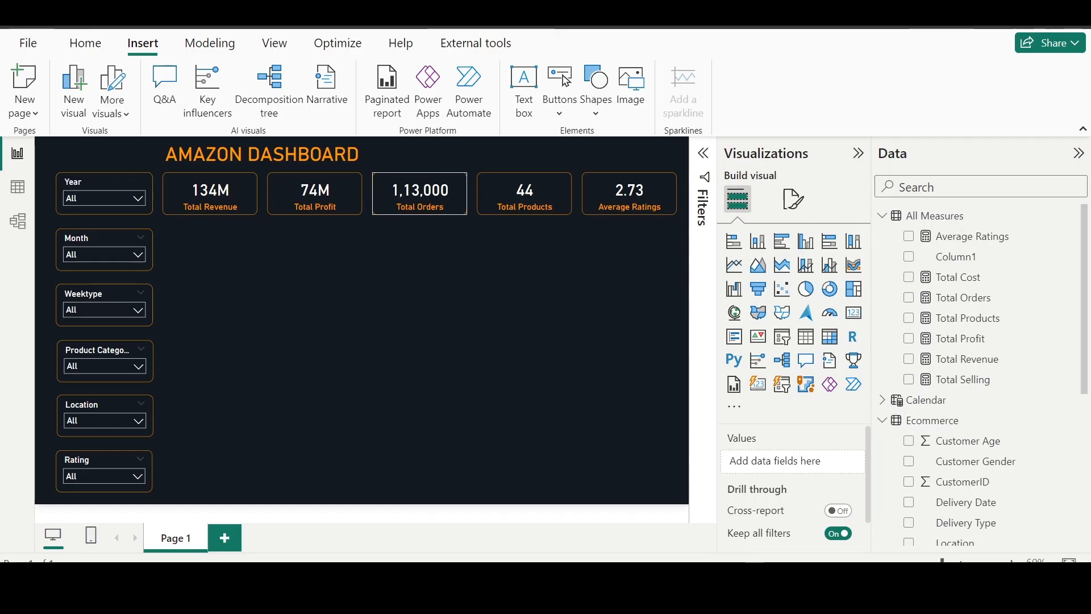
left_click(630, 82)
scroll(148, 270, "up", 5)
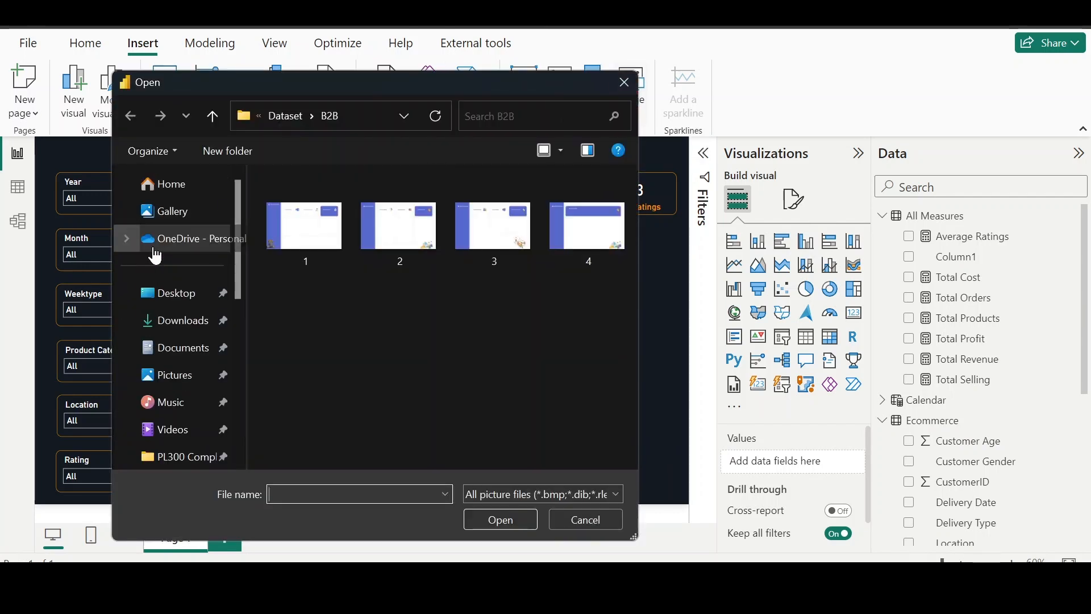
left_click(187, 323)
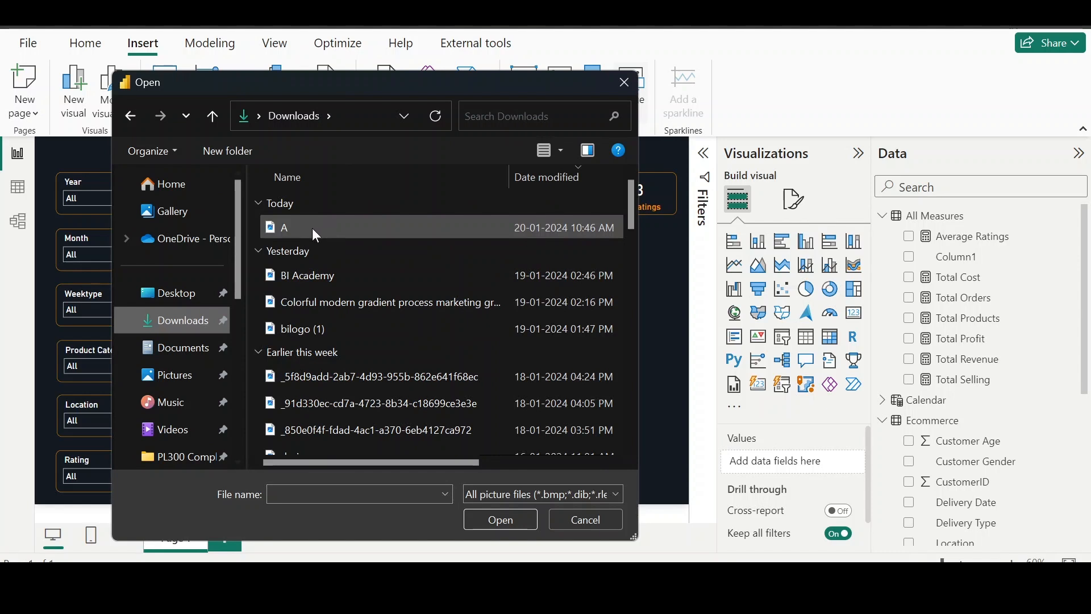
double_click(309, 228)
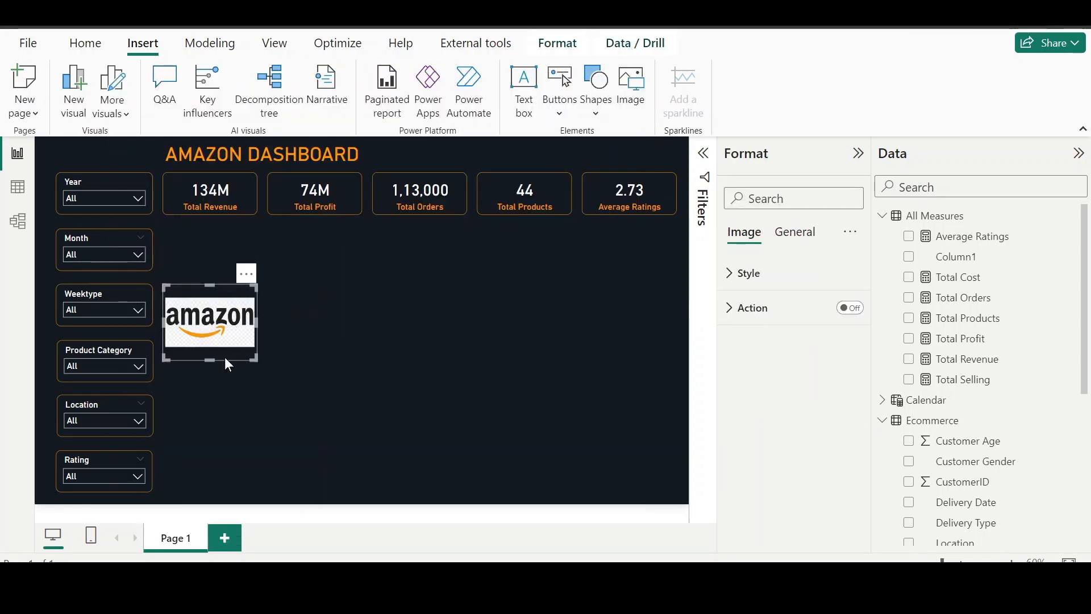
key("Delete")
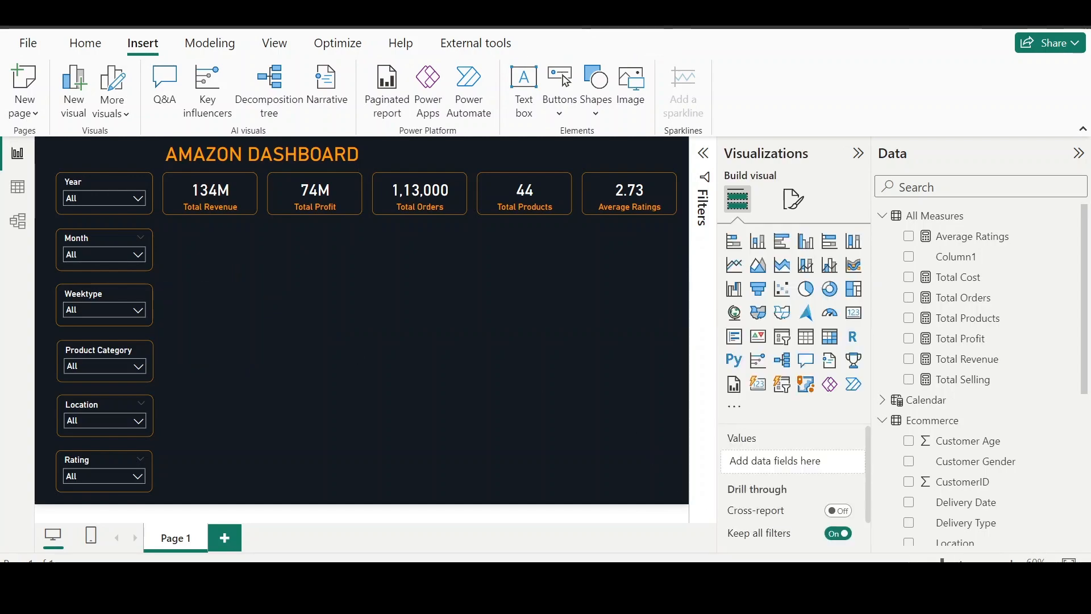
Step: Return to the Icons8 tab in Chrome and open the details of the dark Amazon "a" icon with the black-outlined yellow arrow
left_click(620, 505)
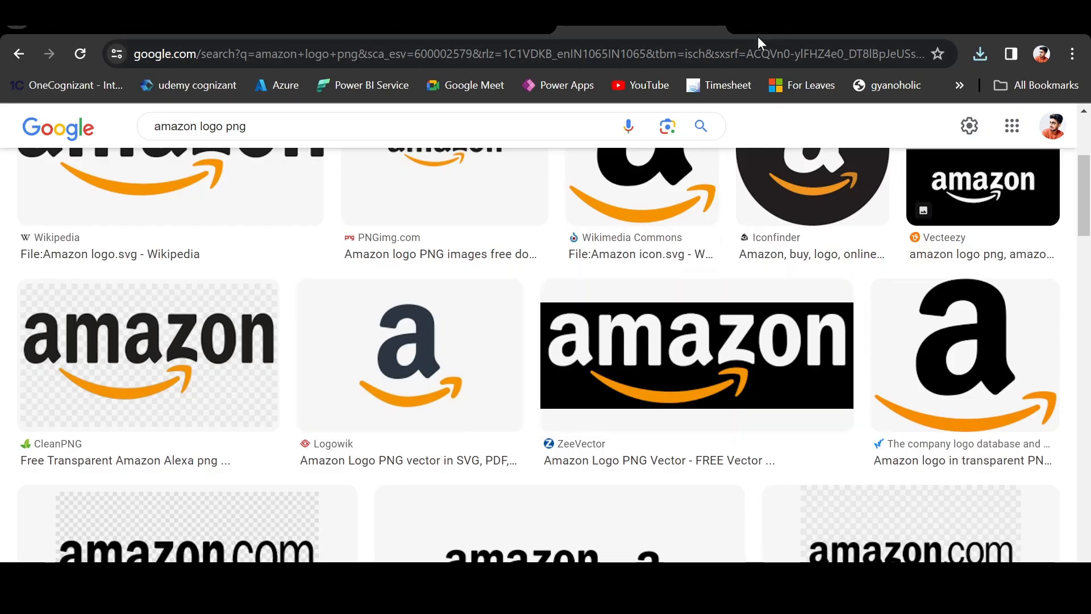
left_click(777, 18)
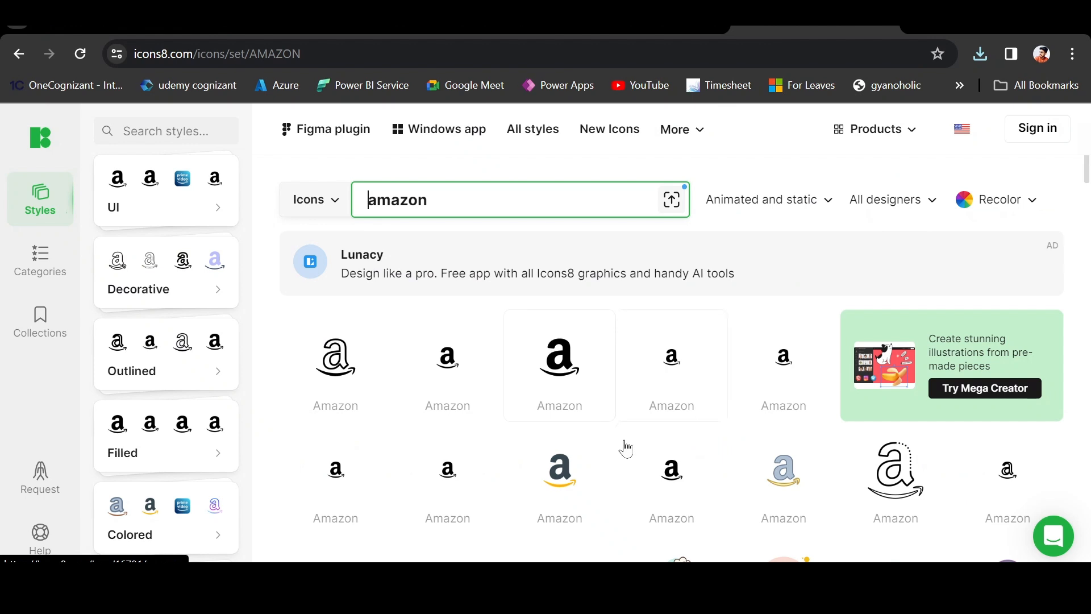
scroll(626, 446, "down", 2)
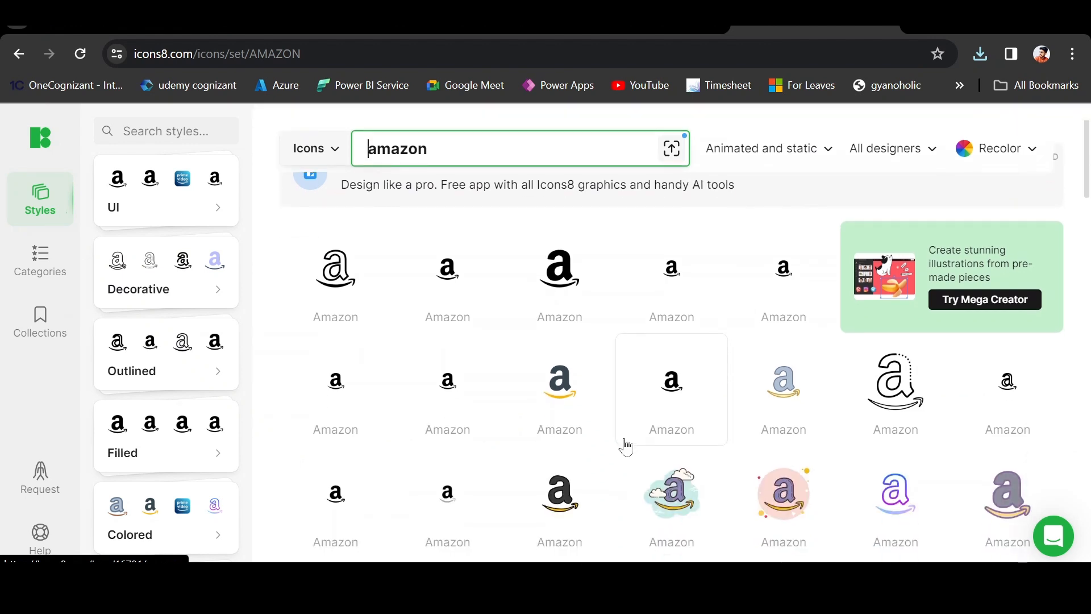
left_click(562, 396)
scroll(635, 425, "down", 6)
scroll(636, 426, "down", 3)
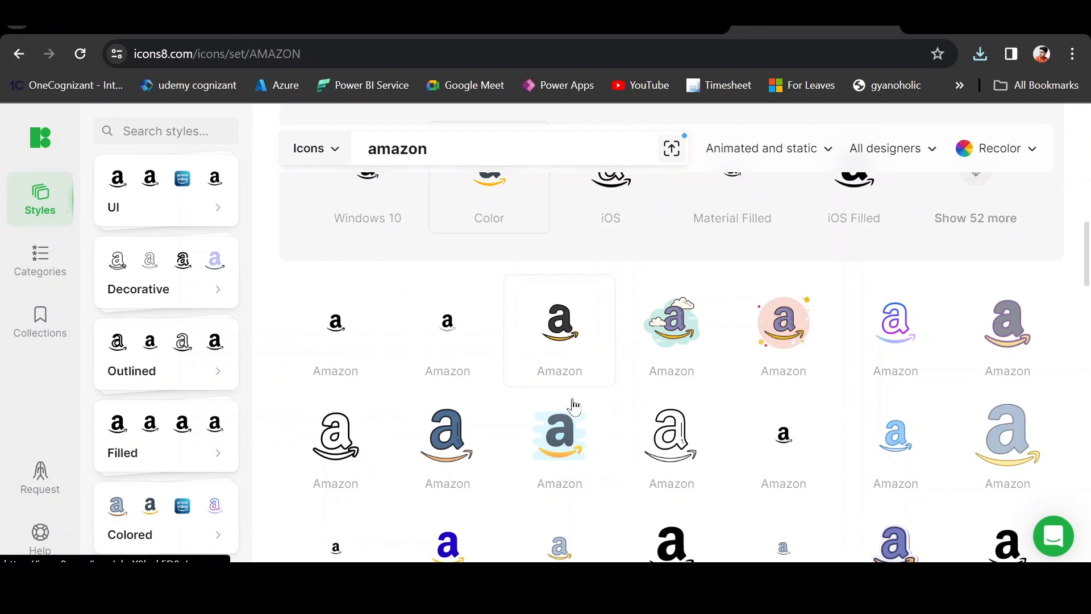
left_click(563, 323)
left_click(552, 344)
left_click(557, 332)
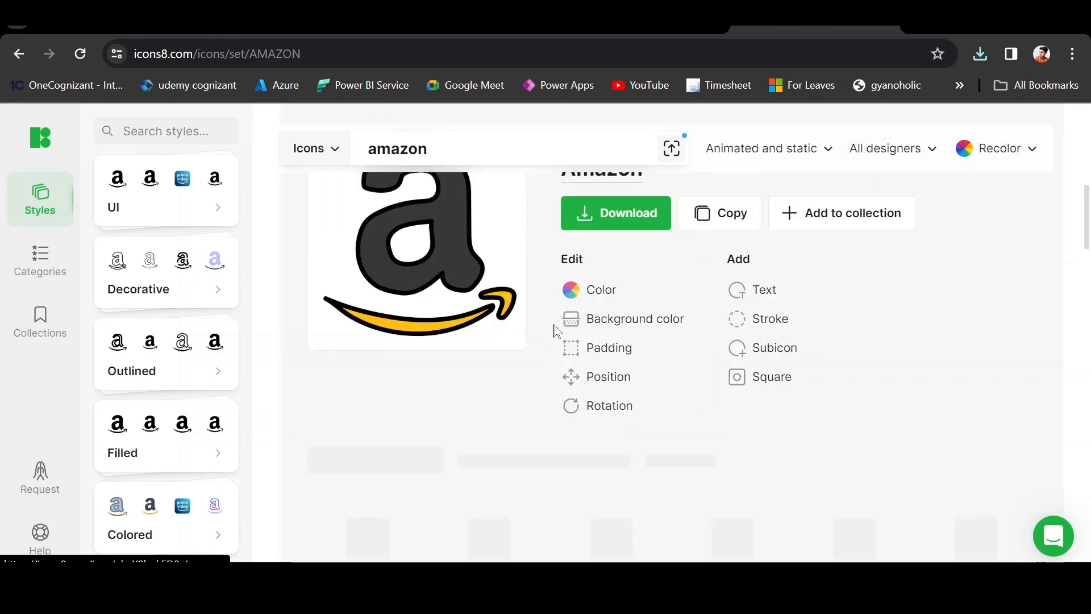
Step: Download the doodle-style Amazon icon as PNG in the 48×48 and 480×480 sizes
scroll(448, 412, "up", 1)
scroll(450, 412, "down", 3)
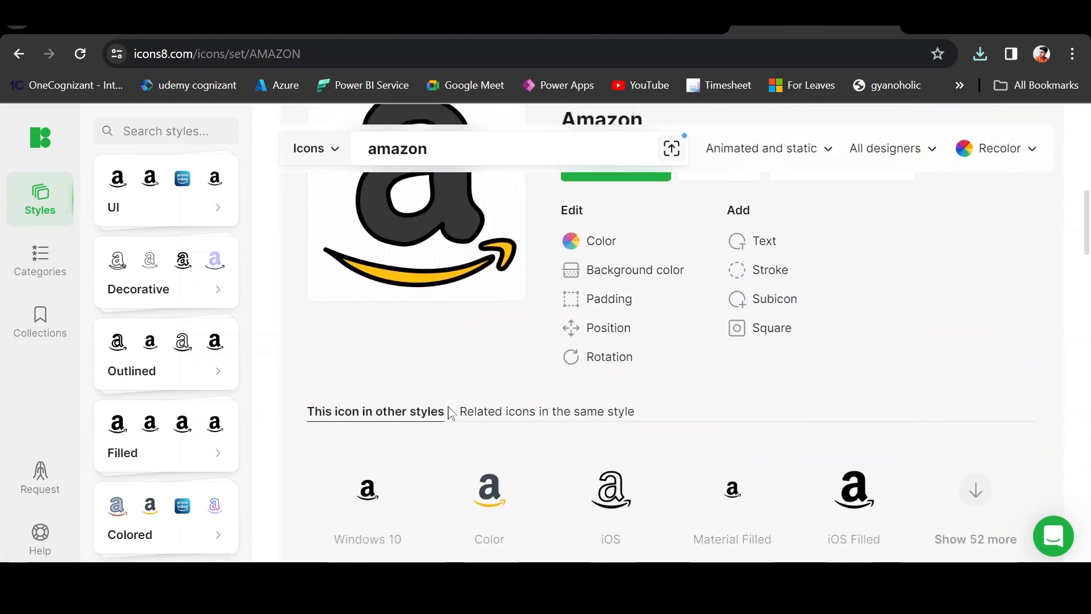
scroll(502, 360, "up", 3)
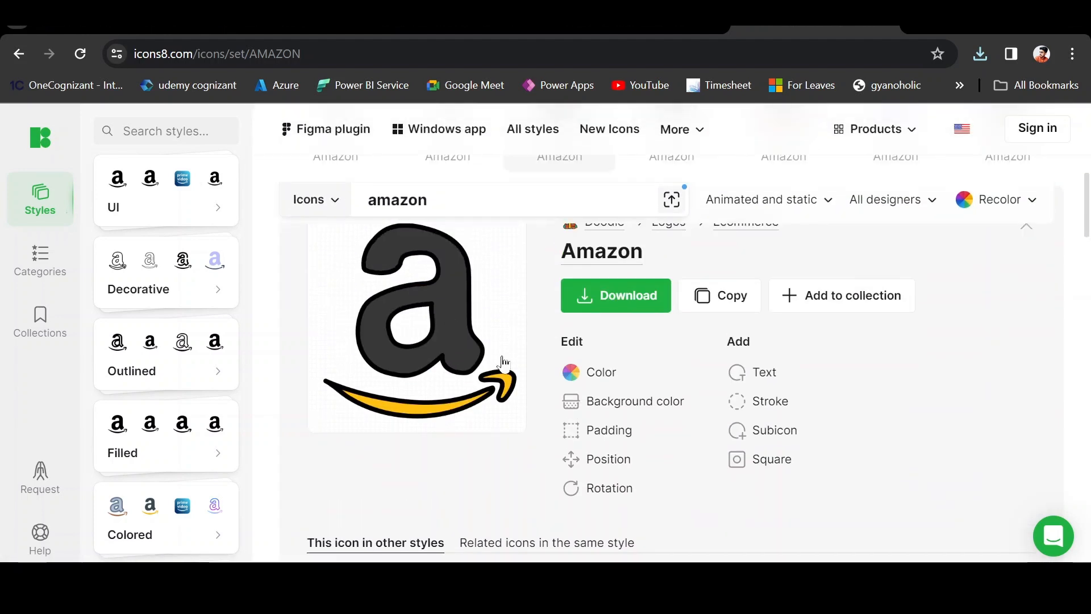
left_click(616, 296)
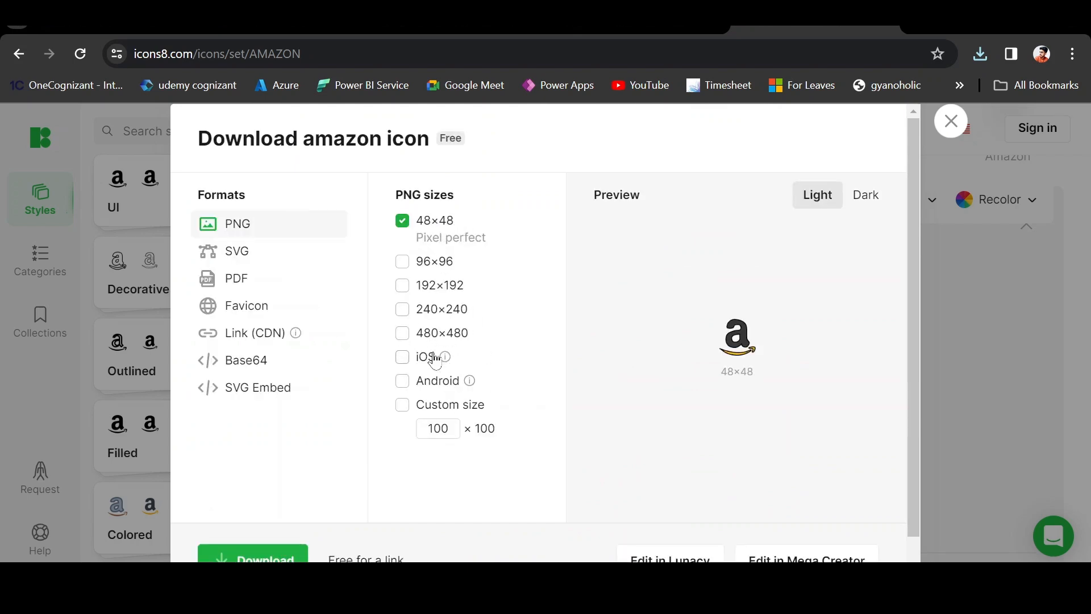
left_click(404, 336)
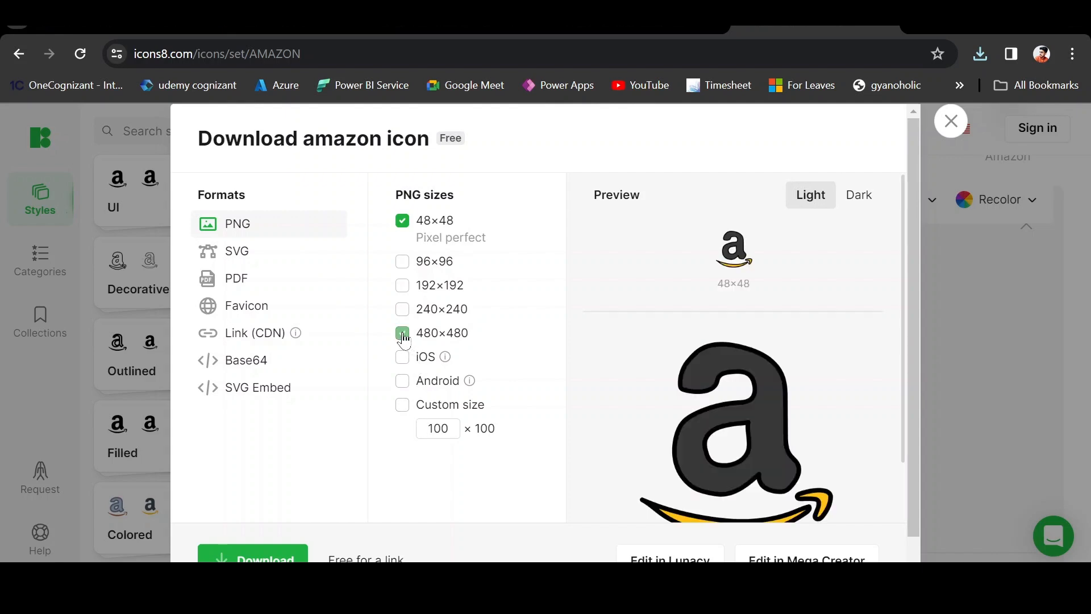
scroll(681, 344, "down", 1)
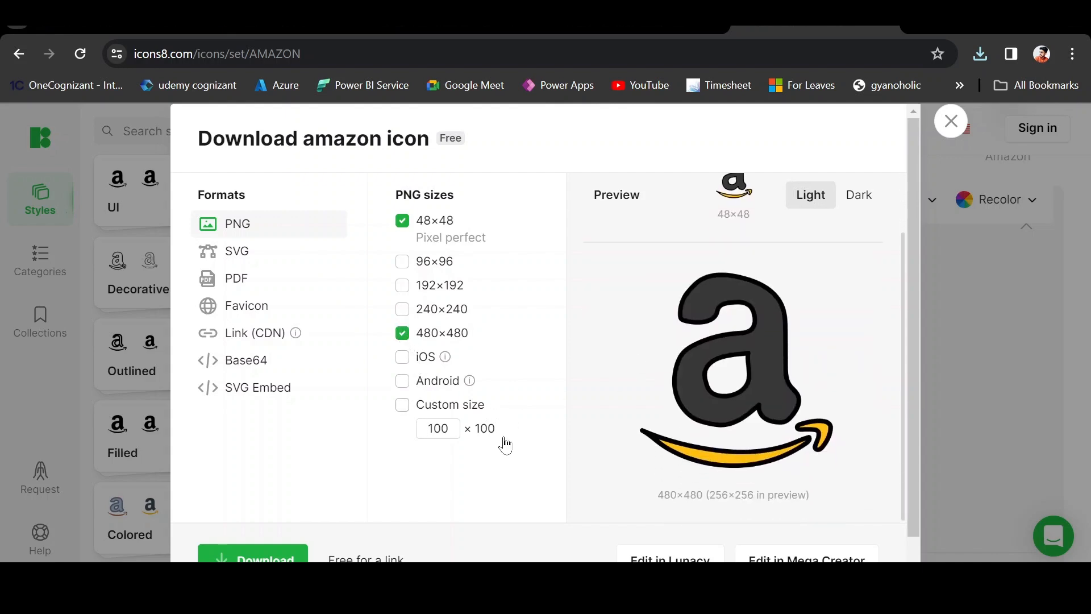
scroll(505, 445, "down", 1)
left_click(272, 543)
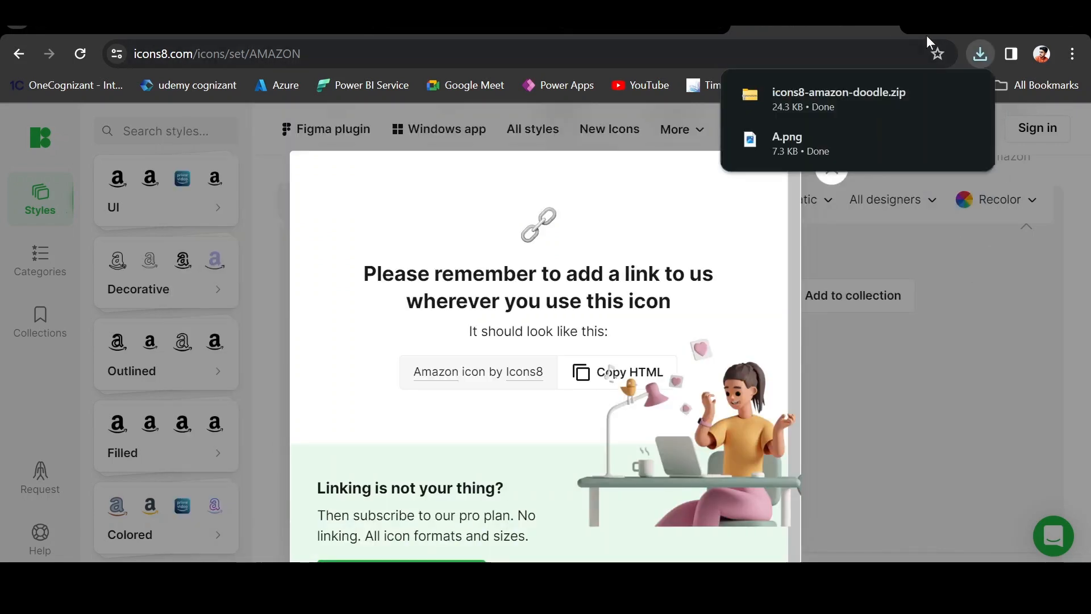
Step: Switch to the Power BI report and open the file picker for inserting an image
left_click(1002, 26)
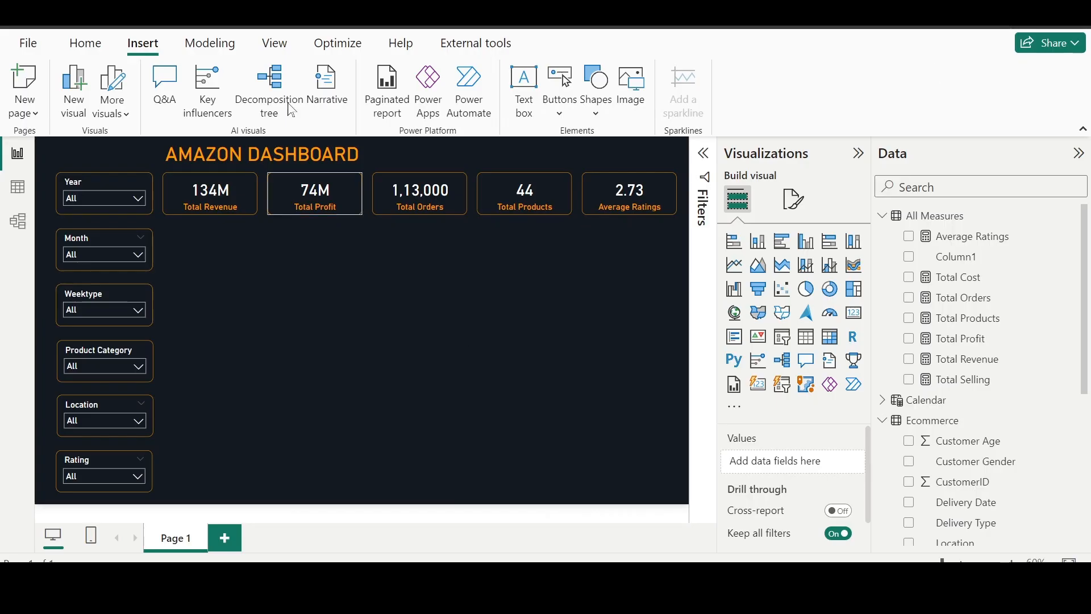
left_click(631, 86)
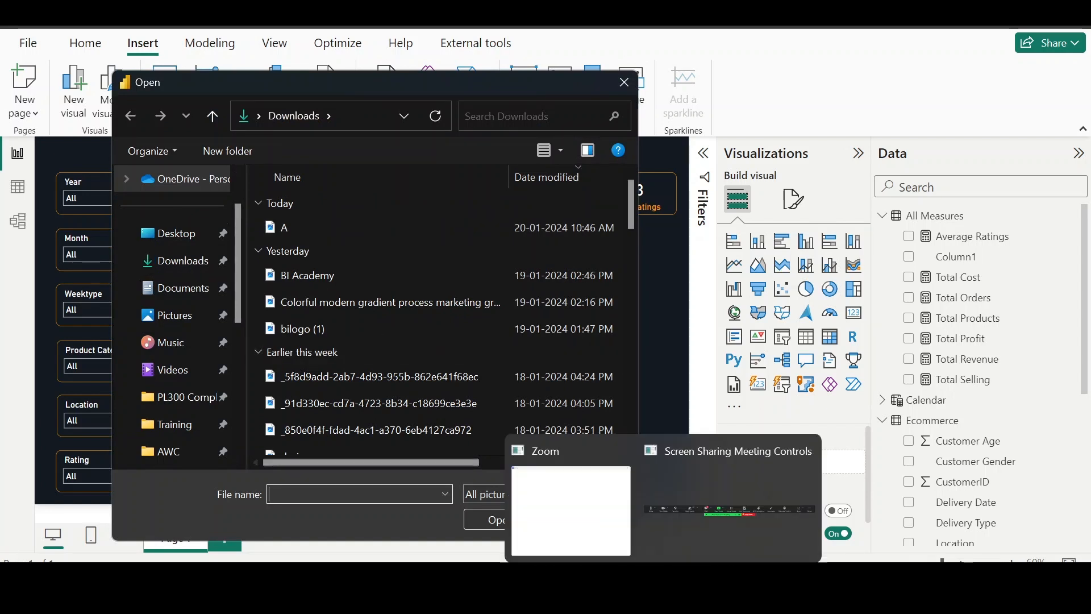
Step: Switch to File Explorer and extract the icons8-amazon-doodle zip archive within the Downloads folder
mouse_move(625, 584)
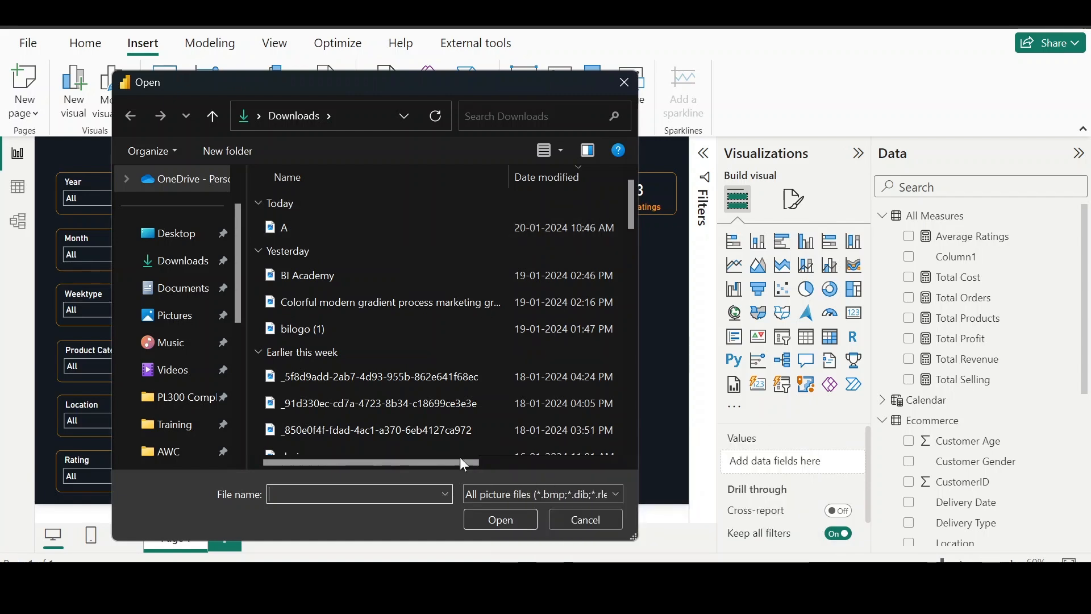
left_click(475, 584)
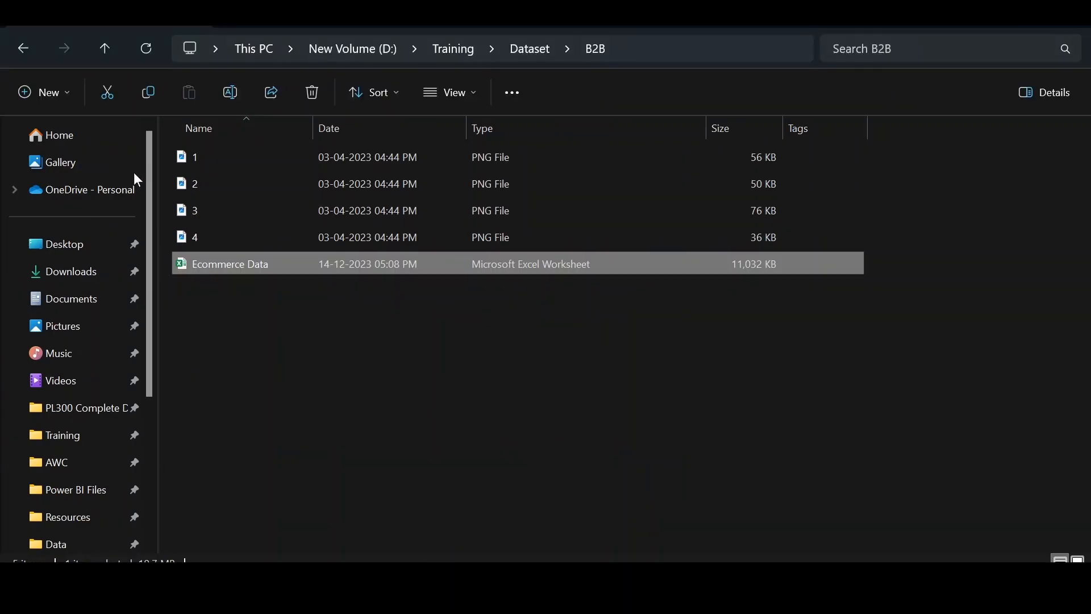
left_click(78, 284)
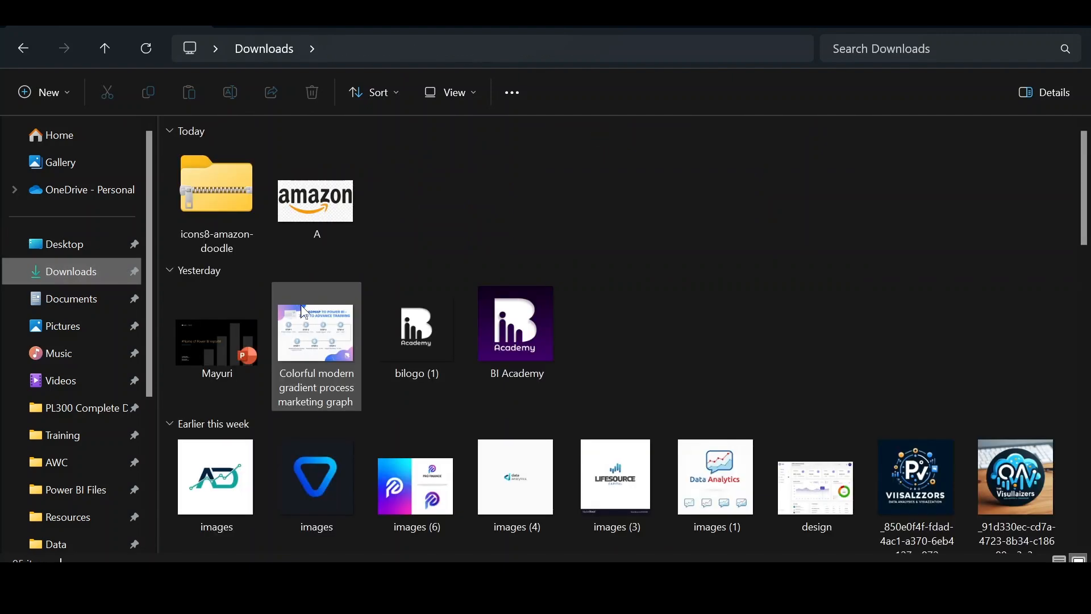
right_click(236, 192)
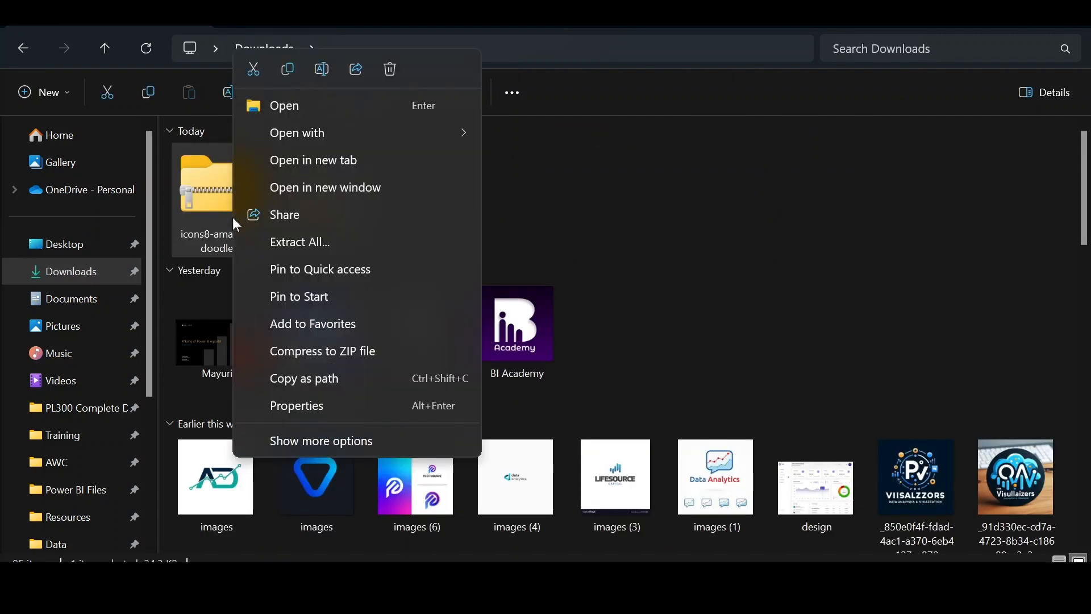
left_click(291, 237)
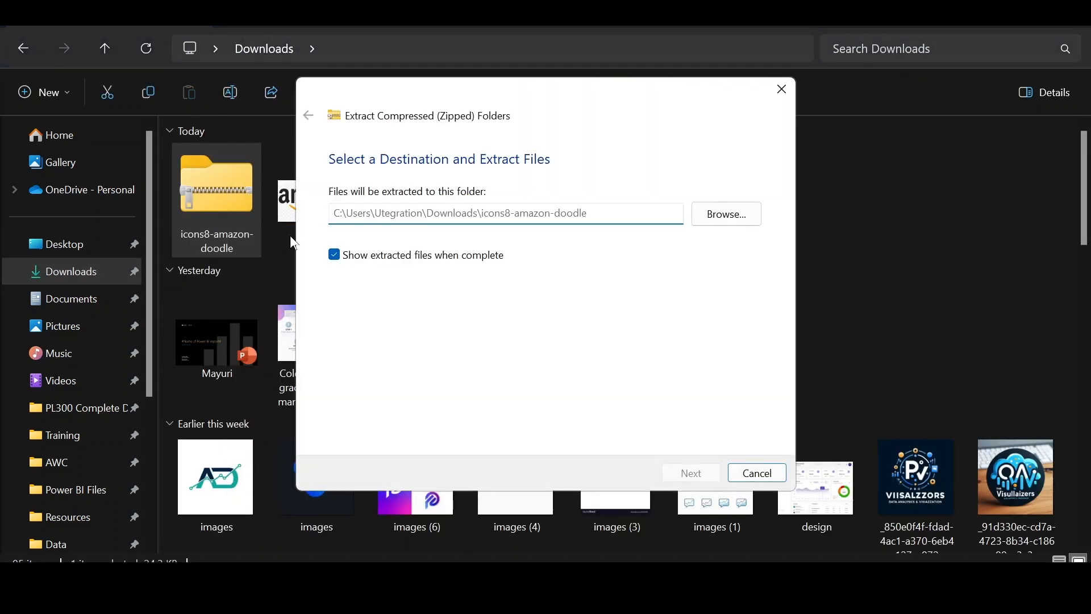
key("Return")
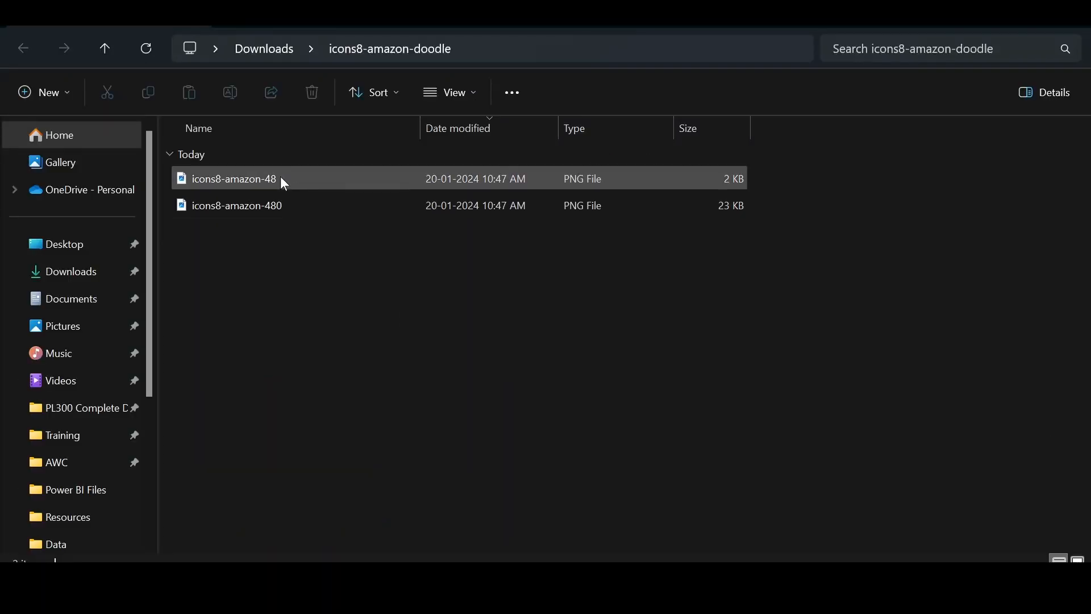
Step: Preview the extracted icons8-amazon-48 image and delete that file from the folder
left_click(282, 179)
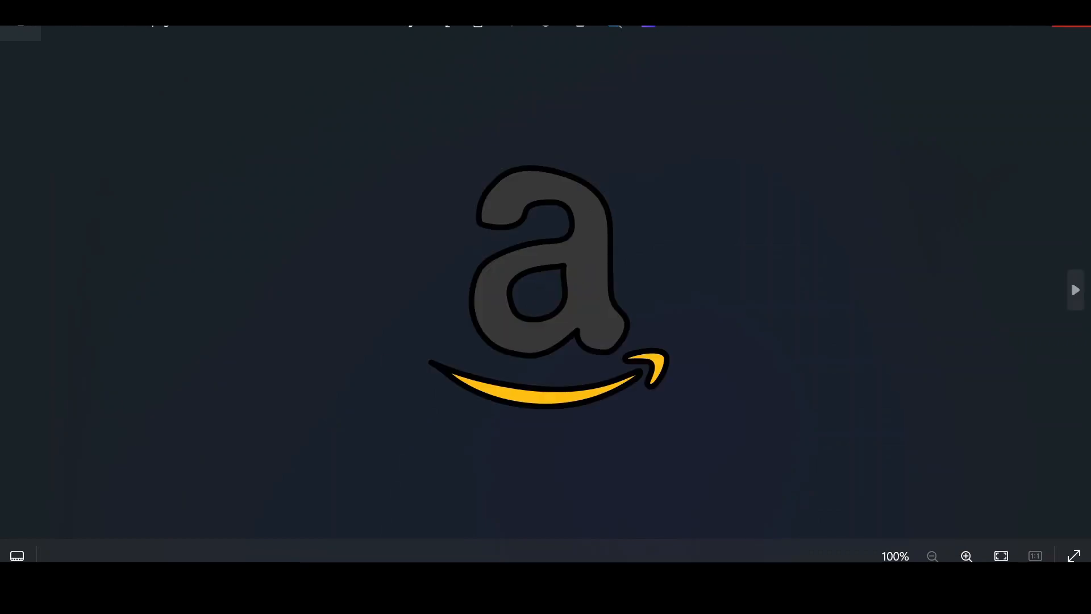
left_click(1071, 16)
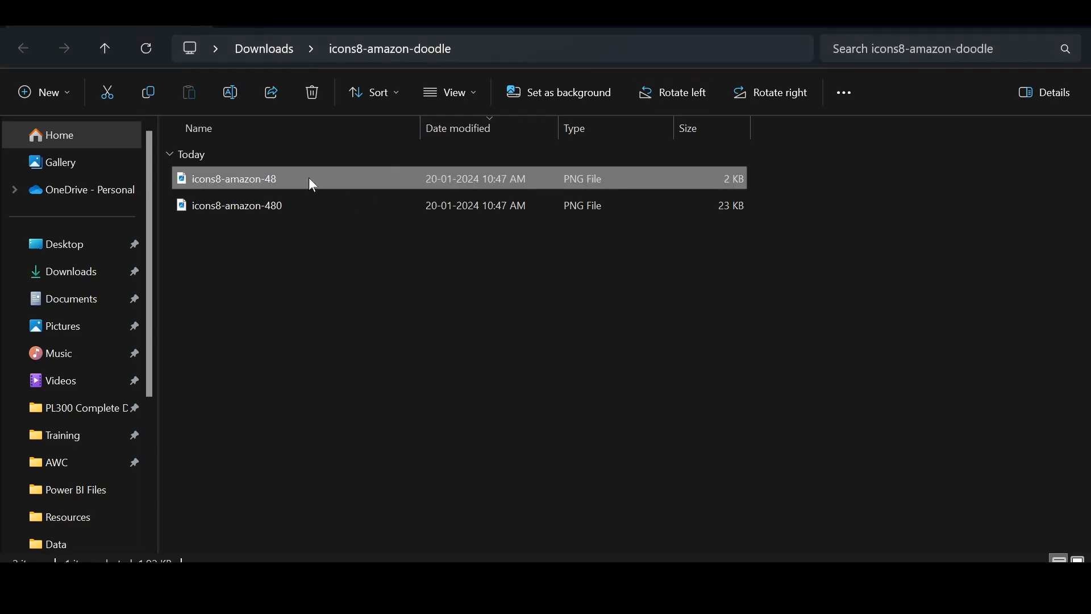
key("Delete")
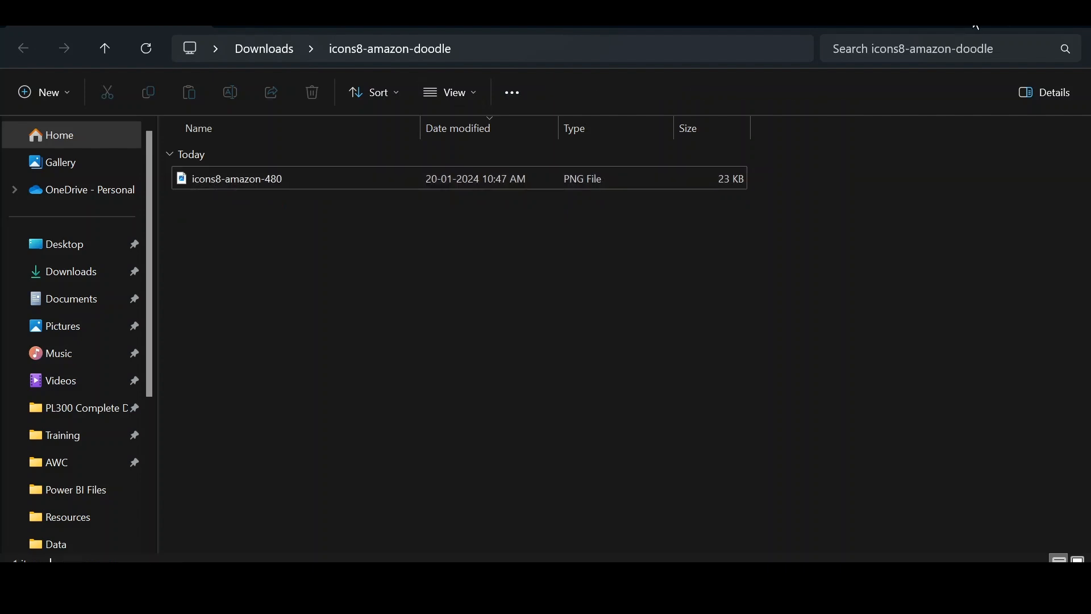
Step: Return to the Power BI report and insert the icons8-amazon-480 image from the extracted icons8-amazon-doodle folder
left_click(992, 14)
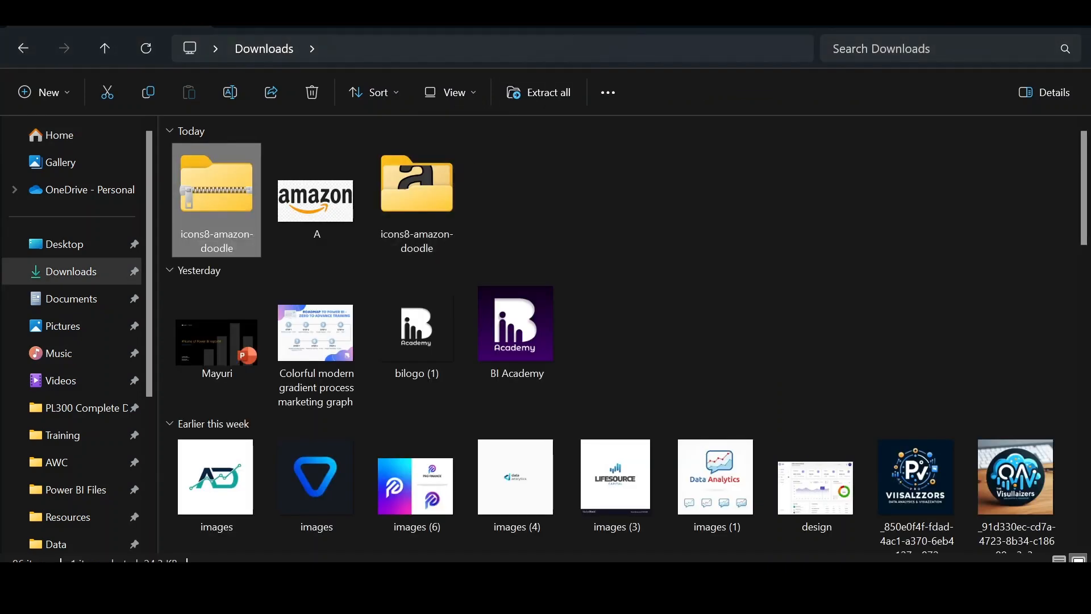
left_click(993, 15)
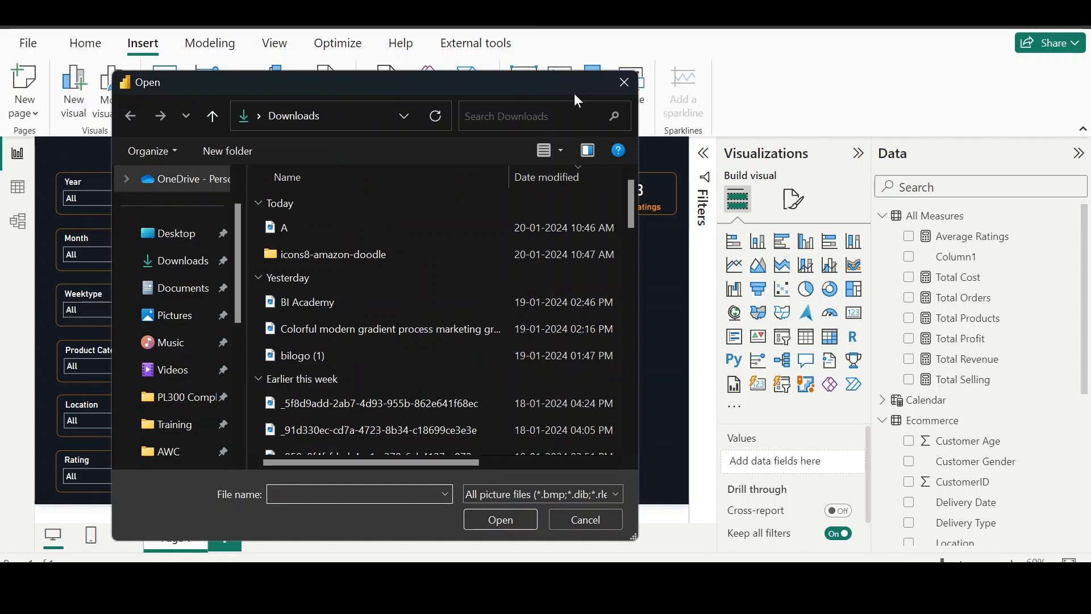
double_click(280, 256)
left_click(319, 226)
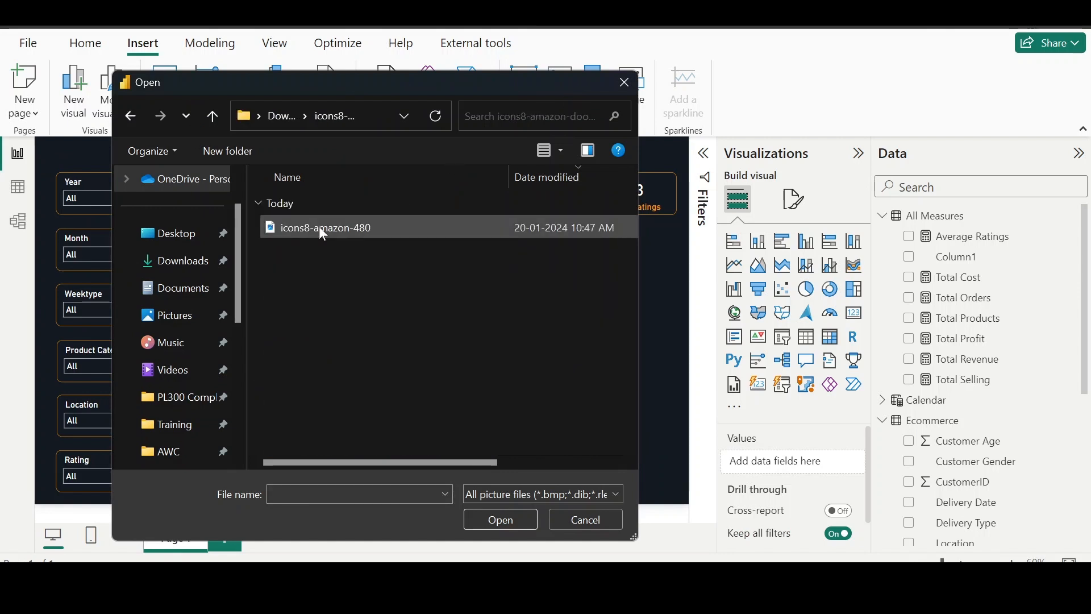
double_click(319, 226)
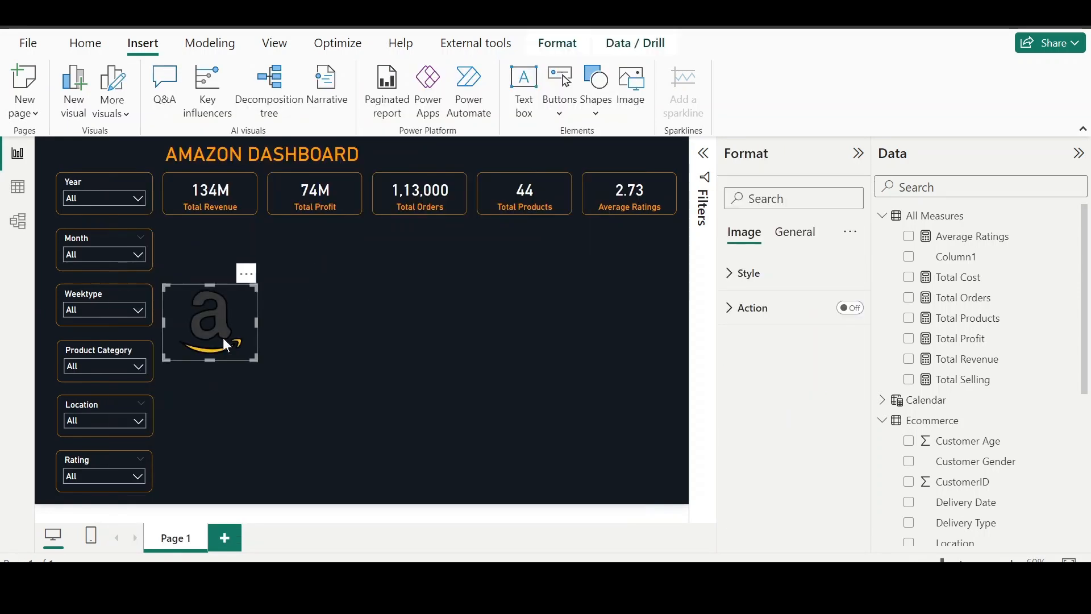
Step: Shrink the Amazon logo and place it just before the AMAZON DASHBOARD title, above the Year slicer
left_click_drag(215, 328, 147, 173)
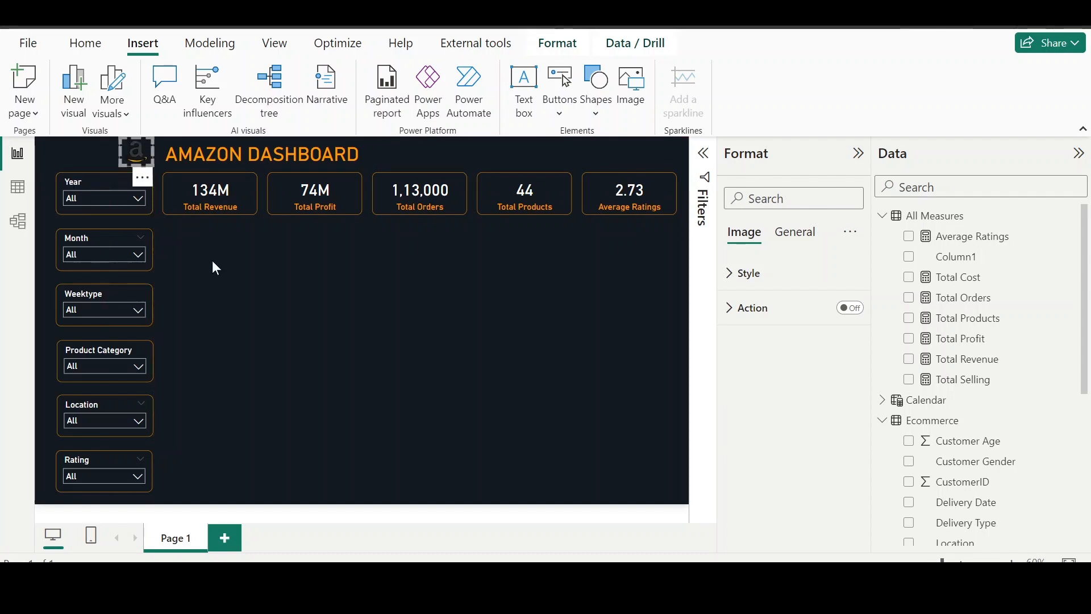
left_click(259, 308)
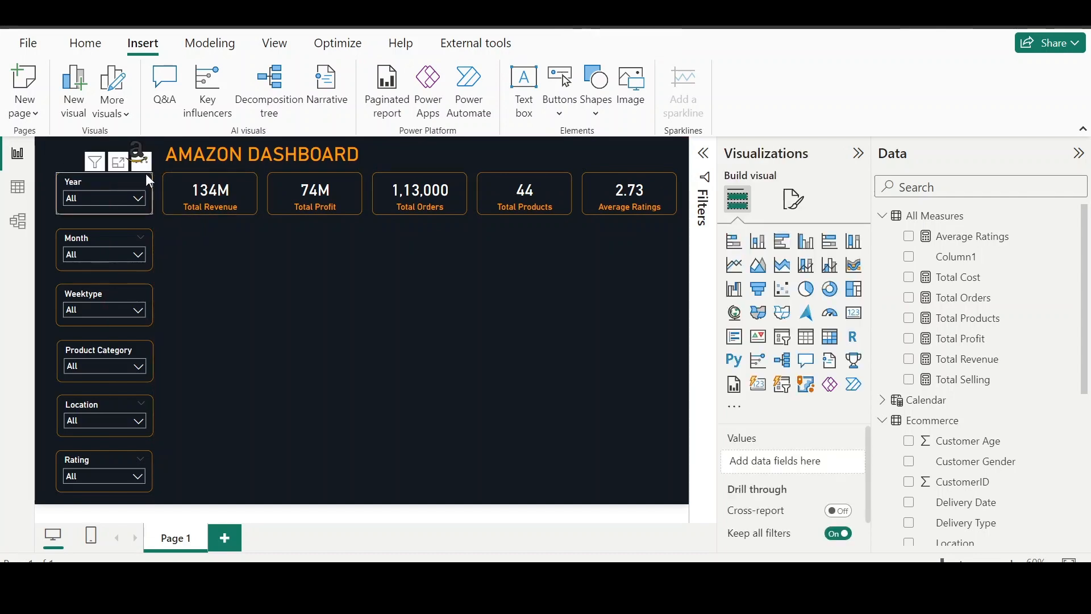
left_click(143, 147)
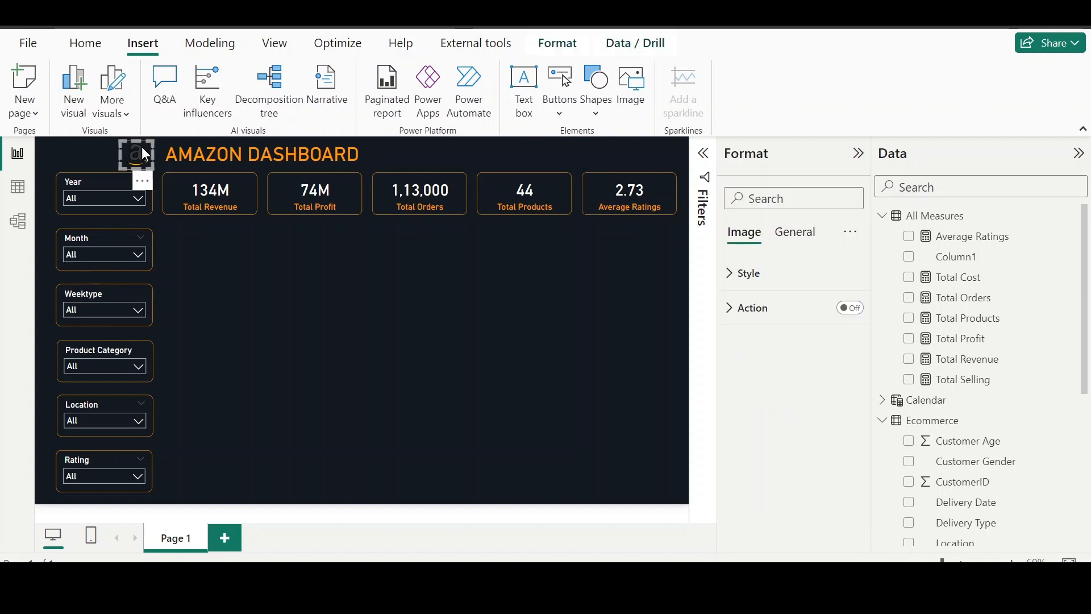
left_click(248, 296)
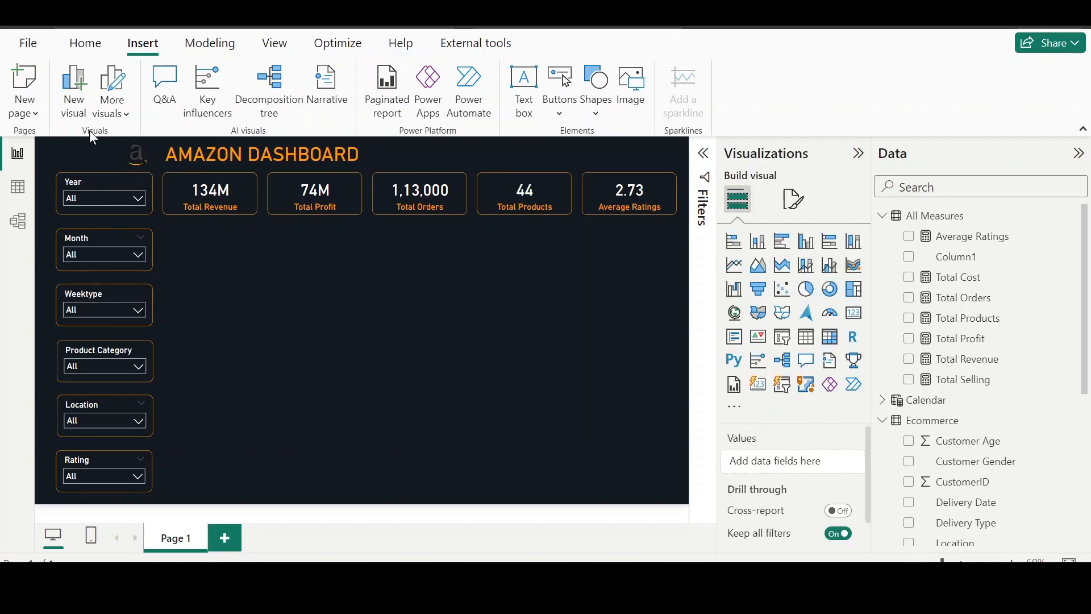
Step: Try shifting the Amazon logo and the dashboard title together toward the left edge of the slicer column
left_click_drag(90, 137, 476, 171)
key("Left")
key("Left")
key("Left")
key("Left")
key("Left")
key("Left")
key("Left")
key("Left")
key("Left")
key("Left")
key("Left")
key("Left")
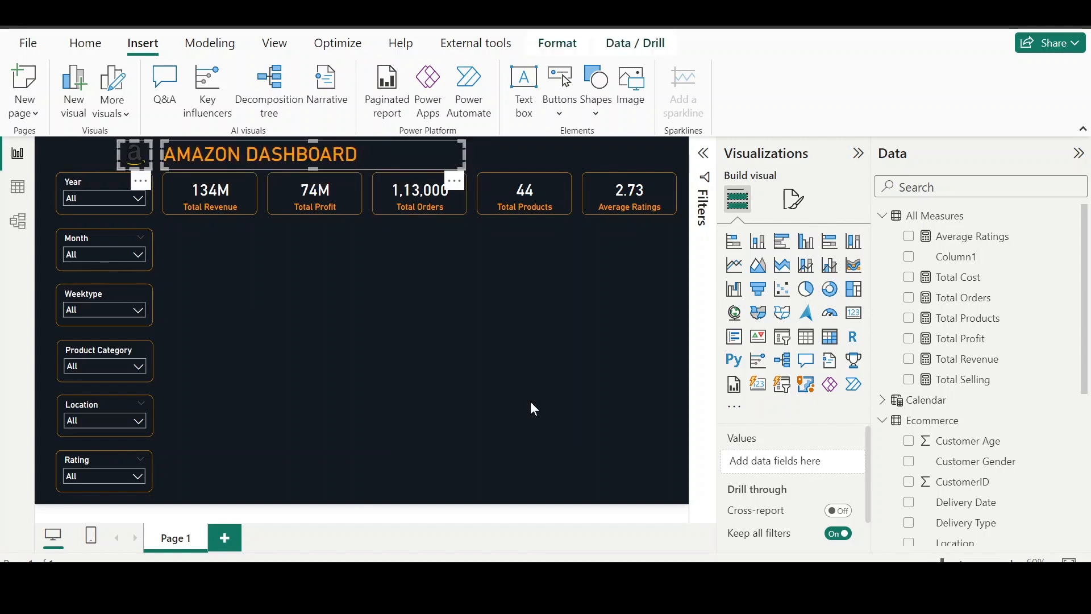
key("Left")
key("Left")
key("Left")
key("Left")
key("Left")
key("Left")
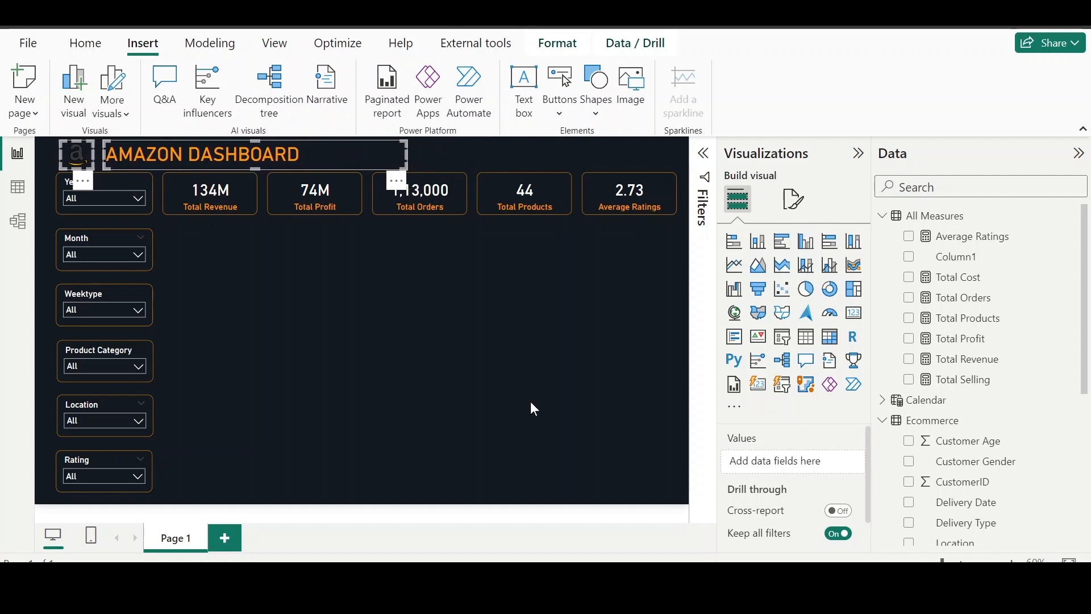
left_click(534, 408)
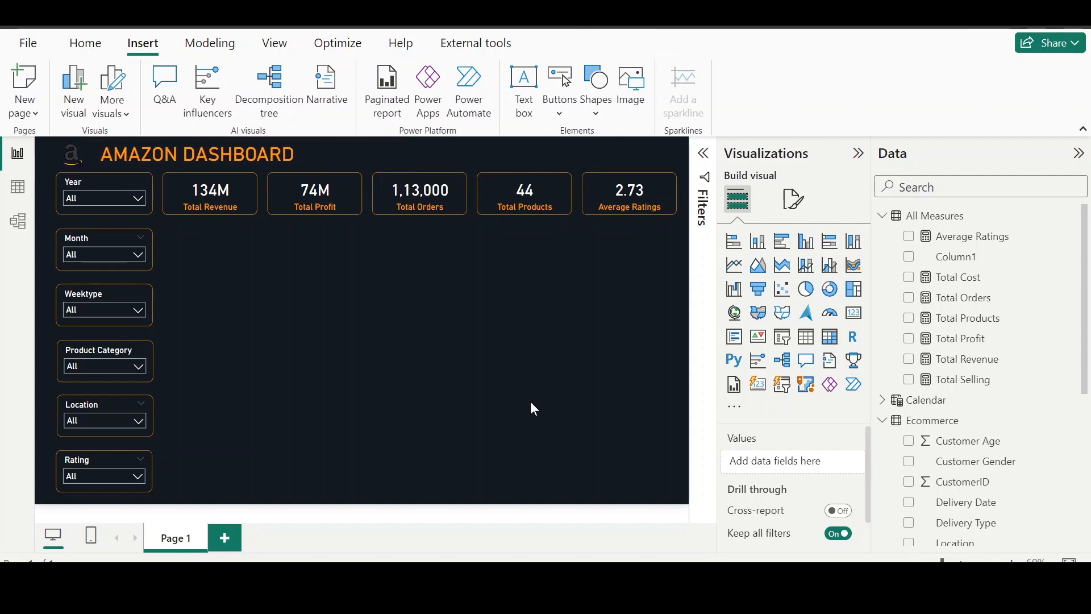
key("ctrl+z")
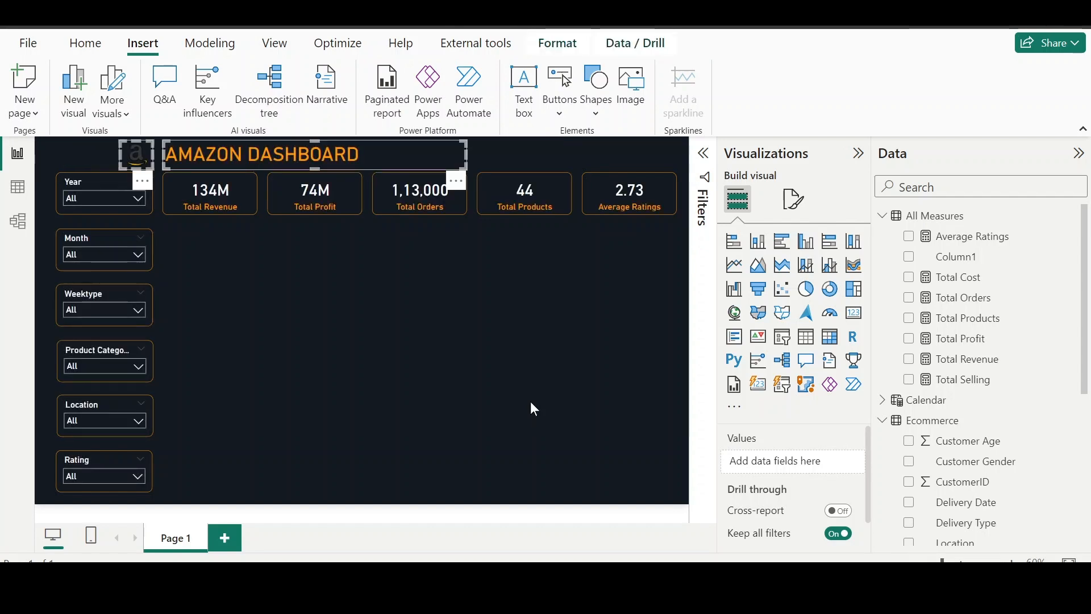
left_click(535, 408)
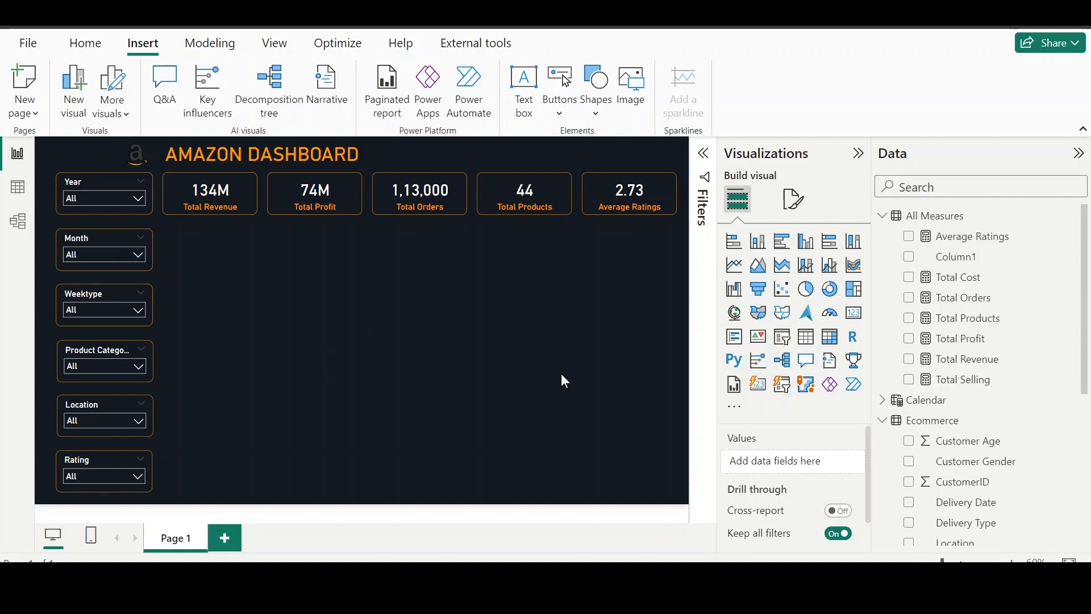
Step: Rename the report page Page 1 as Amazon
double_click(178, 538)
type("A")
key("Return")
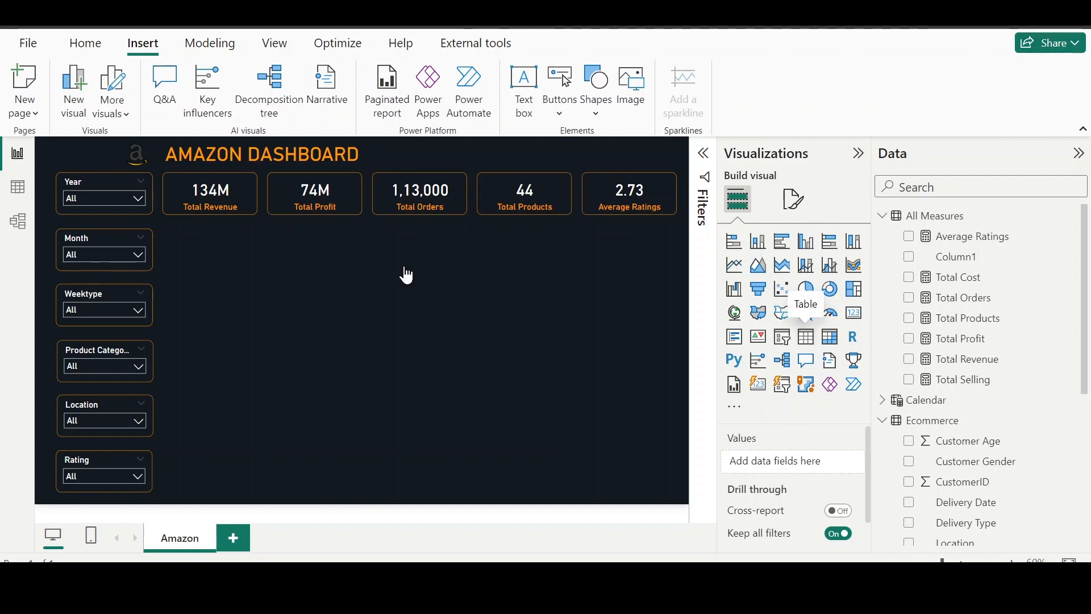
Step: Insert an enlarged table visual beneath the Total Revenue and Total Profit cards and add the Calendar table's Year field
left_click_drag(236, 310, 236, 250)
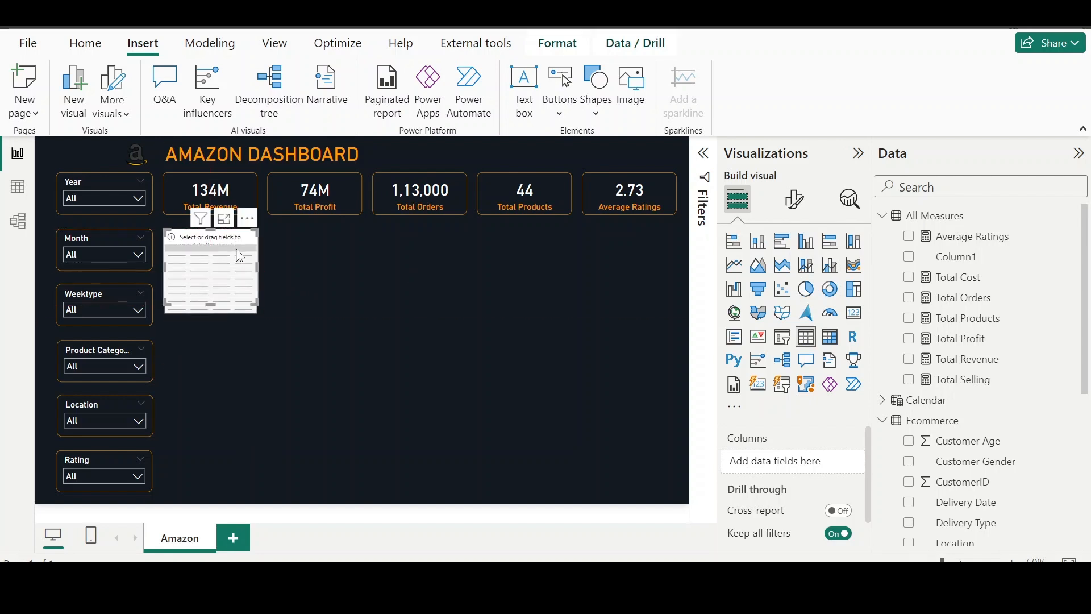
left_click_drag(257, 311, 349, 380)
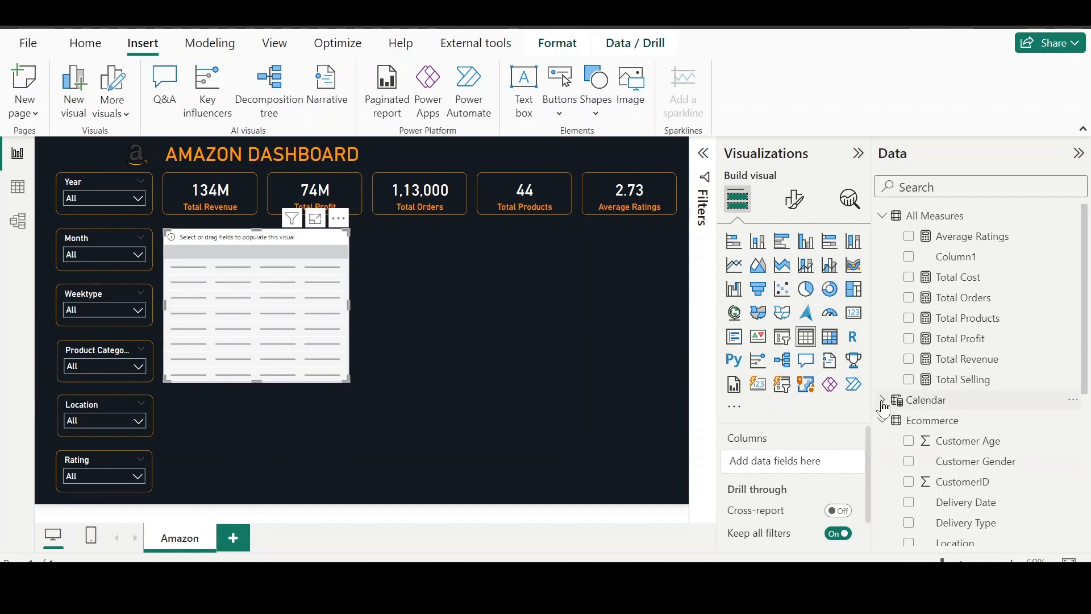
left_click(883, 403)
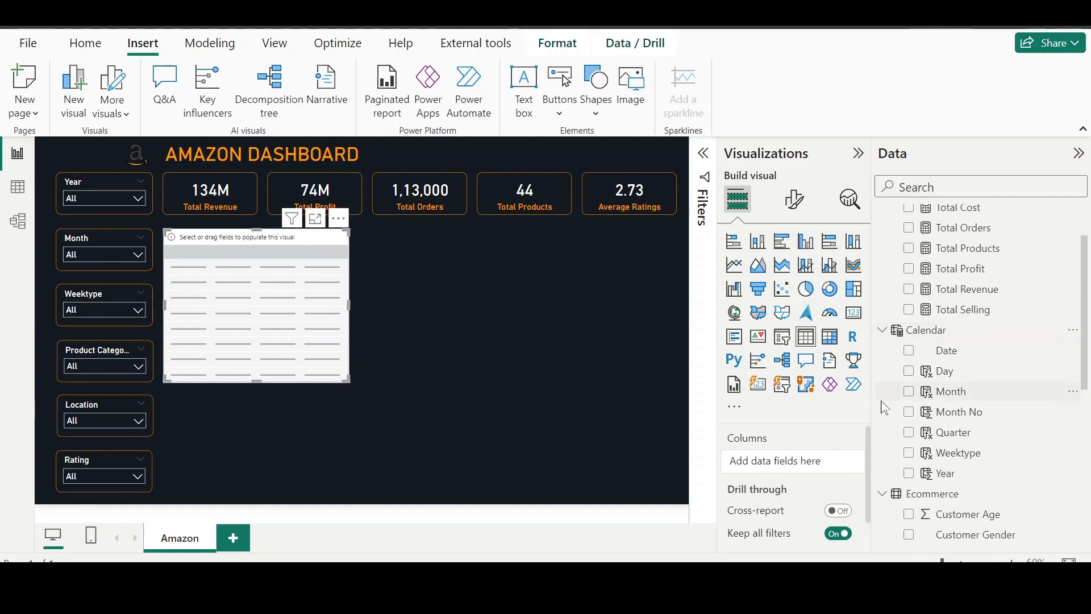
left_click(908, 475)
scroll(1024, 451, "down", 3)
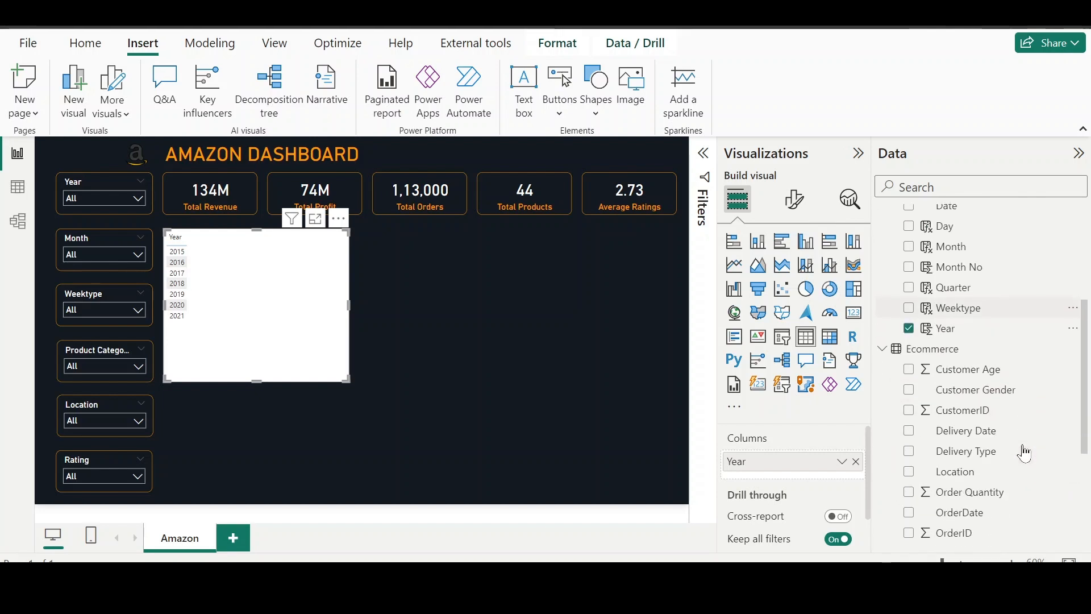
Step: Add the Total Revenue measure to the Year table visual and convert it to a line chart
scroll(1017, 398, "up", 3)
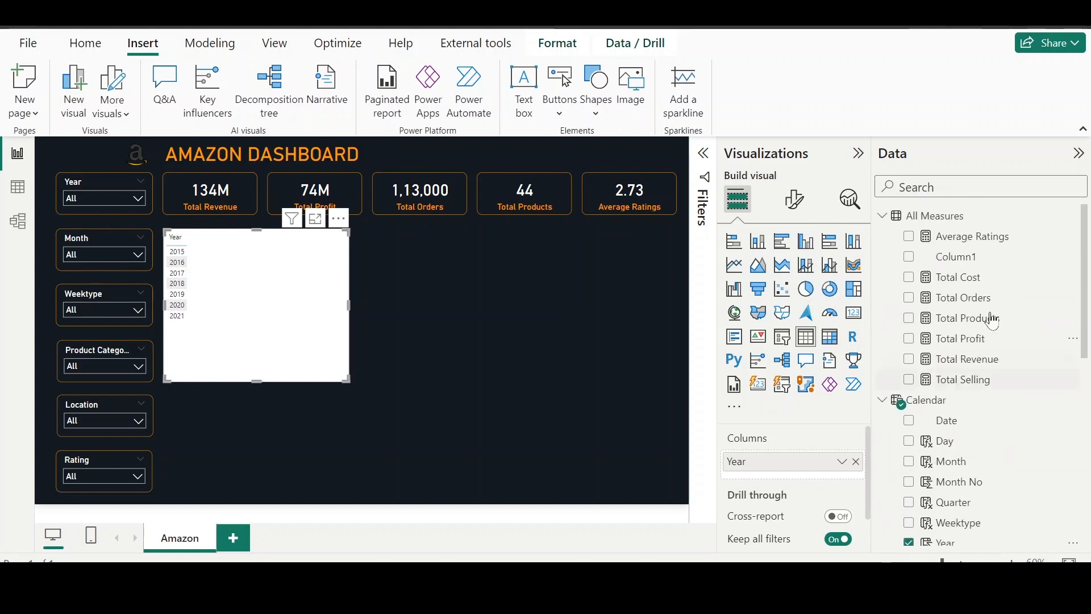
left_click(909, 359)
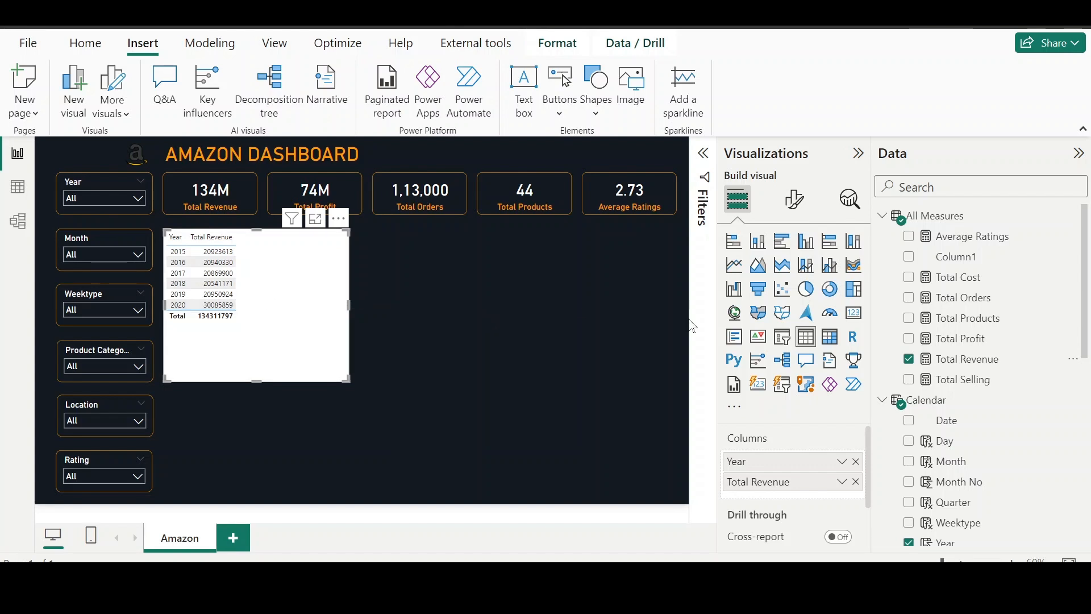
left_click(739, 267)
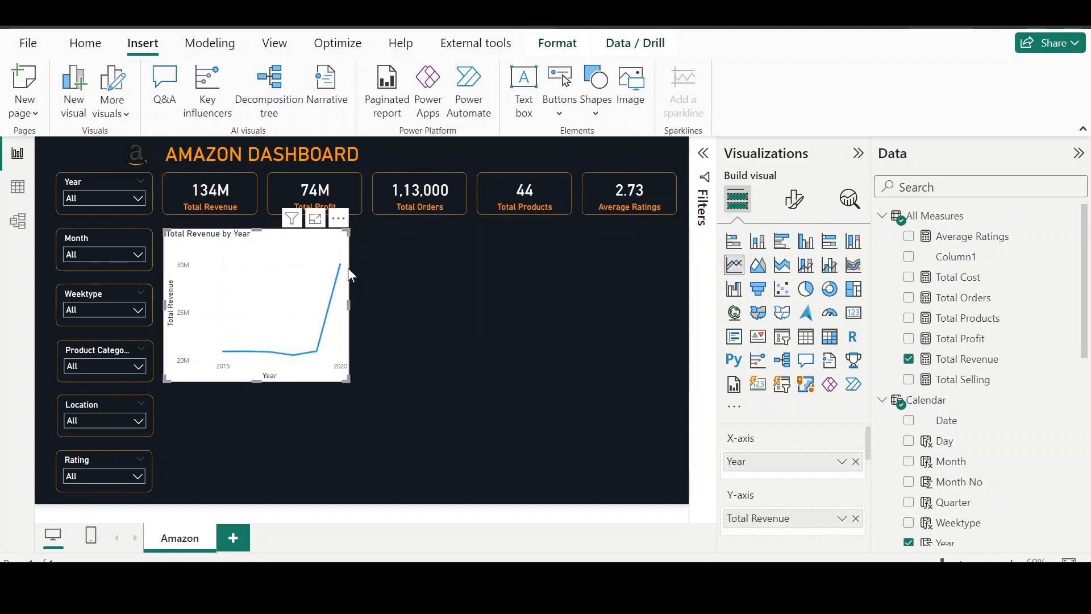
Step: Shorten the Total Revenue by Year line chart and widen it to about the middle of the Total Orders card
left_click_drag(348, 383, 354, 332)
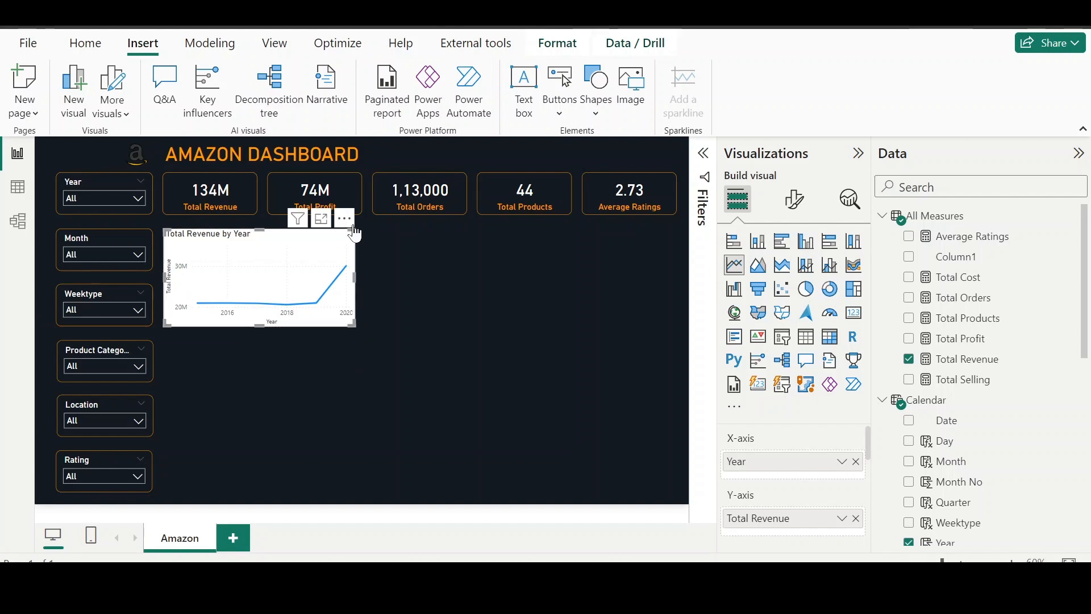
left_click_drag(352, 231, 382, 231)
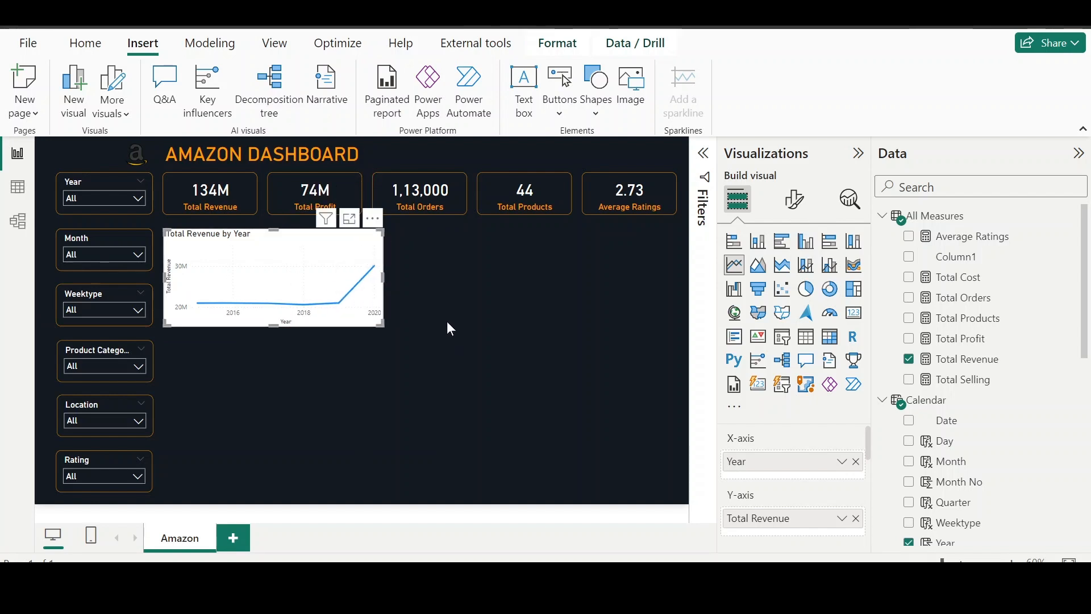
left_click_drag(377, 321, 417, 327)
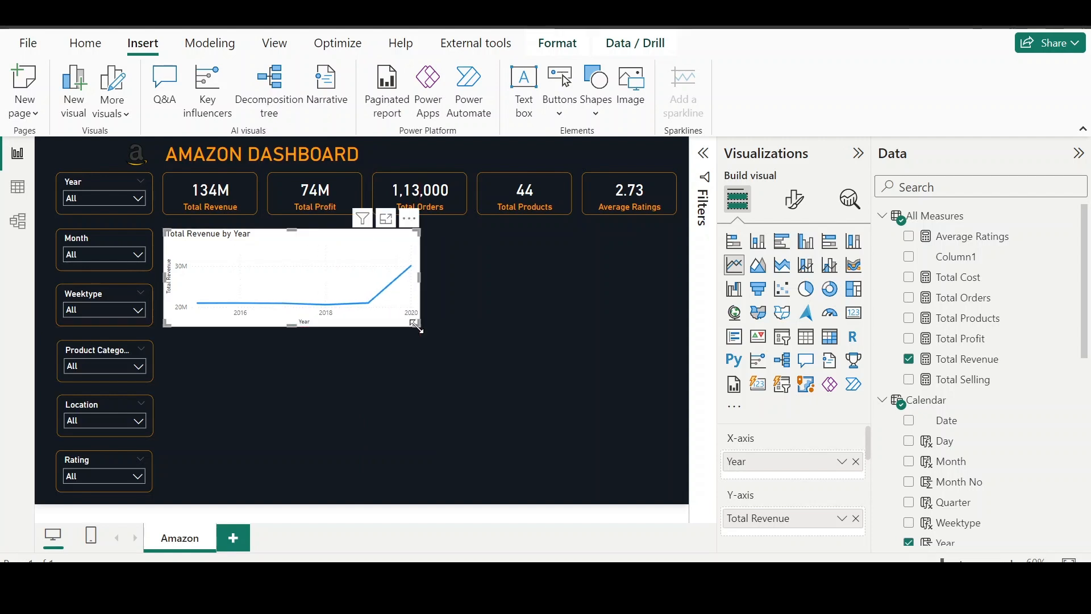
Step: Copy the Total Revenue card's formatting onto the line chart and enlarge the chart down to the lower edge of the Product Category slicer
left_click(250, 202)
left_click(85, 45)
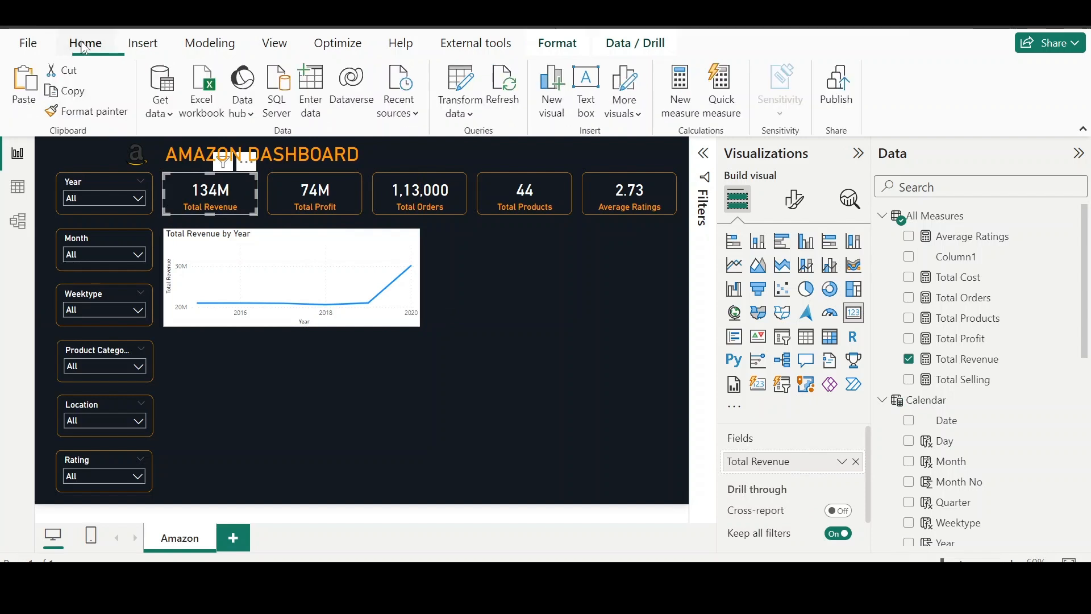
left_click(91, 112)
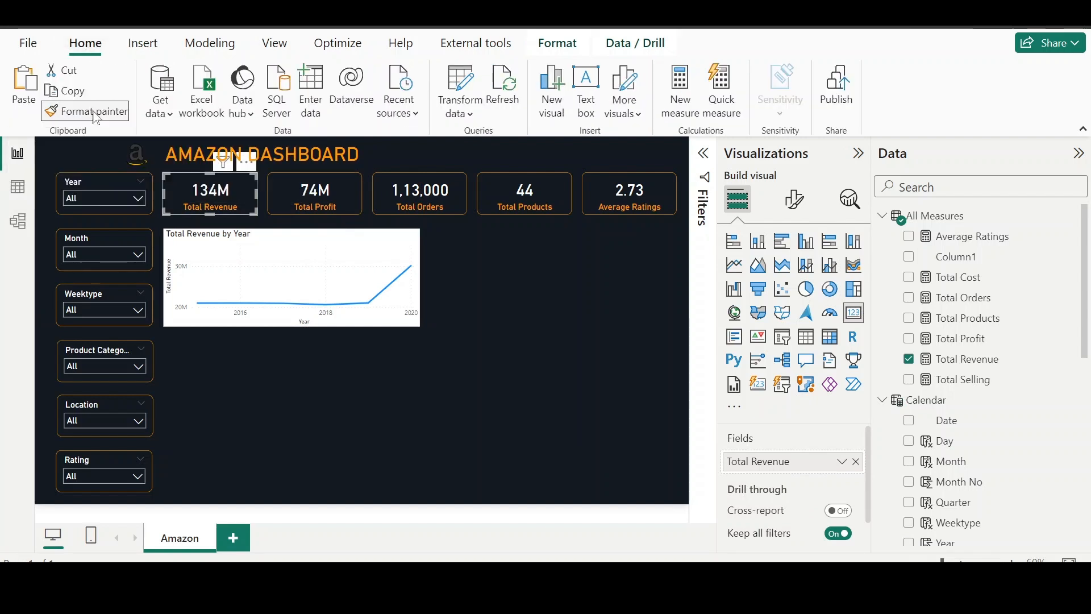
left_click(238, 256)
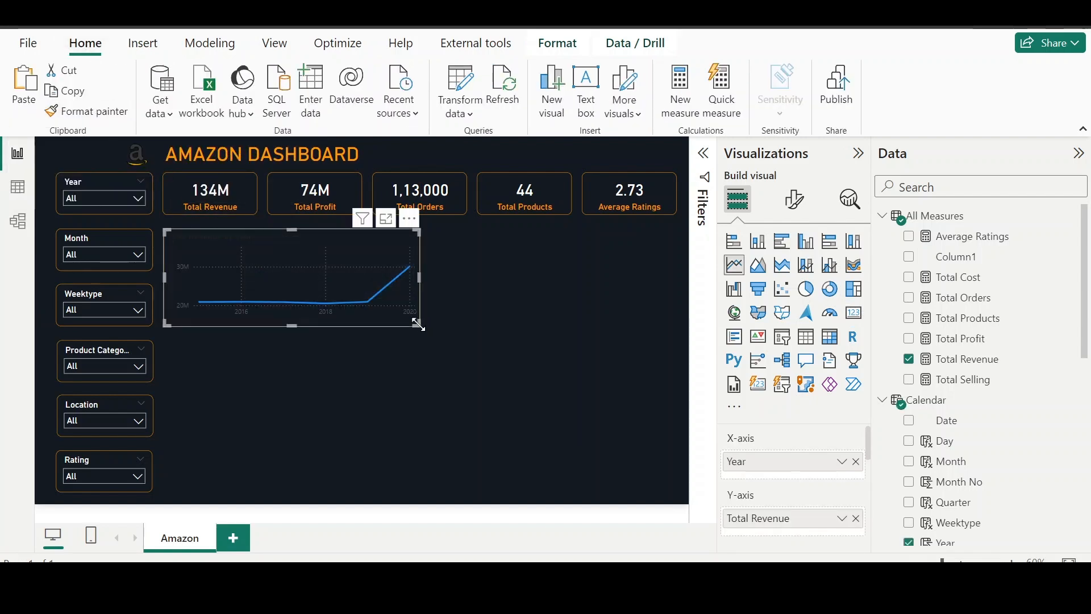
left_click_drag(417, 325, 443, 382)
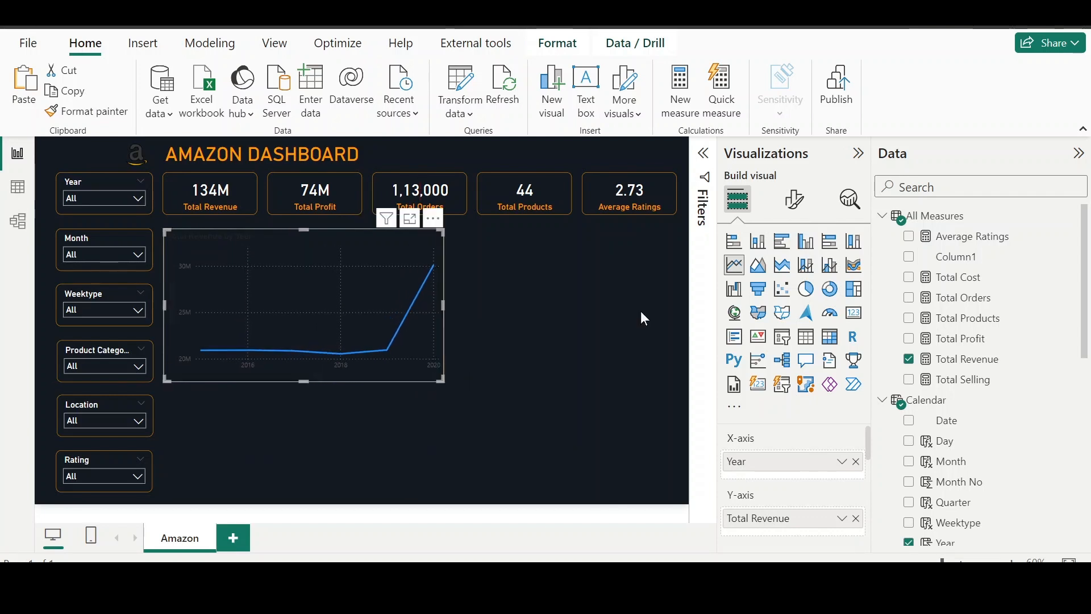
Step: Format the line chart's X-axis values in white DIN font at size 12
left_click(794, 199)
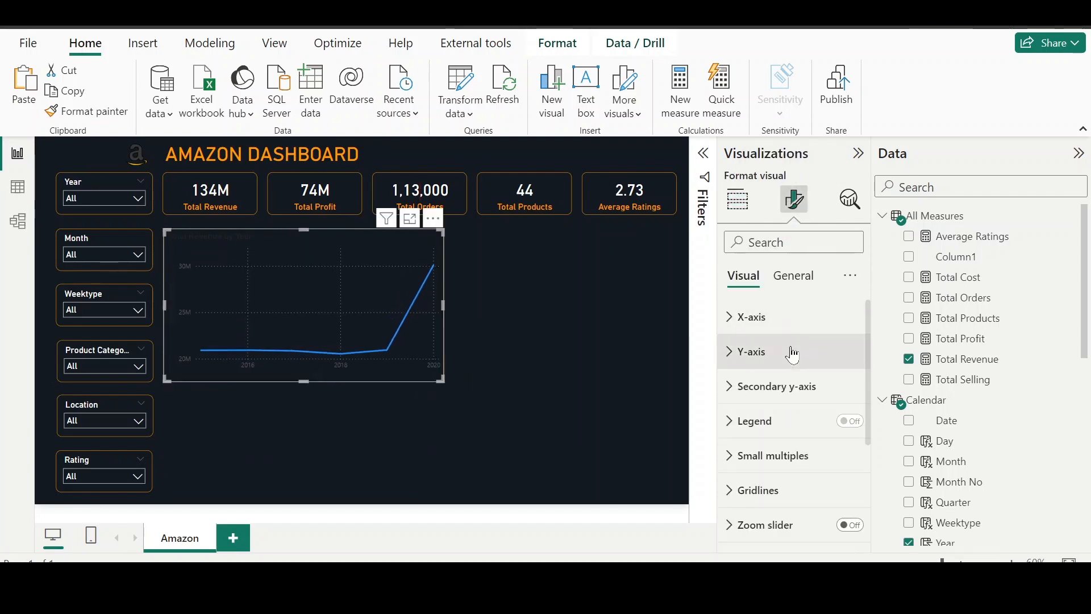
left_click(781, 328)
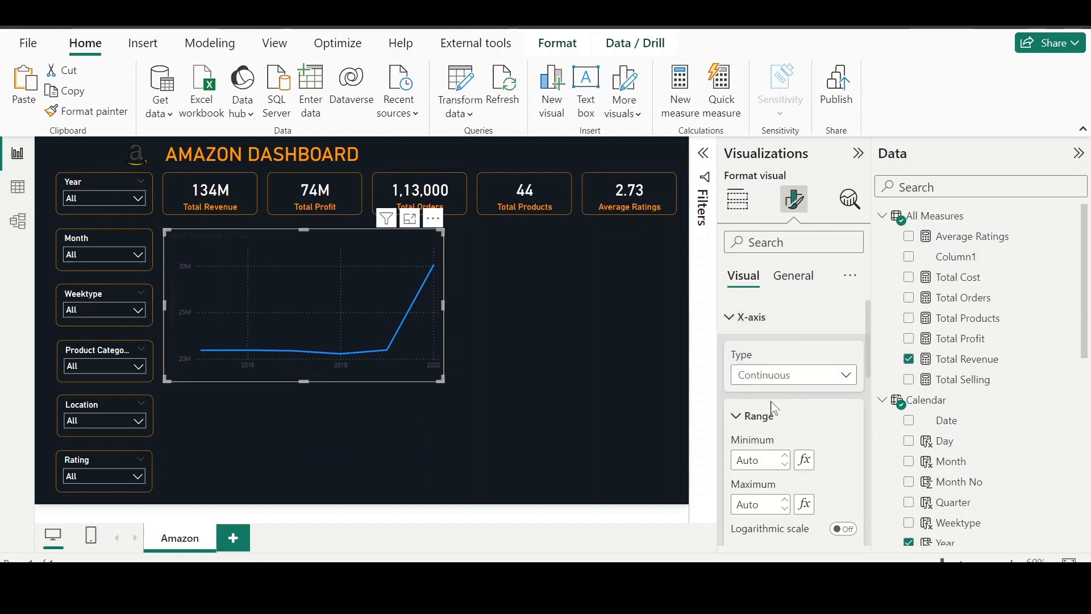
scroll(774, 408, "down", 4)
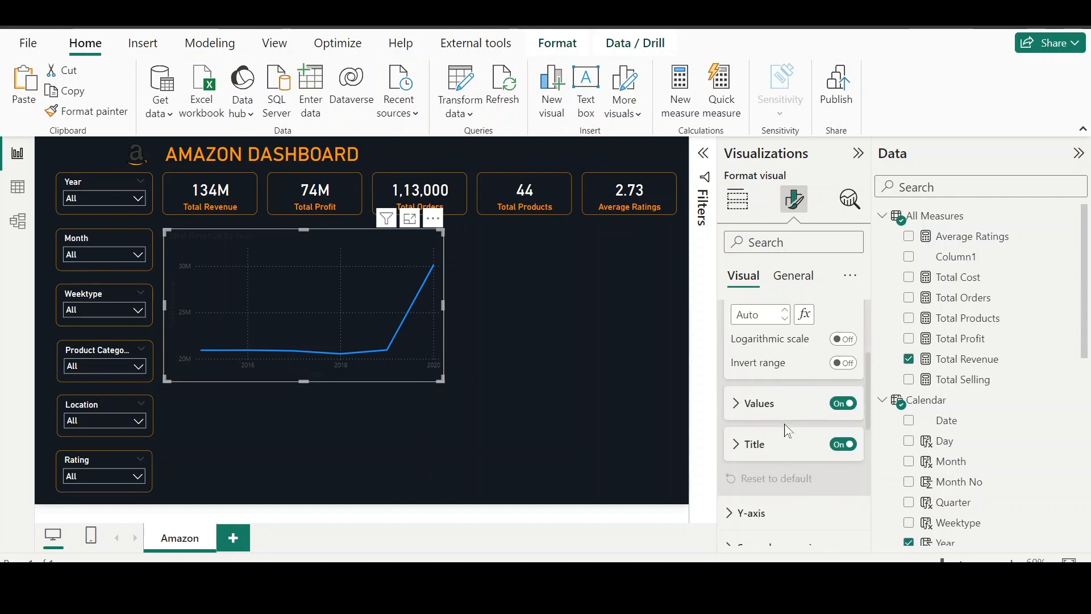
left_click(762, 392)
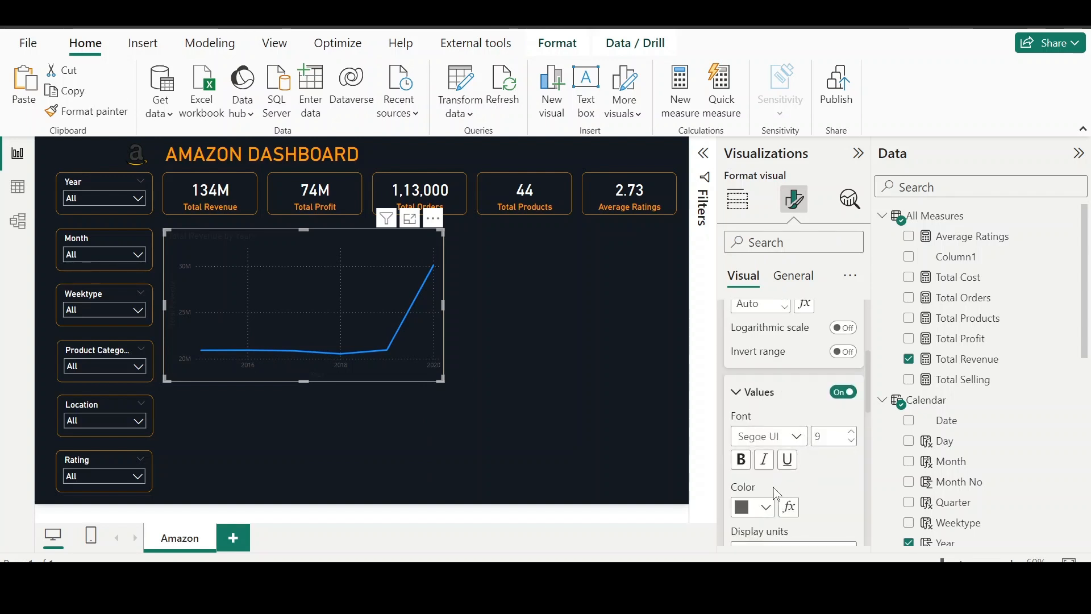
left_click(761, 507)
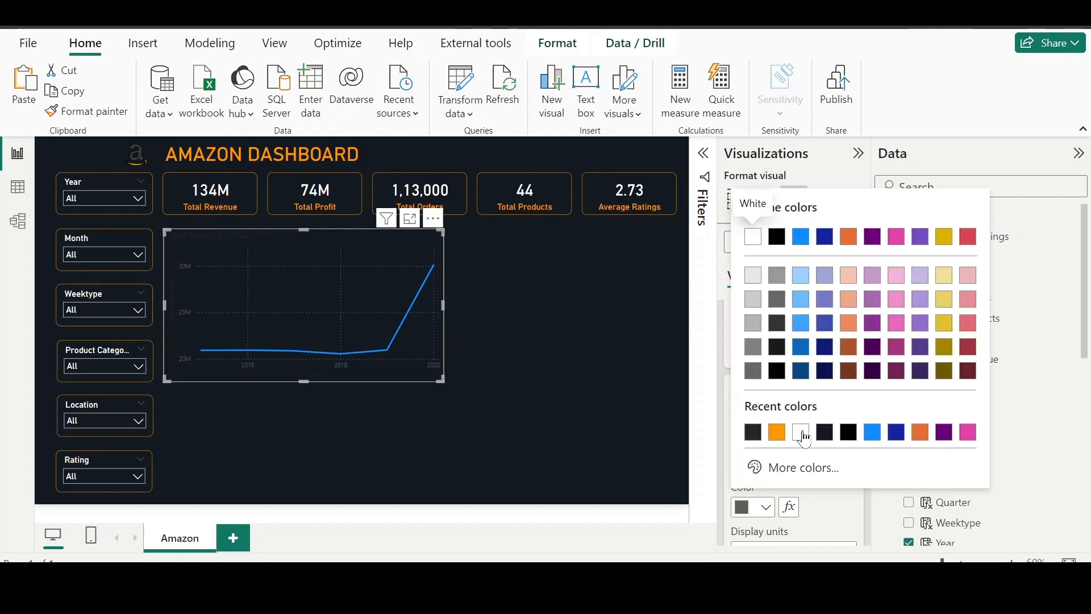
left_click(801, 434)
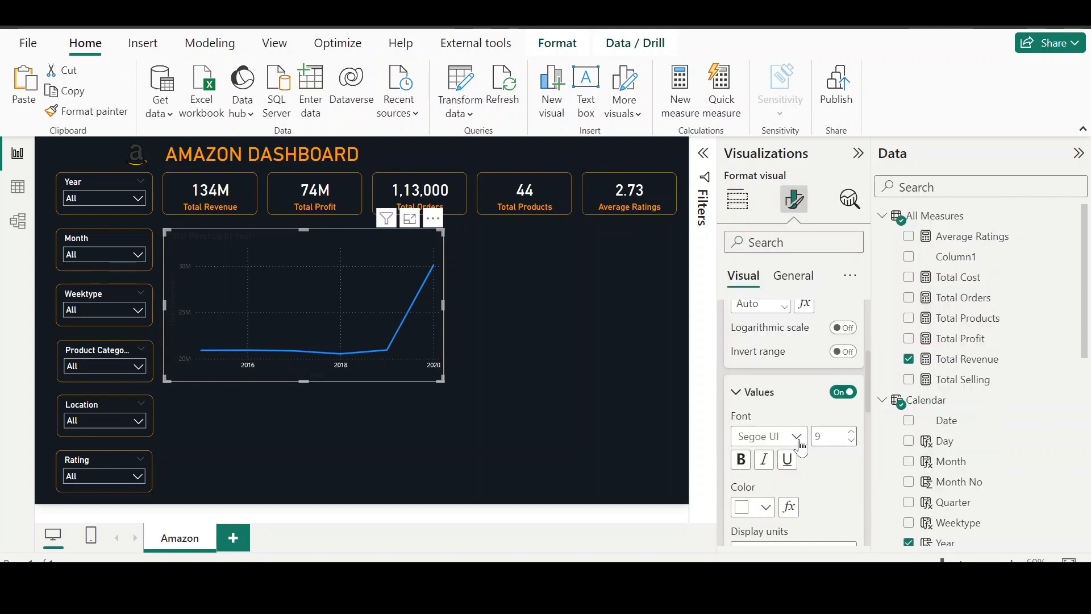
left_click(796, 438)
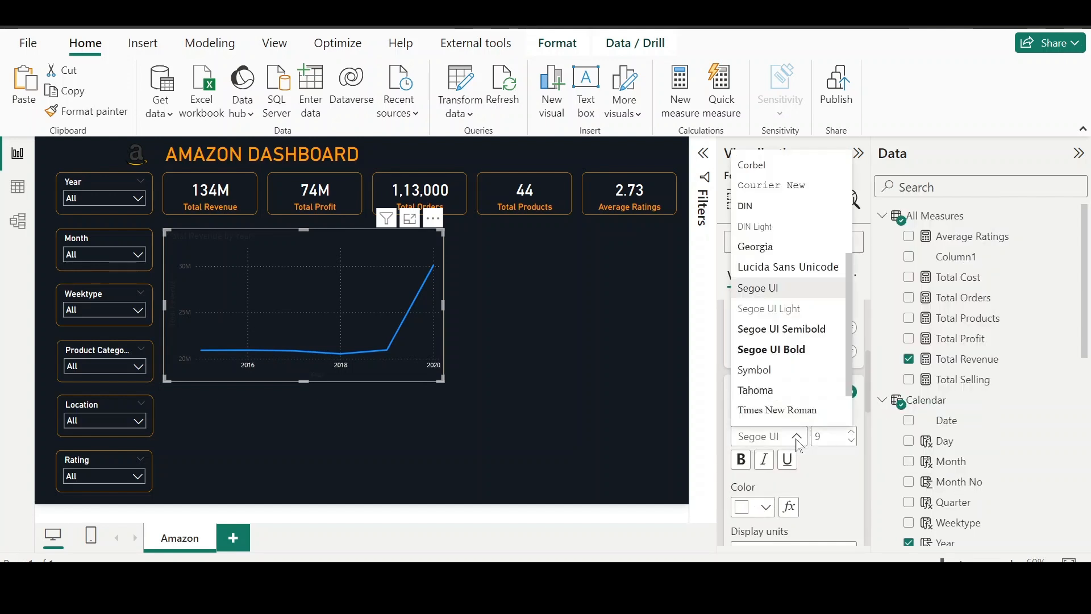
left_click(761, 210)
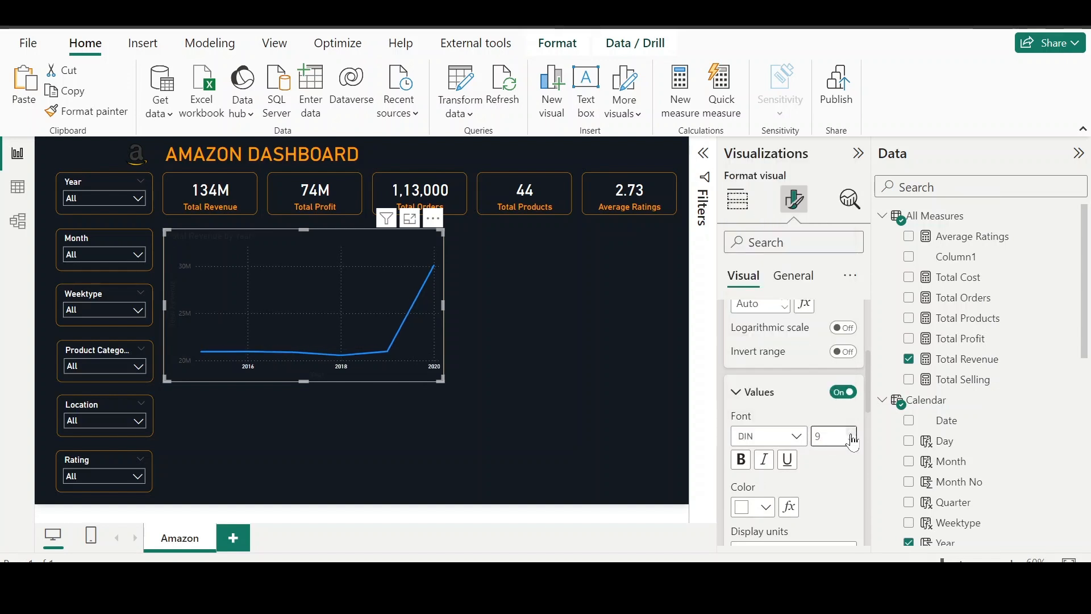
left_click(852, 436)
left_click(852, 436)
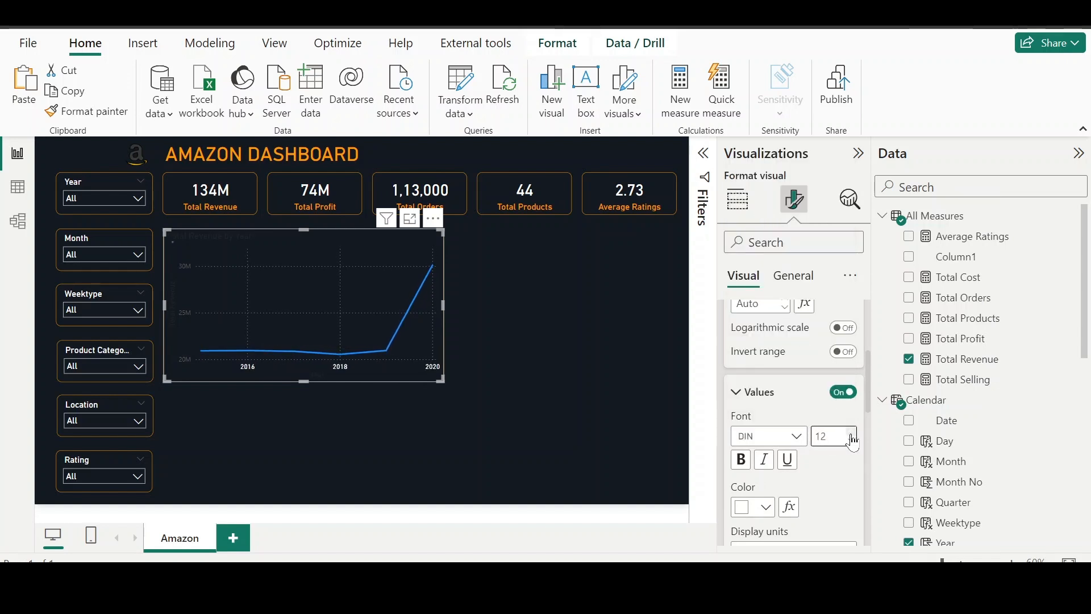
Step: Try the Categorical type on the line chart's X-axis and restore the Continuous type
scroll(830, 463, "up", 5)
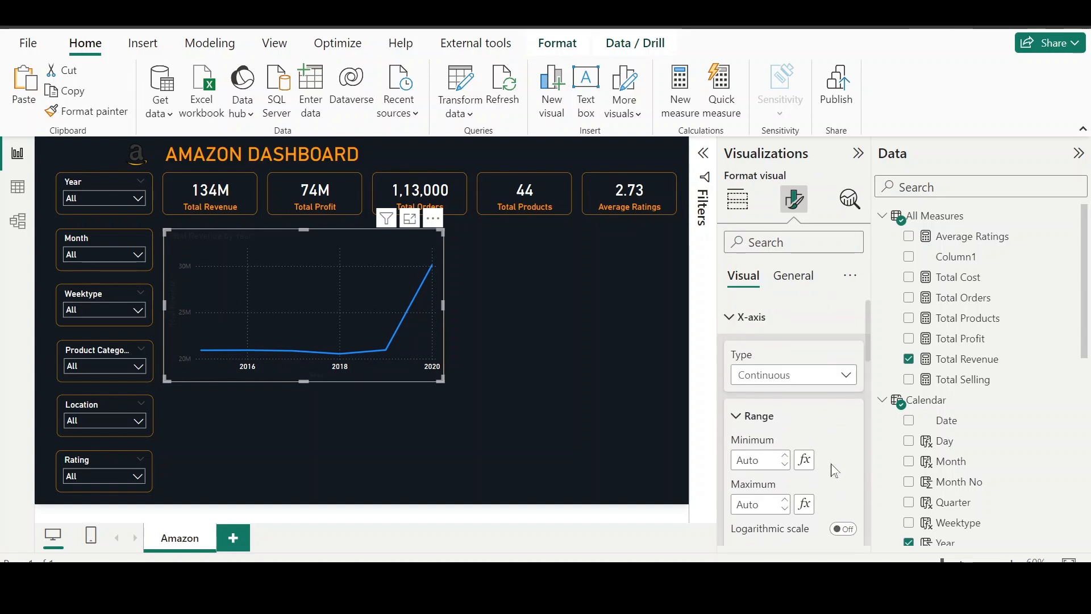
left_click(800, 383)
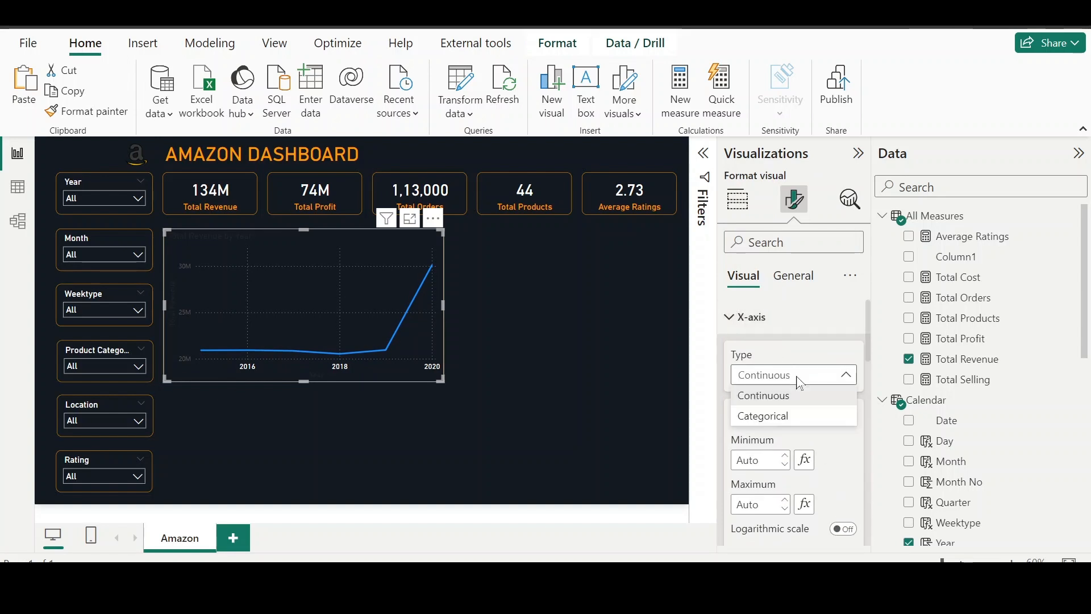
left_click(786, 417)
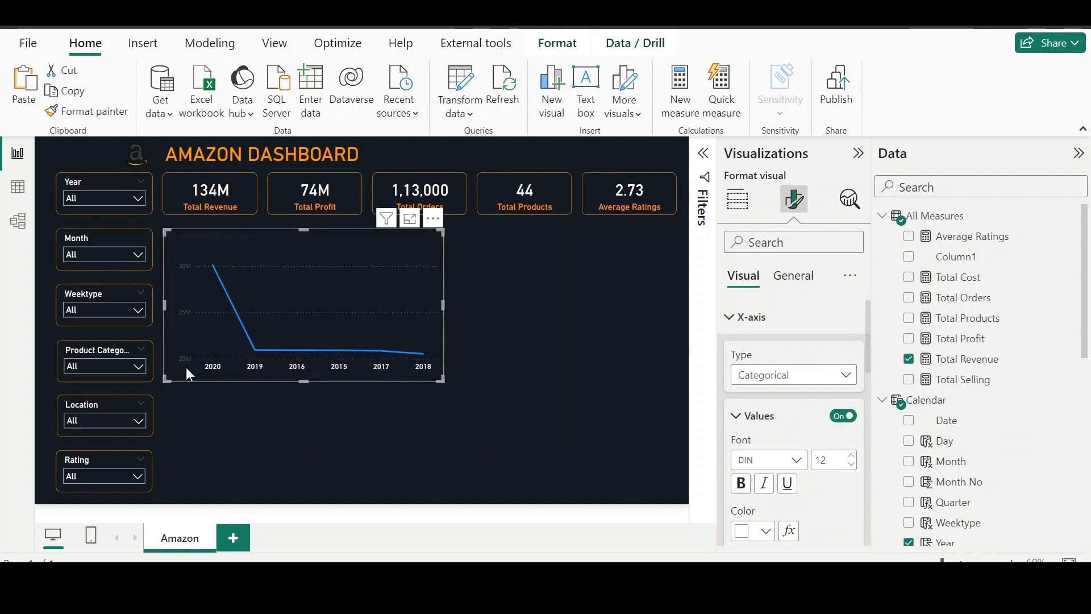
left_click(779, 376)
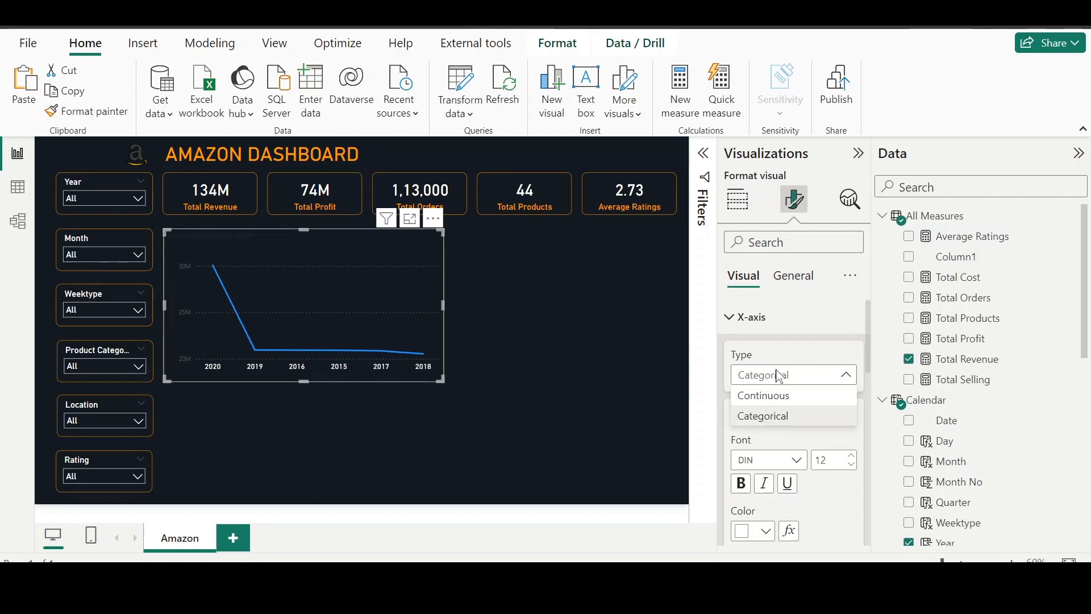
left_click(774, 413)
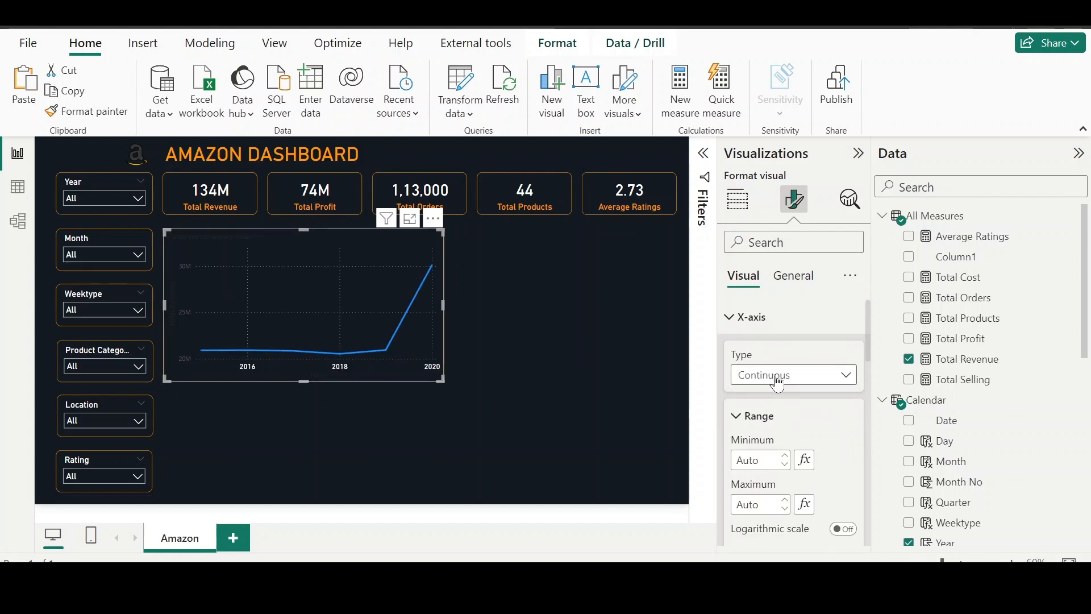
Step: Turn off the X-axis title of the line chart and collapse the X-axis settings
scroll(779, 390, "down", 3)
scroll(779, 390, "down", 1)
scroll(817, 438, "down", 3)
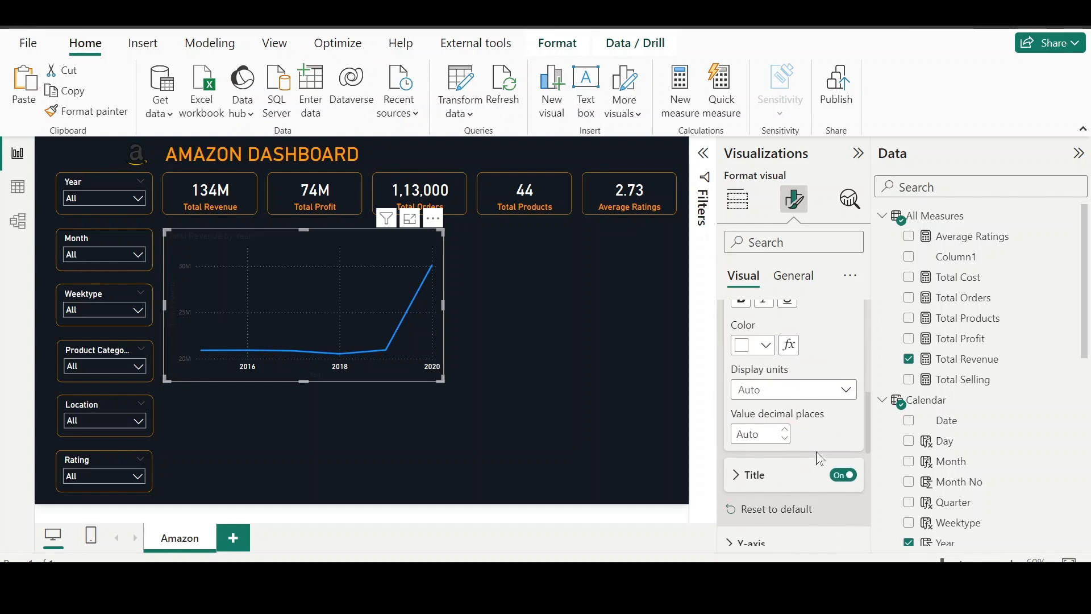
left_click(843, 480)
scroll(818, 461, "up", 4)
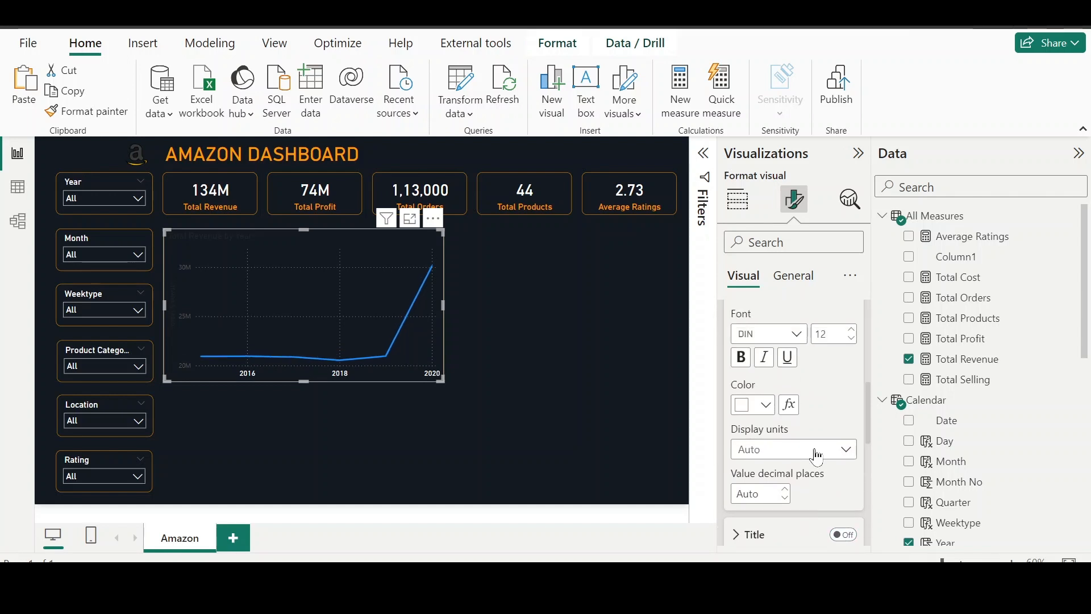
scroll(818, 457, "up", 4)
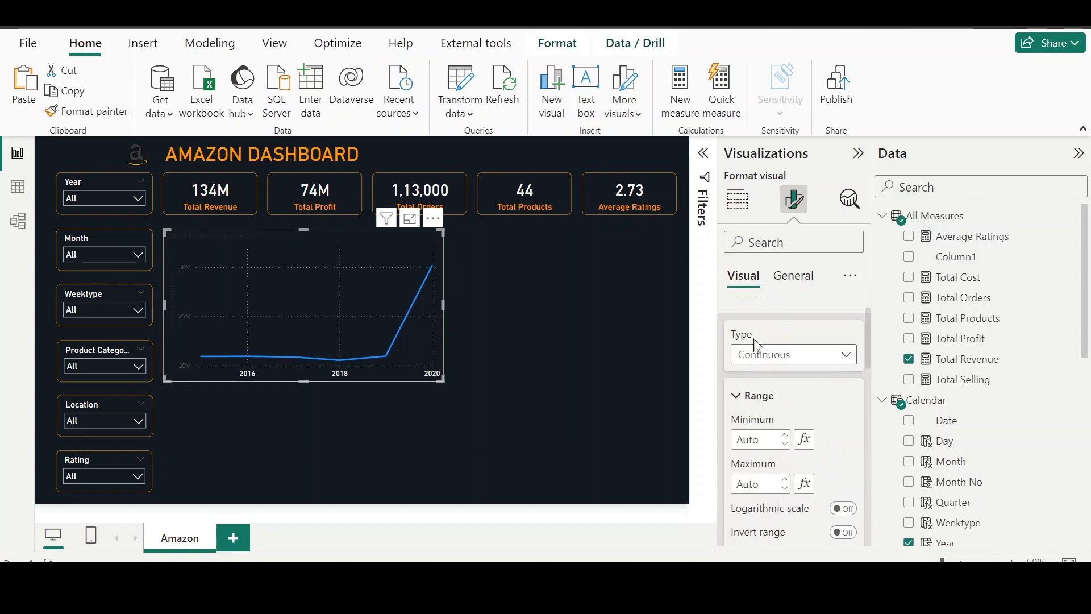
left_click(740, 321)
Step: Format the line chart's Y-axis values in white DIN font at size 12
scroll(792, 401, "down", 1)
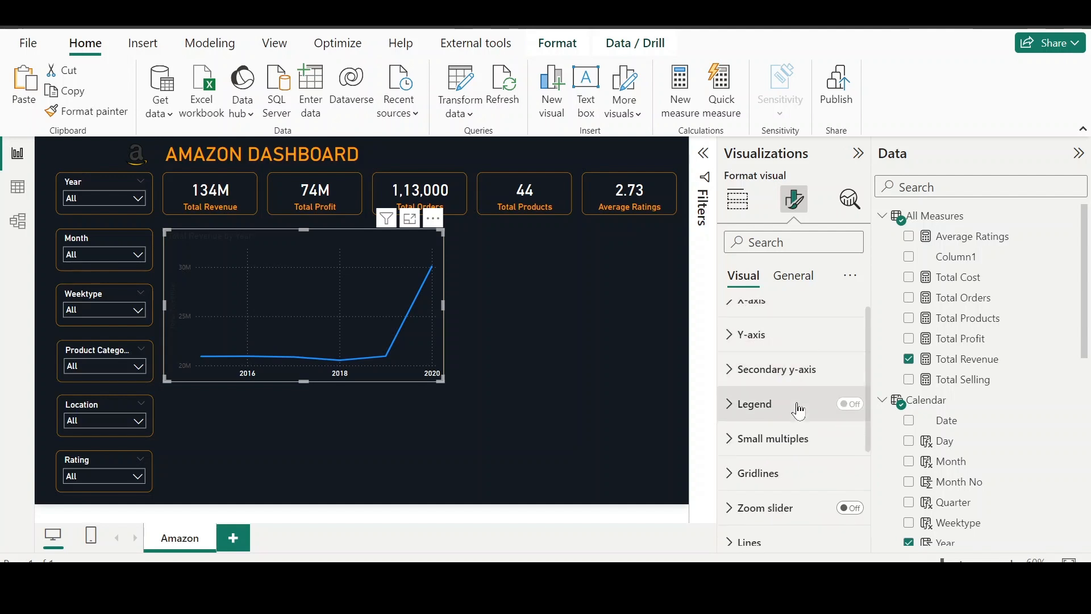
scroll(796, 402, "up", 1)
left_click(757, 357)
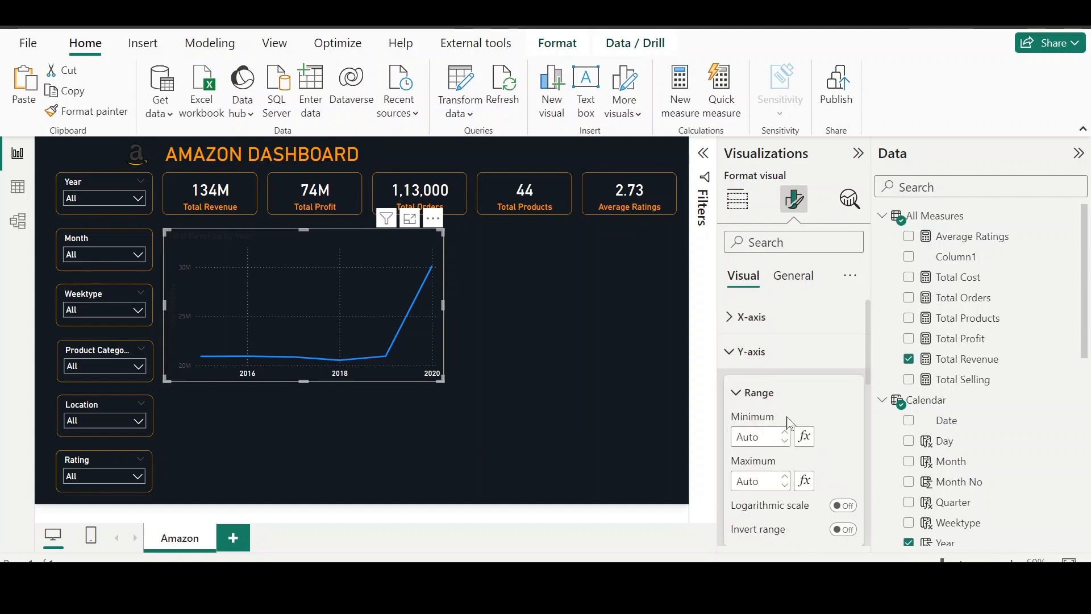
scroll(787, 421, "down", 3)
left_click(767, 433)
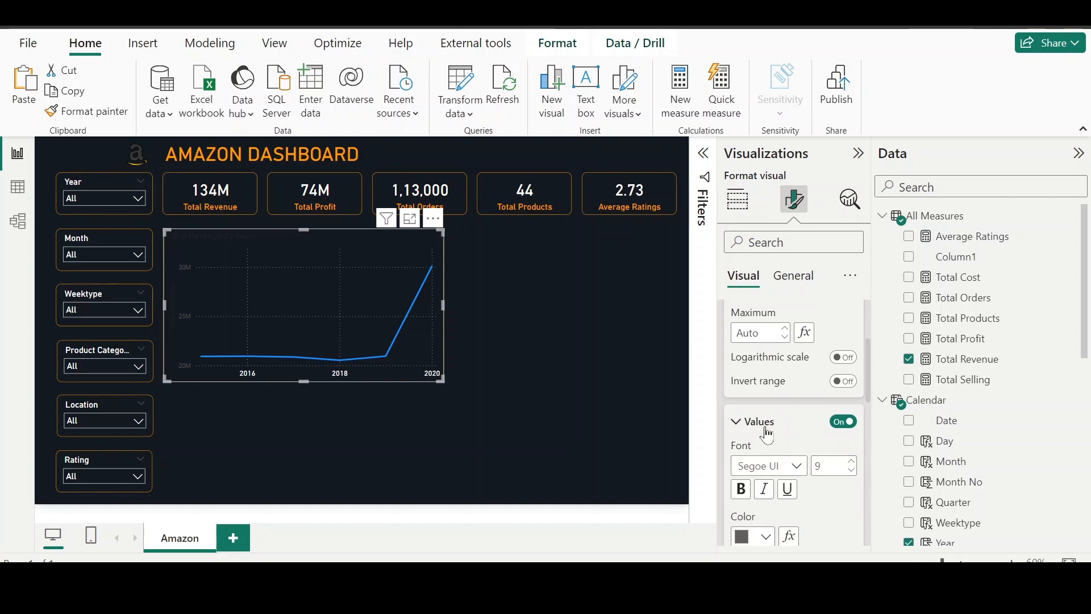
left_click(766, 537)
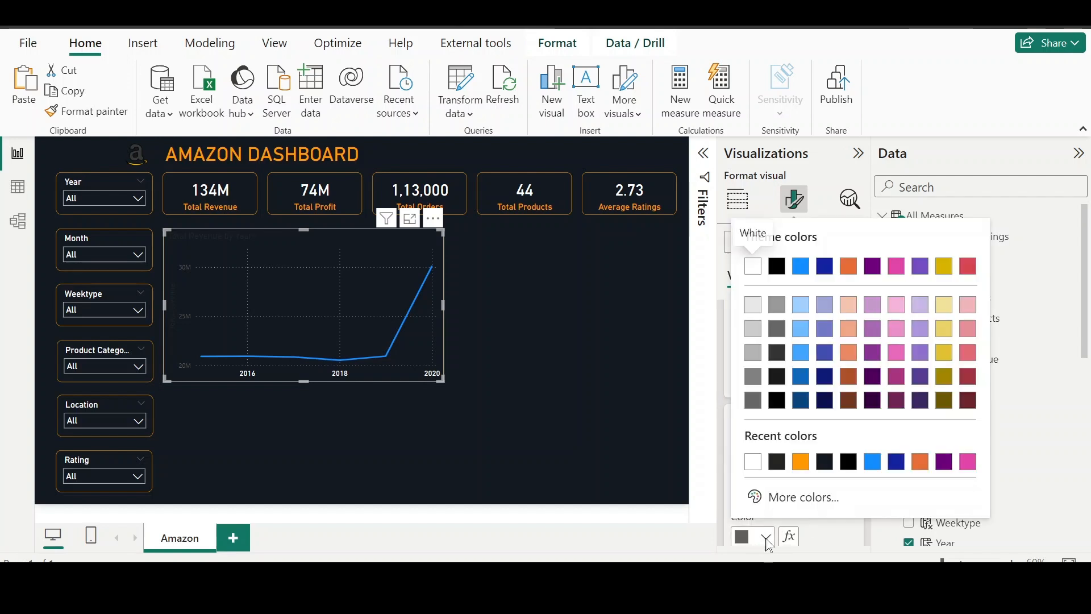
left_click(753, 267)
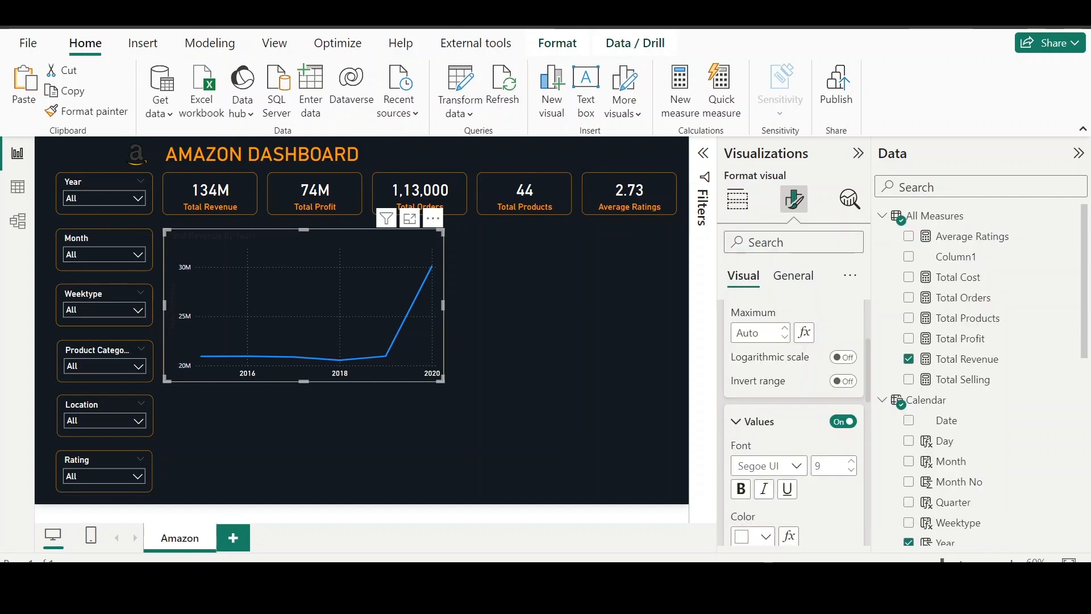
left_click(855, 463)
left_click(855, 463)
left_click(855, 463)
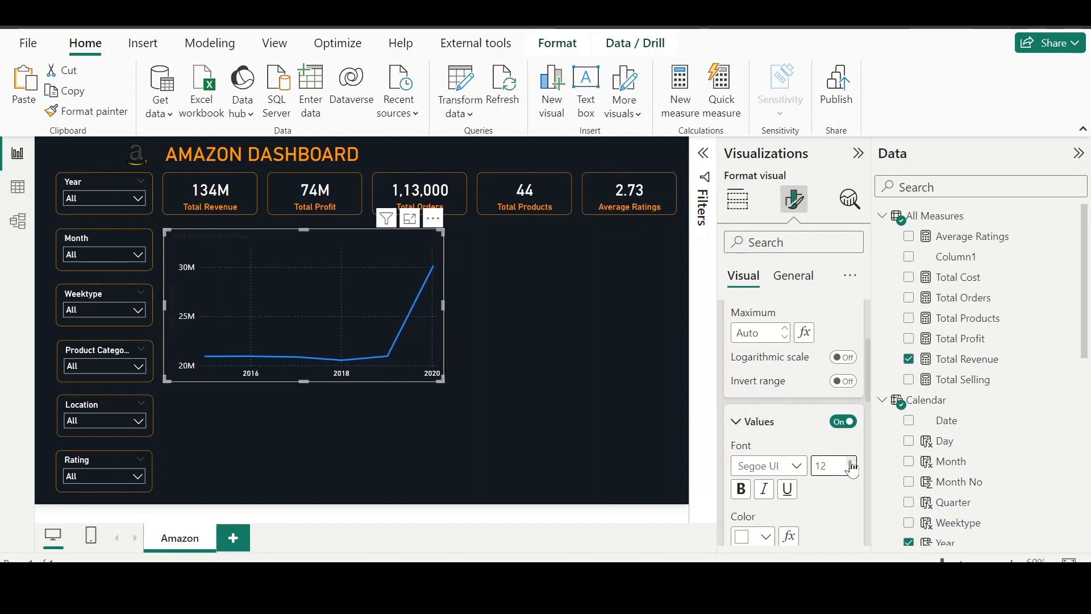
left_click(801, 471)
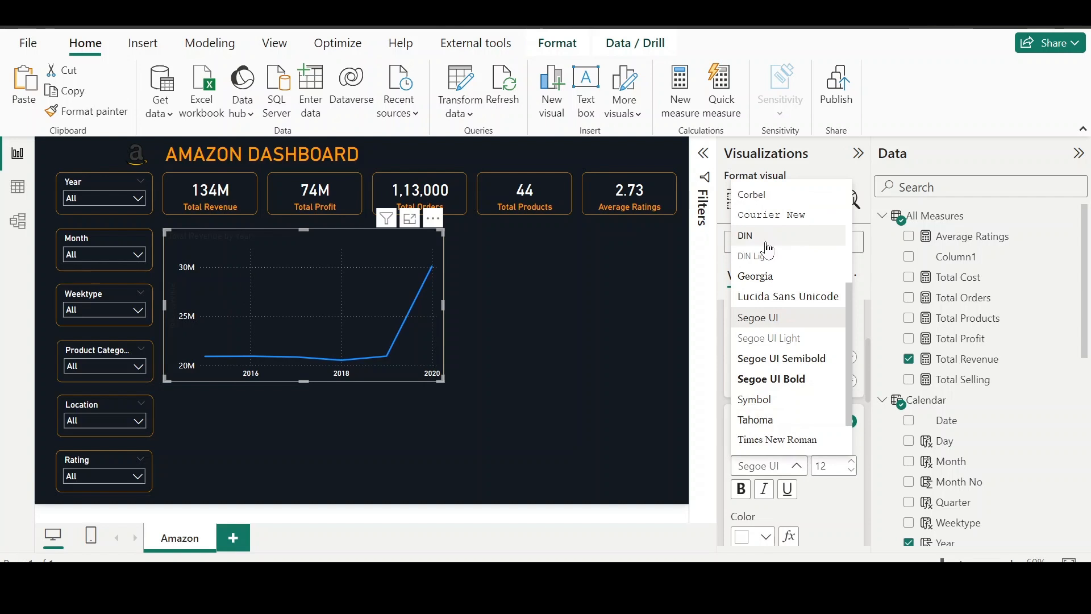
left_click(767, 245)
scroll(801, 455, "up", 1)
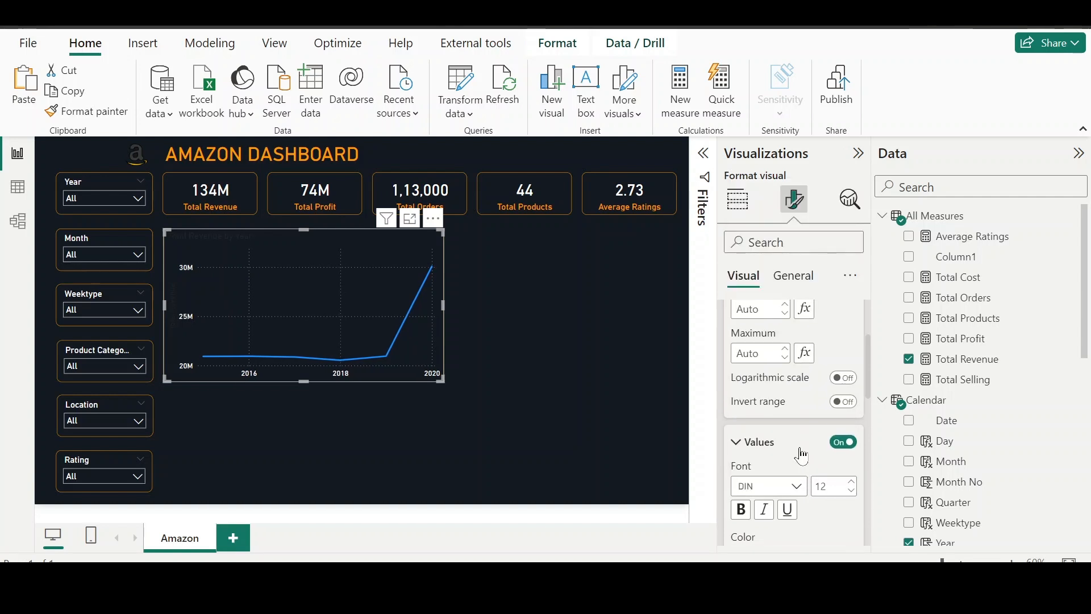
Step: Collapse the line chart's Y-axis settings and turn off both its horizontal and vertical gridlines
scroll(802, 454, "up", 2)
scroll(818, 509, "down", 5)
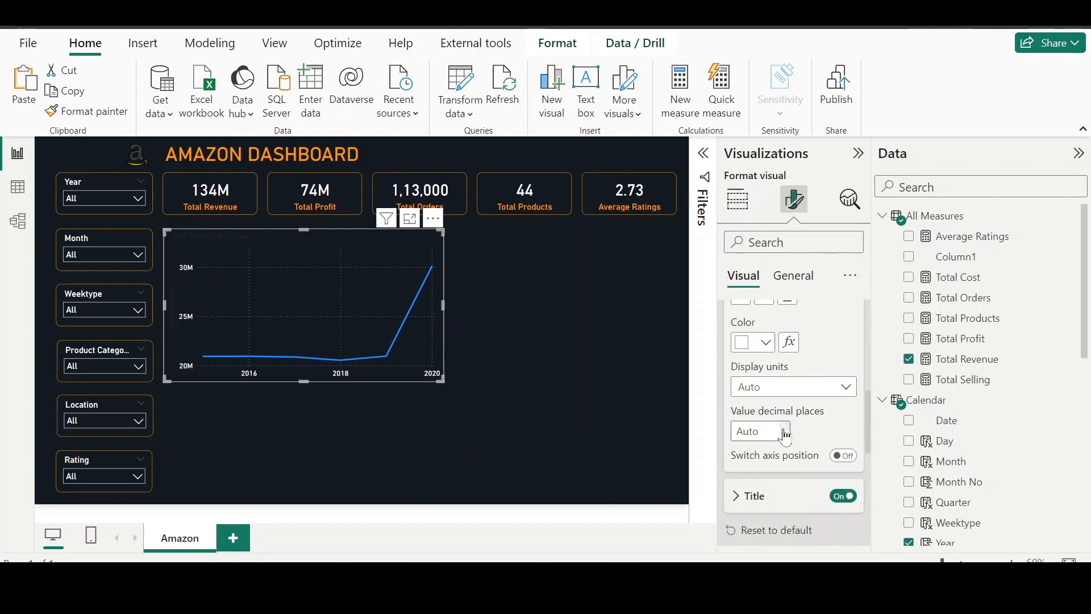
scroll(822, 449, "up", 3)
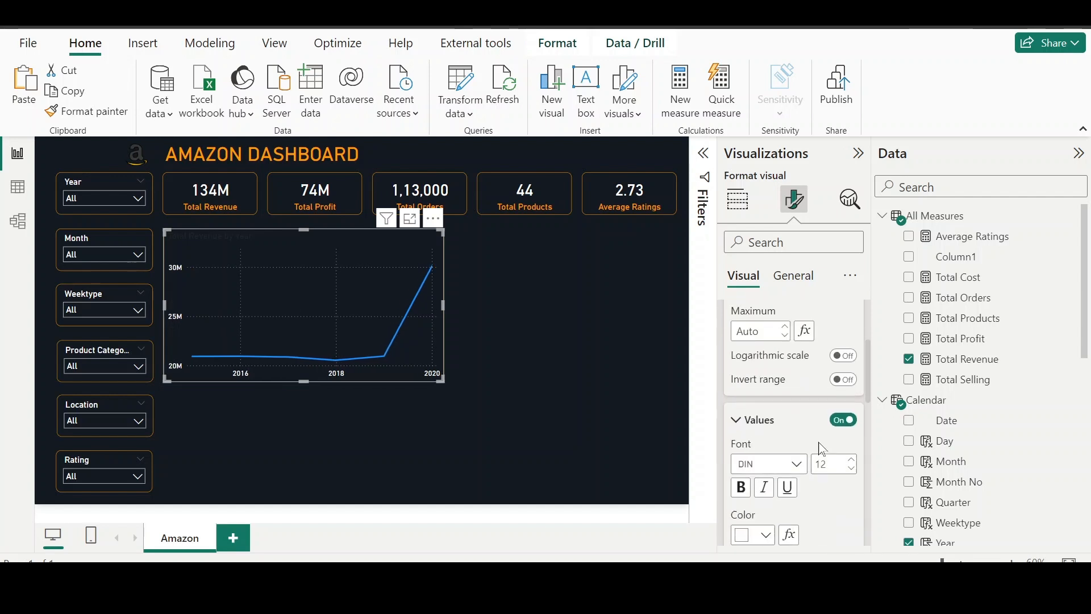
scroll(822, 448, "up", 3)
left_click(775, 355)
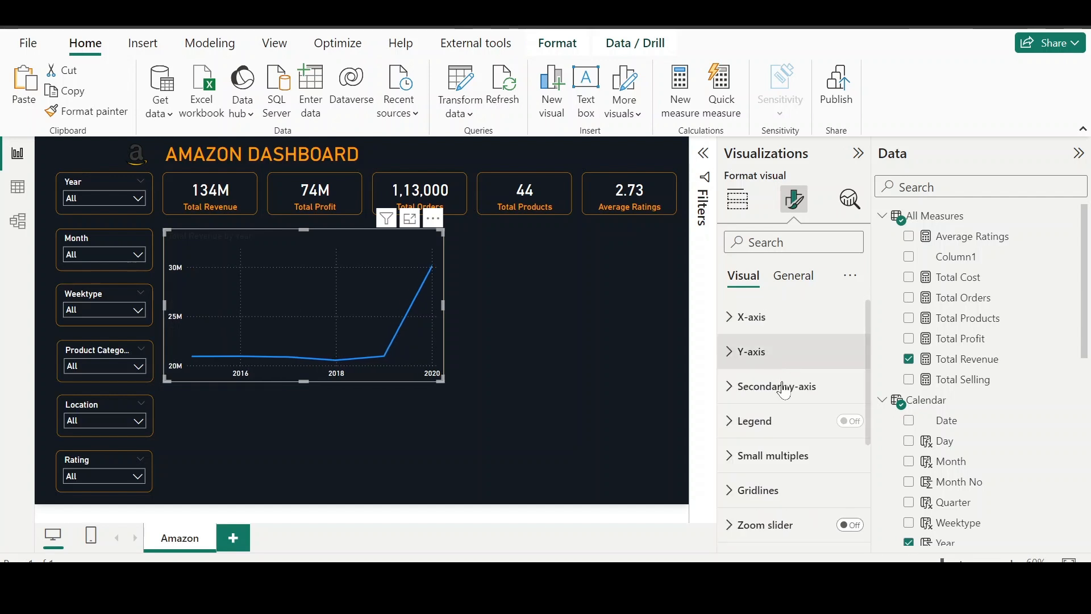
left_click(762, 494)
scroll(816, 420, "down", 3)
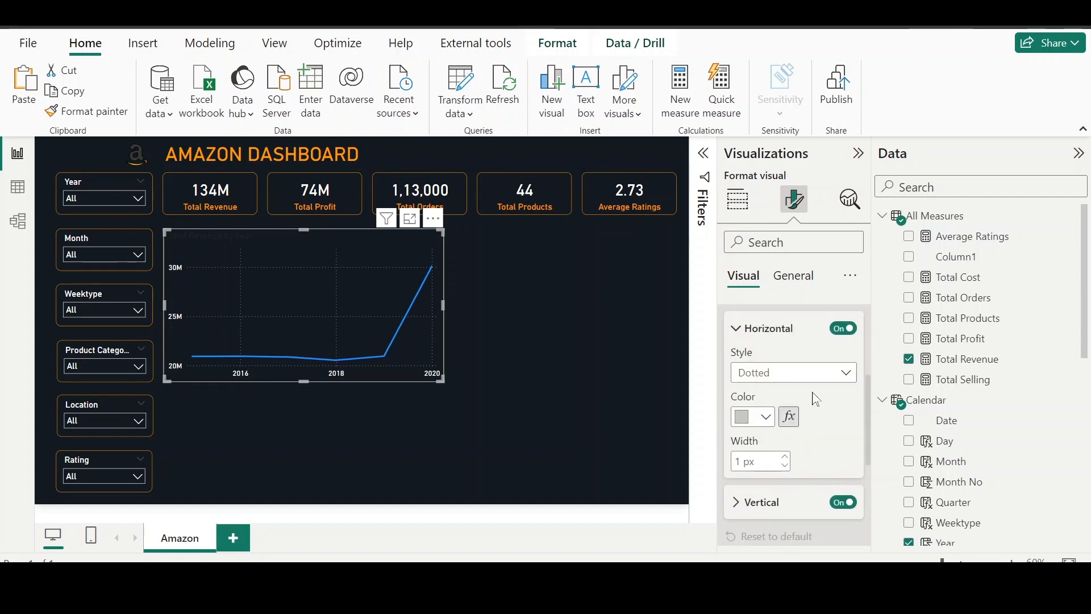
left_click(842, 329)
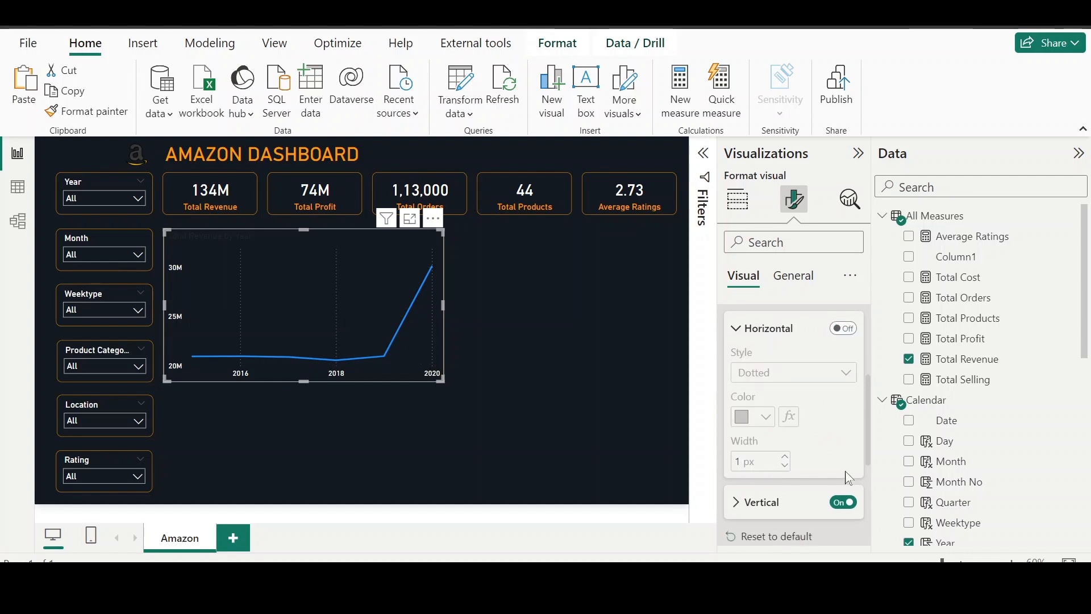
left_click(843, 501)
scroll(806, 413, "up", 2)
scroll(806, 414, "up", 1)
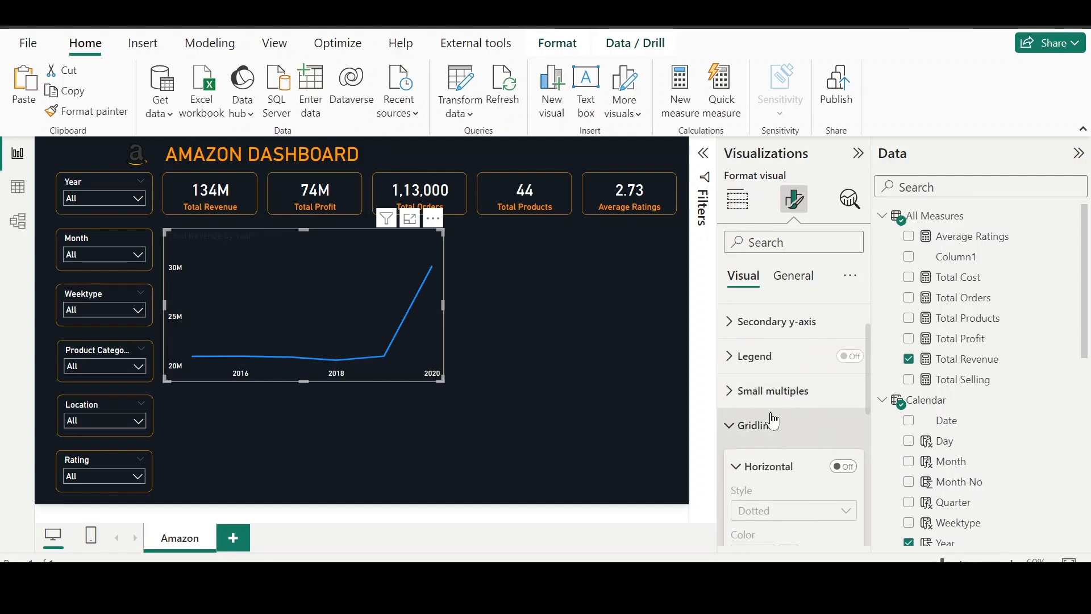
left_click(762, 421)
Step: Change the Total Revenue line color of the line chart to orange
scroll(801, 463, "down", 1)
scroll(800, 462, "down", 1)
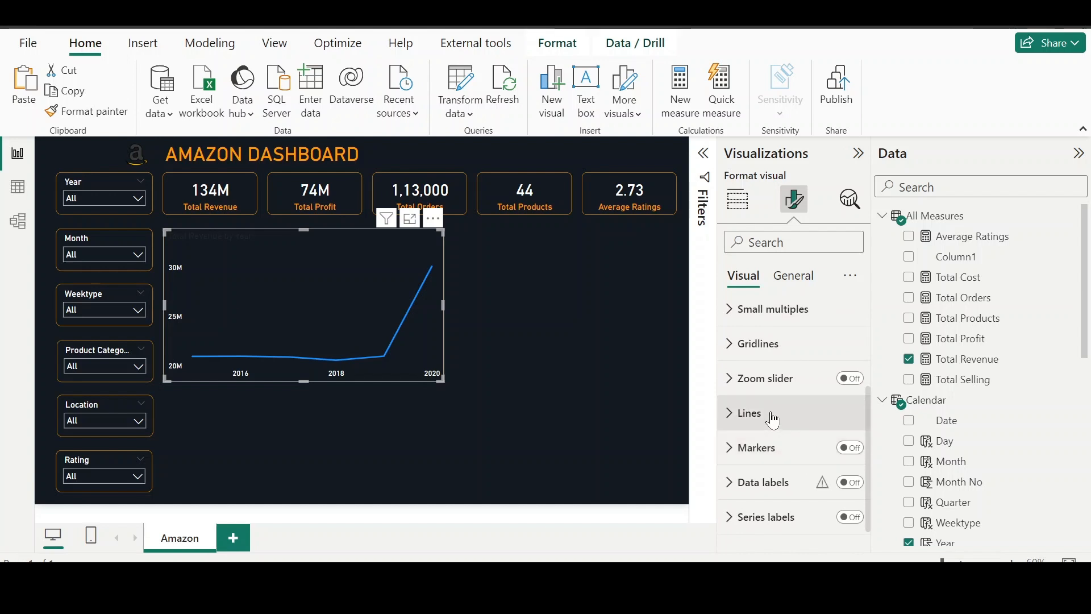
left_click(772, 419)
scroll(784, 504, "down", 4)
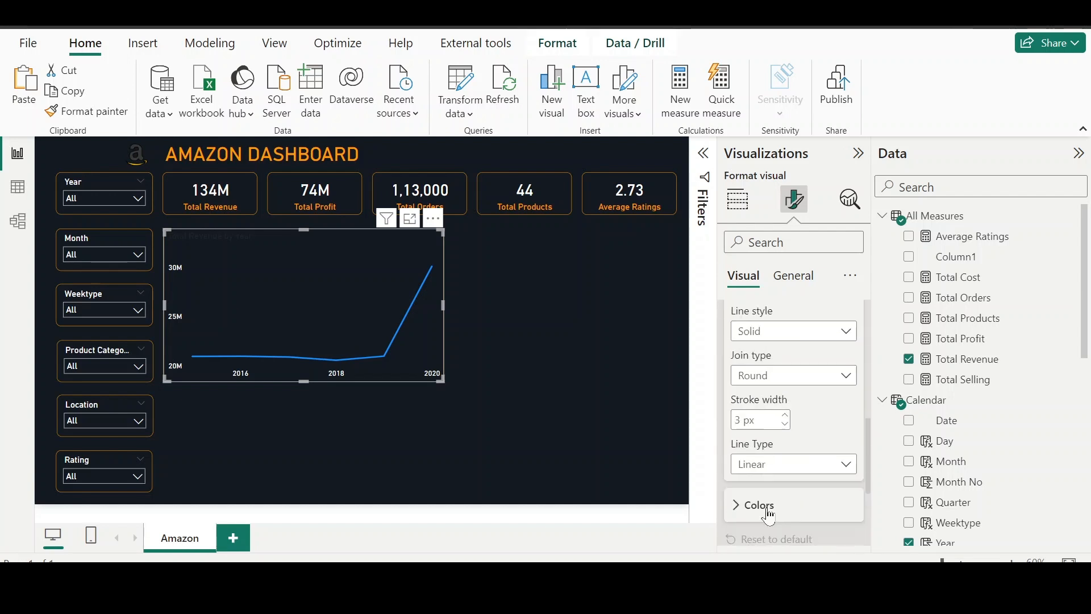
scroll(768, 515, "down", 1)
left_click(764, 465)
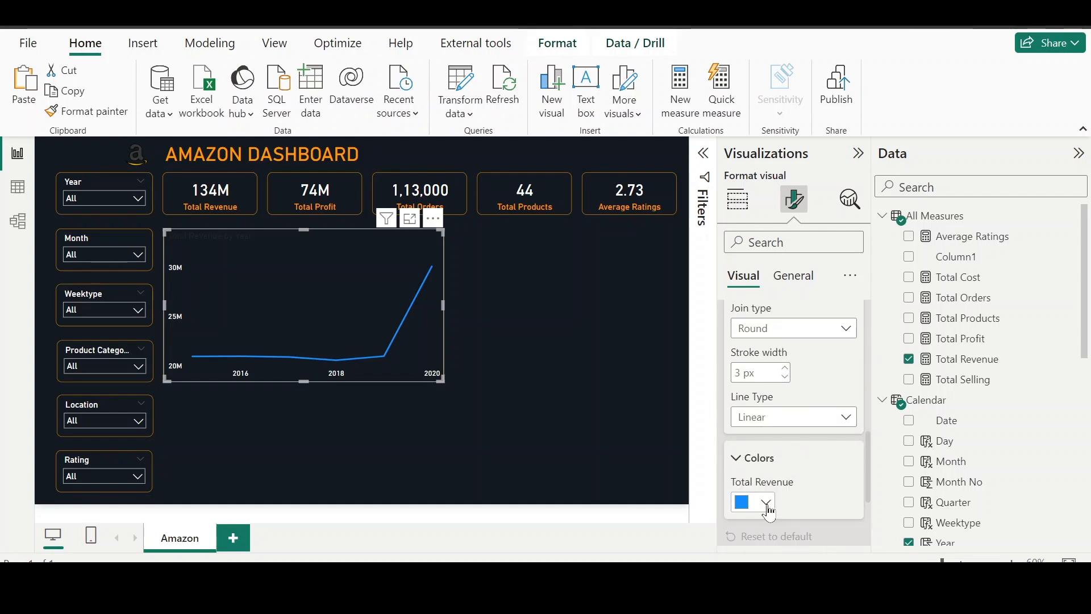
left_click(747, 503)
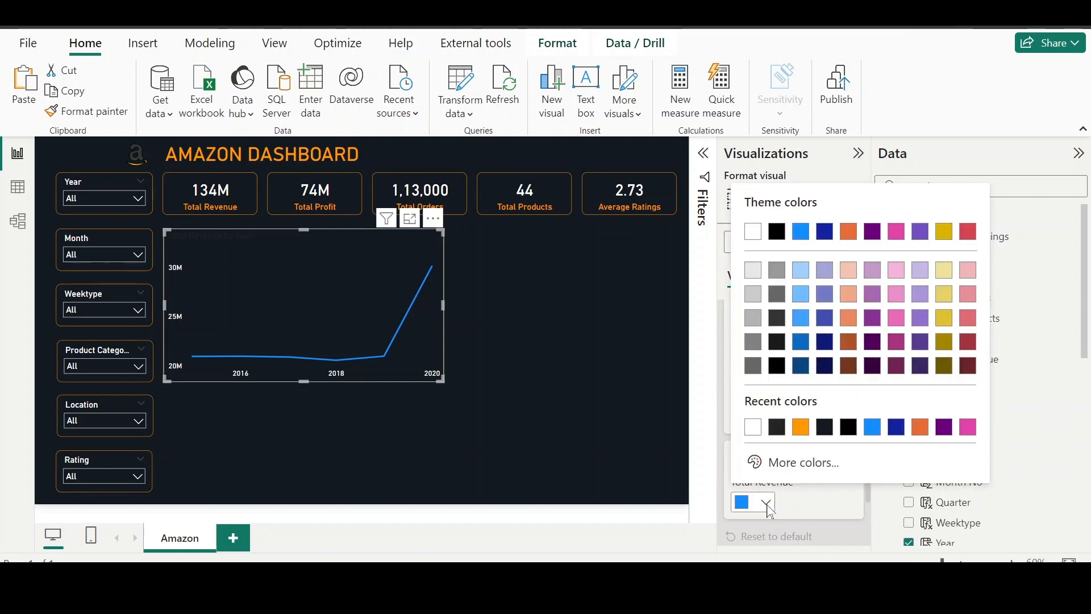
left_click(804, 432)
scroll(807, 477, "up", 6)
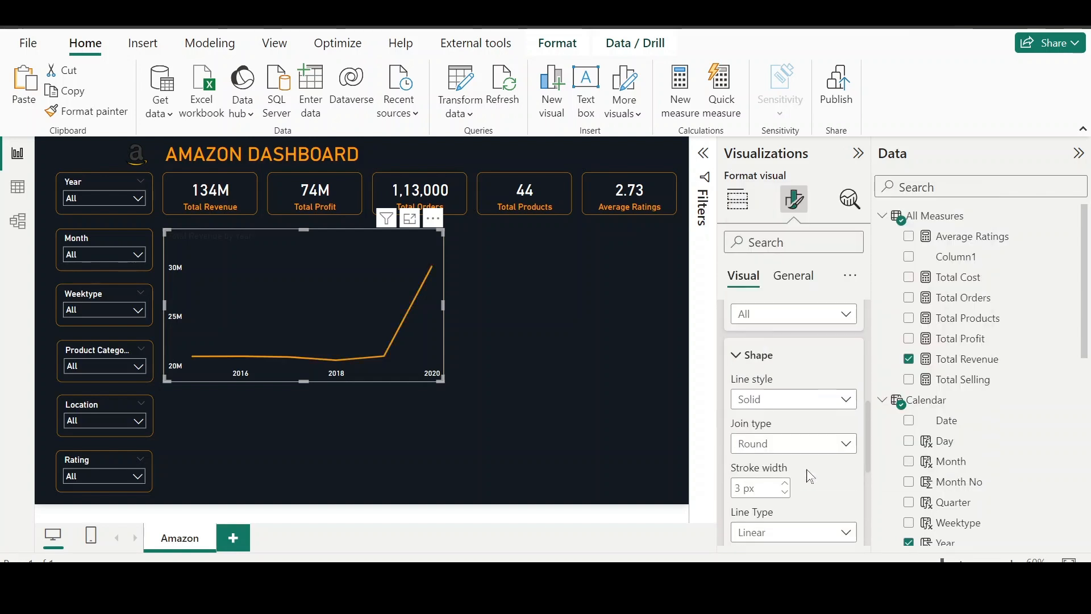
Step: Turn on the line chart's markers and data labels, with the label position set to Above
left_click(754, 398)
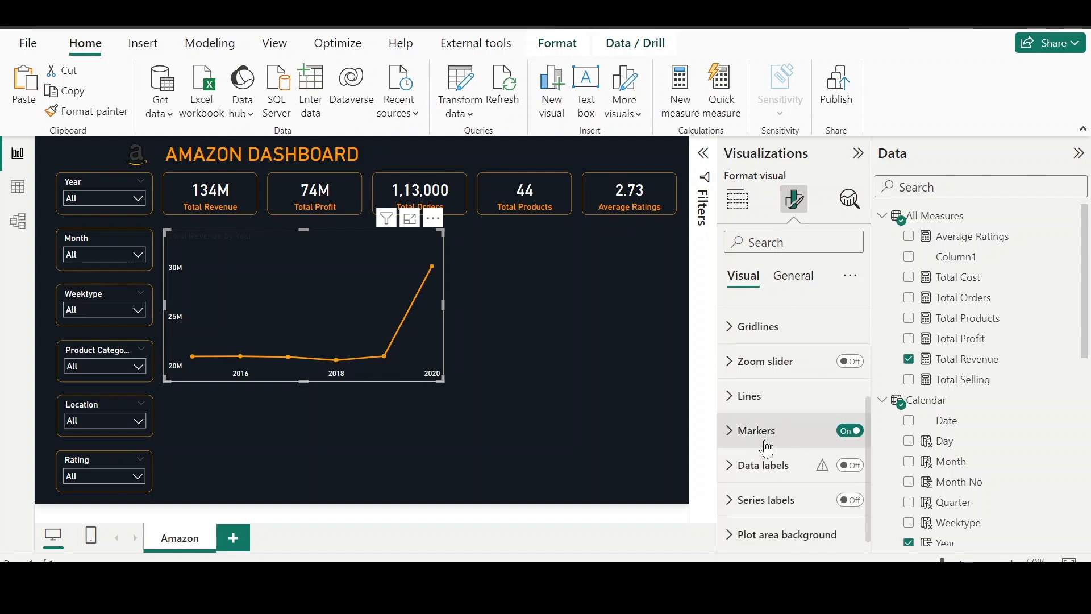
left_click(857, 466)
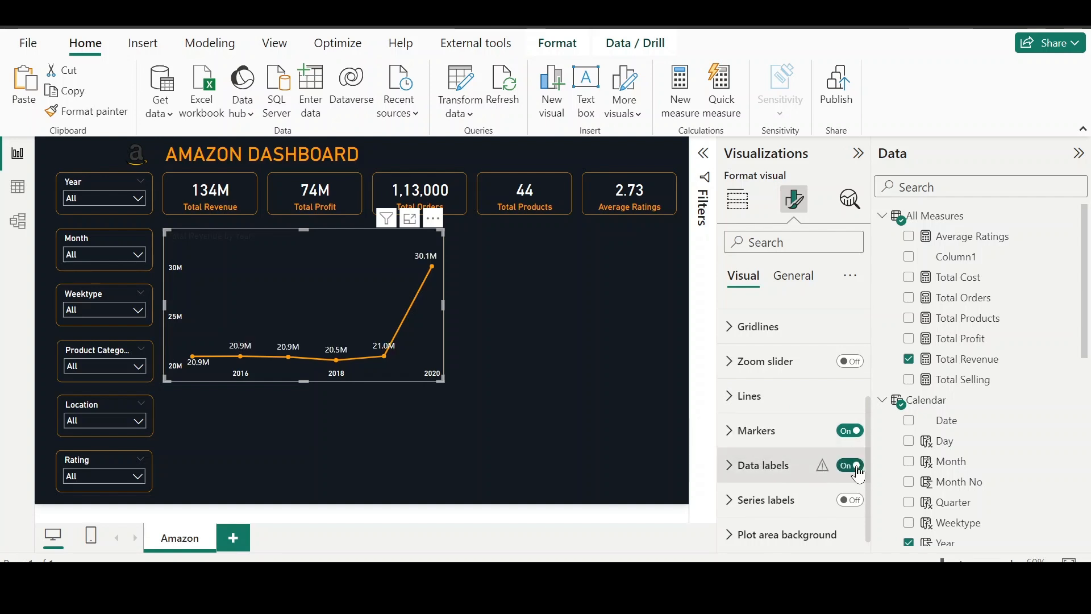
left_click(755, 467)
scroll(755, 474, "down", 3)
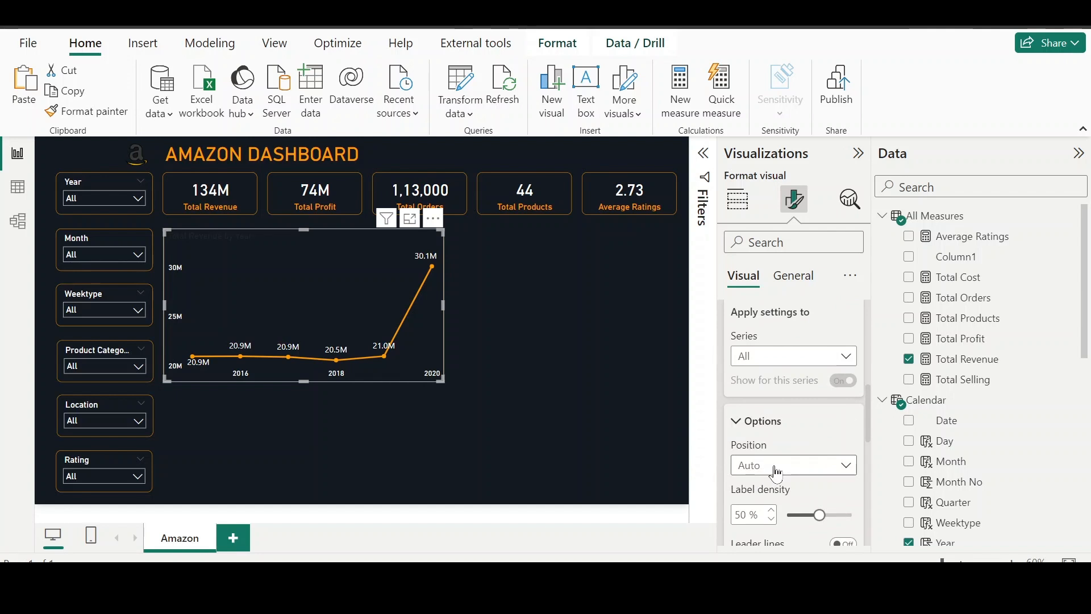
left_click(776, 471)
left_click(765, 513)
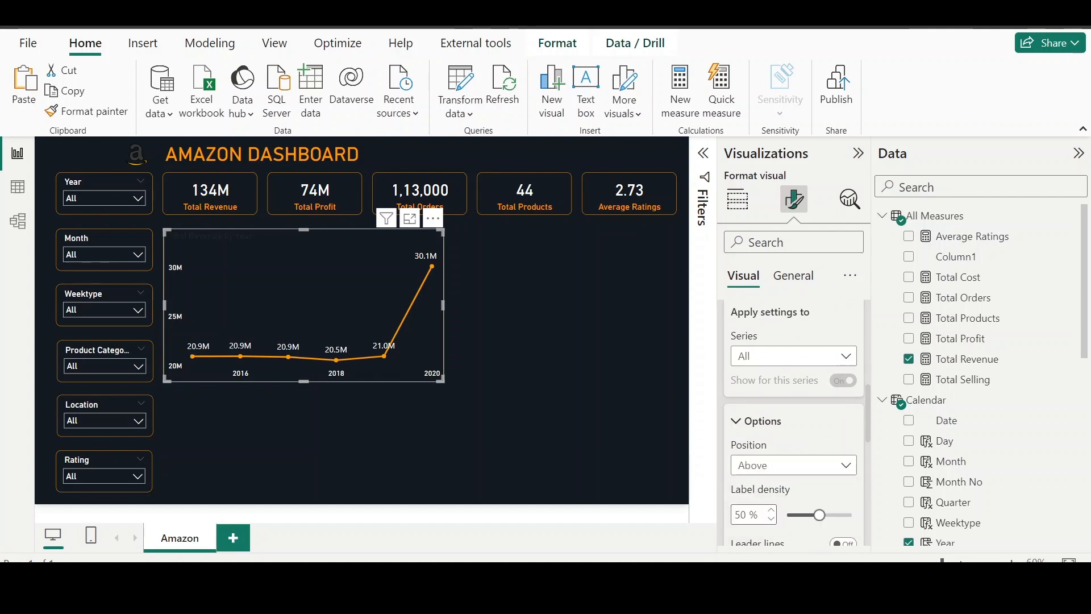
scroll(809, 503, "down", 3)
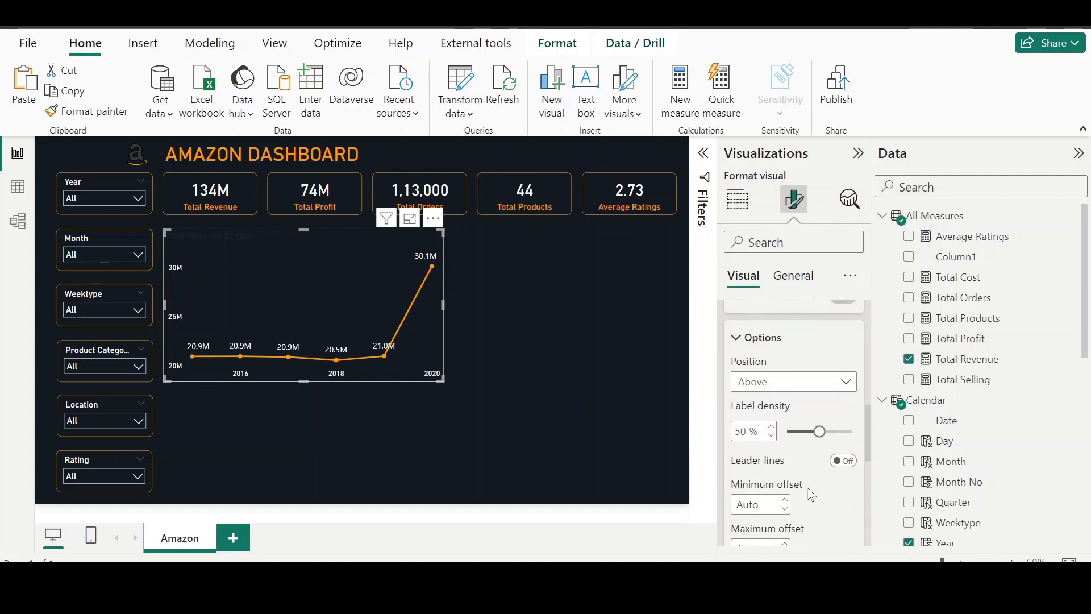
scroll(809, 482, "down", 2)
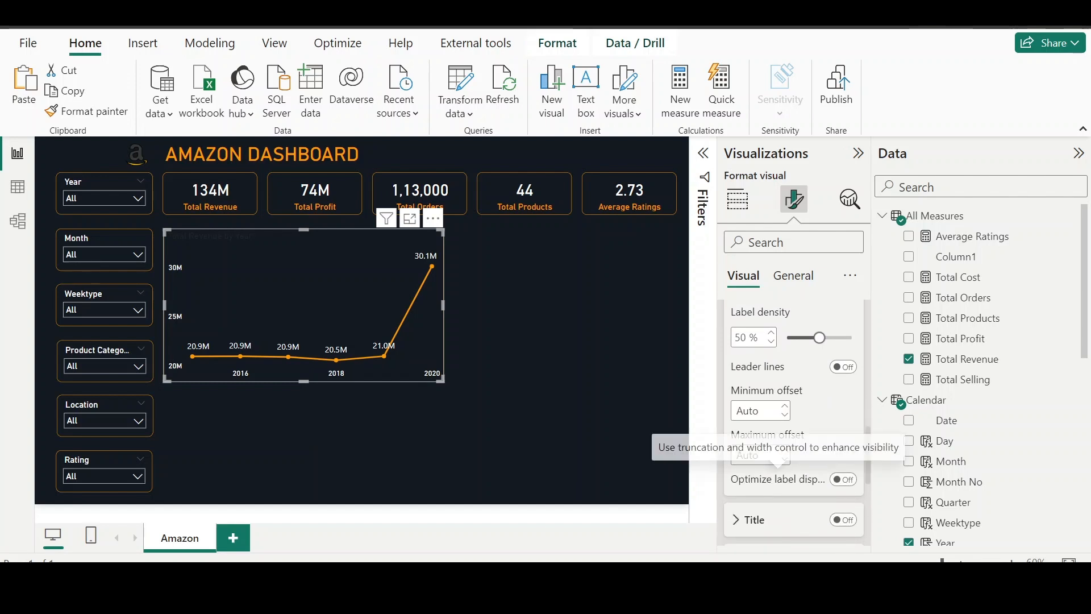
scroll(809, 482, "down", 3)
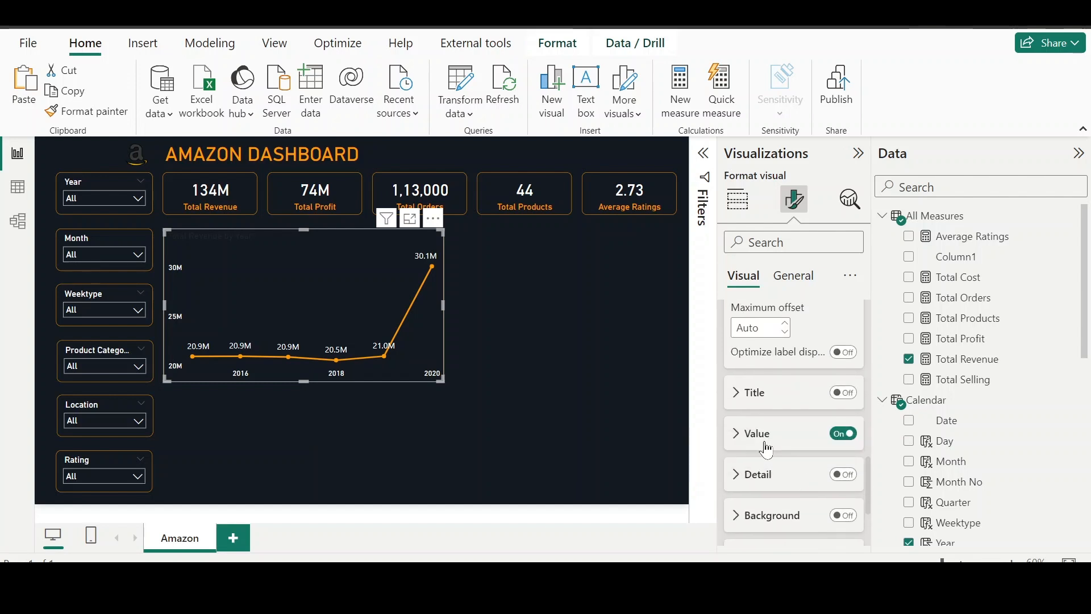
Step: Turn off the Y-axis values of the line chart and collapse the Y-axis settings
scroll(766, 445, "up", 10)
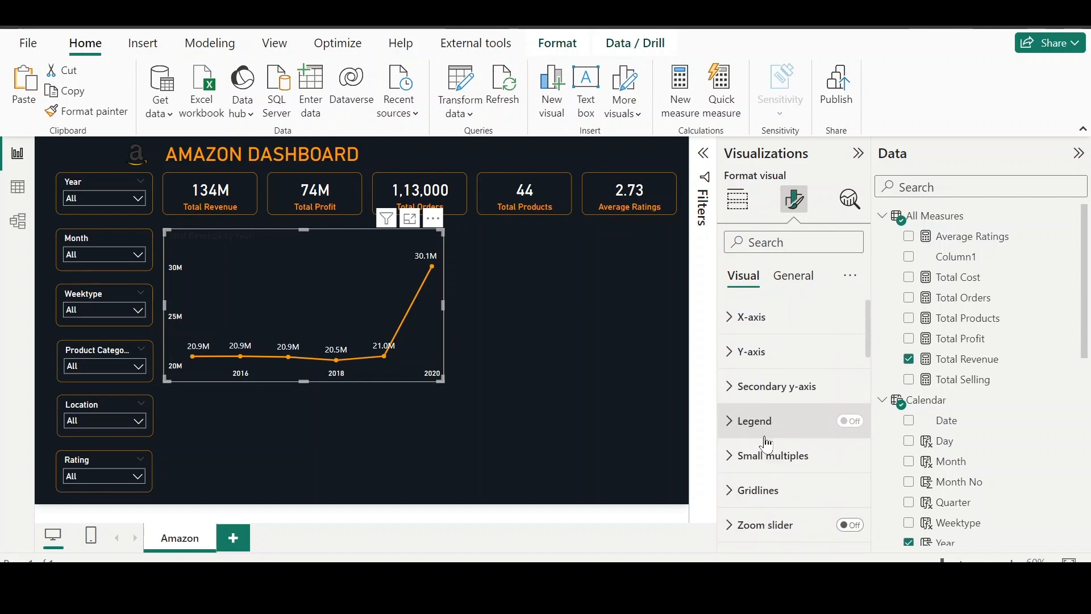
left_click(747, 352)
scroll(830, 476, "down", 3)
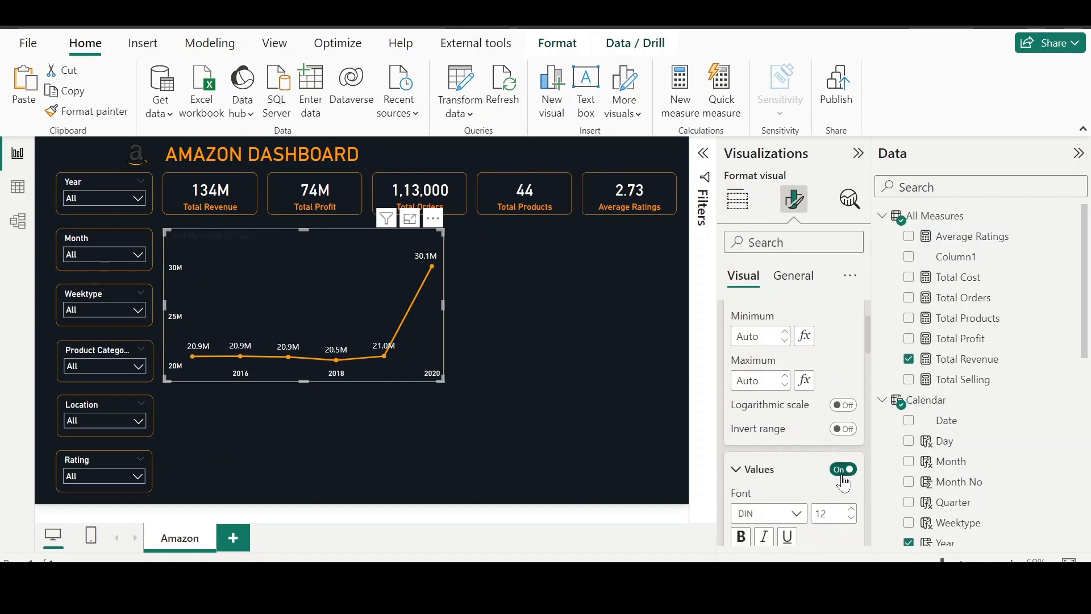
left_click(843, 469)
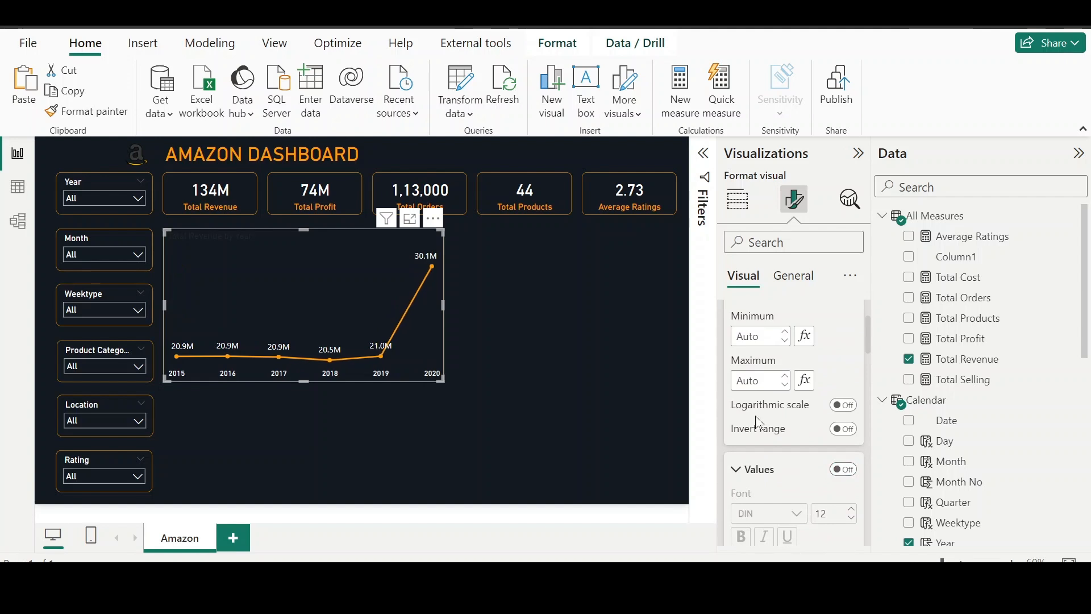
scroll(820, 438, "up", 2)
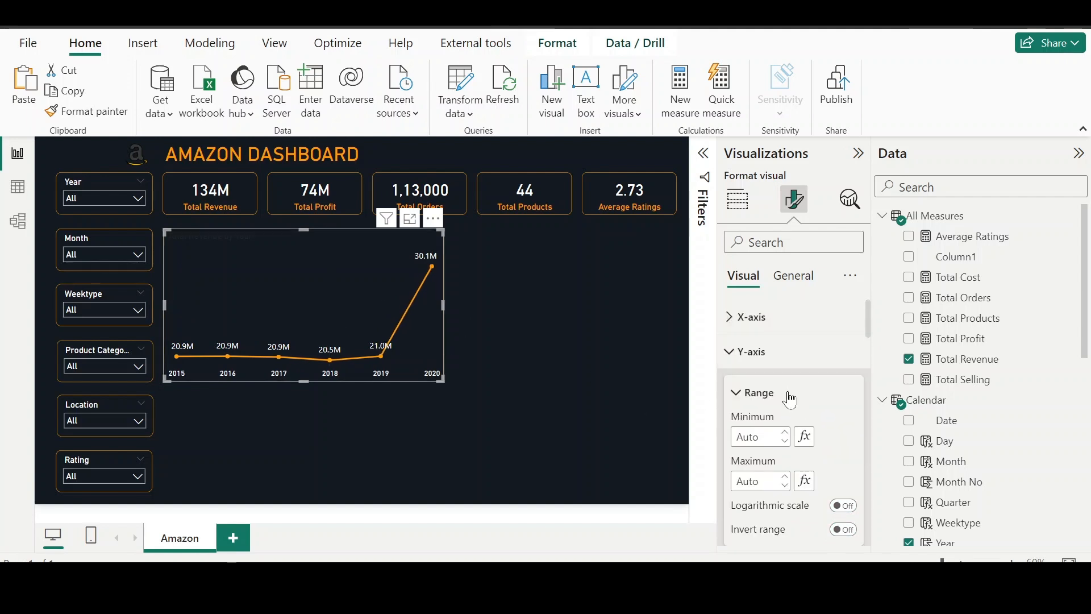
left_click(732, 351)
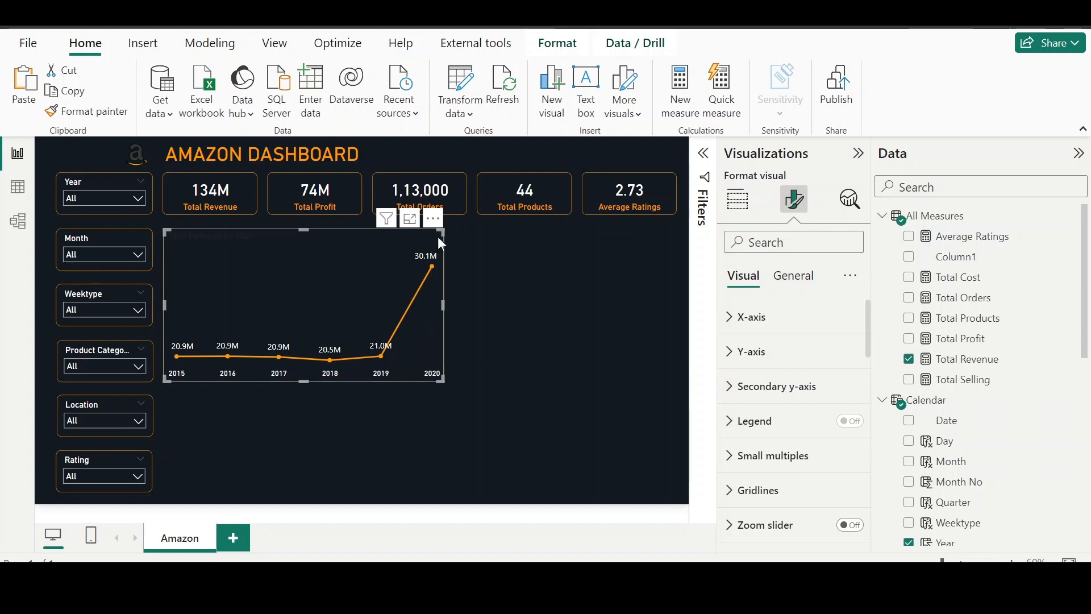
Step: Make the line chart shorter and slightly wider, and place it just below the KPI cards
left_click_drag(442, 241, 450, 273)
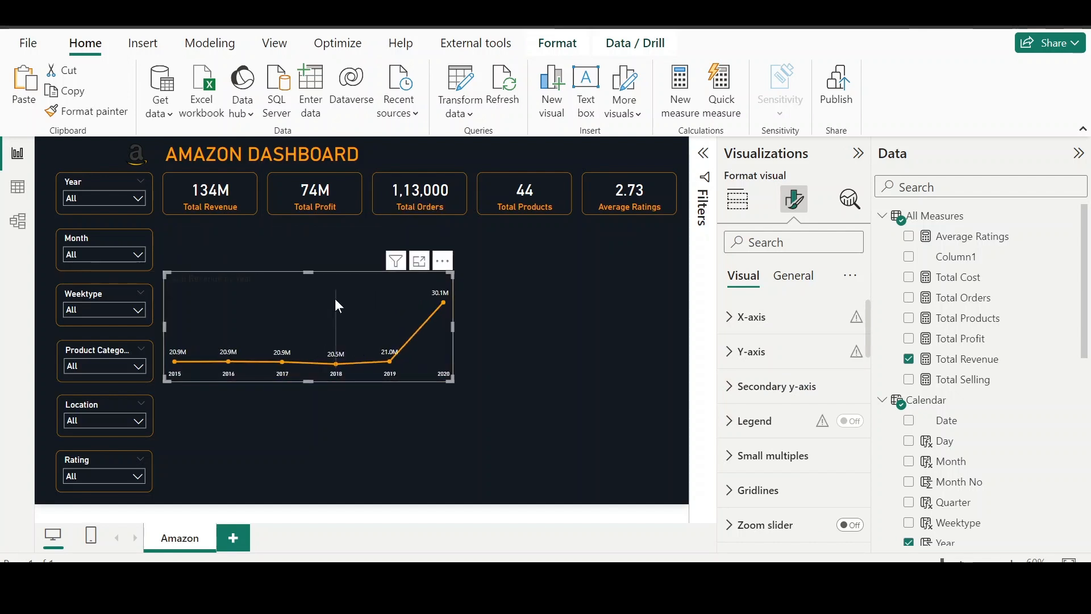
left_click_drag(335, 299, 330, 253)
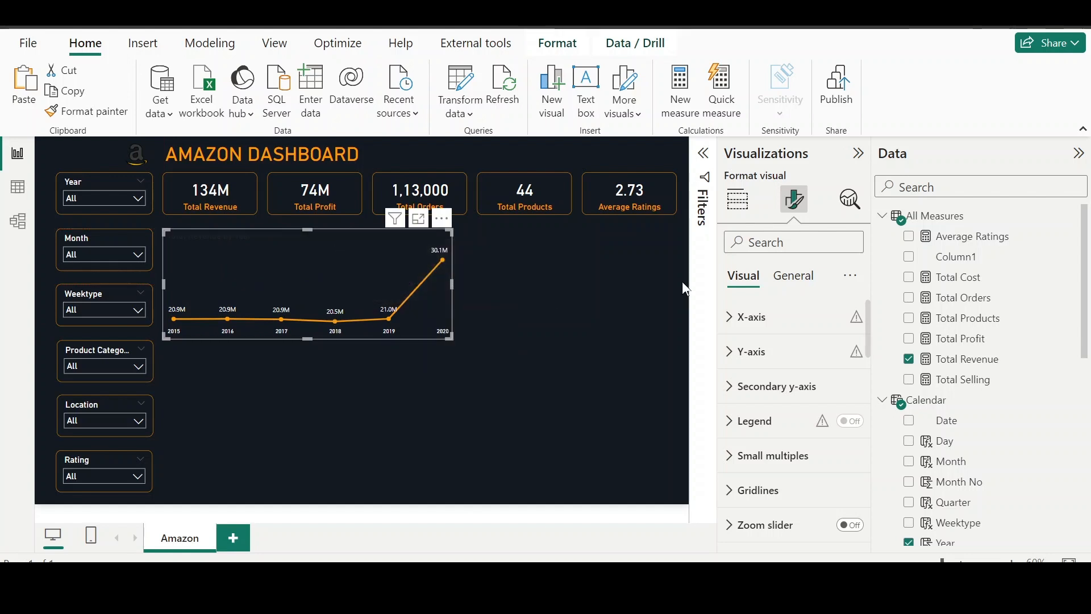
Step: Turn on the line chart's Forecast and apply a forecast length of 1 point
left_click(737, 200)
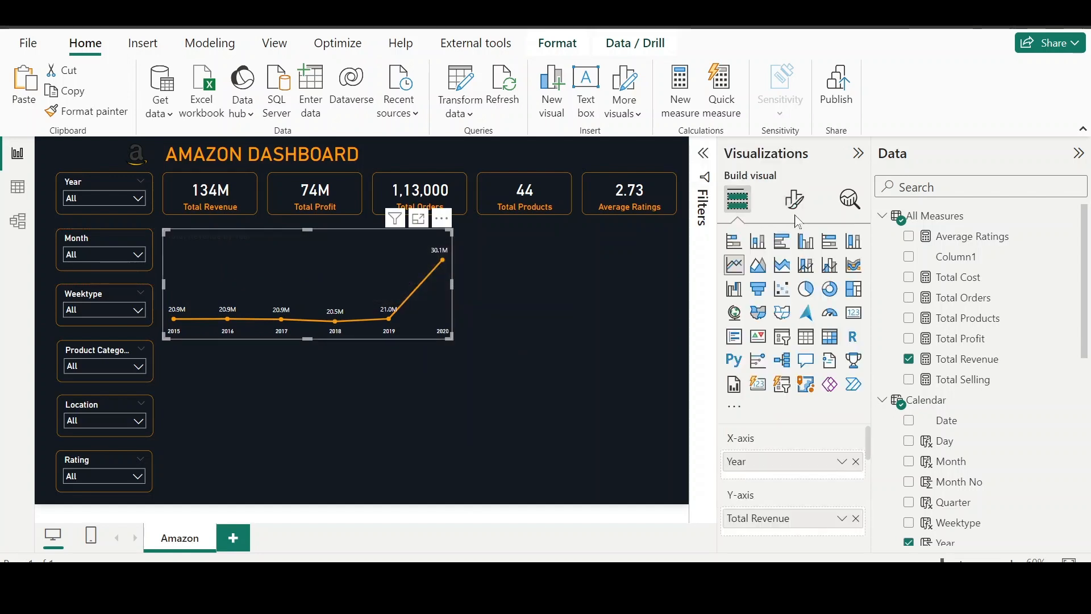
left_click(850, 199)
scroll(768, 421, "down", 3)
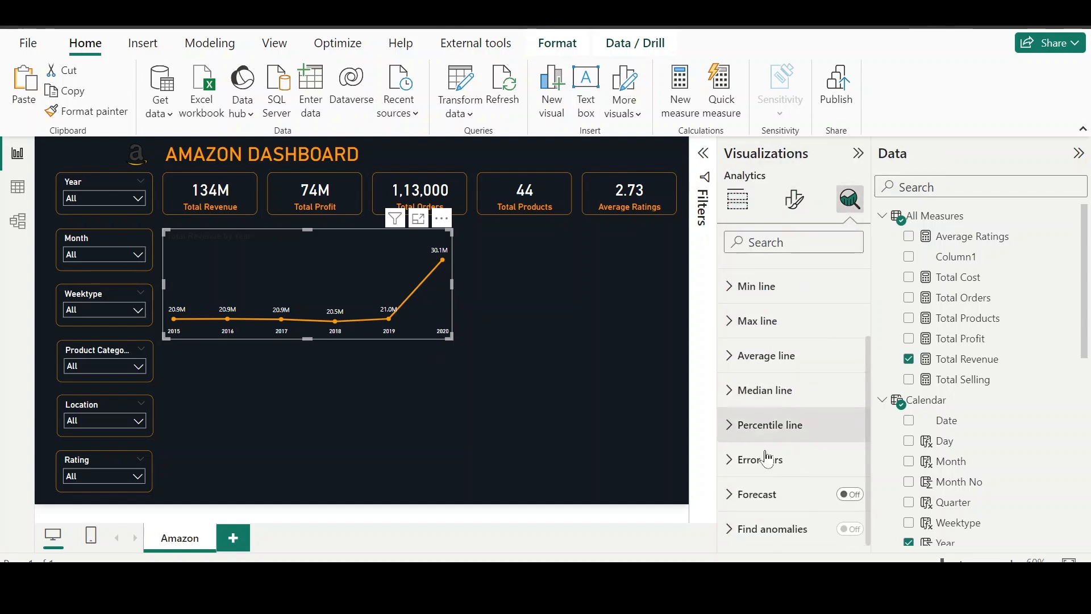
left_click(856, 500)
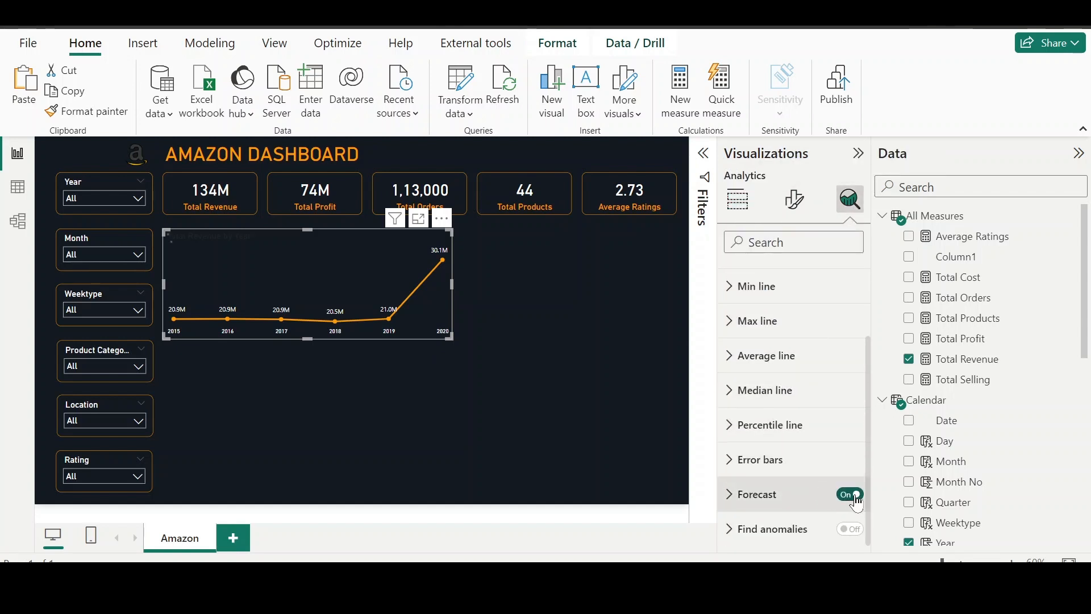
left_click(774, 504)
scroll(773, 504, "down", 4)
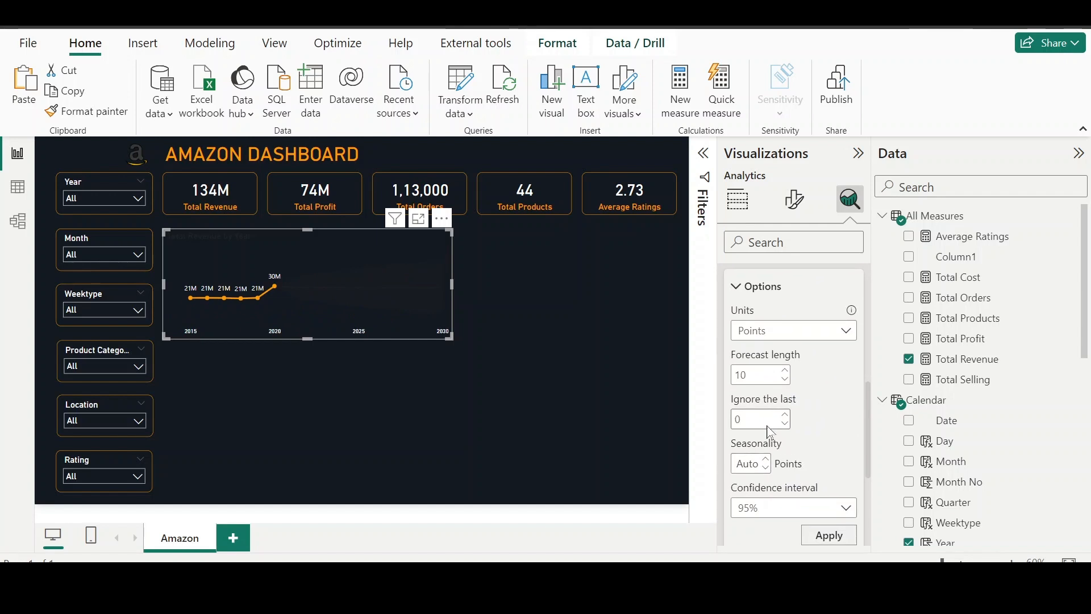
double_click(754, 379)
type("1")
left_click(828, 535)
Step: Set the forecast line's color to orange and collapse the Forecast settings
scroll(845, 441, "down", 1)
scroll(846, 441, "down", 2)
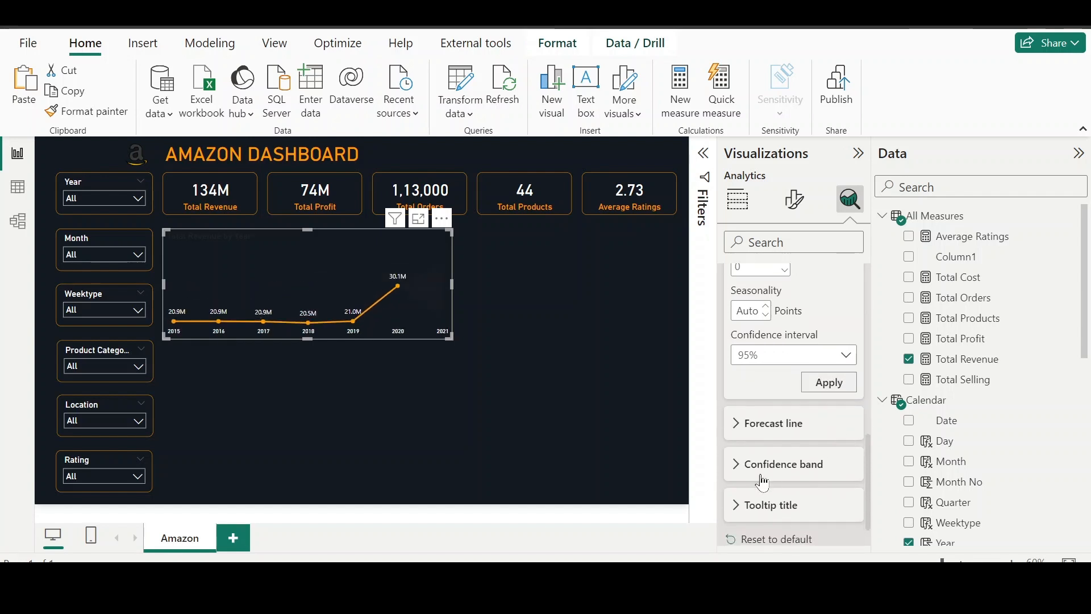
left_click(751, 429)
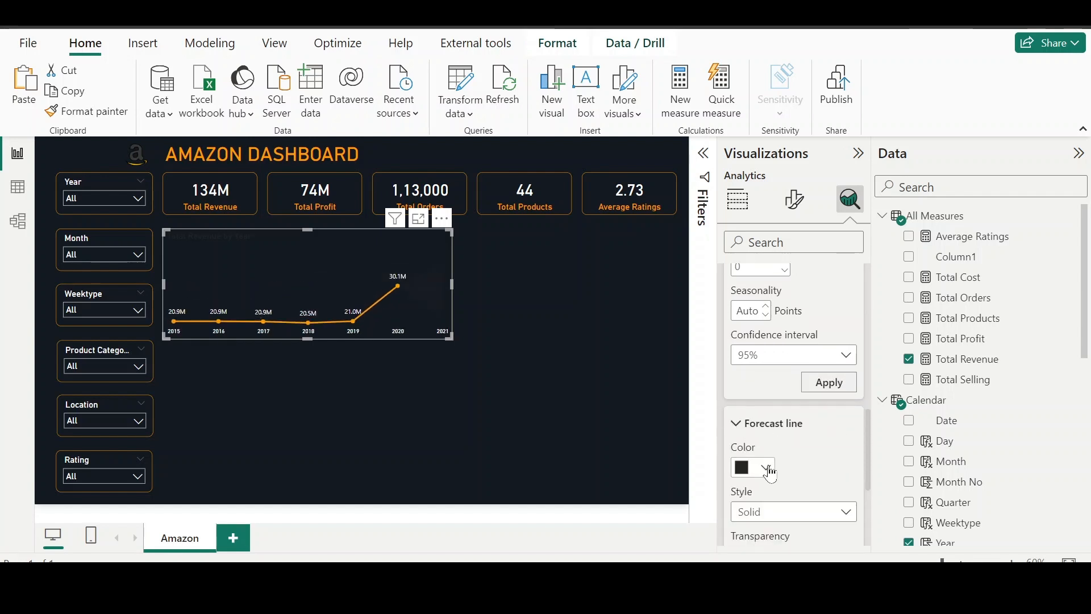
left_click(766, 467)
left_click(753, 392)
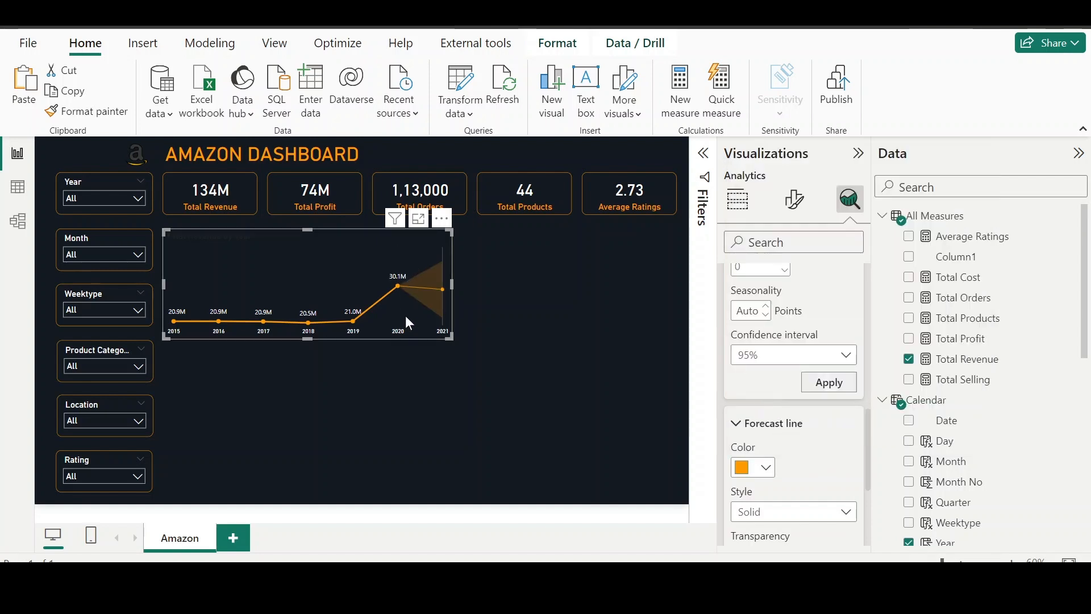
left_click(768, 430)
scroll(769, 430, "up", 10)
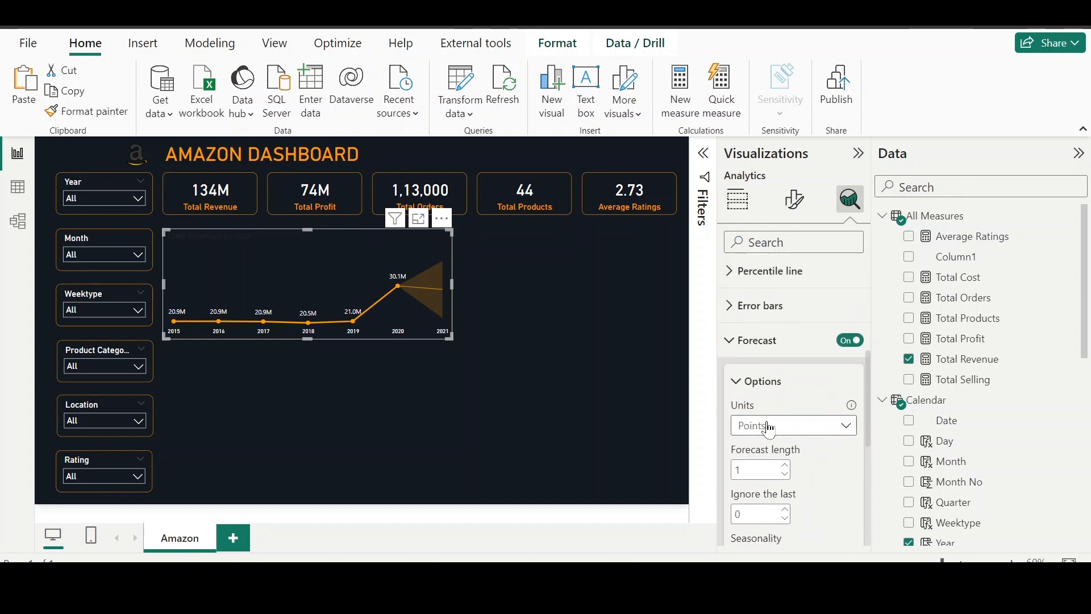
left_click(765, 402)
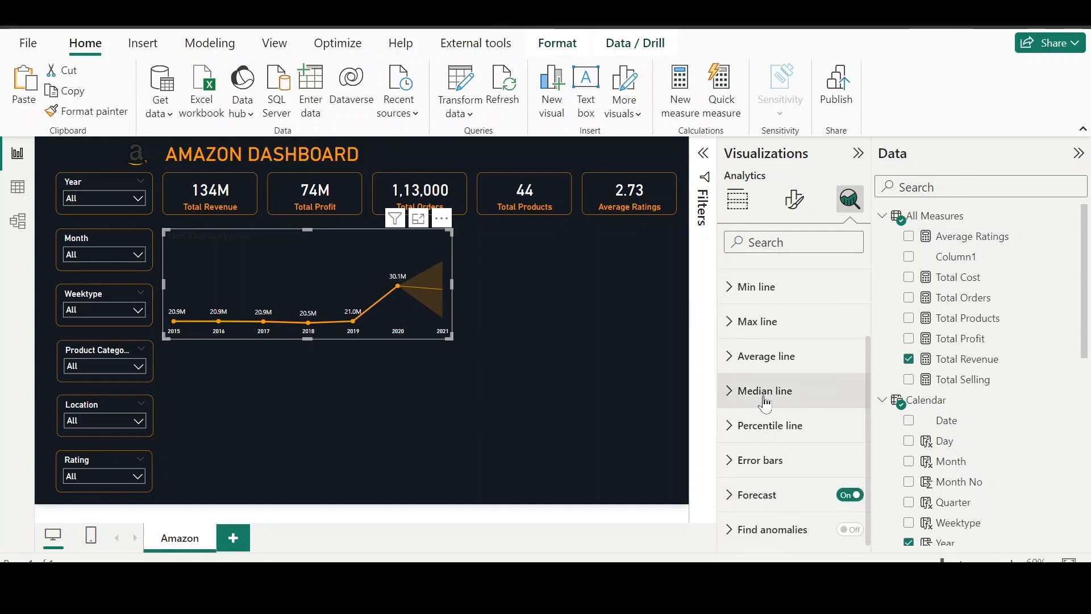
scroll(765, 401, "up", 2)
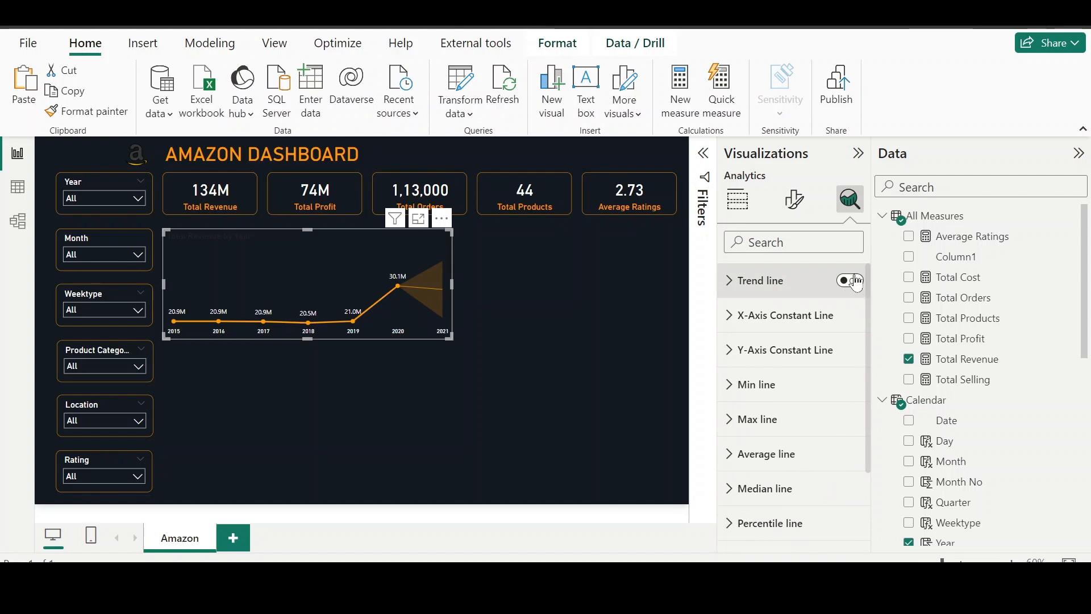
Step: Turn on the line chart's trend line in orange, and check the chart in focus mode before returning to the report
left_click(754, 281)
left_click(766, 338)
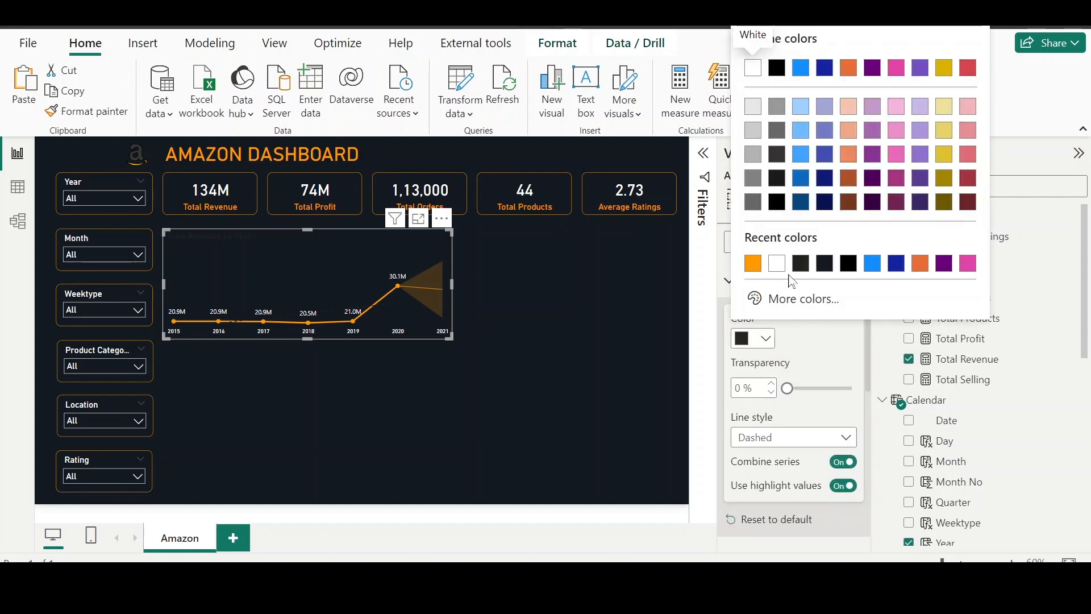
left_click(753, 263)
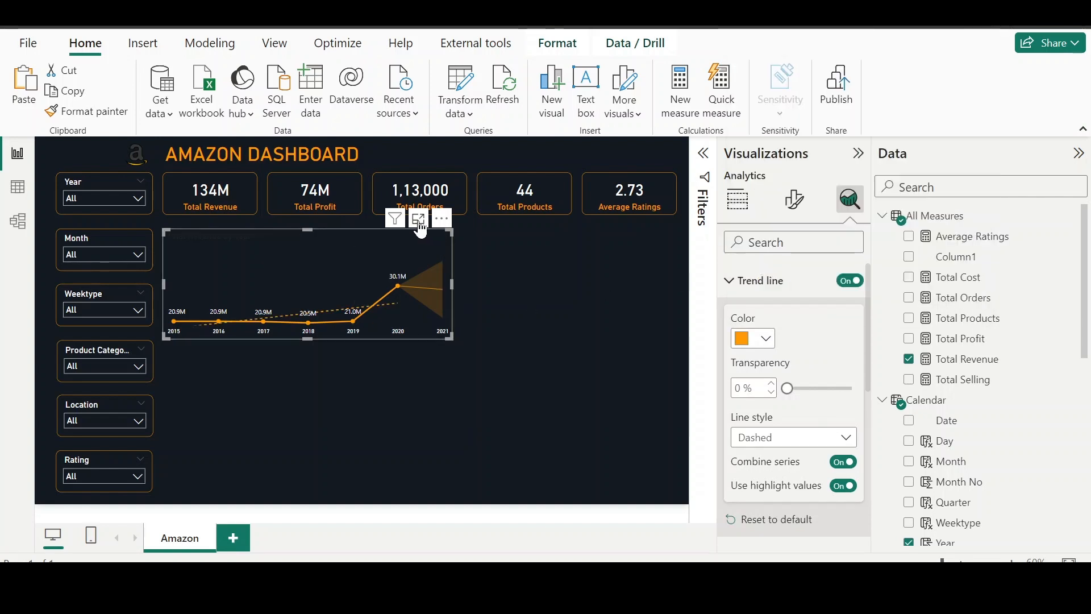
left_click(419, 219)
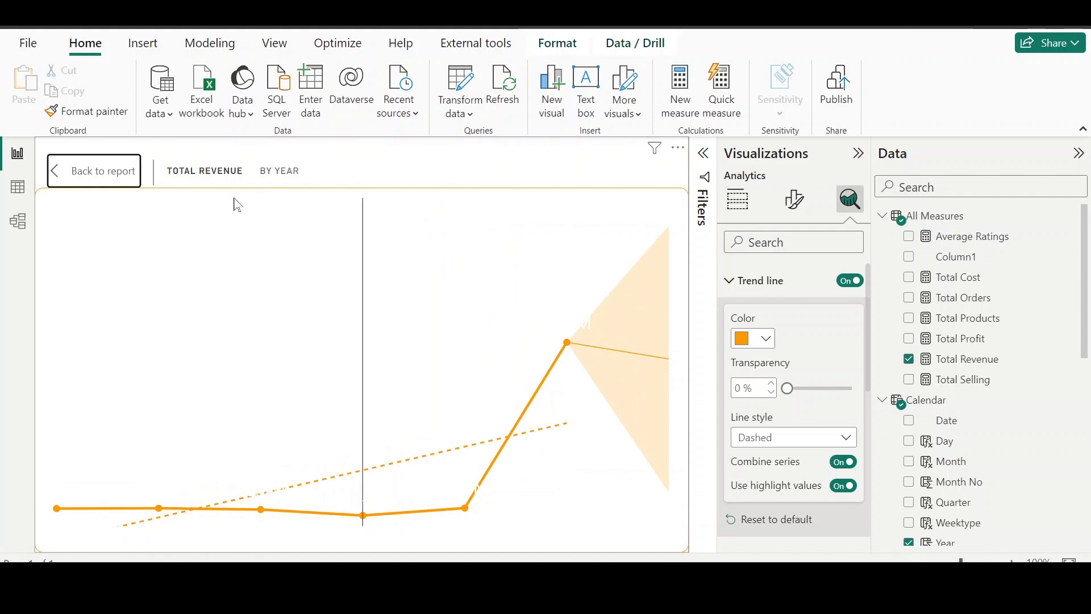
left_click(112, 184)
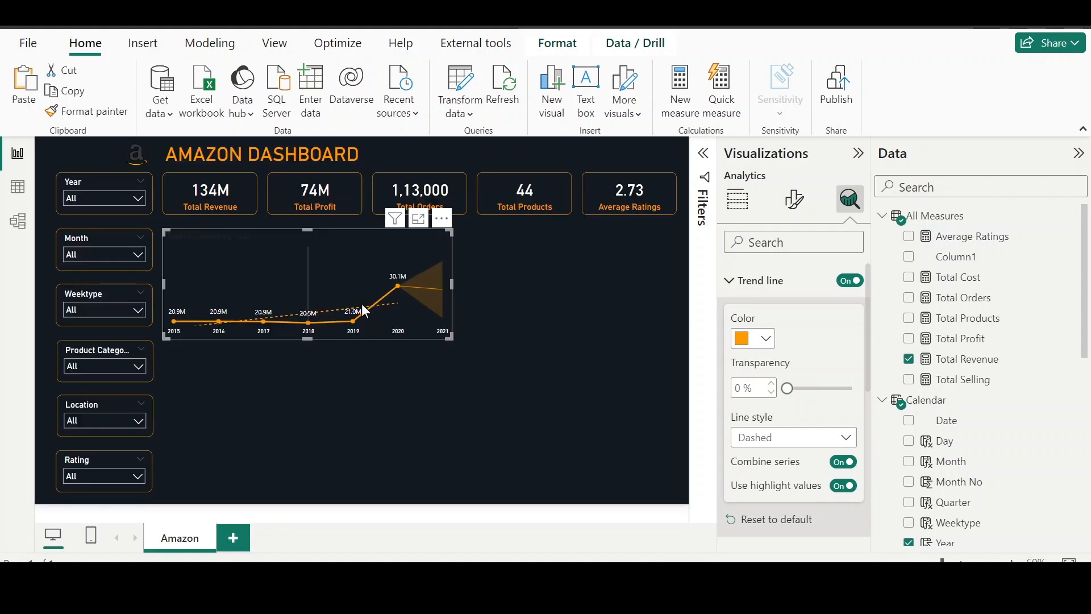
Step: Resize the line chart from its lower corner so it is slightly narrower and taller beneath the KPI cards
left_click_drag(452, 340, 508, 415)
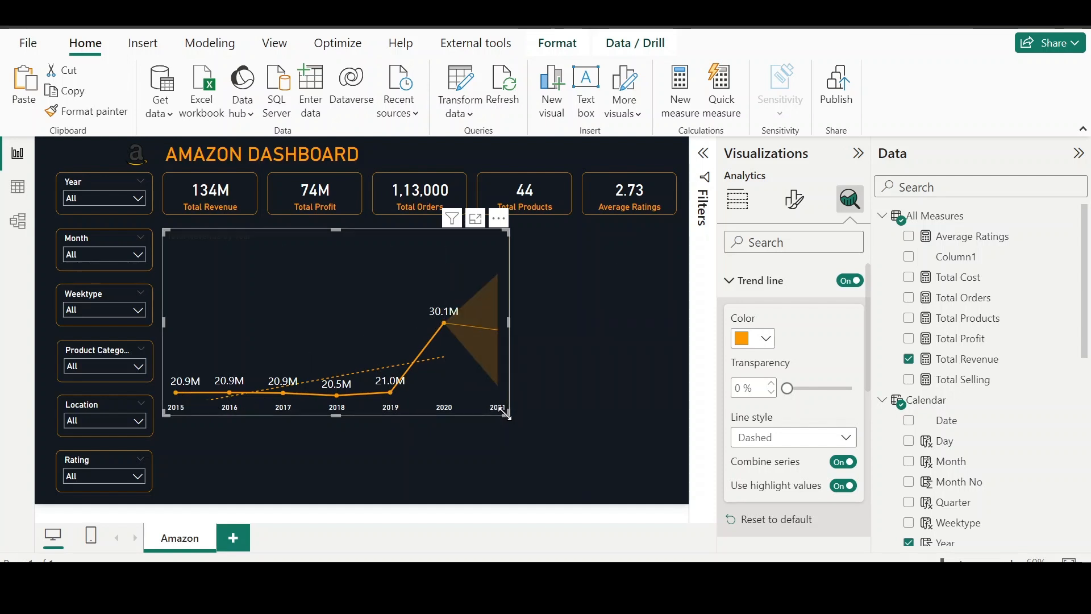
left_click_drag(507, 414, 439, 350)
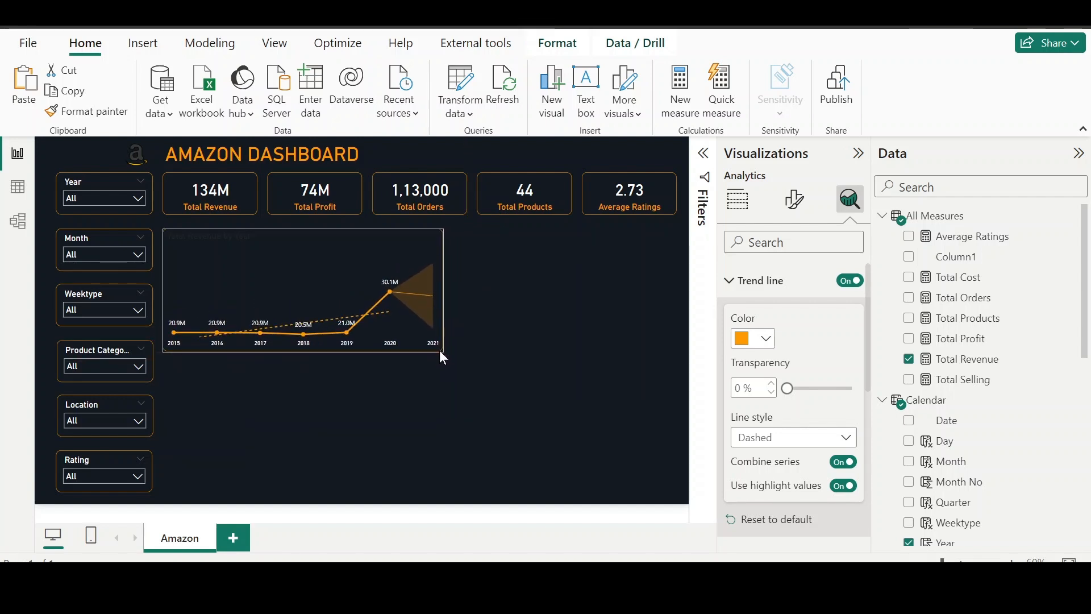
left_click(541, 376)
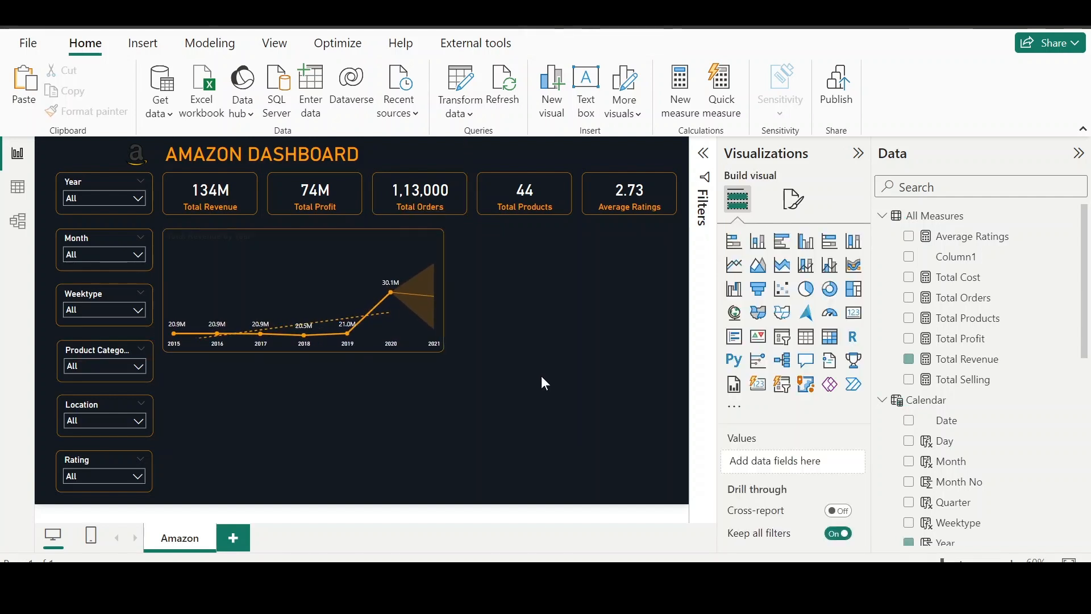
Step: Set the text color of the line chart's title to white
left_click(355, 262)
left_click(794, 200)
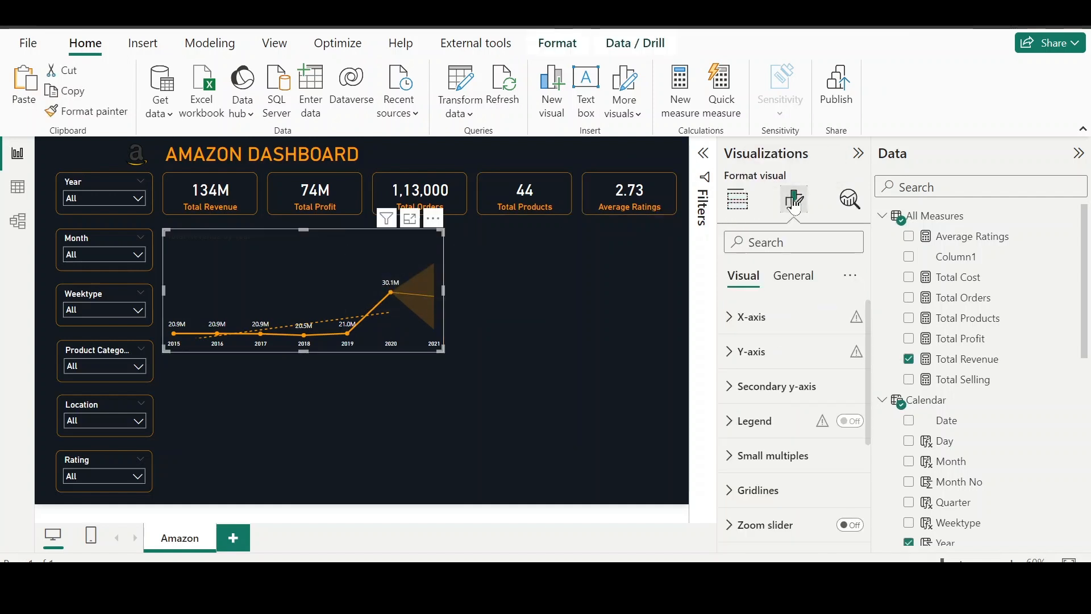
left_click(793, 276)
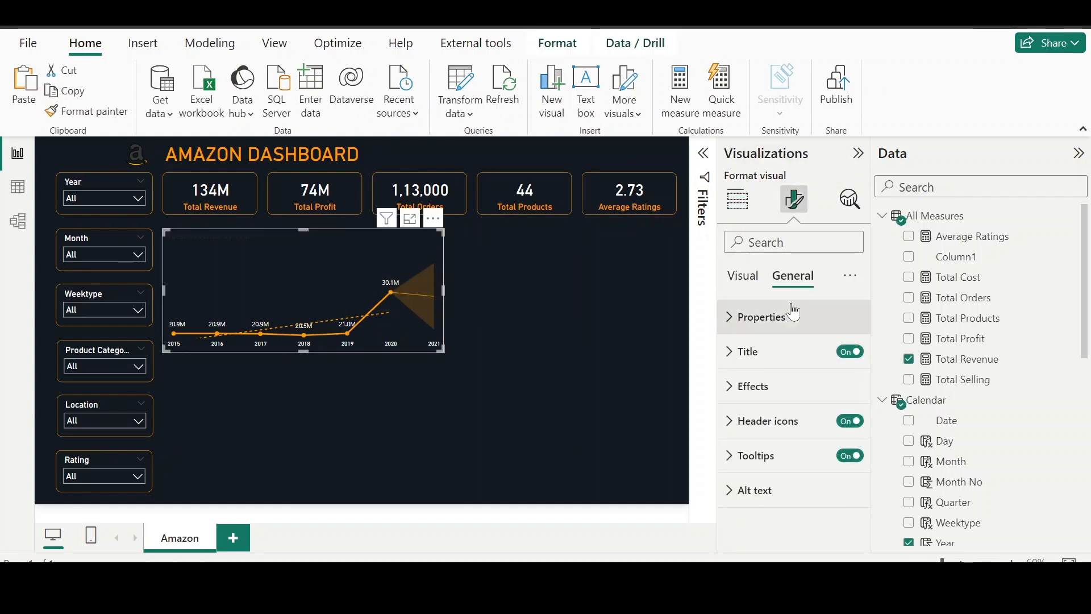
left_click(776, 352)
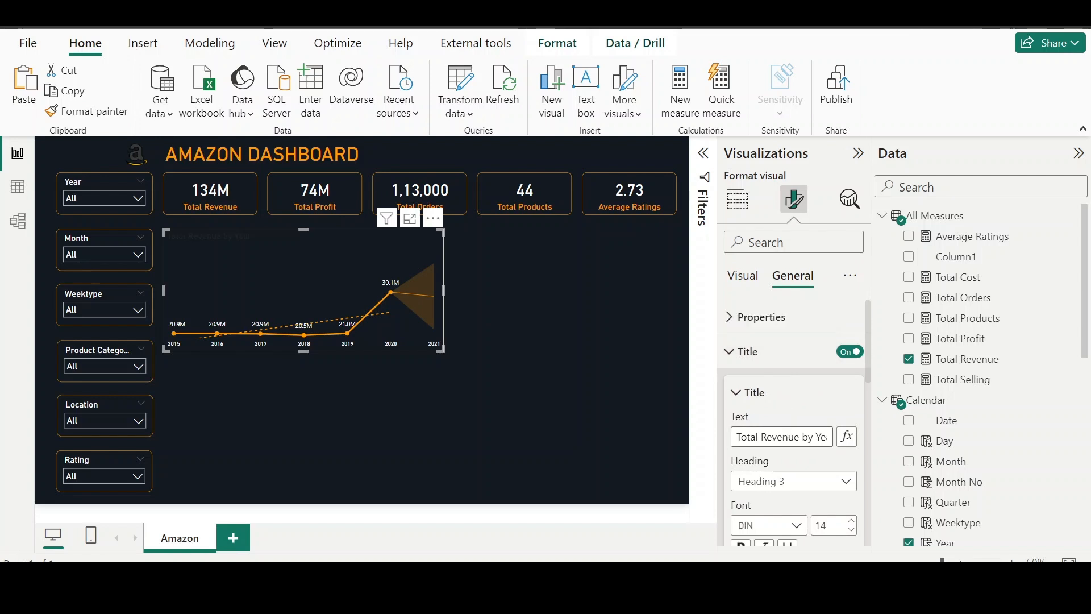
scroll(793, 426, "down", 2)
left_click(767, 518)
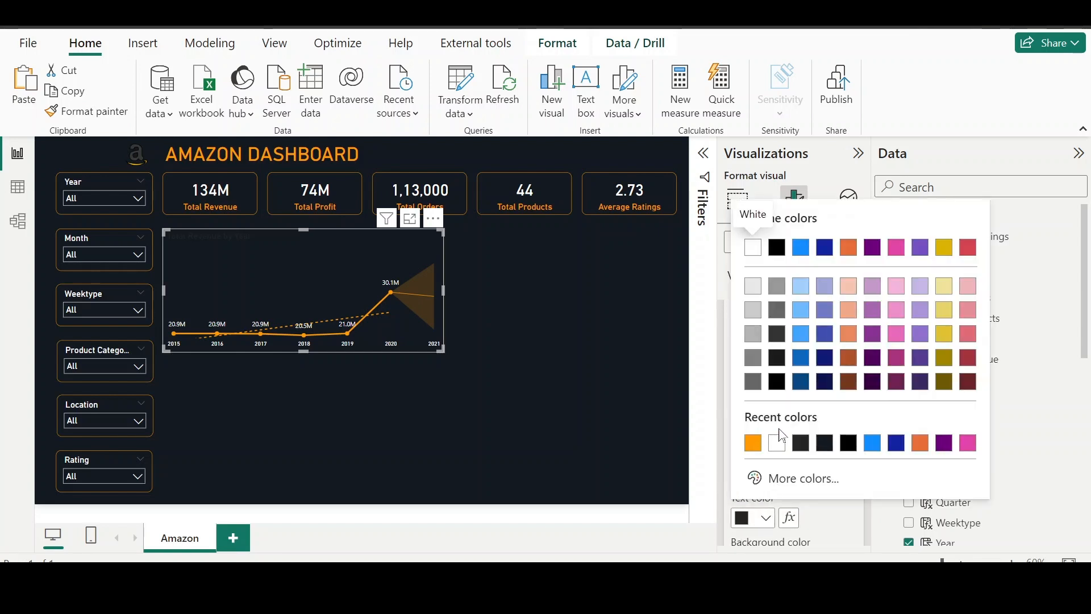
left_click(777, 443)
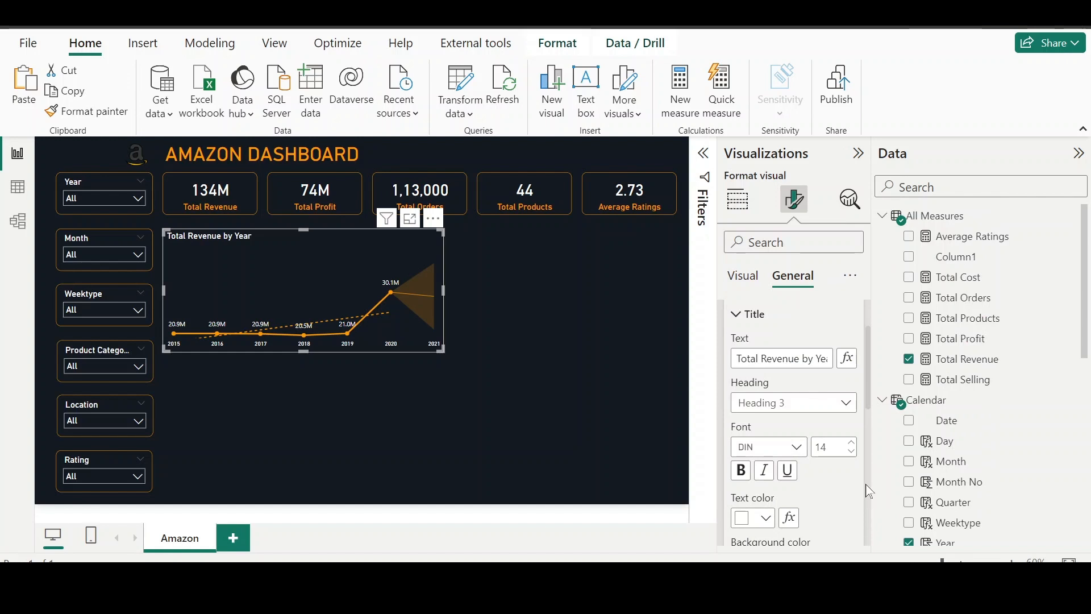
left_click(551, 371)
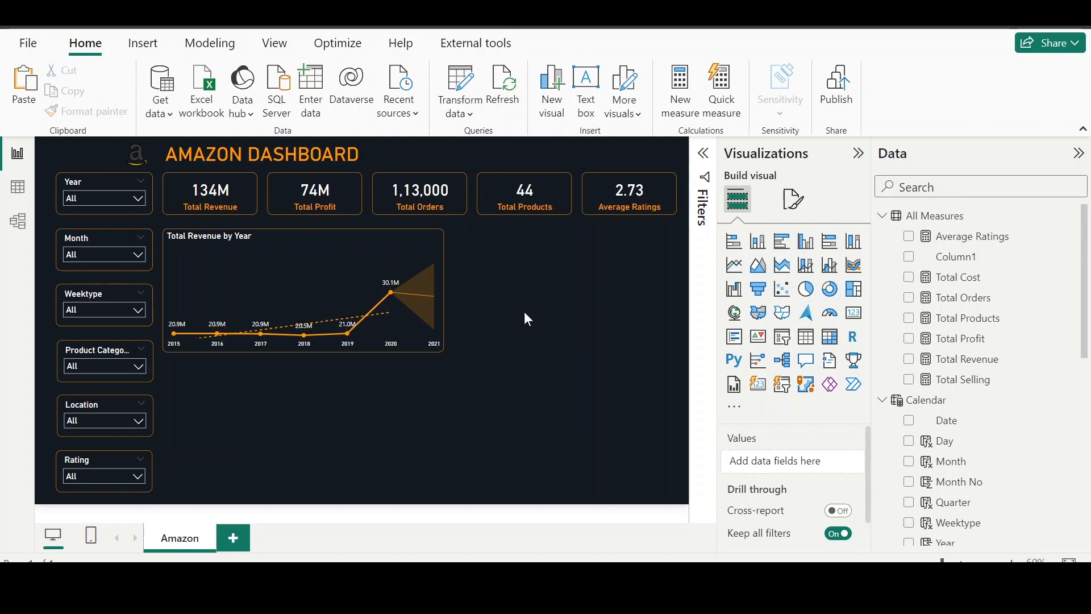
Step: Widen the line chart to the Total Orders card's right edge, and add Quarter, Month and Weektype below Year on its X-axis
left_click(358, 262)
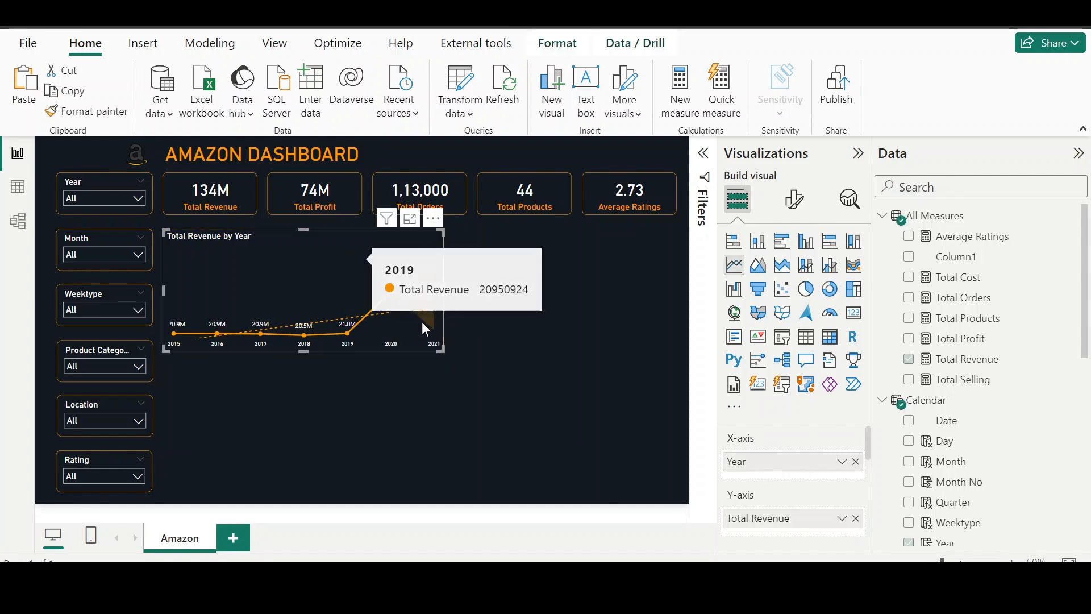
left_click_drag(443, 349, 466, 350)
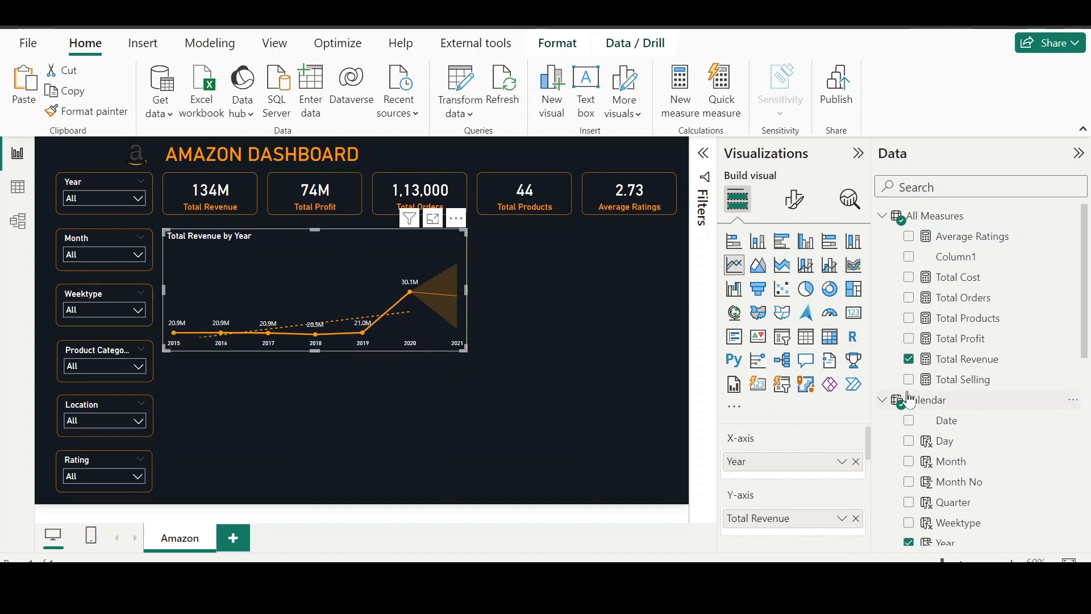
scroll(973, 432, "down", 1)
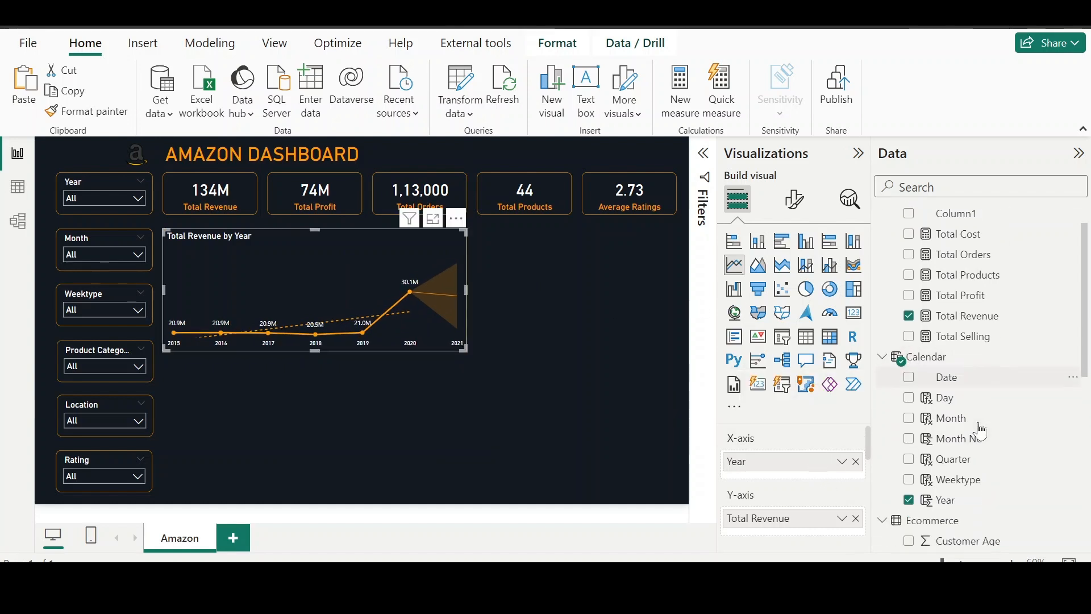
left_click_drag(960, 465, 796, 480)
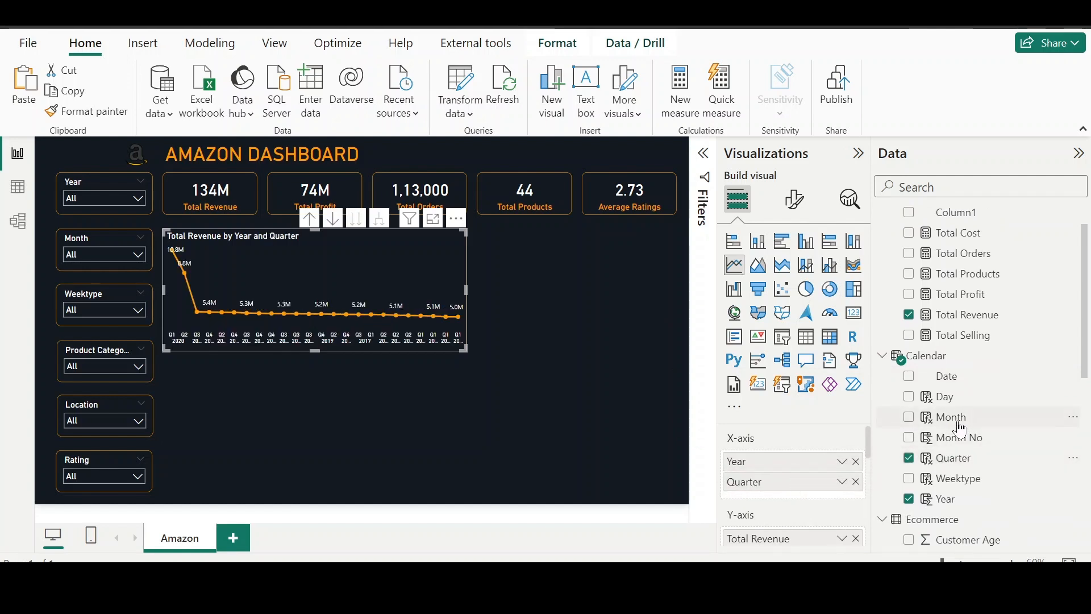
left_click_drag(961, 427, 801, 500)
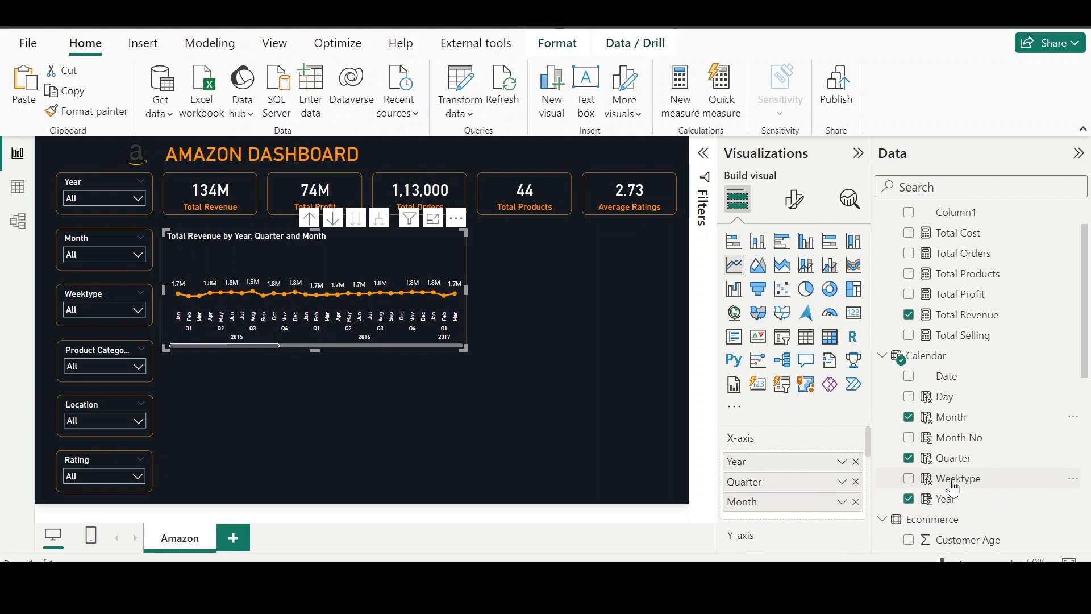
left_click_drag(954, 487, 801, 521)
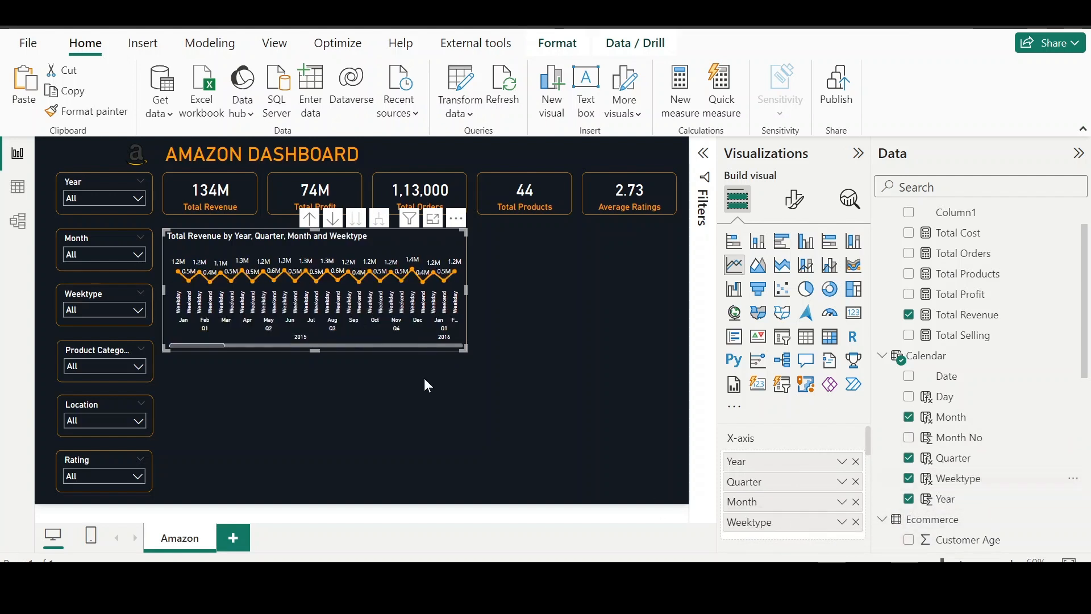
Step: Drill the line chart up from the Weektype level to the Year level, leaving drill mode off
left_click(338, 223)
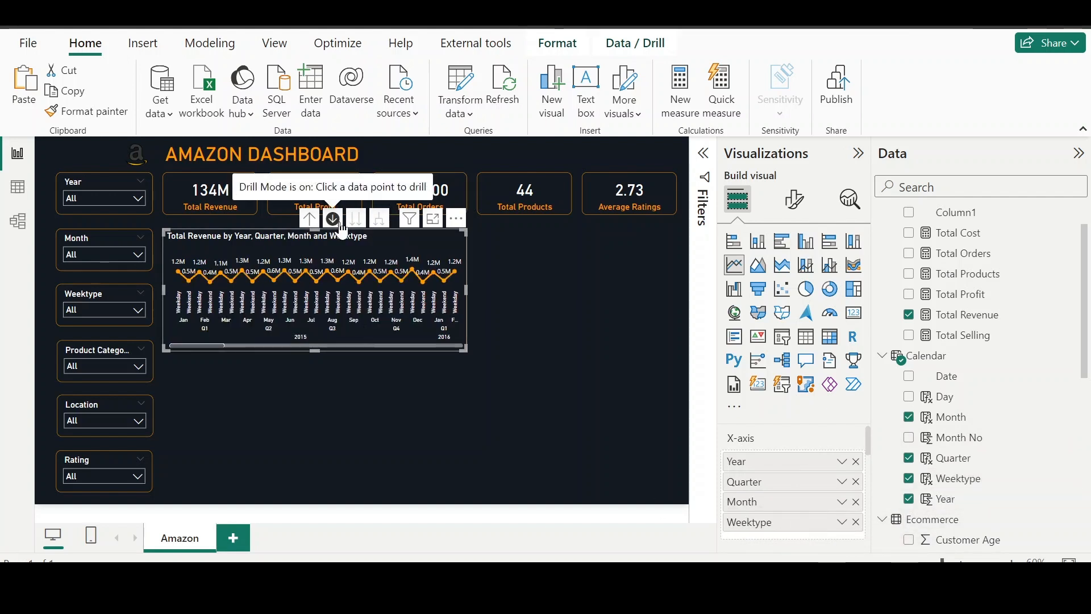
left_click(339, 224)
left_click(310, 220)
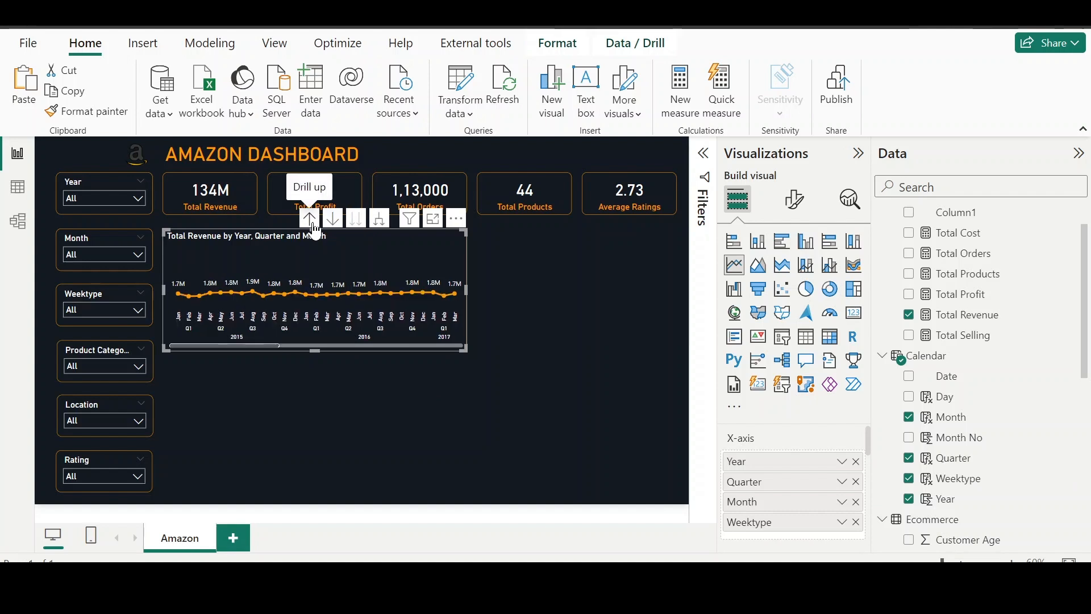
left_click(311, 224)
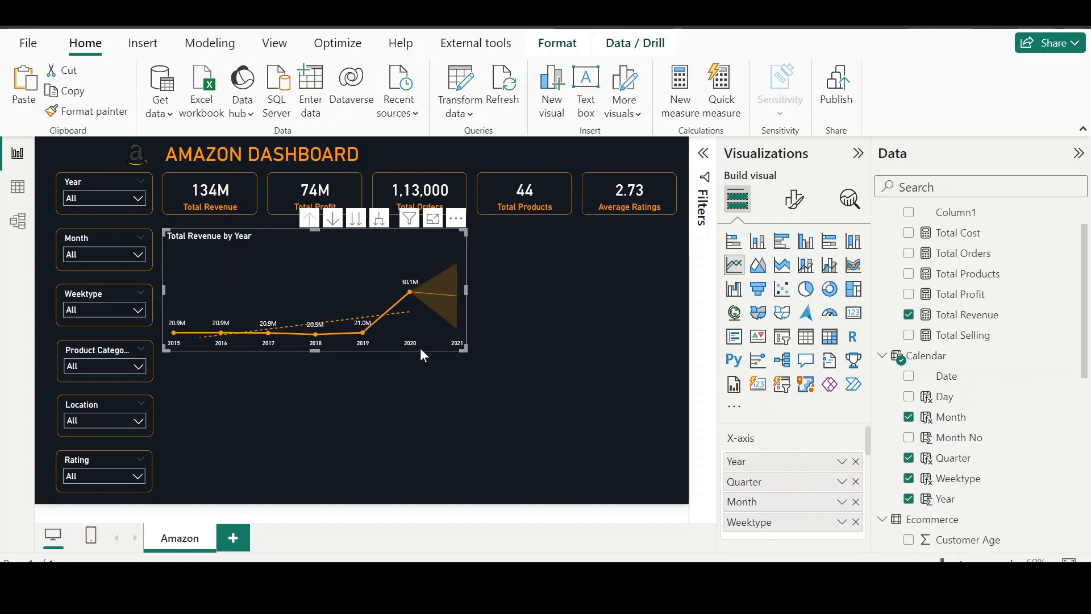
Step: Test the line chart's hierarchy by going down through Quarter, Month and Weektype and drilling back up to Year
left_click(357, 228)
left_click(356, 227)
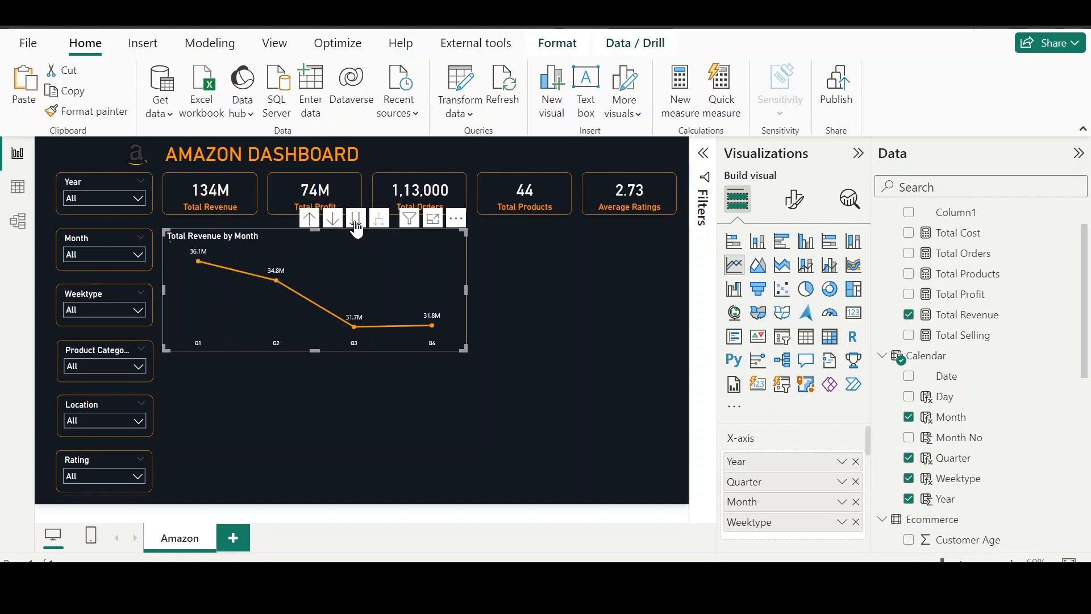
left_click(357, 228)
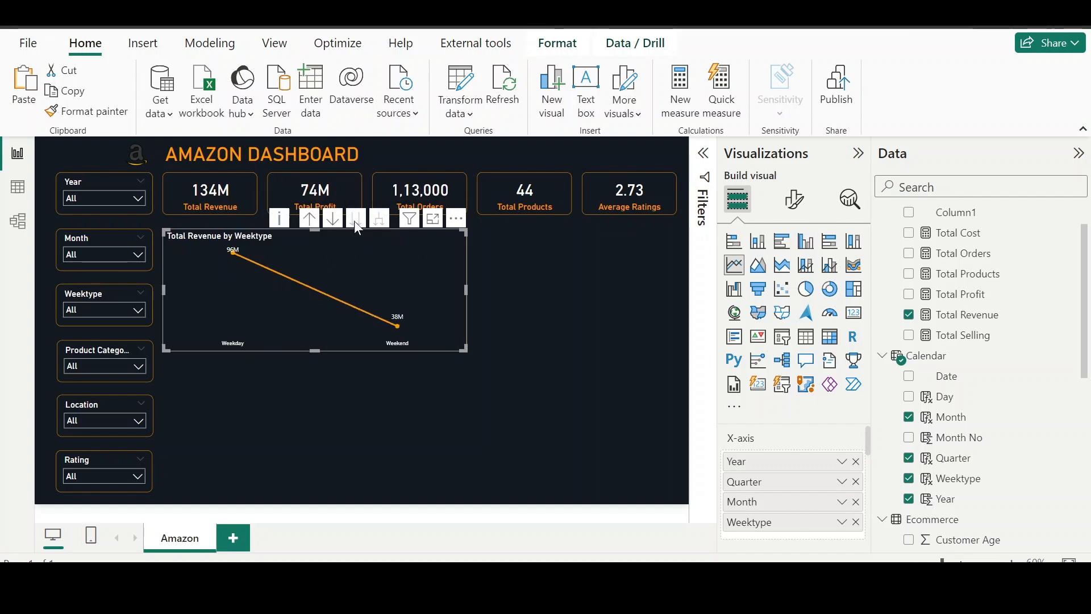
left_click(310, 220)
left_click(310, 219)
left_click(310, 220)
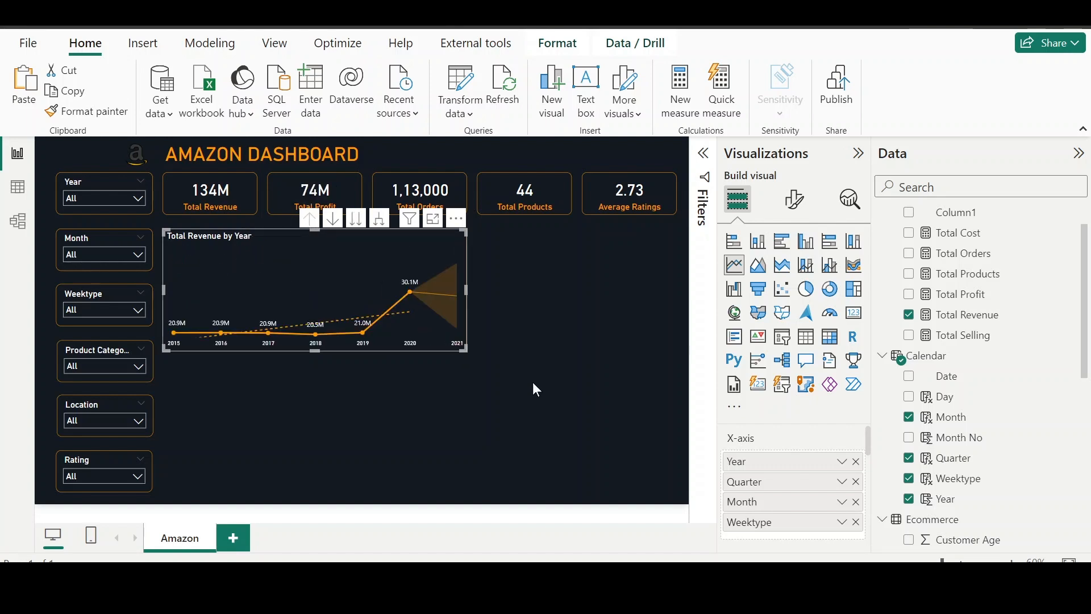
Step: Change the line chart's title text to "Total Revenue by Date"
left_click(801, 205)
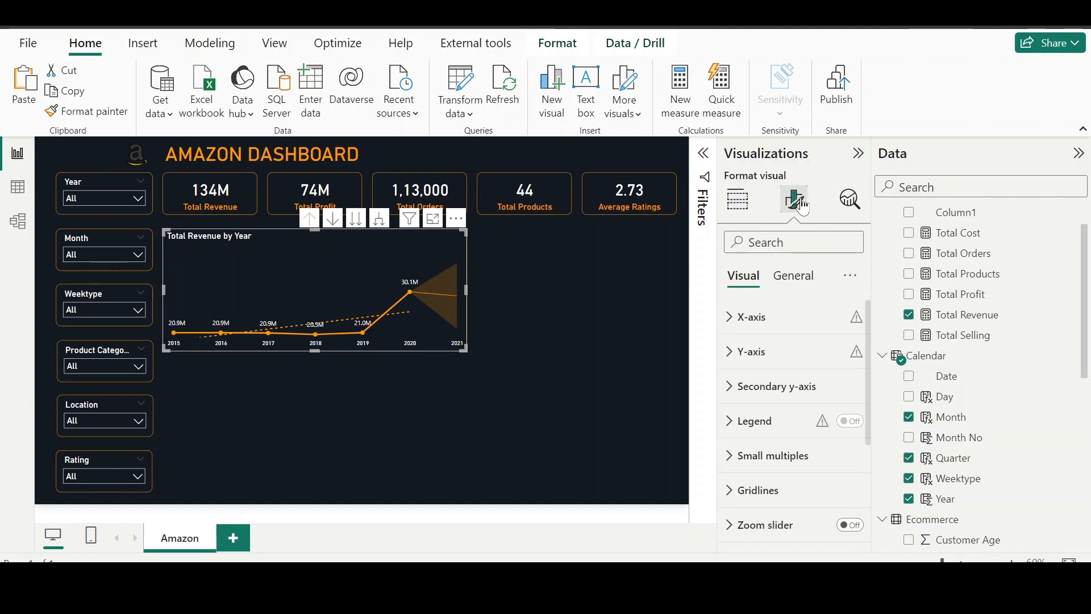
left_click(794, 279)
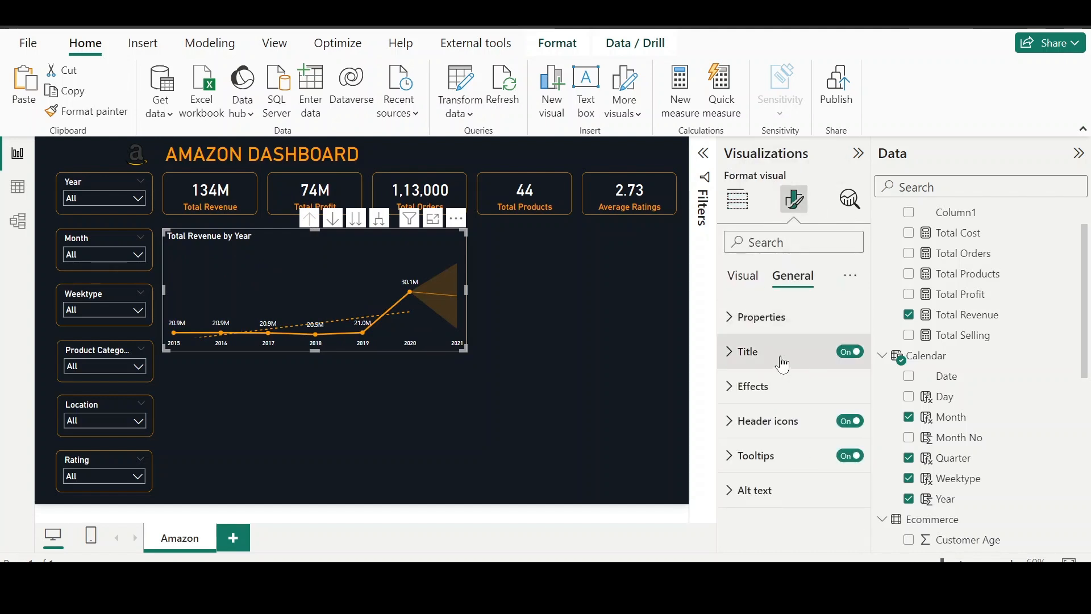
left_click(783, 364)
double_click(819, 437)
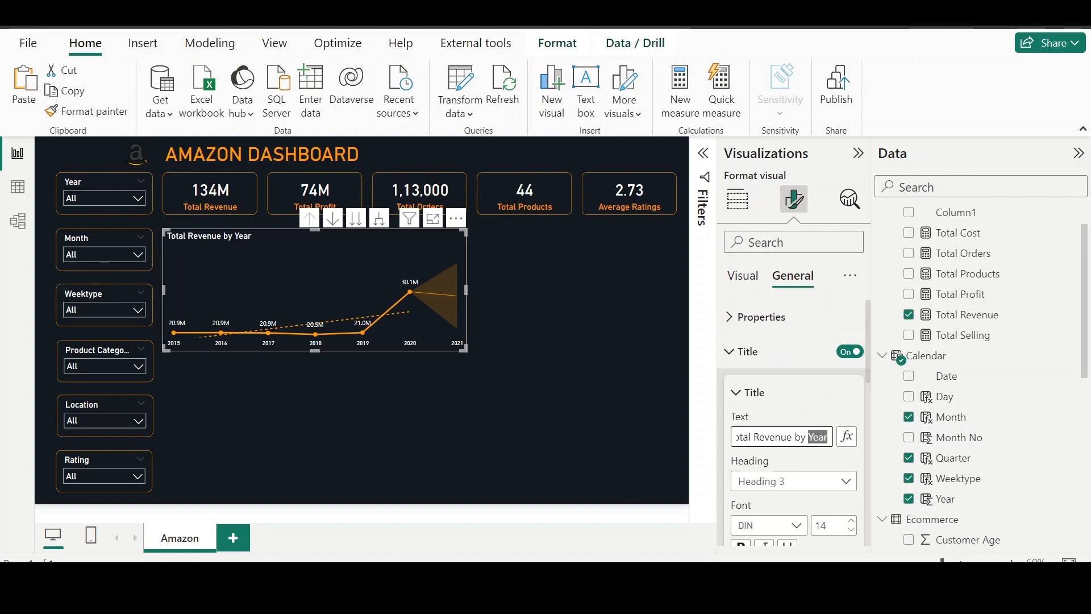
type("Date")
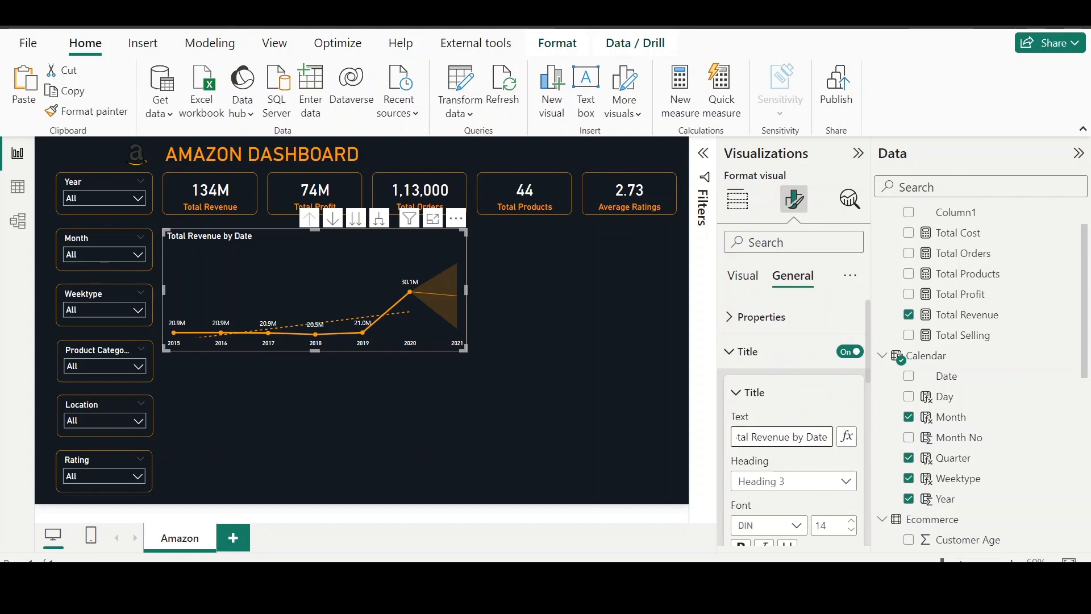
left_click(638, 378)
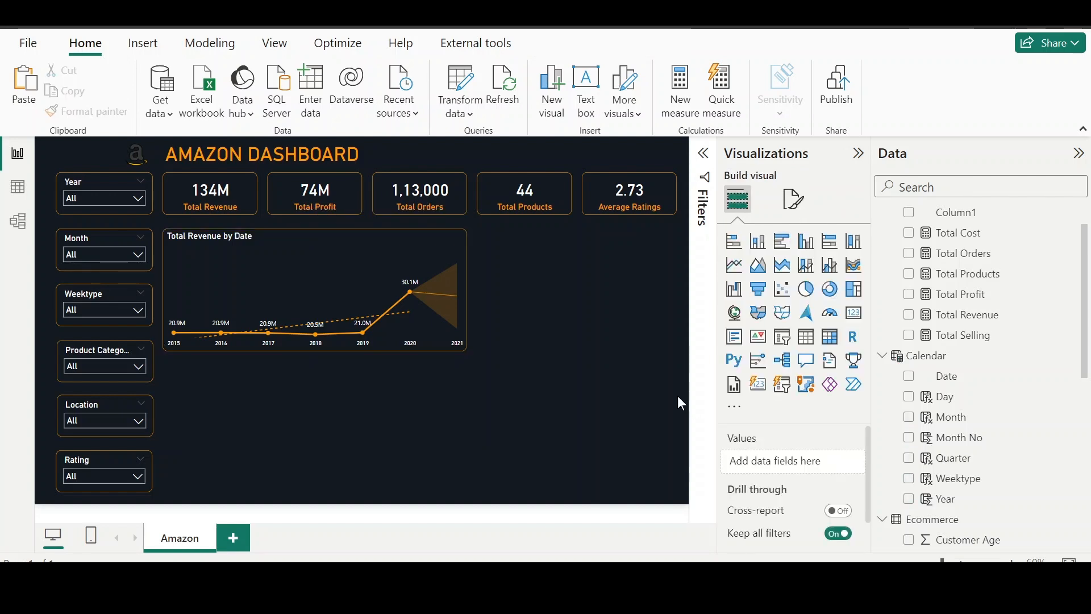
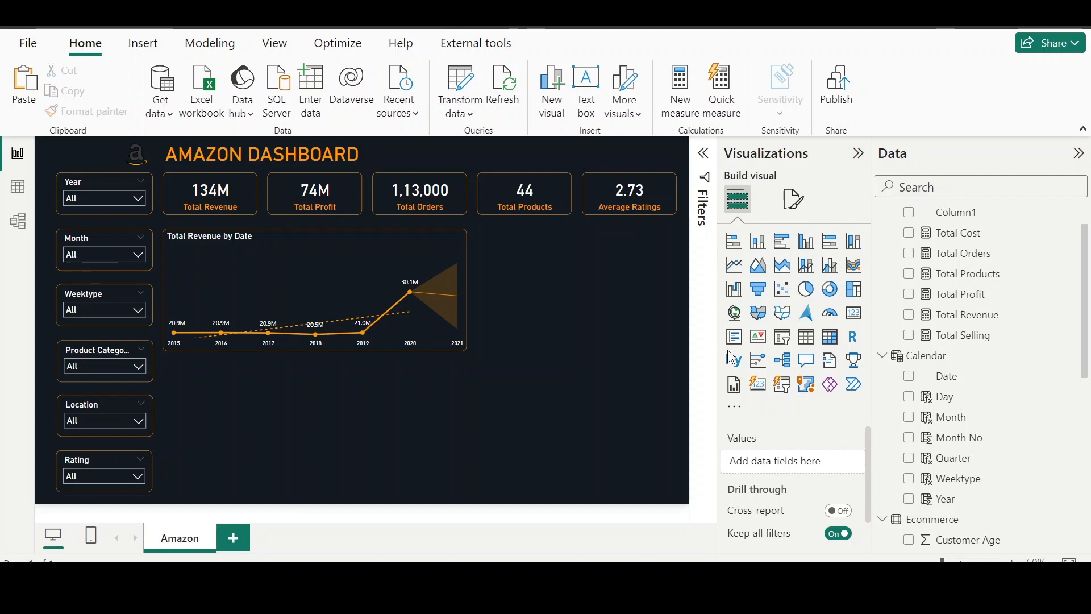
Step: Insert a table beside the line chart, spanning the width of the last two KPI cards, with Product Category as its column
left_click(810, 347)
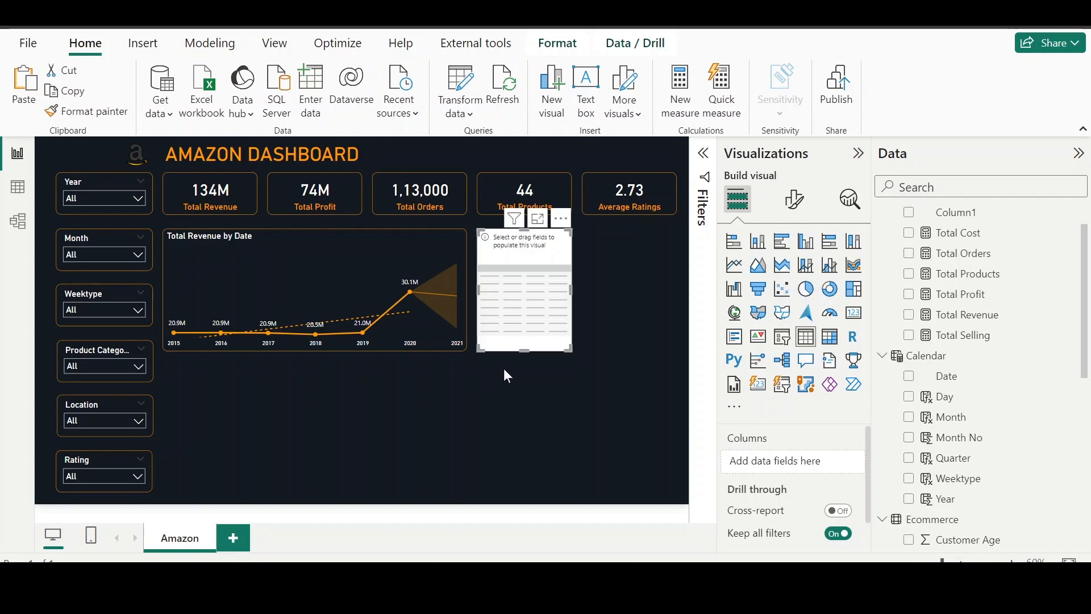
left_click_drag(566, 346, 677, 345)
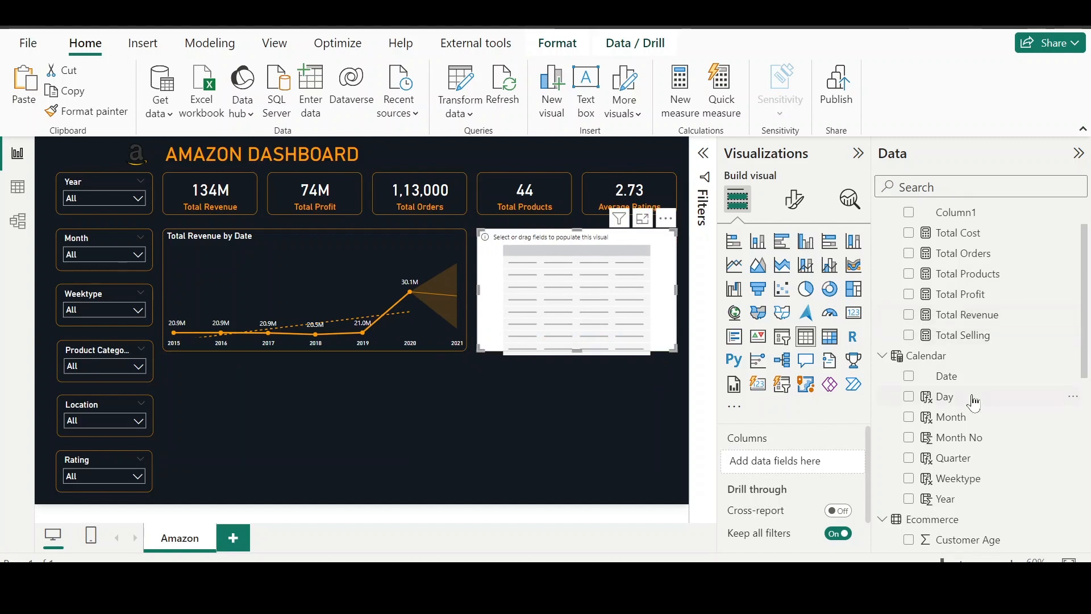
scroll(974, 402, "down", 10)
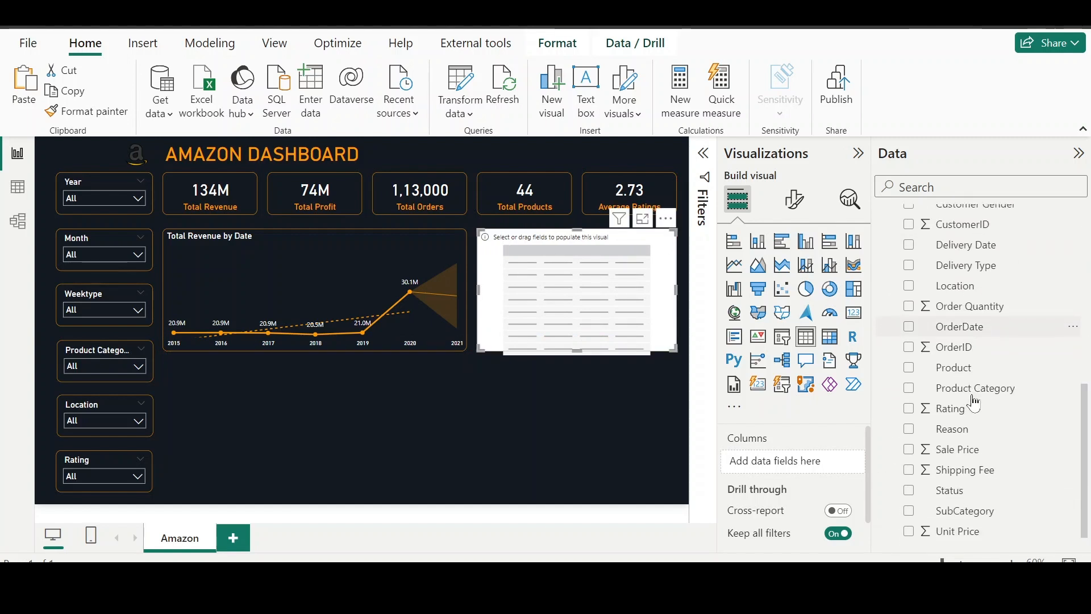
left_click(910, 388)
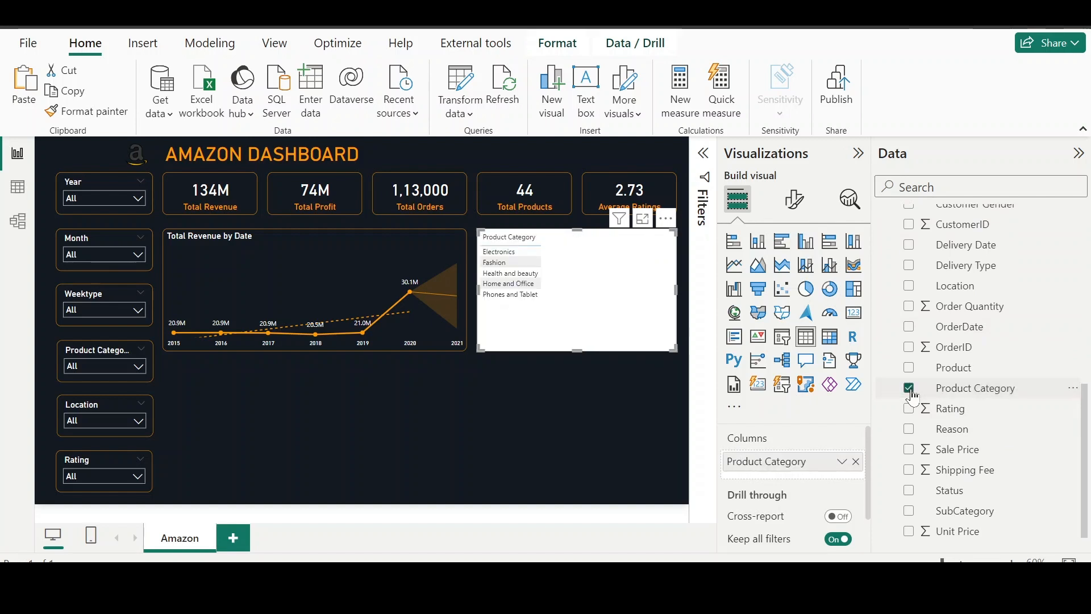
Step: Replace the table's Product Category column with Product
left_click(910, 389)
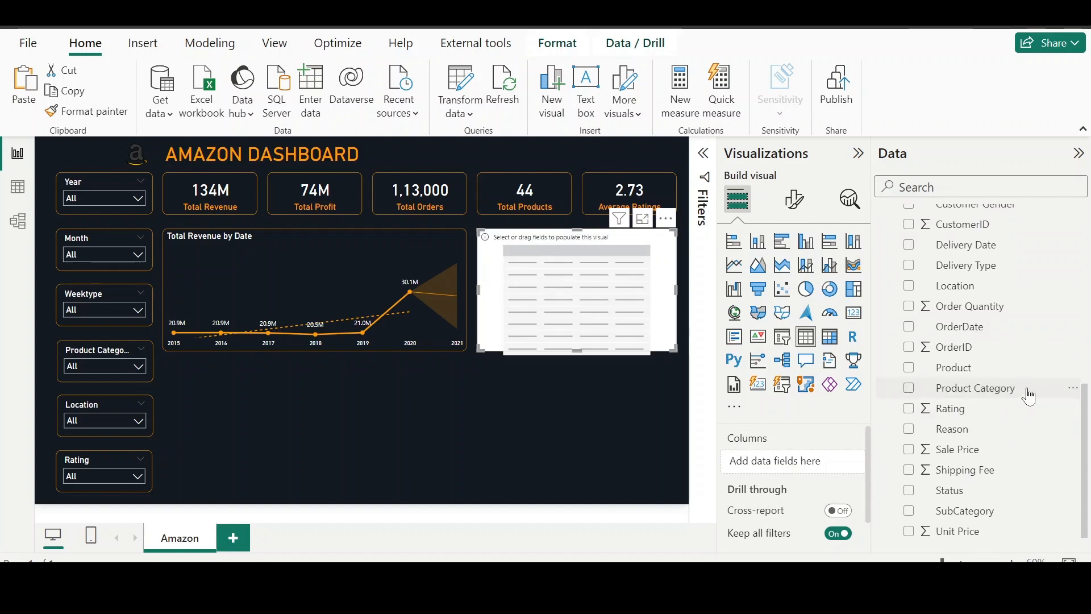
scroll(1029, 396, "up", 3)
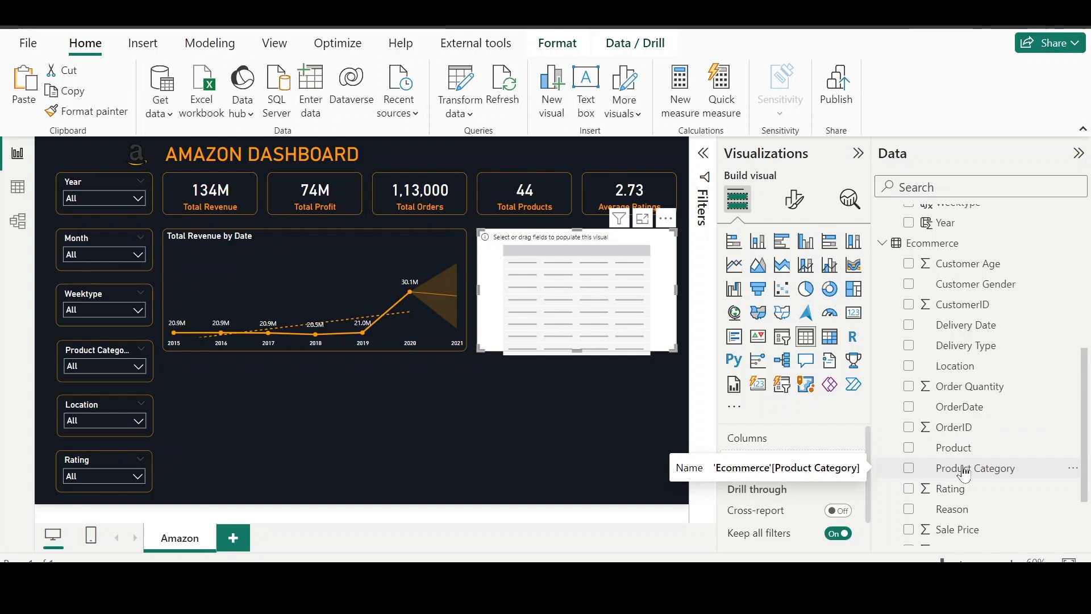
scroll(963, 496, "down", 1)
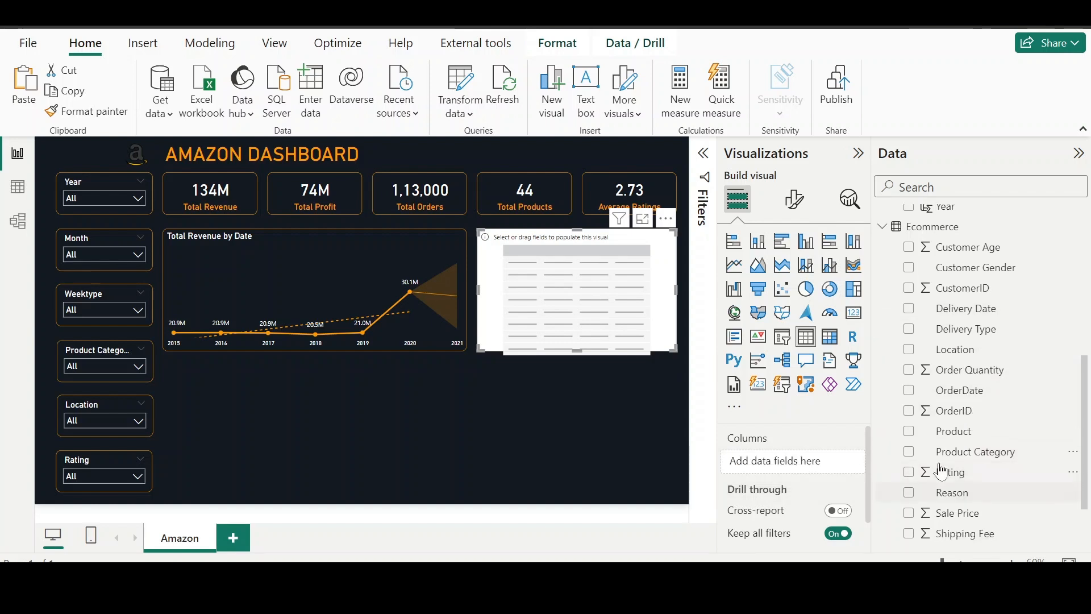
left_click(908, 431)
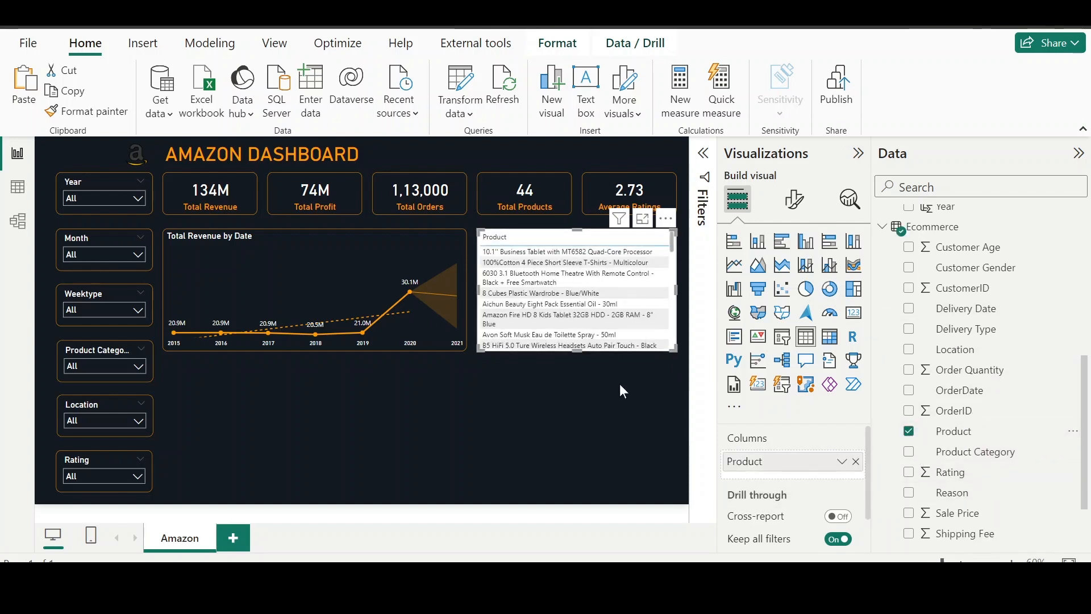
Step: Remove the existing column from the table and add SubCategory from the Ecommerce table instead
scroll(948, 339, "up", 5)
scroll(948, 339, "up", 2)
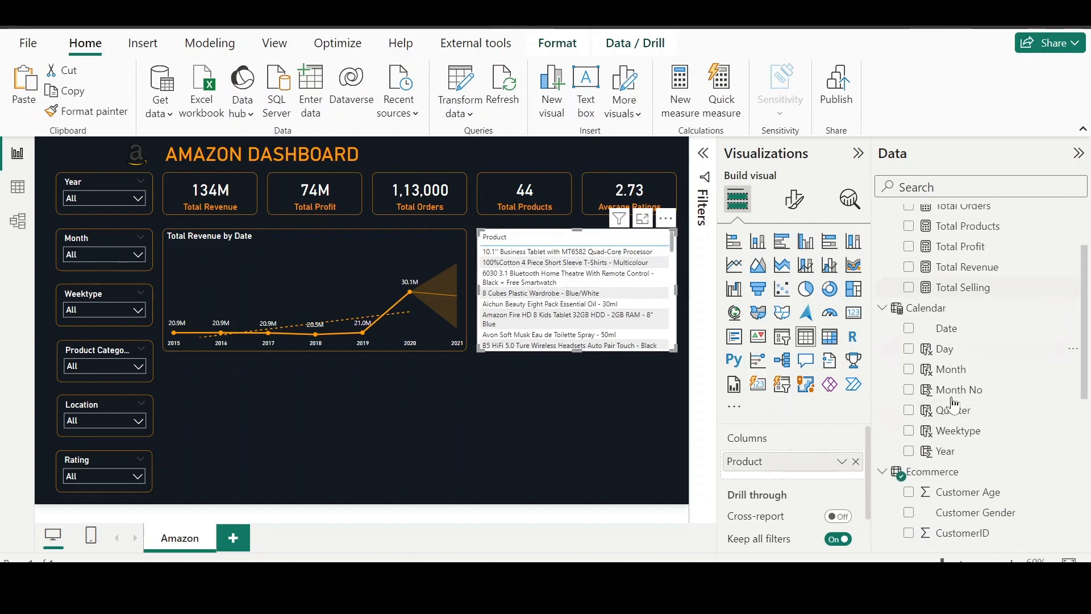
left_click(855, 461)
scroll(960, 430, "down", 6)
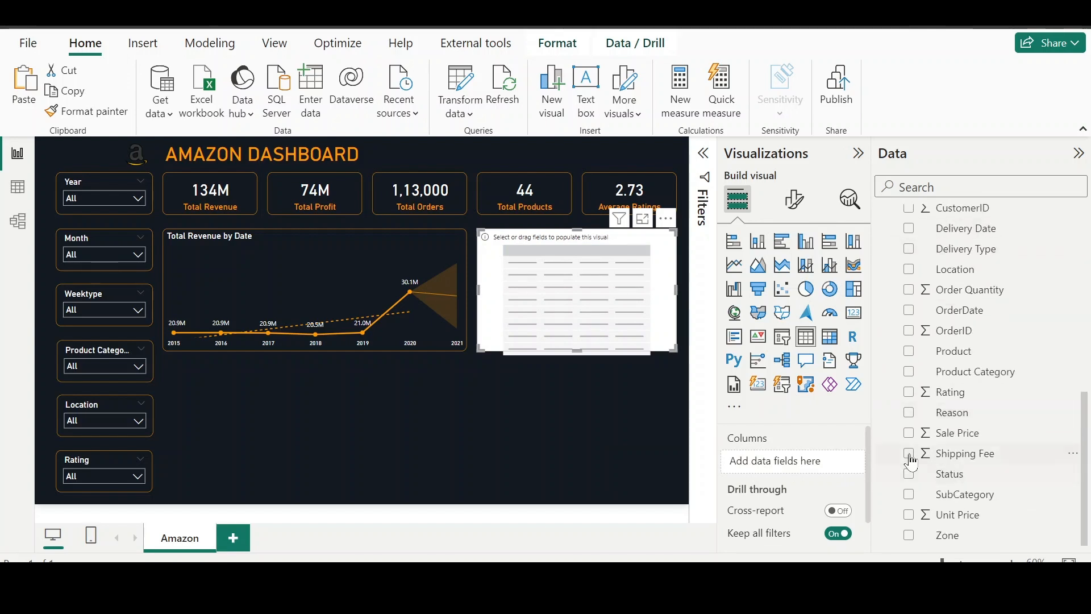
left_click(909, 494)
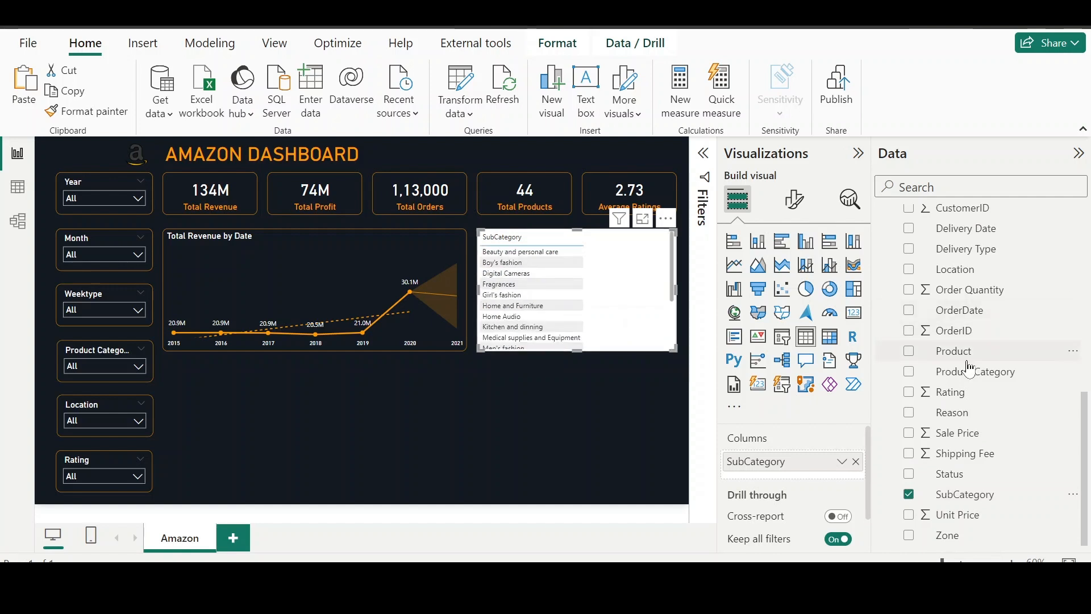
Step: Add the Total Revenue measure to the SubCategory table and convert the visual into a stacked bar chart
scroll(966, 432, "up", 10)
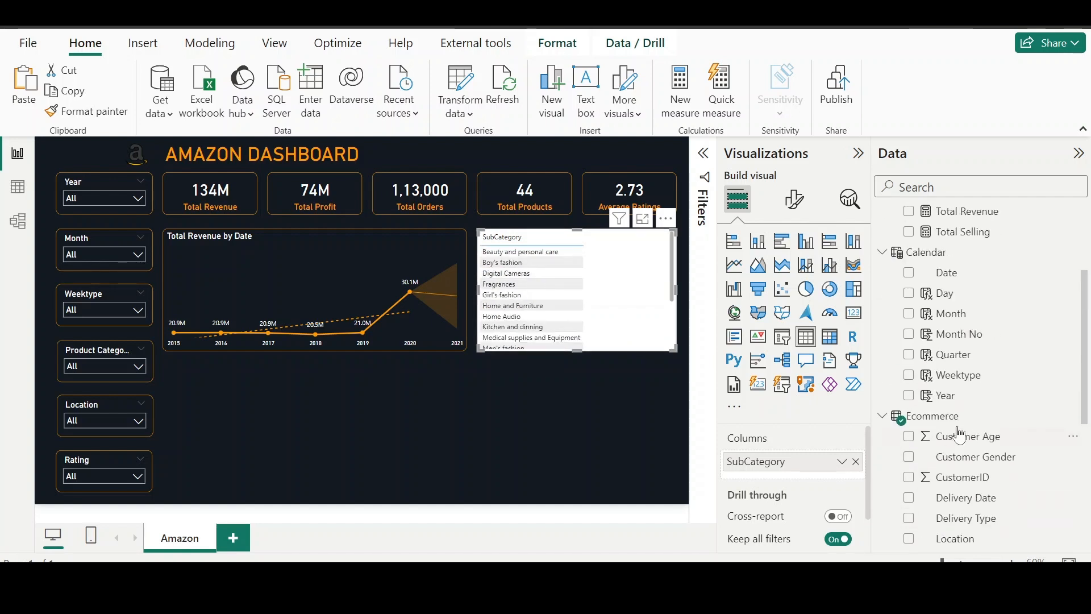
left_click_drag(959, 364, 799, 478)
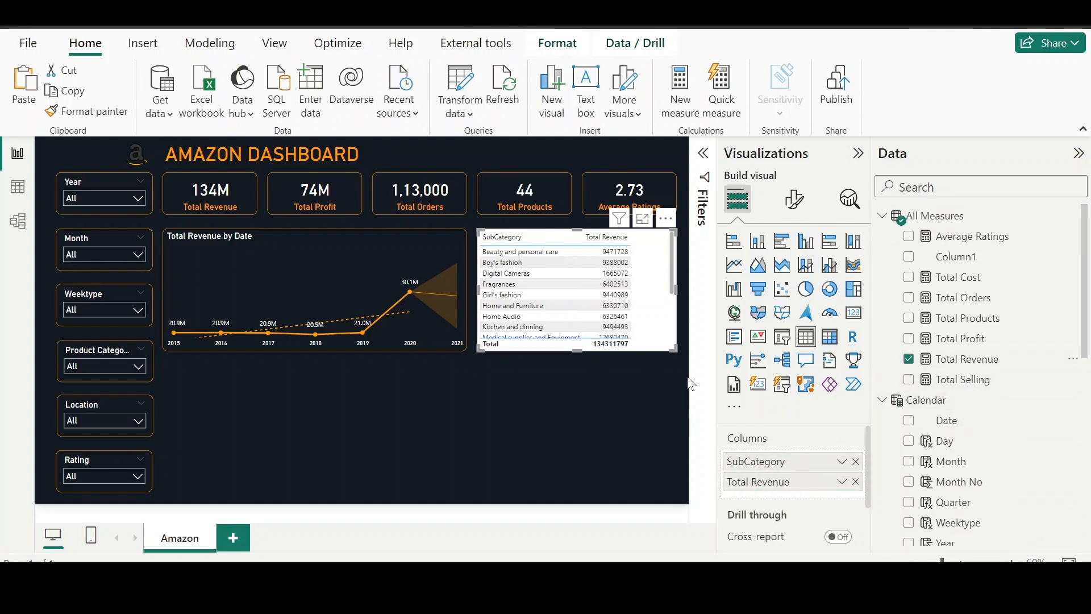
left_click(734, 242)
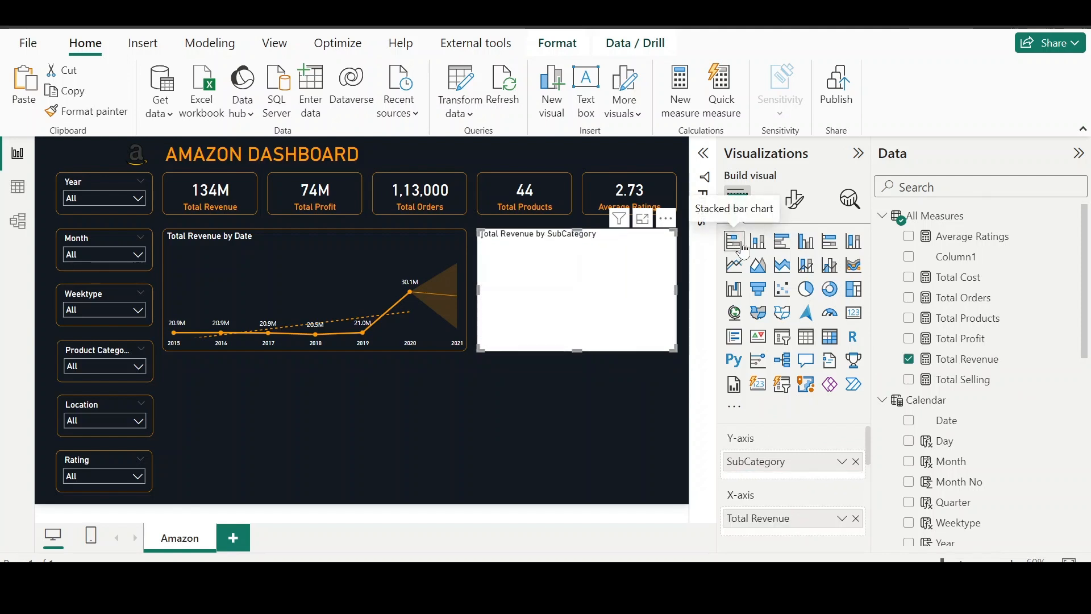
Step: Copy the line chart's formatting onto the Total Revenue by SubCategory bar chart with Format painter
left_click(313, 259)
left_click(76, 116)
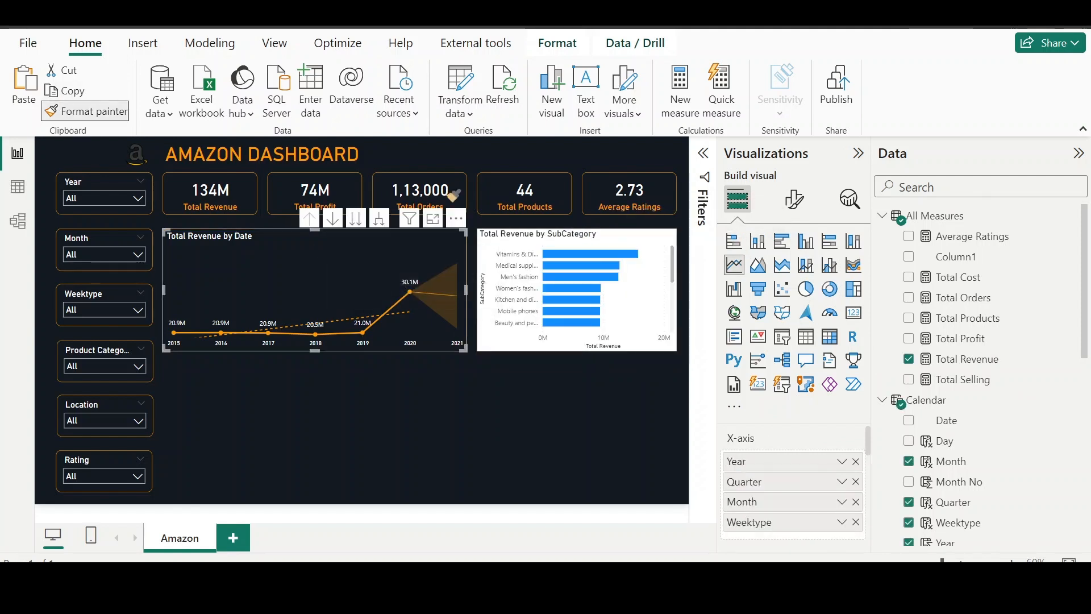
left_click(651, 278)
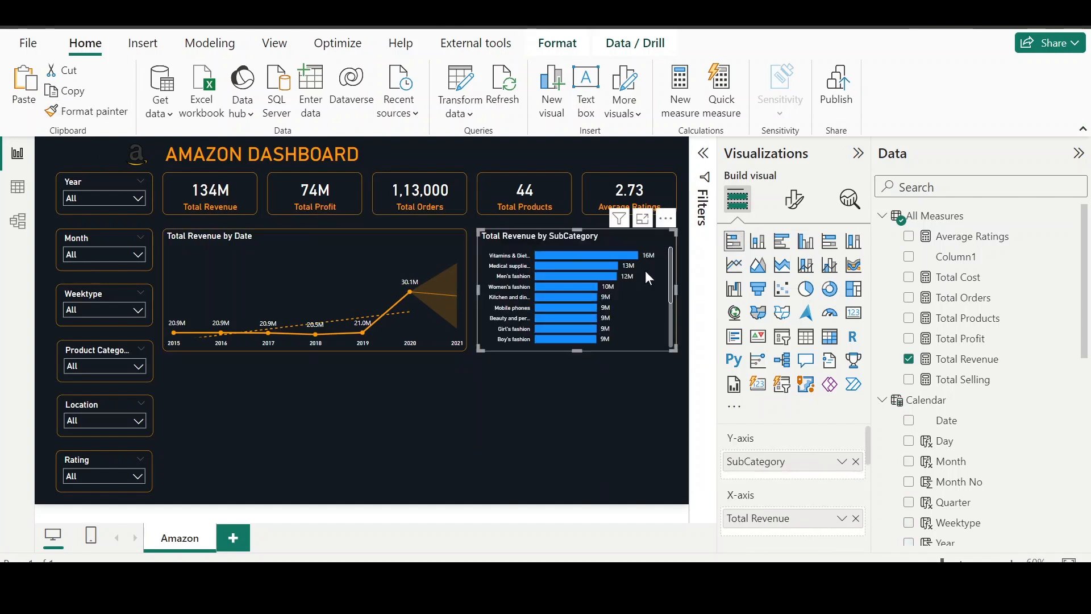
Step: Change the bar color of the Total Revenue by SubCategory chart to orange
left_click(794, 202)
scroll(784, 428, "down", 3)
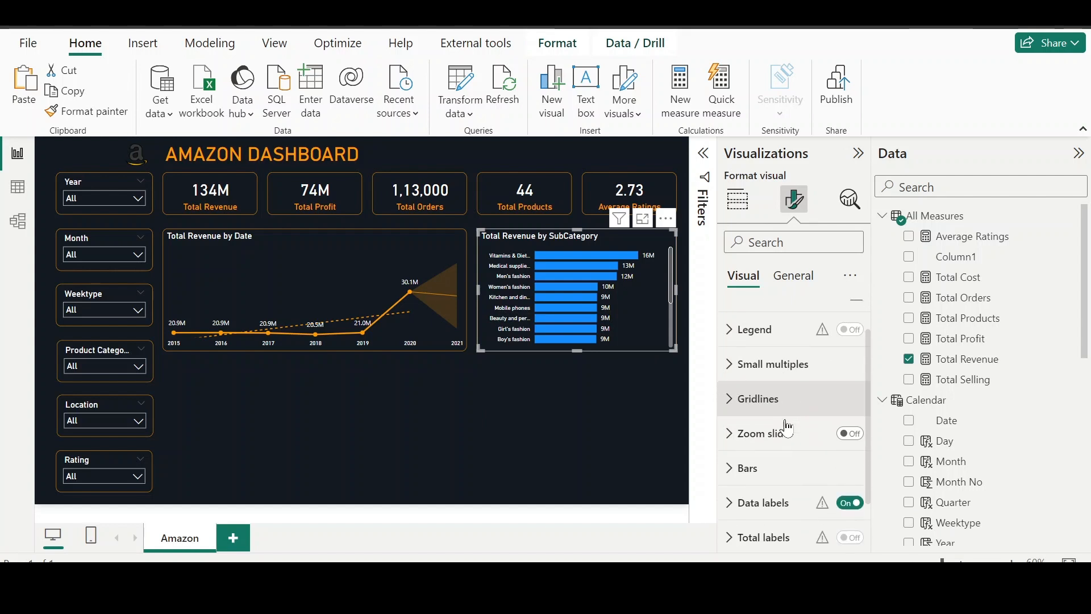
left_click(762, 460)
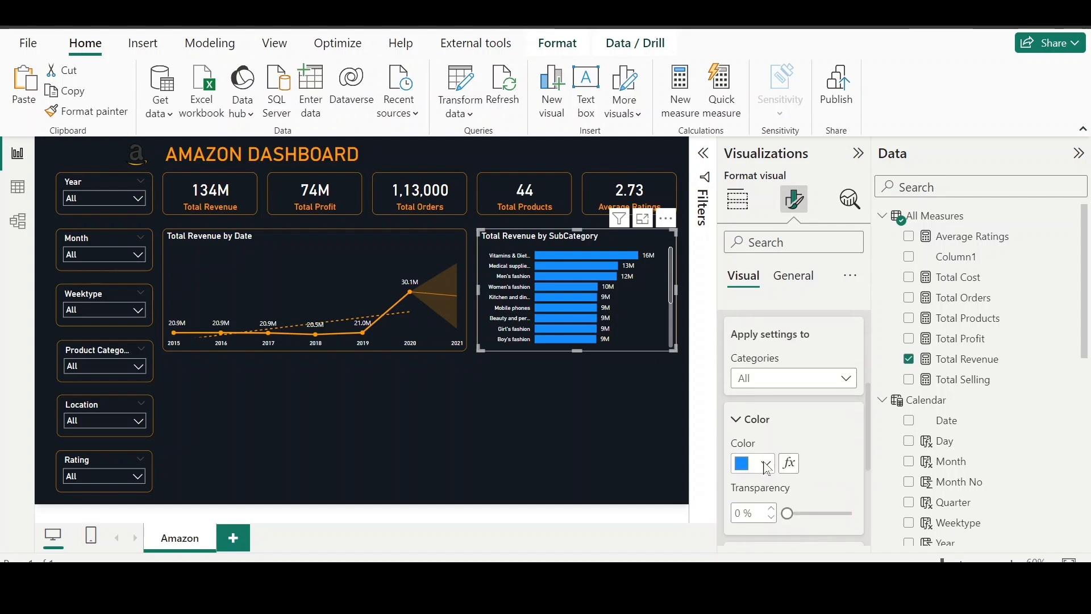
left_click(767, 470)
left_click(774, 386)
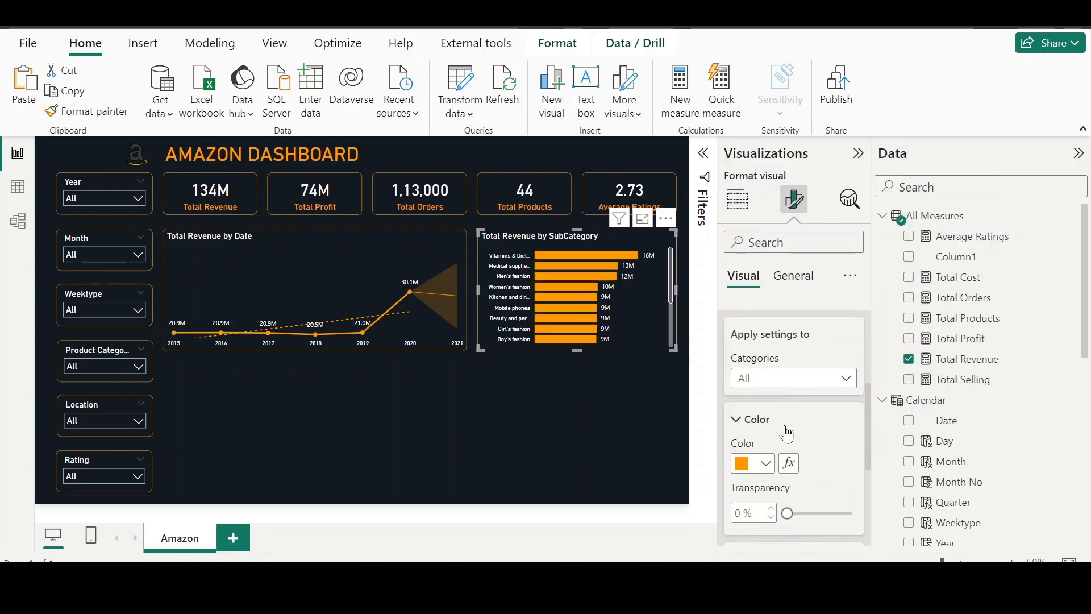
Step: Set the position of the bar chart's data labels to Inside end
scroll(803, 457, "down", 4)
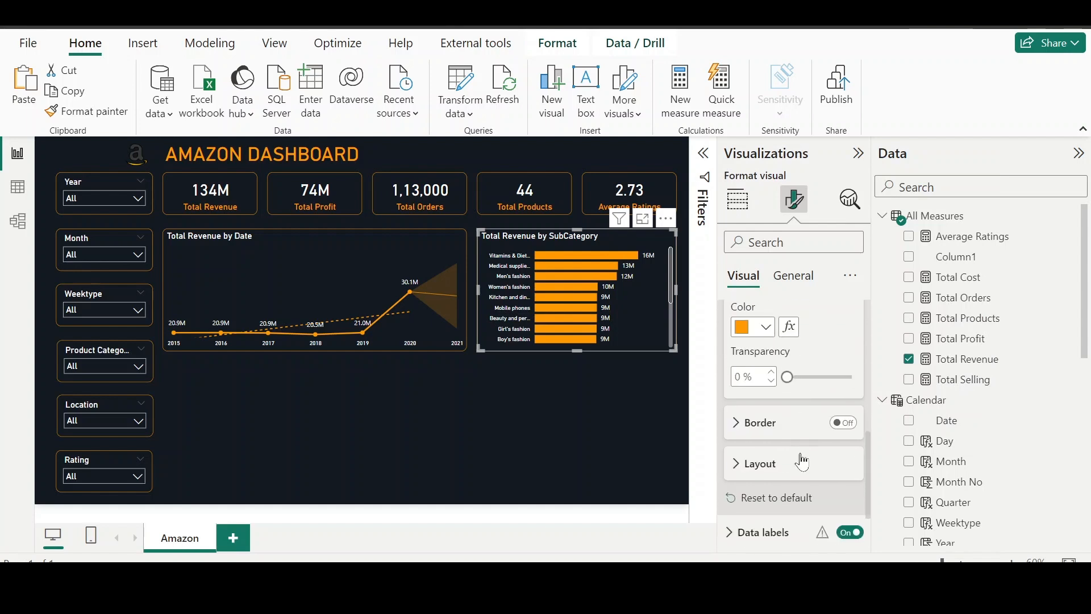
left_click(803, 461)
scroll(803, 462, "down", 3)
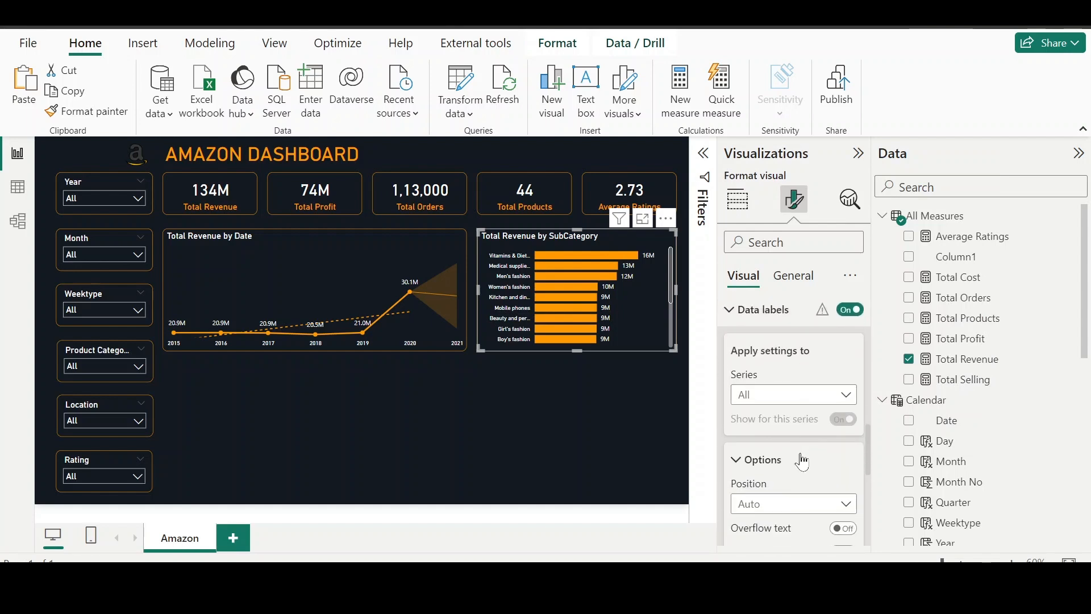
scroll(801, 494, "down", 1)
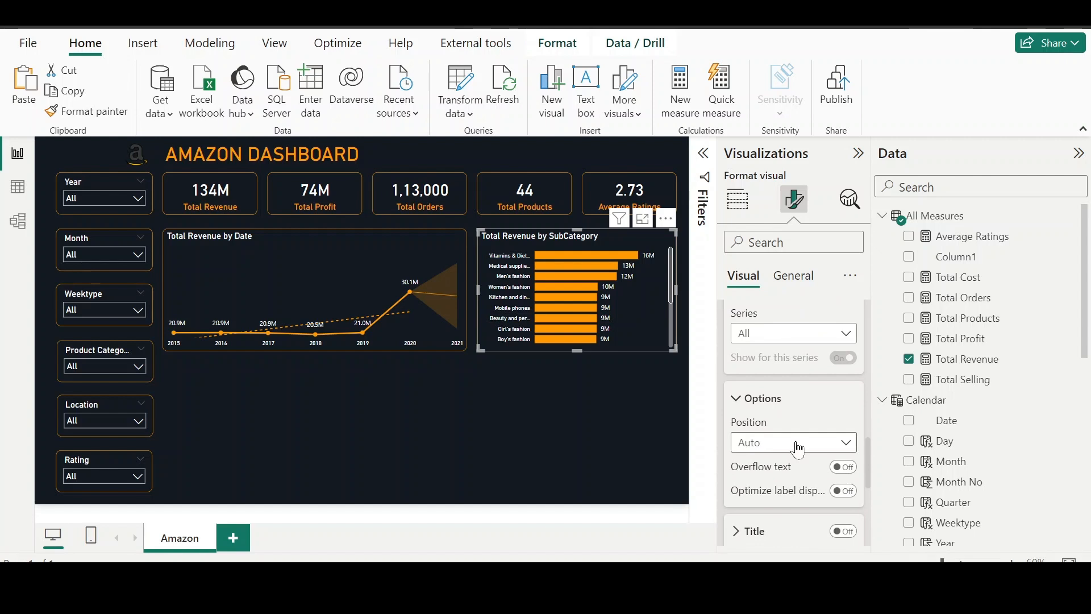
left_click(791, 444)
left_click(783, 486)
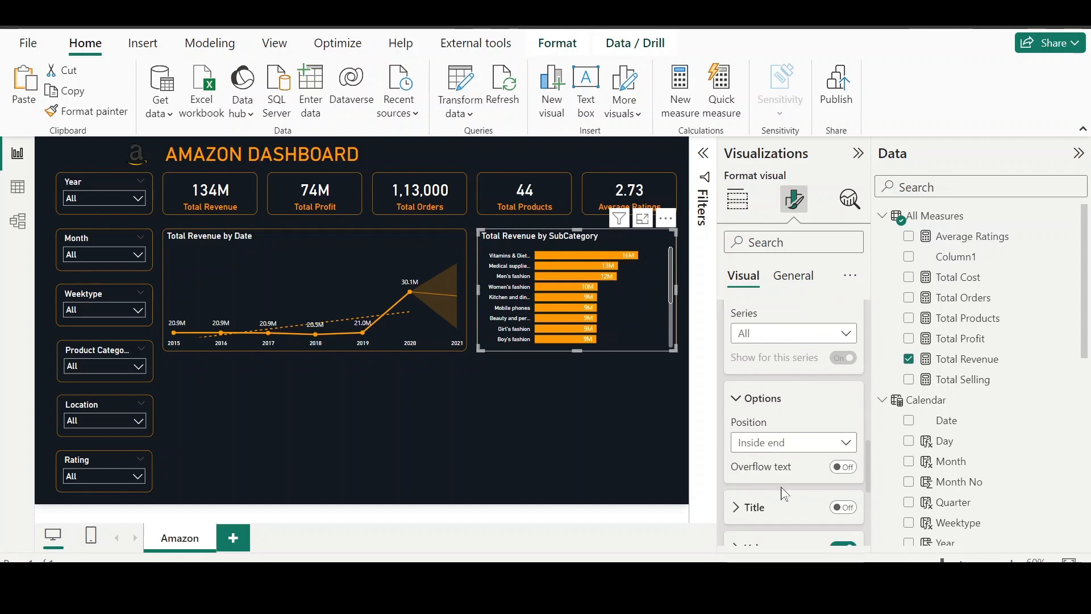
Step: Set the font of the bar chart's data label values to DIN
scroll(802, 438, "up", 3)
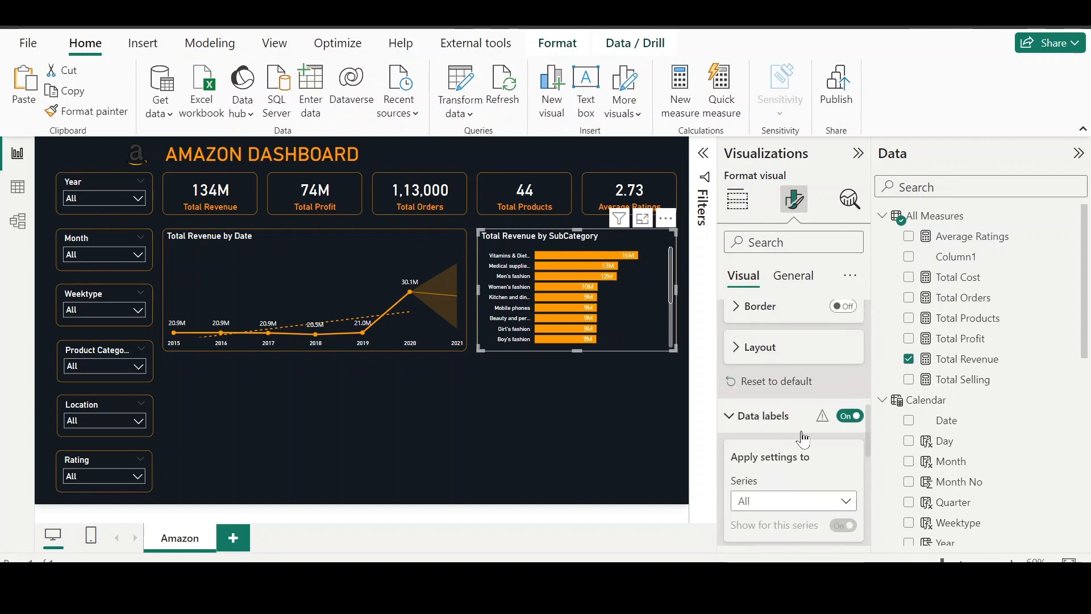
scroll(803, 439, "down", 3)
scroll(803, 438, "down", 3)
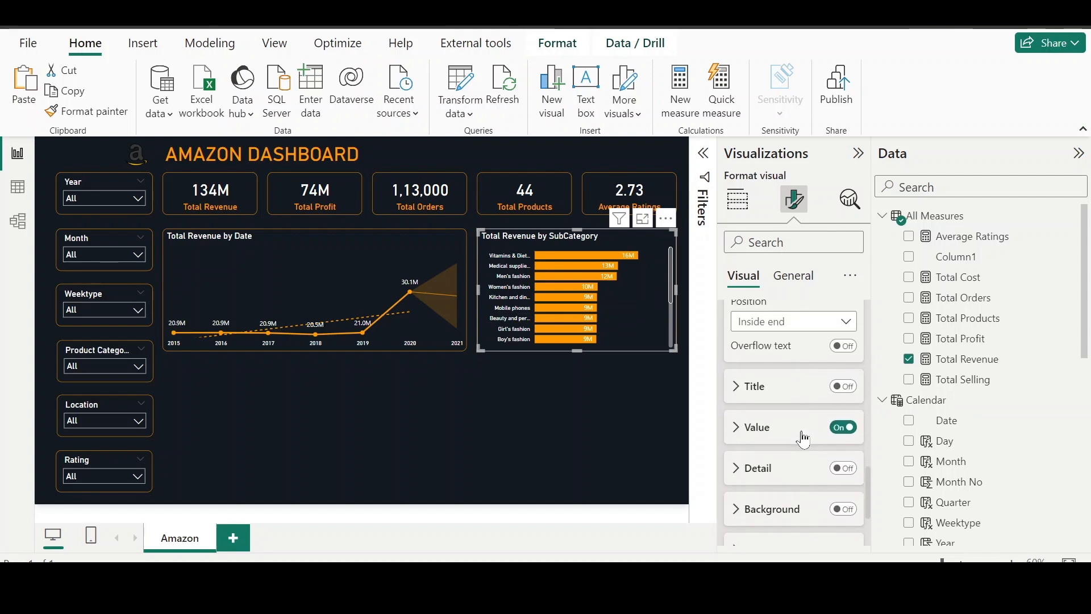
left_click(802, 435)
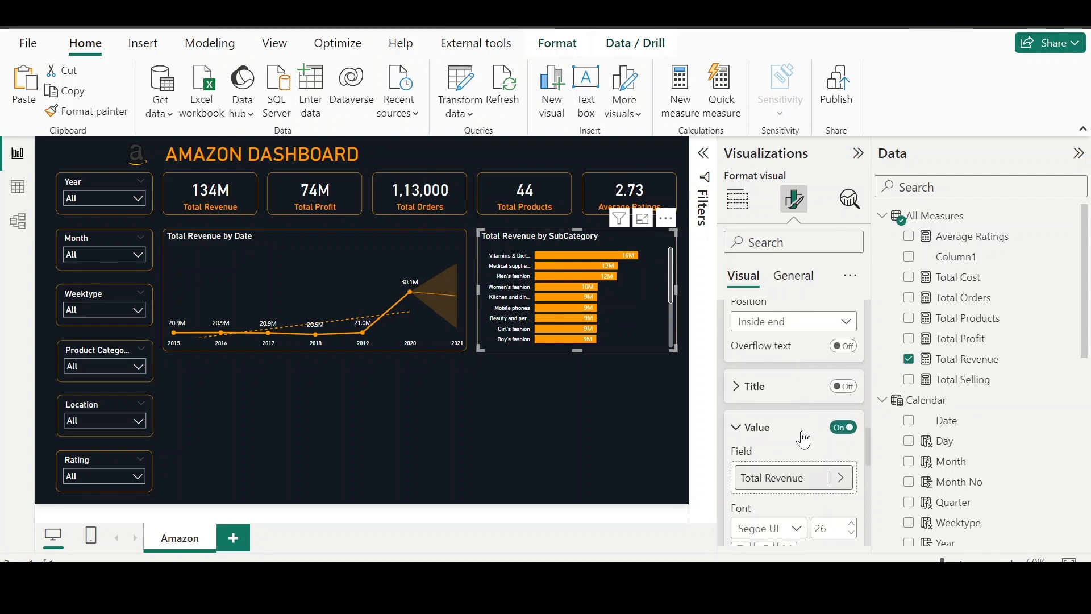
left_click(797, 537)
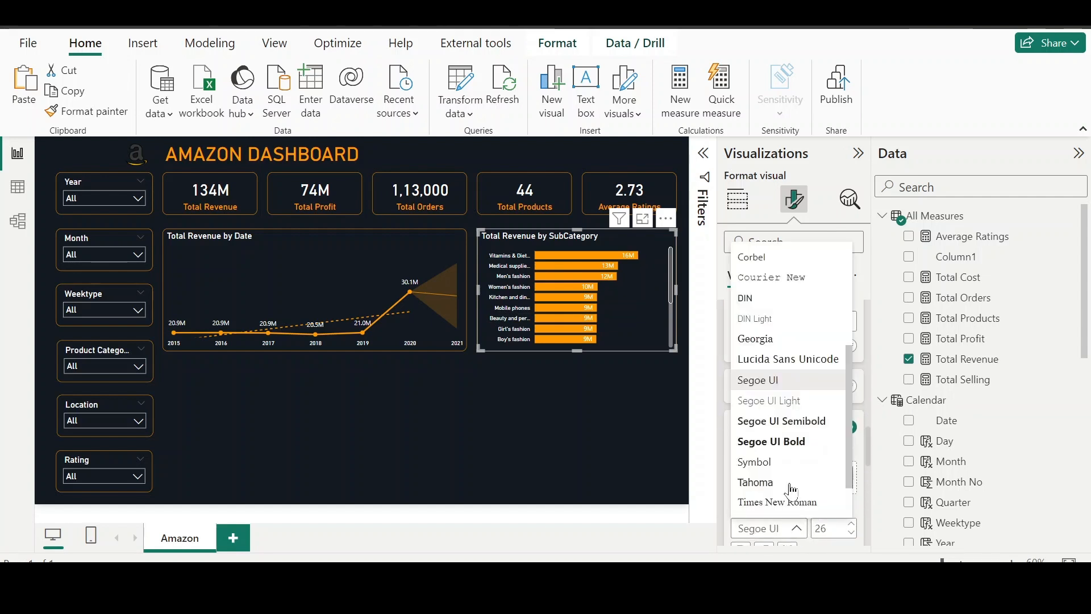
left_click(769, 300)
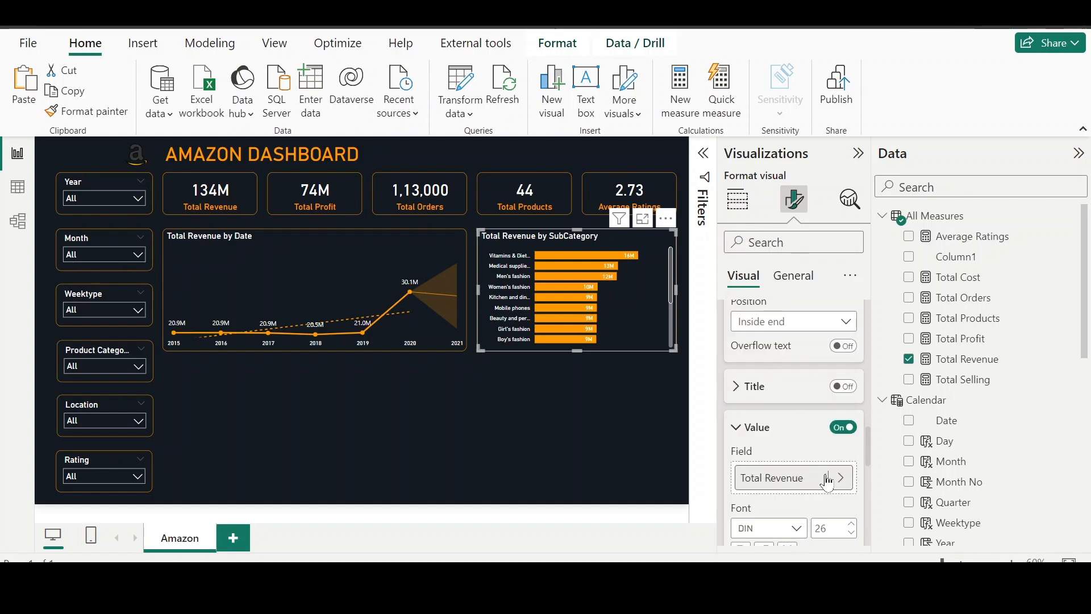
scroll(781, 436, "down", 1)
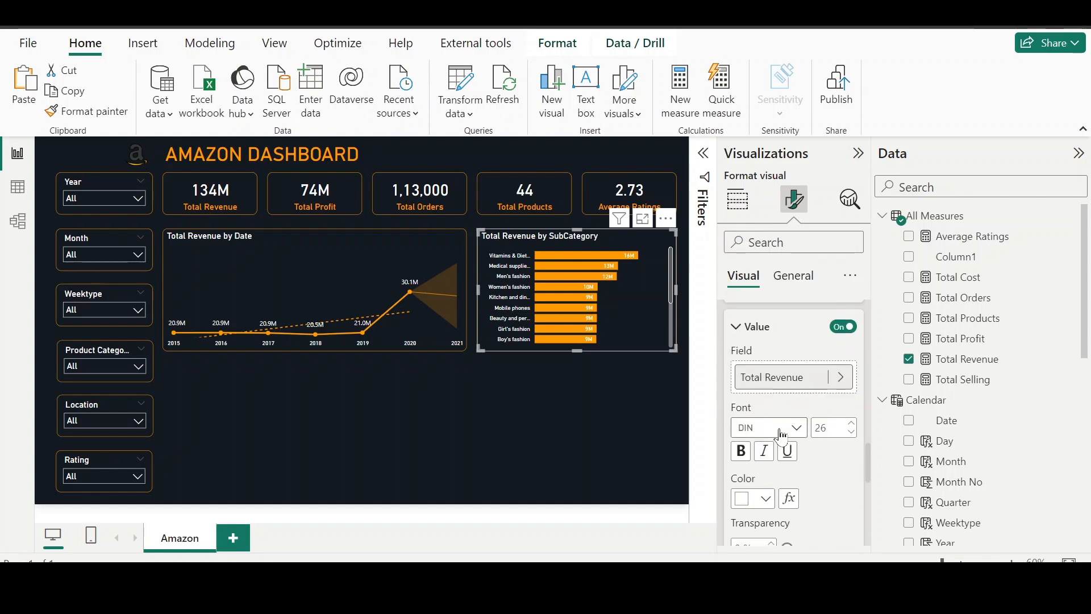
Step: Check the bar chart's Y-axis settings and warning, and turn off the chart's Responsive option
scroll(782, 436, "up", 10)
scroll(781, 436, "up", 4)
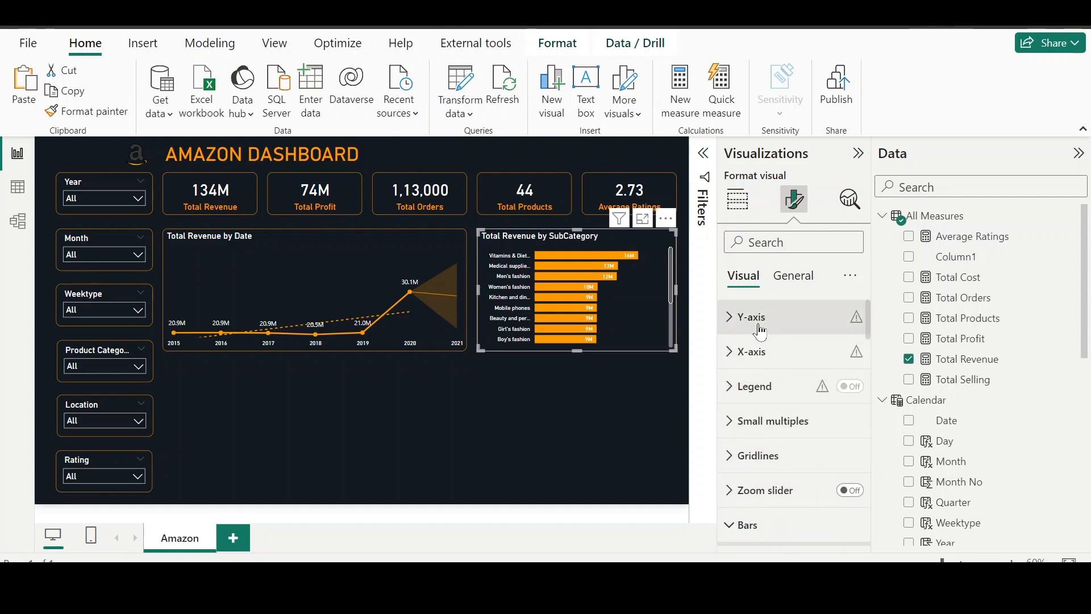
left_click(760, 331)
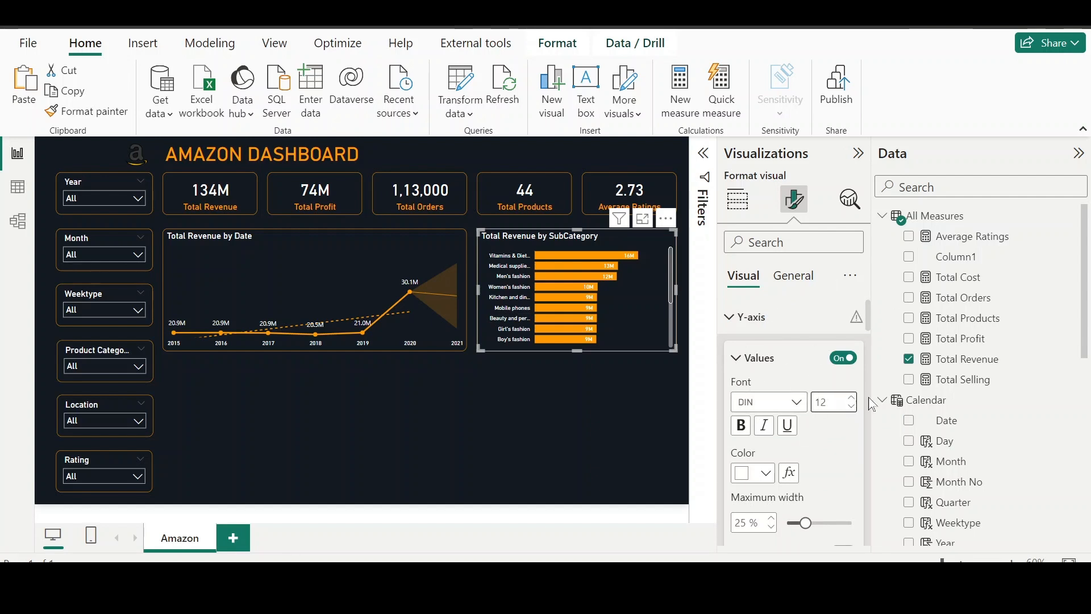
left_click(756, 325)
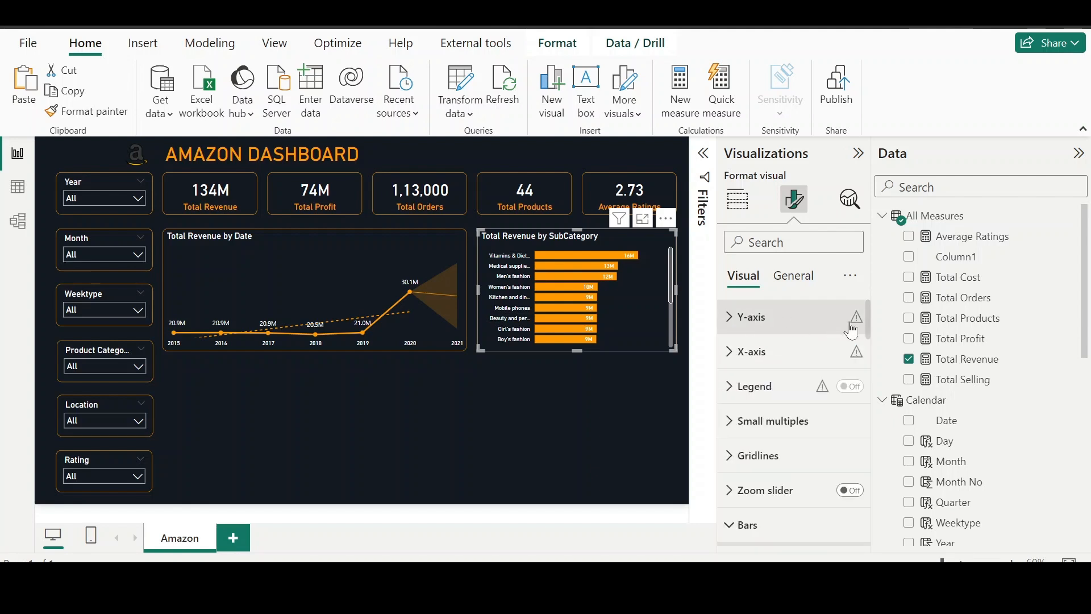
mouse_move(862, 329)
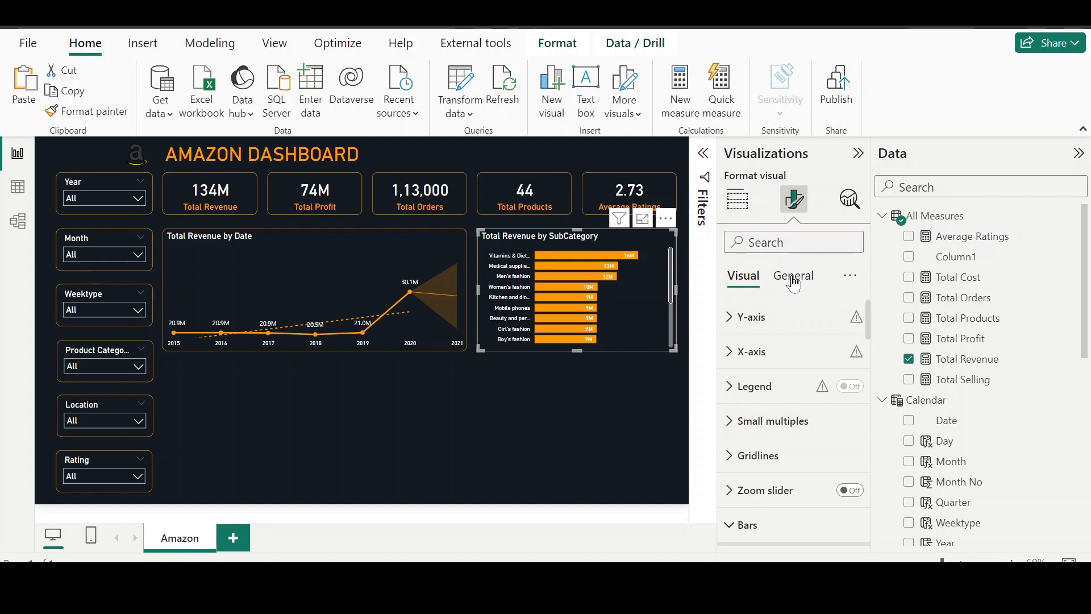
left_click(793, 278)
left_click(761, 316)
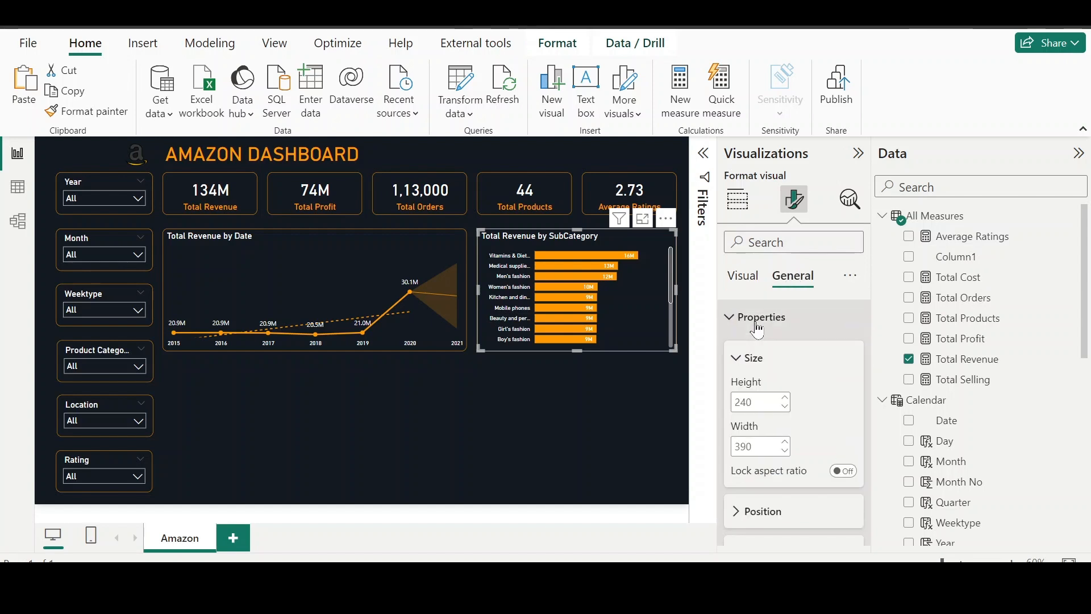
scroll(770, 435, "down", 3)
left_click(758, 460)
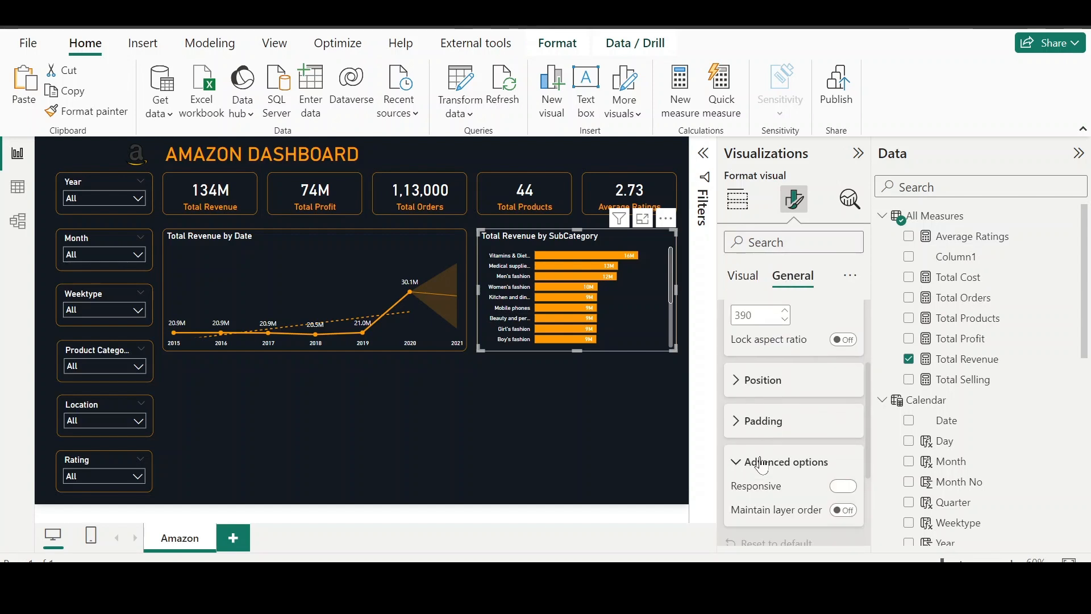
scroll(761, 463, "down", 2)
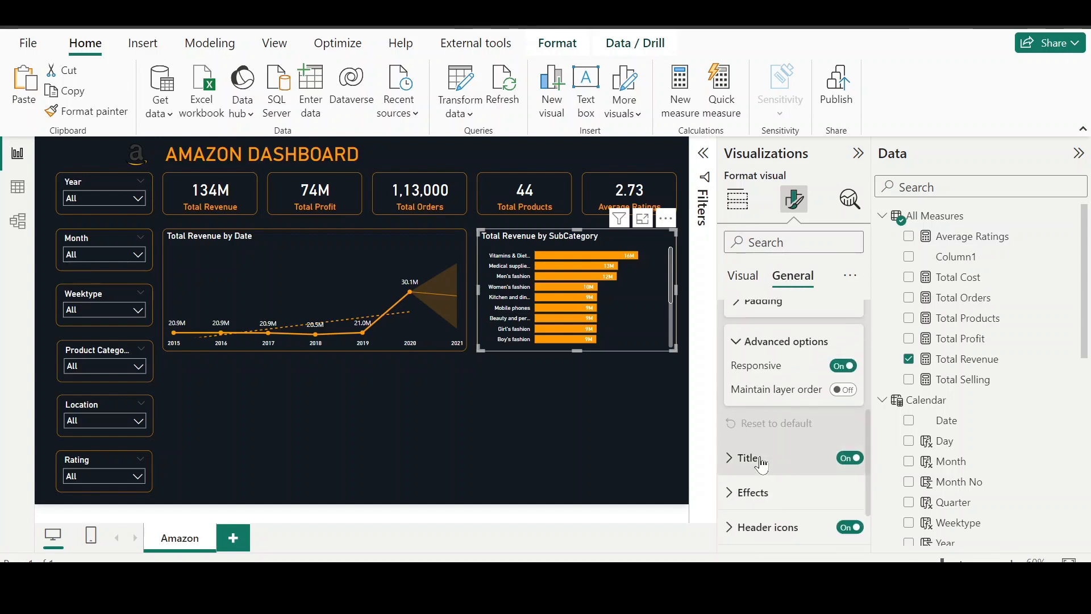
left_click(842, 362)
scroll(796, 367, "up", 5)
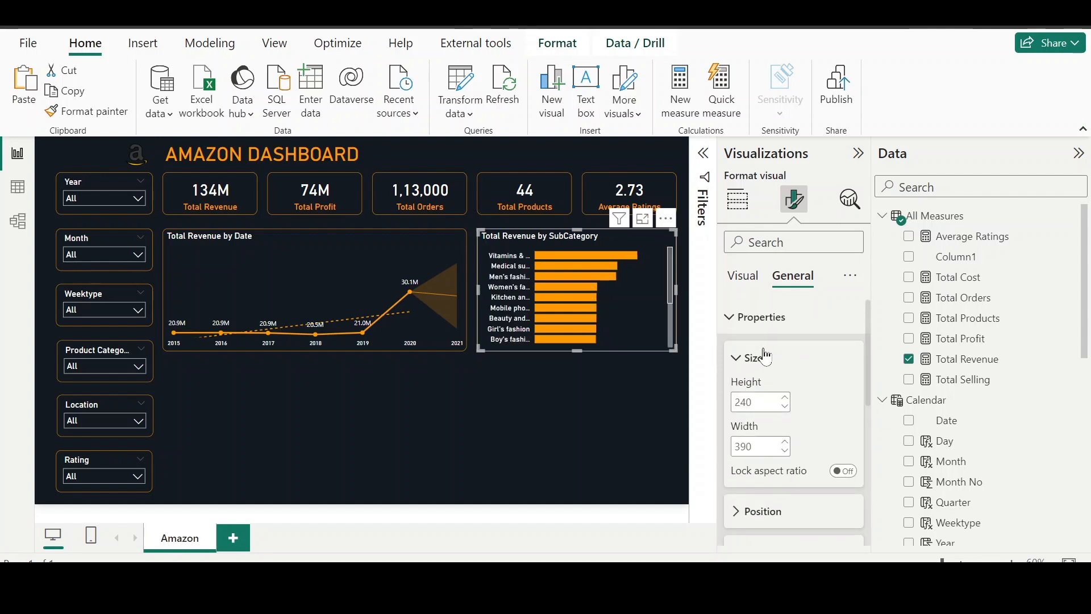
Step: Set the maximum width of the bar chart's Y-axis values to 50%
left_click(741, 283)
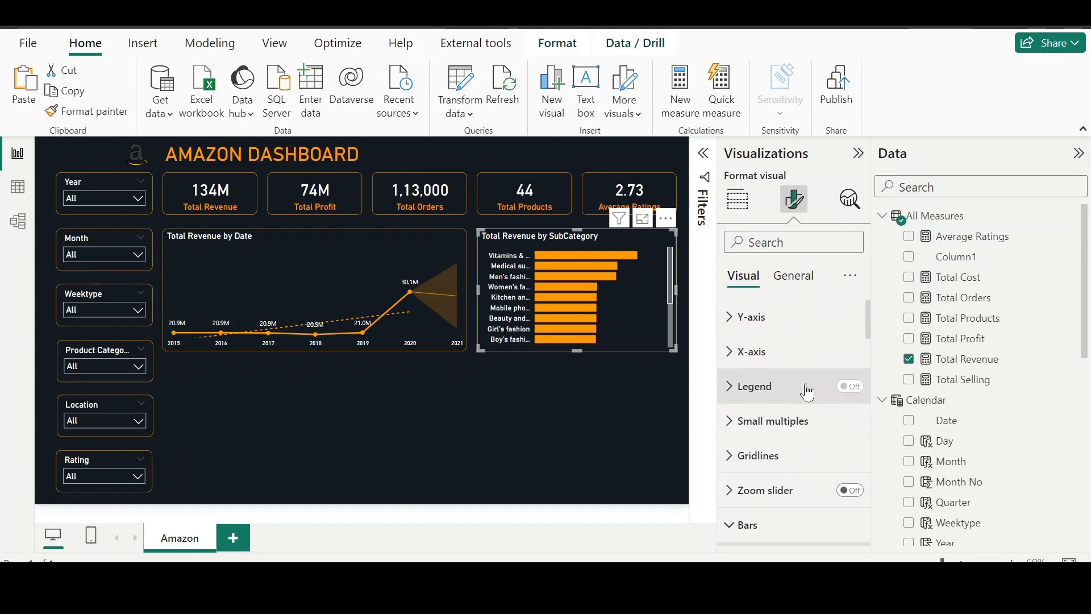
left_click(764, 351)
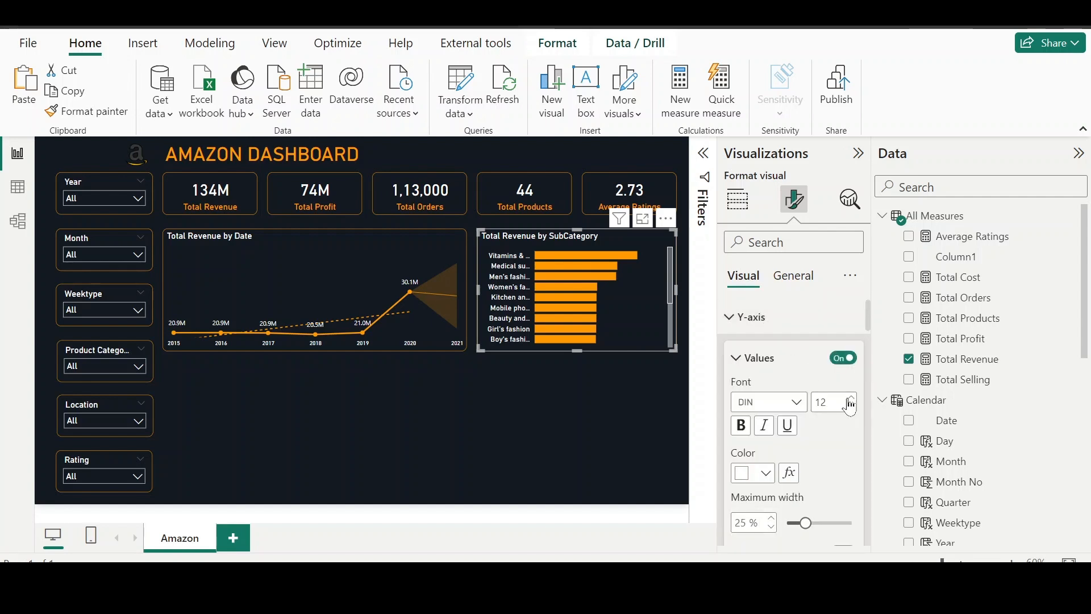
left_click(737, 315)
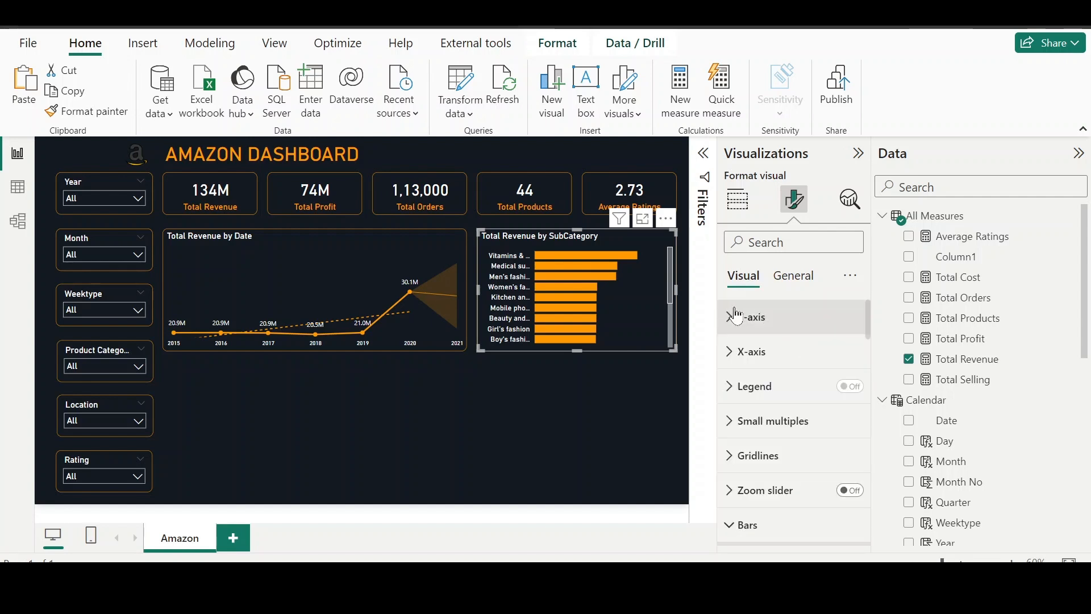
left_click(736, 316)
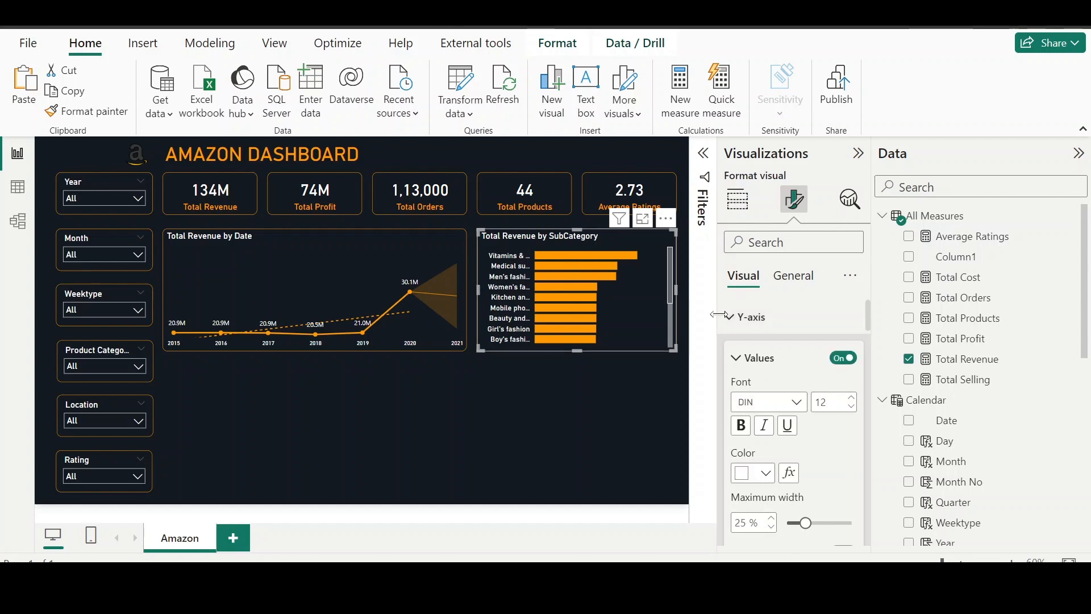
left_click_drag(804, 523, 851, 523)
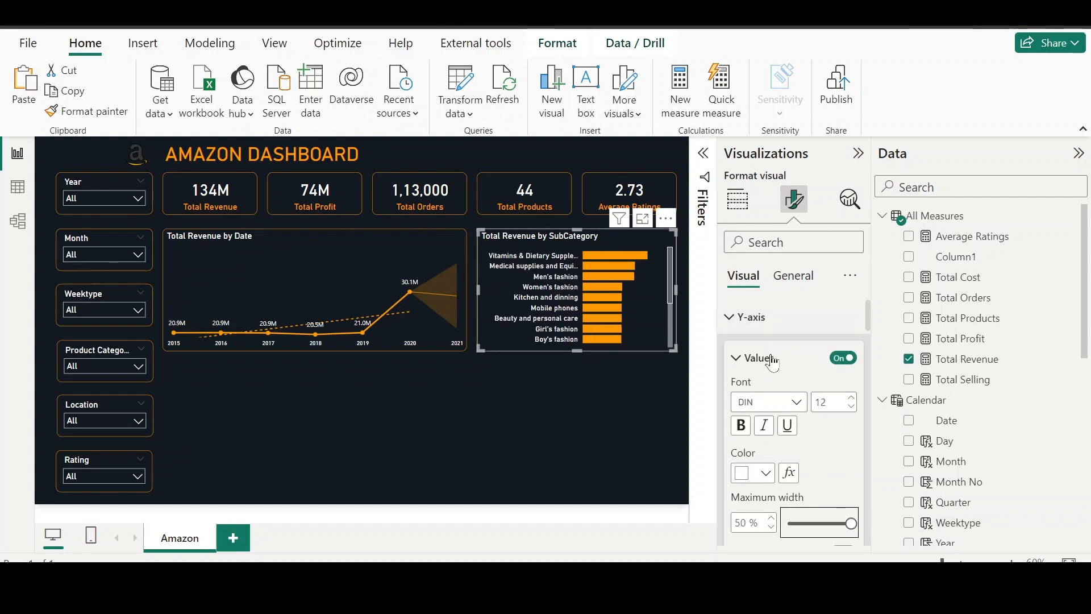
left_click(740, 316)
Step: Set the font size of the bar chart's data label values to 12
scroll(769, 414, "down", 2)
left_click(767, 418)
scroll(773, 420, "down", 2)
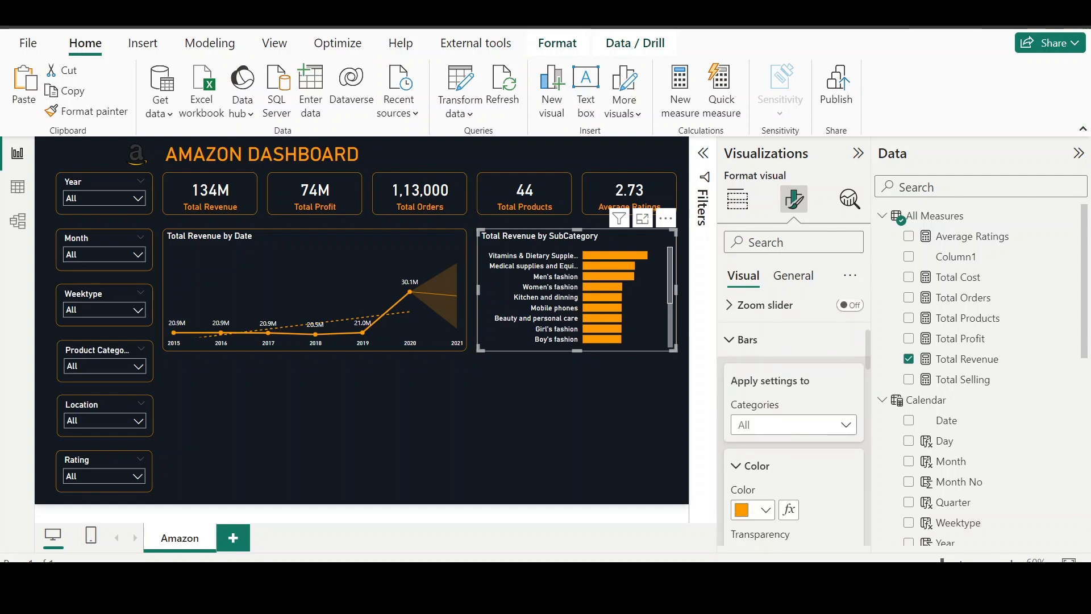
scroll(774, 418, "down", 4)
scroll(776, 470, "down", 5)
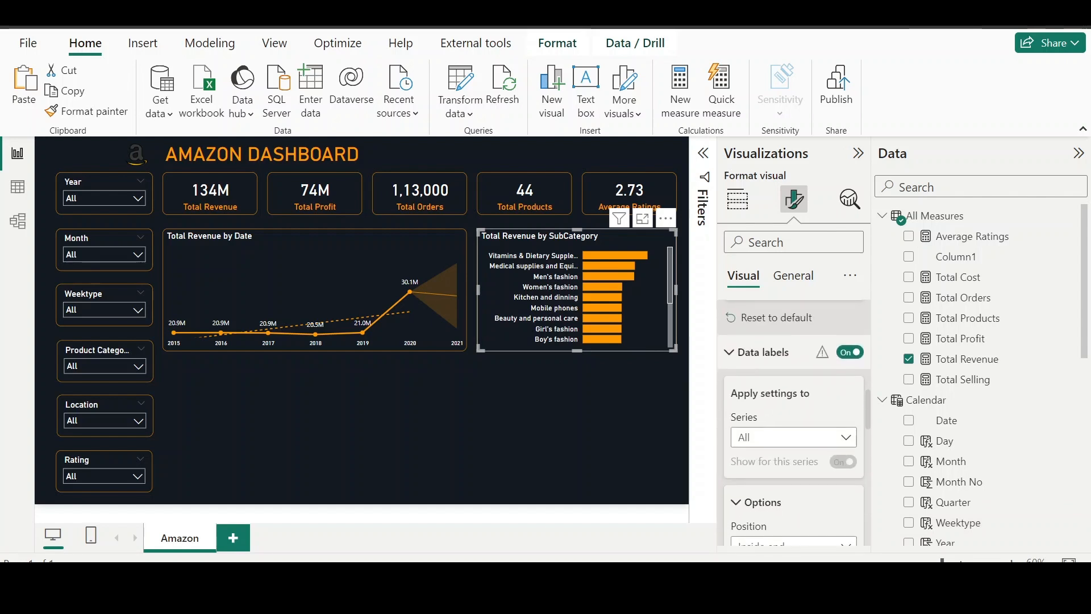
scroll(793, 508, "down", 3)
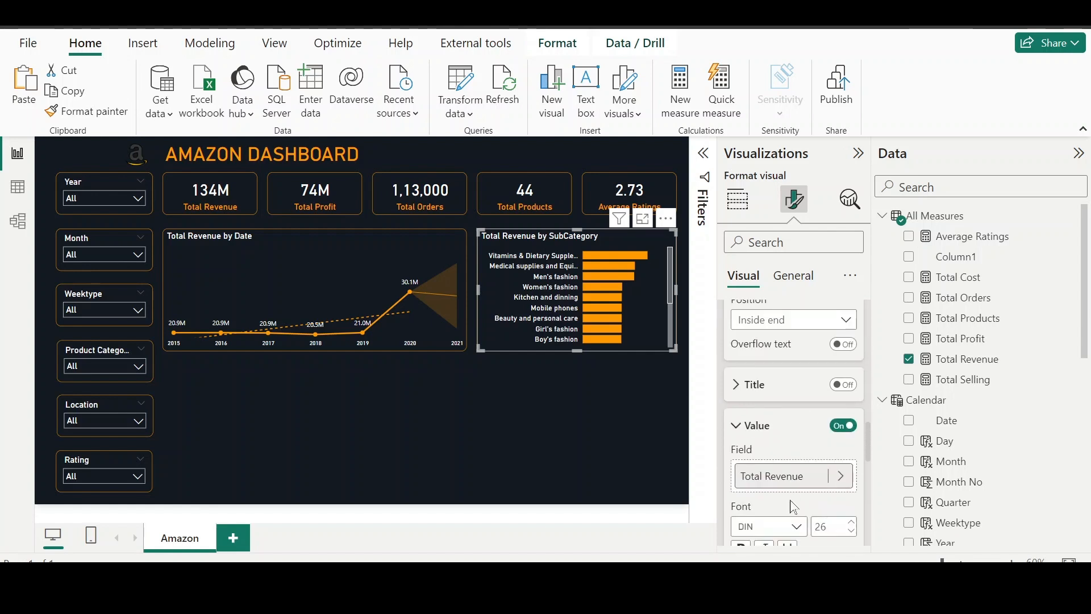
double_click(821, 461)
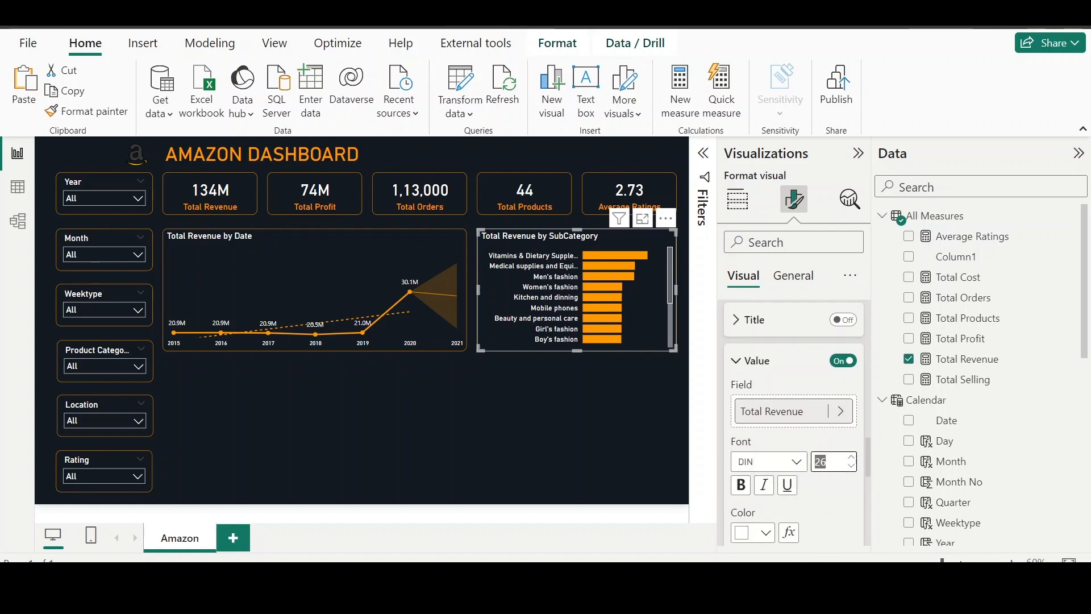
type("10")
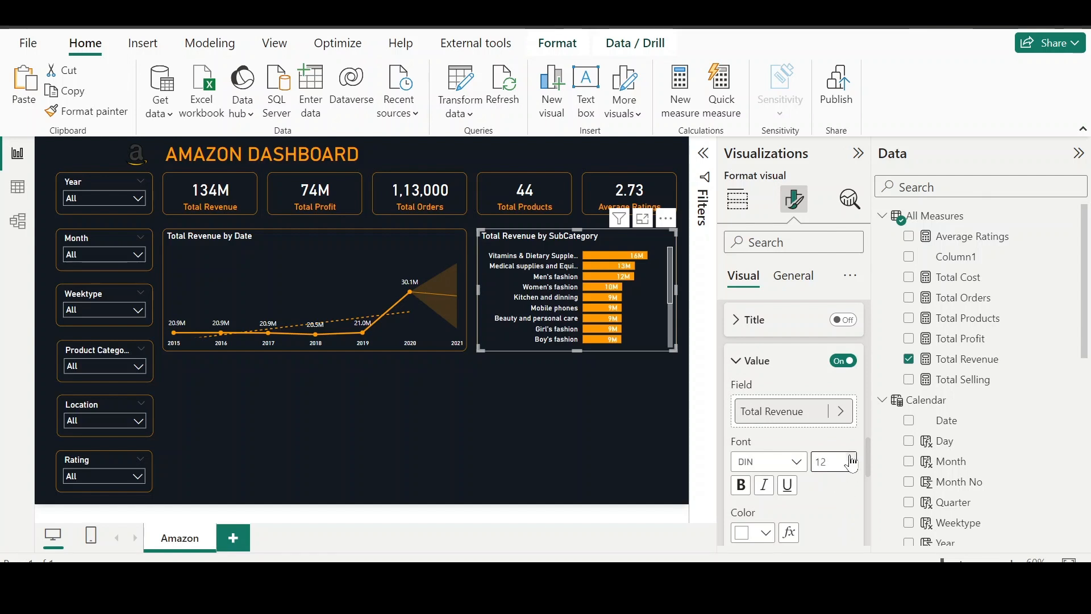
Step: Set the display units of the bar chart's data label values to None
scroll(824, 542, "down", 2)
scroll(825, 543, "up", 4)
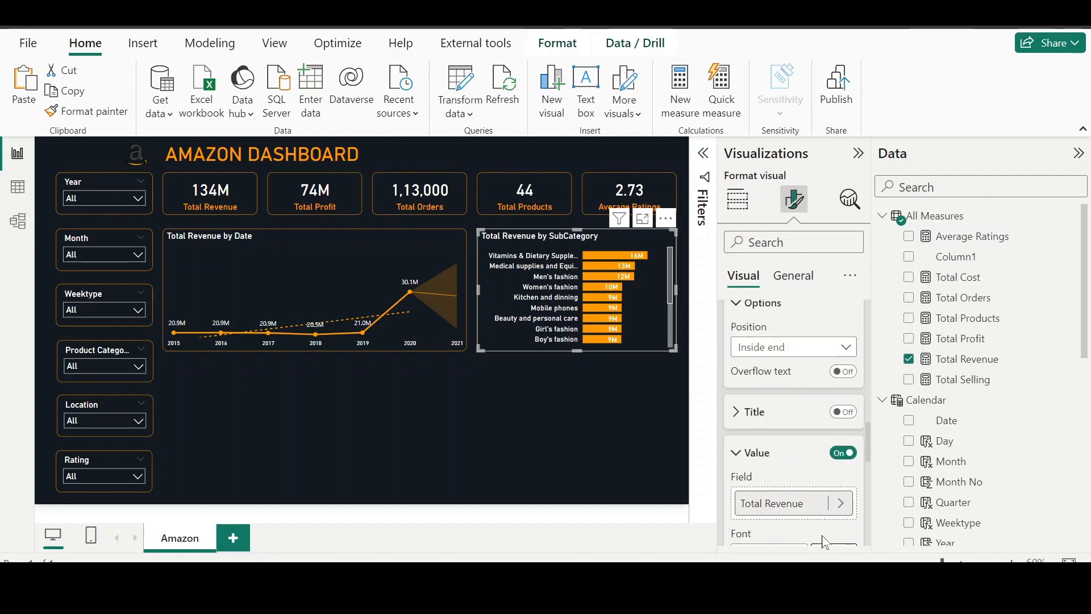
scroll(824, 534, "up", 5)
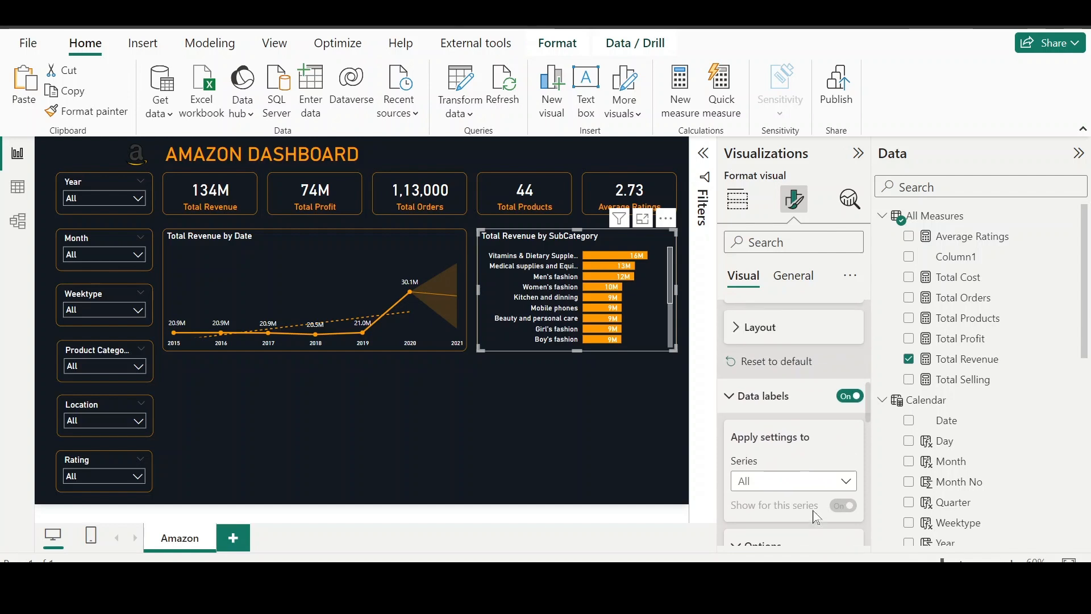
scroll(792, 419, "up", 1)
scroll(794, 420, "down", 6)
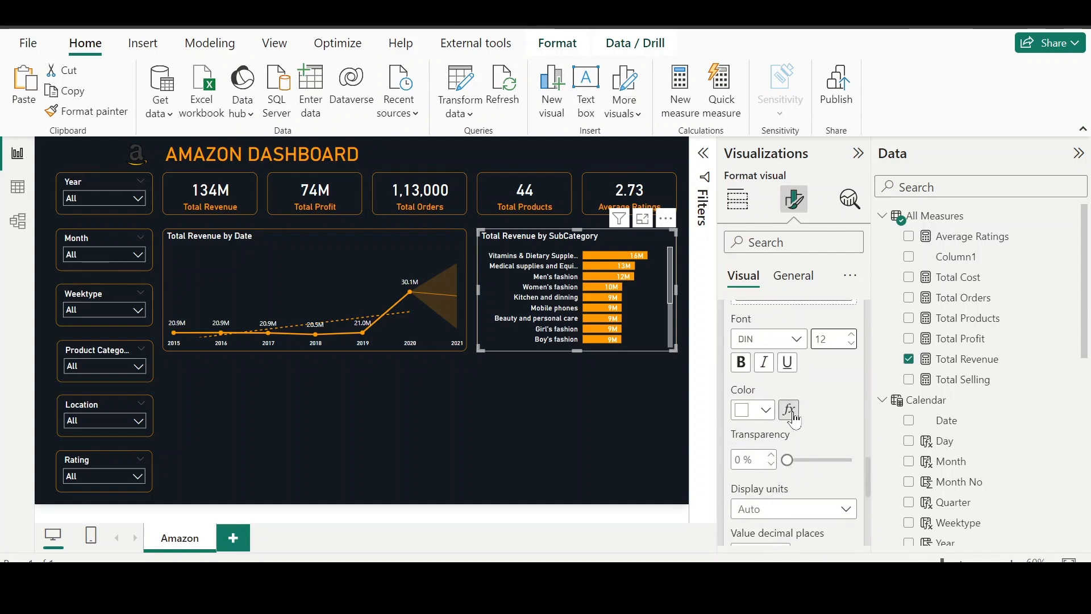
scroll(794, 420, "down", 2)
left_click(802, 396)
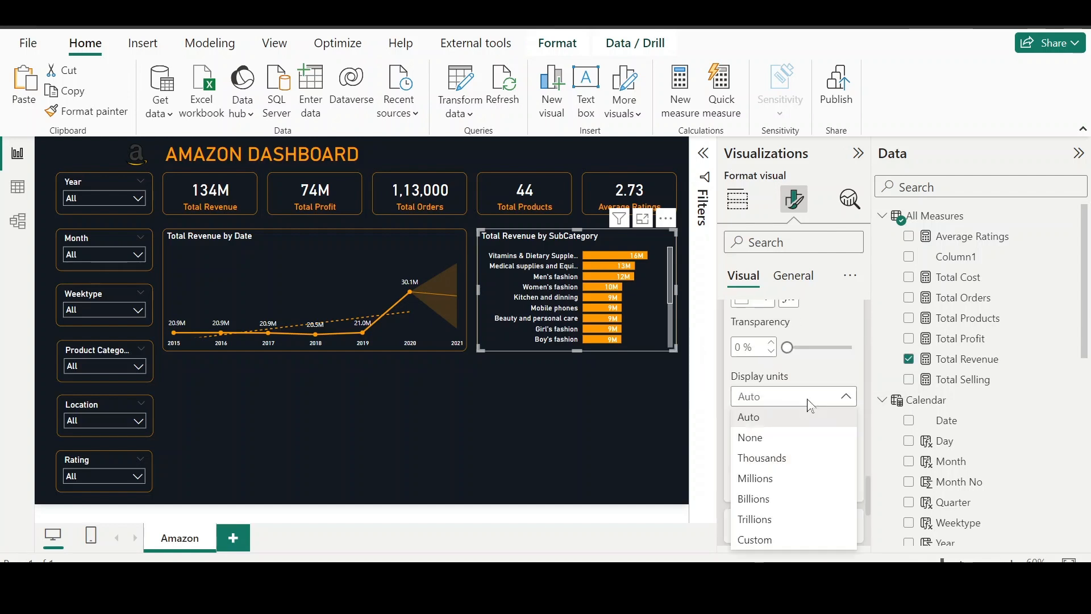
left_click(777, 441)
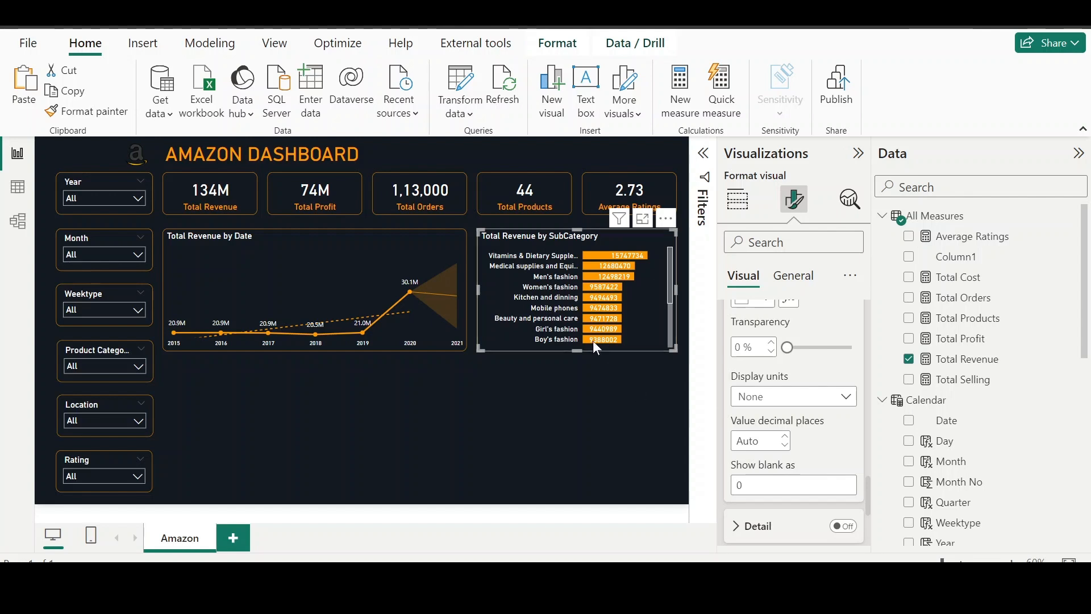
left_click(574, 436)
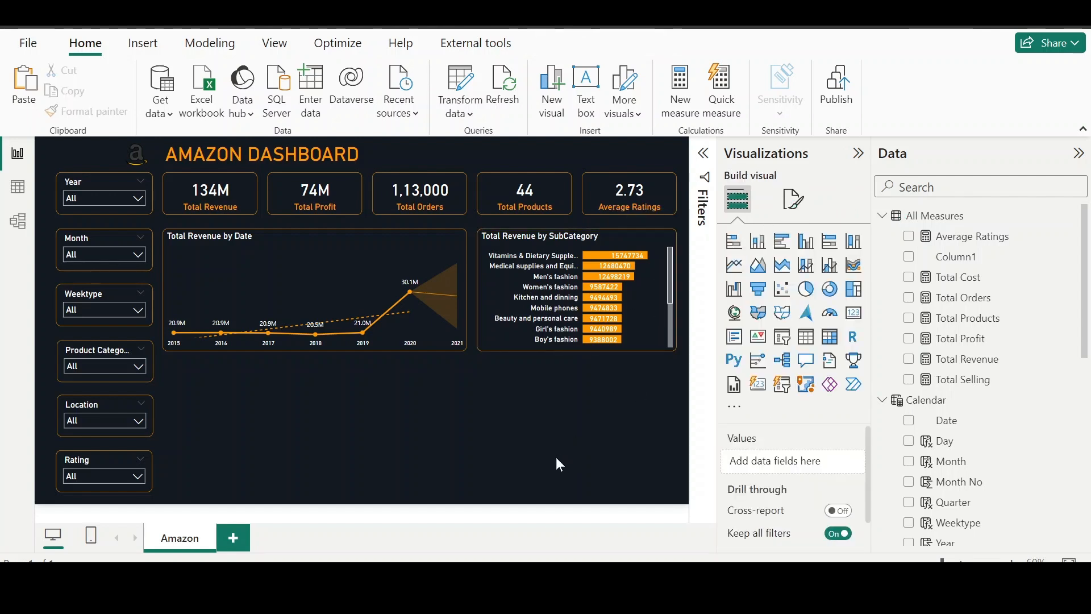
Step: Apply a Top N filter on SubCategory to the bar chart, showing the top 3 items by Total Revenue
left_click(656, 308)
left_click(706, 162)
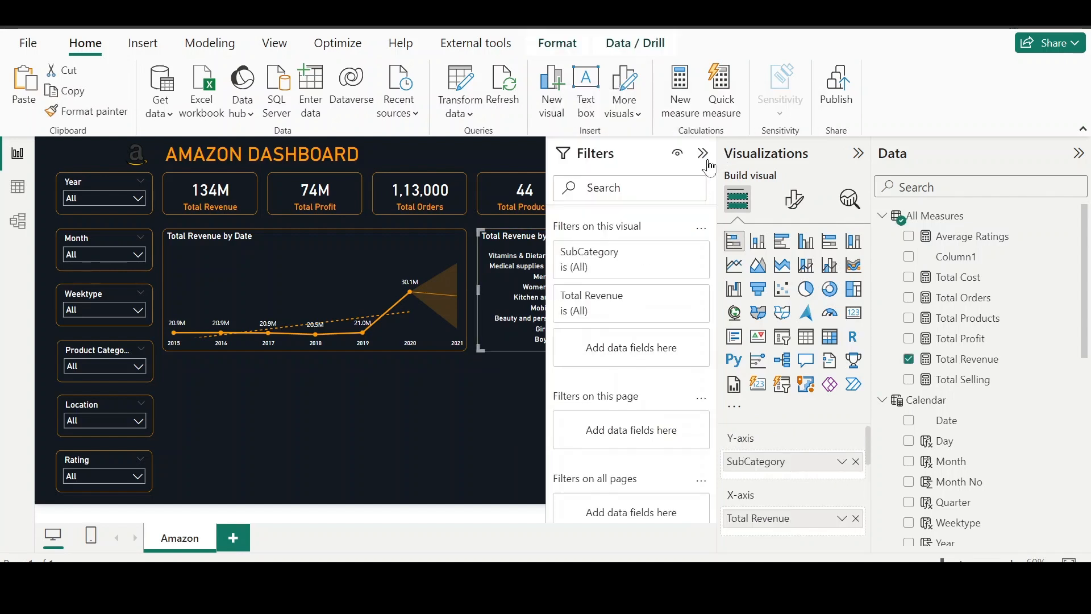
left_click(679, 253)
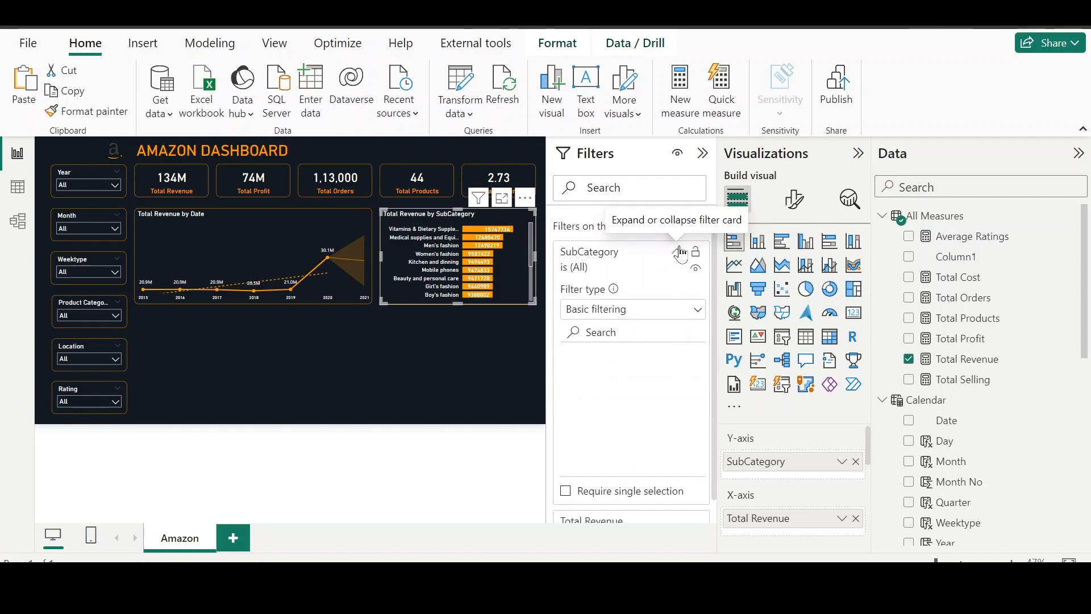
left_click(635, 311)
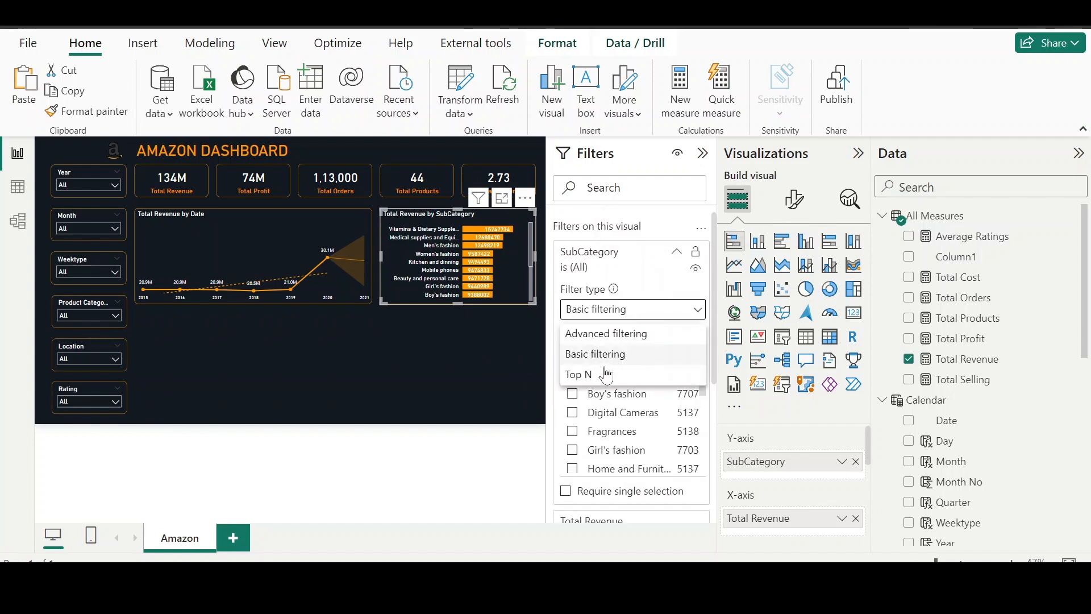
left_click(606, 372)
left_click(668, 354)
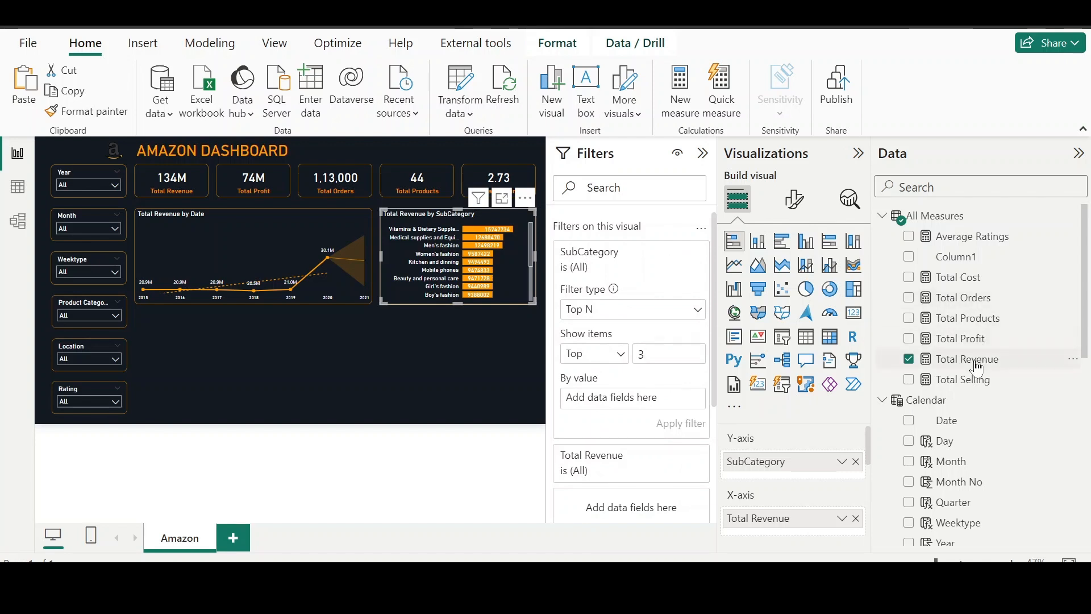
left_click_drag(976, 366, 656, 404)
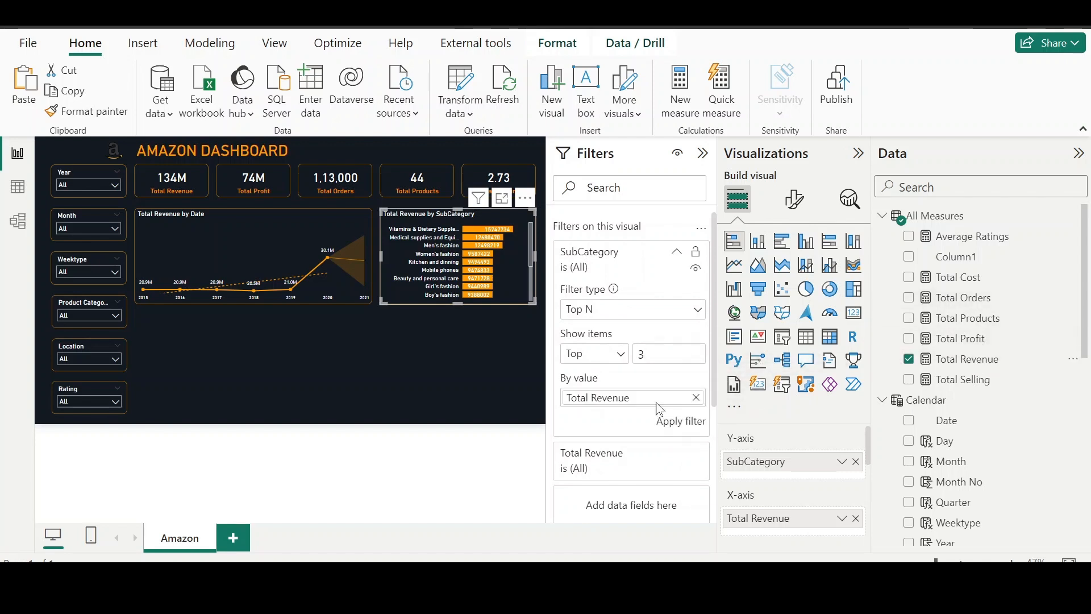
left_click(685, 422)
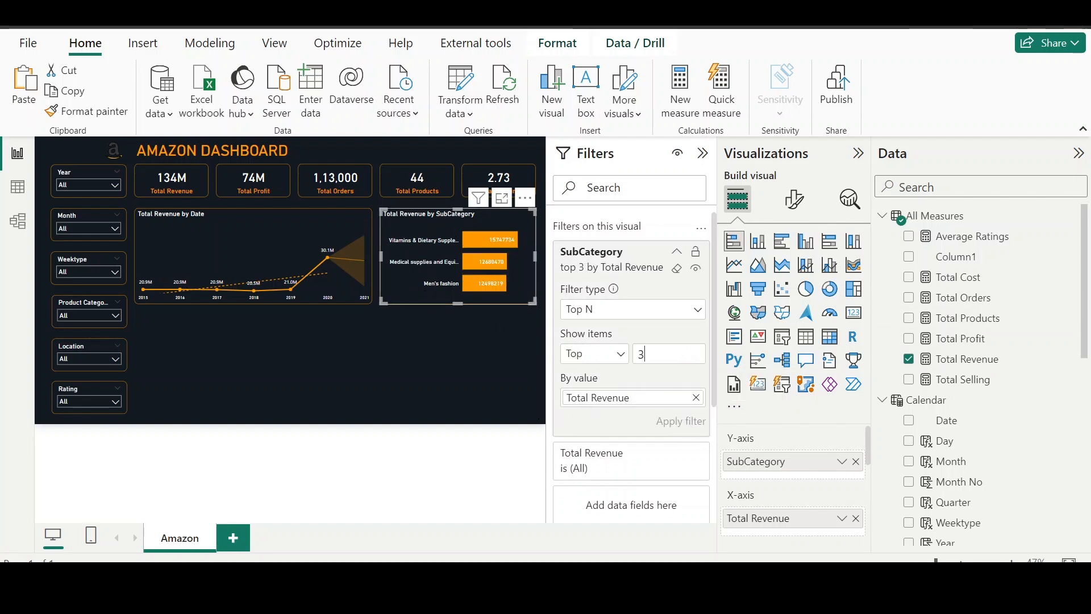
Step: Change the bar chart's SubCategory filter to show the top 5 items, and collapse the filters
type("5")
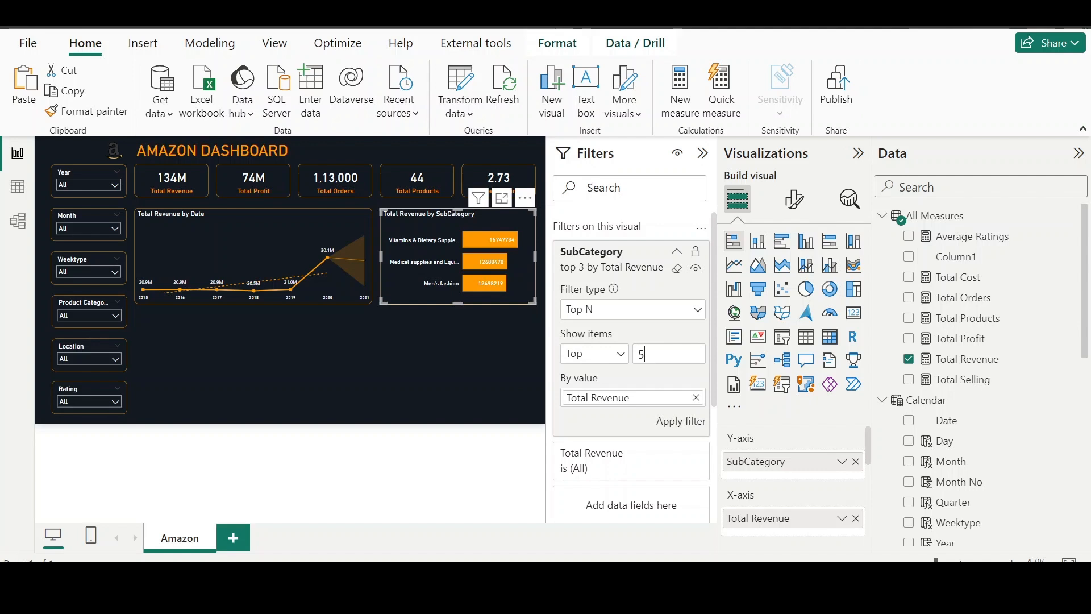
left_click(690, 428)
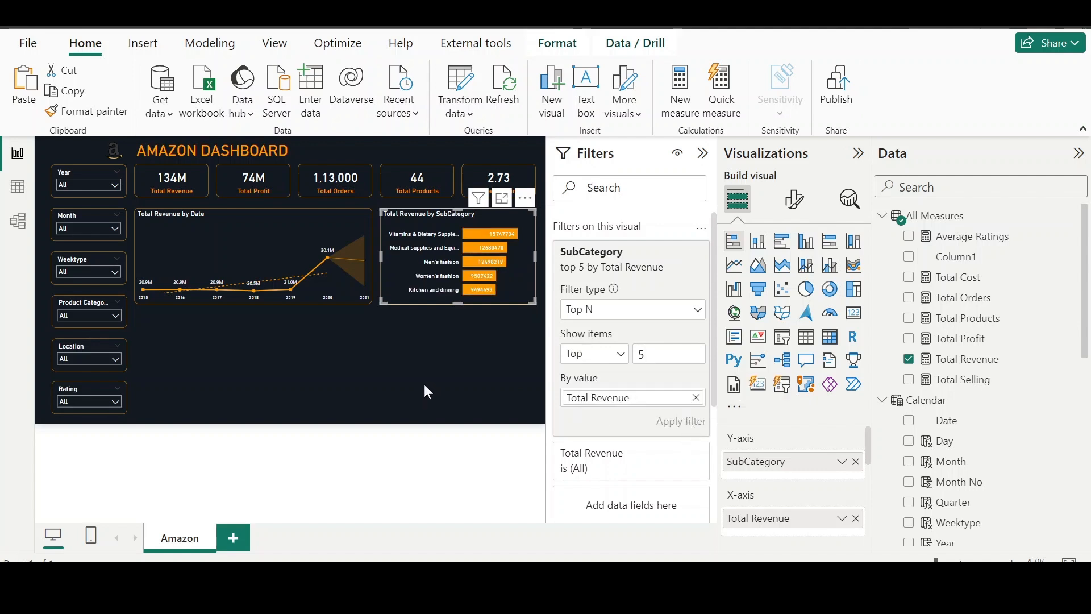
left_click(702, 153)
Step: Change the bar chart's title to "Top 5 Subcategories by Revenue"
left_click(797, 200)
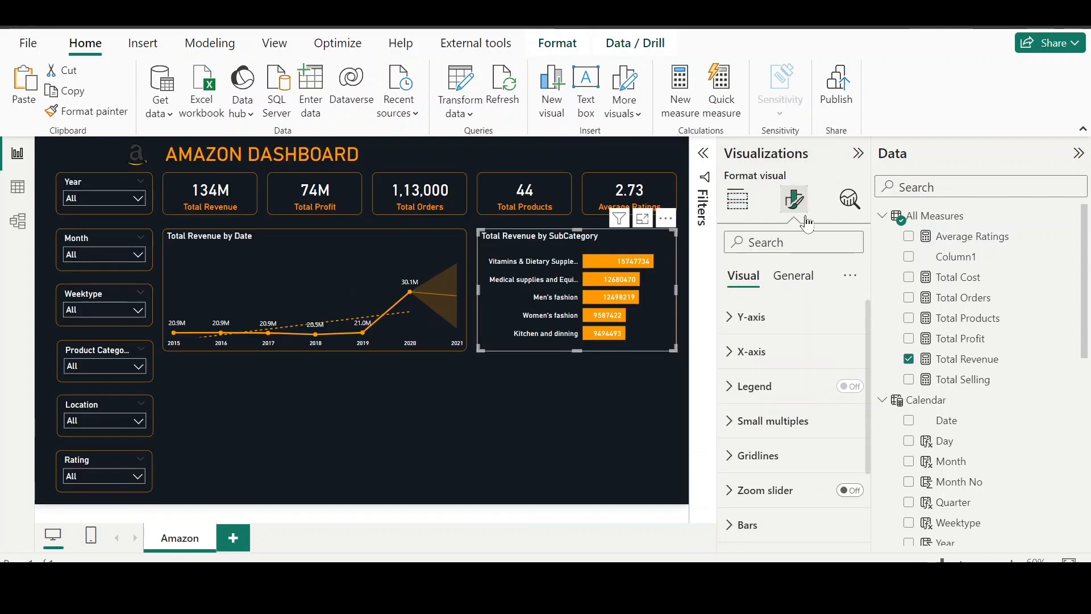
left_click(801, 278)
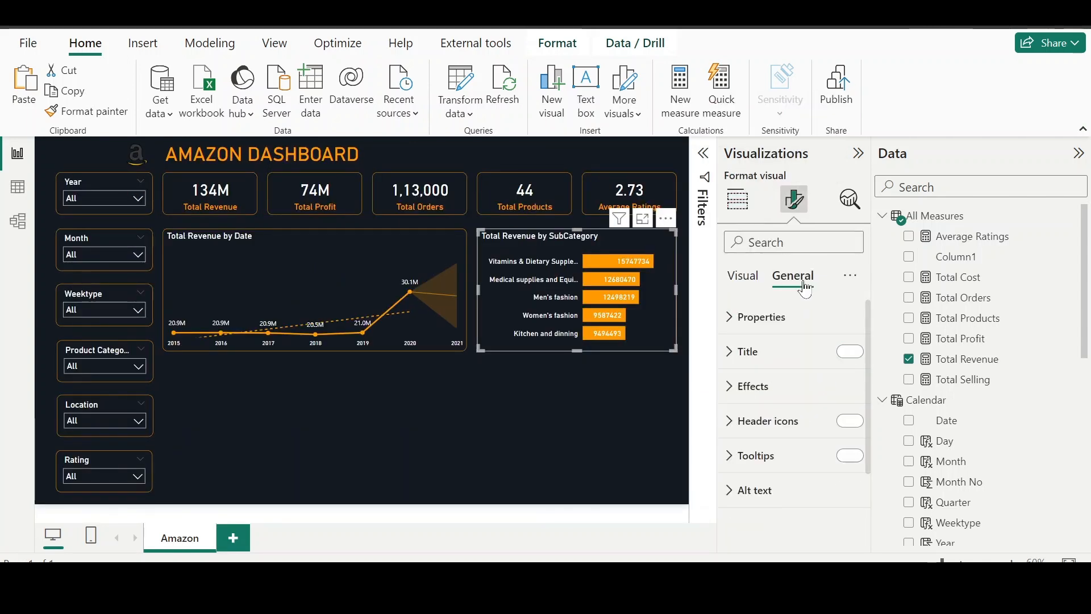
left_click(767, 355)
left_click(781, 435)
key("ctrl+a")
type("T")
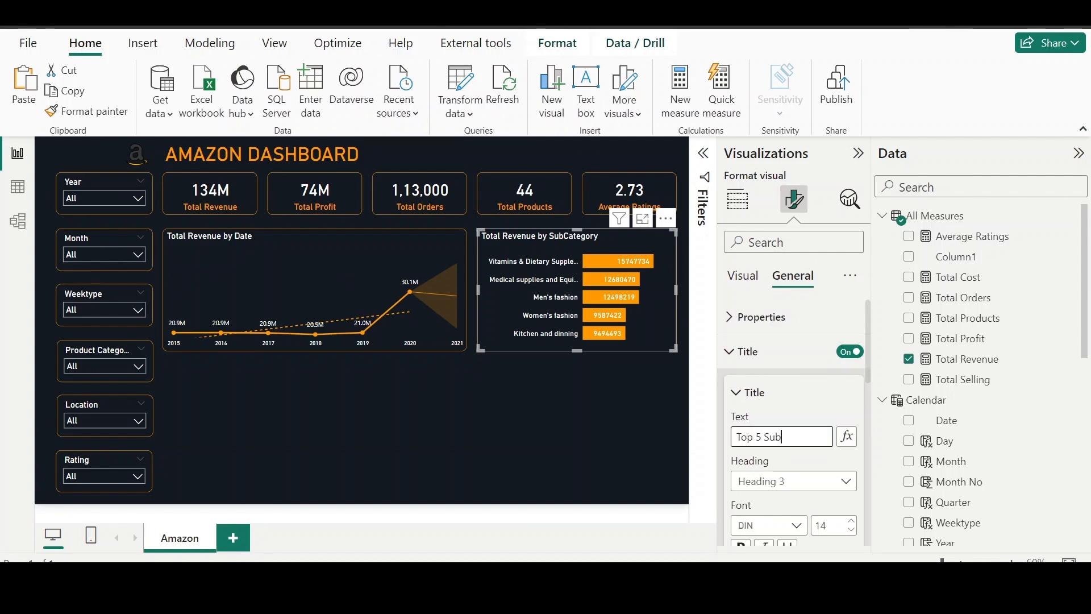
type("op 5 Subcategori")
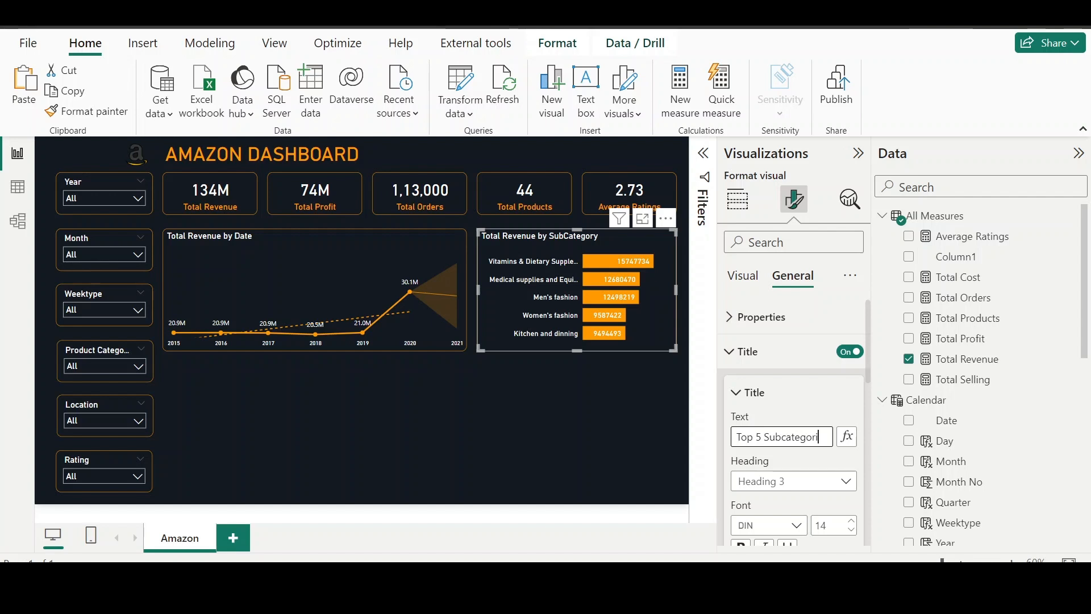
type("es by Revenue")
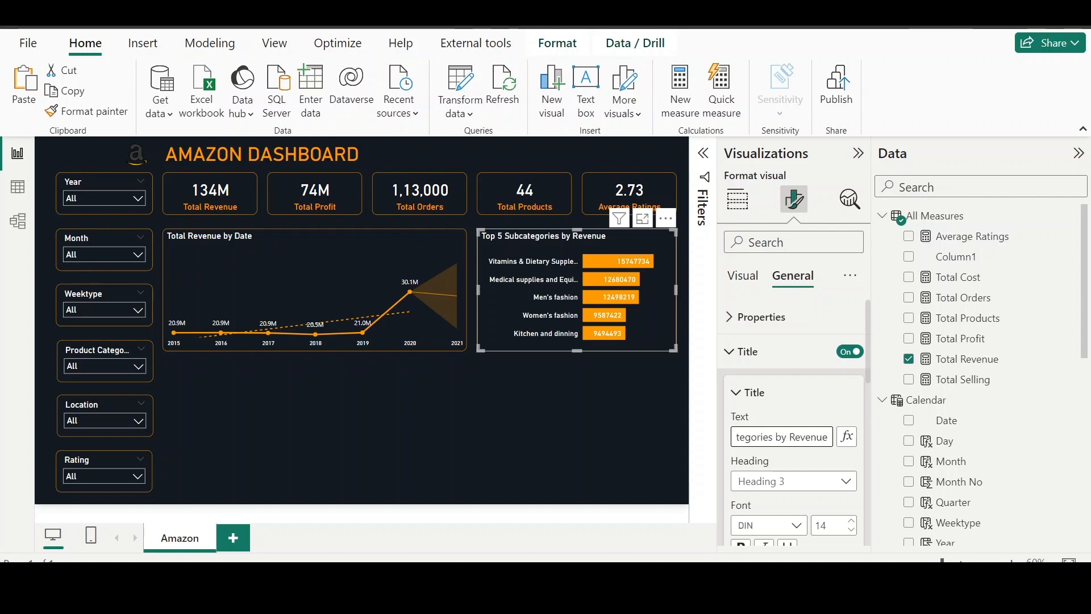
left_click(523, 439)
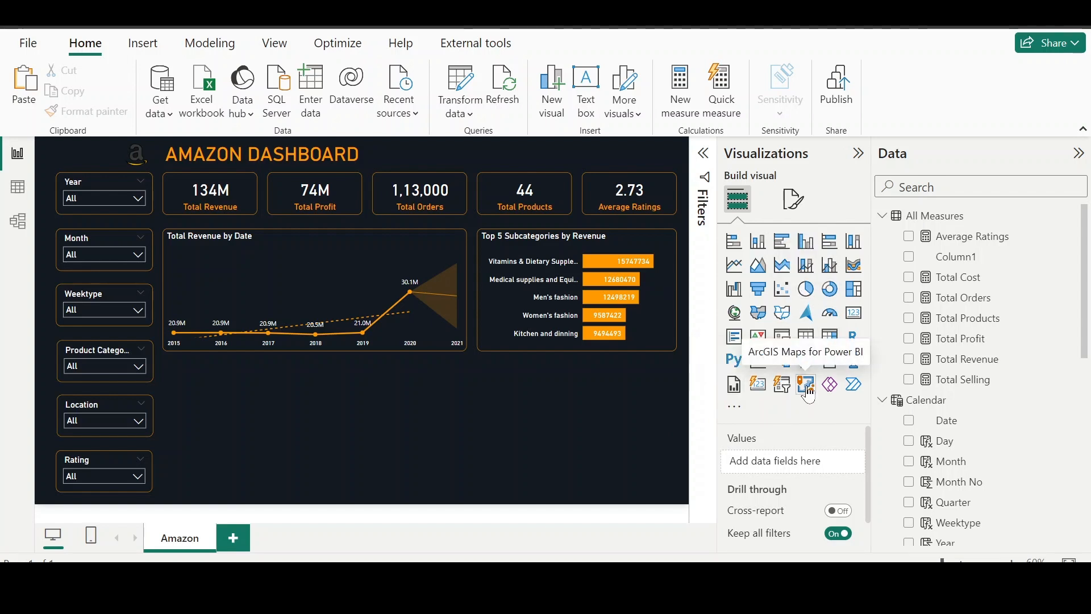
Step: Add a map visual and fit it into the space directly beneath the Top 5 Subcategories chart, matching that chart's width
left_click(741, 317)
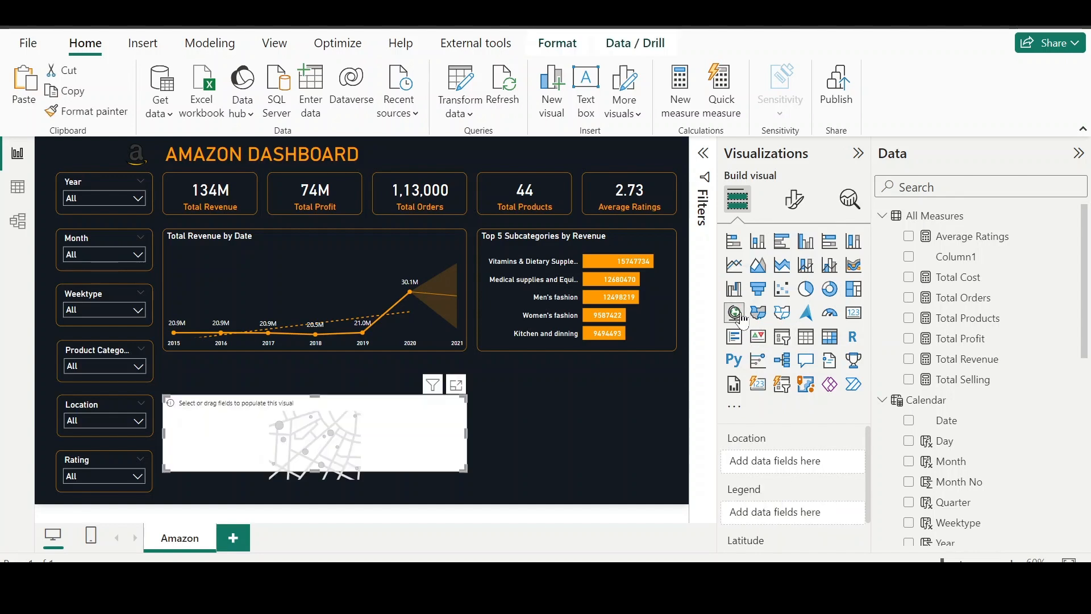
left_click_drag(447, 463, 661, 430)
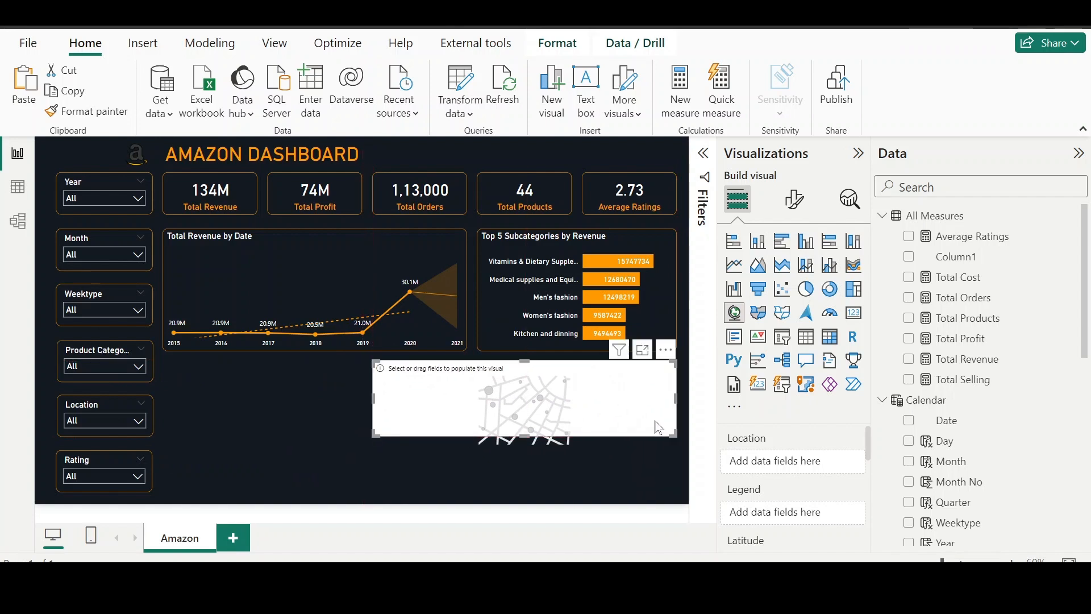
left_click_drag(370, 434, 481, 491)
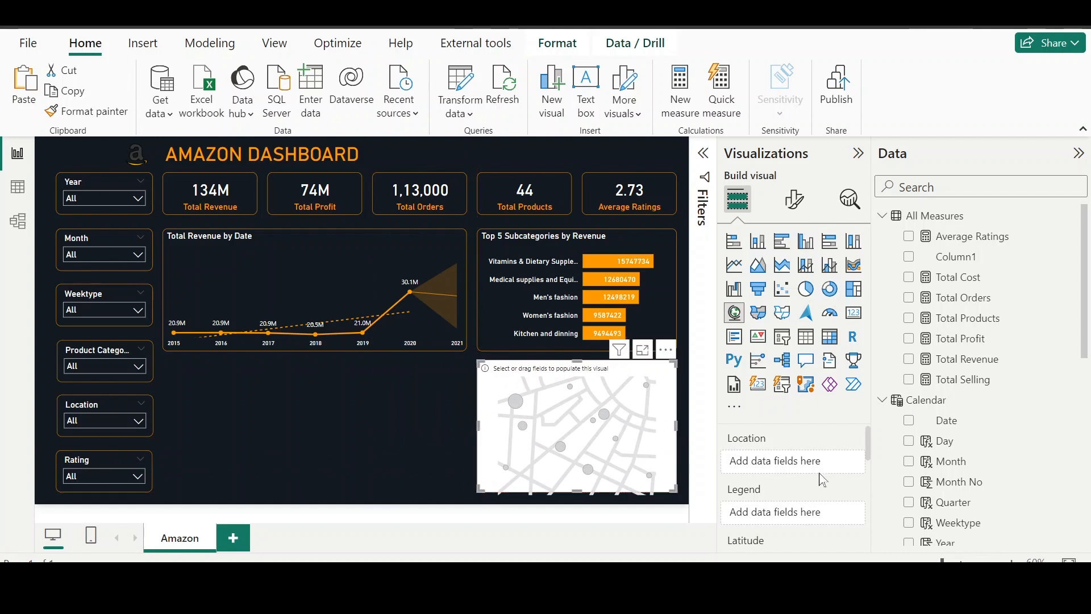
Step: Populate the map visual with Location as its location field and Total Revenue as its bubble size
scroll(974, 462, "down", 3)
scroll(977, 472, "down", 5)
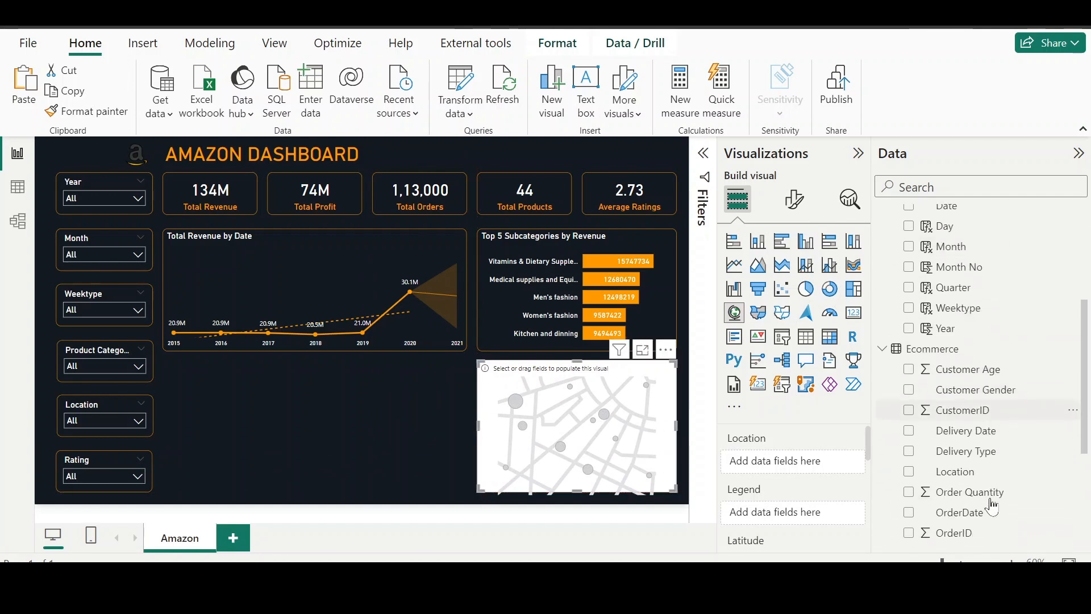
scroll(992, 505, "down", 2)
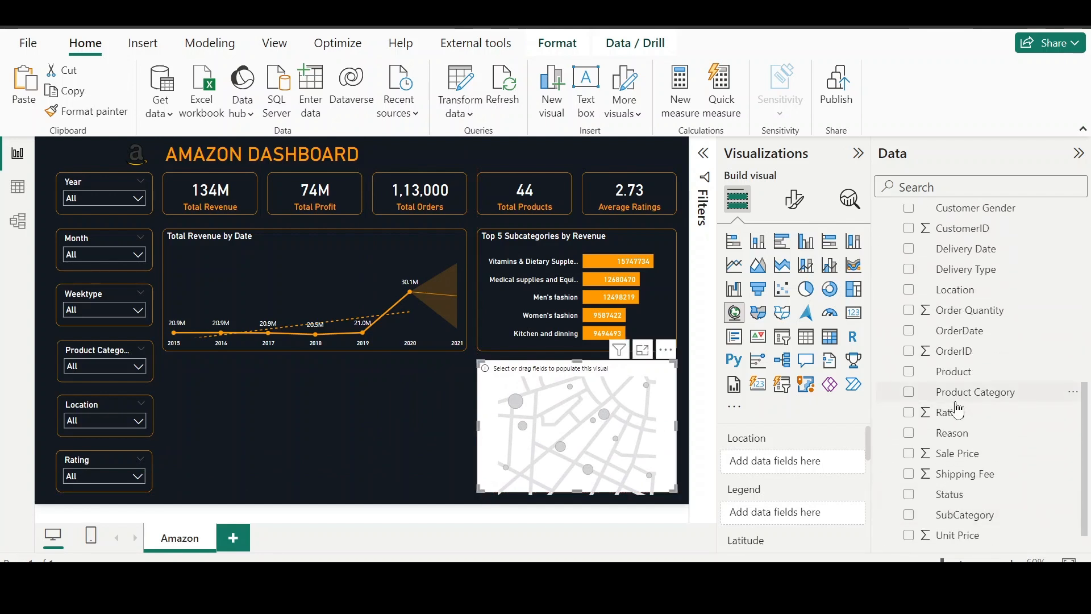
left_click(909, 294)
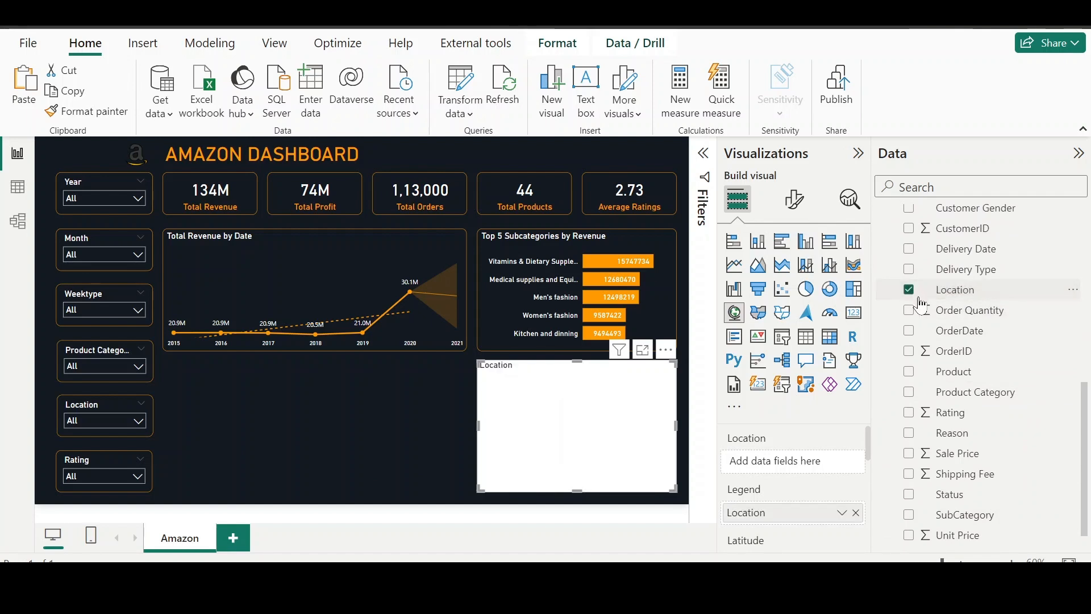
scroll(936, 345, "up", 2)
scroll(937, 345, "up", 5)
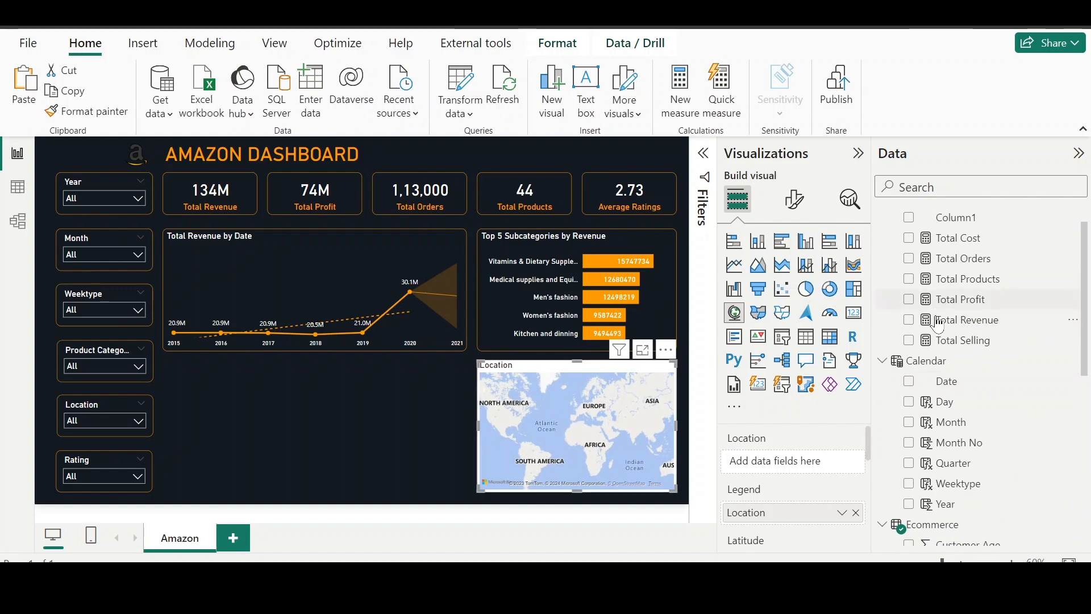
left_click(909, 320)
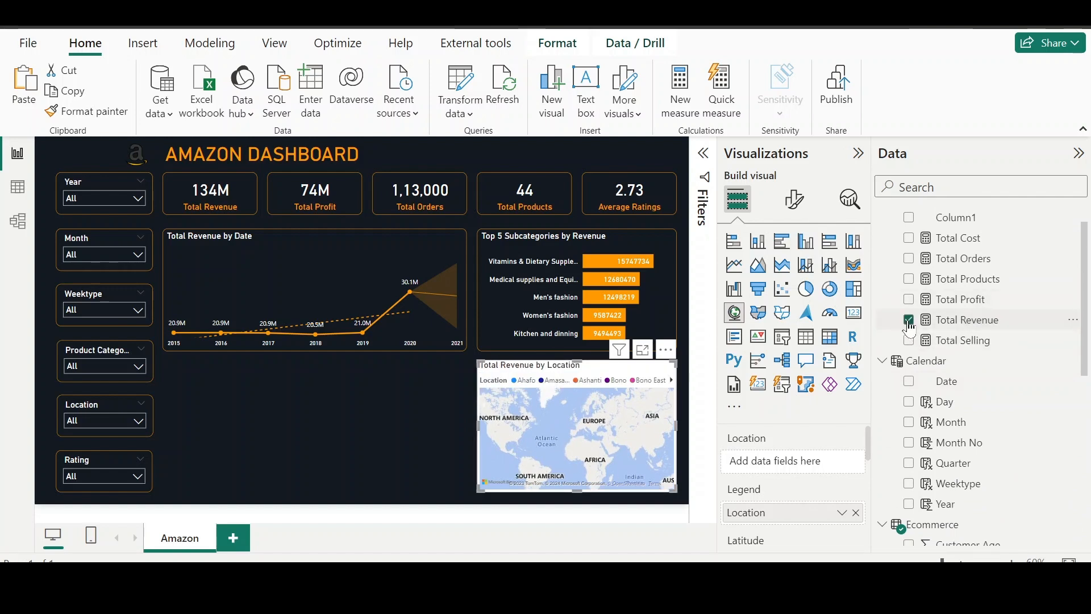
left_click_drag(787, 513, 784, 461)
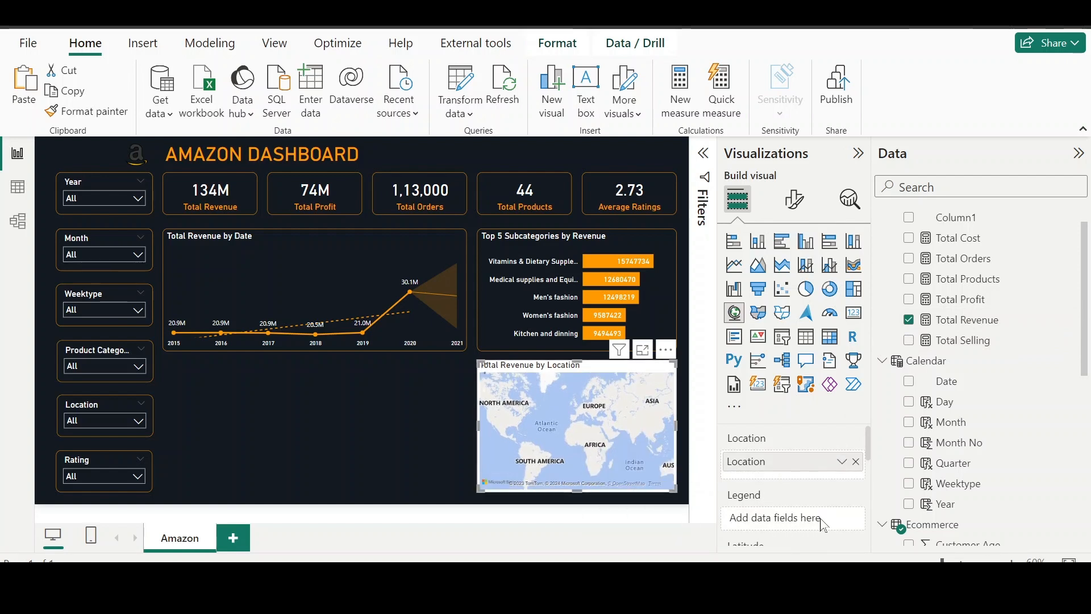
scroll(828, 527, "down", 3)
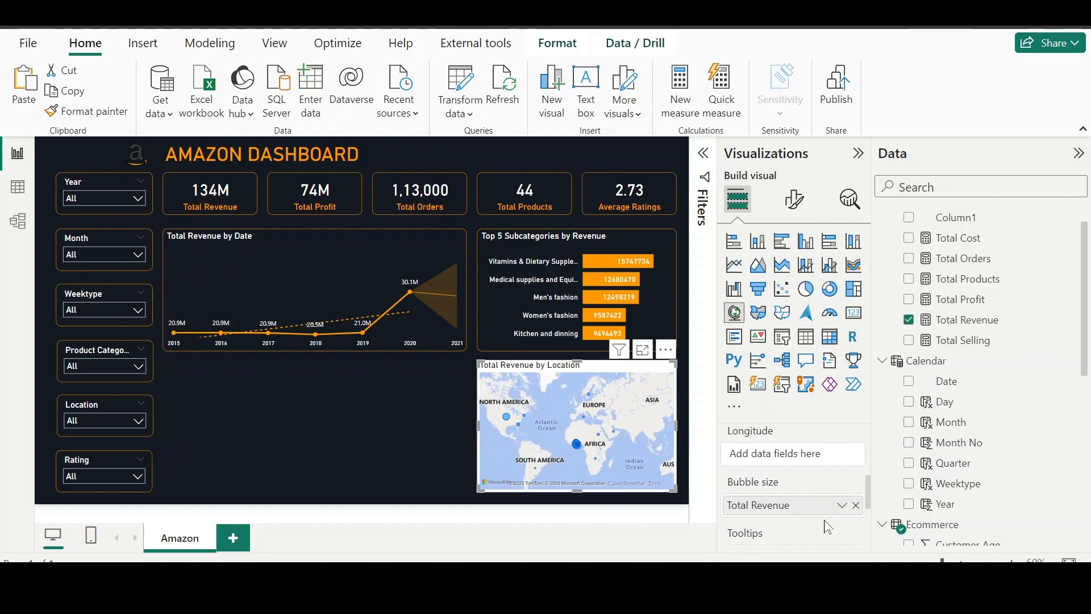
Step: Change the map's style to Aerial in its map settings
mouse_move(578, 442)
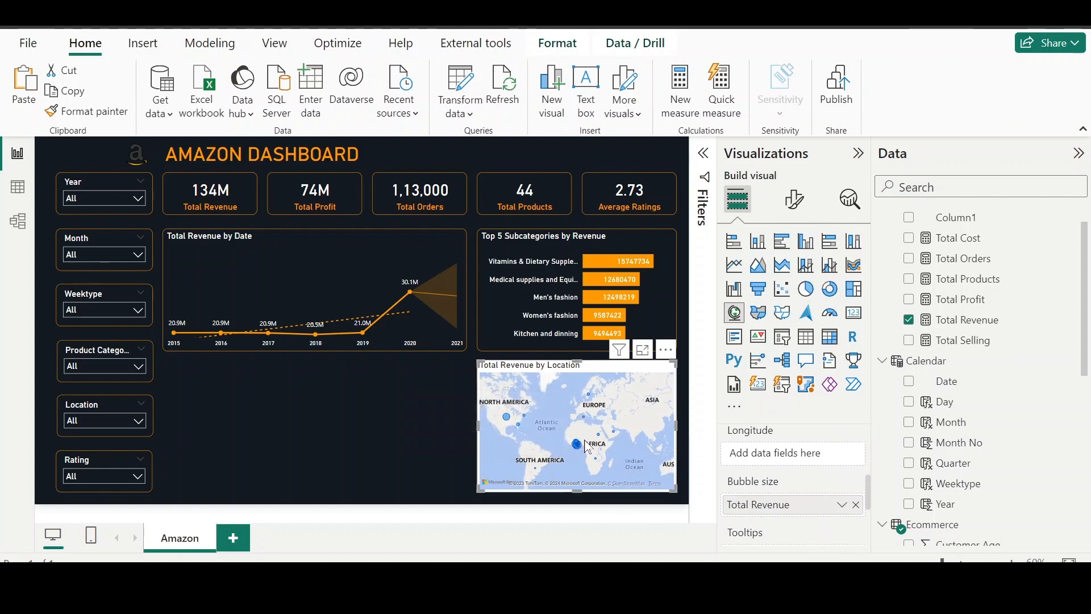
scroll(583, 451, "up", 1)
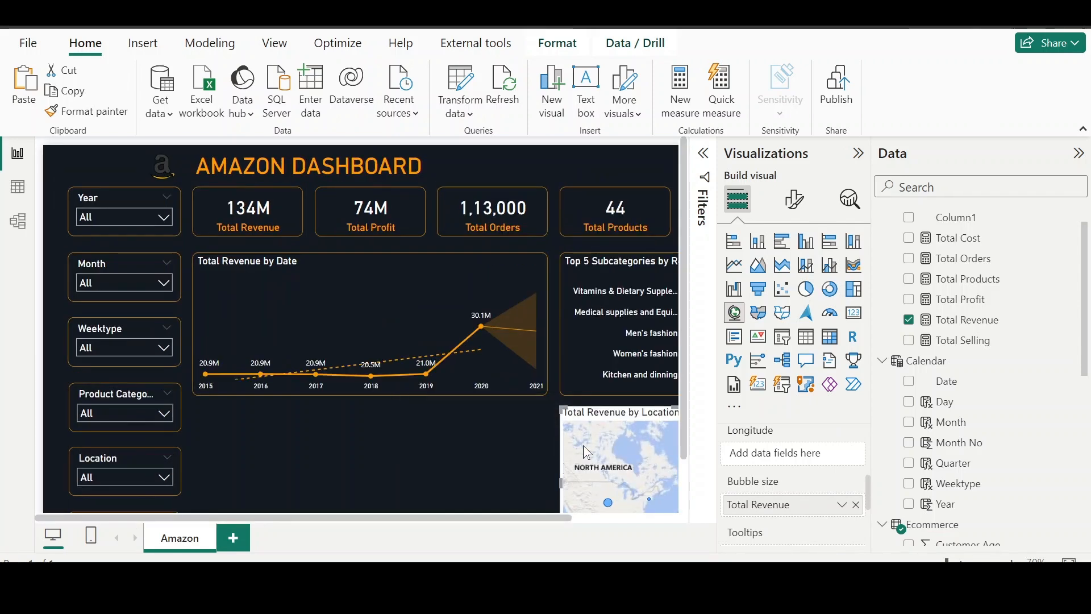
scroll(492, 443, "down", 1)
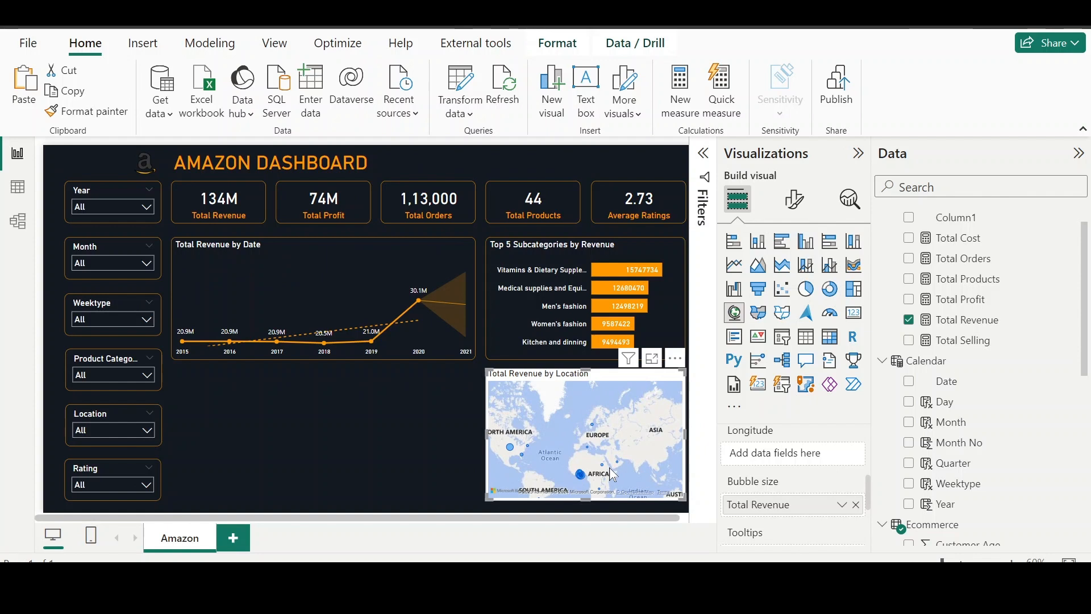
left_click_drag(614, 470, 642, 435)
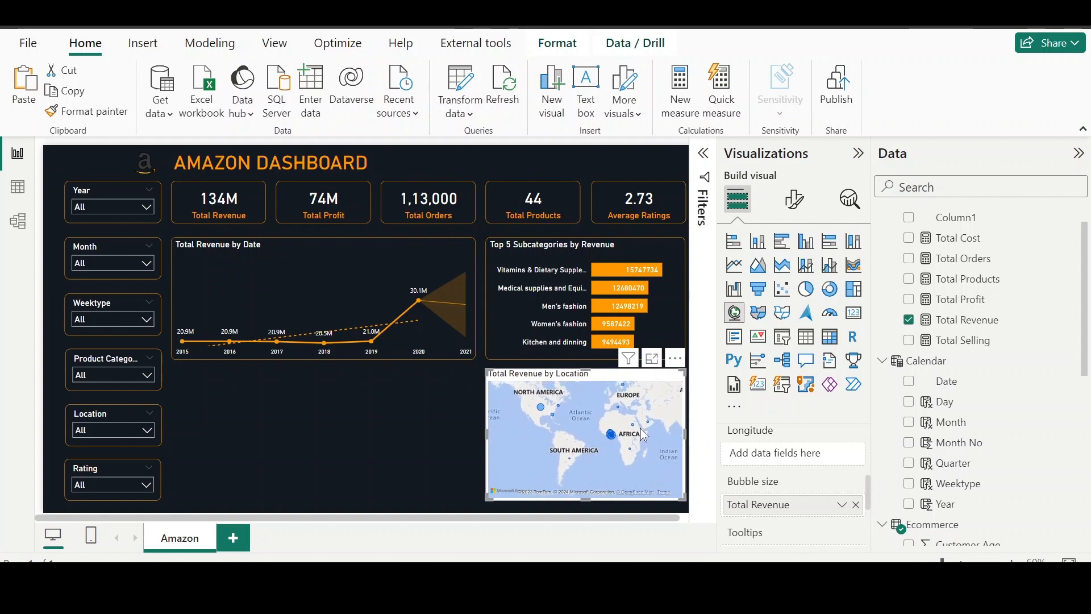
left_click(802, 201)
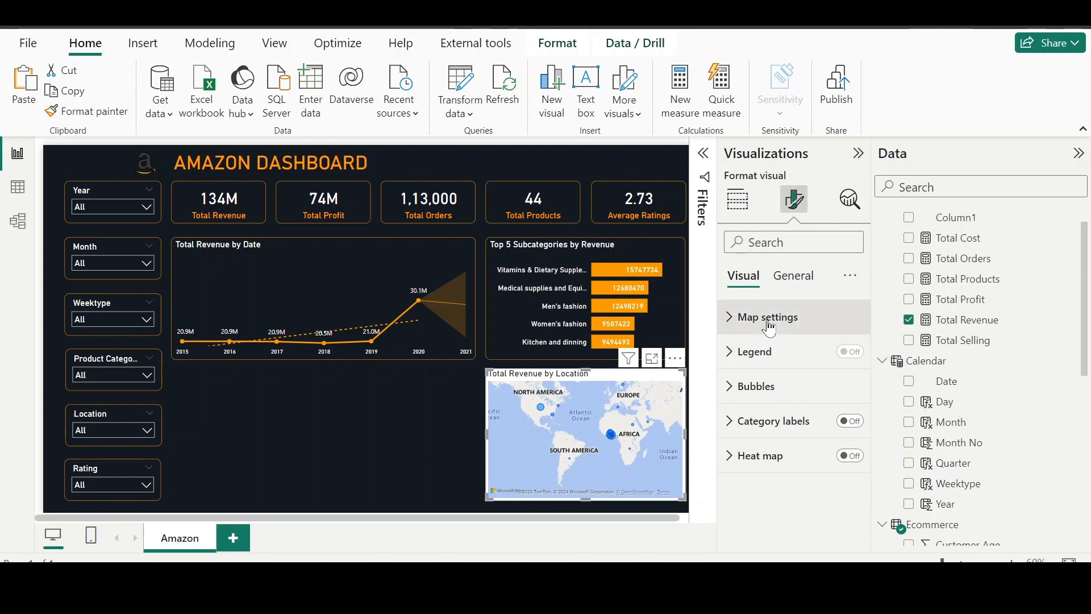
left_click(763, 317)
left_click(832, 403)
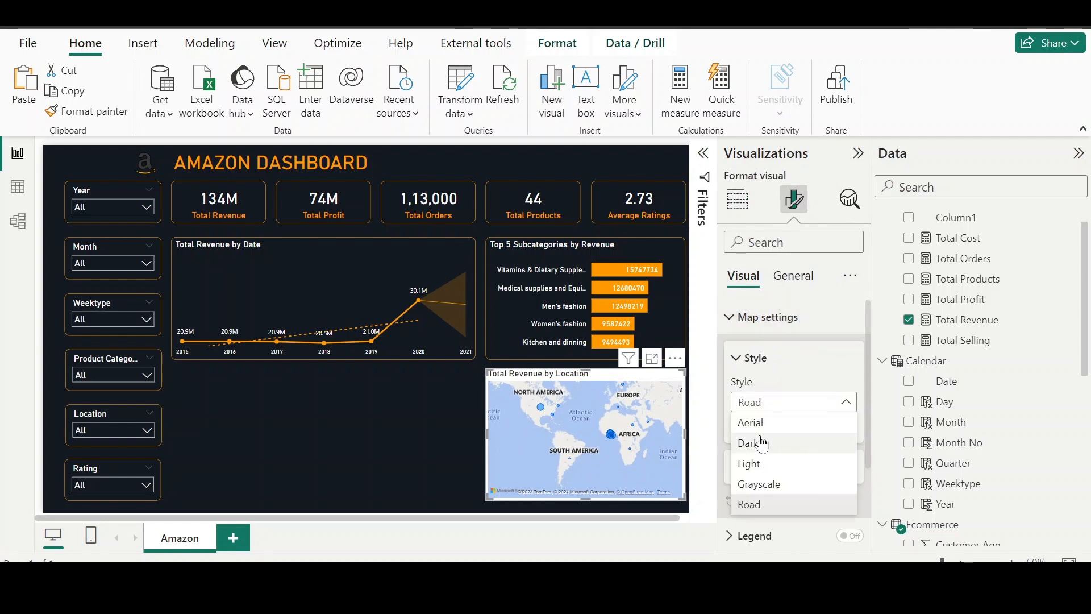
left_click(755, 422)
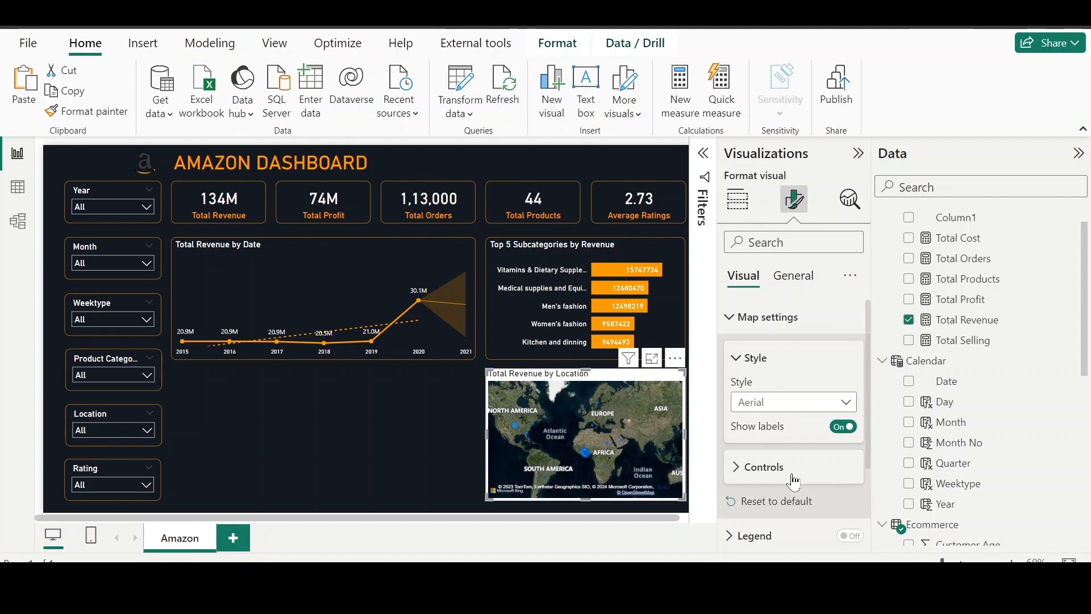
left_click(742, 324)
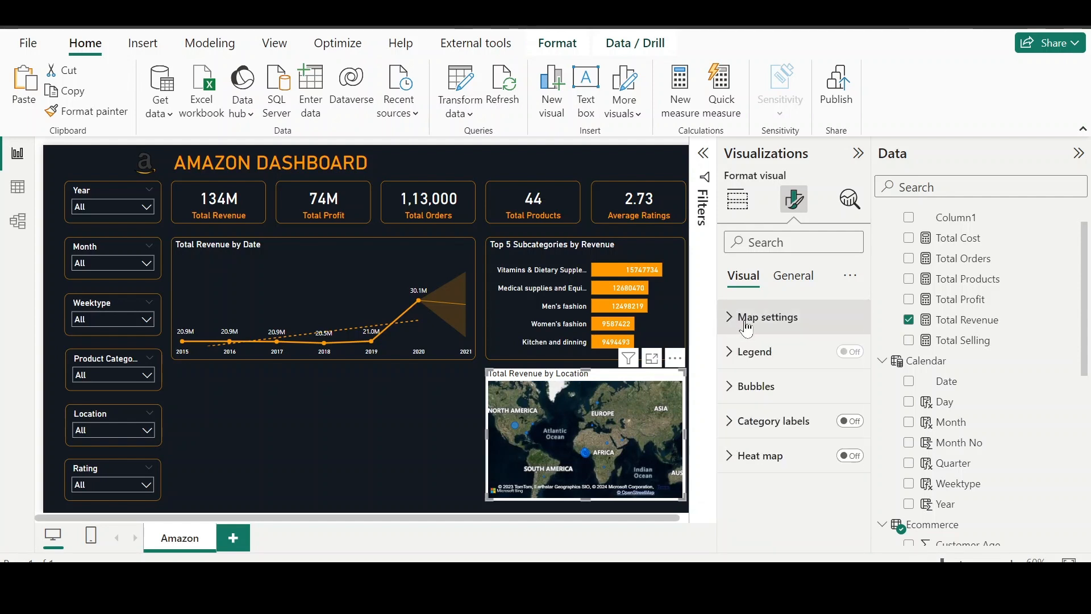
Step: Set the default colour of the map's bubbles to orange #FF9A00
left_click(767, 388)
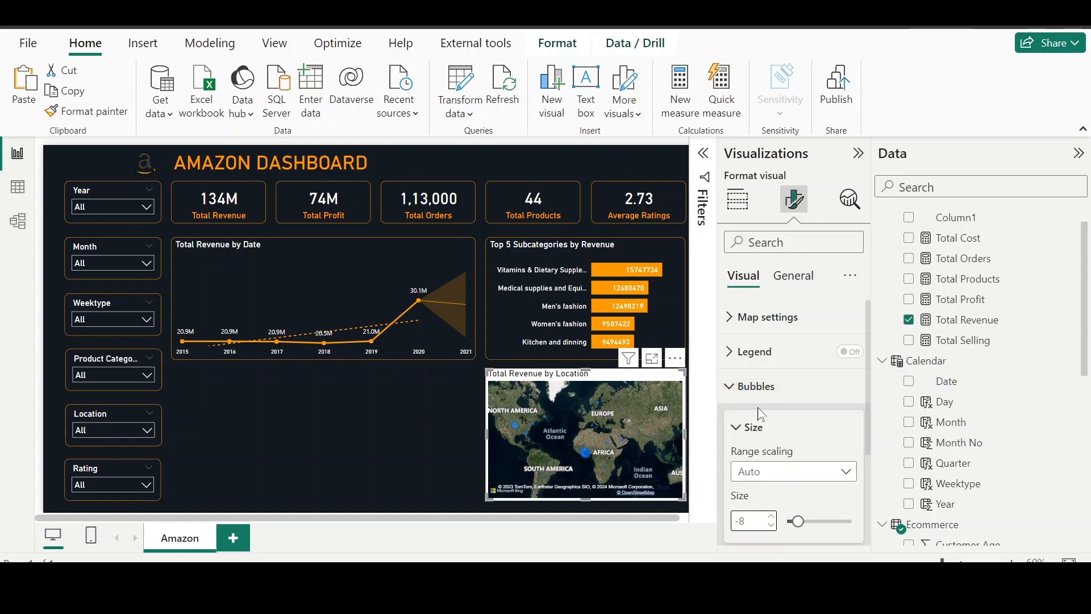
scroll(760, 421, "down", 2)
left_click(761, 452)
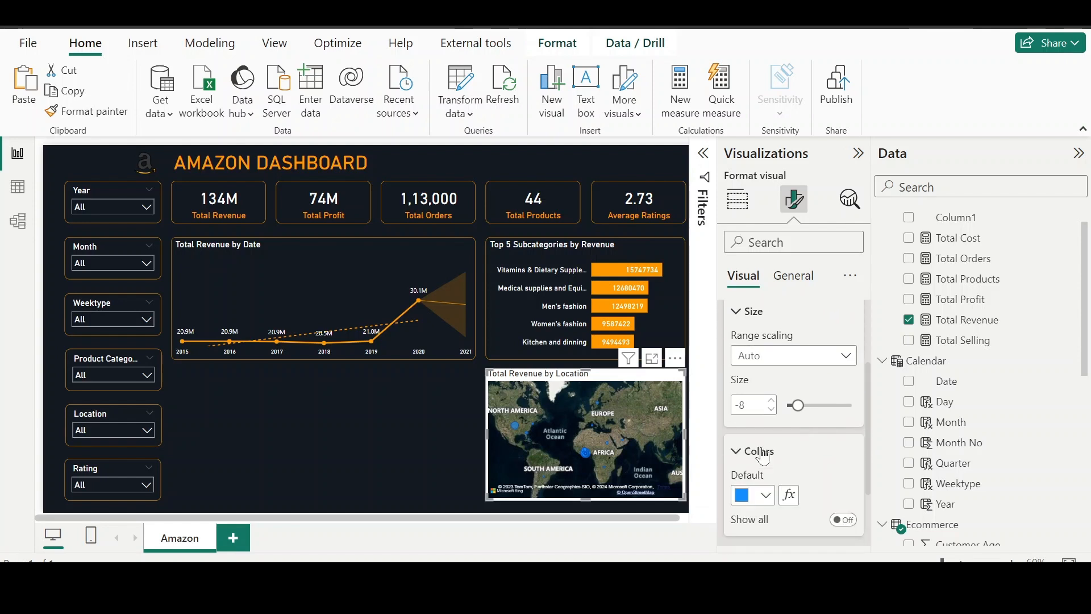
left_click(761, 498)
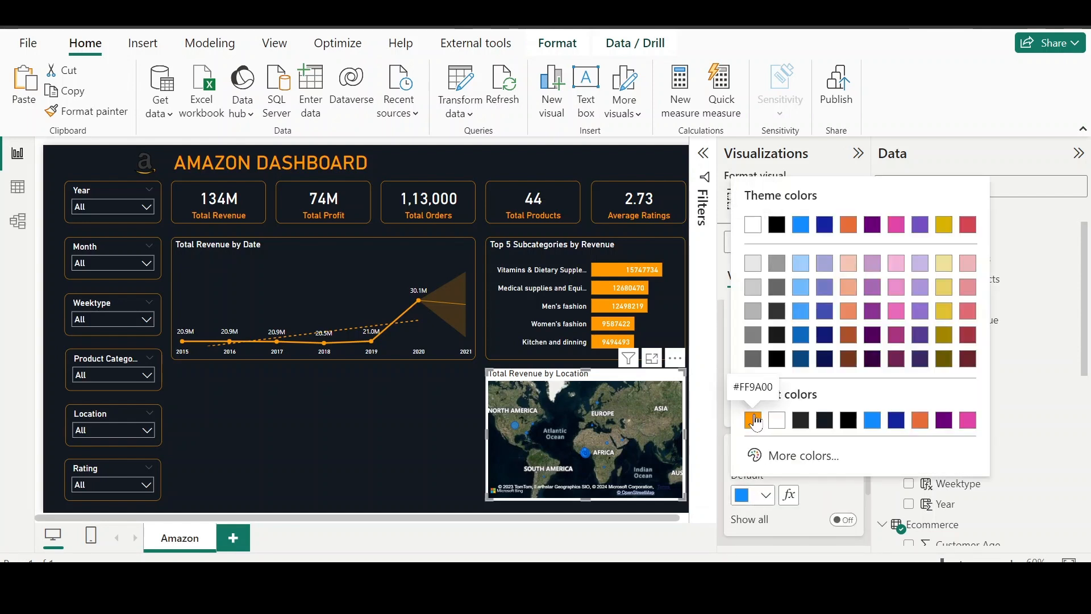
left_click(752, 419)
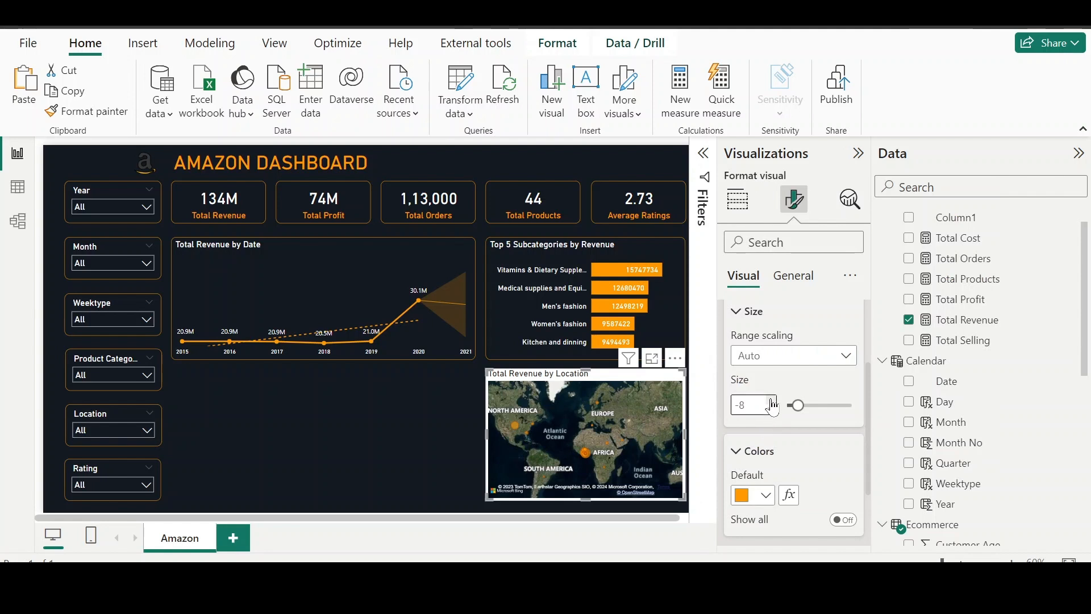
Step: Increase the size of the map's bubbles to 5 and collapse the bubble settings
left_click(772, 401)
left_click(772, 401)
left_click(771, 401)
left_click(771, 401)
left_click(771, 401)
left_click(772, 401)
left_click(773, 401)
scroll(768, 392, "up", 3)
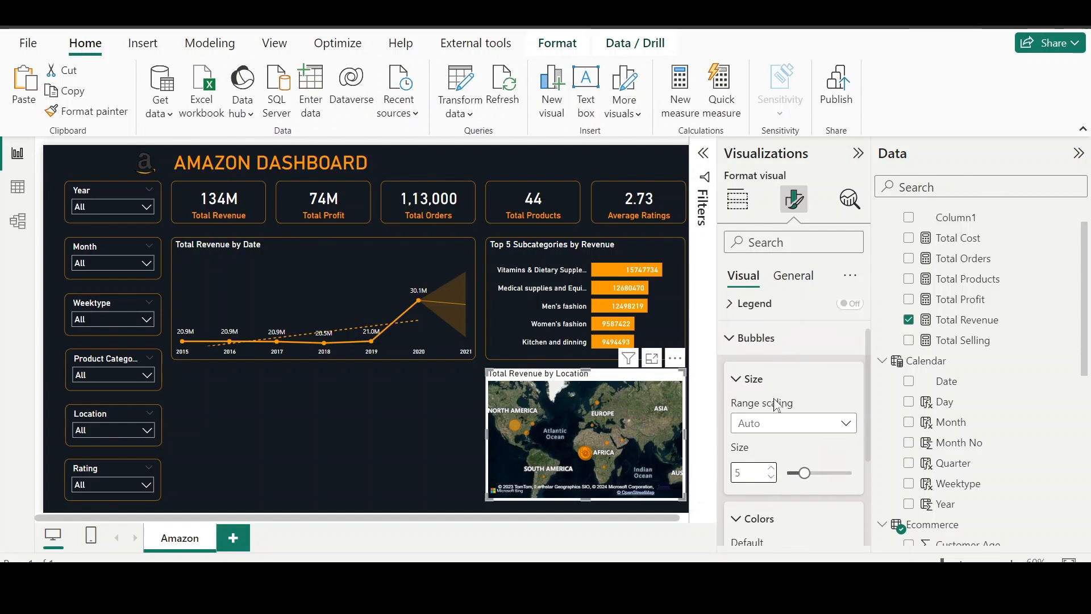
left_click(763, 377)
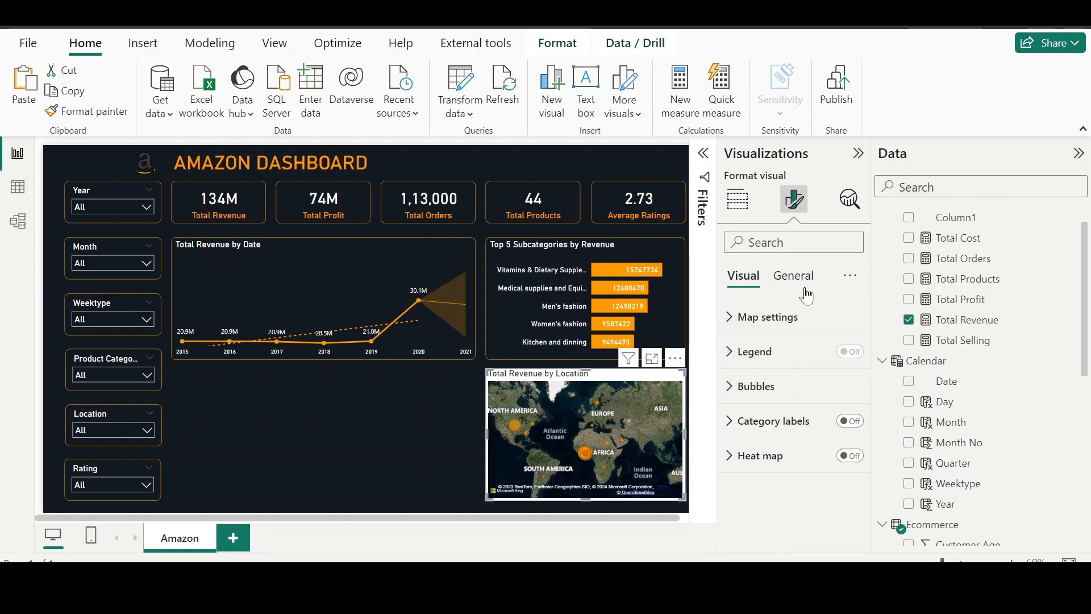
Step: Turn off the map visual's title and its background
left_click(792, 276)
left_click(849, 353)
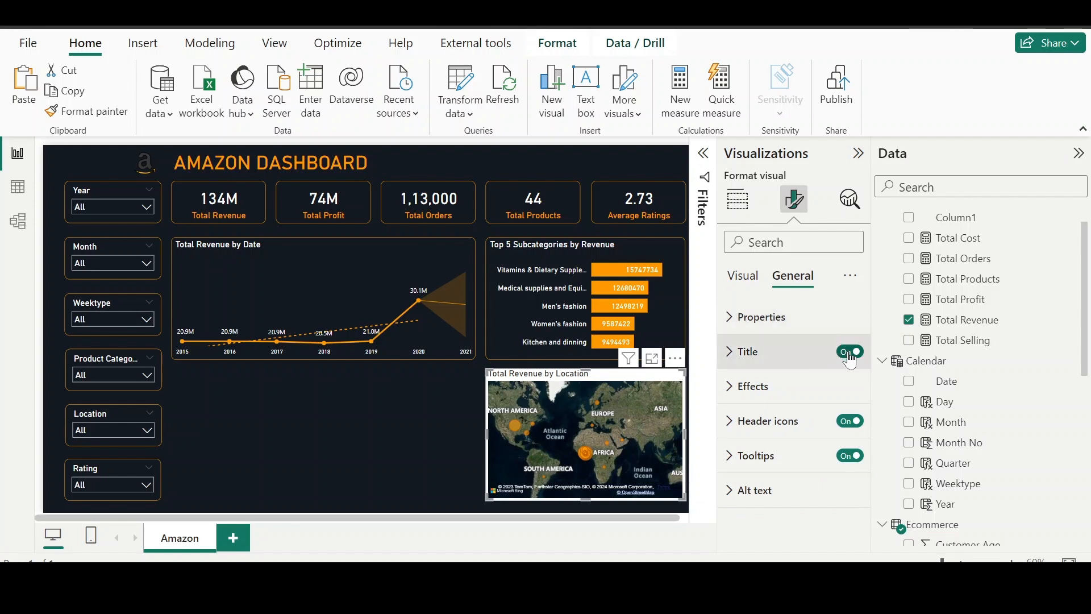
left_click(746, 278)
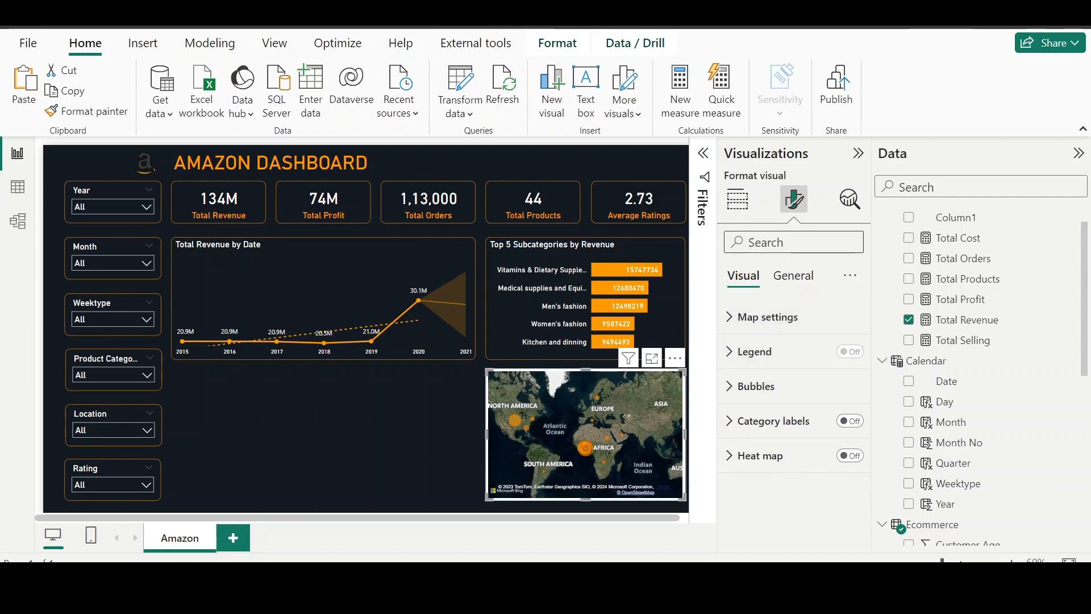
left_click(802, 283)
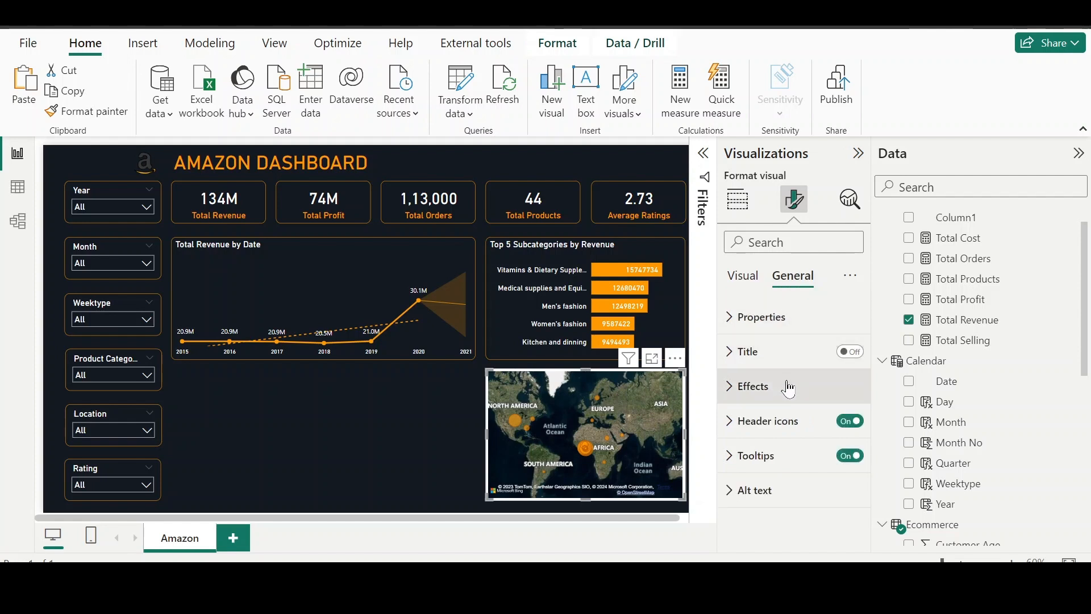
left_click(787, 388)
scroll(844, 431, "down", 2)
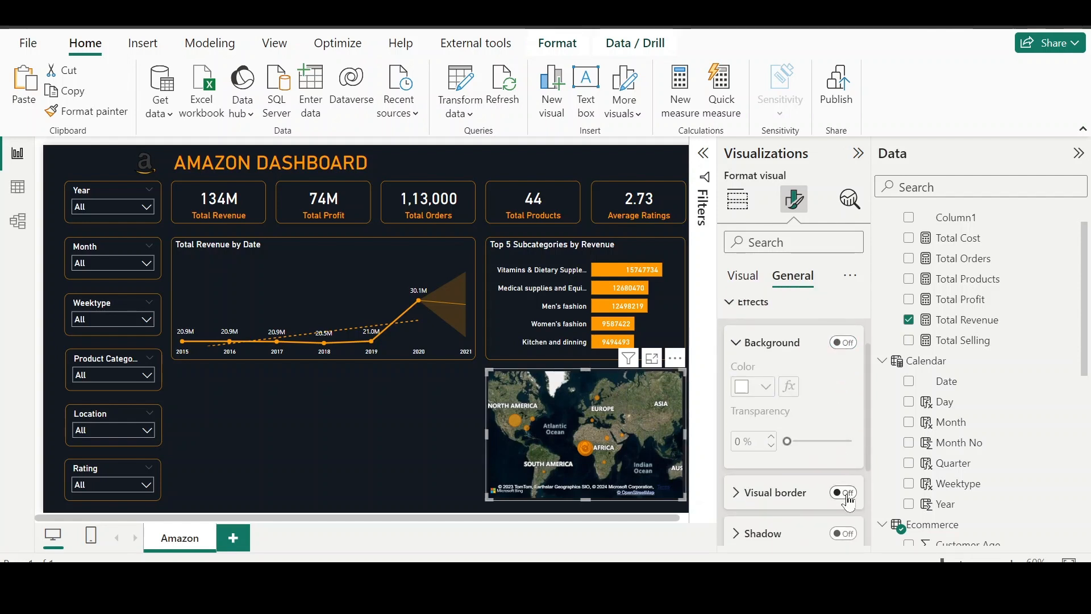
Step: Turn on the map's visual border, colour it orange and set its rounded corners to 10 px
scroll(844, 489, "up", 2)
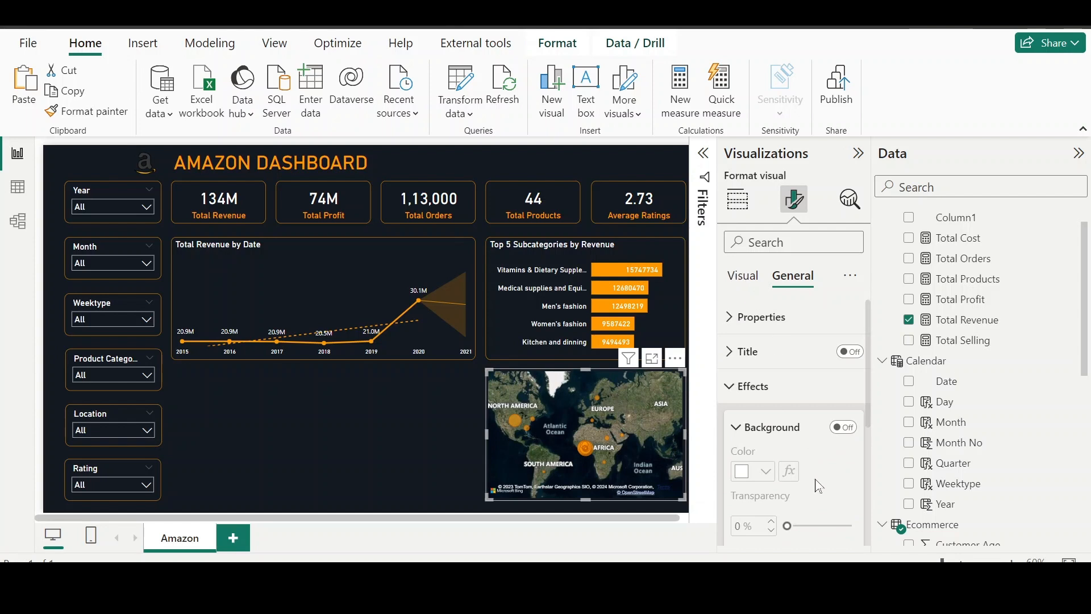
scroll(818, 486, "down", 2)
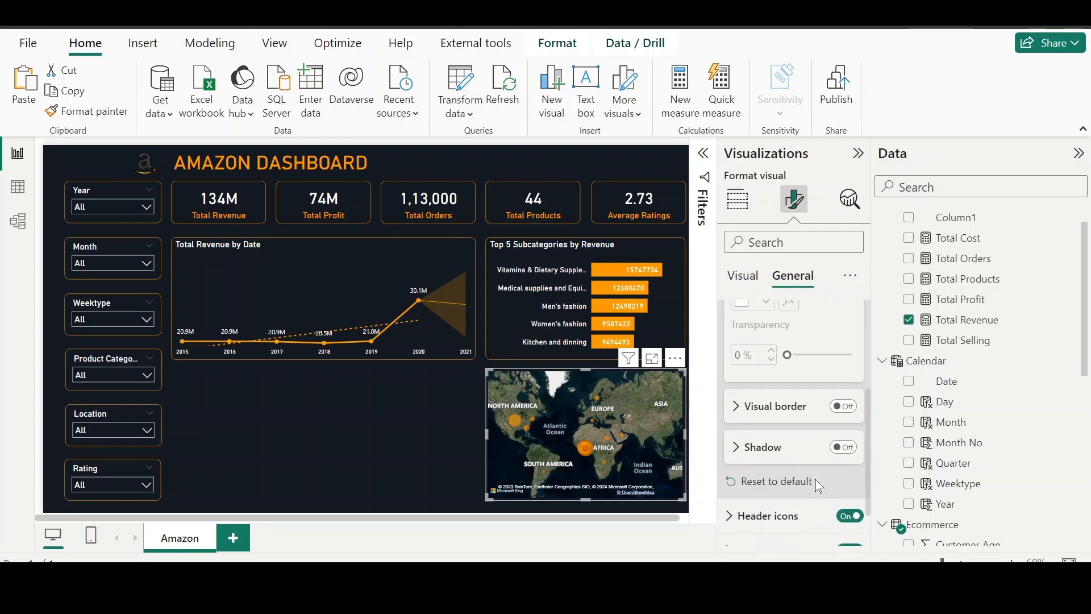
left_click(844, 407)
scroll(786, 449, "down", 1)
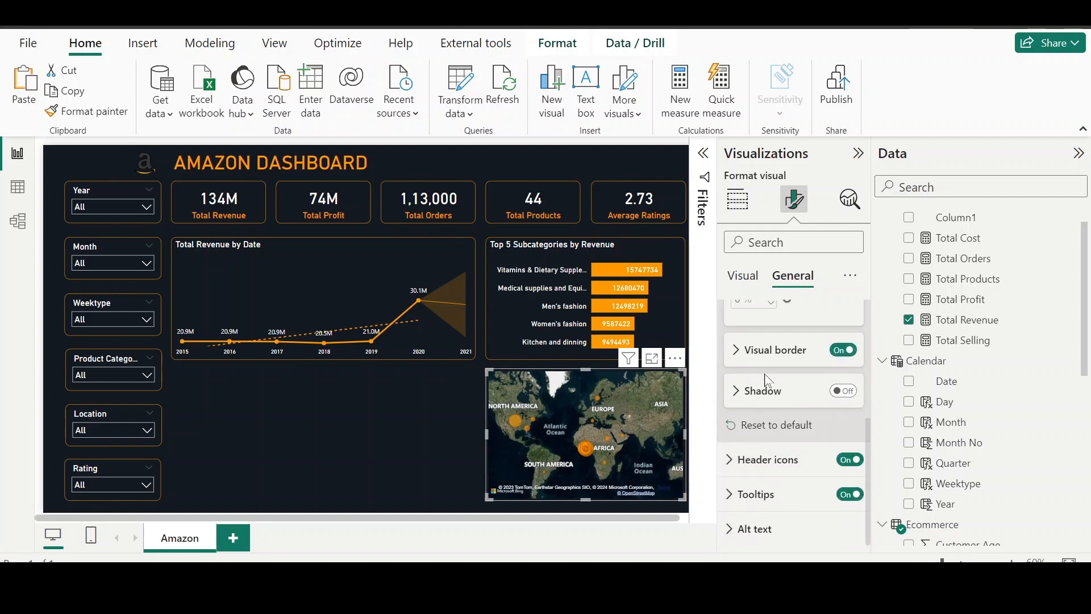
left_click(764, 351)
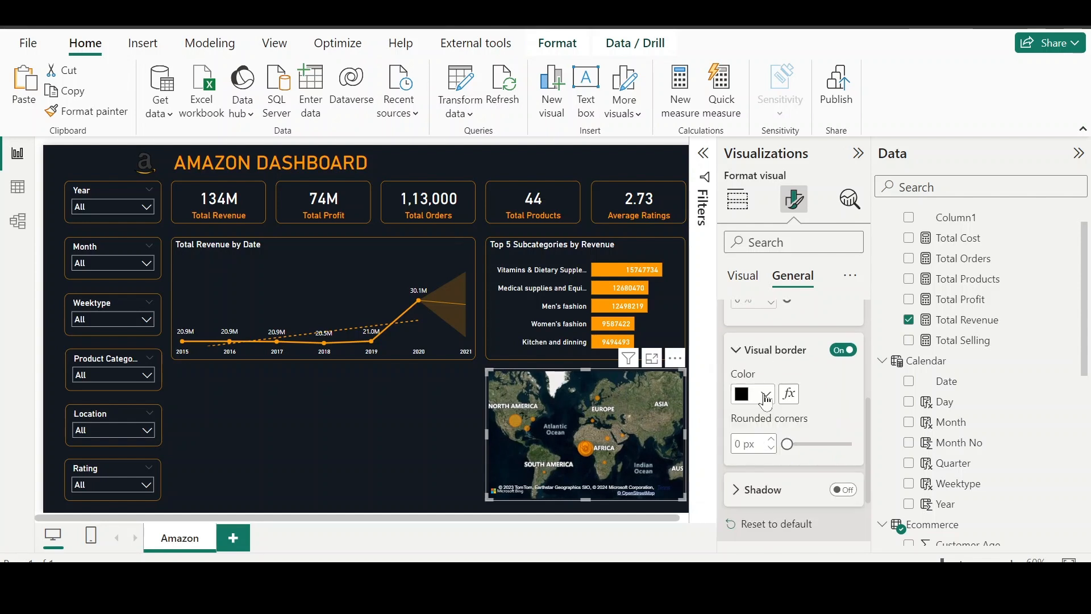
left_click(766, 396)
left_click(751, 316)
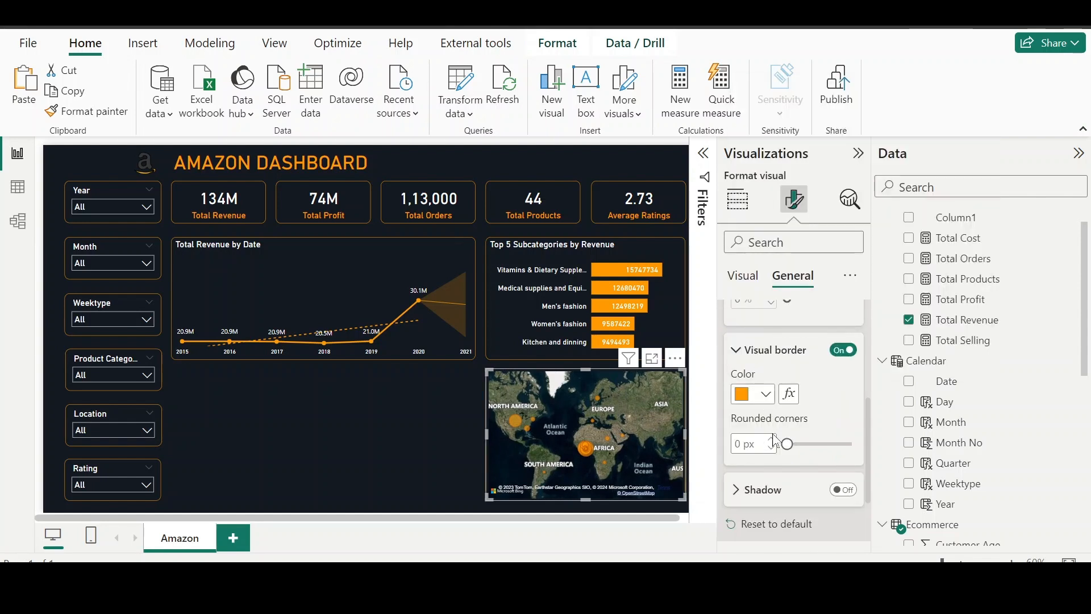
left_click(736, 446)
type("10")
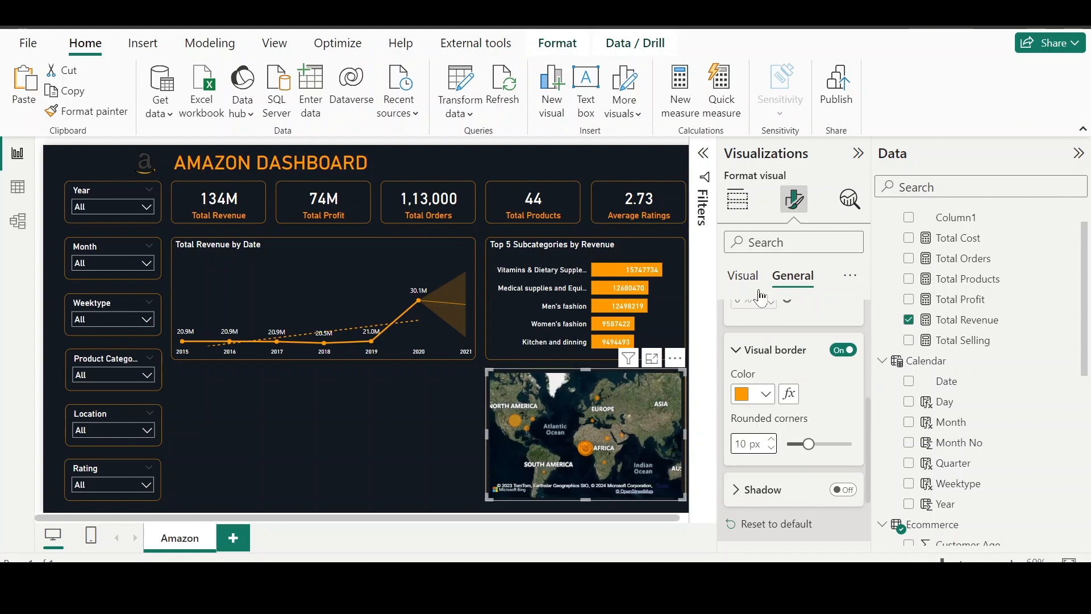
Step: Turn on the zoom buttons in the map's controls and try zooming the map in once with them
left_click(743, 277)
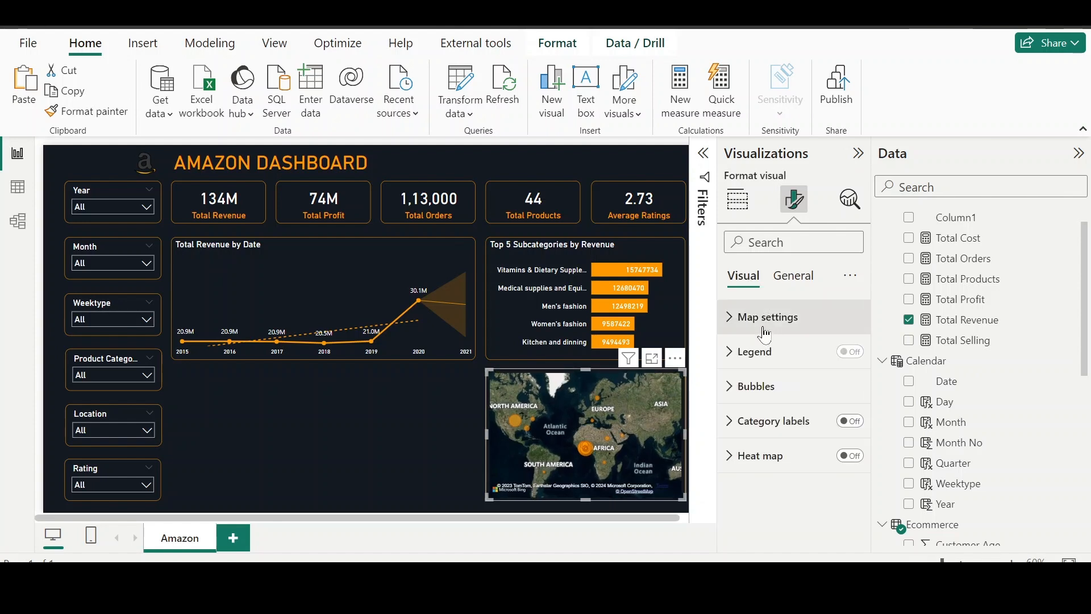
left_click(765, 333)
left_click(777, 467)
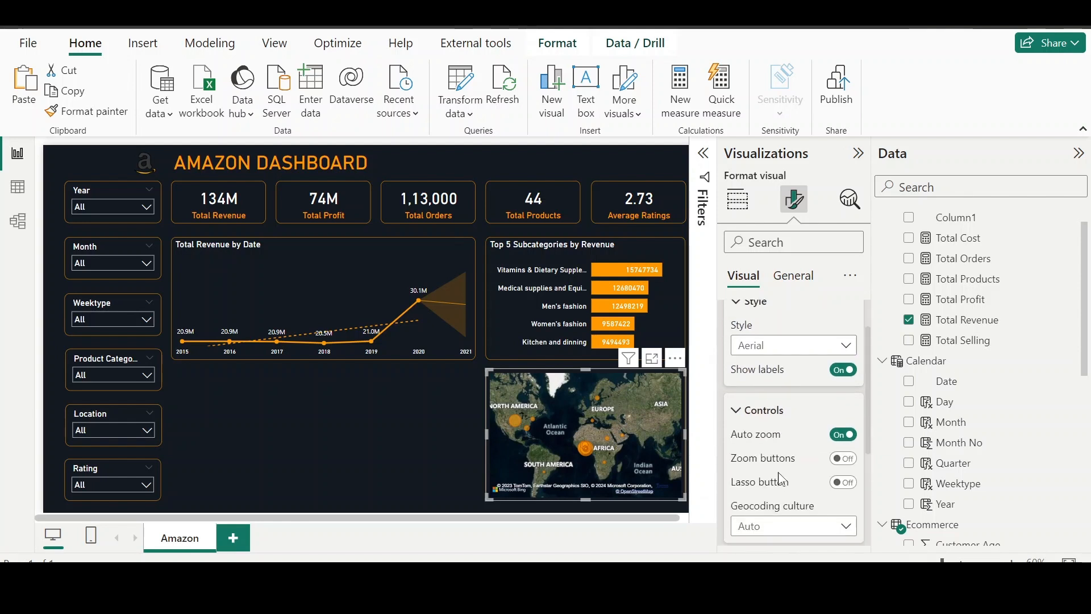
left_click(852, 445)
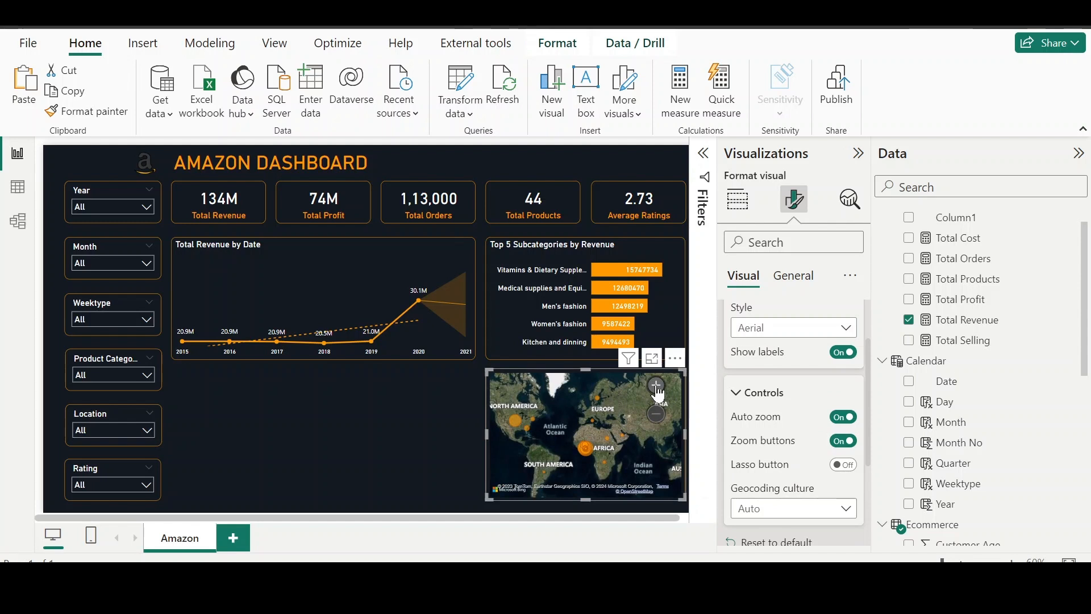
left_click(656, 386)
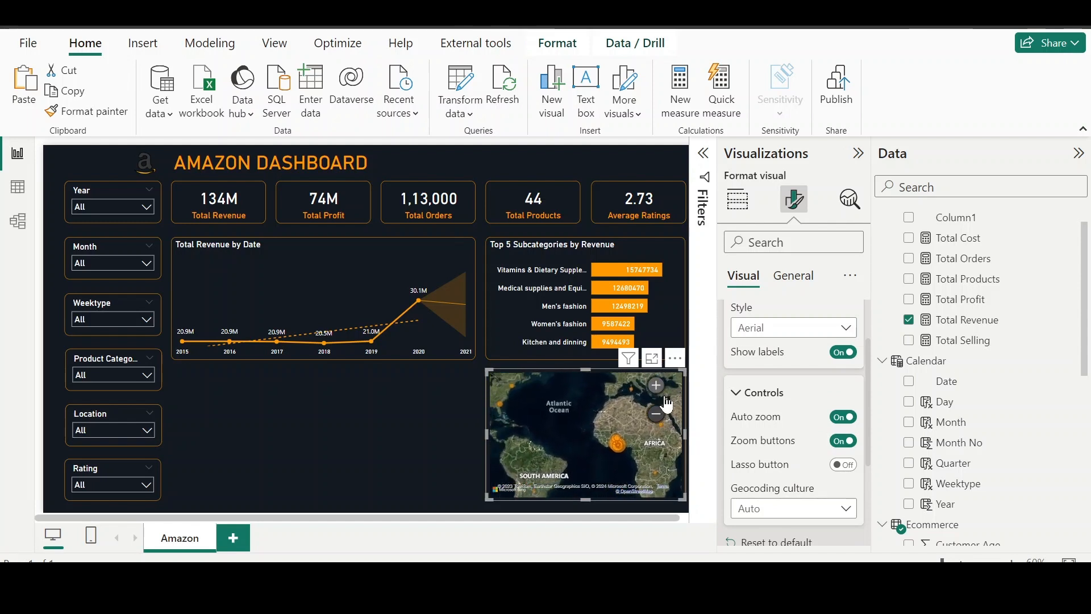
Step: Move the map up slightly toward the Top 5 Subcategories chart and extend its lower edge to line up with the Rating slicer
left_click_drag(667, 404, 682, 414)
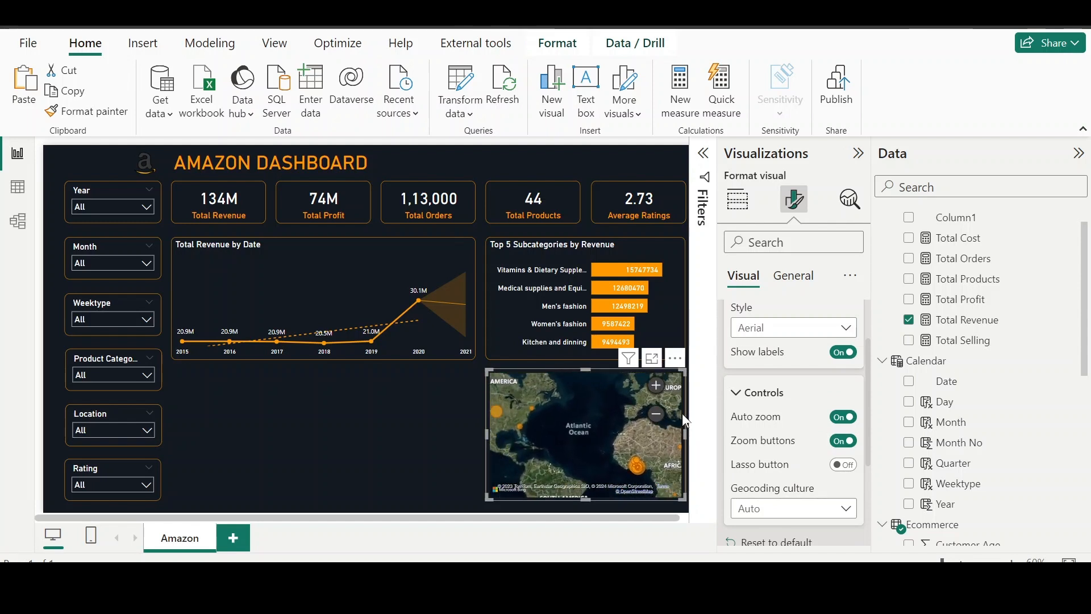
left_click(458, 436)
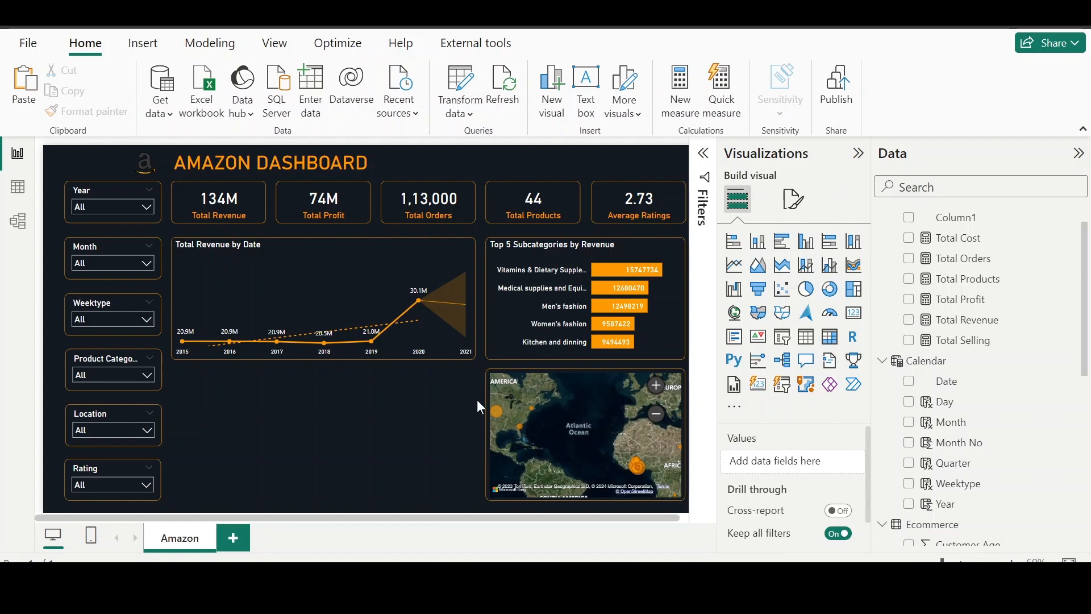
left_click(495, 371)
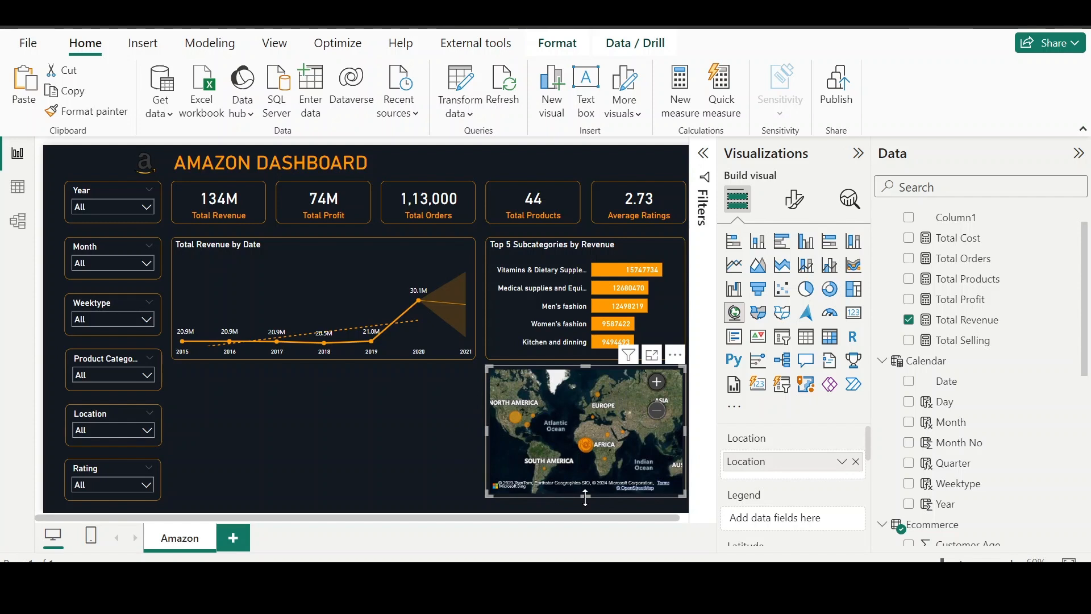
left_click_drag(586, 504, 588, 505)
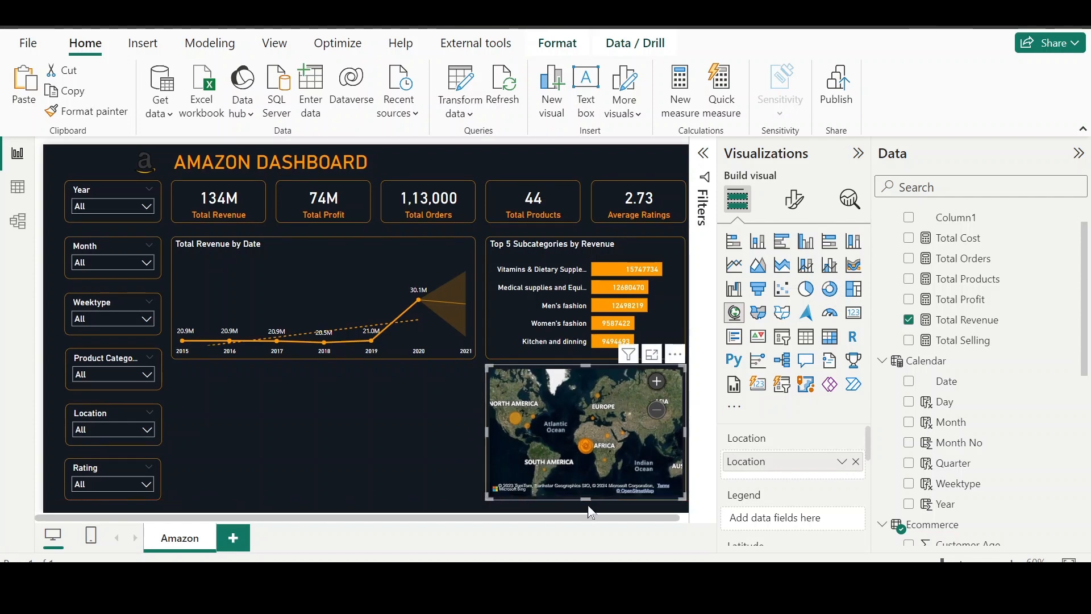
left_click(344, 453)
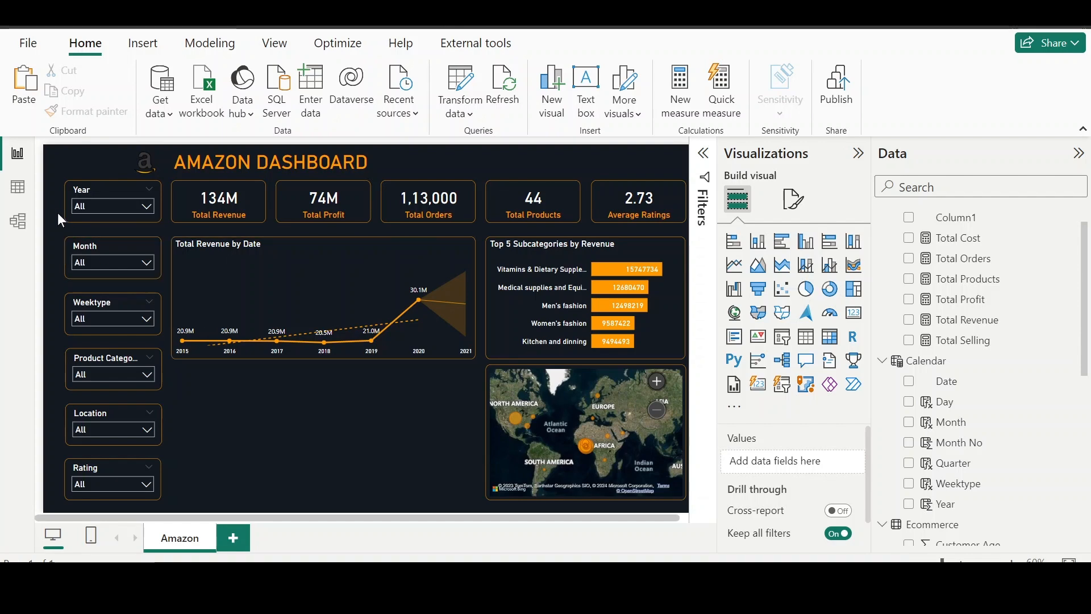
Step: In the table view, add a calculated column named Delivery Days to the Ecommerce table and start its formula with DATEDIFF
left_click(28, 194)
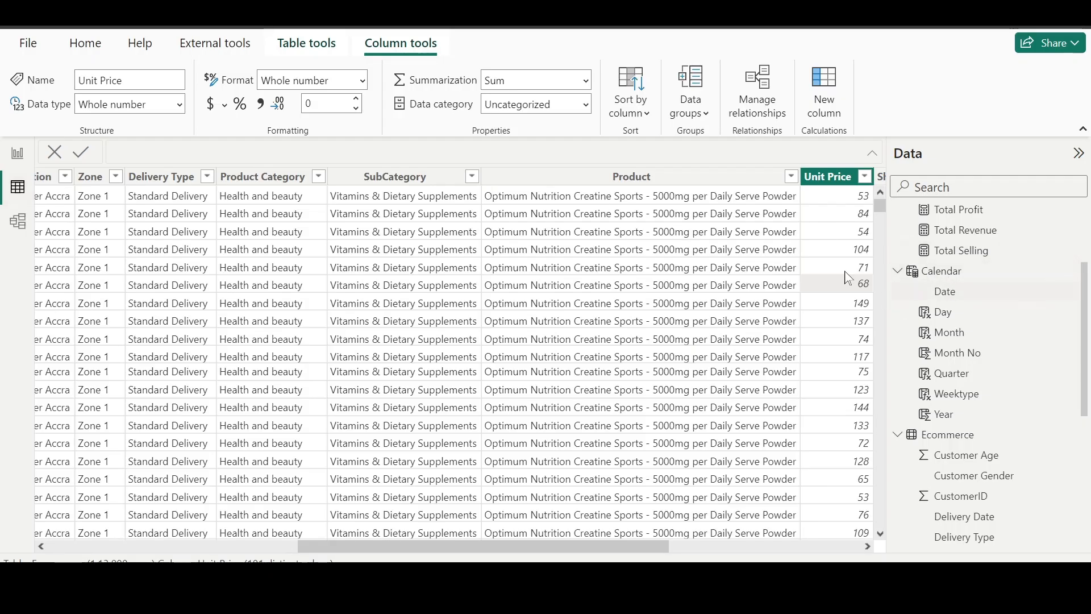
scroll(738, 309, "left", 10)
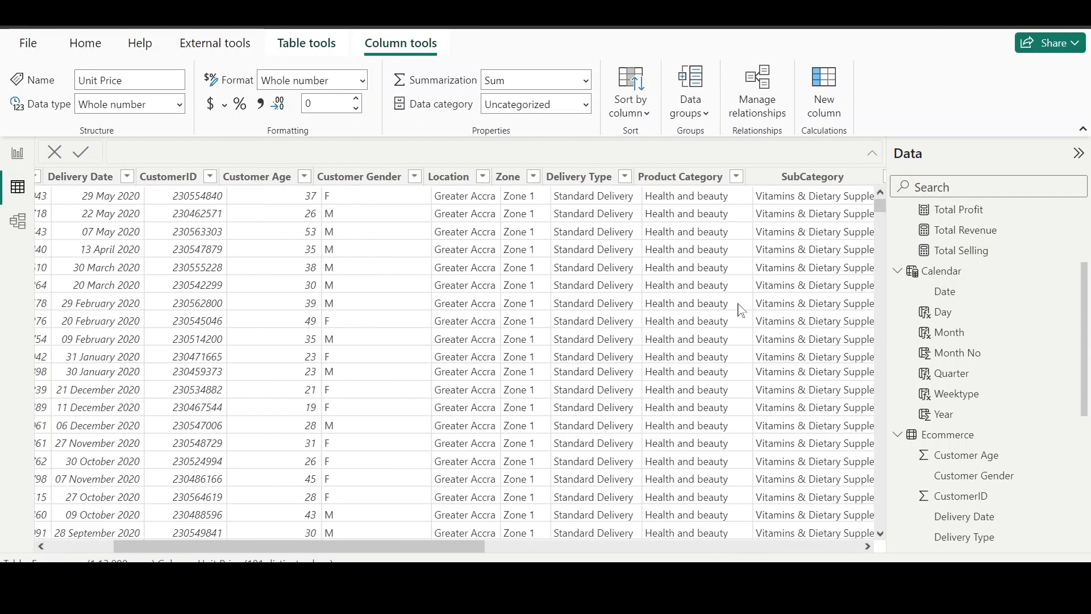
scroll(740, 310, "left", 2)
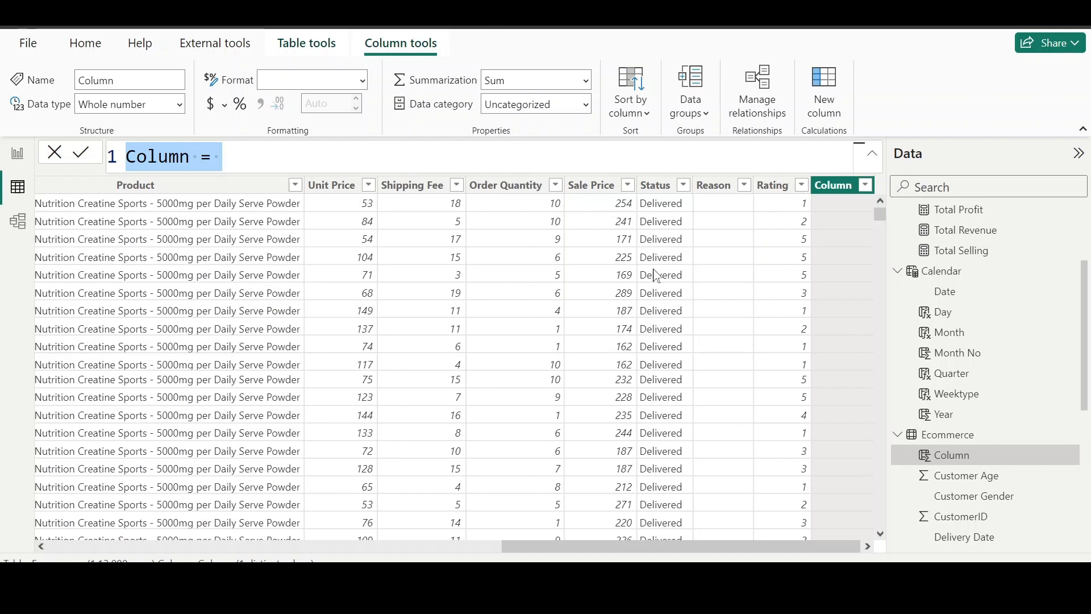
type("D")
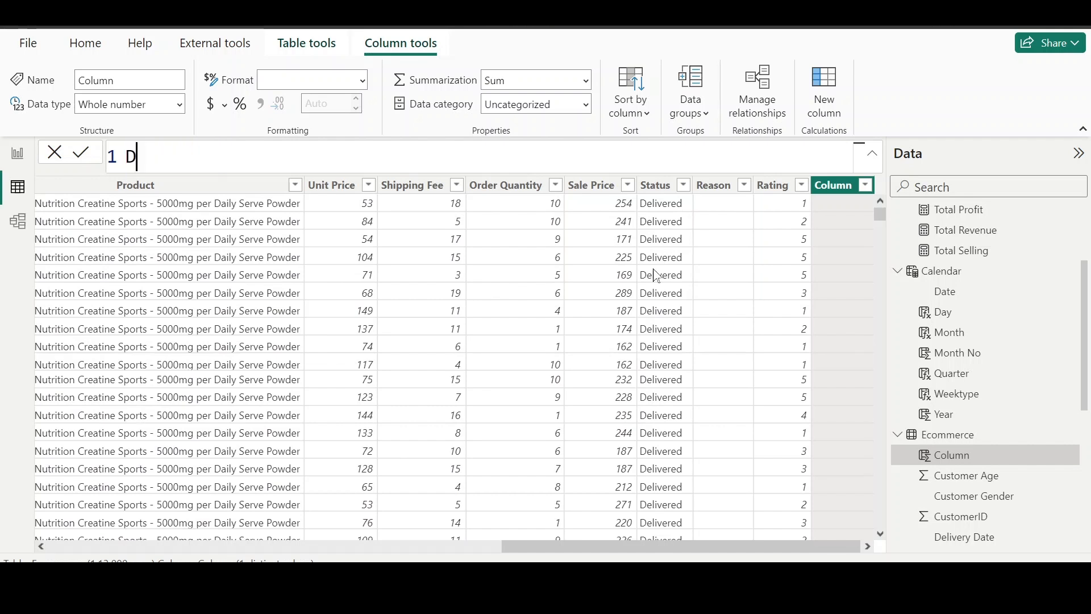
type("elivery ")
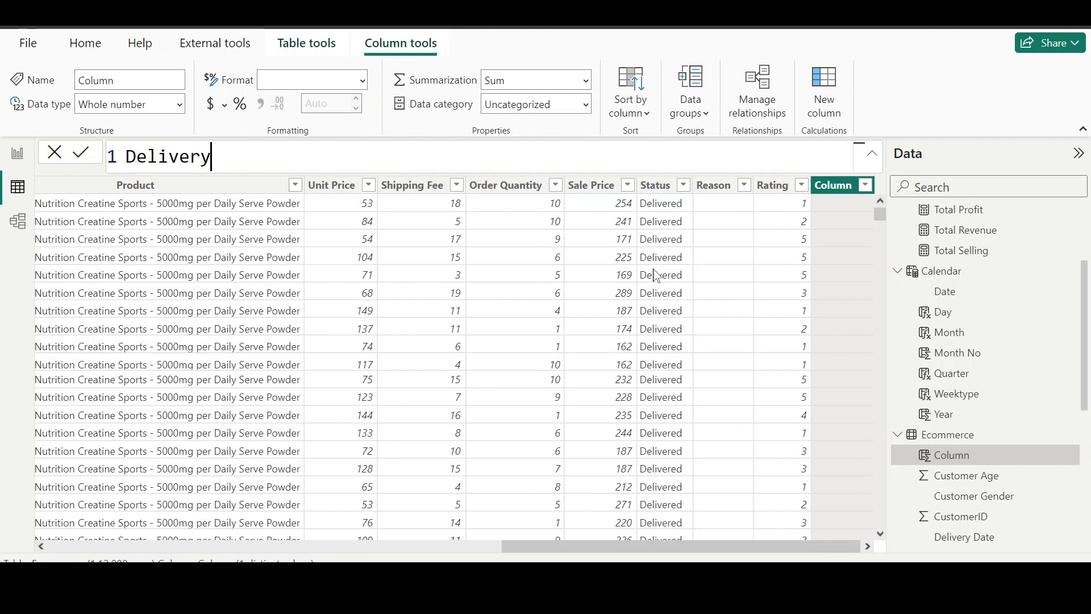
type("Days = dated")
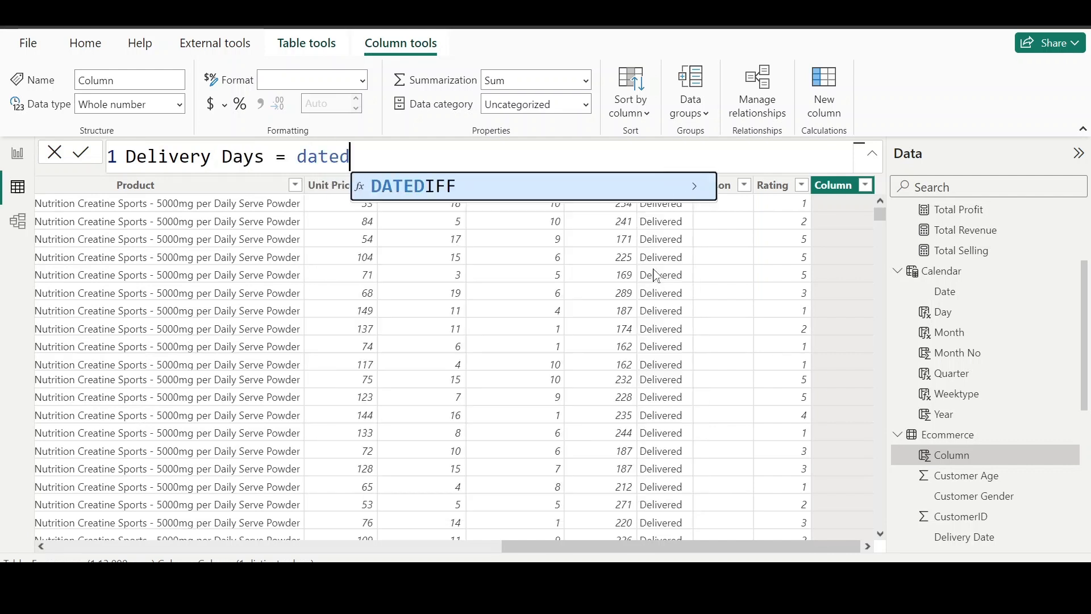
key("Tab")
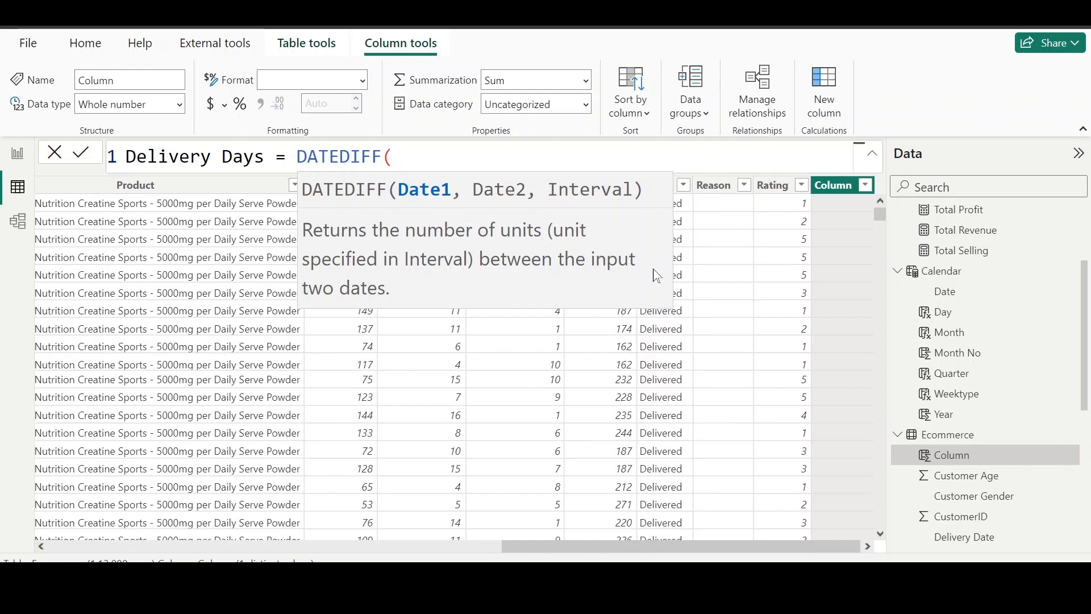
Step: Complete the DATEDIFF formula with Ecommerce[OrderDate], Ecommerce[Delivery Date] and the DAY interval, and commit the column
type("orde")
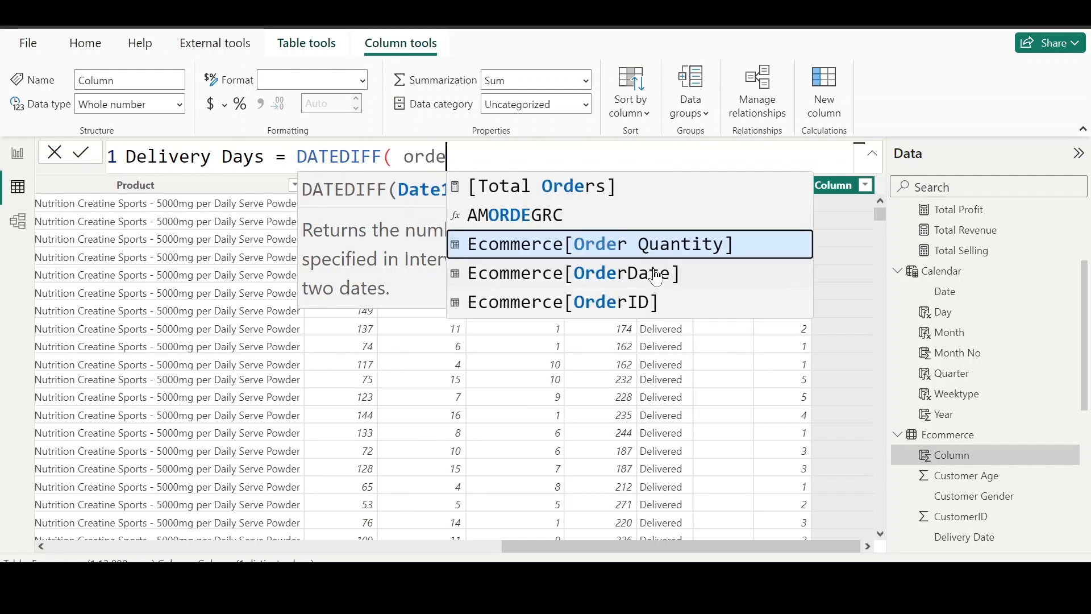
left_click(656, 275)
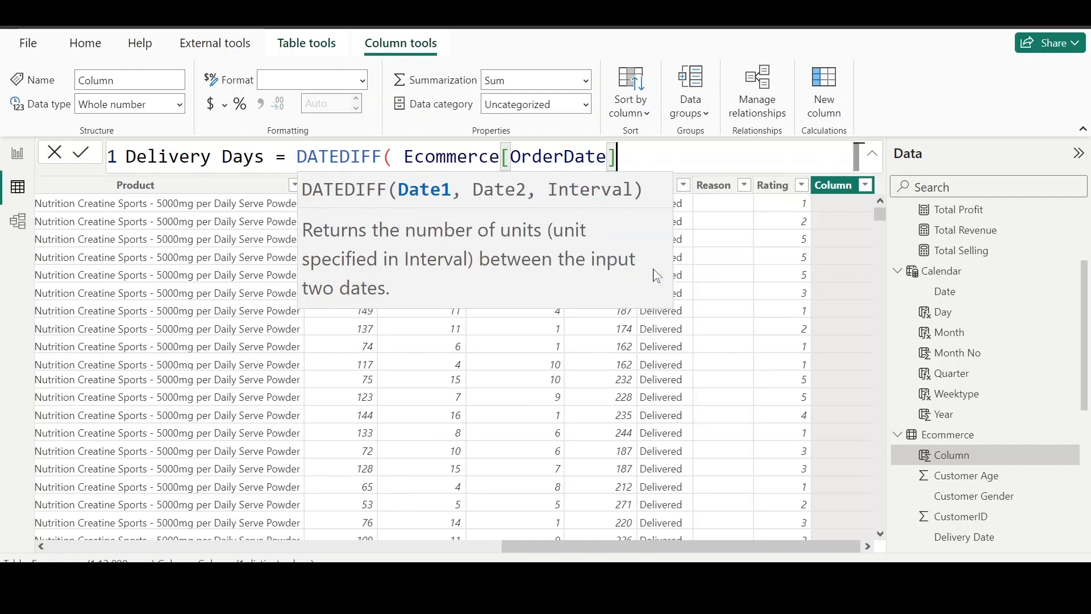
type(", ")
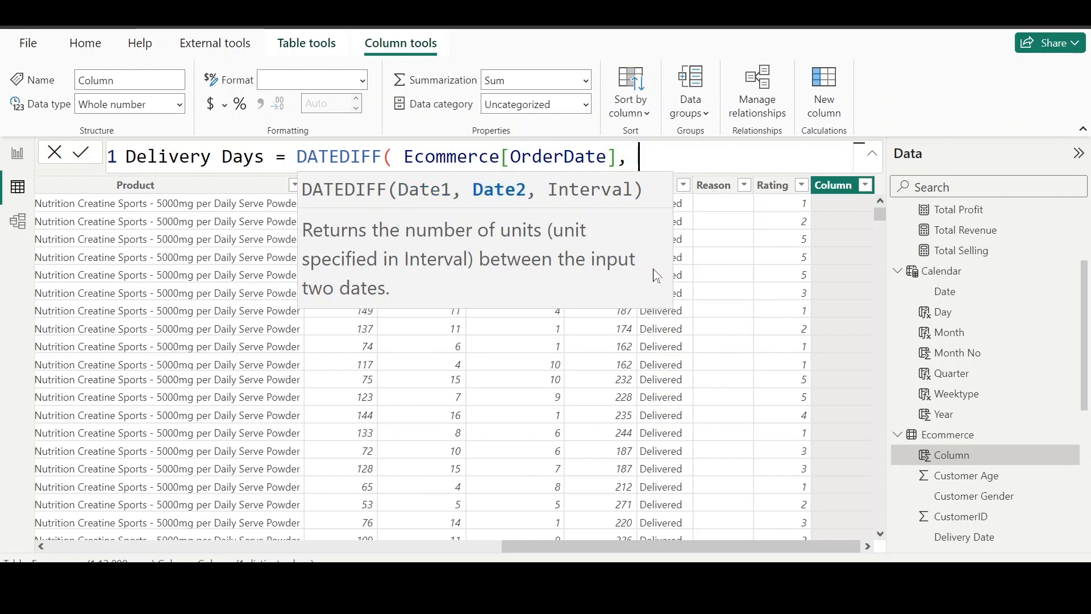
type("deli")
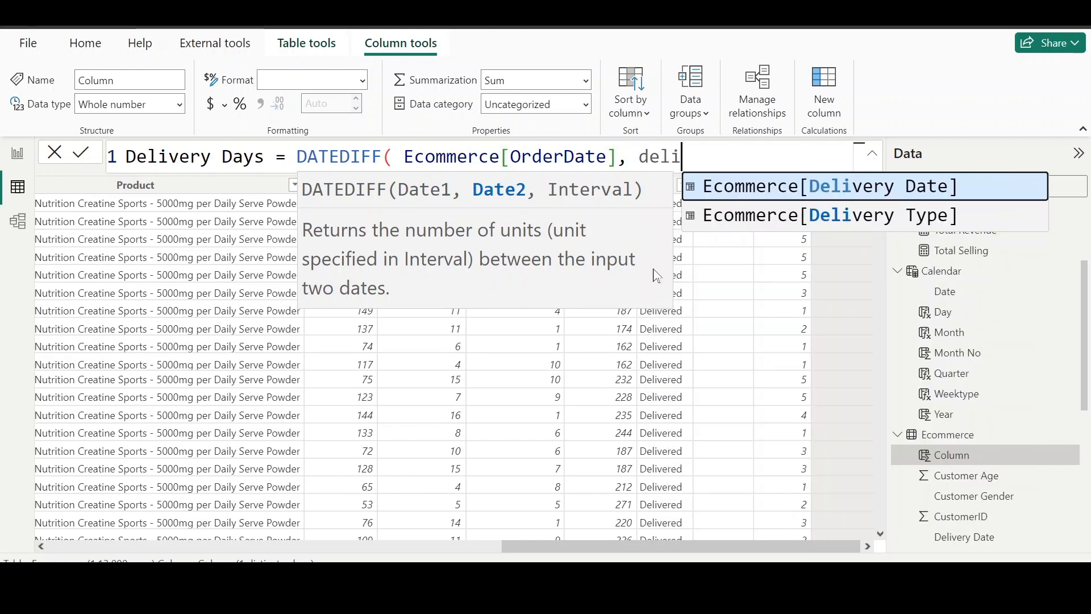
key("Tab")
type(",")
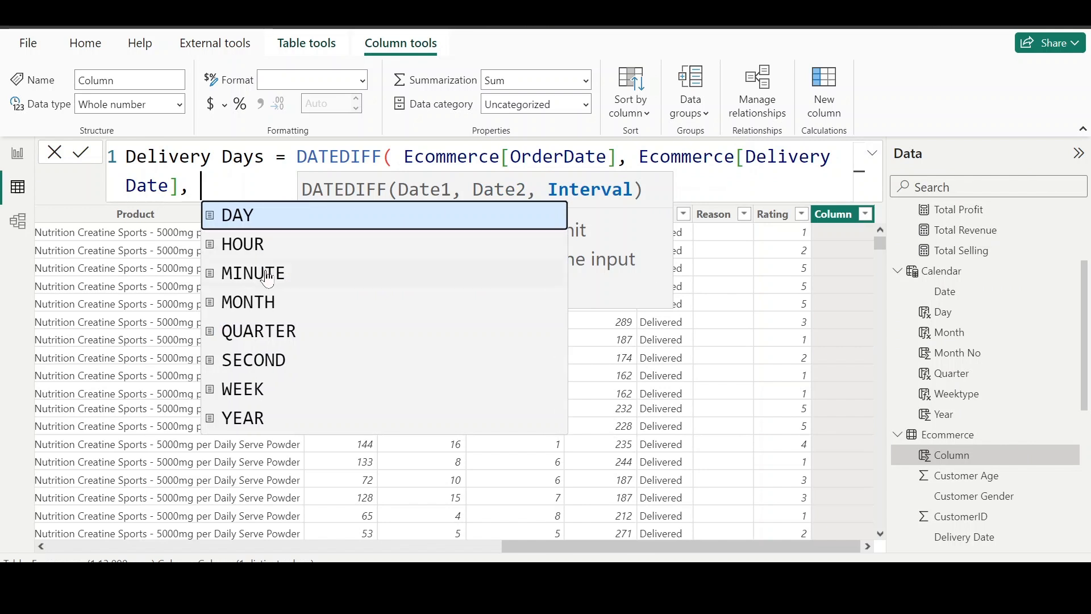
left_click(227, 214)
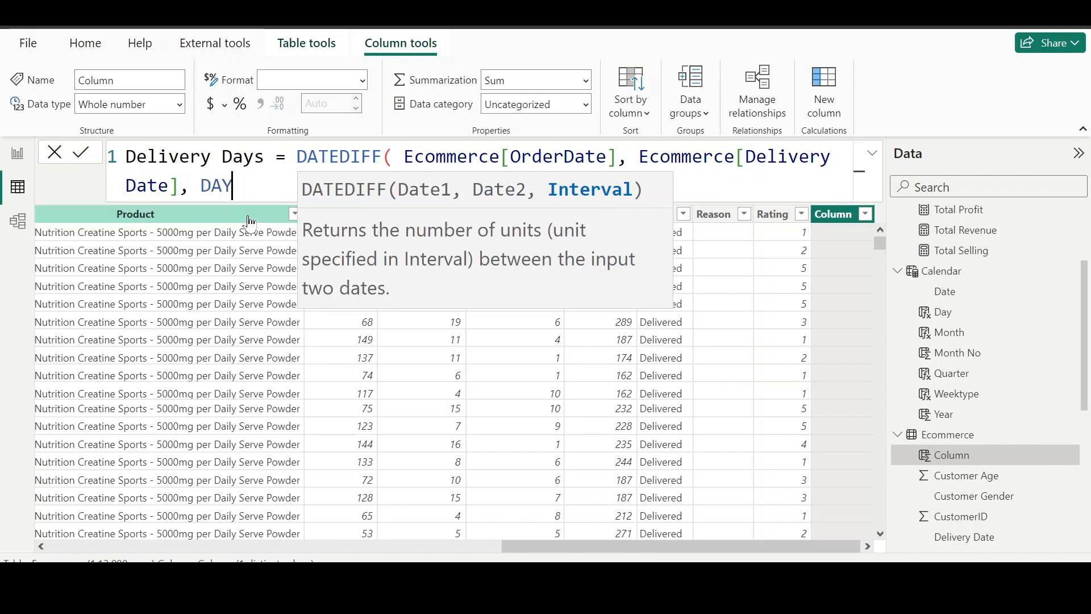
type(")")
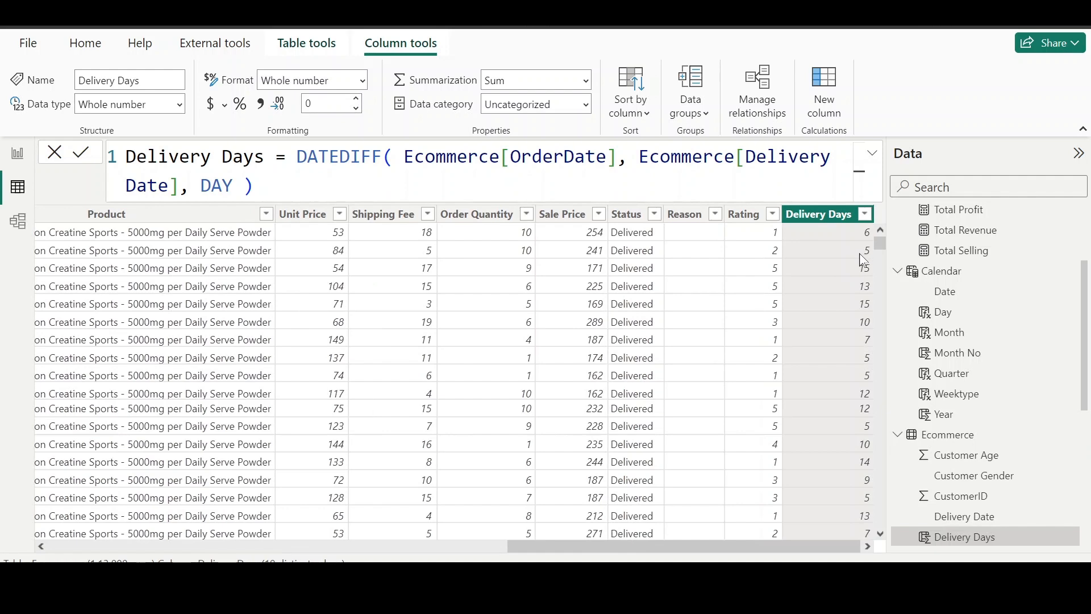
Step: Back in the report, duplicate the Top 5 Subcategories by Revenue chart and place the copy beneath the Total Revenue by Date chart
left_click(18, 152)
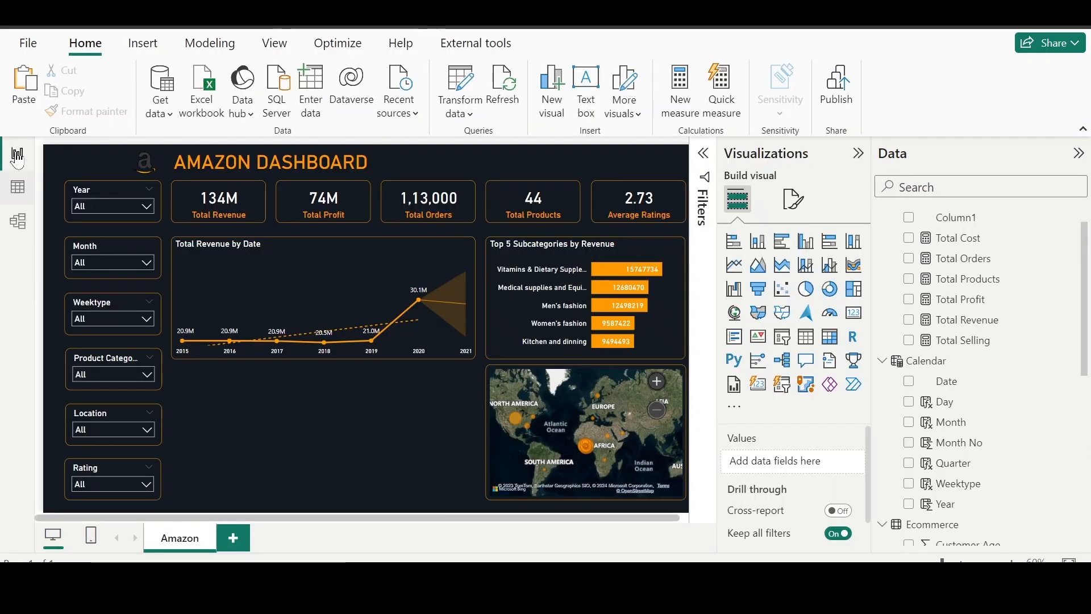
left_click(318, 403)
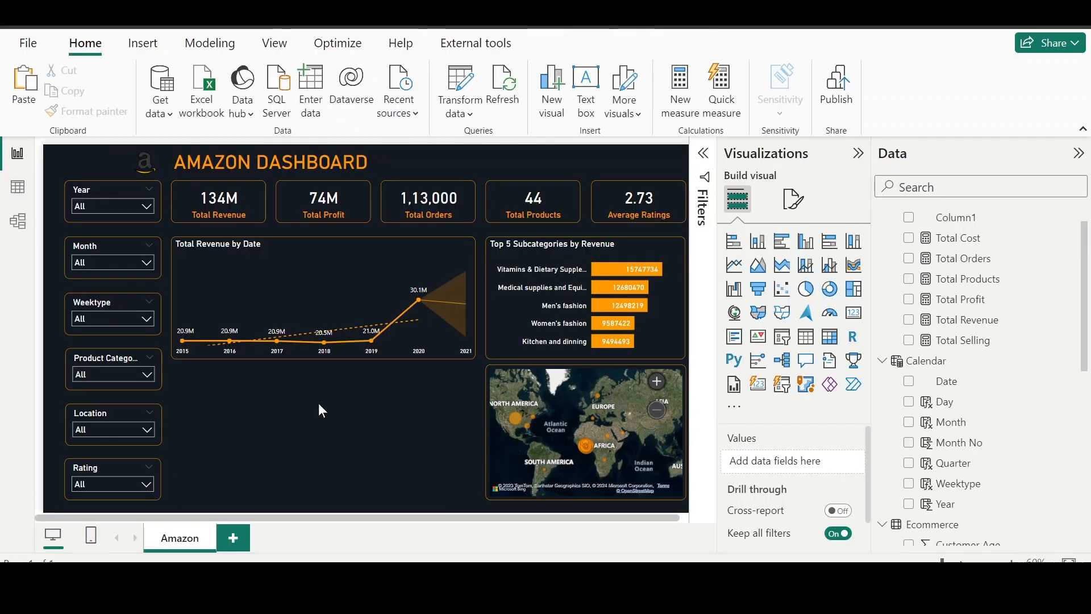
left_click(513, 255)
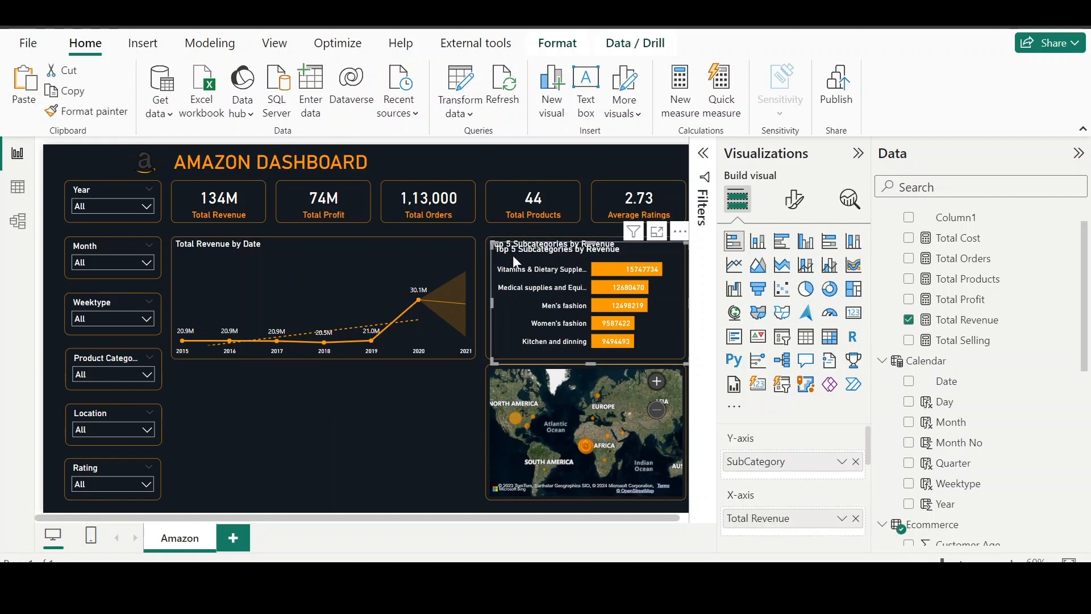
left_click_drag(512, 255, 194, 381)
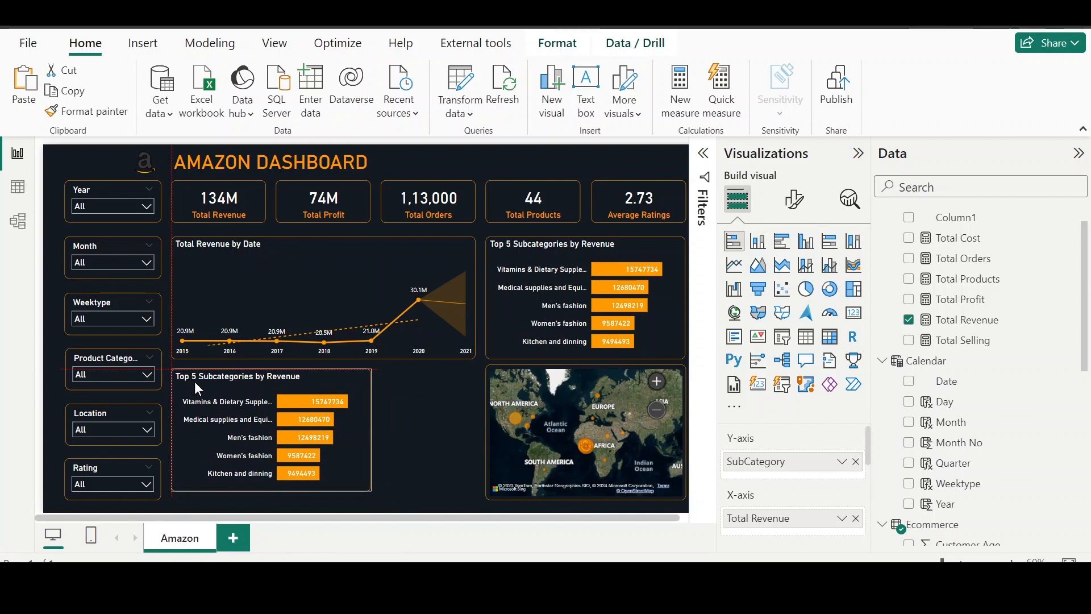
Step: Narrow the copied bar chart to about half the line chart's width and align its upper and lower edges with the map
left_click_drag(369, 489, 338, 497)
key("Up")
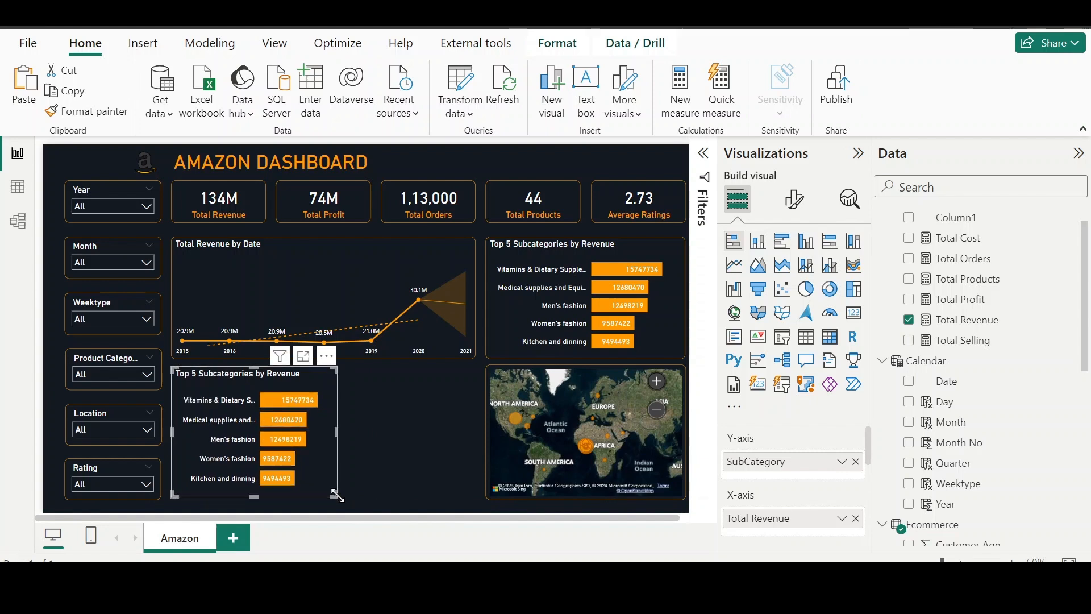
left_click_drag(264, 383, 269, 377)
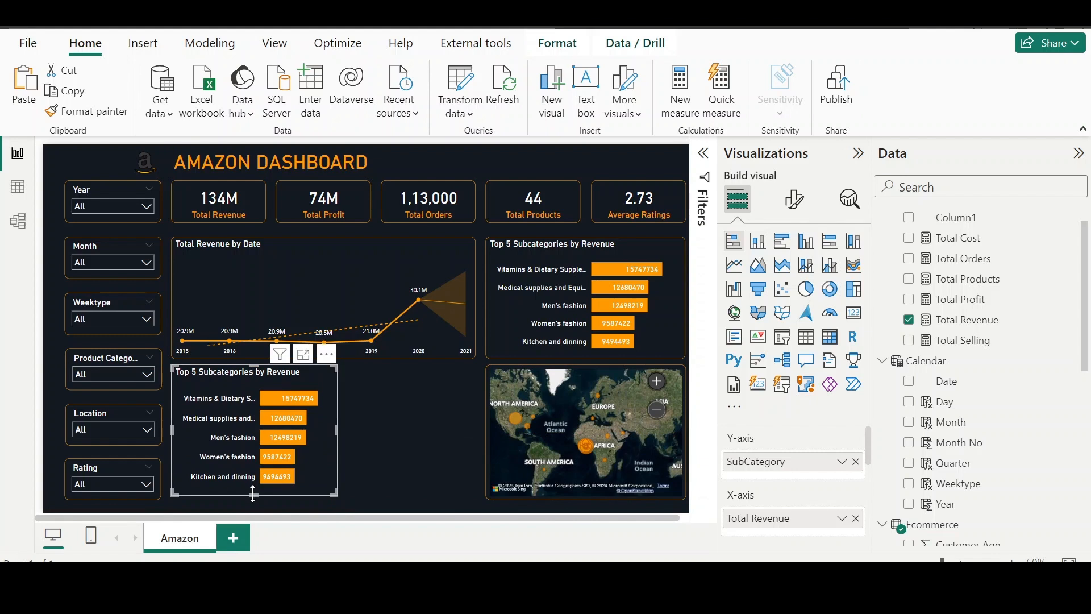
left_click_drag(253, 492, 252, 500)
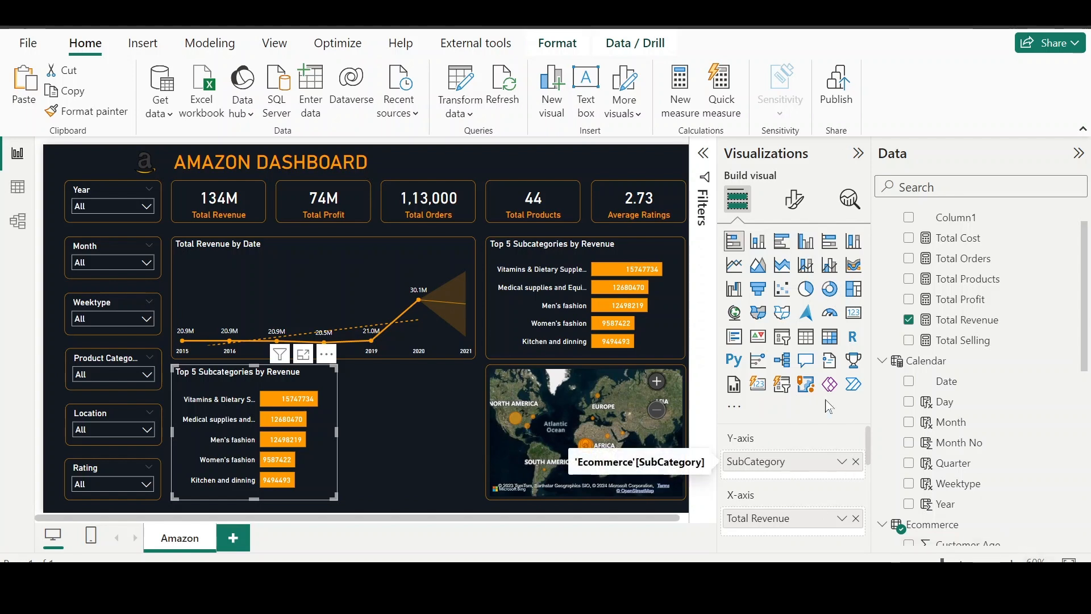
Step: Start a new group on the Ecommerce table's Delivery Days field and set its group type to List
scroll(954, 425, "down", 3)
scroll(955, 425, "down", 2)
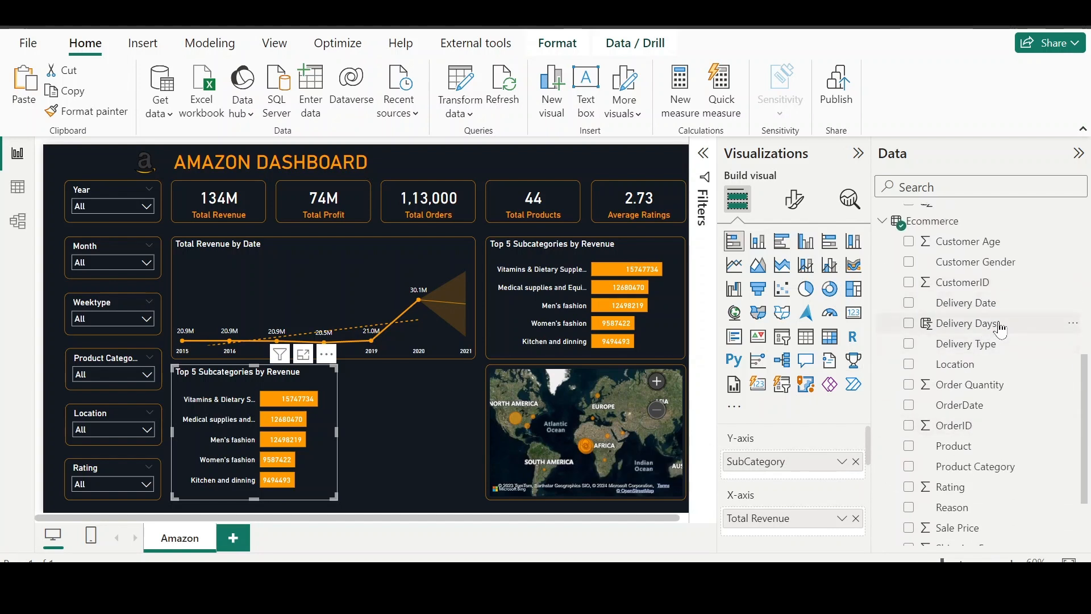
left_click(1073, 331)
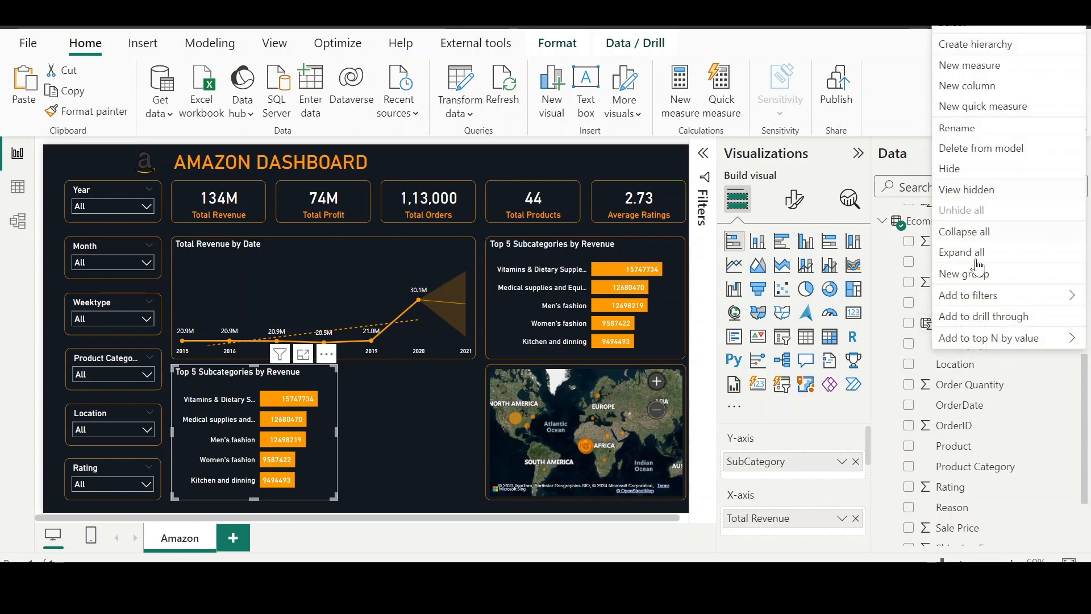
left_click(976, 276)
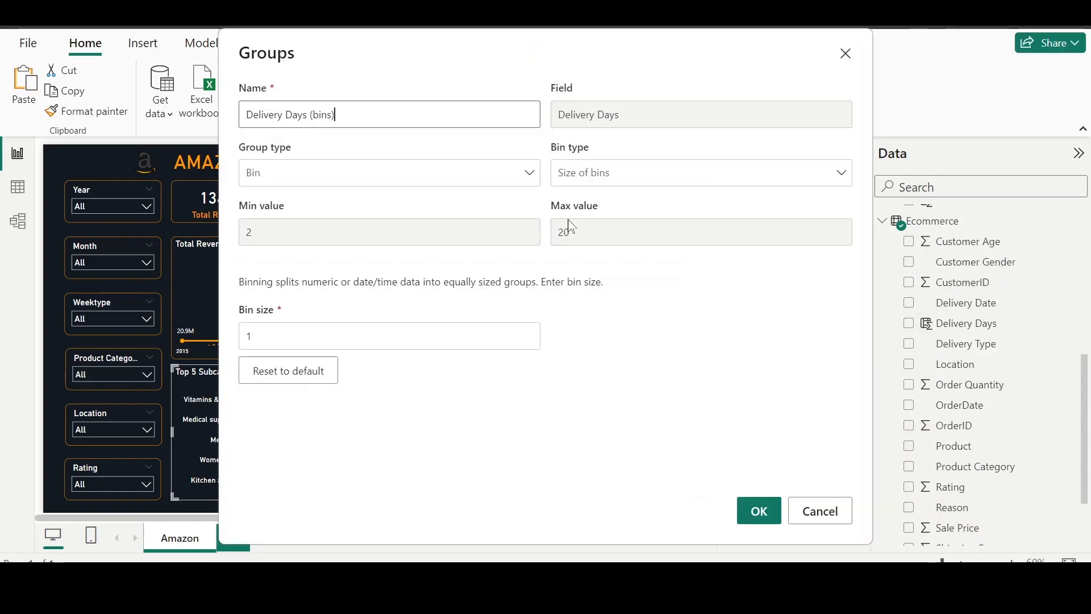
left_click(479, 172)
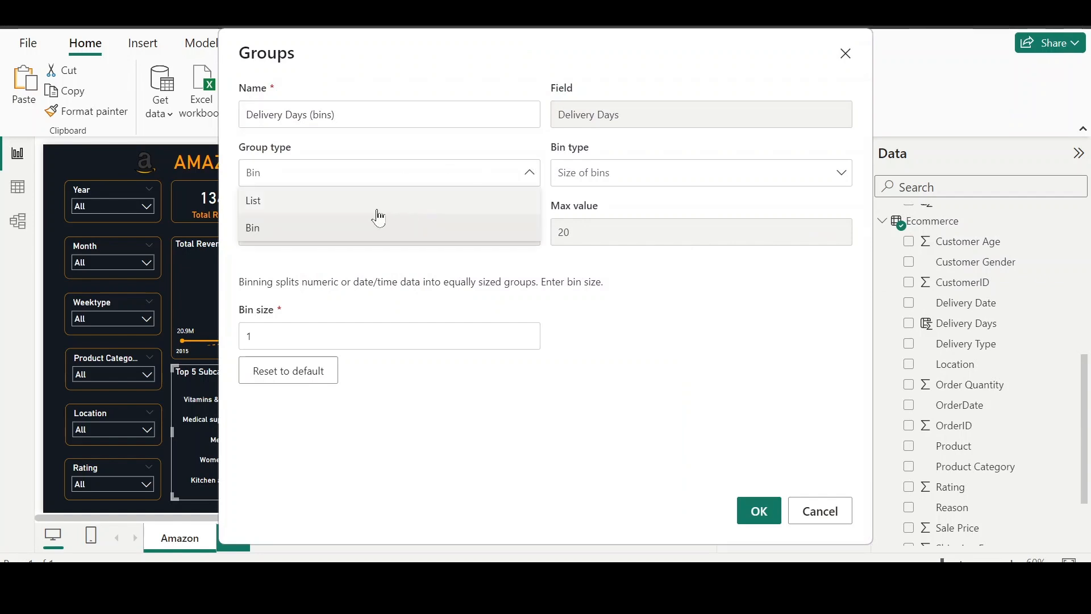
left_click(378, 209)
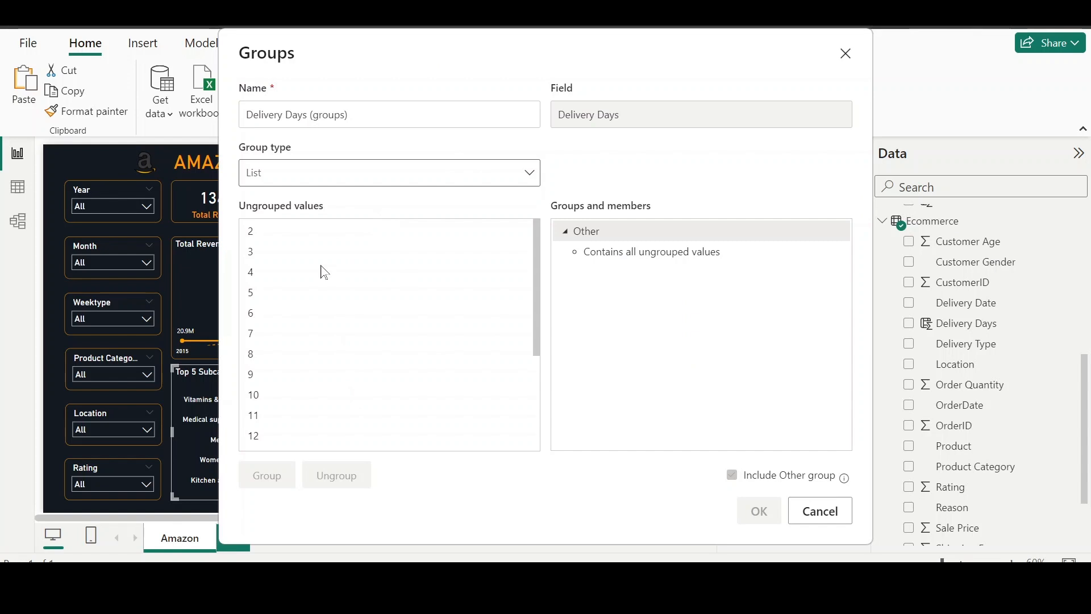
scroll(321, 272, "down", 3)
scroll(324, 272, "up", 3)
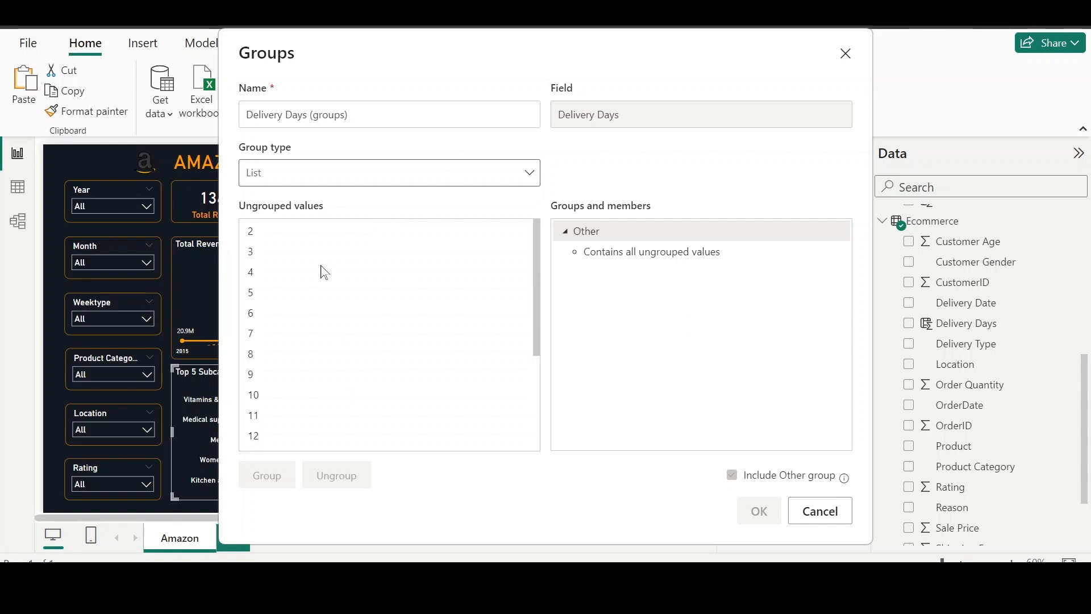
Step: Group the delivery day values 2, 3, 4 and 5 and name the group 0 to 5 Days
left_click(257, 232)
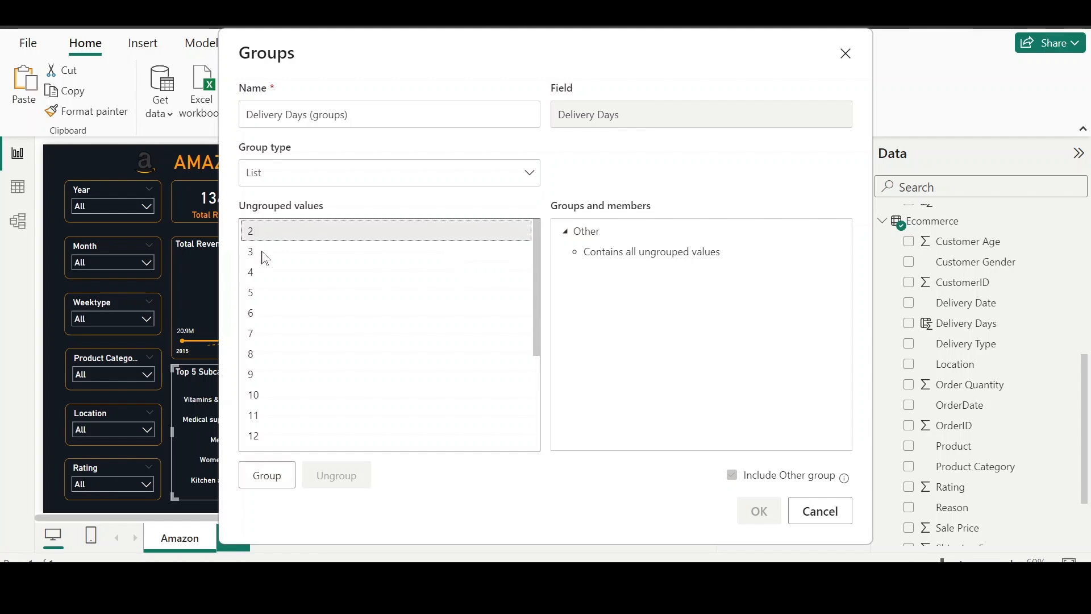
left_click(263, 251, "ctrl")
left_click(257, 278, "ctrl")
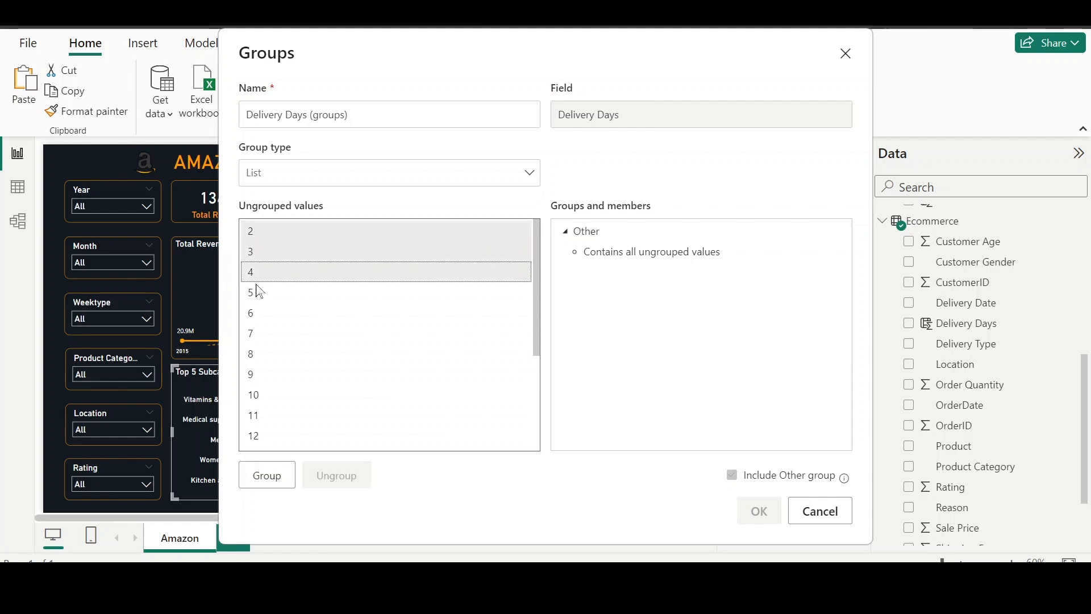
left_click(258, 295, "ctrl")
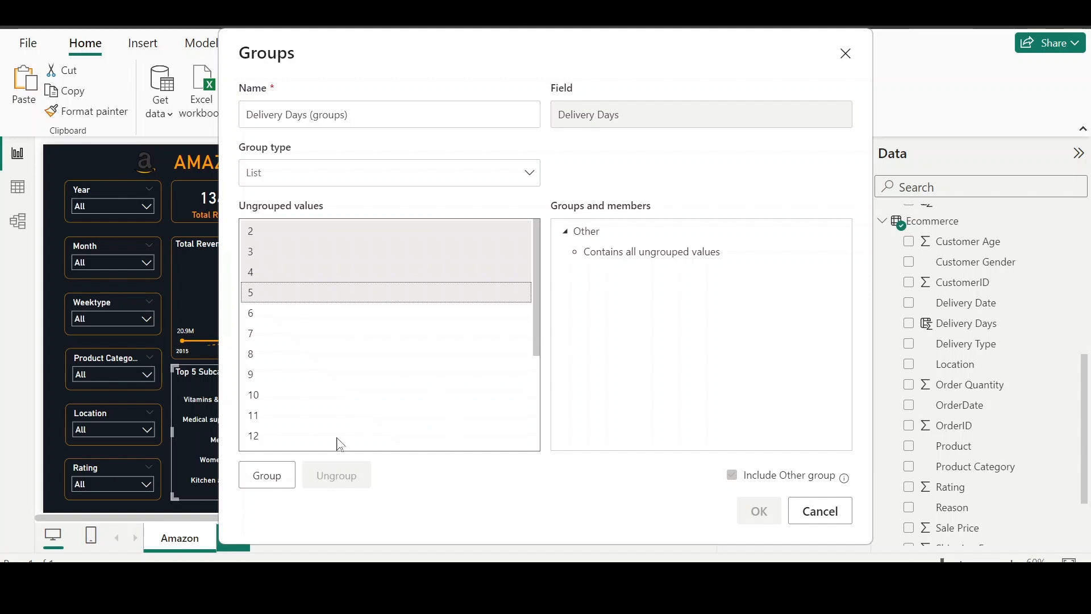
left_click(267, 476)
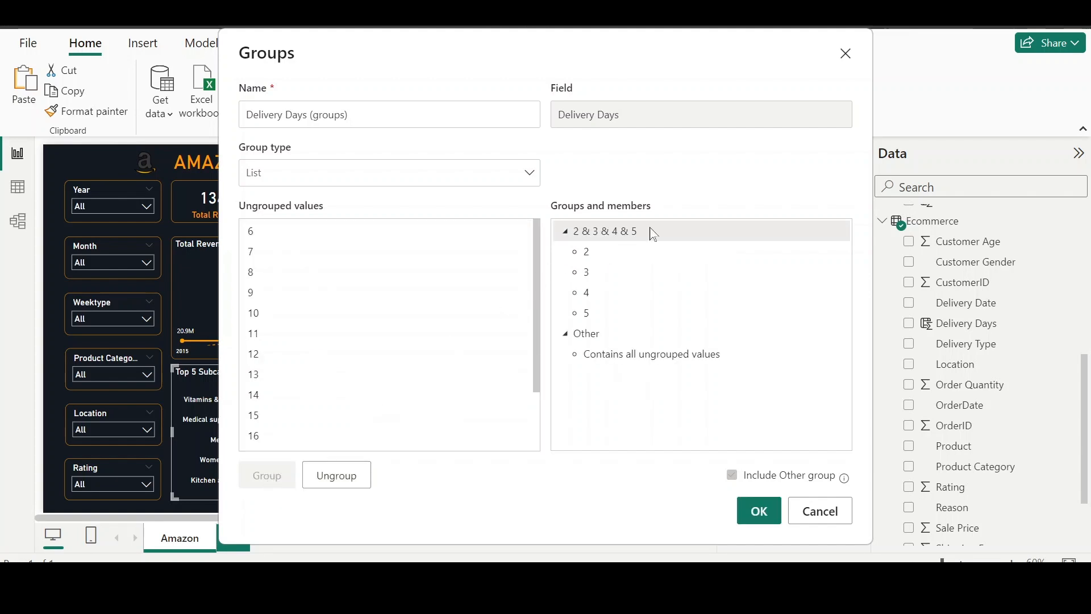
double_click(632, 233)
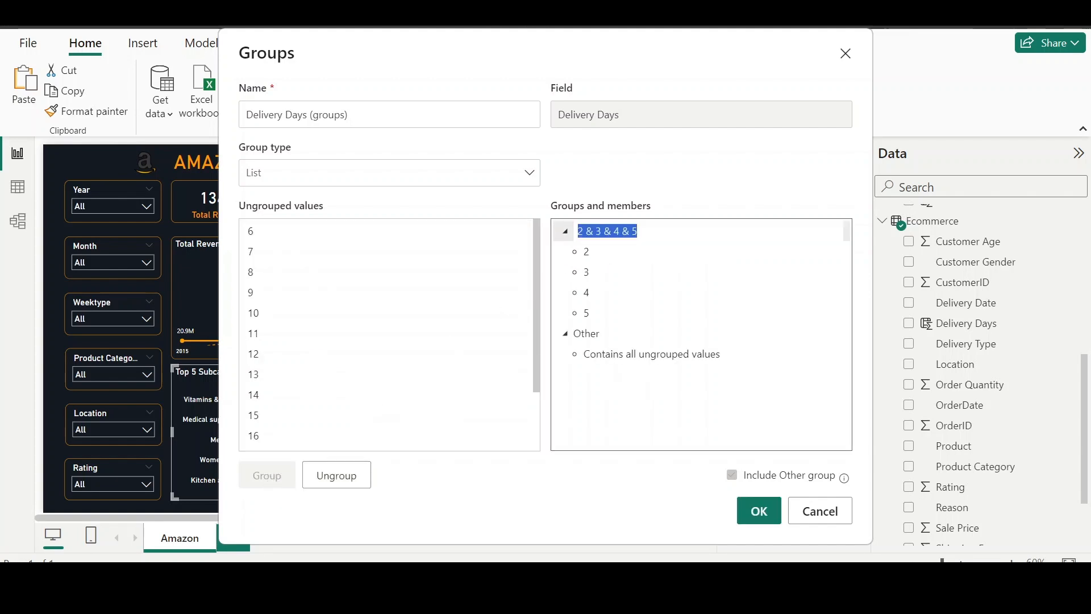
type("0 to 5 Days")
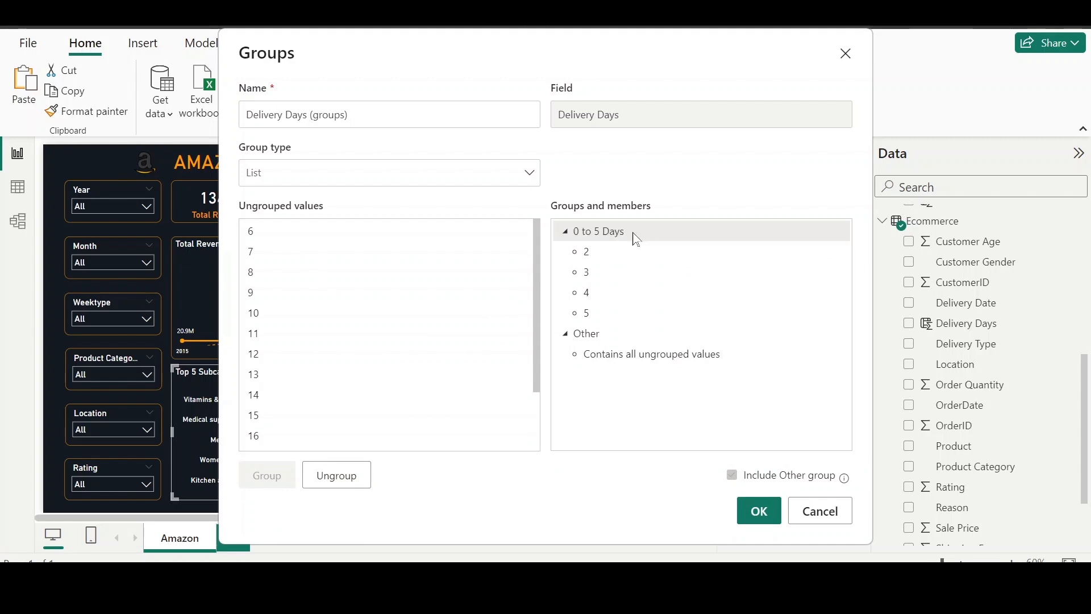
left_click(566, 231)
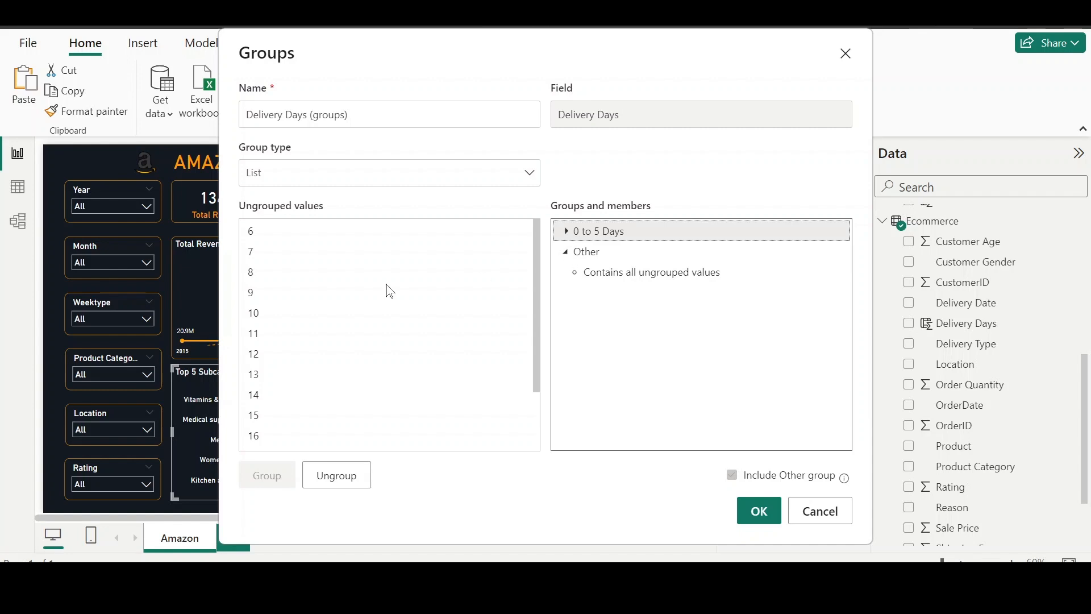
Step: Group the delivery day values 6 through 10 and name the group 6 to 10 Days
left_click(293, 233)
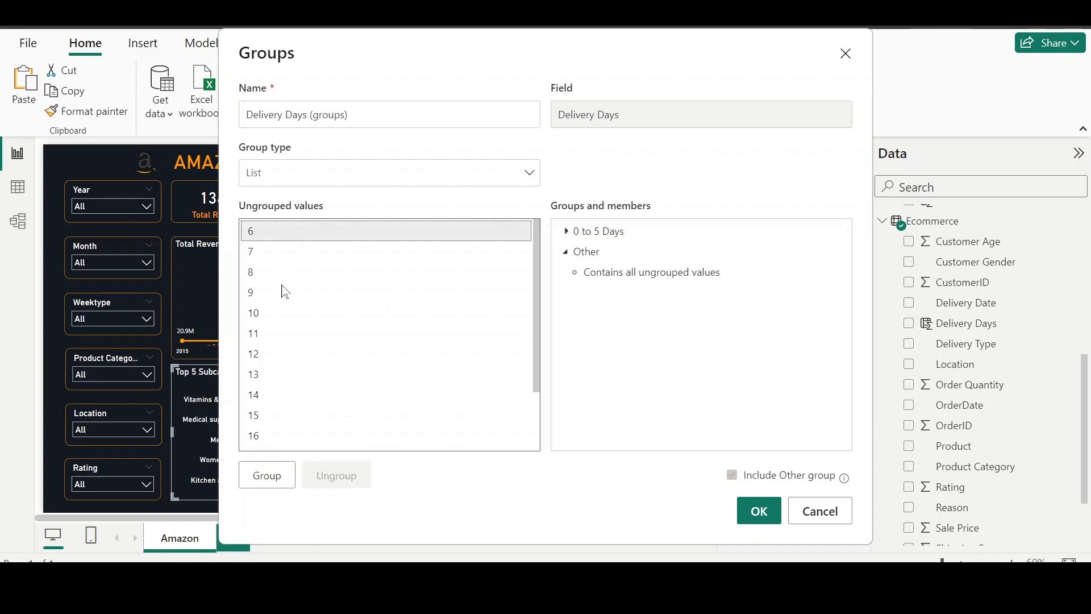
left_click(272, 322, "shift")
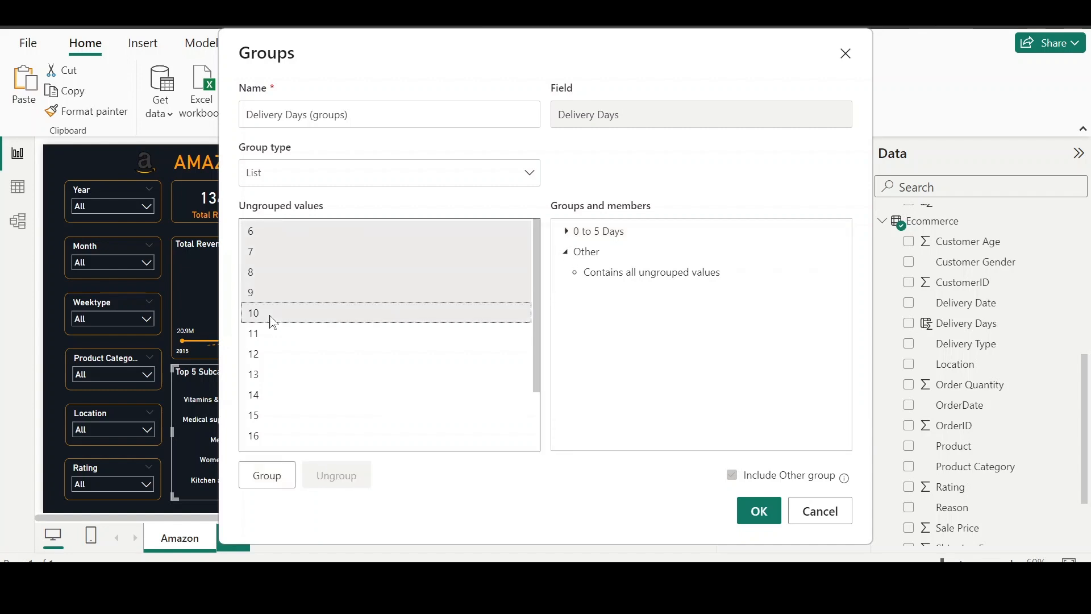
left_click(263, 474)
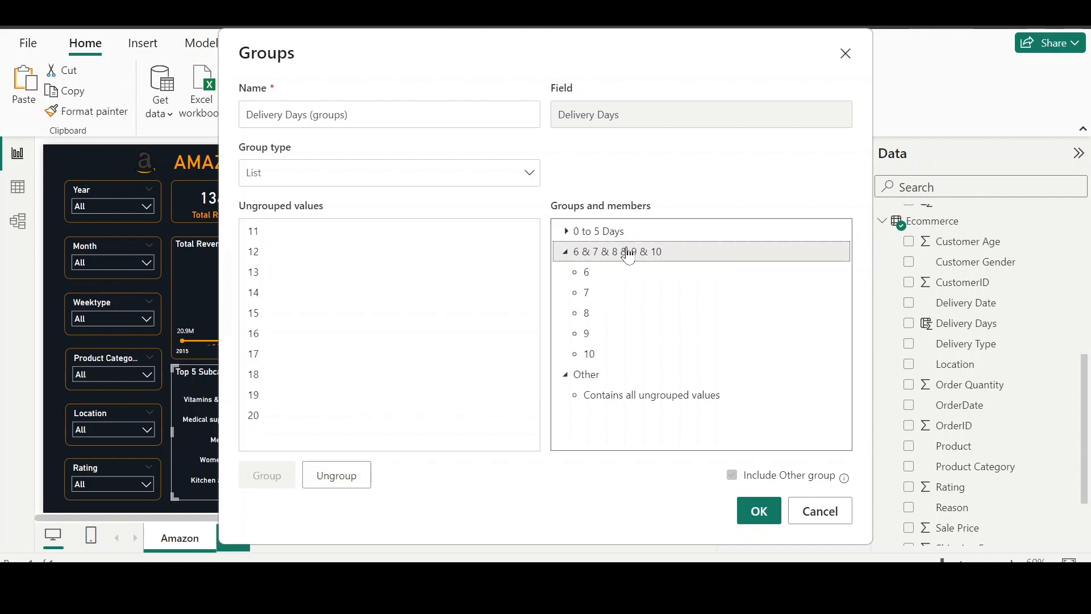
double_click(627, 254)
type("6 to 10 Days")
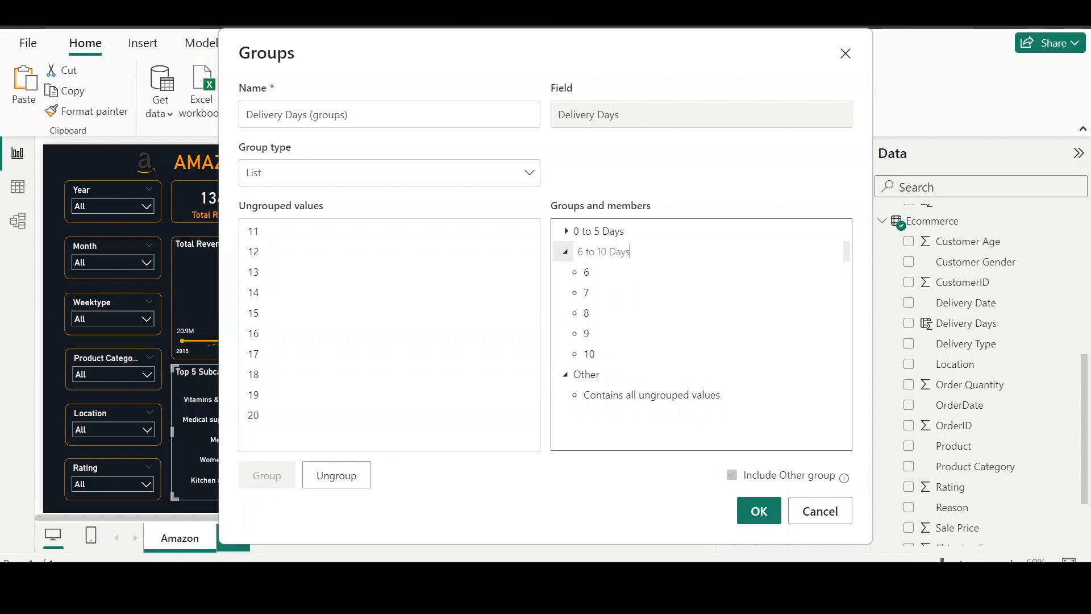
key("Return")
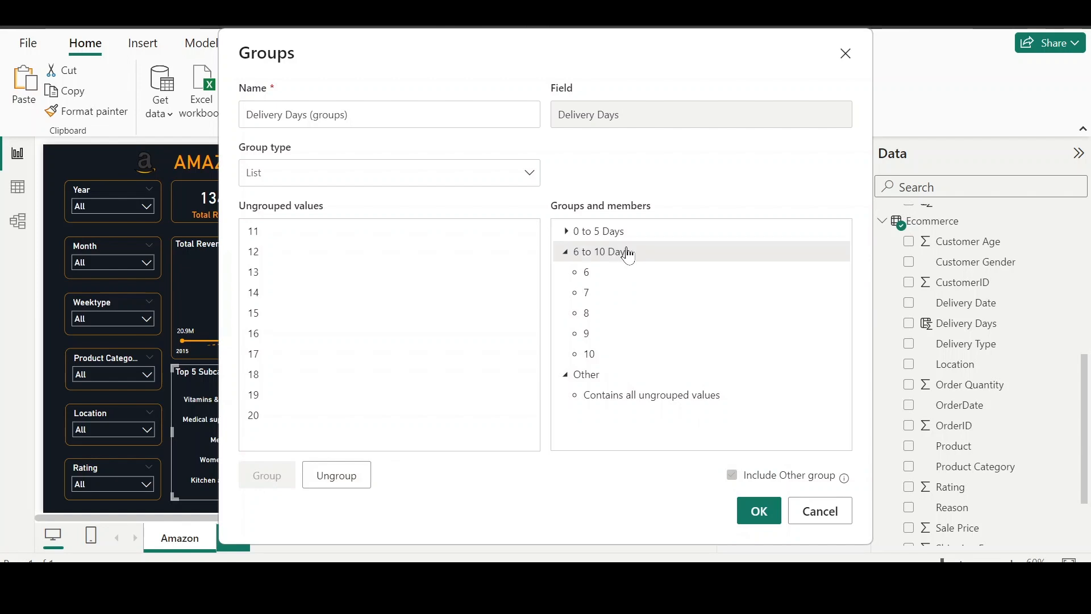
Step: Group the delivery day values 11 through 20 as 10+ Days and confirm the grouping
left_click(276, 238)
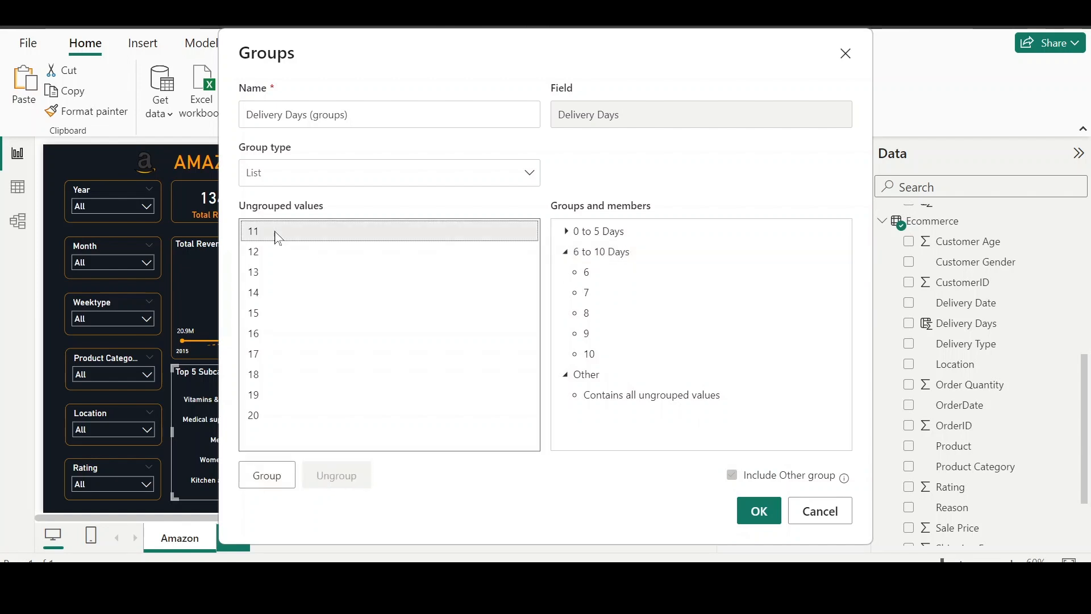
left_click(263, 420, "shift")
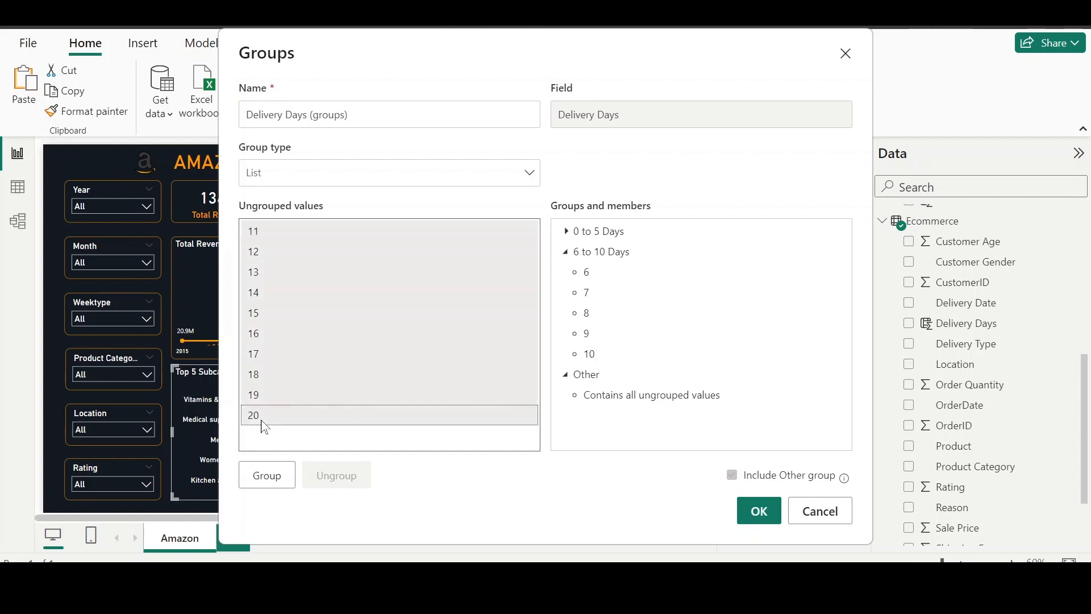
left_click(263, 475)
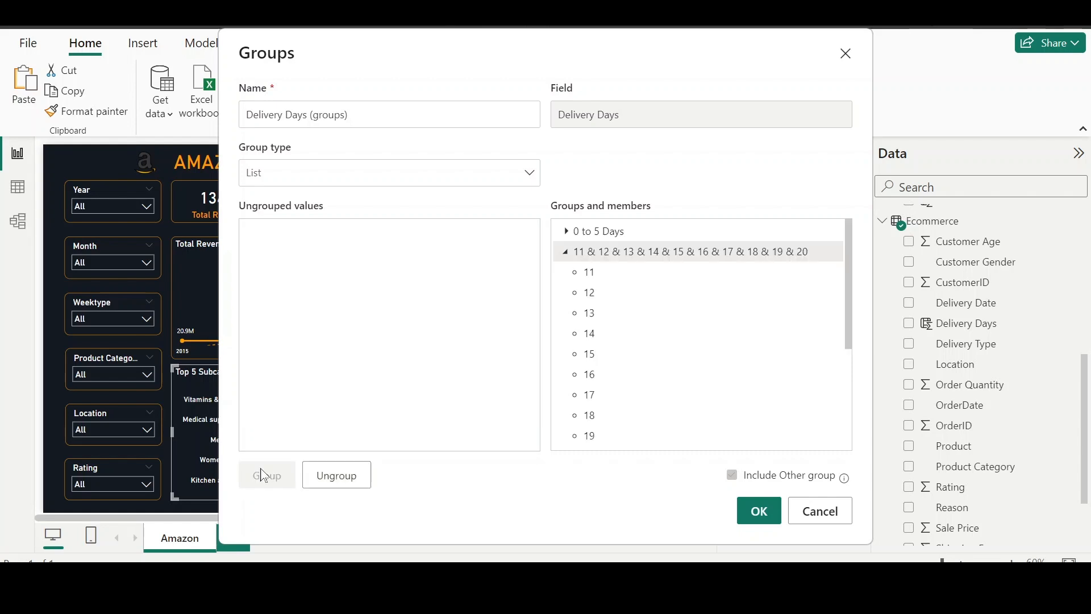
double_click(626, 252)
type("10+ Days")
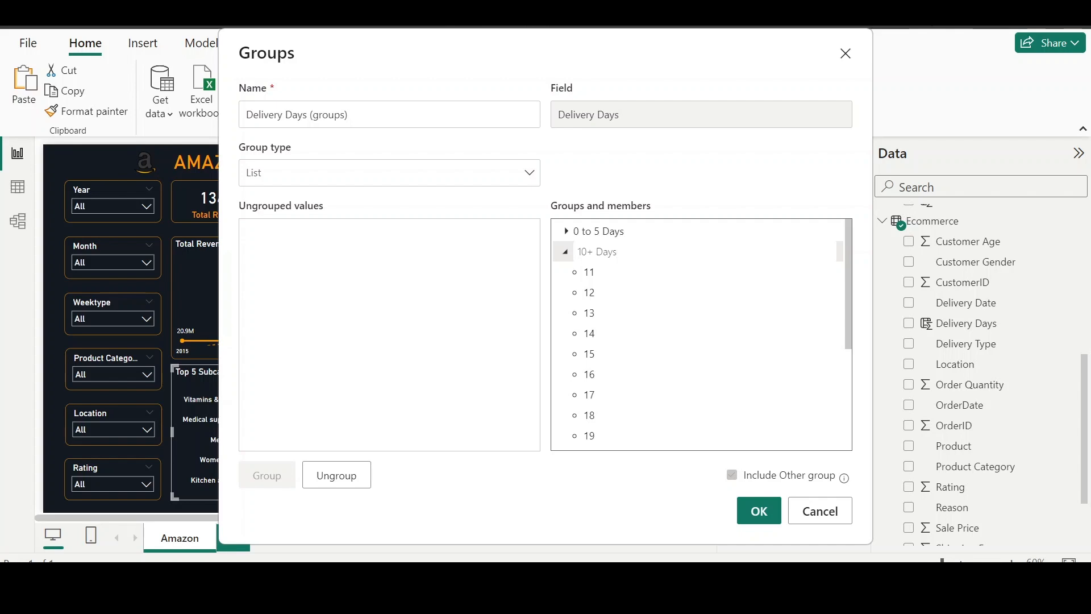
left_click(630, 258)
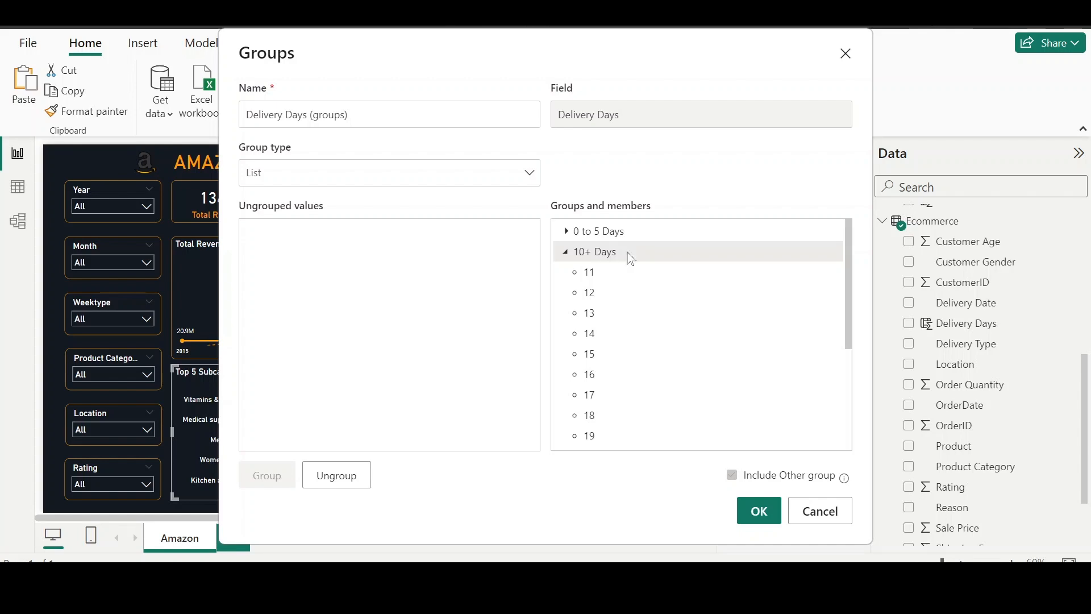
left_click(564, 251)
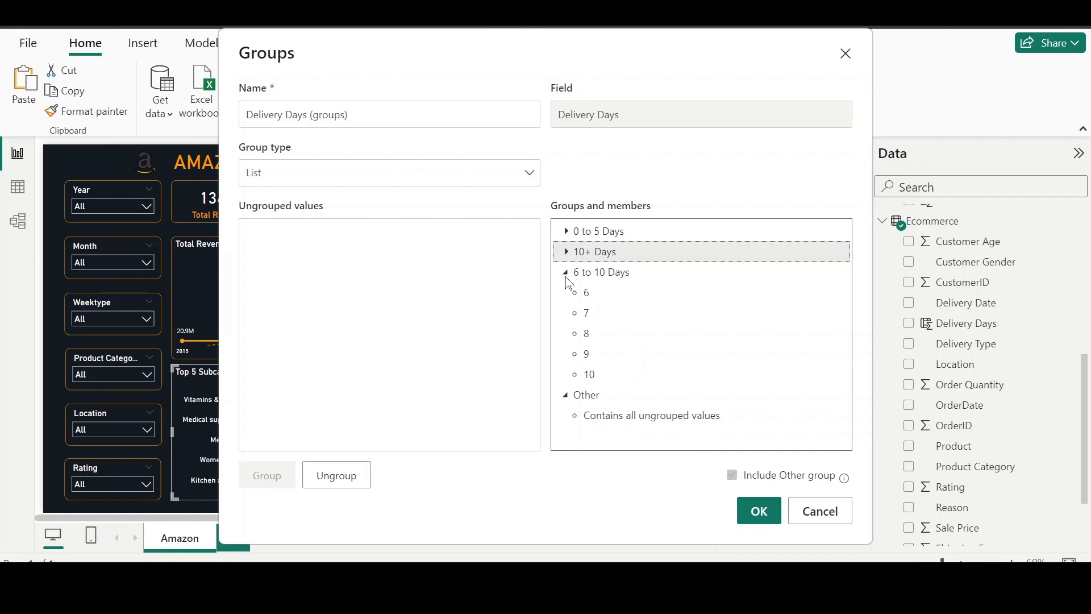
left_click(566, 274)
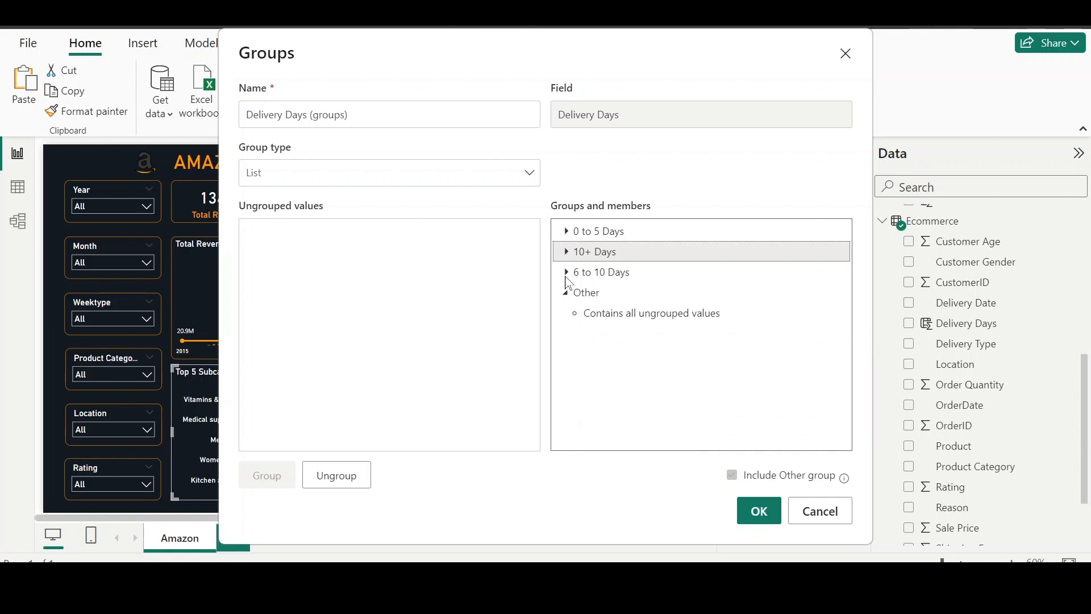
left_click(763, 523)
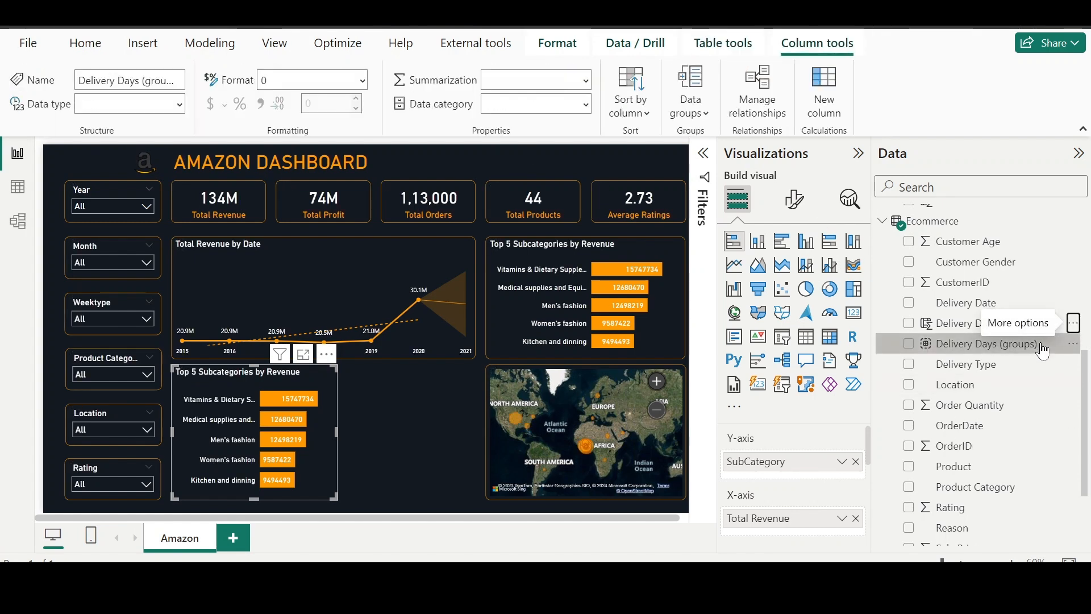
Step: Rename the Delivery Days (groups) field to Delivery Groups
double_click(1042, 344)
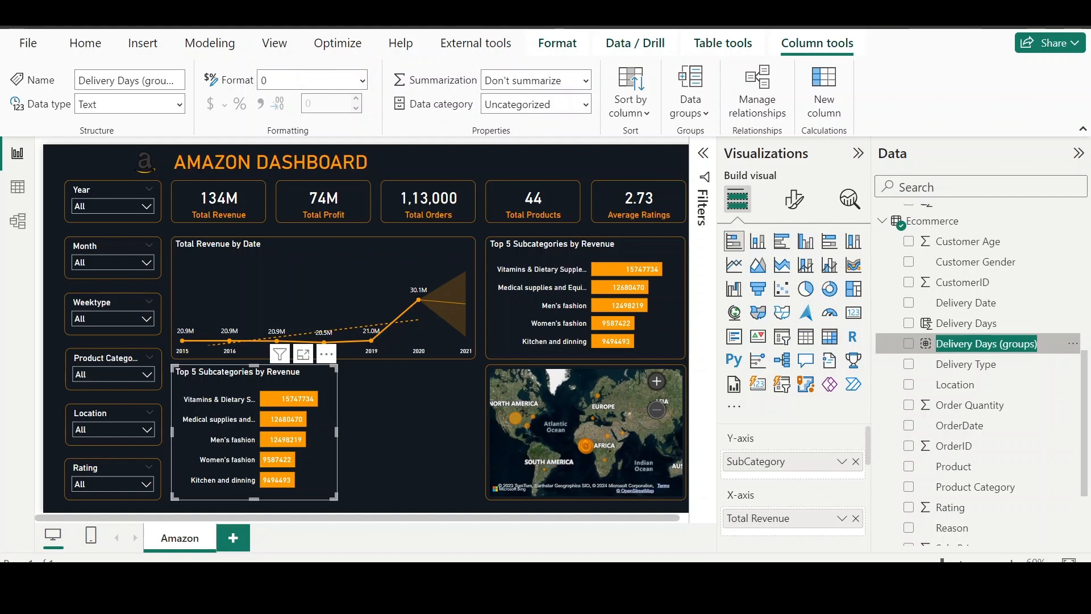
type("Deliver")
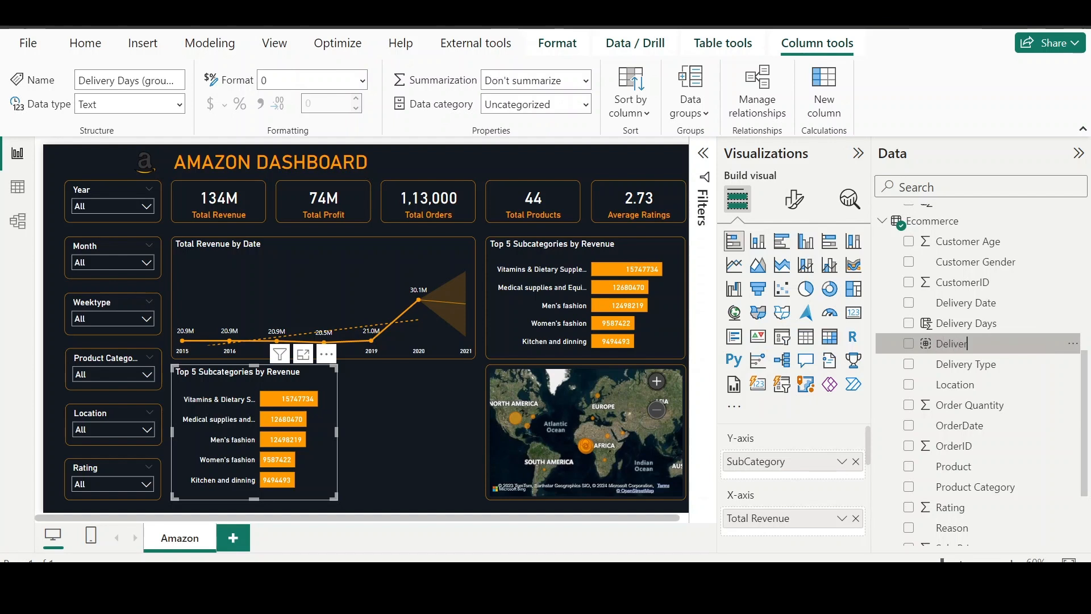
type("y Groups")
key("Return")
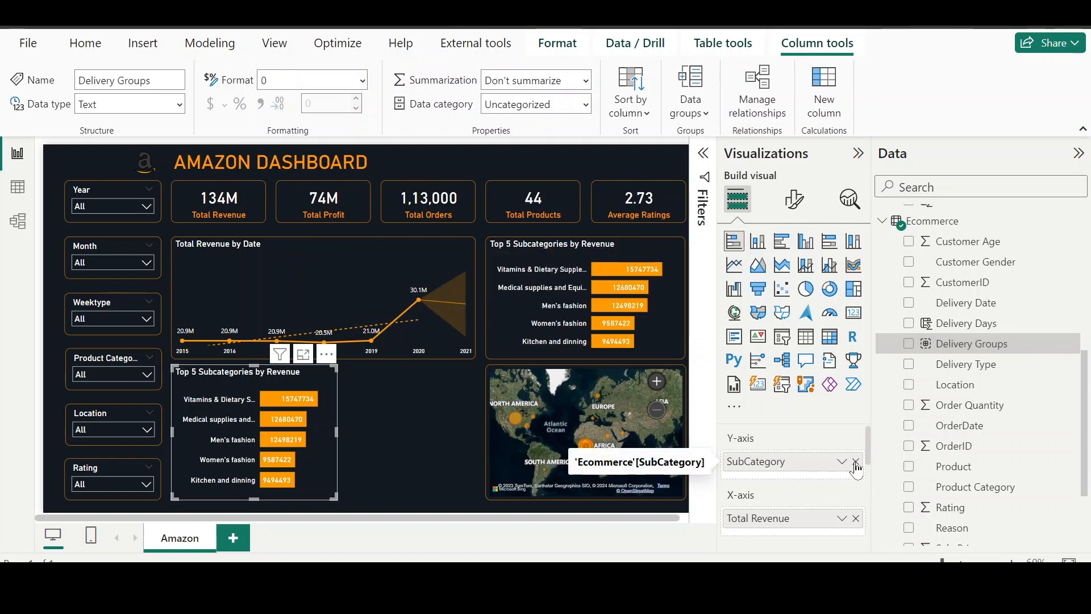
Step: Replace SubCategory with Delivery Groups on the copied bar chart's Y-axis and remove Total Revenue from its X-axis
left_click(856, 461)
left_click(908, 344)
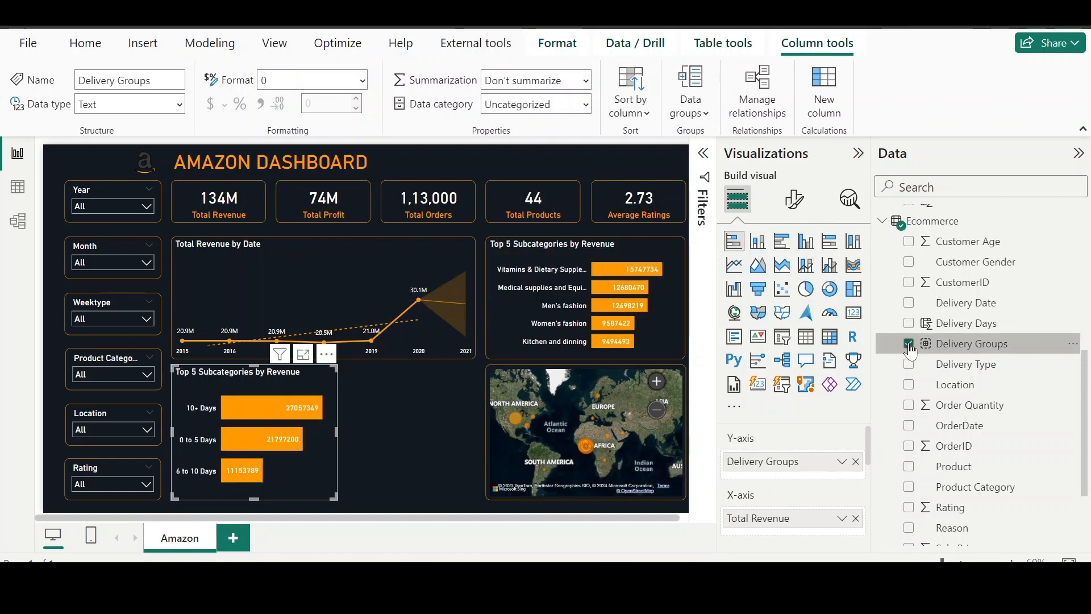
left_click(855, 518)
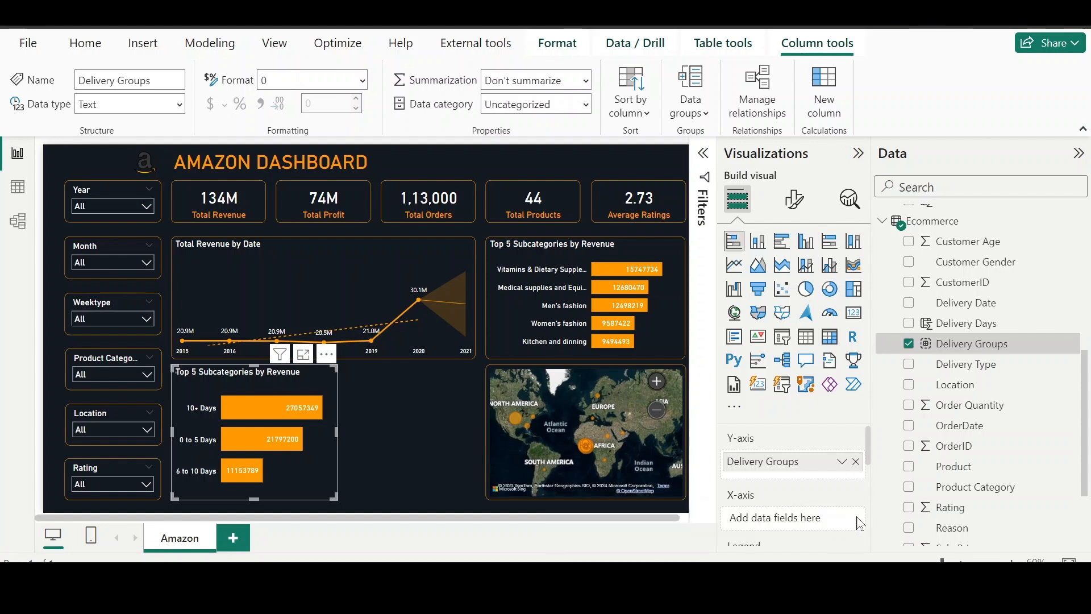
Step: Try the count of Product as the bar chart's X-axis value, and remove it again
scroll(992, 441, "down", 3)
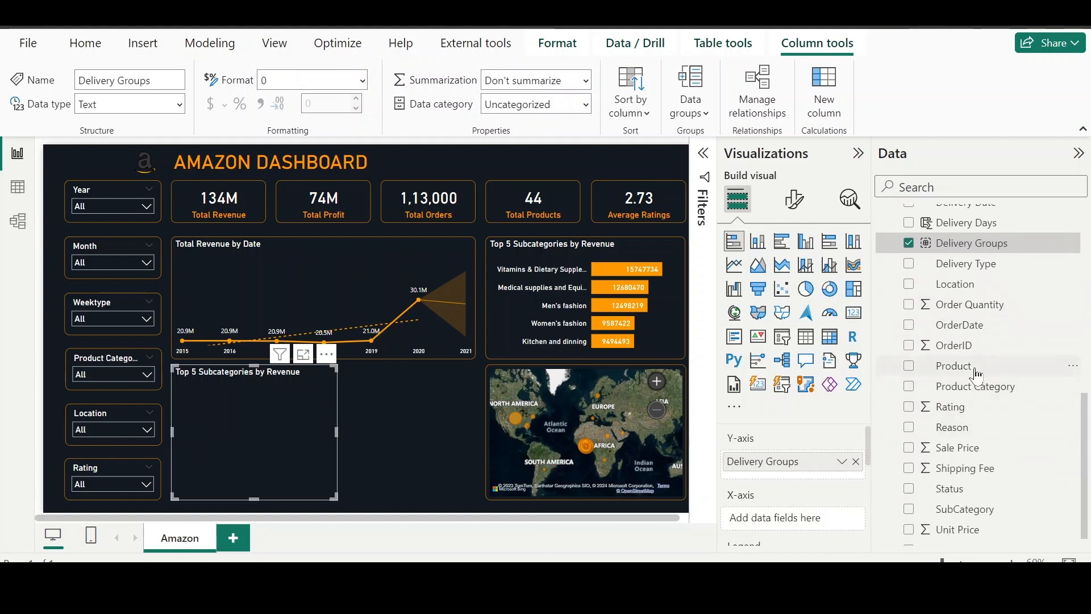
left_click_drag(975, 366, 828, 523)
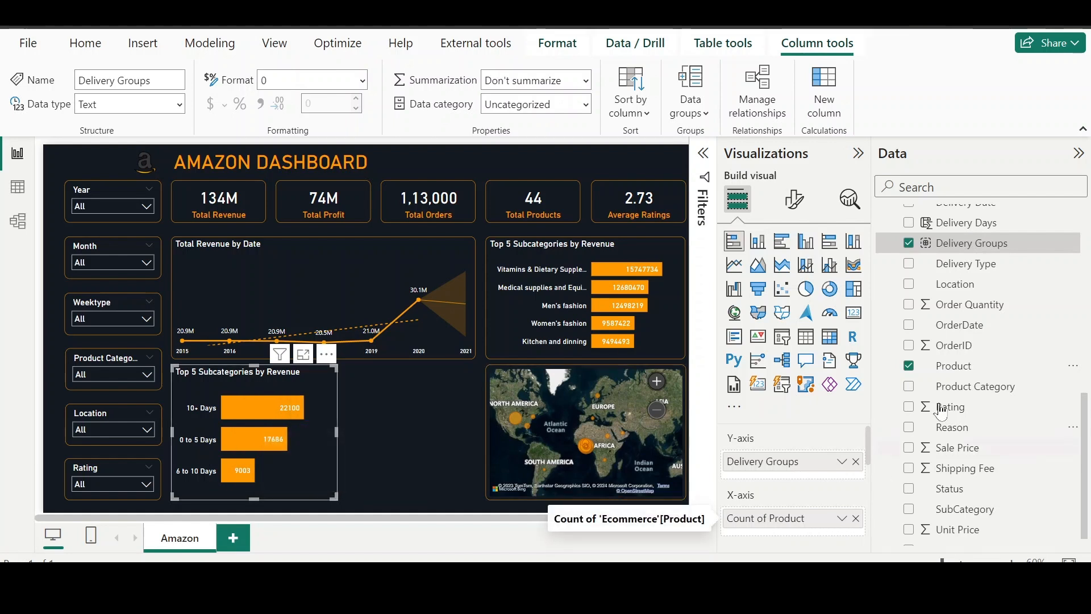
left_click(856, 519)
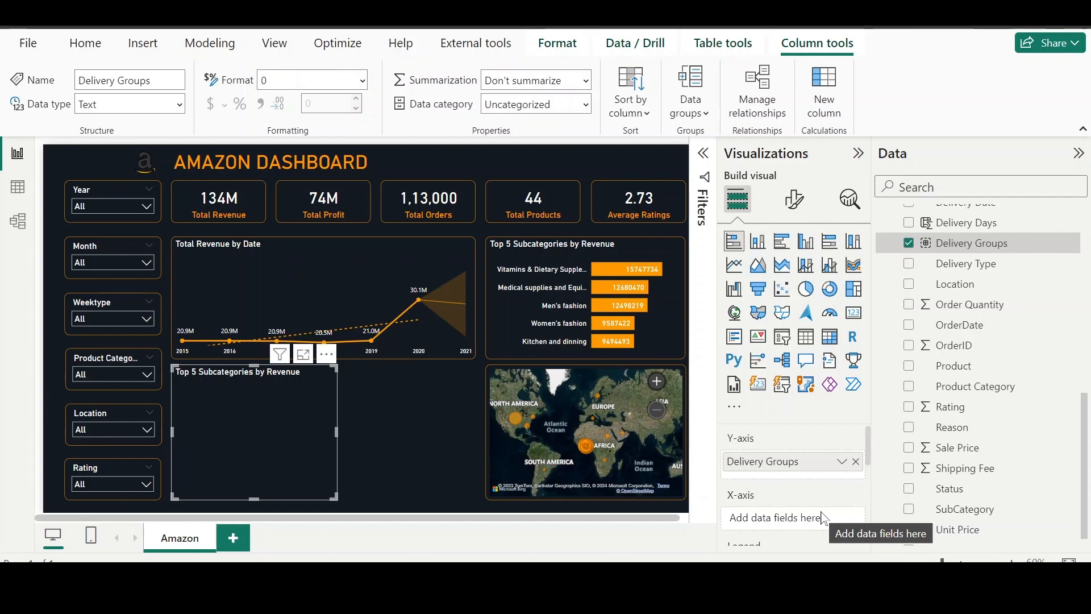
Step: Try Delivery Groups as the bar chart's X-axis field, and put it back on the Y-axis
left_click_drag(802, 469, 806, 531)
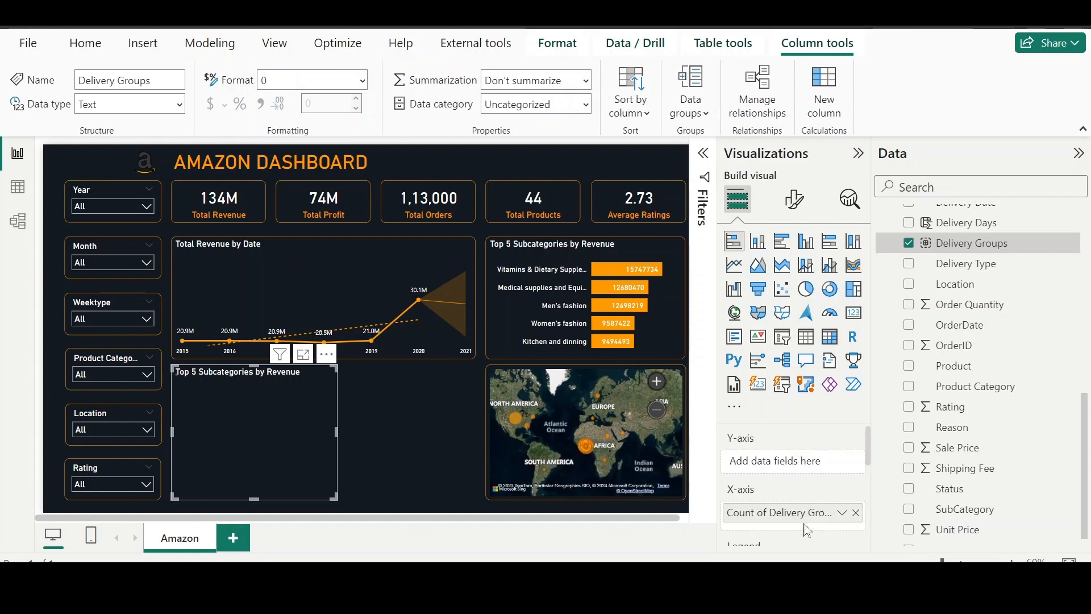
left_click(856, 515)
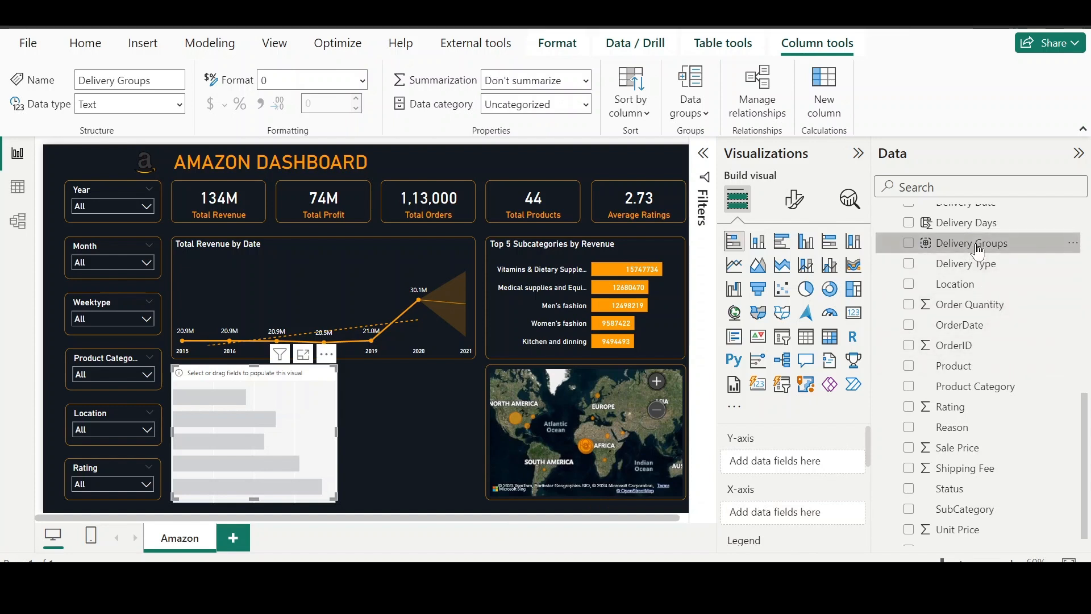
left_click_drag(977, 250, 817, 471)
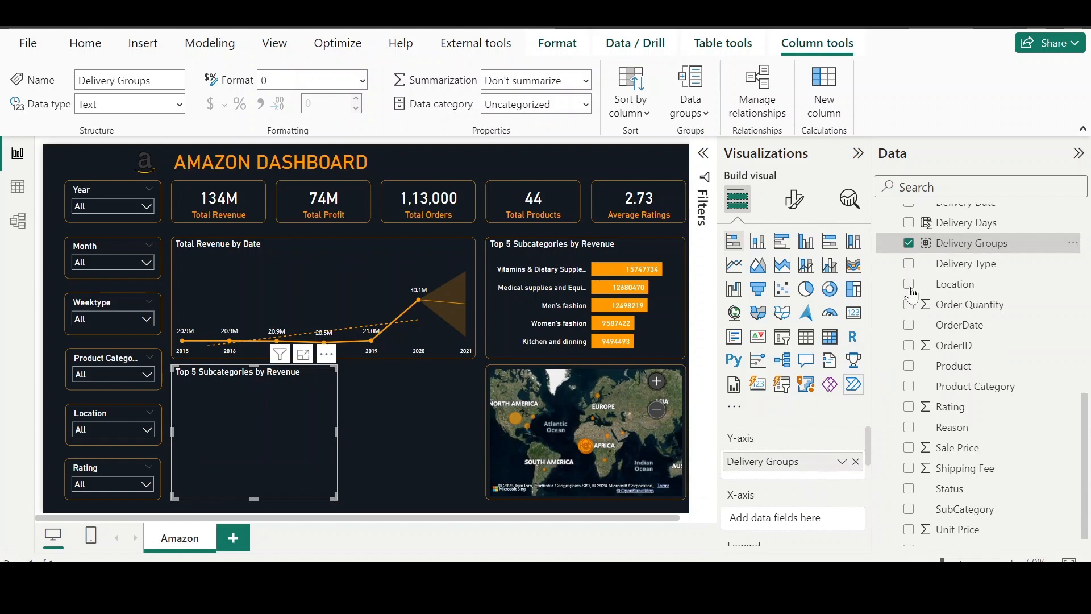
scroll(1005, 244, "up", 1)
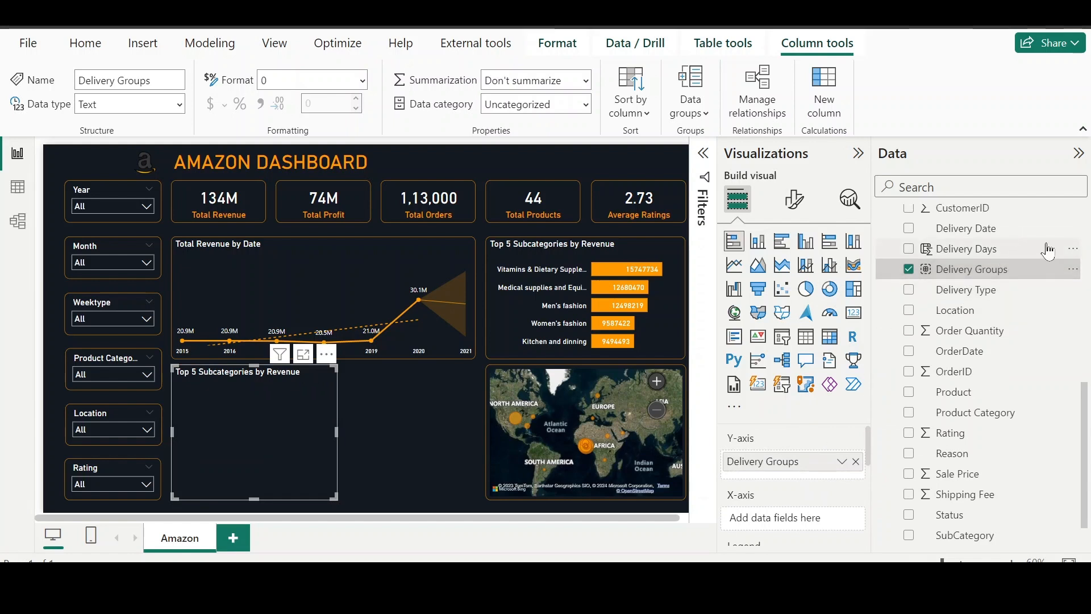
left_click(1072, 248)
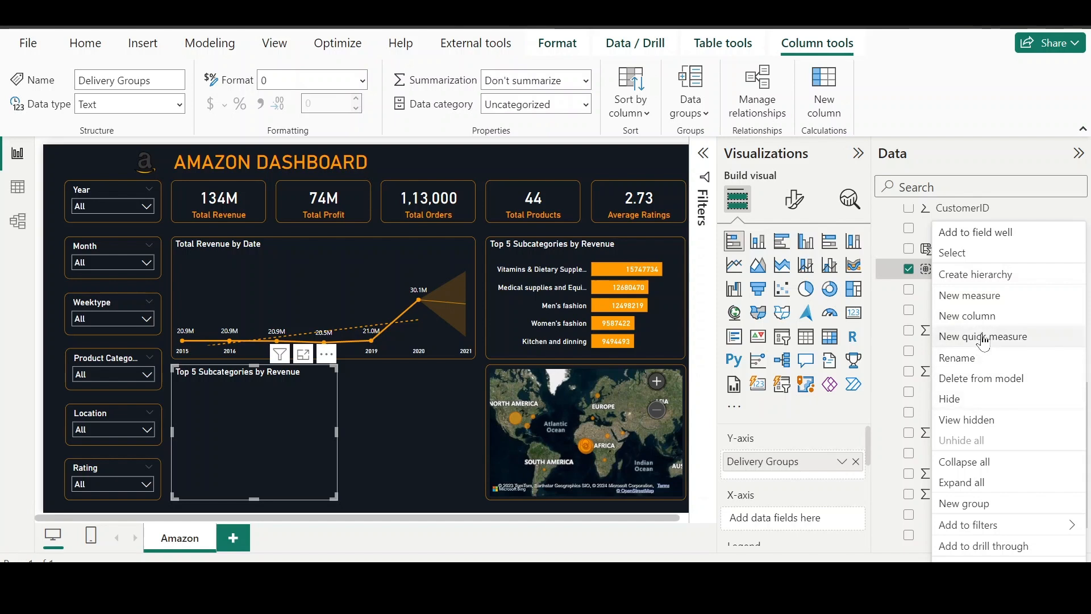
left_click(980, 504)
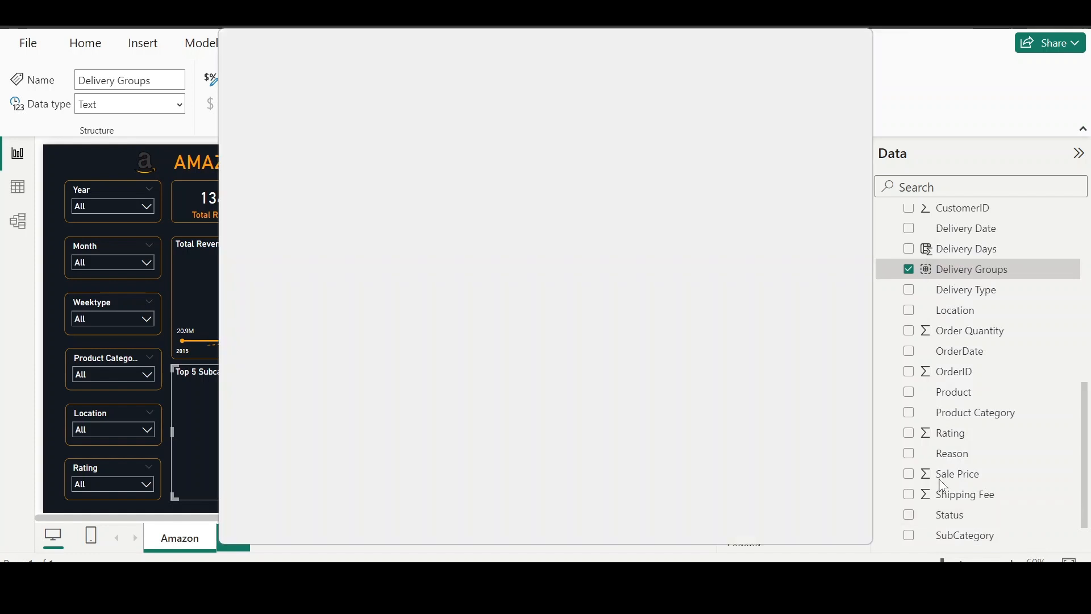
left_click(434, 178)
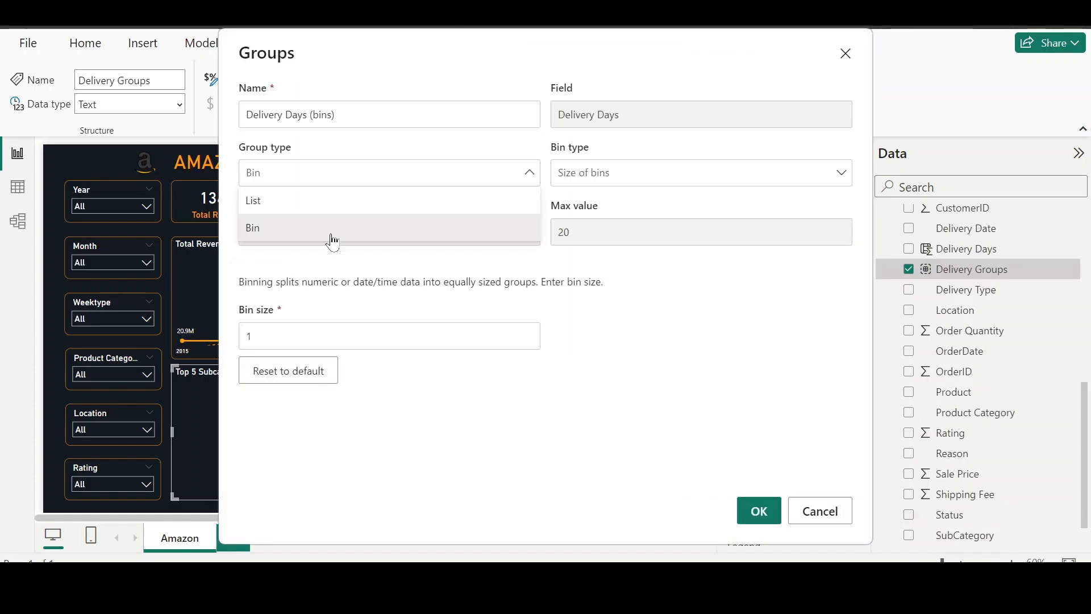
left_click(274, 215)
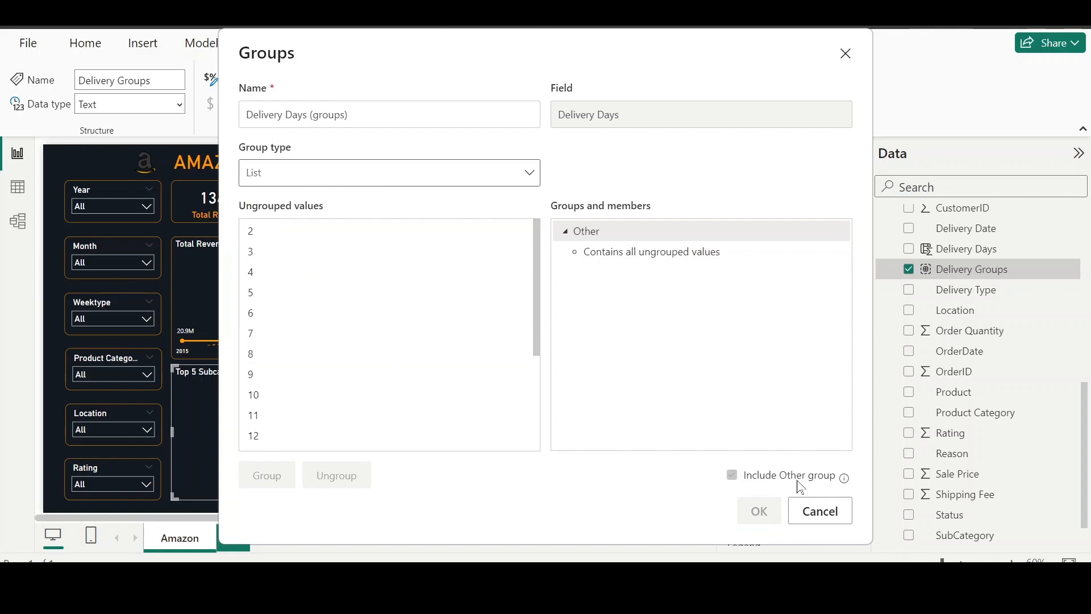
left_click(824, 511)
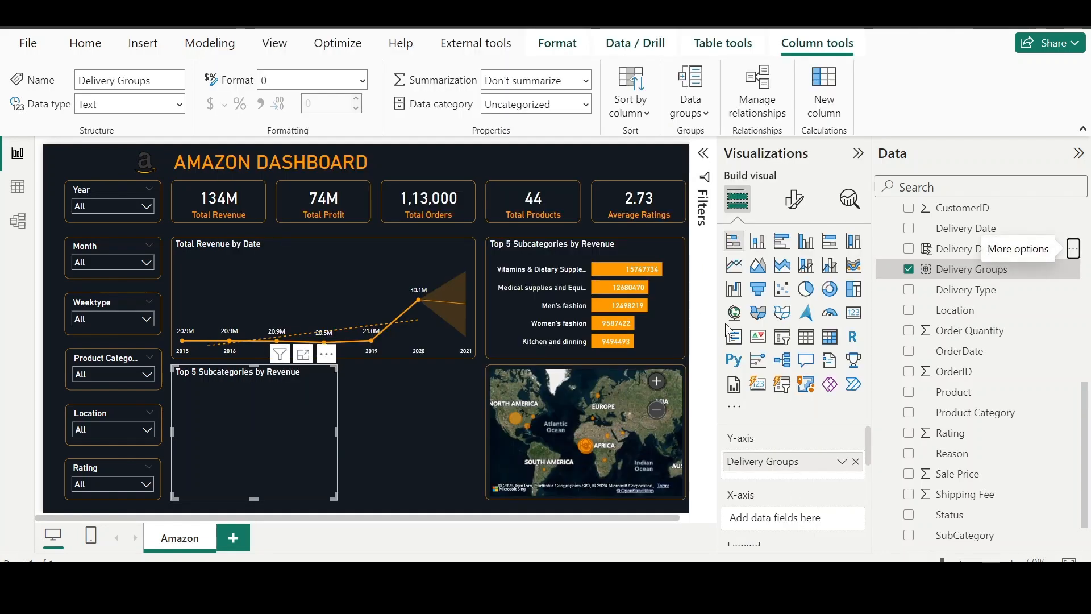
Step: Try adding a new measure to the All Measures table
scroll(922, 325, "up", 1)
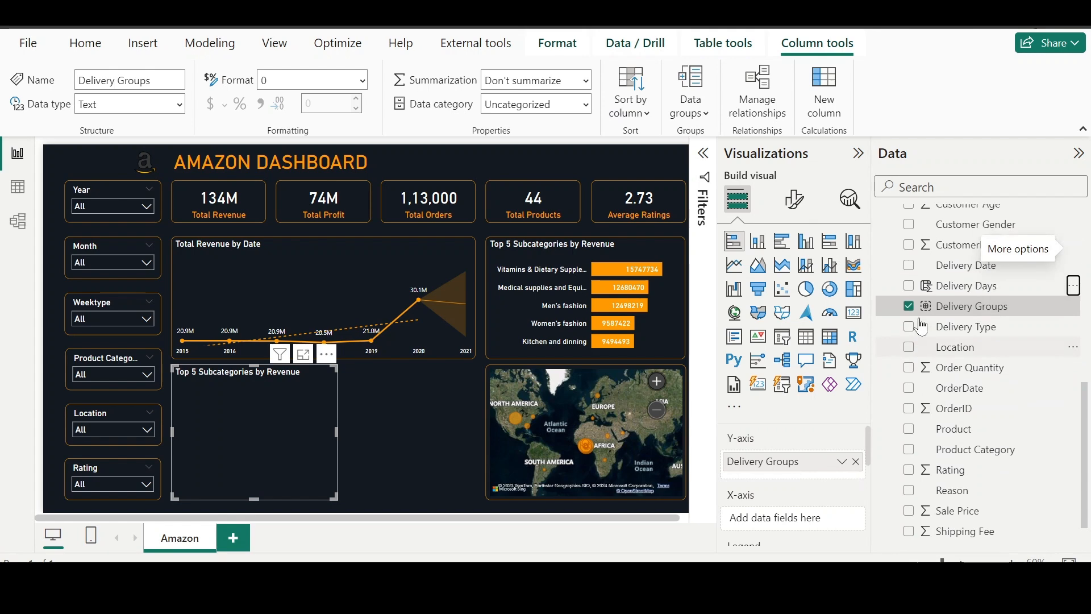
scroll(921, 325, "up", 4)
left_click(922, 325)
scroll(922, 325, "up", 1)
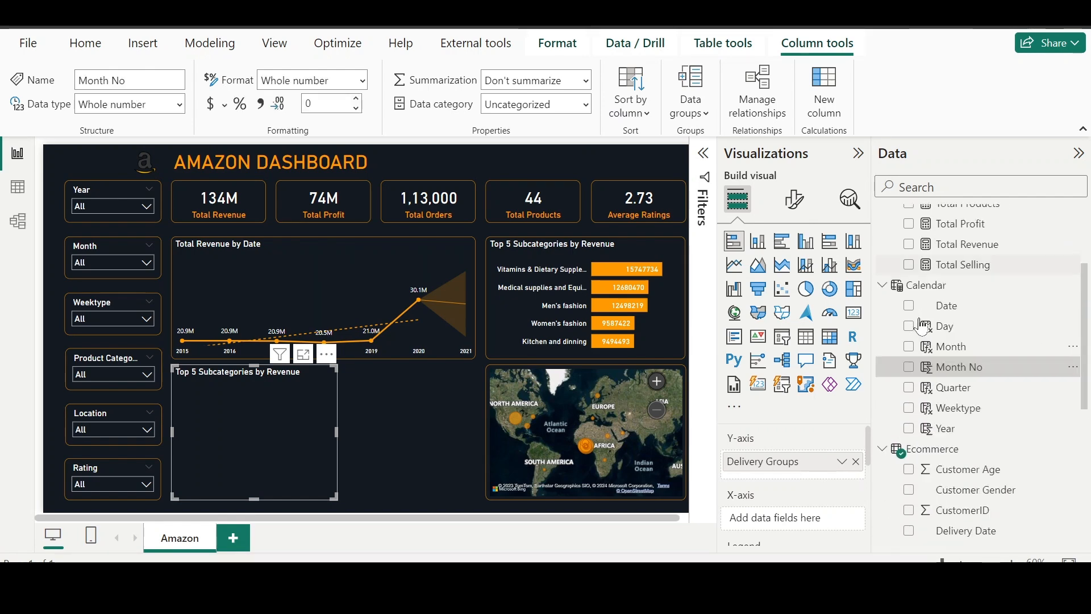
scroll(921, 325, "up", 3)
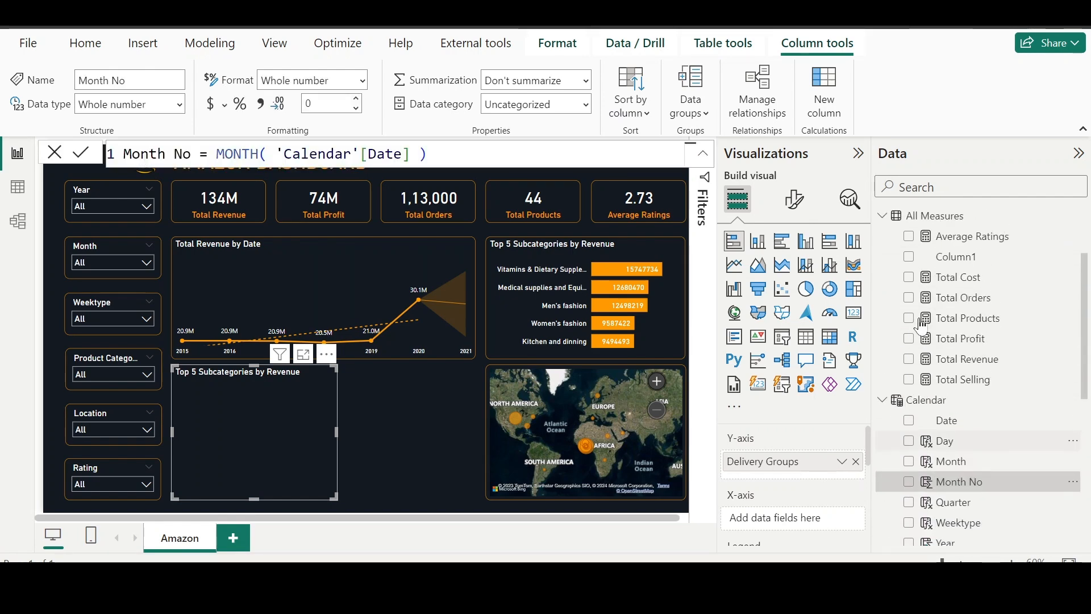
left_click(926, 215)
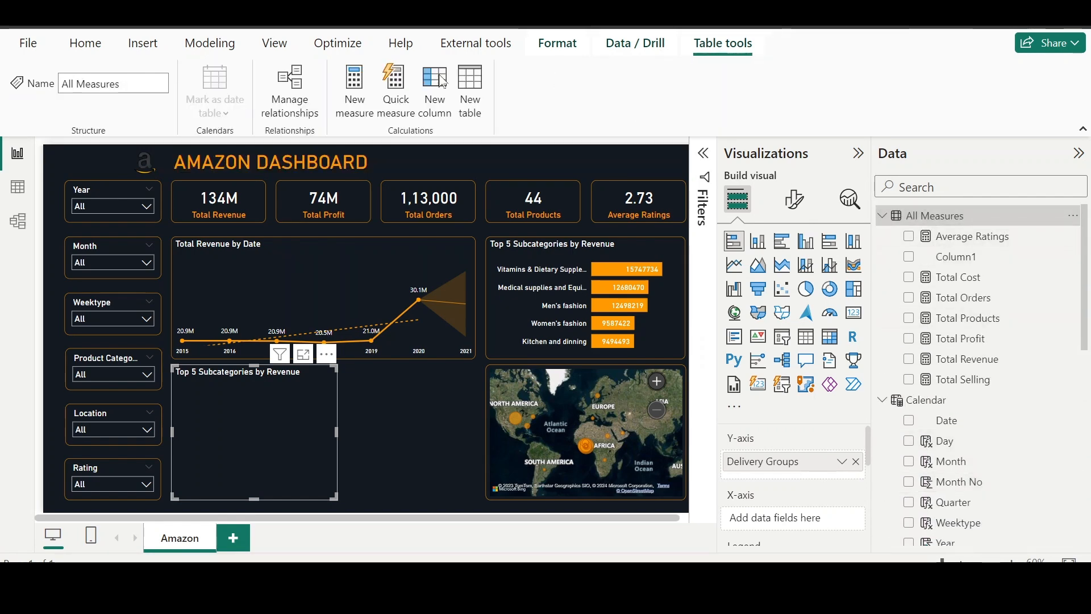
left_click(355, 85)
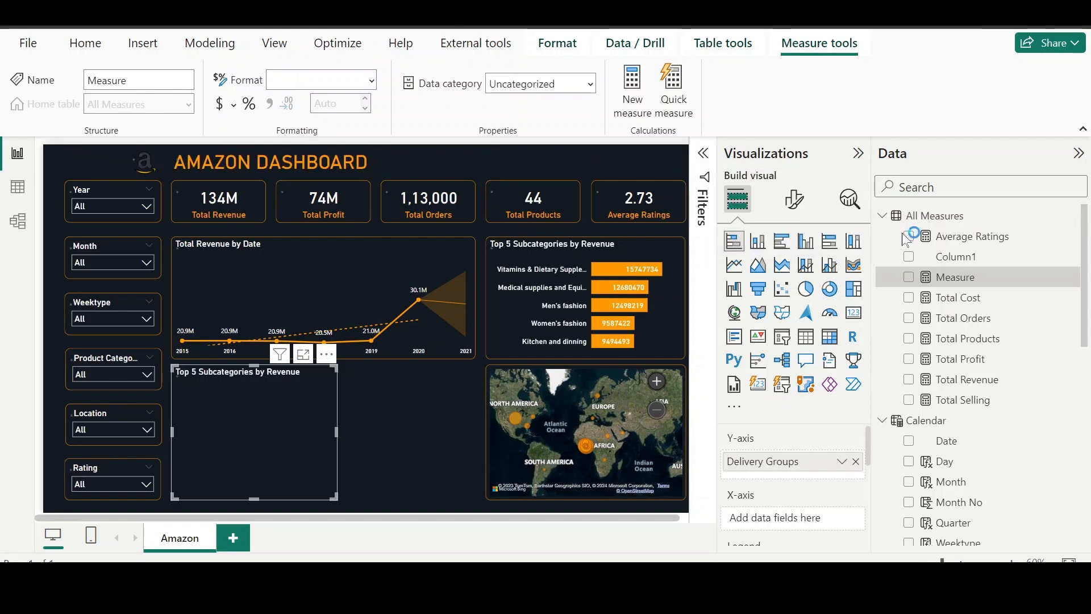
Step: Try the Total Products measure as the Delivery Groups bar chart's X-axis value, and remove it again
left_click(908, 339)
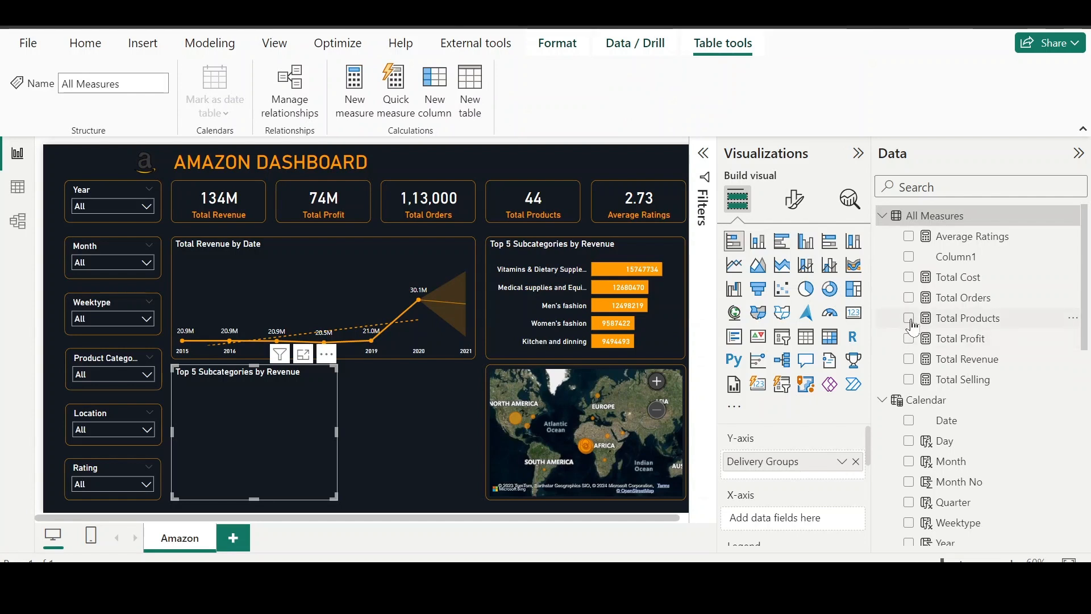
left_click(909, 318)
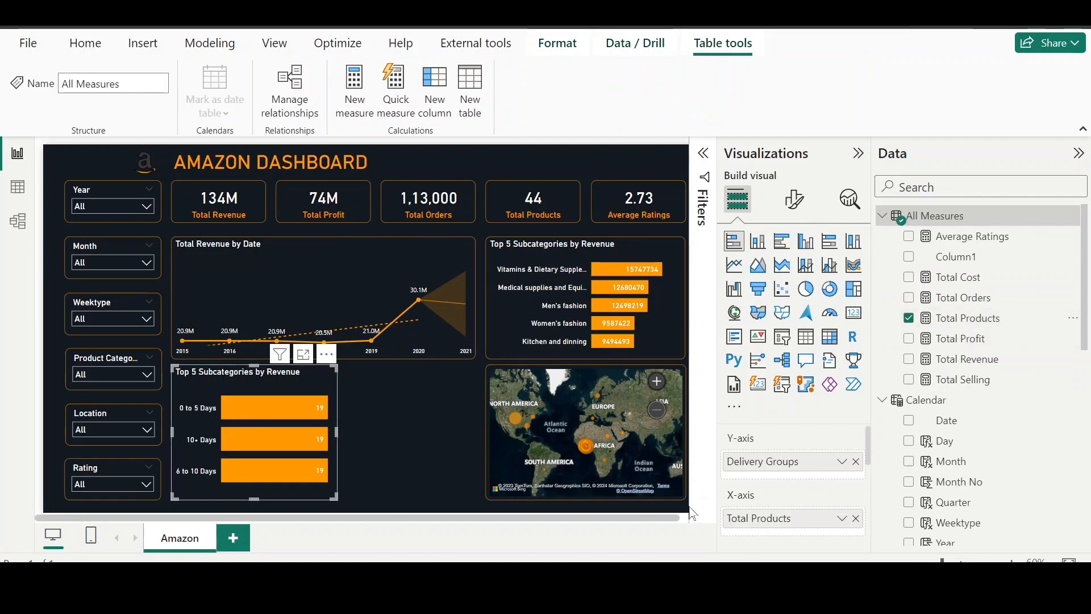
left_click(857, 518)
Step: Set the count of Product from the Ecommerce table as the Delivery Groups bar chart's X-axis value
scroll(985, 480, "down", 1)
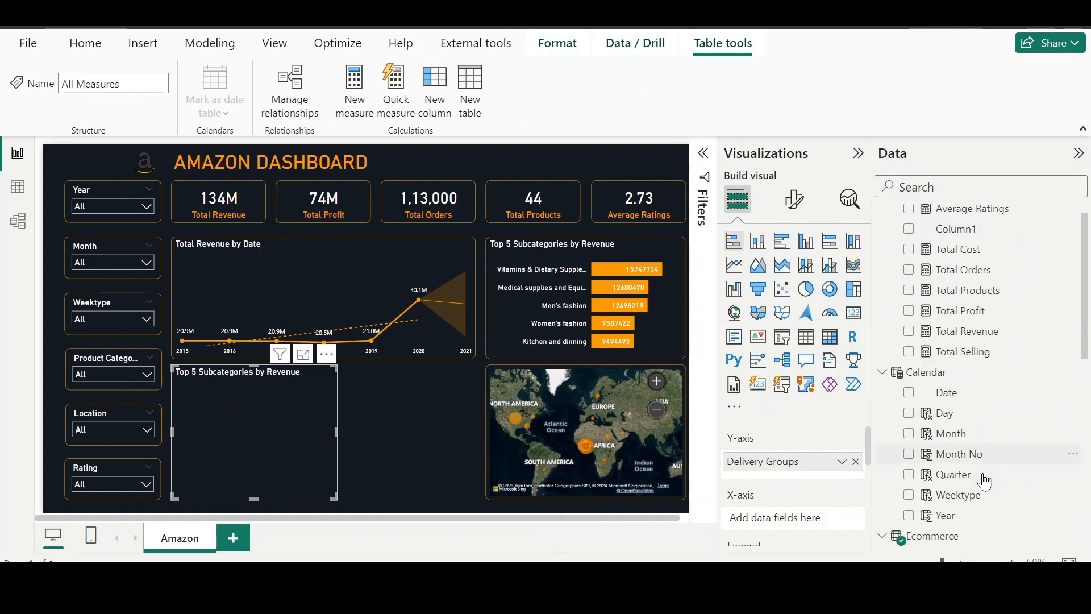
scroll(985, 480, "down", 1)
scroll(985, 480, "up", 2)
scroll(984, 480, "down", 3)
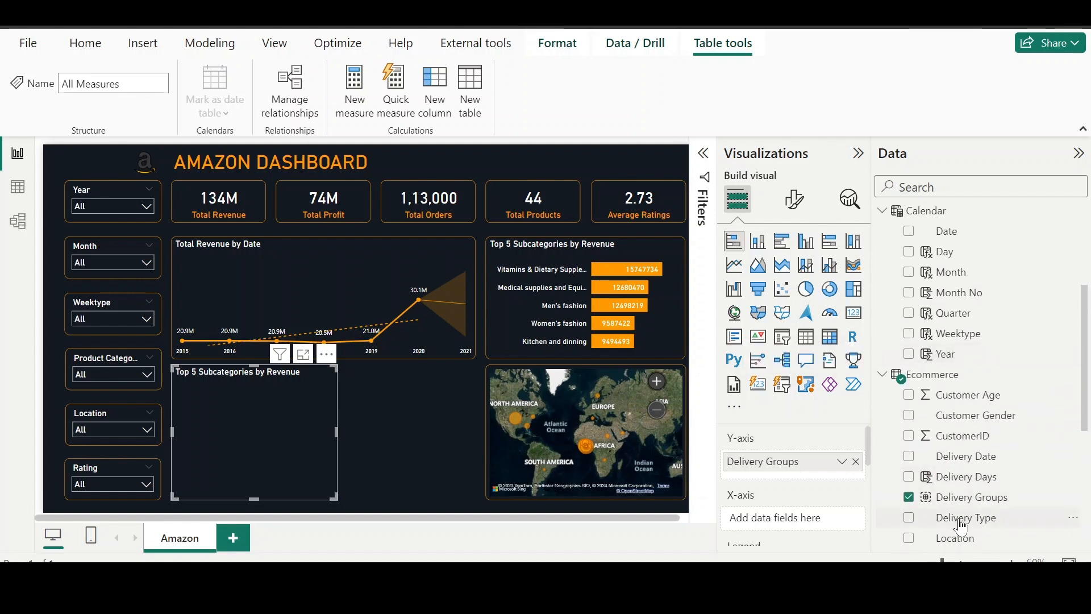
scroll(988, 514, "down", 3)
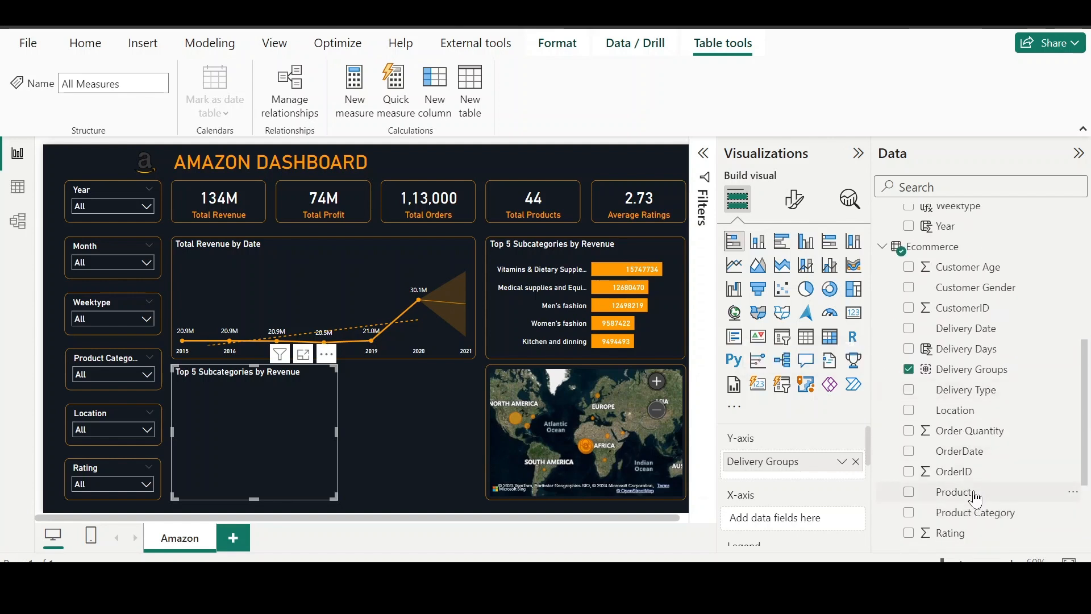
left_click_drag(975, 494, 796, 517)
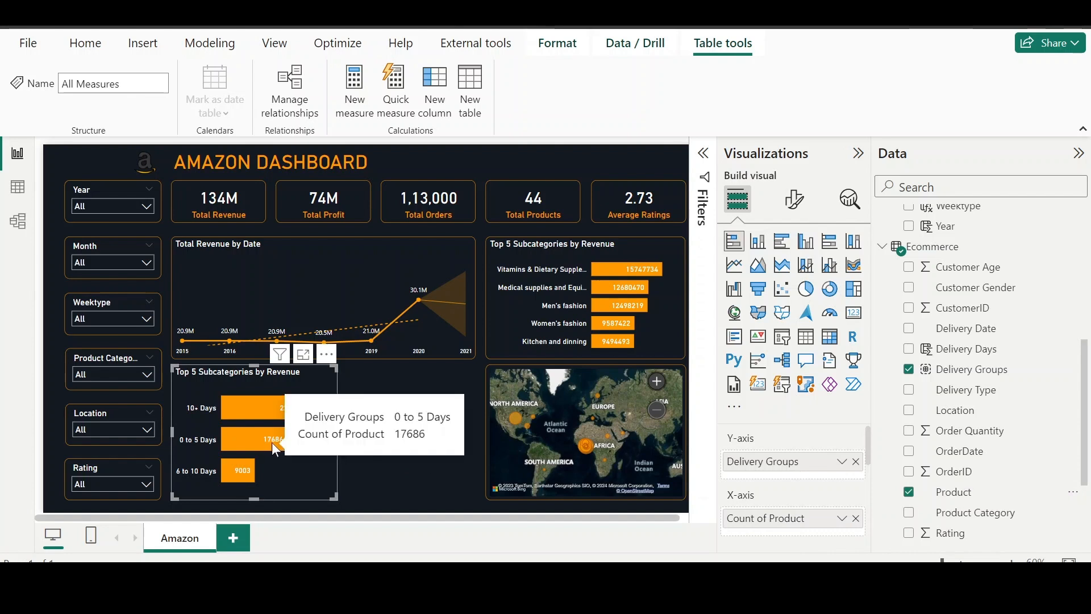
Step: Change the Delivery Groups bar chart's title to "Groupwise Delivery of Products"
left_click(795, 200)
left_click(797, 284)
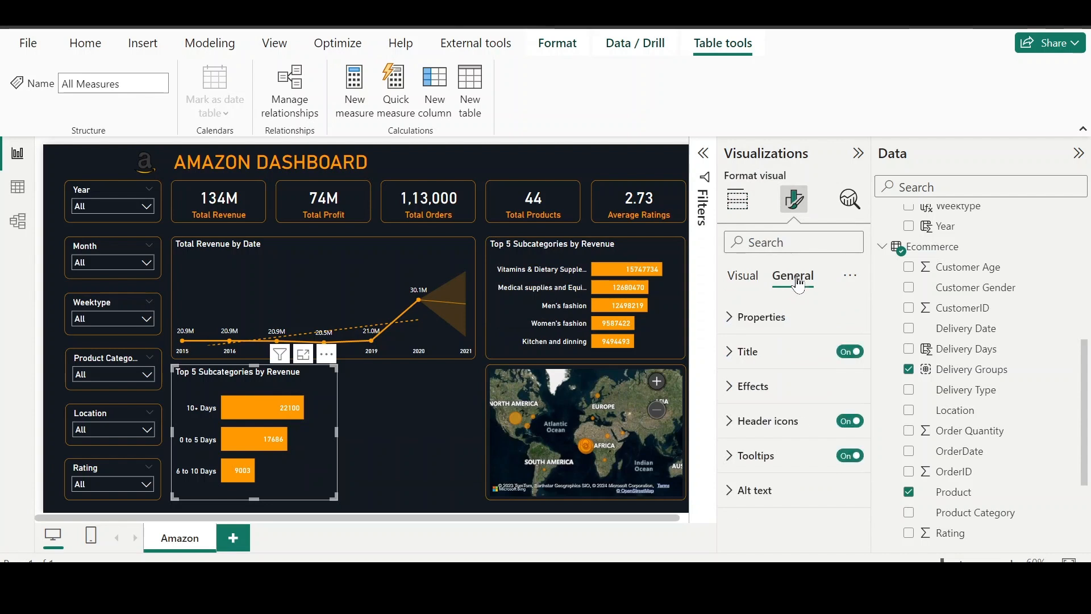
left_click(782, 351)
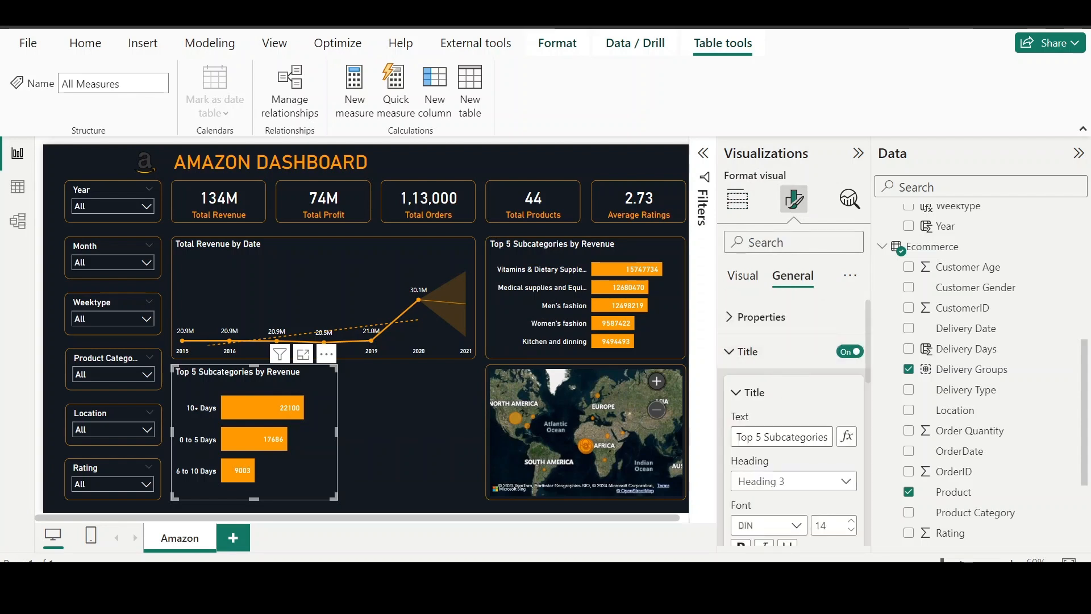
left_click(786, 436)
key("ctrl+a")
type("Gro")
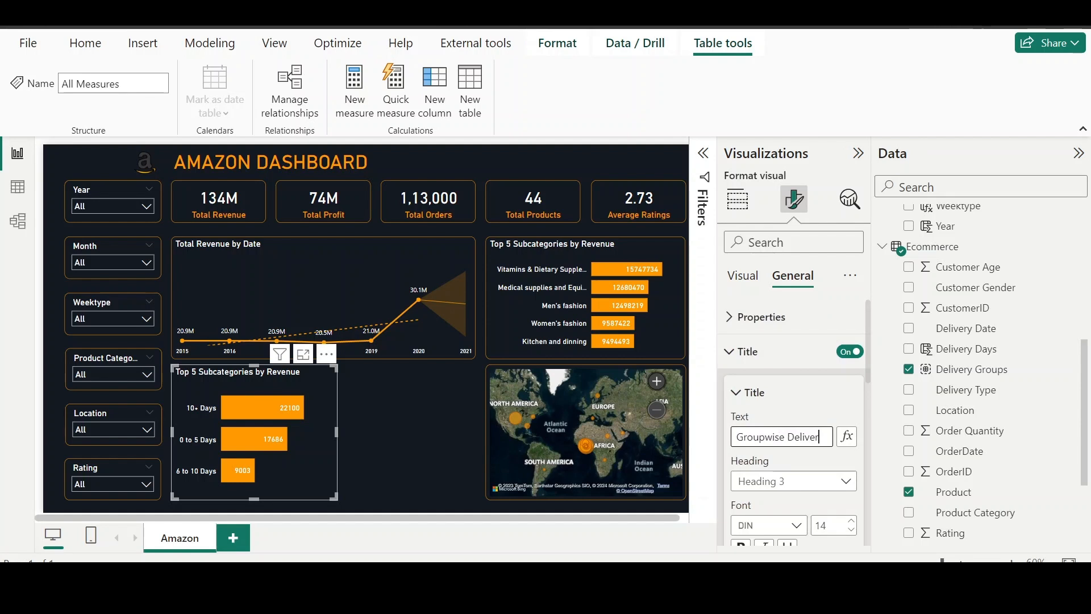
type("upwise Delivery of Produ")
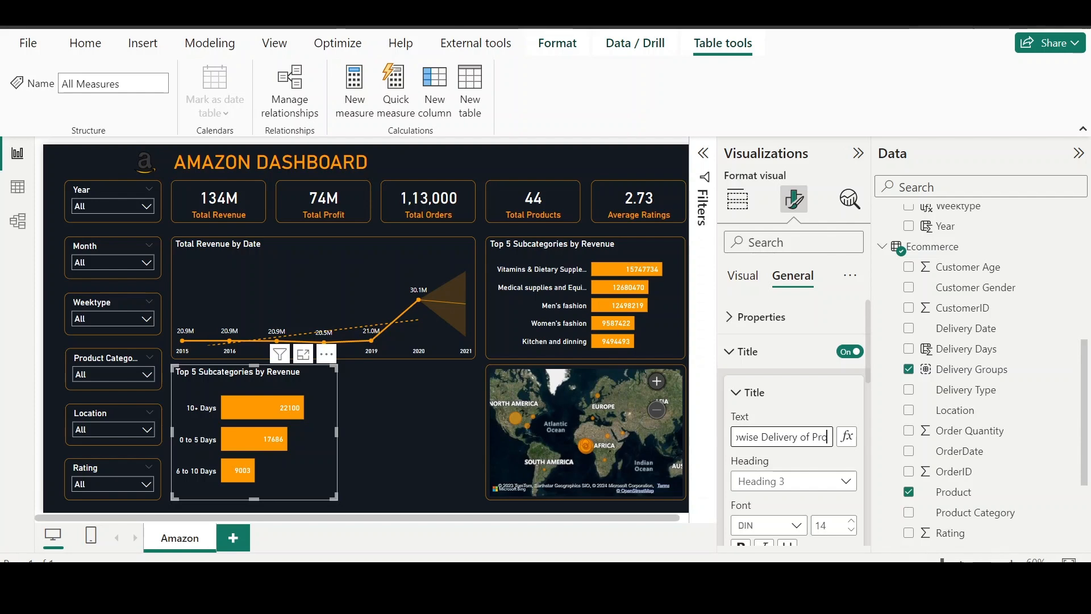
type("cts")
key("Return")
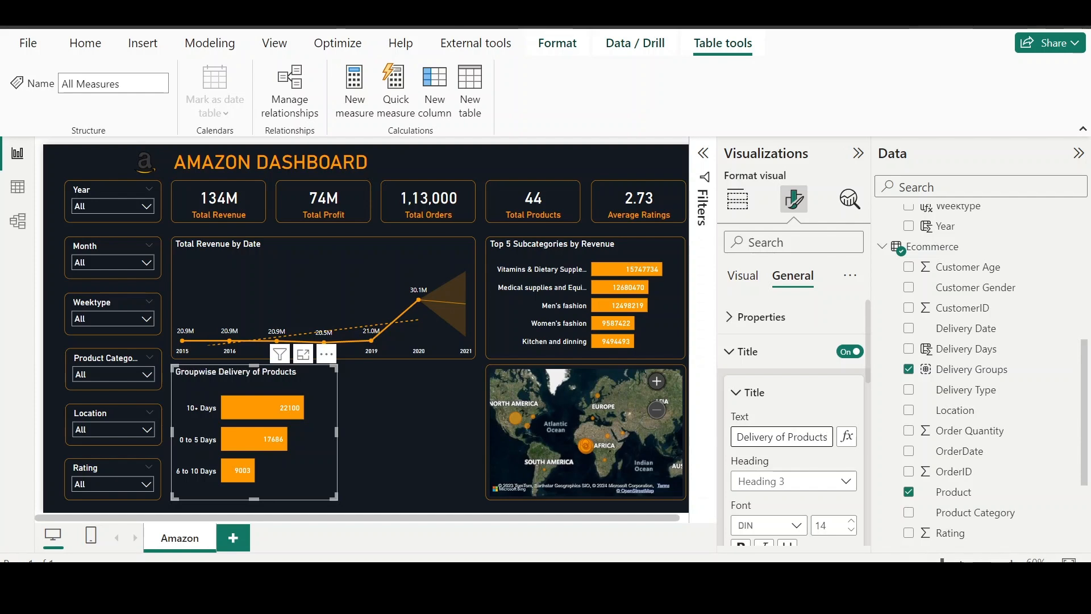
left_click(435, 444)
Step: Duplicate the Groupwise Delivery of Products chart and place the copy between the original and the map
left_click(300, 373)
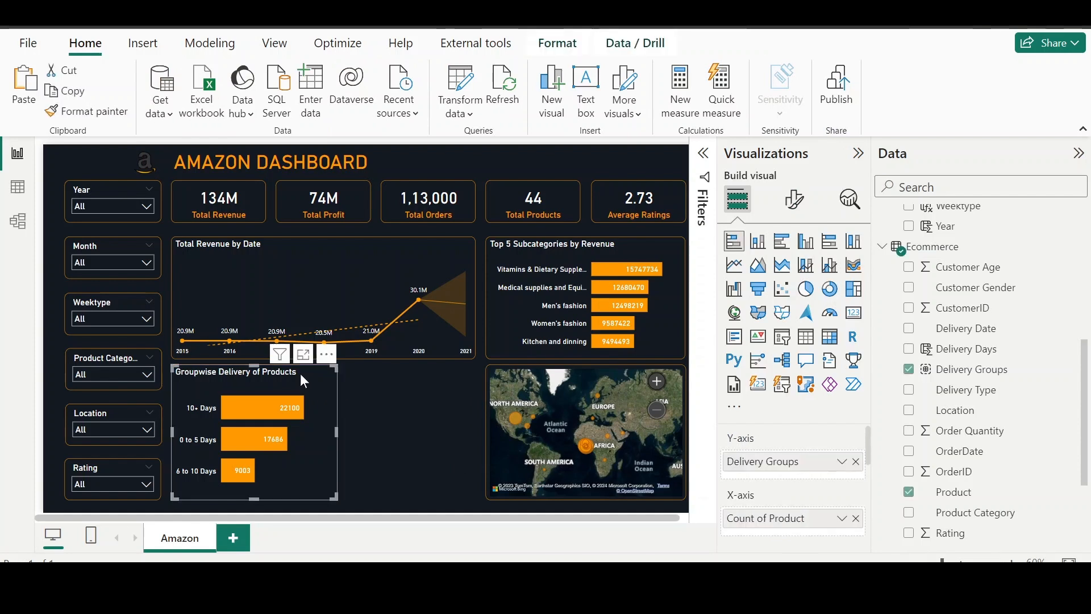
key("ctrl+c")
key("ctrl+v")
left_click_drag(300, 374, 462, 367)
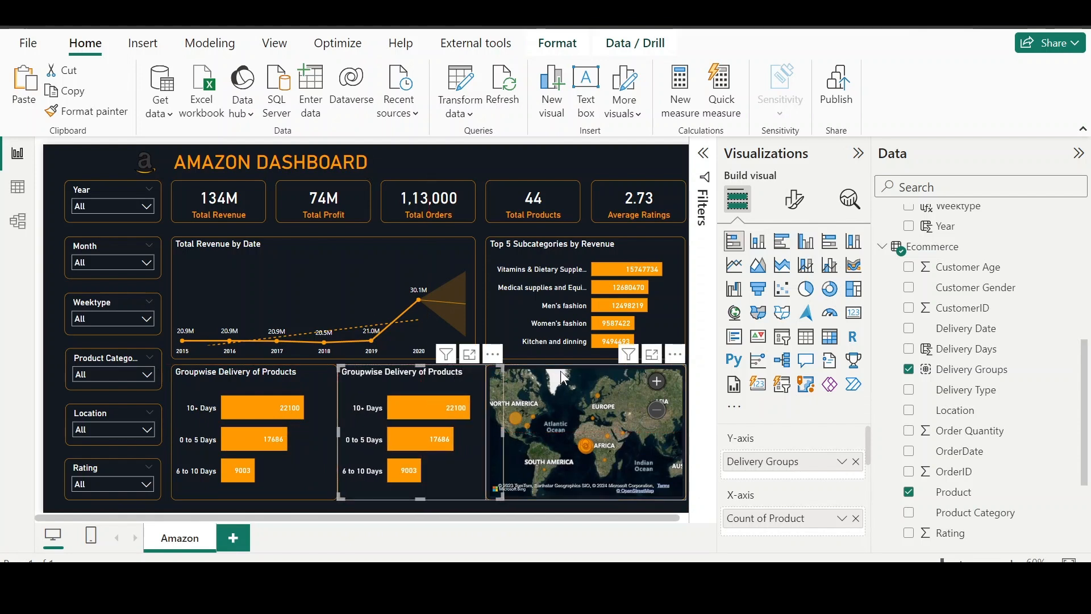
Step: Narrow the map from its left edge to clear the copied chart, and nudge the copy slightly right
left_click(527, 418)
left_click_drag(484, 432, 511, 432)
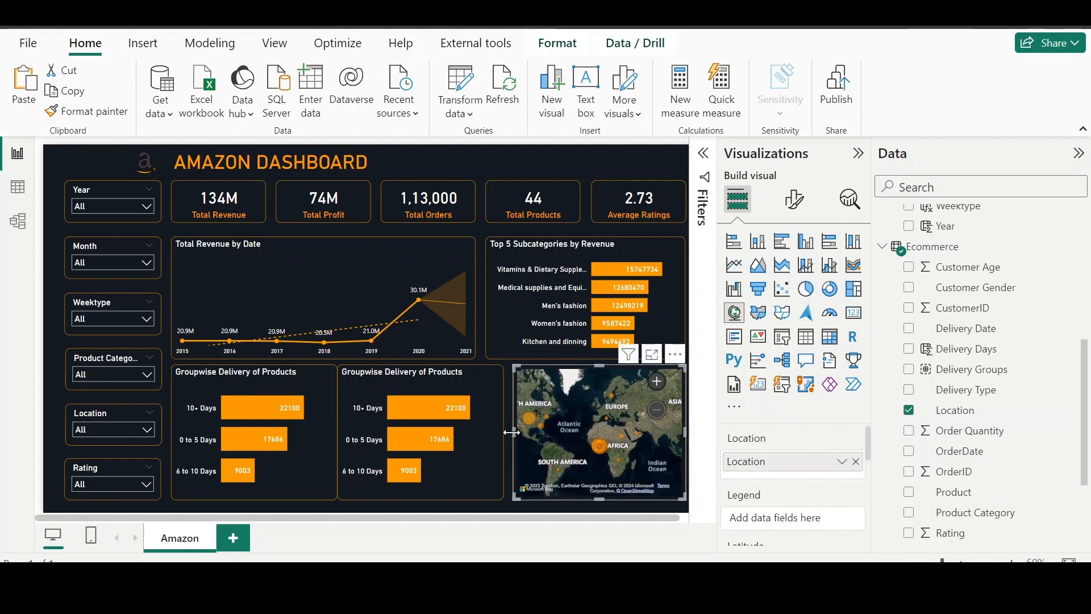
left_click(427, 378)
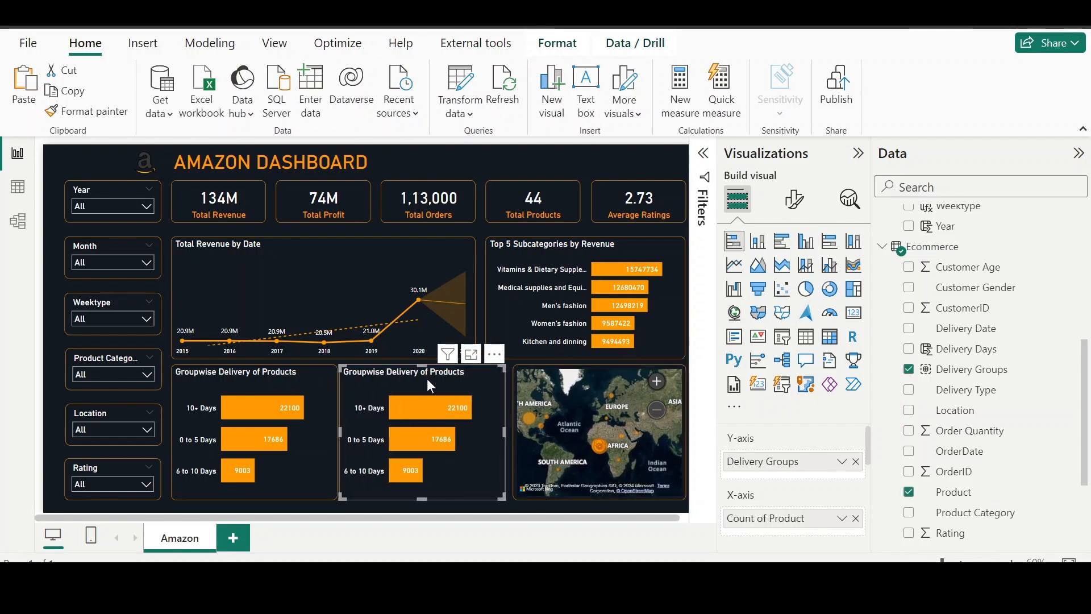
key("Right")
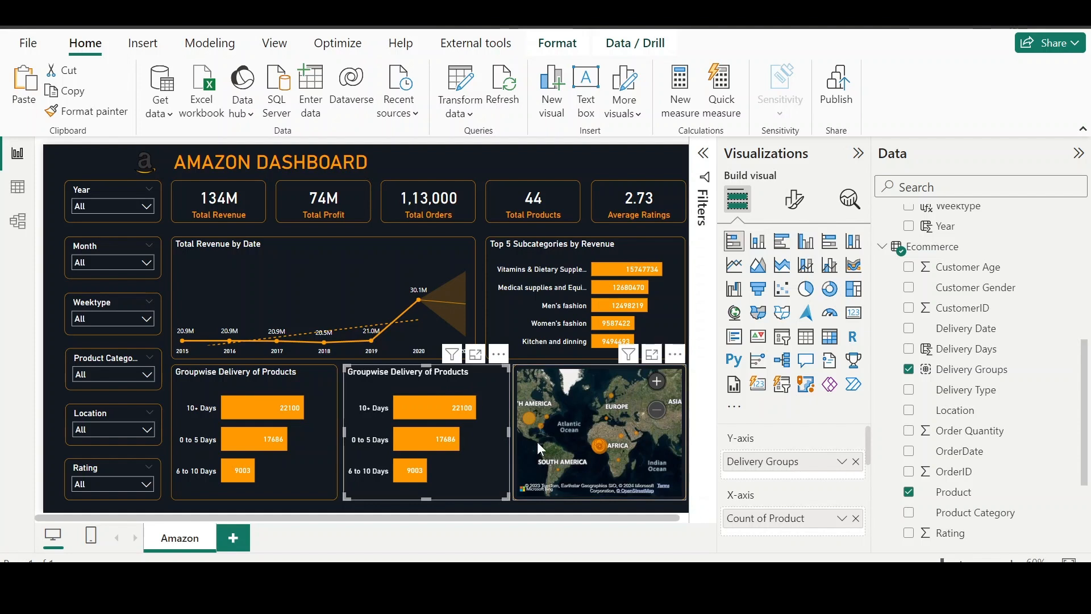
Step: Replace Delivery Groups with Product Category on the copied chart's Y-axis and summarize Product by Count (Distinct)
left_click(856, 463)
scroll(917, 498, "down", 1)
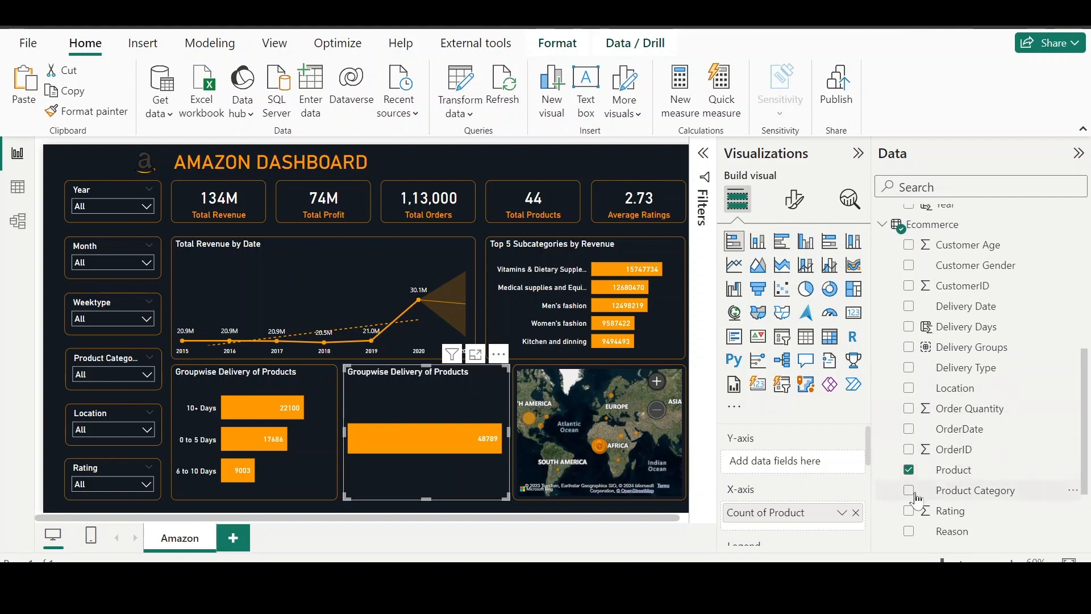
left_click(908, 492)
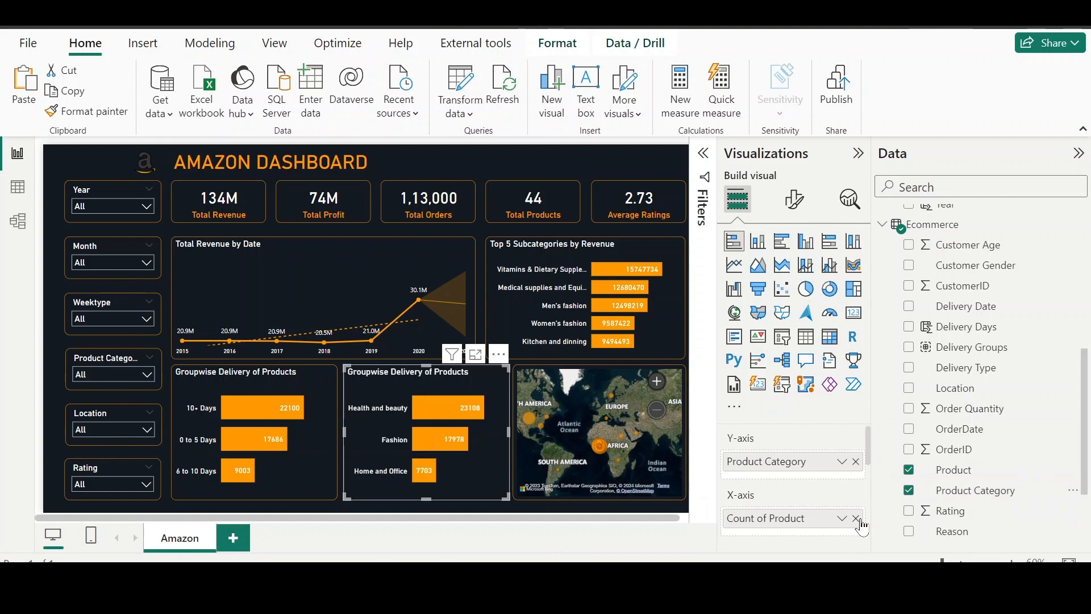
left_click(842, 519)
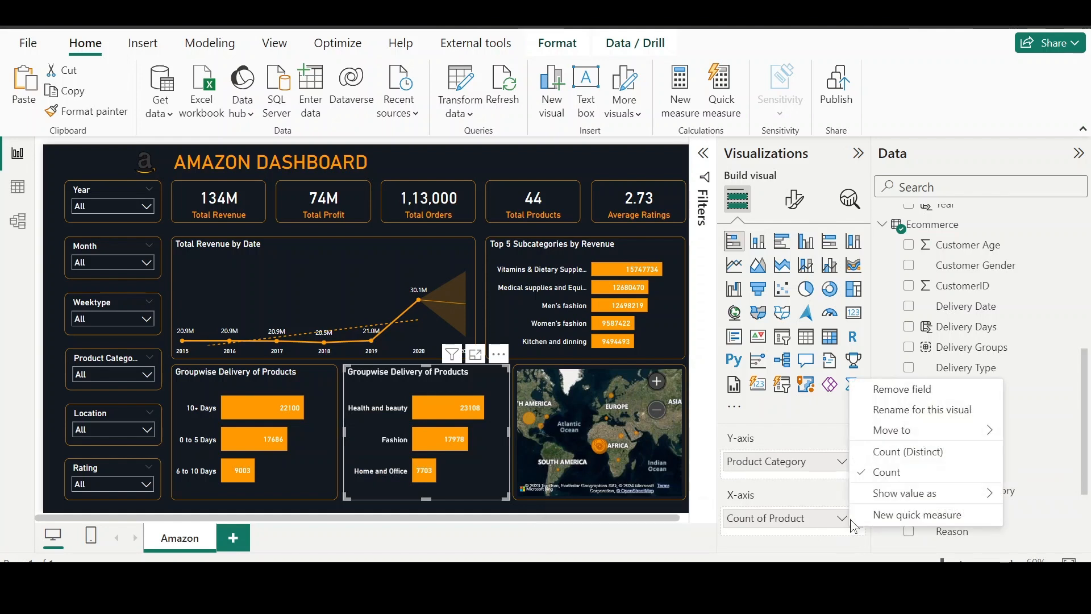
left_click(892, 455)
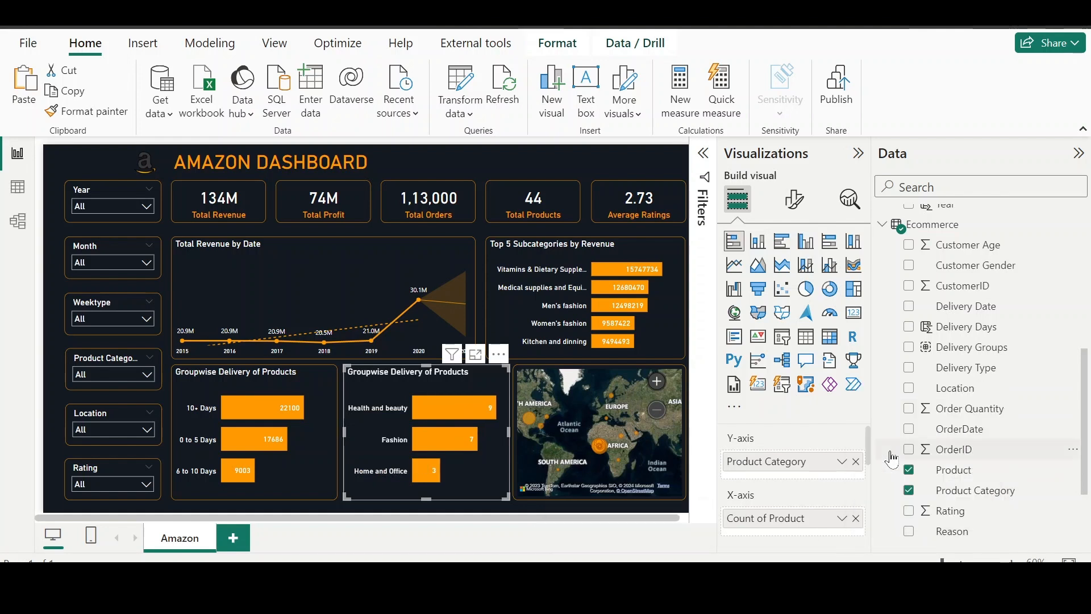
Step: Replace the Product count with the Total Products measure in the copied chart and convert it to a donut chart
left_click(855, 518)
scroll(956, 301, "up", 3)
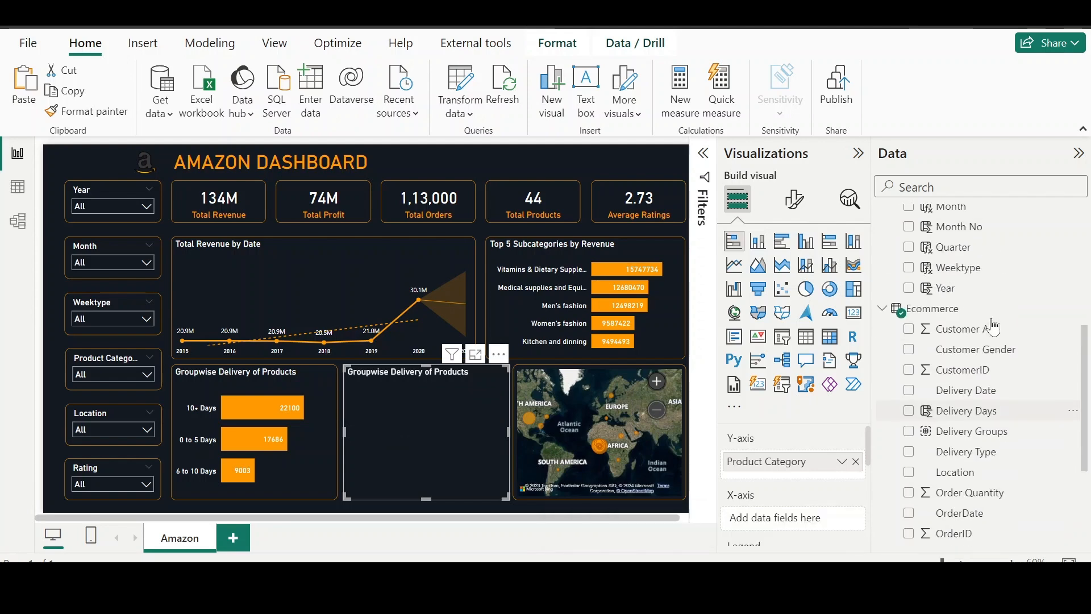
scroll(956, 301, "up", 3)
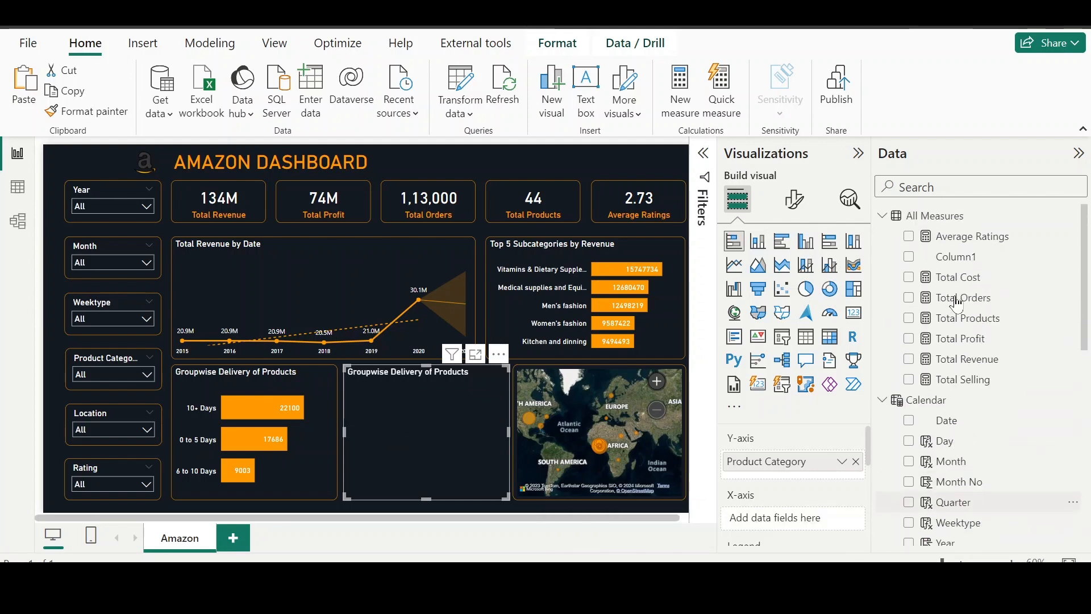
left_click(883, 401)
left_click(909, 319)
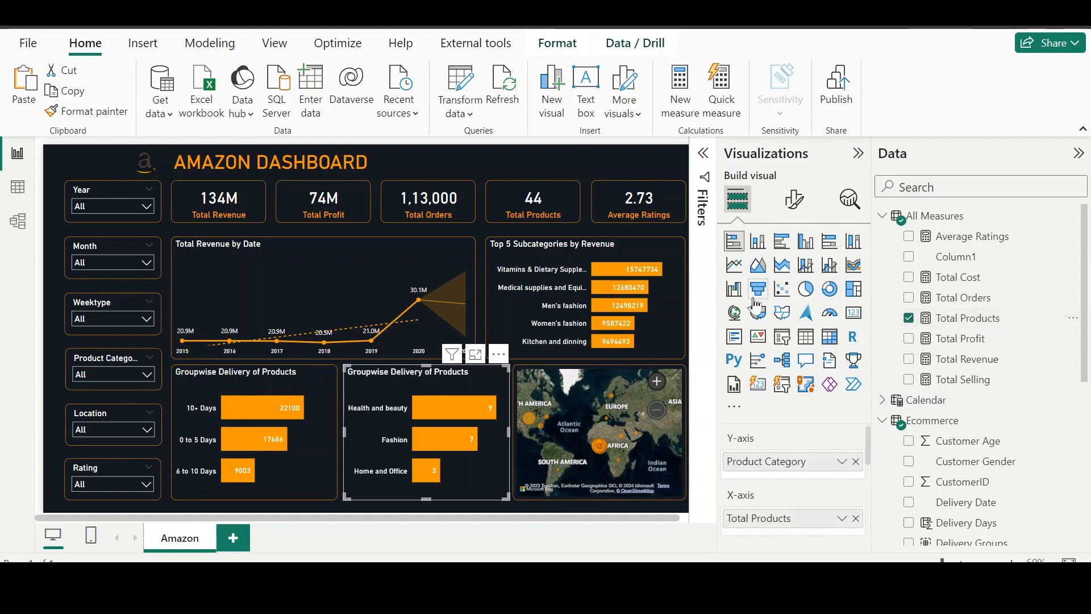
left_click(830, 290)
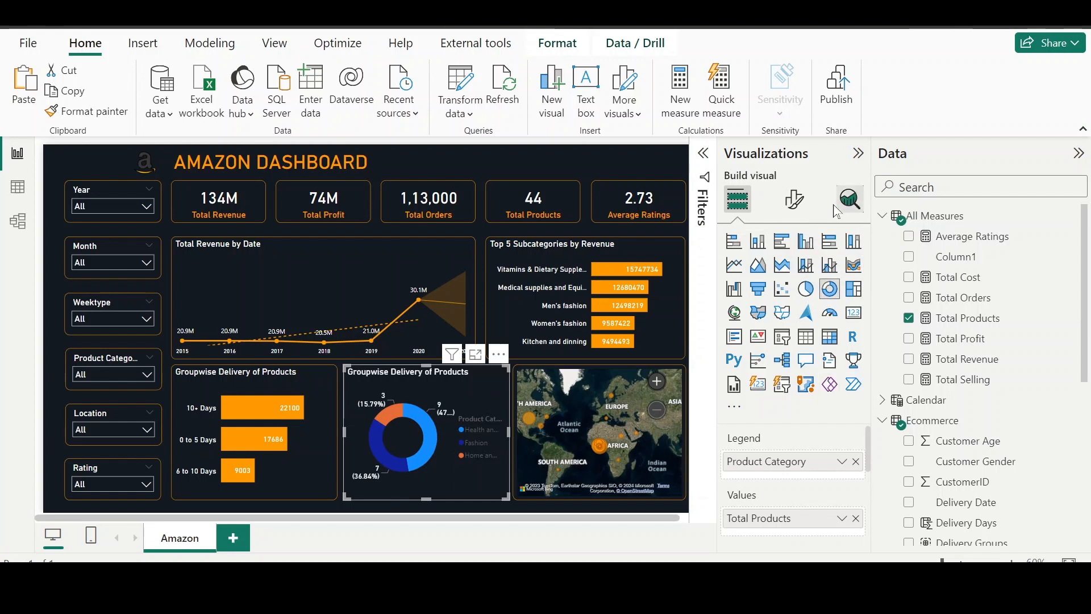
Step: Turn off the donut chart's legend and set its detail label contents to All detail labels
left_click(794, 205)
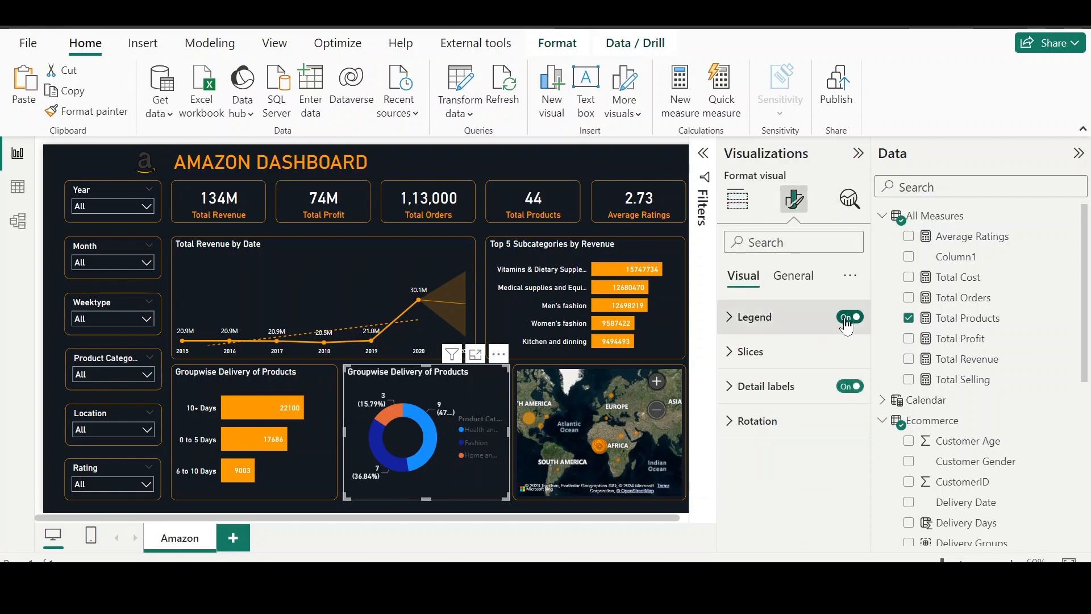
left_click(848, 318)
left_click(758, 395)
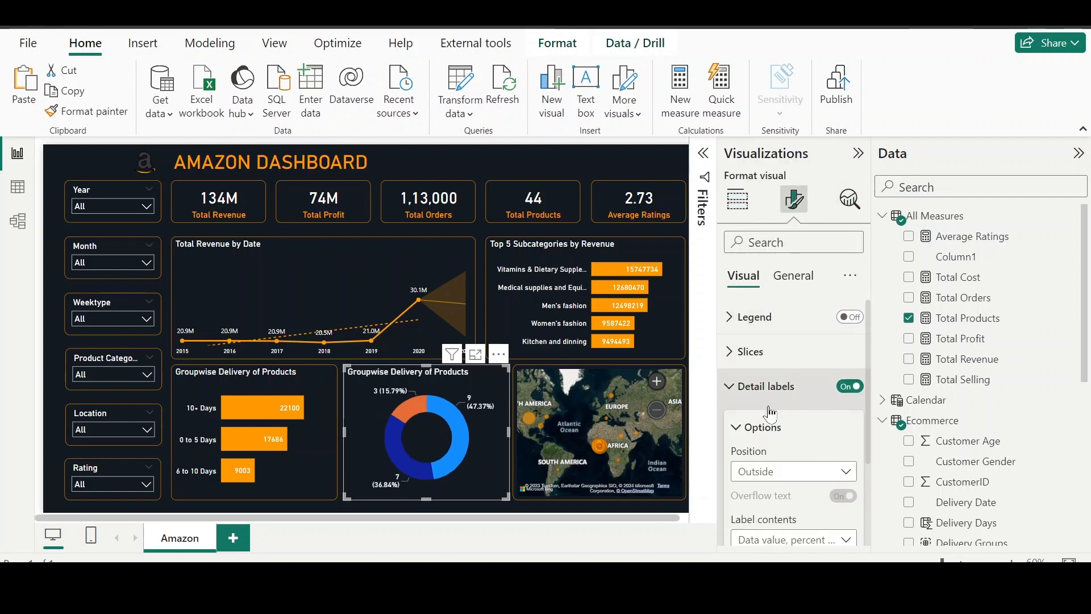
scroll(801, 483, "down", 1)
left_click(801, 484)
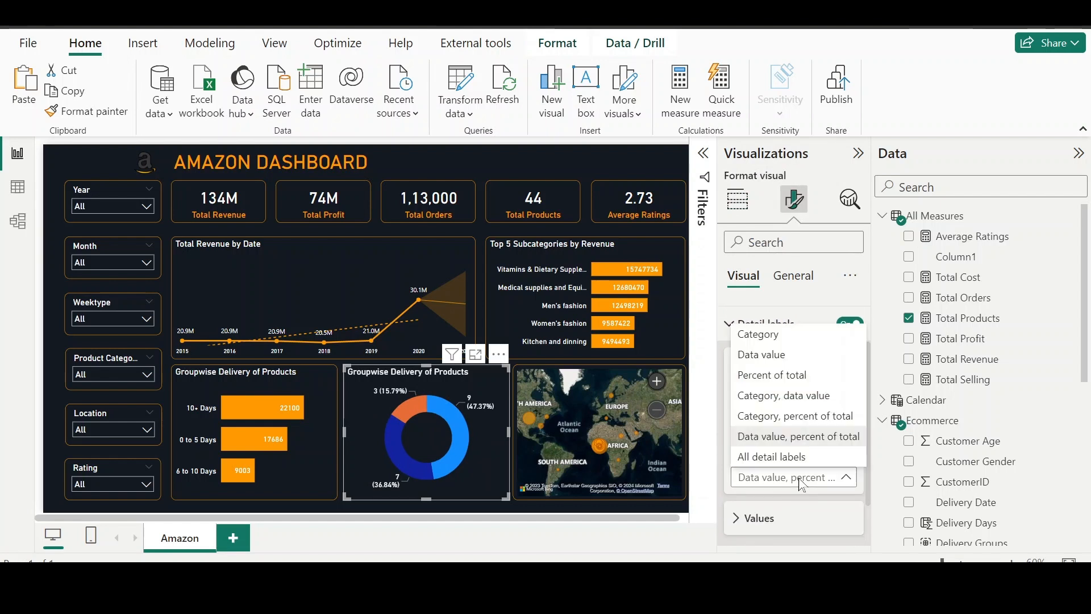
left_click(791, 458)
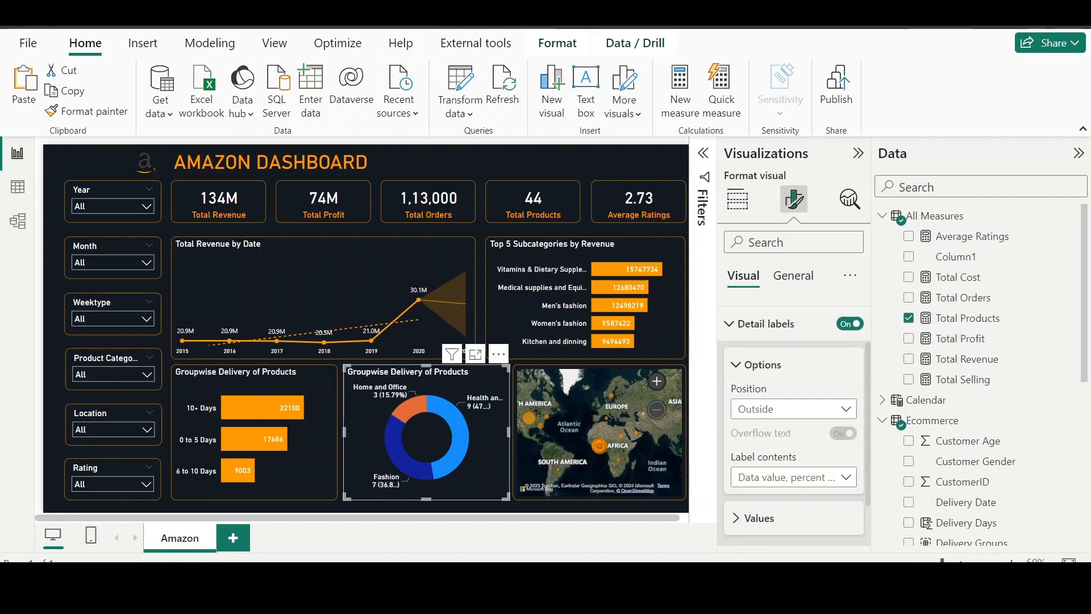
Step: Set both the value and percentage decimal places of the donut chart's detail labels to 0
left_click(787, 526)
scroll(787, 518, "down", 5)
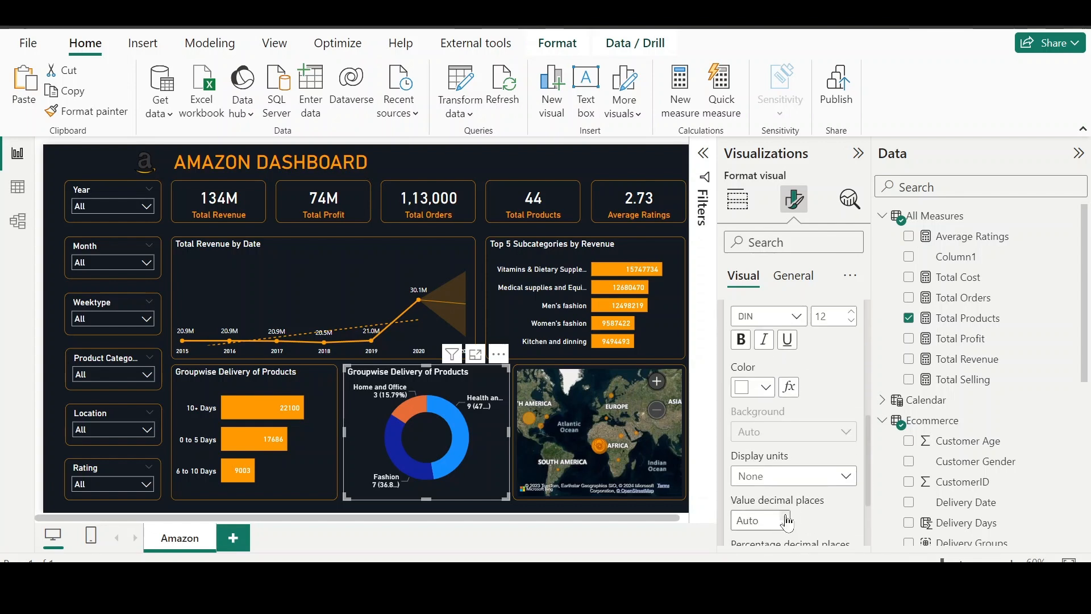
scroll(795, 510, "down", 2)
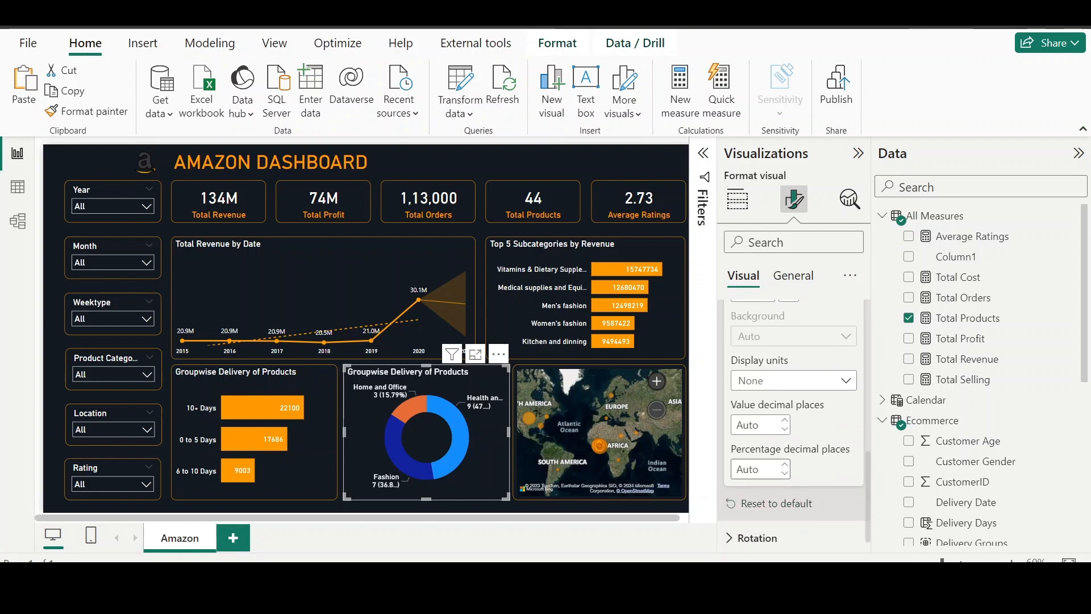
left_click(784, 472)
left_click(784, 428)
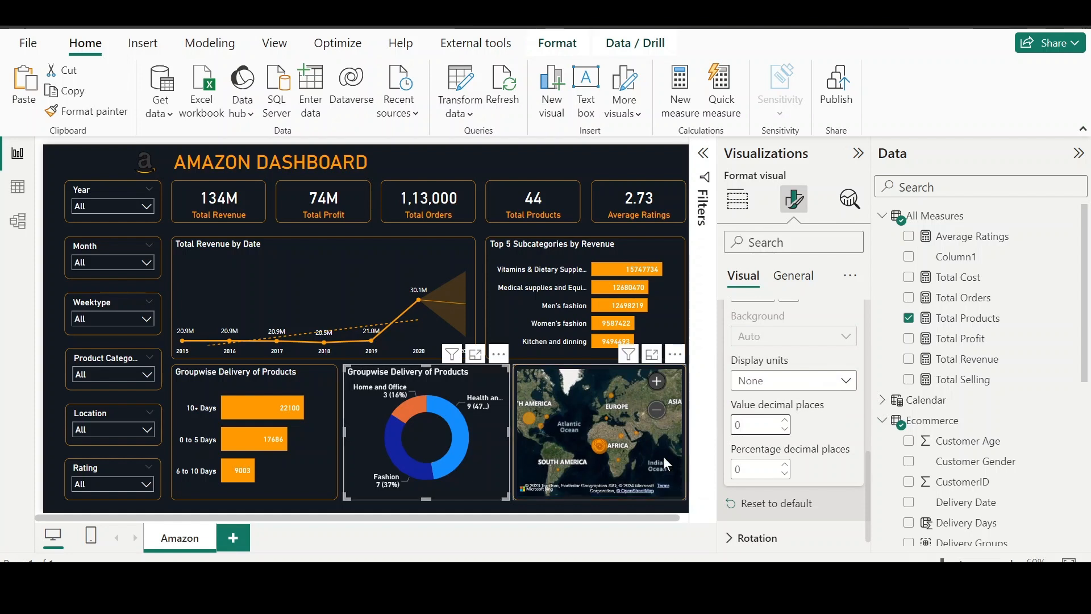
Step: Color the donut chart's Health and beauty slice with the dashboard's recently used orange
scroll(798, 463, "down", 1)
scroll(799, 466, "up", 5)
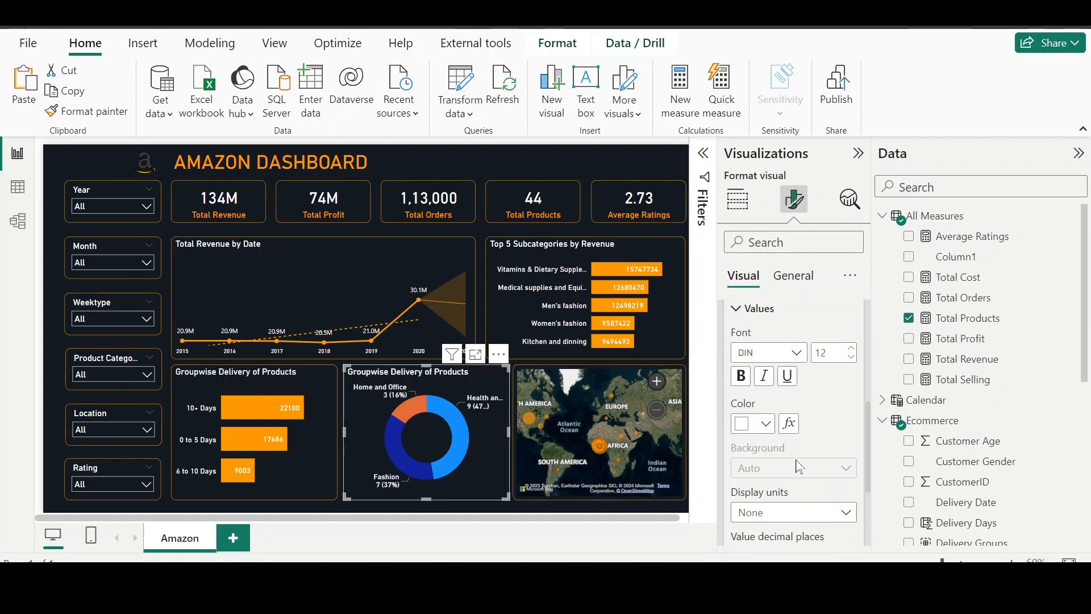
scroll(761, 405, "up", 3)
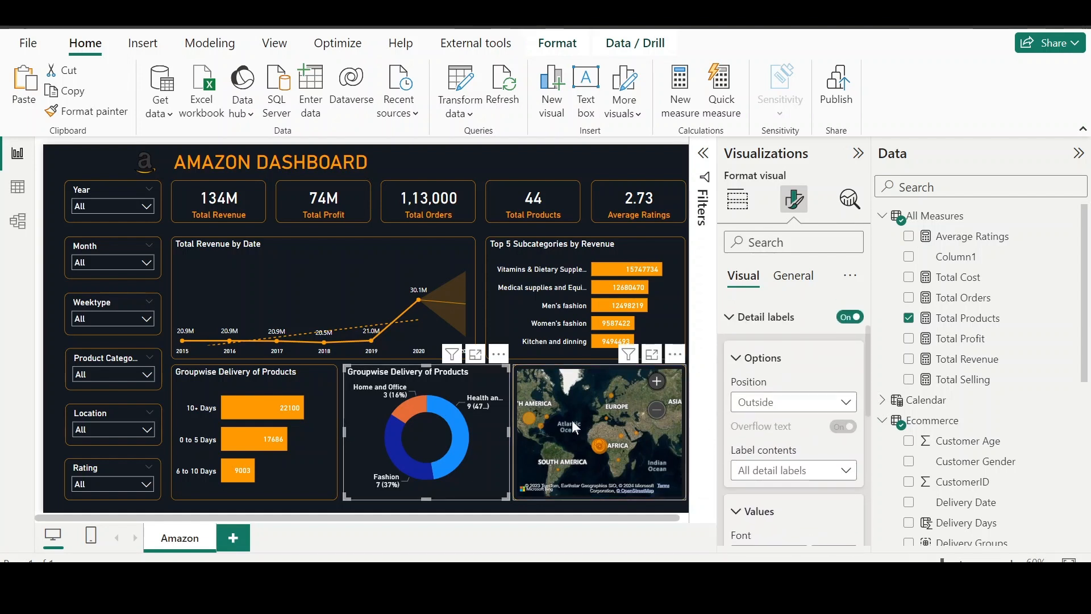
left_click(741, 329)
left_click(745, 349)
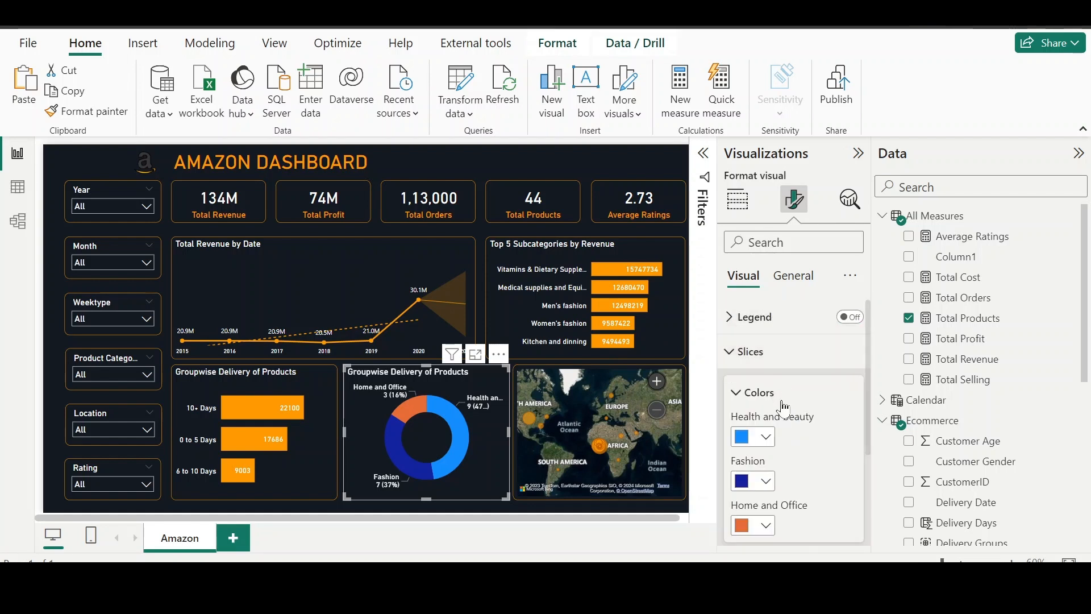
left_click(772, 438)
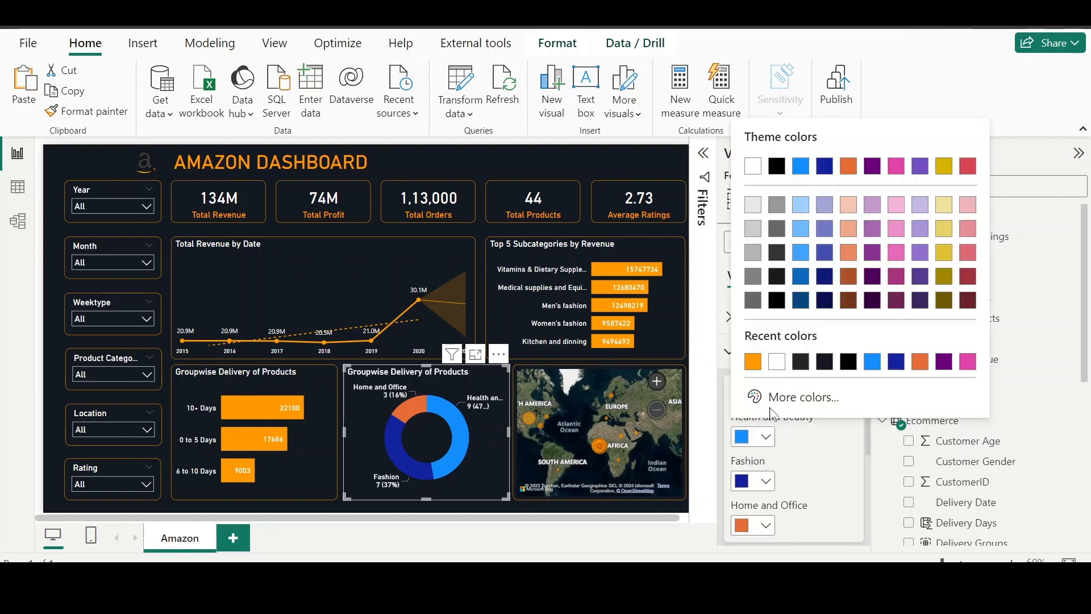
left_click(746, 359)
left_click(766, 481)
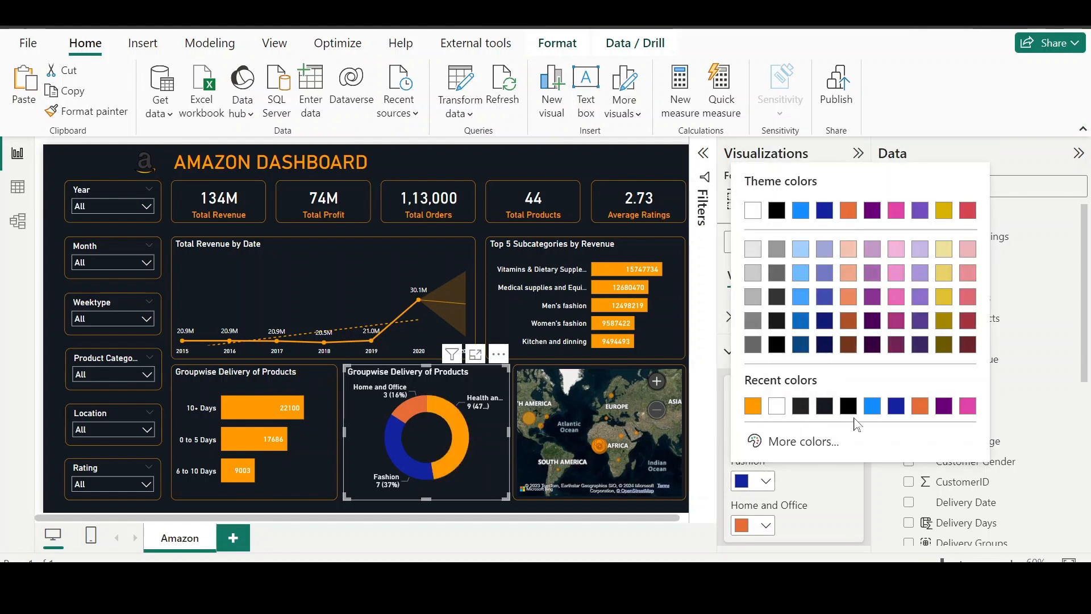
left_click(755, 441)
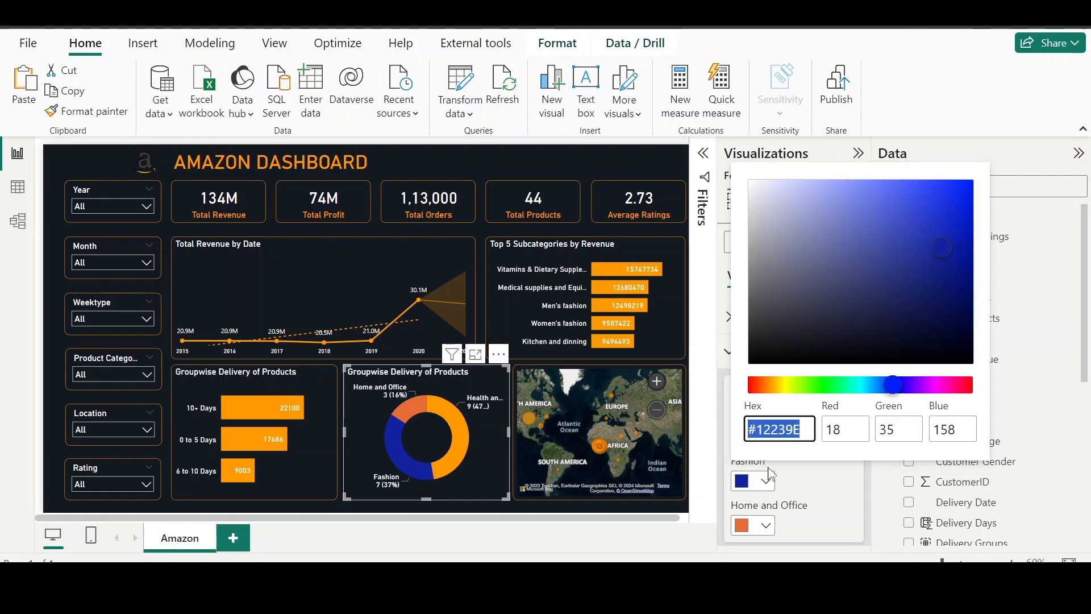
left_click(802, 494)
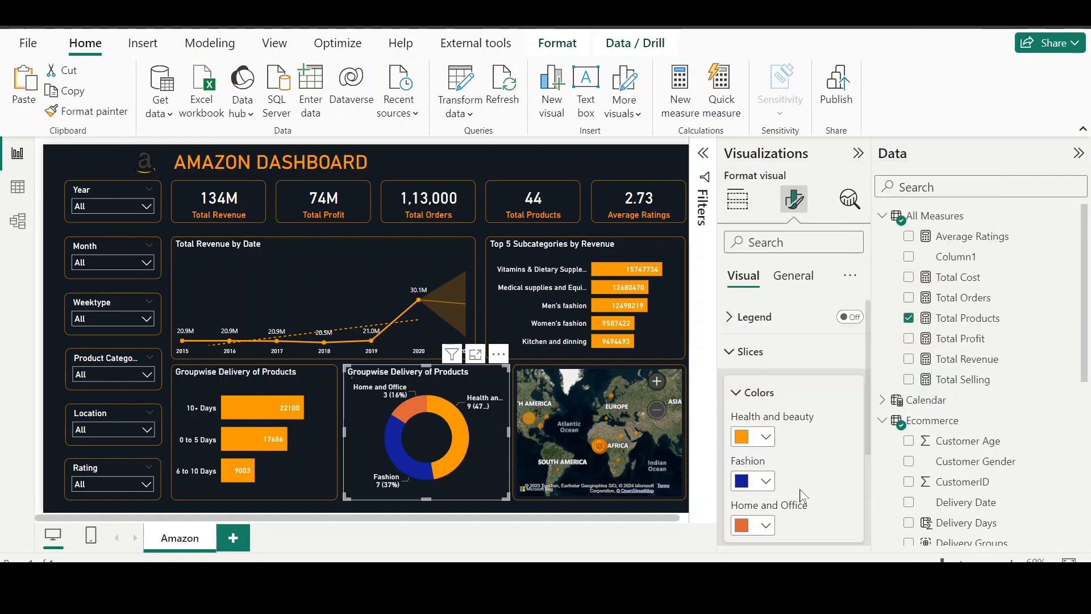
Step: Color the donut chart's Fashion slice a light orange, #EDC17D, picked as a custom tint of the dashboard orange
left_click(767, 483)
left_click(776, 405)
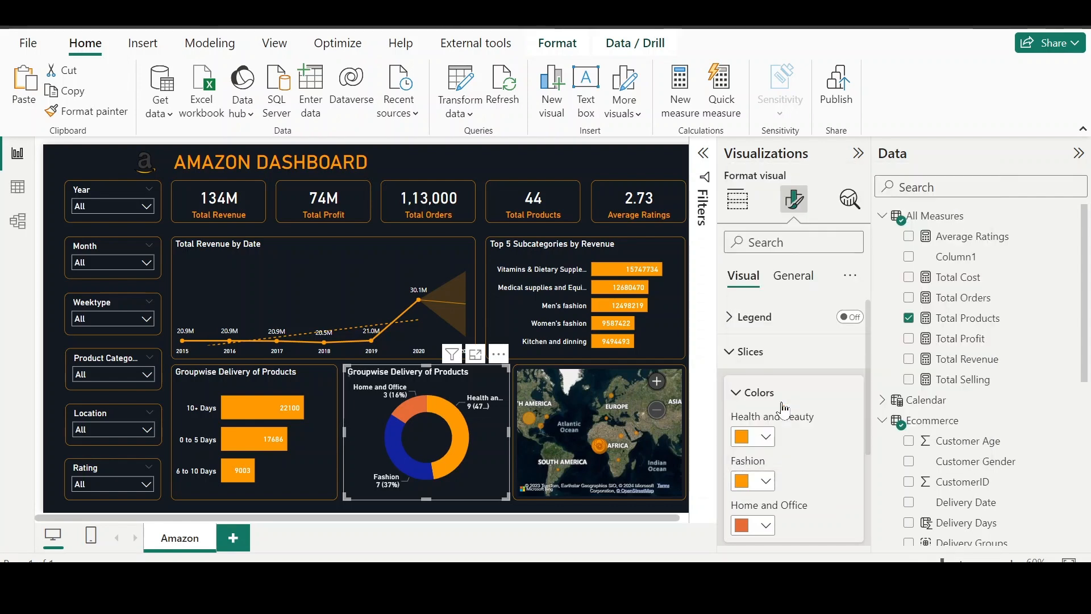
left_click(766, 481)
left_click(774, 441)
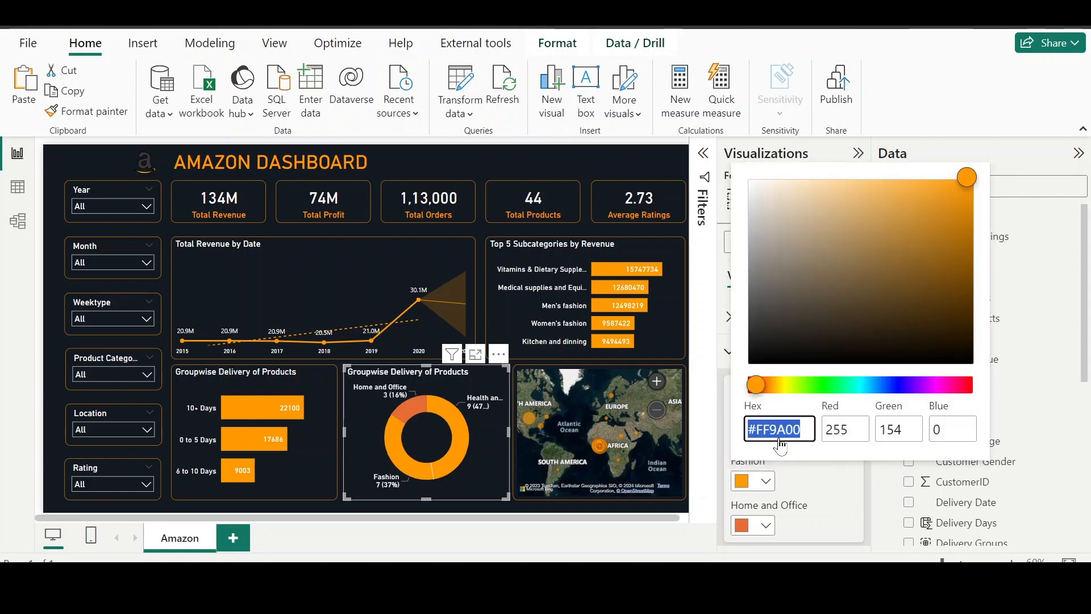
left_click(904, 190)
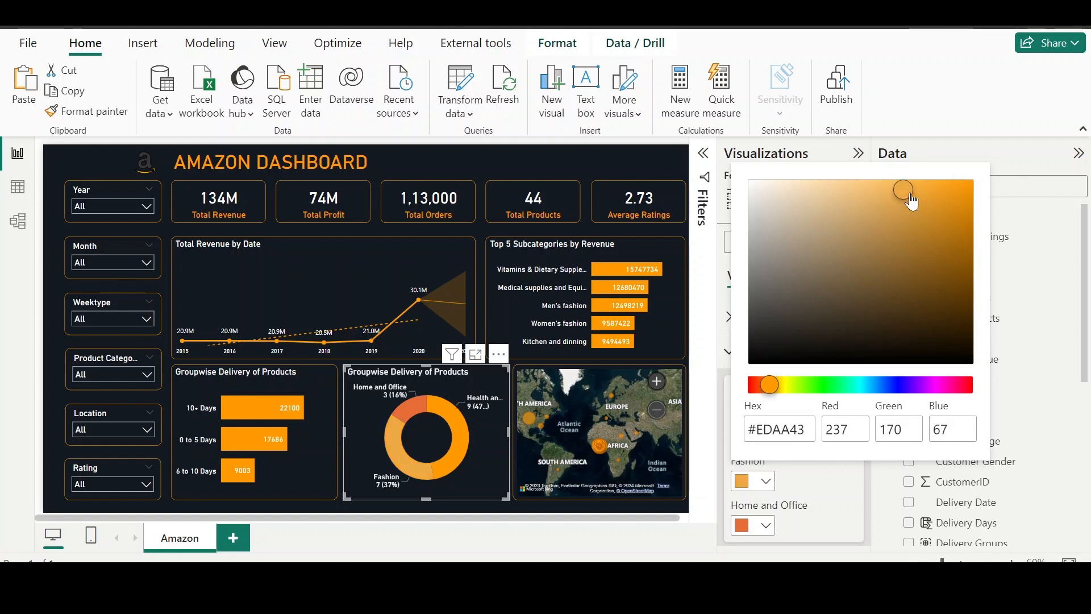
left_click_drag(903, 190, 856, 196)
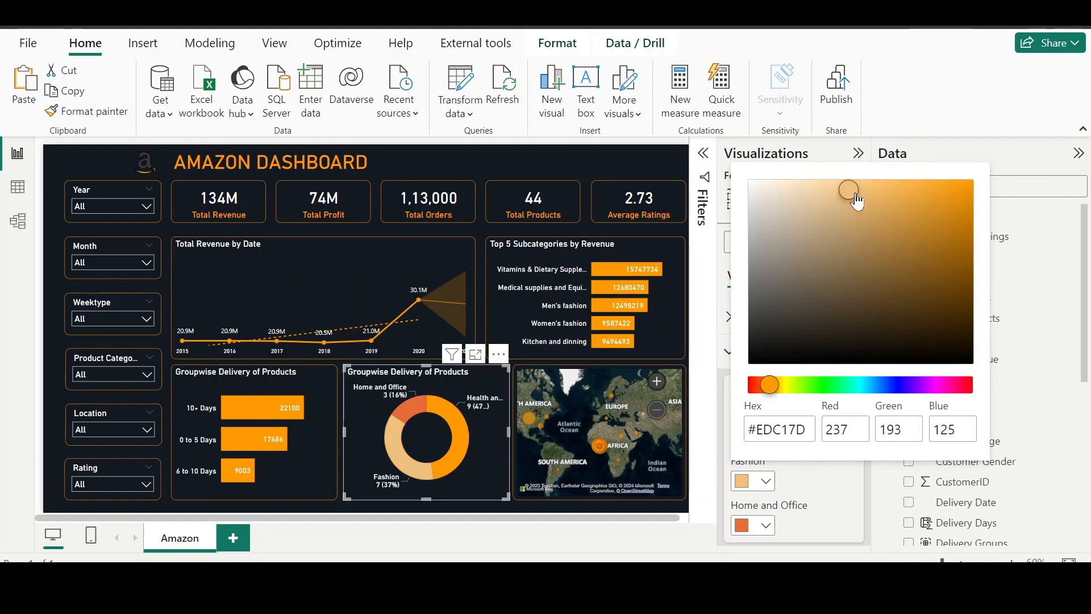
left_click(768, 534)
Step: Color the donut chart's Home and Office slice a dark orange, #AE741C, picked as a custom shade of the dashboard orange
left_click(766, 526)
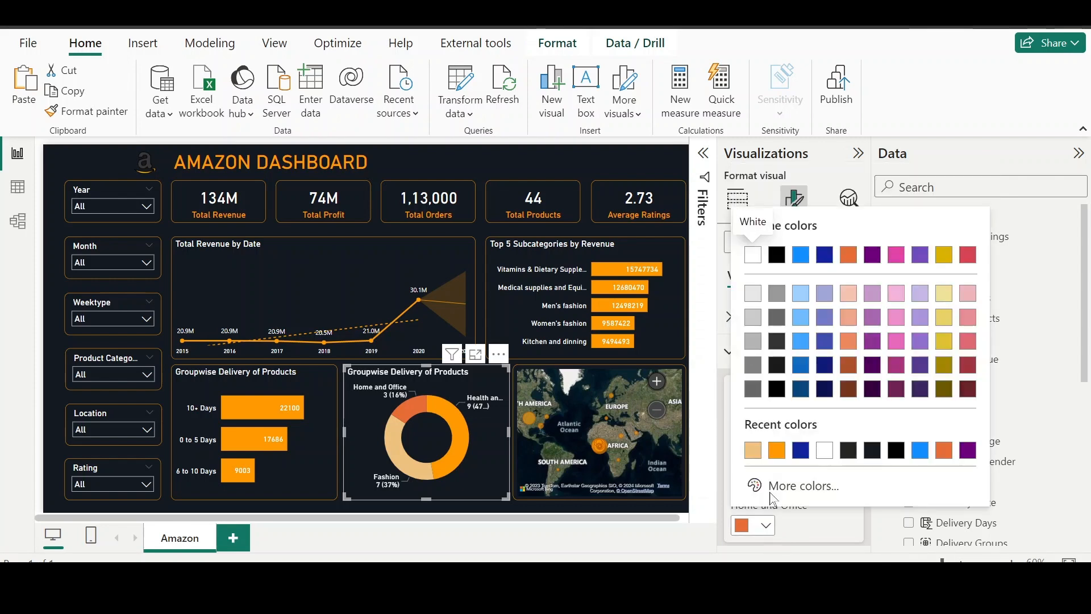
left_click(777, 452)
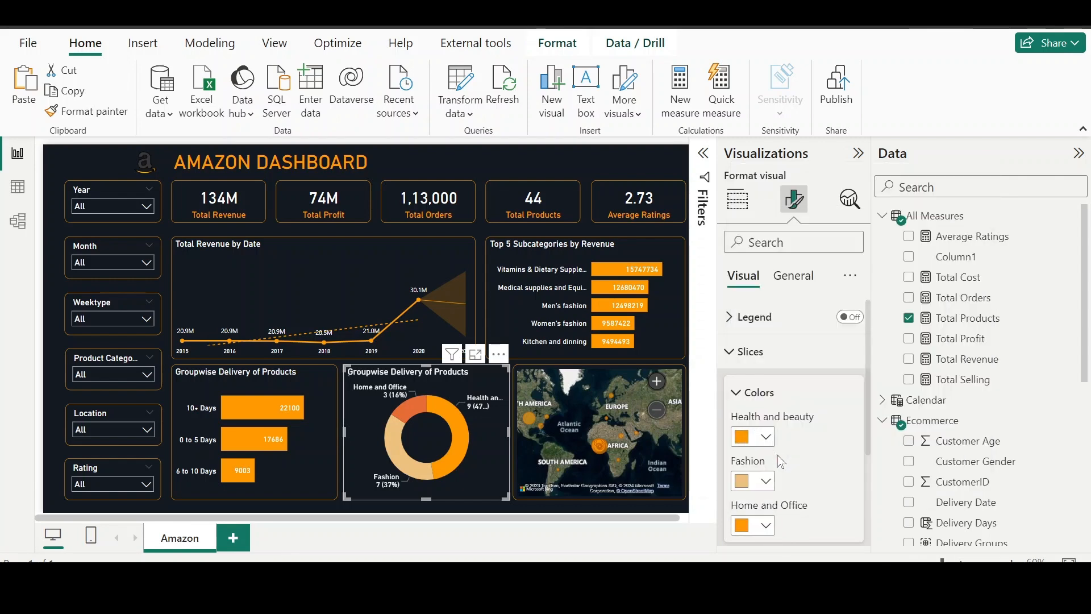
left_click(765, 525)
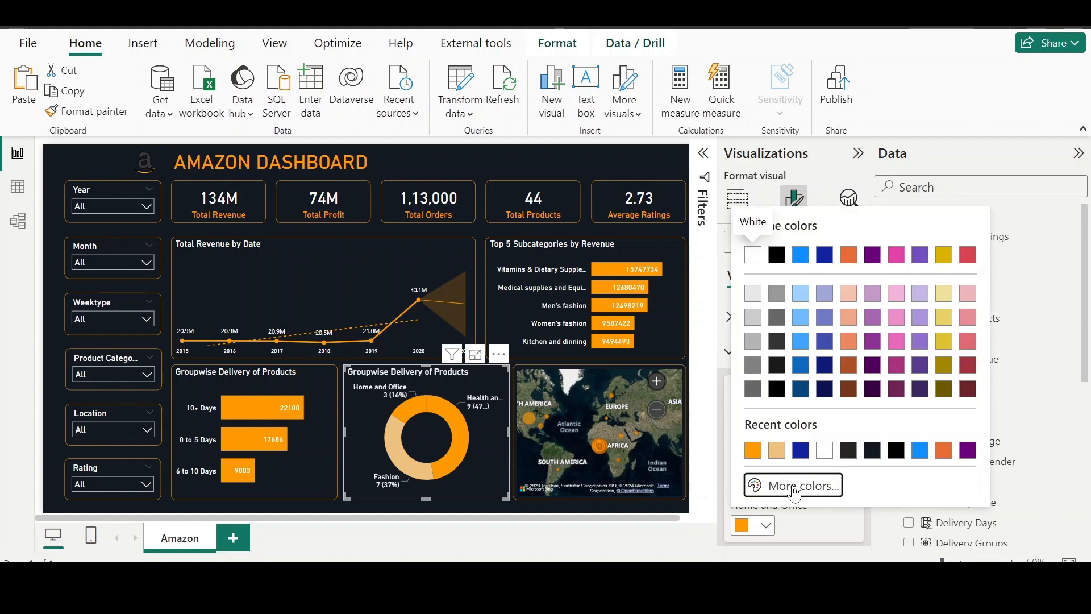
left_click(793, 484)
left_click(861, 262)
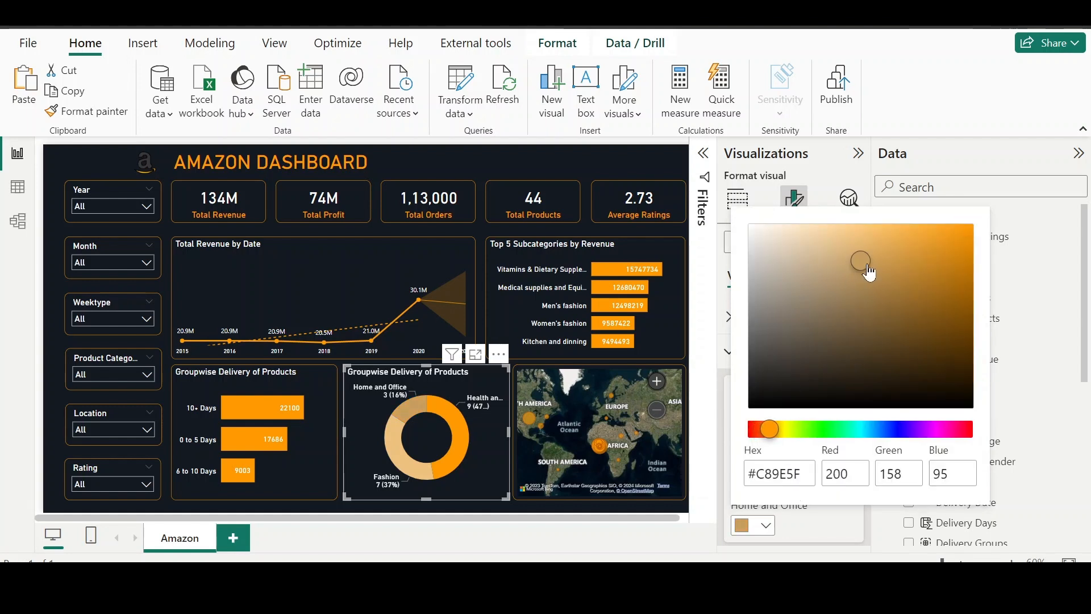
left_click_drag(859, 265, 938, 291)
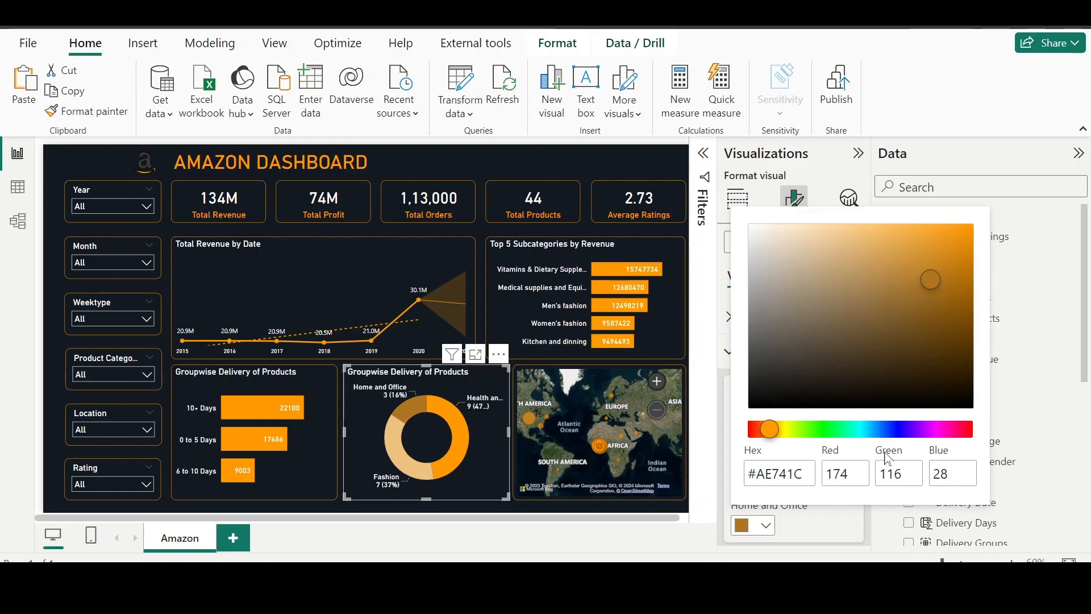
left_click(827, 544)
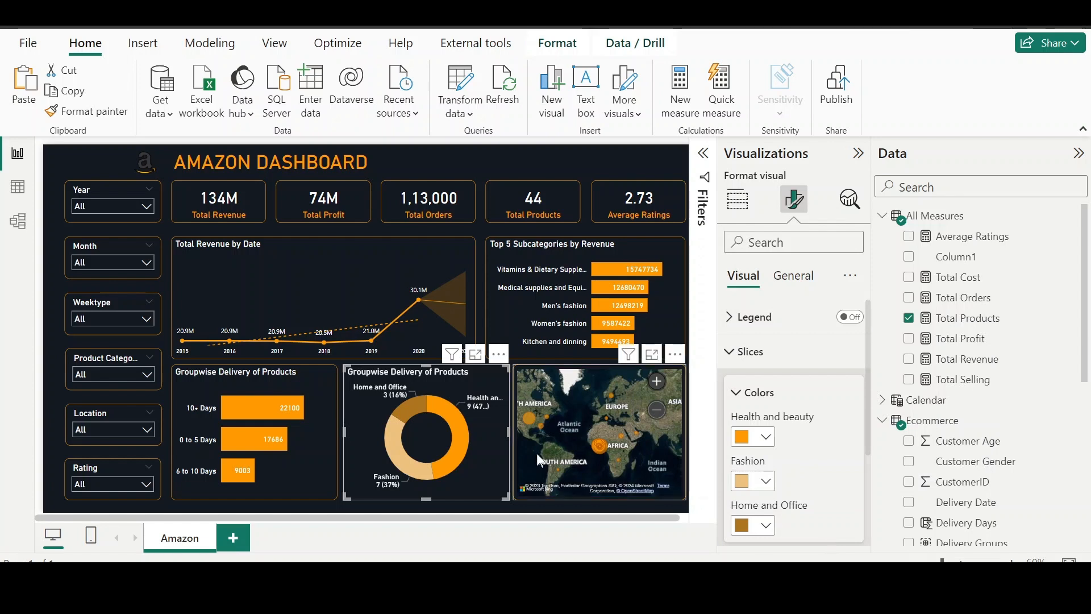
Step: Rotate the donut chart's slices to 11°
left_click(750, 353)
left_click(763, 424)
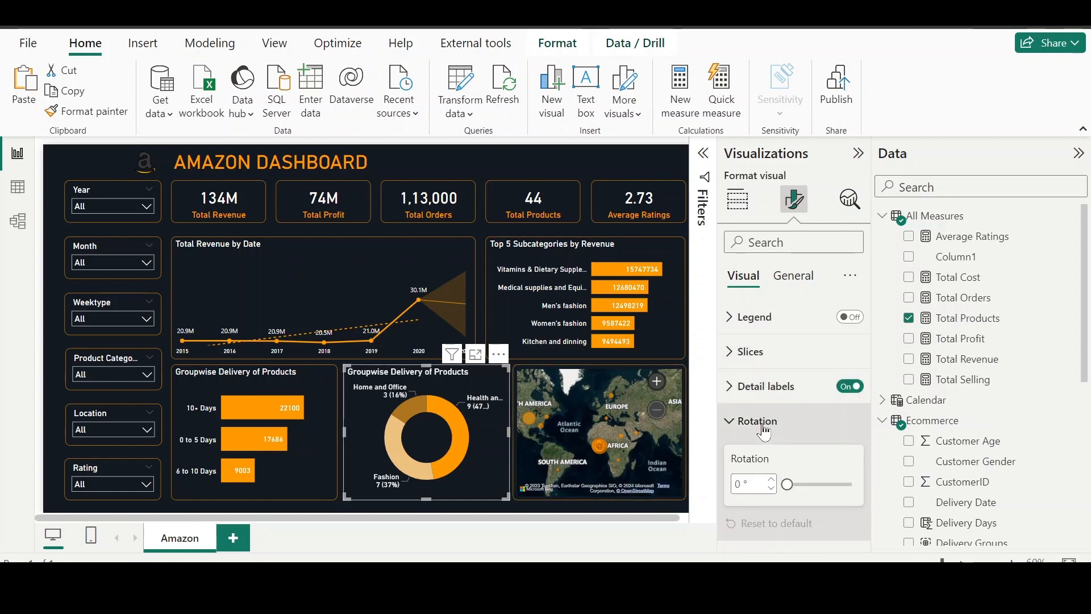
left_click(771, 479)
left_click(771, 479)
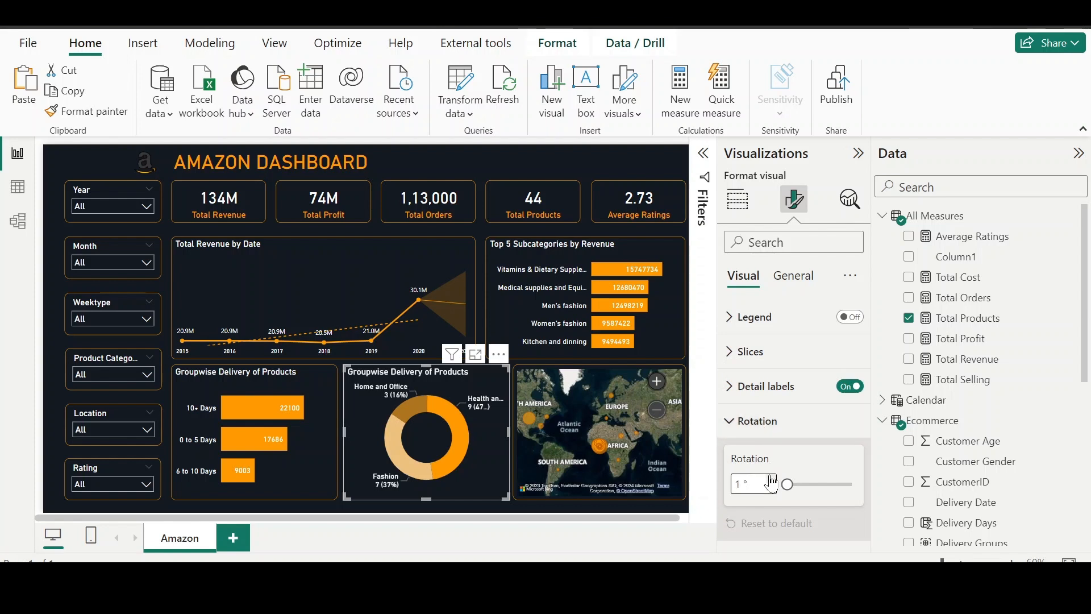
left_click(771, 479)
left_click(771, 479)
left_click(770, 479)
left_click(771, 479)
left_click(771, 479)
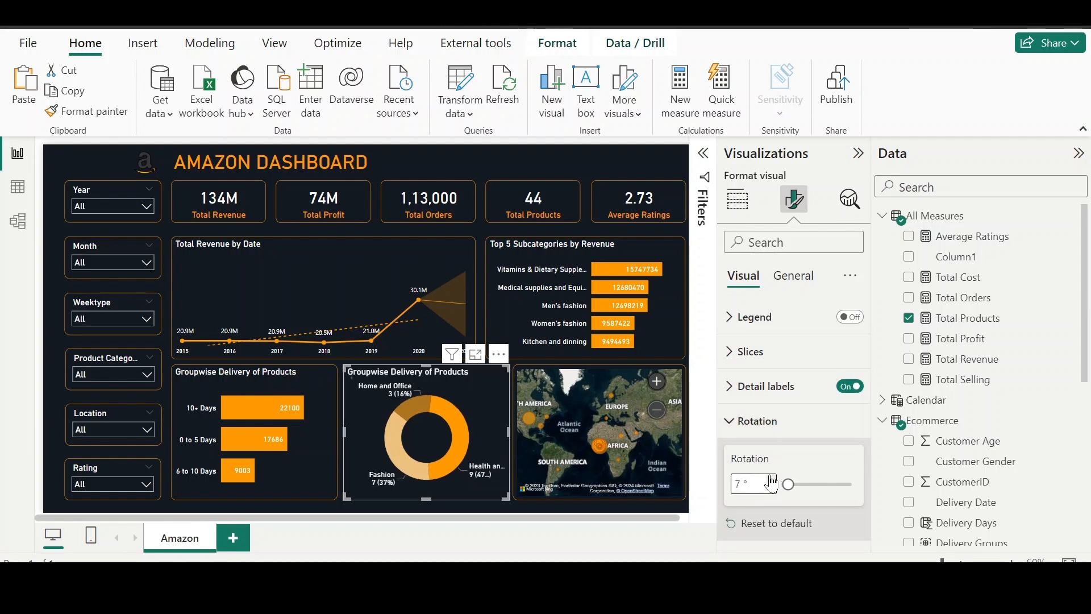
left_click(771, 479)
left_click(771, 479)
left_click(770, 479)
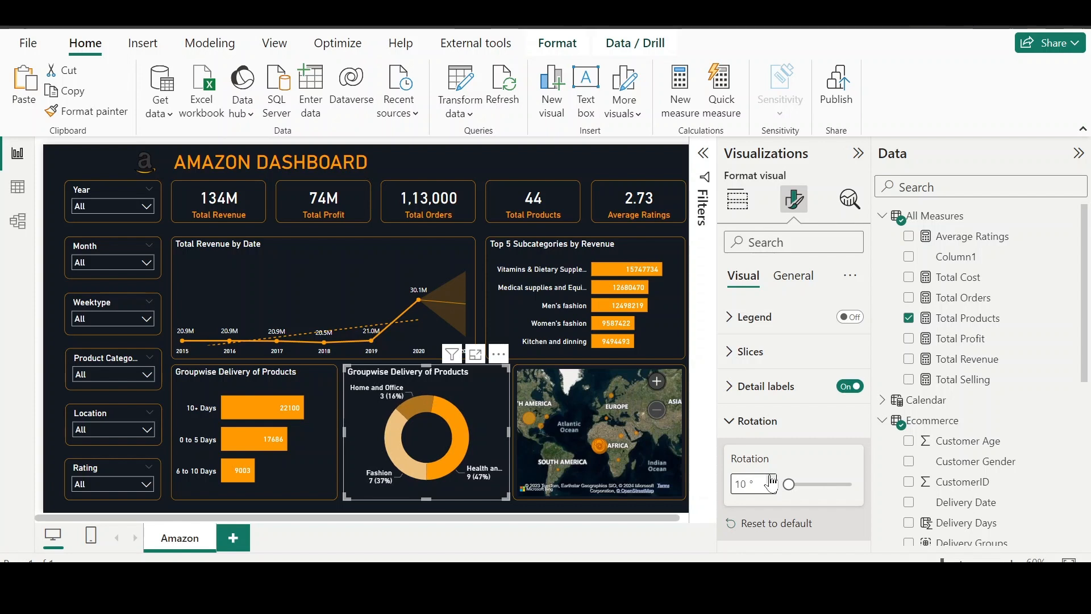
left_click(771, 479)
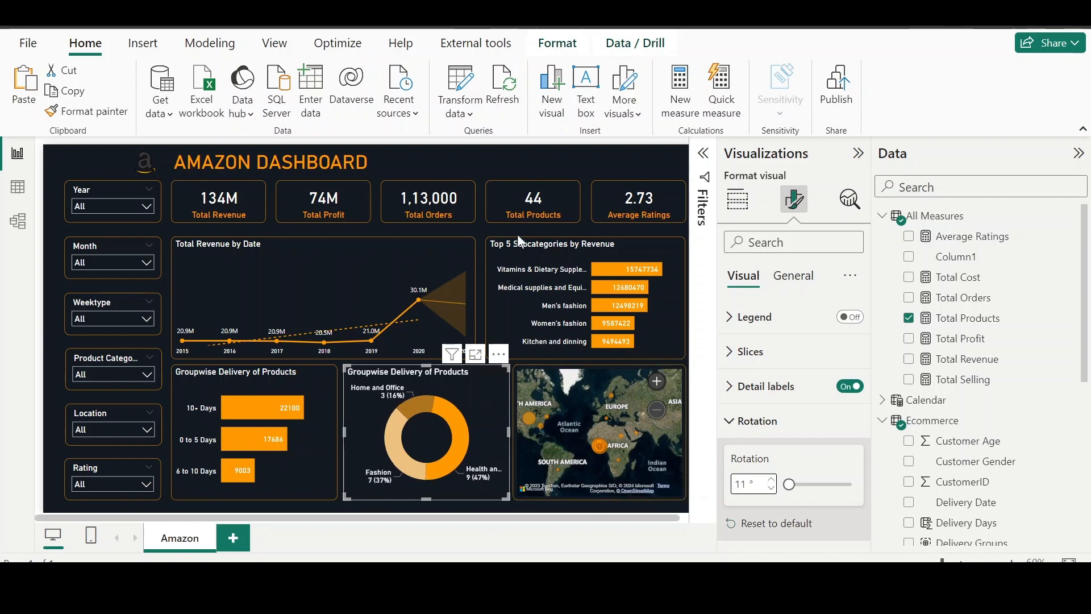
Step: Select the delivery groups bar chart, the donut chart and the map together and distribute them horizontally
left_click(525, 158)
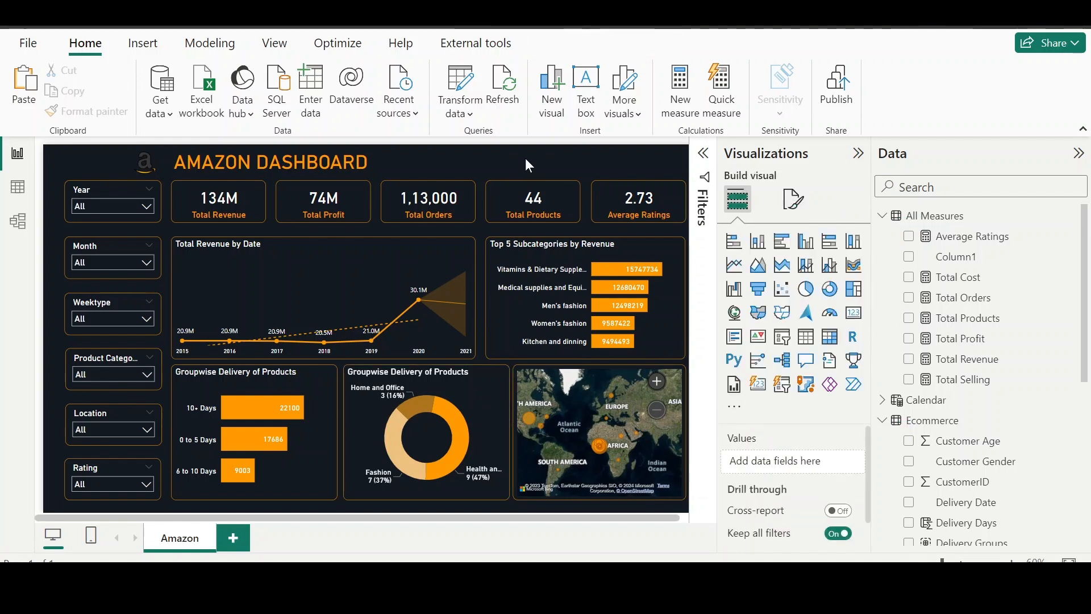
left_click_drag(163, 359, 696, 515)
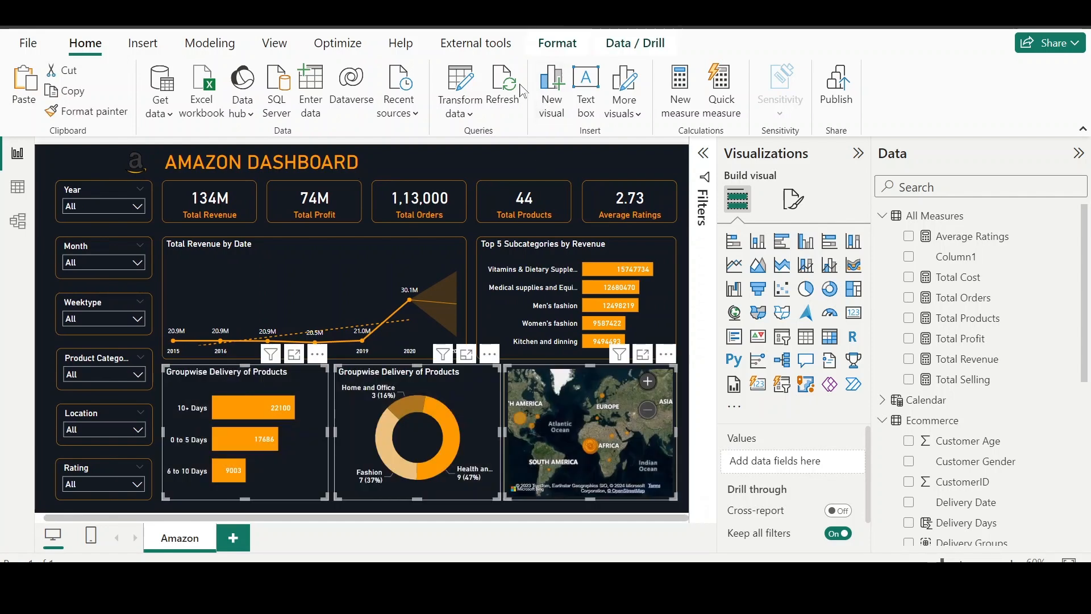
left_click(568, 45)
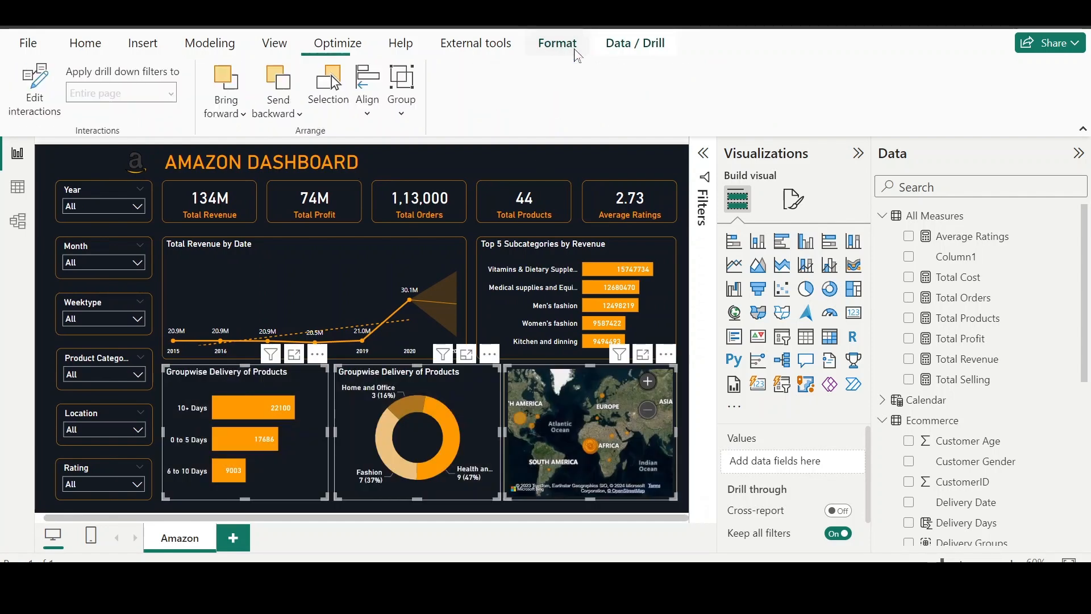
left_click(368, 114)
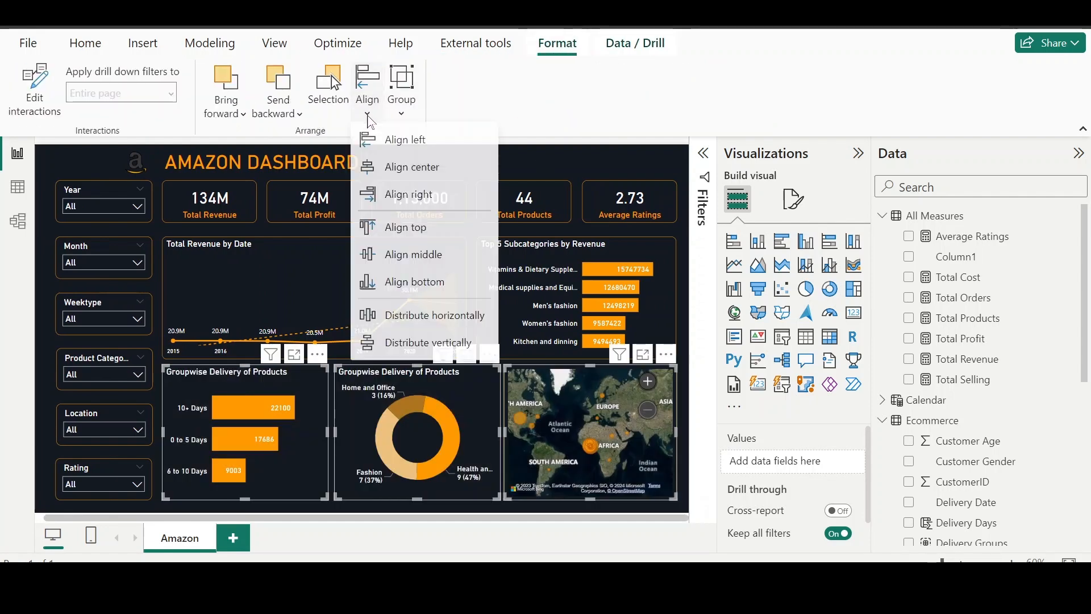
left_click(427, 318)
left_click(594, 154)
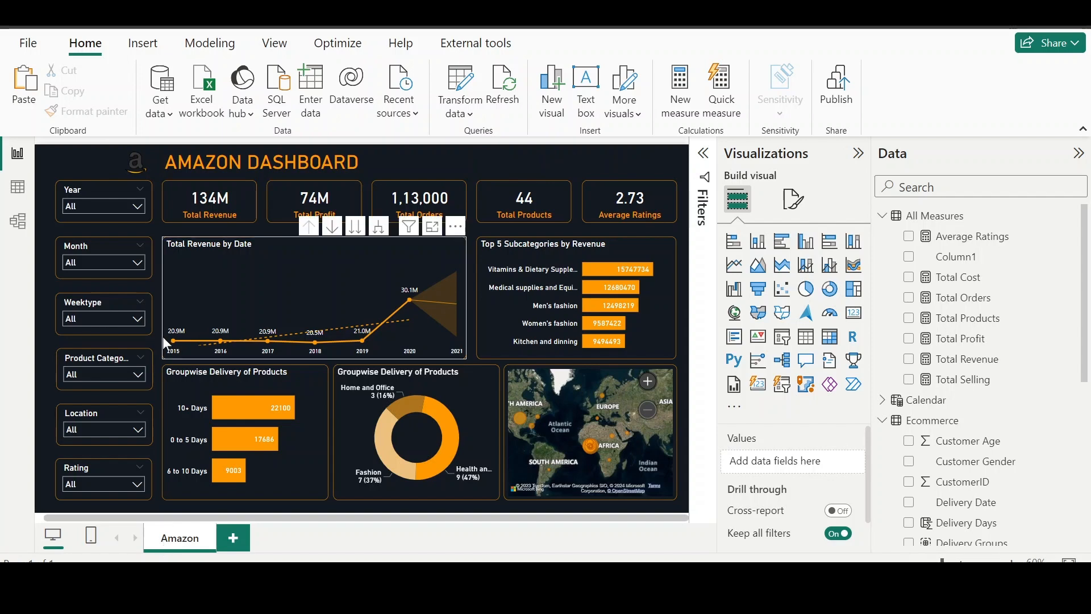
Step: Move the Amazon logo away from the dashboard title to just above the Year slicer, flush with the slicer's left edge
left_click_drag(133, 159, 72, 160)
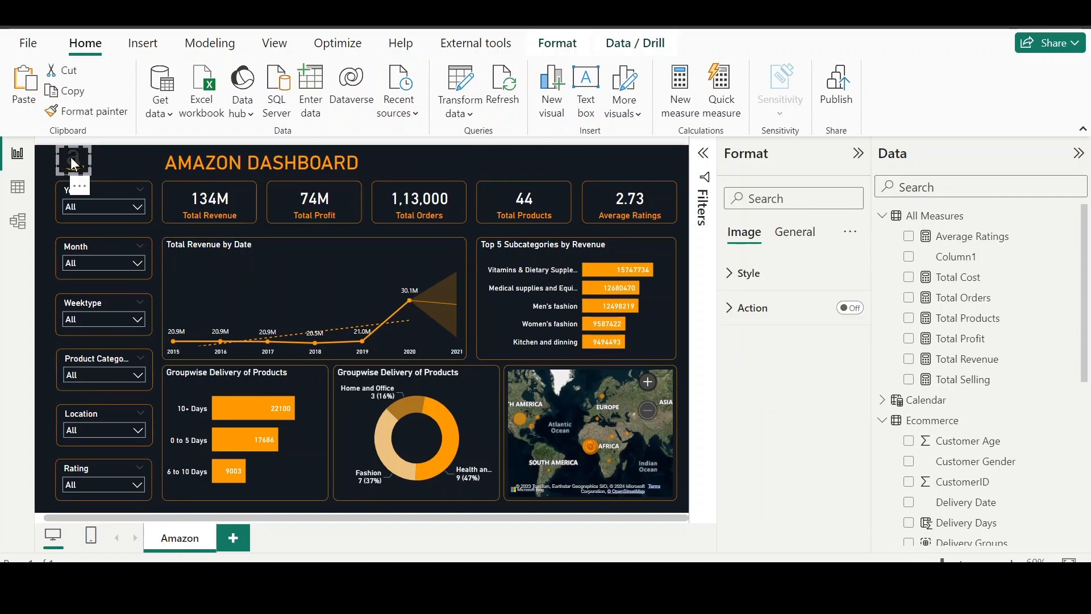
Step: Undo the Amazon logo's last move, putting it back beside the dashboard title, and leave it deselected
left_click(115, 156)
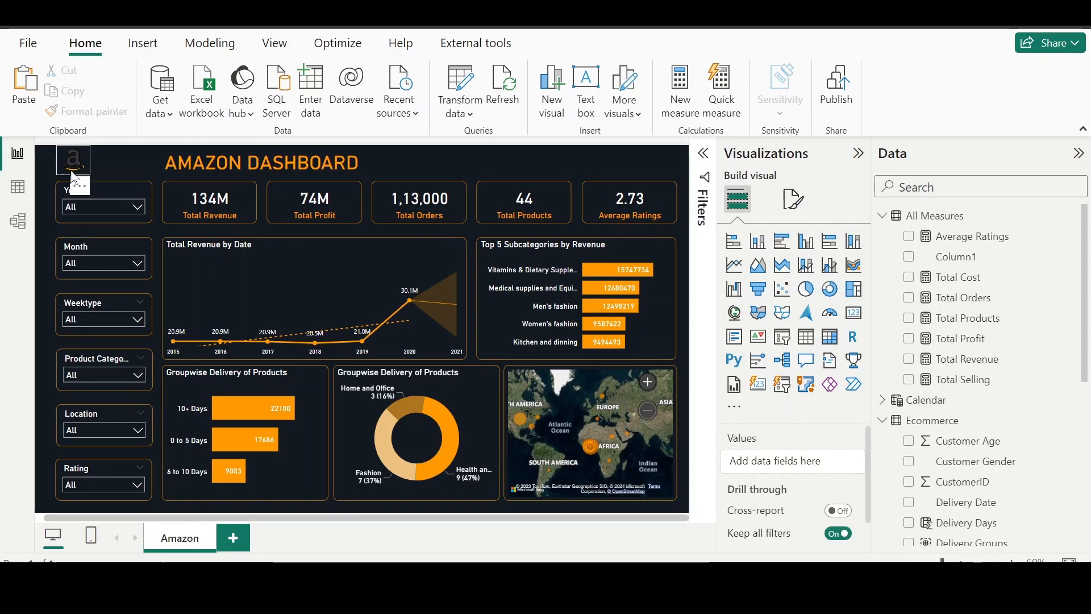
key("ctrl+z")
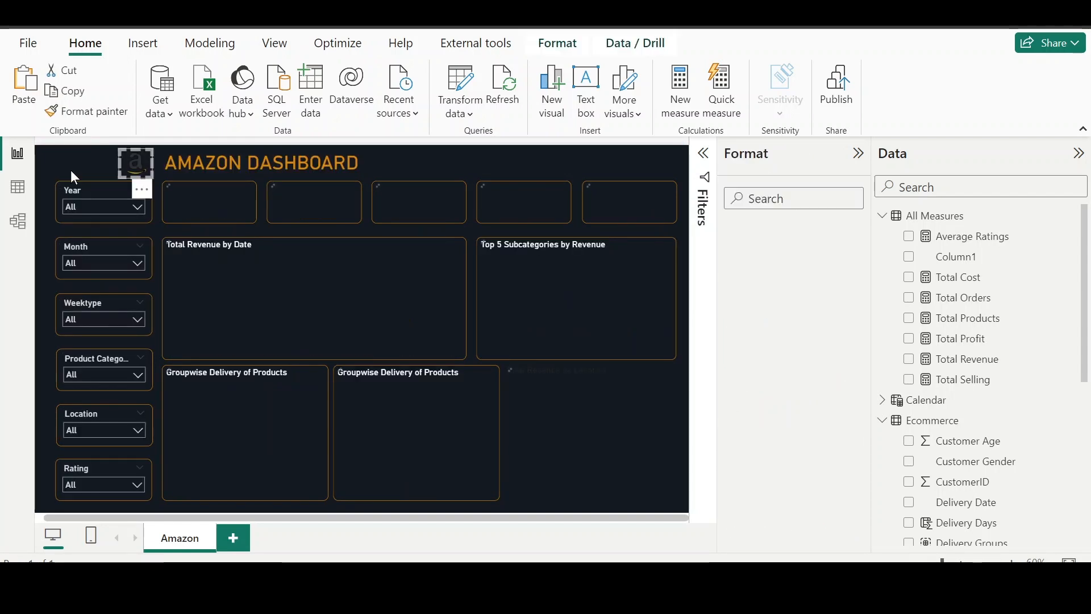
left_click(500, 158)
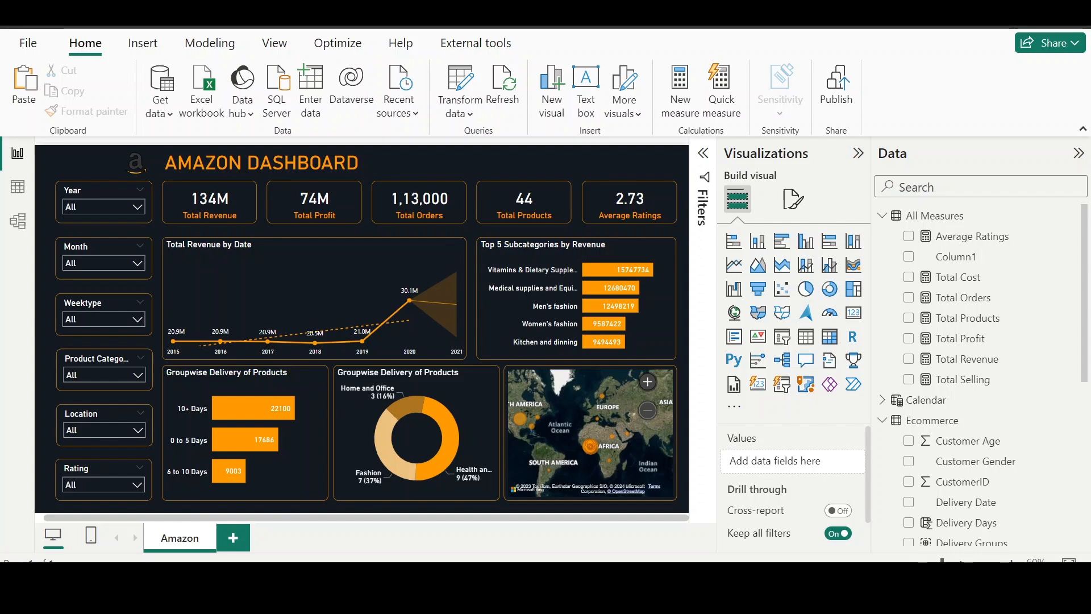
Step: Save the report as Amazon.pbix in the Power BI Files folder
key("ctrl+s")
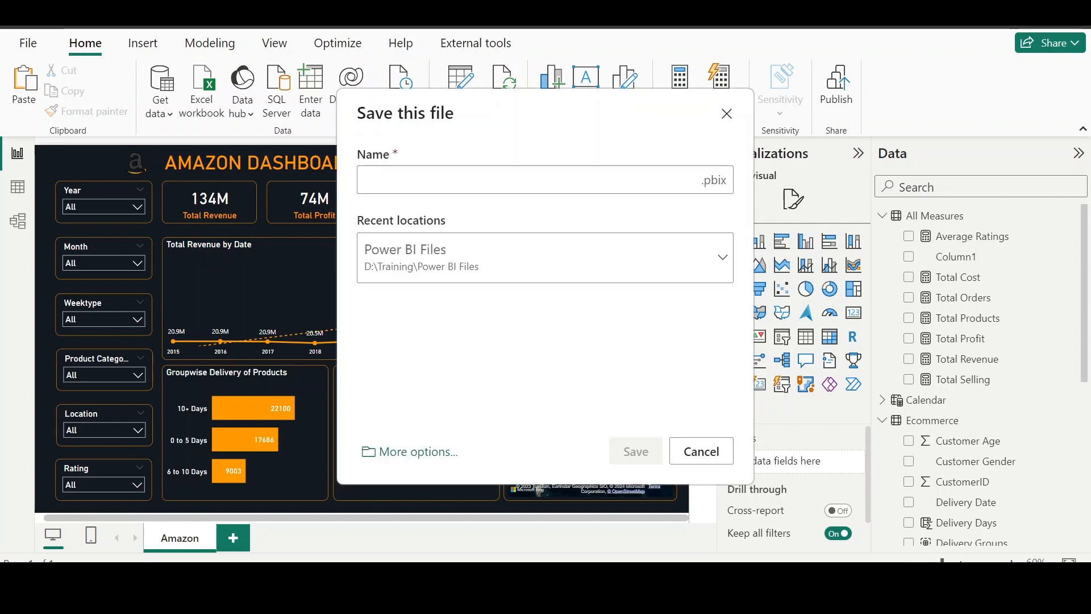
type("Amazon")
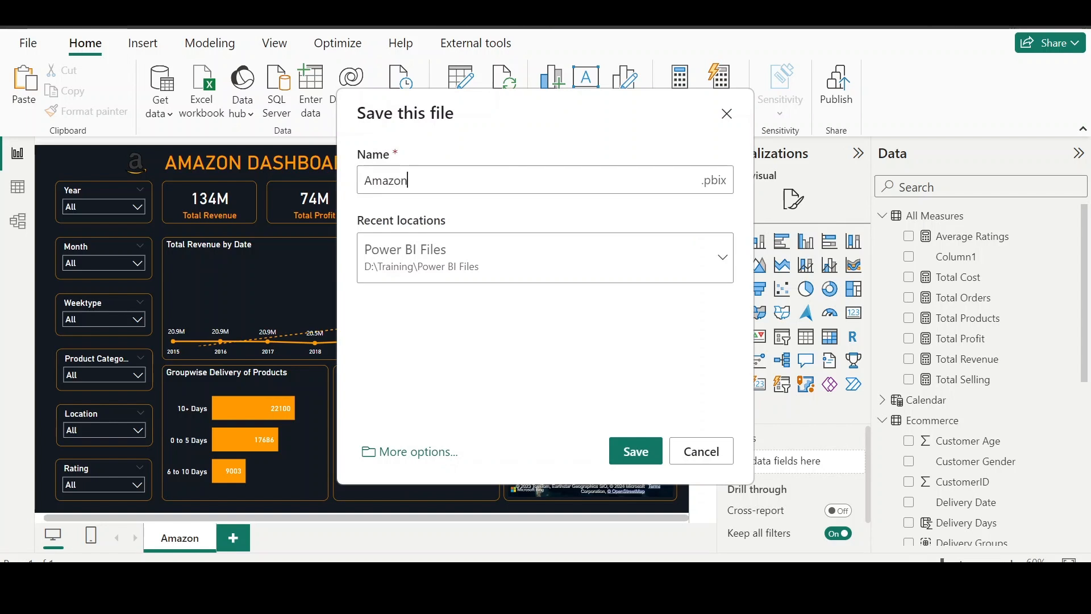
left_click(635, 451)
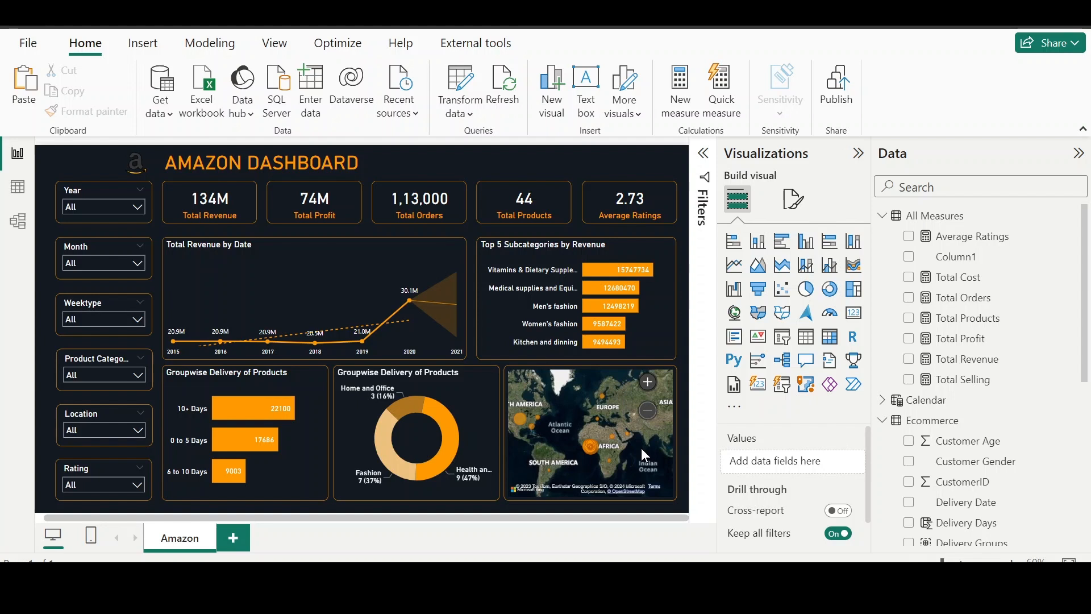
mouse_move(450, 231)
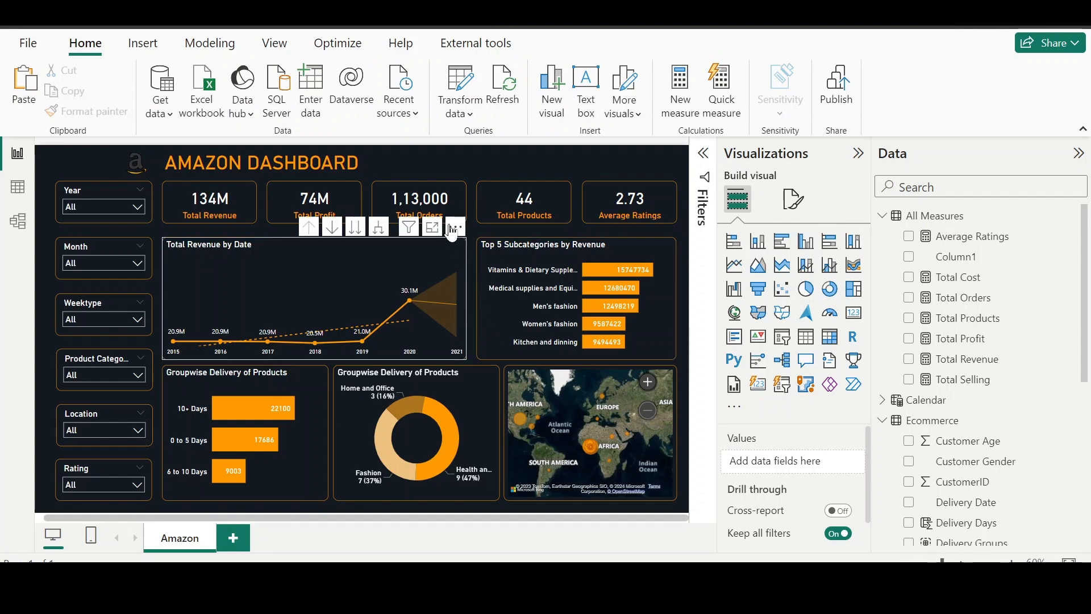